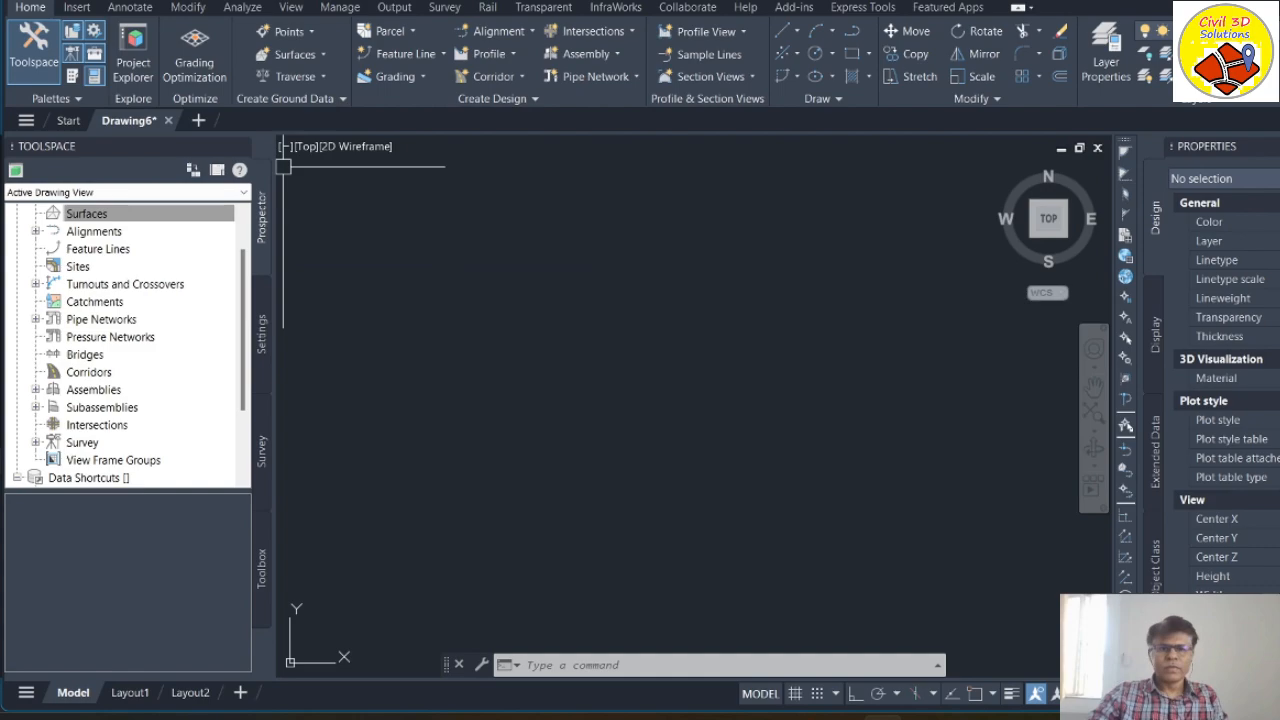
Step: Look at the templates available for a new drawing and at the layer list of the current drawing
{"action": "left_click", "coordinate": [42, 22]}
{"action": "mouse_move", "coordinate": [56, 88]}
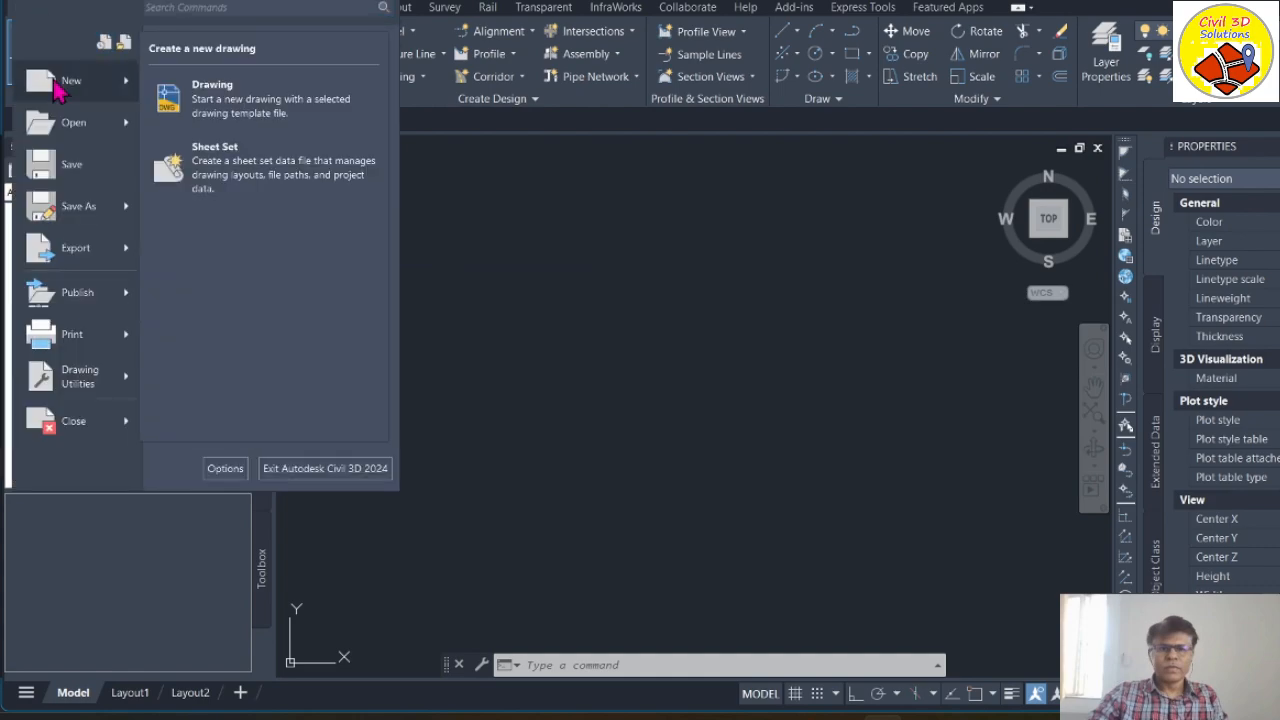
{"action": "left_click", "coordinate": [268, 110]}
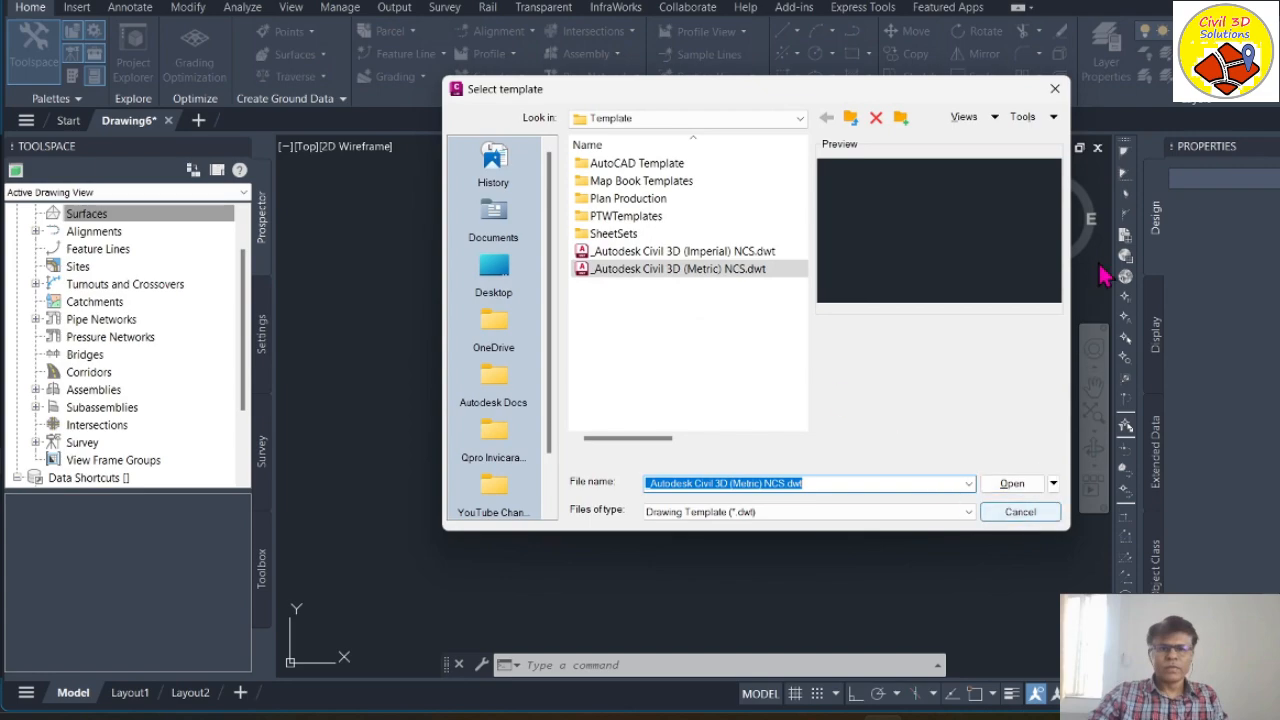
{"action": "left_click", "coordinate": [1054, 88]}
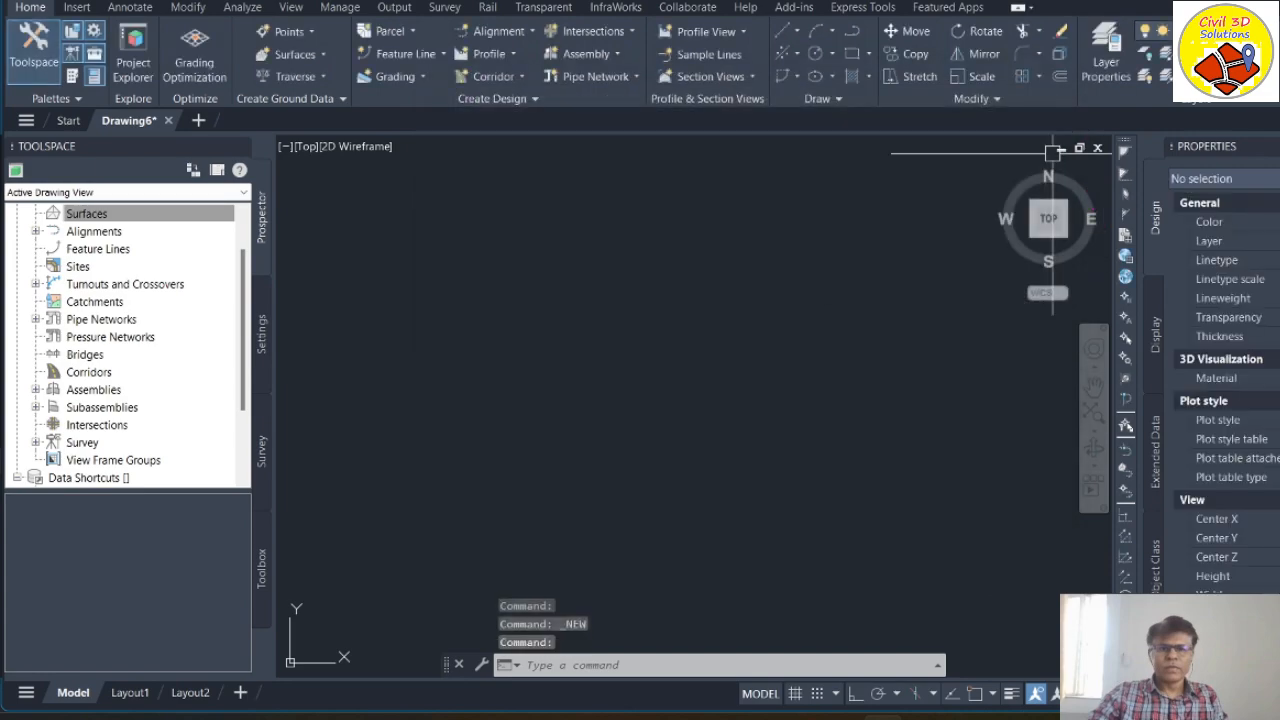
{"action": "left_click", "coordinate": [1200, 30]}
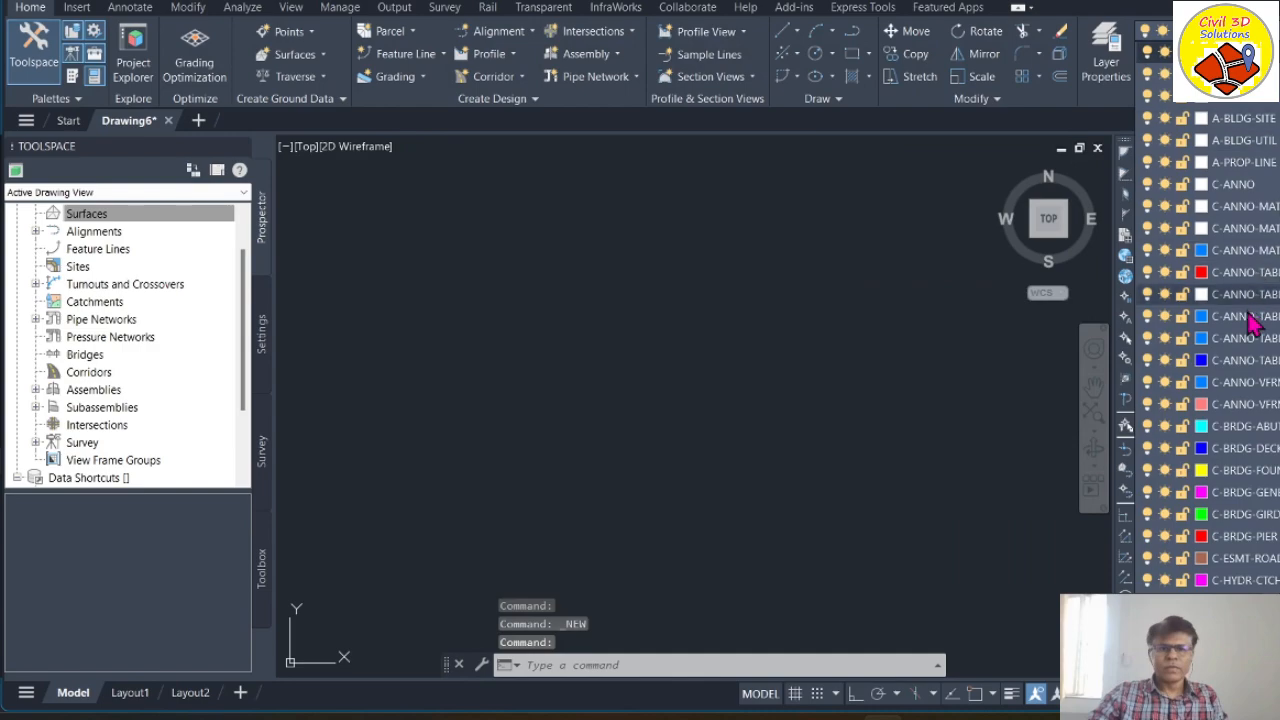
{"action": "scroll", "coordinate": [1248, 314], "scroll_direction": "down", "scroll_amount": 5}
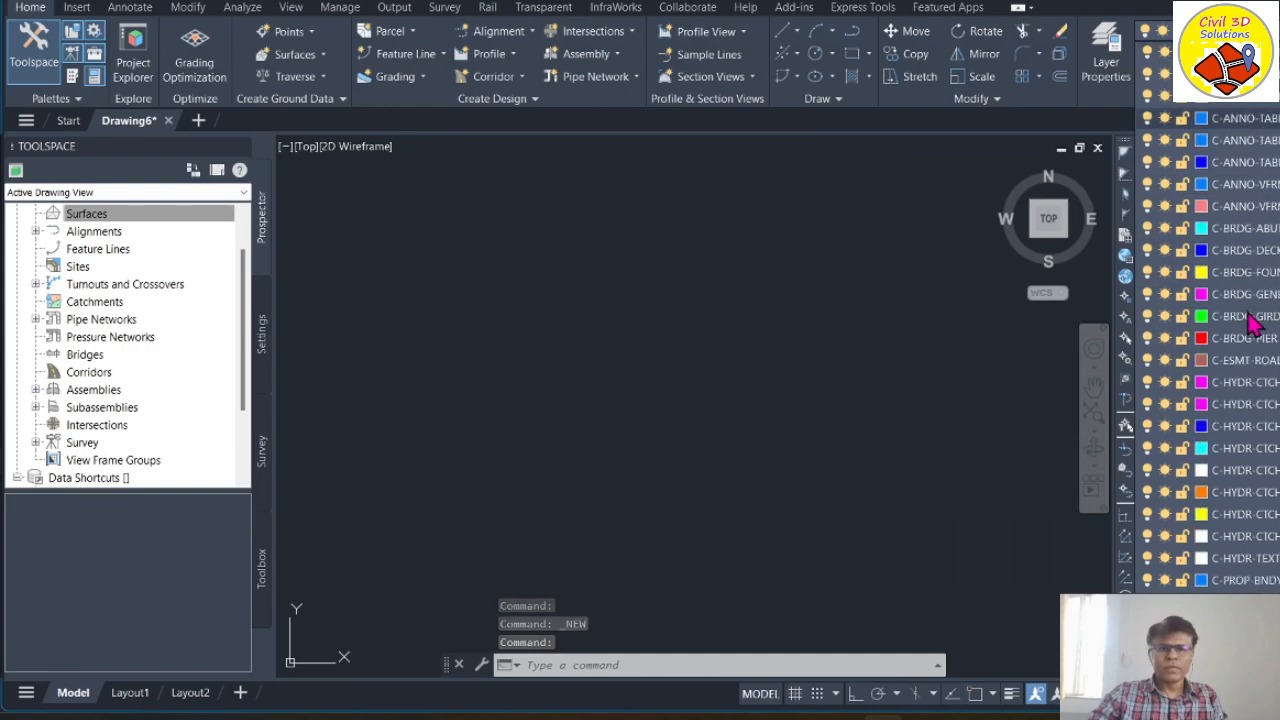
{"action": "left_click", "coordinate": [841, 318]}
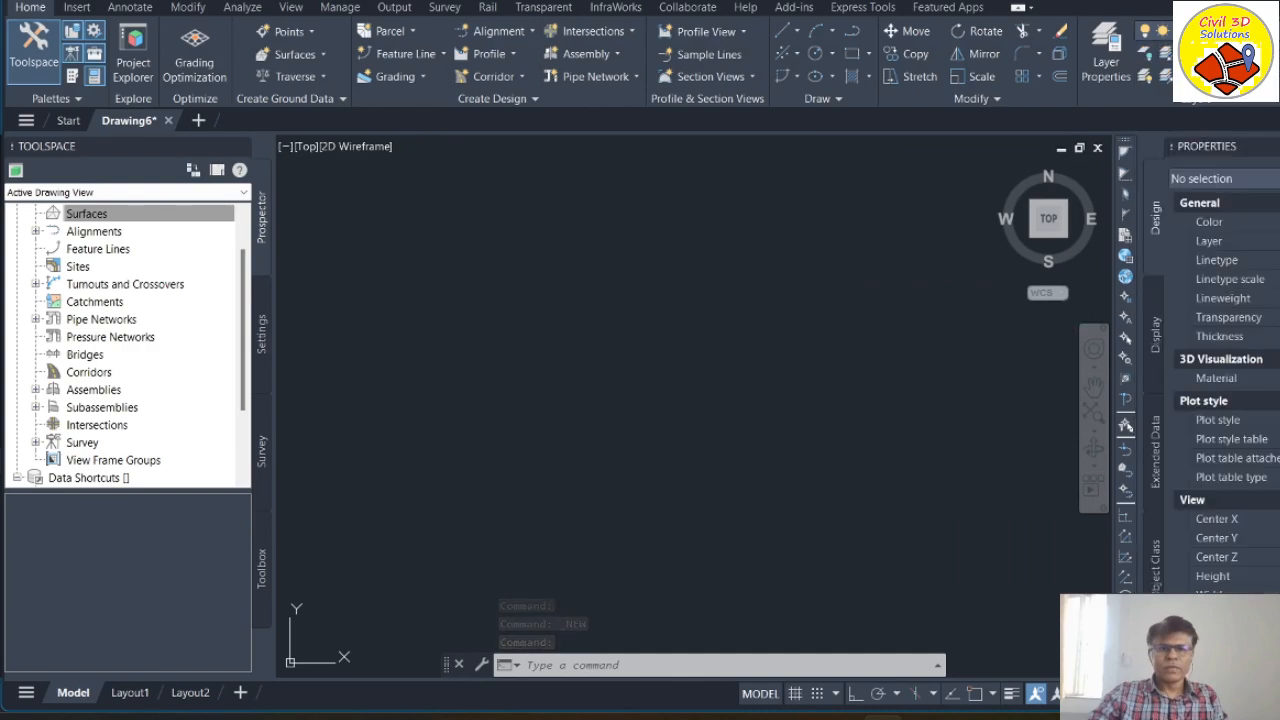
Step: Examine the surface styles in the drawing's settings, and return to the Prospector view
{"action": "left_click", "coordinate": [262, 345]}
{"action": "left_click", "coordinate": [92, 268]}
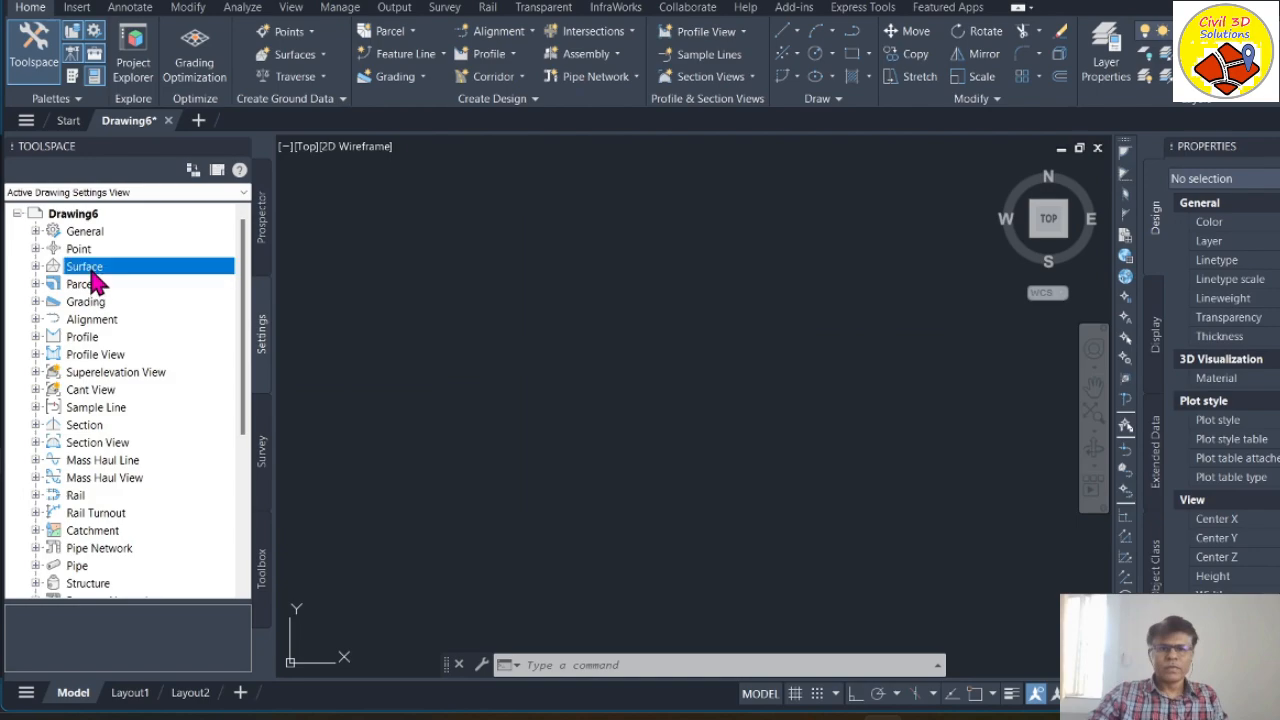
{"action": "left_click", "coordinate": [37, 266]}
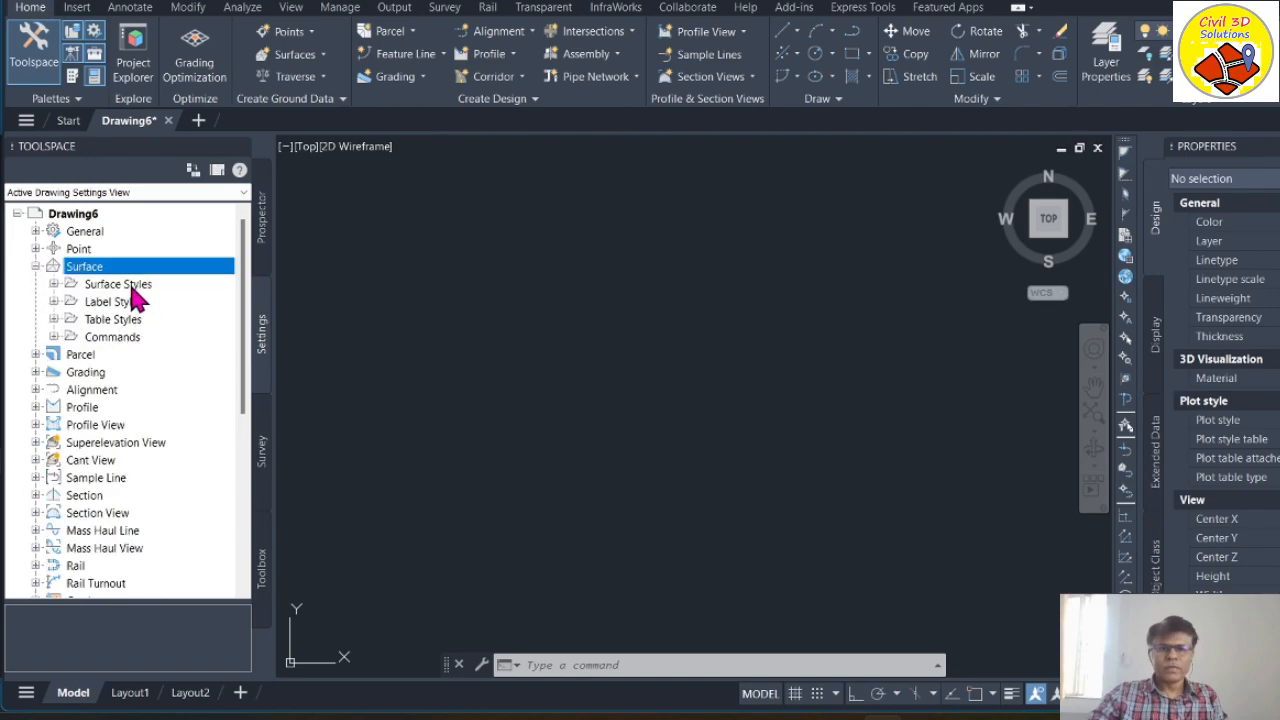
{"action": "left_click", "coordinate": [128, 286]}
{"action": "left_click", "coordinate": [54, 284]}
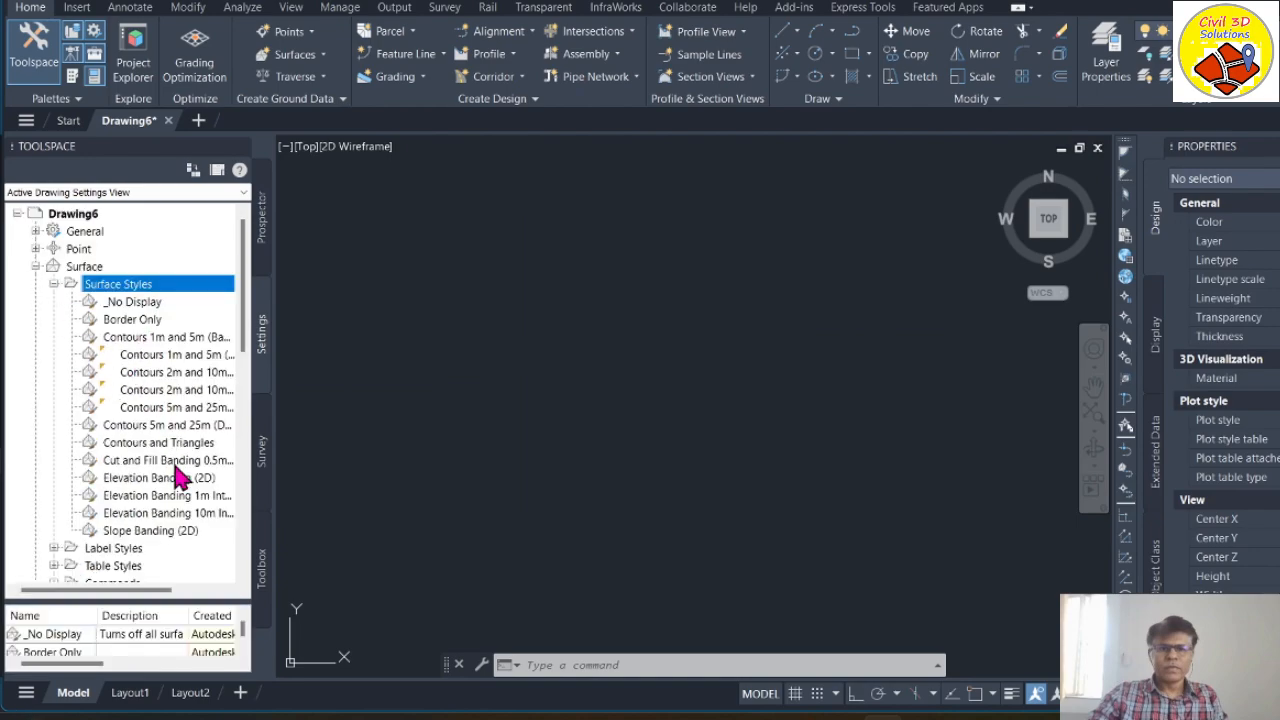
{"action": "left_click", "coordinate": [54, 284]}
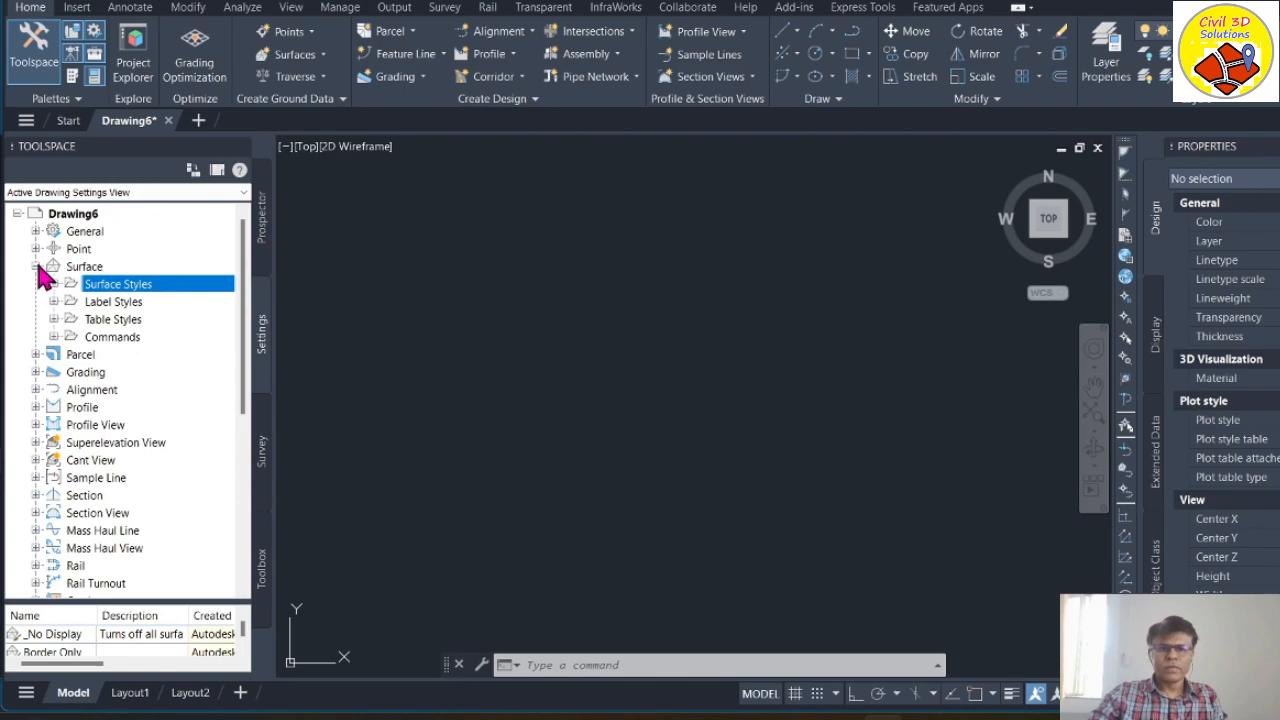
{"action": "left_click", "coordinate": [37, 266]}
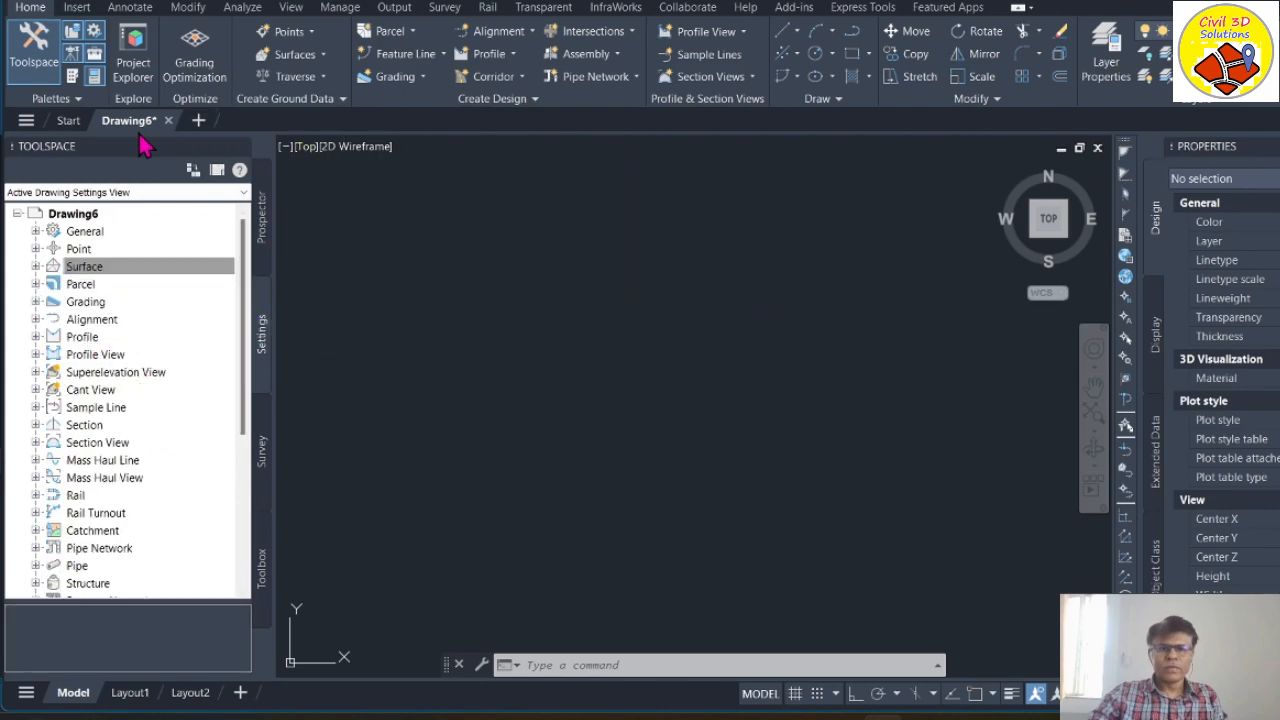
{"action": "left_click", "coordinate": [264, 236]}
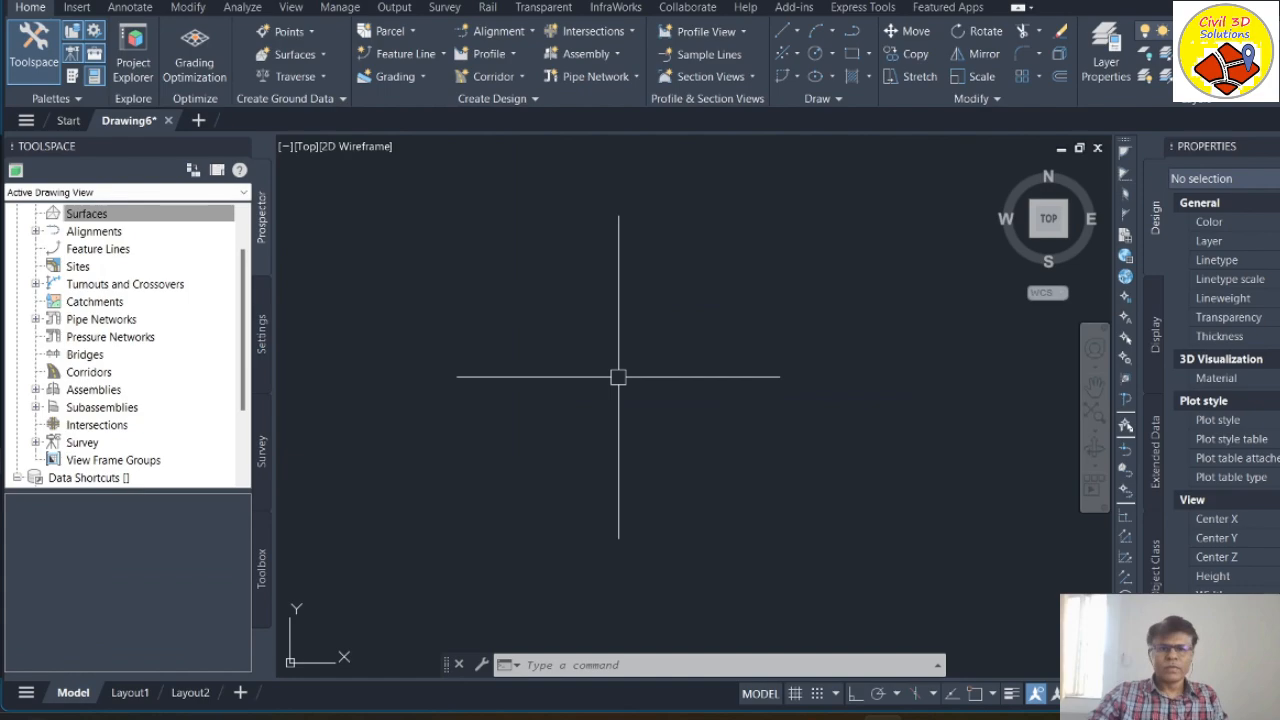
{"action": "left_click", "coordinate": [290, 32]}
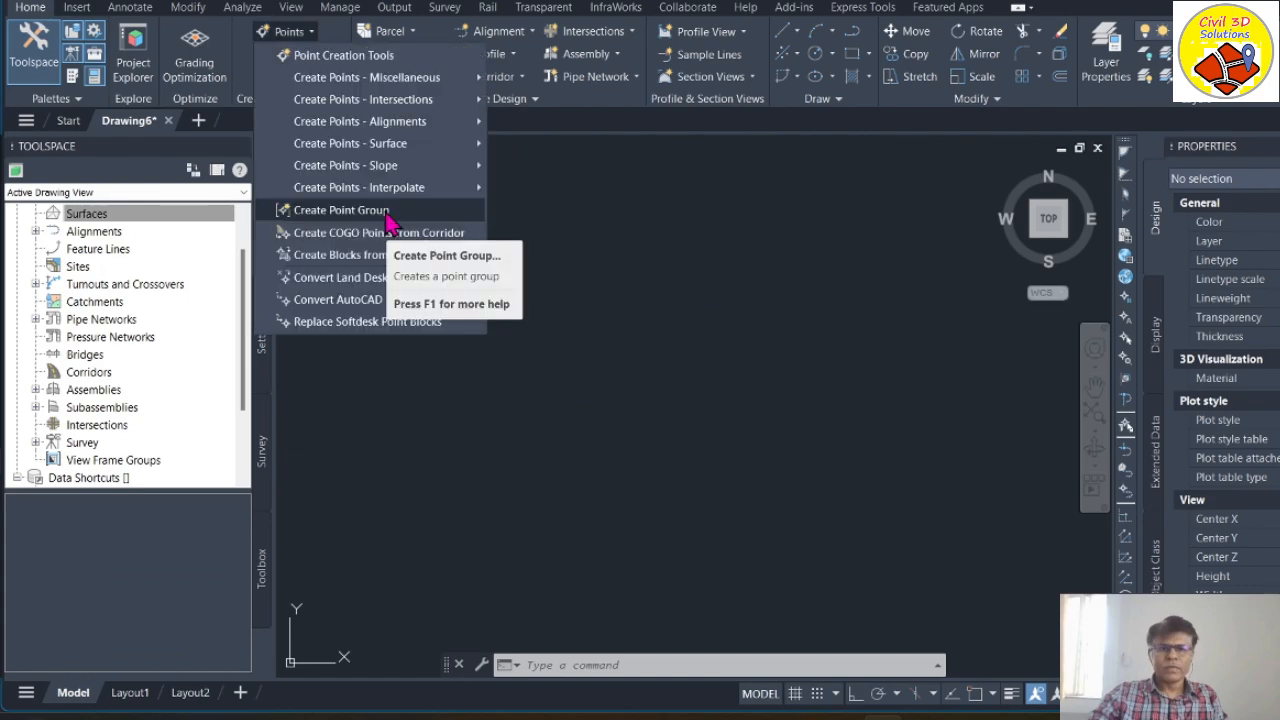
{"action": "left_click", "coordinate": [418, 418]}
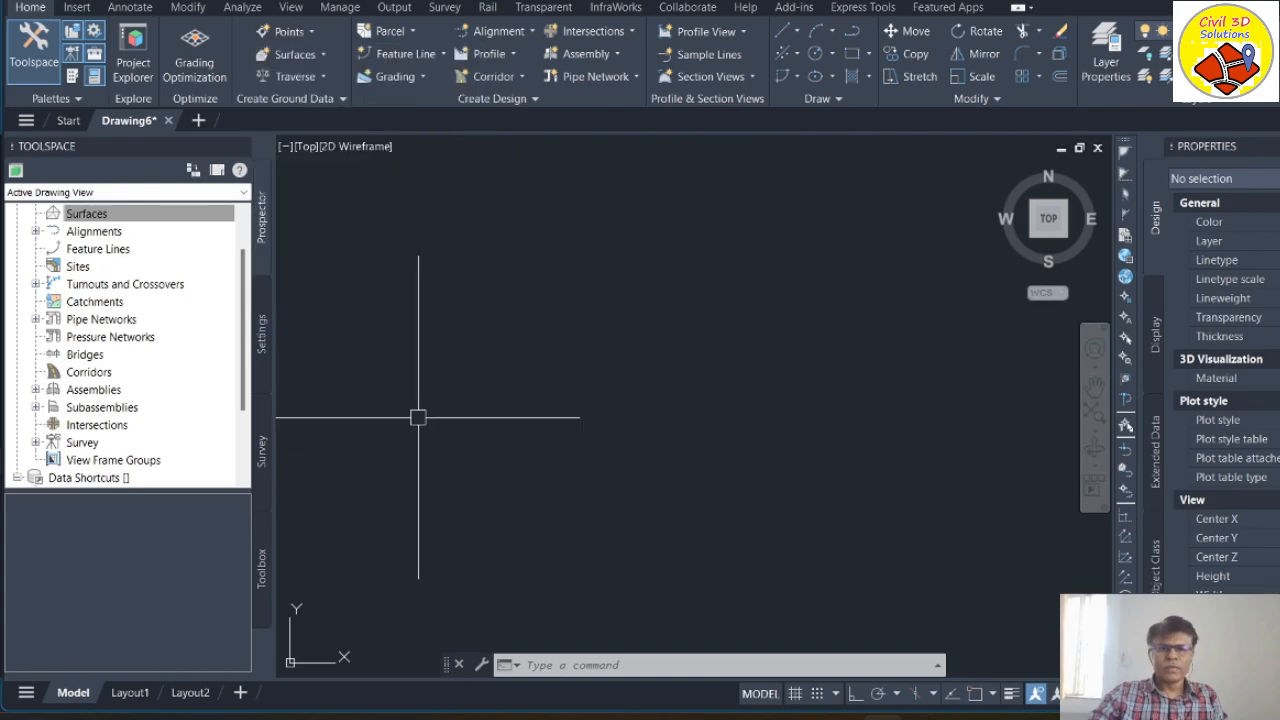
Step: Start importing points from a file
{"action": "left_click", "coordinate": [78, 8]}
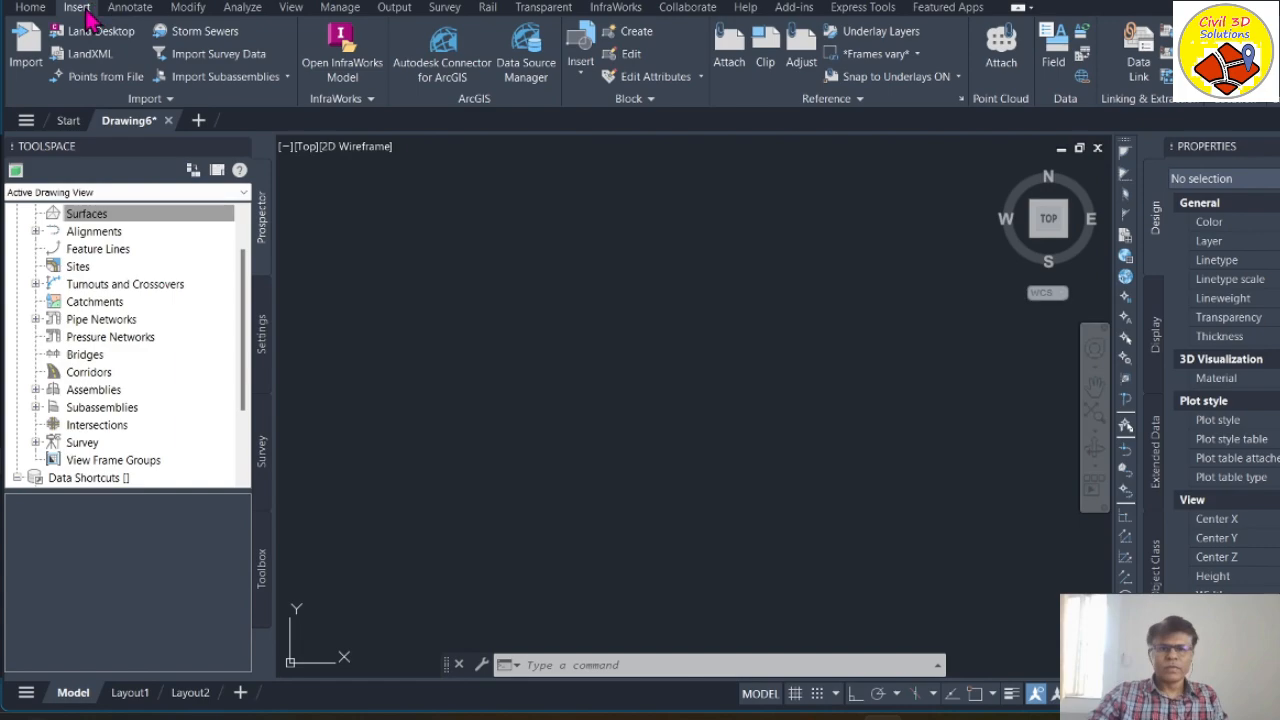
{"action": "left_click", "coordinate": [124, 80]}
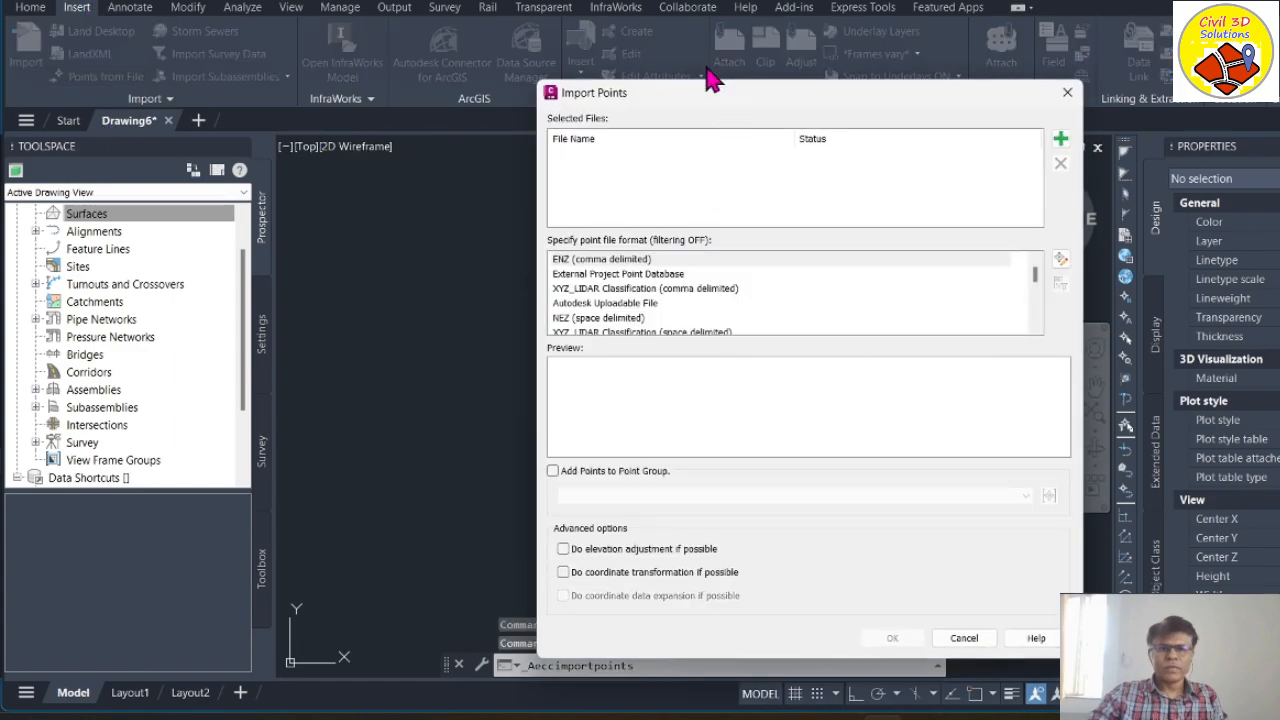
{"action": "left_click_drag", "start_coordinate": [688, 94], "coordinate": [584, 38]}
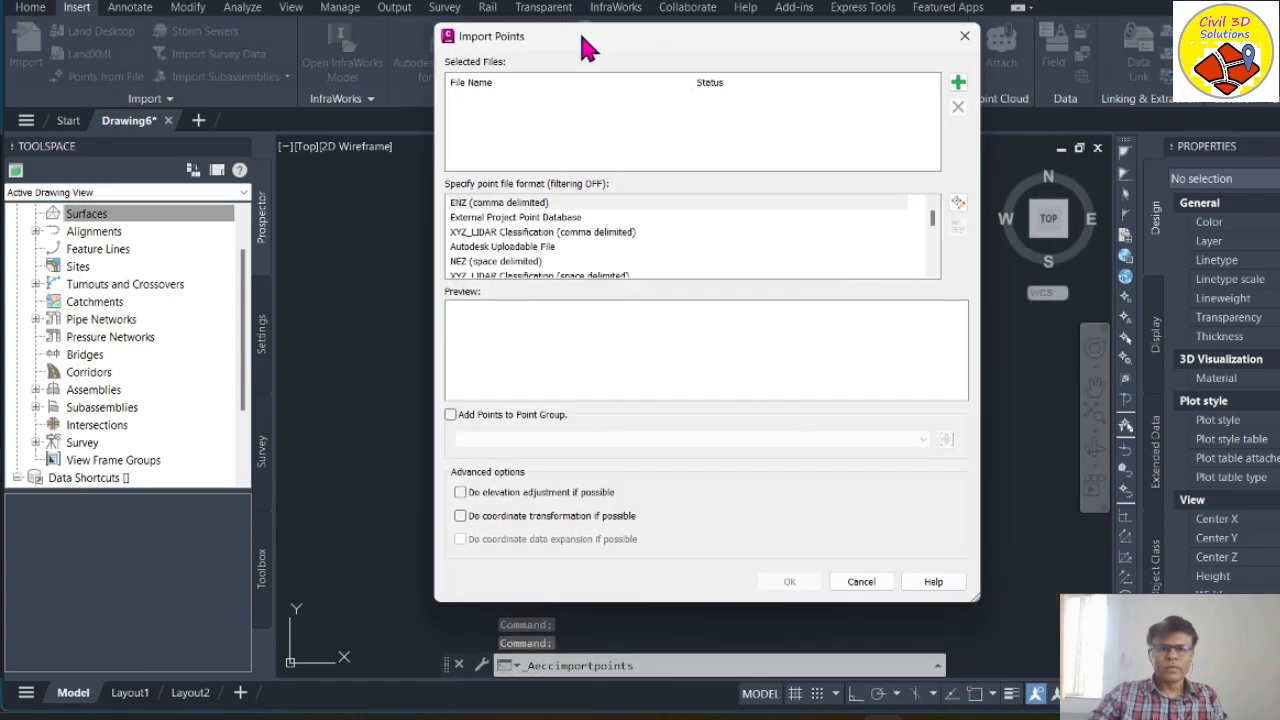
{"action": "left_click", "coordinate": [958, 82]}
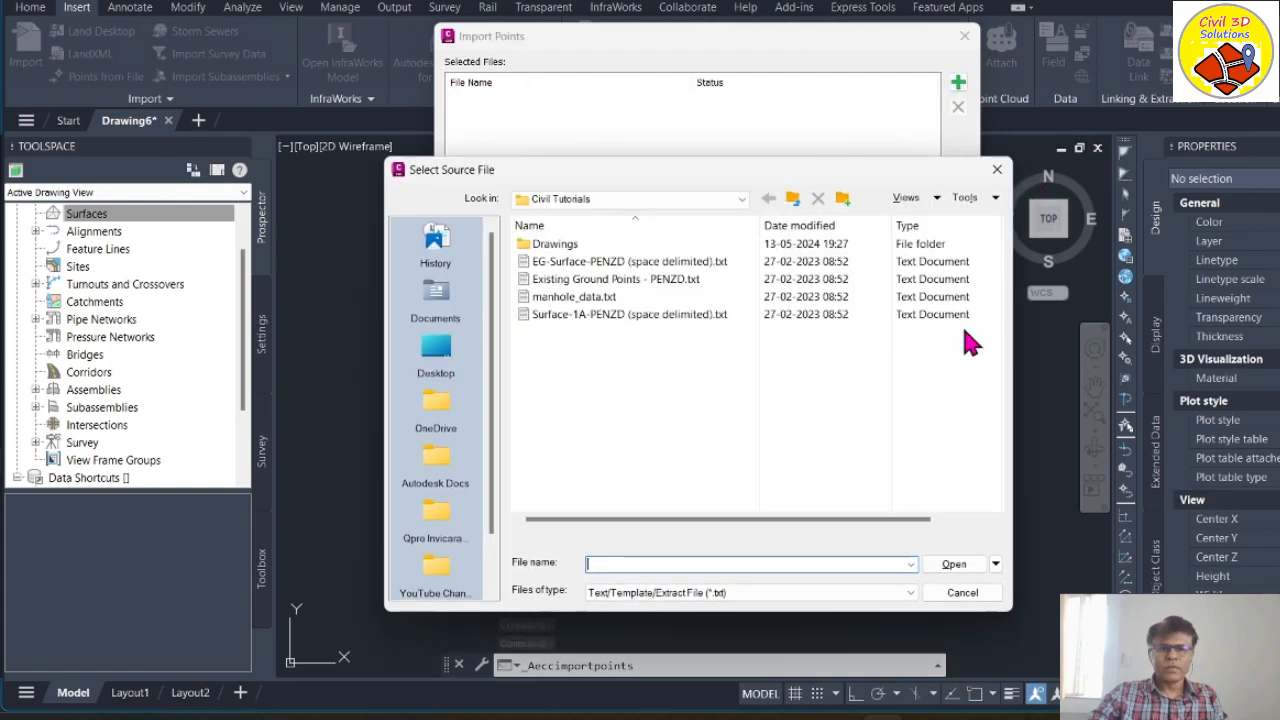
{"action": "left_click", "coordinate": [605, 263]}
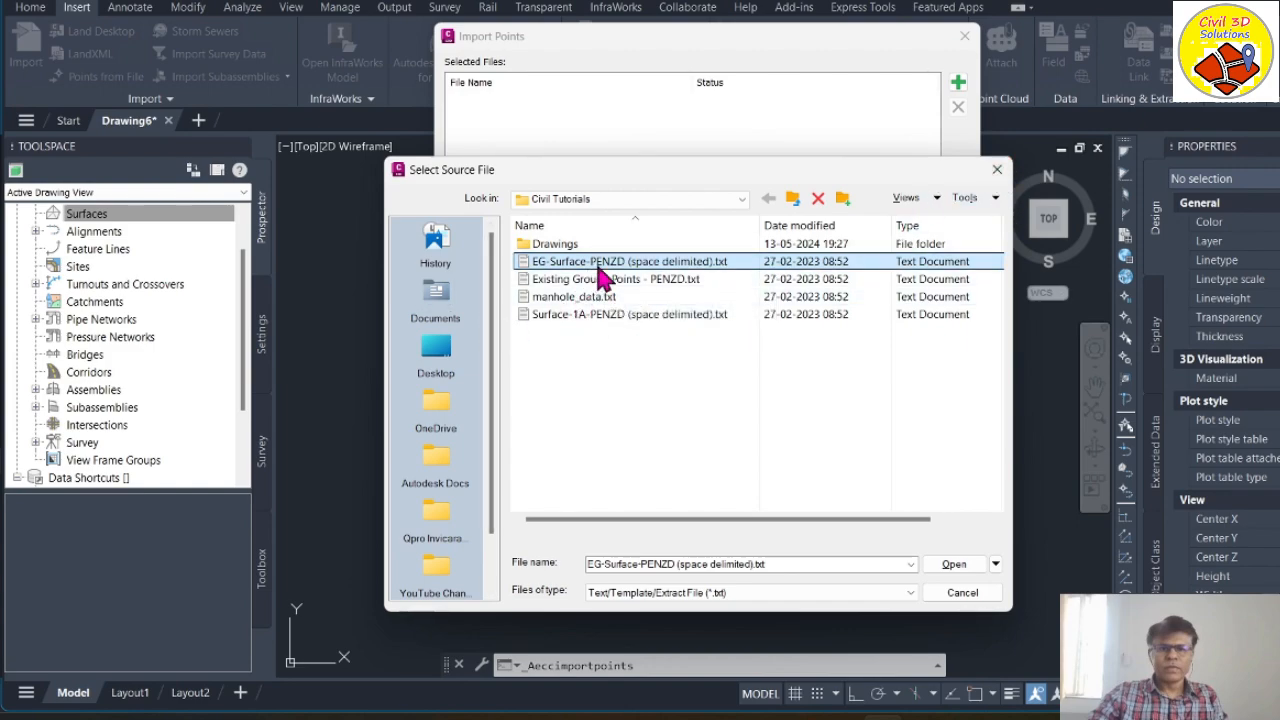
{"action": "left_click", "coordinate": [997, 169]}
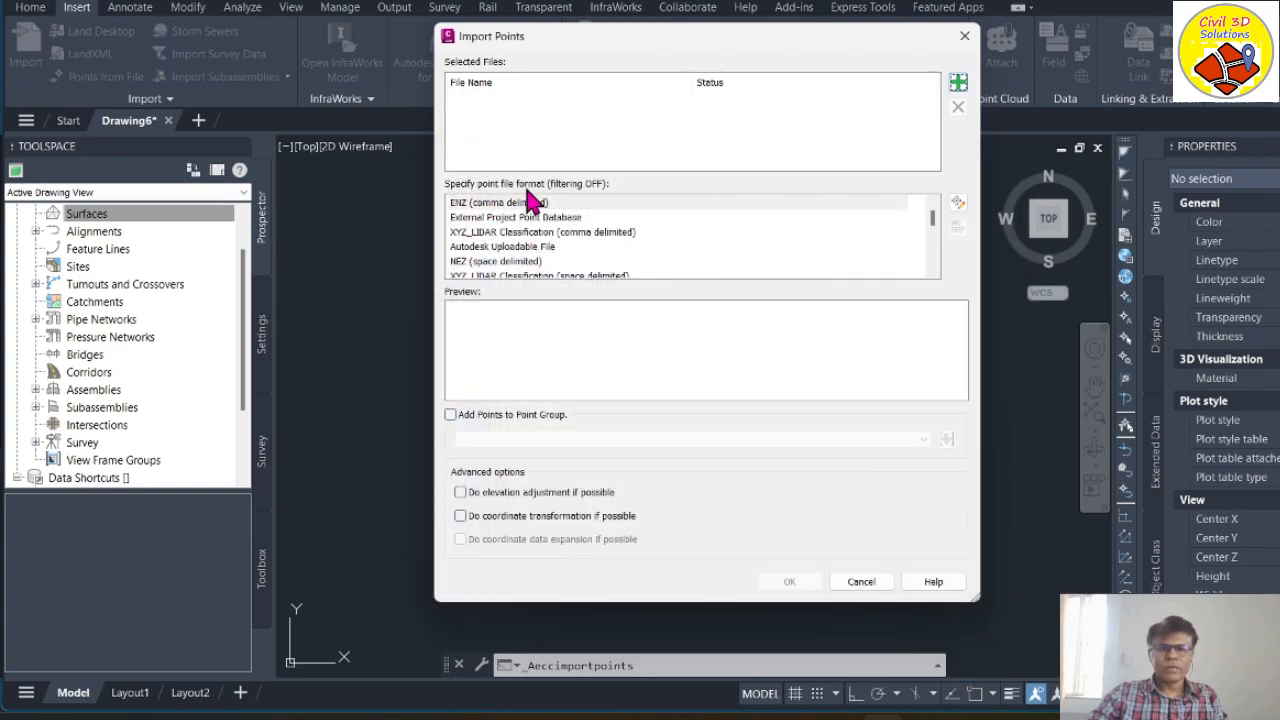
Step: Choose PNEZD (space delimited) as the file format for the point import
{"action": "left_click", "coordinate": [932, 270]}
{"action": "left_click", "coordinate": [932, 270]}
{"action": "left_click", "coordinate": [932, 270]}
{"action": "left_click", "coordinate": [932, 270]}
{"action": "left_click", "coordinate": [932, 270]}
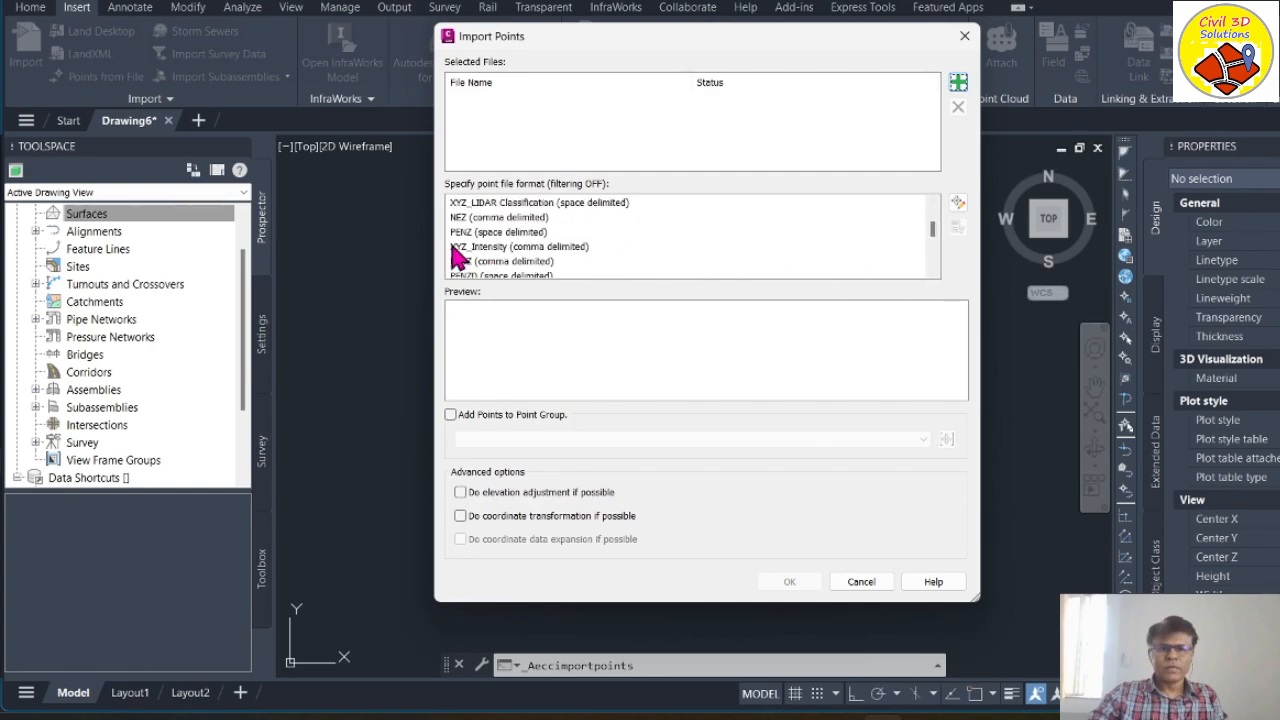
{"action": "scroll", "coordinate": [600, 255], "scroll_direction": "down", "scroll_amount": 2}
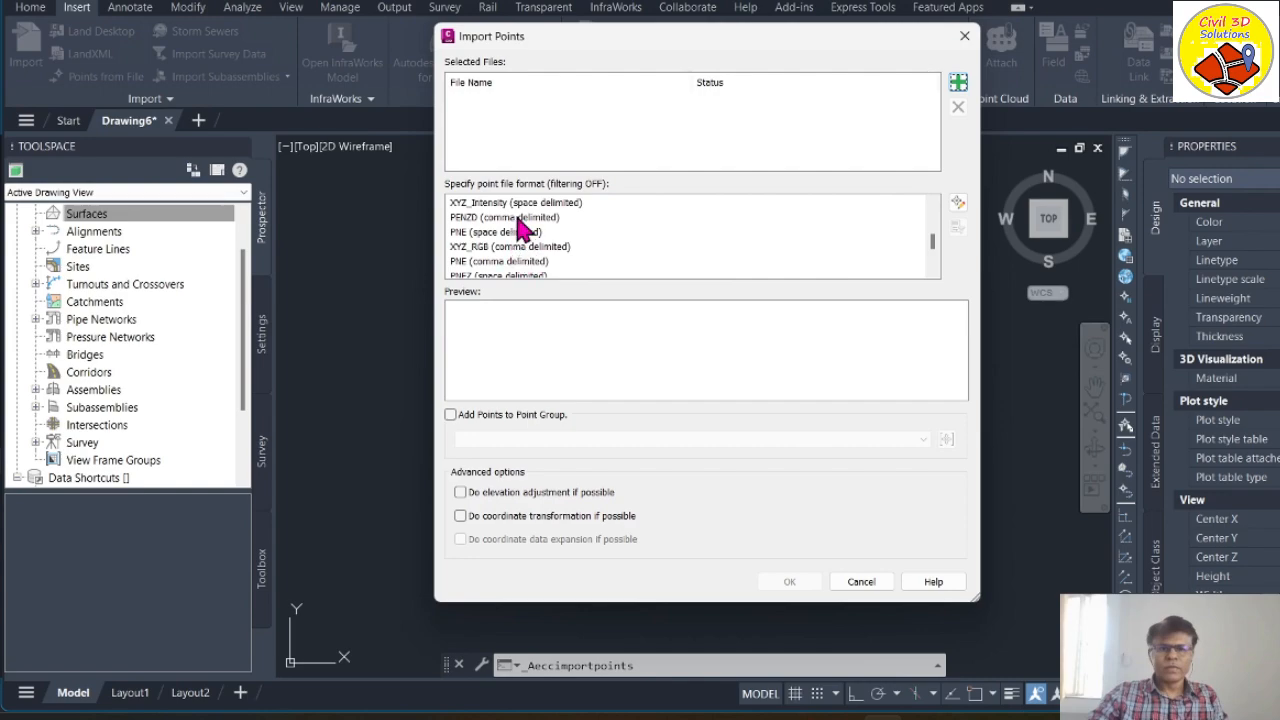
{"action": "scroll", "coordinate": [594, 258], "scroll_direction": "down", "scroll_amount": 2}
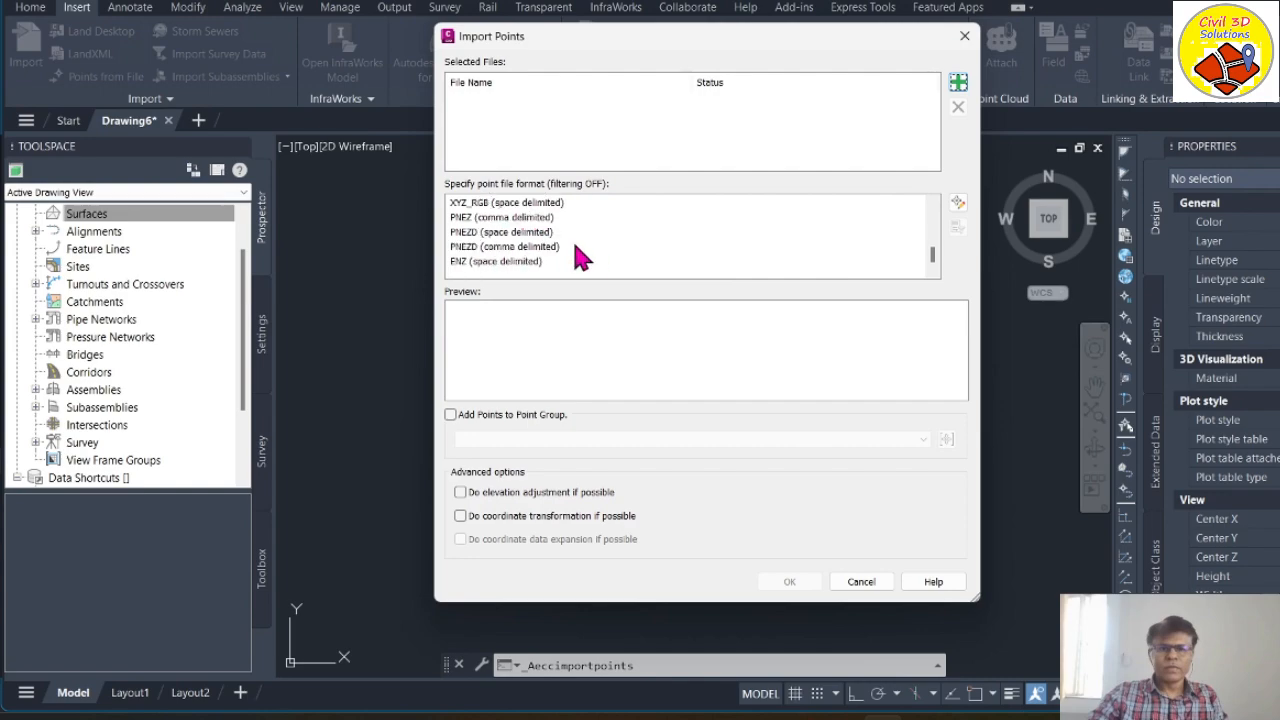
{"action": "left_click", "coordinate": [535, 233]}
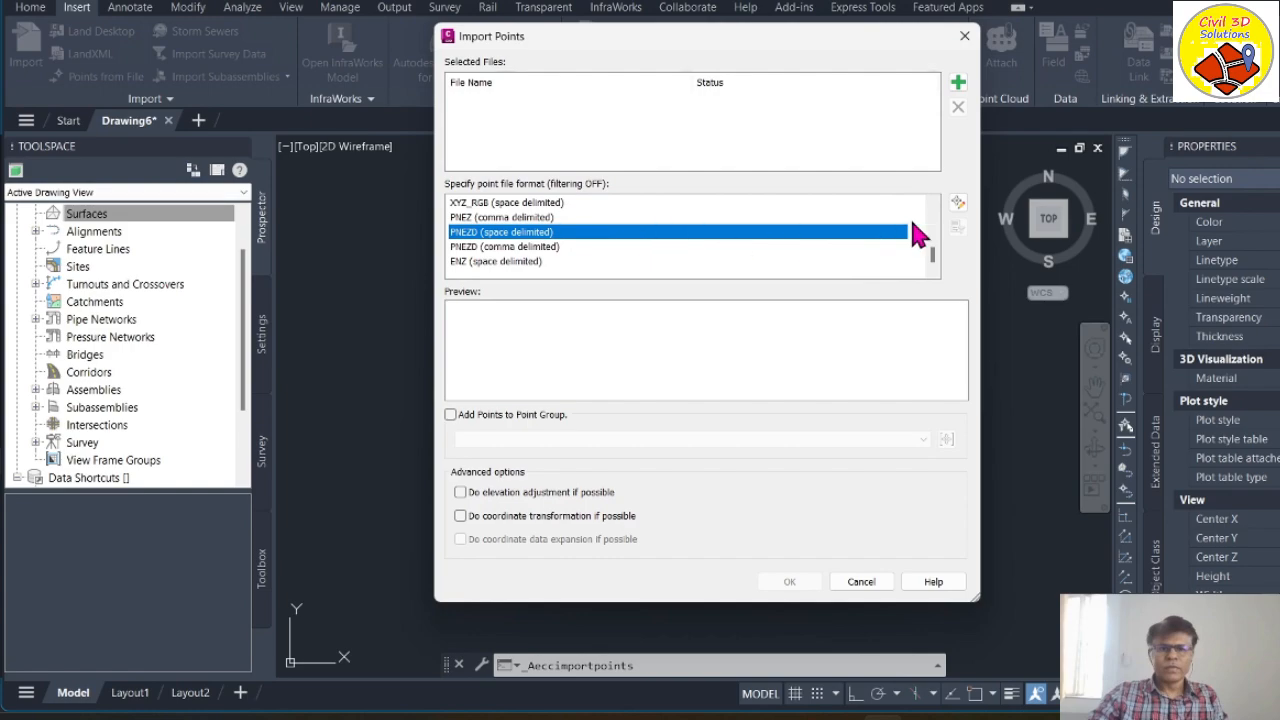
Step: Add EG-Surface-PENZD (space delimited).txt from the Civil Tutorials folder as the source file and import its points
{"action": "left_click", "coordinate": [958, 82]}
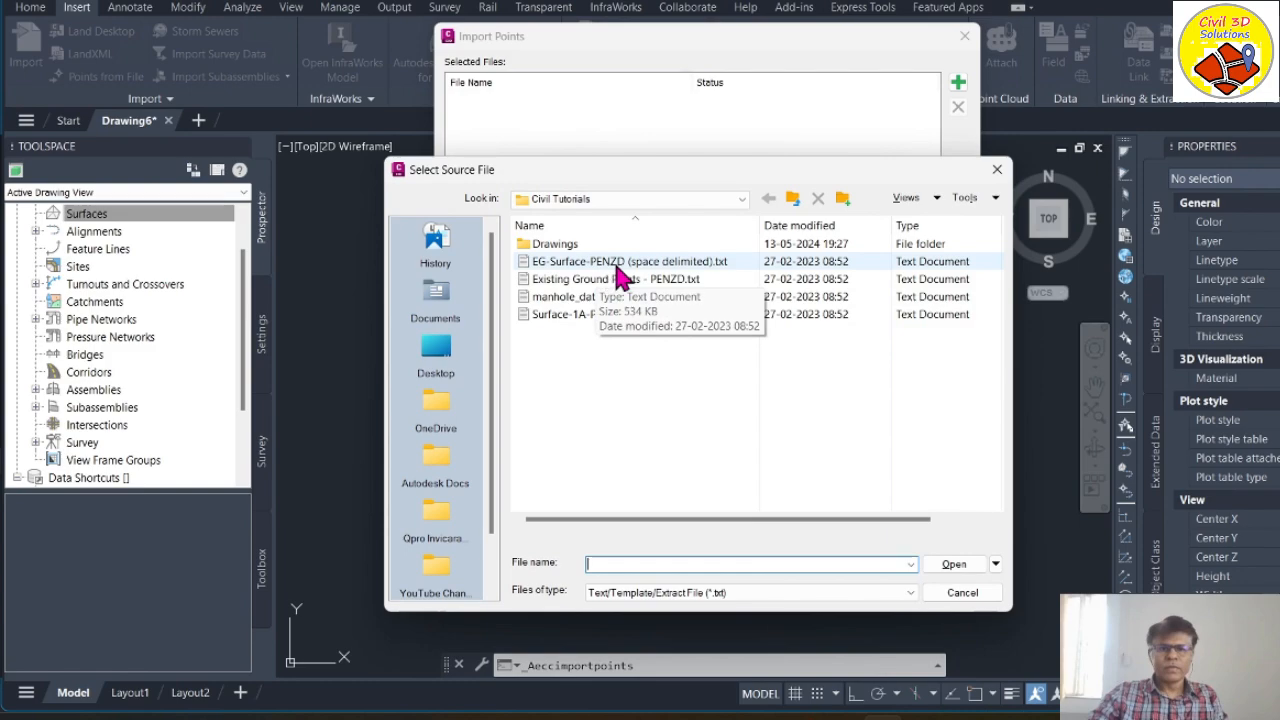
{"action": "left_click", "coordinate": [676, 262]}
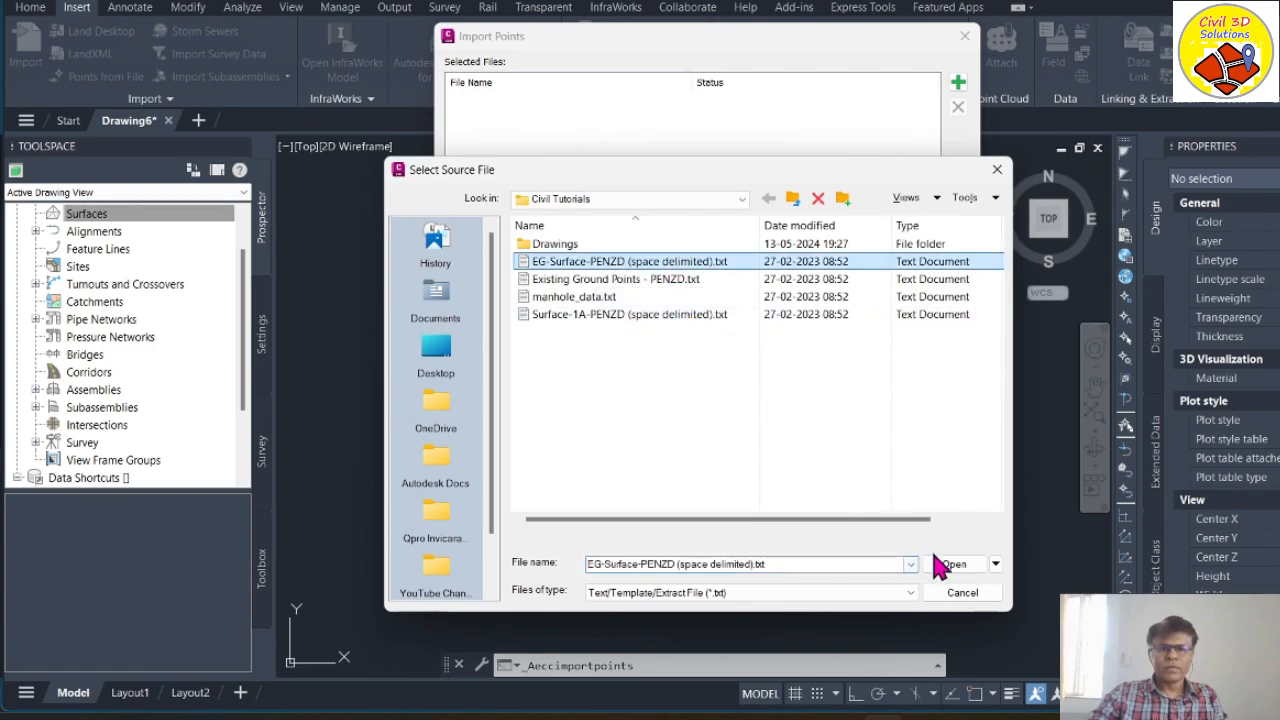
{"action": "left_click", "coordinate": [942, 565]}
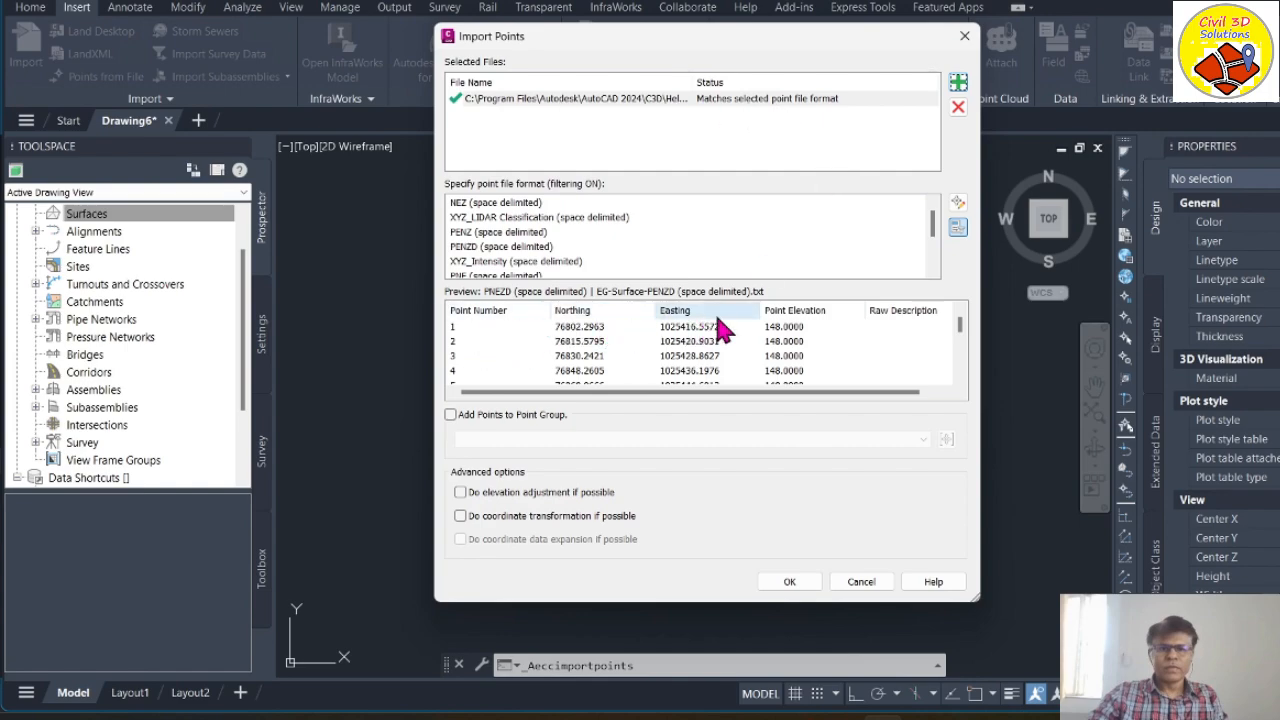
{"action": "left_click", "coordinate": [812, 583]}
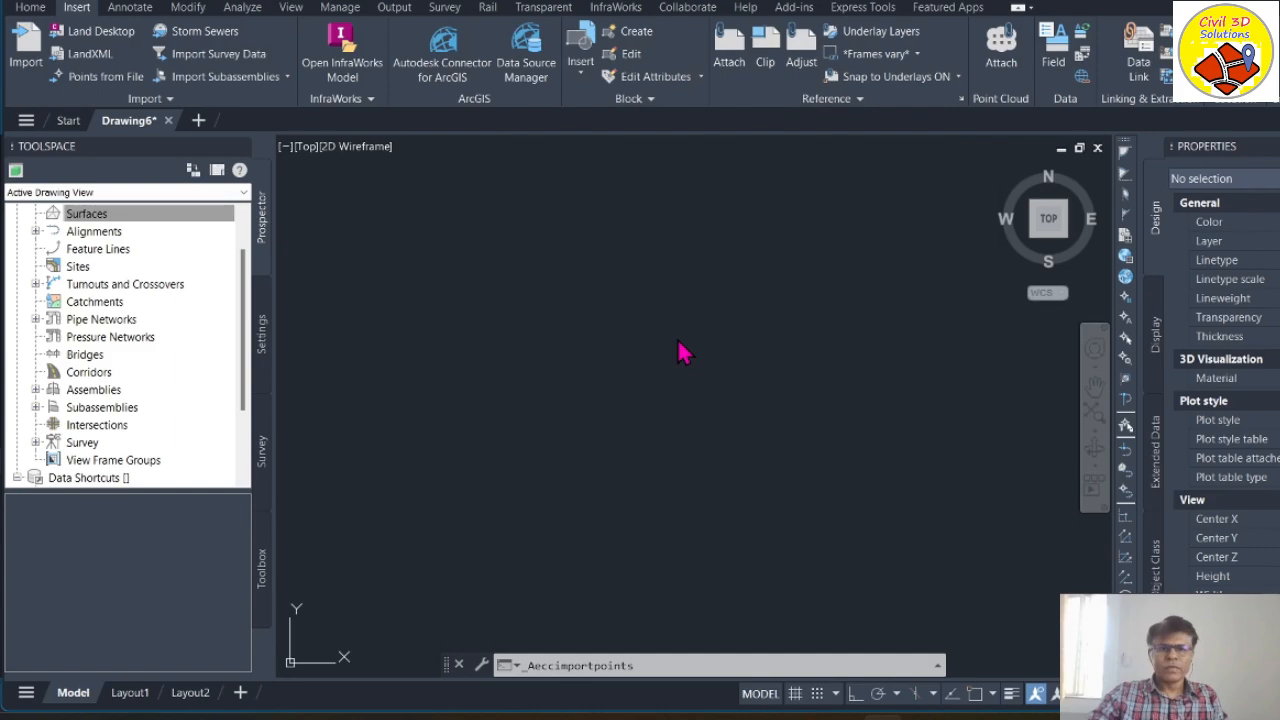
Step: Inspect the full extents of the imported points in the drawing
{"action": "left_click", "coordinate": [1092, 420]}
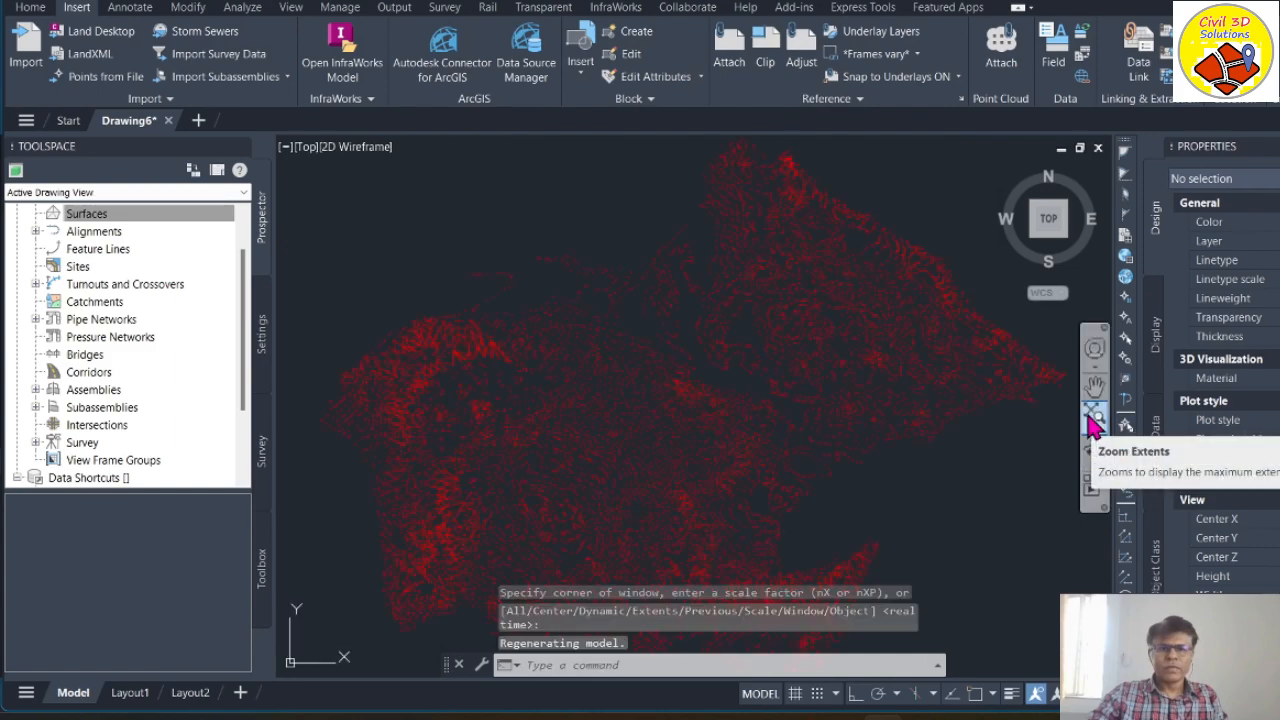
{"action": "scroll", "coordinate": [601, 335], "scroll_direction": "down", "scroll_amount": 2}
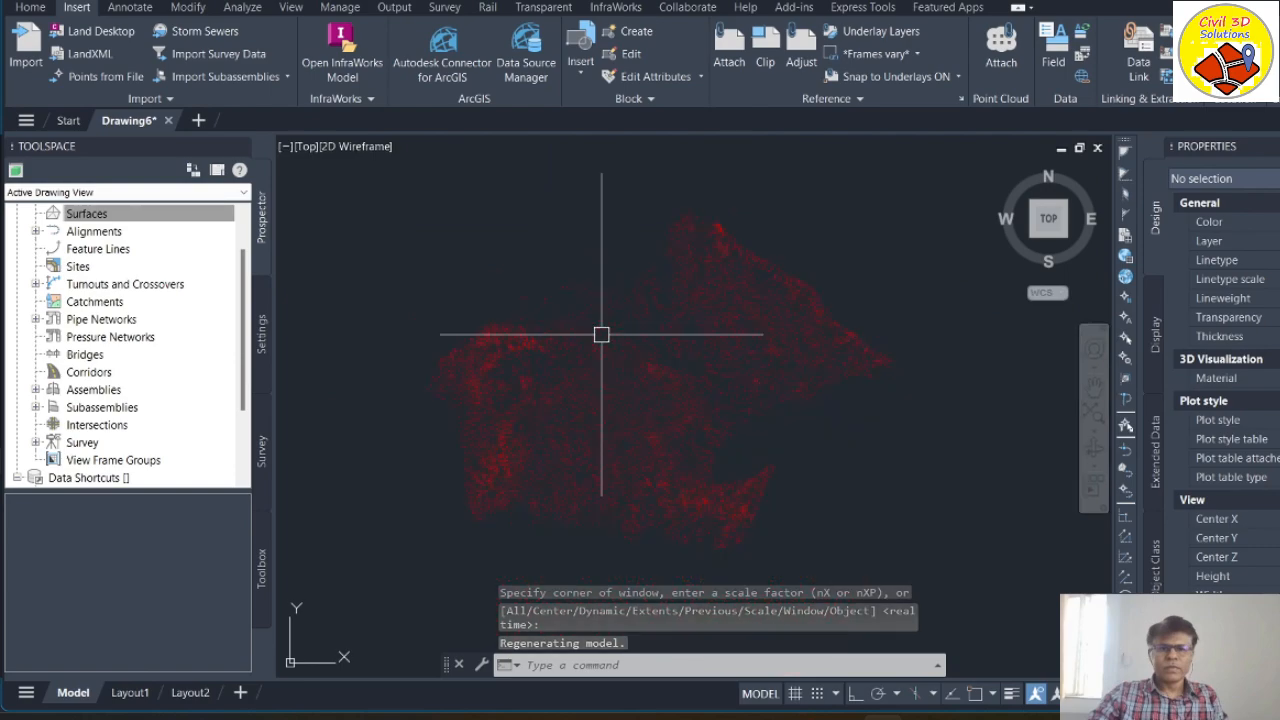
{"action": "scroll", "coordinate": [603, 336], "scroll_direction": "up", "scroll_amount": 3}
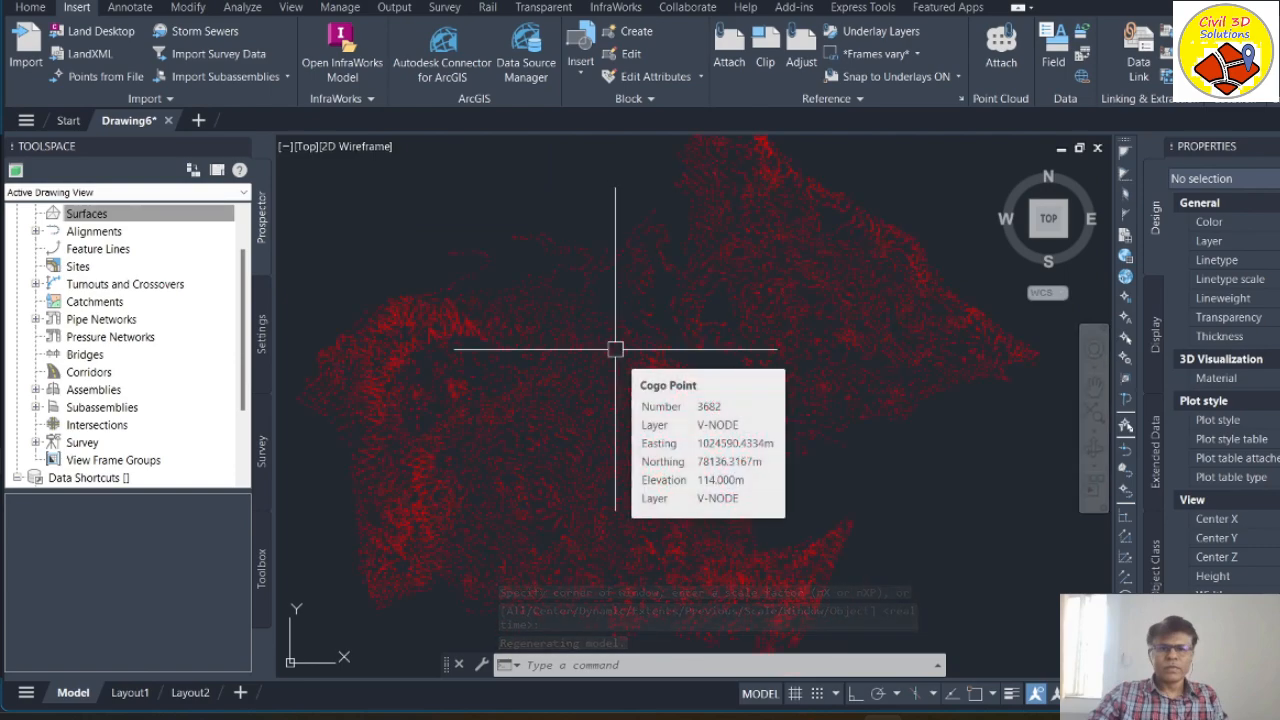
{"action": "scroll", "coordinate": [620, 391], "scroll_direction": "down", "scroll_amount": 3}
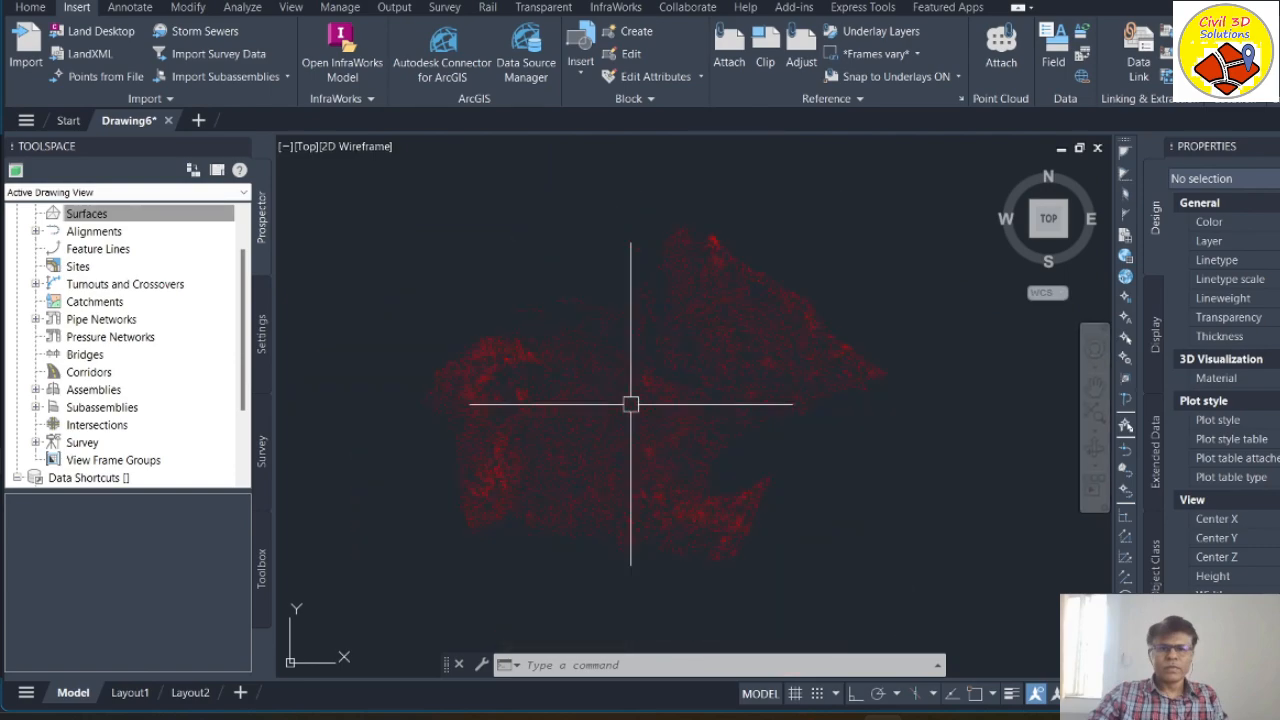
{"action": "scroll", "coordinate": [630, 404], "scroll_direction": "up", "scroll_amount": 3}
Step: Review the points listed in the _All Points group of the drawing's point groups
{"action": "left_click", "coordinate": [86, 213]}
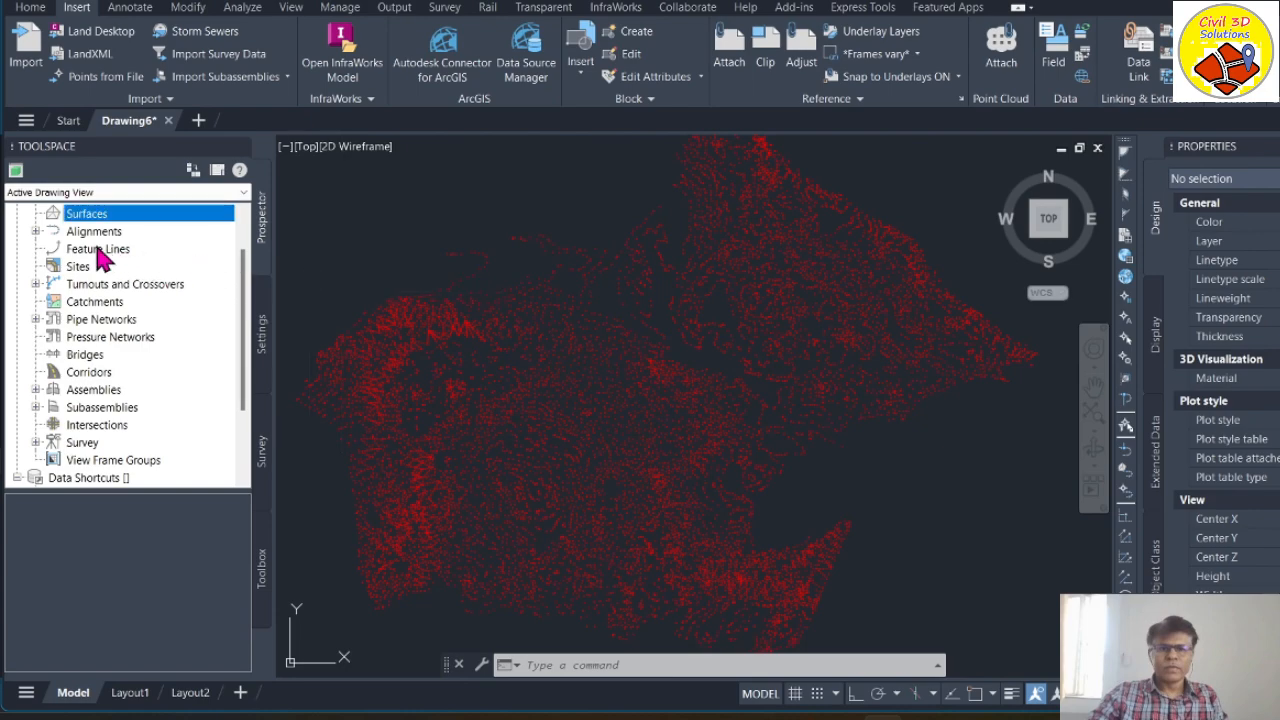
{"action": "scroll", "coordinate": [245, 287], "scroll_direction": "up", "scroll_amount": 1}
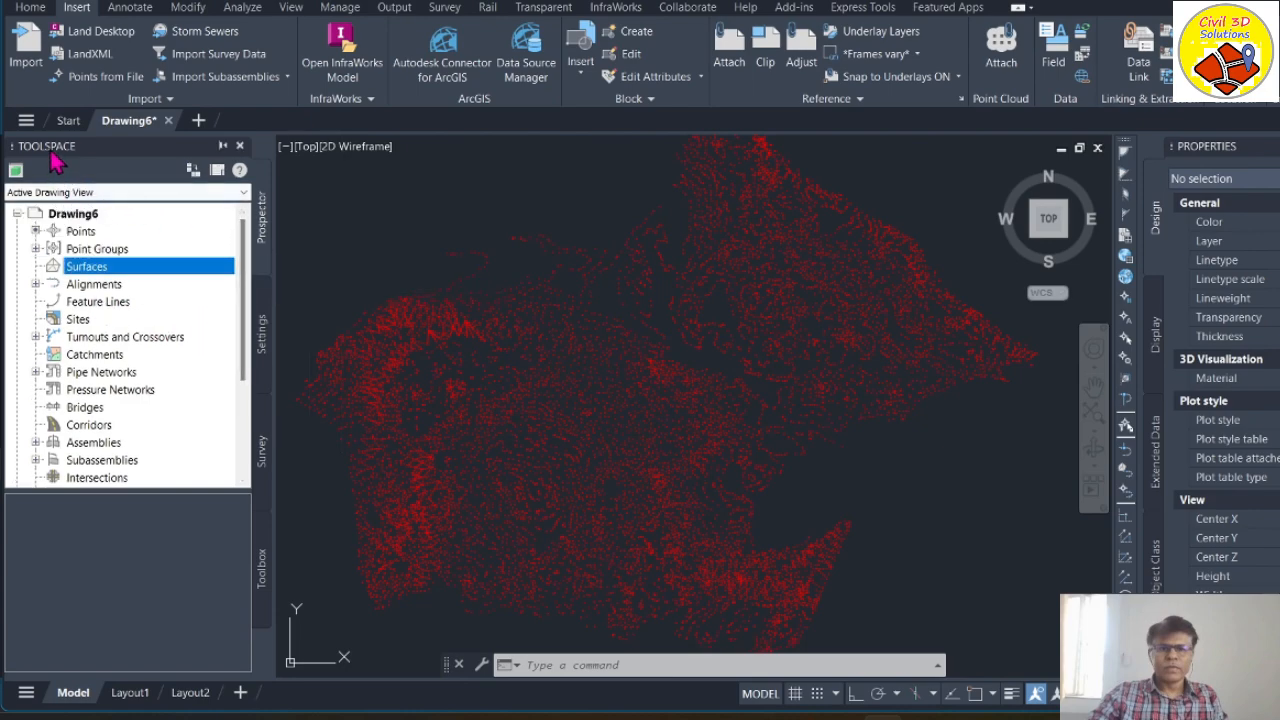
{"action": "left_click", "coordinate": [90, 250]}
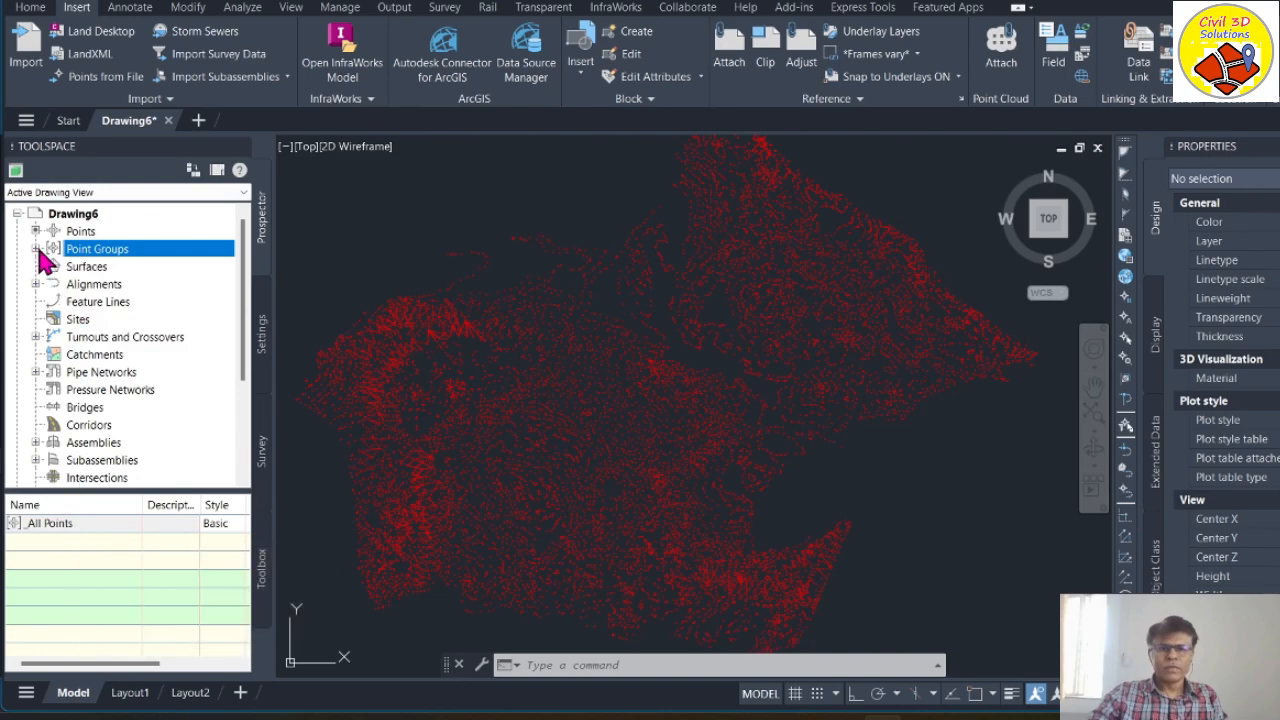
{"action": "left_click", "coordinate": [36, 249]}
{"action": "left_click", "coordinate": [98, 267]}
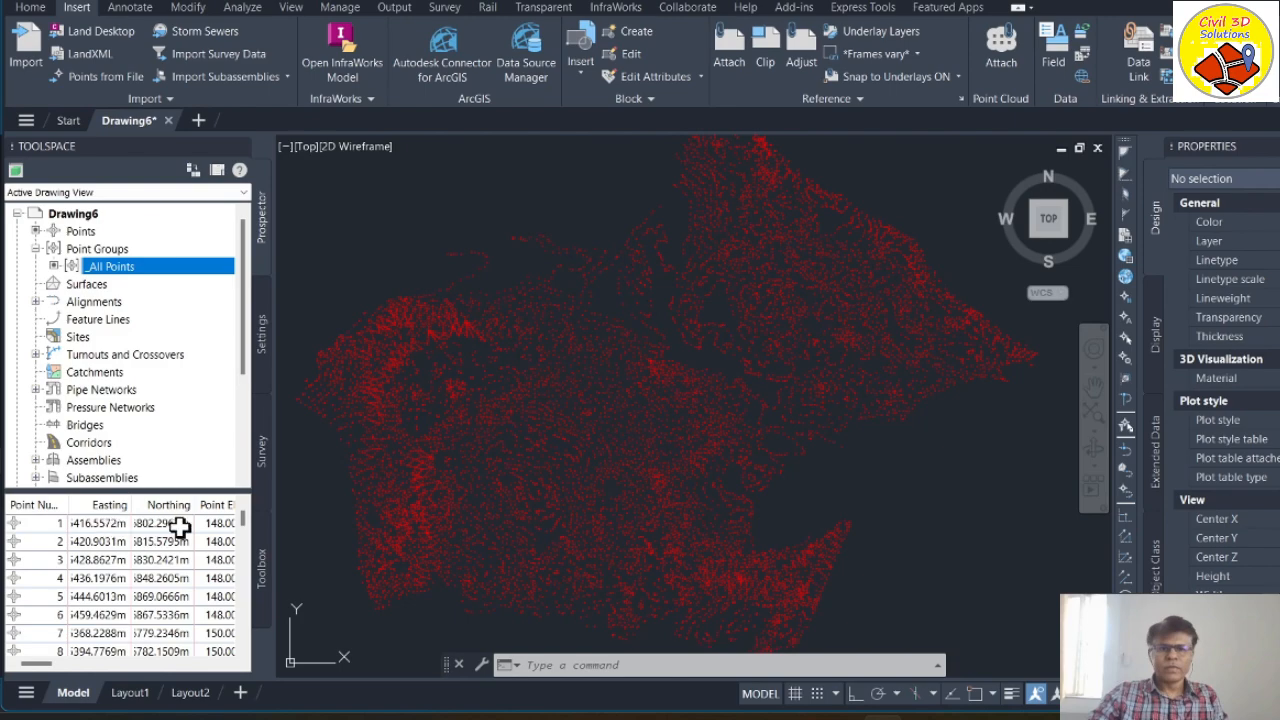
{"action": "left_click", "coordinate": [36, 250]}
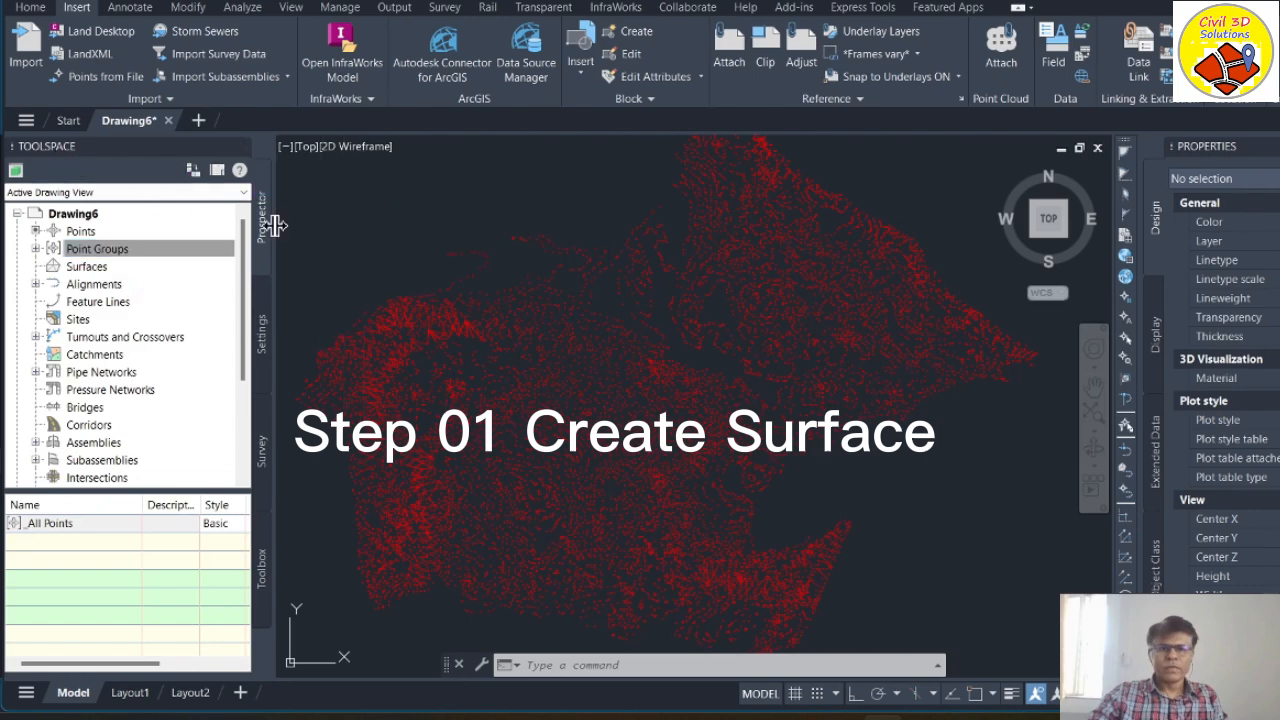
Step: Create a TIN surface named EG with the description Ex Ground
{"action": "left_click", "coordinate": [87, 268]}
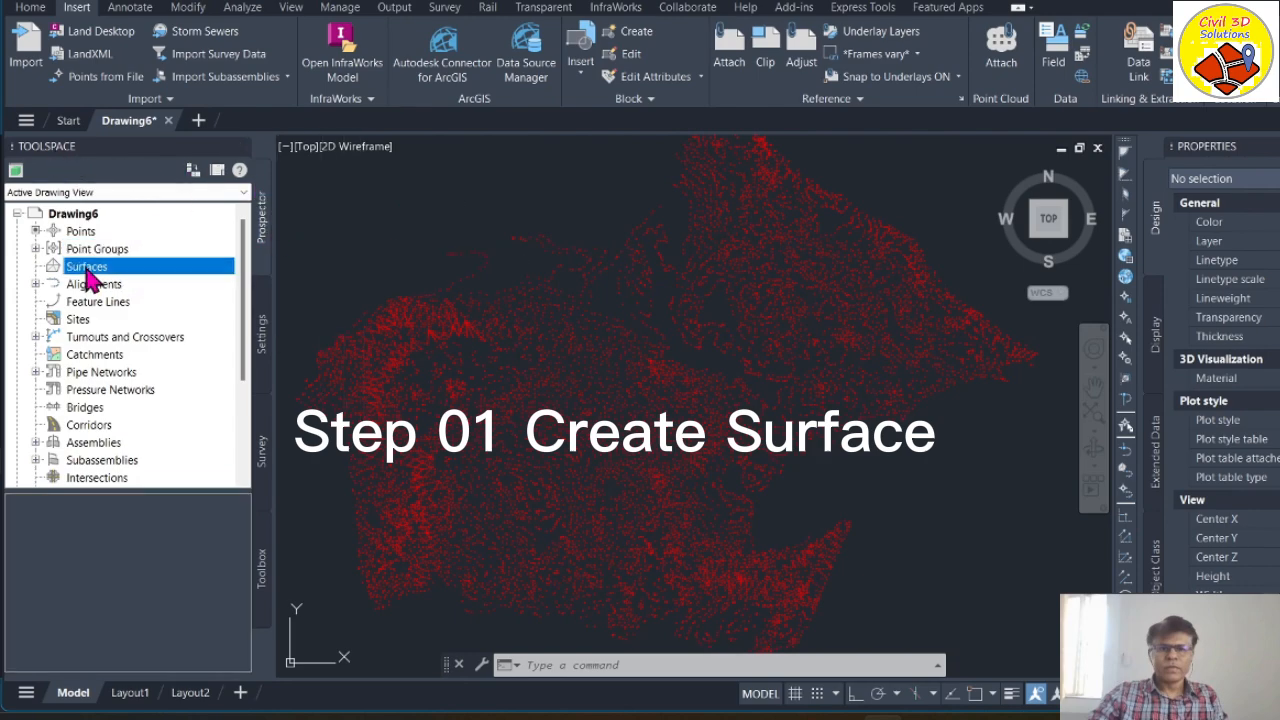
{"action": "right_click", "coordinate": [90, 276]}
{"action": "left_click", "coordinate": [186, 278]}
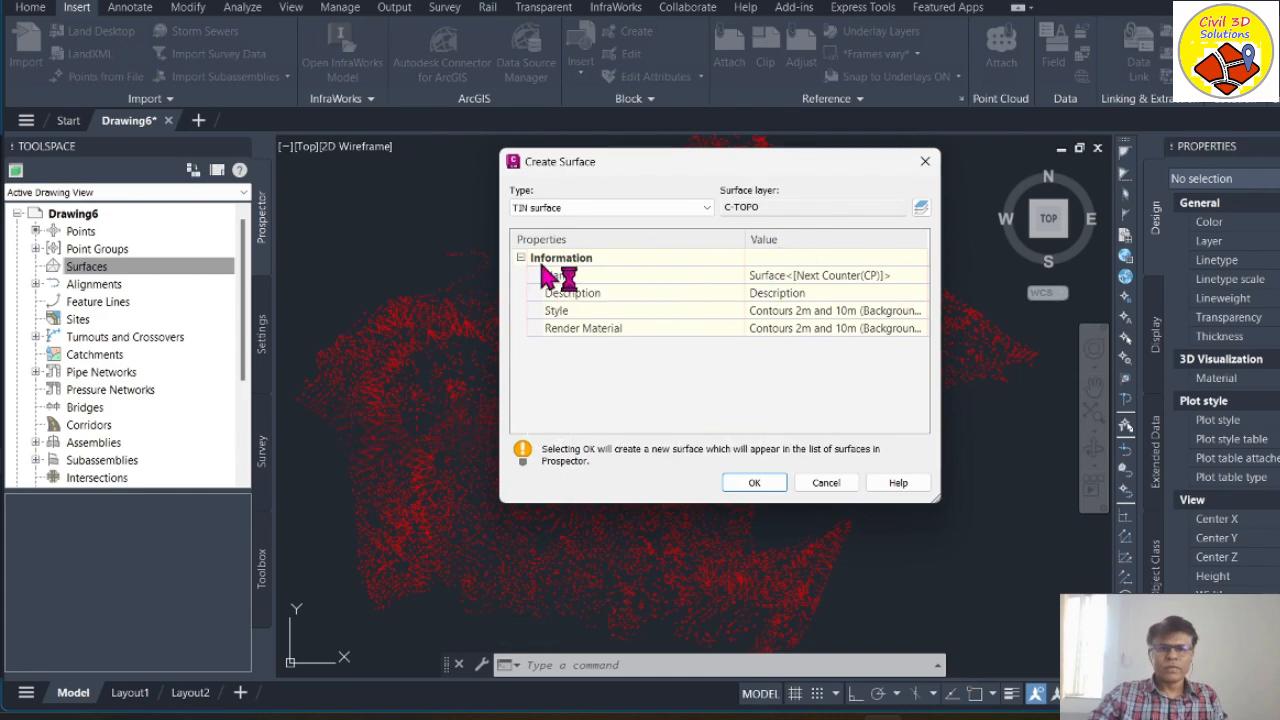
{"action": "left_click", "coordinate": [803, 274]}
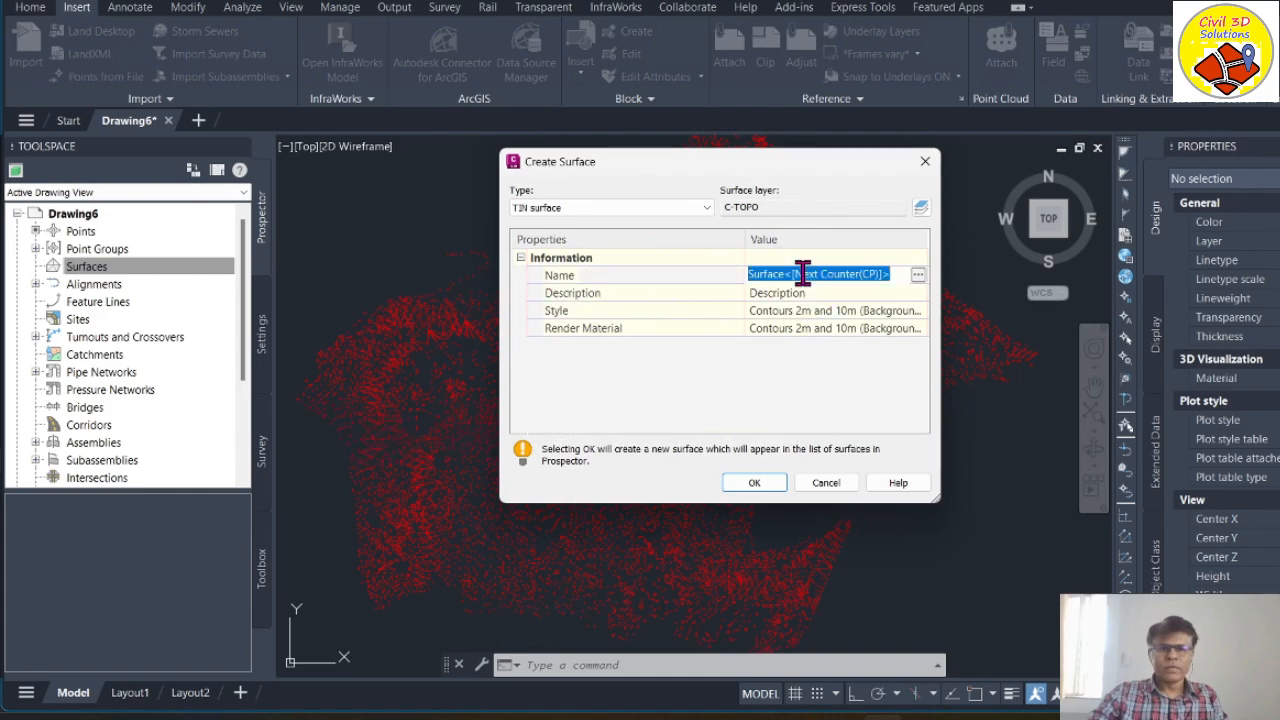
{"action": "type", "text": "EG"}
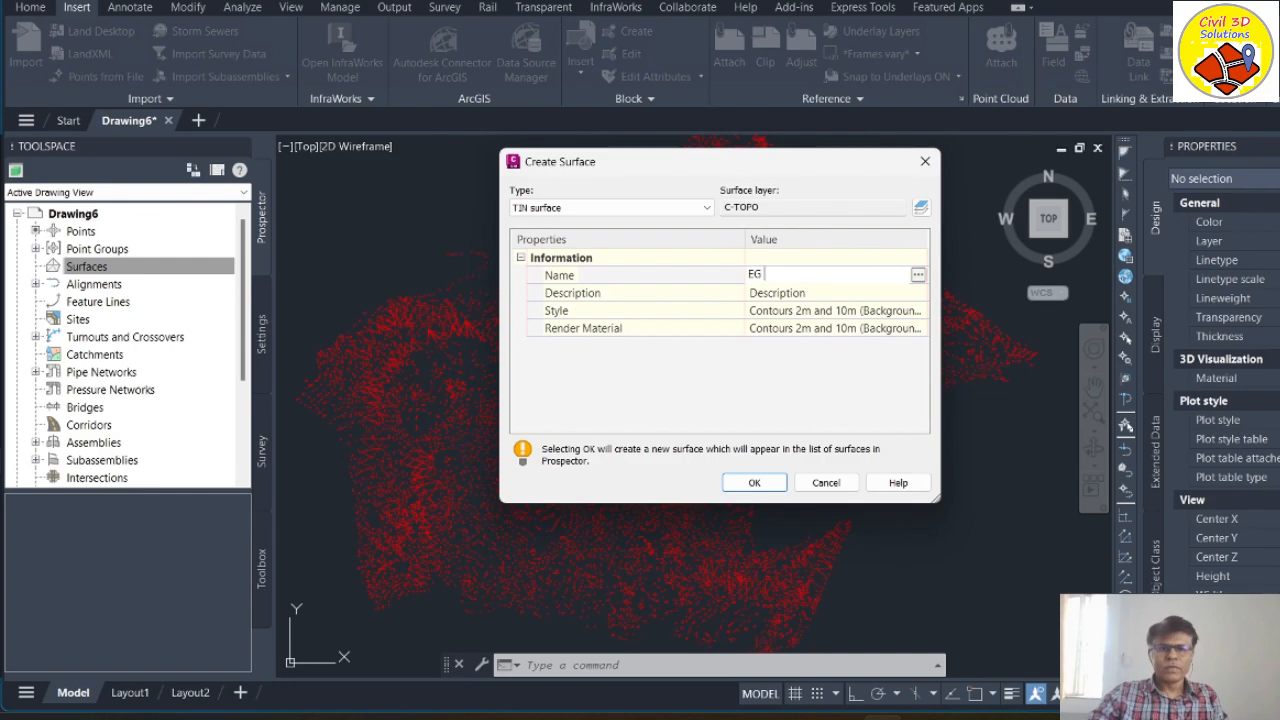
{"action": "key", "text": "Return"}
{"action": "left_click", "coordinate": [822, 292]}
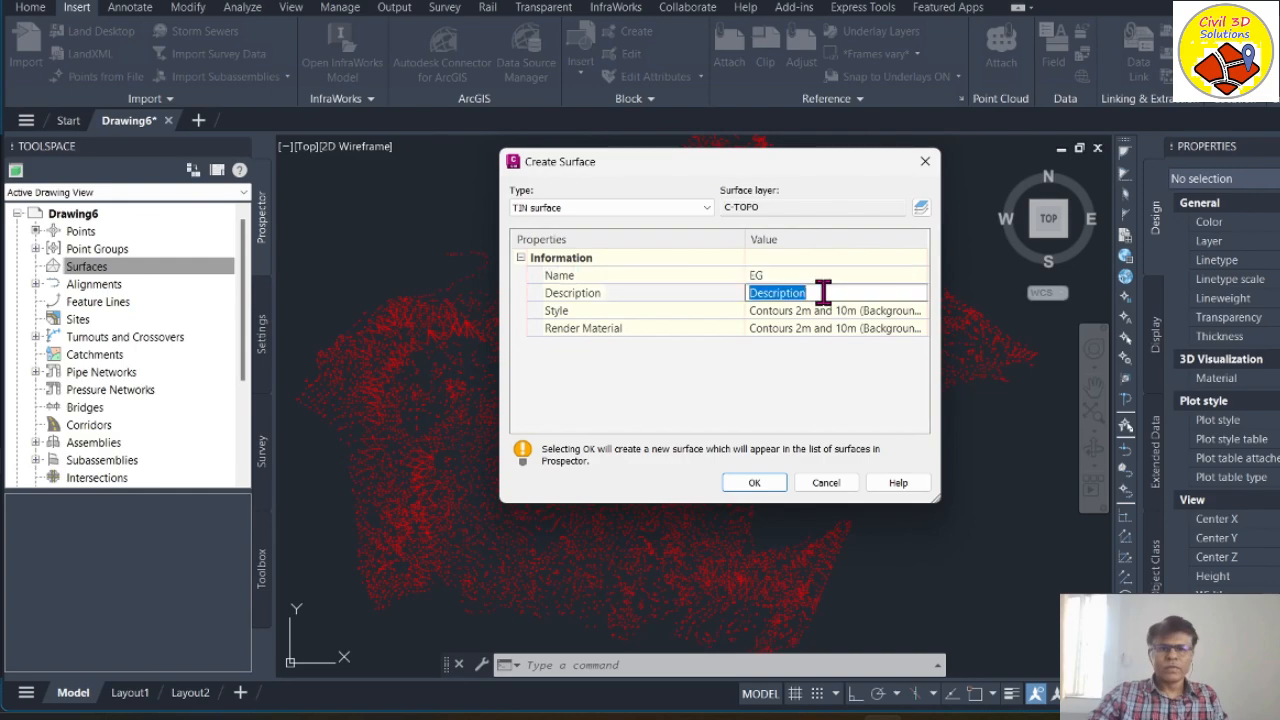
{"action": "type", "text": "Ex Ground"}
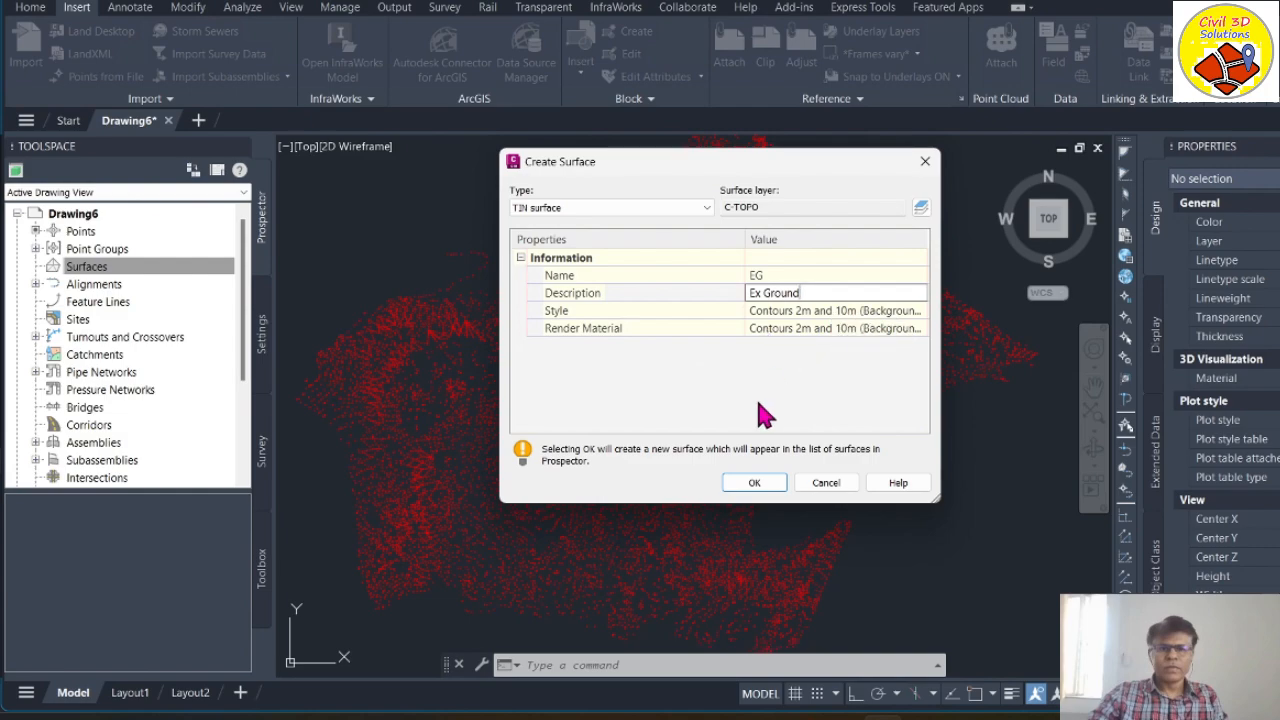
{"action": "left_click", "coordinate": [754, 482]}
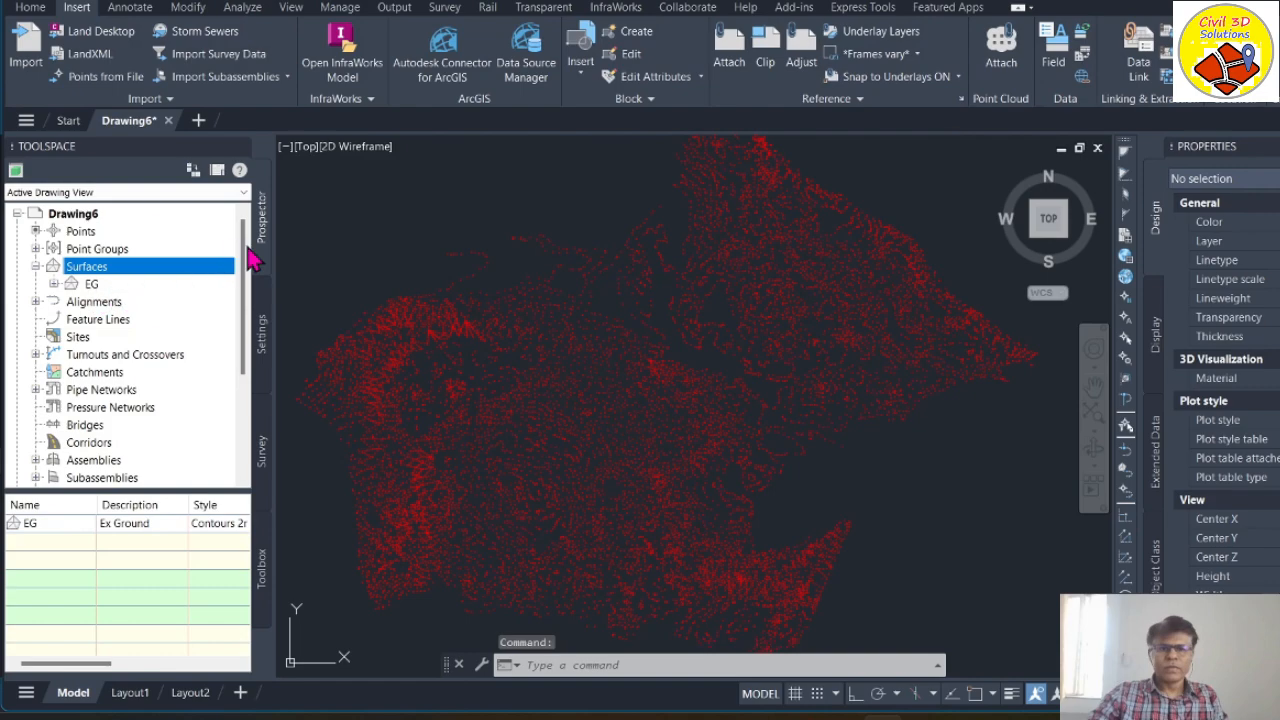
Step: Add the _All Points point group to the definition of the EG surface
{"action": "left_click", "coordinate": [53, 284]}
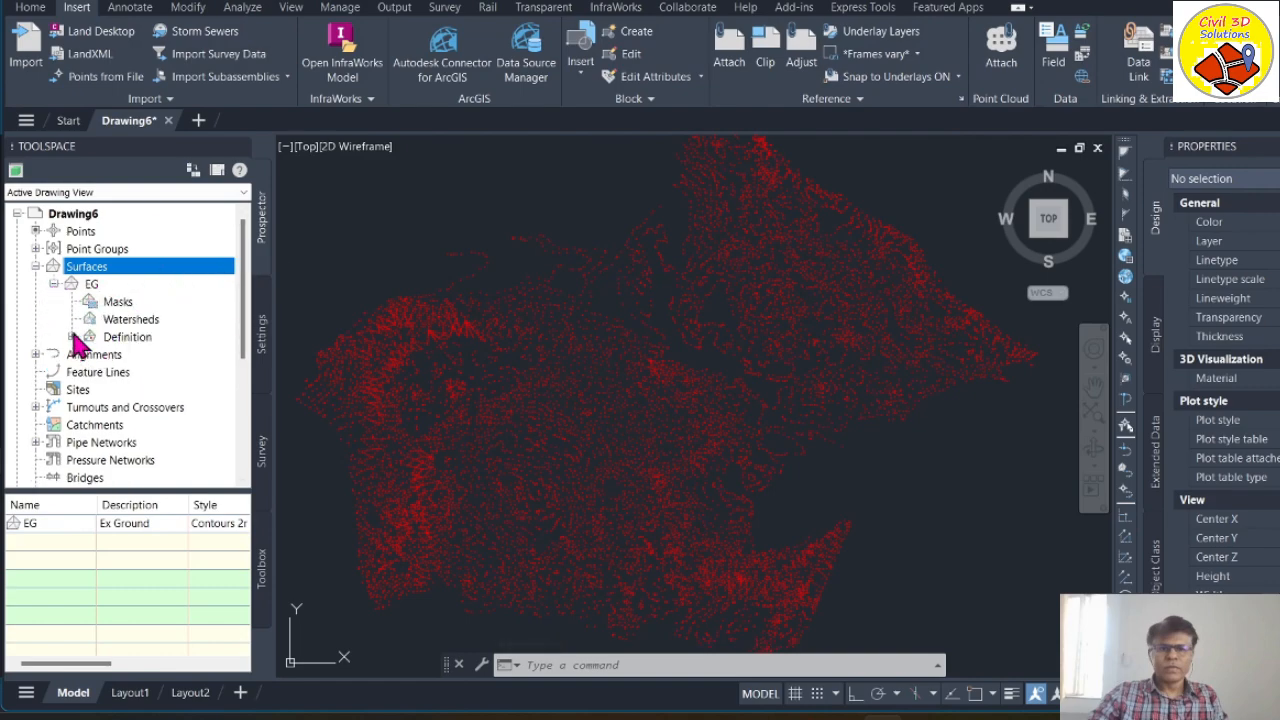
{"action": "left_click", "coordinate": [90, 285]}
{"action": "left_click", "coordinate": [72, 337]}
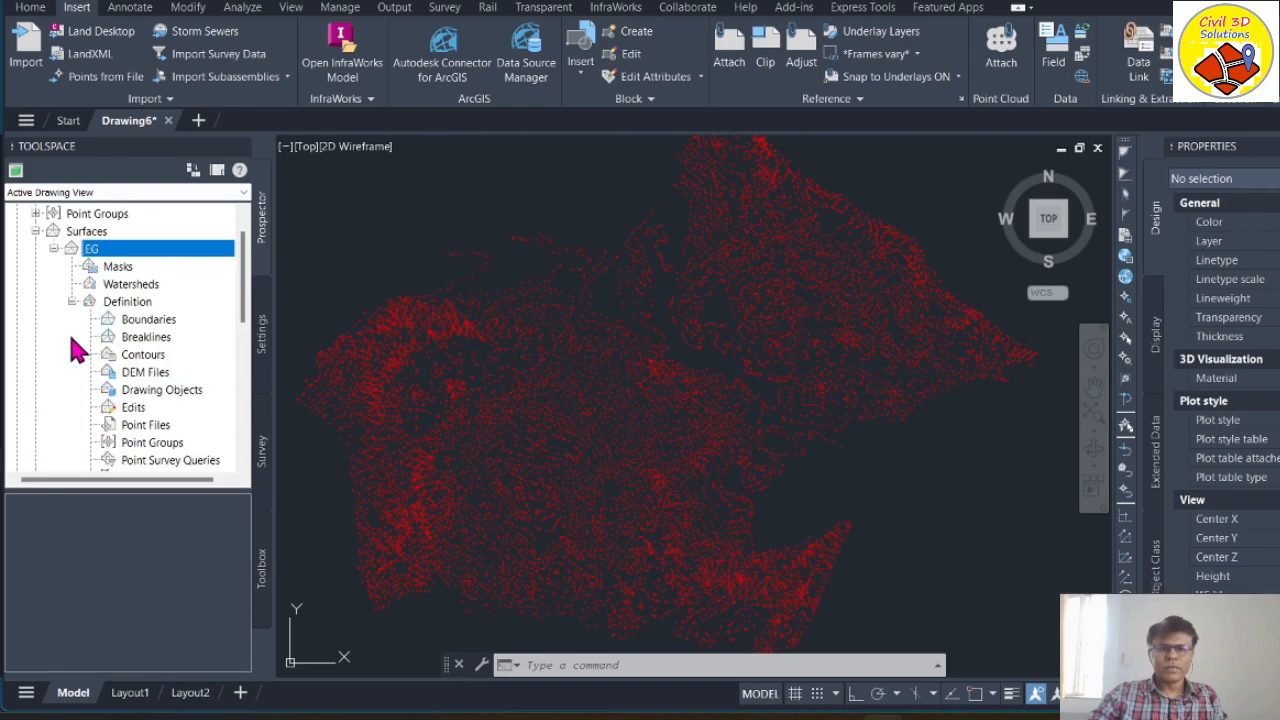
{"action": "left_click", "coordinate": [135, 302]}
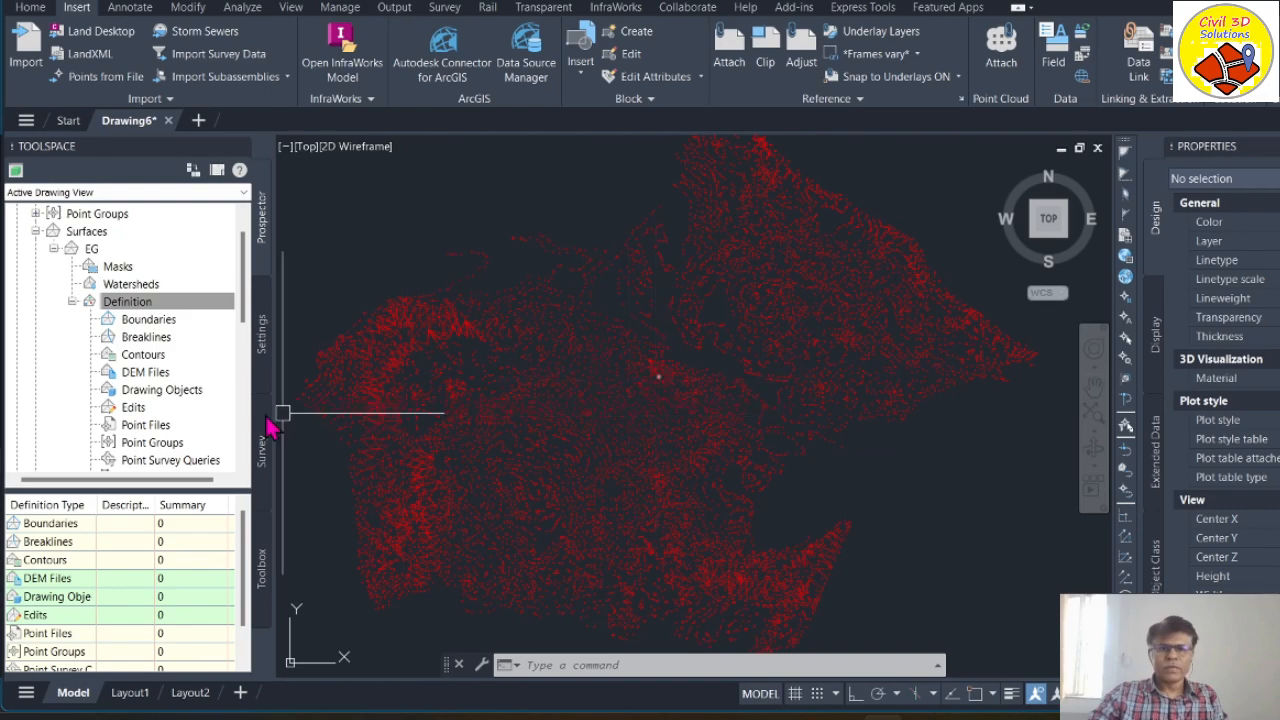
{"action": "scroll", "coordinate": [190, 420], "scroll_direction": "down", "scroll_amount": 1}
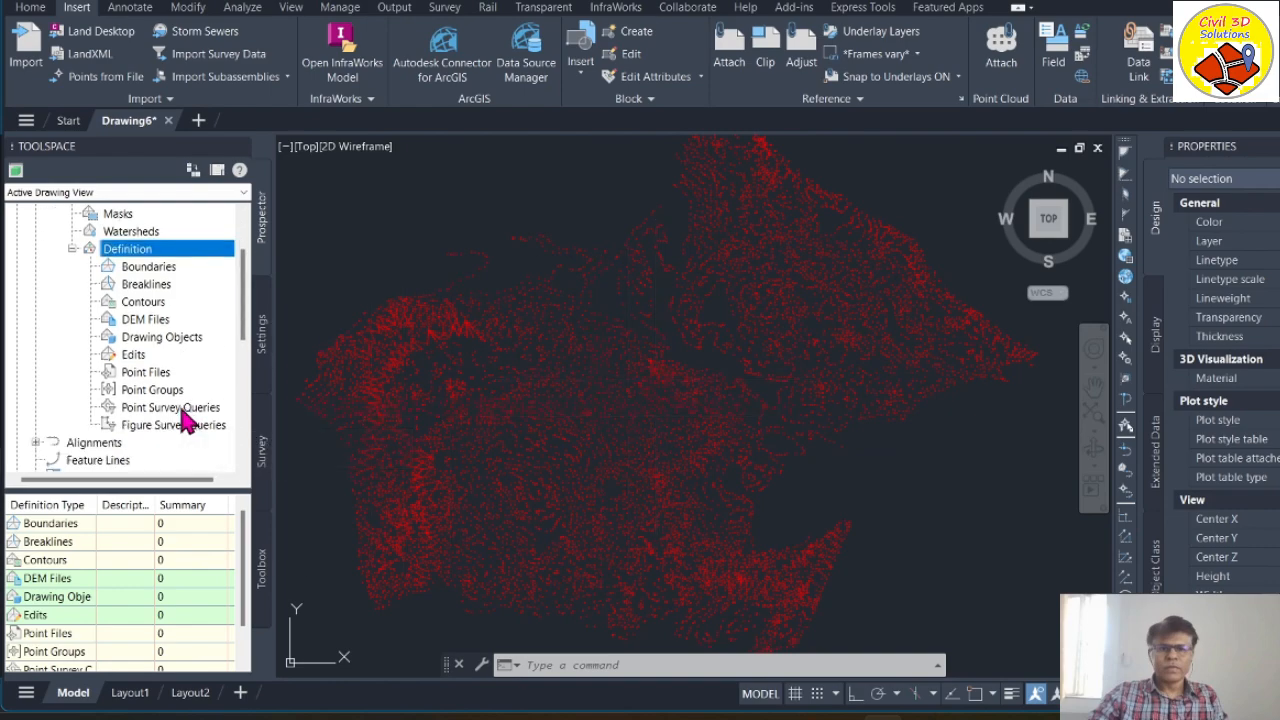
{"action": "left_click", "coordinate": [152, 390]}
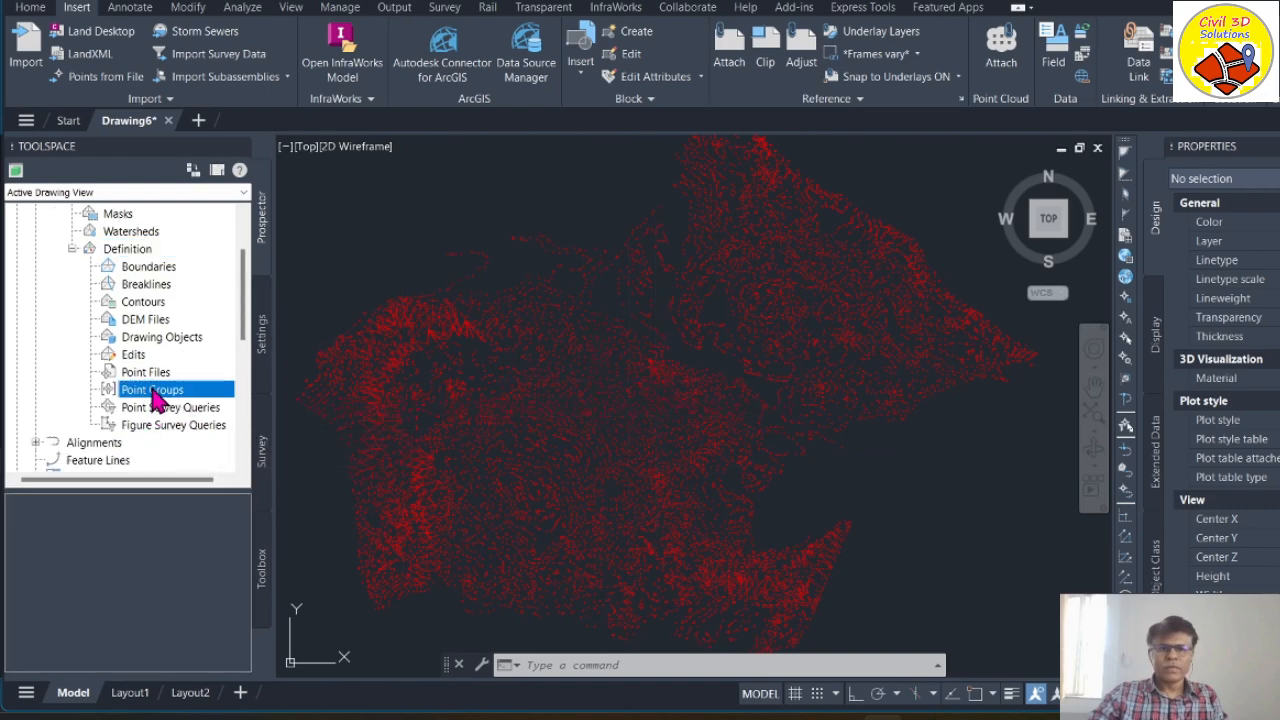
{"action": "right_click", "coordinate": [157, 399]}
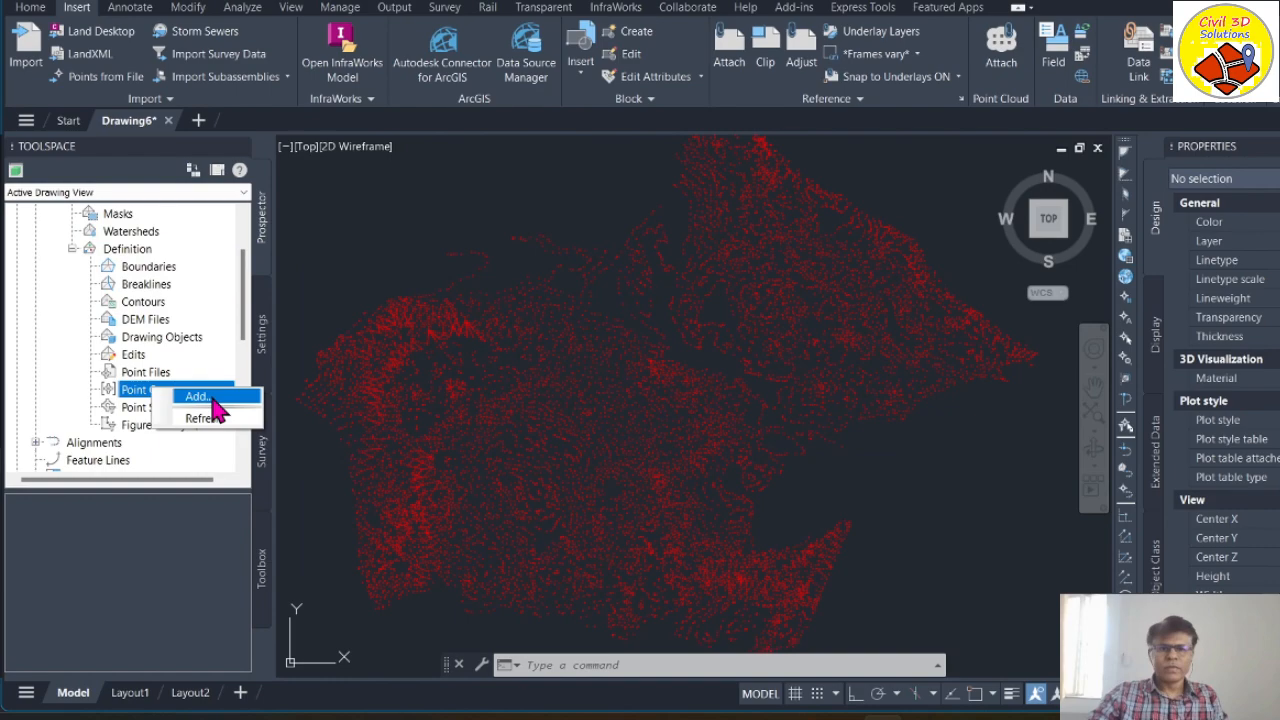
{"action": "left_click", "coordinate": [213, 398]}
{"action": "left_click", "coordinate": [585, 290]}
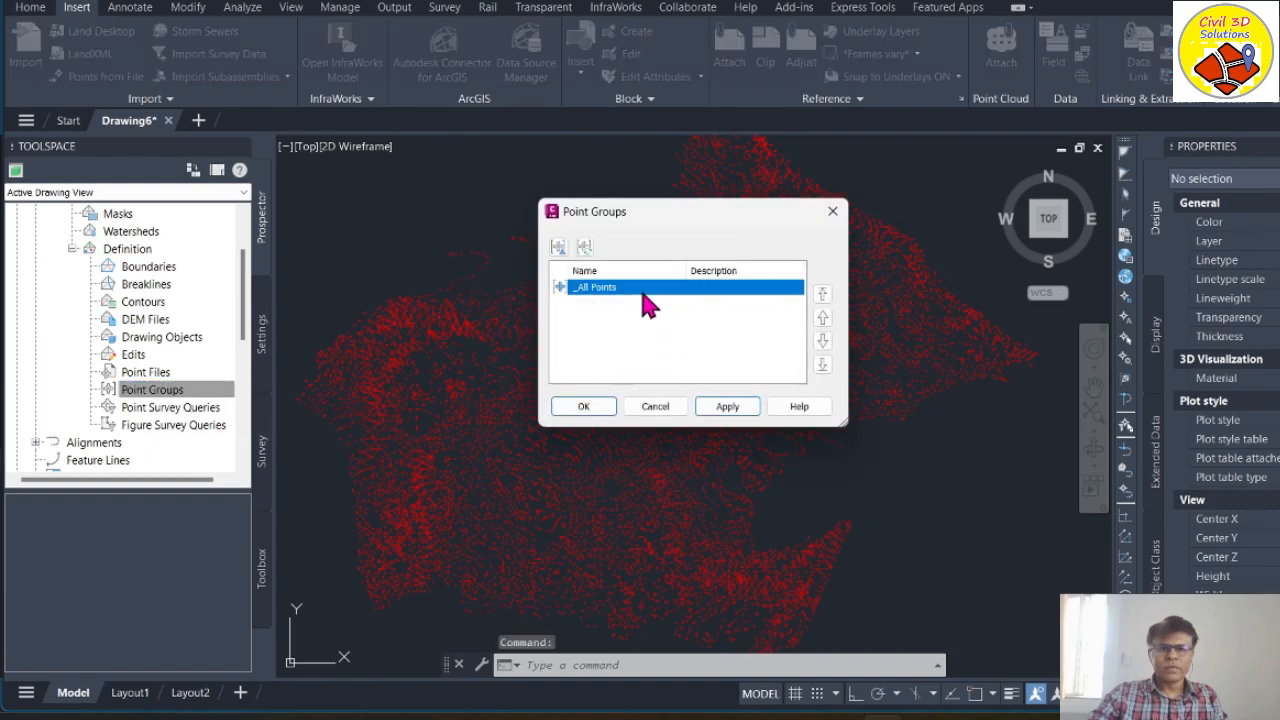
{"action": "left_click", "coordinate": [609, 408]}
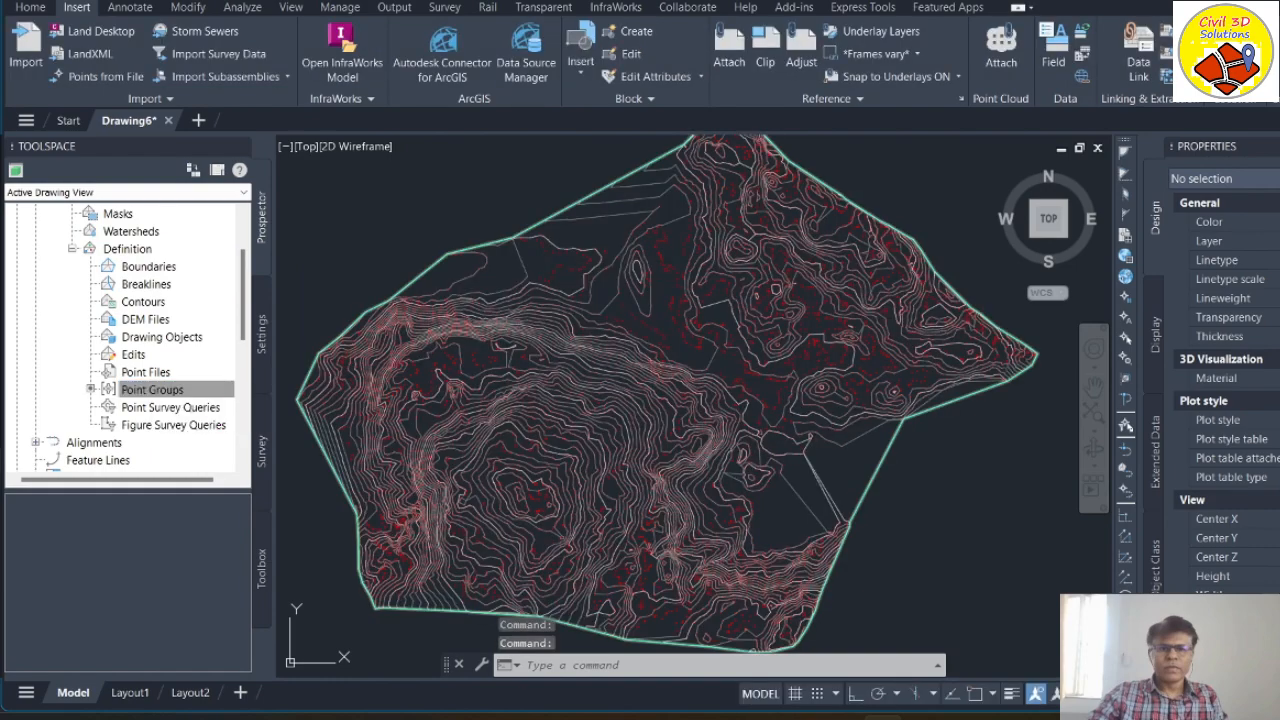
Step: Freeze the layer holding the survey points by picking one of the red point markers
{"action": "scroll", "coordinate": [593, 376], "scroll_direction": "up", "scroll_amount": 3}
{"action": "scroll", "coordinate": [577, 400], "scroll_direction": "down", "scroll_amount": 4}
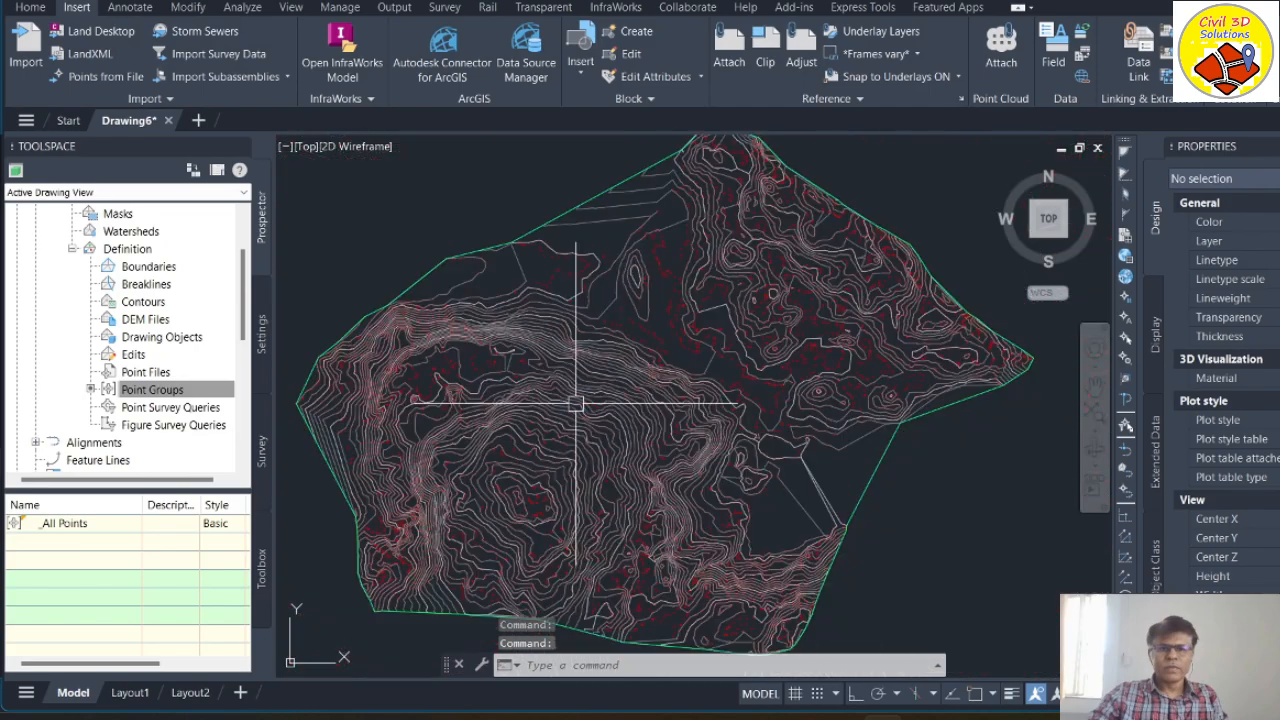
{"action": "scroll", "coordinate": [600, 405], "scroll_direction": "up", "scroll_amount": 4}
{"action": "scroll", "coordinate": [600, 263], "scroll_direction": "up", "scroll_amount": 6}
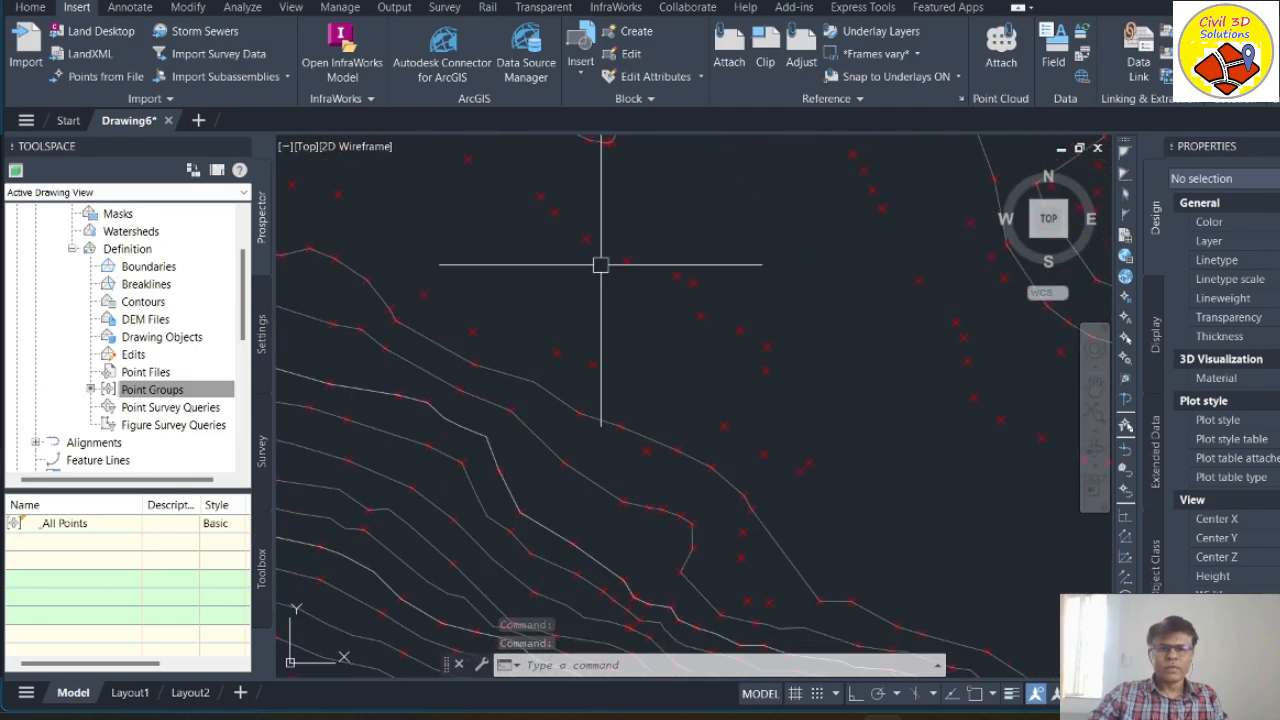
{"action": "scroll", "coordinate": [594, 366], "scroll_direction": "down", "scroll_amount": 3}
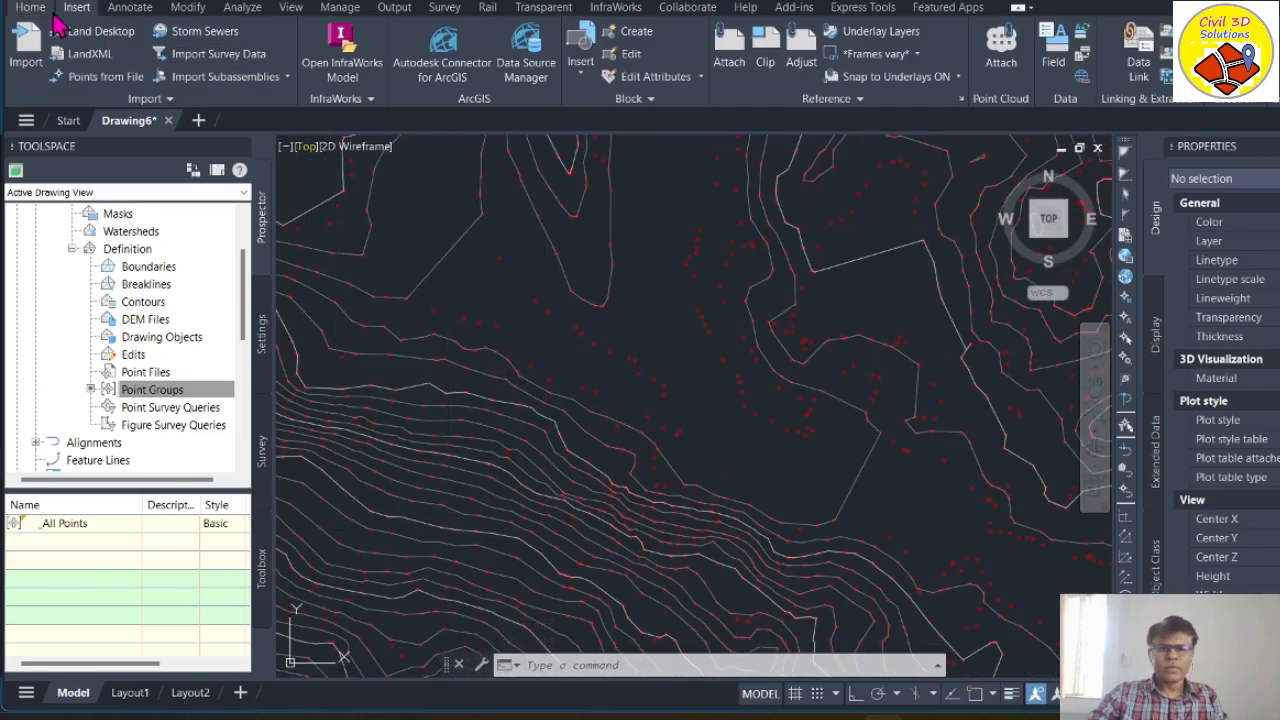
{"action": "left_click", "coordinate": [30, 7]}
{"action": "left_click", "coordinate": [1186, 54]}
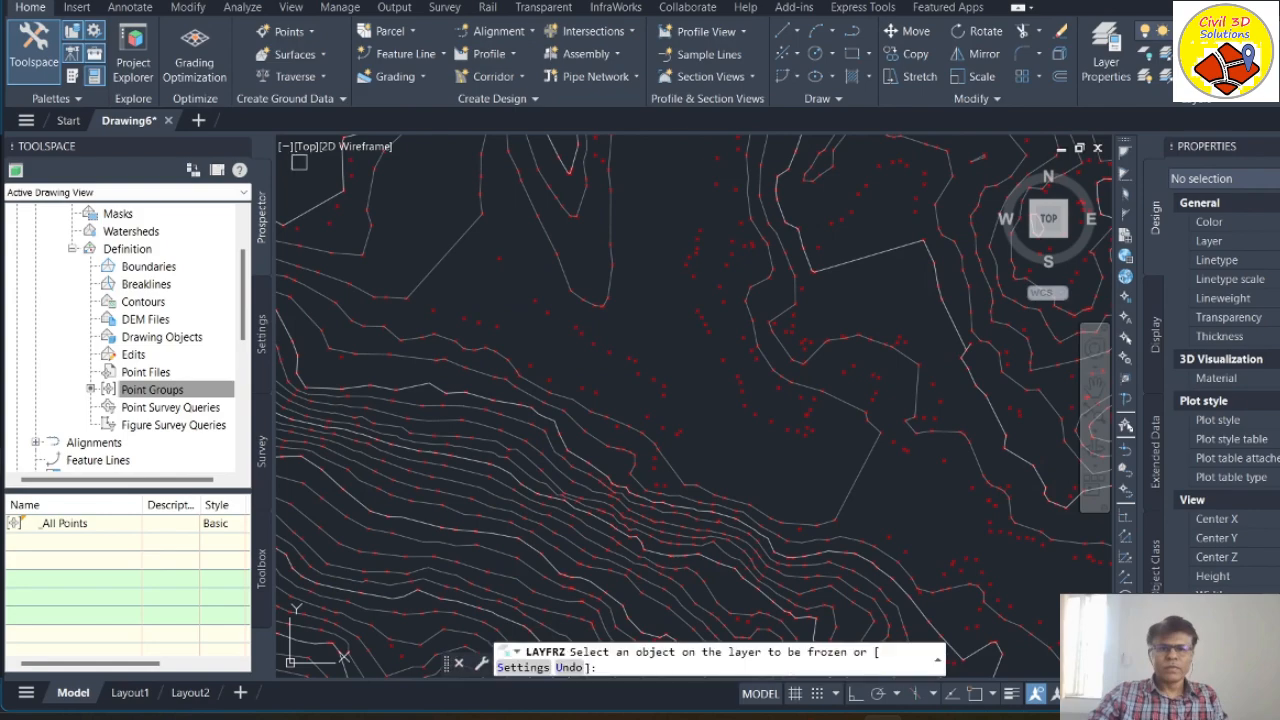
{"action": "scroll", "coordinate": [706, 309], "scroll_direction": "up", "scroll_amount": 6}
{"action": "left_click", "coordinate": [666, 362]}
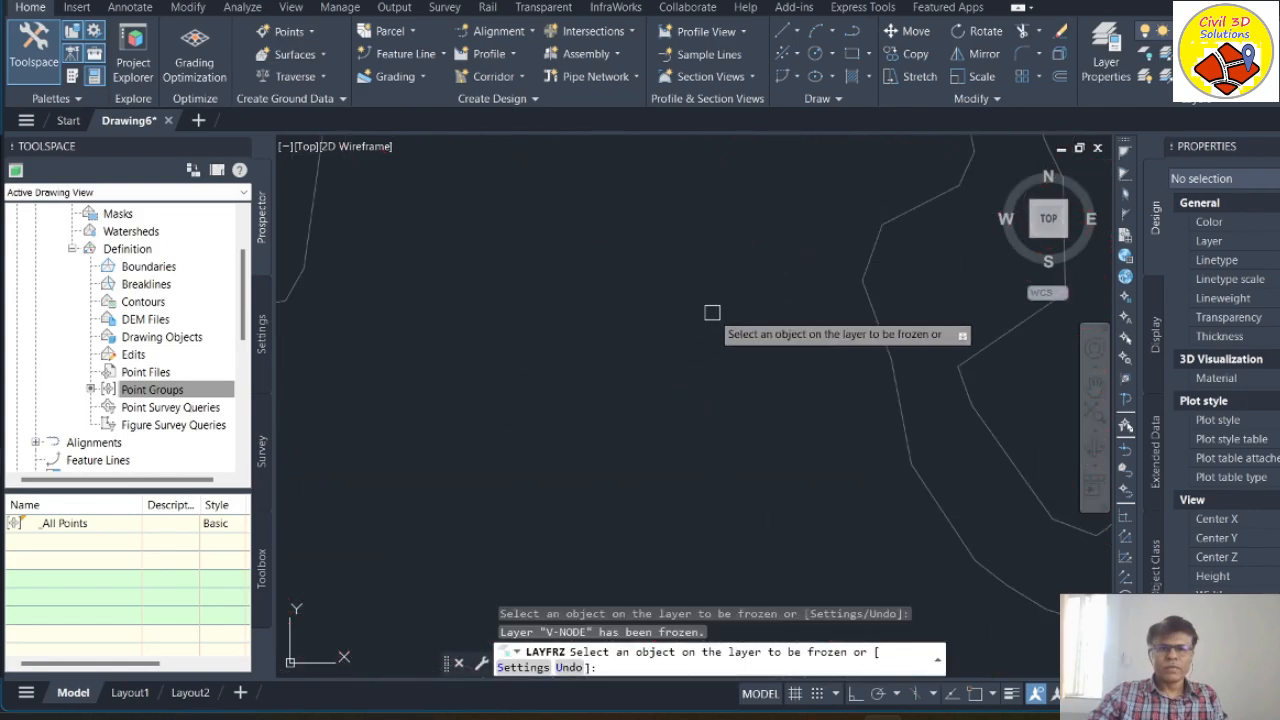
{"action": "scroll", "coordinate": [711, 331], "scroll_direction": "down", "scroll_amount": 8}
{"action": "scroll", "coordinate": [740, 325], "scroll_direction": "up", "scroll_amount": 2}
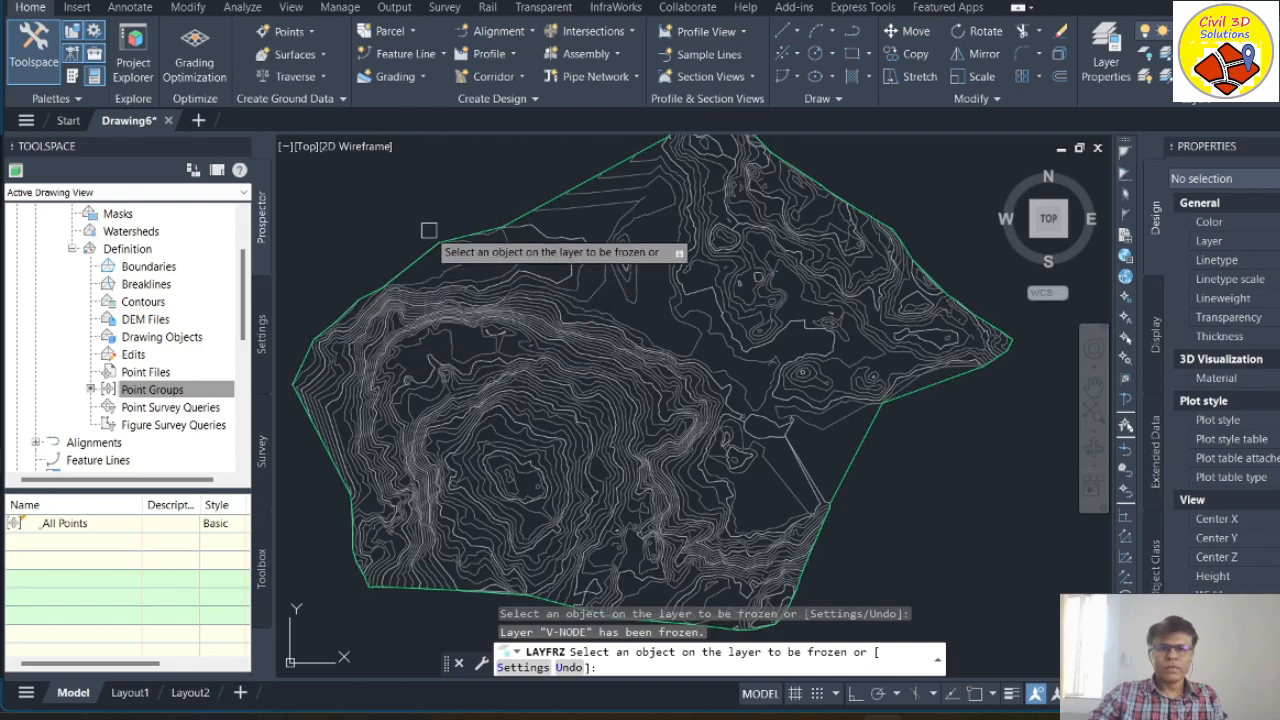
{"action": "key", "text": "Escape"}
Step: Examine the EG surface in 3D in the Object Viewer, orbiting it from several angles, and close the viewer
{"action": "scroll", "coordinate": [628, 378], "scroll_direction": "up", "scroll_amount": 2}
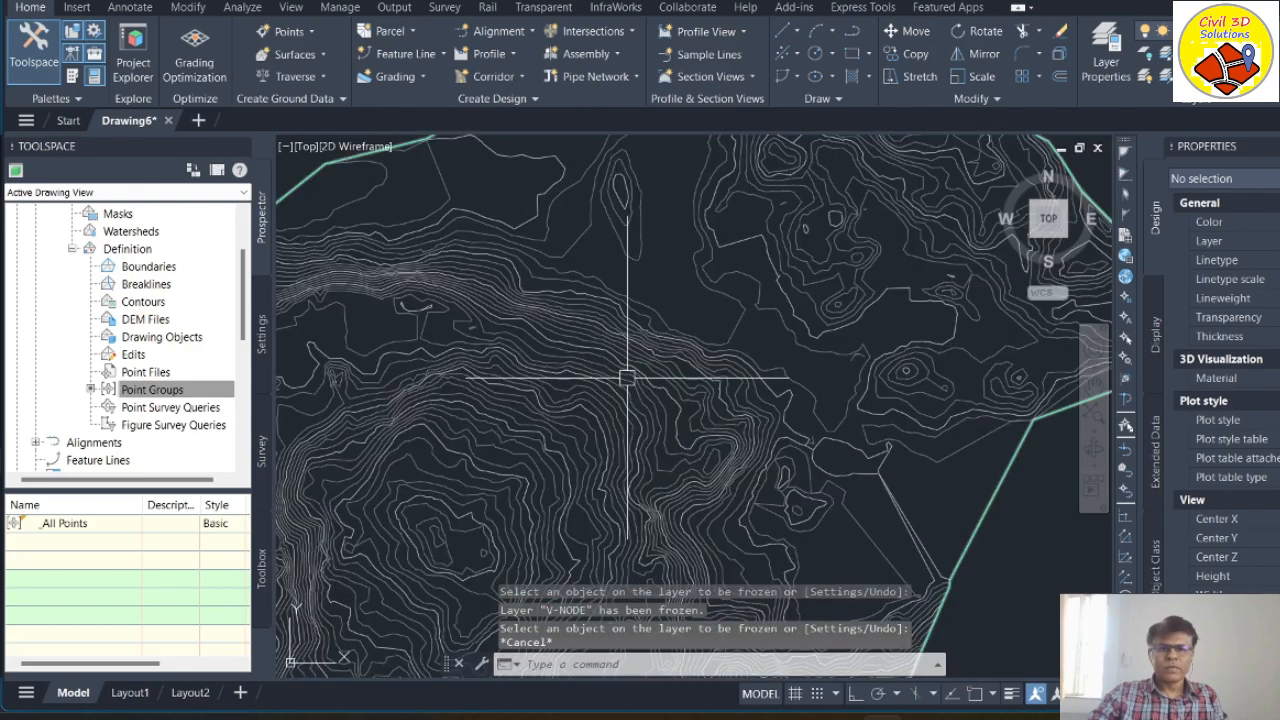
{"action": "scroll", "coordinate": [628, 378], "scroll_direction": "down", "scroll_amount": 4}
{"action": "left_click", "coordinate": [628, 378]}
{"action": "right_click", "coordinate": [628, 378]}
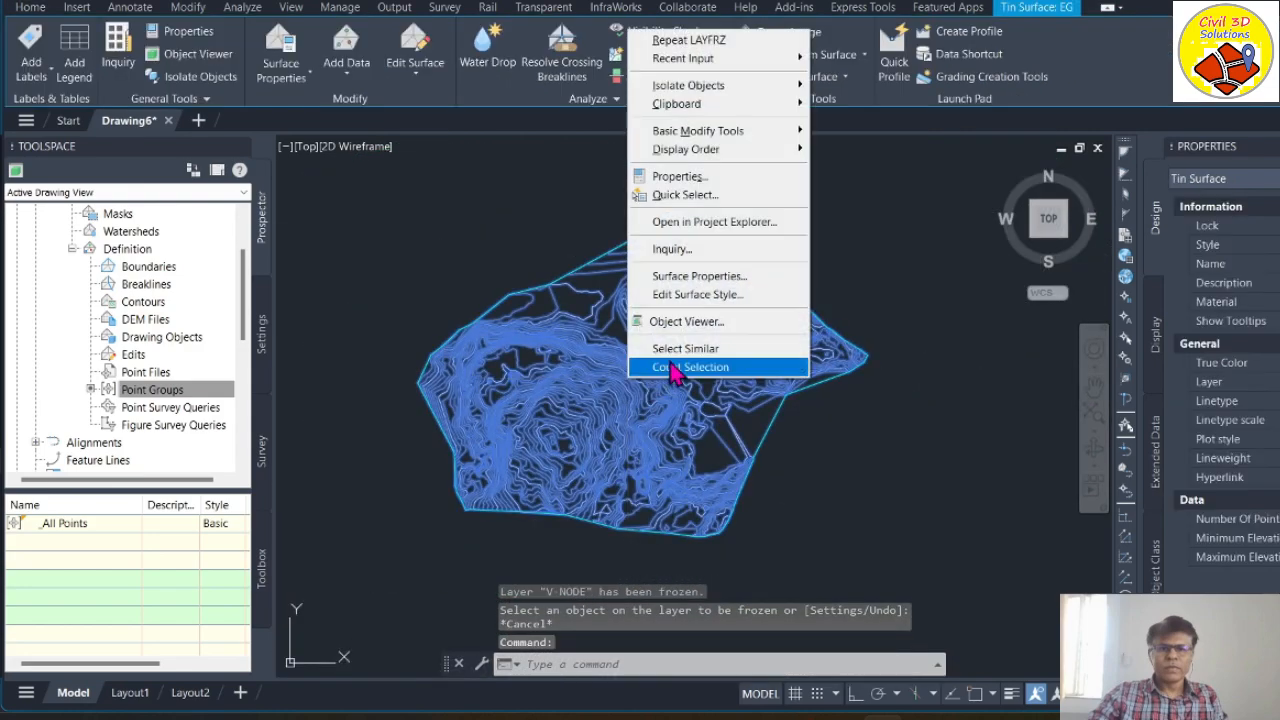
{"action": "left_click", "coordinate": [690, 322]}
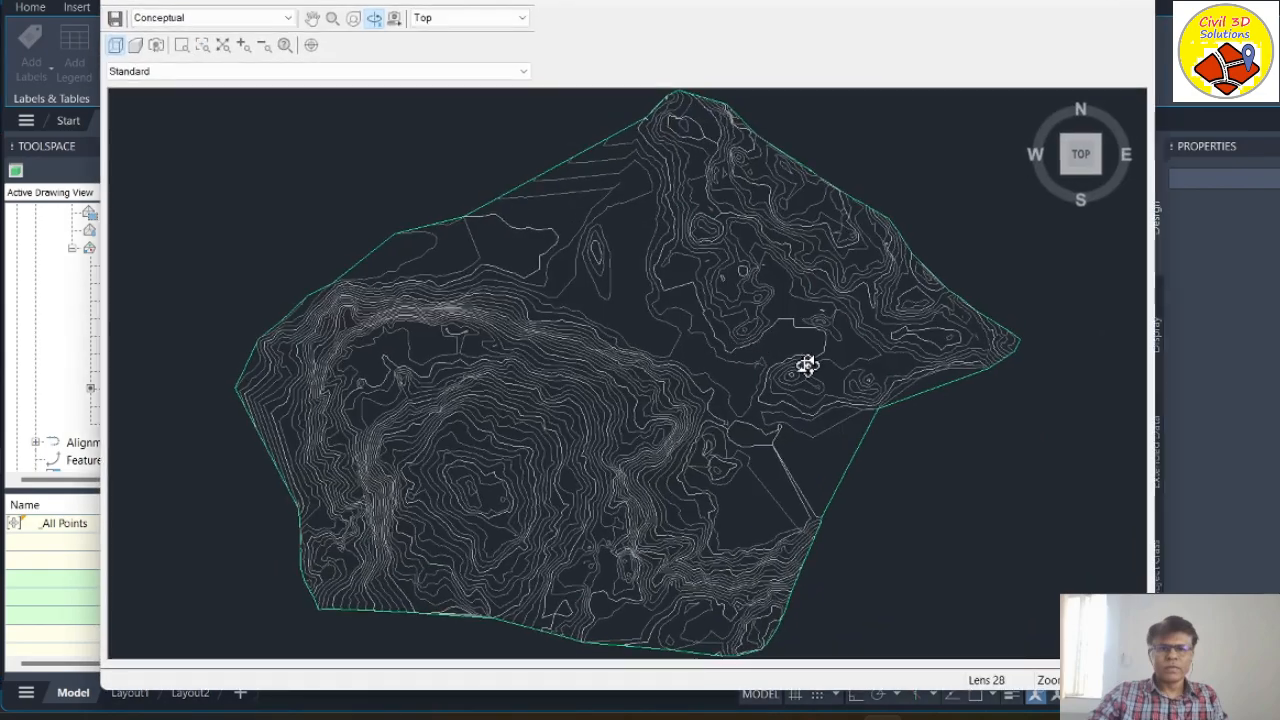
{"action": "left_click", "coordinate": [1065, 172]}
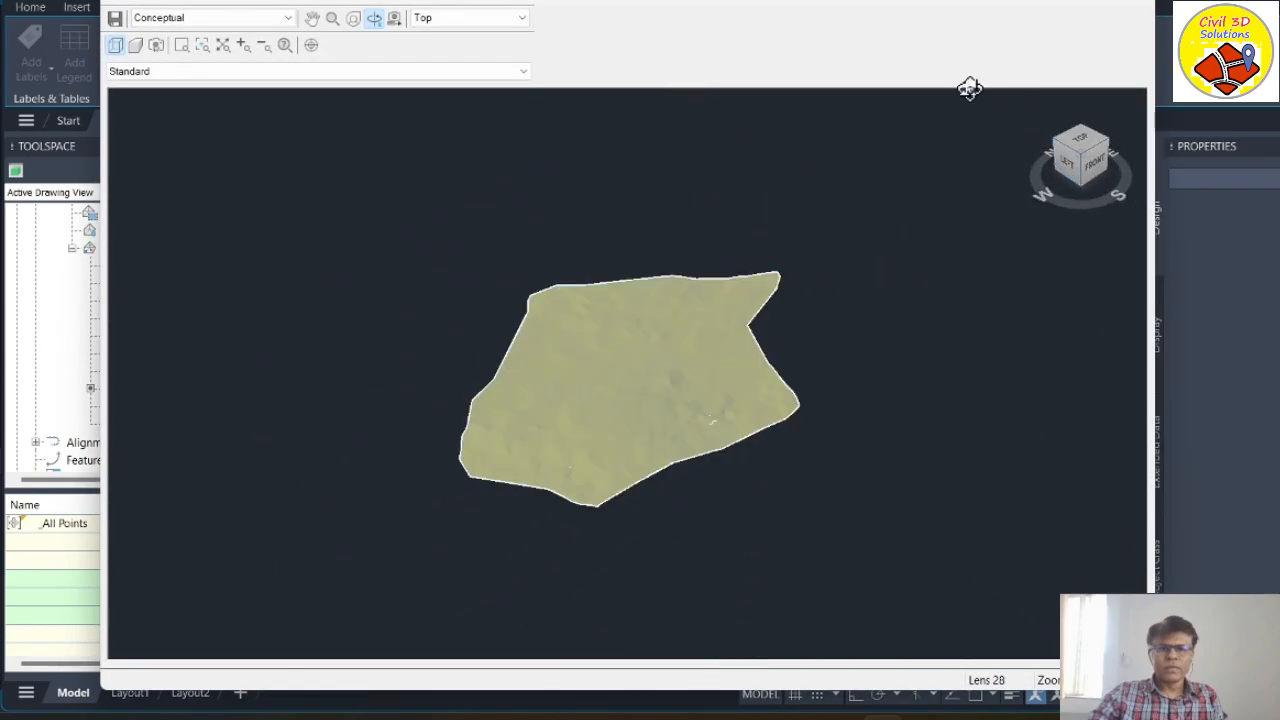
{"action": "scroll", "coordinate": [620, 400], "scroll_direction": "up", "scroll_amount": 4}
{"action": "mouse_move", "coordinate": [620, 400]}
{"action": "left_mouse_down"}
{"action": "mouse_move", "coordinate": [756, 390]}
{"action": "mouse_move", "coordinate": [766, 206]}
{"action": "mouse_move", "coordinate": [717, 369]}
{"action": "mouse_move", "coordinate": [743, 346]}
{"action": "left_mouse_up"}
{"action": "right_click", "coordinate": [662, 254]}
{"action": "left_click", "coordinate": [745, 268]}
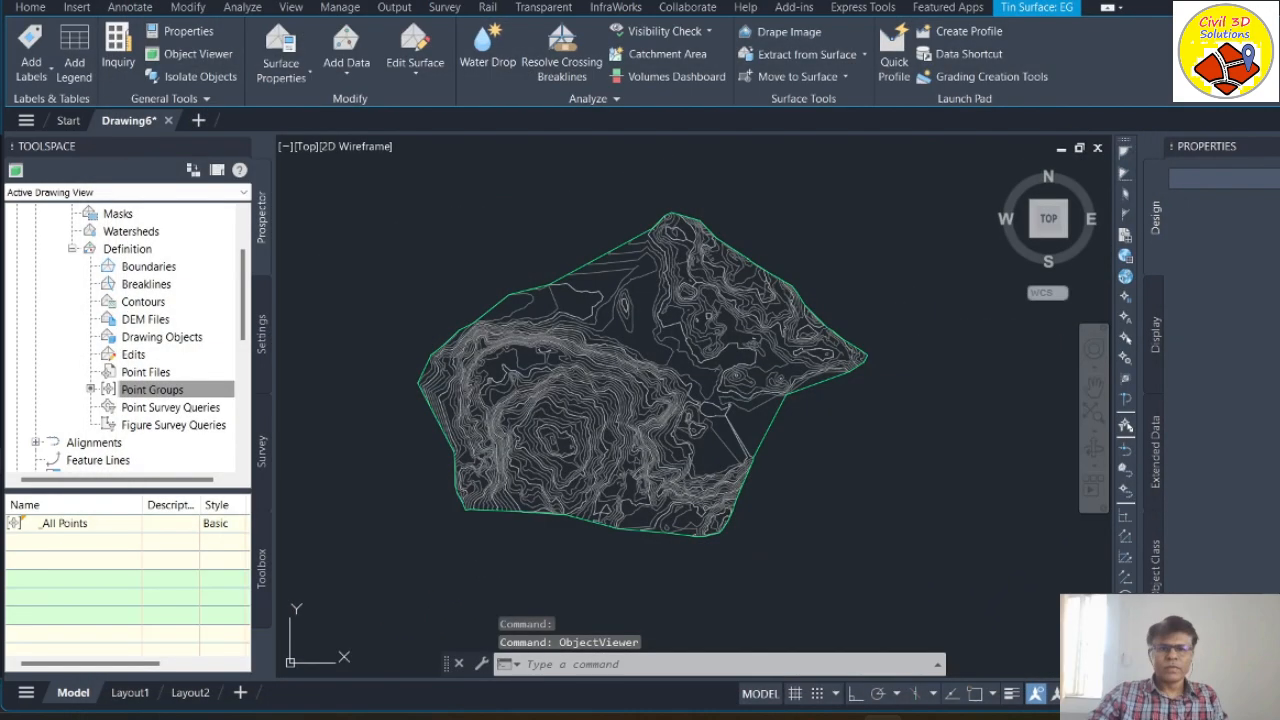
{"action": "key", "text": "Escape"}
Step: Draw a straight polyline about 1740 m long across the EG surface, from its west side toward the southeast
{"action": "scroll", "coordinate": [660, 352], "scroll_direction": "up", "scroll_amount": 2}
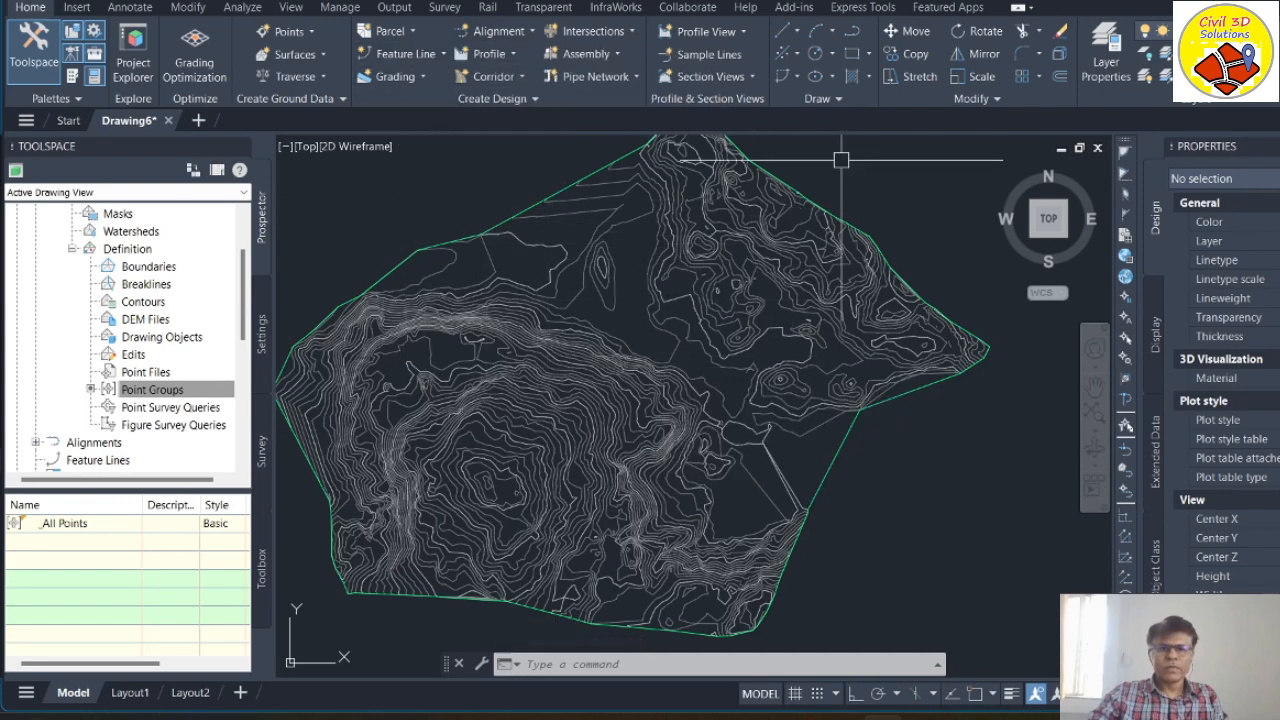
{"action": "left_click", "coordinate": [851, 31]}
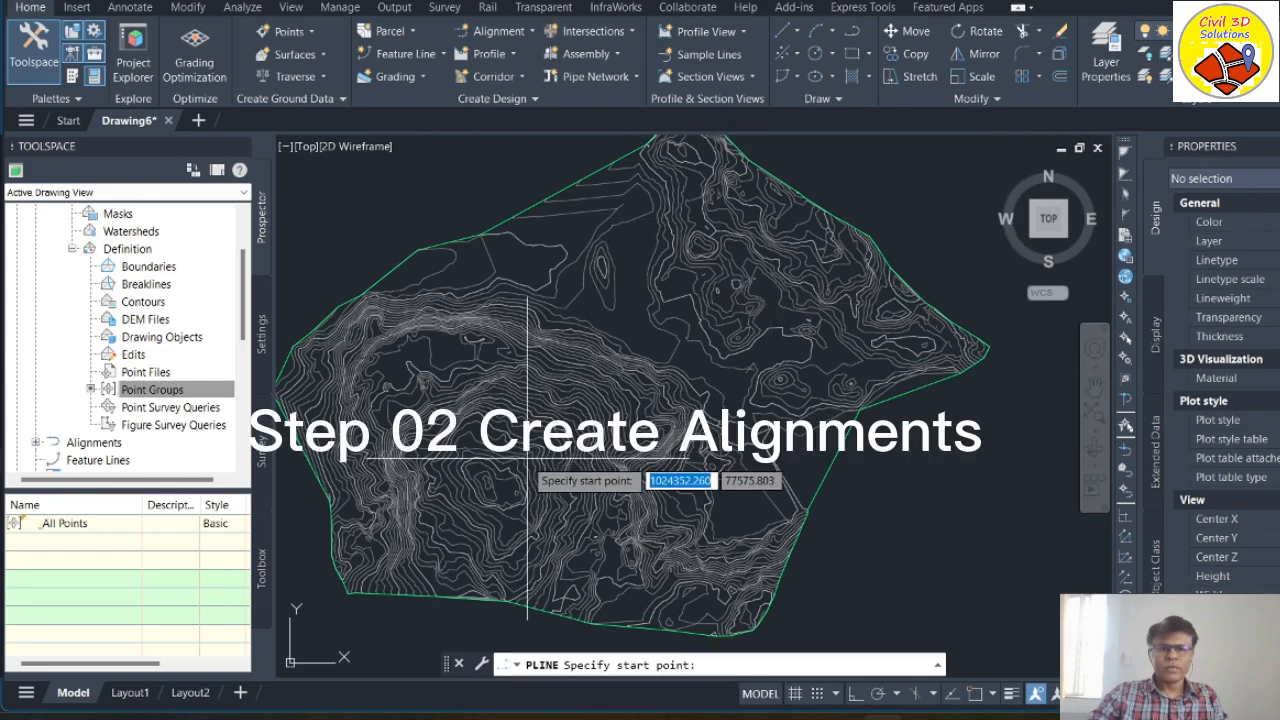
{"action": "scroll", "coordinate": [529, 494], "scroll_direction": "up", "scroll_amount": 3}
{"action": "scroll", "coordinate": [760, 432], "scroll_direction": "down", "scroll_amount": 3}
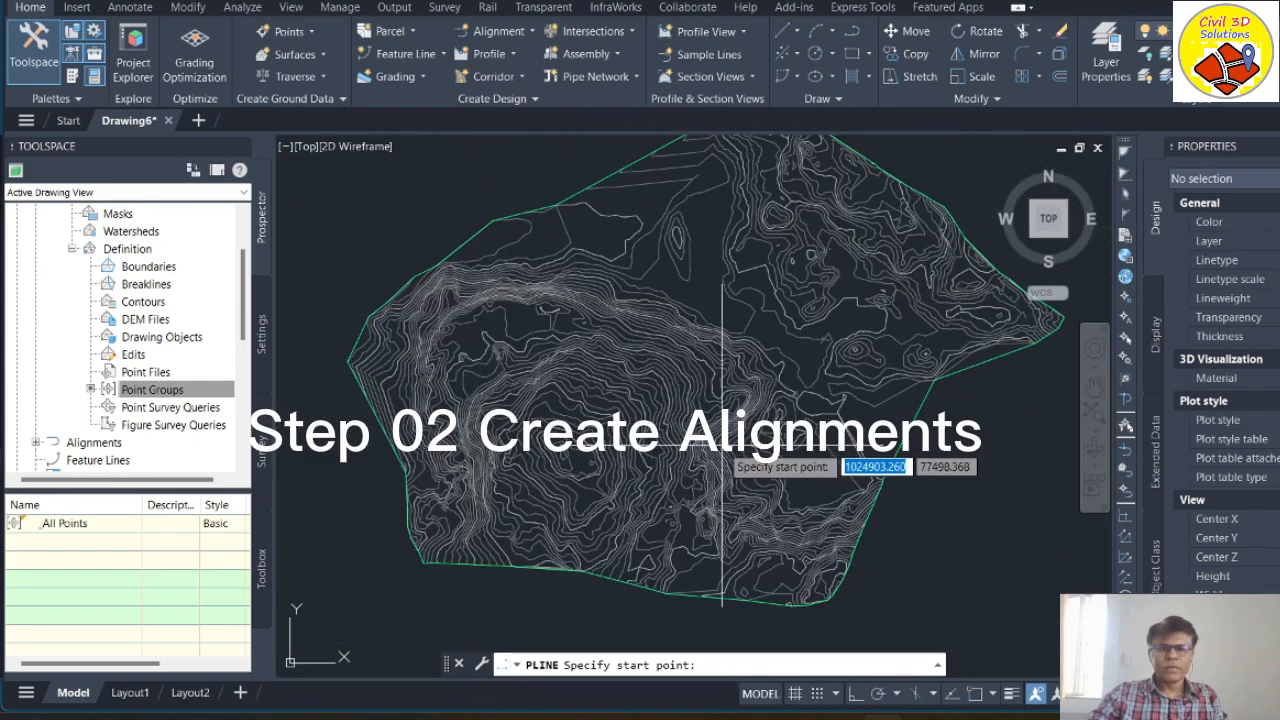
{"action": "scroll", "coordinate": [600, 432], "scroll_direction": "up", "scroll_amount": 2}
{"action": "left_click", "coordinate": [320, 272]}
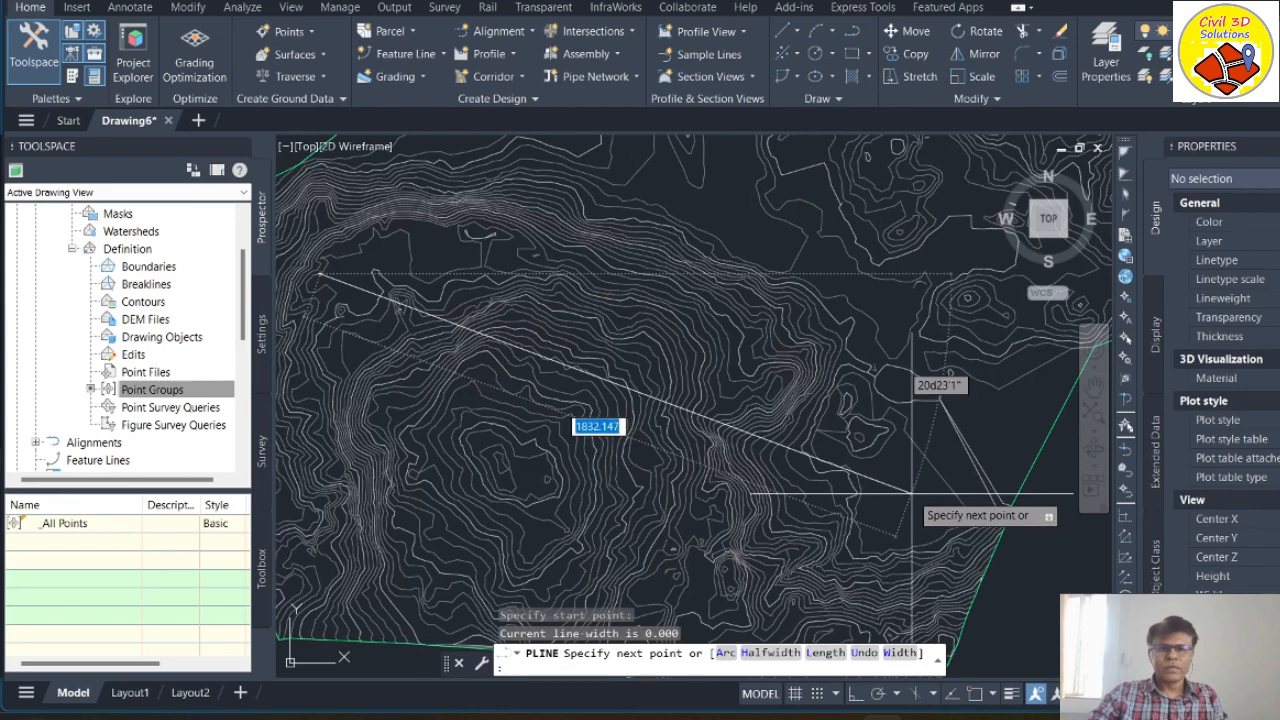
{"action": "left_click", "coordinate": [881, 479]}
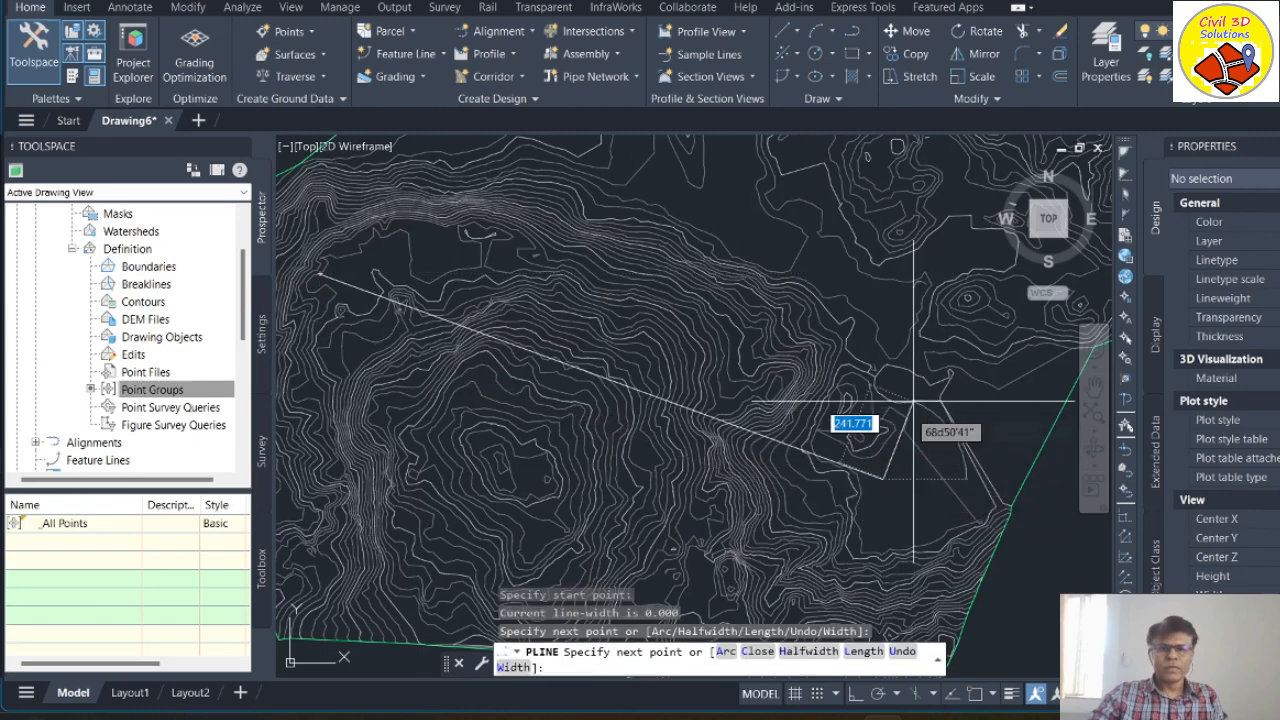
{"action": "key", "text": "Return"}
{"action": "scroll", "coordinate": [626, 542], "scroll_direction": "down", "scroll_amount": 2}
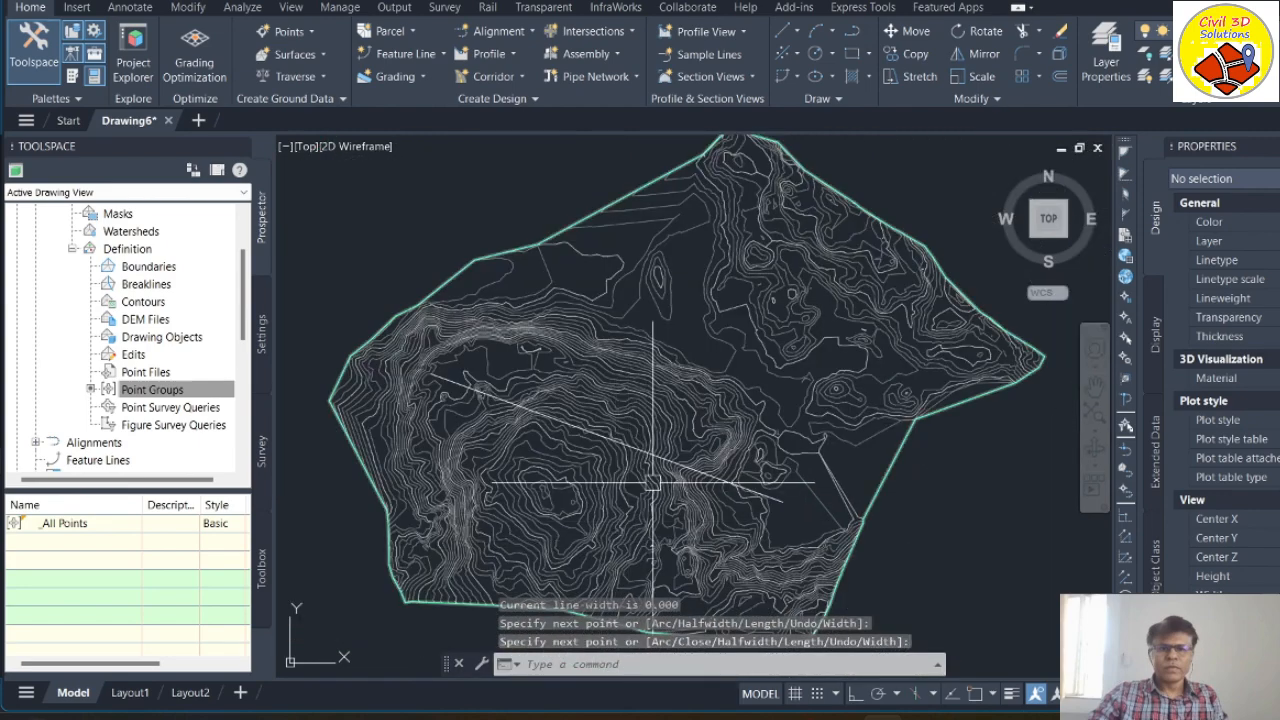
Step: Draw a second polyline from the north-central part of the surface down to the first polyline, ending on it with a Nearest snap
{"action": "key", "text": "Return"}
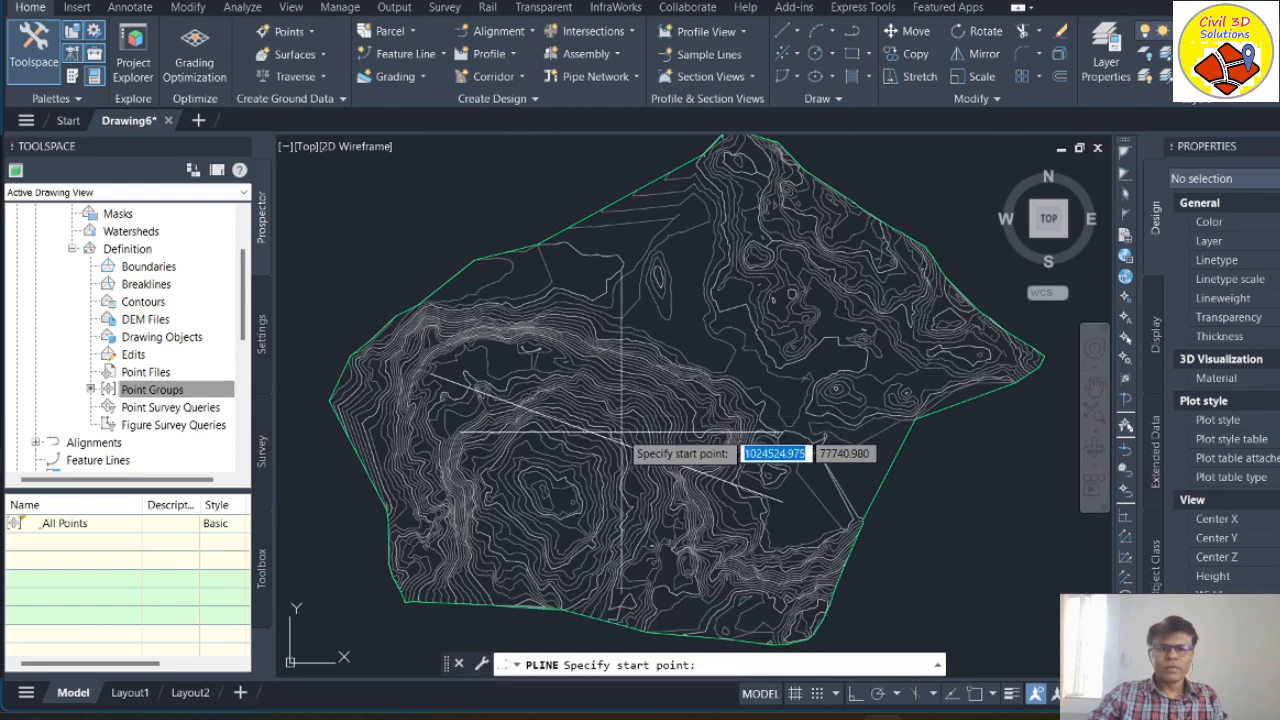
{"action": "left_click", "coordinate": [690, 252]}
{"action": "scroll", "coordinate": [680, 395], "scroll_direction": "up", "scroll_amount": 6}
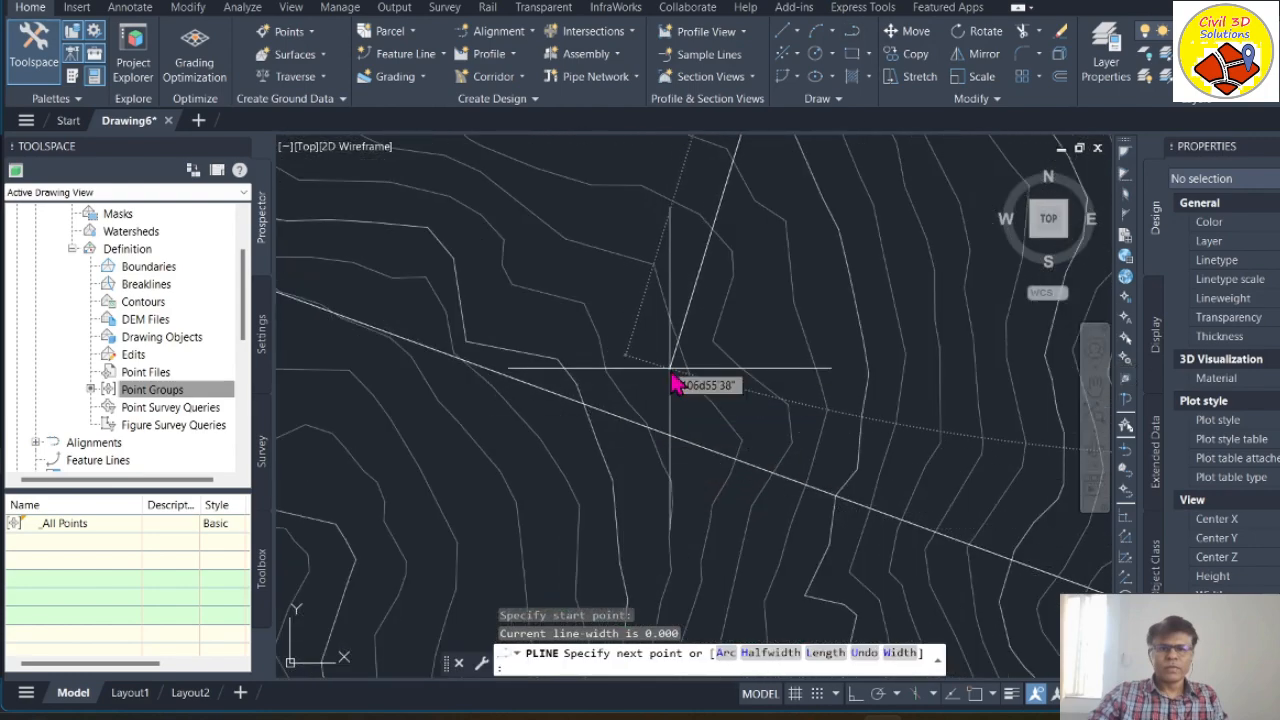
{"action": "type", "text": "nea"}
{"action": "key", "text": "Return"}
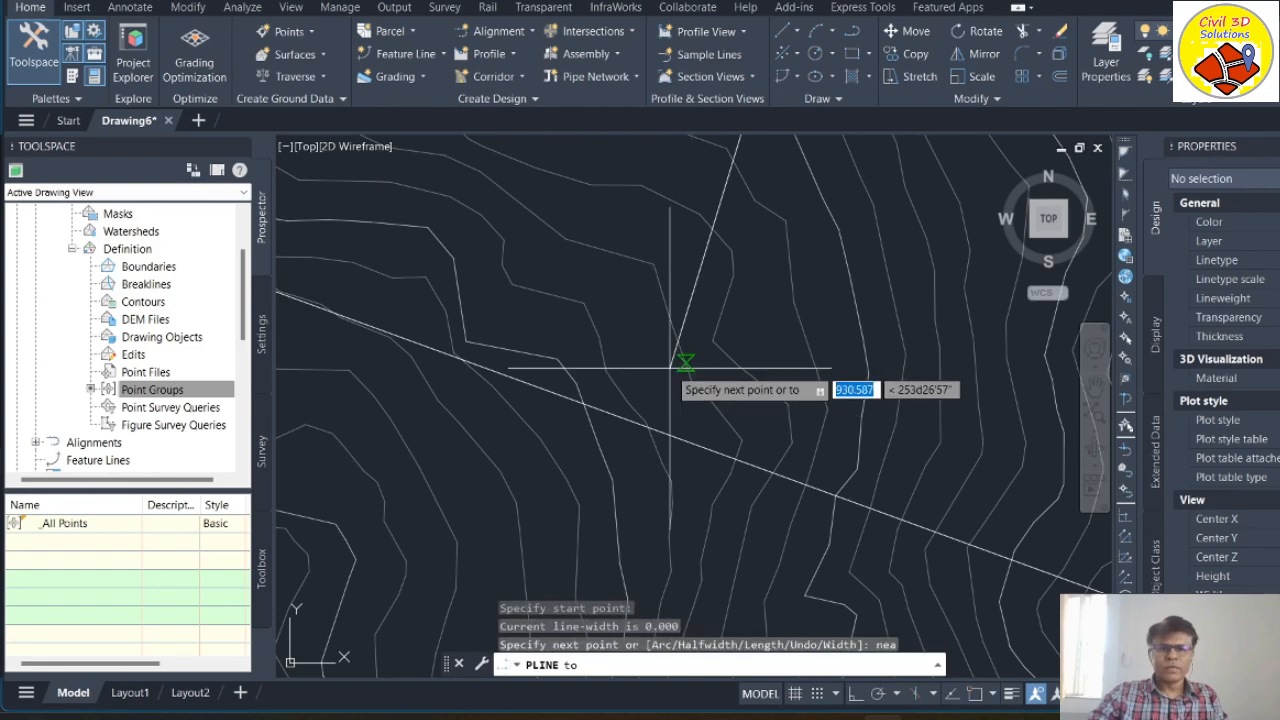
{"action": "scroll", "coordinate": [754, 392], "scroll_direction": "down", "scroll_amount": 5}
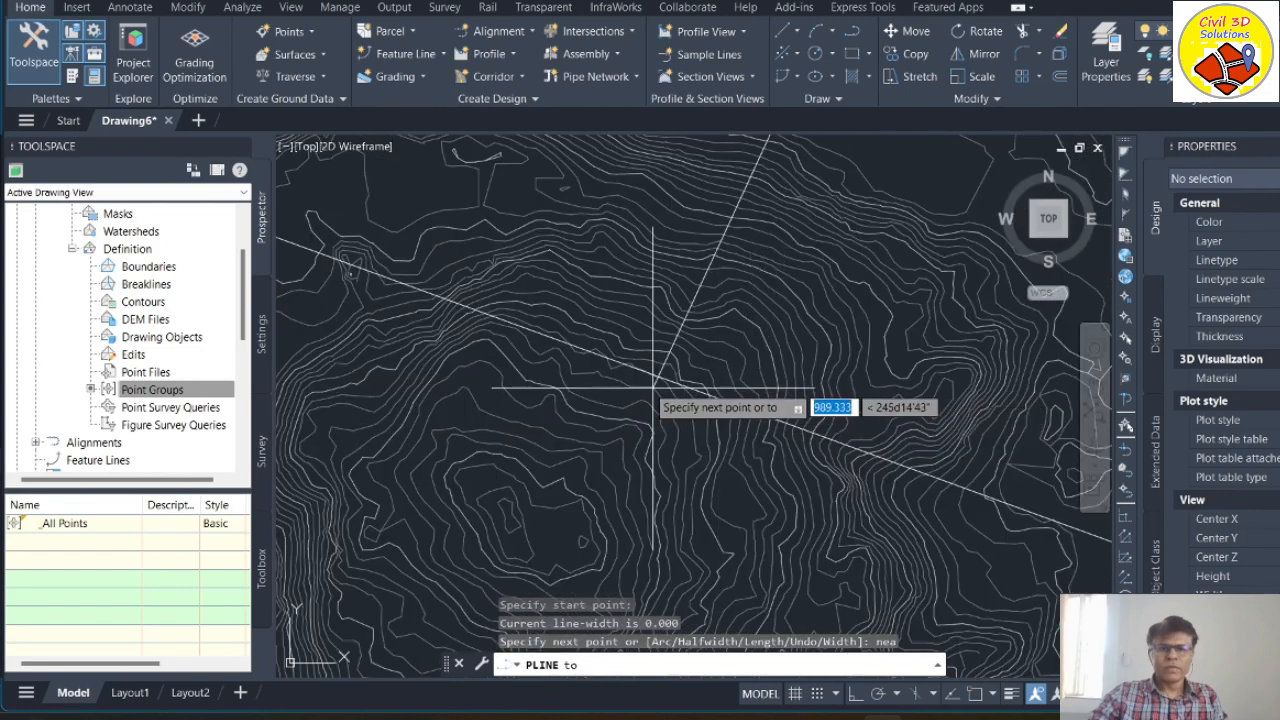
{"action": "scroll", "coordinate": [655, 360], "scroll_direction": "up", "scroll_amount": 4}
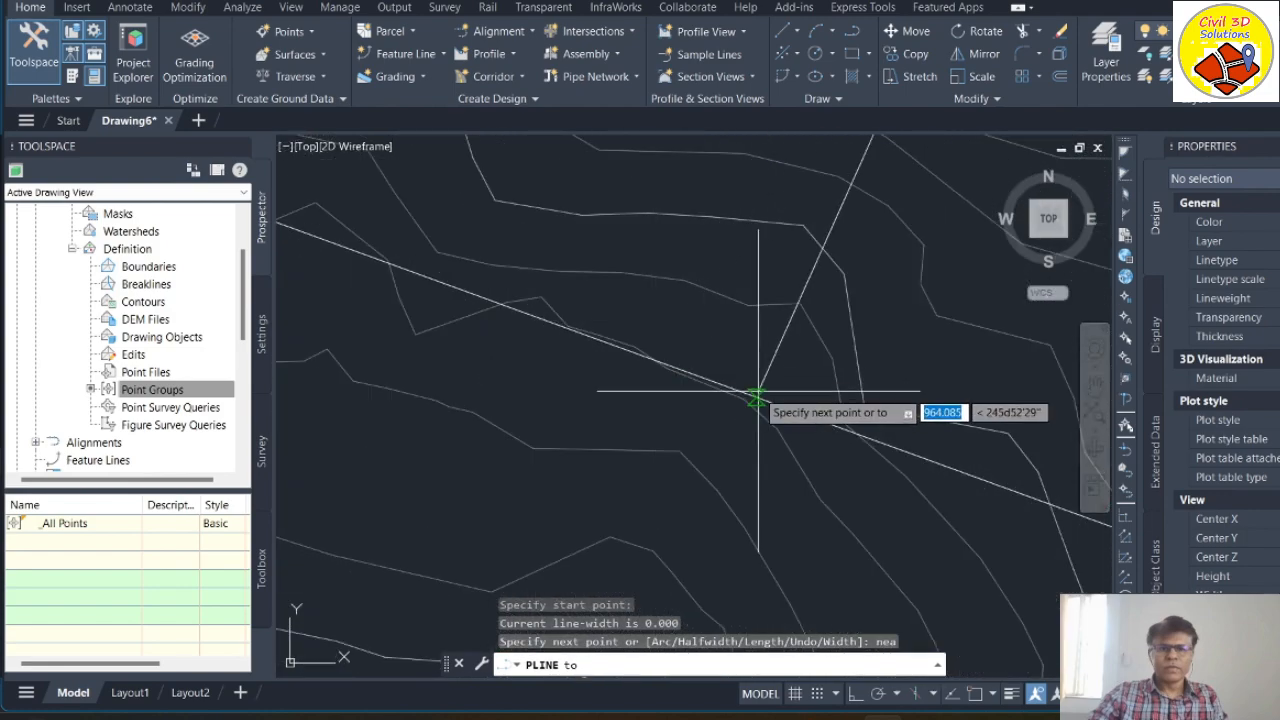
{"action": "left_click", "coordinate": [717, 382]}
{"action": "scroll", "coordinate": [640, 455], "scroll_direction": "down", "scroll_amount": 3}
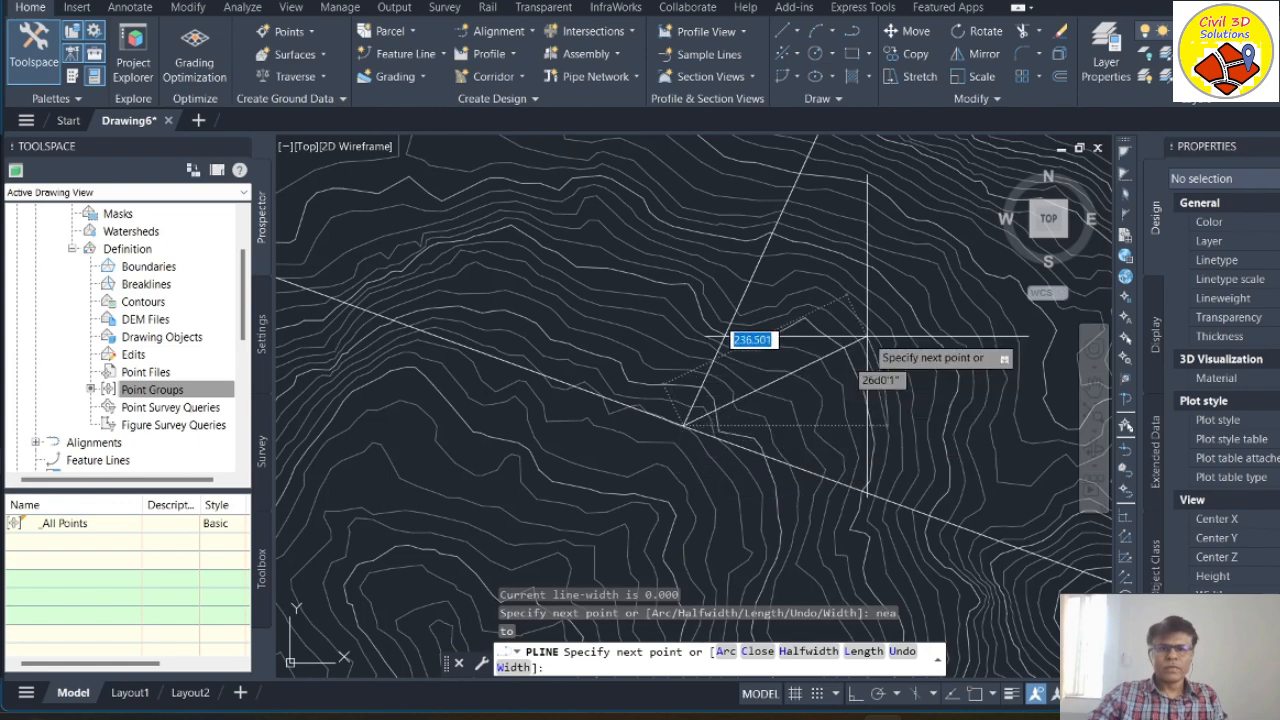
{"action": "key", "text": "Return"}
{"action": "scroll", "coordinate": [746, 417], "scroll_direction": "down", "scroll_amount": 6}
{"action": "scroll", "coordinate": [746, 417], "scroll_direction": "up", "scroll_amount": 4}
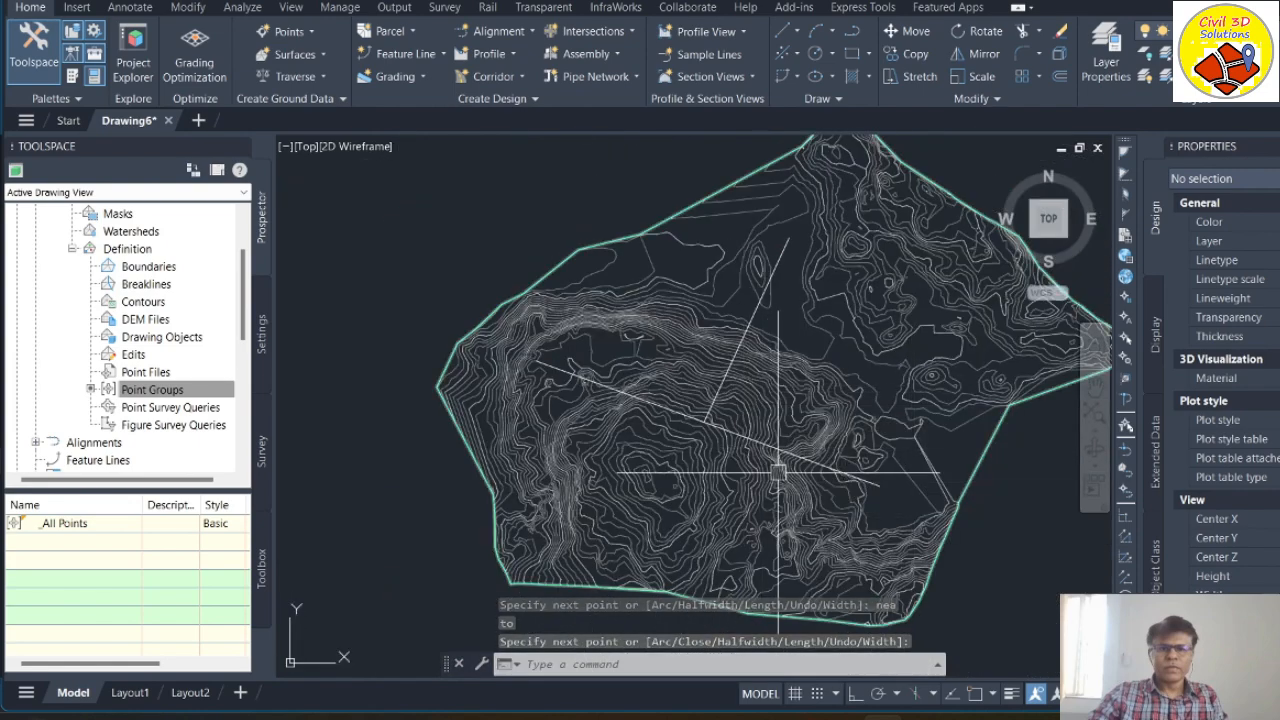
Step: Start Create Alignment from Objects on the longer polyline, picking it near its southeast end and accepting the proposed direction
{"action": "scroll", "coordinate": [723, 420], "scroll_direction": "up", "scroll_amount": 2}
{"action": "scroll", "coordinate": [606, 415], "scroll_direction": "down", "scroll_amount": 4}
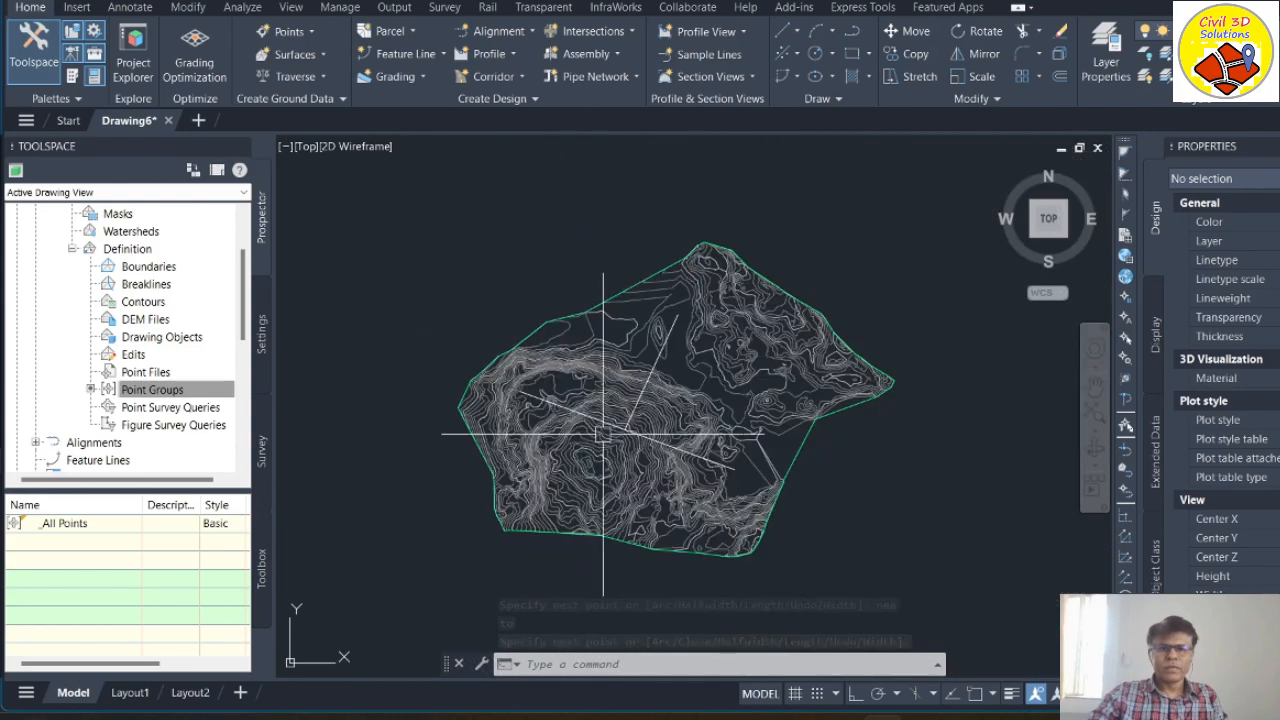
{"action": "scroll", "coordinate": [606, 415], "scroll_direction": "up", "scroll_amount": 2}
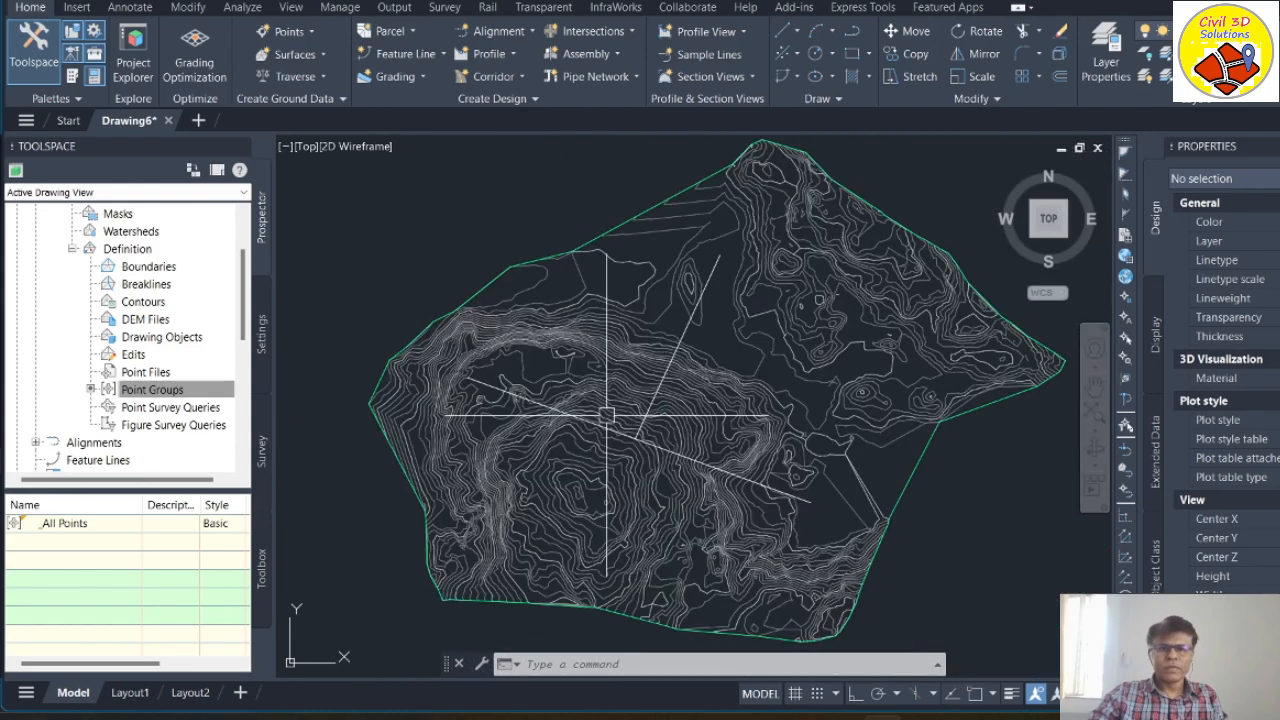
{"action": "left_click", "coordinate": [517, 33]}
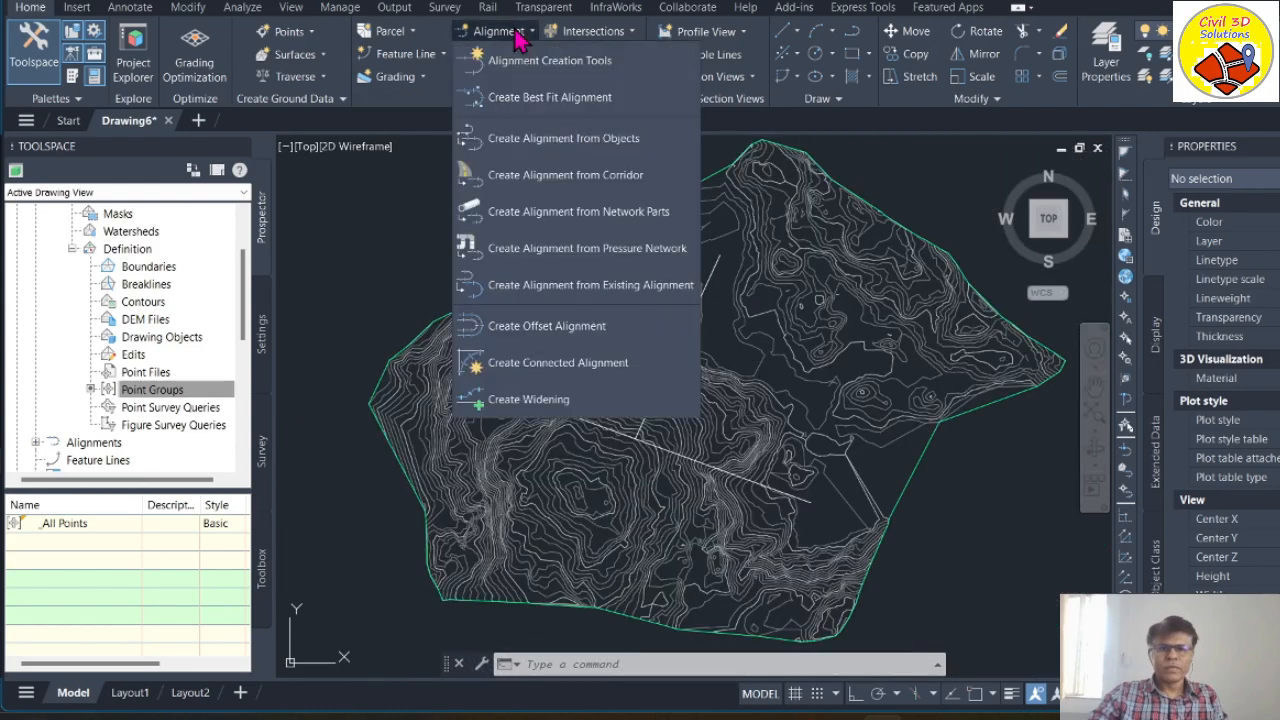
{"action": "left_click", "coordinate": [645, 148]}
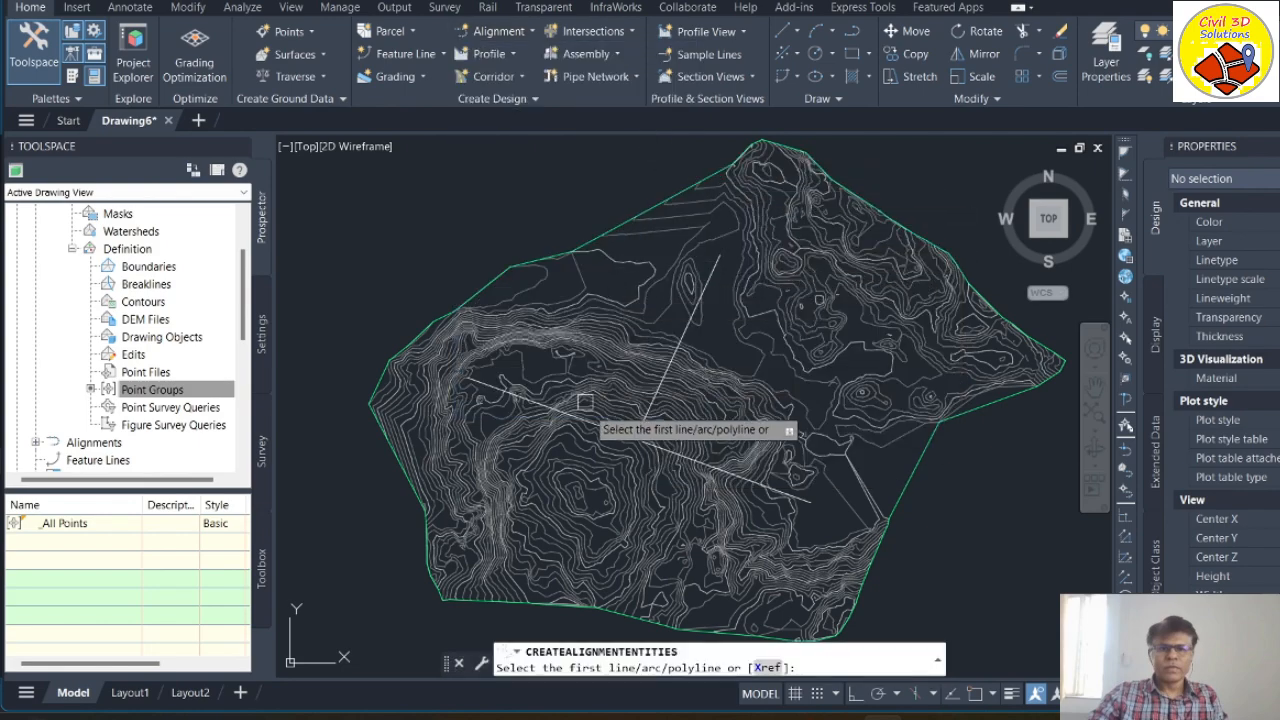
{"action": "scroll", "coordinate": [652, 479], "scroll_direction": "up", "scroll_amount": 3}
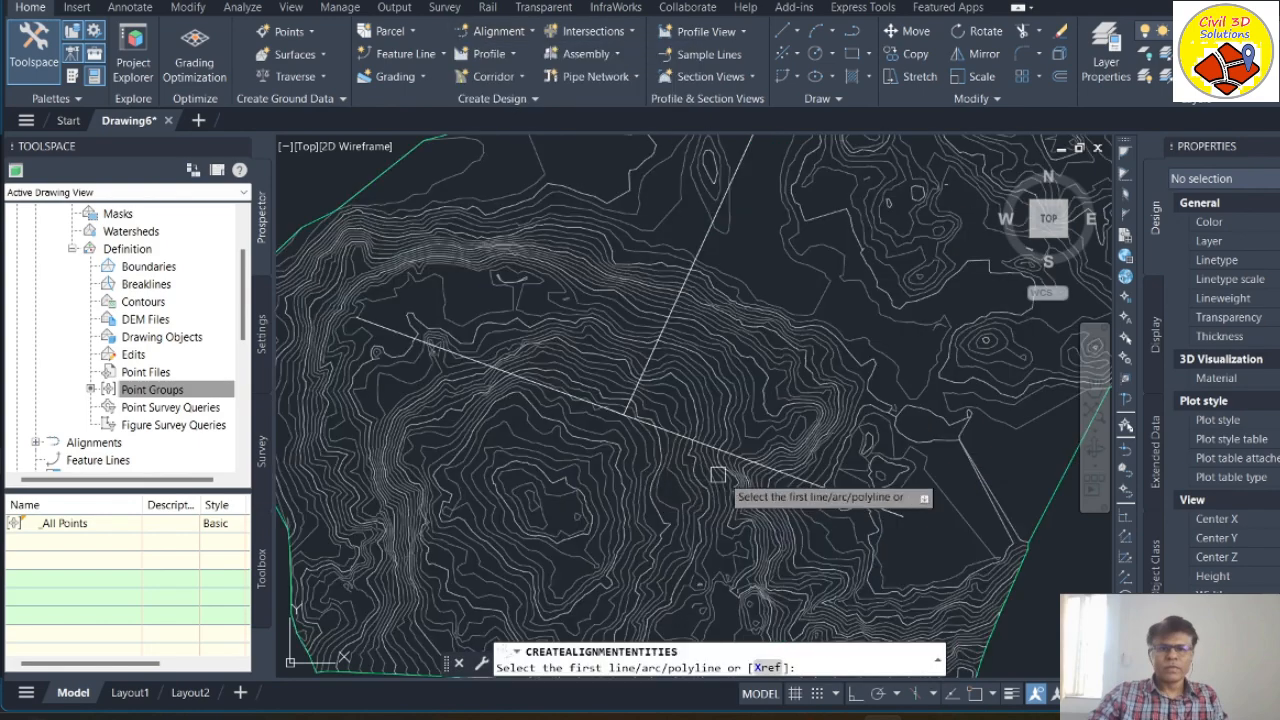
{"action": "left_click", "coordinate": [888, 510]}
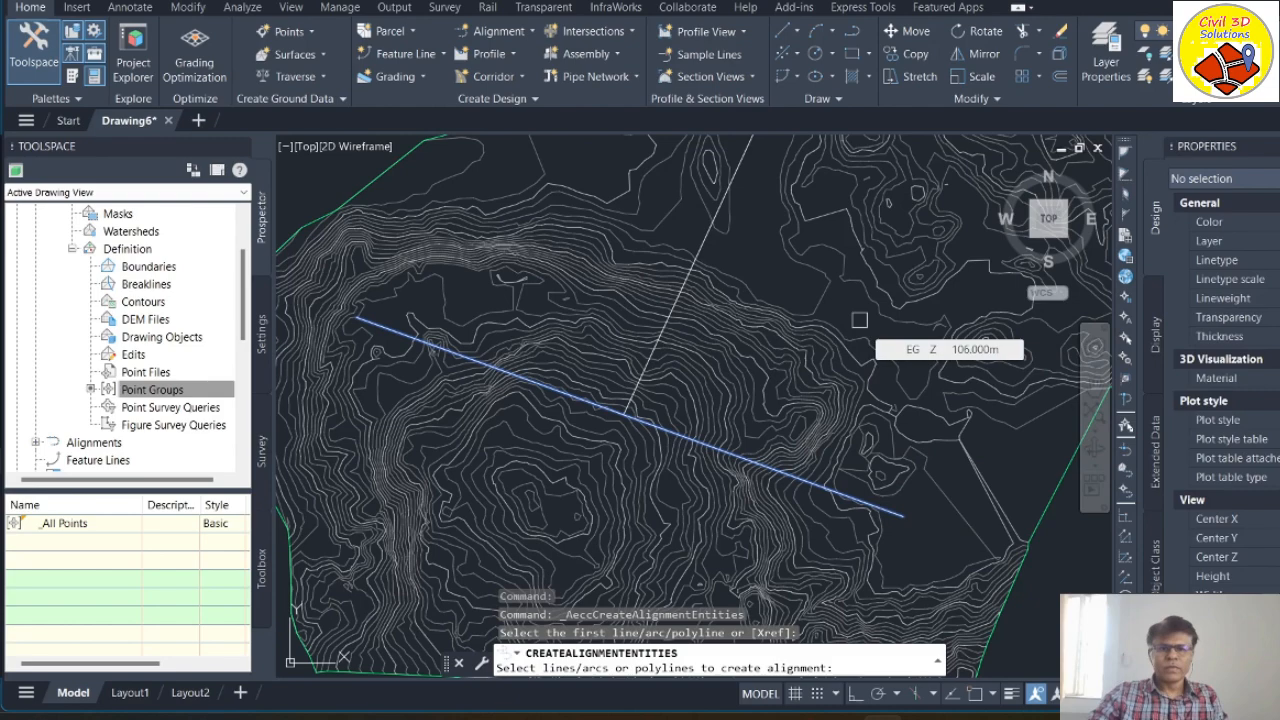
{"action": "key", "text": "Return"}
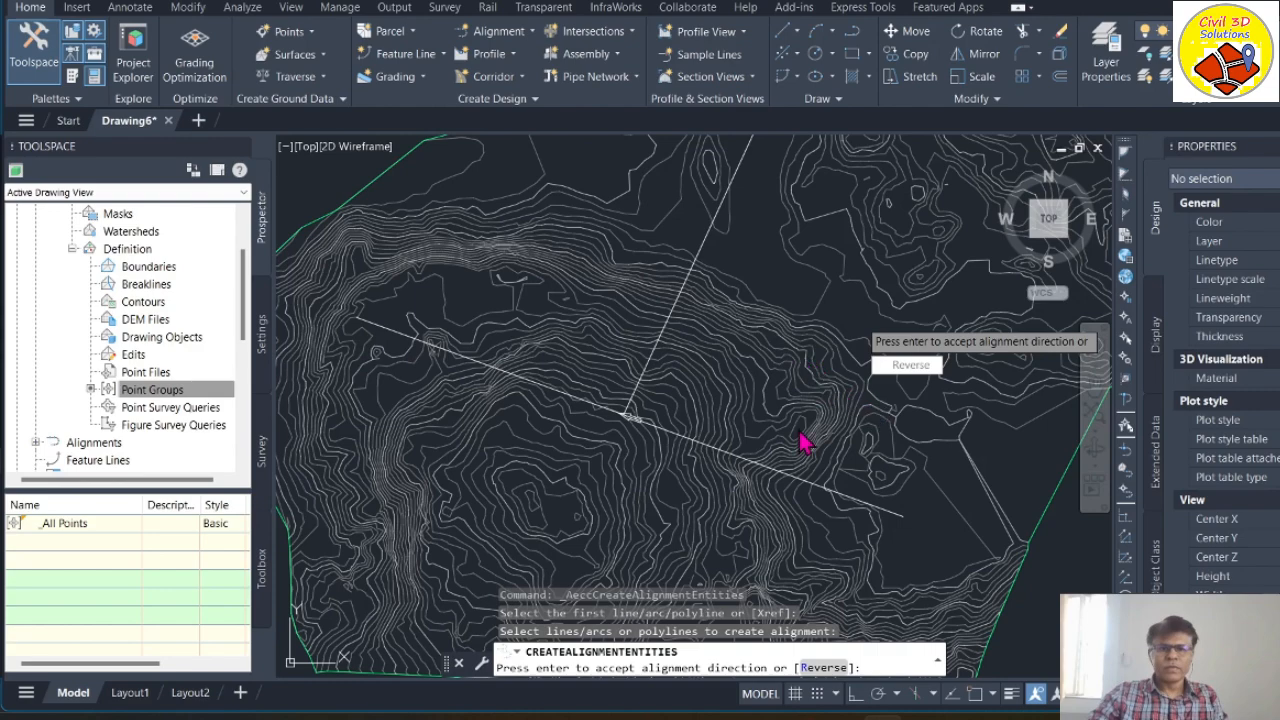
{"action": "key", "text": "Return"}
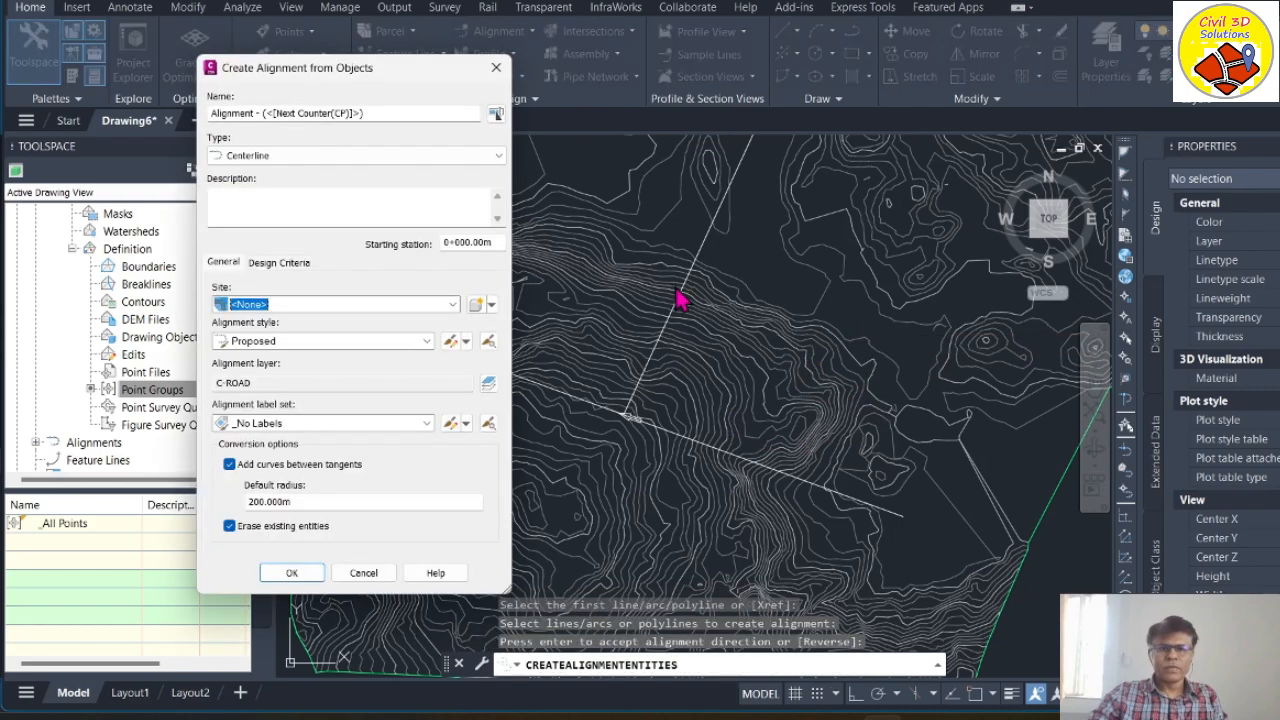
Step: Name the alignment Road_01 and give it the description Prop RD 01
{"action": "left_click", "coordinate": [420, 110]}
{"action": "left_click_drag", "start_coordinate": [420, 110], "coordinate": [73, 112]}
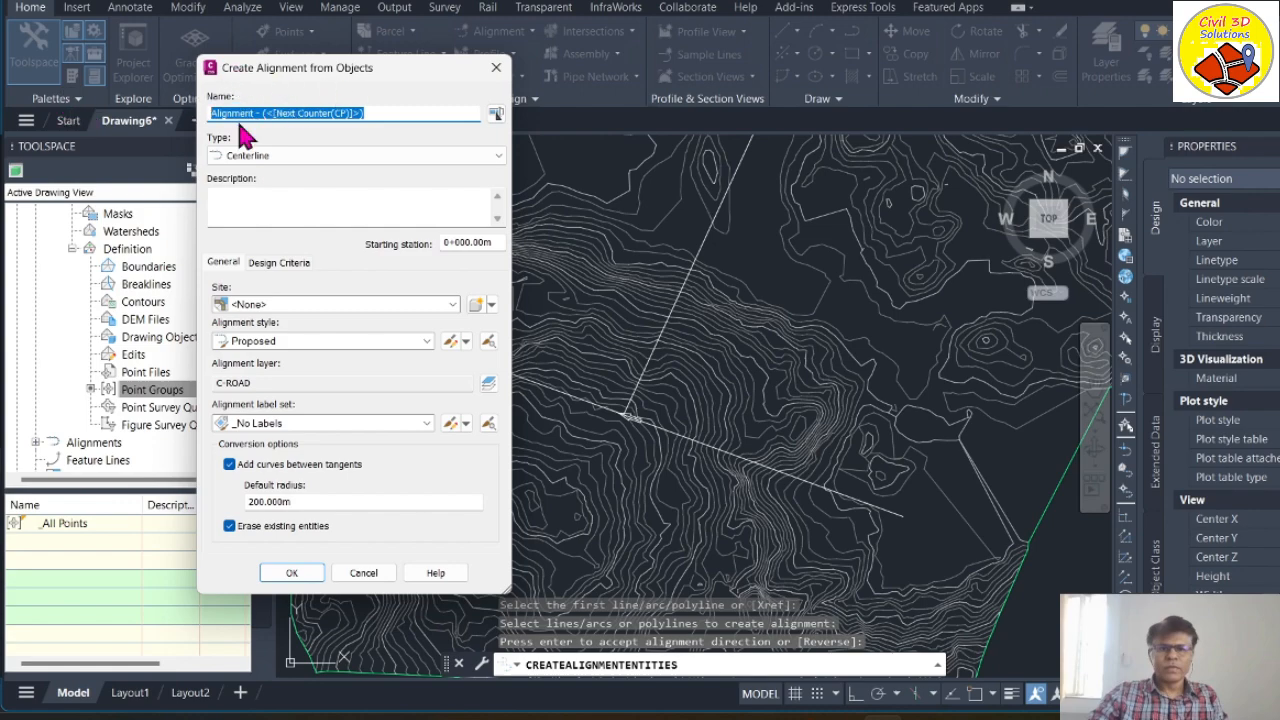
{"action": "type", "text": "R"}
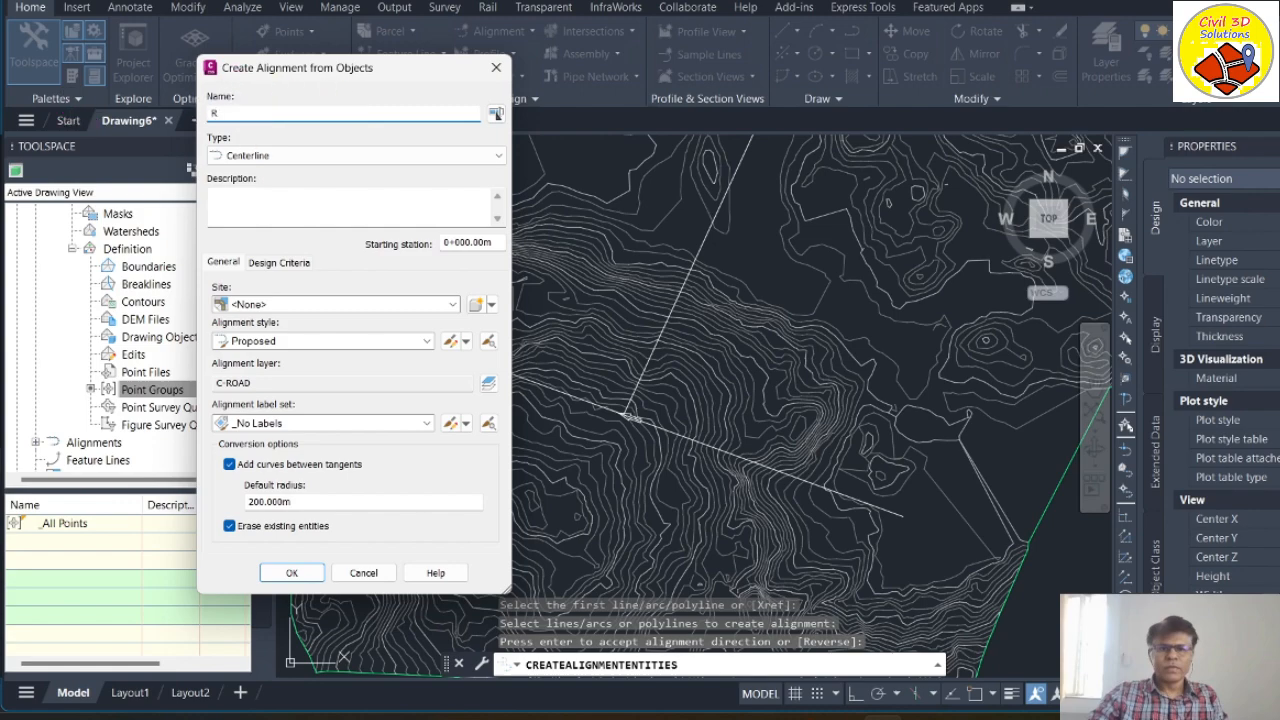
{"action": "type", "text": "oad_01"}
{"action": "left_click", "coordinate": [372, 207]}
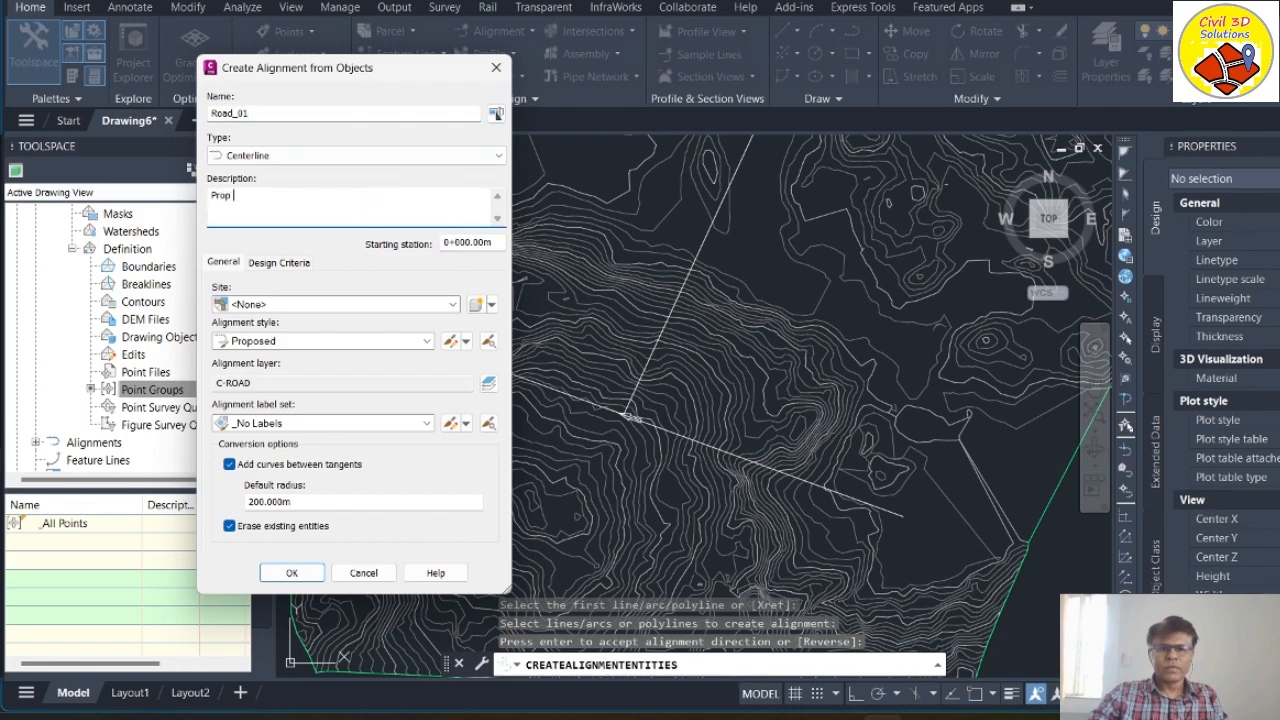
{"action": "type", "text": "Prop RD 01"}
Step: Review the design criteria, set the label set to Major and Minor only, turn off erasing existing entities, and create the alignment
{"action": "left_click", "coordinate": [277, 263]}
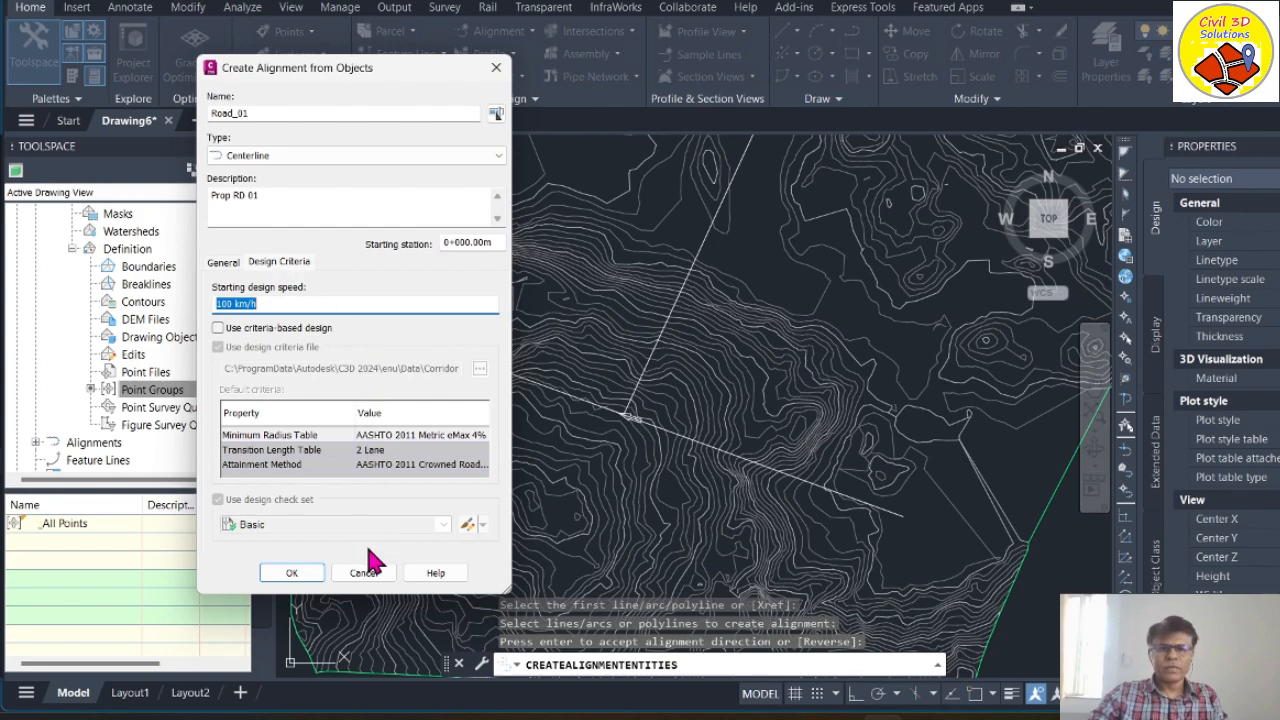
{"action": "left_click", "coordinate": [223, 264]}
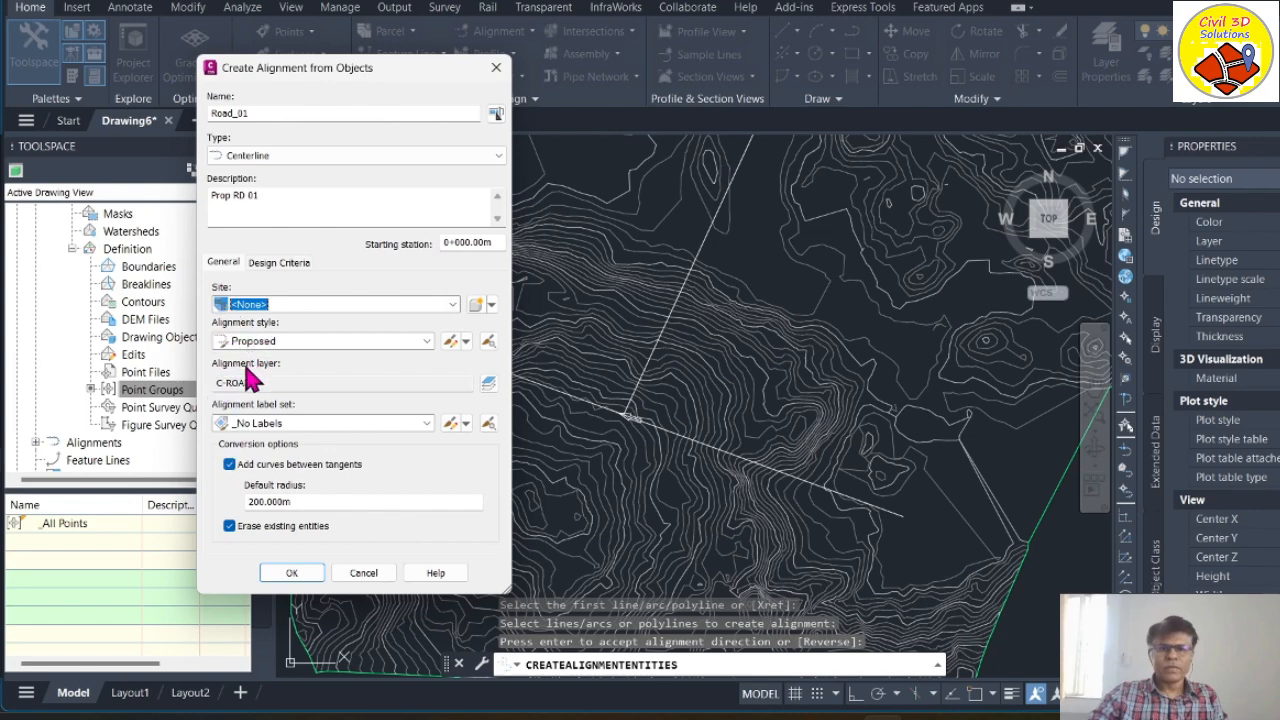
{"action": "left_click", "coordinate": [285, 423]}
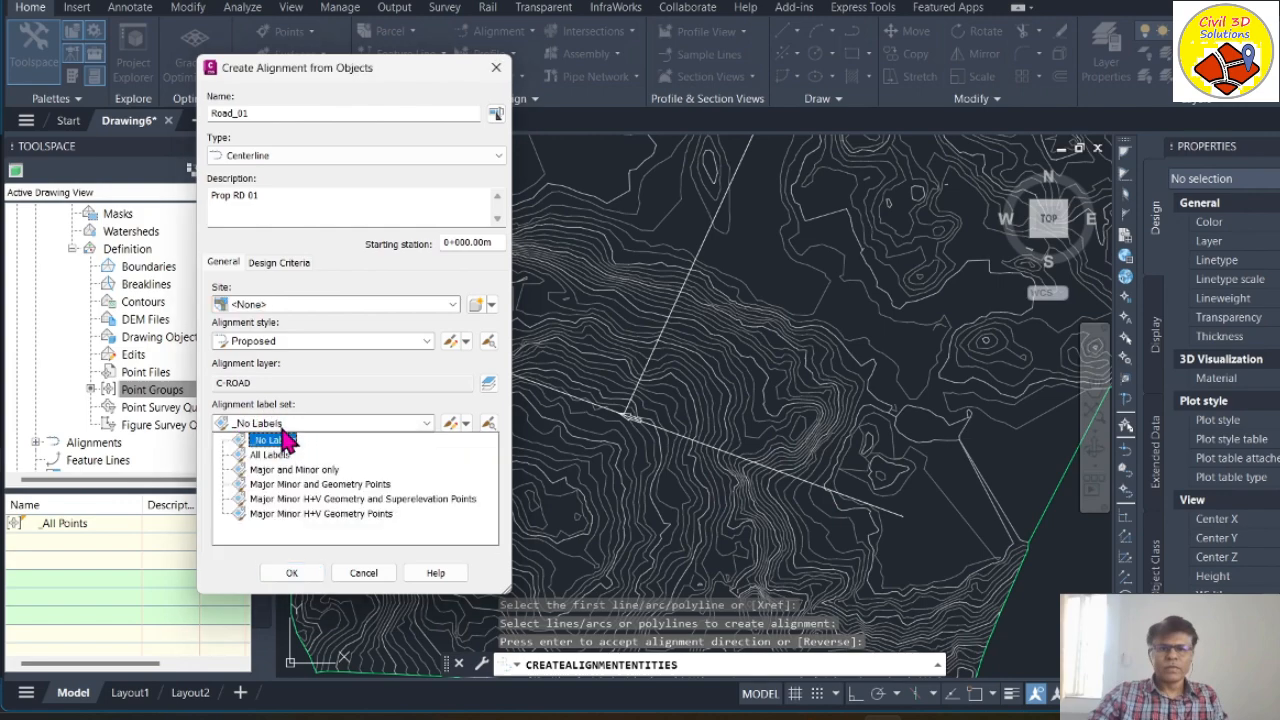
{"action": "left_click", "coordinate": [281, 470]}
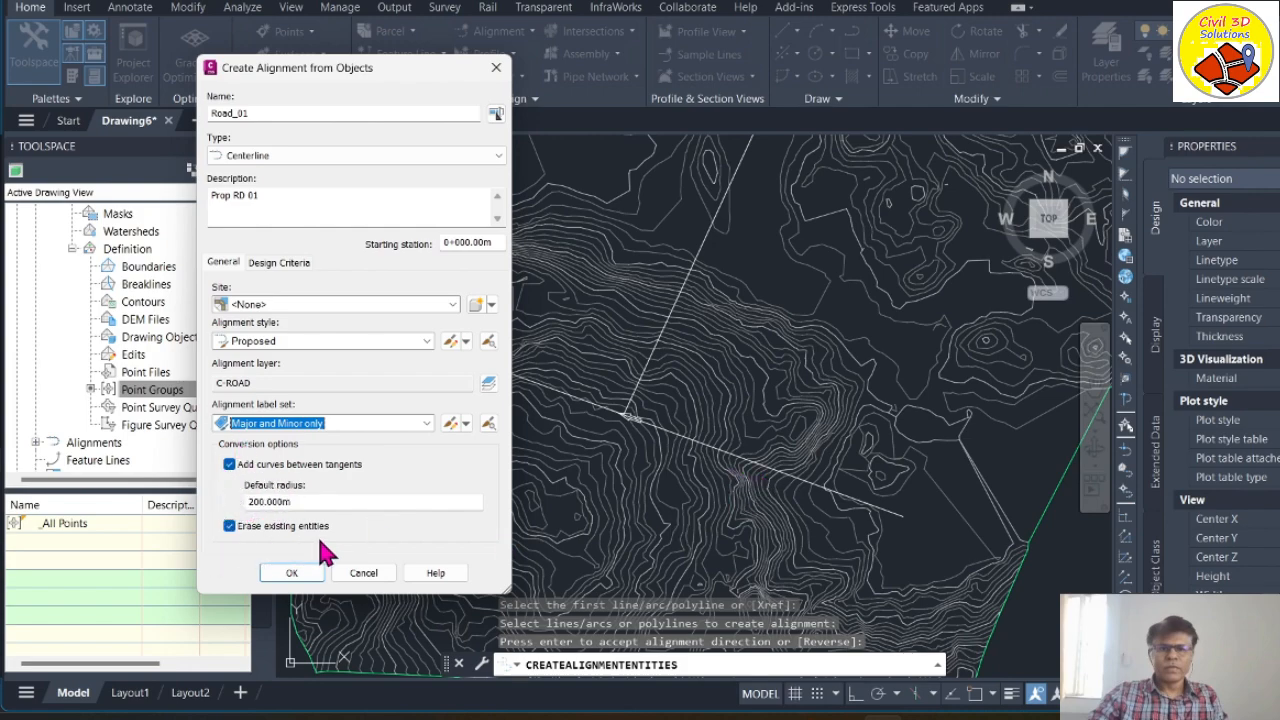
{"action": "left_click", "coordinate": [230, 528]}
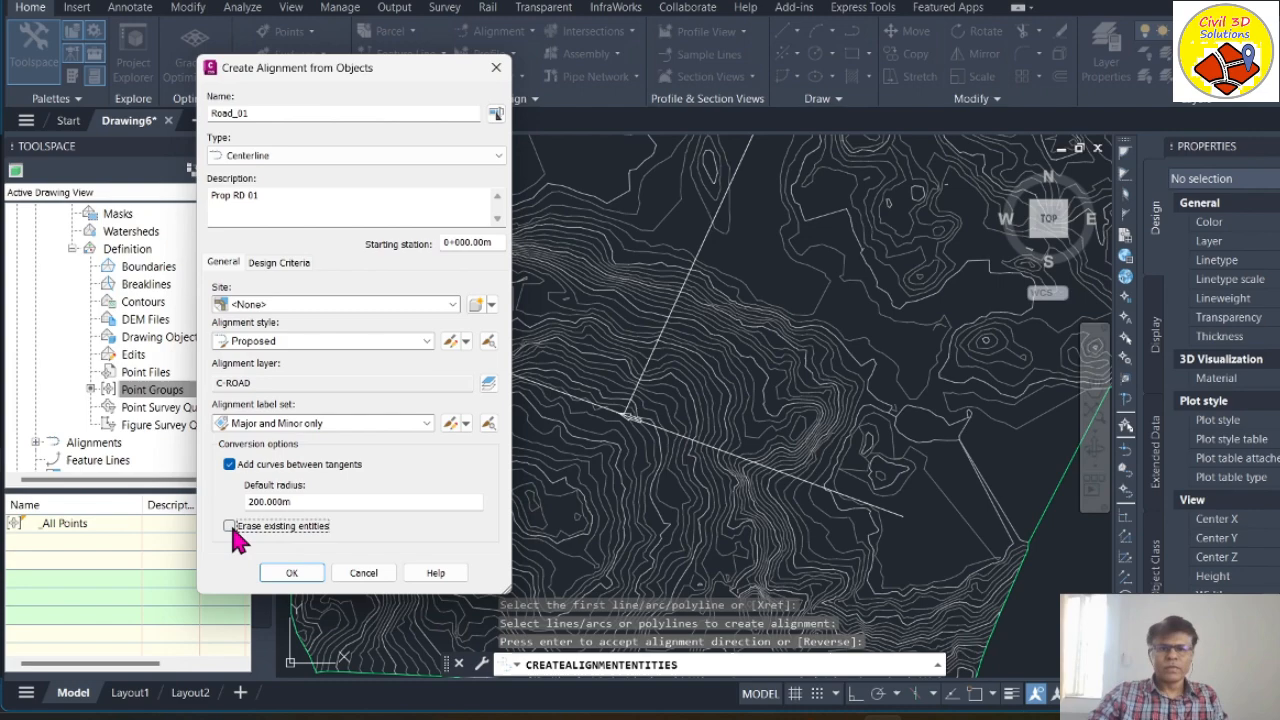
{"action": "left_click", "coordinate": [292, 573]}
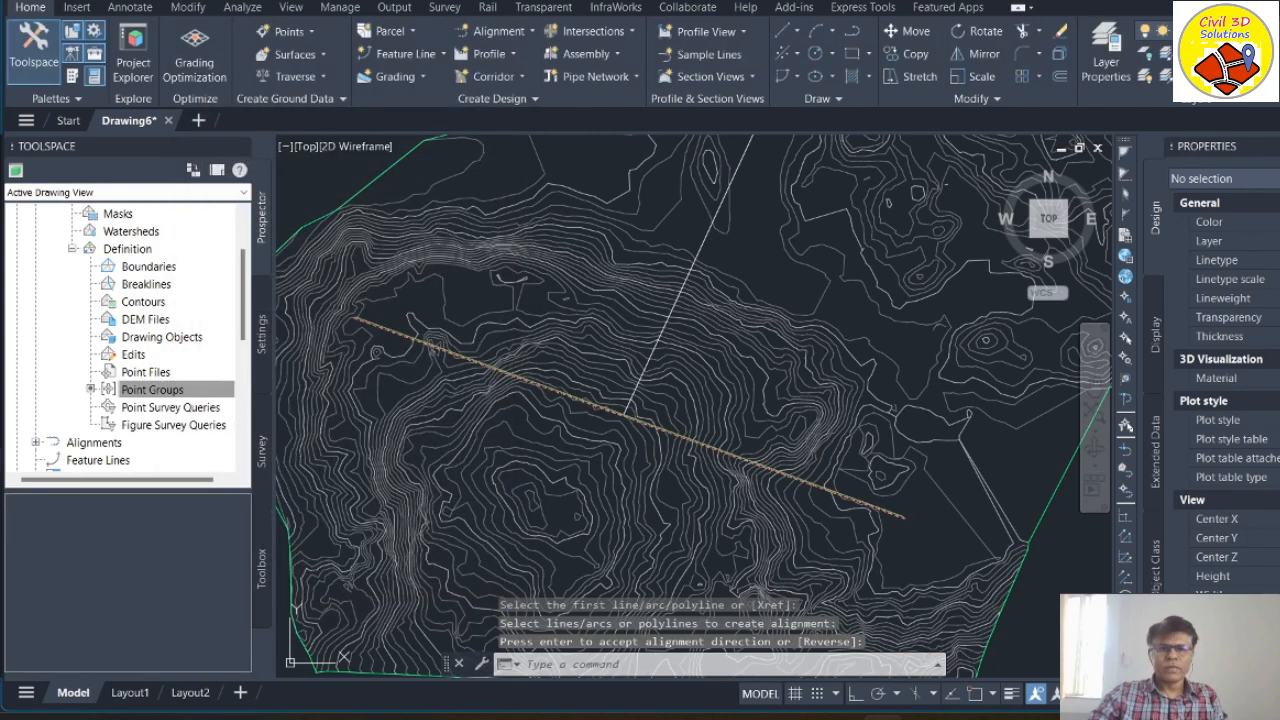
Step: Examine the station labels along the new Road_01 alignment at its start and end
{"action": "scroll", "coordinate": [595, 410], "scroll_direction": "up", "scroll_amount": 5}
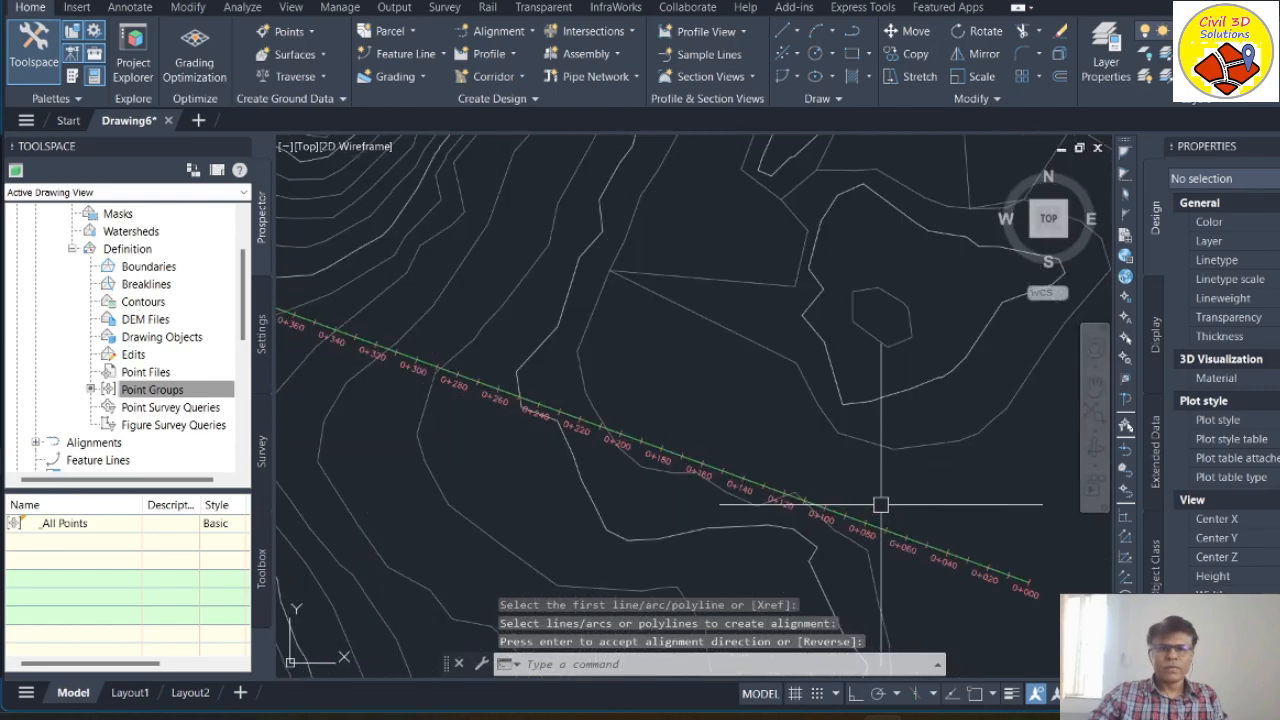
{"action": "scroll", "coordinate": [982, 530], "scroll_direction": "down", "scroll_amount": 2}
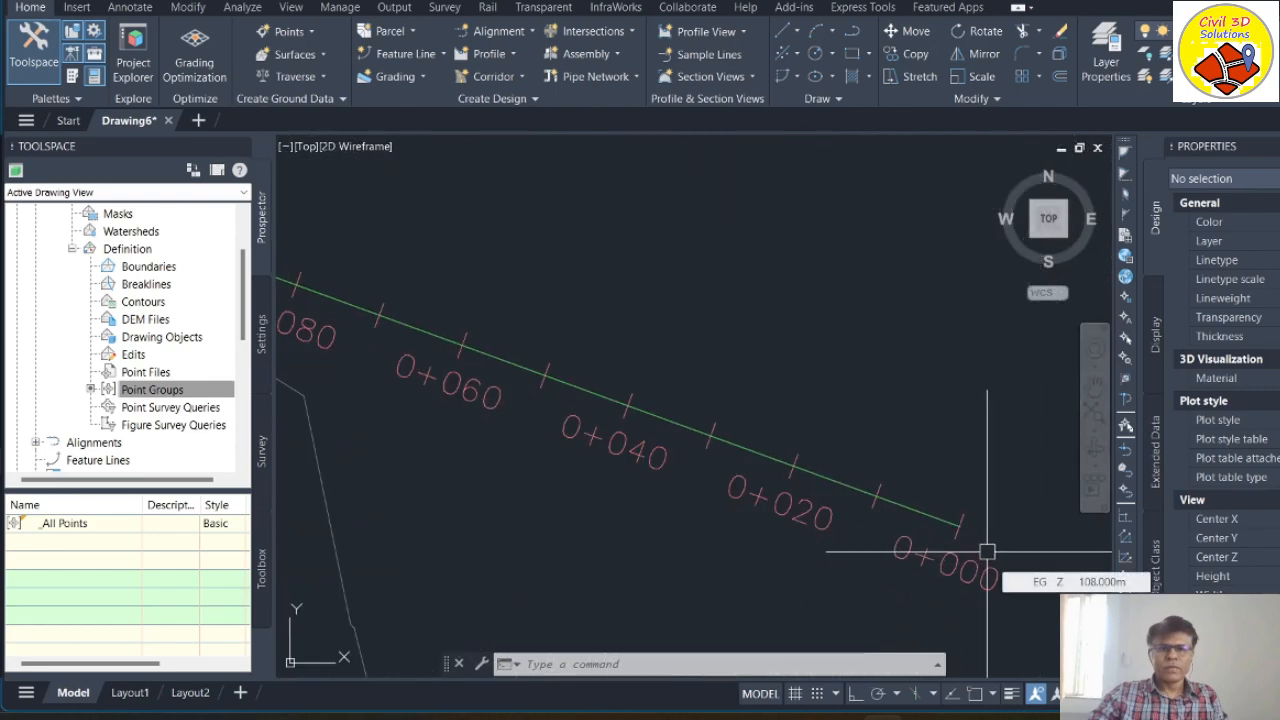
{"action": "scroll", "coordinate": [987, 551], "scroll_direction": "down", "scroll_amount": 3}
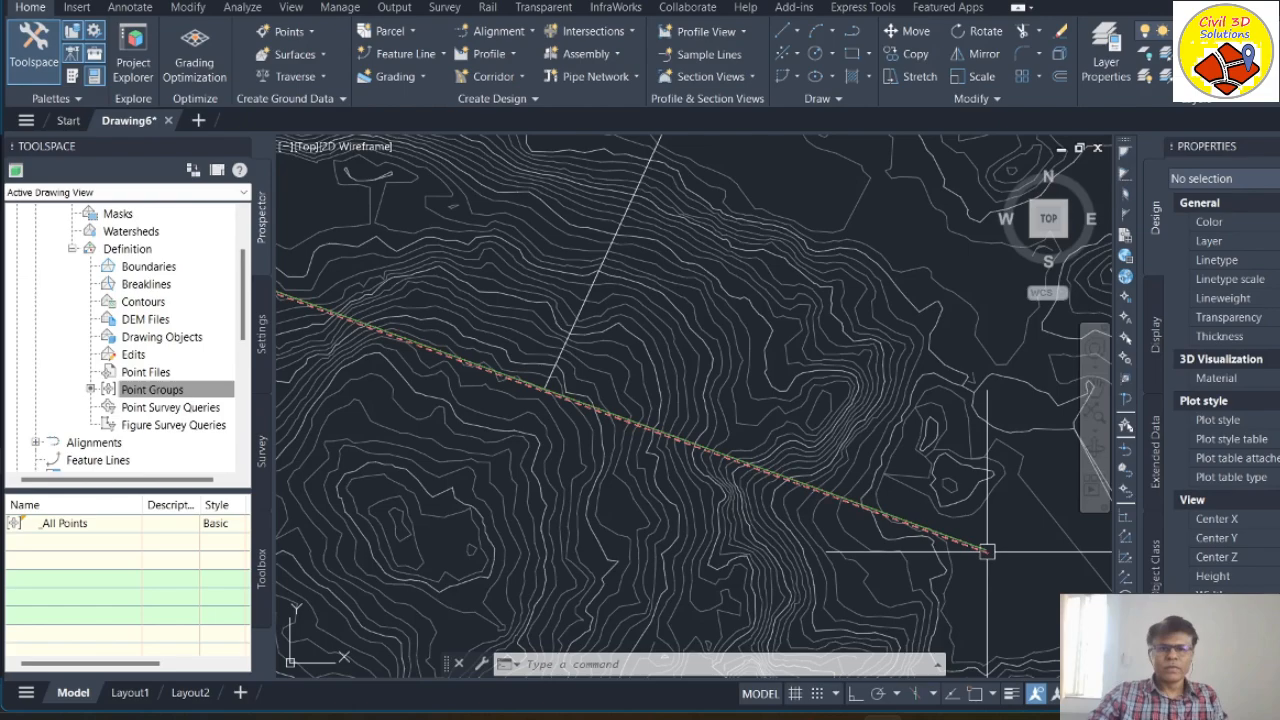
{"action": "scroll", "coordinate": [987, 551], "scroll_direction": "down", "scroll_amount": 2}
{"action": "scroll", "coordinate": [443, 363], "scroll_direction": "up", "scroll_amount": 4}
{"action": "scroll", "coordinate": [682, 522], "scroll_direction": "up", "scroll_amount": 3}
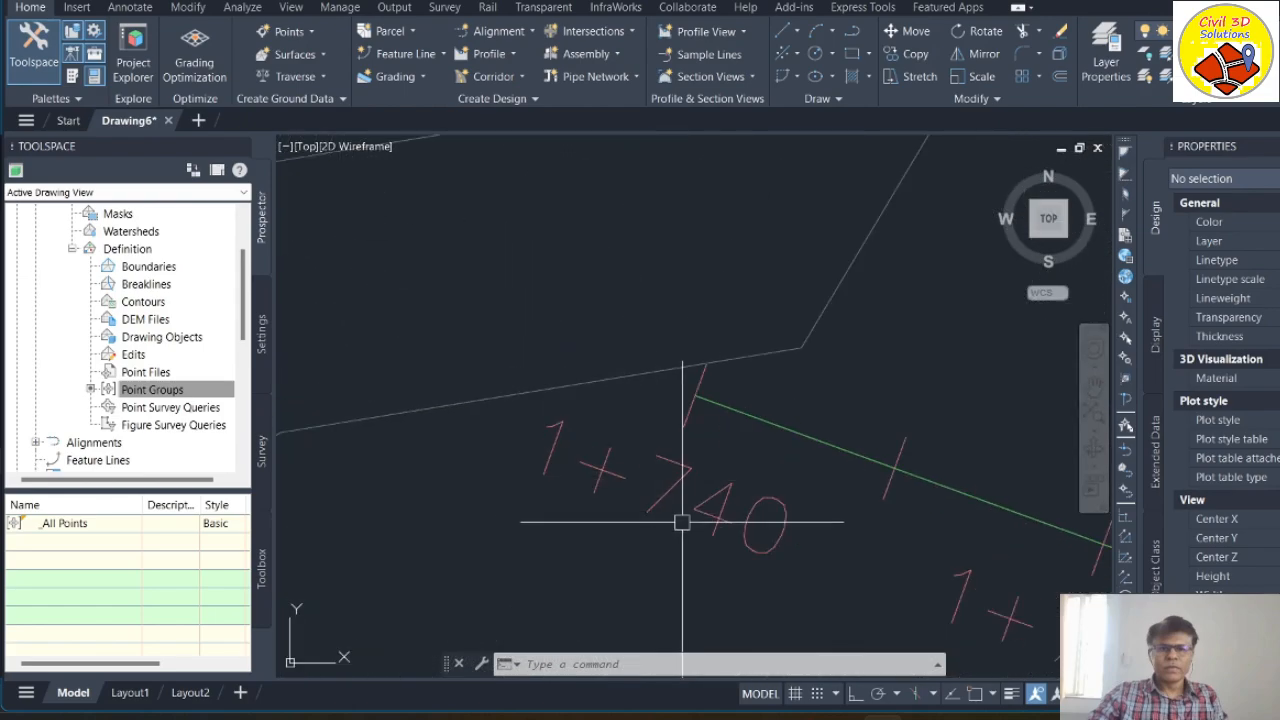
{"action": "scroll", "coordinate": [462, 392], "scroll_direction": "down", "scroll_amount": 4}
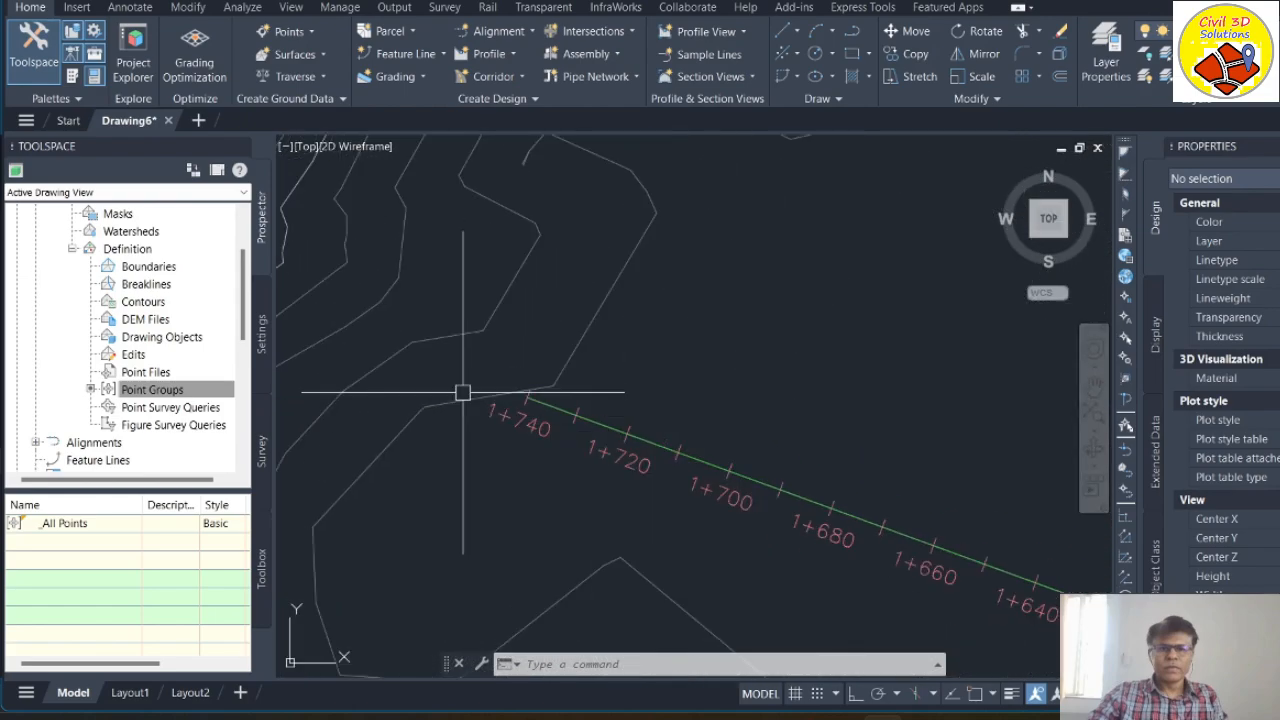
Step: Inspect the Road_01 alignment's name, style, layer and station information partway along the line, near station 0+840
{"action": "scroll", "coordinate": [429, 349], "scroll_direction": "down", "scroll_amount": 5}
{"action": "scroll", "coordinate": [538, 377], "scroll_direction": "up", "scroll_amount": 3}
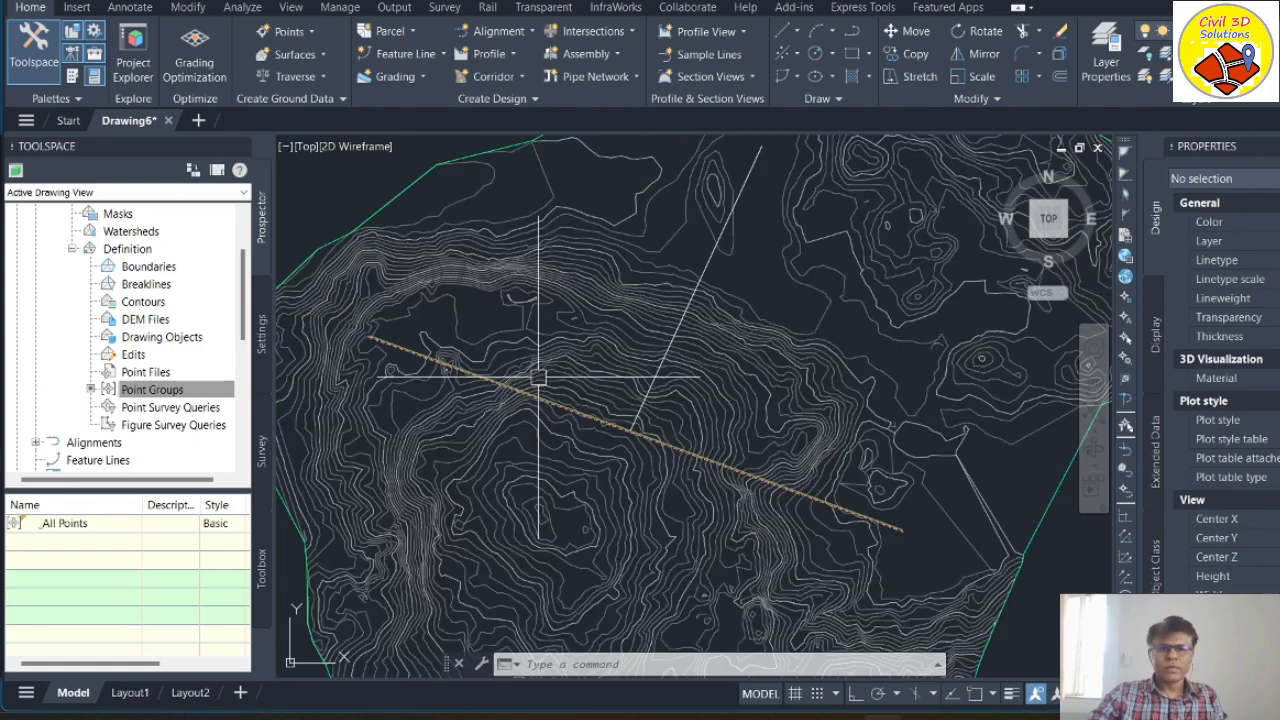
{"action": "scroll", "coordinate": [671, 457], "scroll_direction": "up", "scroll_amount": 5}
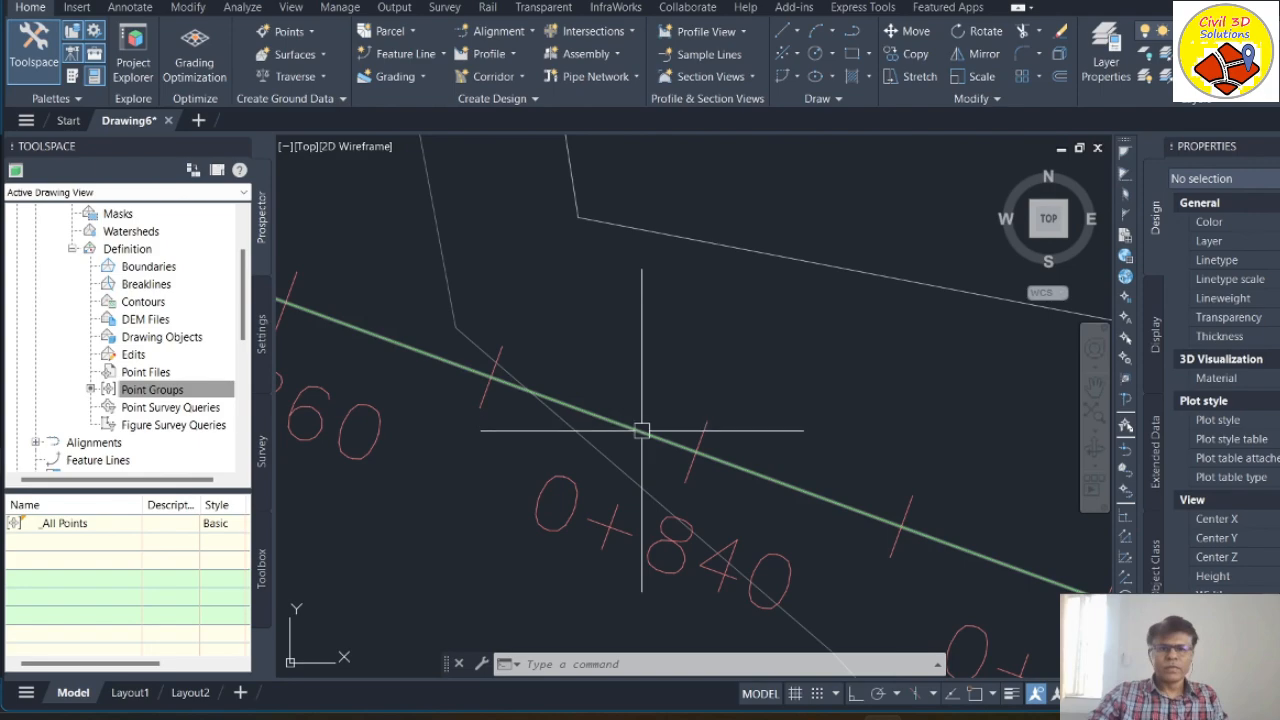
{"action": "mouse_move", "coordinate": [643, 433]}
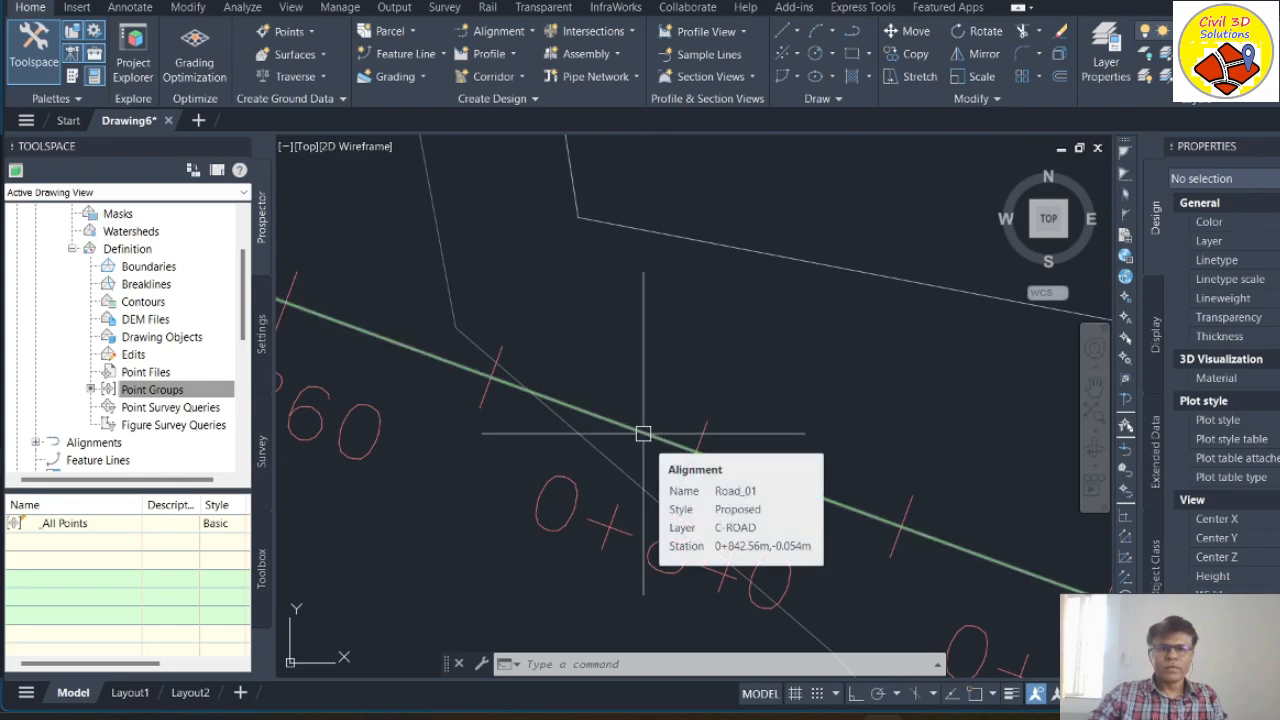
{"action": "scroll", "coordinate": [674, 360], "scroll_direction": "down", "scroll_amount": 8}
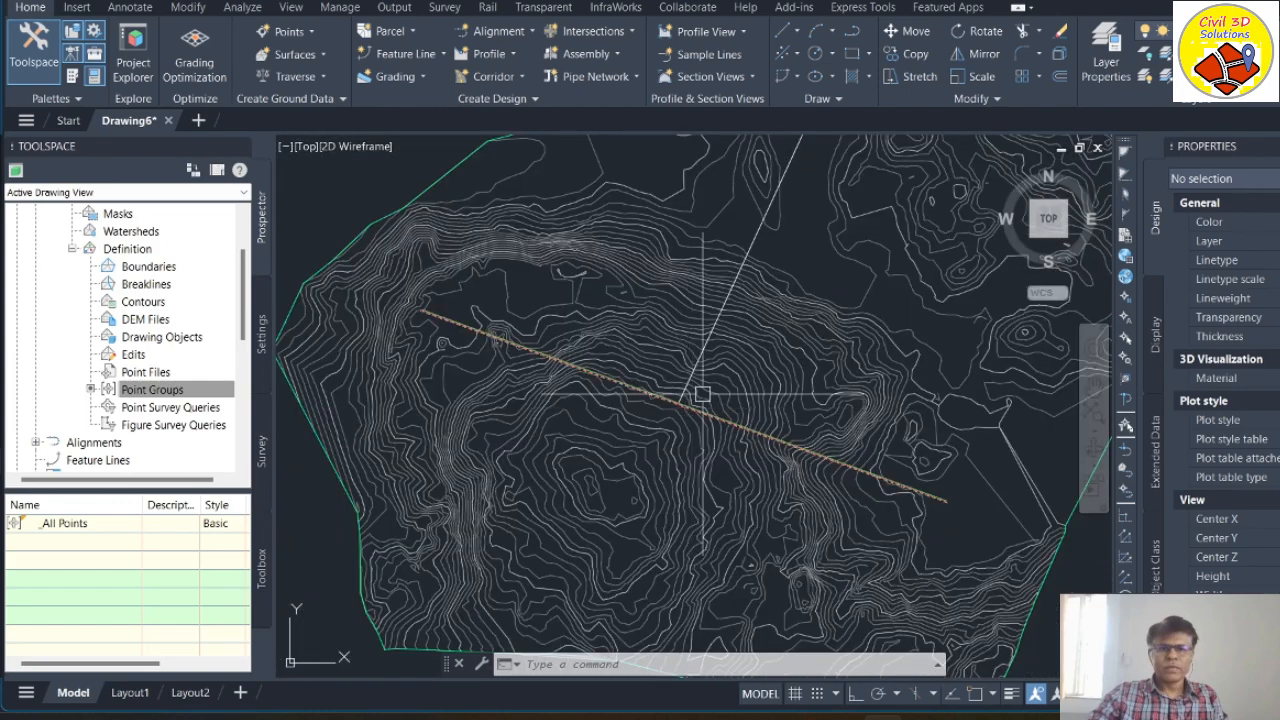
Step: Start Create Alignment from Objects on the shorter branch polyline, check the direction arrow, and reverse the alignment direction
{"action": "scroll", "coordinate": [770, 270], "scroll_direction": "up", "scroll_amount": 3}
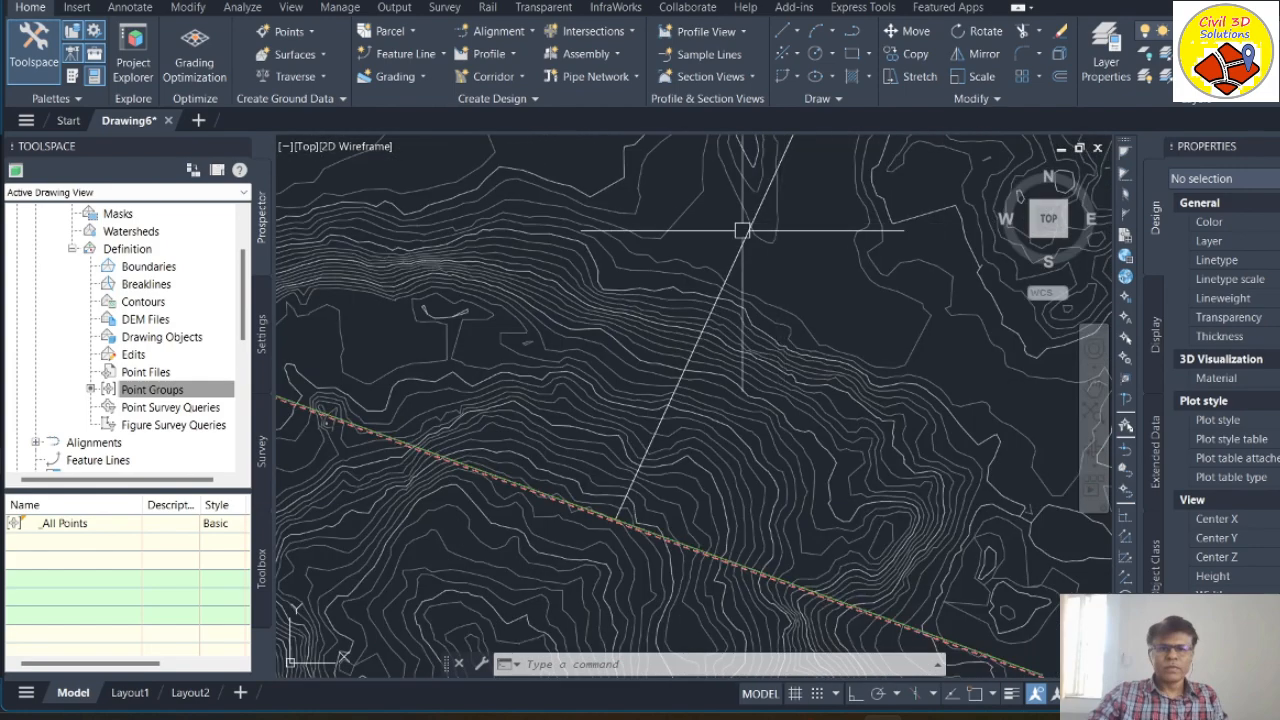
{"action": "left_click", "coordinate": [531, 32]}
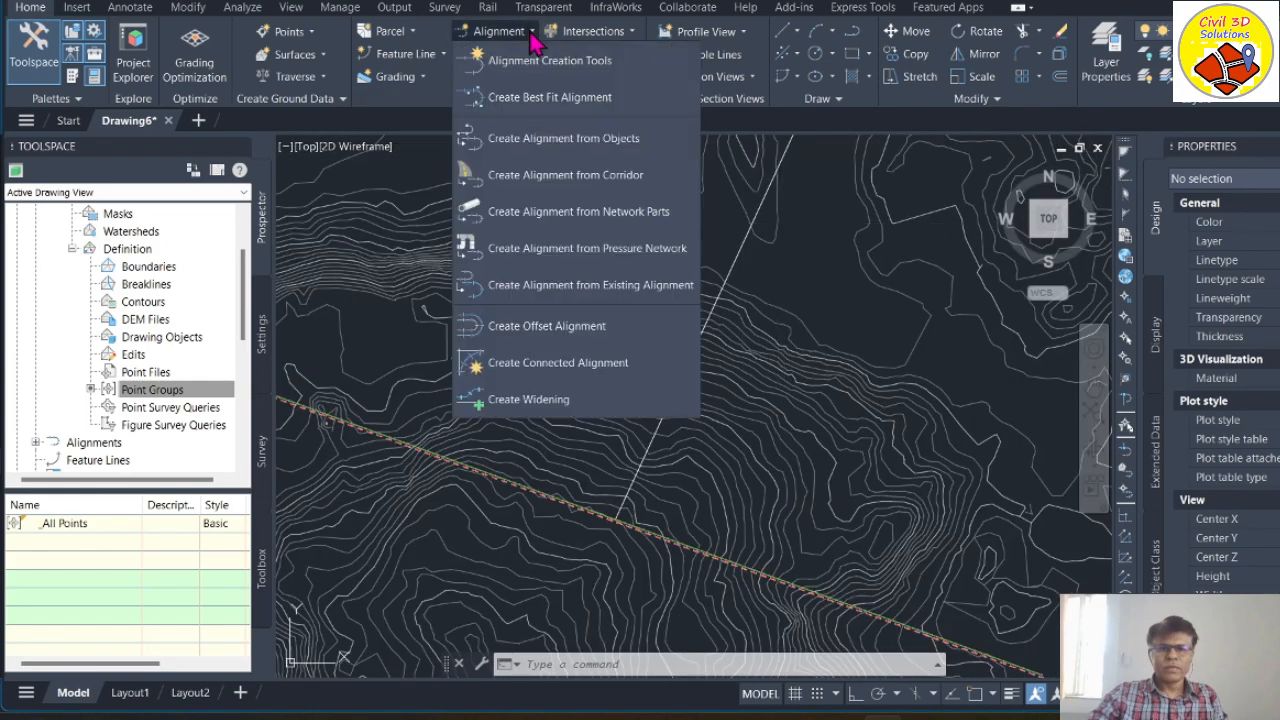
{"action": "left_click", "coordinate": [545, 140]}
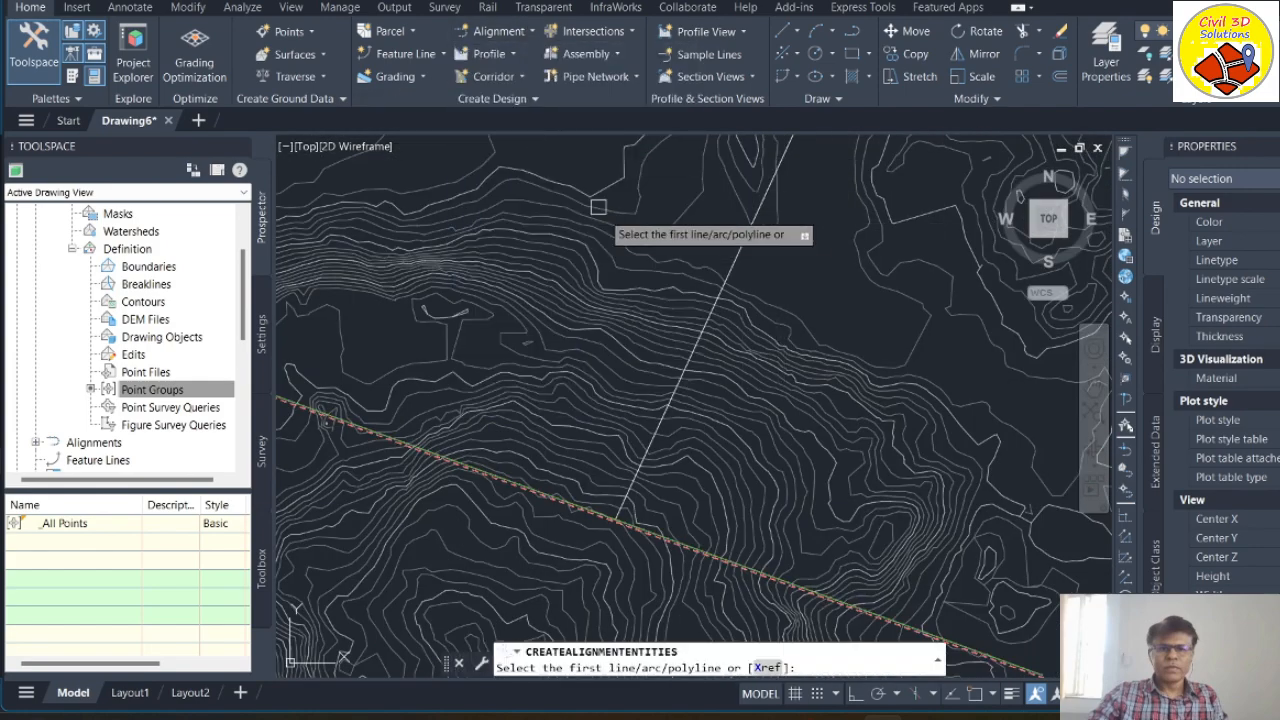
{"action": "left_click", "coordinate": [735, 247]}
{"action": "scroll", "coordinate": [728, 458], "scroll_direction": "down", "scroll_amount": 3}
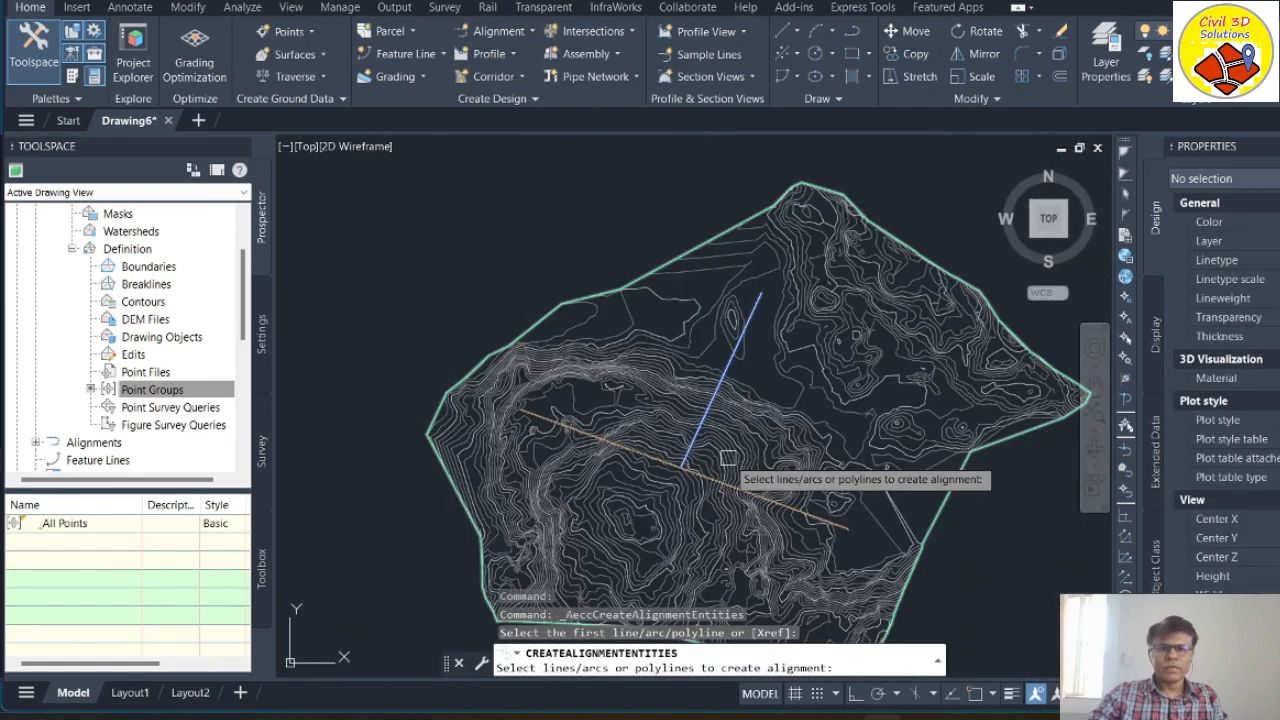
{"action": "scroll", "coordinate": [728, 458], "scroll_direction": "up", "scroll_amount": 2}
{"action": "key", "text": "Return"}
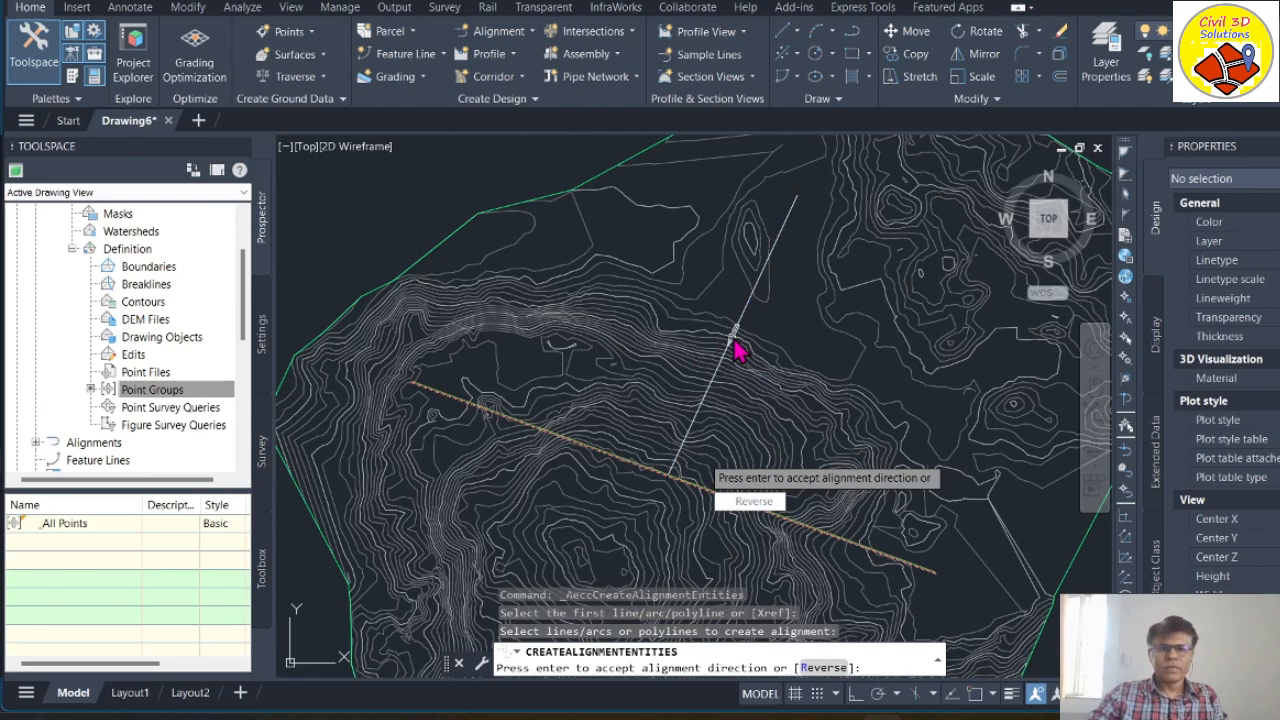
{"action": "scroll", "coordinate": [735, 350], "scroll_direction": "up", "scroll_amount": 5}
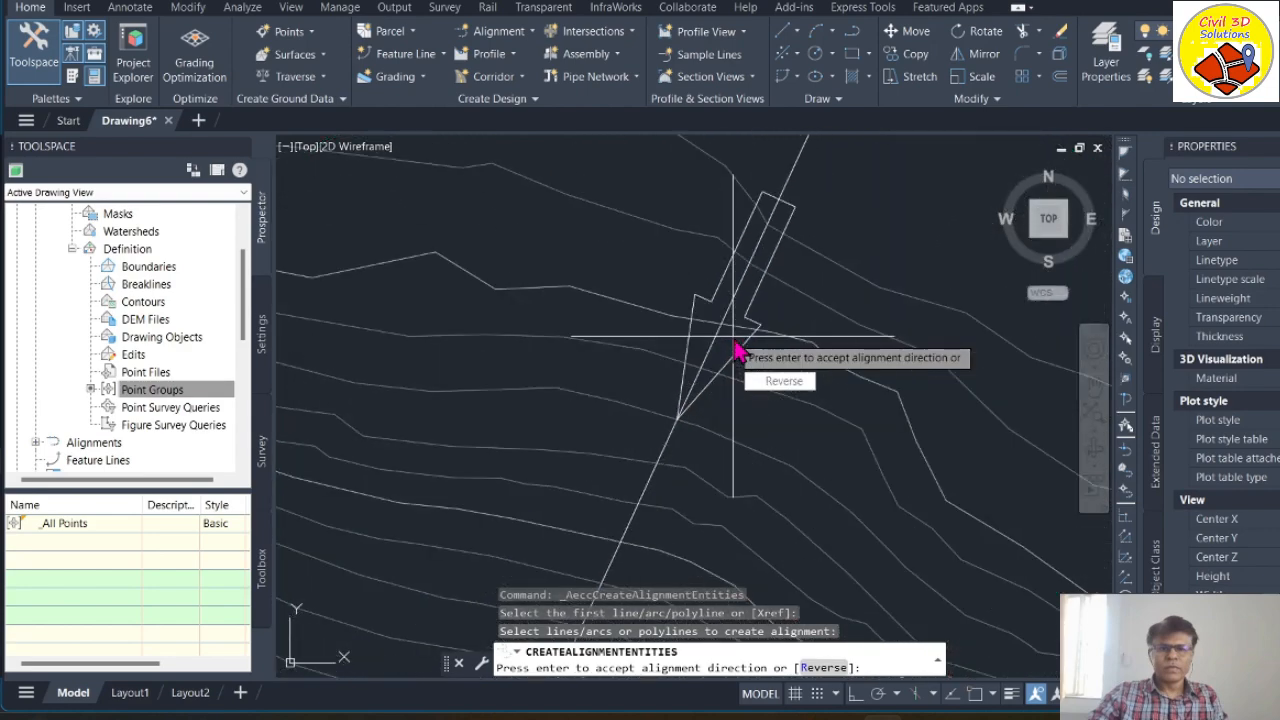
{"action": "scroll", "coordinate": [735, 350], "scroll_direction": "down", "scroll_amount": 2}
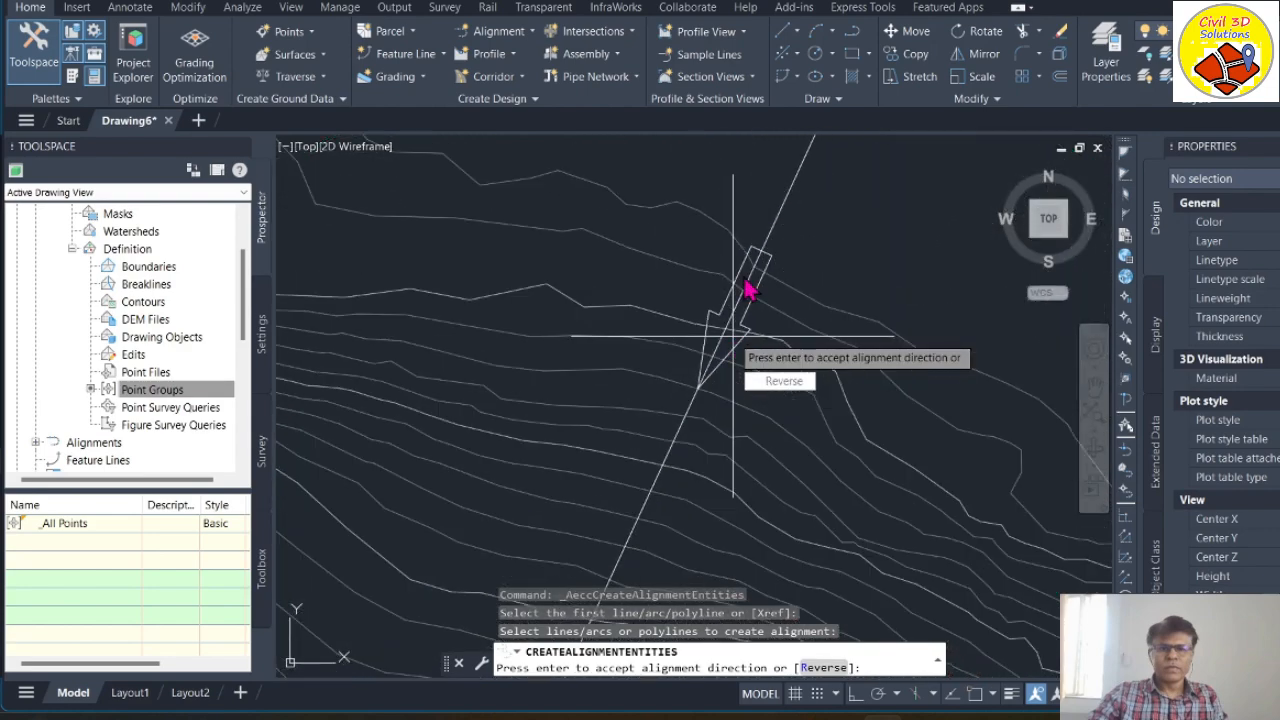
{"action": "scroll", "coordinate": [748, 288], "scroll_direction": "down", "scroll_amount": 3}
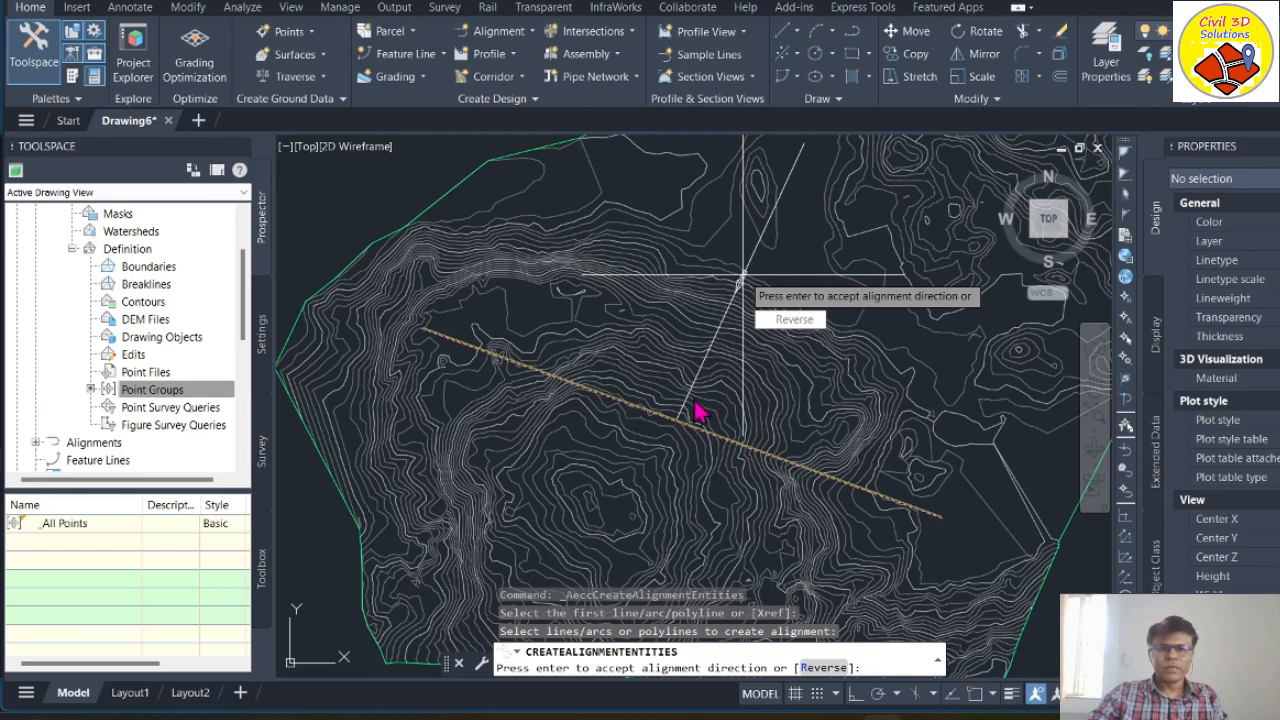
{"action": "key", "text": "Return"}
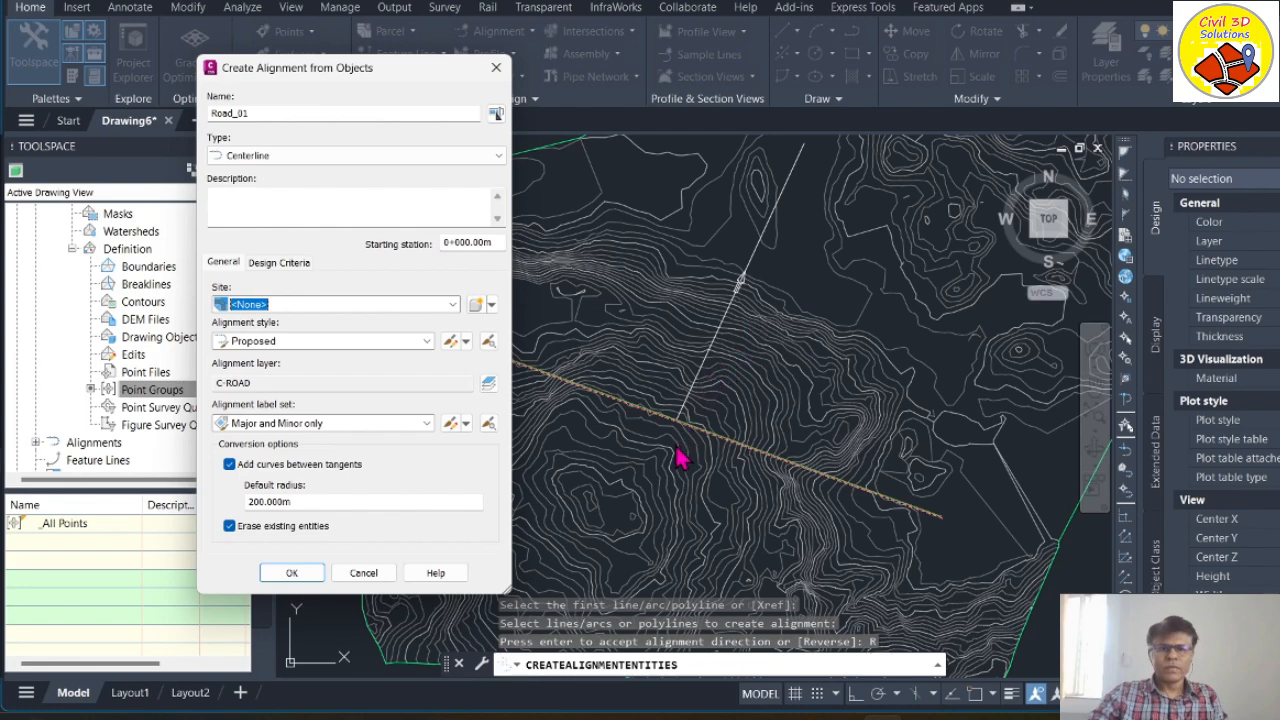
Step: Name the alignment Road_02, turn off erasing existing entities, and create it with the Major and Minor only label set
{"action": "left_click", "coordinate": [300, 112]}
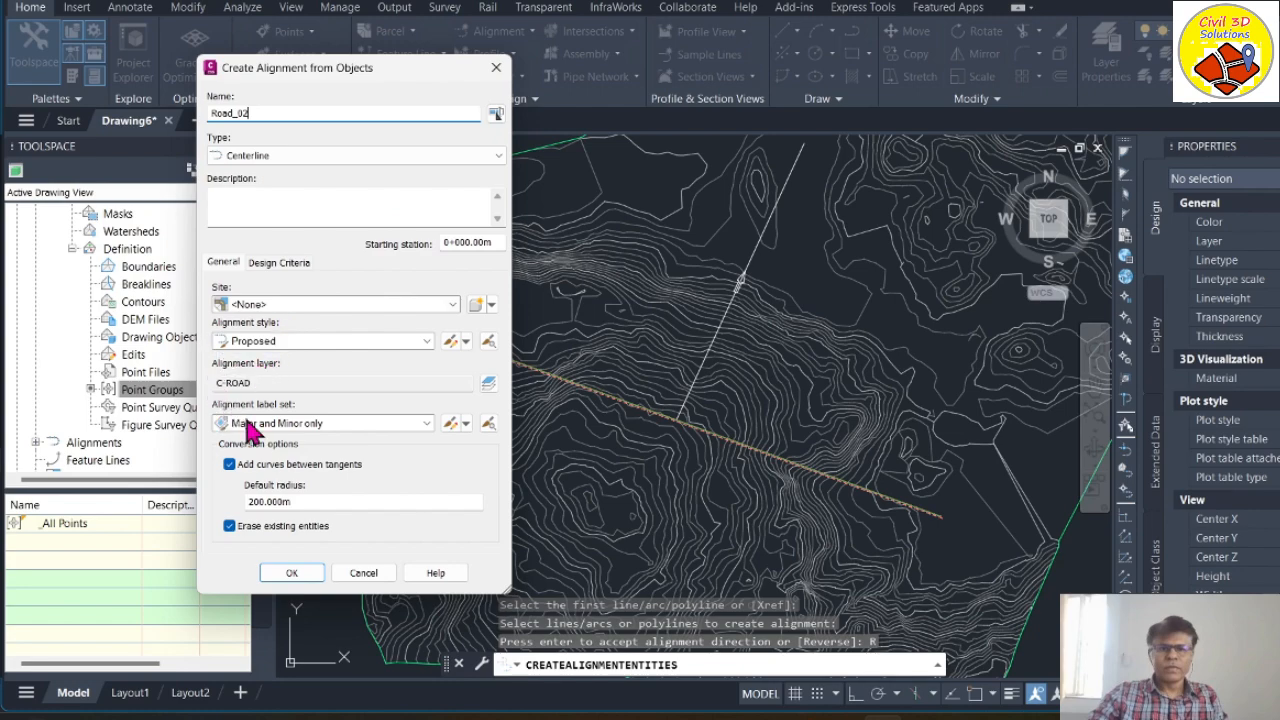
{"action": "left_click", "coordinate": [229, 525]}
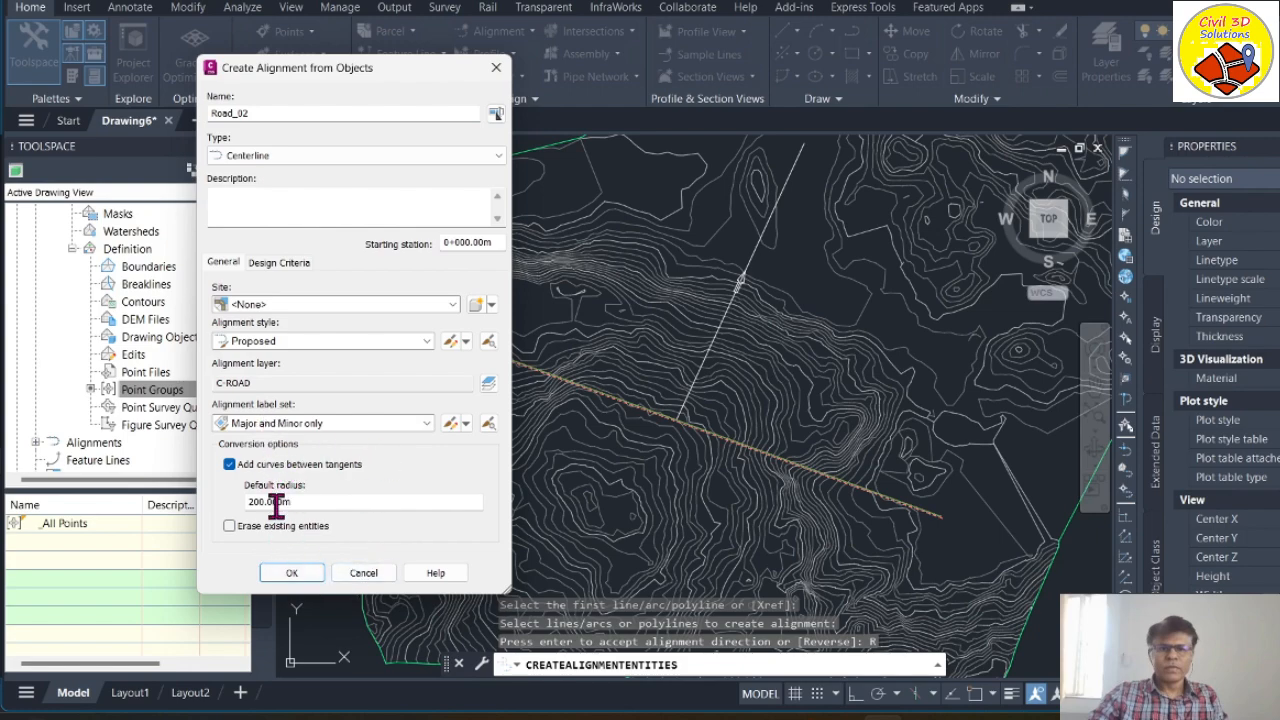
{"action": "left_click", "coordinate": [290, 571]}
Step: Move Road_02's 0+000 station label about 70 m southwest of the junction, clear of the Road_01 labels, and clear the selection
{"action": "scroll", "coordinate": [686, 420], "scroll_direction": "up", "scroll_amount": 10}
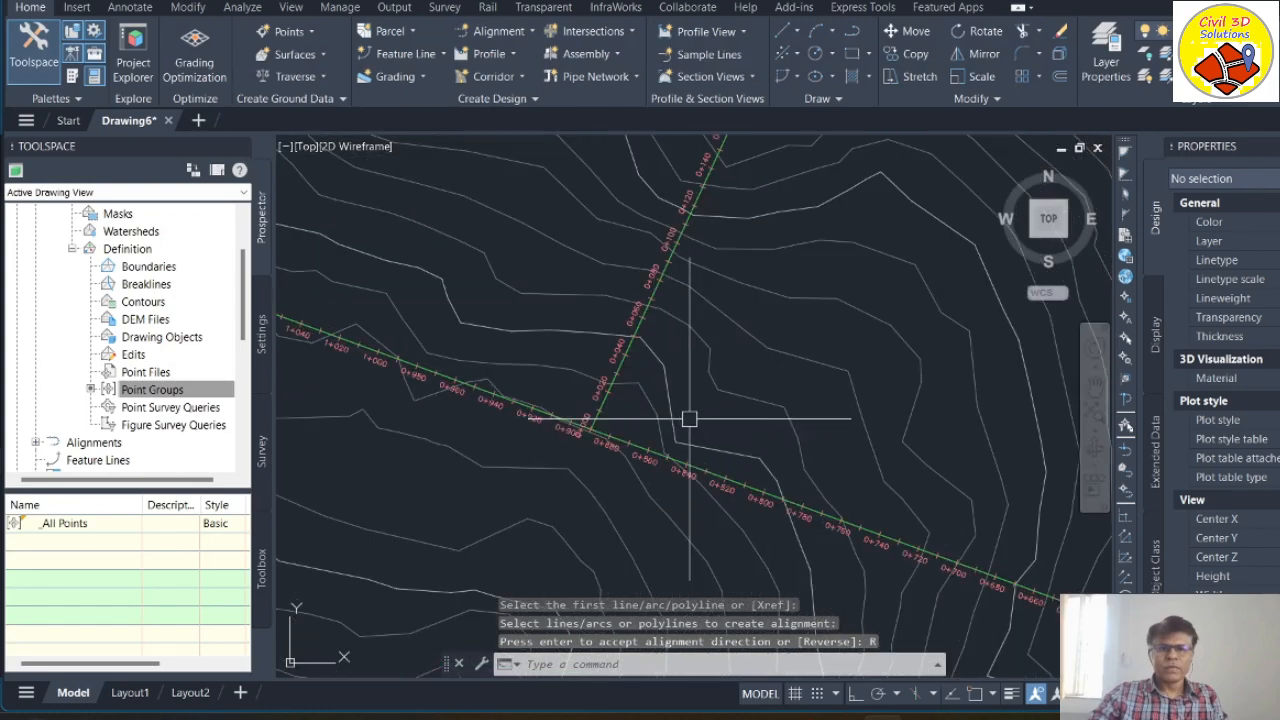
{"action": "left_click", "coordinate": [712, 415]}
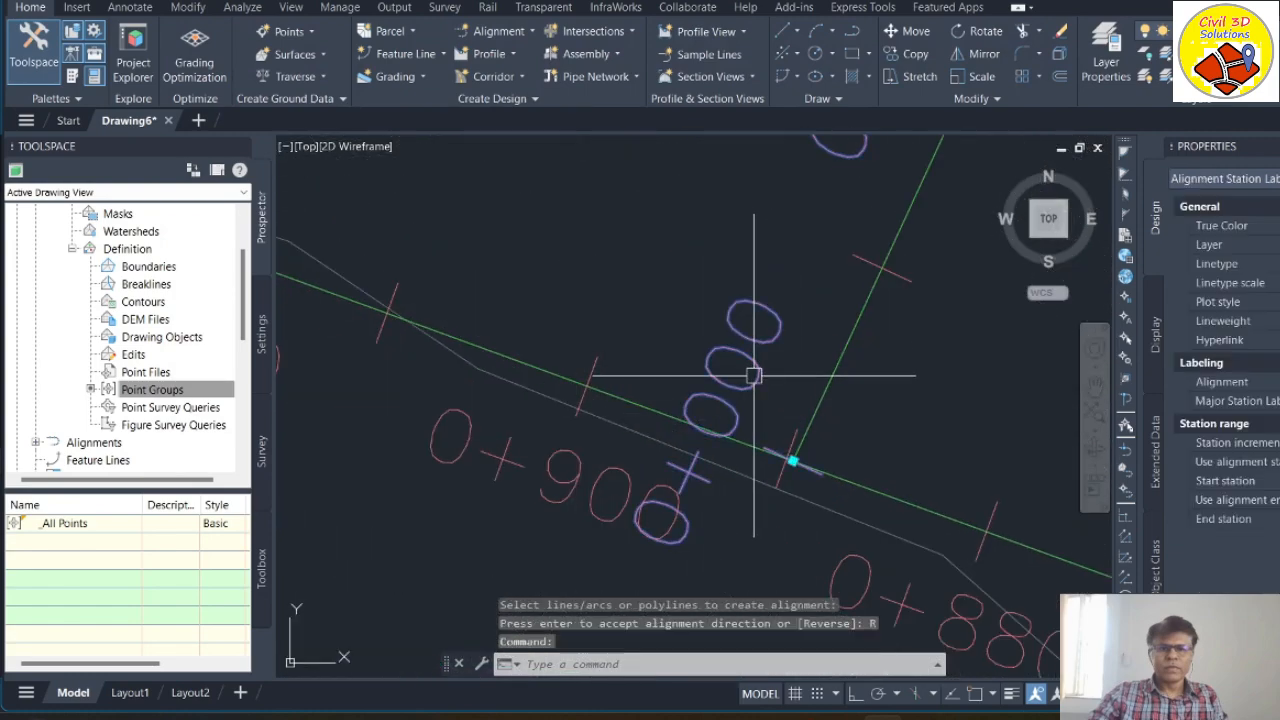
{"action": "scroll", "coordinate": [709, 386], "scroll_direction": "down", "scroll_amount": 2}
{"action": "left_click", "coordinate": [730, 326]}
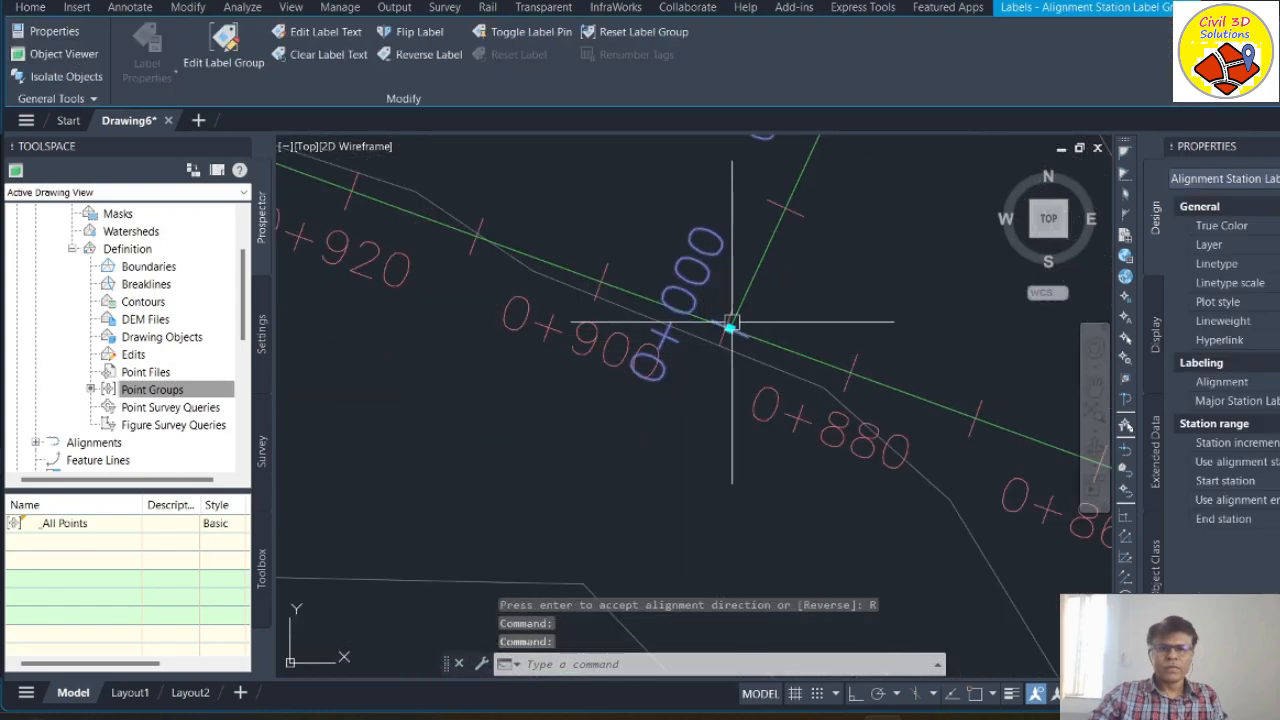
{"action": "scroll", "coordinate": [730, 326], "scroll_direction": "down", "scroll_amount": 6}
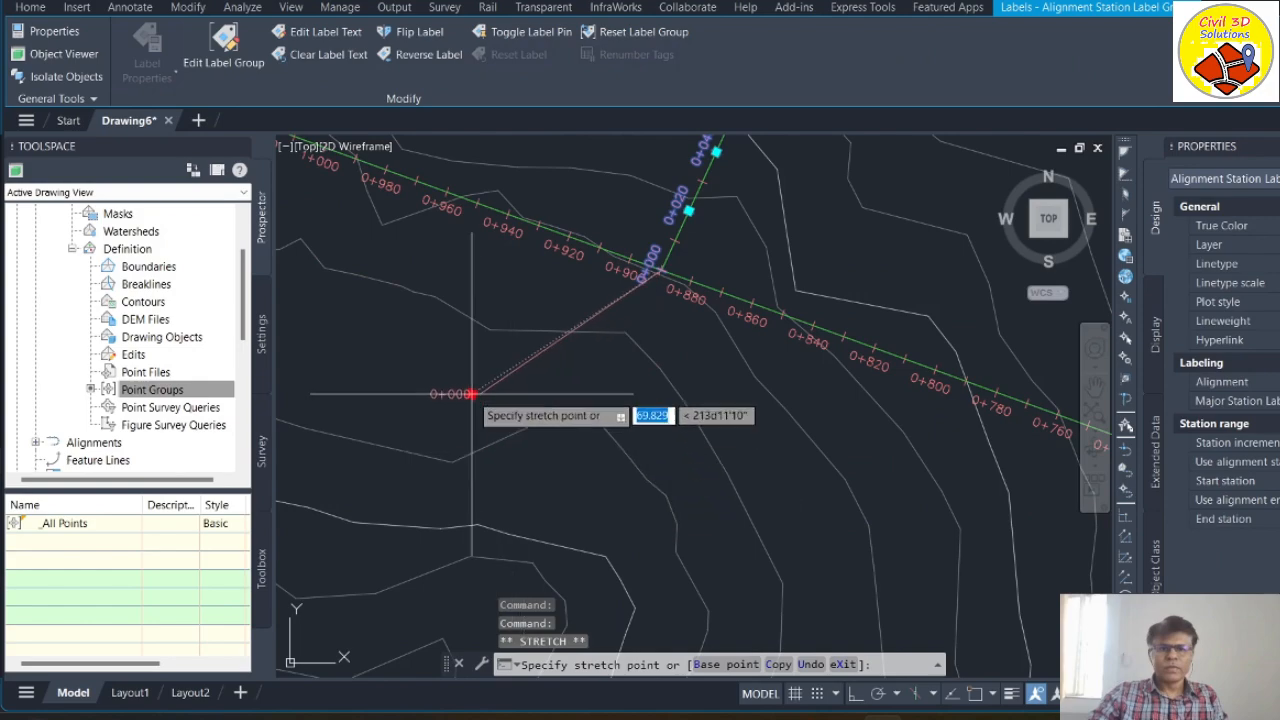
{"action": "scroll", "coordinate": [597, 480], "scroll_direction": "down", "scroll_amount": 3}
{"action": "key", "text": "Escape"}
{"action": "key", "text": "Escape"}
Step: Examine the junction of Road_01 and Road_02, its station labels, and both alignments across the EG surface
{"action": "scroll", "coordinate": [588, 480], "scroll_direction": "down", "scroll_amount": 5}
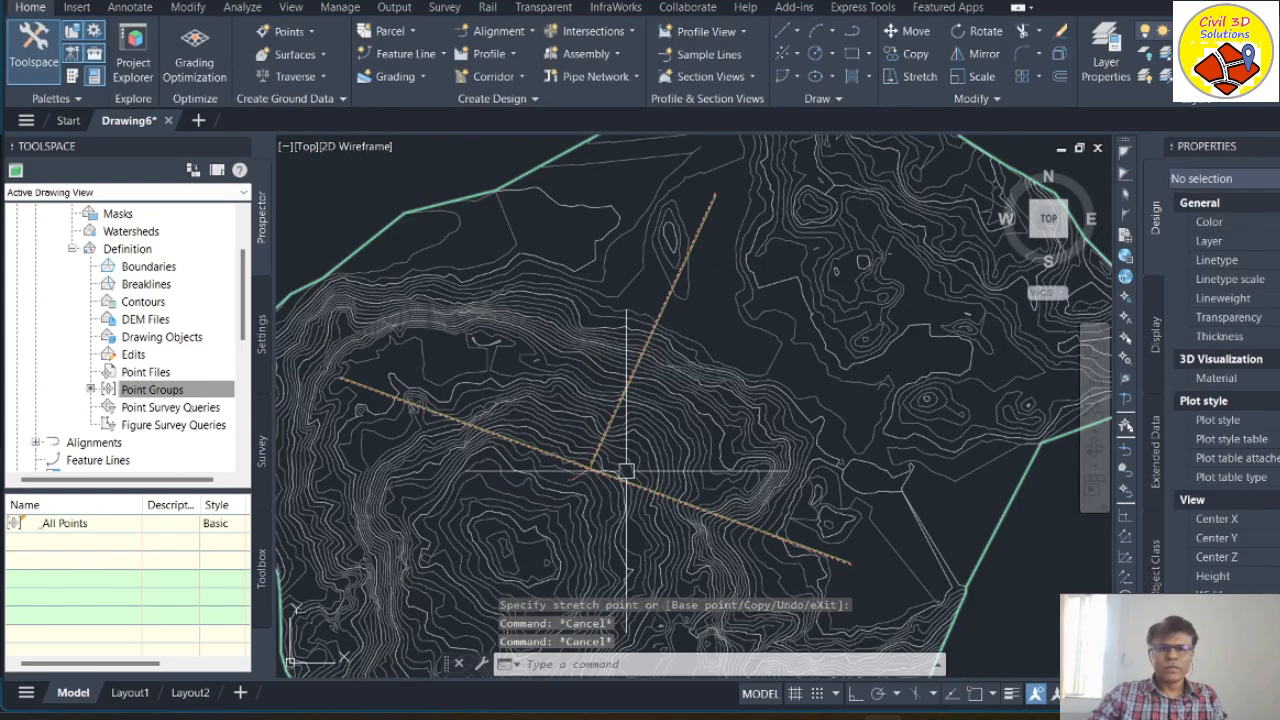
{"action": "scroll", "coordinate": [588, 480], "scroll_direction": "up", "scroll_amount": 3}
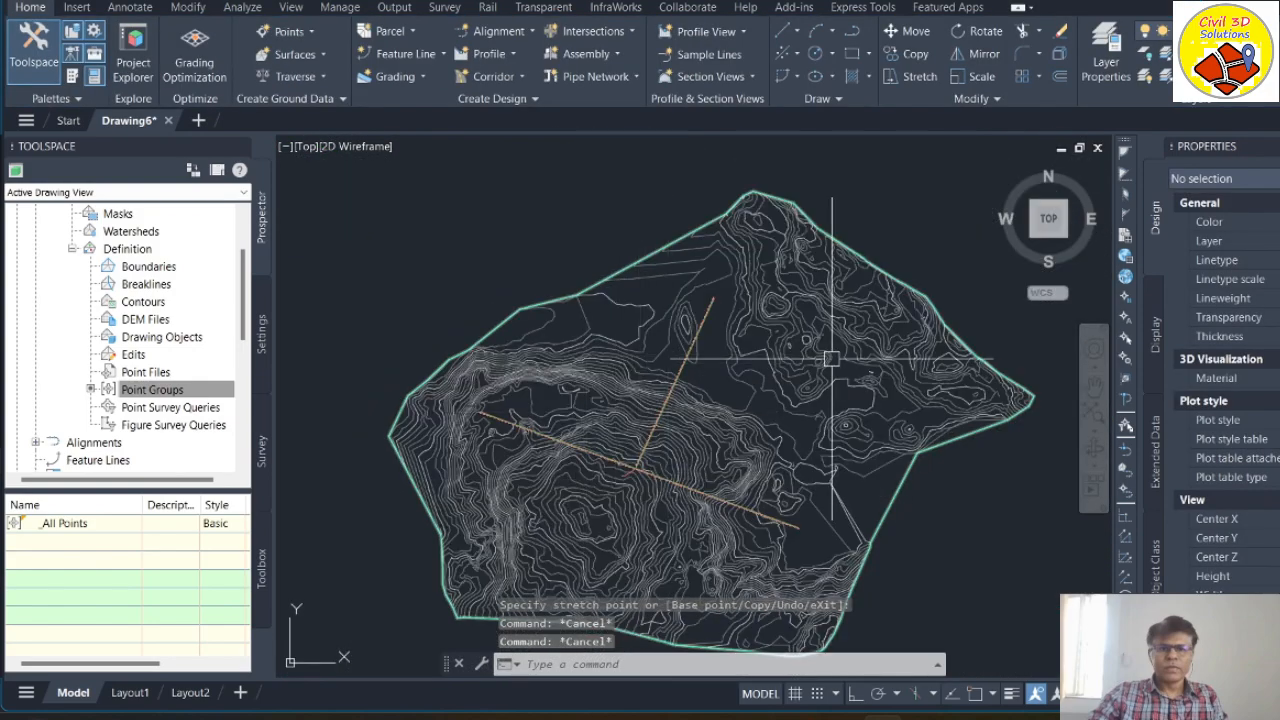
{"action": "scroll", "coordinate": [640, 470], "scroll_direction": "up", "scroll_amount": 8}
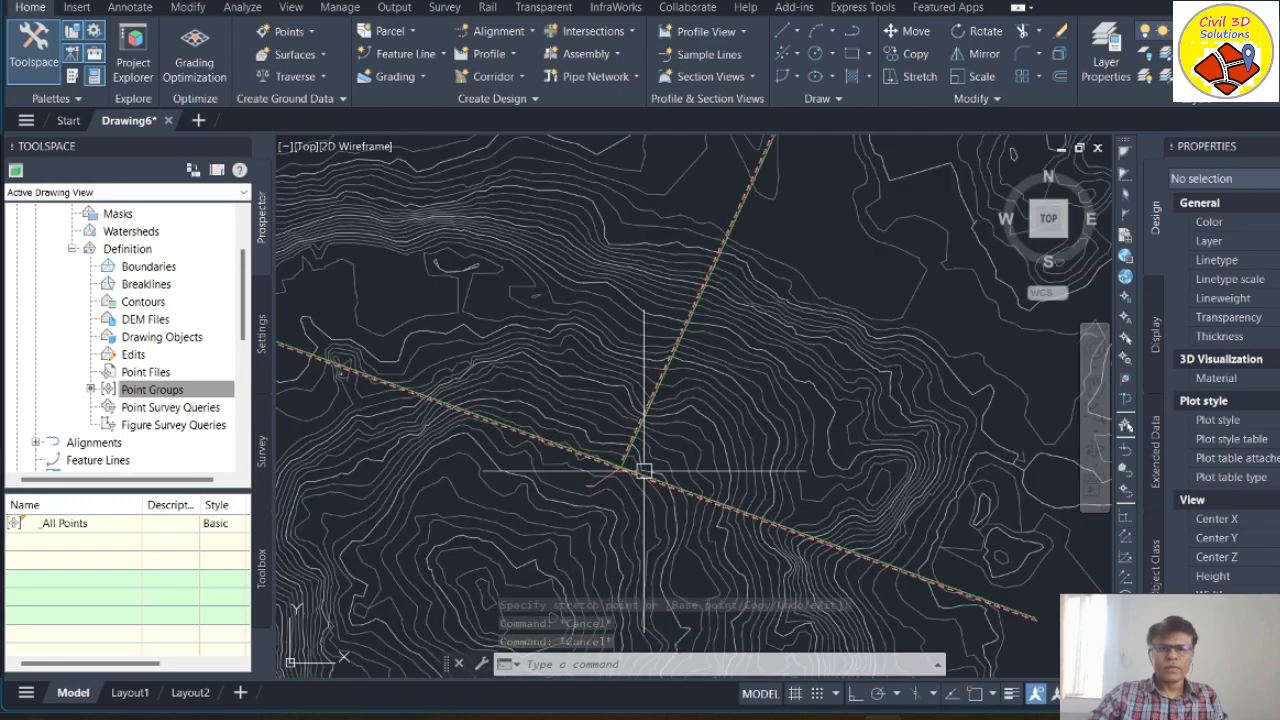
{"action": "scroll", "coordinate": [644, 470], "scroll_direction": "up", "scroll_amount": 8}
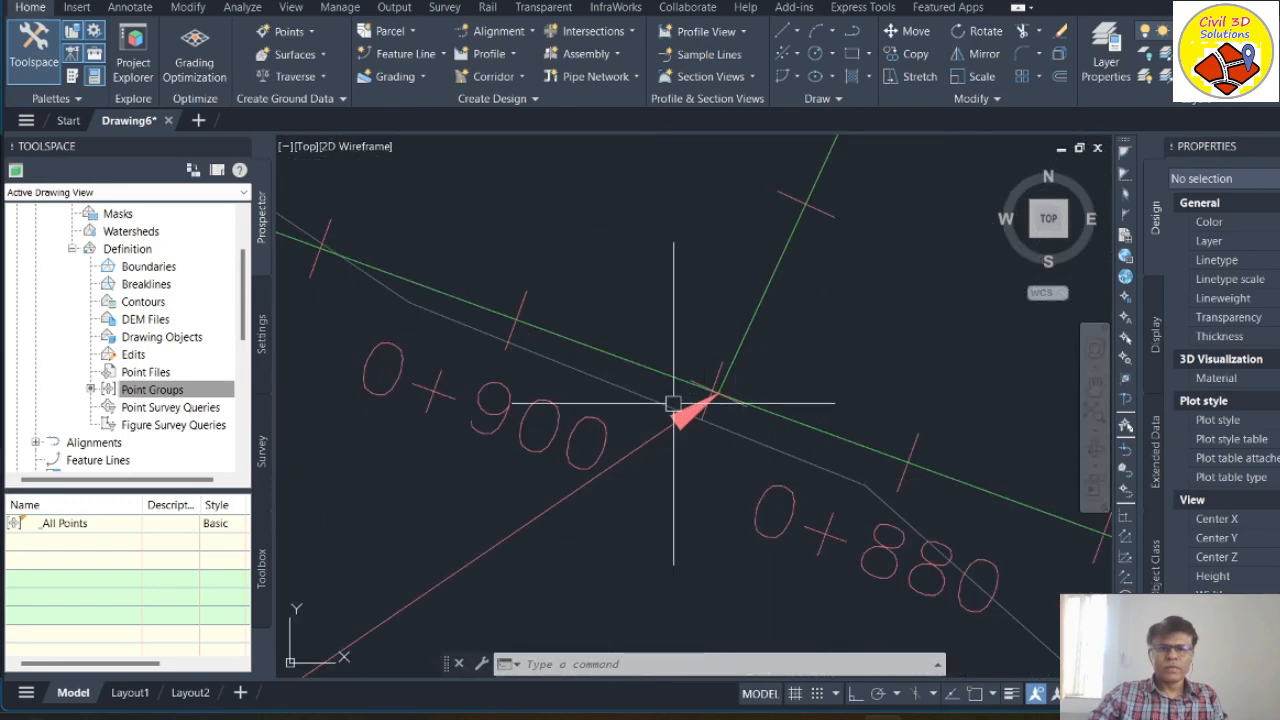
{"action": "scroll", "coordinate": [683, 416], "scroll_direction": "down", "scroll_amount": 5}
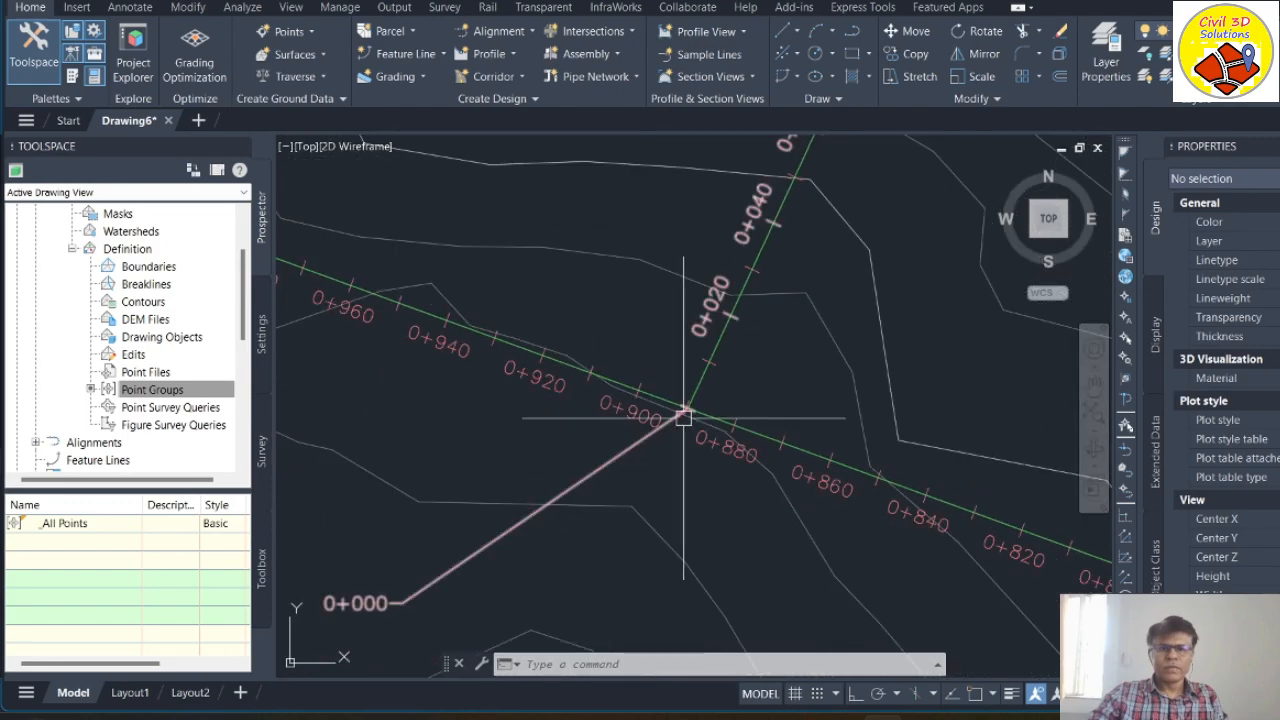
{"action": "scroll", "coordinate": [683, 416], "scroll_direction": "down", "scroll_amount": 5}
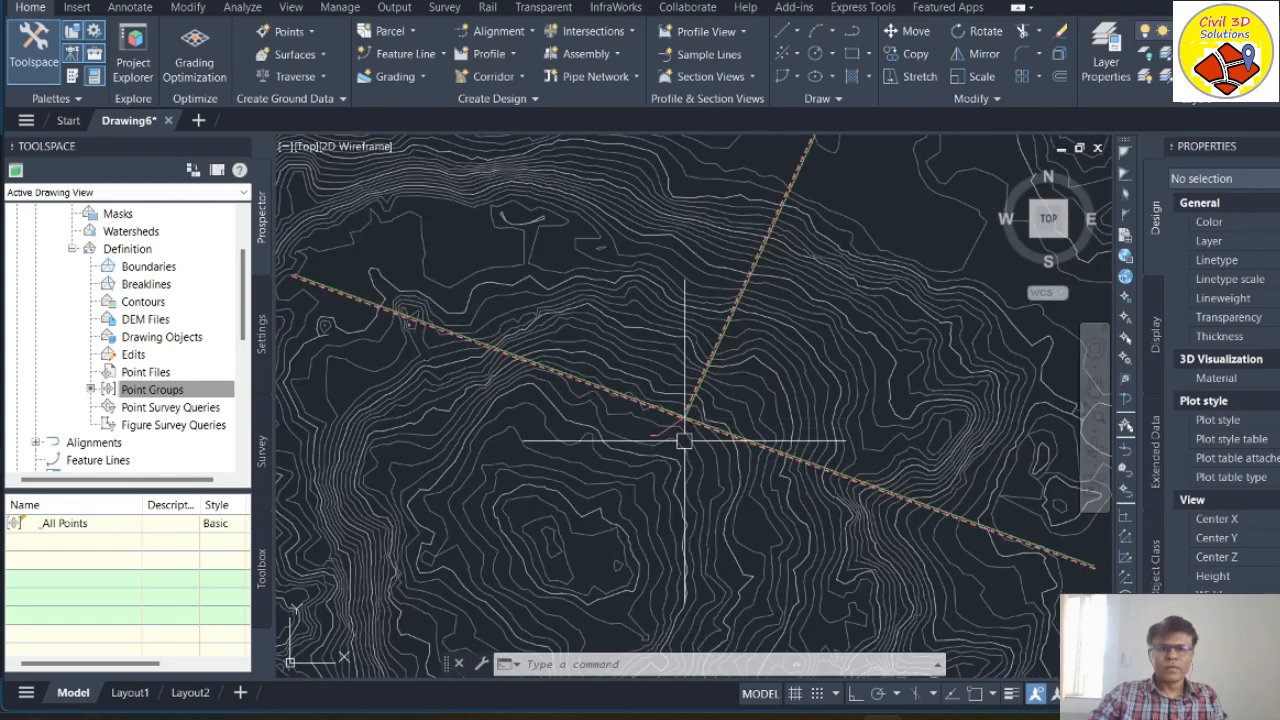
{"action": "scroll", "coordinate": [700, 415], "scroll_direction": "up", "scroll_amount": 3}
{"action": "scroll", "coordinate": [707, 409], "scroll_direction": "up", "scroll_amount": 2}
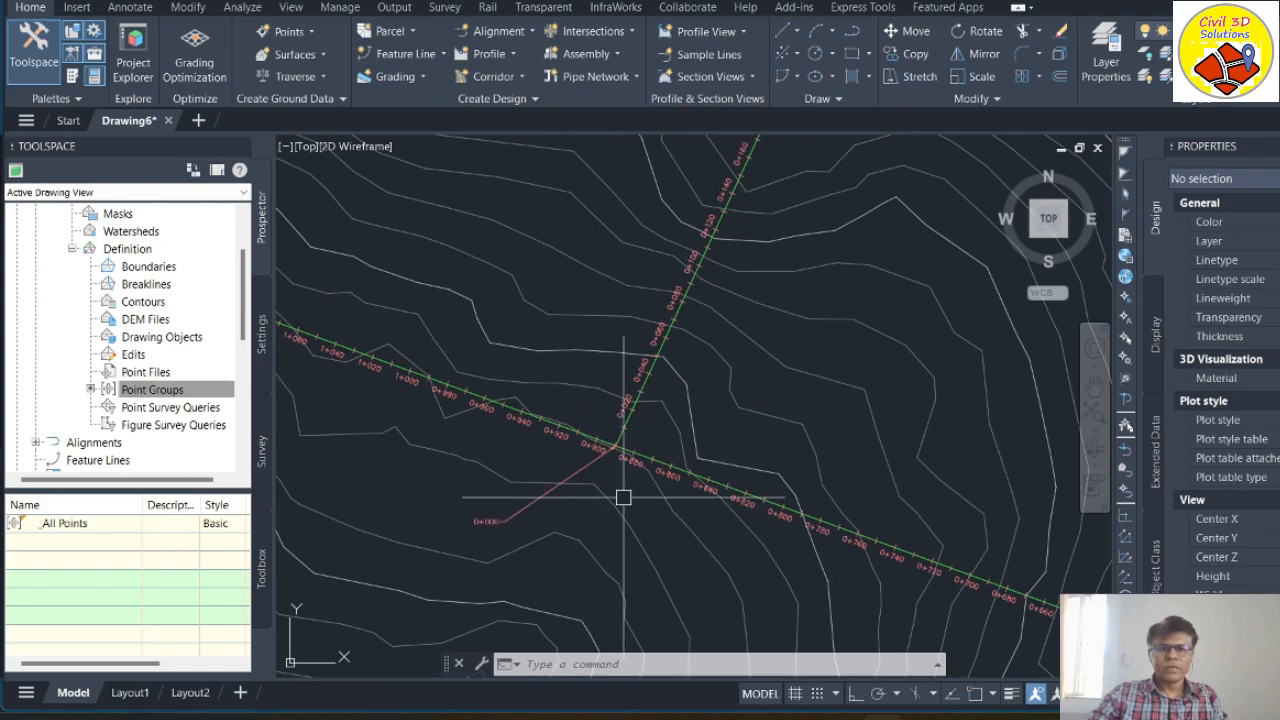
{"action": "scroll", "coordinate": [727, 415], "scroll_direction": "down", "scroll_amount": 2}
{"action": "scroll", "coordinate": [729, 425], "scroll_direction": "down", "scroll_amount": 3}
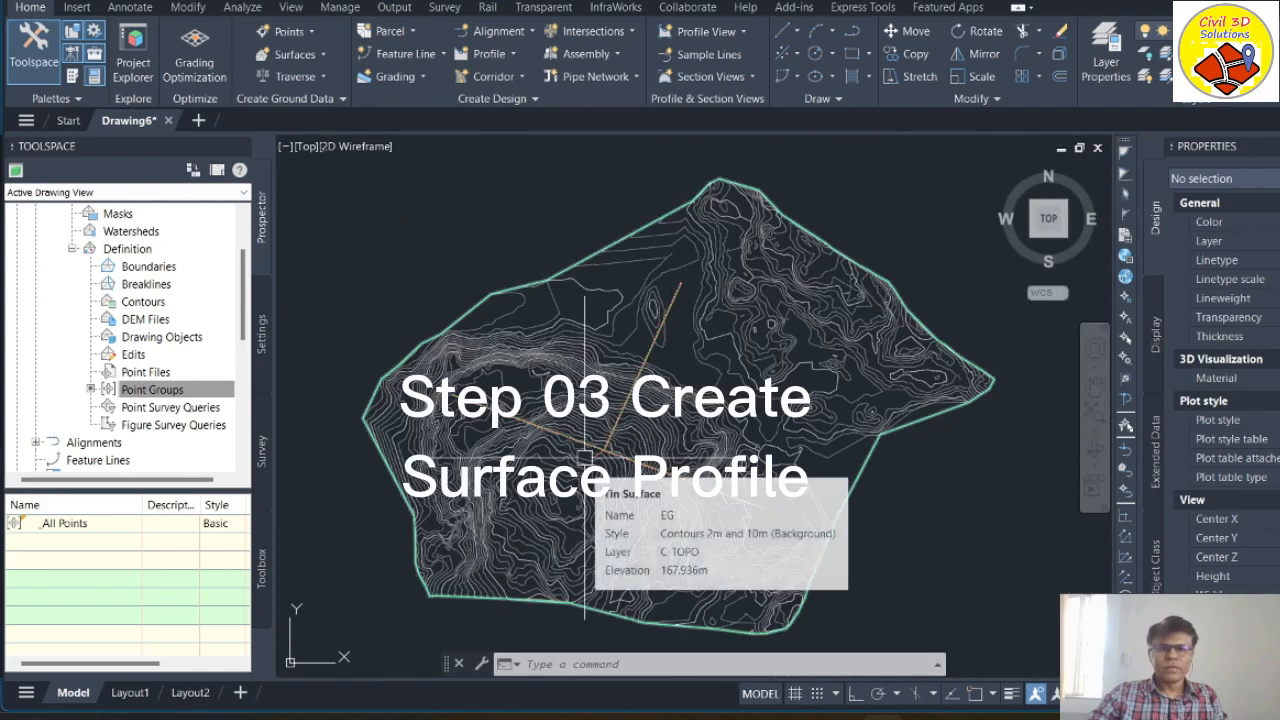
{"action": "scroll", "coordinate": [580, 450], "scroll_direction": "up", "scroll_amount": 5}
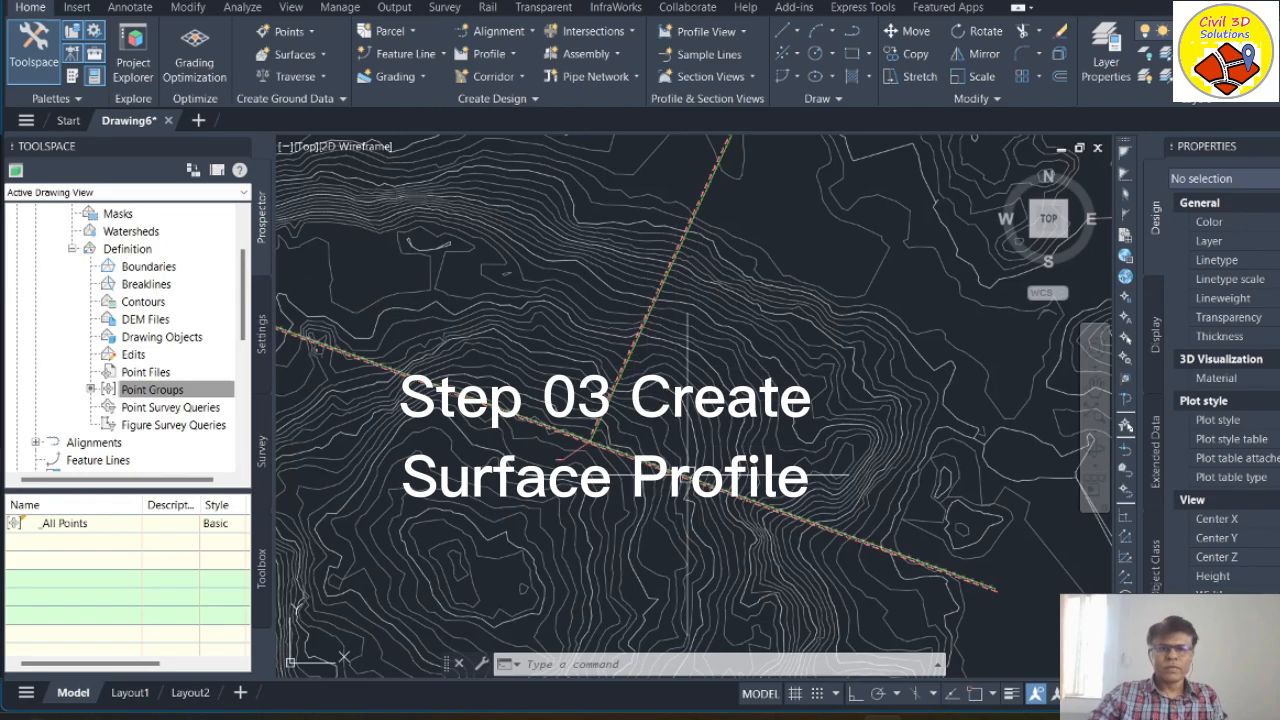
{"action": "scroll", "coordinate": [687, 475], "scroll_direction": "down", "scroll_amount": 5}
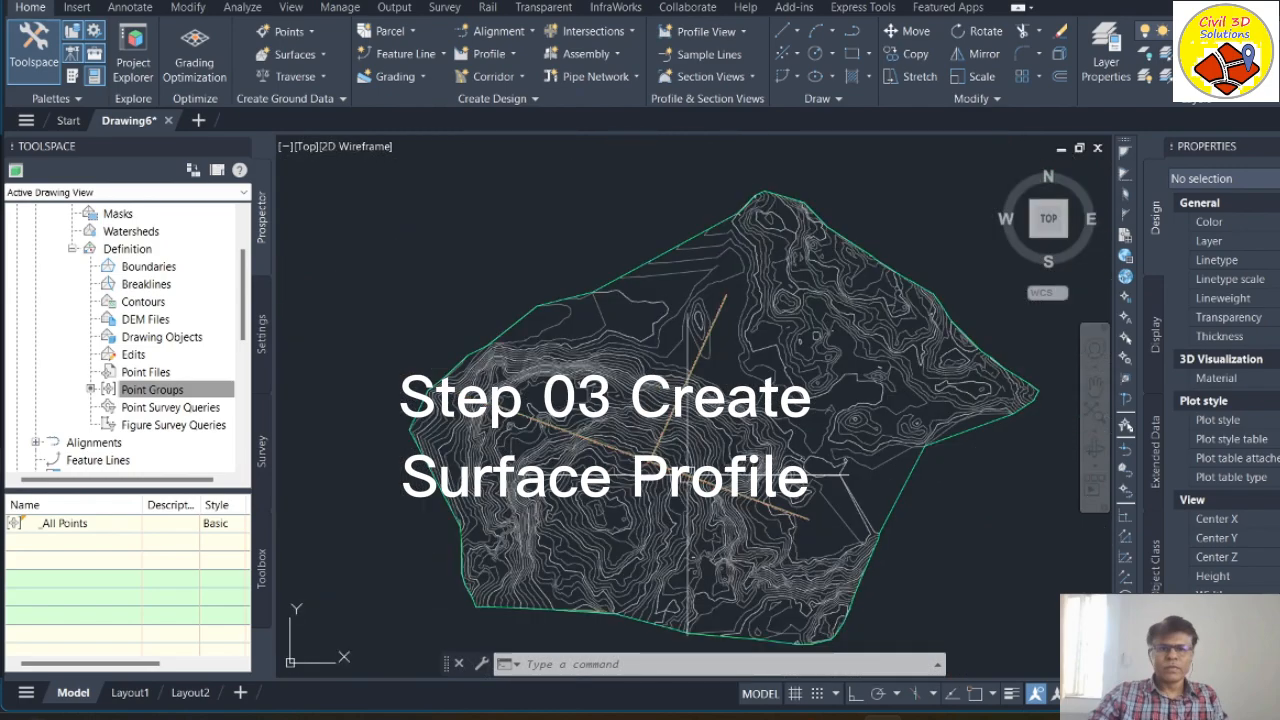
{"action": "scroll", "coordinate": [685, 470], "scroll_direction": "up", "scroll_amount": 5}
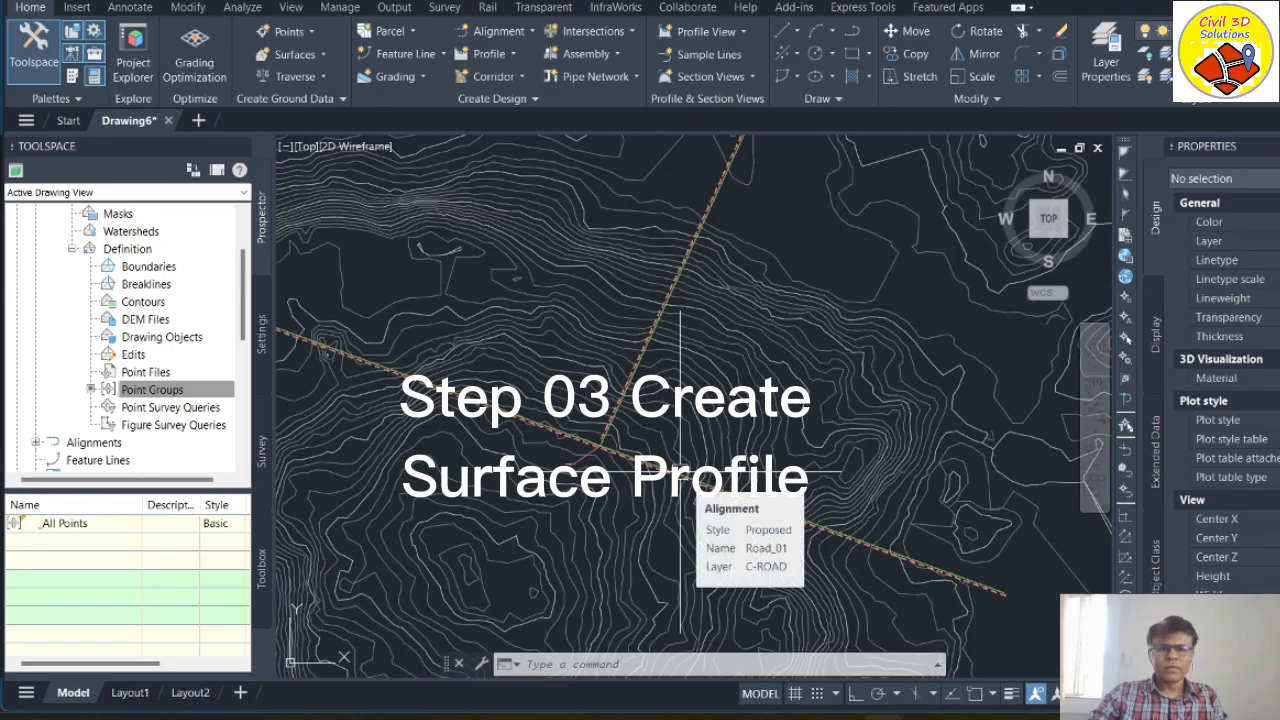
{"action": "scroll", "coordinate": [518, 397], "scroll_direction": "down", "scroll_amount": 5}
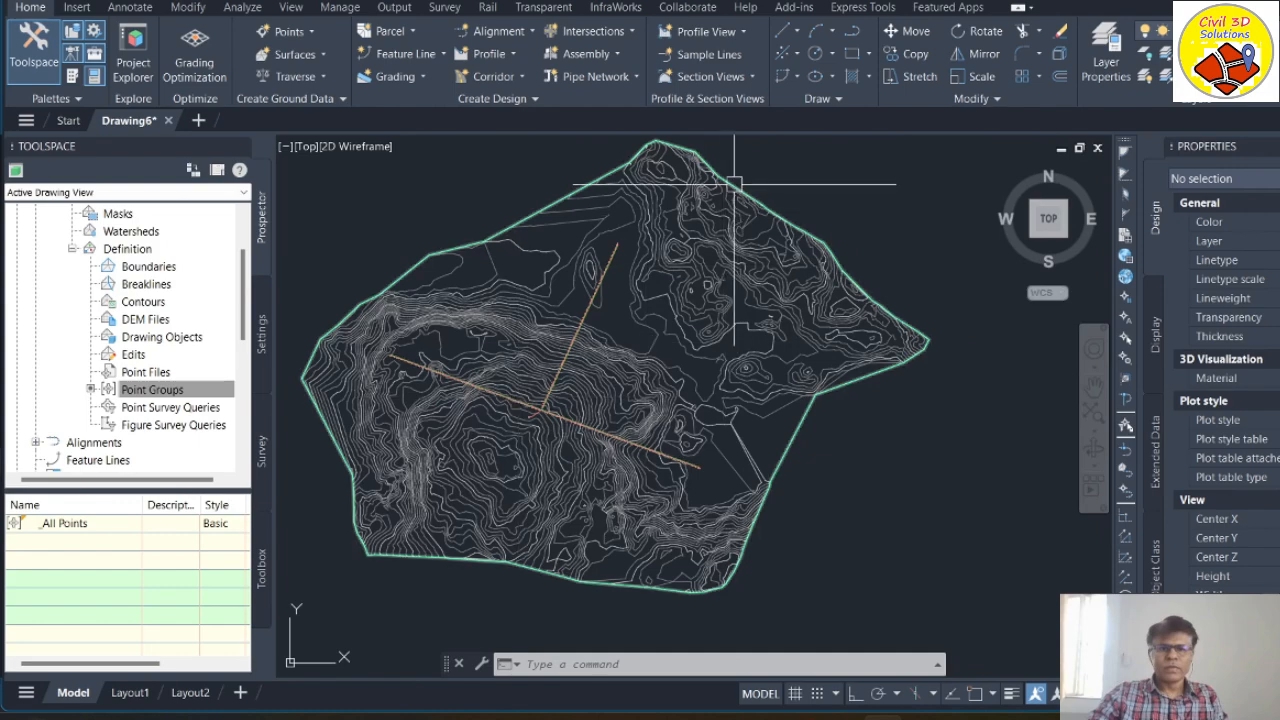
Step: Create a surface profile of EG along Road_01 for stations 0+000.00m to 1+739.56m and open the profile view setup for it
{"action": "left_click", "coordinate": [508, 56]}
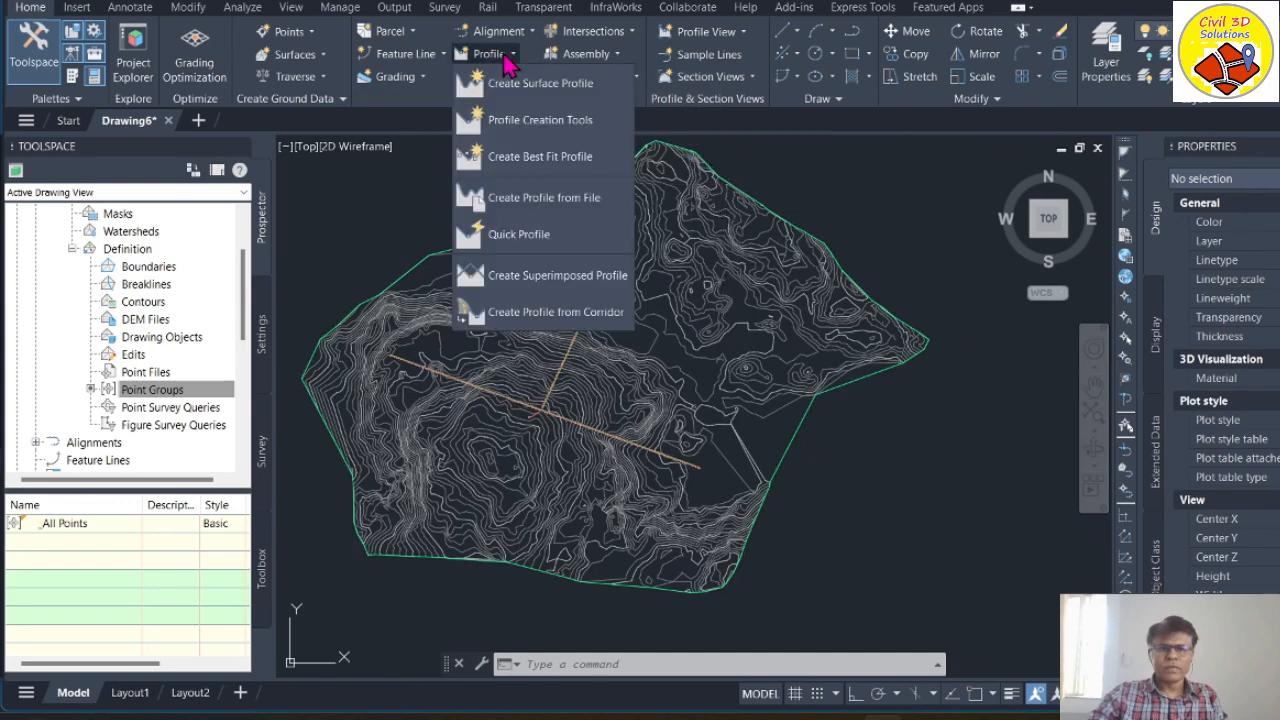
{"action": "left_click", "coordinate": [555, 86]}
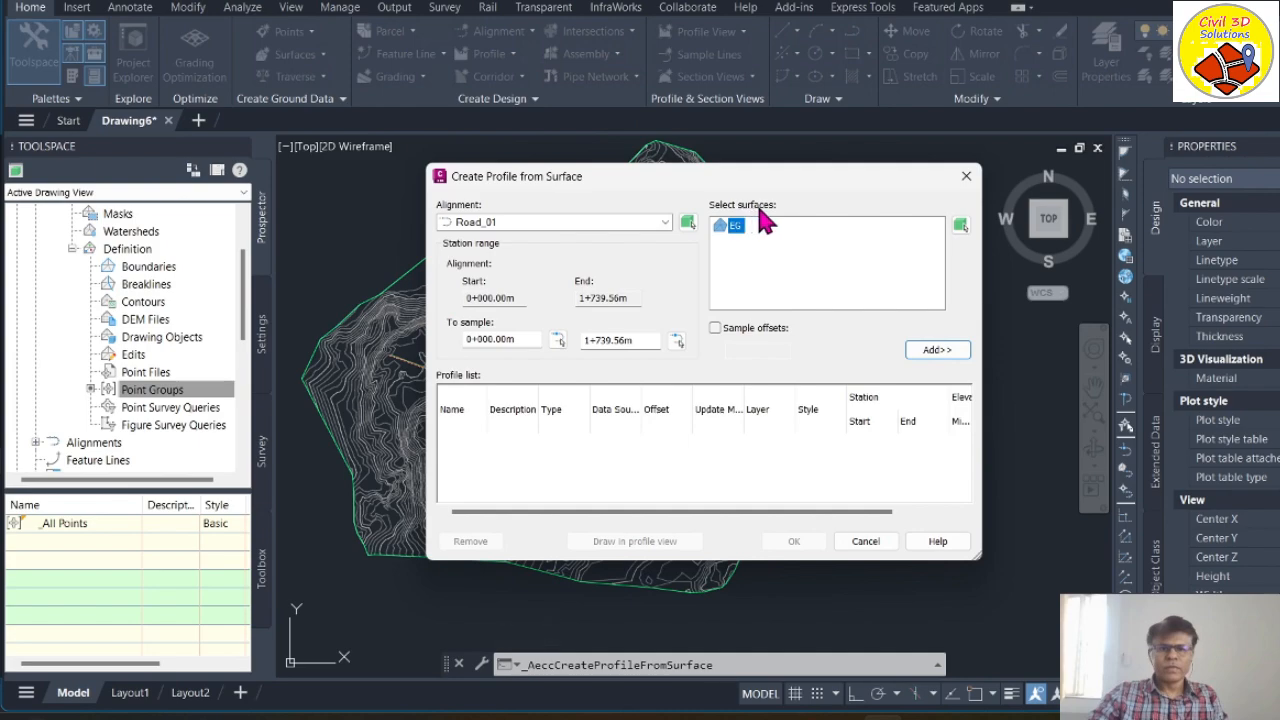
{"action": "left_click", "coordinate": [938, 352]}
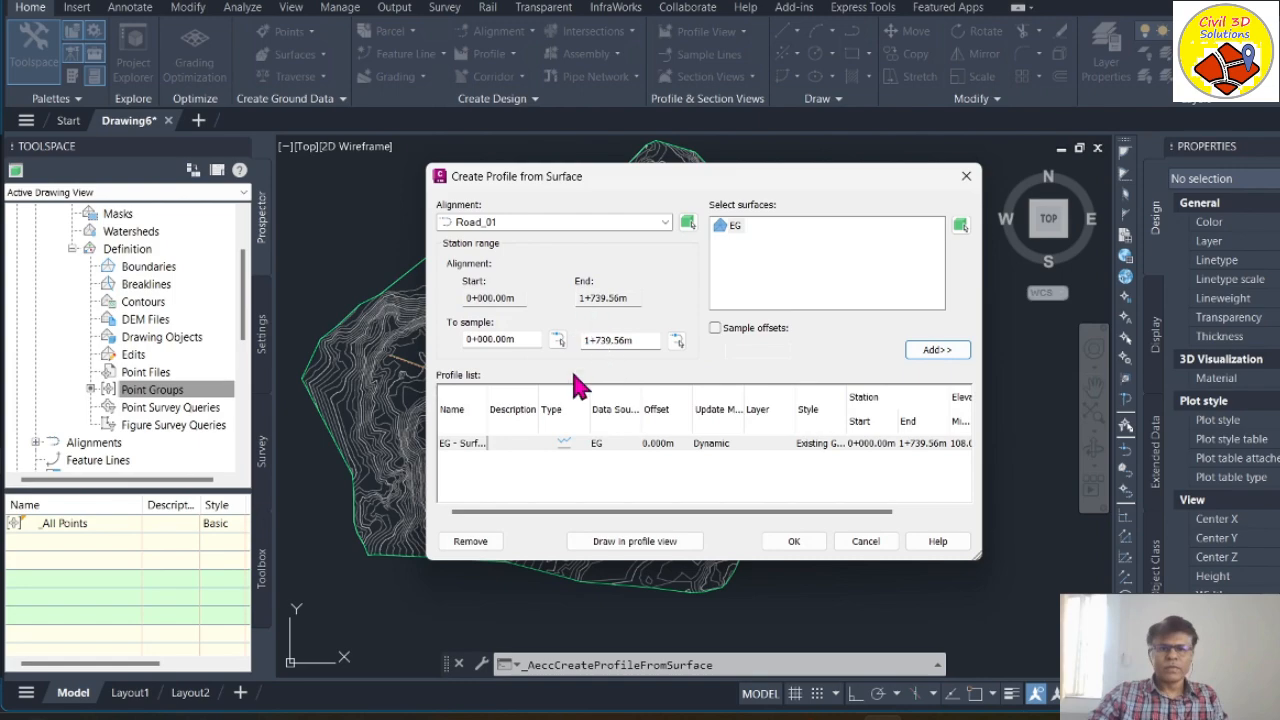
{"action": "left_click", "coordinate": [623, 552]}
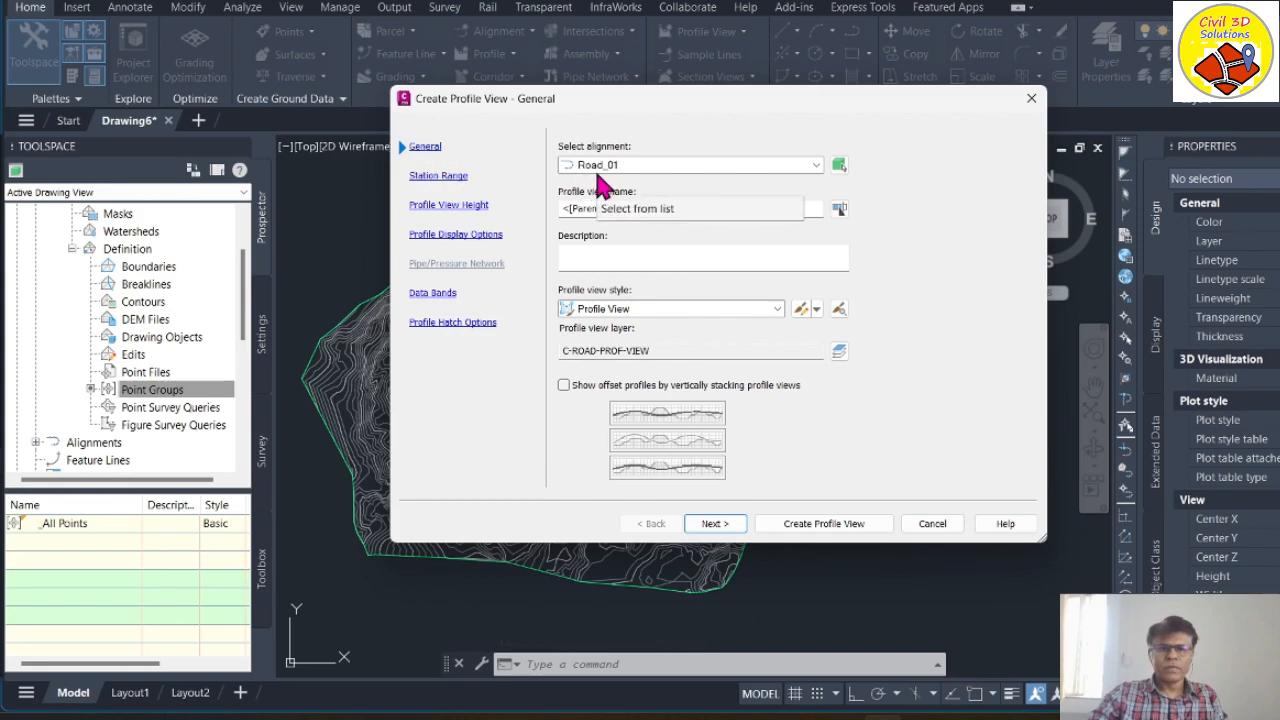
Step: Name the Road_01 profile view ROAD 01 and enter the description Prop rd 01
{"action": "left_click", "coordinate": [593, 209]}
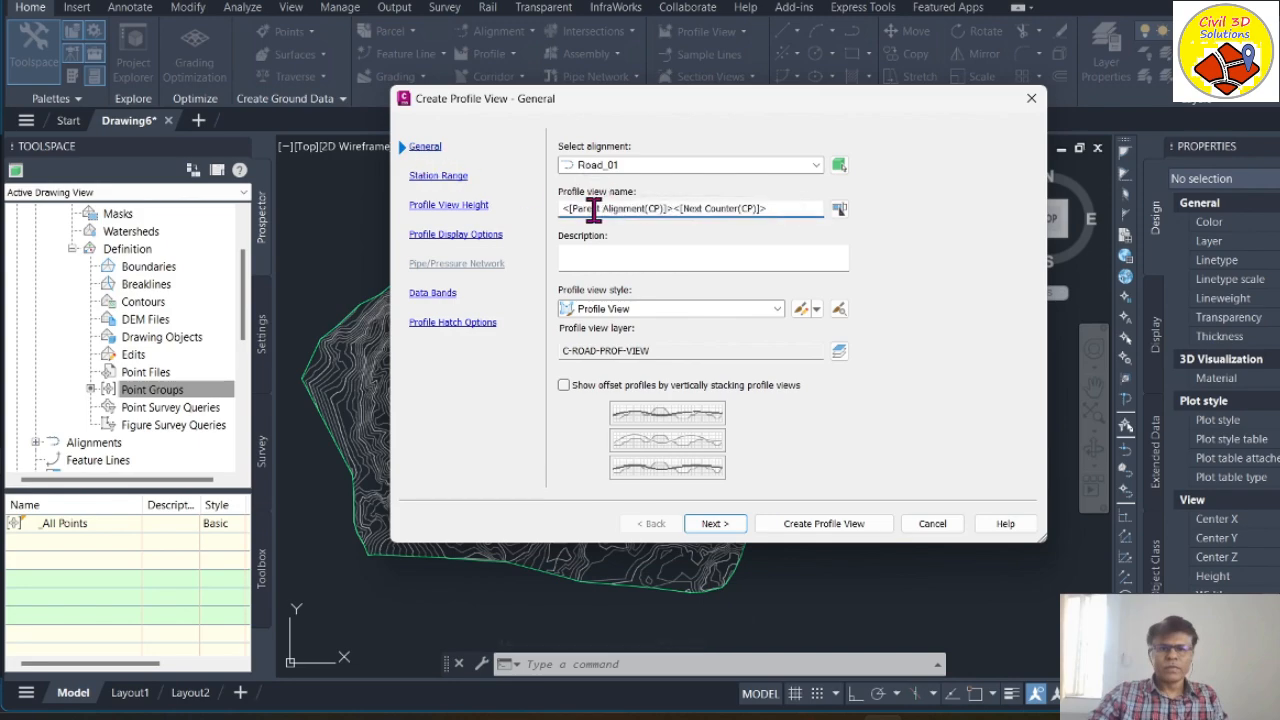
{"action": "left_click_drag", "start_coordinate": [809, 213], "coordinate": [500, 225]}
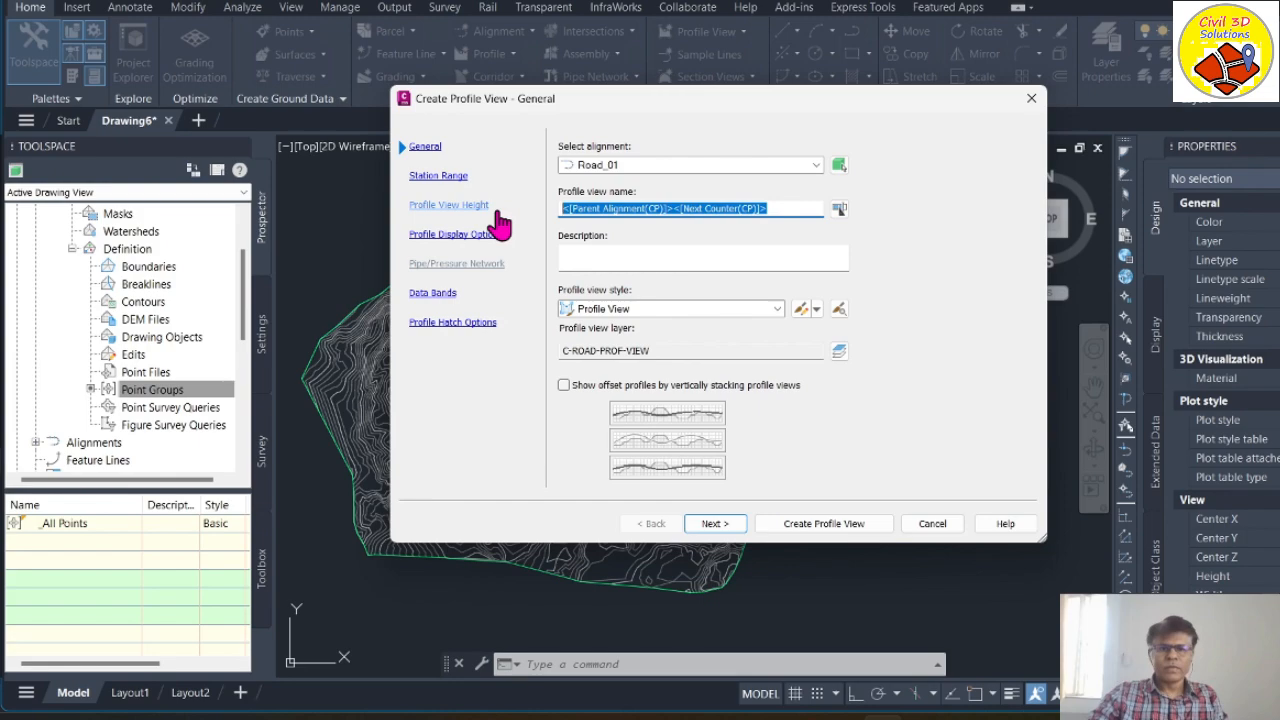
{"action": "type", "text": "ROAD 01"}
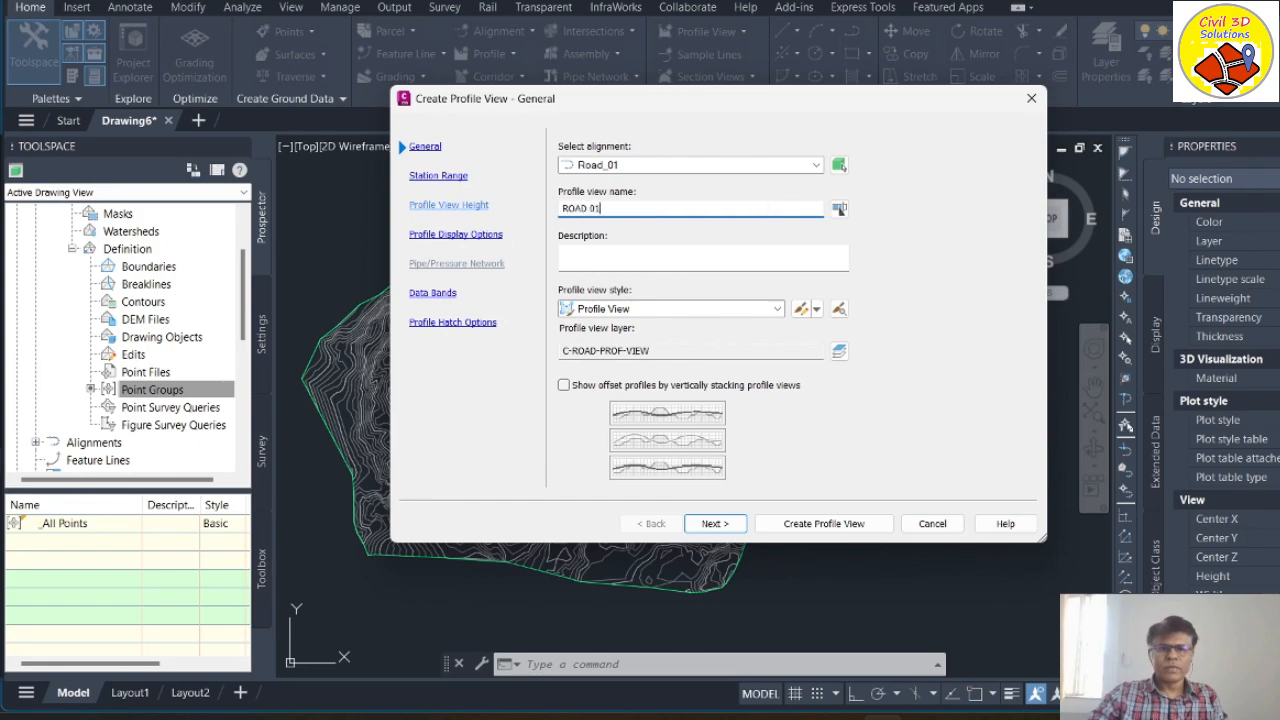
{"action": "left_click", "coordinate": [670, 260]}
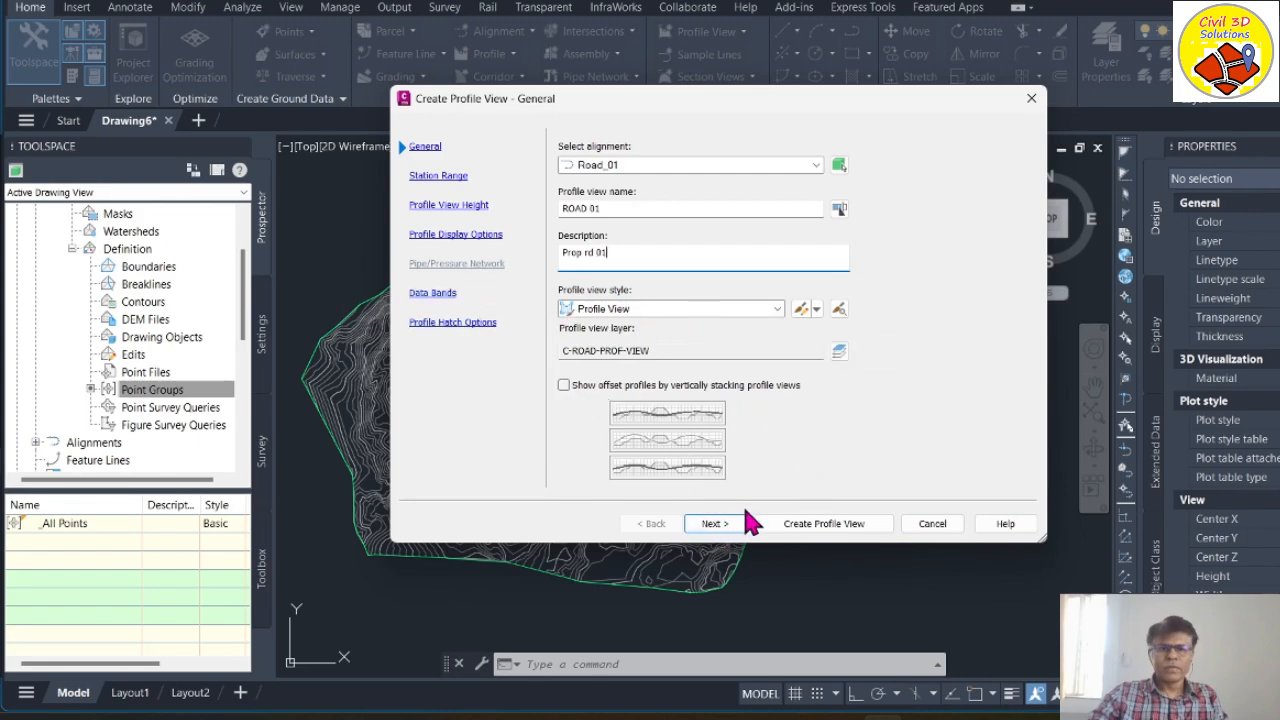
{"action": "left_click", "coordinate": [718, 523]}
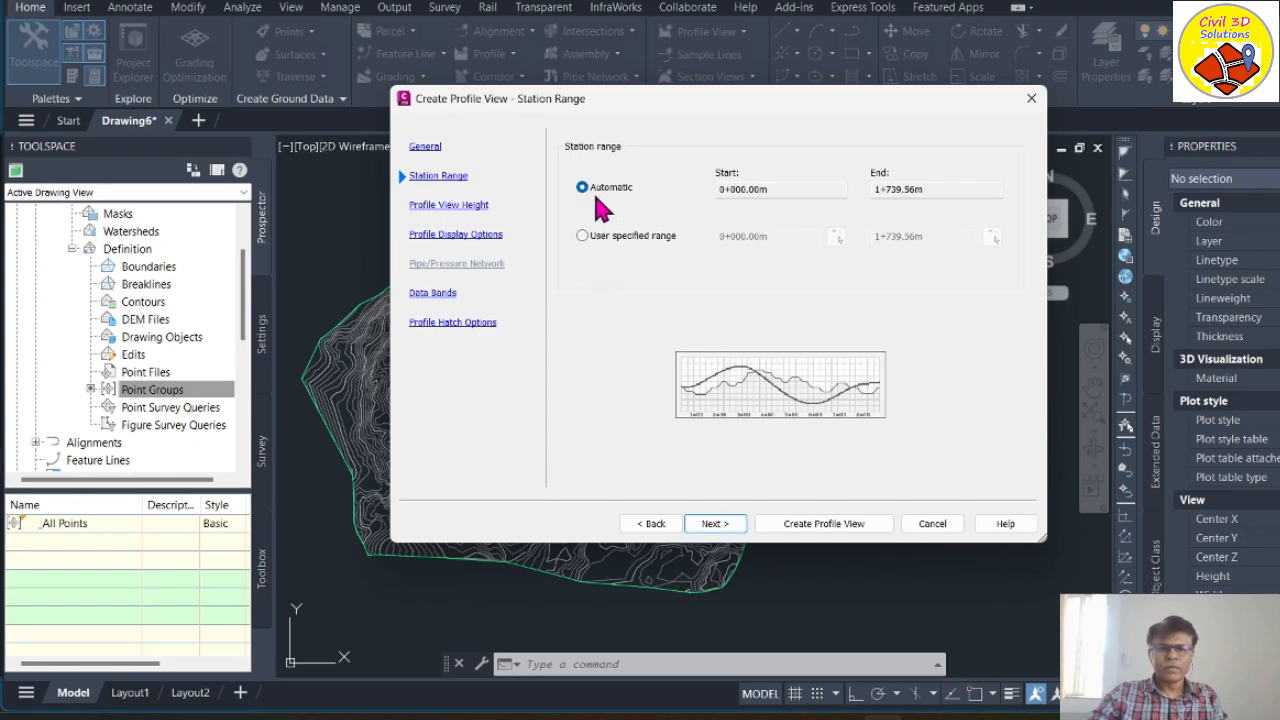
Step: Create the Road_01 profile view with automatic station range and height and the EG-FG Elevations and Stations band set, placing it east of the surface
{"action": "left_click", "coordinate": [724, 523]}
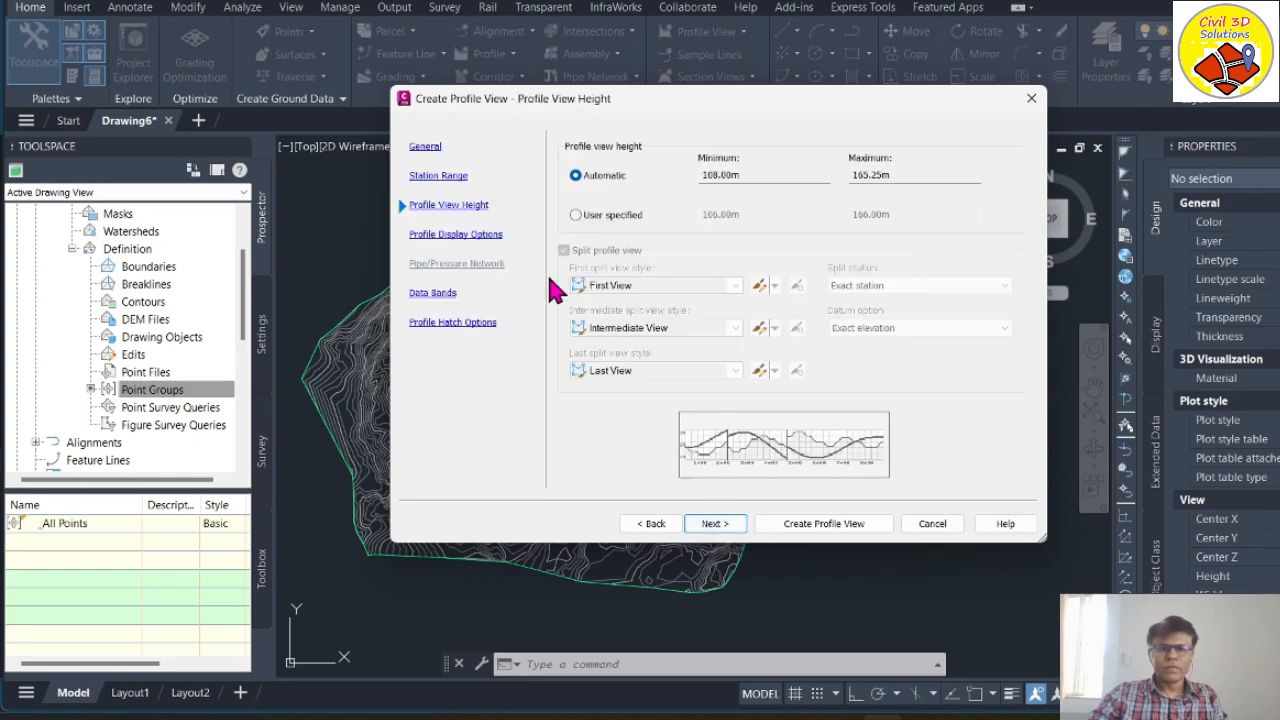
{"action": "left_click", "coordinate": [722, 523]}
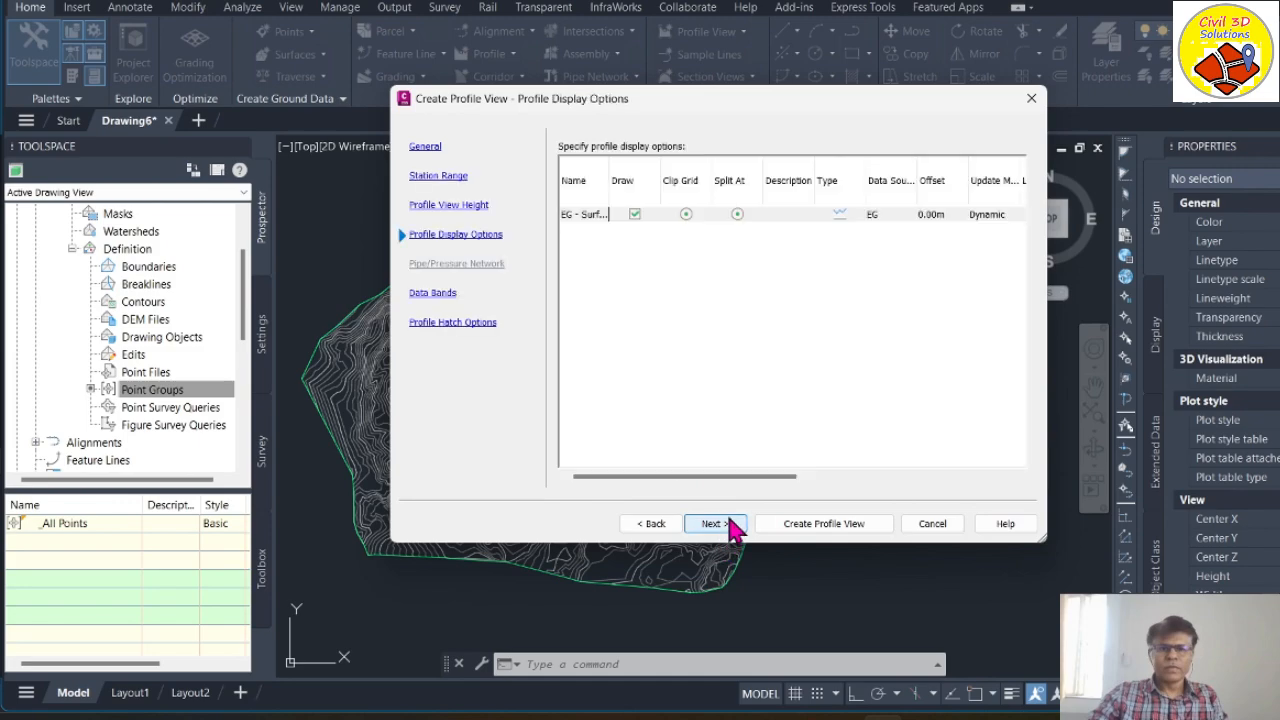
{"action": "left_click", "coordinate": [733, 528]}
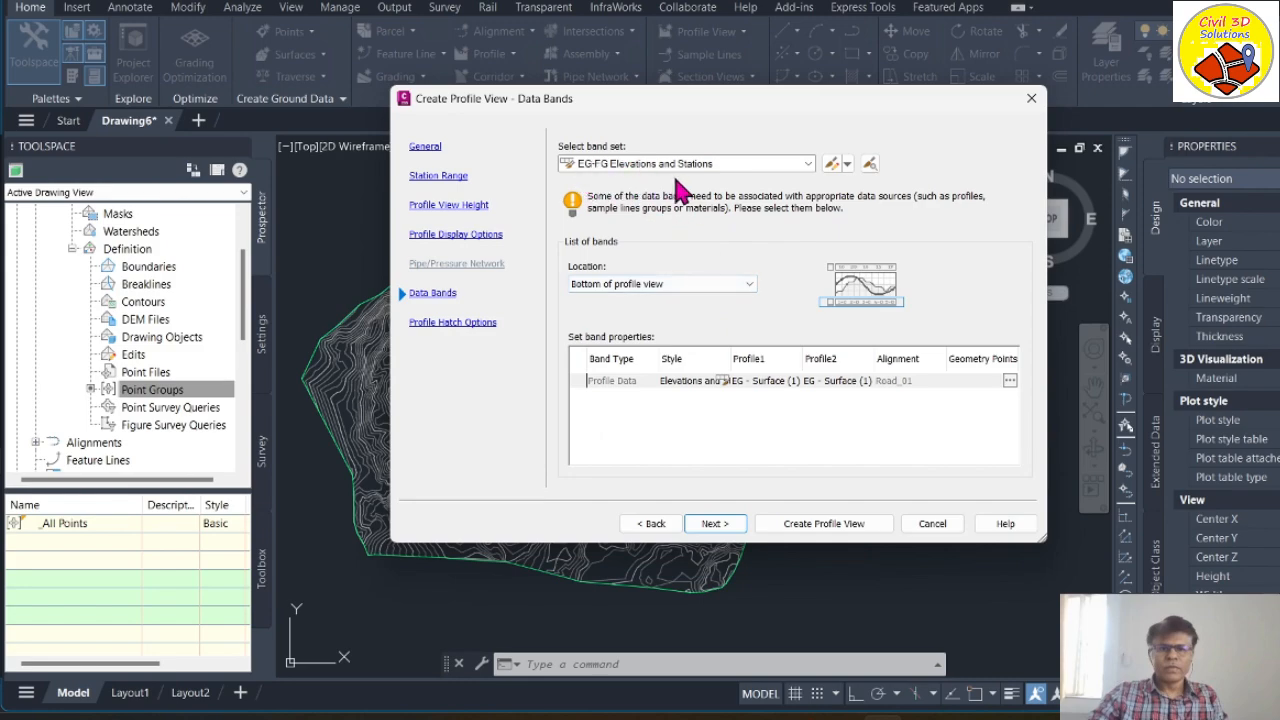
{"action": "left_click", "coordinate": [714, 524]}
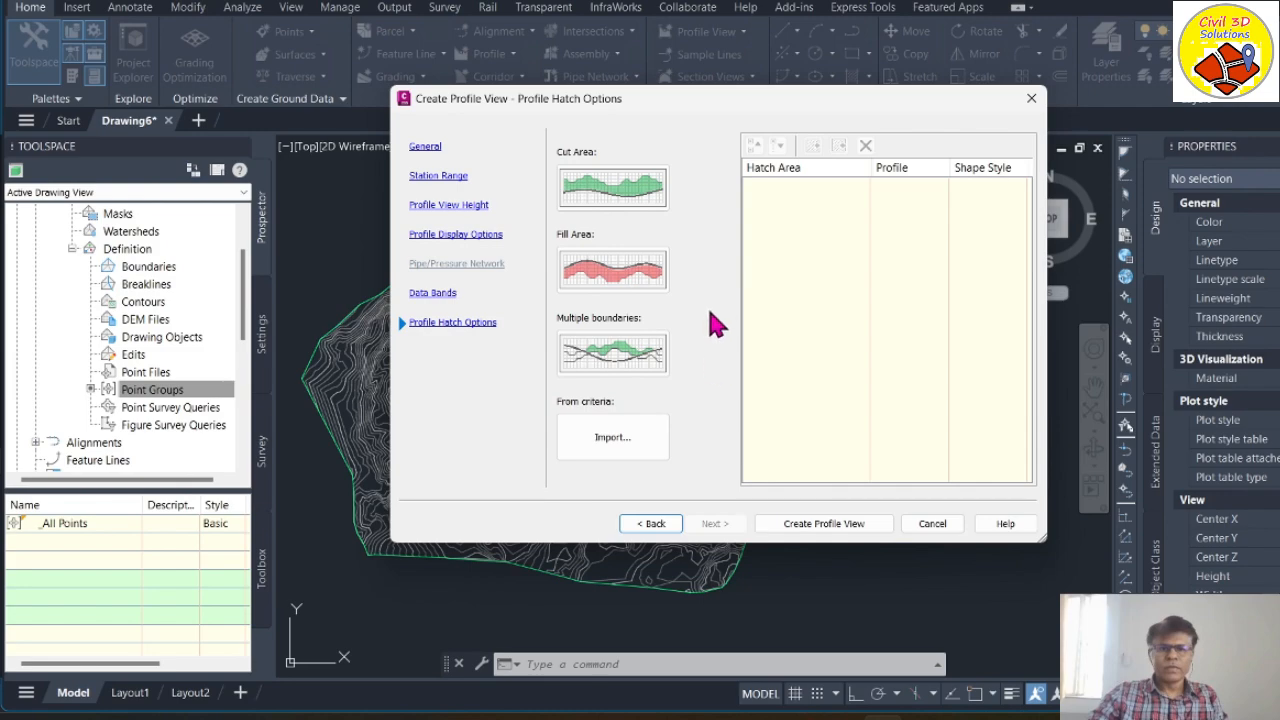
{"action": "left_click", "coordinate": [838, 526]}
{"action": "scroll", "coordinate": [461, 349], "scroll_direction": "down", "scroll_amount": 5}
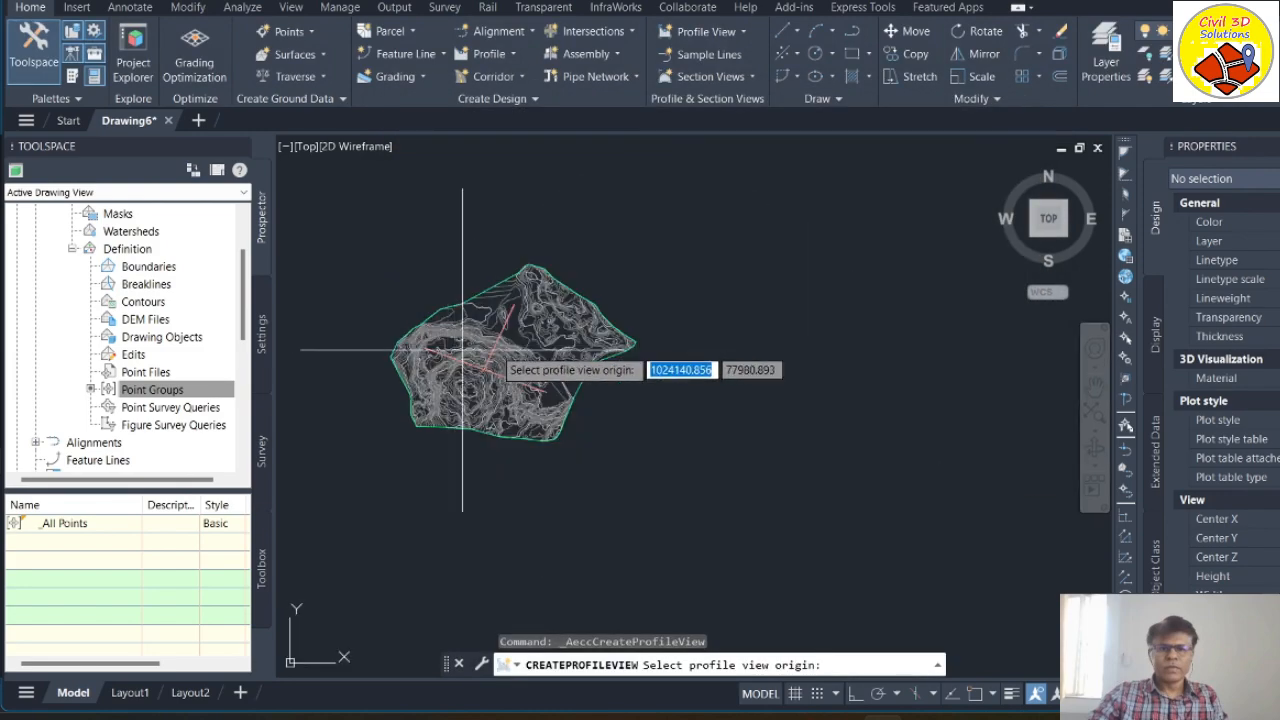
{"action": "scroll", "coordinate": [765, 360], "scroll_direction": "up", "scroll_amount": 3}
{"action": "left_click", "coordinate": [642, 287]}
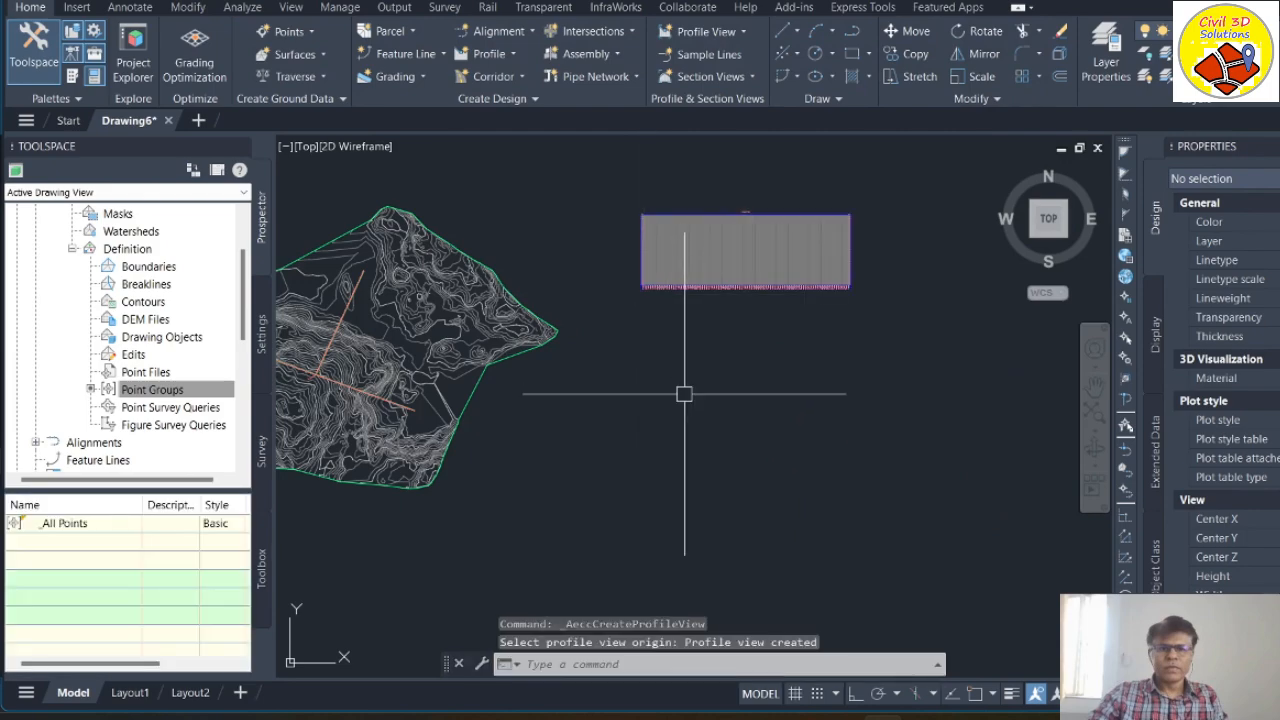
Step: Create a surface profile of EG along Road_02 for stations 0+000.00m to 0+964.96m and open the profile view setup for it
{"action": "scroll", "coordinate": [709, 227], "scroll_direction": "up", "scroll_amount": 5}
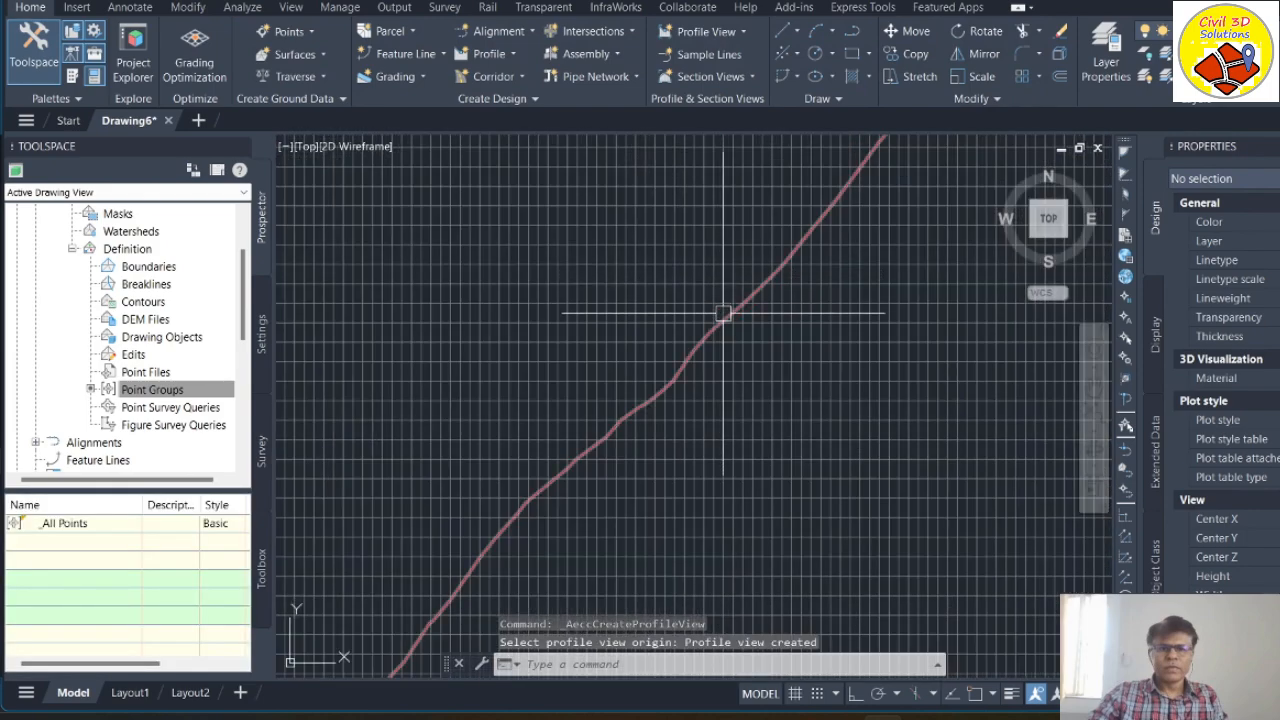
{"action": "scroll", "coordinate": [723, 313], "scroll_direction": "down", "scroll_amount": 4}
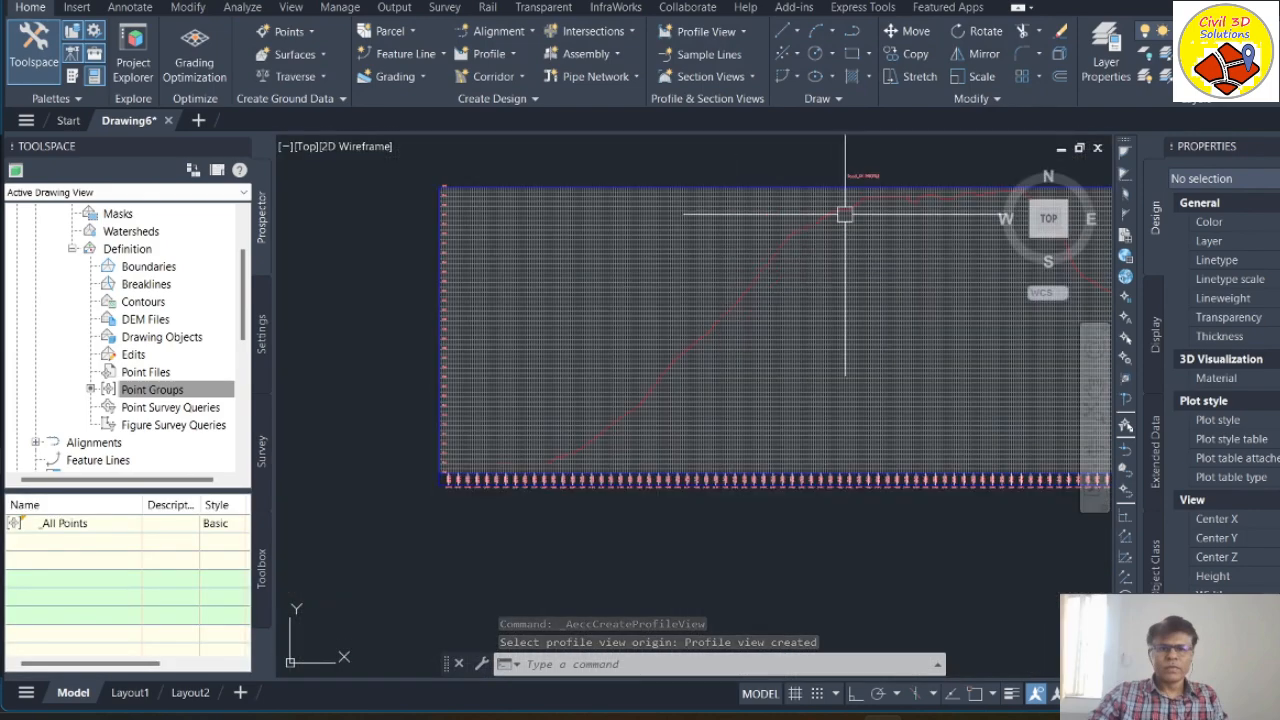
{"action": "scroll", "coordinate": [860, 195], "scroll_direction": "up", "scroll_amount": 3}
{"action": "scroll", "coordinate": [865, 188], "scroll_direction": "down", "scroll_amount": 10}
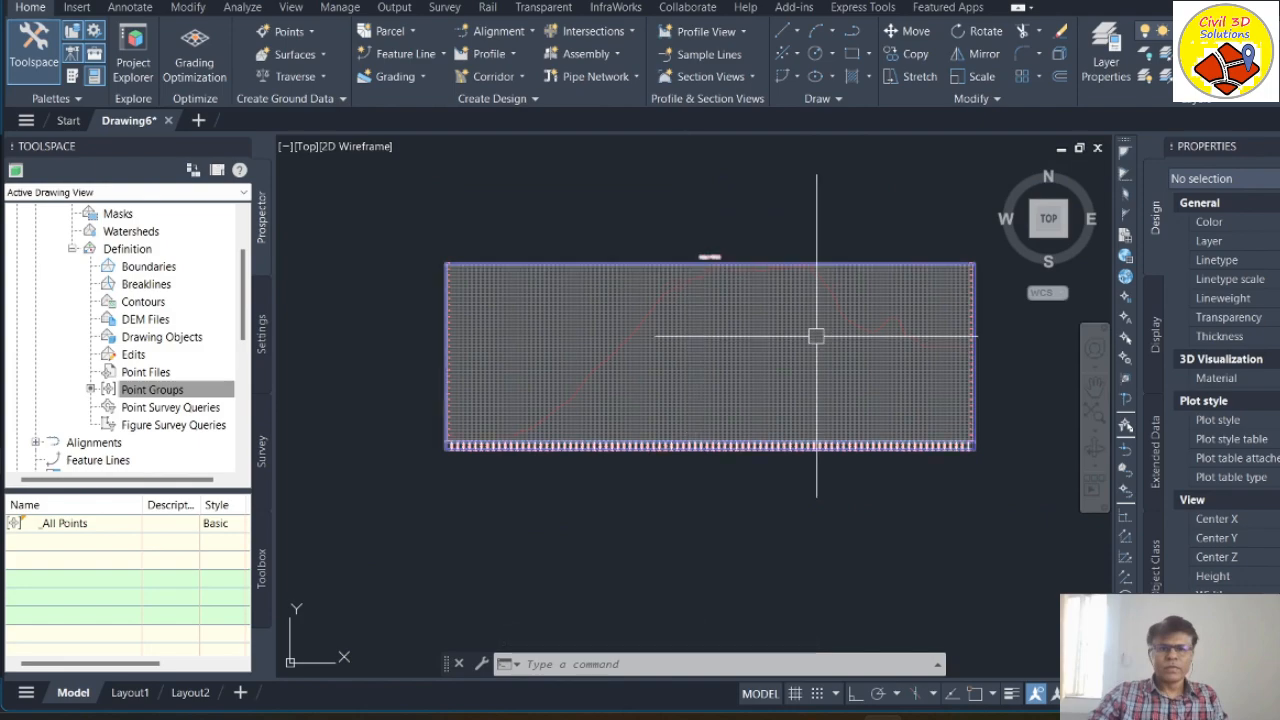
{"action": "scroll", "coordinate": [646, 290], "scroll_direction": "up", "scroll_amount": 8}
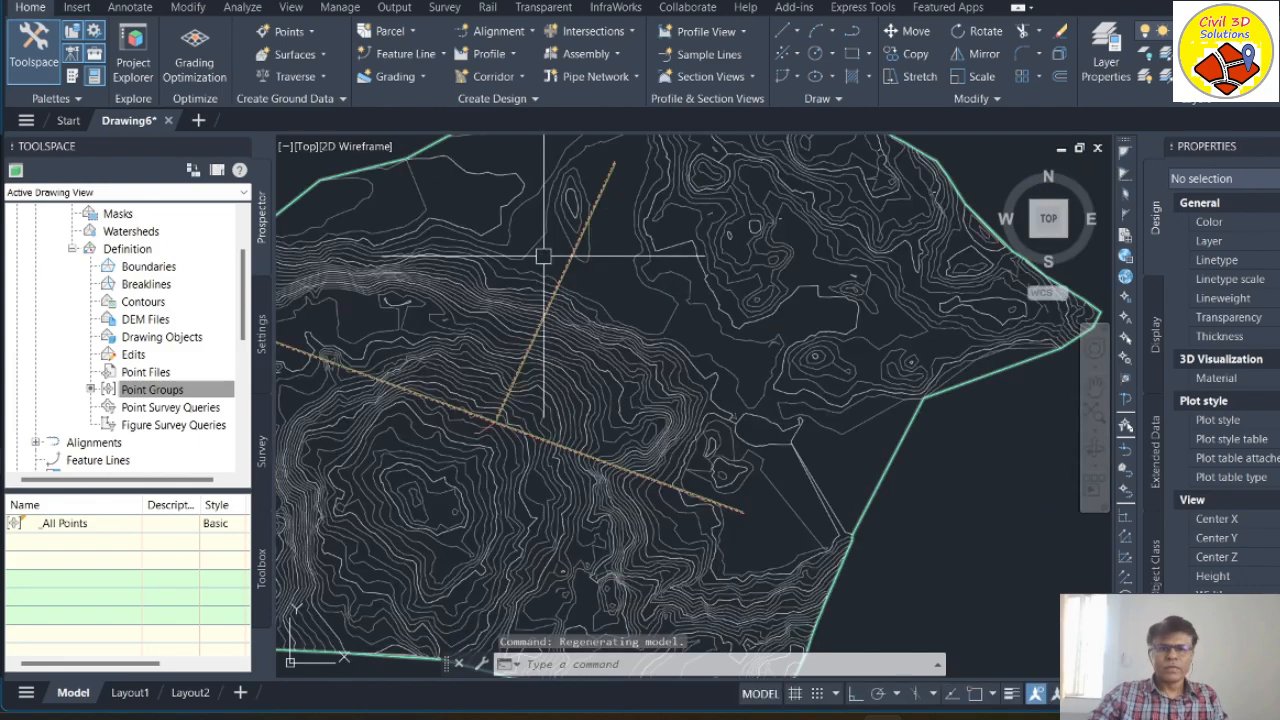
{"action": "left_click", "coordinate": [513, 54]}
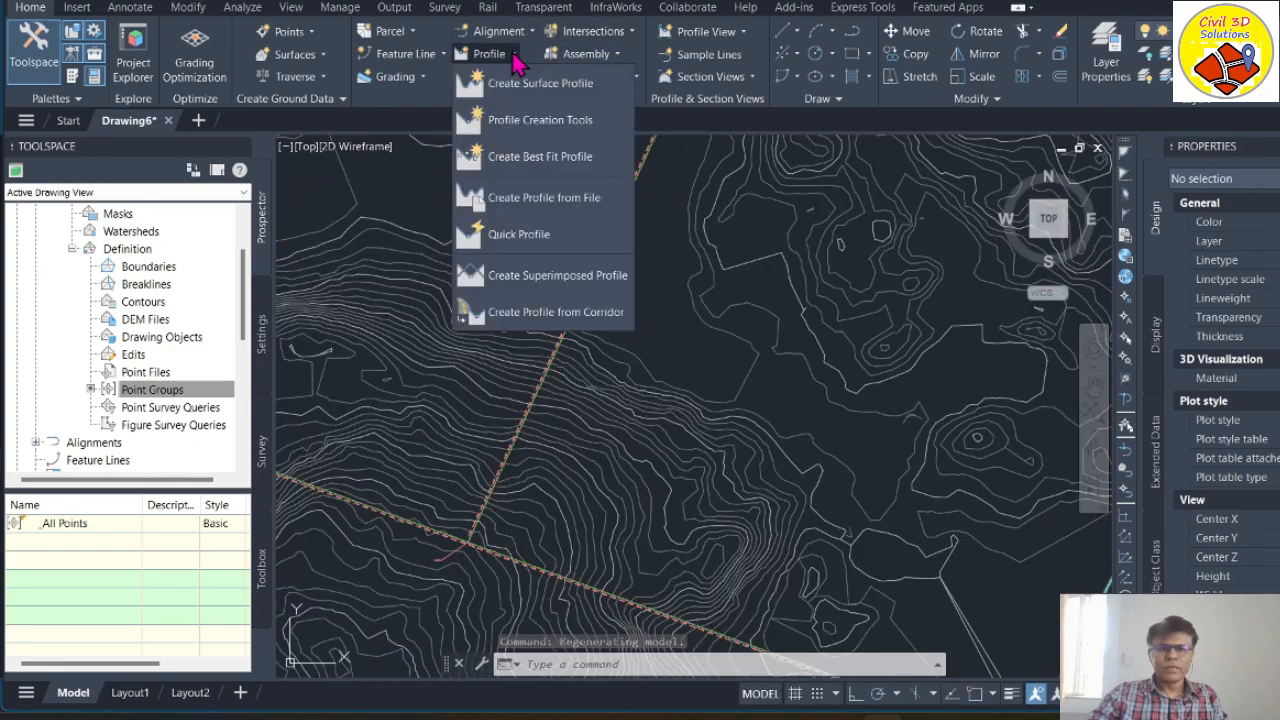
{"action": "left_click", "coordinate": [549, 88]}
{"action": "left_click", "coordinate": [556, 224]}
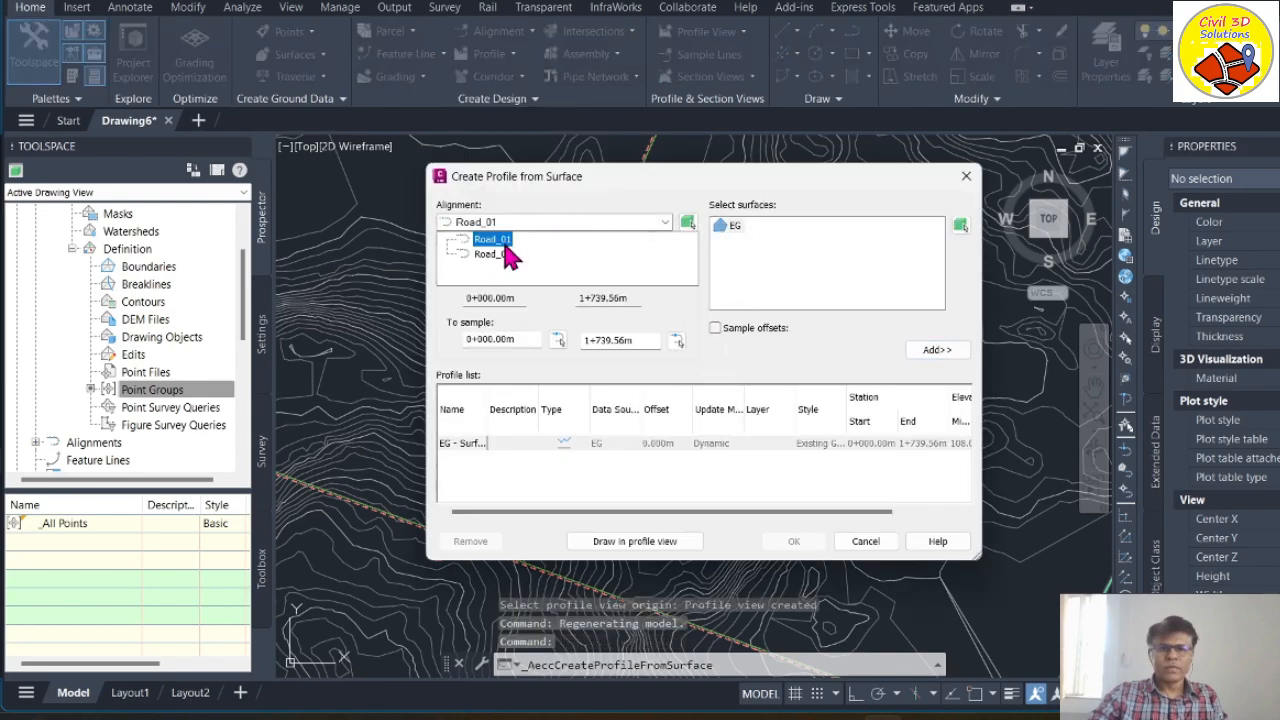
{"action": "left_click", "coordinate": [498, 256]}
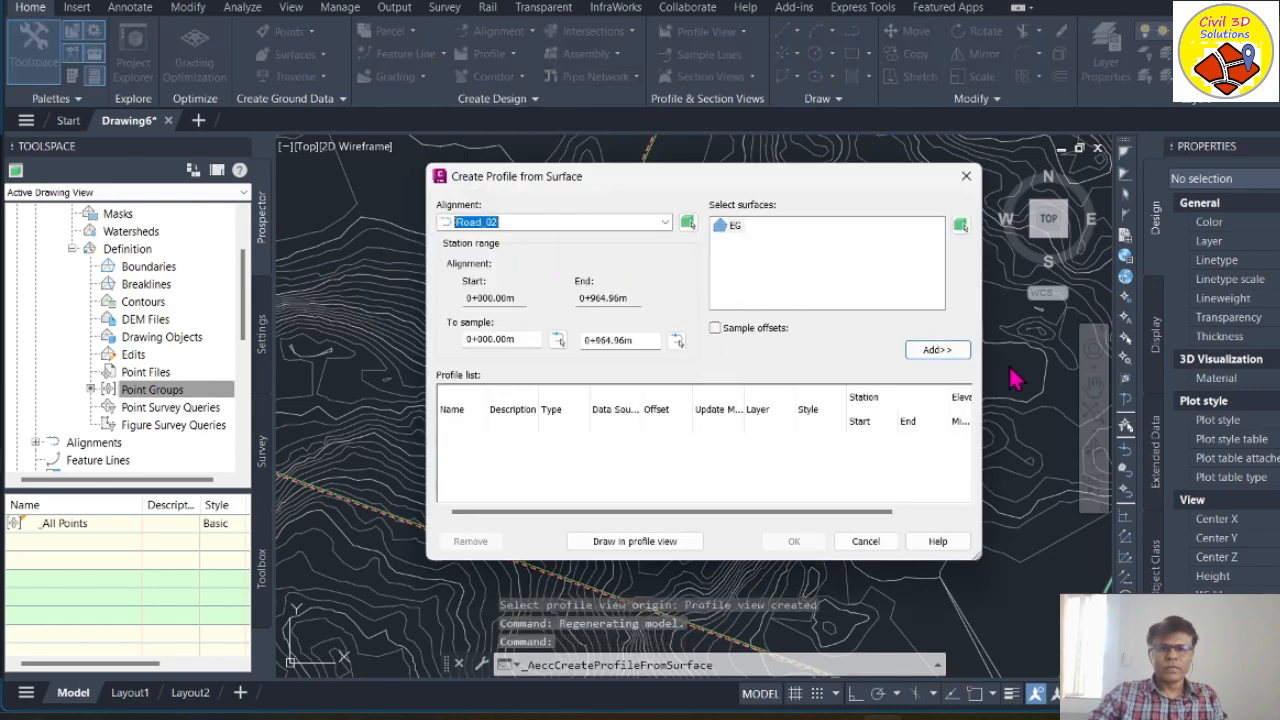
{"action": "left_click", "coordinate": [730, 226]}
{"action": "left_click", "coordinate": [940, 351]}
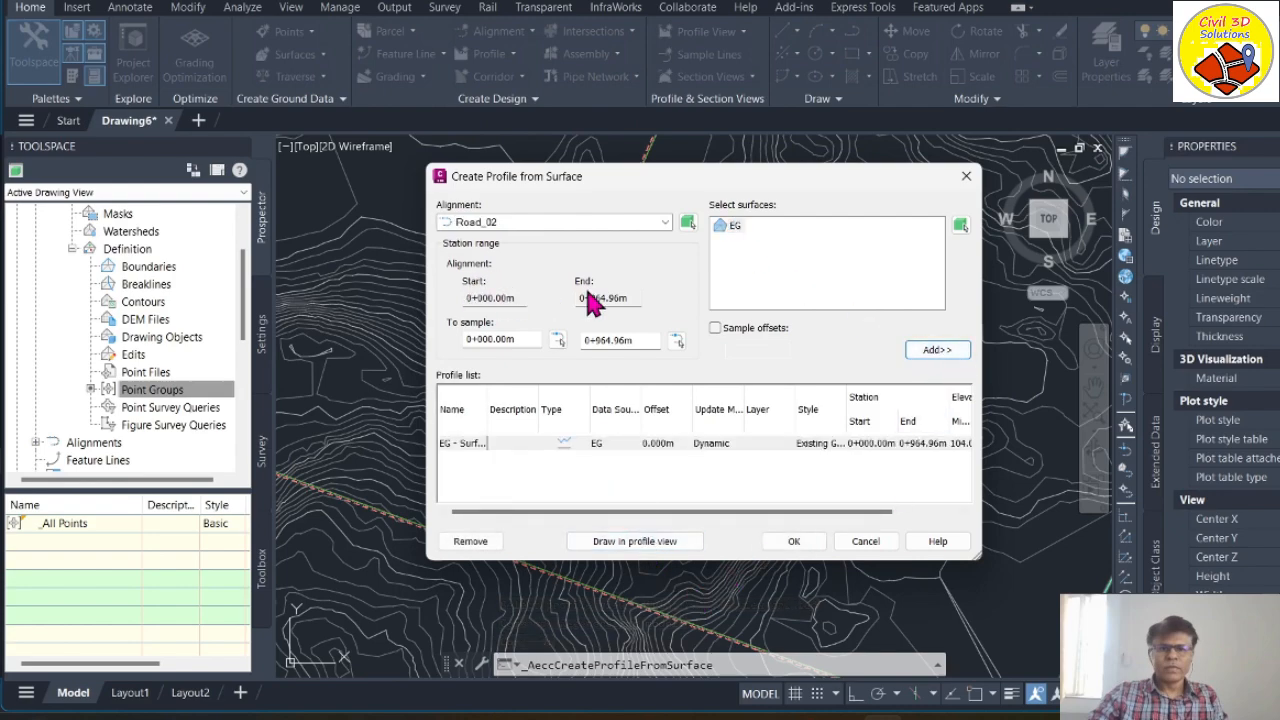
{"action": "left_click", "coordinate": [636, 541]}
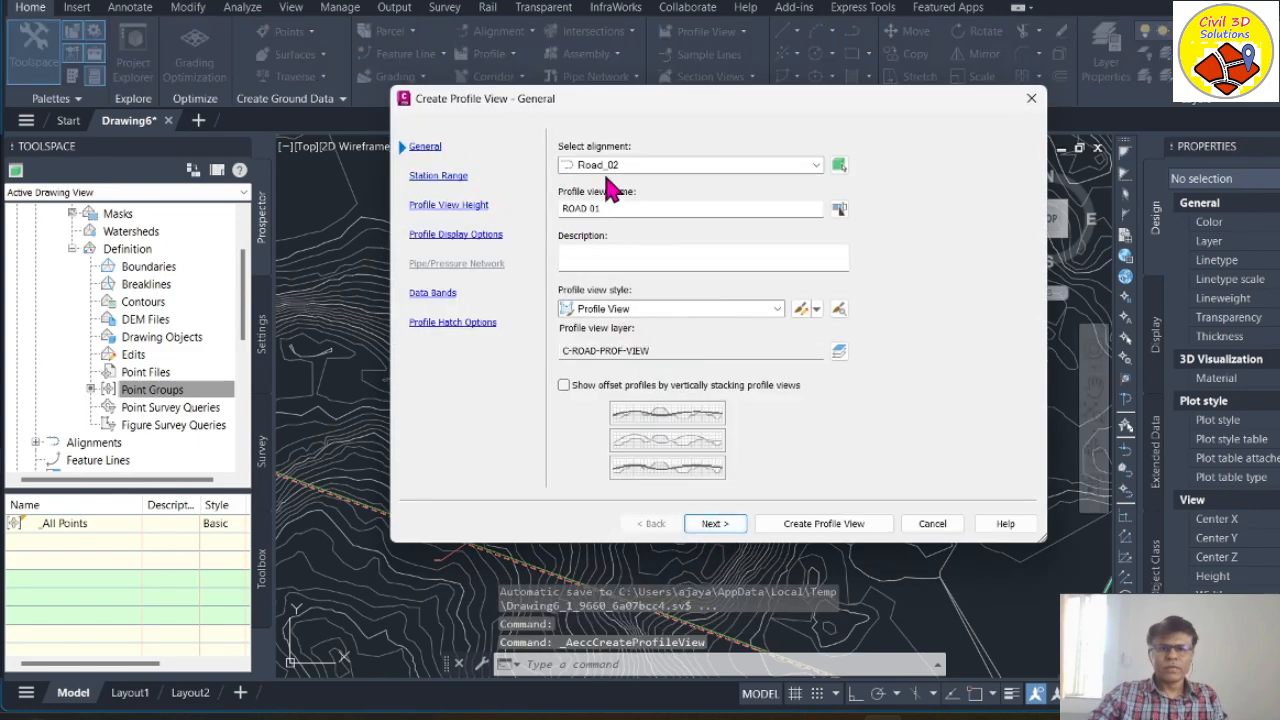
Step: Name the Road_02 profile view ROAD 02 and leave its description empty
{"action": "left_click", "coordinate": [615, 207]}
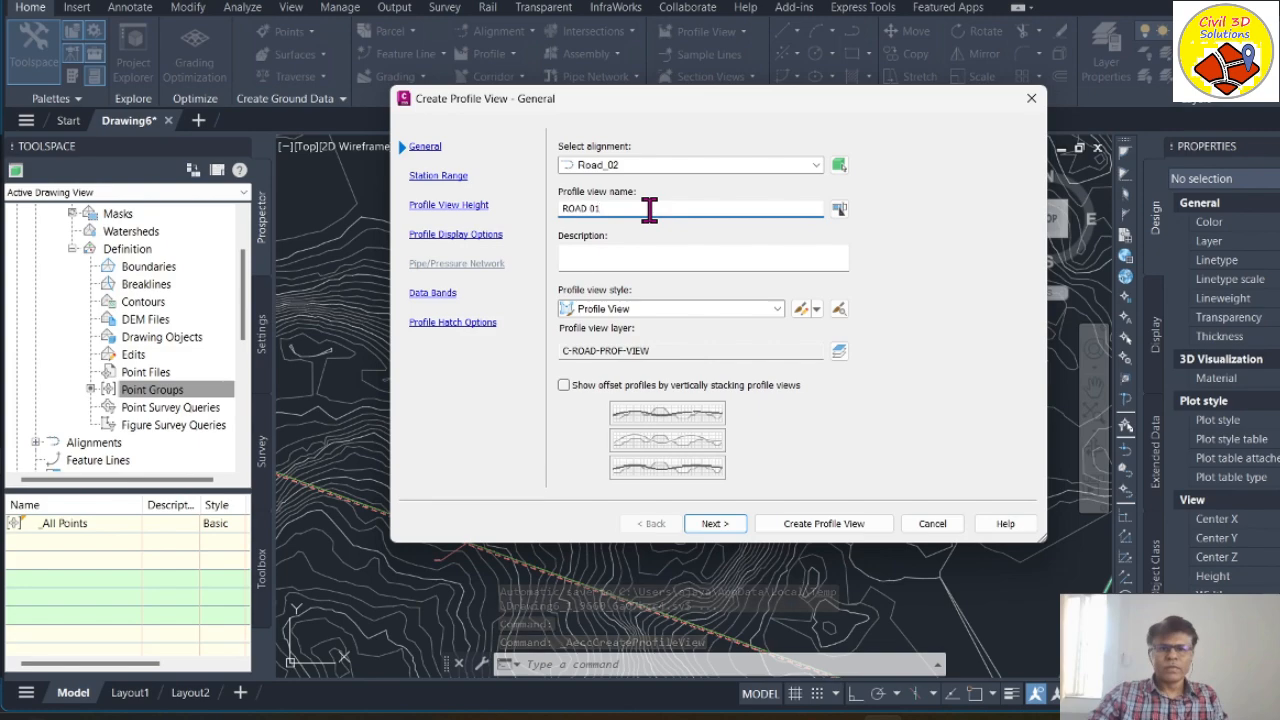
{"action": "type", "text": "2"}
{"action": "left_click", "coordinate": [605, 261]}
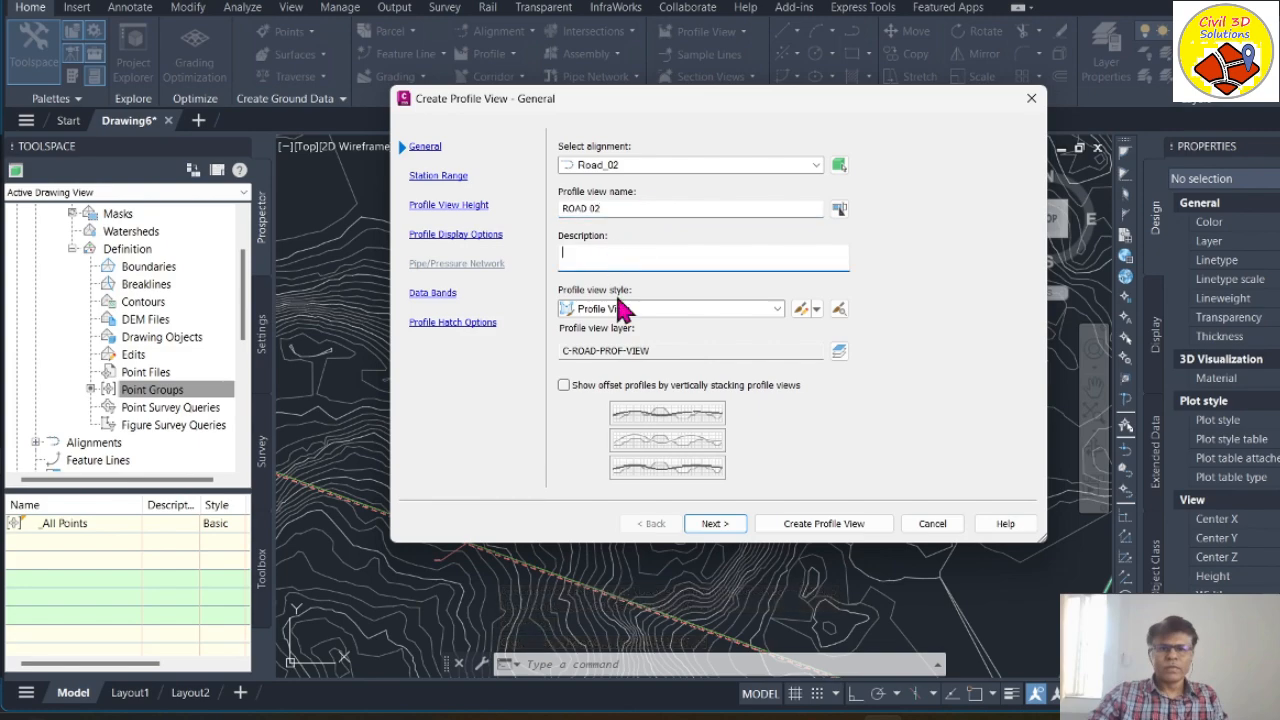
{"action": "left_click", "coordinate": [718, 528]}
Step: Create the Road_02 profile view with automatic height and no hatching, placing it directly below the Road_01 profile view and aligned with its west edge
{"action": "left_click", "coordinate": [718, 528]}
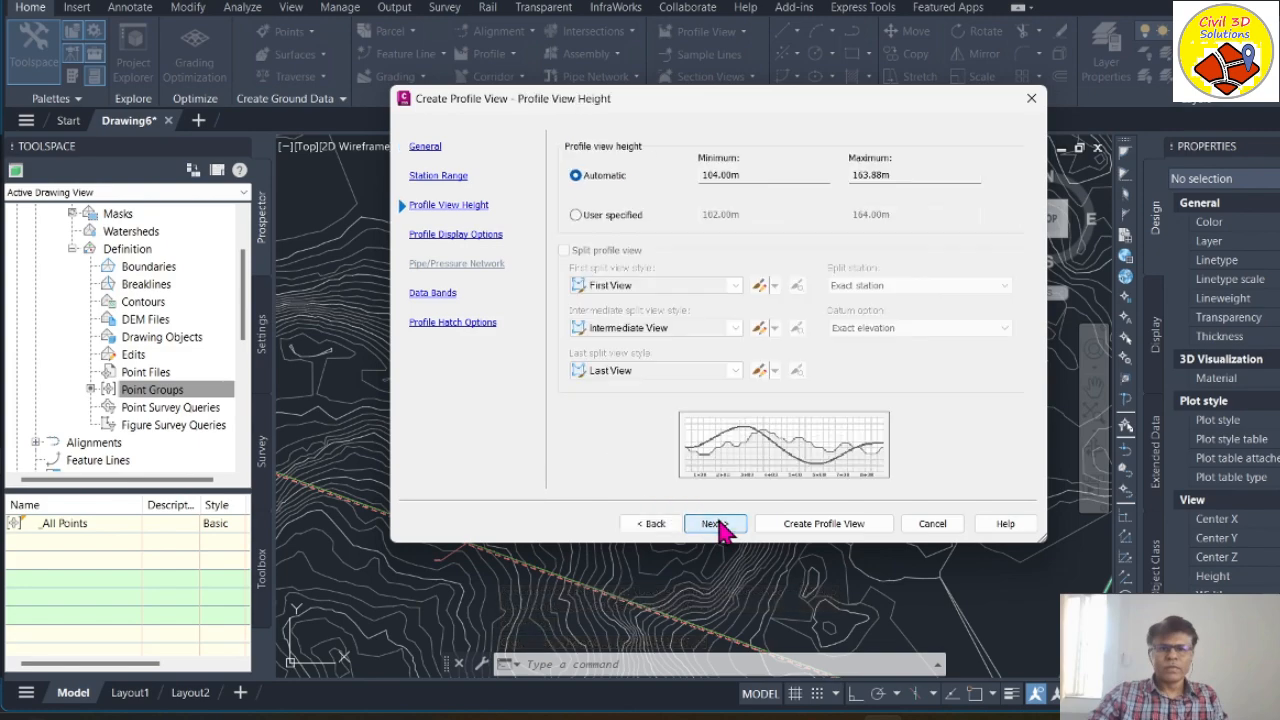
{"action": "left_click", "coordinate": [718, 528]}
{"action": "left_click", "coordinate": [718, 527]}
{"action": "left_click", "coordinate": [718, 527]}
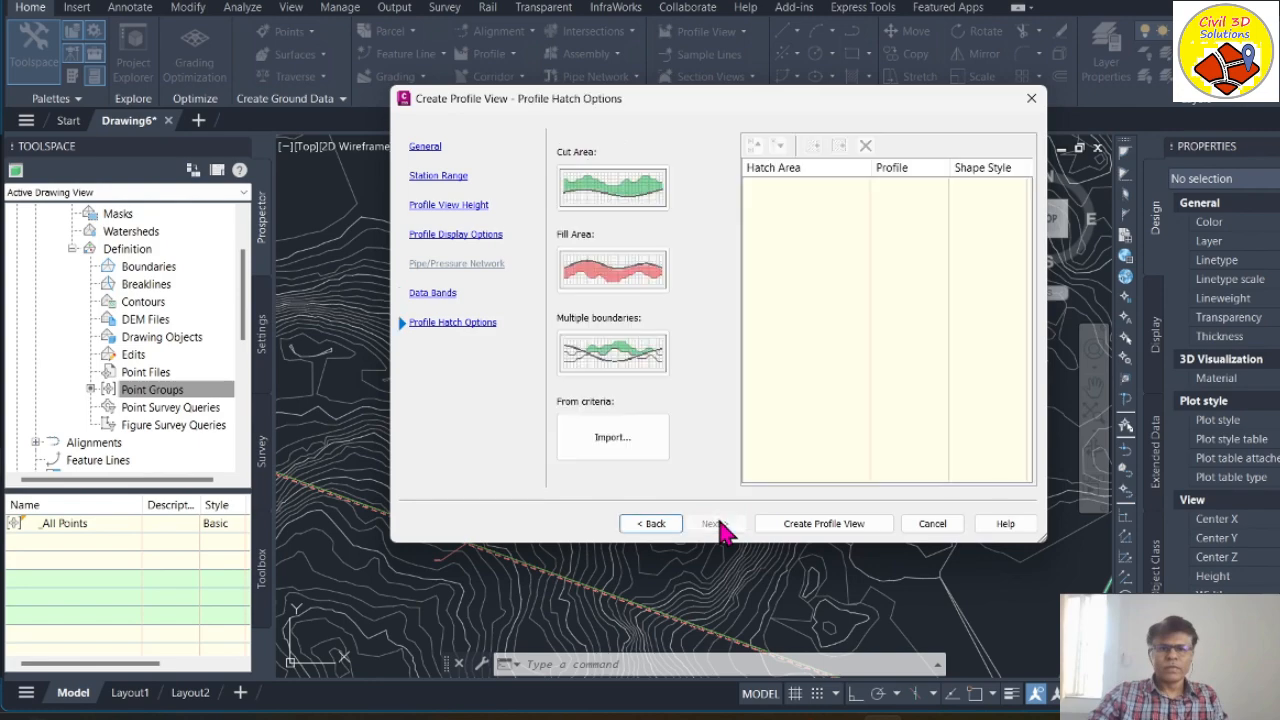
{"action": "left_click", "coordinate": [816, 530]}
{"action": "scroll", "coordinate": [486, 367], "scroll_direction": "down", "scroll_amount": 8}
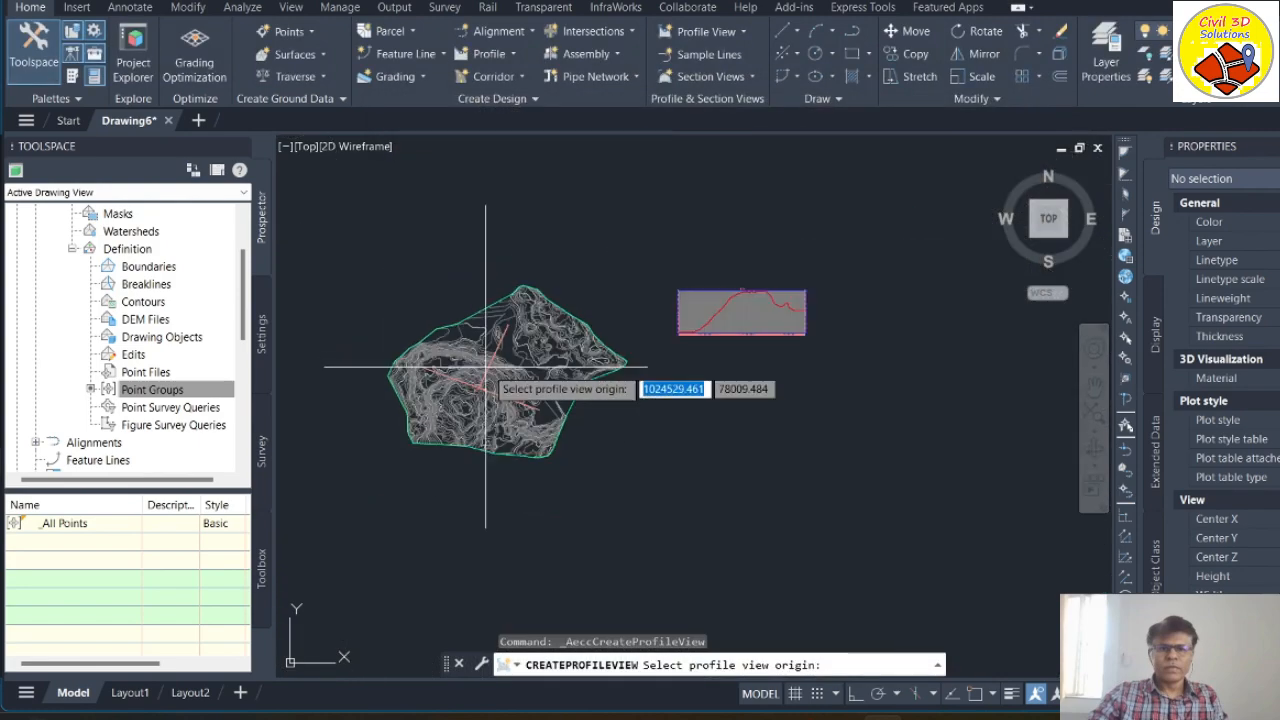
{"action": "scroll", "coordinate": [719, 369], "scroll_direction": "up", "scroll_amount": 2}
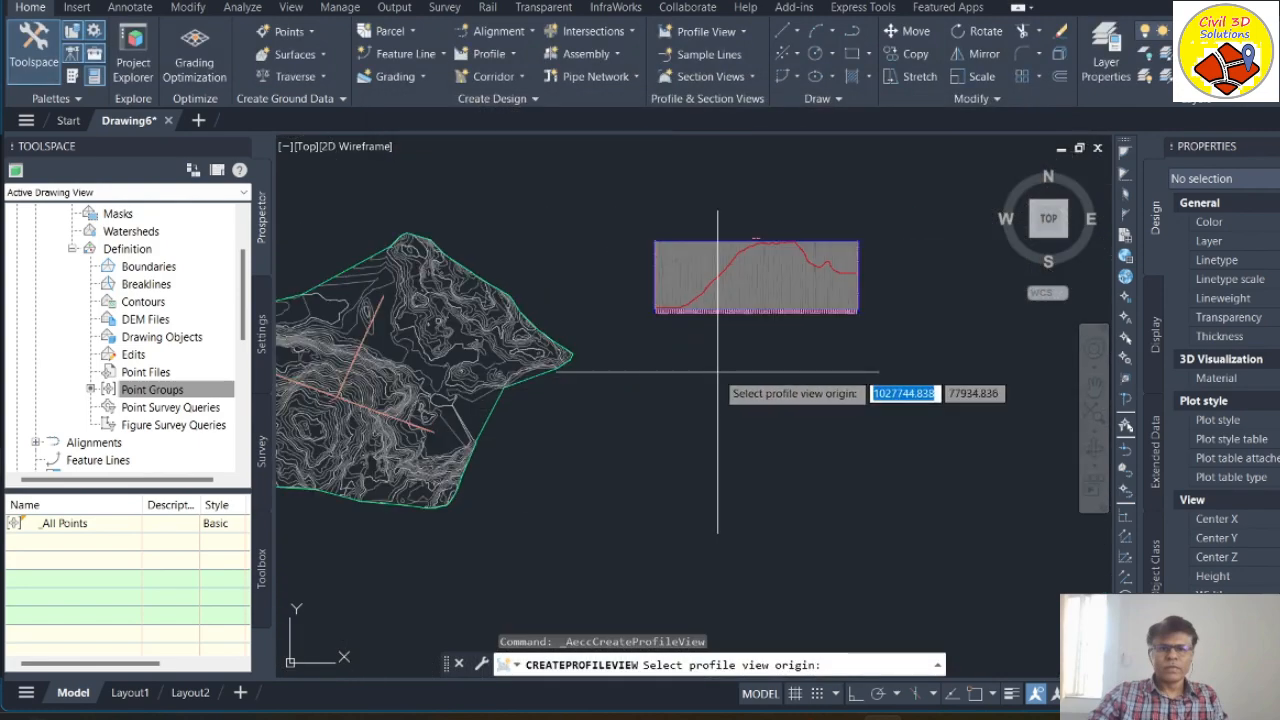
{"action": "left_click", "coordinate": [654, 412]}
Step: Examine the Road_01 and Road_02 profile views, their titles, and the existing ground lines beside the EG surface
{"action": "scroll", "coordinate": [731, 403], "scroll_direction": "up", "scroll_amount": 5}
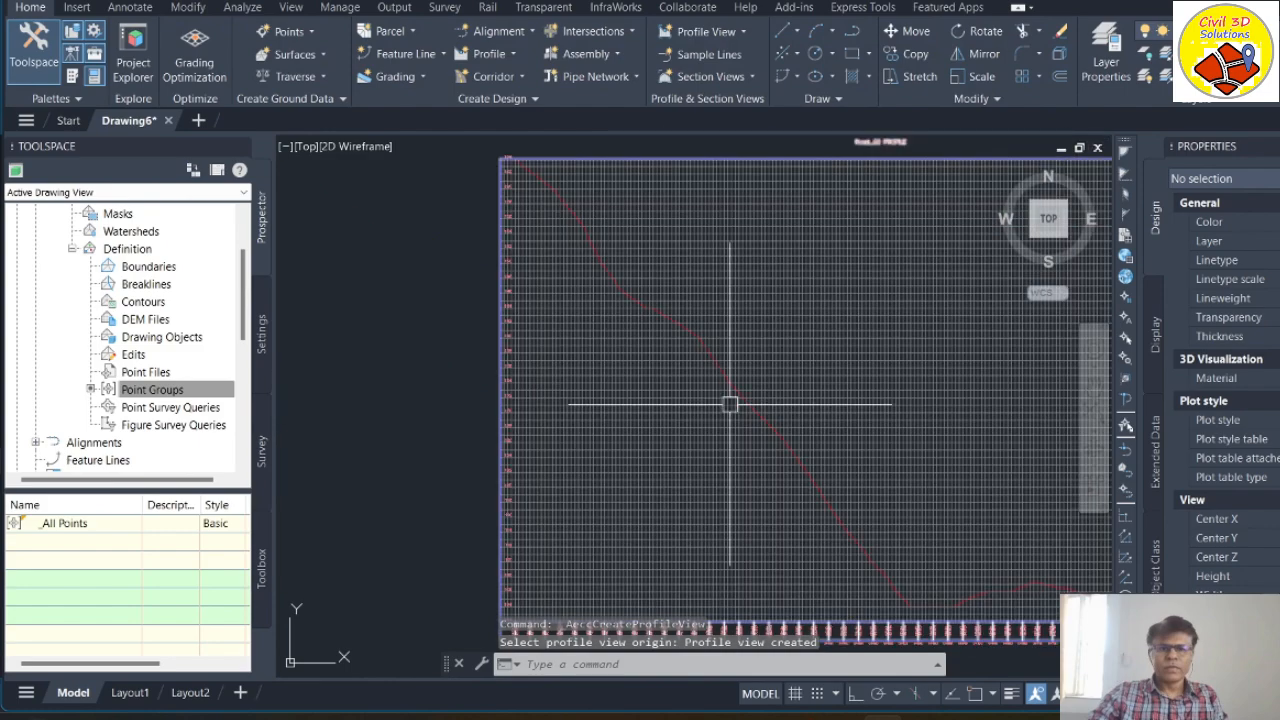
{"action": "scroll", "coordinate": [795, 212], "scroll_direction": "down", "scroll_amount": 1}
{"action": "scroll", "coordinate": [795, 212], "scroll_direction": "up", "scroll_amount": 2}
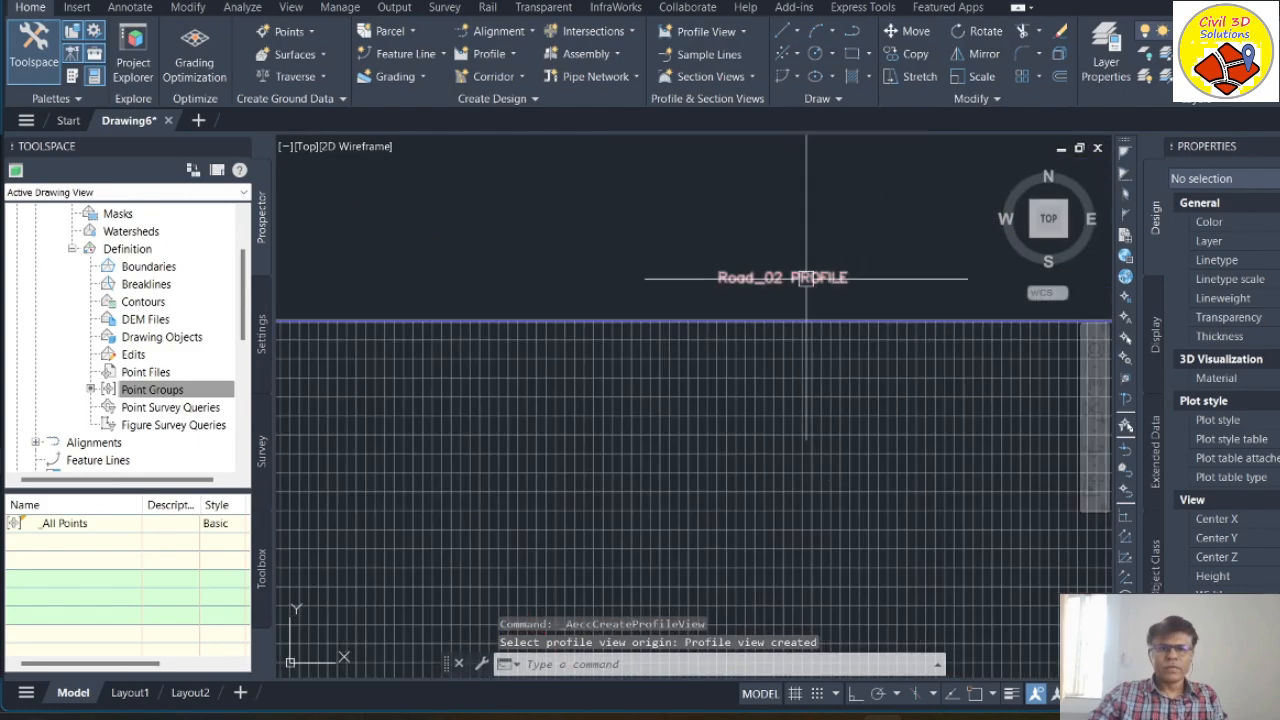
{"action": "scroll", "coordinate": [790, 300], "scroll_direction": "down", "scroll_amount": 5}
{"action": "scroll", "coordinate": [807, 380], "scroll_direction": "down", "scroll_amount": 4}
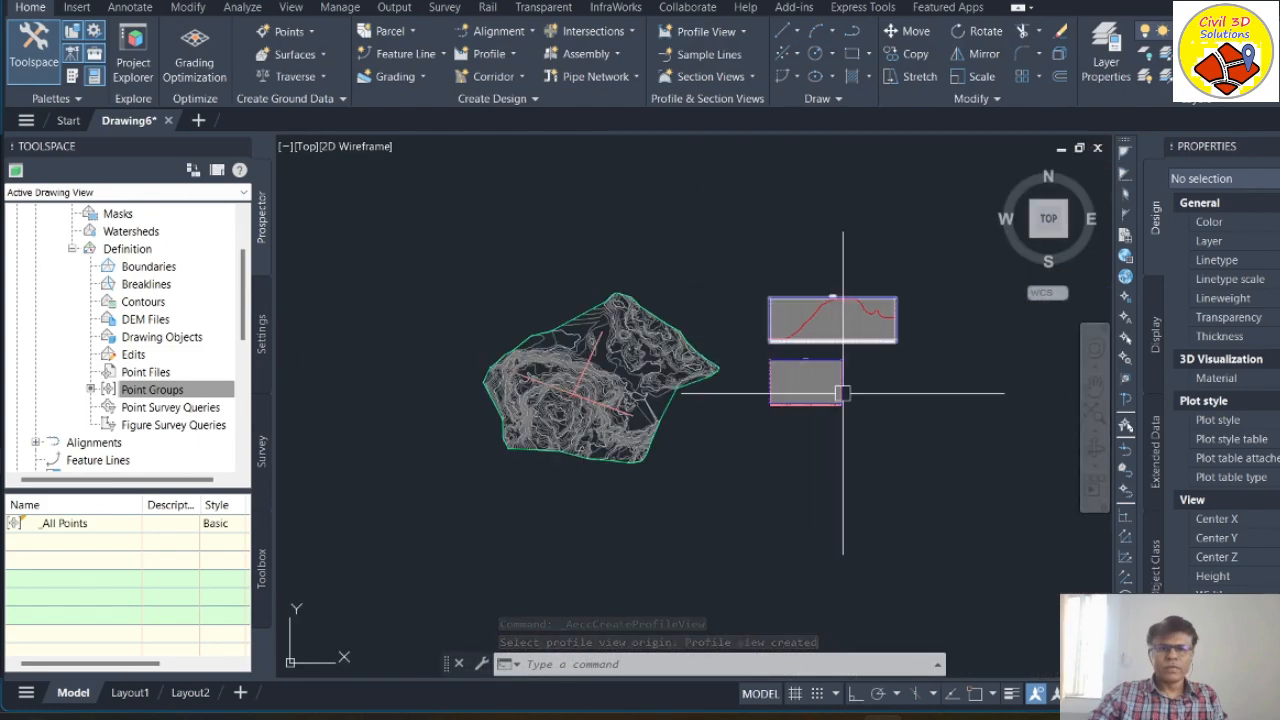
{"action": "scroll", "coordinate": [828, 358], "scroll_direction": "up", "scroll_amount": 3}
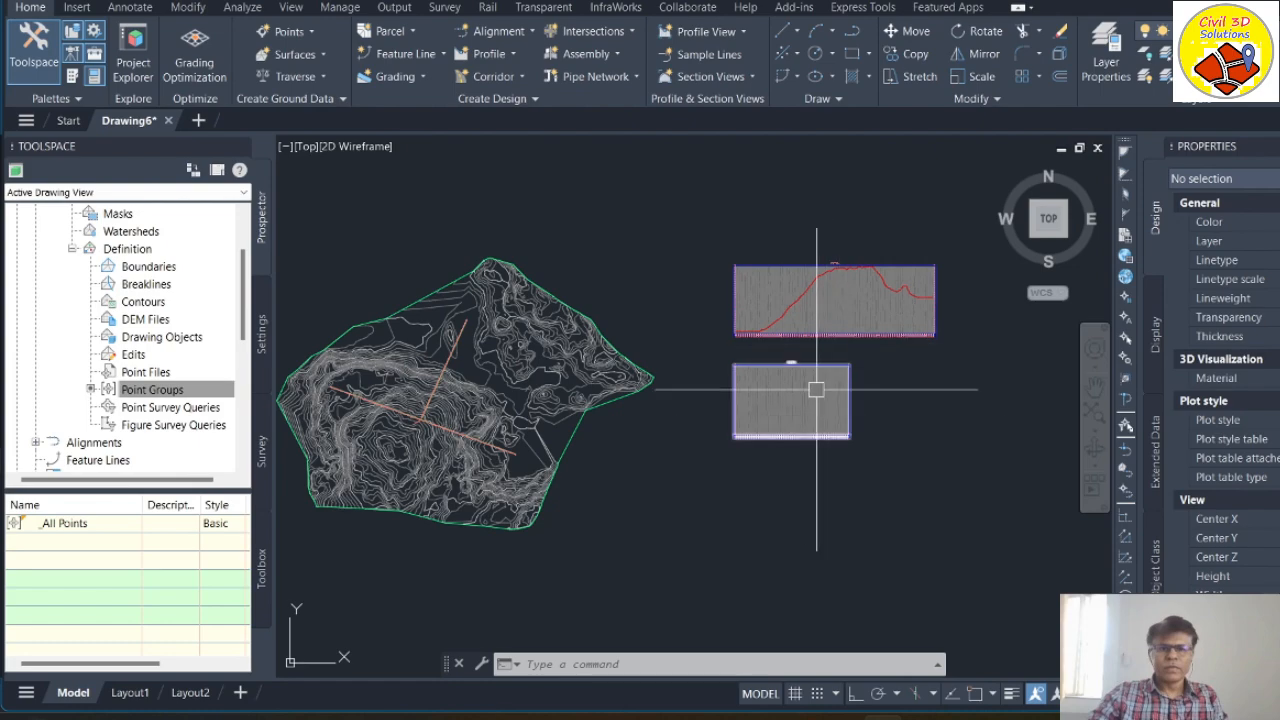
{"action": "scroll", "coordinate": [815, 385], "scroll_direction": "up", "scroll_amount": 5}
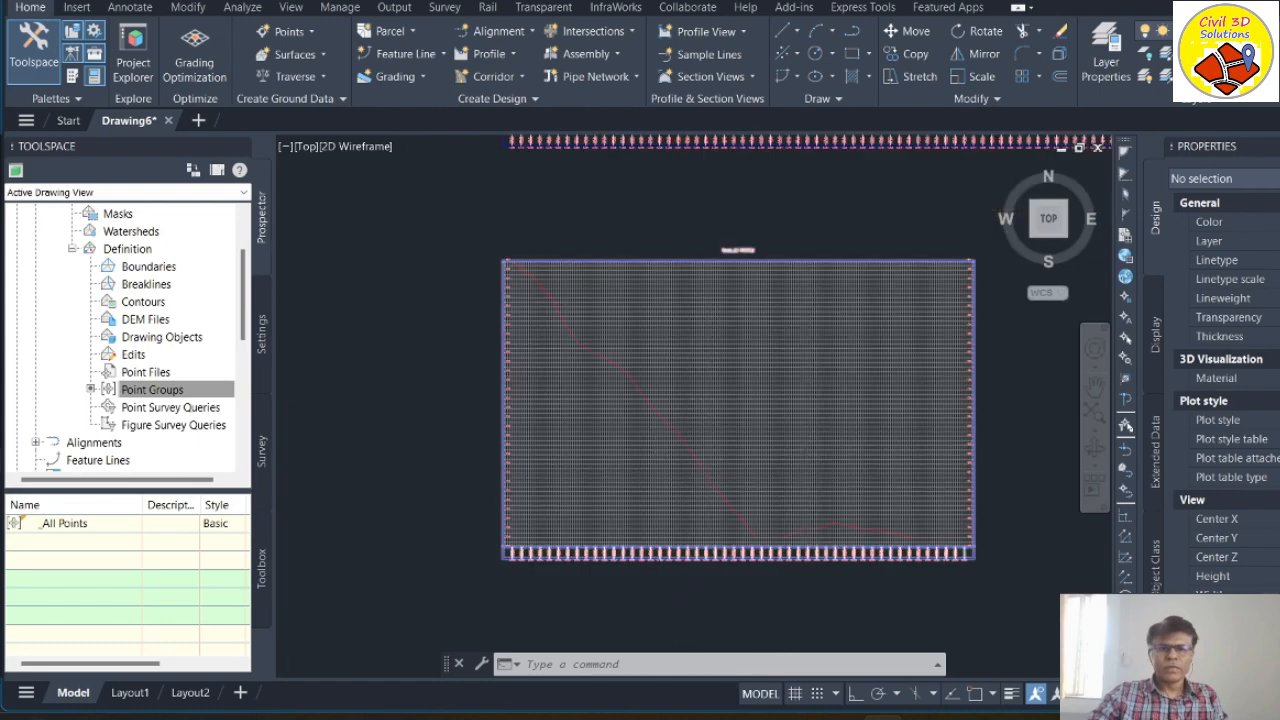
{"action": "scroll", "coordinate": [714, 466], "scroll_direction": "down", "scroll_amount": 4}
{"action": "scroll", "coordinate": [726, 440], "scroll_direction": "down", "scroll_amount": 4}
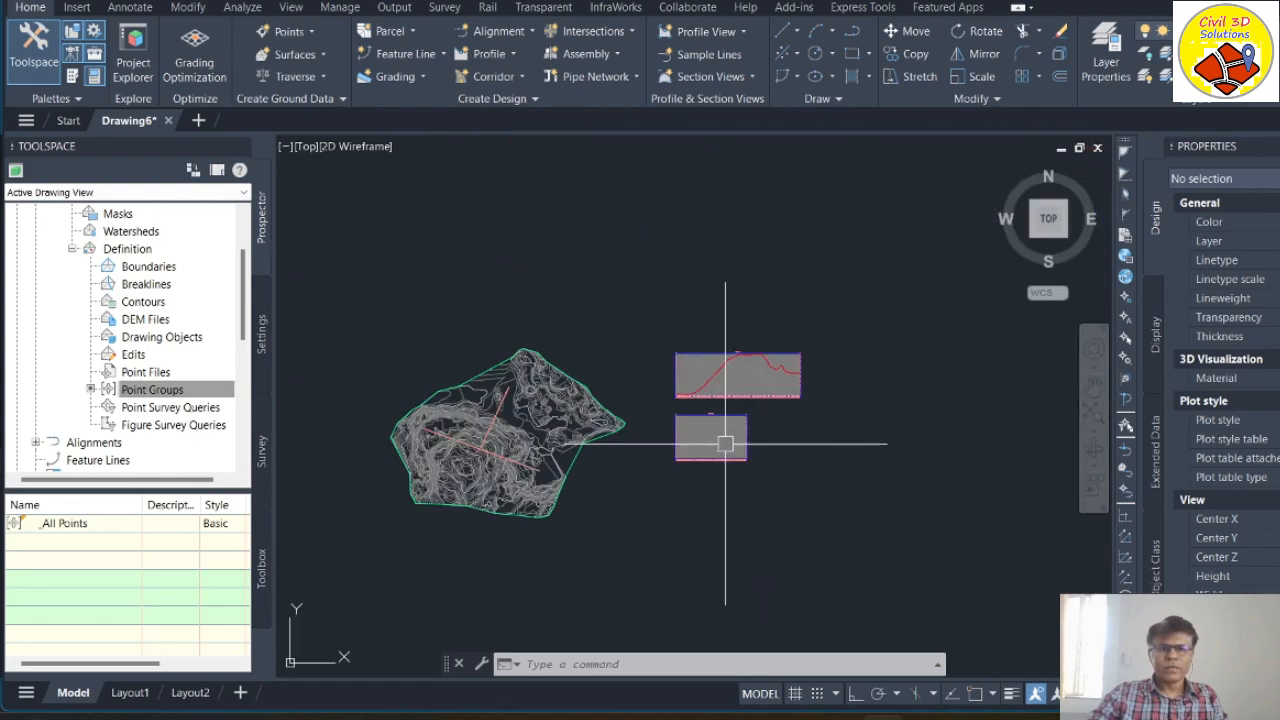
{"action": "scroll", "coordinate": [725, 444], "scroll_direction": "up", "scroll_amount": 2}
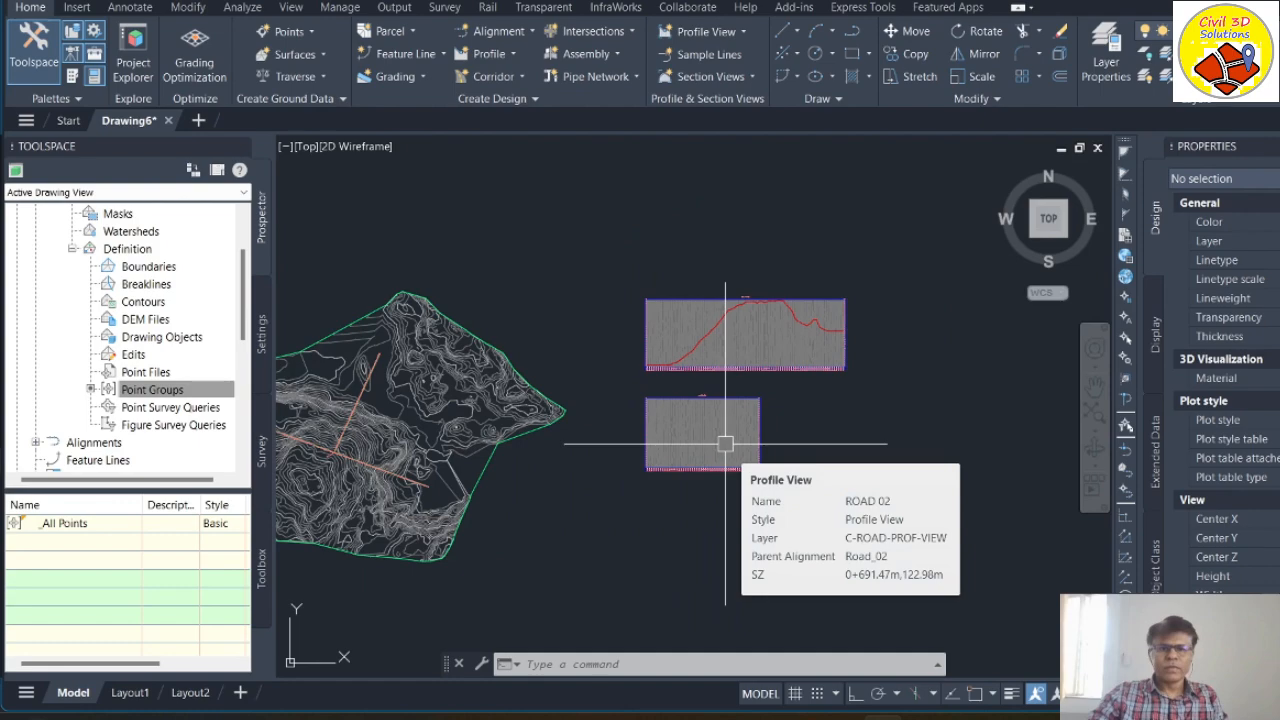
{"action": "scroll", "coordinate": [726, 444], "scroll_direction": "up", "scroll_amount": 6}
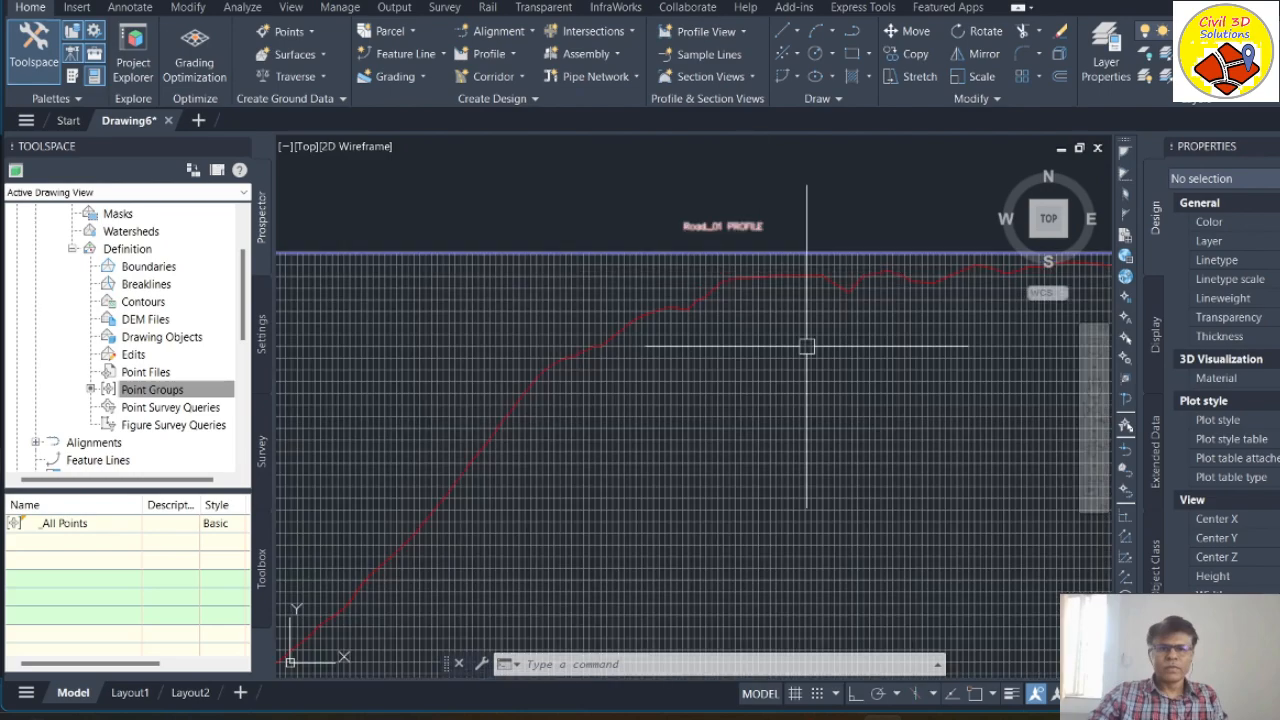
{"action": "scroll", "coordinate": [706, 360], "scroll_direction": "down", "scroll_amount": 6}
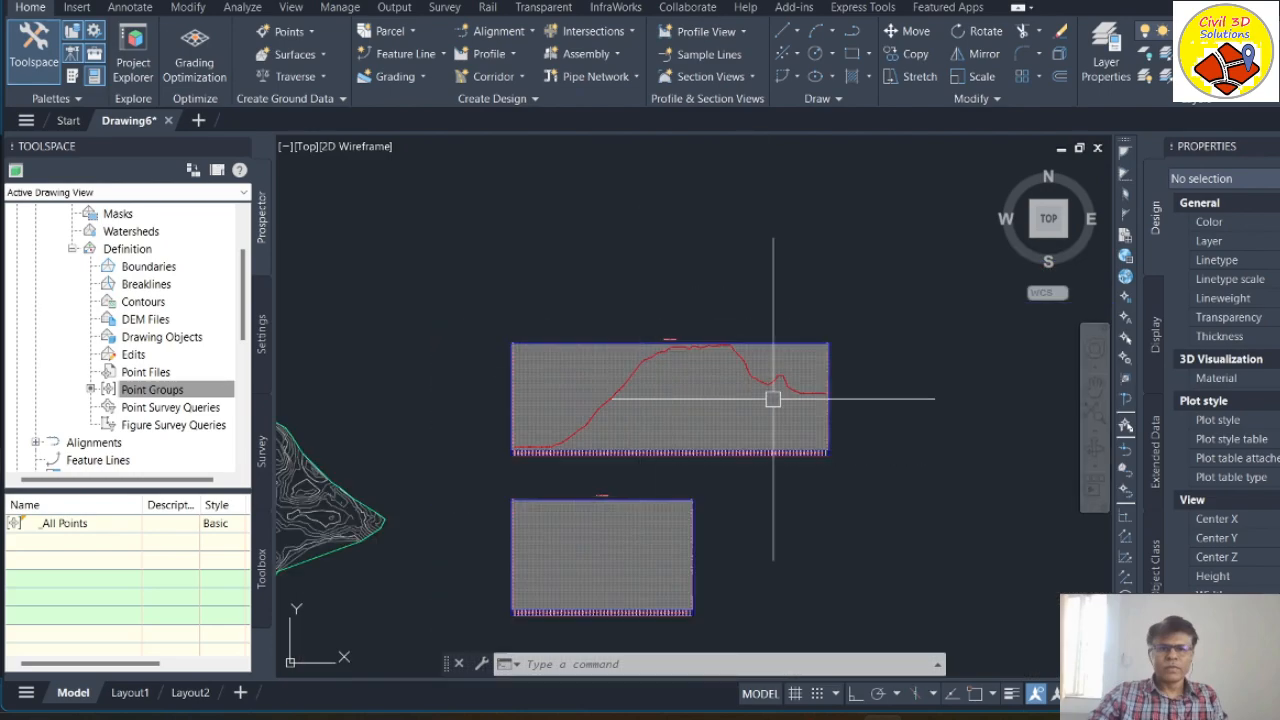
Step: Create a layout profile on the Road_01 profile view, named Pro RD 01 and described as Prop rd 01, using the Design Profile style and Complete Label Set
{"action": "scroll", "coordinate": [773, 399], "scroll_direction": "up", "scroll_amount": 2}
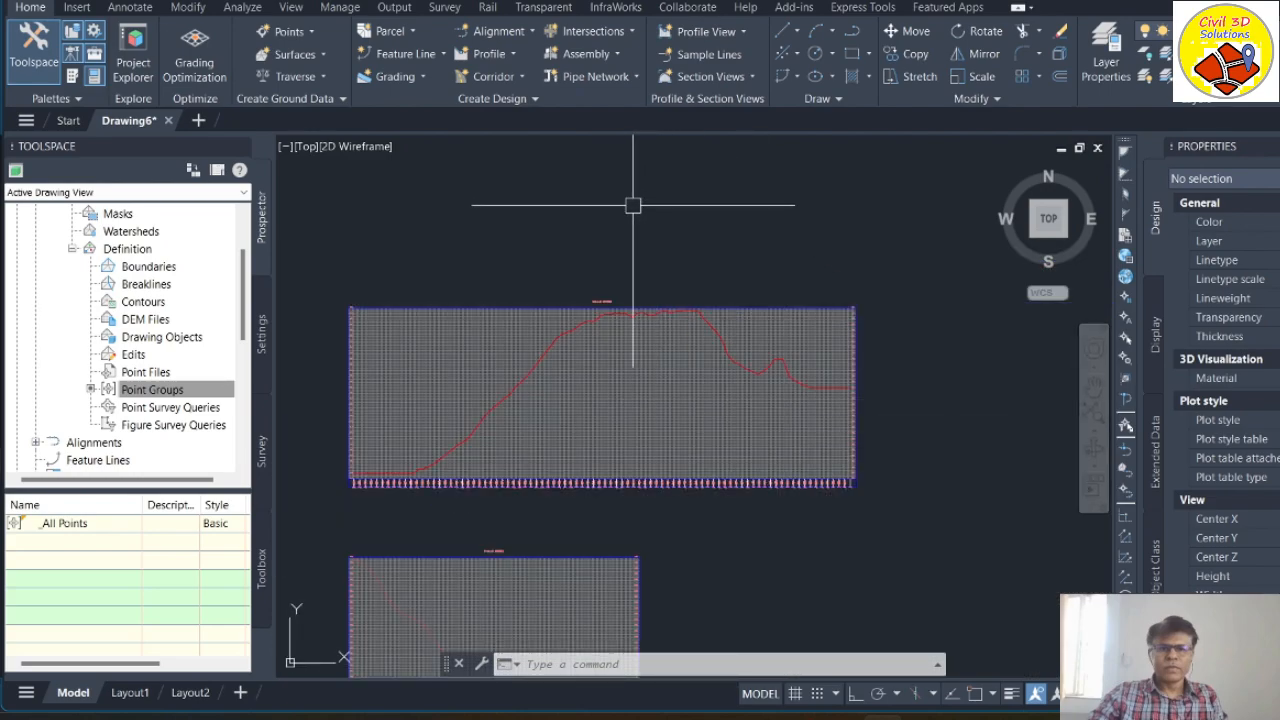
{"action": "left_click", "coordinate": [513, 56]}
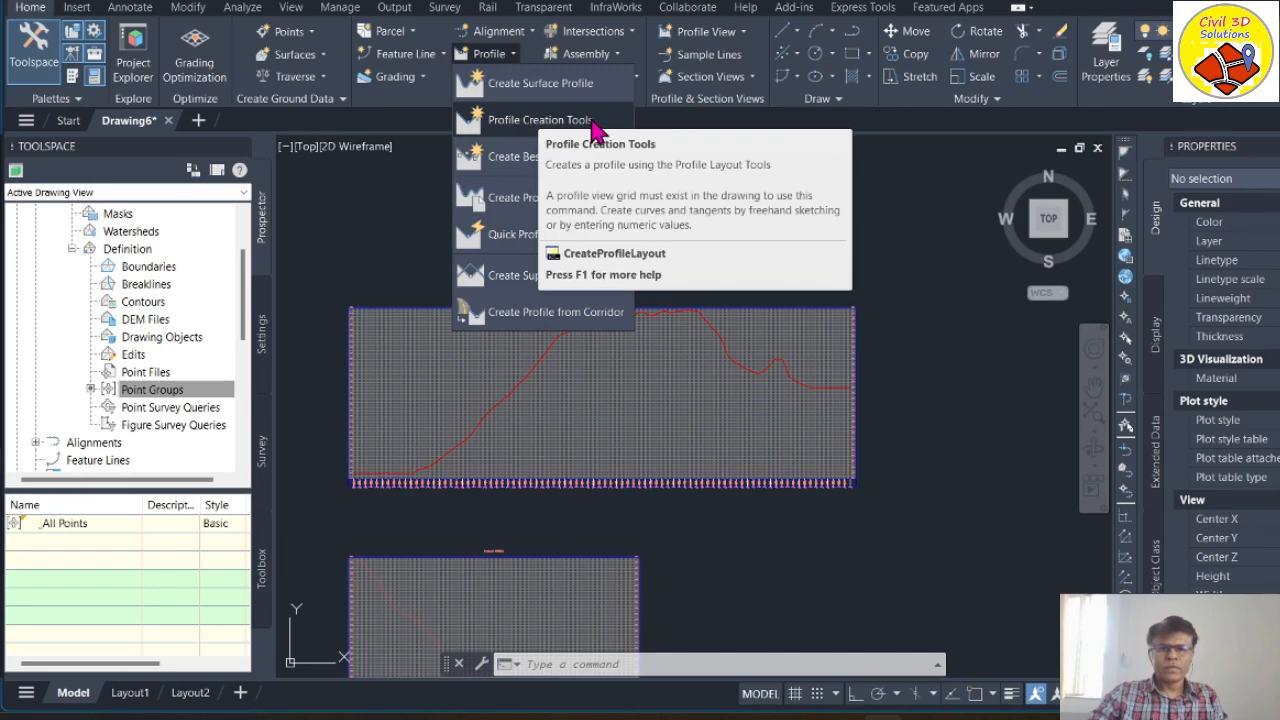
{"action": "left_click", "coordinate": [549, 120]}
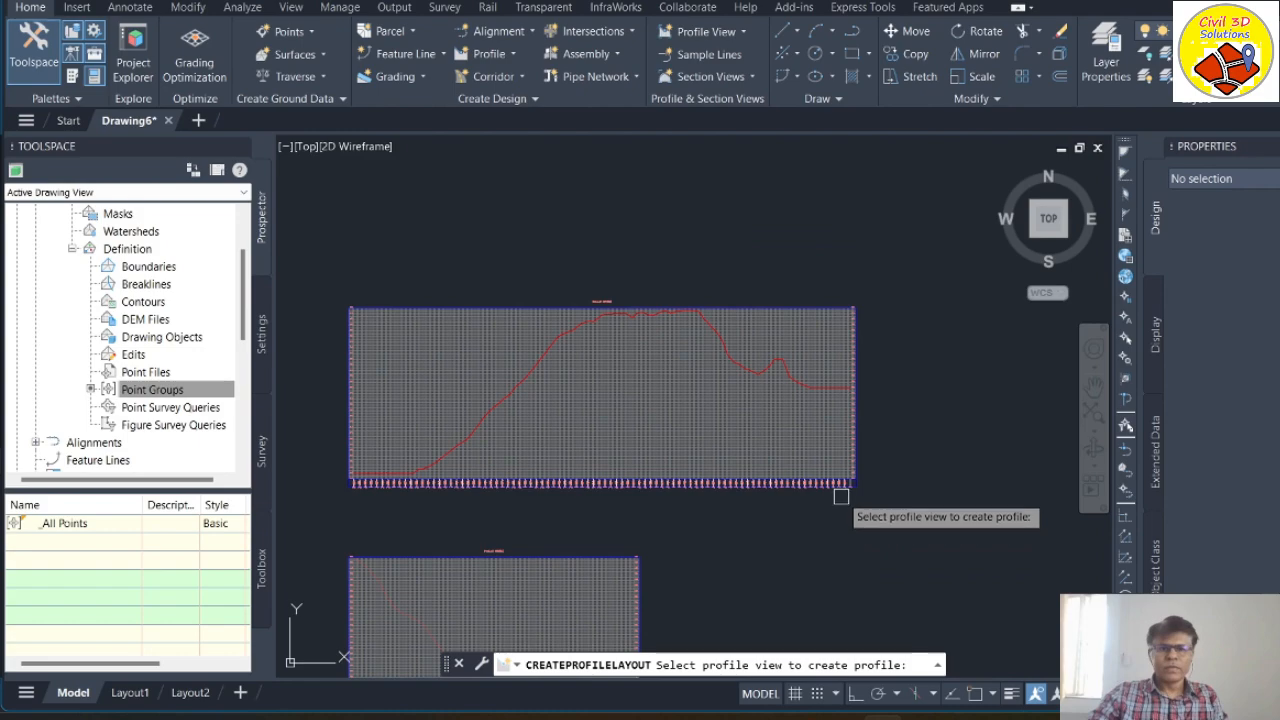
{"action": "scroll", "coordinate": [641, 308], "scroll_direction": "up", "scroll_amount": 4}
{"action": "scroll", "coordinate": [676, 324], "scroll_direction": "up", "scroll_amount": 3}
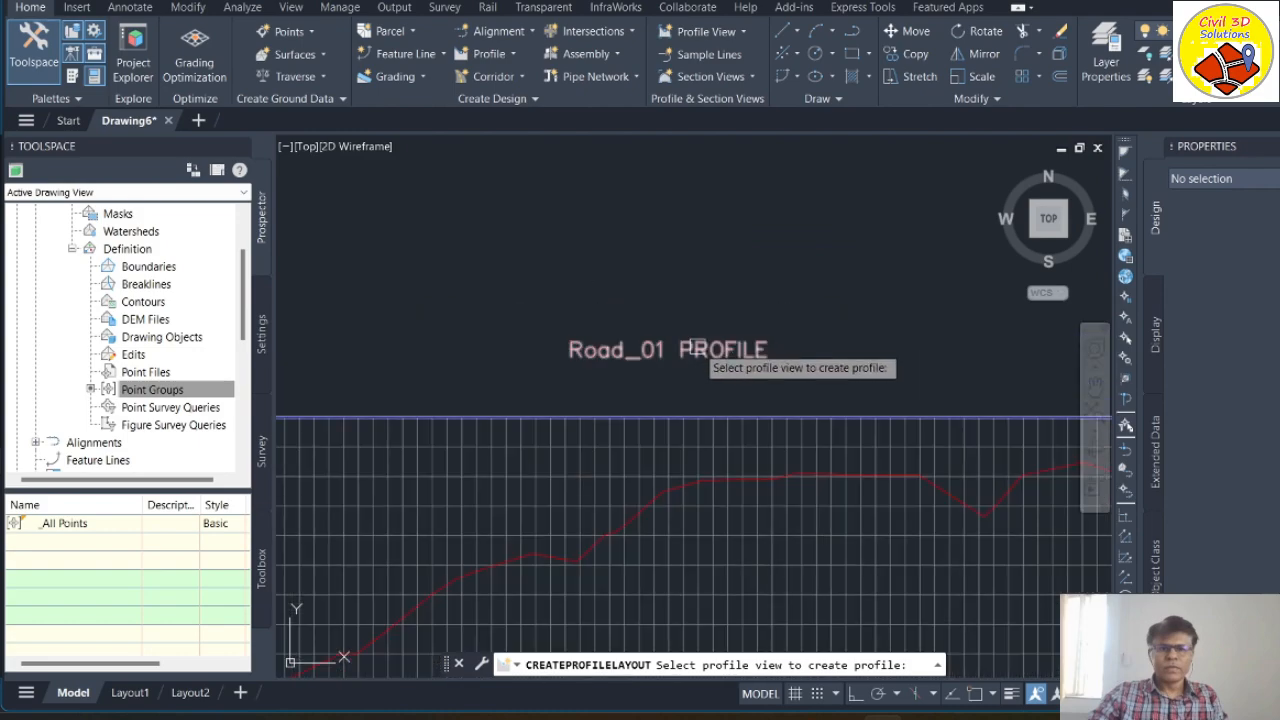
{"action": "left_click", "coordinate": [697, 347]}
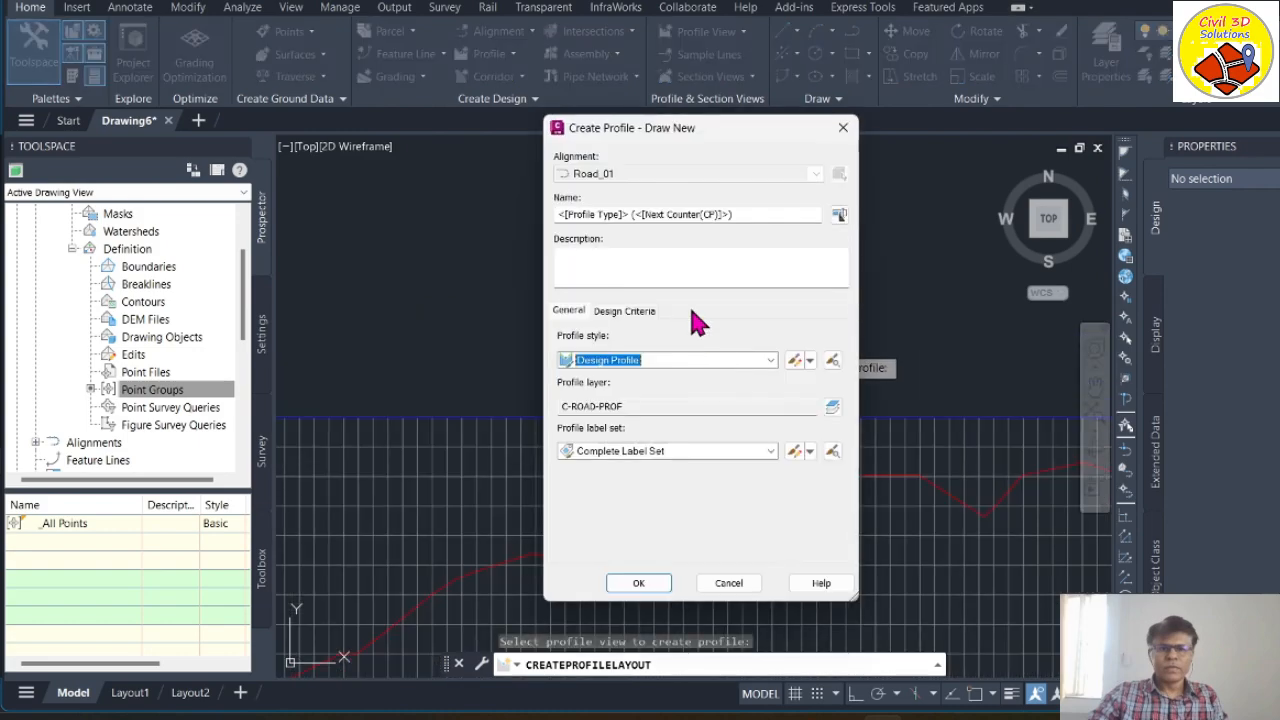
{"action": "left_click_drag", "start_coordinate": [766, 217], "coordinate": [481, 228]}
{"action": "type", "text": "Pro RD 01"}
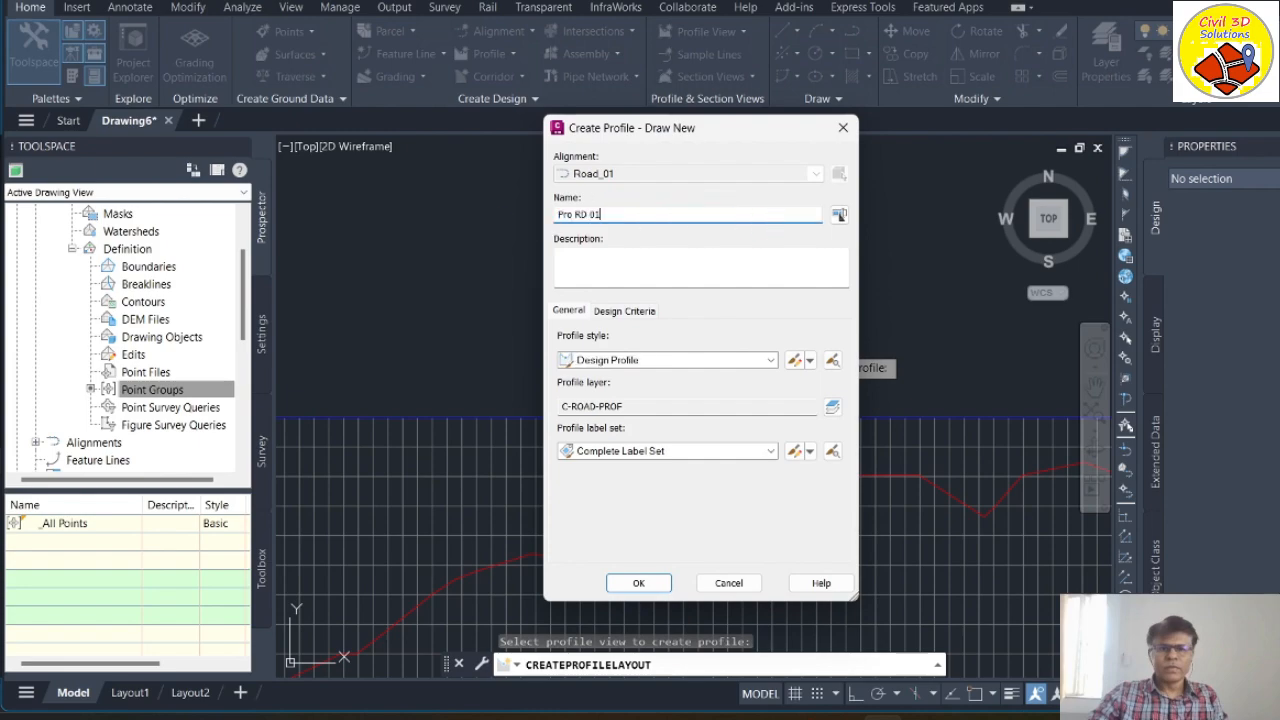
{"action": "left_click", "coordinate": [600, 280]}
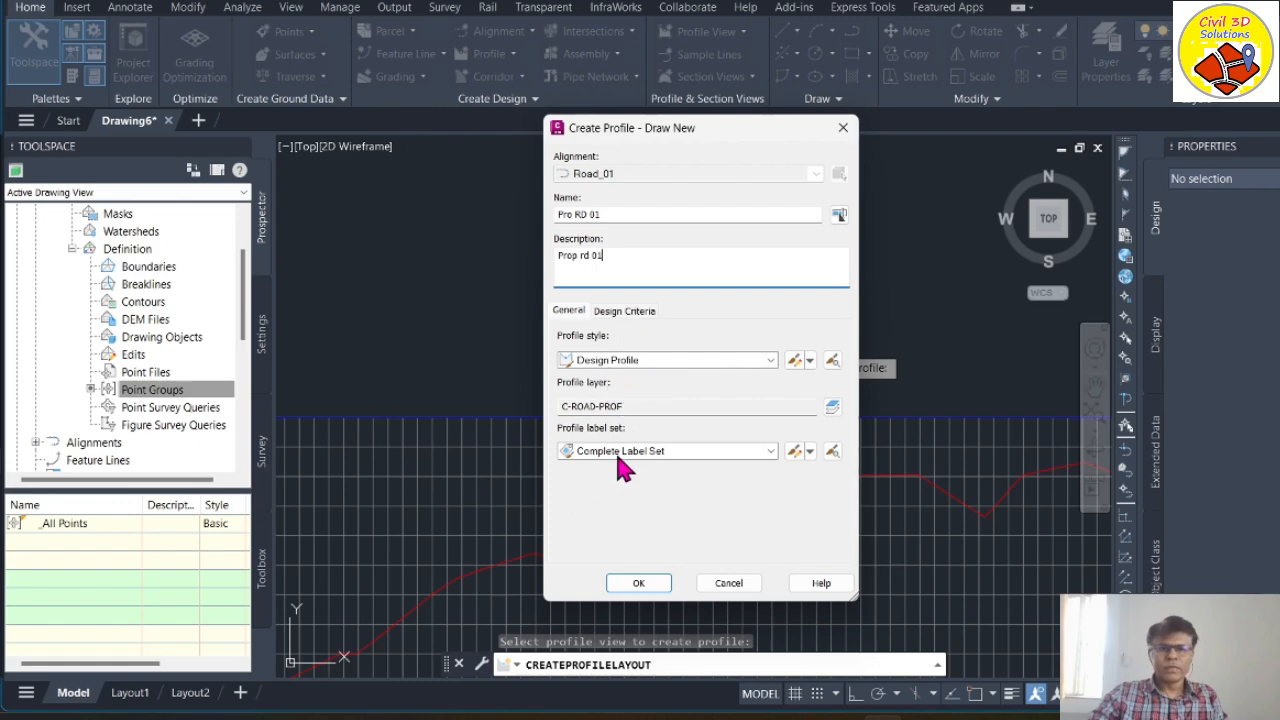
{"action": "left_click", "coordinate": [639, 583]}
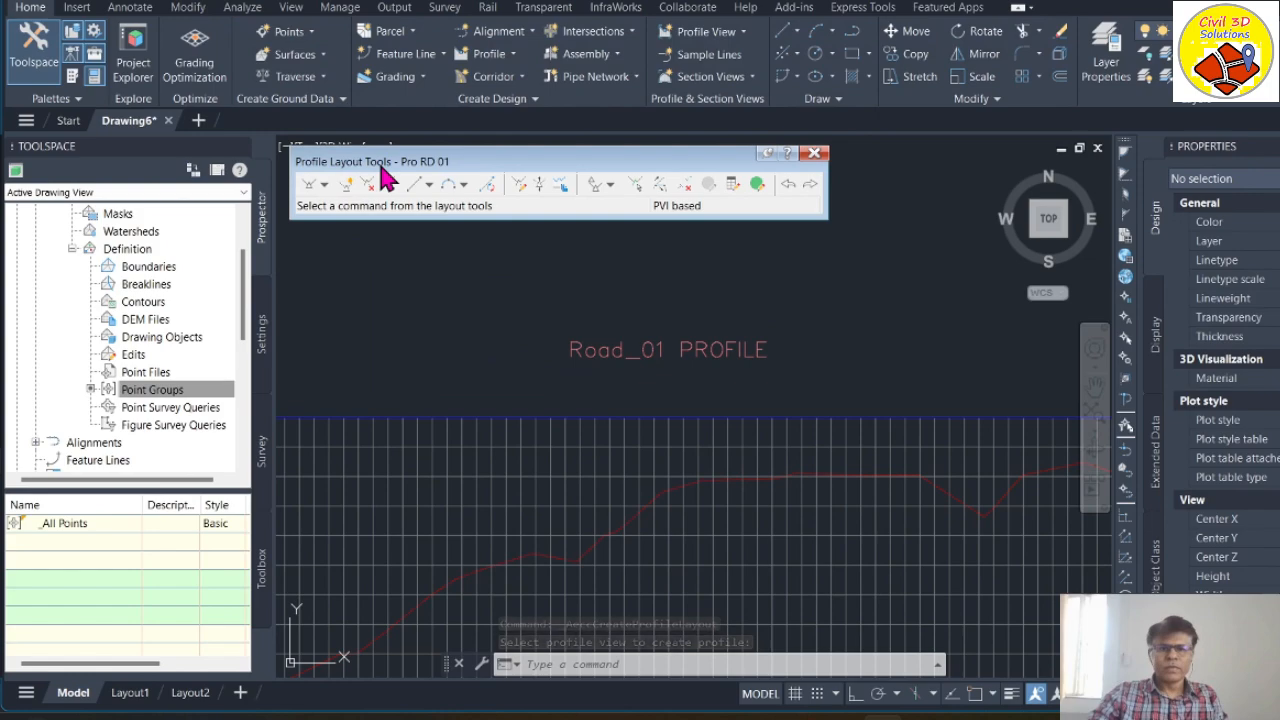
Step: Begin drawing tangents with curves for Pro RD 01, snapping the start point to the beginning endpoint of the existing ground line
{"action": "left_click_drag", "start_coordinate": [576, 162], "coordinate": [670, 181]}
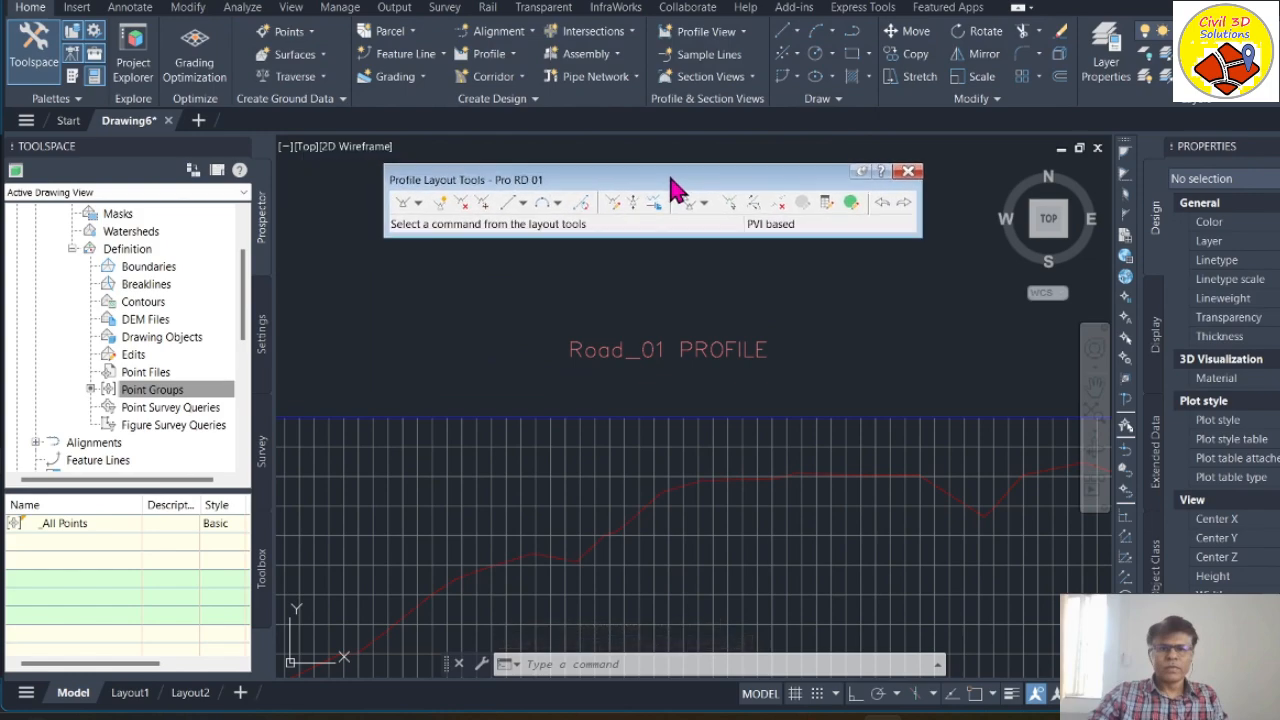
{"action": "left_click", "coordinate": [419, 204]}
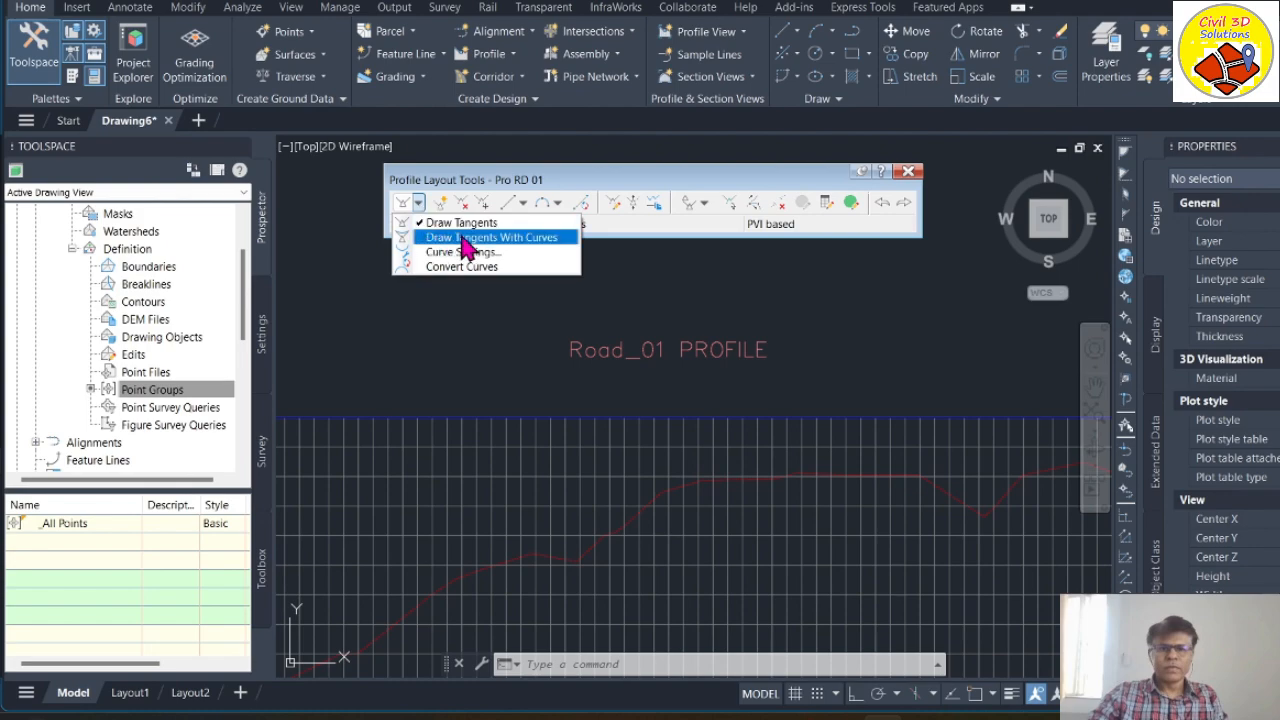
{"action": "left_click", "coordinate": [548, 240]}
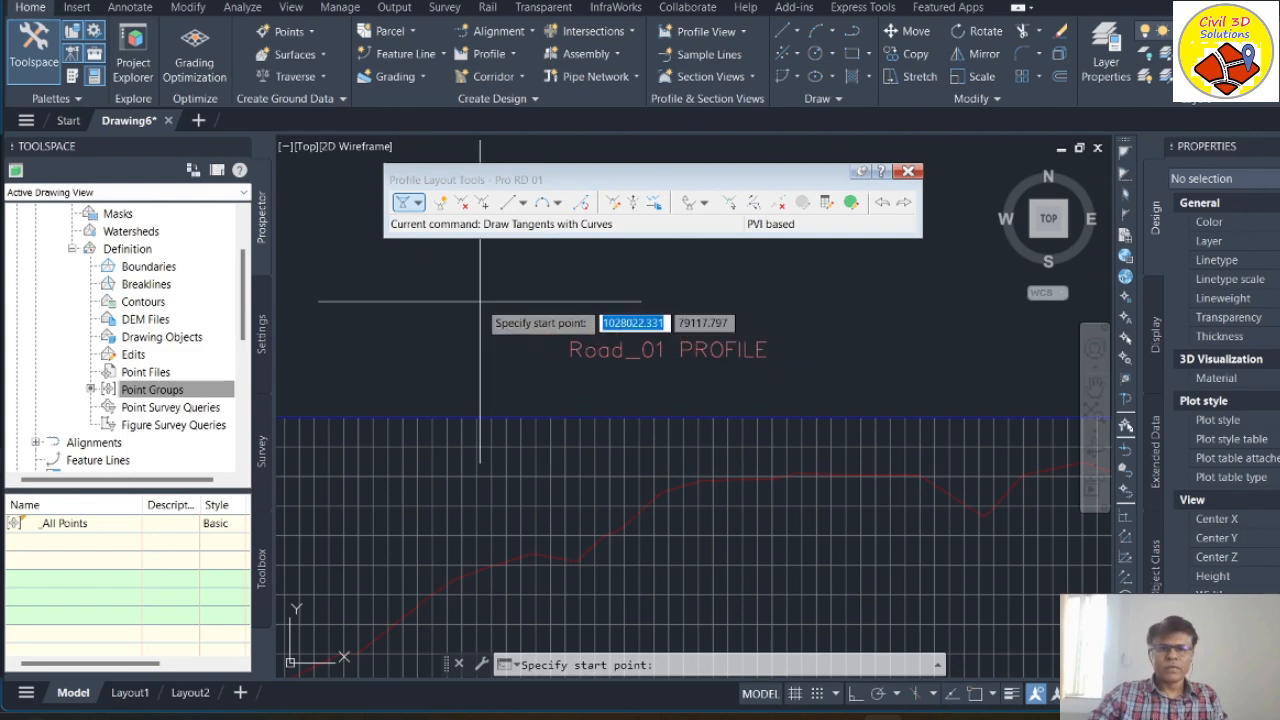
{"action": "scroll", "coordinate": [570, 295], "scroll_direction": "down", "scroll_amount": 5}
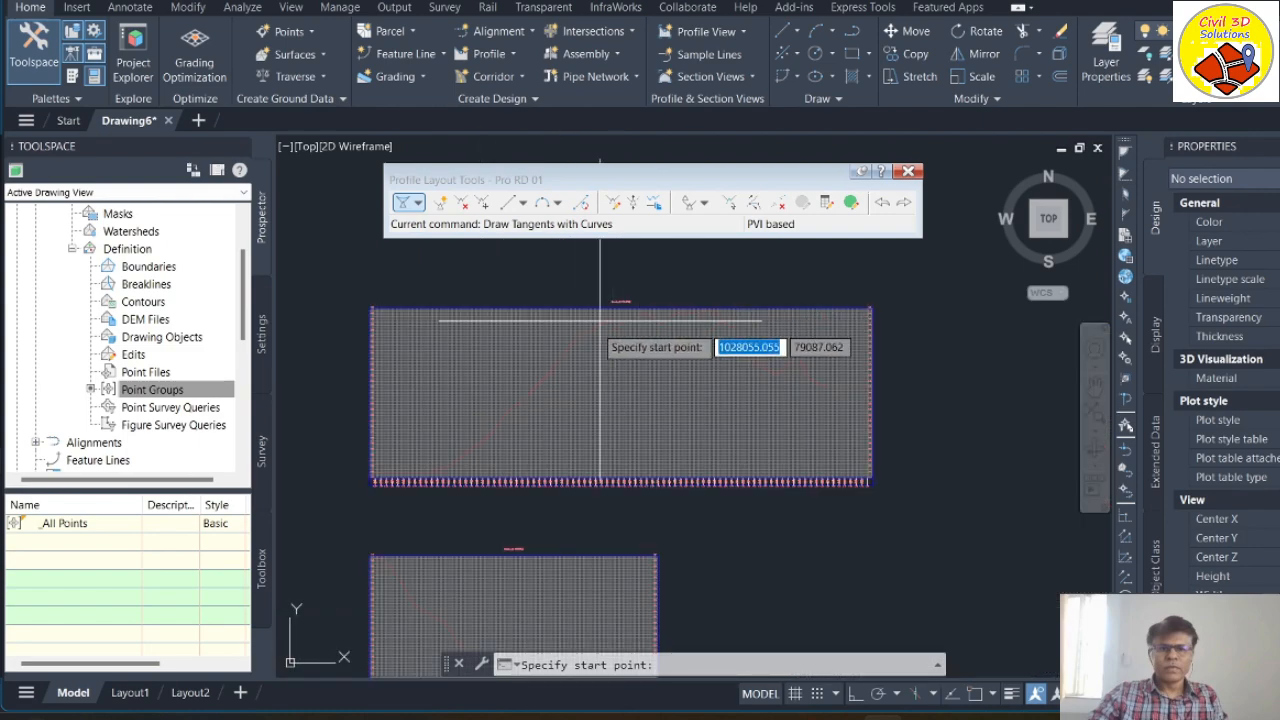
{"action": "scroll", "coordinate": [610, 480], "scroll_direction": "up", "scroll_amount": 5}
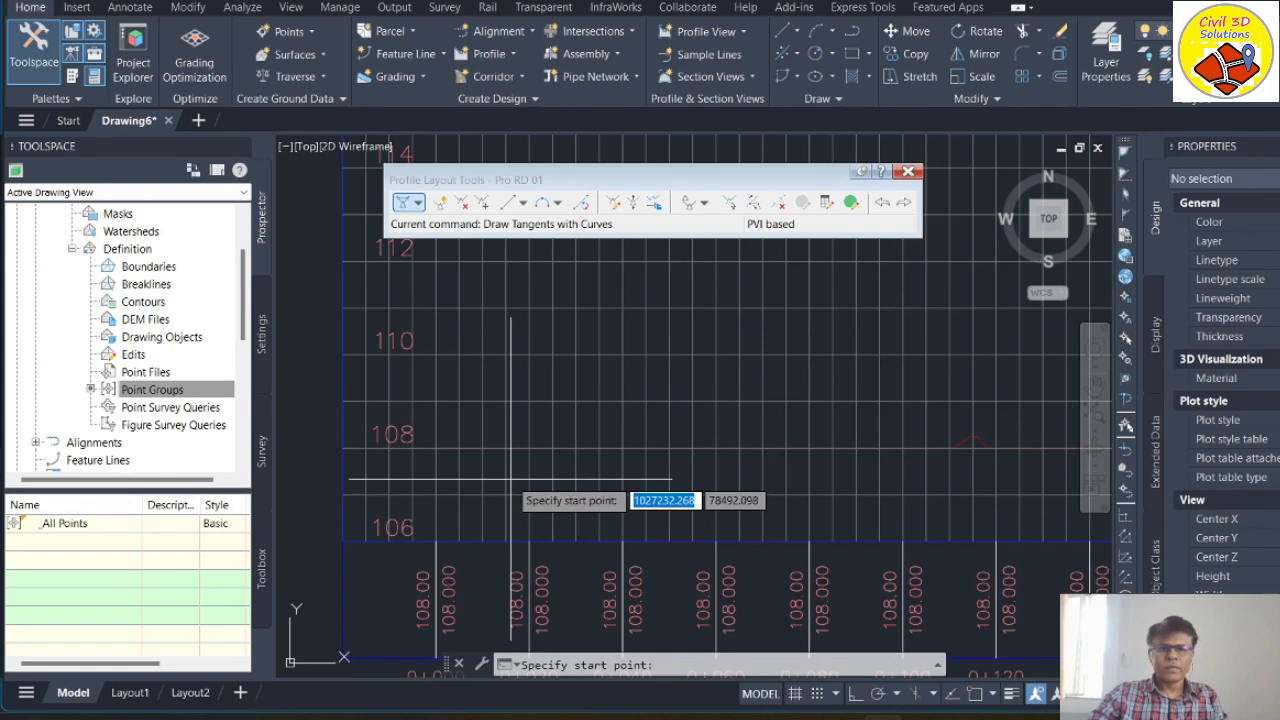
{"action": "type", "text": "en"}
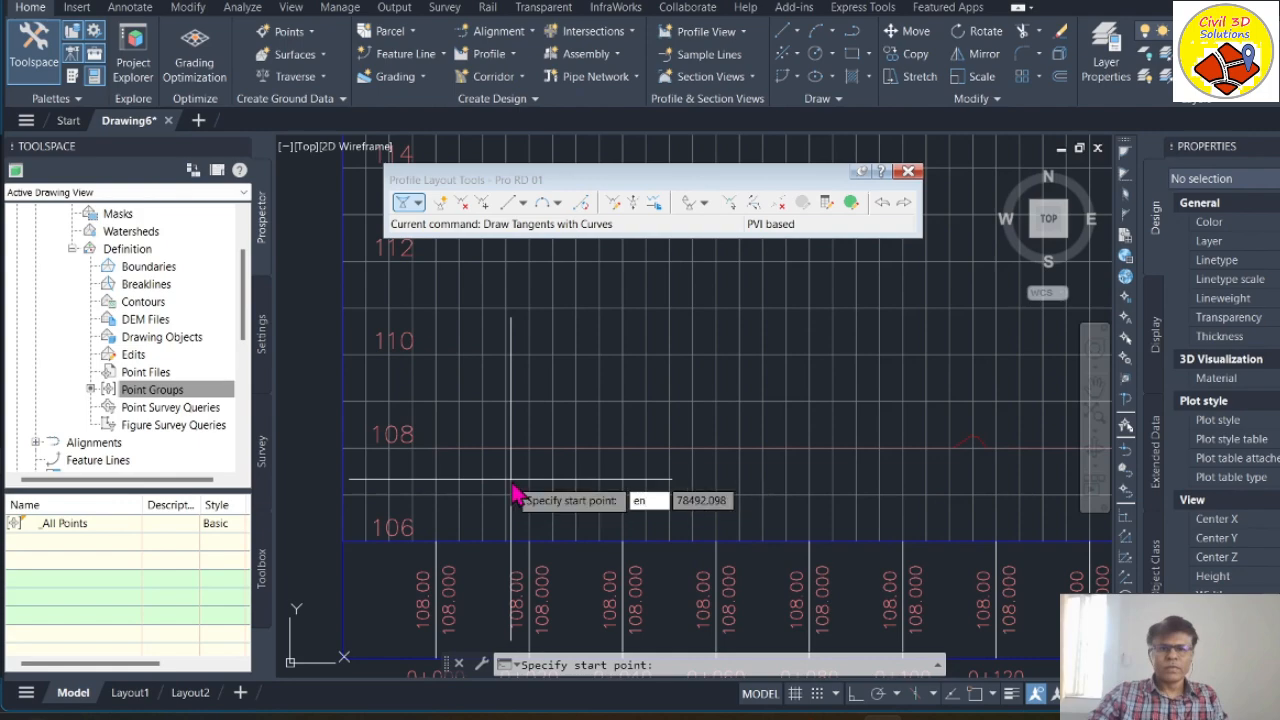
{"action": "type", "text": "d"}
{"action": "key", "text": "Return"}
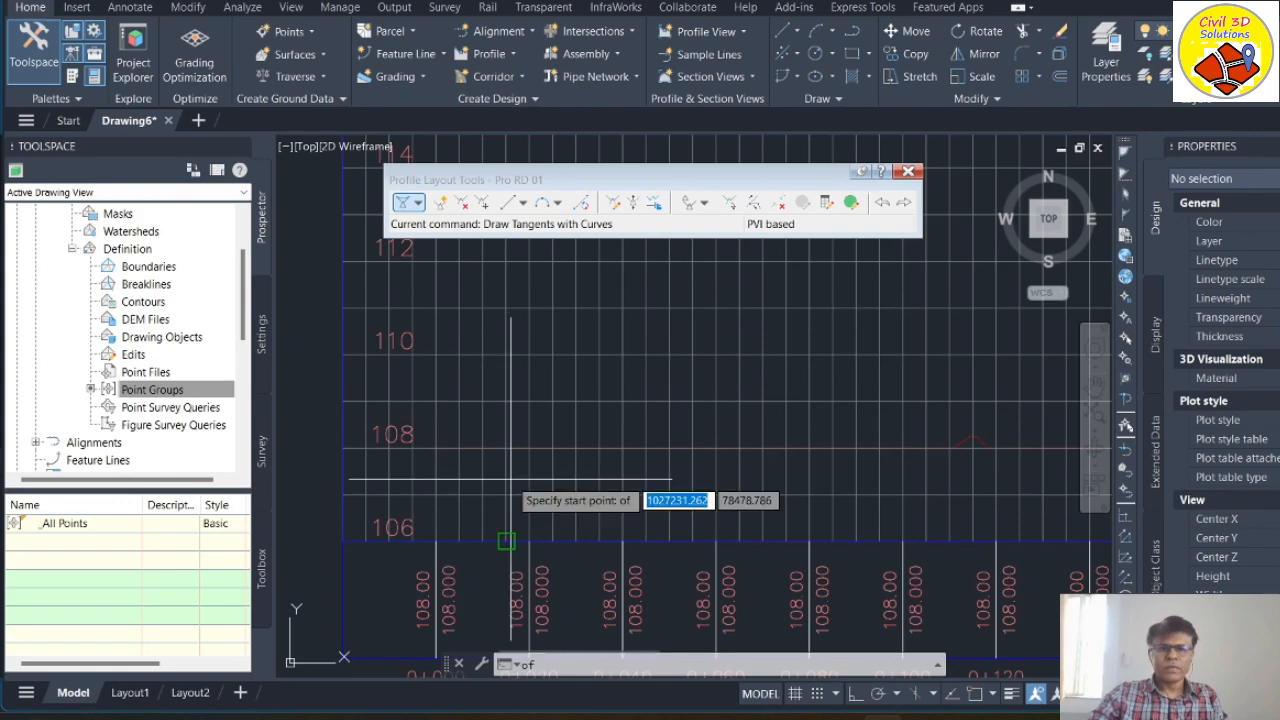
{"action": "left_click", "coordinate": [436, 447]}
Step: Lay the first Pro RD 01 tangents along the flat opening stretch and up the rising ground to the shoulder of the hill
{"action": "scroll", "coordinate": [430, 513], "scroll_direction": "down", "scroll_amount": 6}
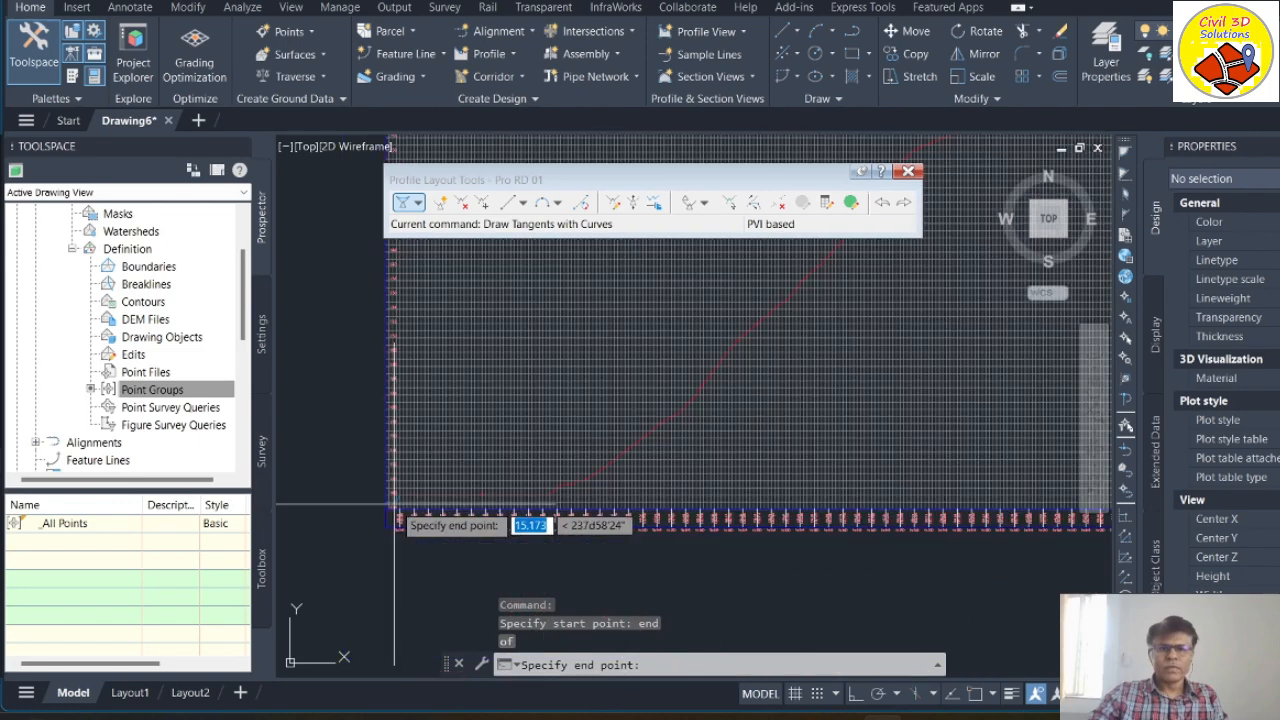
{"action": "scroll", "coordinate": [570, 505], "scroll_direction": "up", "scroll_amount": 6}
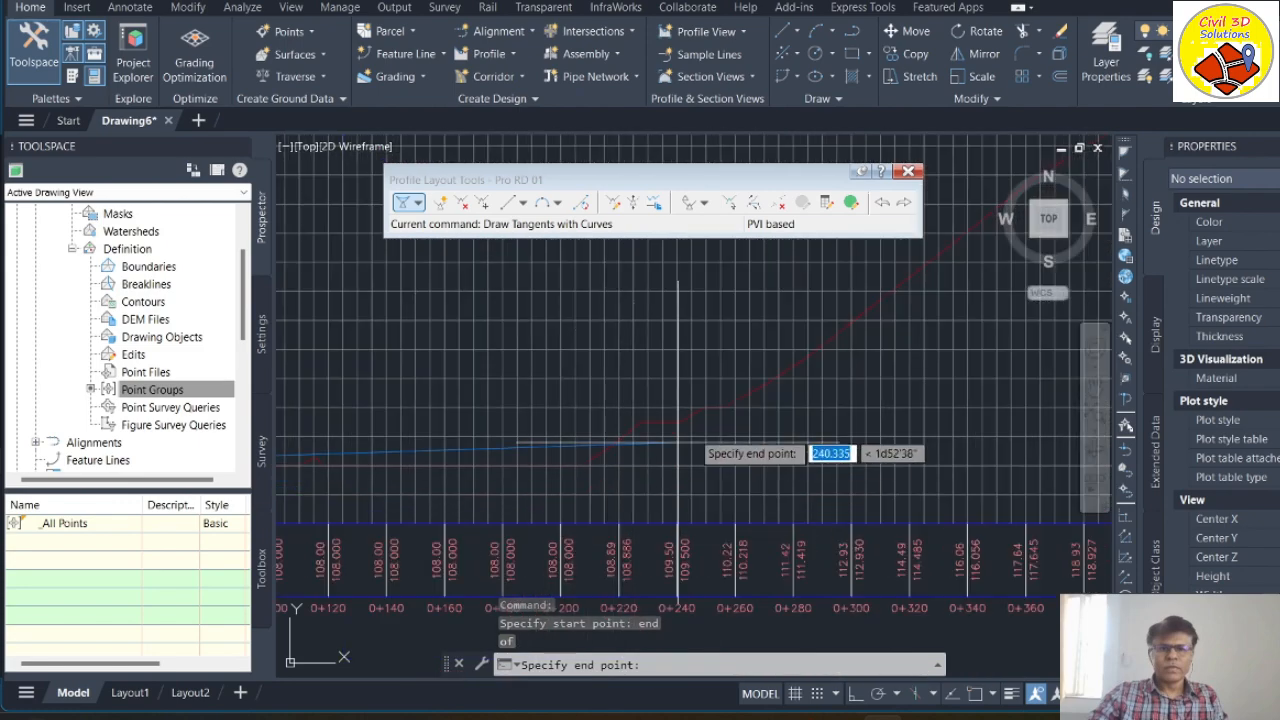
{"action": "scroll", "coordinate": [510, 468], "scroll_direction": "down", "scroll_amount": 3}
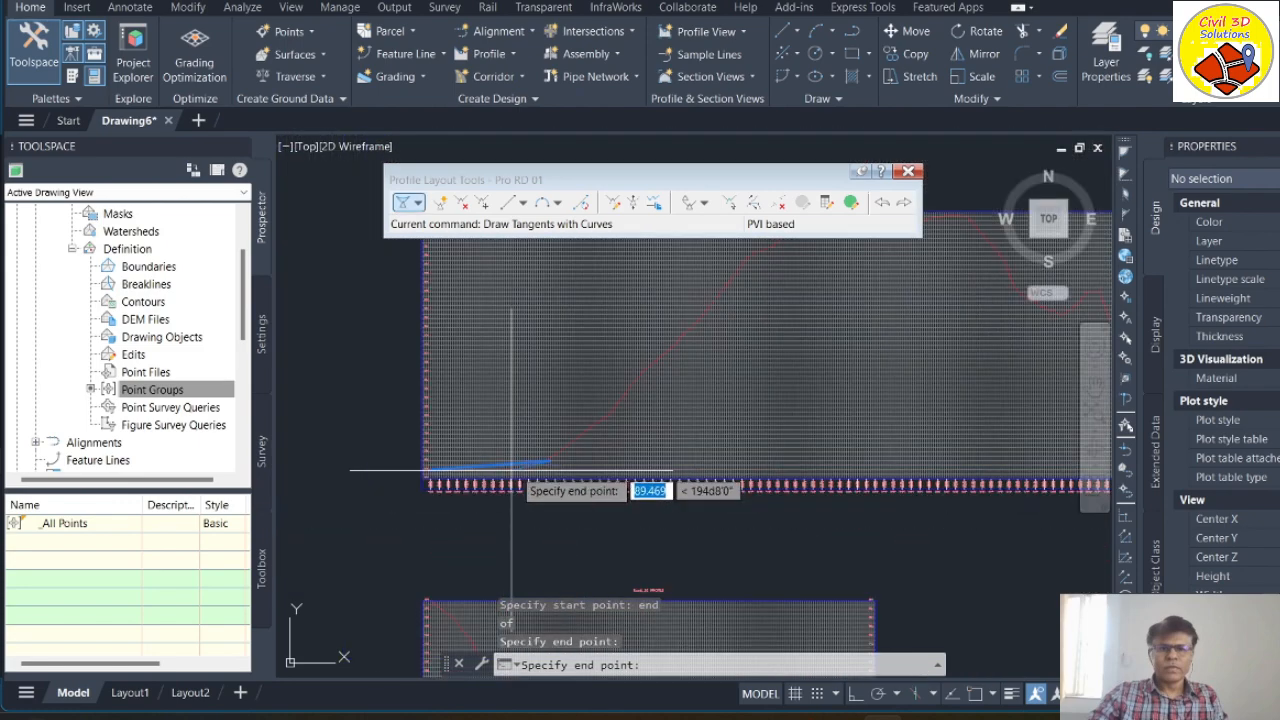
{"action": "scroll", "coordinate": [689, 323], "scroll_direction": "up", "scroll_amount": 3}
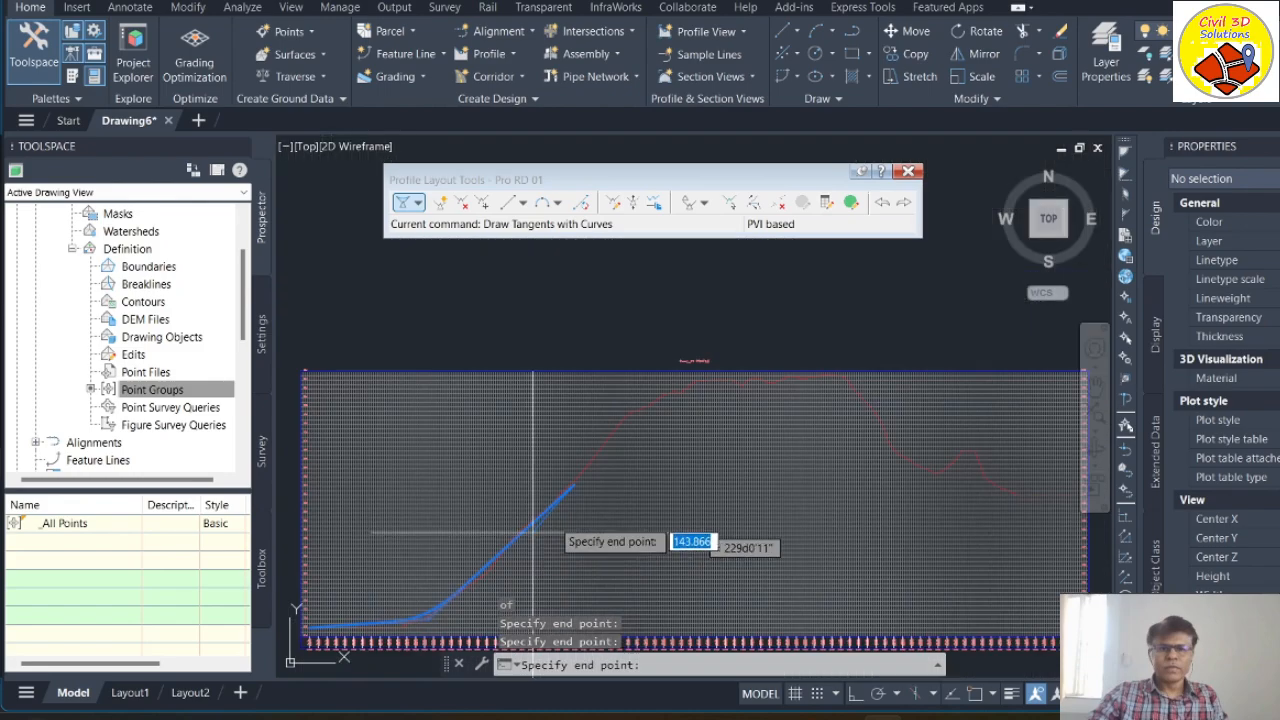
{"action": "scroll", "coordinate": [669, 390], "scroll_direction": "up", "scroll_amount": 3}
{"action": "left_click", "coordinate": [695, 383]}
Step: Continue the Pro RD 01 tangents across the hilltop to where the ground line begins to fall
{"action": "scroll", "coordinate": [530, 456], "scroll_direction": "down", "scroll_amount": 4}
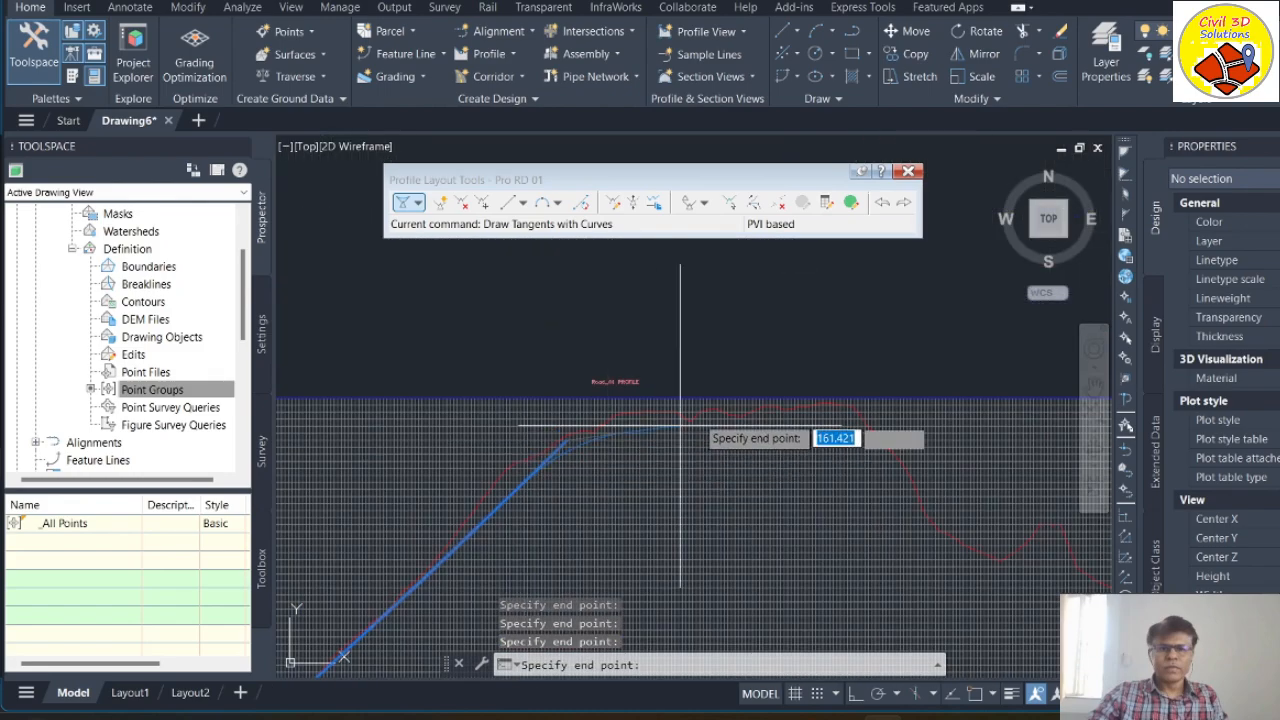
{"action": "scroll", "coordinate": [760, 405], "scroll_direction": "up", "scroll_amount": 3}
{"action": "left_click", "coordinate": [755, 430]}
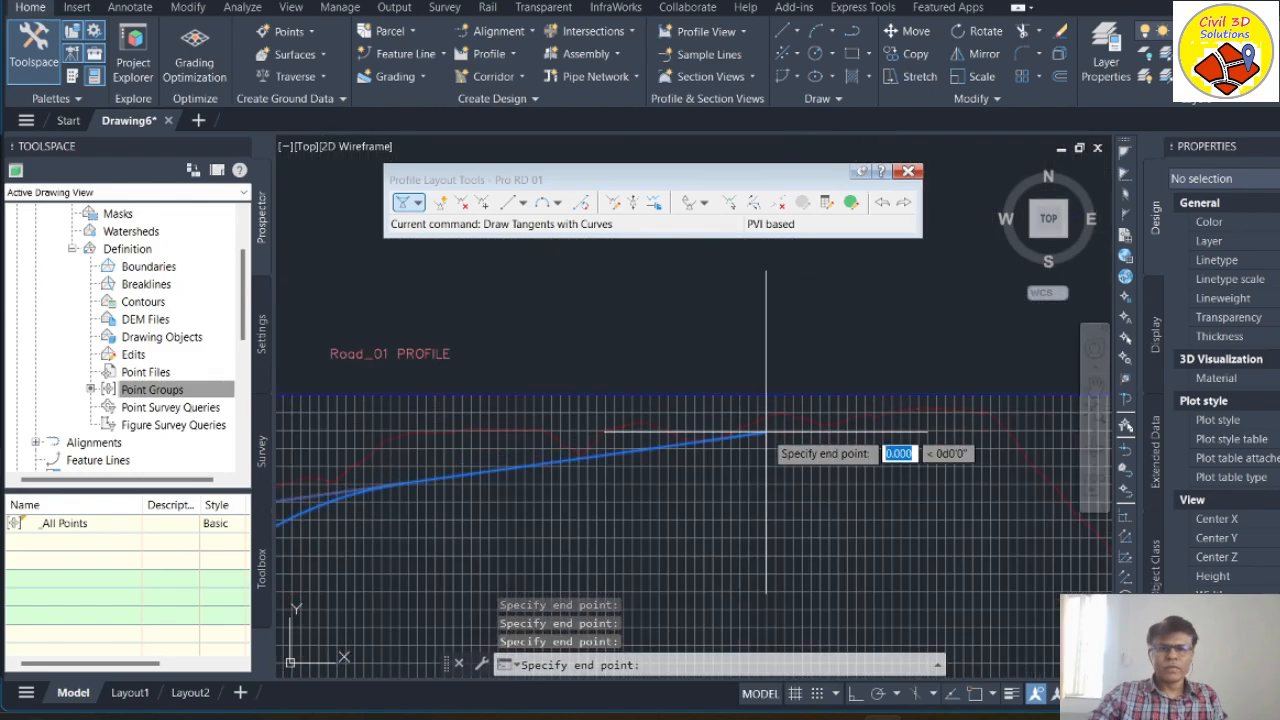
{"action": "scroll", "coordinate": [718, 458], "scroll_direction": "down", "scroll_amount": 3}
{"action": "scroll", "coordinate": [705, 400], "scroll_direction": "up", "scroll_amount": 3}
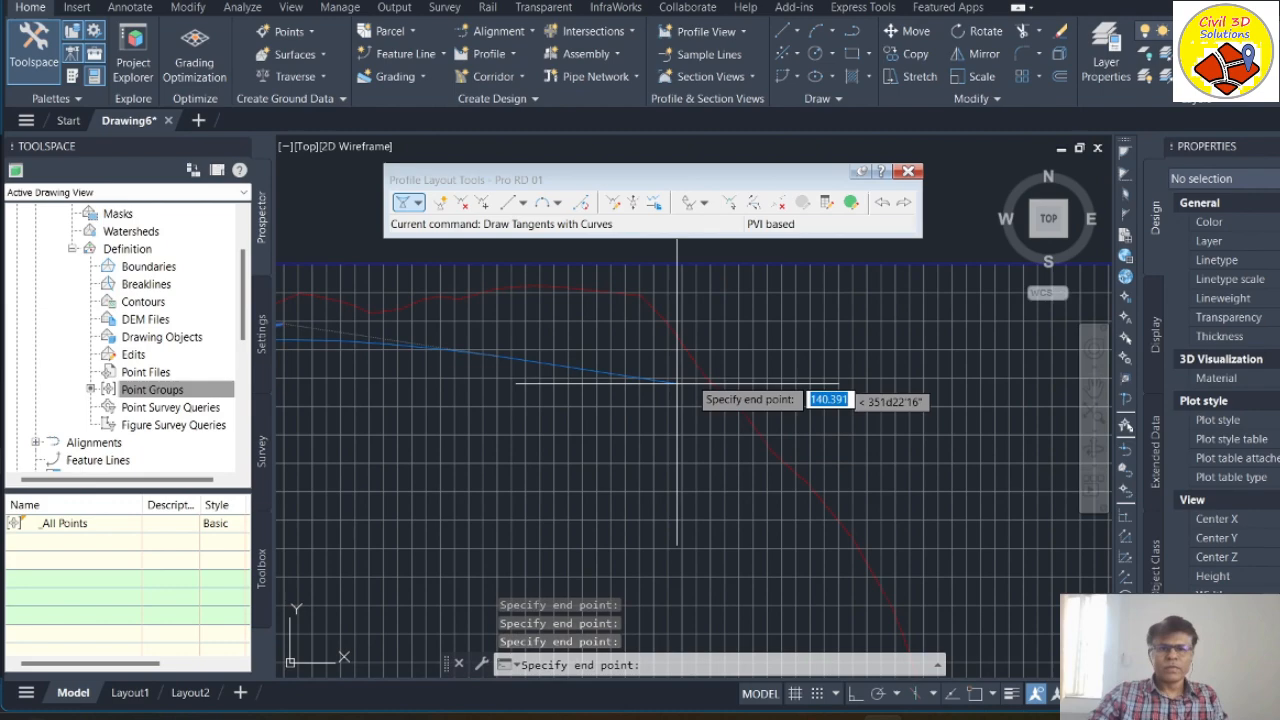
{"action": "left_click", "coordinate": [689, 326]}
Step: Extend the Pro RD 01 tangents down the descent into the dip, over the small hump, and toward the final low stretch
{"action": "scroll", "coordinate": [650, 390], "scroll_direction": "down", "scroll_amount": 4}
{"action": "scroll", "coordinate": [665, 400], "scroll_direction": "up", "scroll_amount": 3}
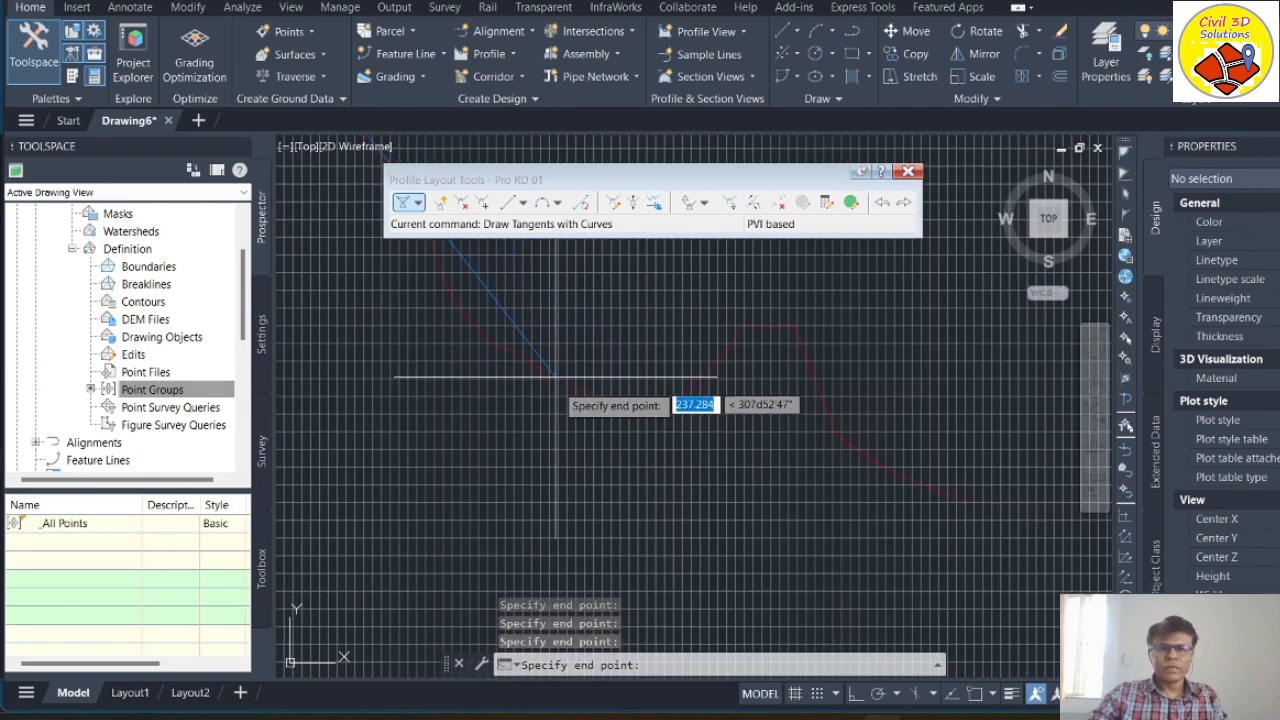
{"action": "left_click", "coordinate": [548, 418]}
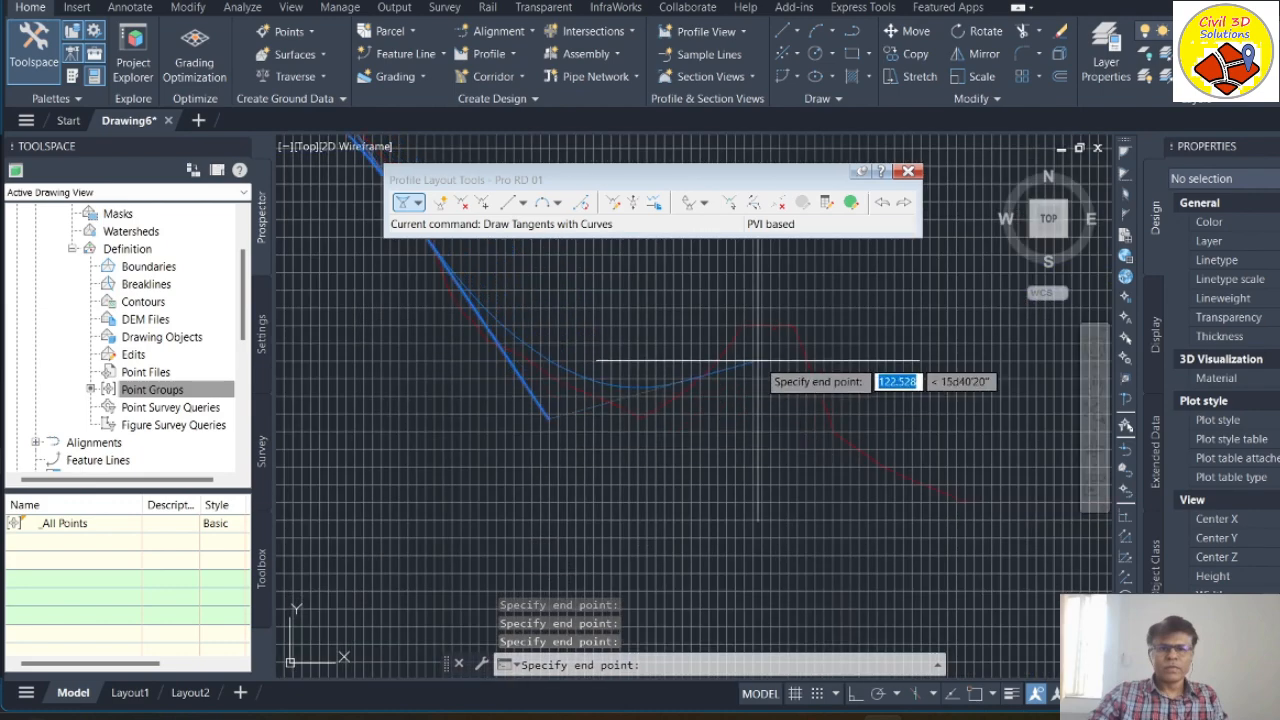
{"action": "scroll", "coordinate": [760, 380], "scroll_direction": "down", "scroll_amount": 4}
{"action": "scroll", "coordinate": [845, 410], "scroll_direction": "up", "scroll_amount": 4}
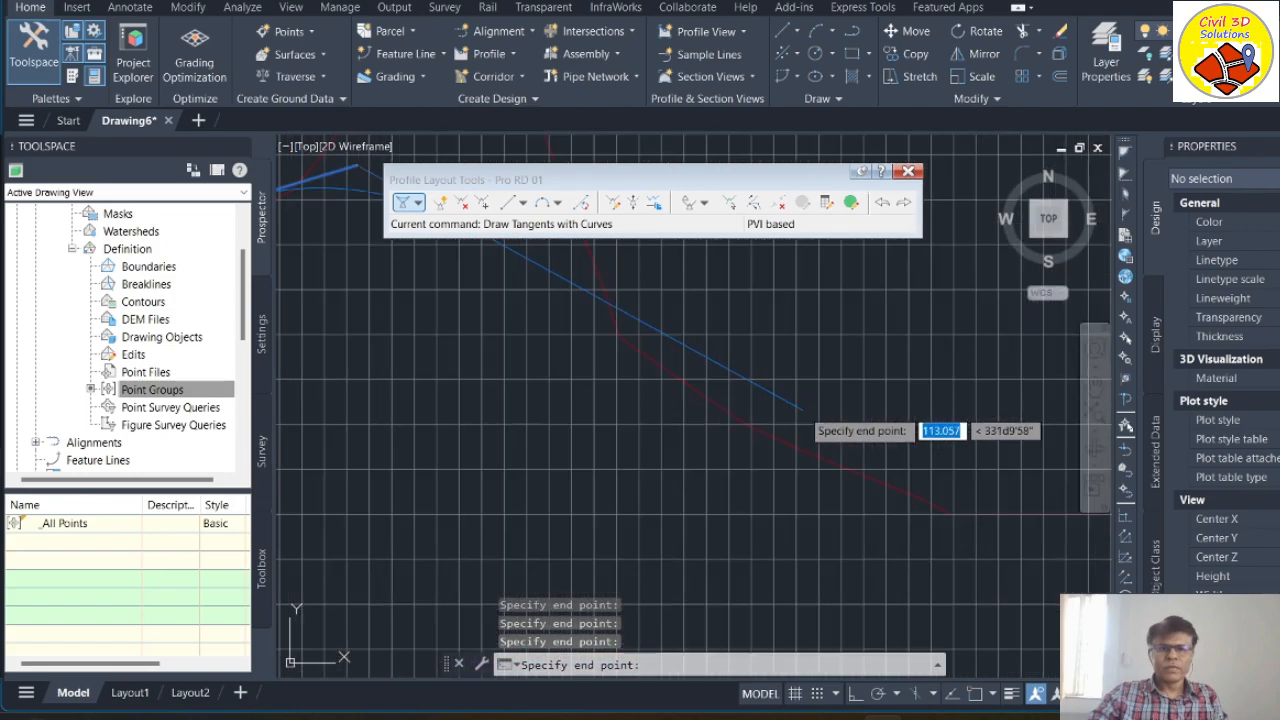
{"action": "left_click", "coordinate": [846, 407]}
Step: Snap the last Pro RD 01 tangent to the ground line endpoint where the final descent levels out, and finish drawing tangents
{"action": "scroll", "coordinate": [972, 546], "scroll_direction": "up", "scroll_amount": 3}
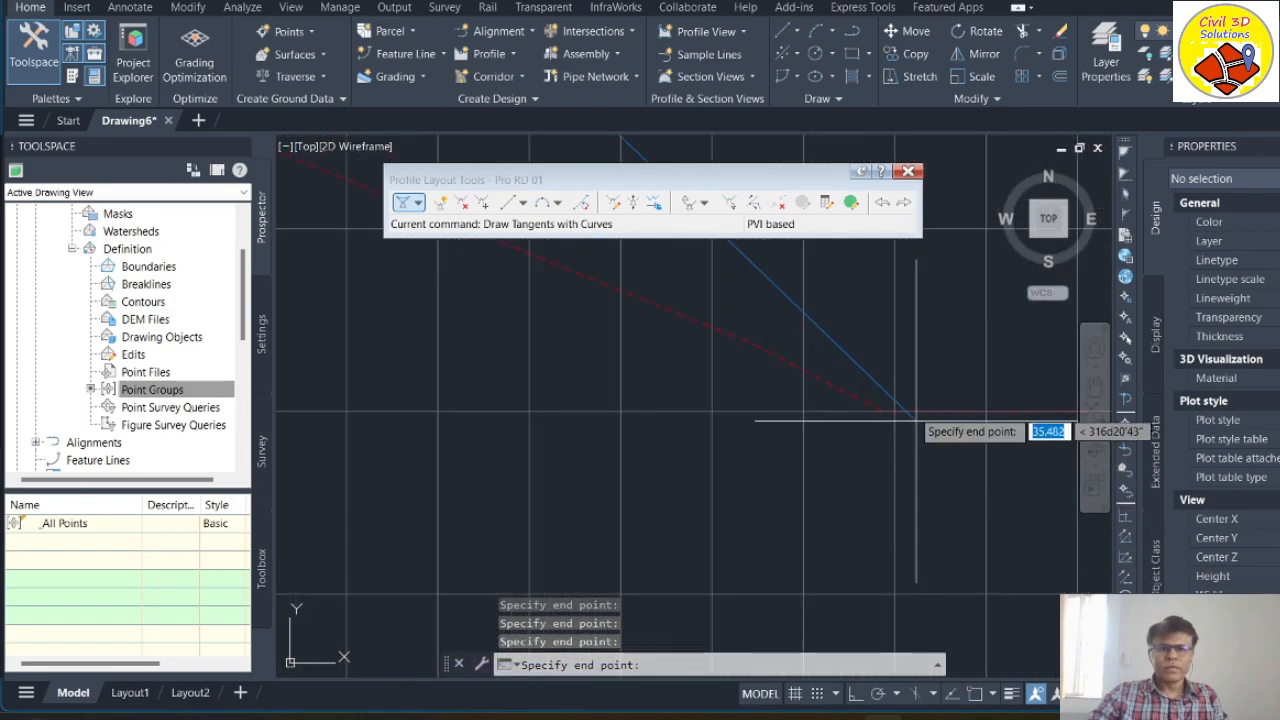
{"action": "scroll", "coordinate": [903, 389], "scroll_direction": "up", "scroll_amount": 3}
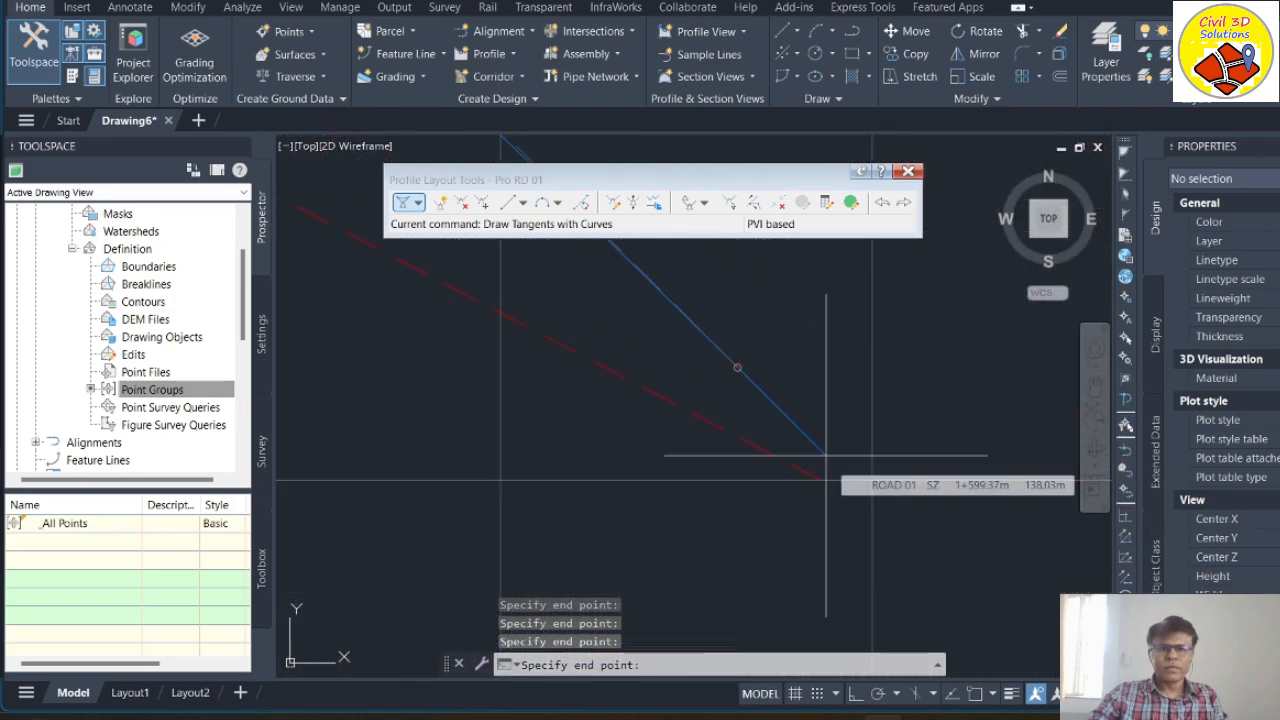
{"action": "type", "text": "end"}
{"action": "key", "text": "Return"}
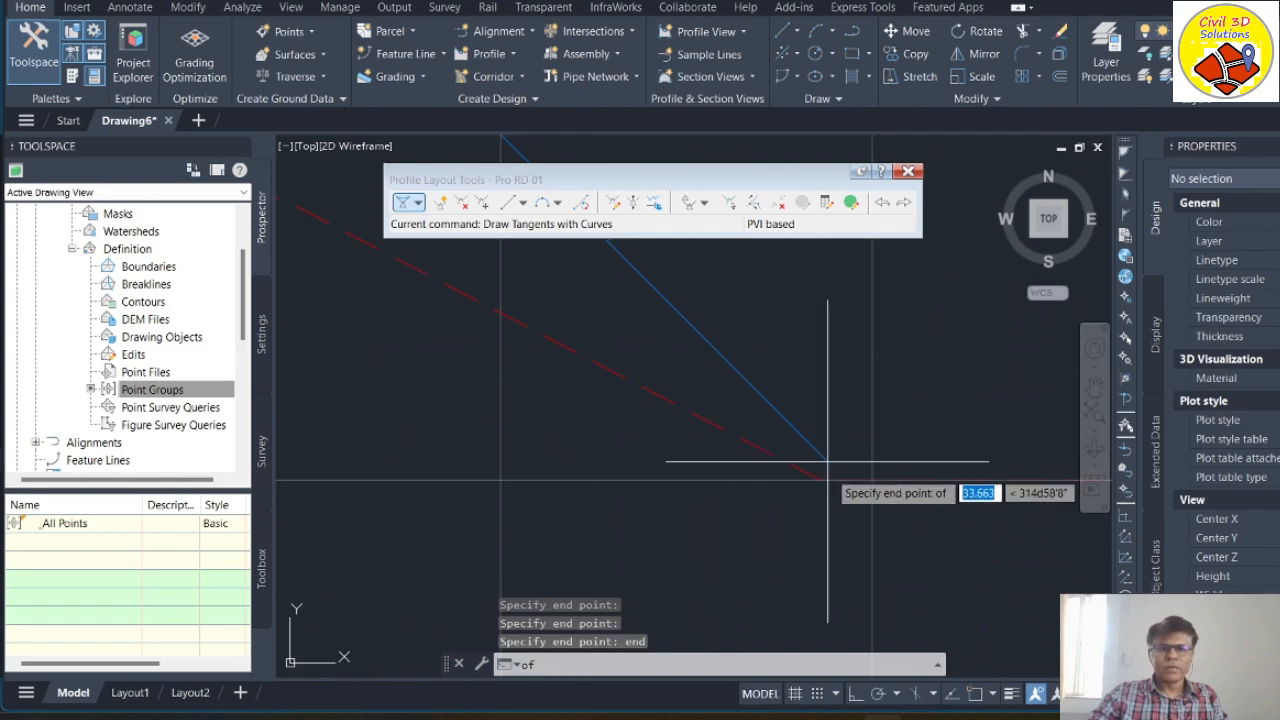
{"action": "left_click", "coordinate": [812, 478]}
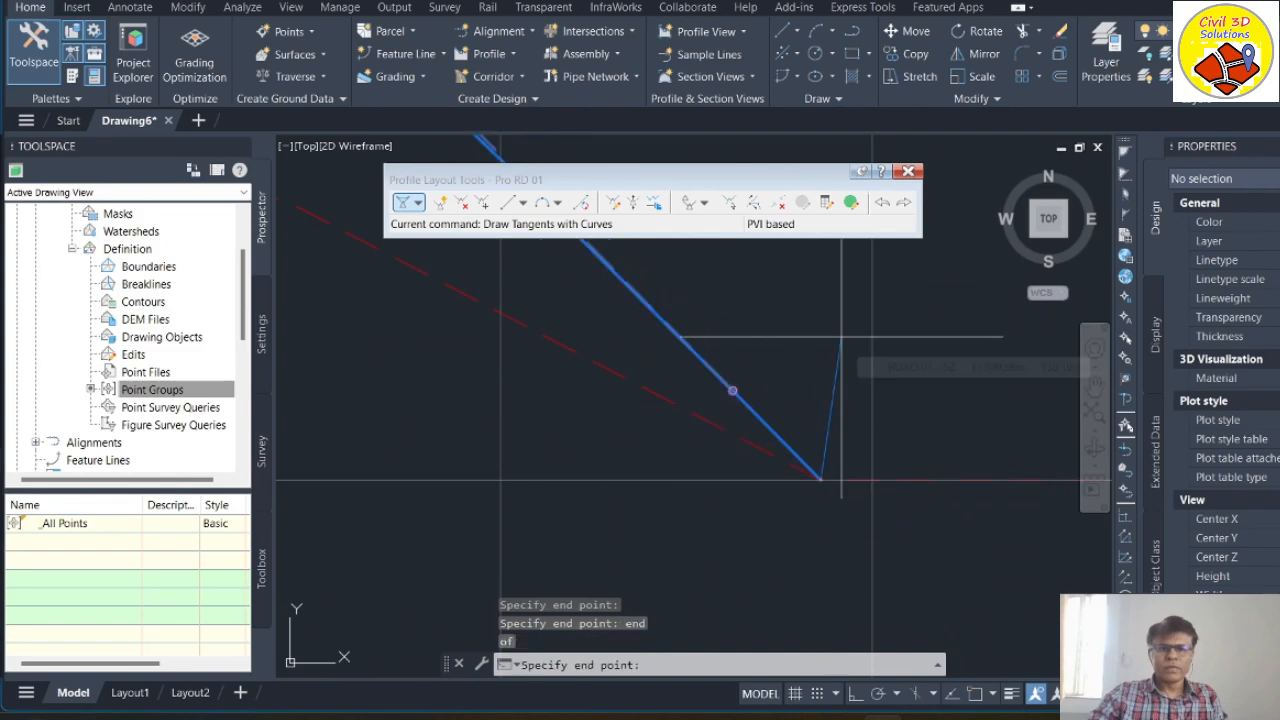
{"action": "scroll", "coordinate": [834, 437], "scroll_direction": "down", "scroll_amount": 6}
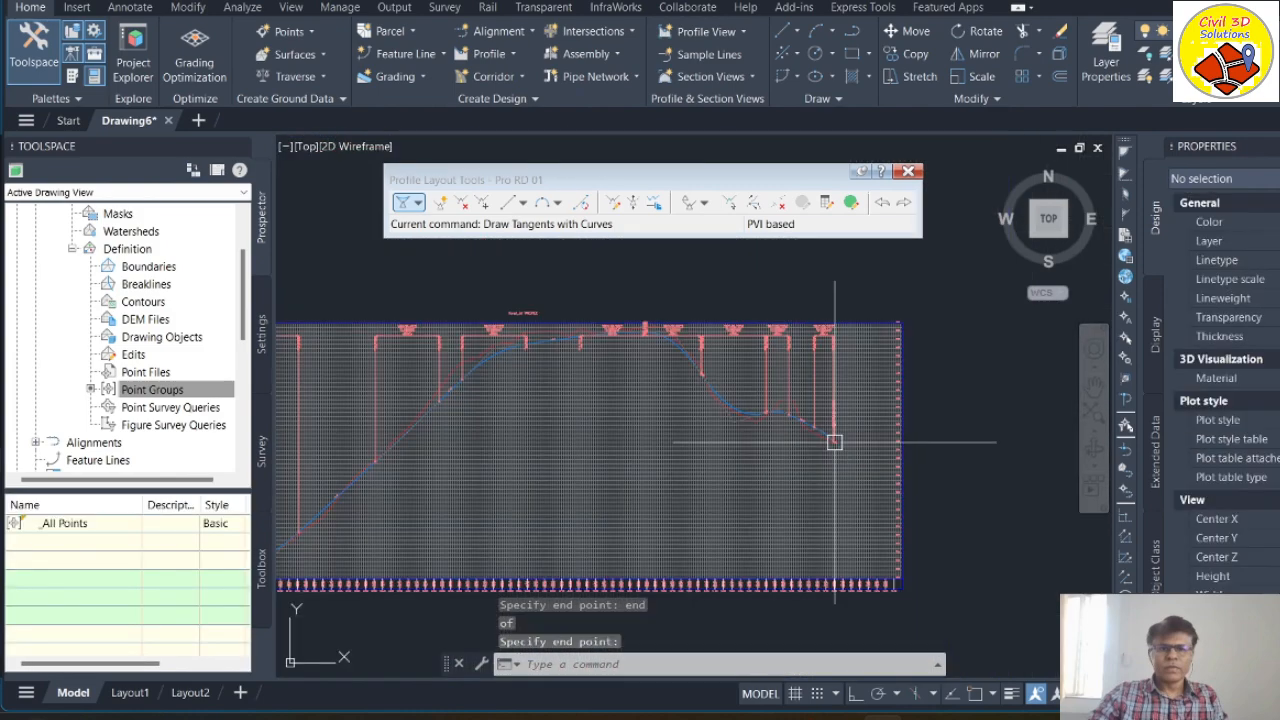
Step: Review the Pro RD 01 design profile against the existing ground line and close its layout tools
{"action": "scroll", "coordinate": [508, 514], "scroll_direction": "up", "scroll_amount": 5}
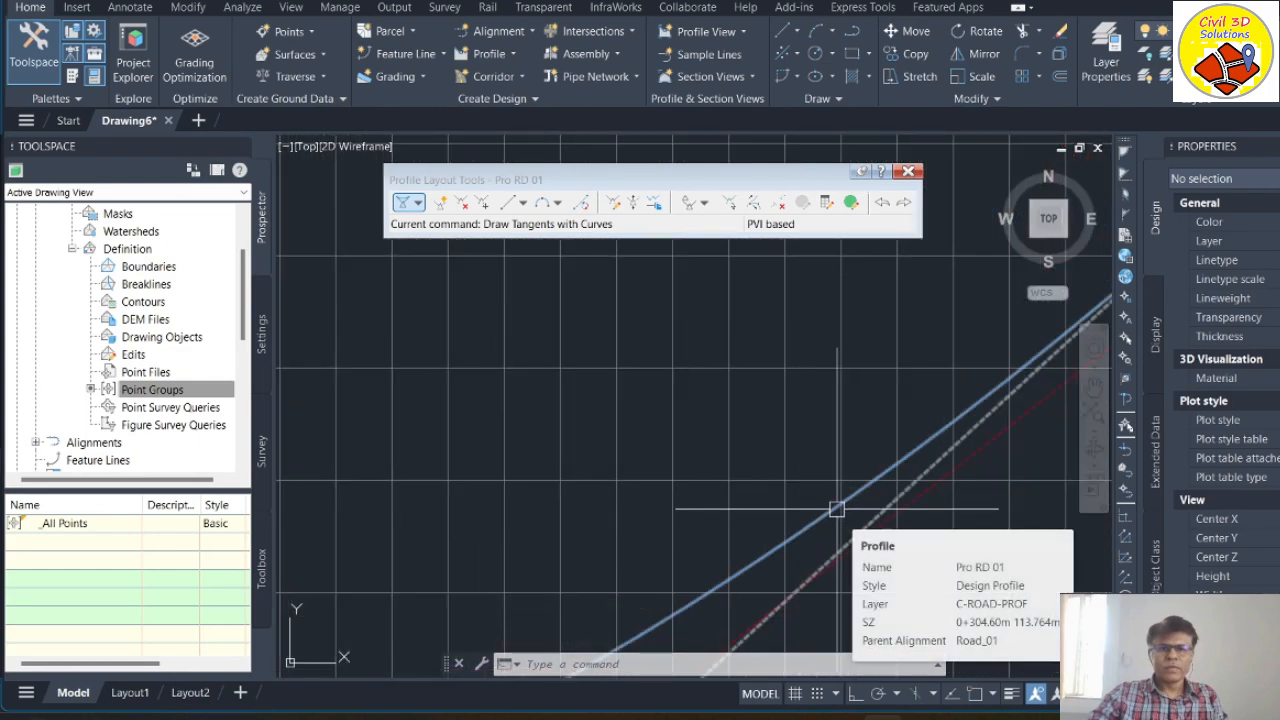
{"action": "scroll", "coordinate": [571, 443], "scroll_direction": "down", "scroll_amount": 6}
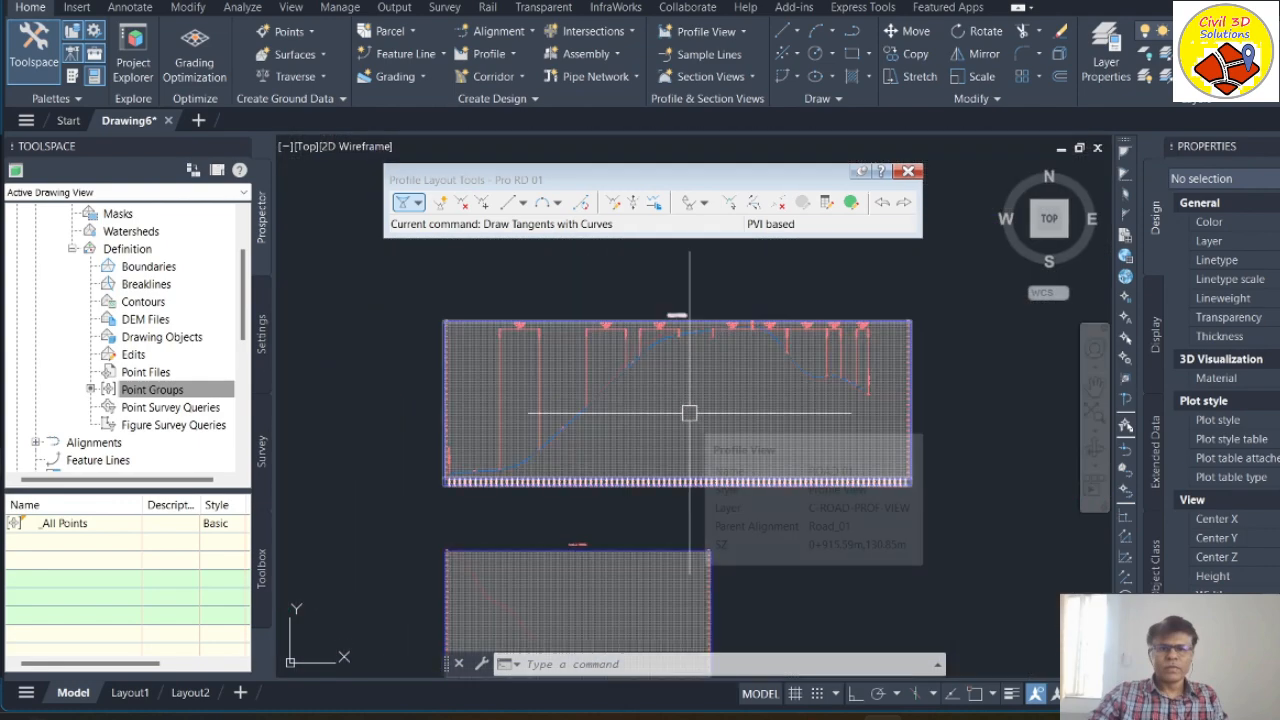
{"action": "scroll", "coordinate": [705, 400], "scroll_direction": "down", "scroll_amount": 3}
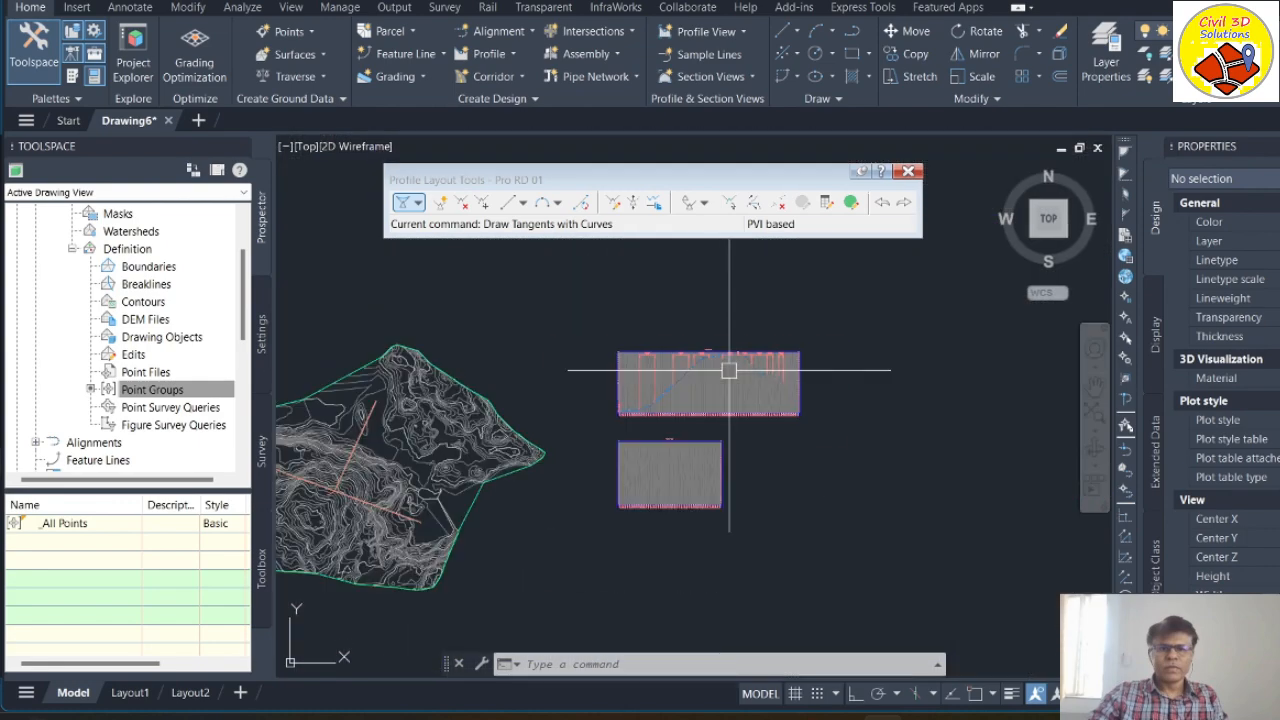
{"action": "scroll", "coordinate": [743, 457], "scroll_direction": "up", "scroll_amount": 5}
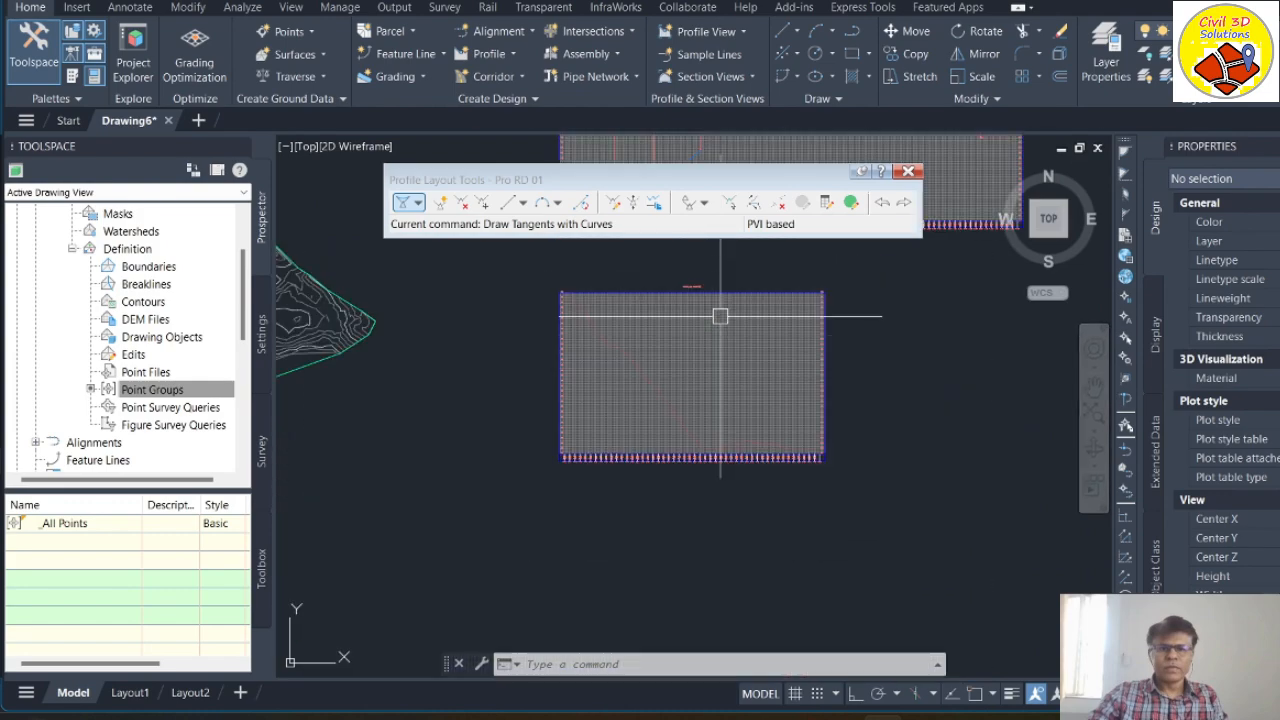
{"action": "left_click", "coordinate": [908, 171]}
{"action": "scroll", "coordinate": [693, 266], "scroll_direction": "up", "scroll_amount": 5}
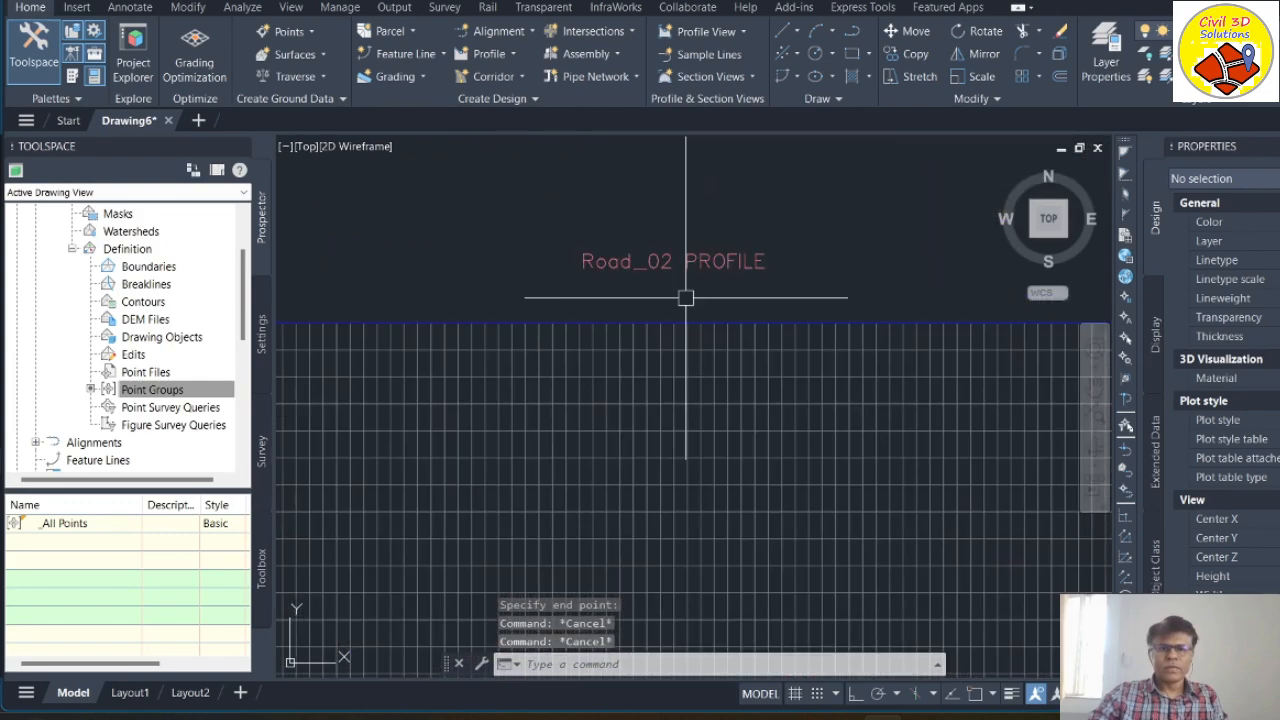
Step: Create a layout profile on the Road_02 profile view, named Prop Road 02 with description Prop RD 02, using Design Profile style and Complete Label Set
{"action": "scroll", "coordinate": [674, 296], "scroll_direction": "down", "scroll_amount": 5}
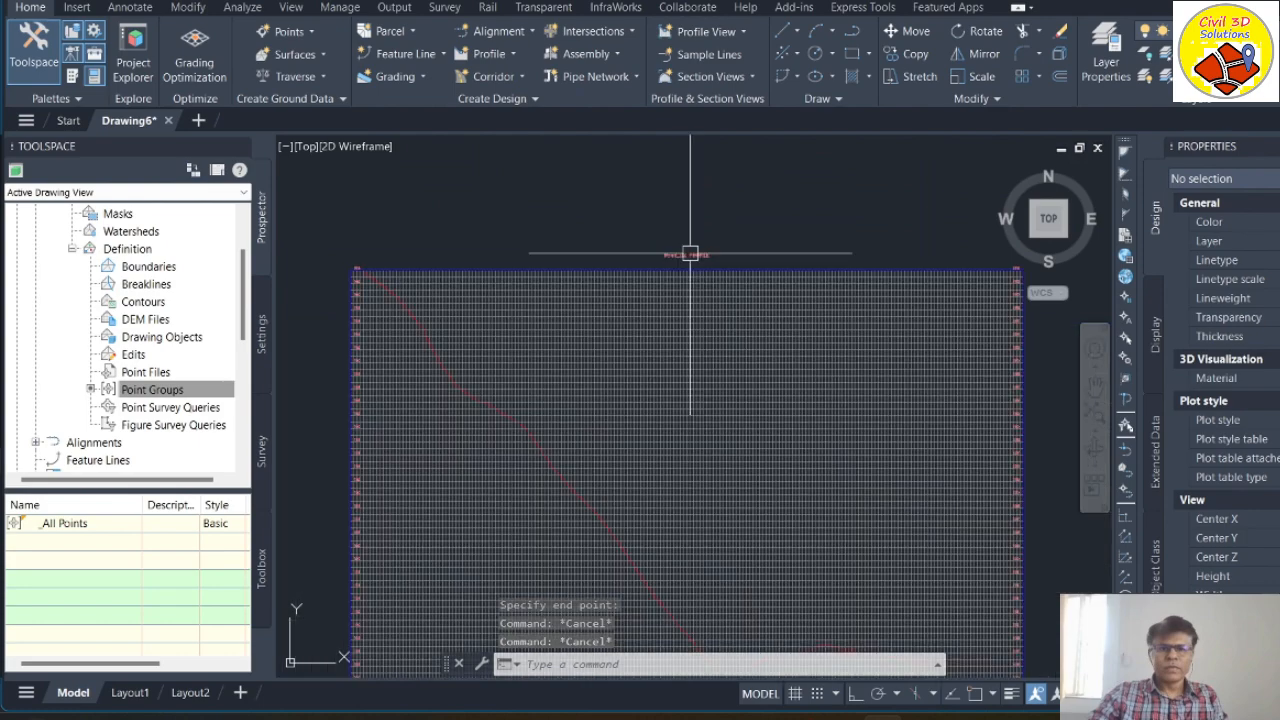
{"action": "left_click", "coordinate": [513, 55]}
{"action": "left_click", "coordinate": [505, 121]}
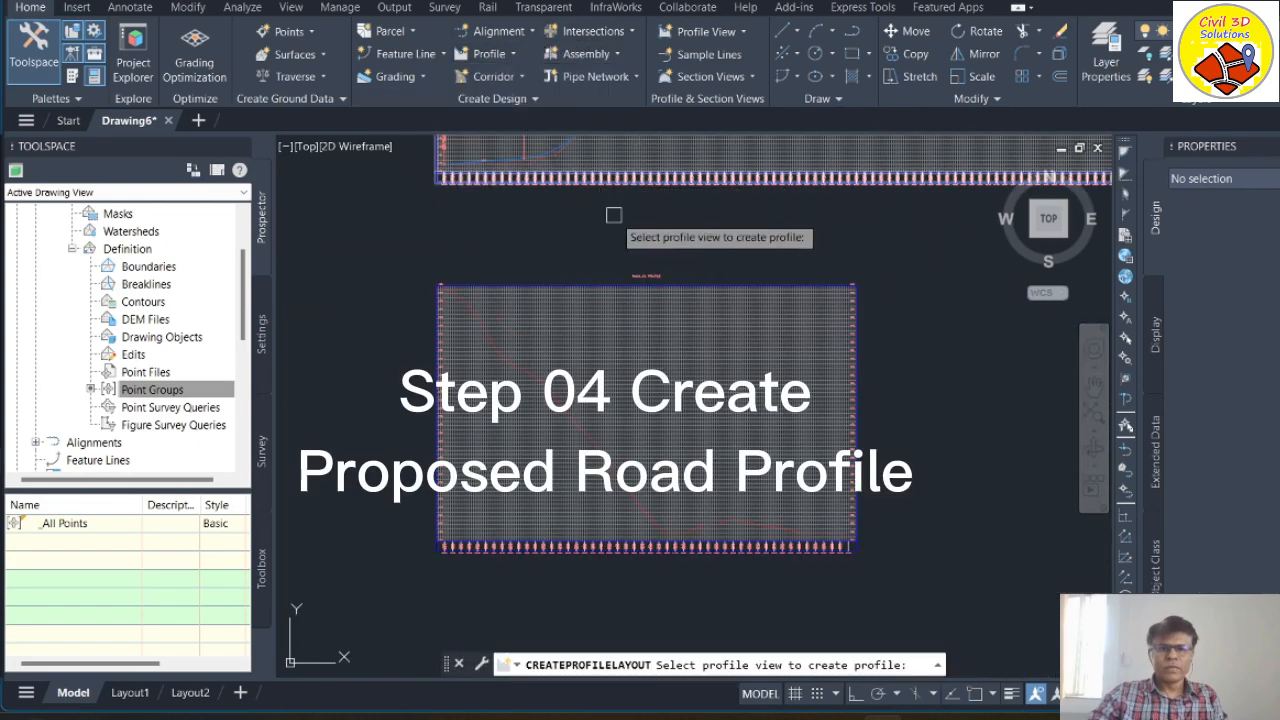
{"action": "scroll", "coordinate": [690, 278], "scroll_direction": "up", "scroll_amount": 4}
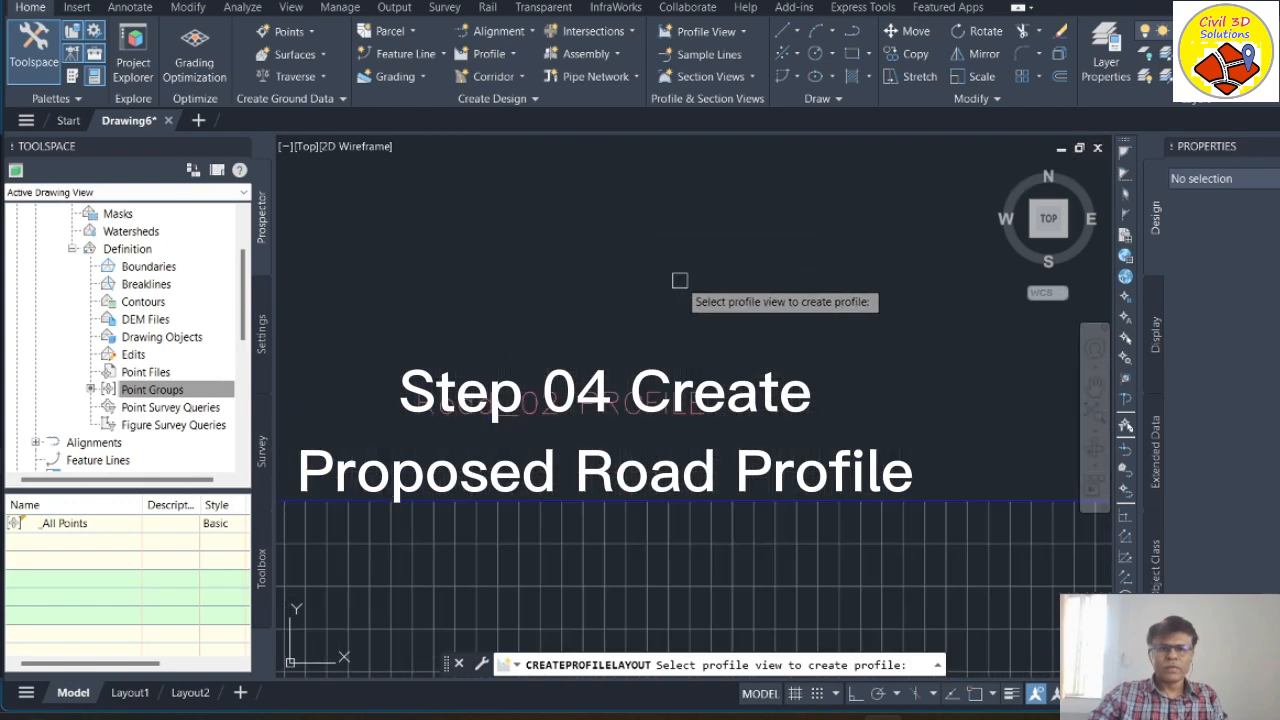
{"action": "scroll", "coordinate": [621, 482], "scroll_direction": "down", "scroll_amount": 1}
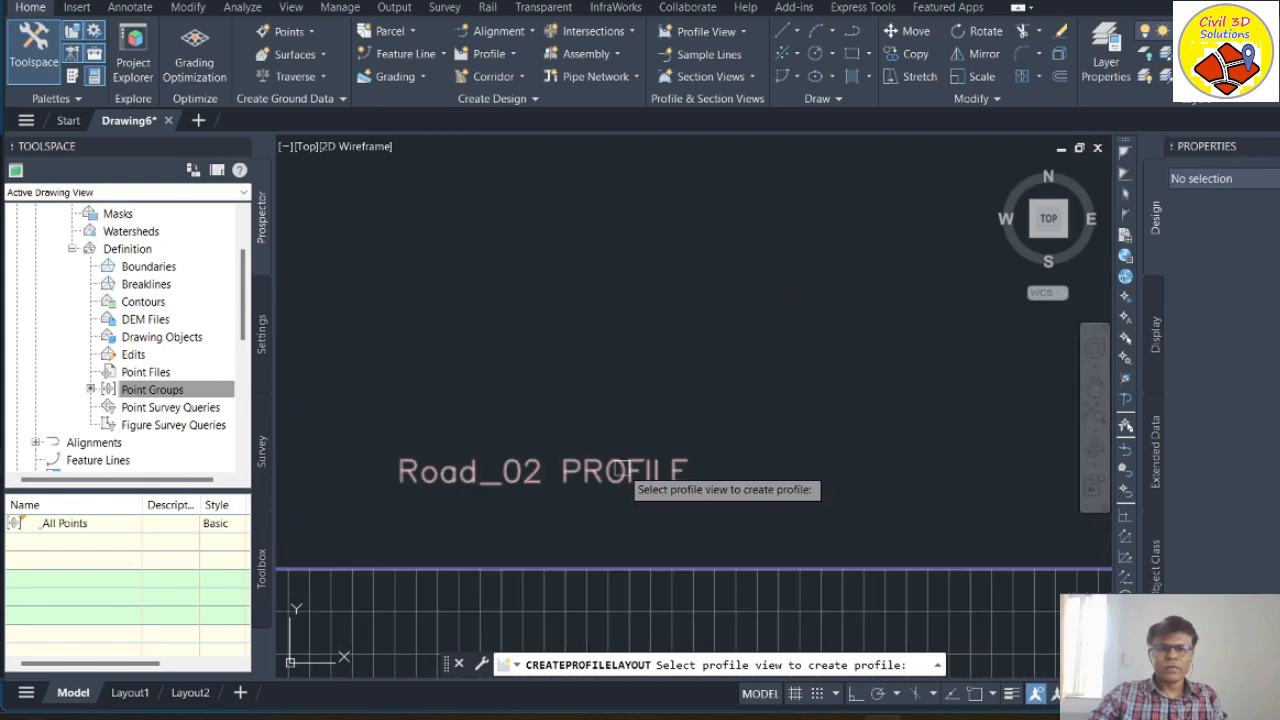
{"action": "left_click", "coordinate": [622, 478]}
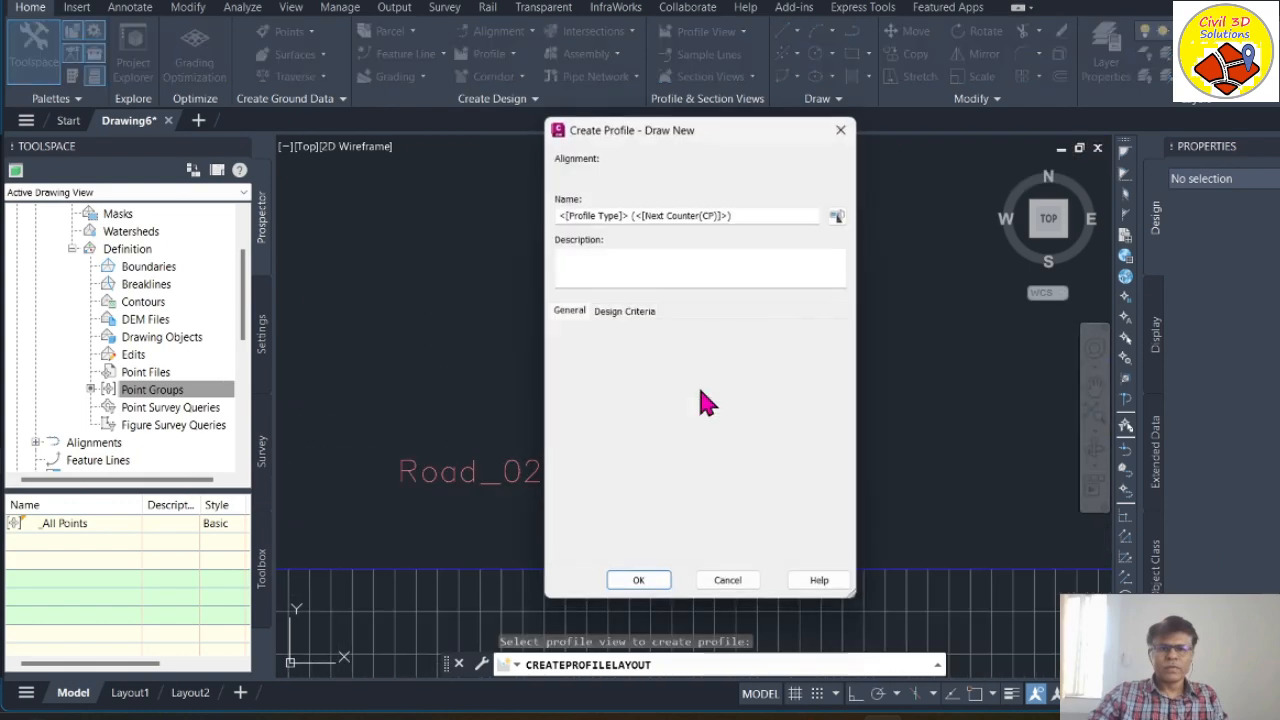
{"action": "left_click", "coordinate": [642, 222]}
{"action": "left_click_drag", "start_coordinate": [735, 217], "coordinate": [480, 228]}
{"action": "type", "text": "Prop Road 02"}
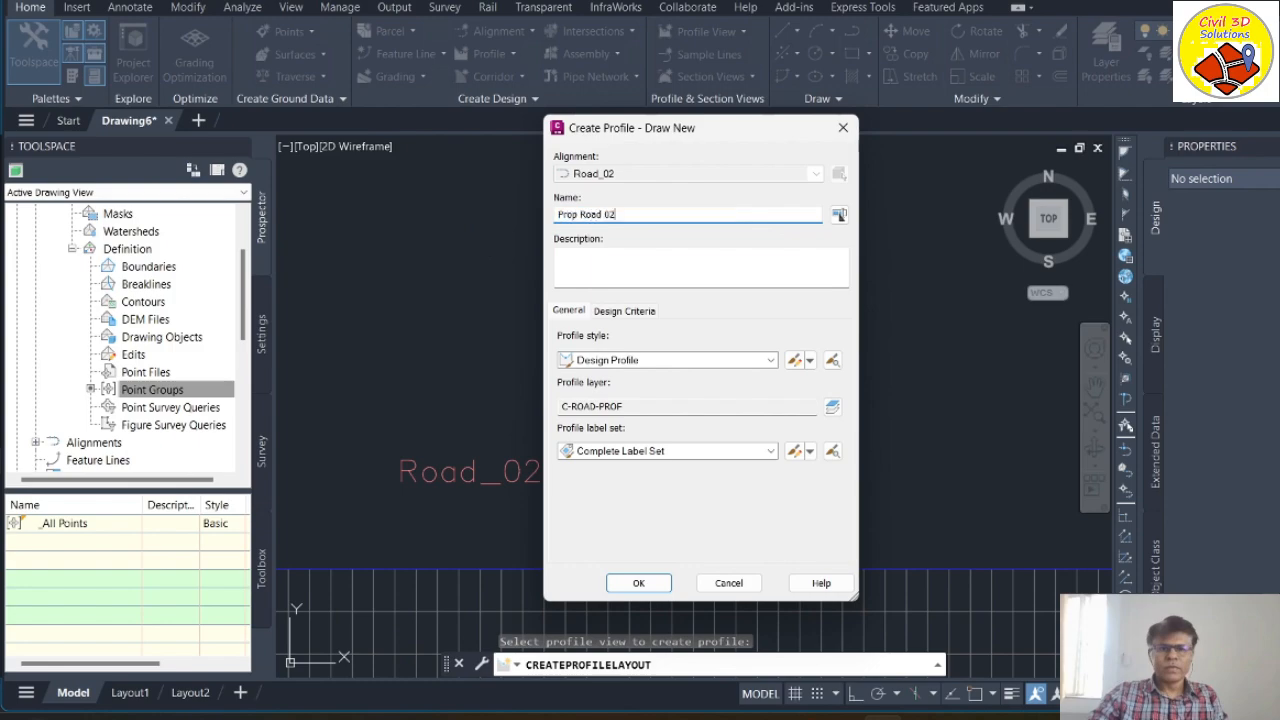
{"action": "left_click", "coordinate": [650, 279]}
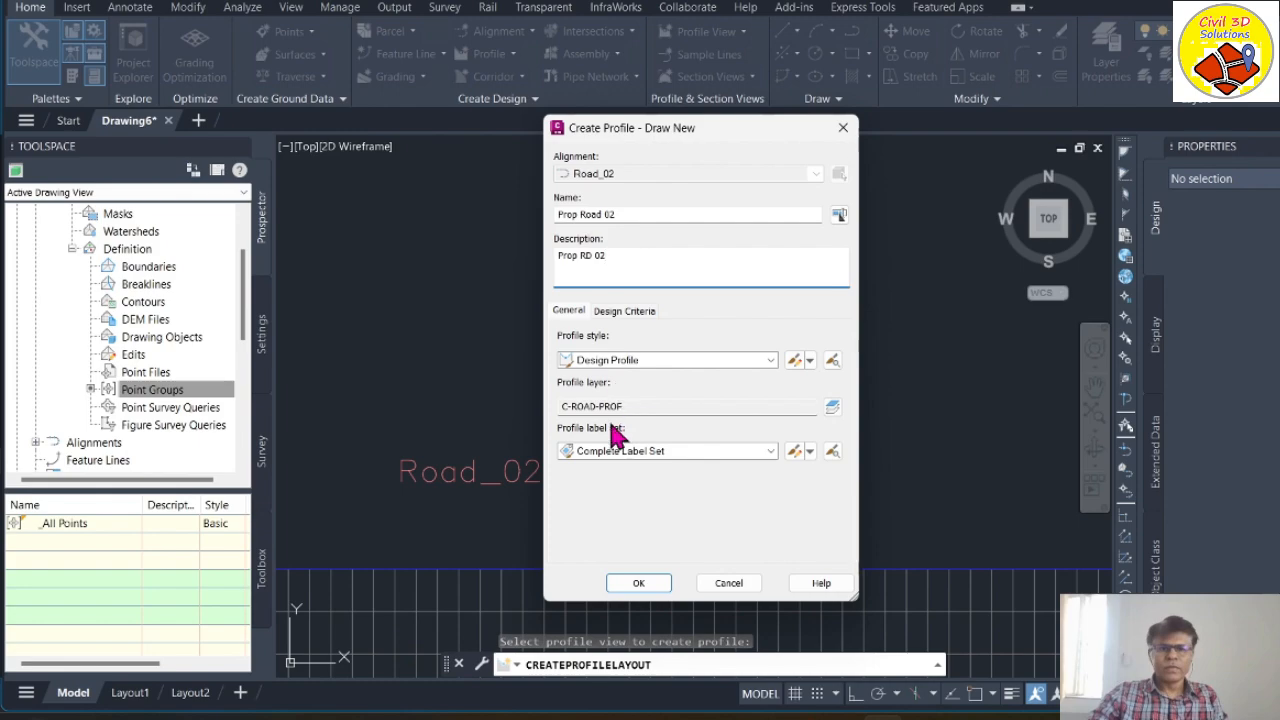
{"action": "left_click", "coordinate": [637, 584]}
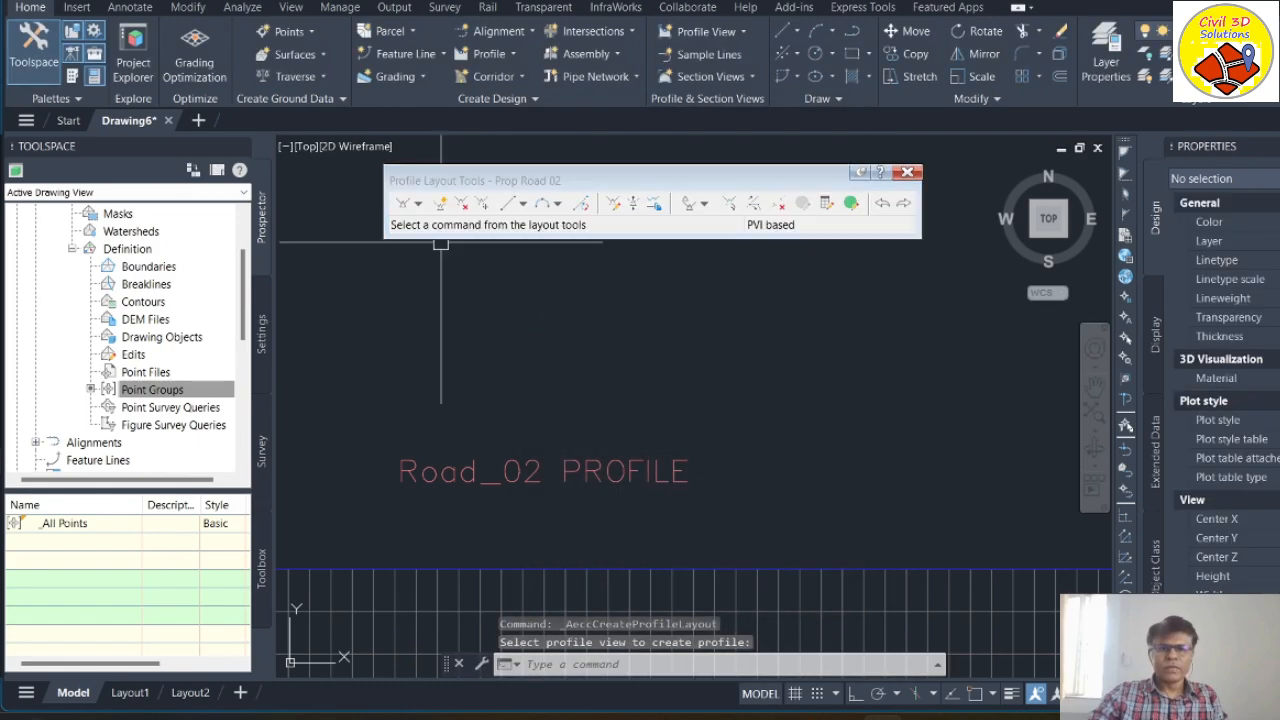
Step: Start drawing tangents with curves for Prop Road 02, snapping the start point to the beginning endpoint of the ground line
{"action": "left_click", "coordinate": [418, 203]}
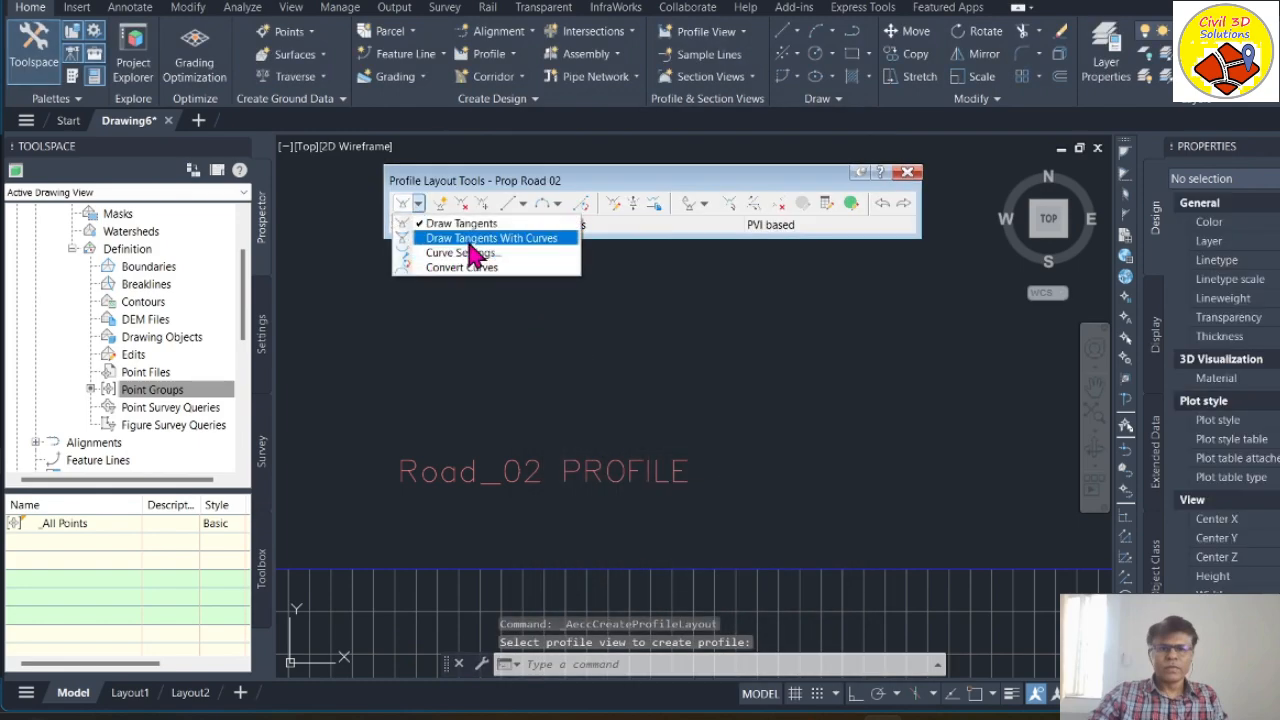
{"action": "left_click", "coordinate": [521, 241]}
{"action": "scroll", "coordinate": [680, 352], "scroll_direction": "down", "scroll_amount": 5}
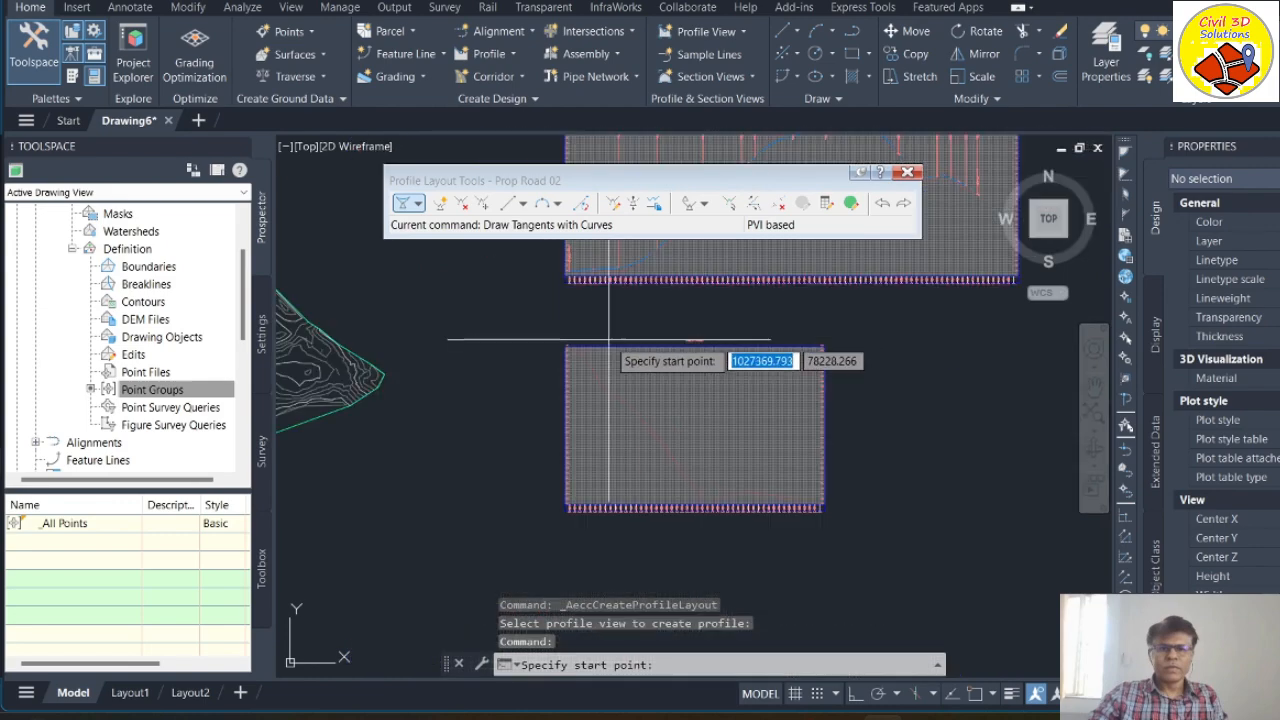
{"action": "scroll", "coordinate": [421, 356], "scroll_direction": "up", "scroll_amount": 6}
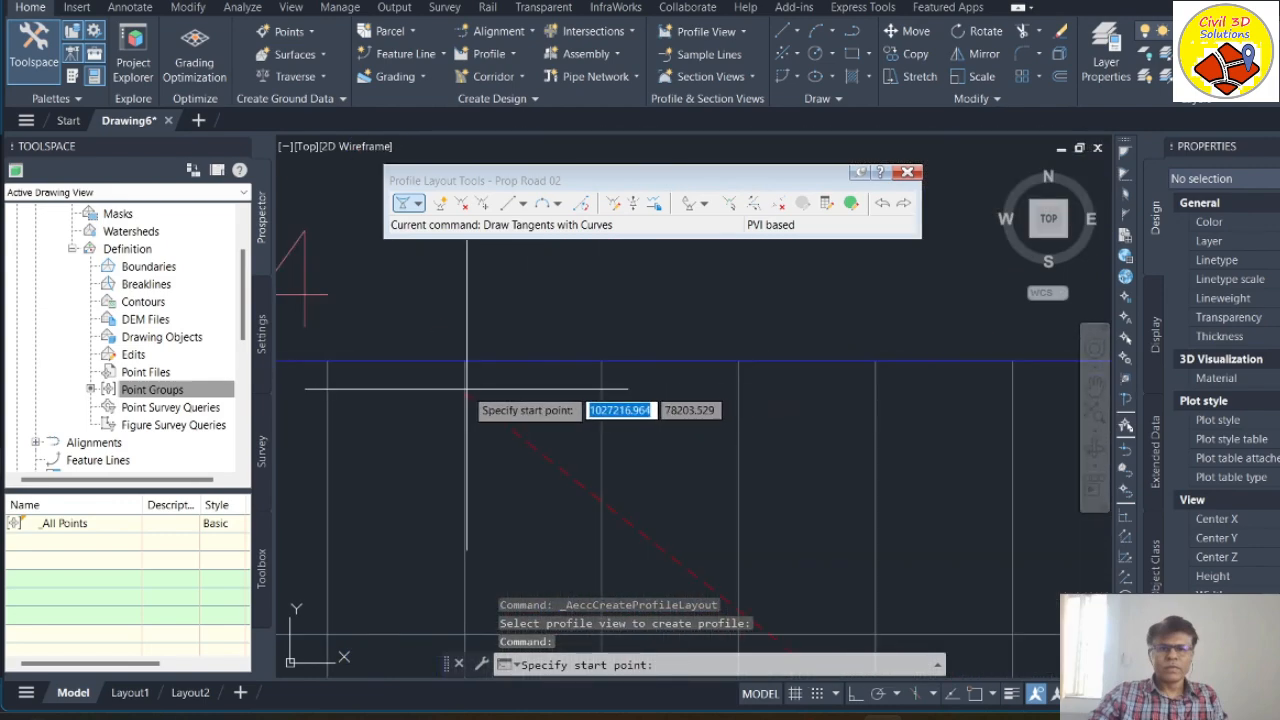
{"action": "type", "text": "end"}
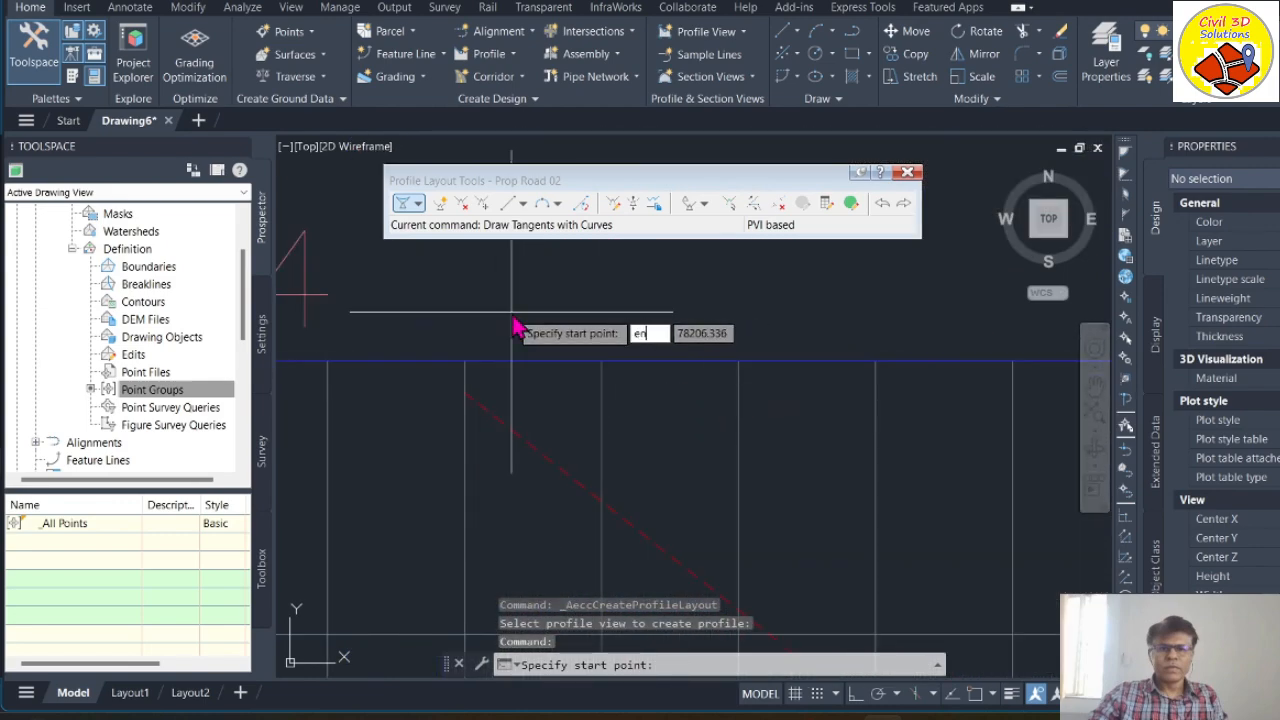
{"action": "key", "text": "Return"}
{"action": "left_click", "coordinate": [466, 392]}
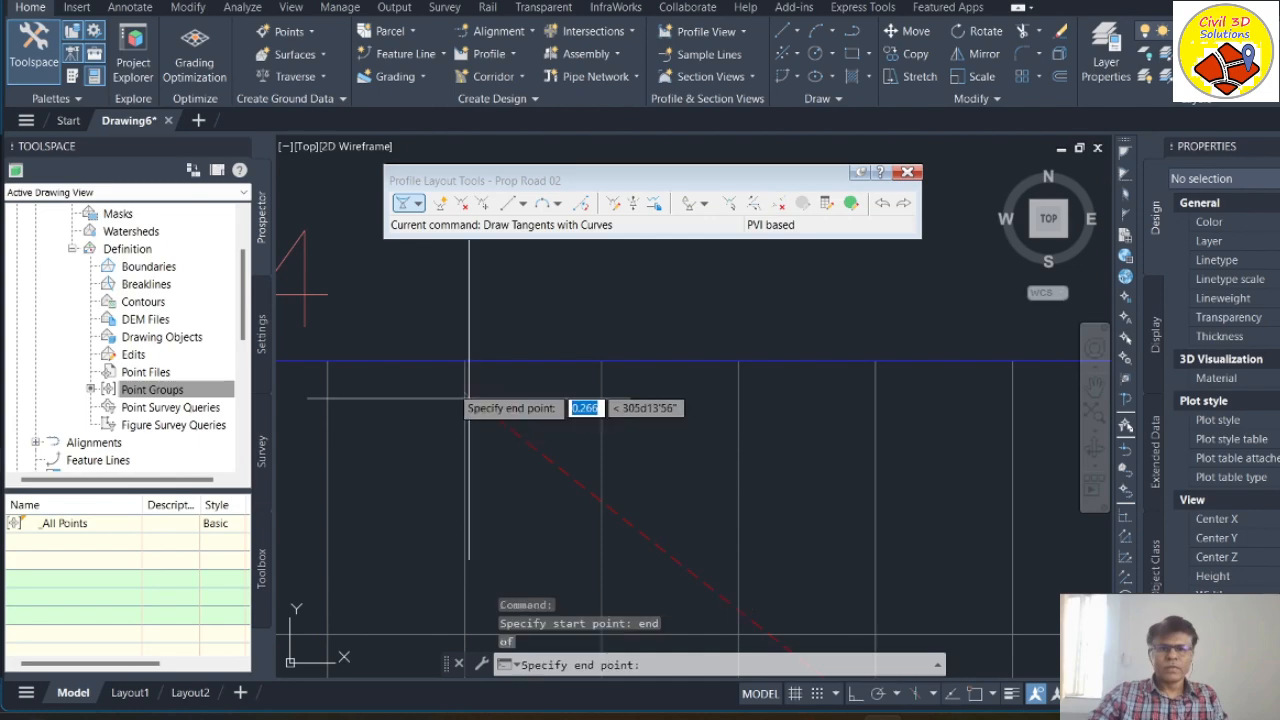
Step: Draw the first Prop Road 02 tangents down the upper part of the descent, staying close to the ground line
{"action": "scroll", "coordinate": [452, 415], "scroll_direction": "down", "scroll_amount": 3}
{"action": "scroll", "coordinate": [450, 425], "scroll_direction": "up", "scroll_amount": 4}
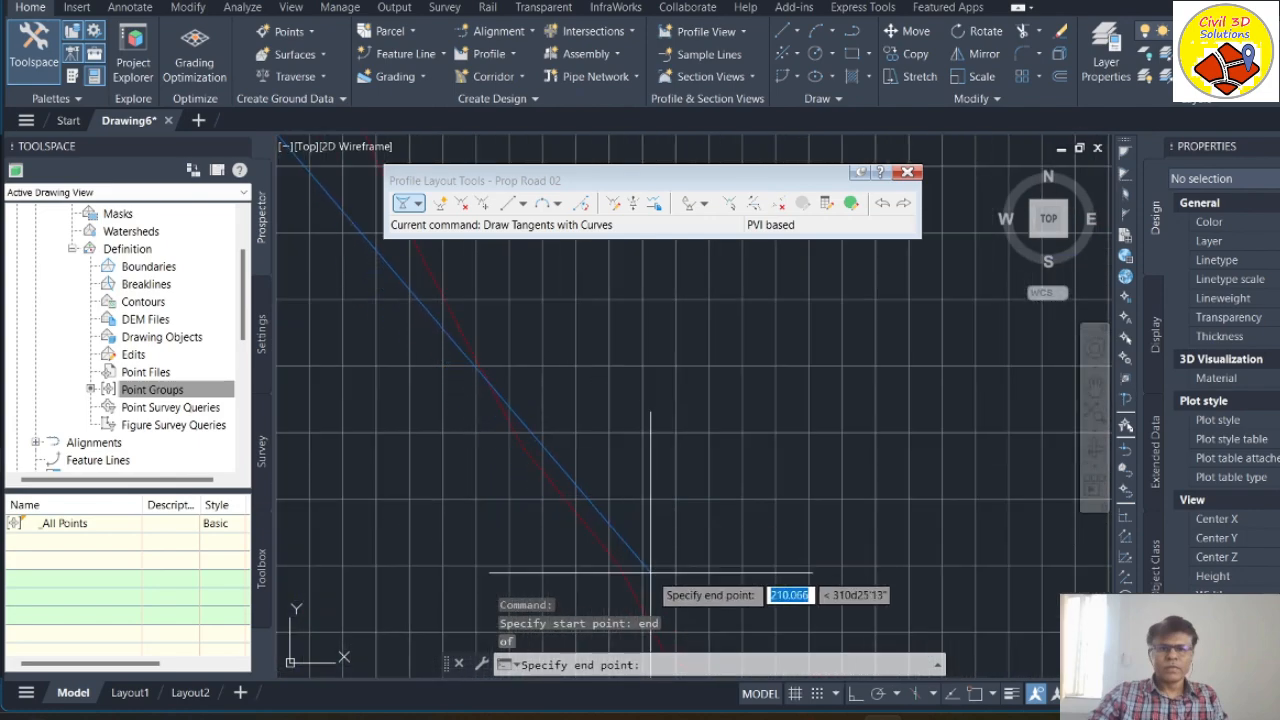
{"action": "scroll", "coordinate": [600, 560], "scroll_direction": "down", "scroll_amount": 4}
{"action": "scroll", "coordinate": [480, 340], "scroll_direction": "up", "scroll_amount": 4}
{"action": "scroll", "coordinate": [634, 488], "scroll_direction": "up", "scroll_amount": 2}
{"action": "left_click", "coordinate": [716, 561]}
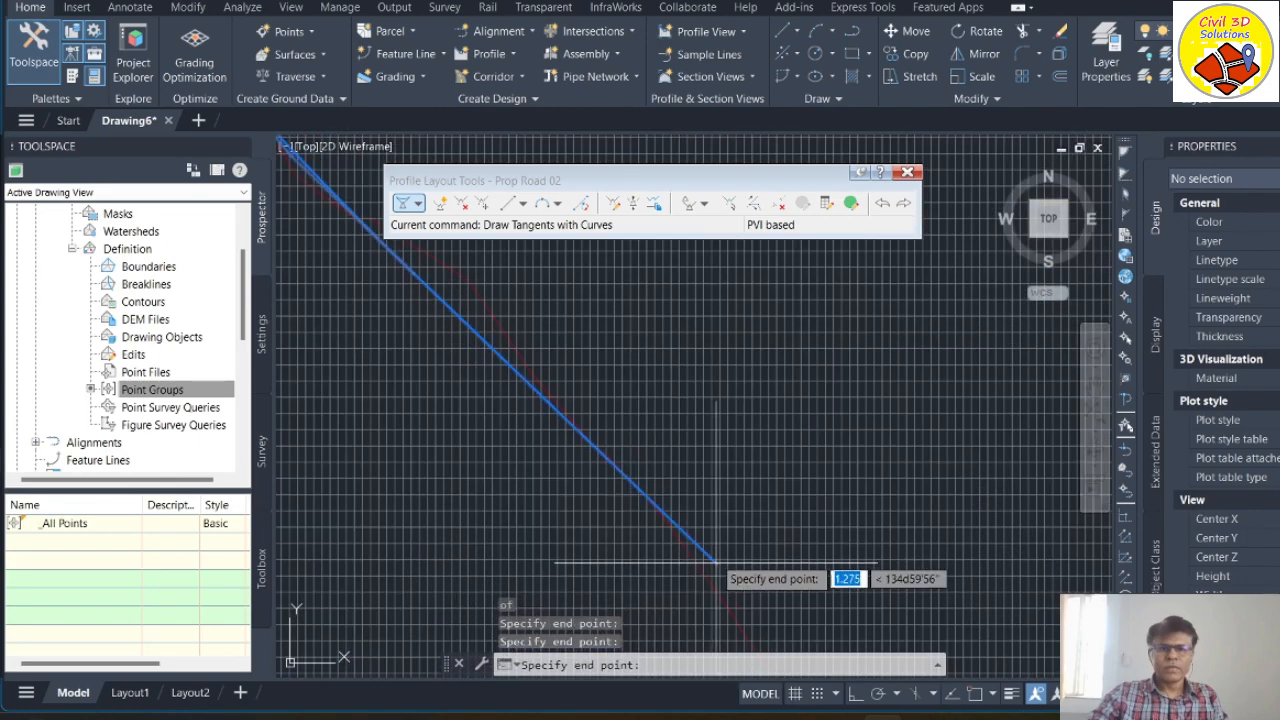
Step: Extend the Prop Road 02 tangent down the steep lower descent to its foot, near station 0+500
{"action": "scroll", "coordinate": [490, 325], "scroll_direction": "down", "scroll_amount": 5}
{"action": "scroll", "coordinate": [515, 340], "scroll_direction": "up", "scroll_amount": 4}
{"action": "scroll", "coordinate": [480, 350], "scroll_direction": "down", "scroll_amount": 3}
{"action": "scroll", "coordinate": [585, 429], "scroll_direction": "down", "scroll_amount": 2}
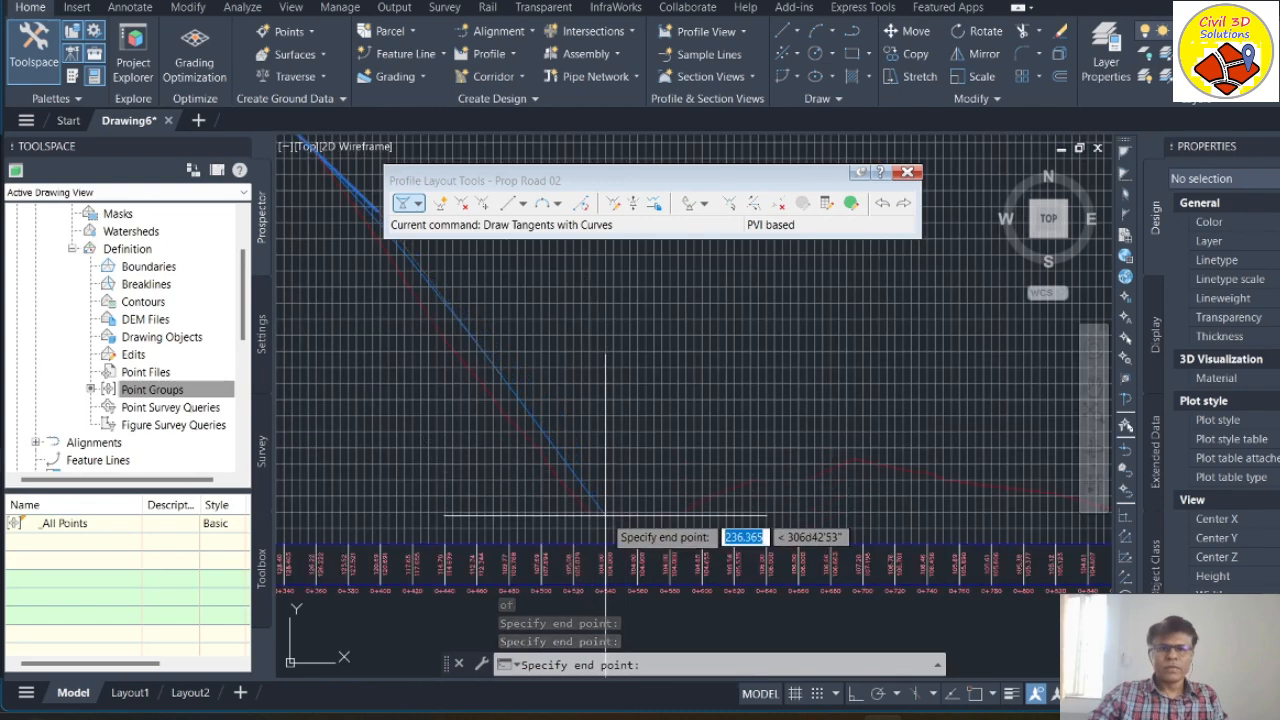
{"action": "left_click", "coordinate": [553, 500]}
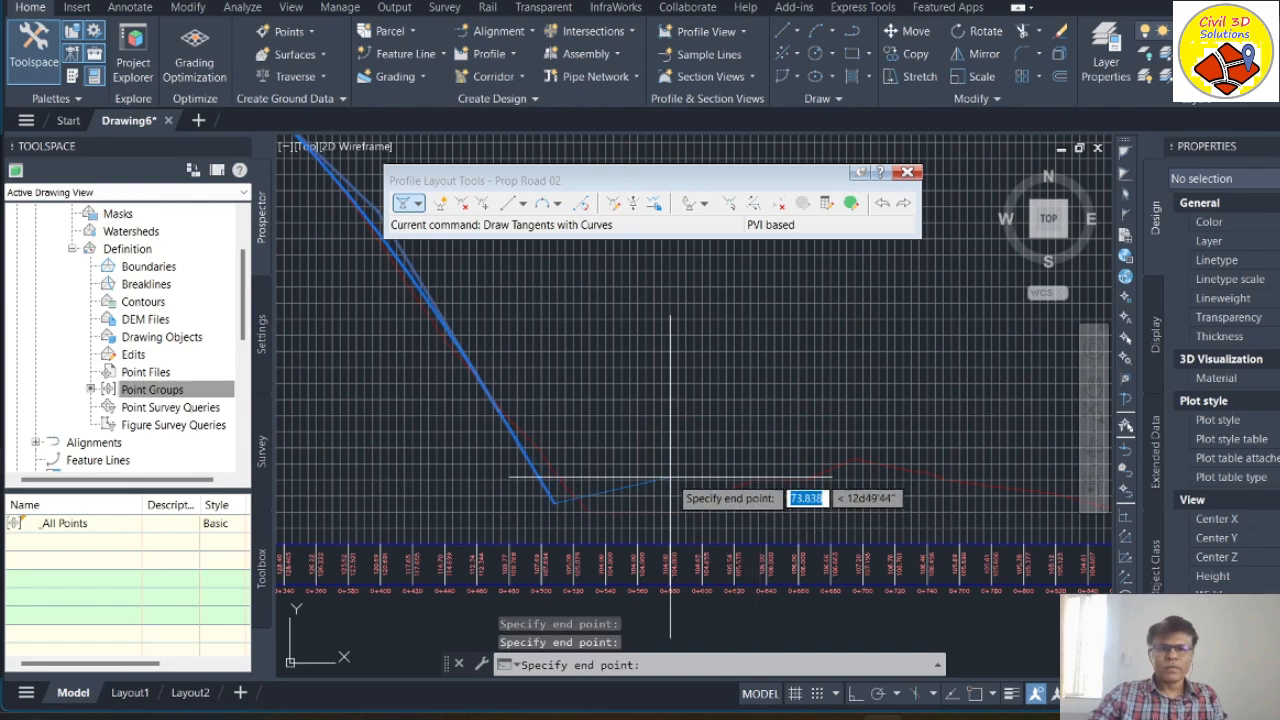
Step: Continue the Prop Road 02 tangents across the dip and up onto the low hump
{"action": "scroll", "coordinate": [660, 485], "scroll_direction": "up", "scroll_amount": 2}
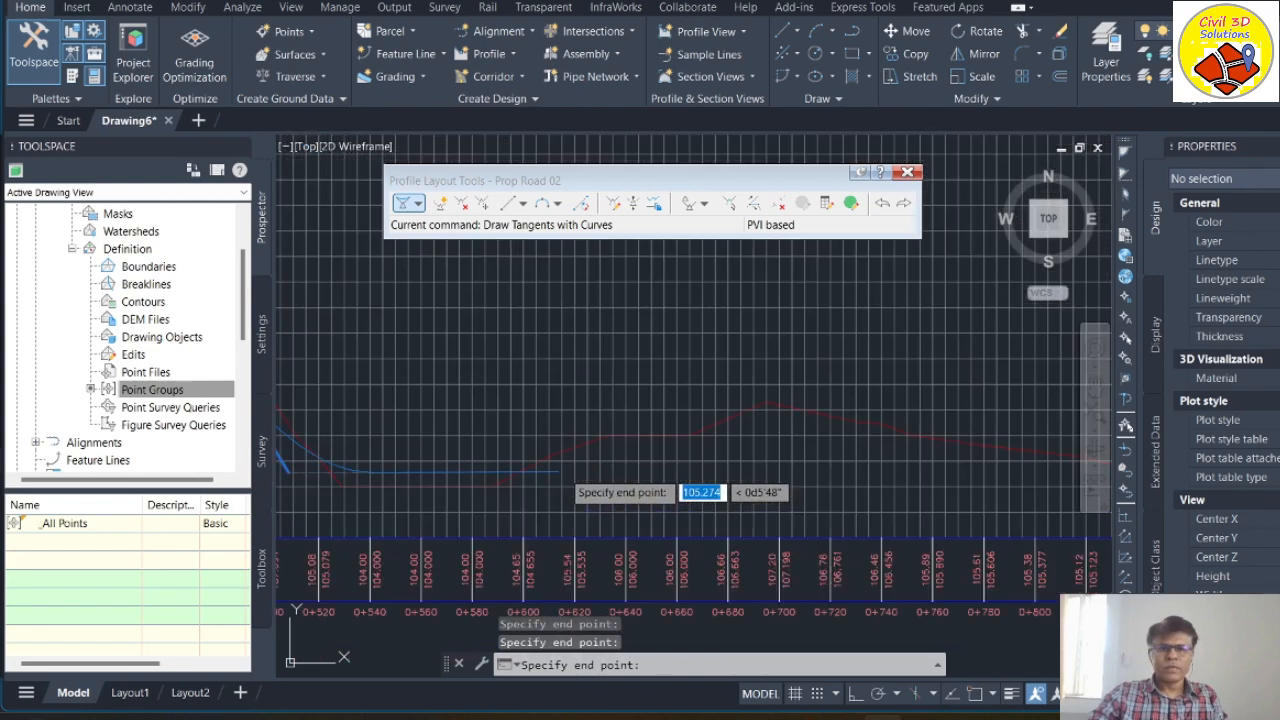
{"action": "left_click", "coordinate": [614, 455]}
{"action": "scroll", "coordinate": [571, 452], "scroll_direction": "down", "scroll_amount": 4}
{"action": "scroll", "coordinate": [737, 430], "scroll_direction": "up", "scroll_amount": 8}
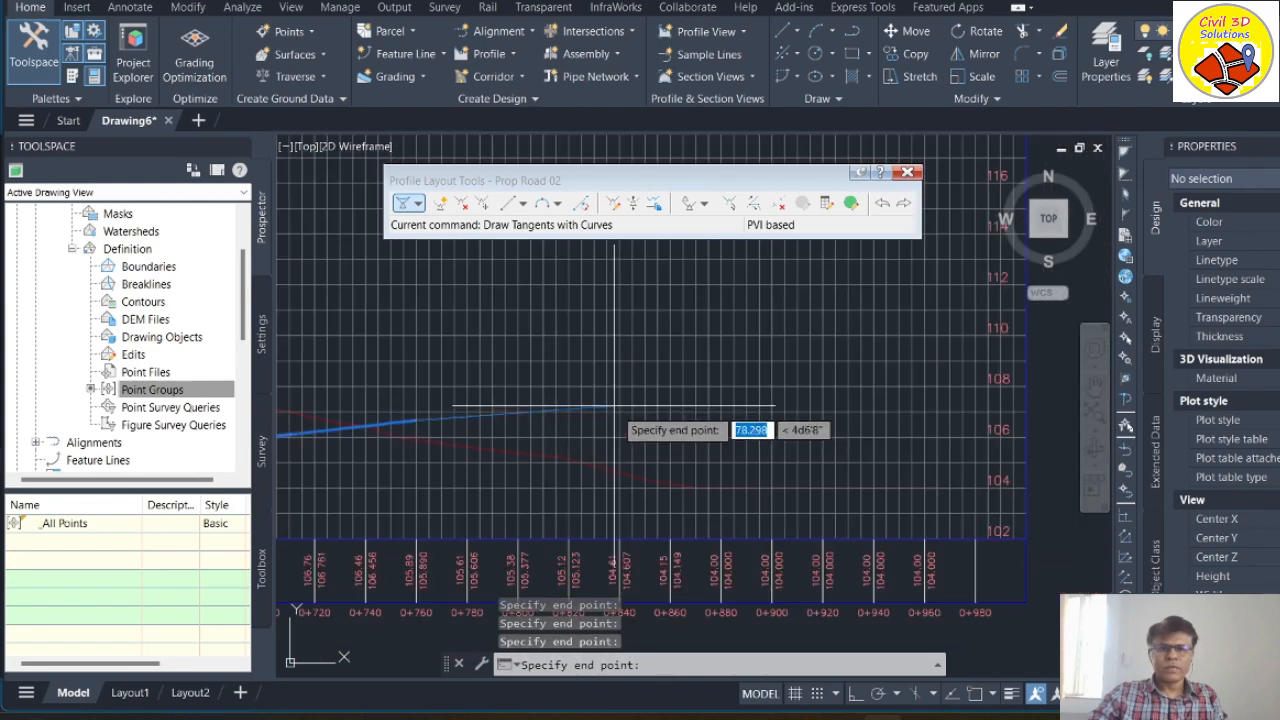
Step: Bring the Prop Road 02 tangent down the far side of the hump to the start of the final level stretch, near station 0+870
{"action": "scroll", "coordinate": [690, 495], "scroll_direction": "up", "scroll_amount": 4}
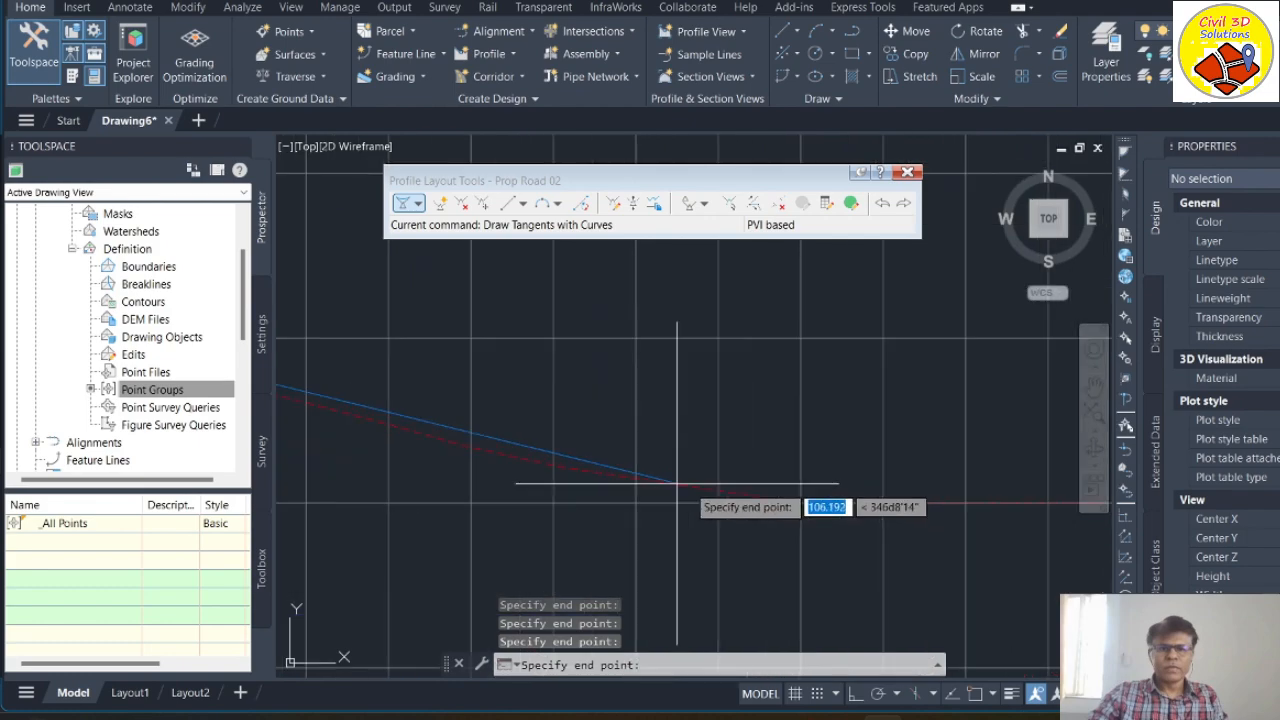
{"action": "scroll", "coordinate": [658, 400], "scroll_direction": "up", "scroll_amount": 2}
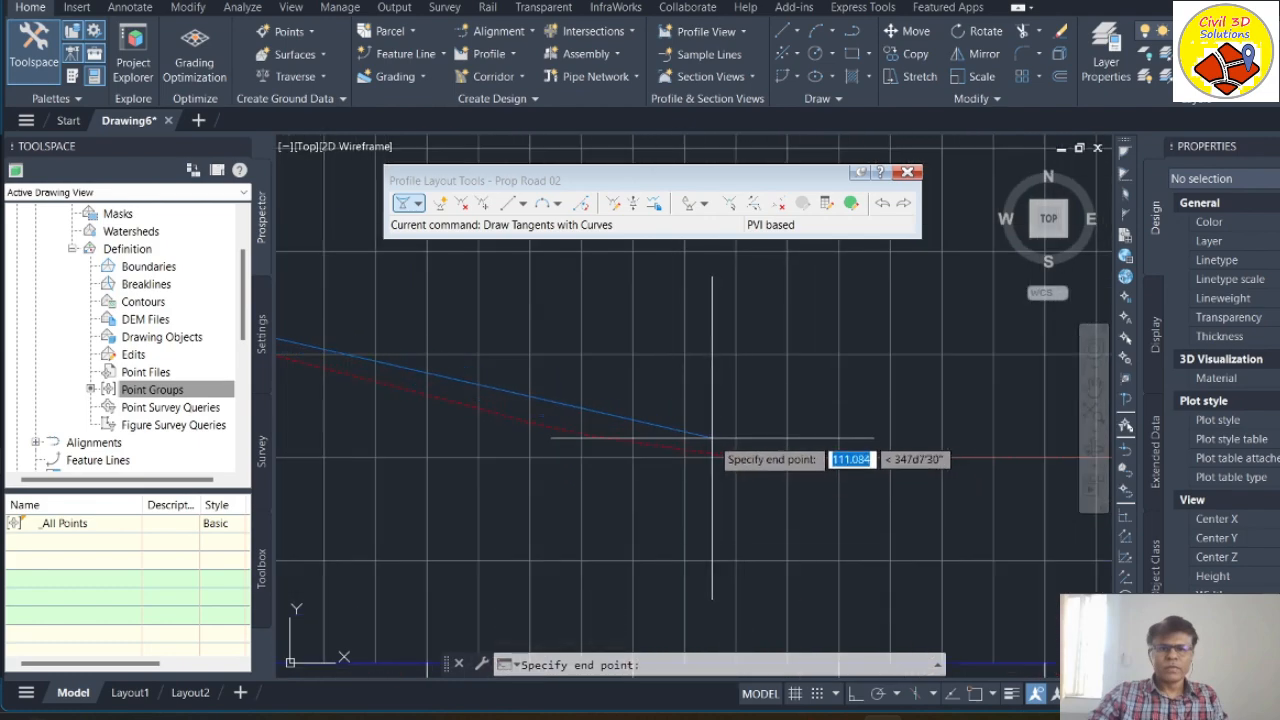
{"action": "scroll", "coordinate": [715, 445], "scroll_direction": "down", "scroll_amount": 2}
{"action": "scroll", "coordinate": [690, 435], "scroll_direction": "up", "scroll_amount": 2}
{"action": "scroll", "coordinate": [687, 430], "scroll_direction": "down", "scroll_amount": 2}
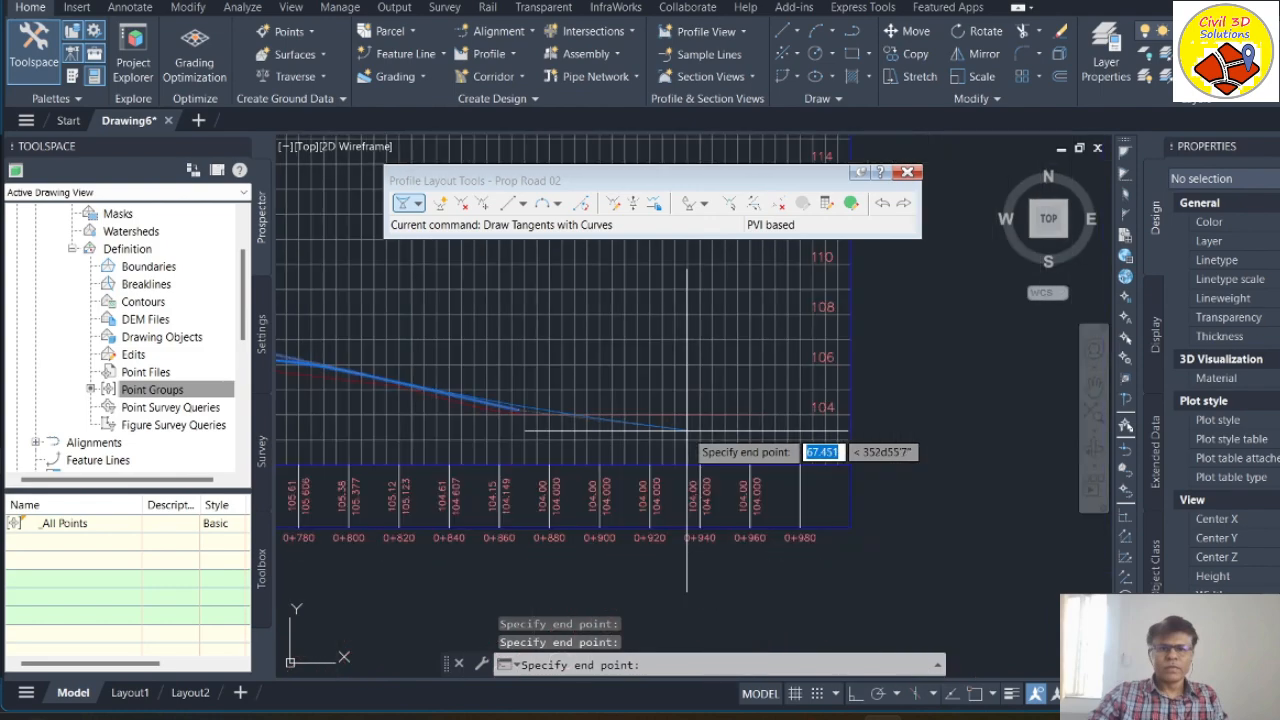
{"action": "scroll", "coordinate": [690, 430], "scroll_direction": "up", "scroll_amount": 2}
Step: Snap the last Prop Road 02 tangent to the ground line endpoint on the level stretch, and finish drawing tangents
{"action": "type", "text": "en"}
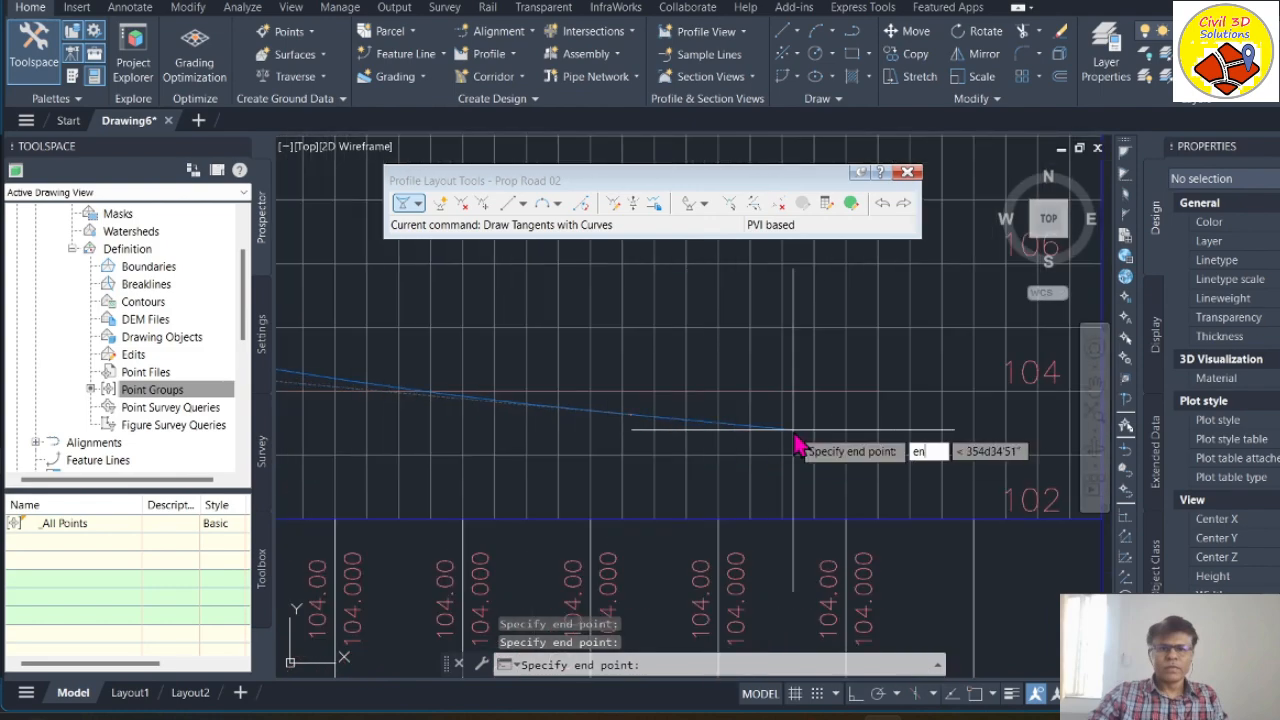
{"action": "type", "text": "d"}
{"action": "key", "text": "Return"}
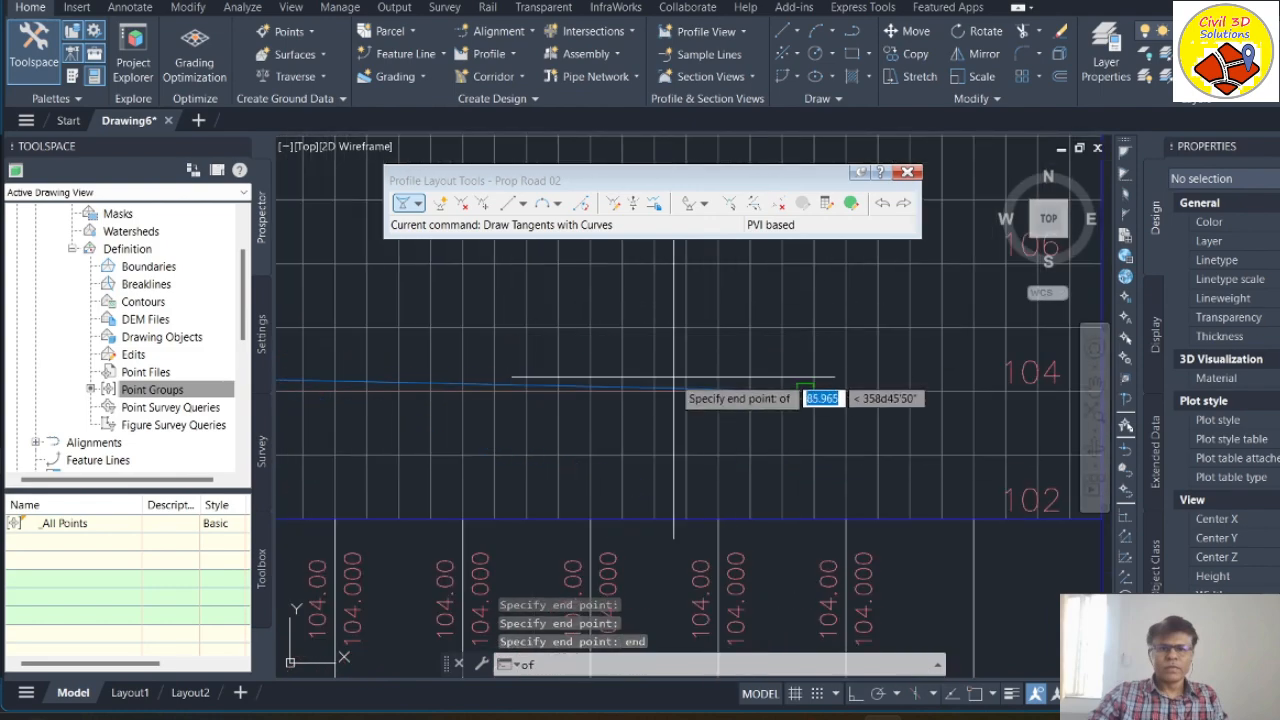
{"action": "left_click", "coordinate": [673, 390]}
{"action": "scroll", "coordinate": [741, 418], "scroll_direction": "up", "scroll_amount": 3}
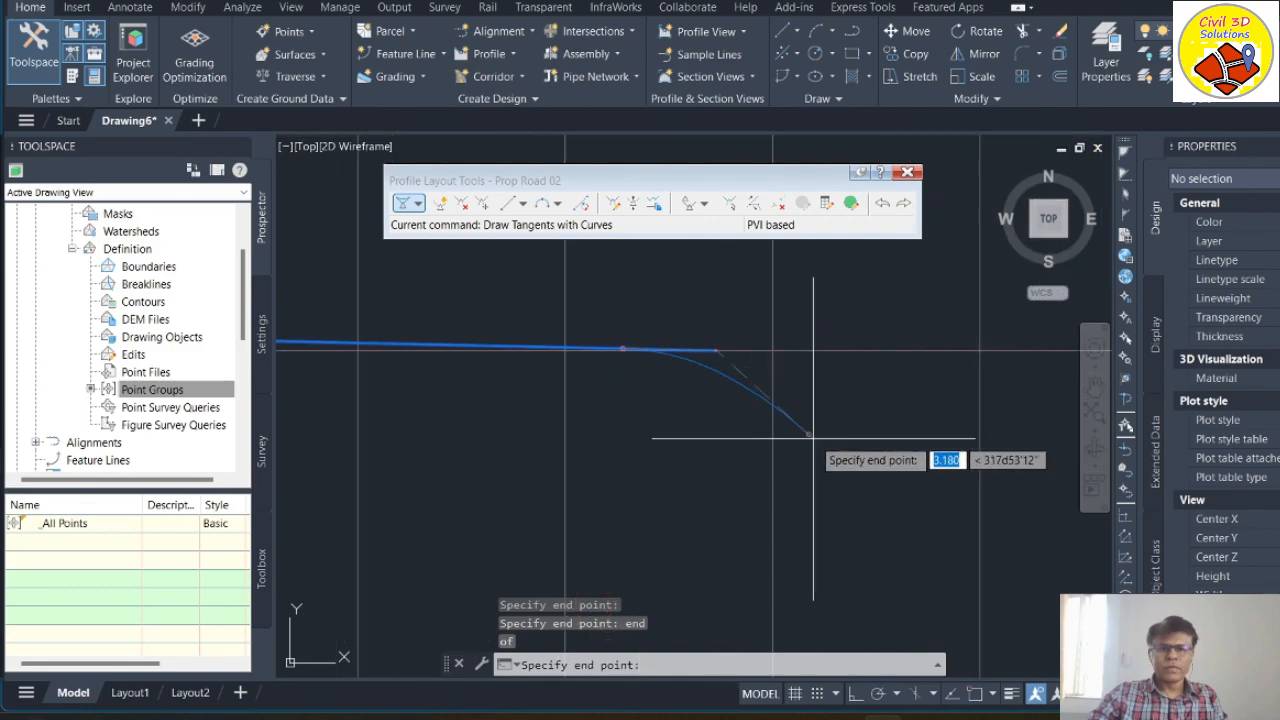
{"action": "scroll", "coordinate": [677, 418], "scroll_direction": "down", "scroll_amount": 4}
{"action": "scroll", "coordinate": [704, 378], "scroll_direction": "up", "scroll_amount": 9}
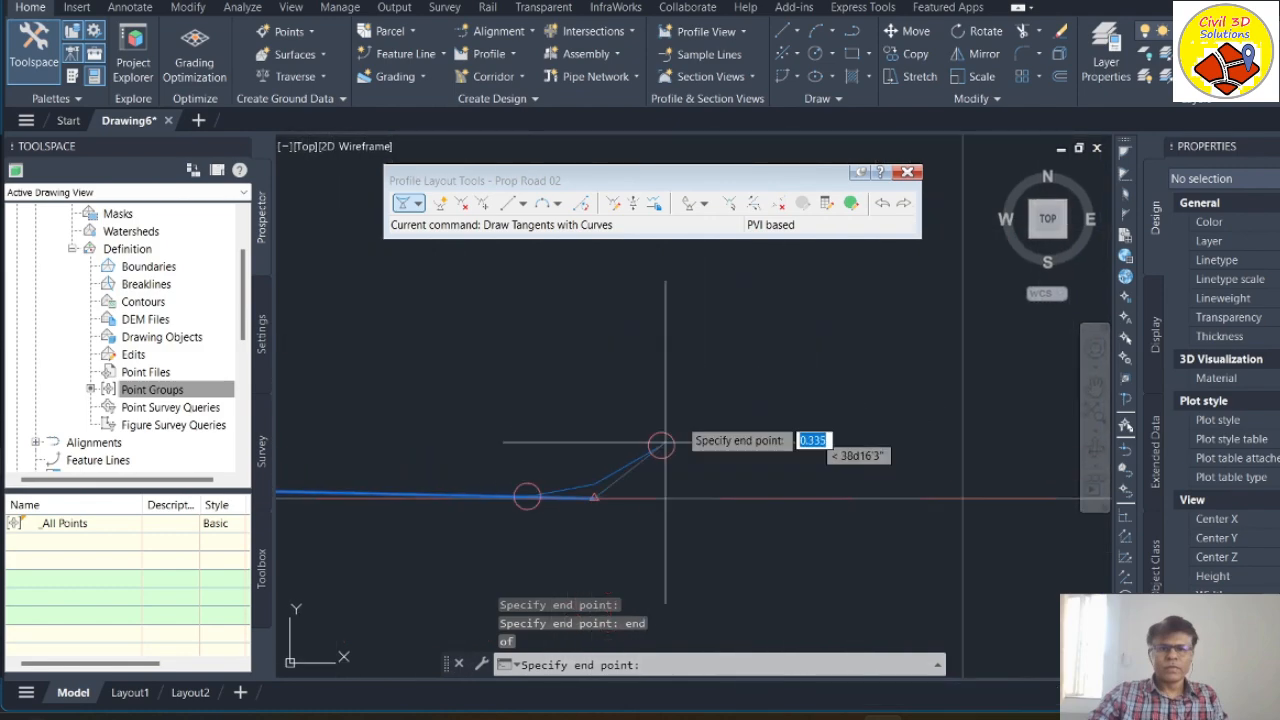
{"action": "scroll", "coordinate": [714, 385], "scroll_direction": "down", "scroll_amount": 7}
{"action": "scroll", "coordinate": [713, 385], "scroll_direction": "down", "scroll_amount": 6}
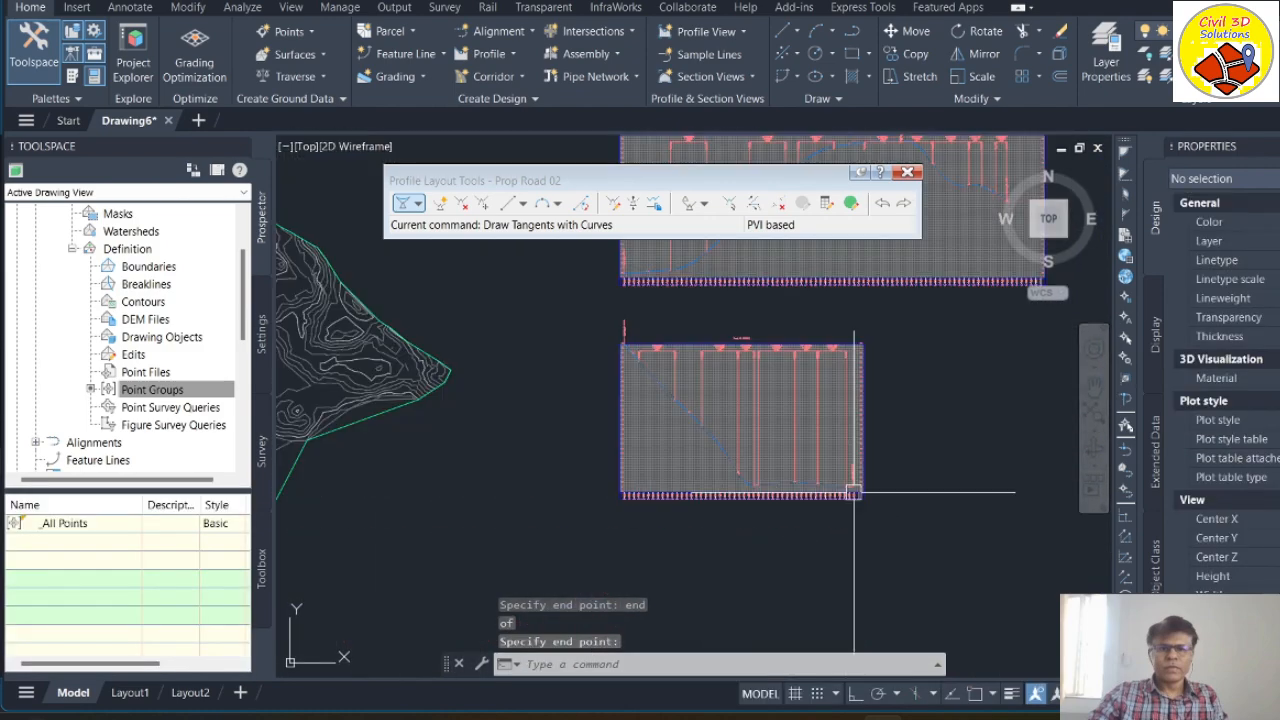
Step: Rename the Prop Road 02 design profile as Prop RD 02 in its profile properties
{"action": "scroll", "coordinate": [679, 396], "scroll_direction": "up", "scroll_amount": 7}
{"action": "scroll", "coordinate": [565, 375], "scroll_direction": "up", "scroll_amount": 3}
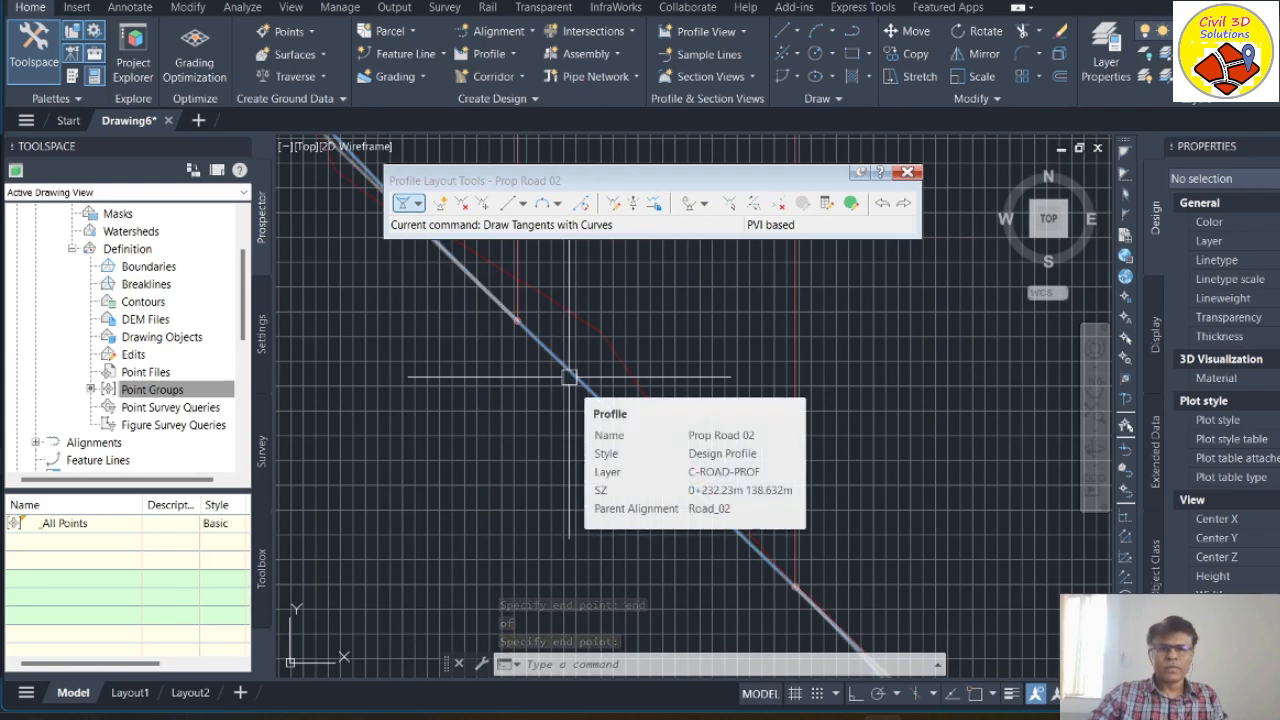
{"action": "scroll", "coordinate": [694, 486], "scroll_direction": "down", "scroll_amount": 6}
{"action": "scroll", "coordinate": [694, 463], "scroll_direction": "up", "scroll_amount": 8}
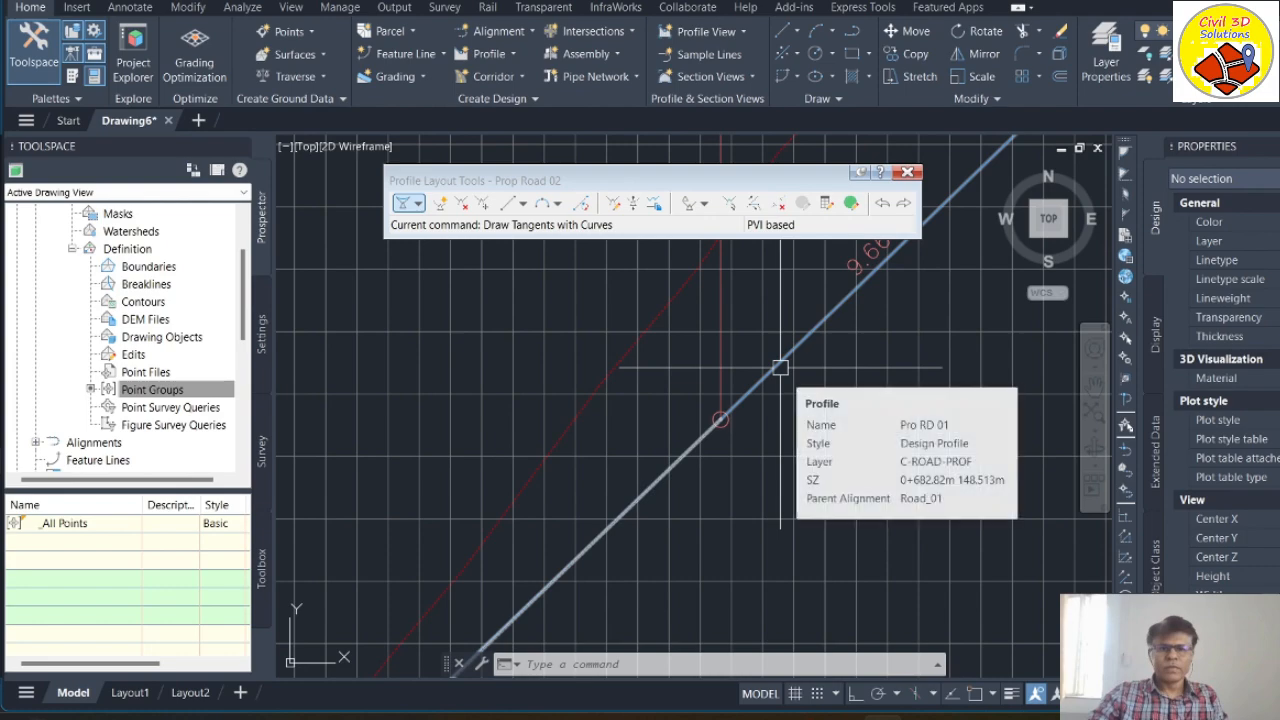
{"action": "scroll", "coordinate": [693, 406], "scroll_direction": "down", "scroll_amount": 5}
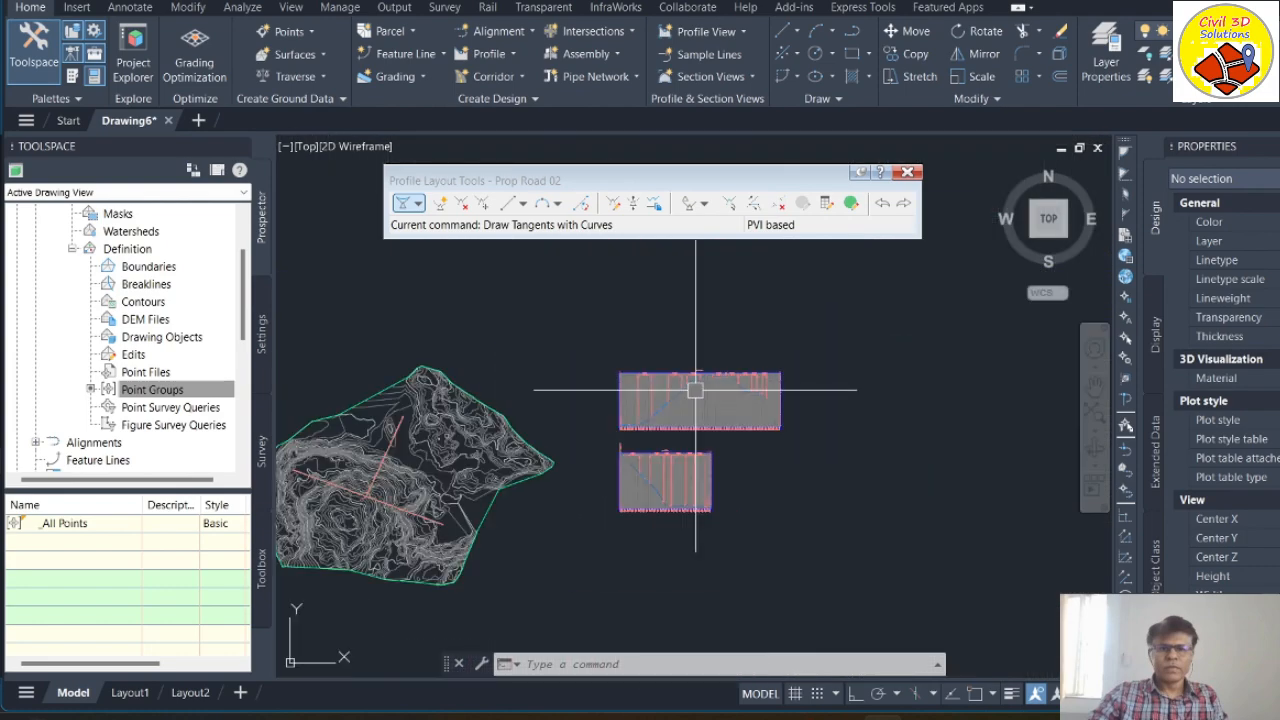
{"action": "scroll", "coordinate": [693, 406], "scroll_direction": "up", "scroll_amount": 5}
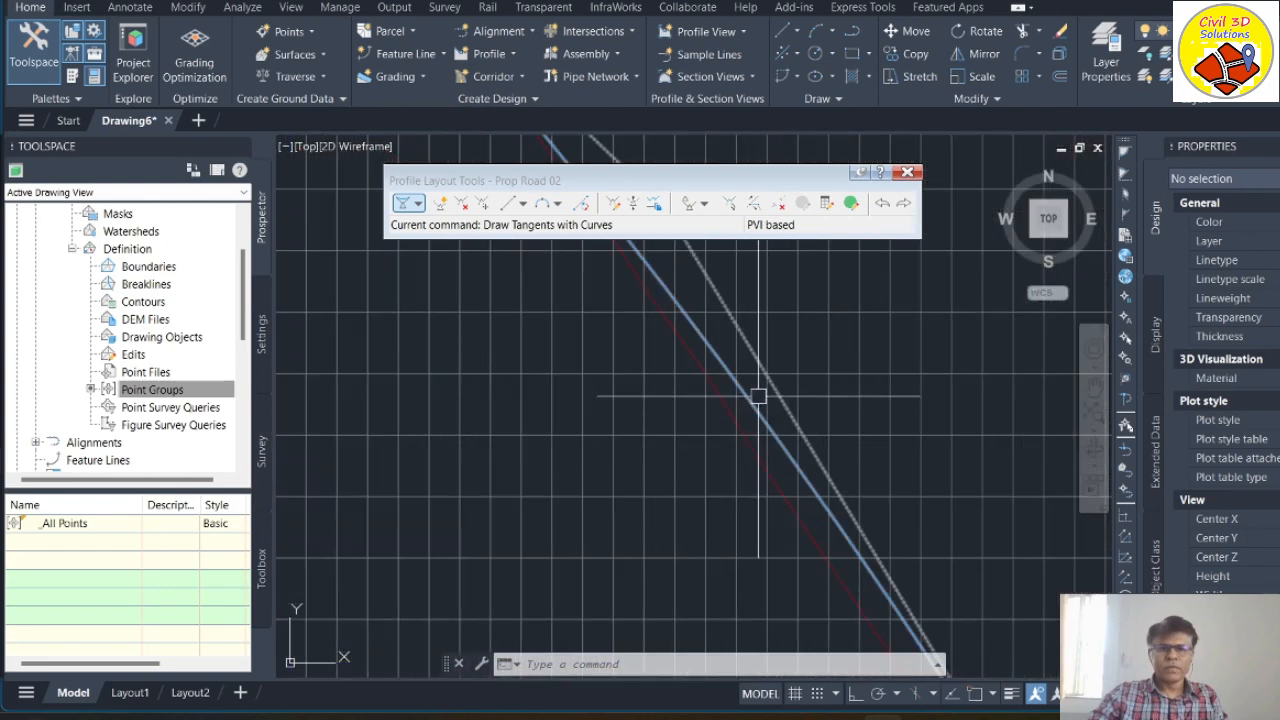
{"action": "left_click", "coordinate": [752, 402]}
{"action": "right_click", "coordinate": [752, 402]}
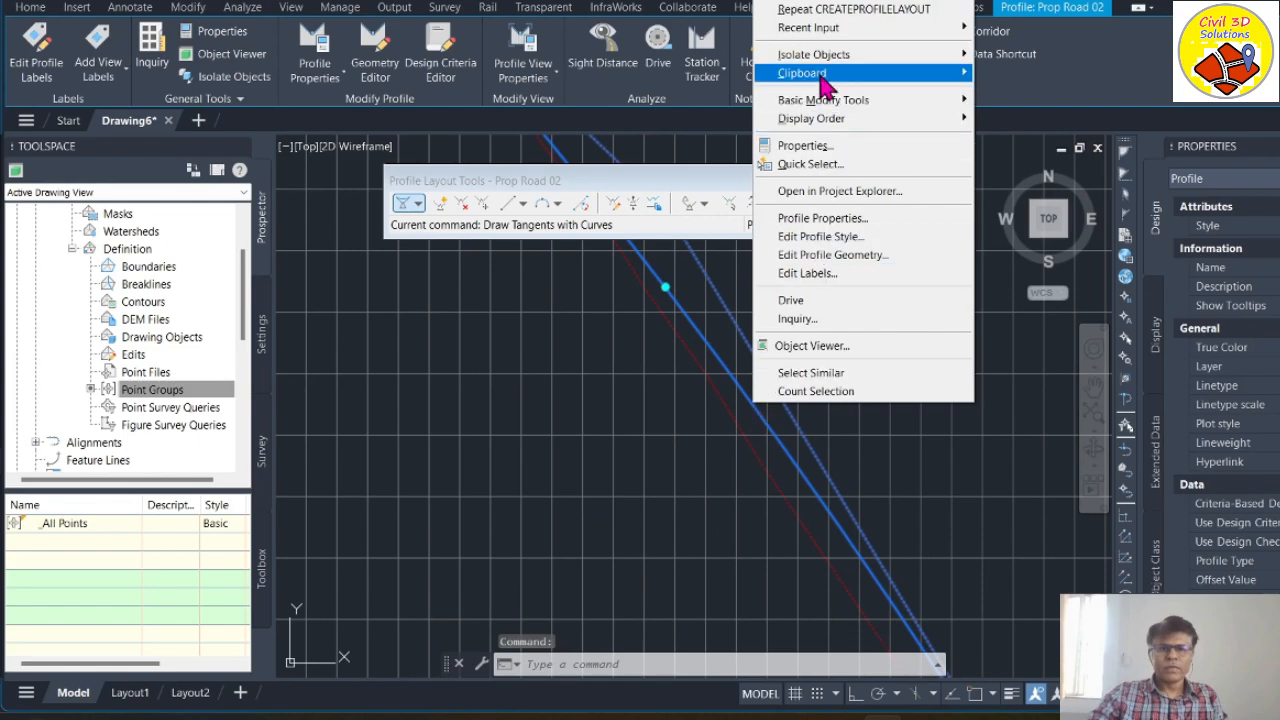
{"action": "left_click", "coordinate": [838, 218]}
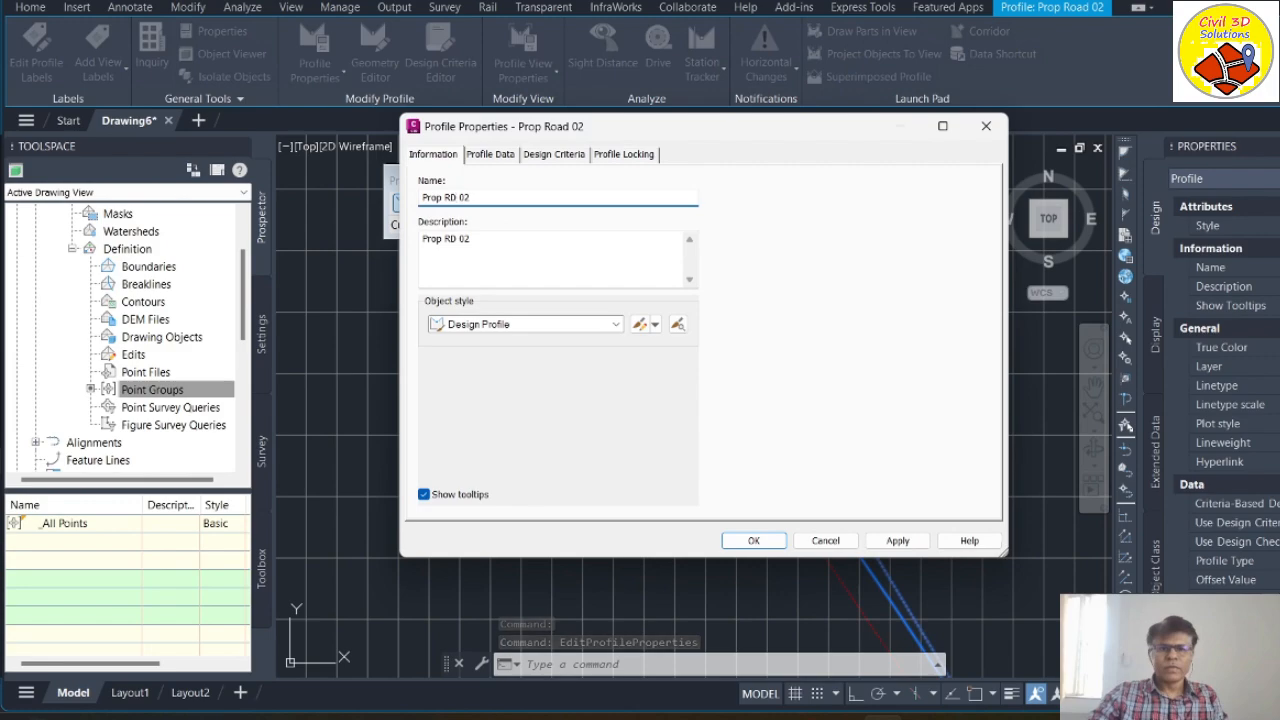
{"action": "left_click", "coordinate": [540, 245]}
{"action": "left_click", "coordinate": [897, 540]}
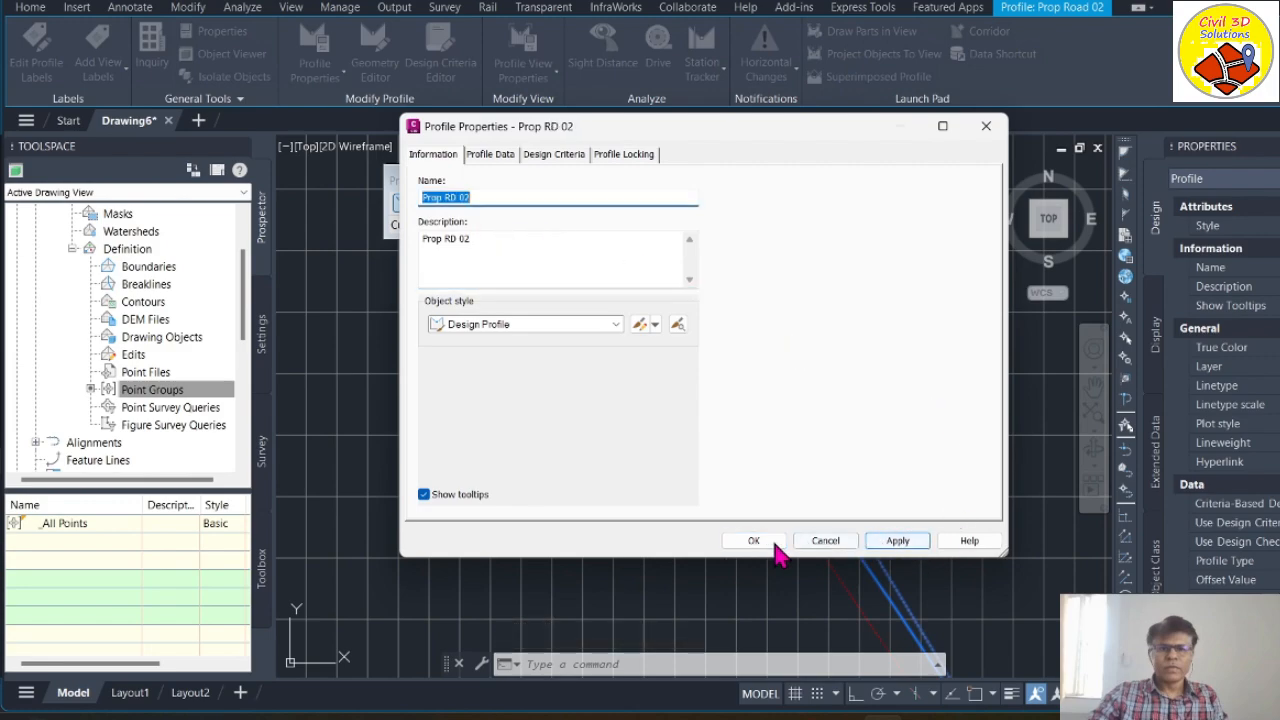
{"action": "left_click", "coordinate": [754, 540]}
{"action": "scroll", "coordinate": [661, 331], "scroll_direction": "down", "scroll_amount": 6}
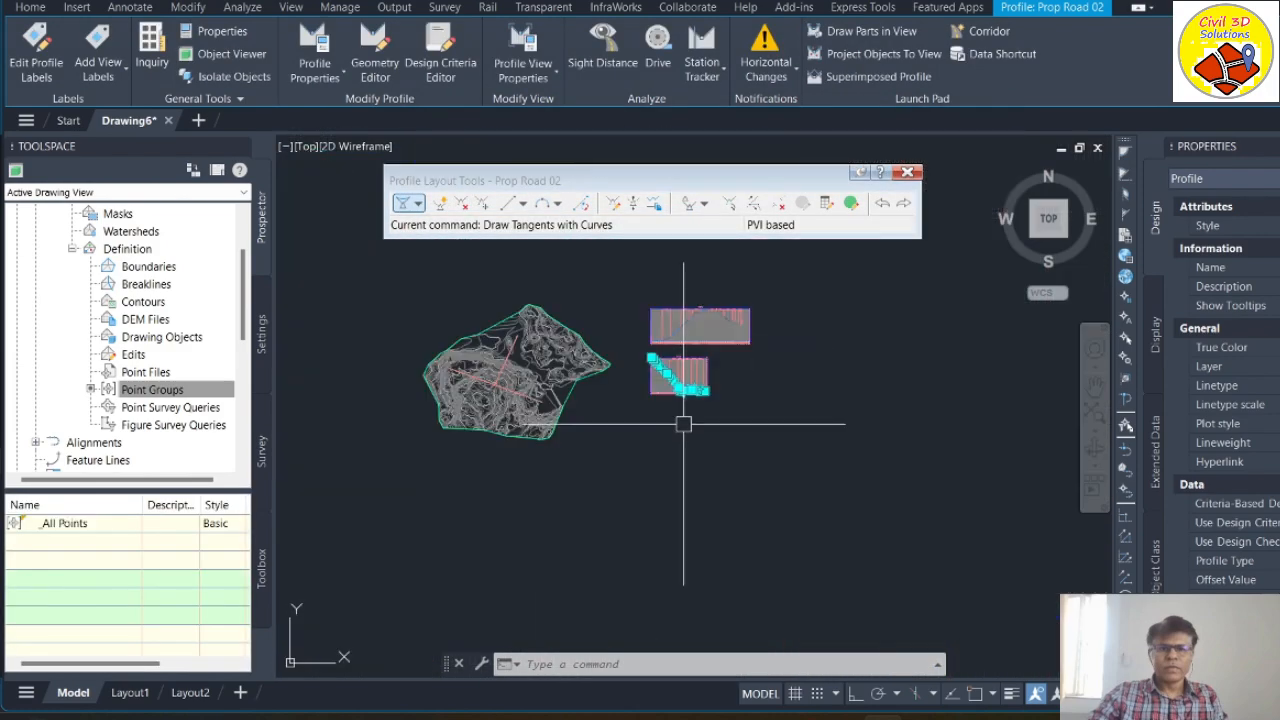
Step: Clear the profile selection and close the Prop Road 02 profile layout tools
{"action": "scroll", "coordinate": [686, 334], "scroll_direction": "up", "scroll_amount": 2}
{"action": "key", "text": "Escape"}
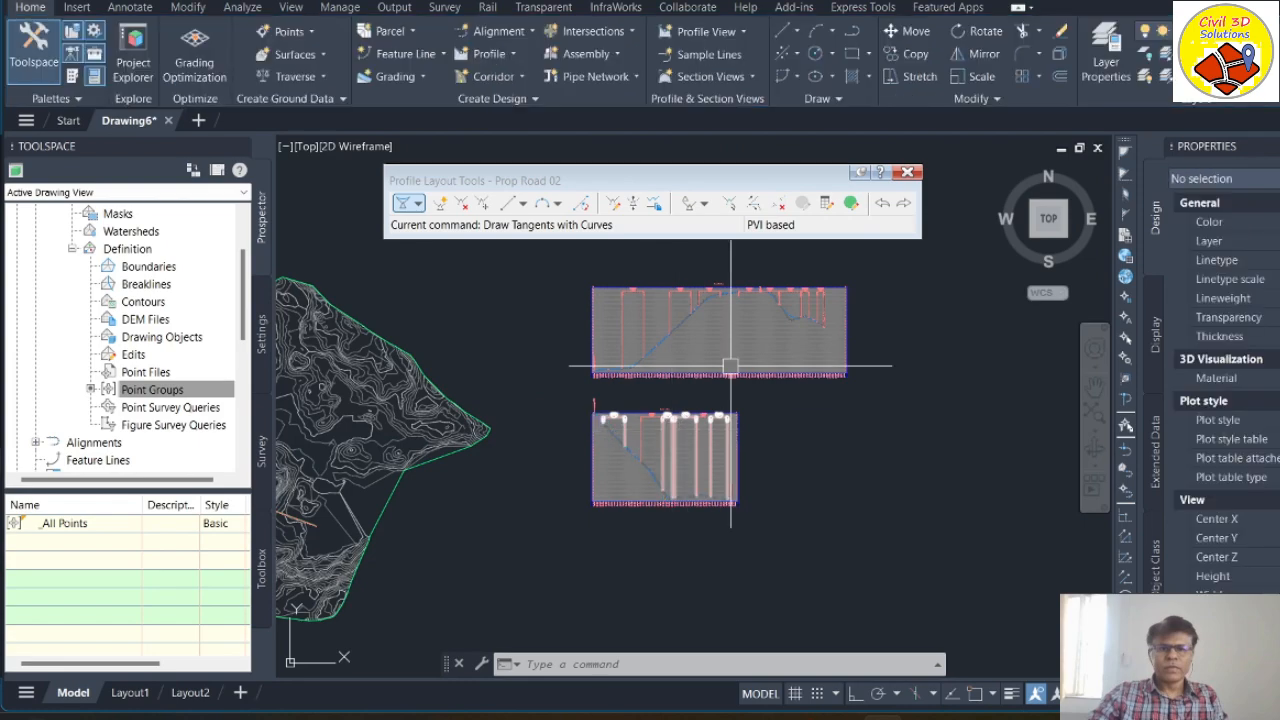
{"action": "left_click", "coordinate": [908, 174]}
Step: Examine both profile views with their design and ground lines, and the surface with its two road alignments
{"action": "scroll", "coordinate": [737, 394], "scroll_direction": "up", "scroll_amount": 3}
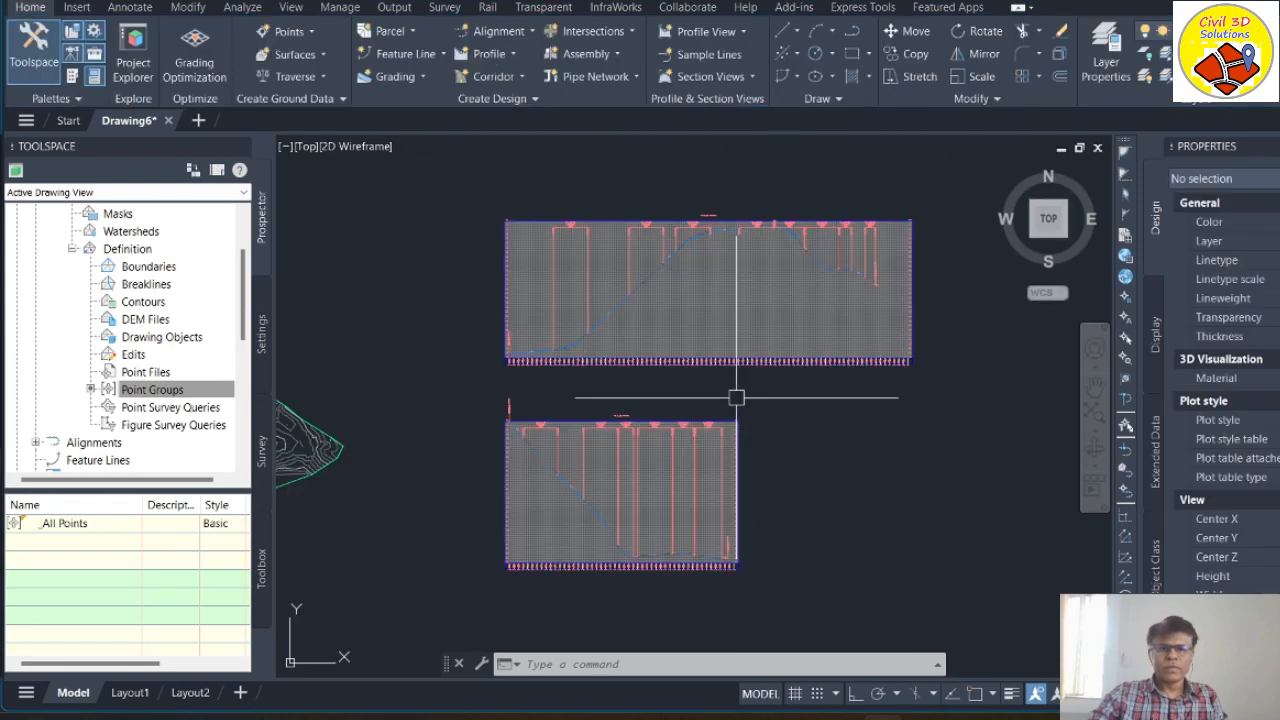
{"action": "scroll", "coordinate": [817, 358], "scroll_direction": "down", "scroll_amount": 4}
{"action": "scroll", "coordinate": [817, 358], "scroll_direction": "down", "scroll_amount": 2}
{"action": "scroll", "coordinate": [855, 383], "scroll_direction": "up", "scroll_amount": 2}
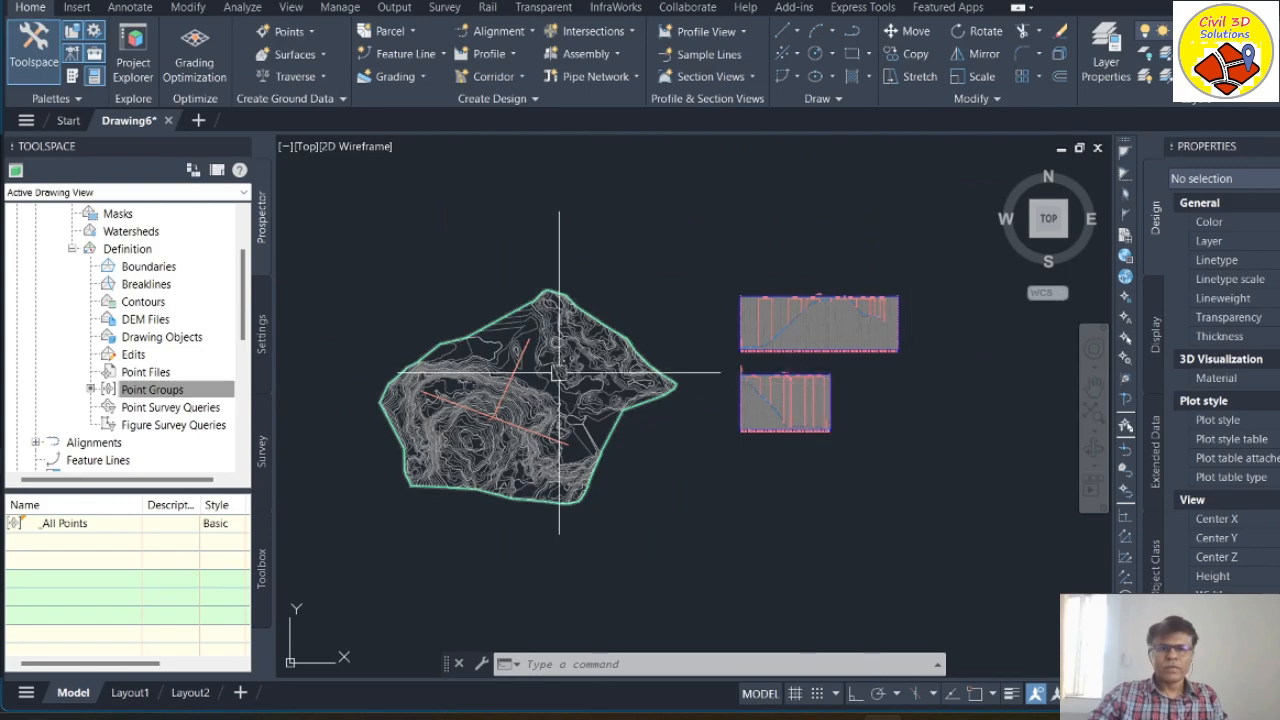
{"action": "scroll", "coordinate": [811, 323], "scroll_direction": "up", "scroll_amount": 10}
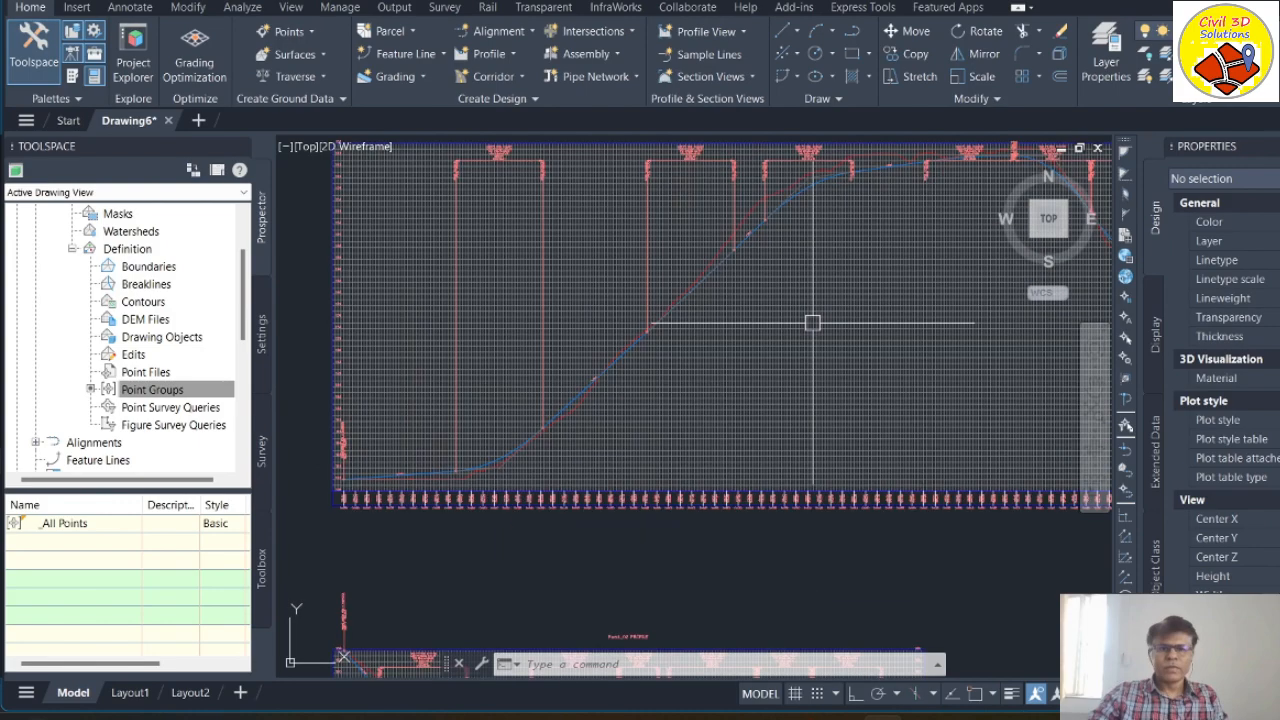
{"action": "scroll", "coordinate": [830, 319], "scroll_direction": "up", "scroll_amount": 6}
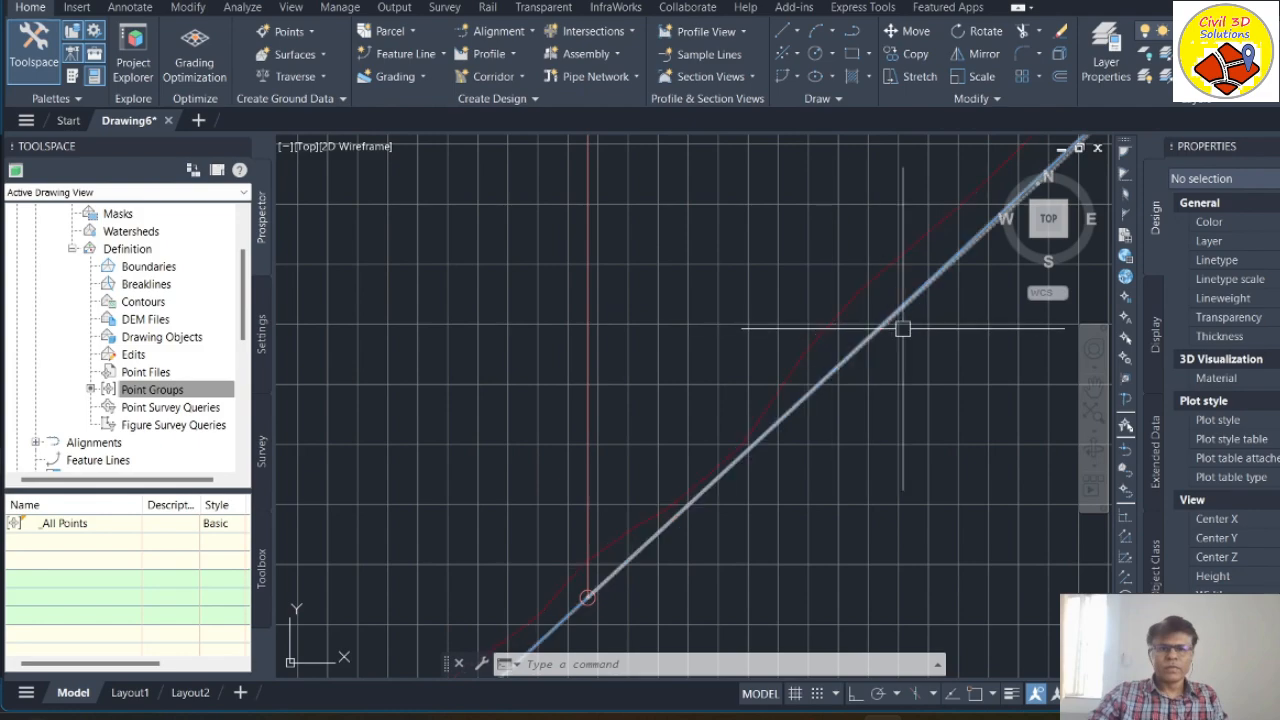
{"action": "scroll", "coordinate": [714, 293], "scroll_direction": "down", "scroll_amount": 12}
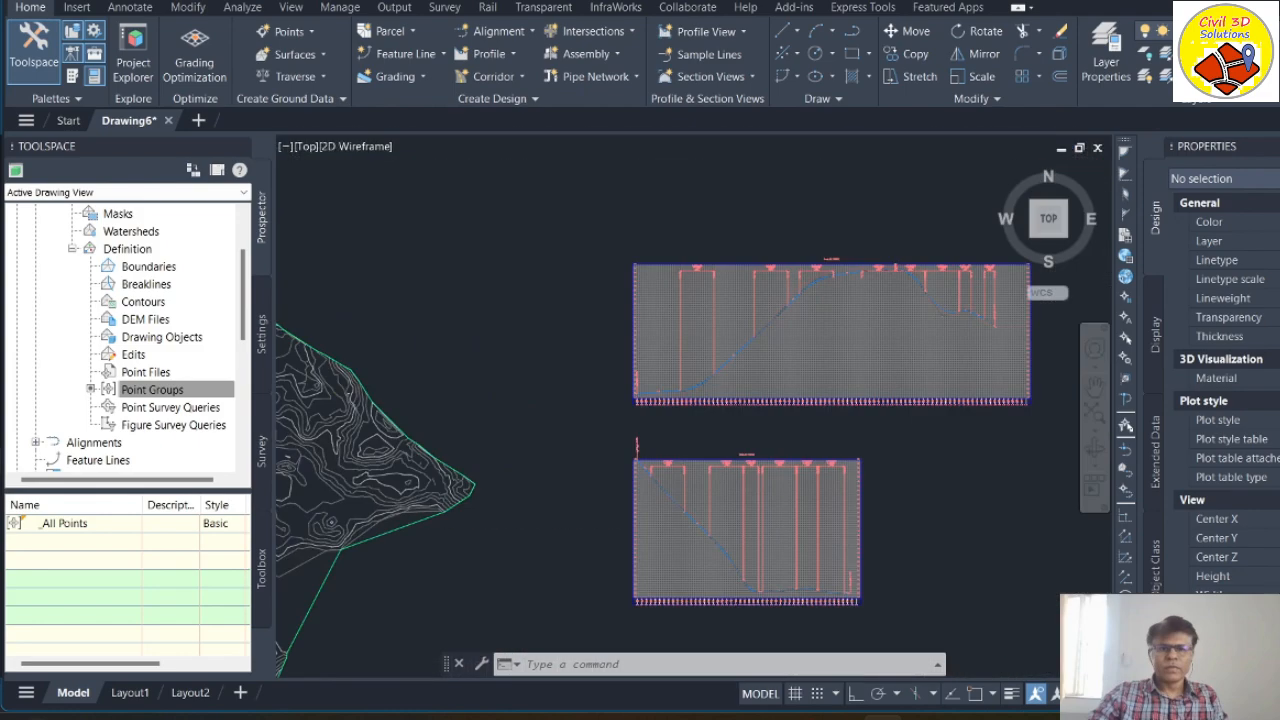
{"action": "scroll", "coordinate": [684, 352], "scroll_direction": "up", "scroll_amount": 2}
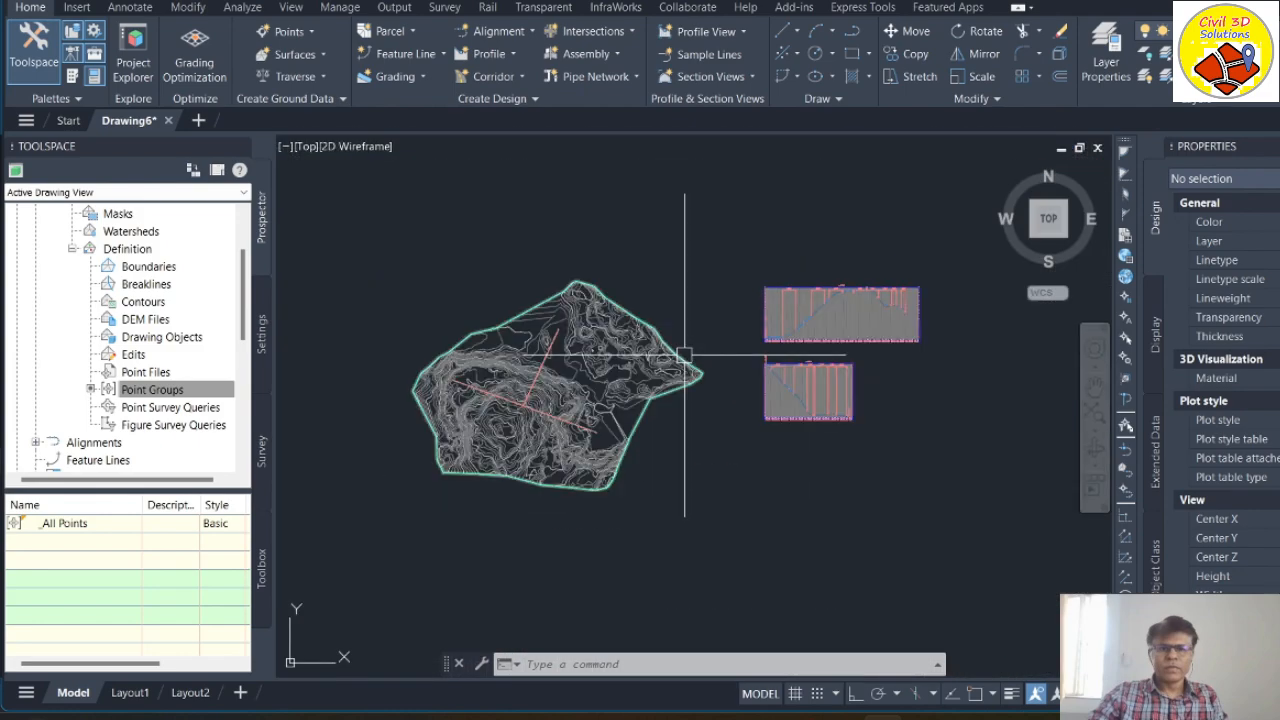
{"action": "scroll", "coordinate": [716, 285], "scroll_direction": "up", "scroll_amount": 2}
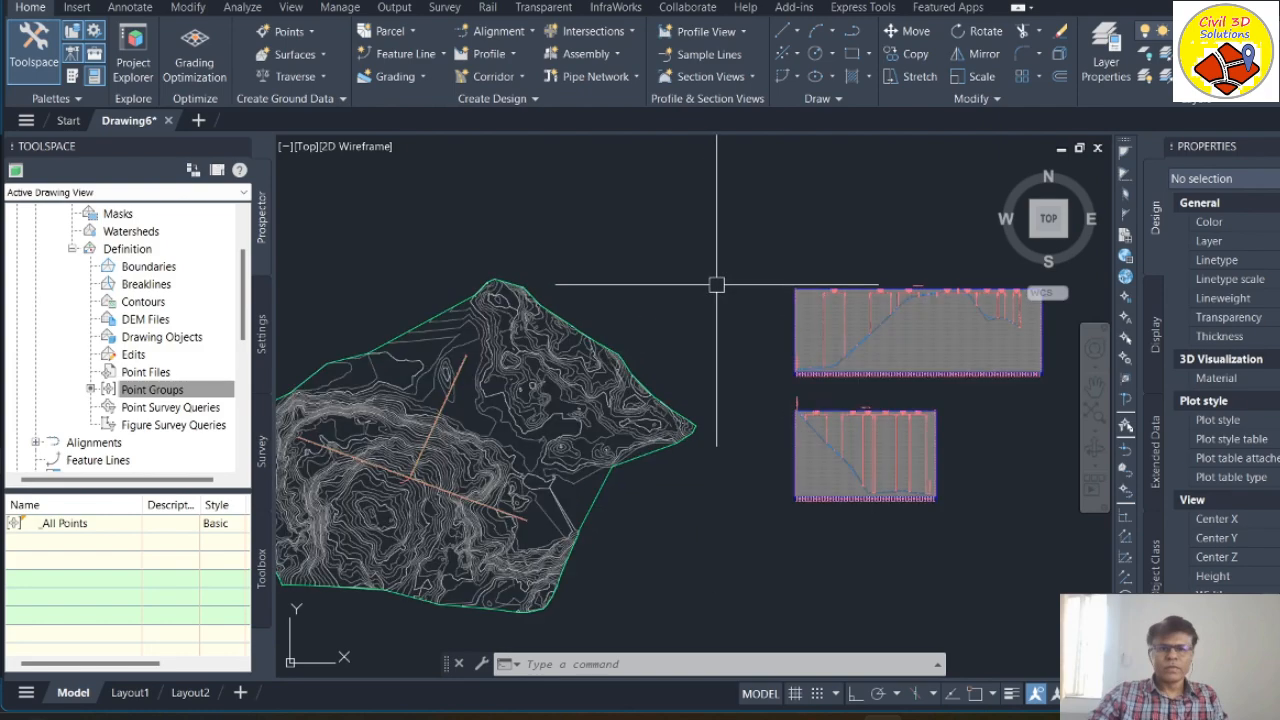
{"action": "scroll", "coordinate": [716, 285], "scroll_direction": "down", "scroll_amount": 2}
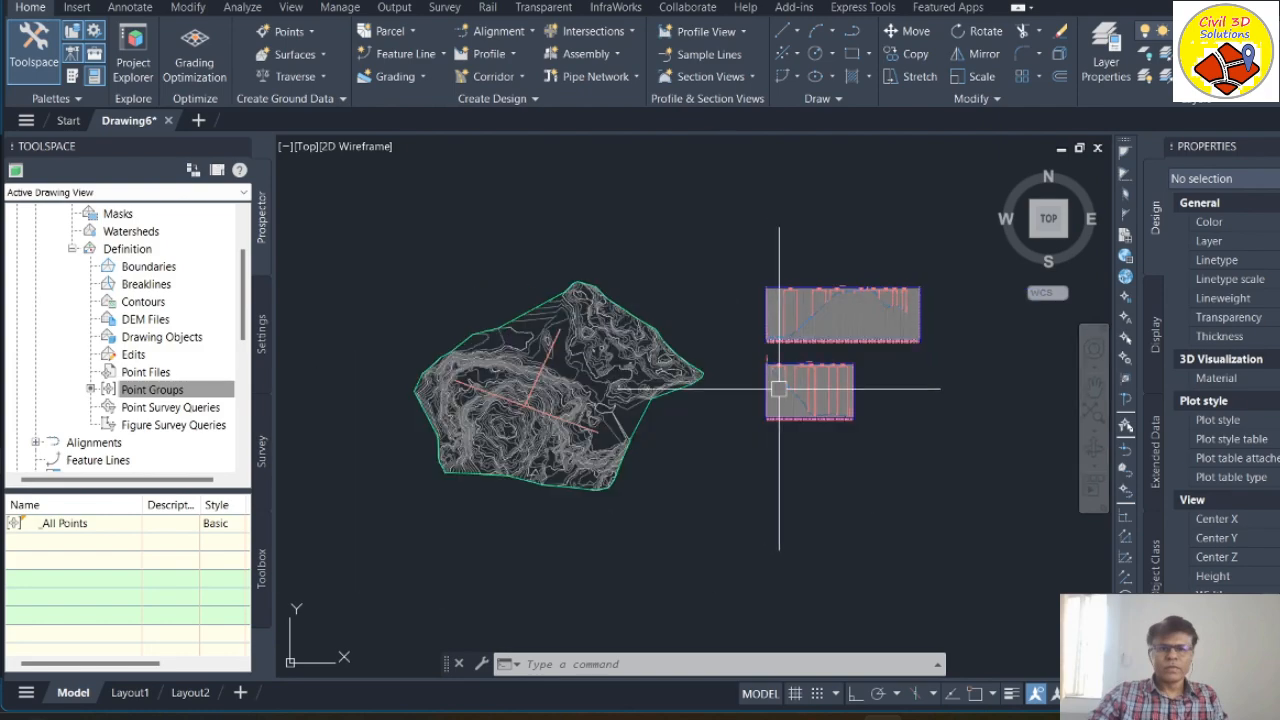
{"action": "scroll", "coordinate": [922, 376], "scroll_direction": "up", "scroll_amount": 2}
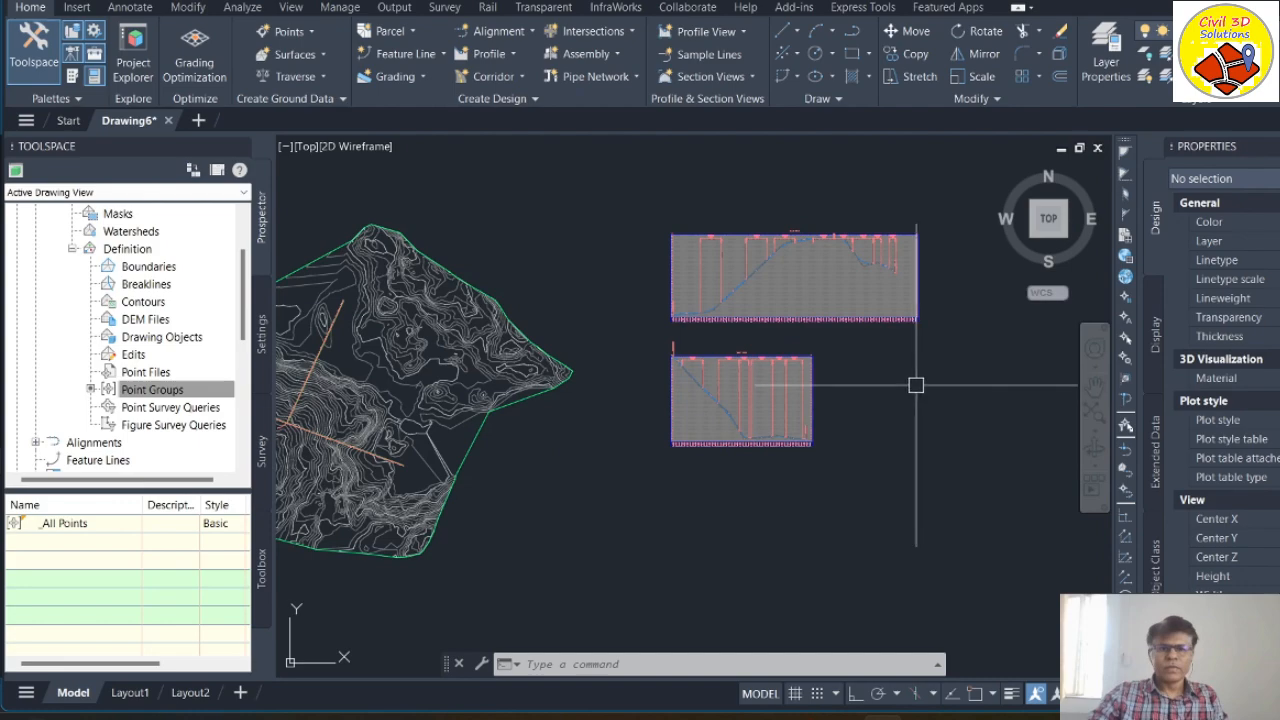
{"action": "scroll", "coordinate": [916, 385], "scroll_direction": "down", "scroll_amount": 2}
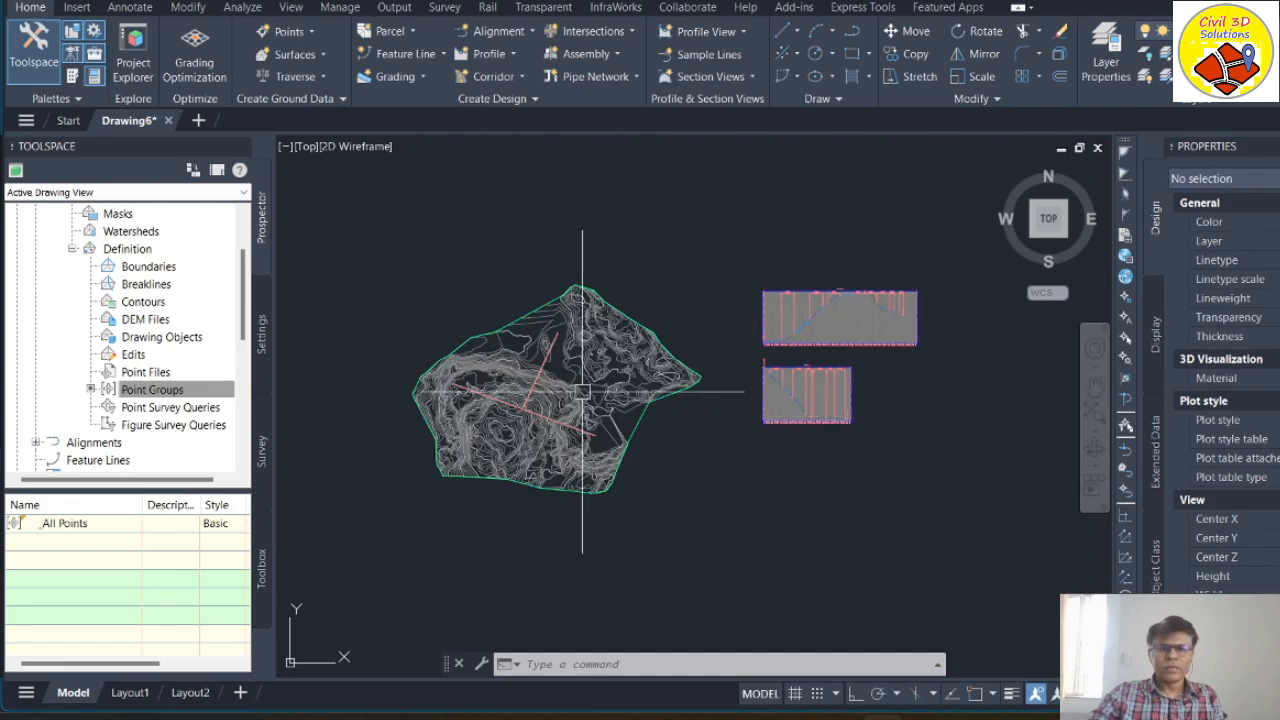
{"action": "scroll", "coordinate": [806, 360], "scroll_direction": "up", "scroll_amount": 2}
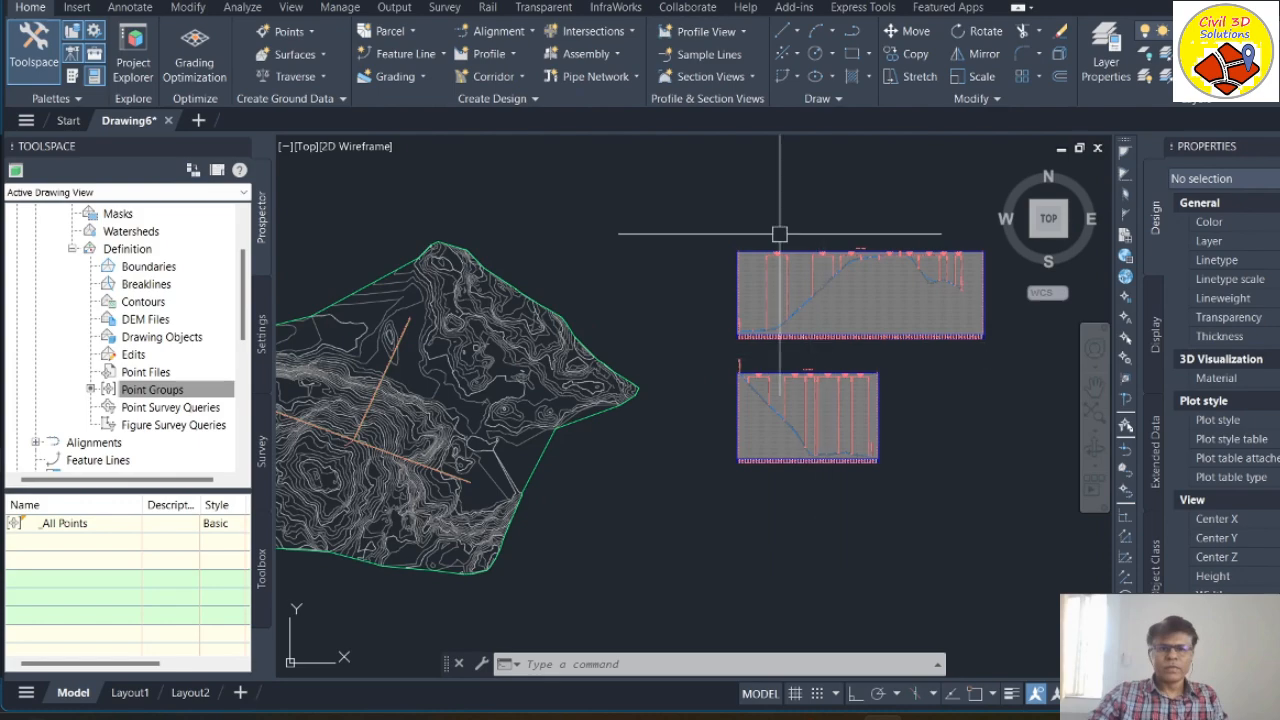
Step: Create an assembly named TYP Raod CS with type Other, style Basic and code set All Codes, placing its baseline below the profile views
{"action": "left_click", "coordinate": [617, 56]}
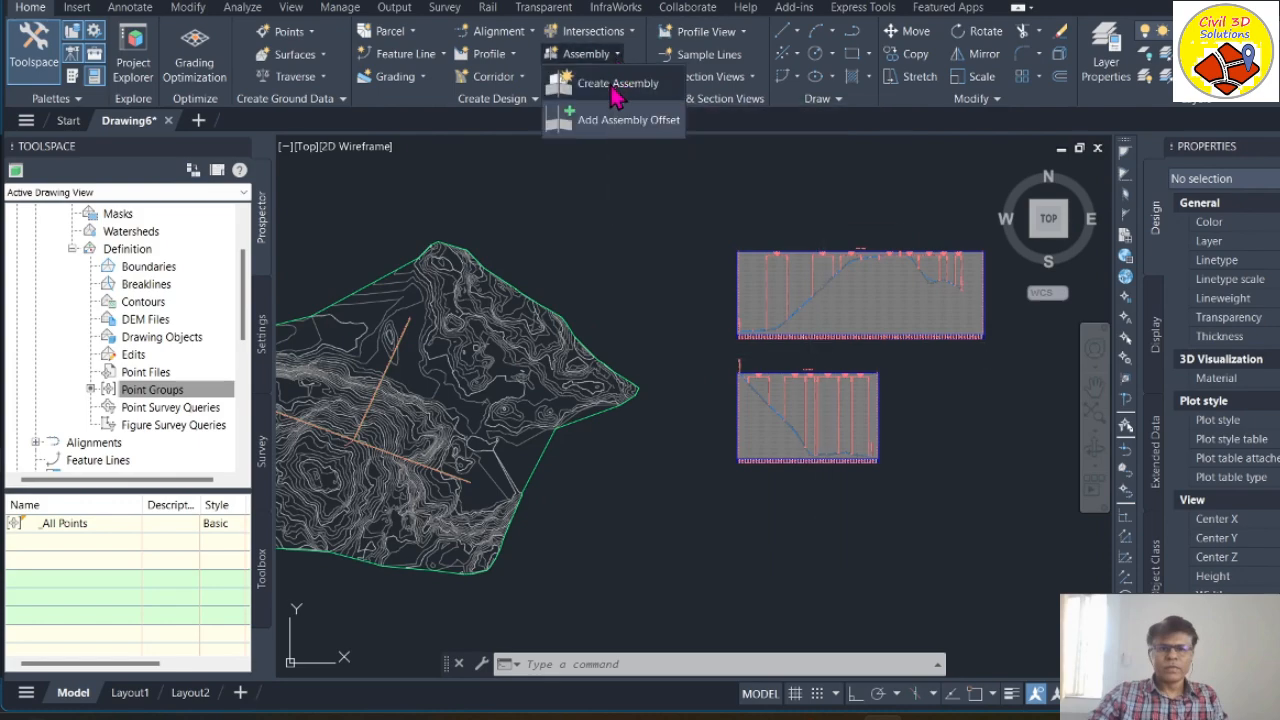
{"action": "left_click", "coordinate": [614, 86]}
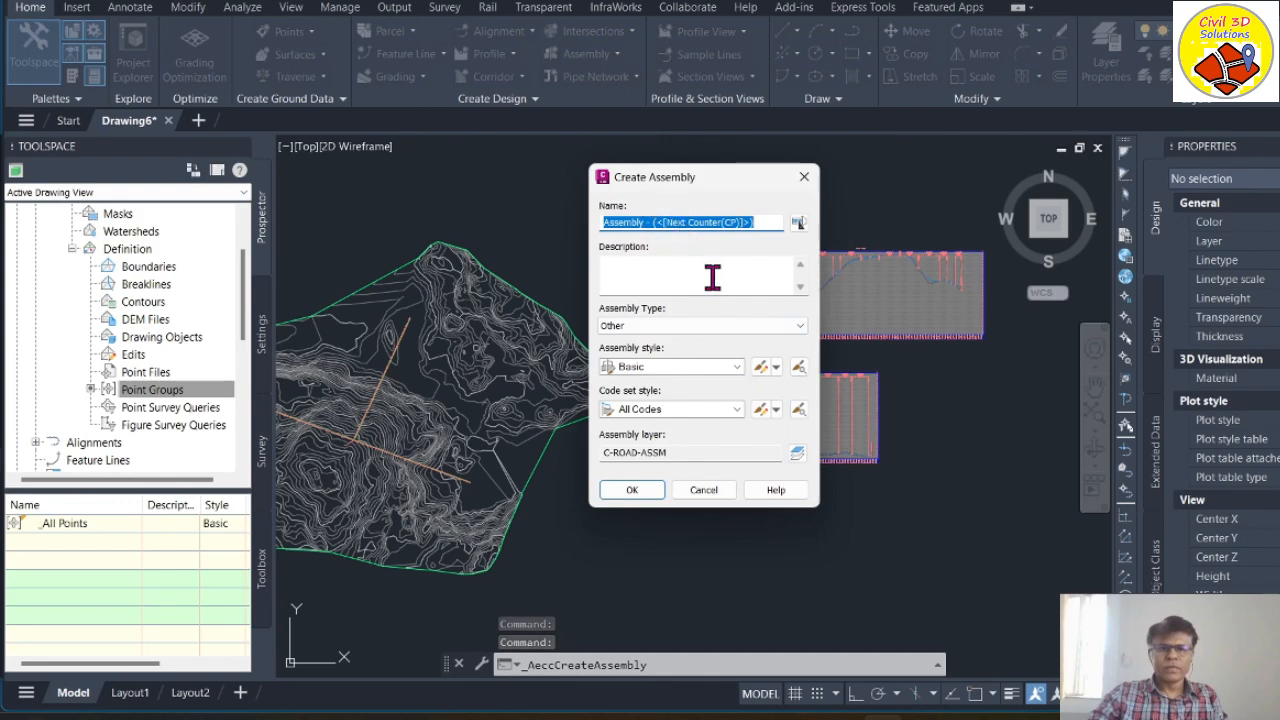
{"action": "type", "text": "TYP Road CS"}
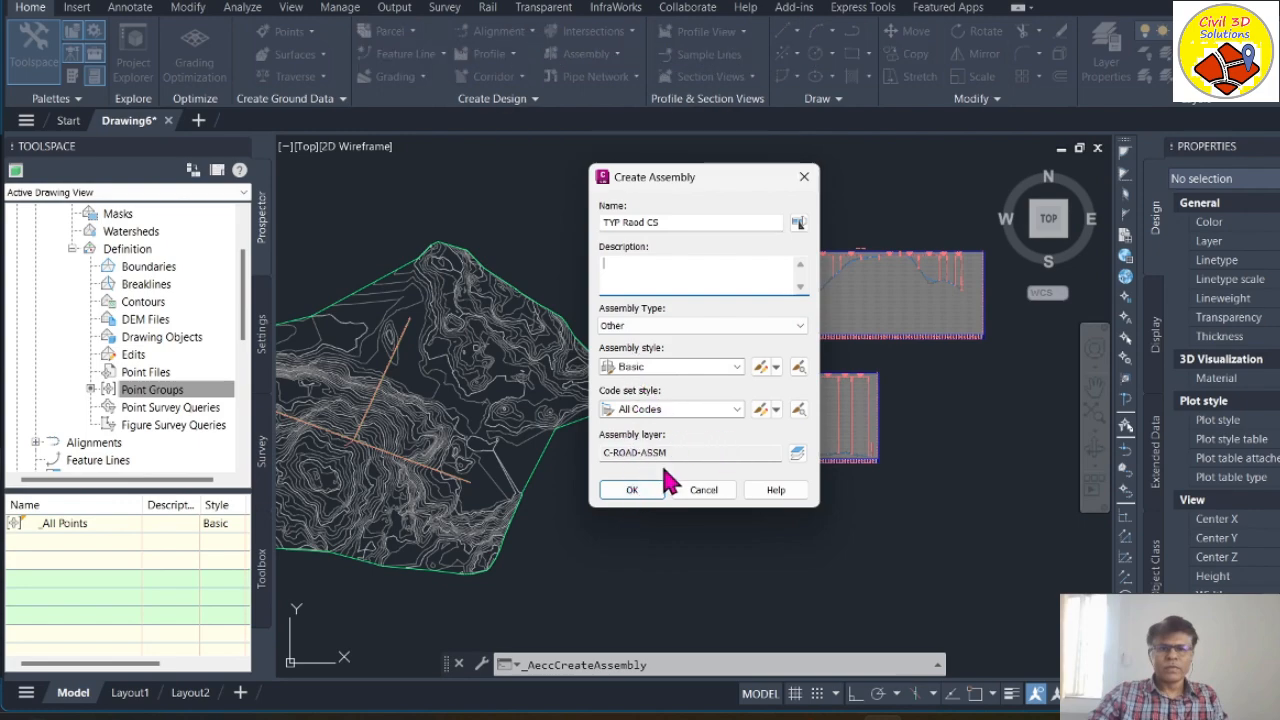
{"action": "left_click", "coordinate": [630, 490]}
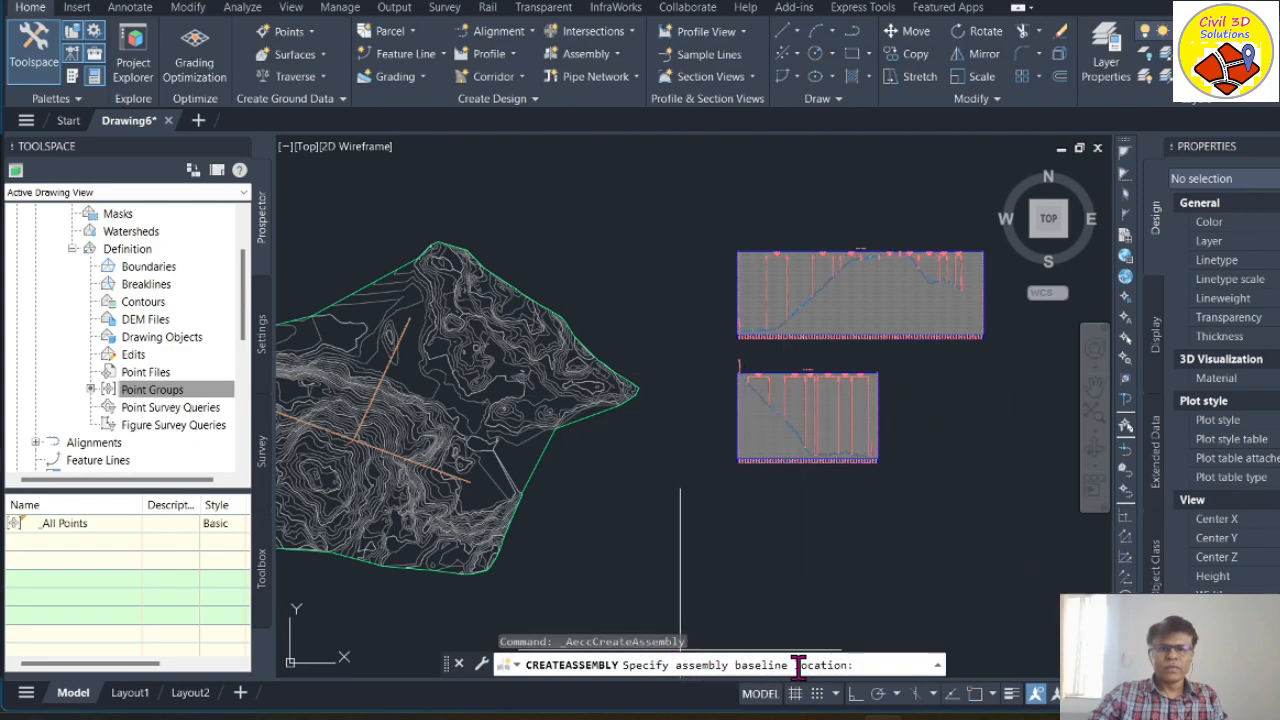
{"action": "left_click", "coordinate": [757, 520]}
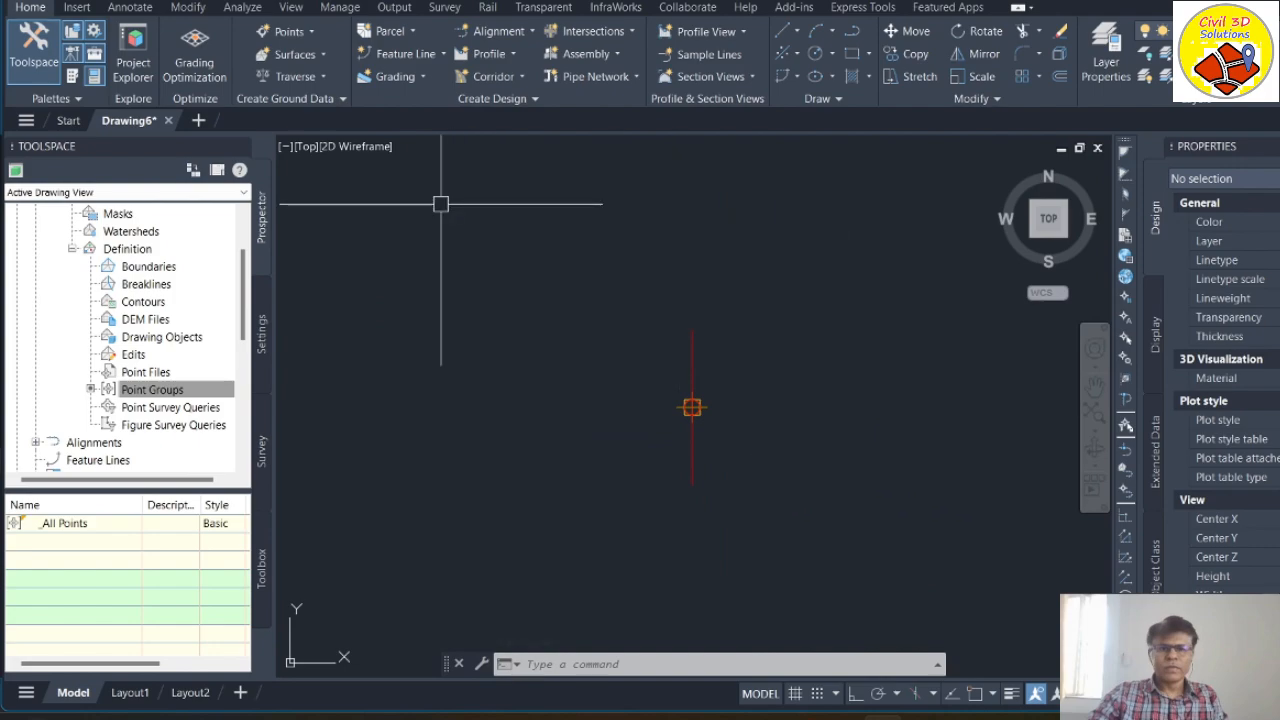
Step: Attach a right-side BasicLaneTransition subassembly from the metric basic set to the assembly's baseline marker
{"action": "mouse_move", "coordinate": [441, 204]}
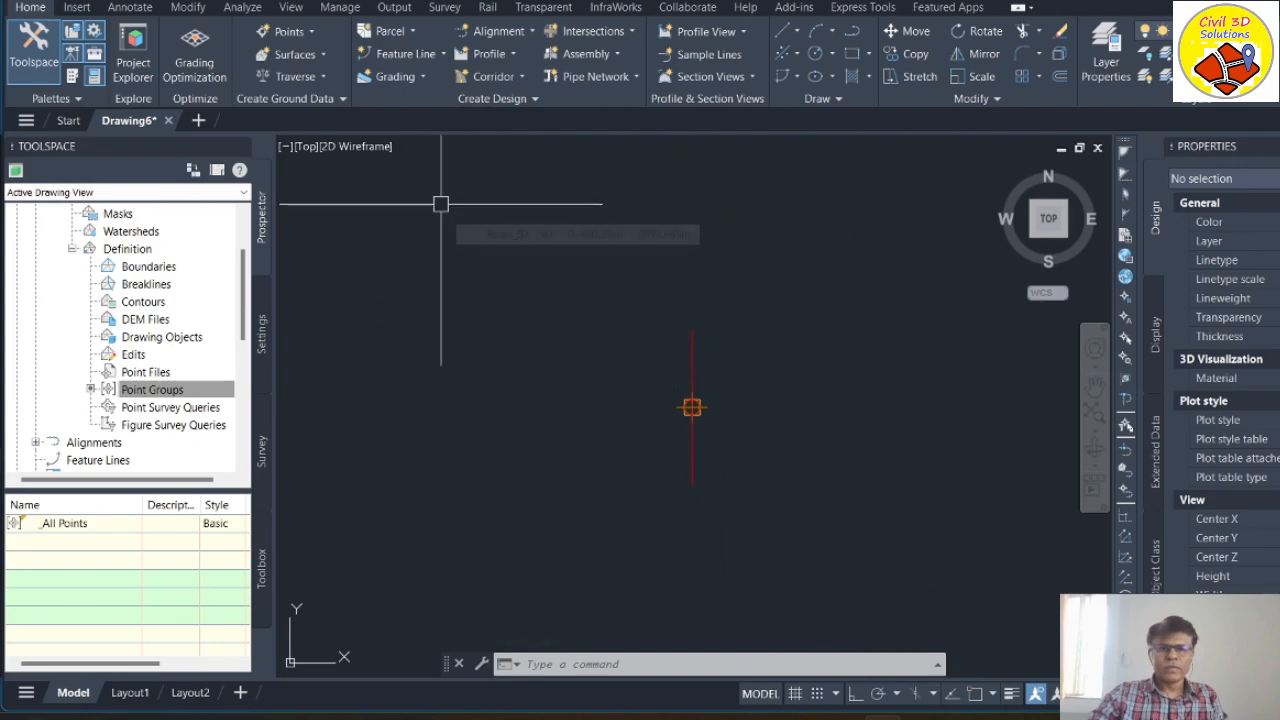
{"action": "left_click", "coordinate": [72, 77]}
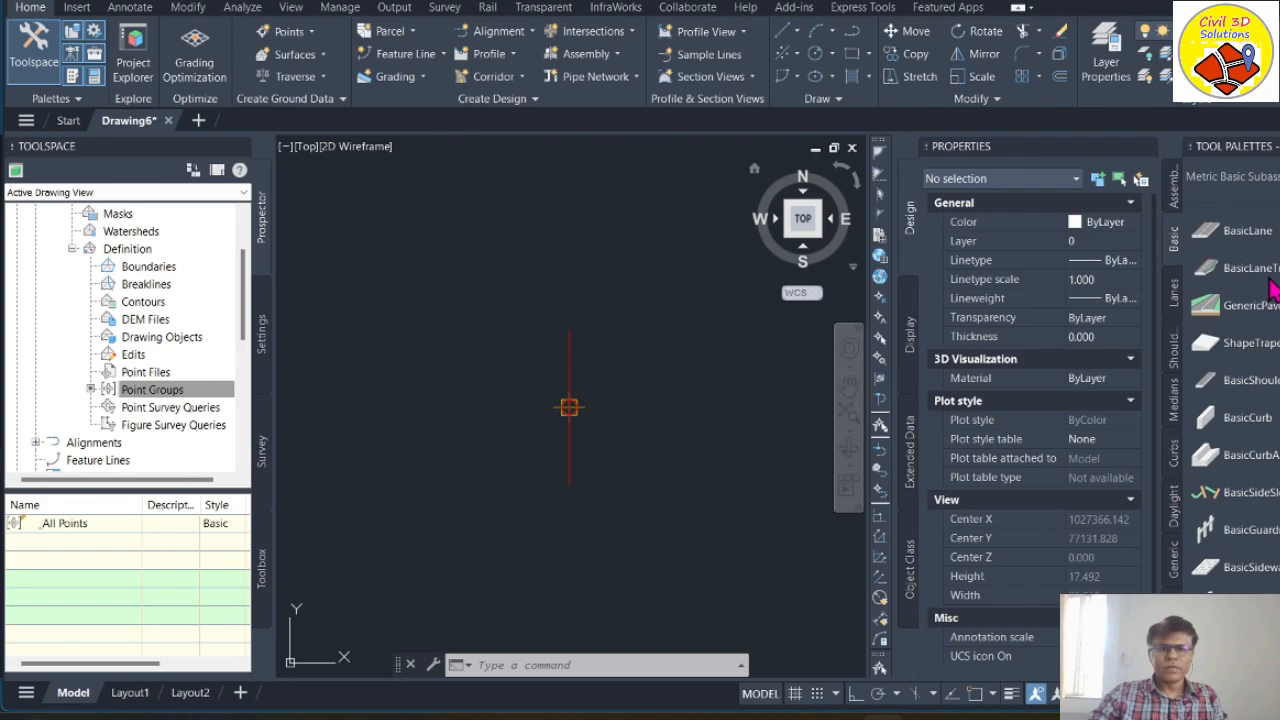
{"action": "left_click", "coordinate": [1265, 268]}
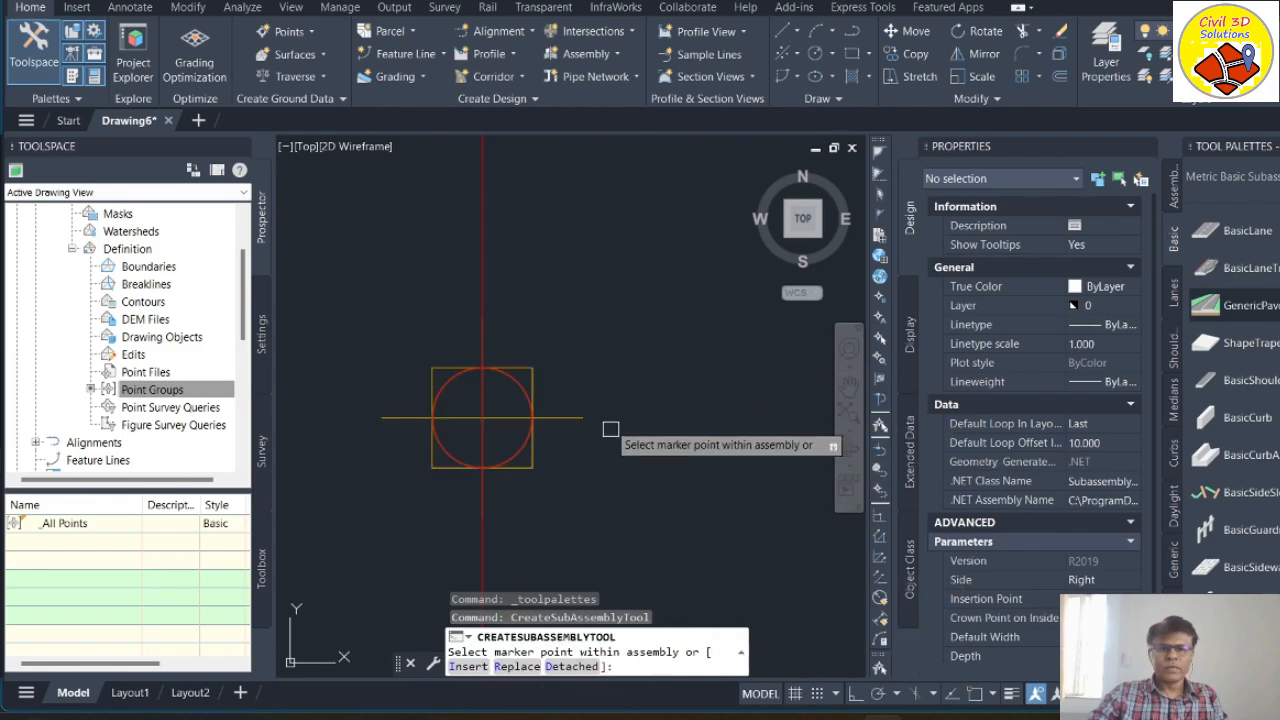
{"action": "left_click", "coordinate": [484, 410]}
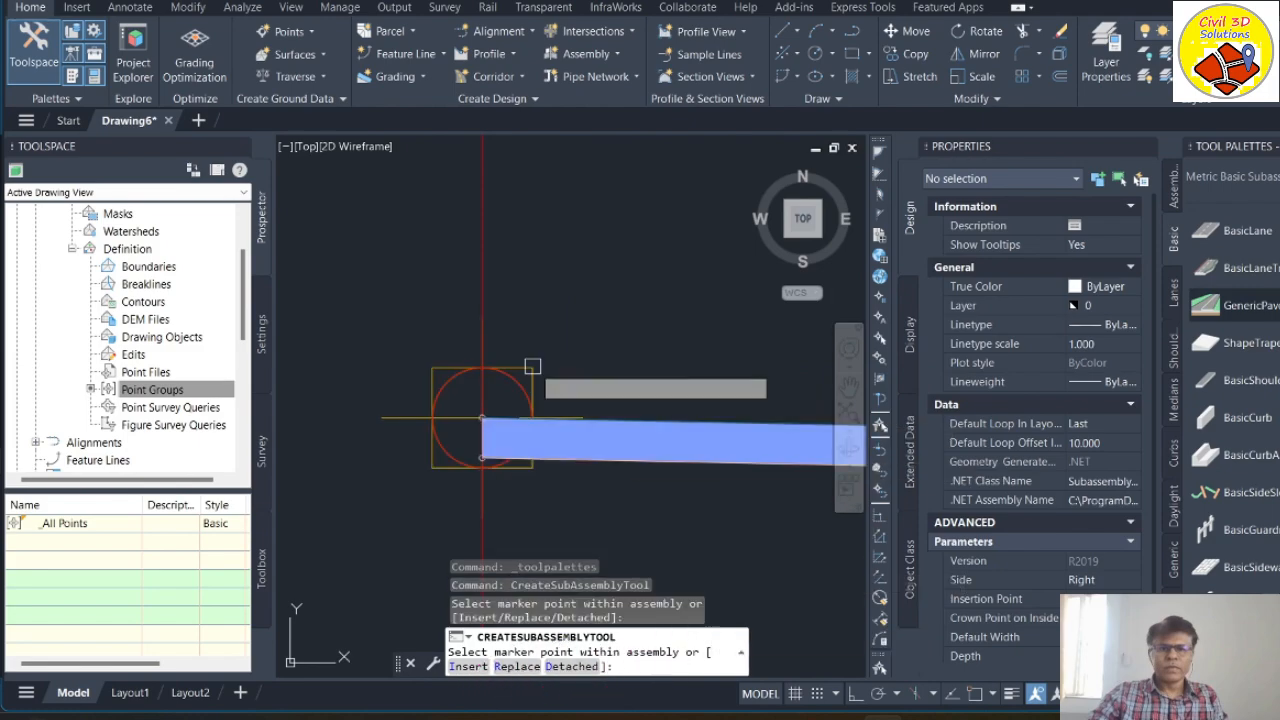
{"action": "scroll", "coordinate": [425, 387], "scroll_direction": "down", "scroll_amount": 7}
{"action": "scroll", "coordinate": [500, 420], "scroll_direction": "up", "scroll_amount": 4}
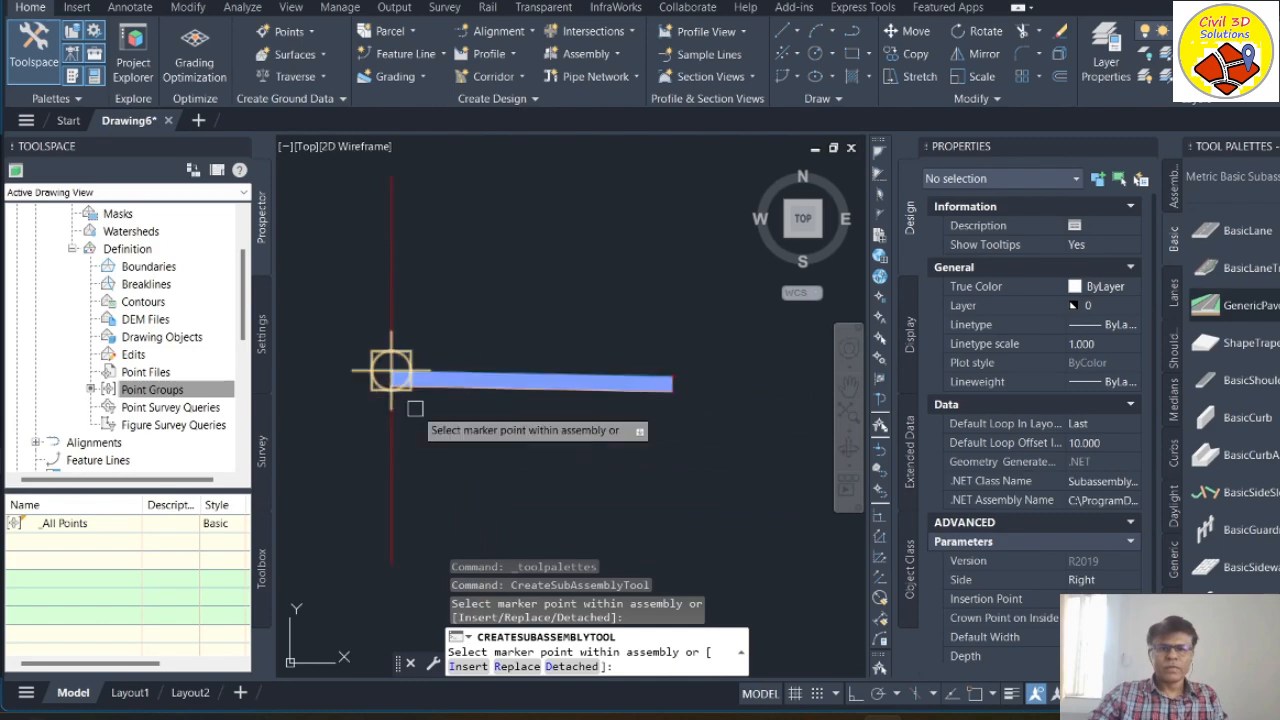
{"action": "key", "text": "Return"}
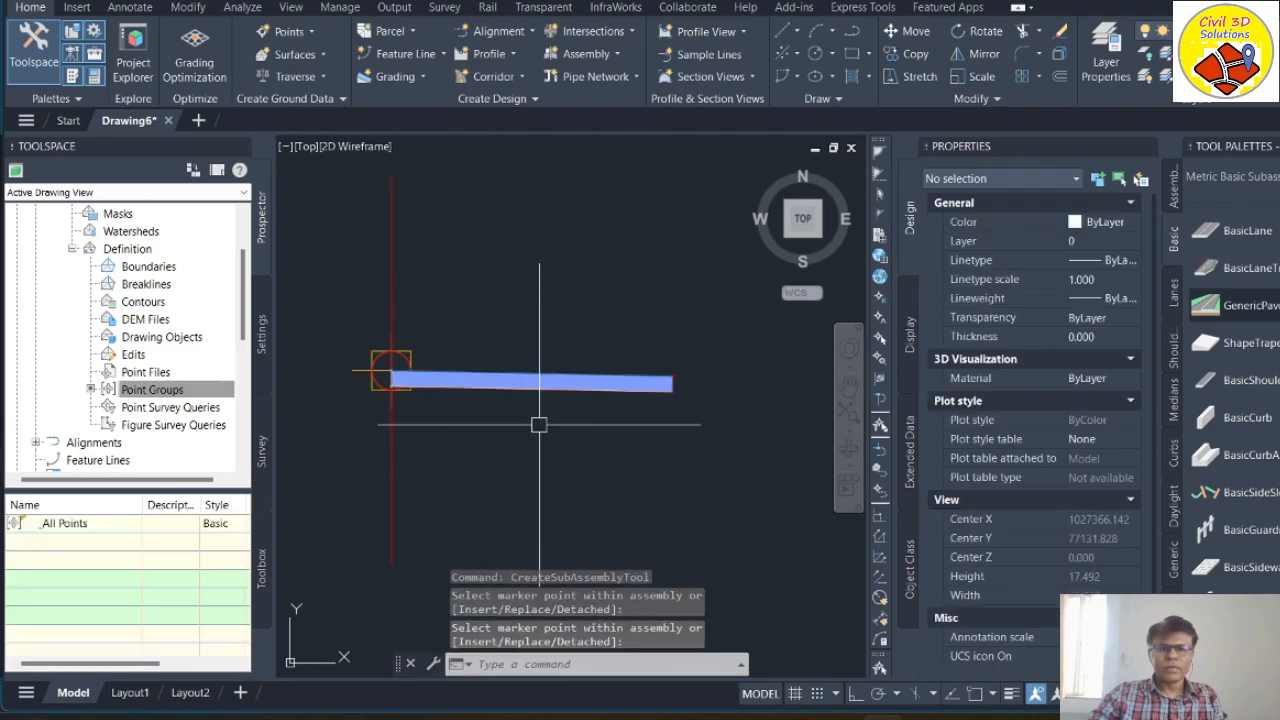
Step: Review the lane subassembly's parameters, such as side, insertion point, default width, depth, slope and transition
{"action": "left_click", "coordinate": [591, 389]}
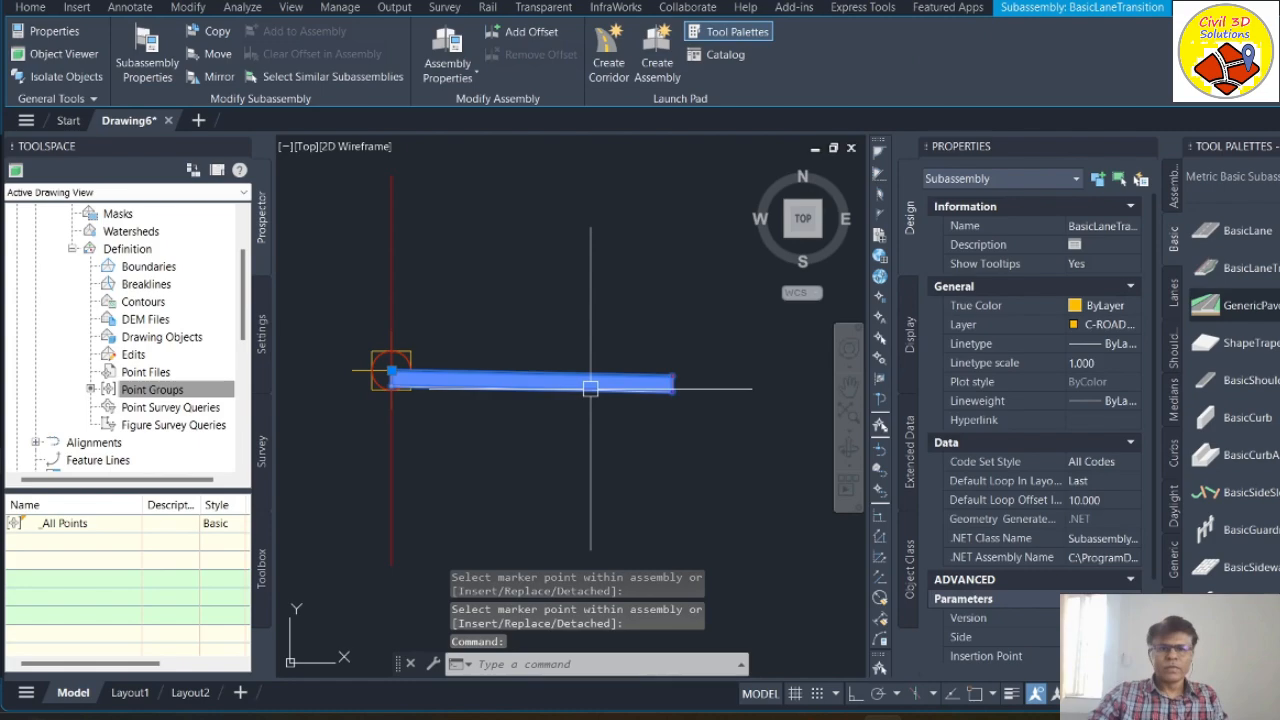
{"action": "scroll", "coordinate": [543, 338], "scroll_direction": "down", "scroll_amount": 4}
{"action": "scroll", "coordinate": [1057, 500], "scroll_direction": "down", "scroll_amount": 3}
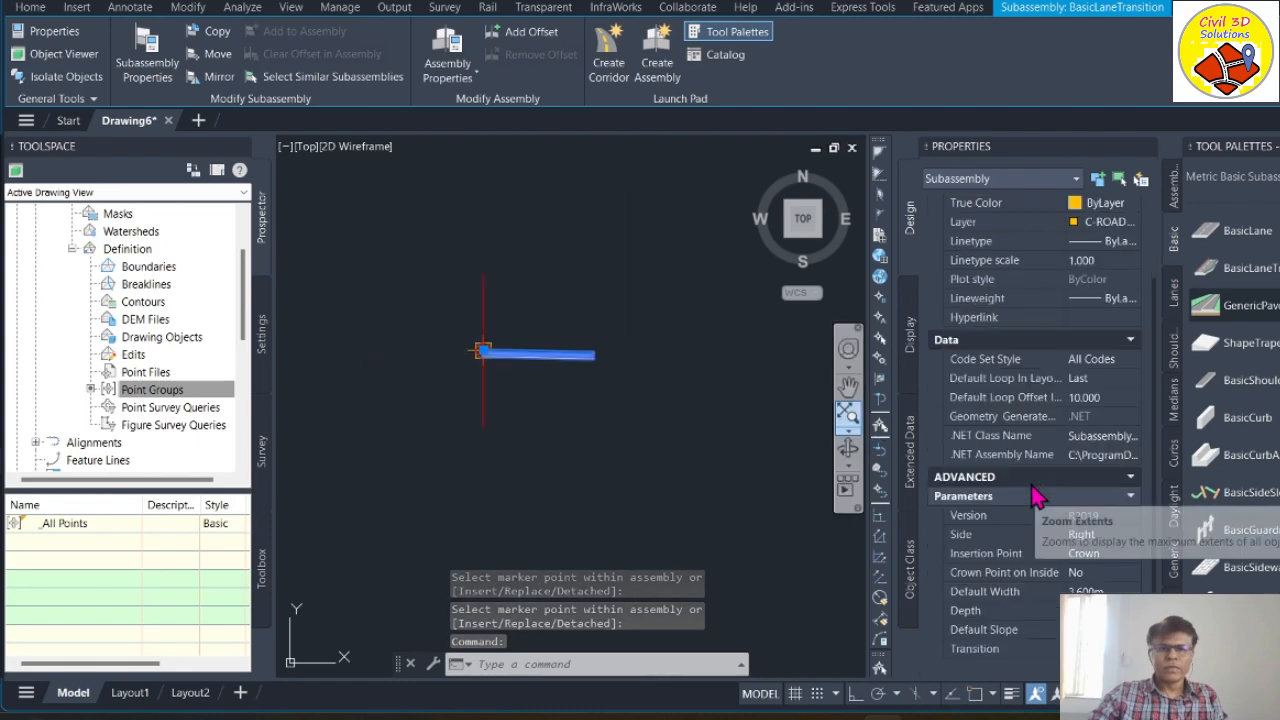
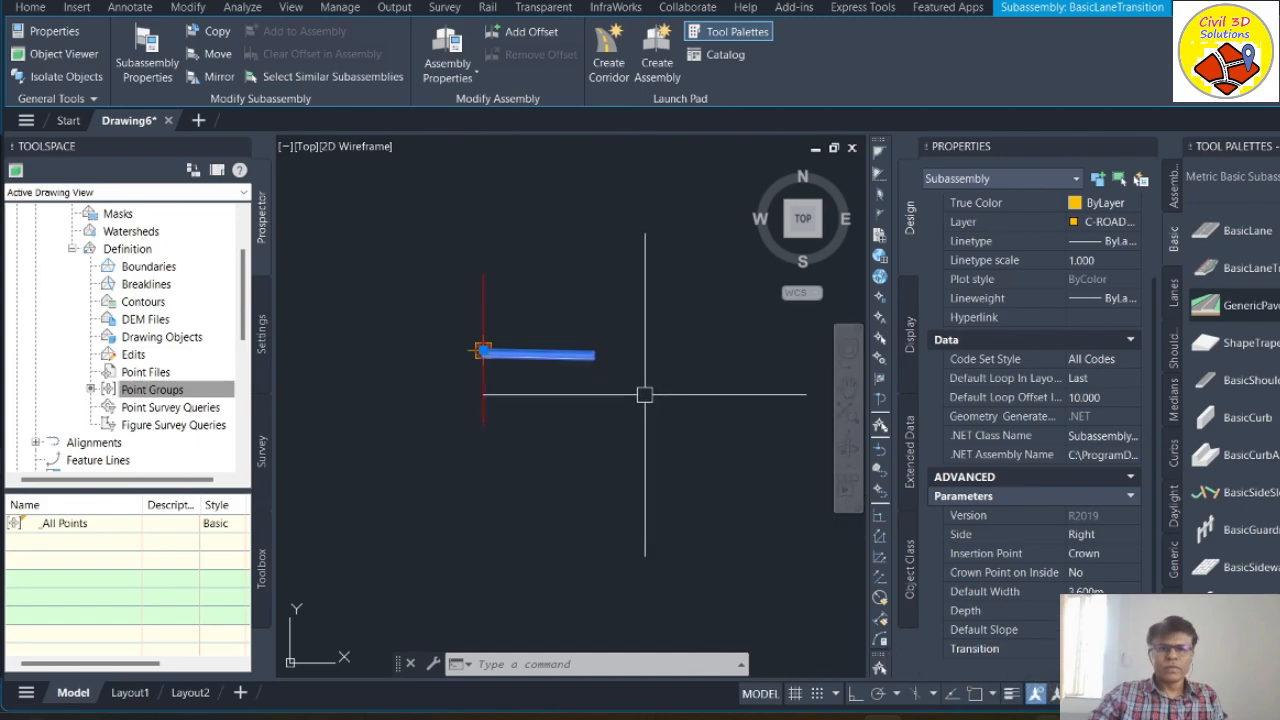
{"action": "scroll", "coordinate": [600, 360], "scroll_direction": "up", "scroll_amount": 5}
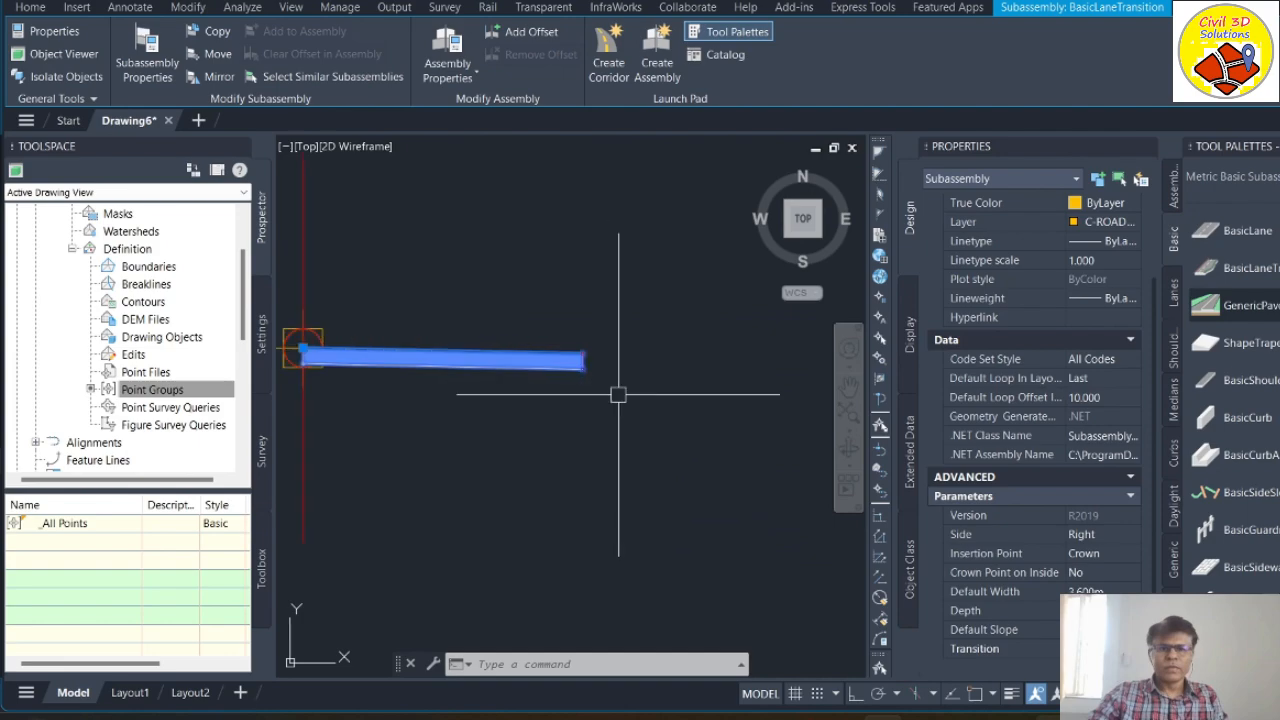
{"action": "key", "text": "Escape"}
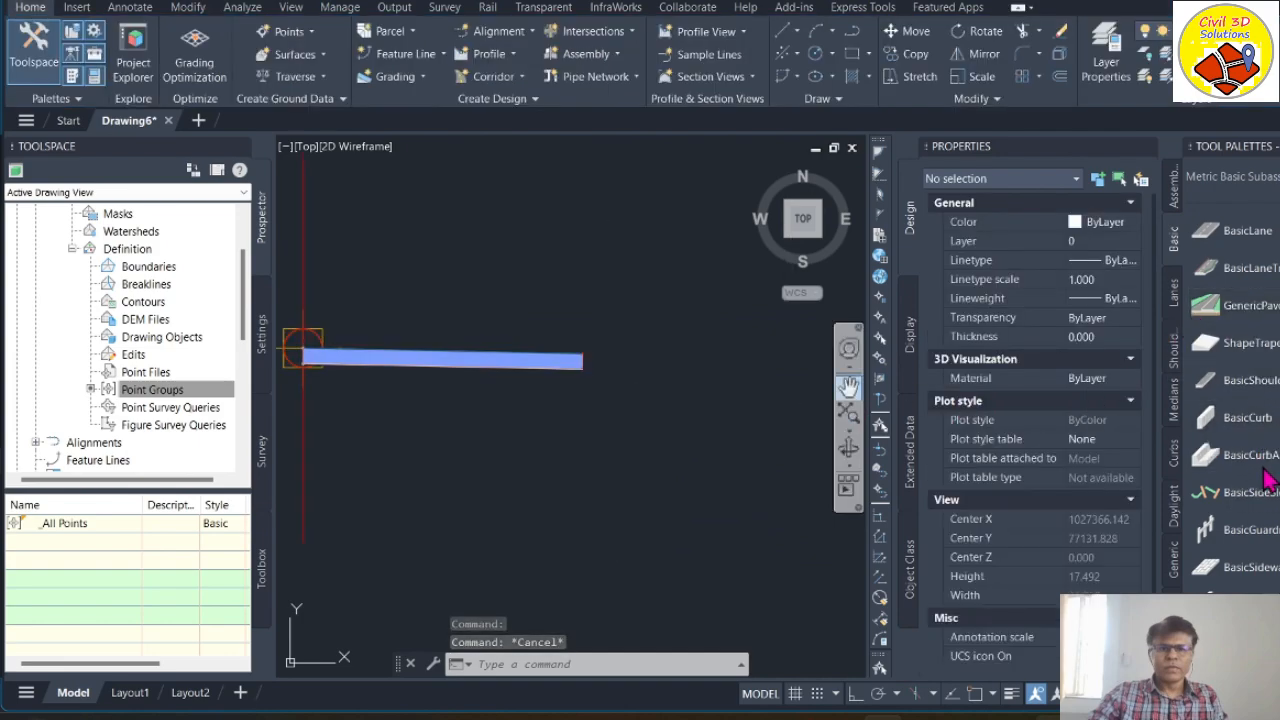
Step: Attach a right-side BasicCurbAndGutter subassembly to the upper outer edge of the lane
{"action": "left_click", "coordinate": [1245, 455]}
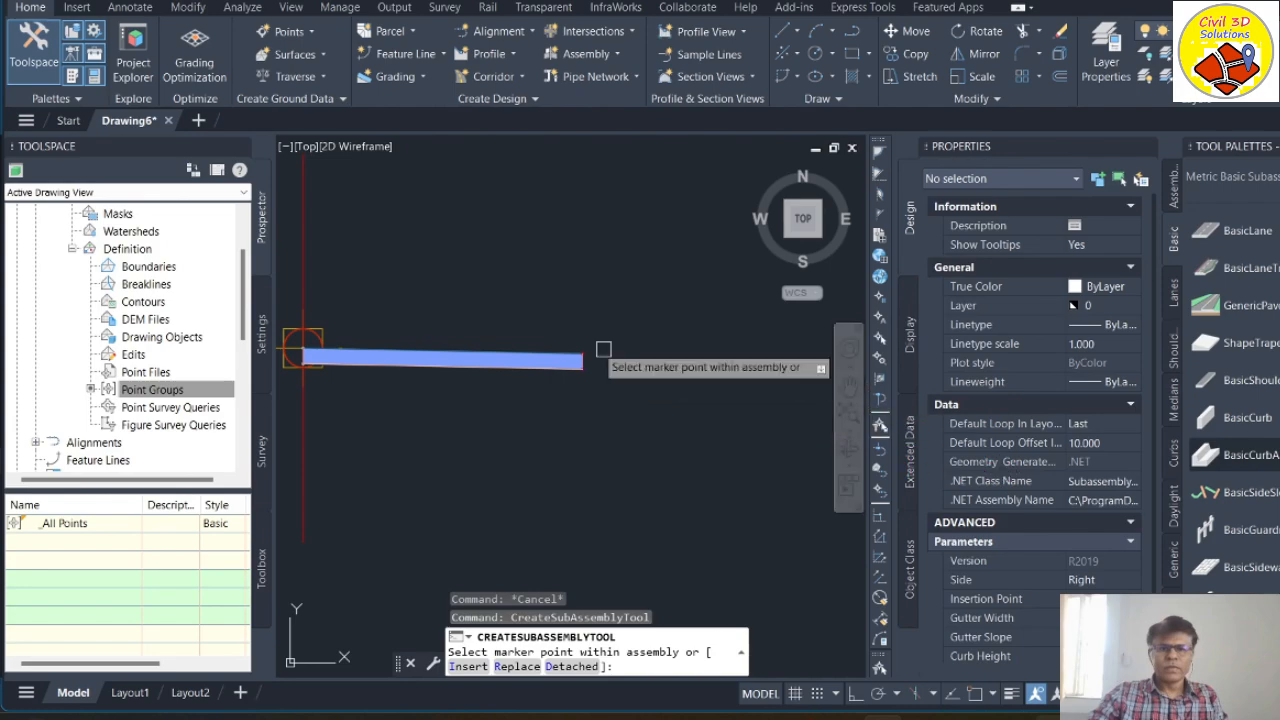
{"action": "scroll", "coordinate": [595, 360], "scroll_direction": "up", "scroll_amount": 5}
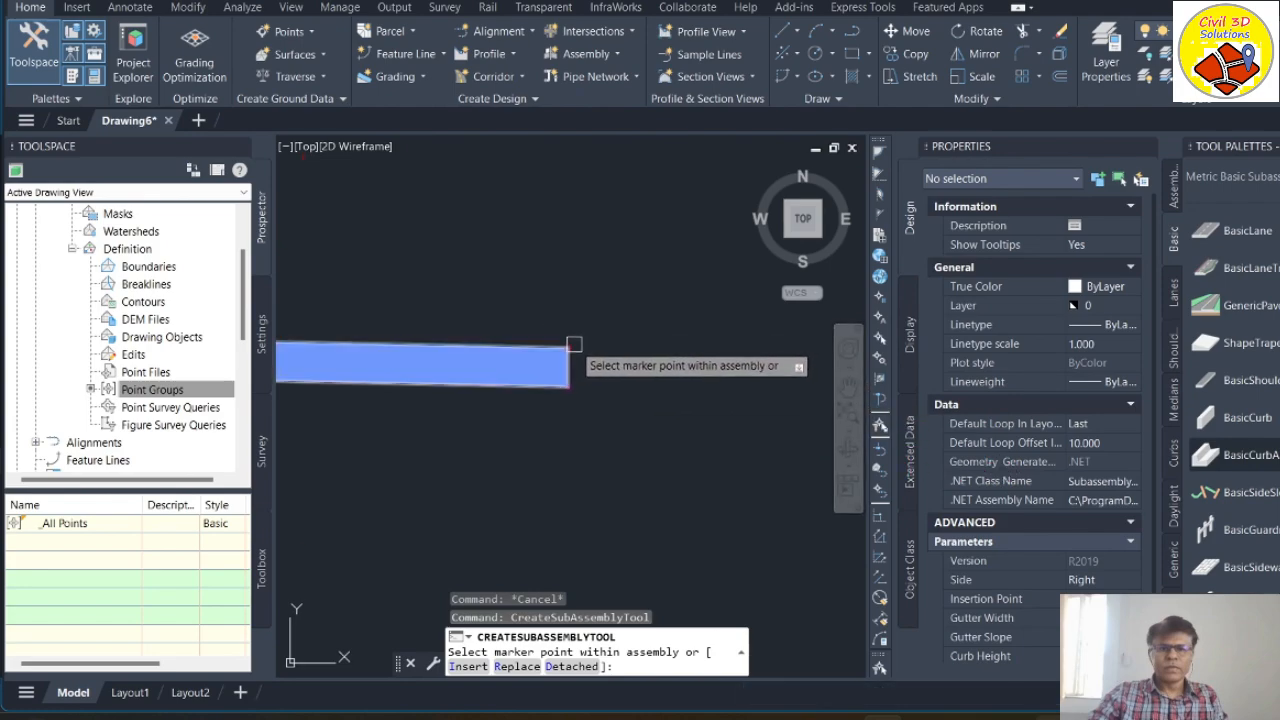
{"action": "scroll", "coordinate": [565, 365], "scroll_direction": "down", "scroll_amount": 5}
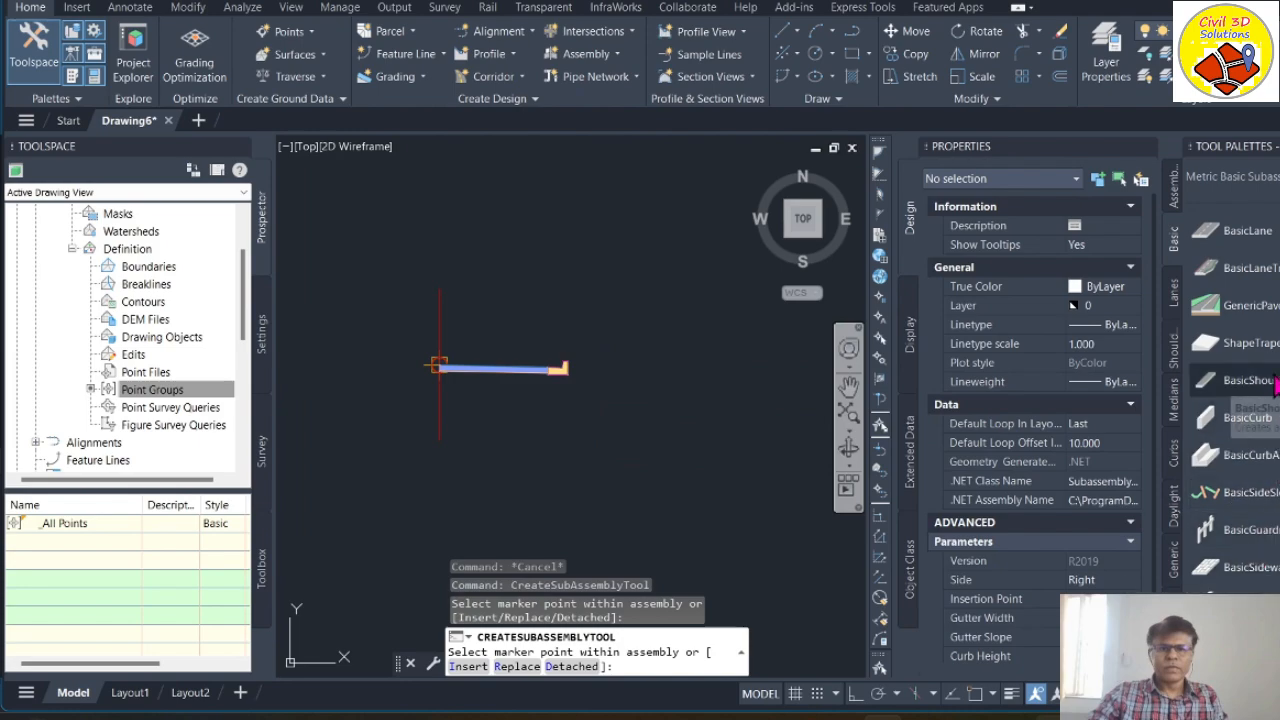
Step: Attach a right-side BasicShoulder subassembly to the upper back edge of the curb and finish adding subassemblies
{"action": "left_click", "coordinate": [1270, 418]}
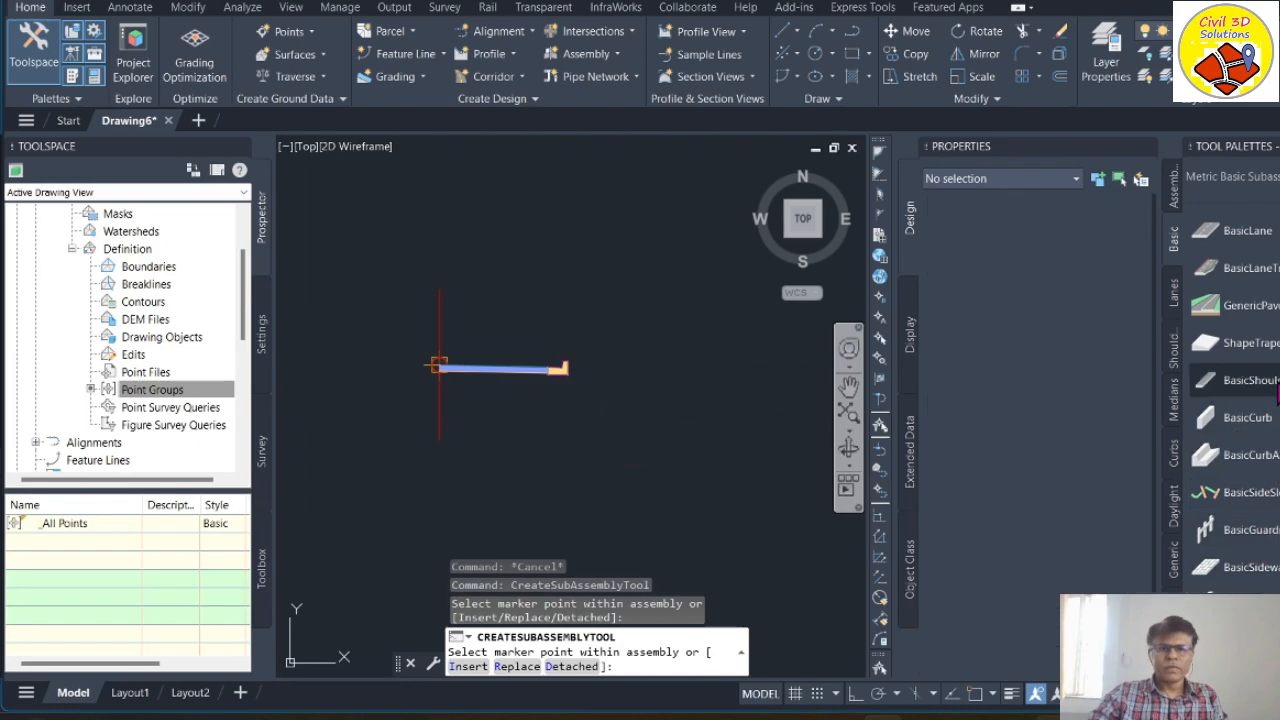
{"action": "scroll", "coordinate": [604, 350], "scroll_direction": "up", "scroll_amount": 5}
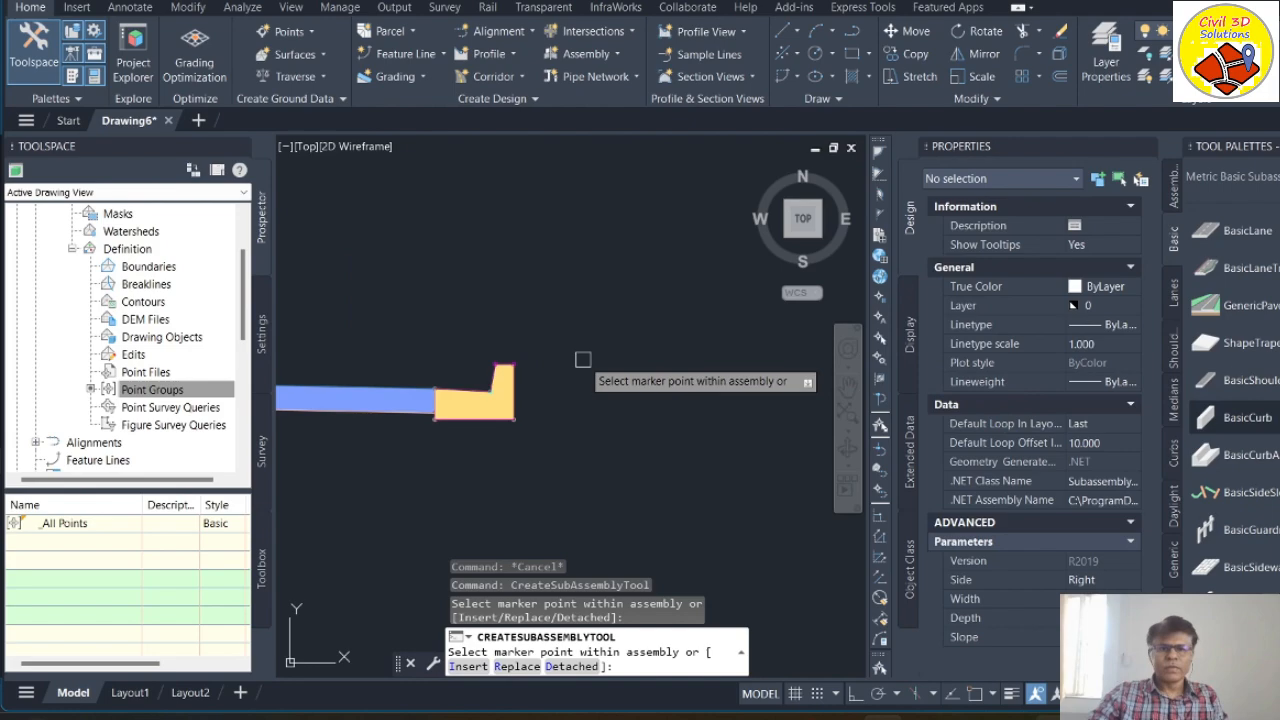
{"action": "left_click", "coordinate": [519, 355]}
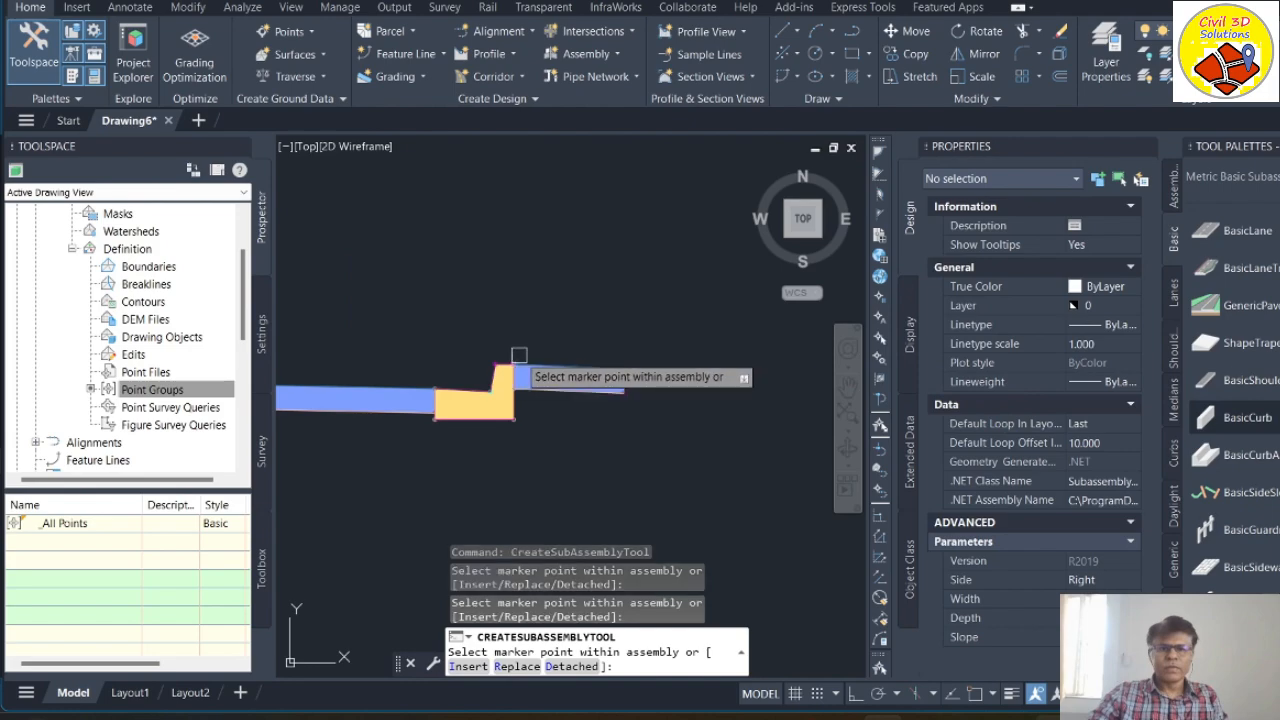
{"action": "right_click", "coordinate": [540, 268]}
{"action": "left_click", "coordinate": [599, 281]}
{"action": "scroll", "coordinate": [580, 290], "scroll_direction": "down", "scroll_amount": 3}
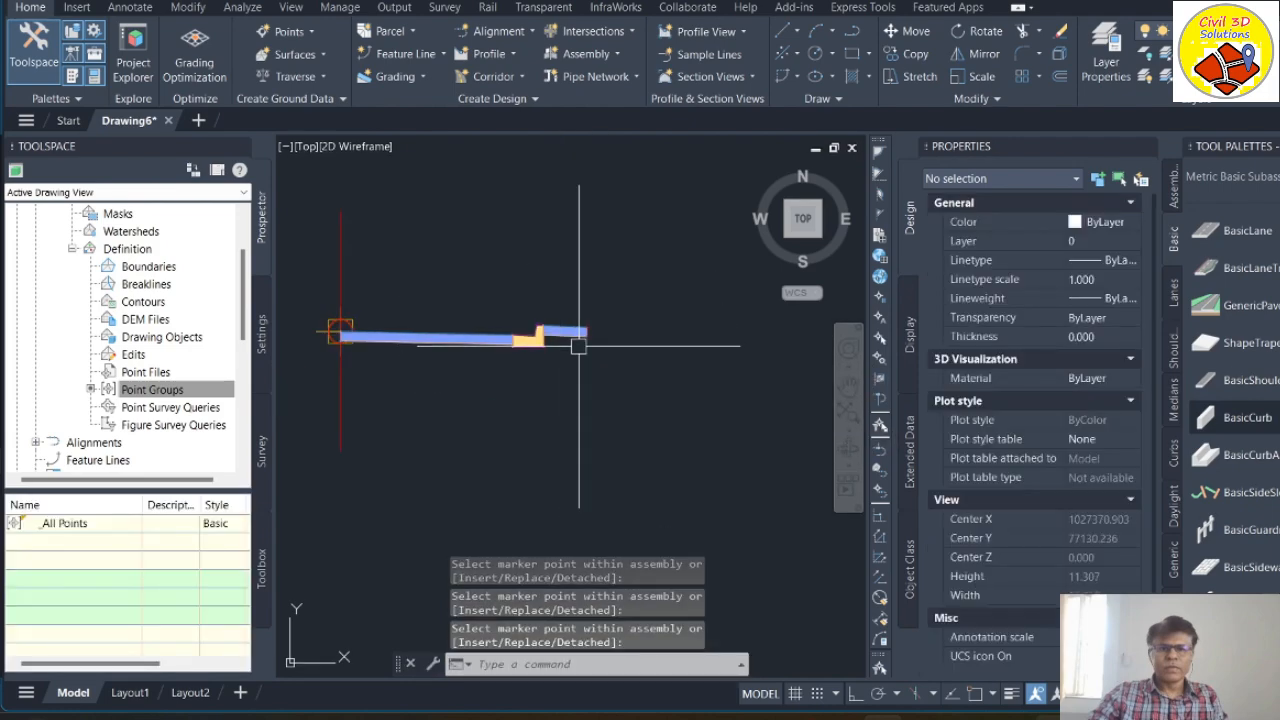
Step: Change the right BasicShoulder's slope so it rises outward, and increase its width
{"action": "left_click", "coordinate": [573, 325]}
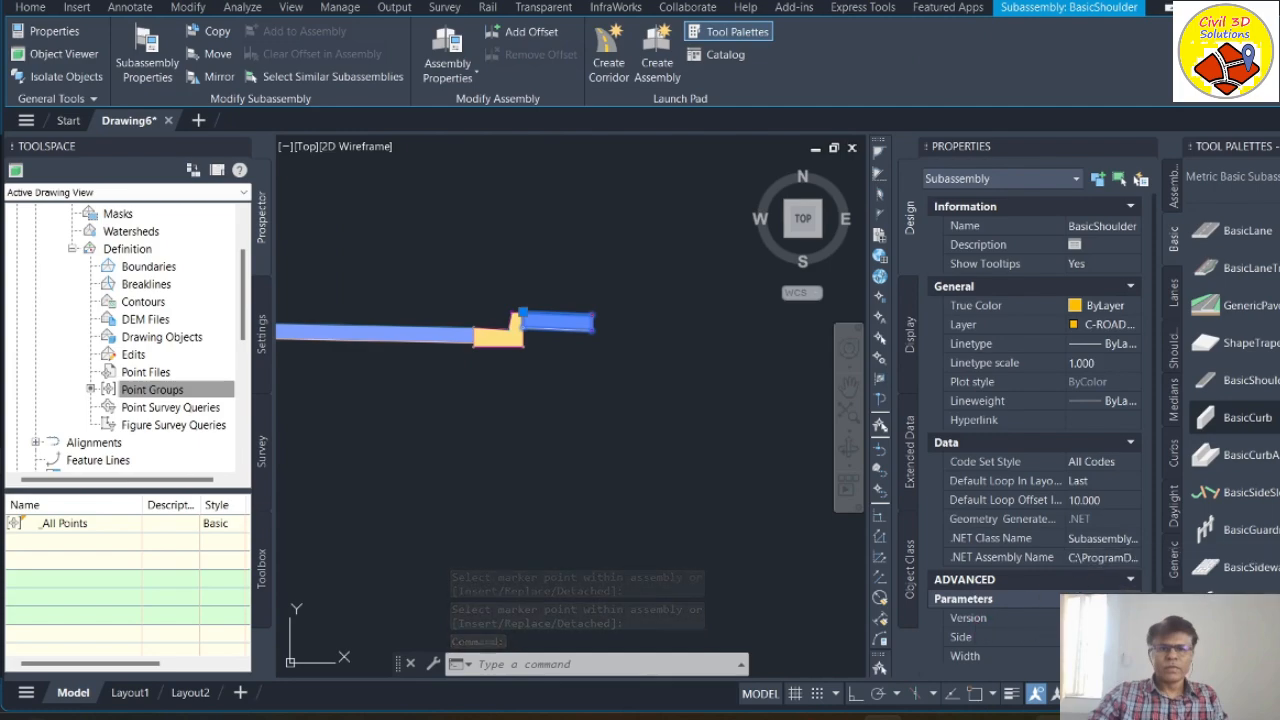
{"action": "scroll", "coordinate": [1035, 430], "scroll_direction": "down", "scroll_amount": 2}
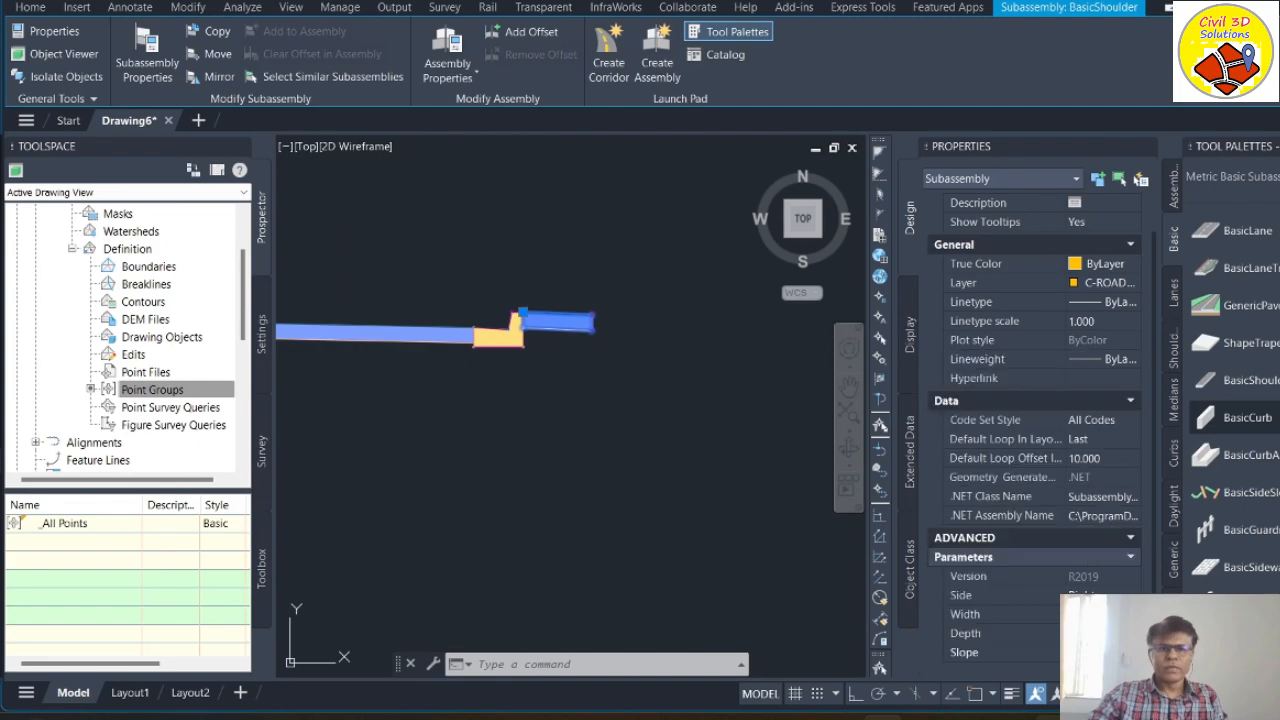
{"action": "key", "text": "Return"}
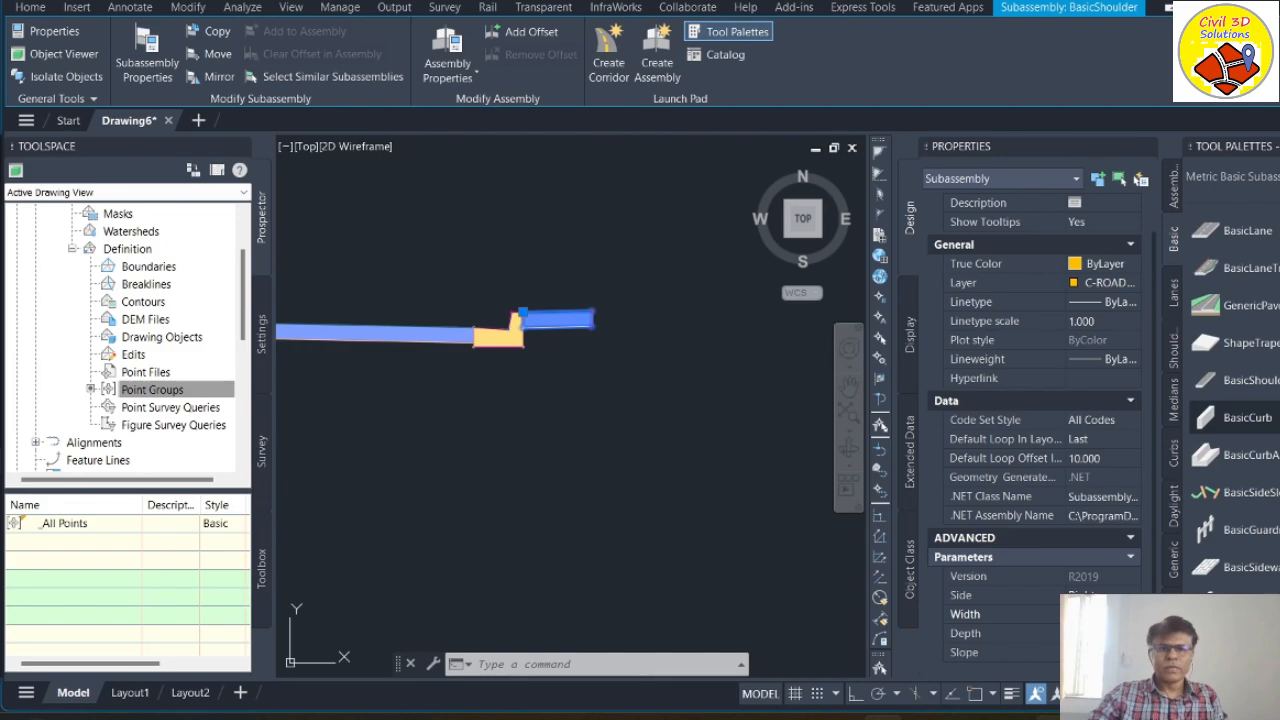
{"action": "key", "text": "Return"}
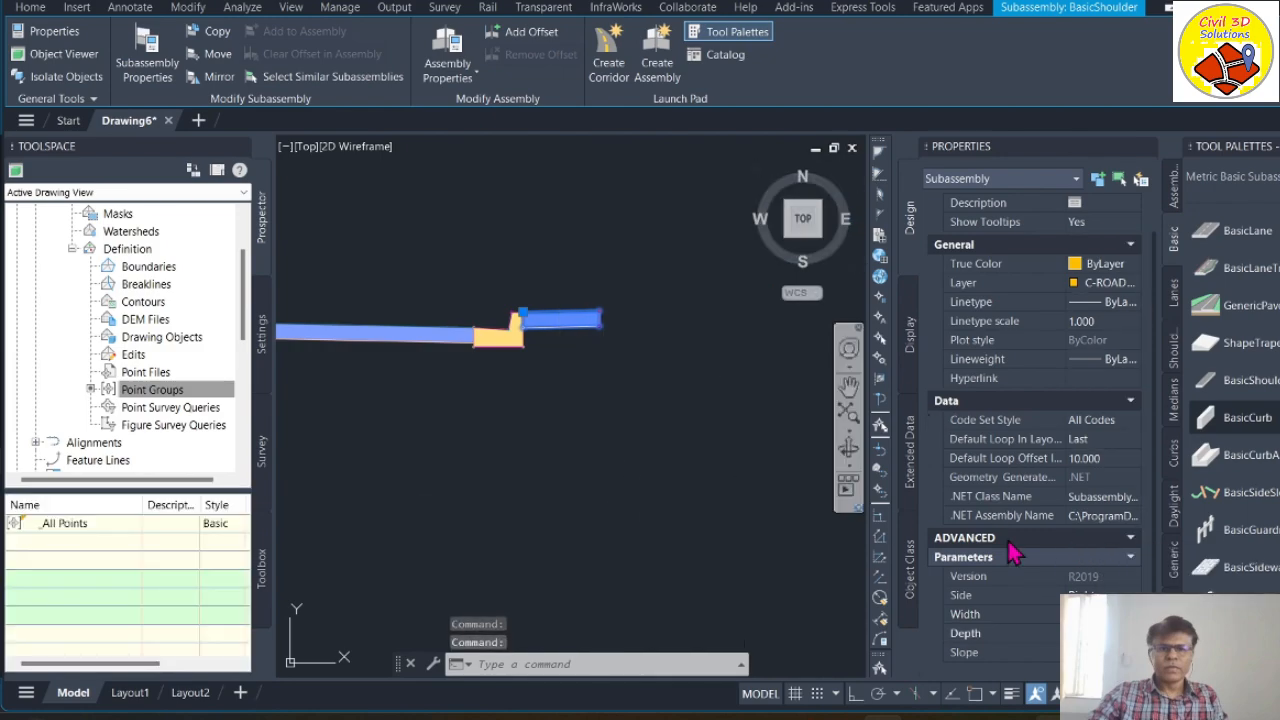
{"action": "left_click", "coordinate": [557, 437]}
{"action": "key", "text": "Escape"}
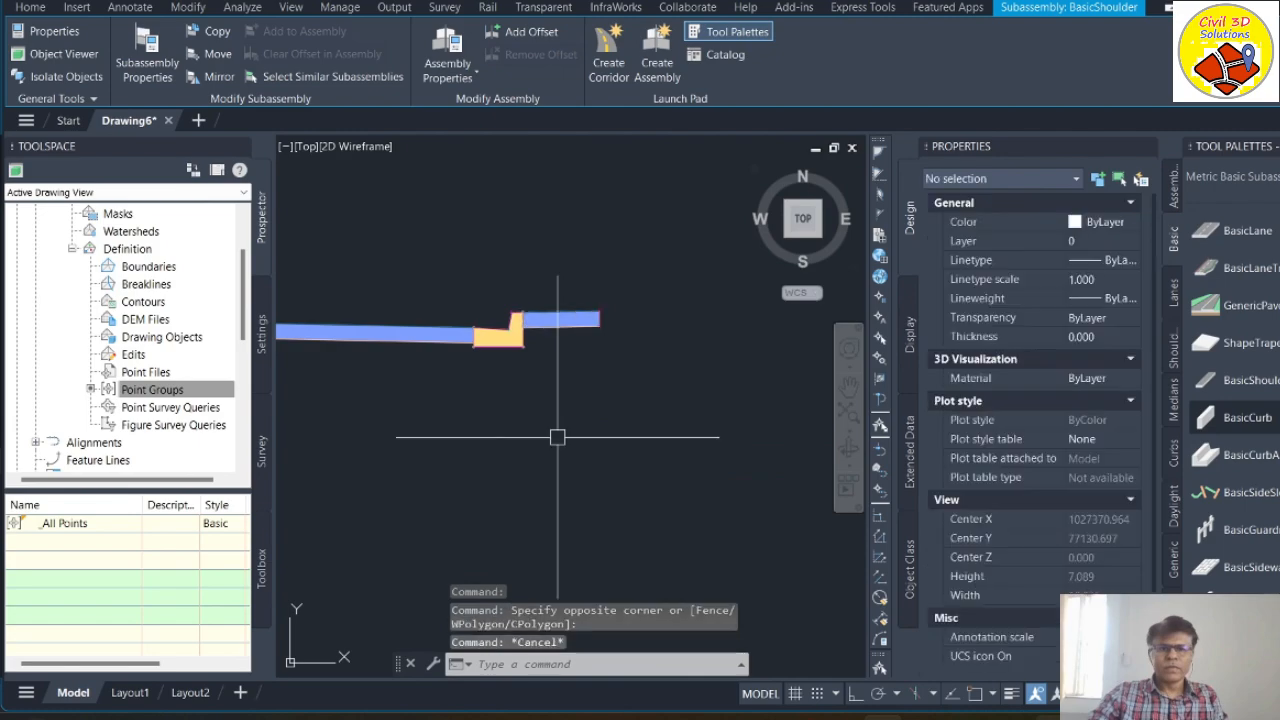
Step: Attach a right-side BasicSideSlopeCutDitch subassembly to the upper outer edge of the shoulder and finish adding subassemblies
{"action": "scroll", "coordinate": [548, 405], "scroll_direction": "down", "scroll_amount": 4}
{"action": "scroll", "coordinate": [593, 368], "scroll_direction": "up", "scroll_amount": 4}
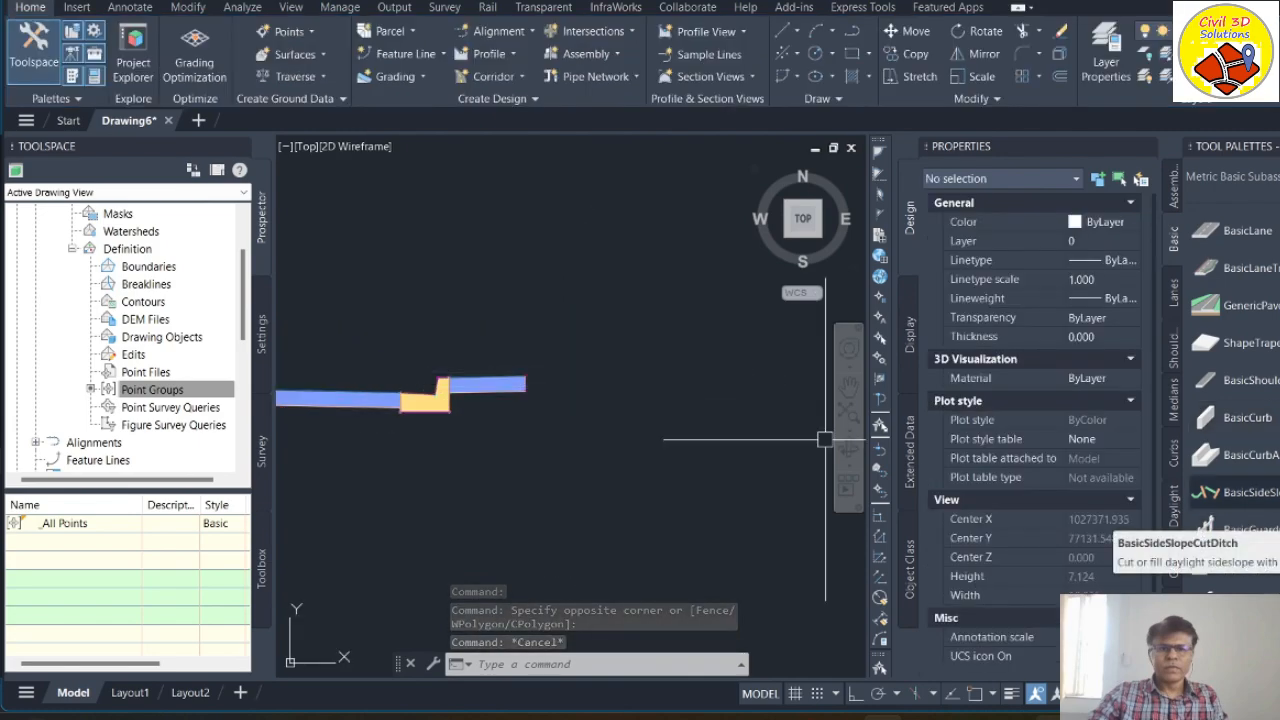
{"action": "left_click", "coordinate": [1237, 492]}
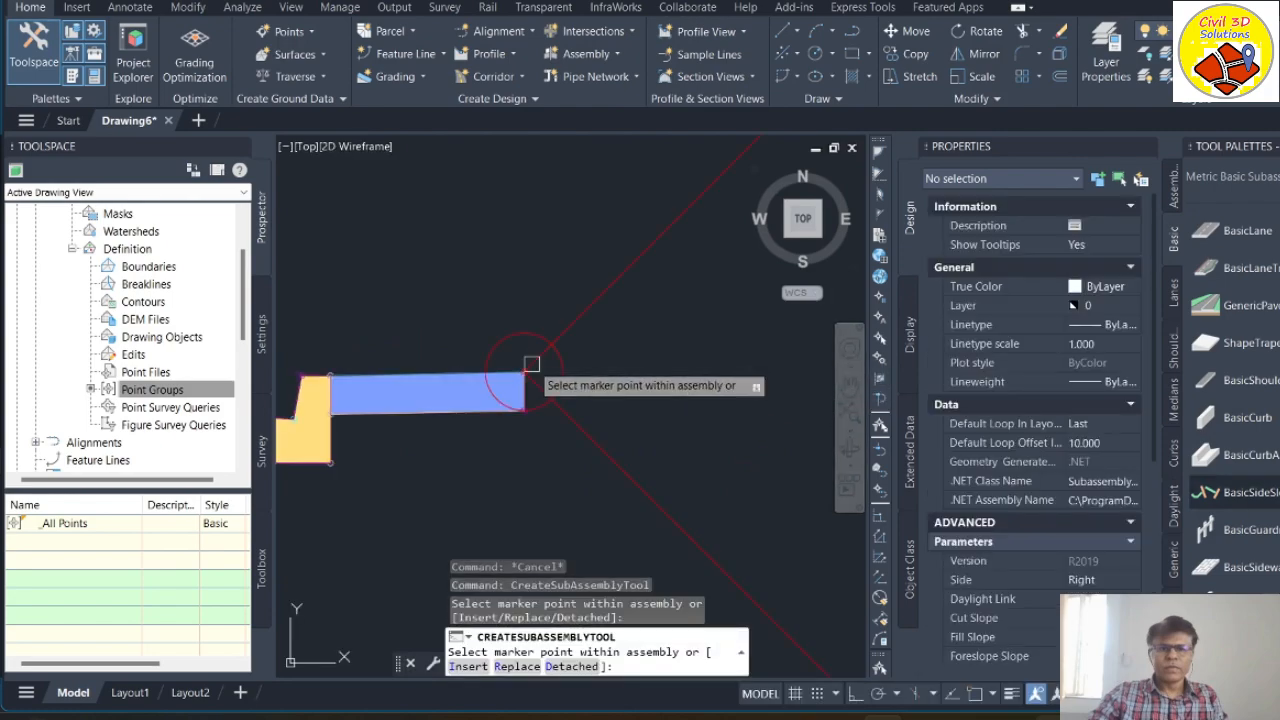
{"action": "scroll", "coordinate": [588, 396], "scroll_direction": "down", "scroll_amount": 3}
{"action": "left_click", "coordinate": [588, 396]}
{"action": "key", "text": "Escape"}
{"action": "scroll", "coordinate": [680, 391], "scroll_direction": "down", "scroll_amount": 2}
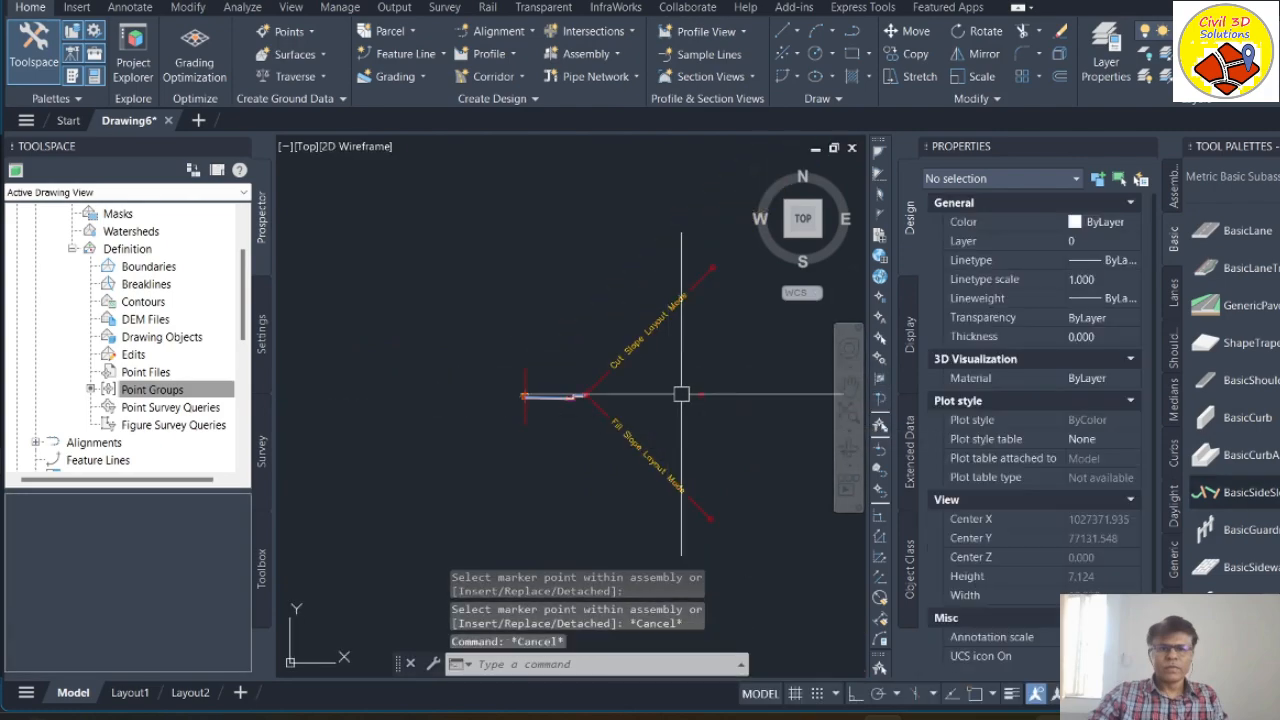
Step: Review the side slope subassembly's parameters, such as cut and fill slopes, foreslope, bottom and backslope widths, rounding and lined material
{"action": "left_click", "coordinate": [689, 302]}
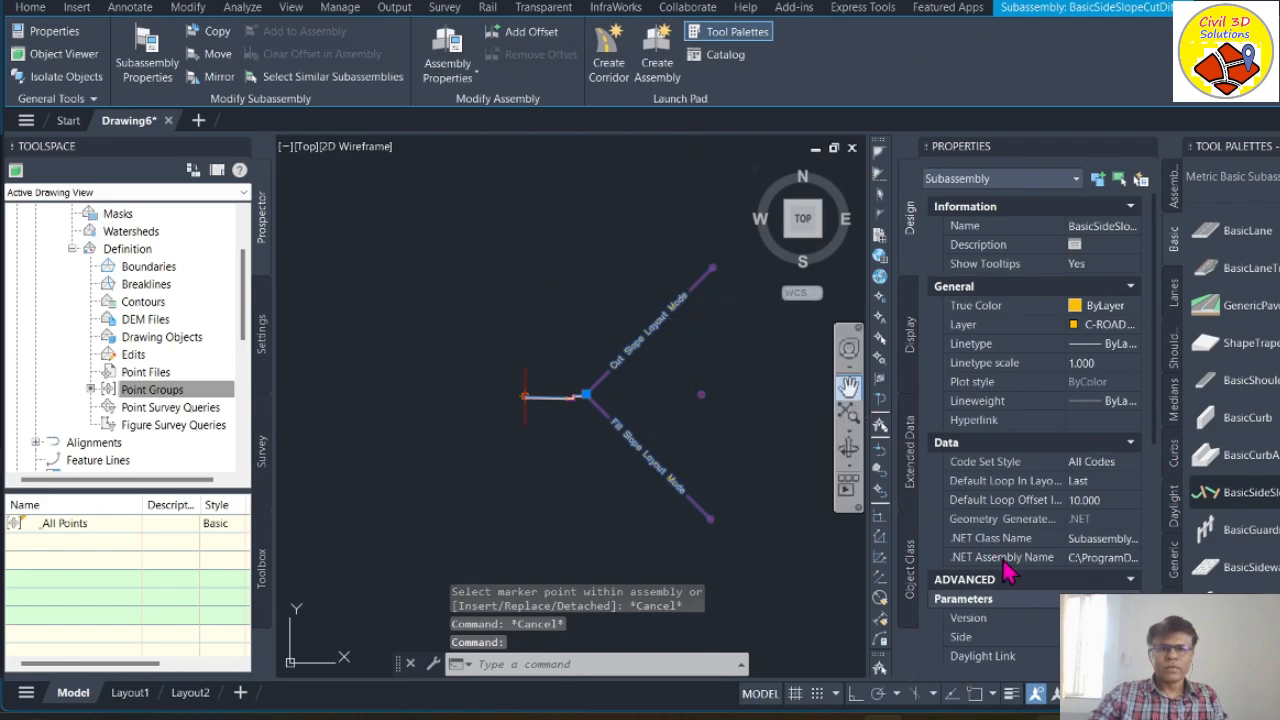
{"action": "scroll", "coordinate": [1010, 580], "scroll_direction": "down", "scroll_amount": 5}
{"action": "scroll", "coordinate": [1010, 595], "scroll_direction": "down", "scroll_amount": 2}
{"action": "scroll", "coordinate": [1006, 600], "scroll_direction": "up", "scroll_amount": 2}
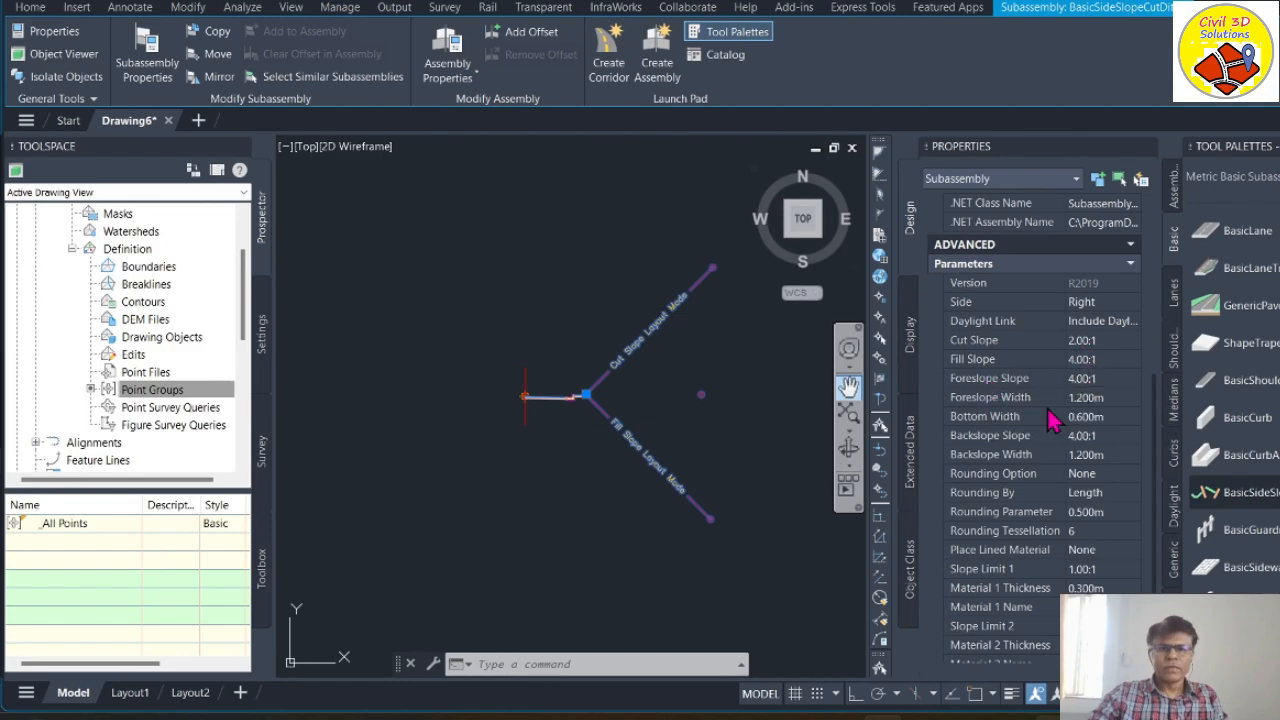
{"action": "scroll", "coordinate": [1040, 422], "scroll_direction": "down", "scroll_amount": 2}
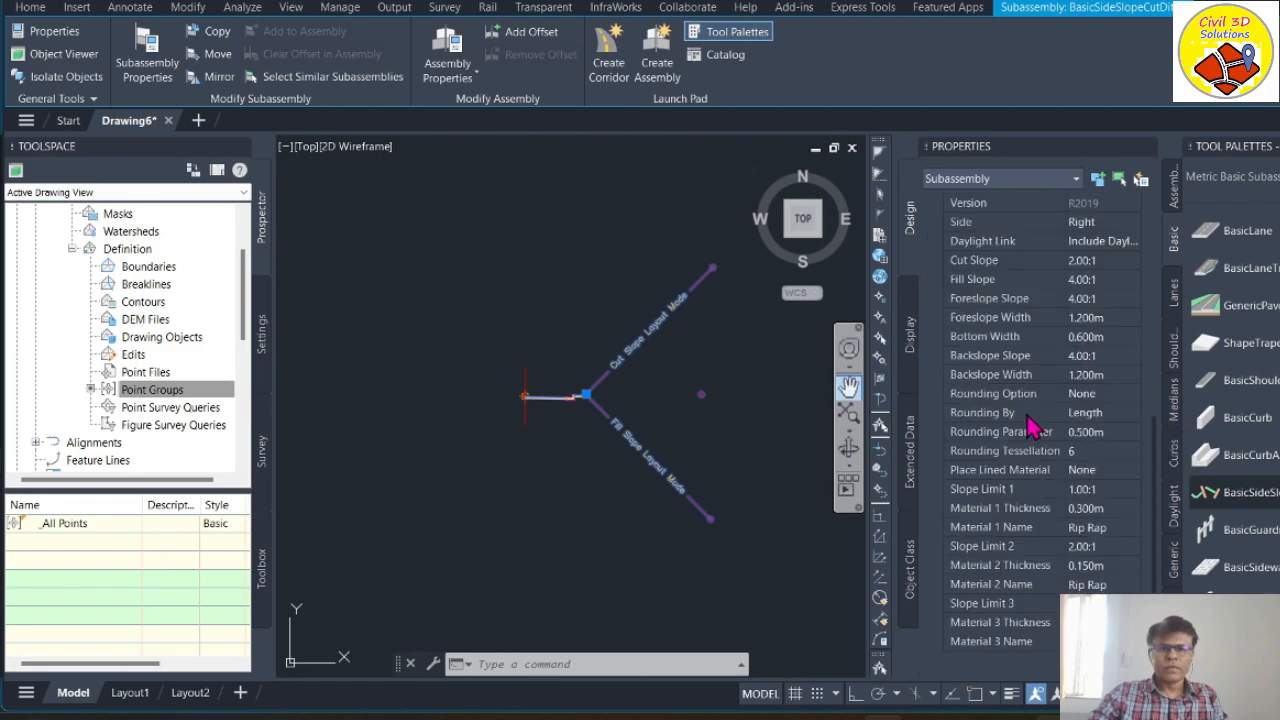
{"action": "scroll", "coordinate": [1033, 425], "scroll_direction": "up", "scroll_amount": 6}
{"action": "scroll", "coordinate": [975, 458], "scroll_direction": "down", "scroll_amount": 6}
{"action": "scroll", "coordinate": [1013, 645], "scroll_direction": "up", "scroll_amount": 2}
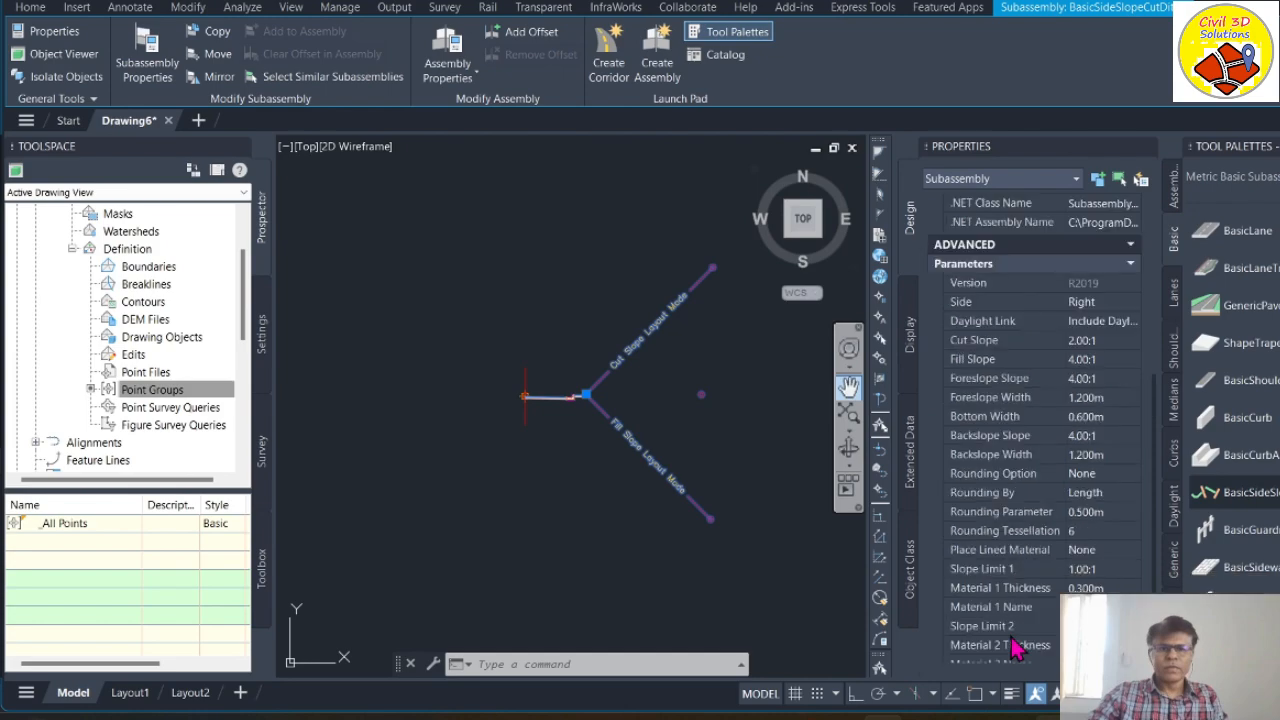
{"action": "scroll", "coordinate": [1018, 538], "scroll_direction": "down", "scroll_amount": 2}
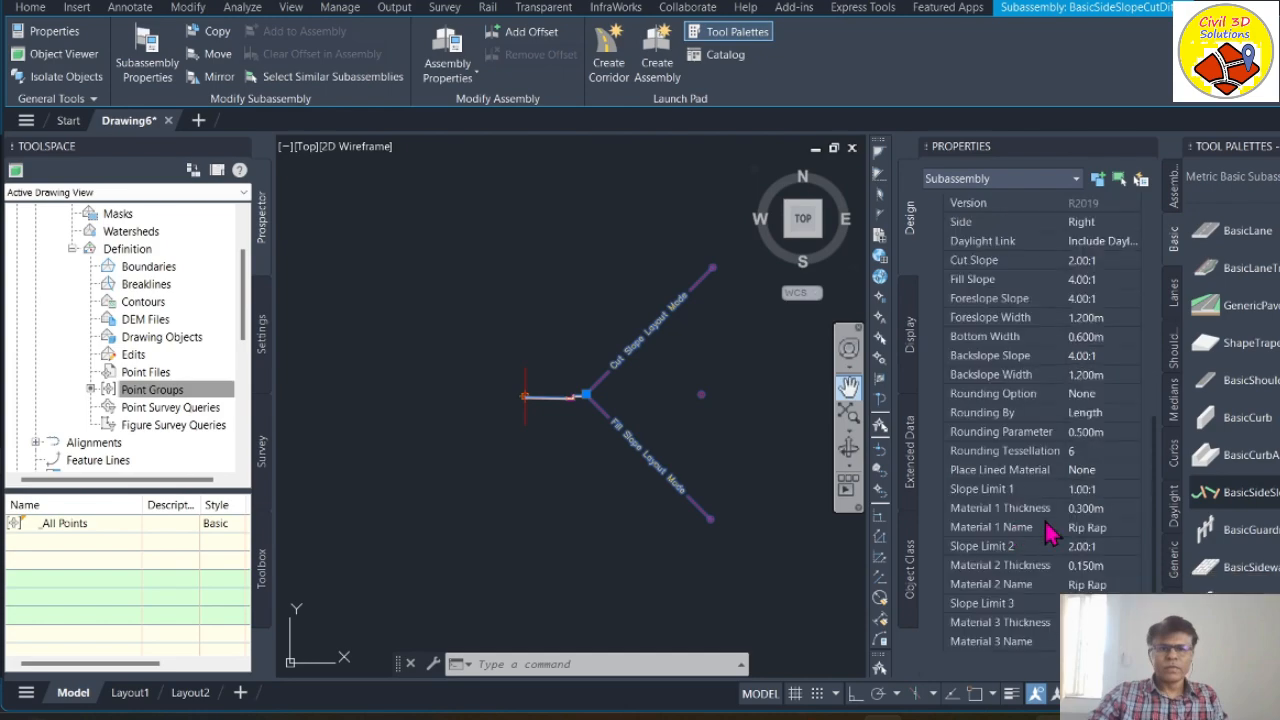
{"action": "scroll", "coordinate": [546, 386], "scroll_direction": "up", "scroll_amount": 5}
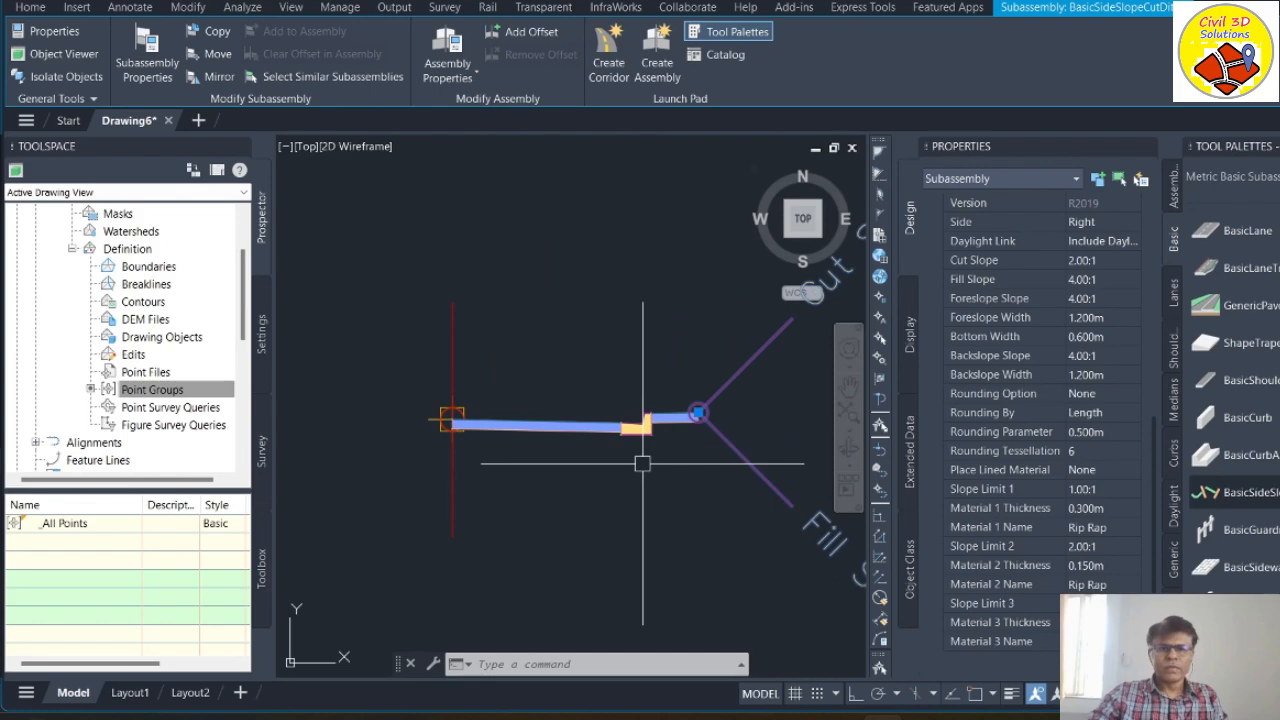
{"action": "scroll", "coordinate": [616, 440], "scroll_direction": "down", "scroll_amount": 2}
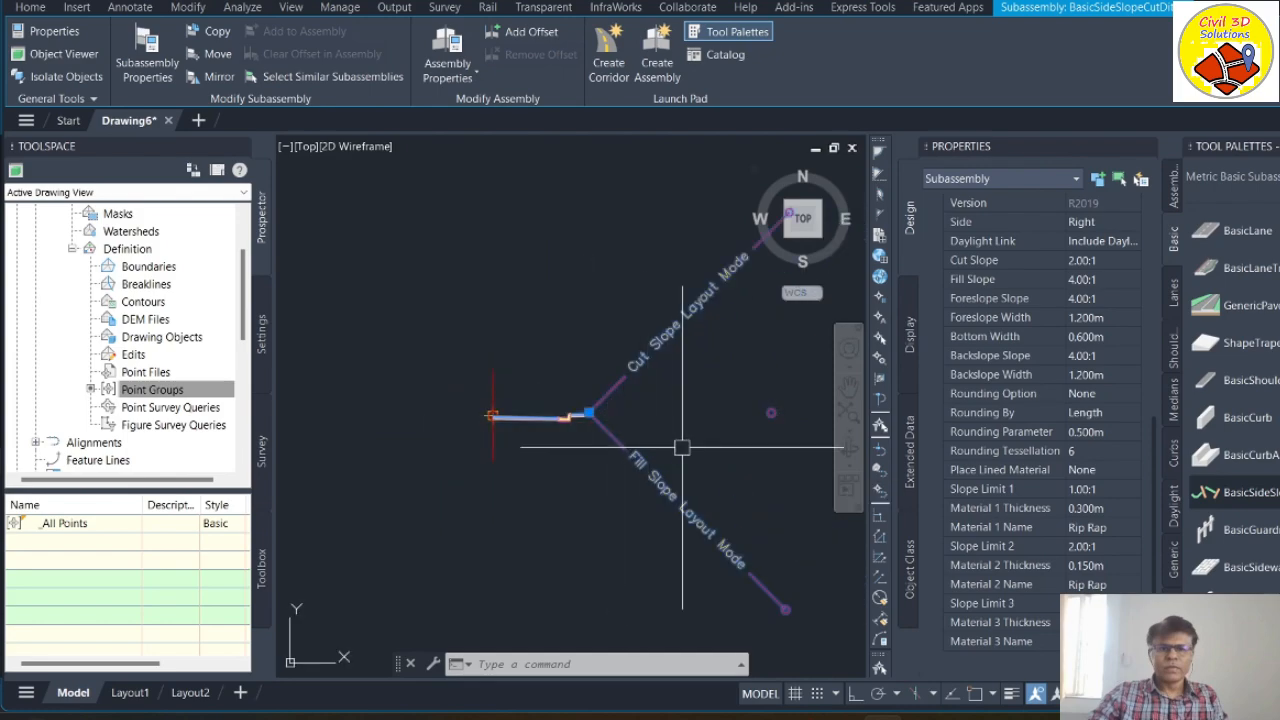
{"action": "key", "text": "Escape"}
{"action": "key", "text": "Escape"}
{"action": "scroll", "coordinate": [630, 425], "scroll_direction": "down", "scroll_amount": 1}
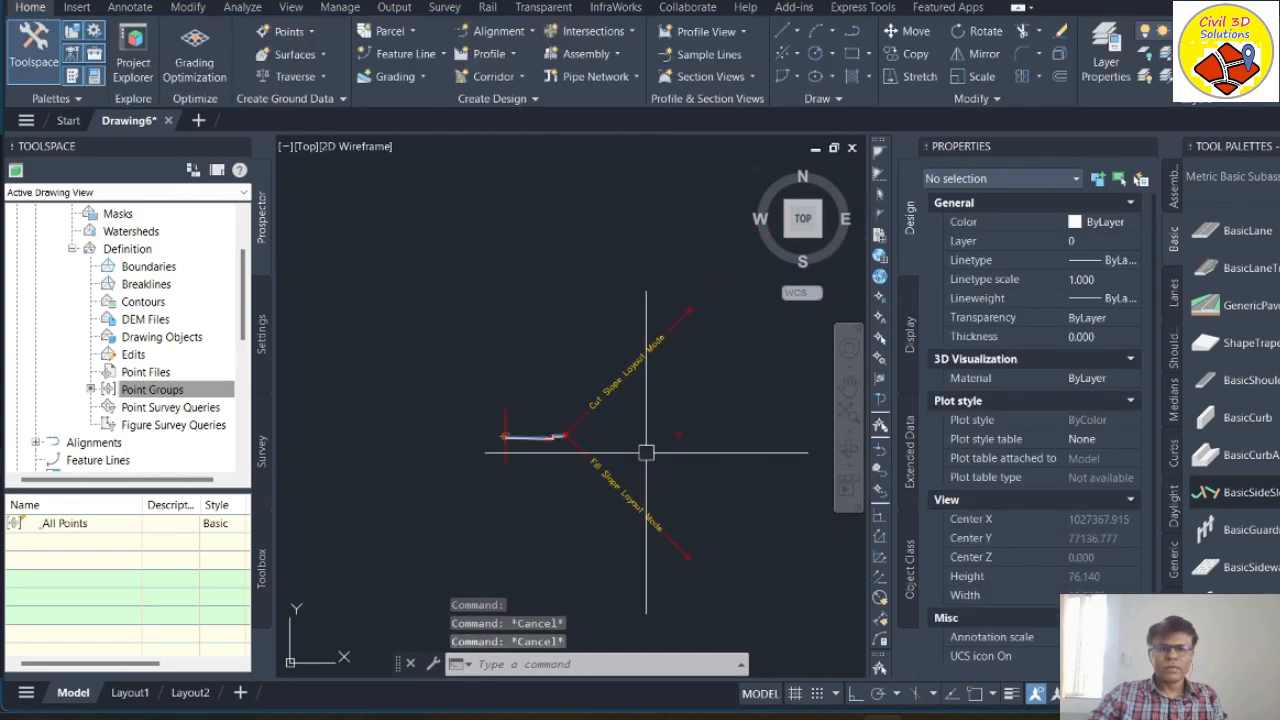
Step: Mirror the lane, curb, shoulder and side slope subassemblies about the assembly baseline to build the other half of the section
{"action": "left_click", "coordinate": [600, 476]}
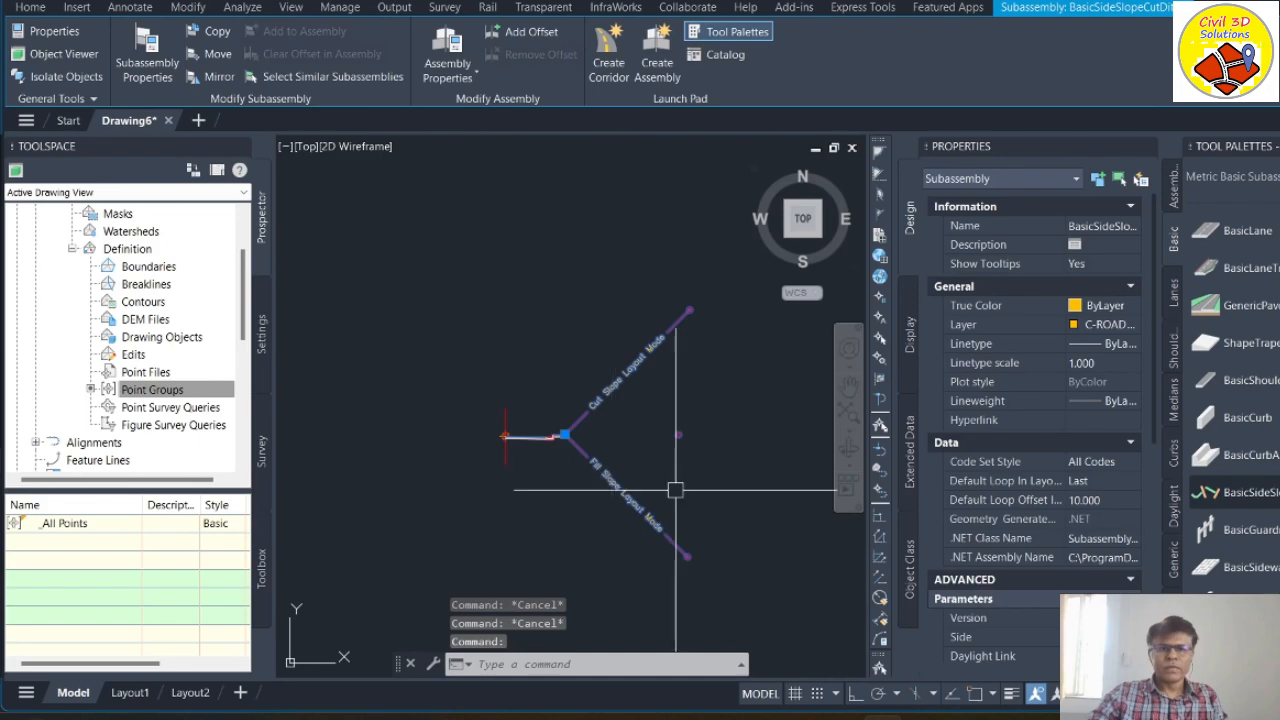
{"action": "key", "text": "Escape"}
{"action": "mouse_move", "coordinate": [625, 565]}
{"action": "left_mouse_down"}
{"action": "mouse_move", "coordinate": [534, 426]}
{"action": "mouse_move", "coordinate": [543, 377]}
{"action": "mouse_move", "coordinate": [505, 445]}
{"action": "left_mouse_up"}
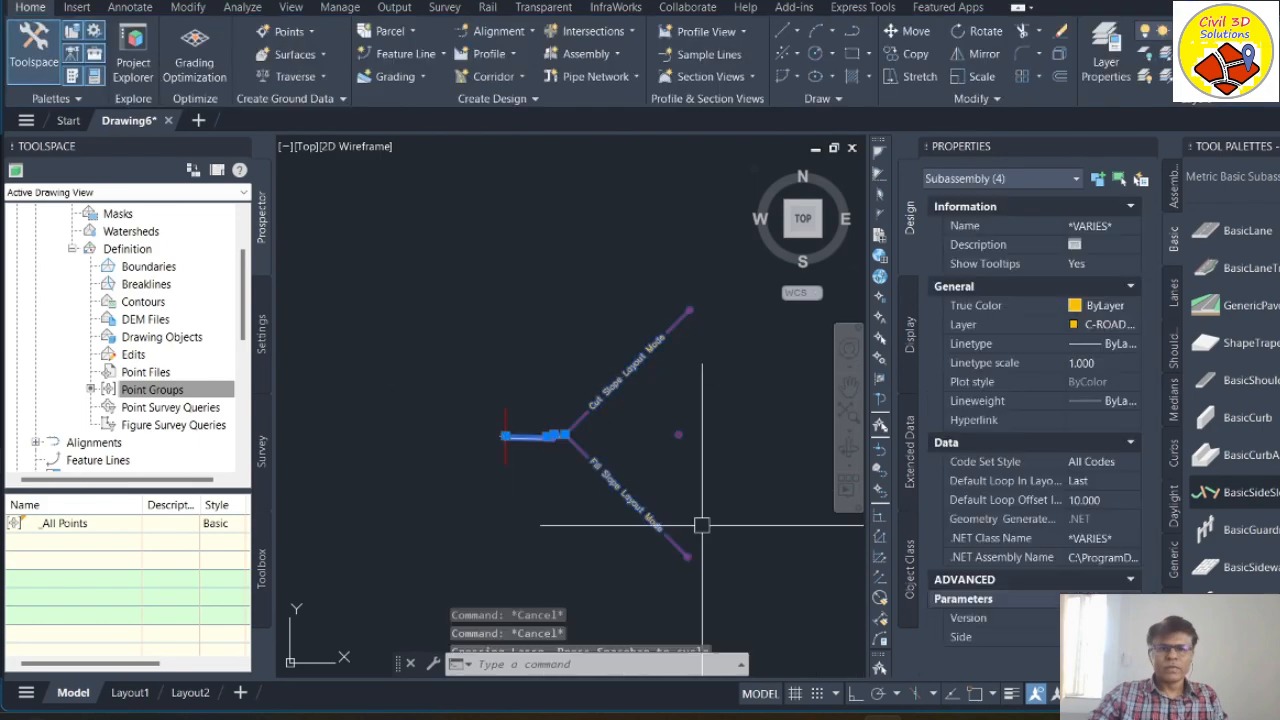
{"action": "left_click", "coordinate": [745, 486]}
{"action": "left_click", "coordinate": [534, 331]}
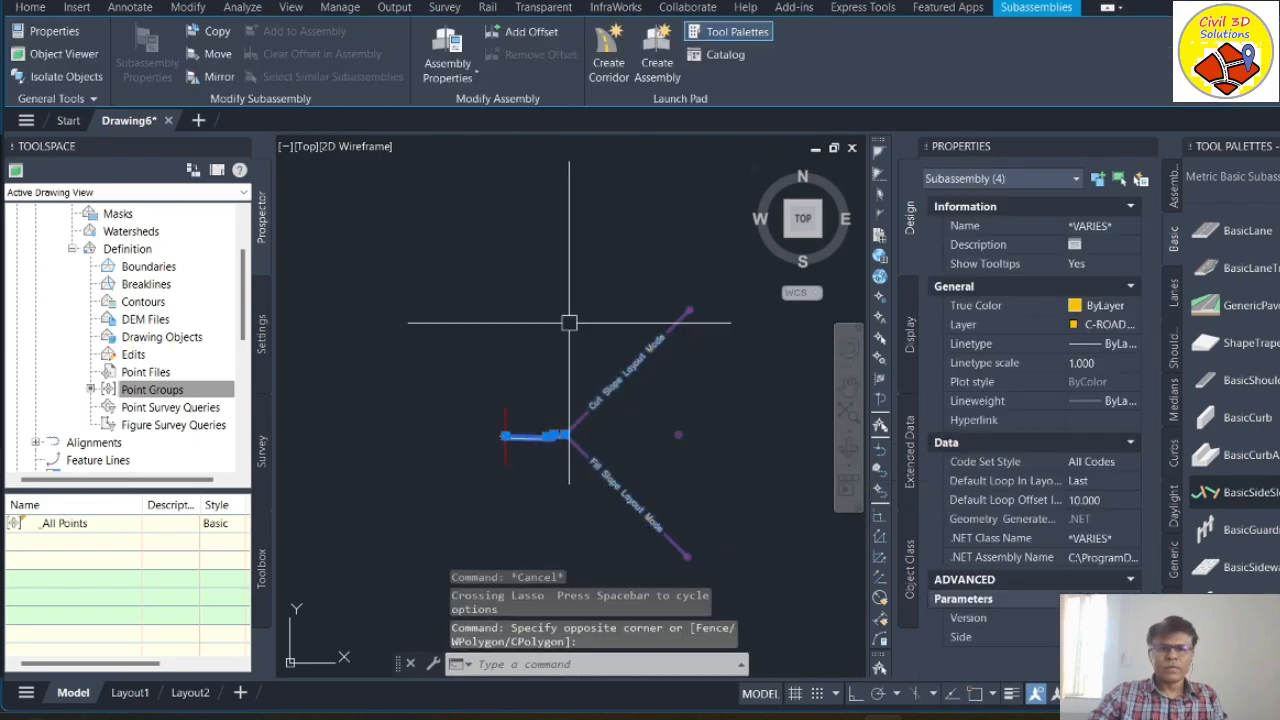
{"action": "left_click", "coordinate": [218, 77]}
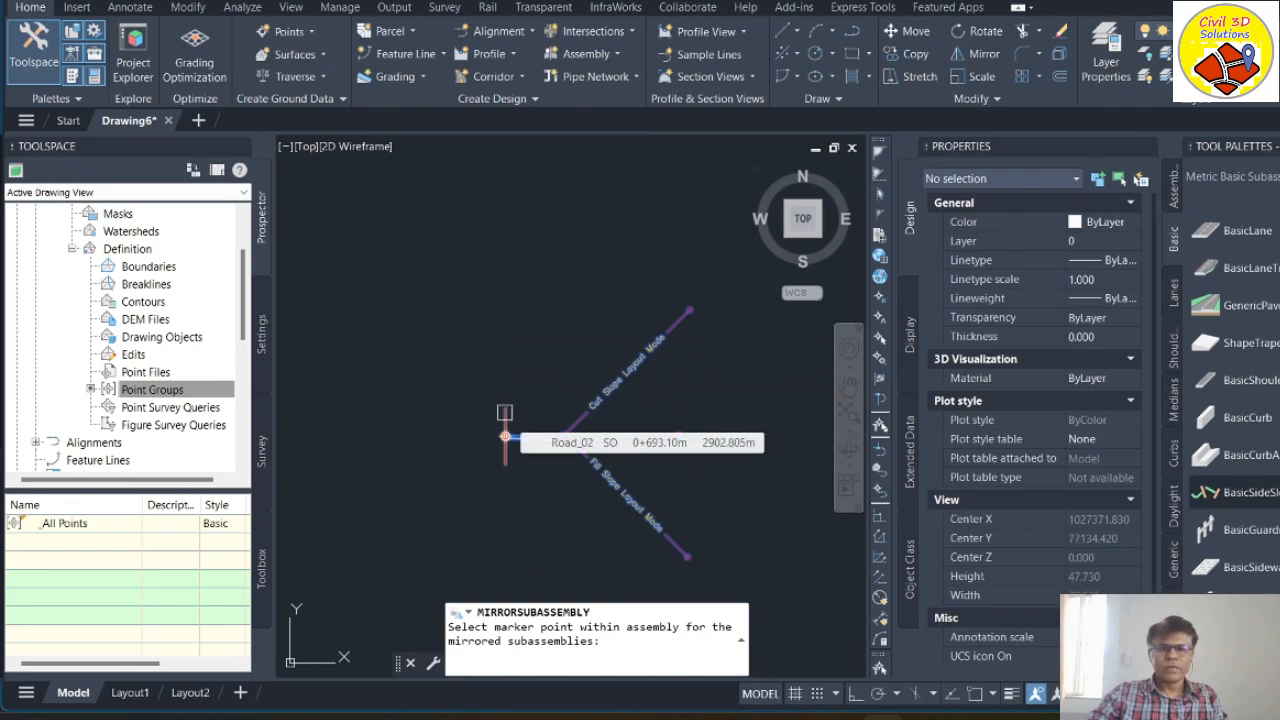
{"action": "left_click", "coordinate": [505, 412]}
{"action": "scroll", "coordinate": [690, 346], "scroll_direction": "down", "scroll_amount": 5}
{"action": "scroll", "coordinate": [612, 405], "scroll_direction": "up", "scroll_amount": 8}
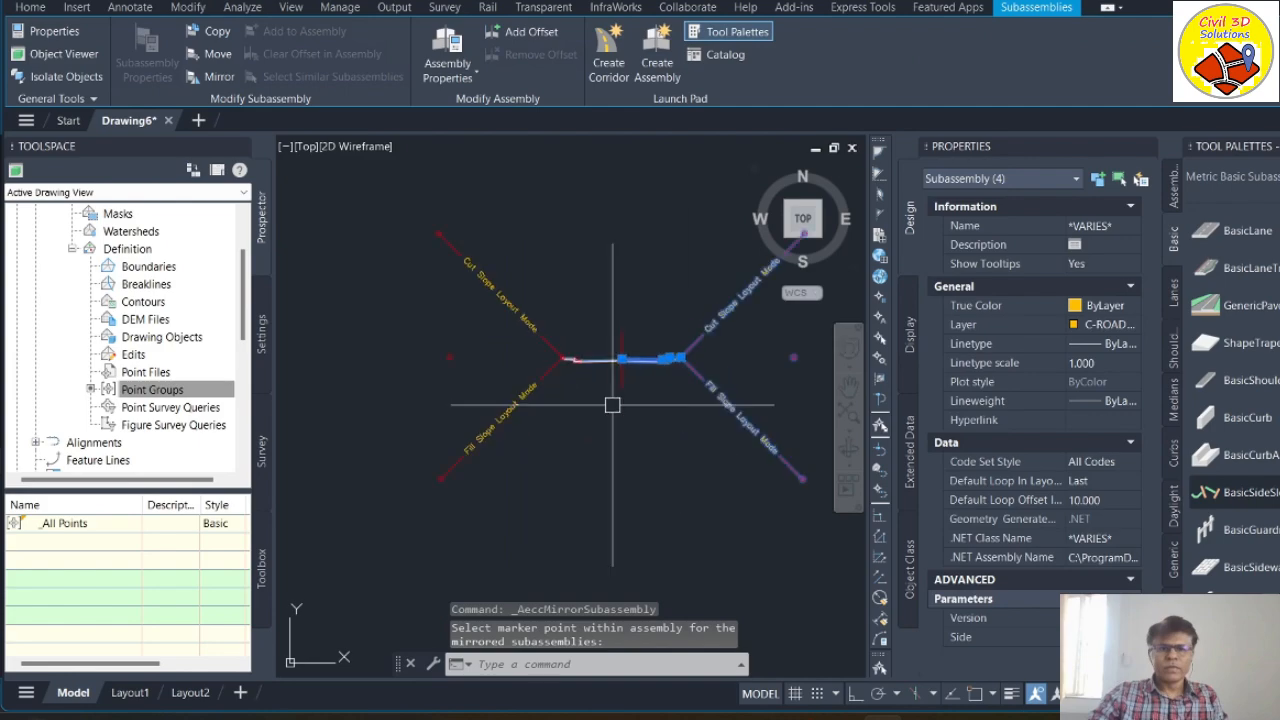
{"action": "scroll", "coordinate": [612, 405], "scroll_direction": "down", "scroll_amount": 3}
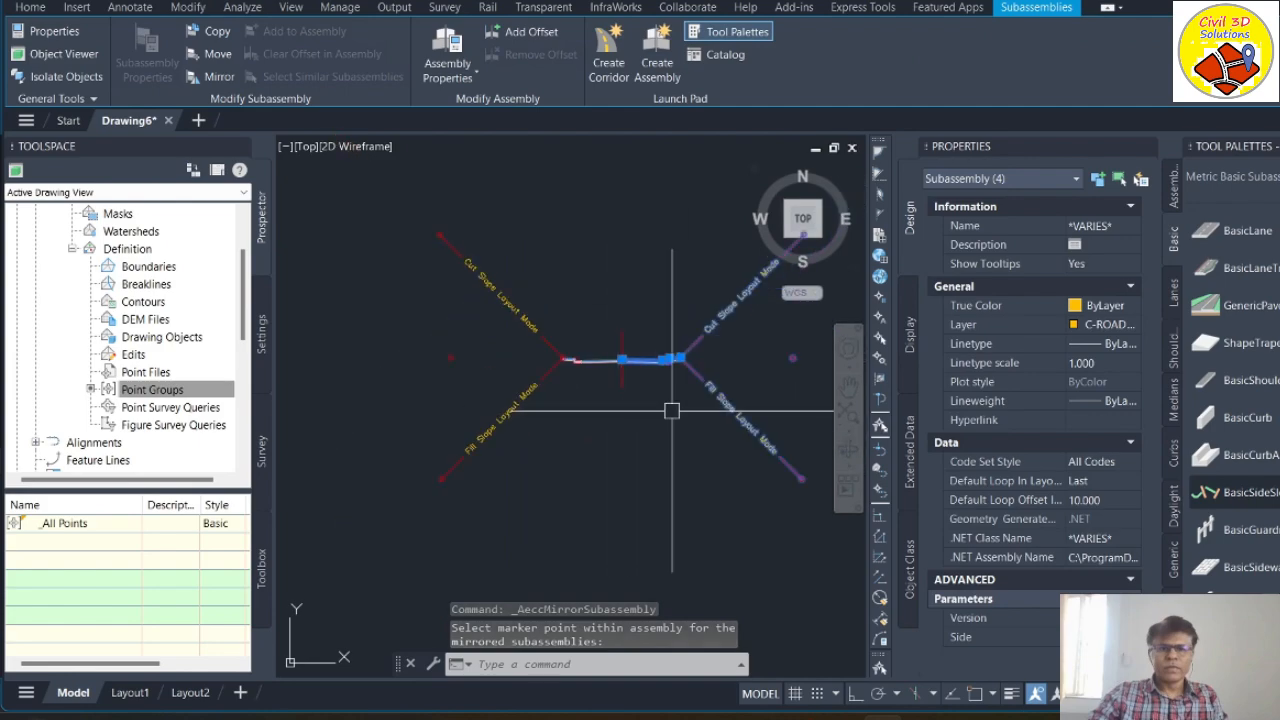
{"action": "key", "text": "Escape"}
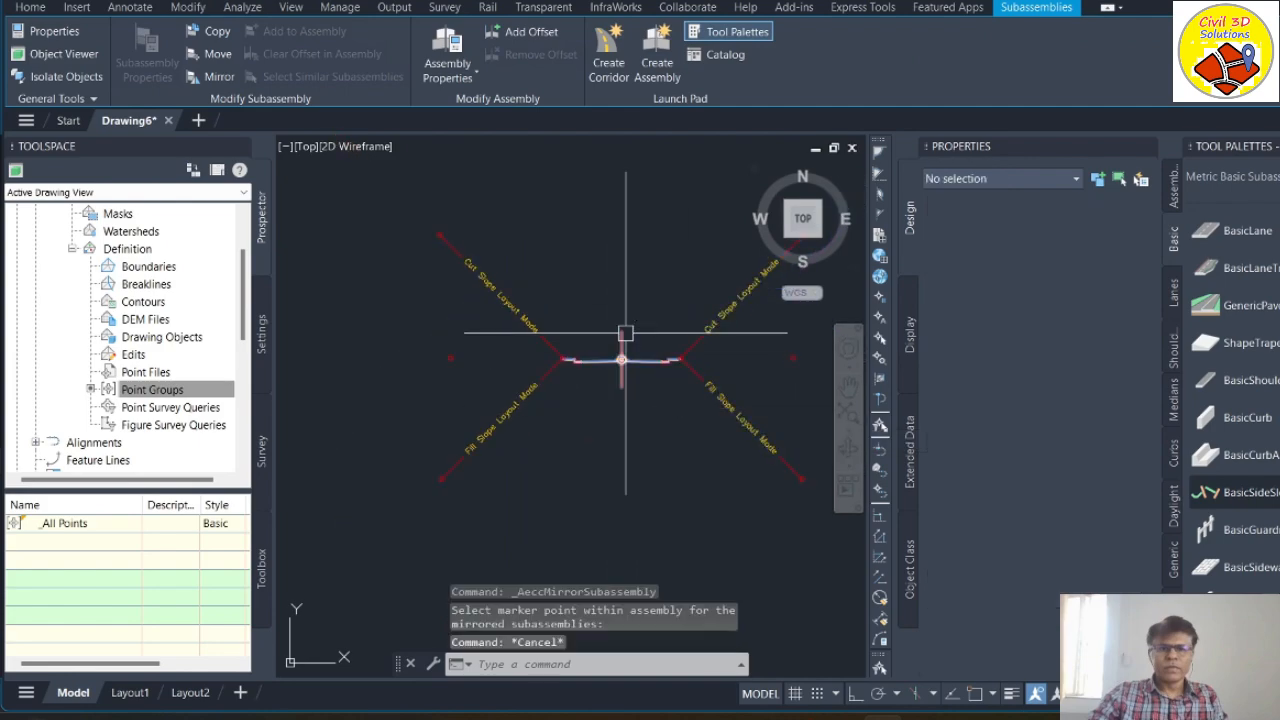
Step: Examine the two-sided assembly around its baseline and check the assembly's name and code set style
{"action": "mouse_move", "coordinate": [623, 333]}
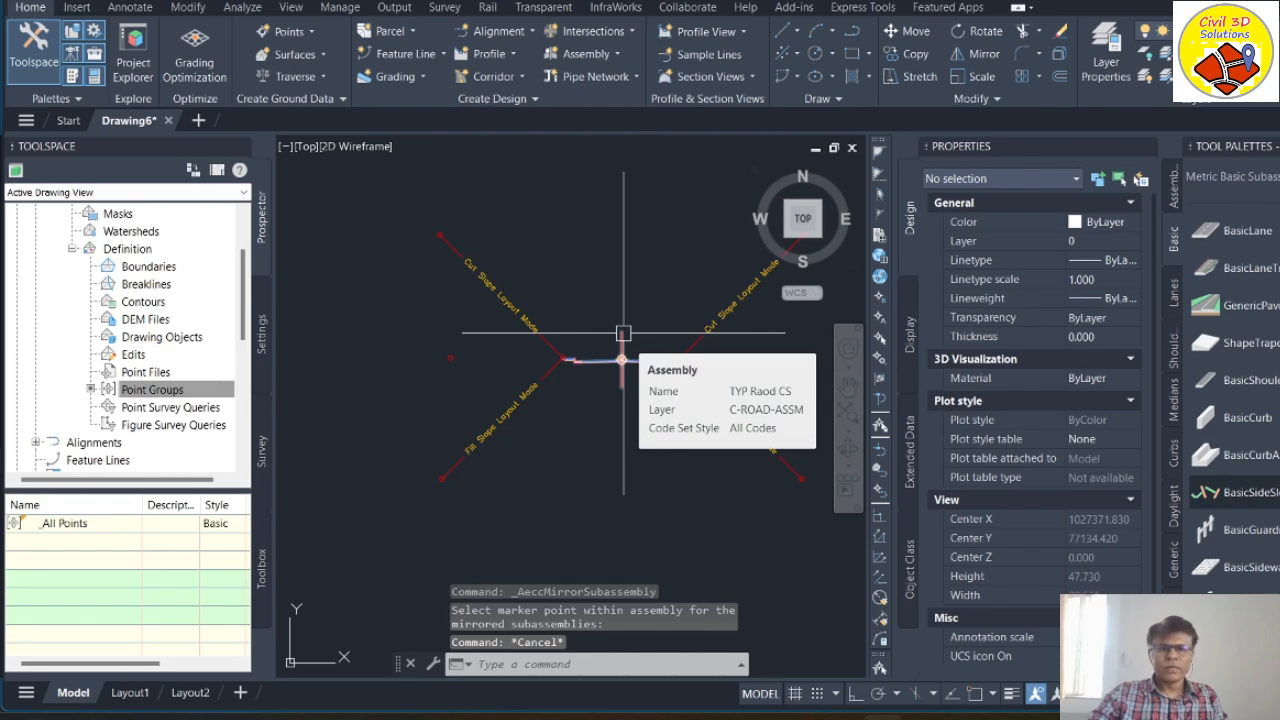
{"action": "key", "text": "Escape"}
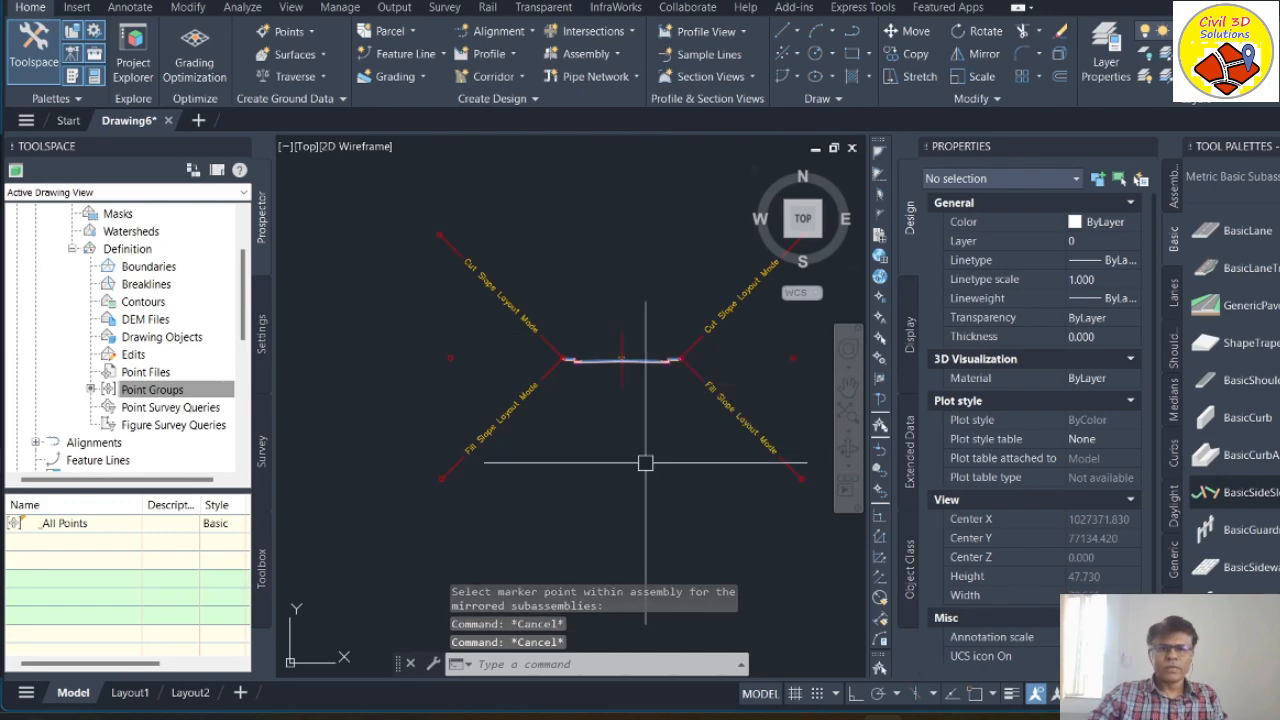
{"action": "scroll", "coordinate": [614, 376], "scroll_direction": "up", "scroll_amount": 4}
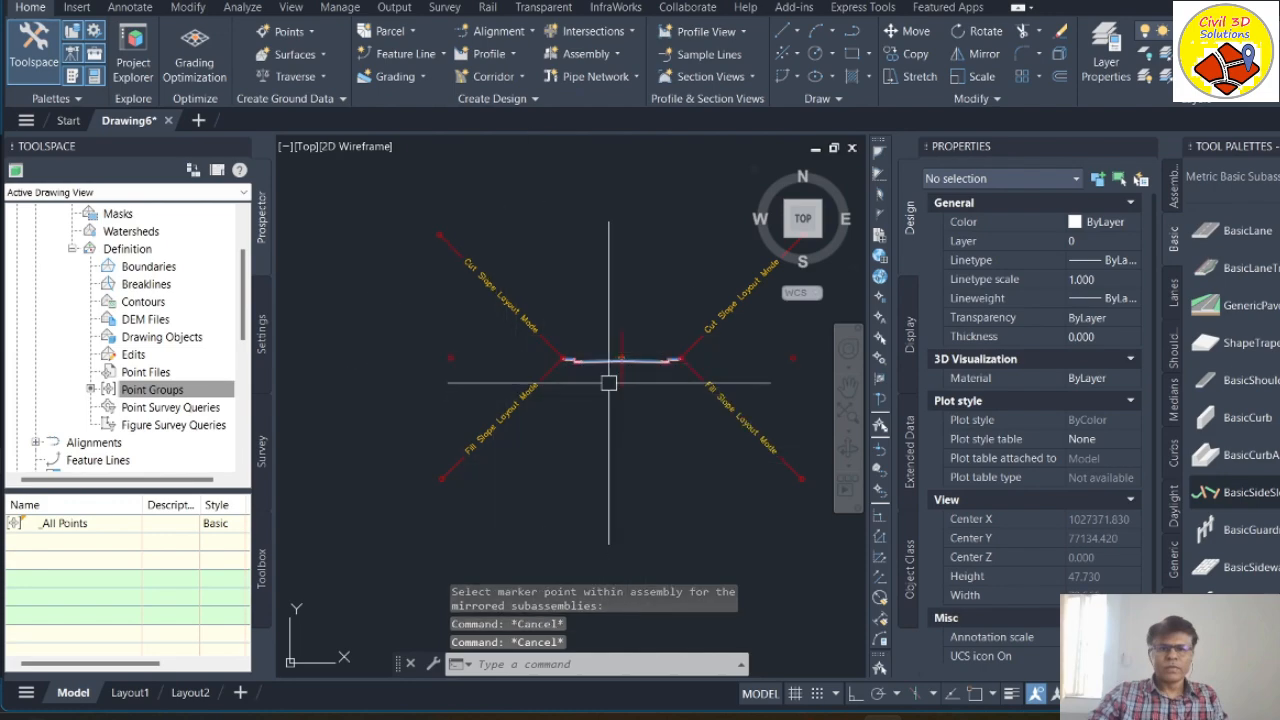
{"action": "scroll", "coordinate": [506, 389], "scroll_direction": "down", "scroll_amount": 3}
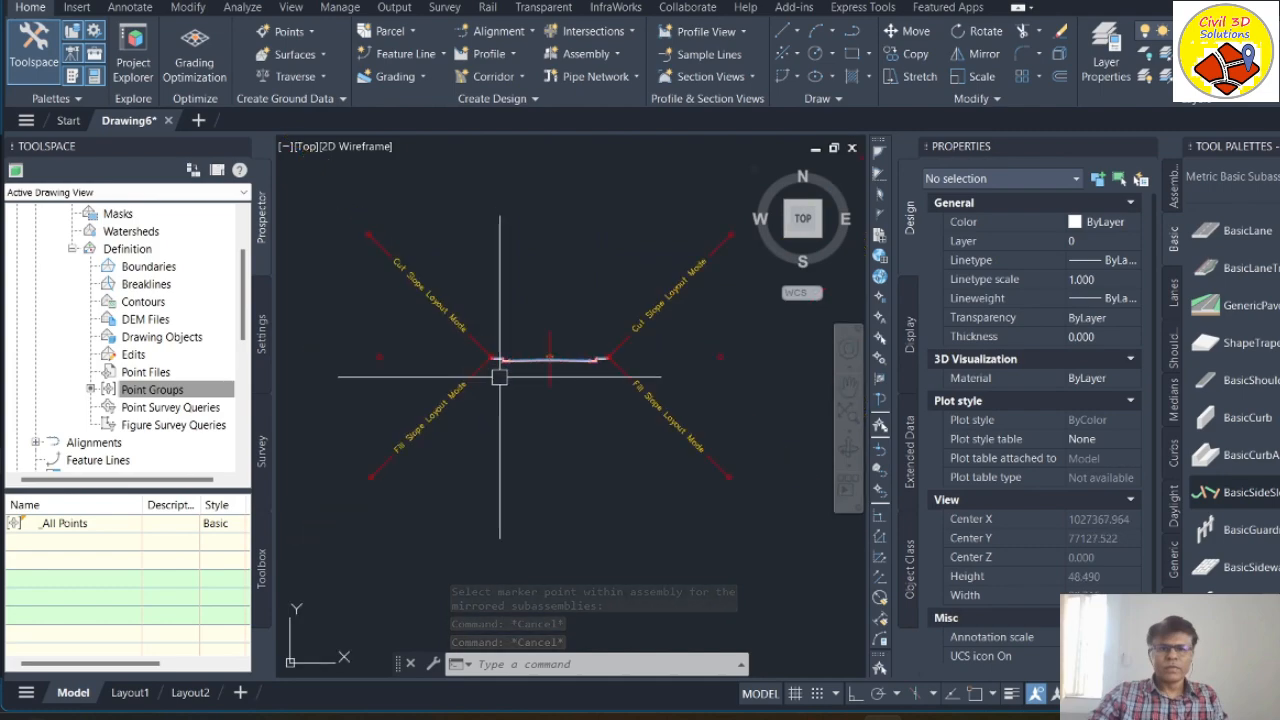
{"action": "scroll", "coordinate": [506, 389], "scroll_direction": "up", "scroll_amount": 5}
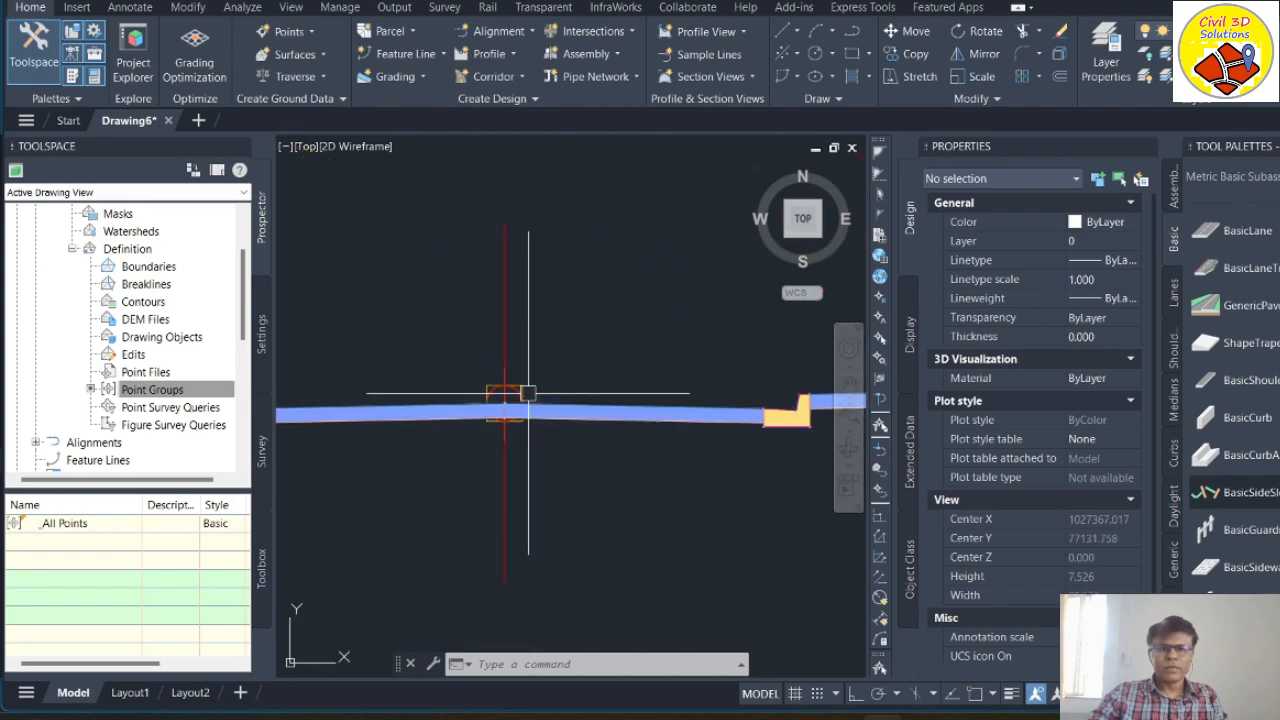
{"action": "scroll", "coordinate": [568, 407], "scroll_direction": "down", "scroll_amount": 3}
{"action": "scroll", "coordinate": [568, 407], "scroll_direction": "down", "scroll_amount": 4}
{"action": "scroll", "coordinate": [568, 404], "scroll_direction": "up", "scroll_amount": 2}
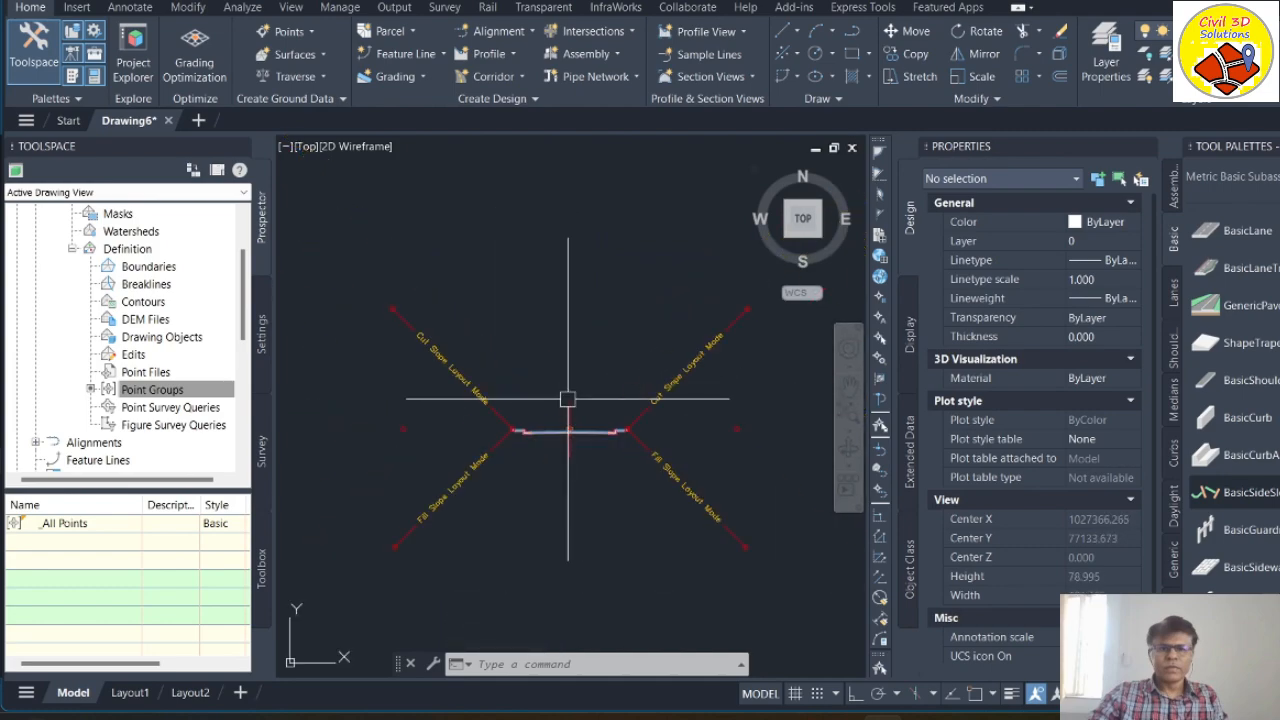
{"action": "left_click", "coordinate": [569, 428]}
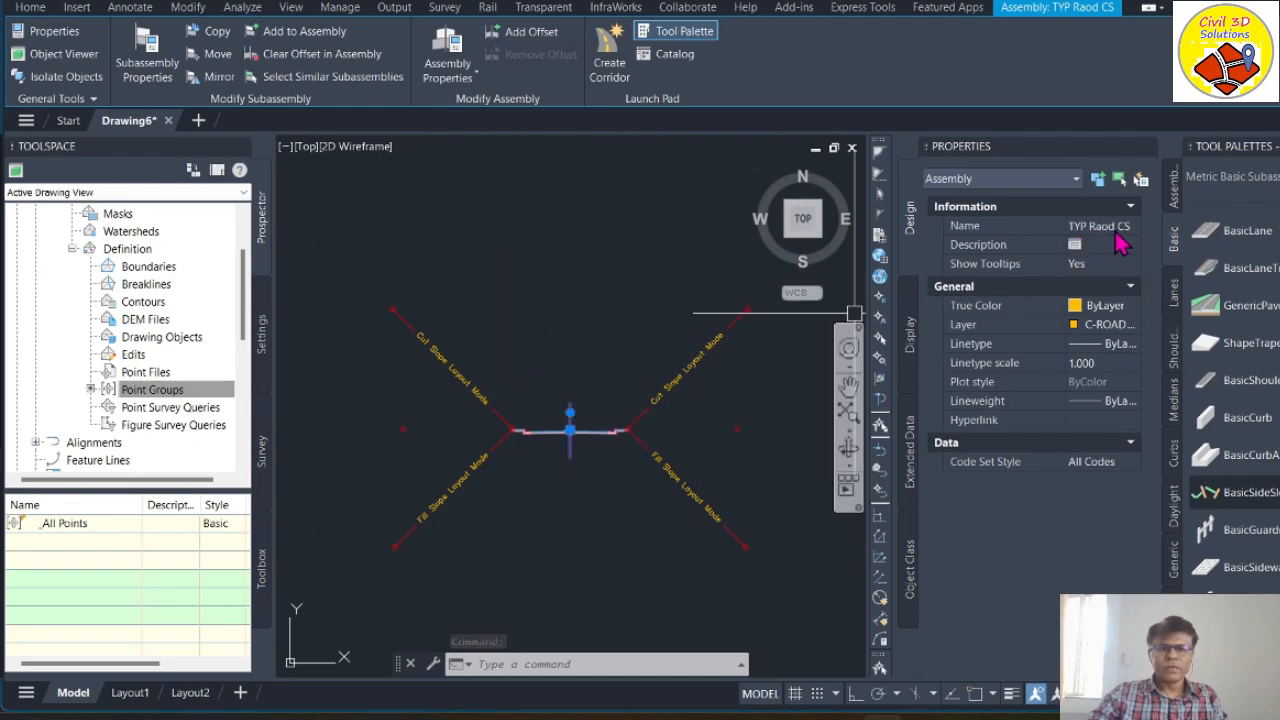
{"action": "key", "text": "Escape"}
{"action": "key", "text": "Escape"}
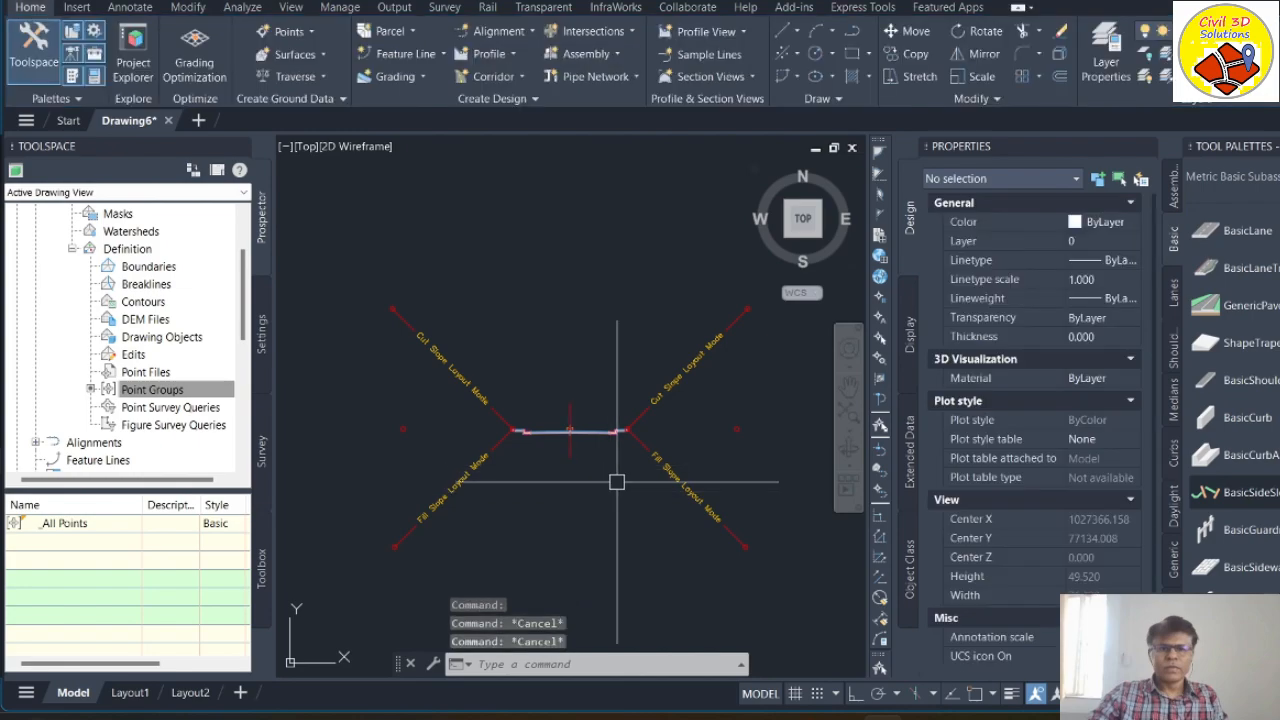
Step: Draw a rectangle below the lower profile view as a frame enclosing the road assembly near its upper corner
{"action": "scroll", "coordinate": [620, 450], "scroll_direction": "down", "scroll_amount": 6}
{"action": "scroll", "coordinate": [634, 445], "scroll_direction": "down", "scroll_amount": 2}
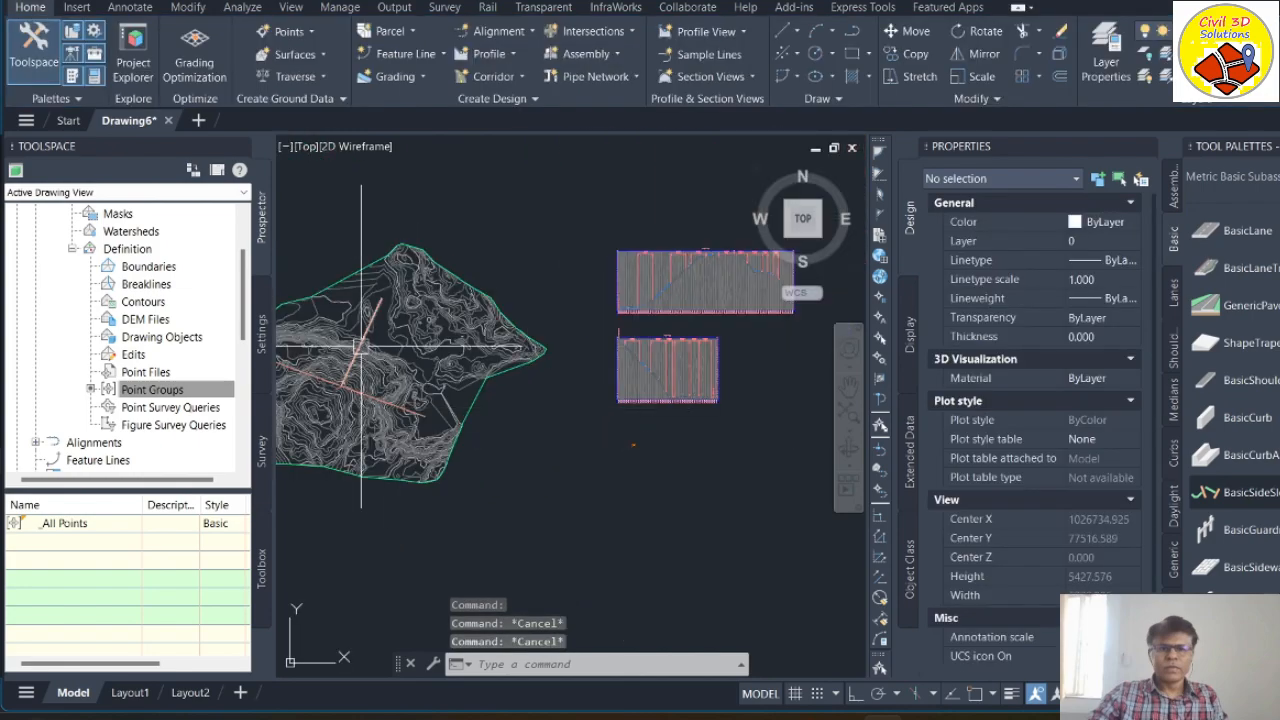
{"action": "scroll", "coordinate": [623, 434], "scroll_direction": "up", "scroll_amount": 10}
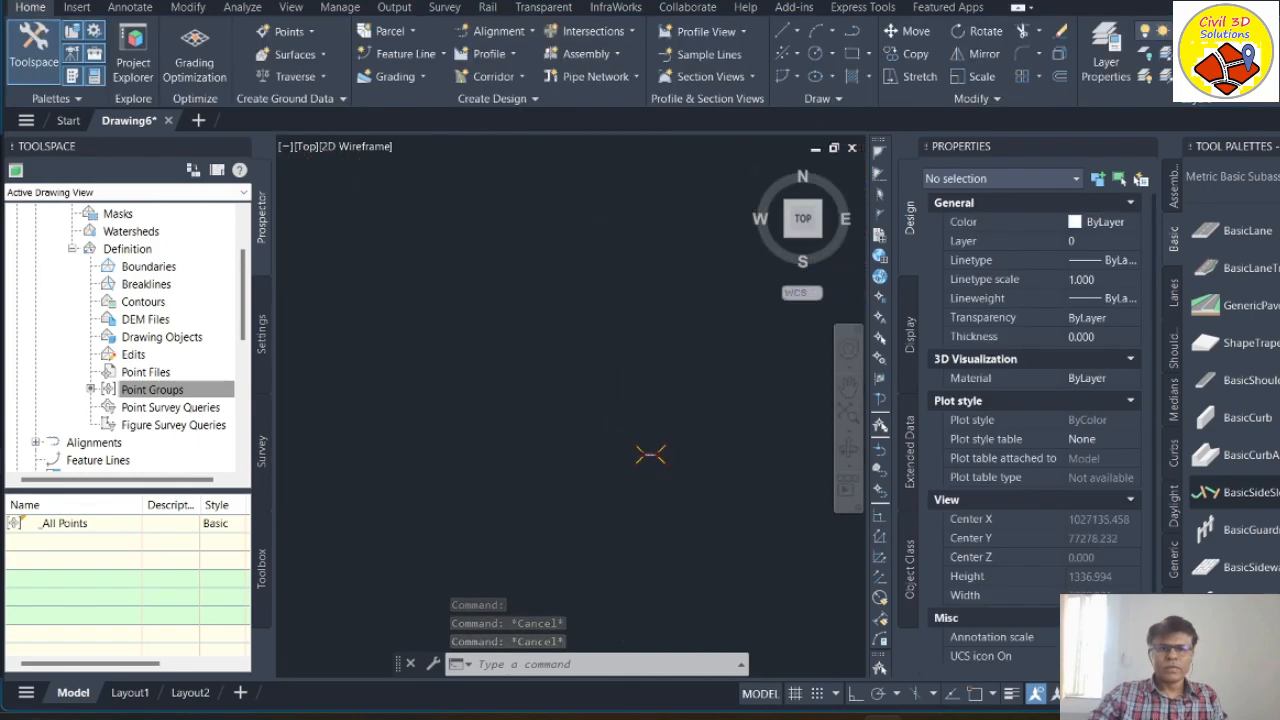
{"action": "scroll", "coordinate": [540, 350], "scroll_direction": "down", "scroll_amount": 5}
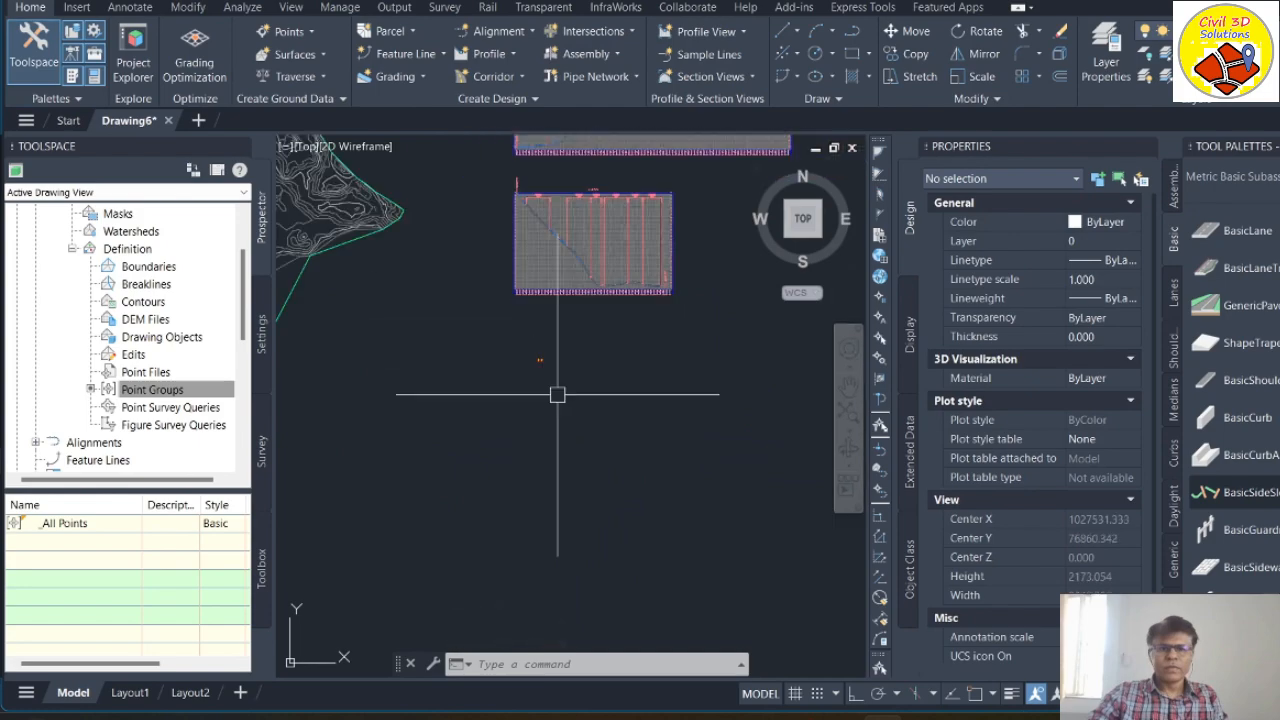
{"action": "left_click", "coordinate": [852, 54]}
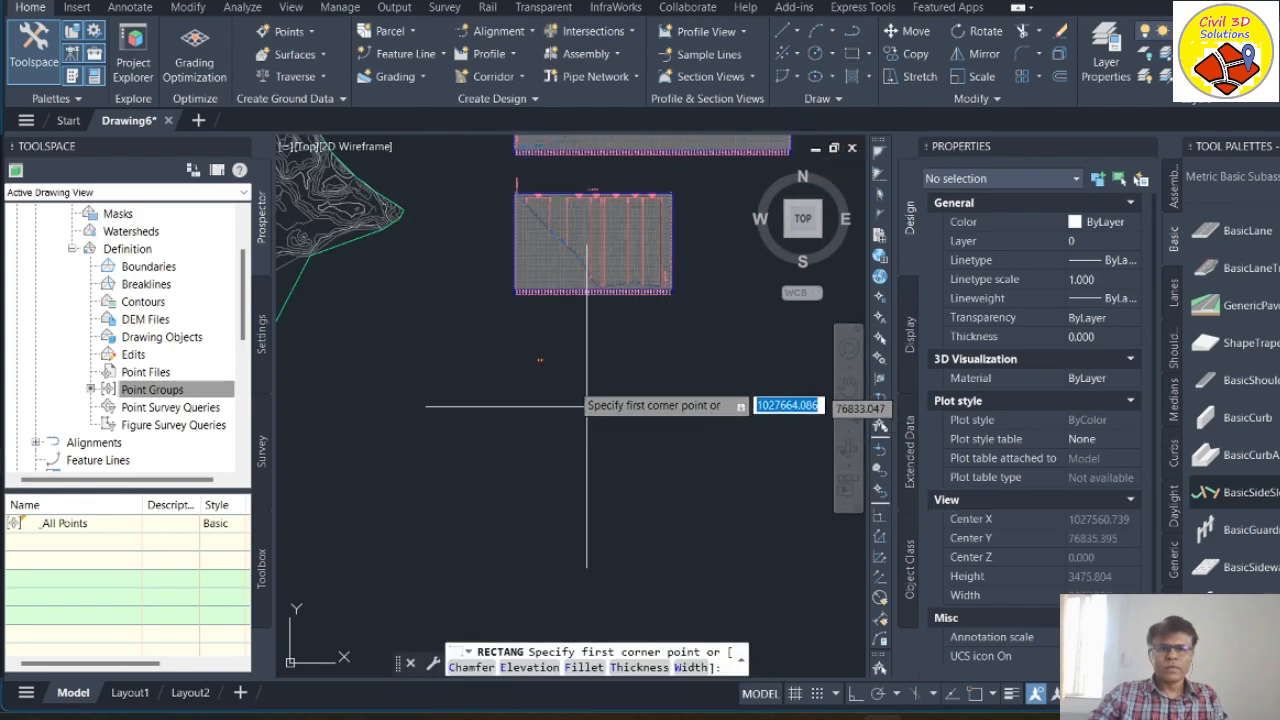
{"action": "left_click", "coordinate": [513, 343]}
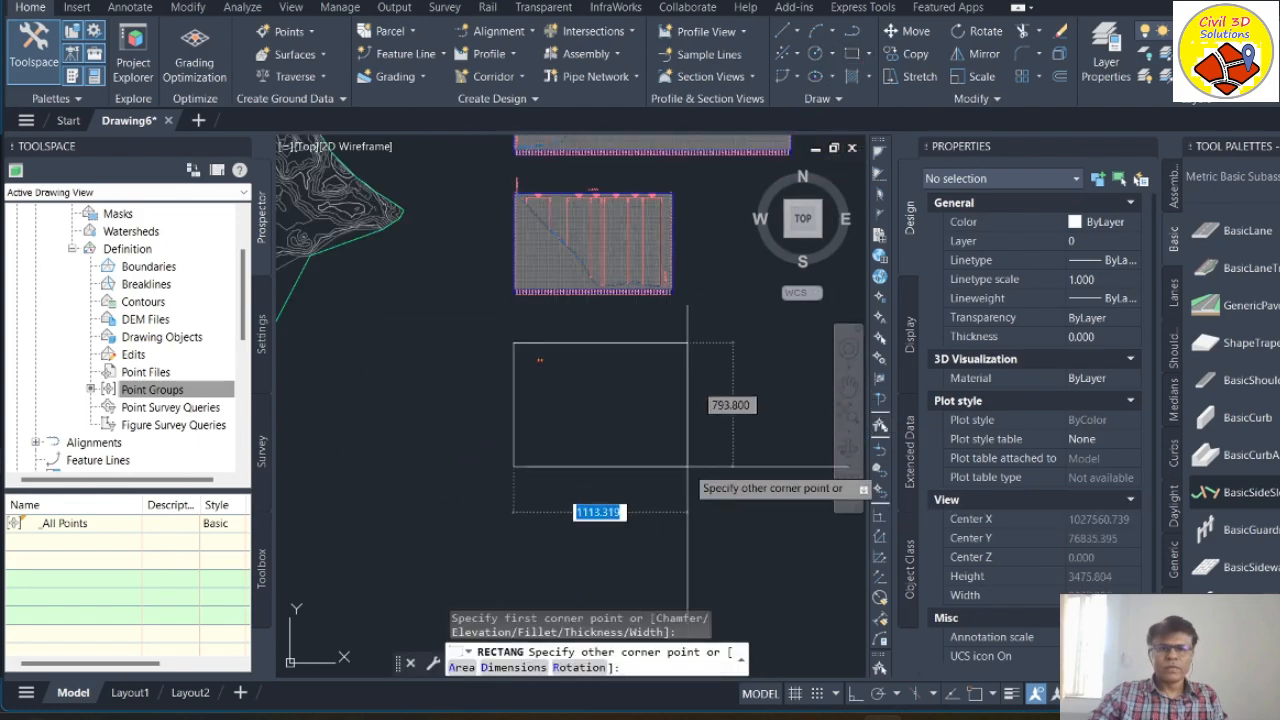
{"action": "left_click", "coordinate": [640, 440]}
{"action": "scroll", "coordinate": [545, 400], "scroll_direction": "up", "scroll_amount": 4}
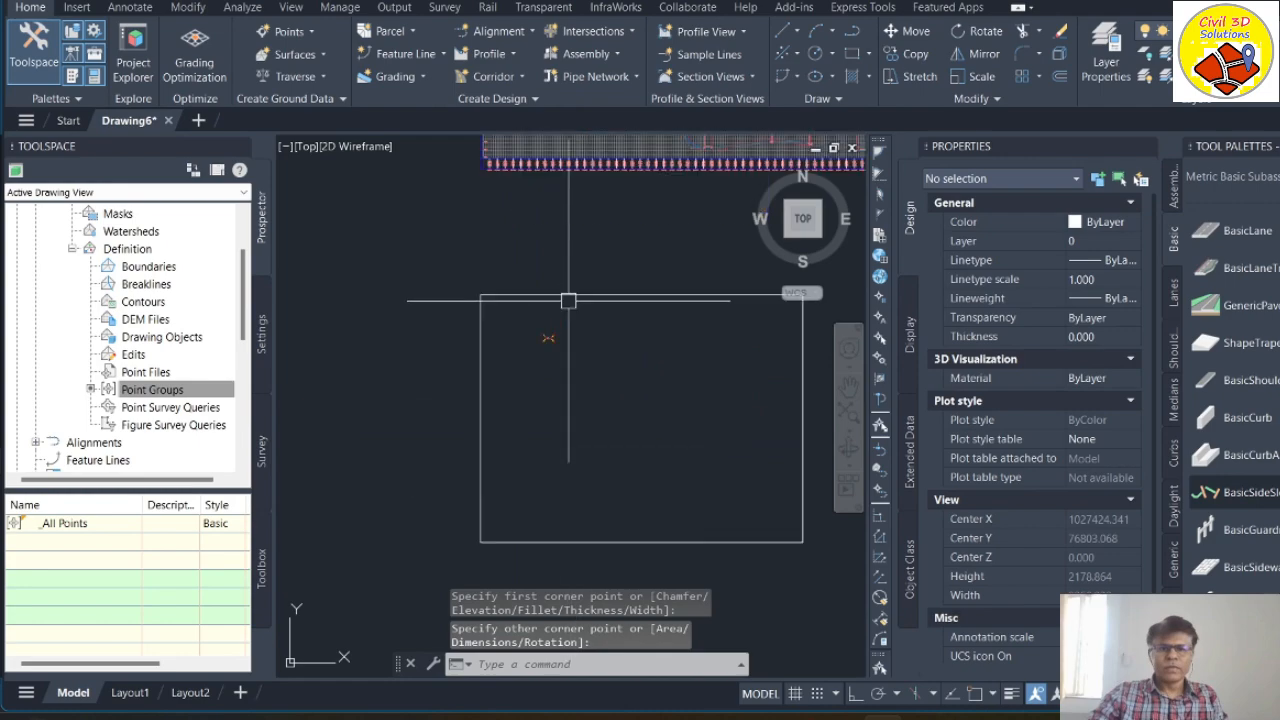
{"action": "scroll", "coordinate": [570, 310], "scroll_direction": "up", "scroll_amount": 10}
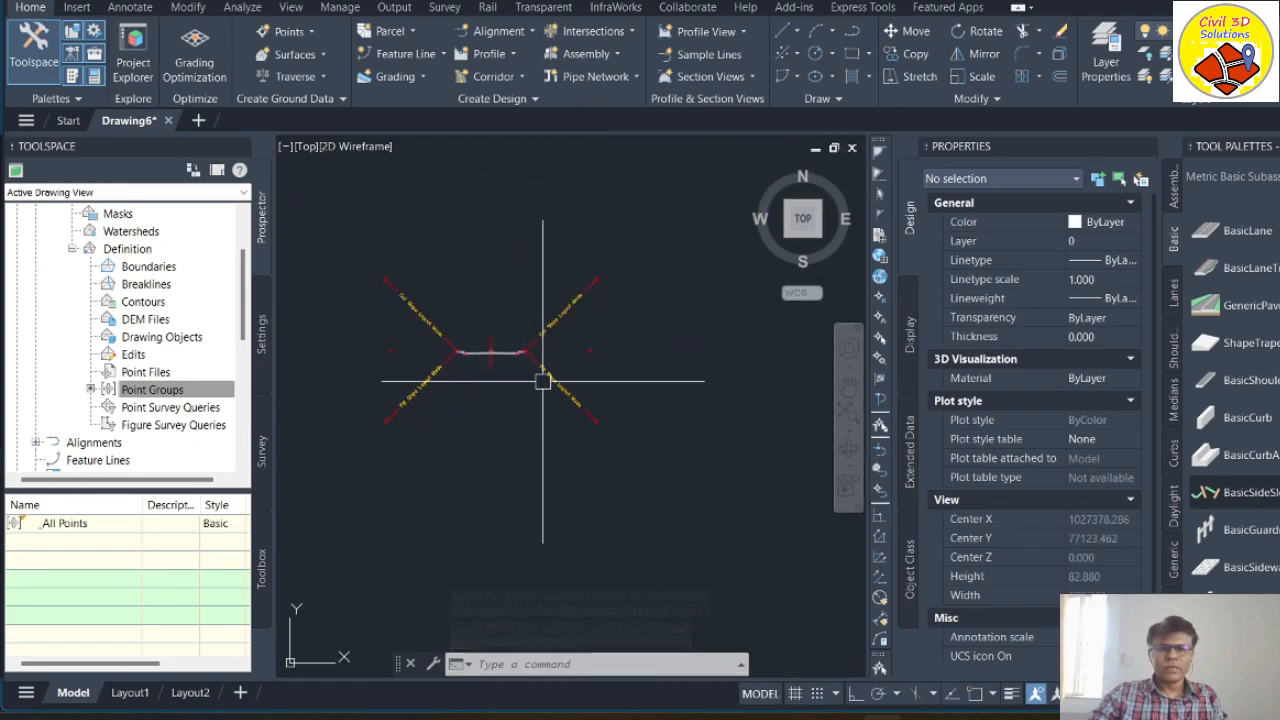
{"action": "scroll", "coordinate": [567, 320], "scroll_direction": "down", "scroll_amount": 4}
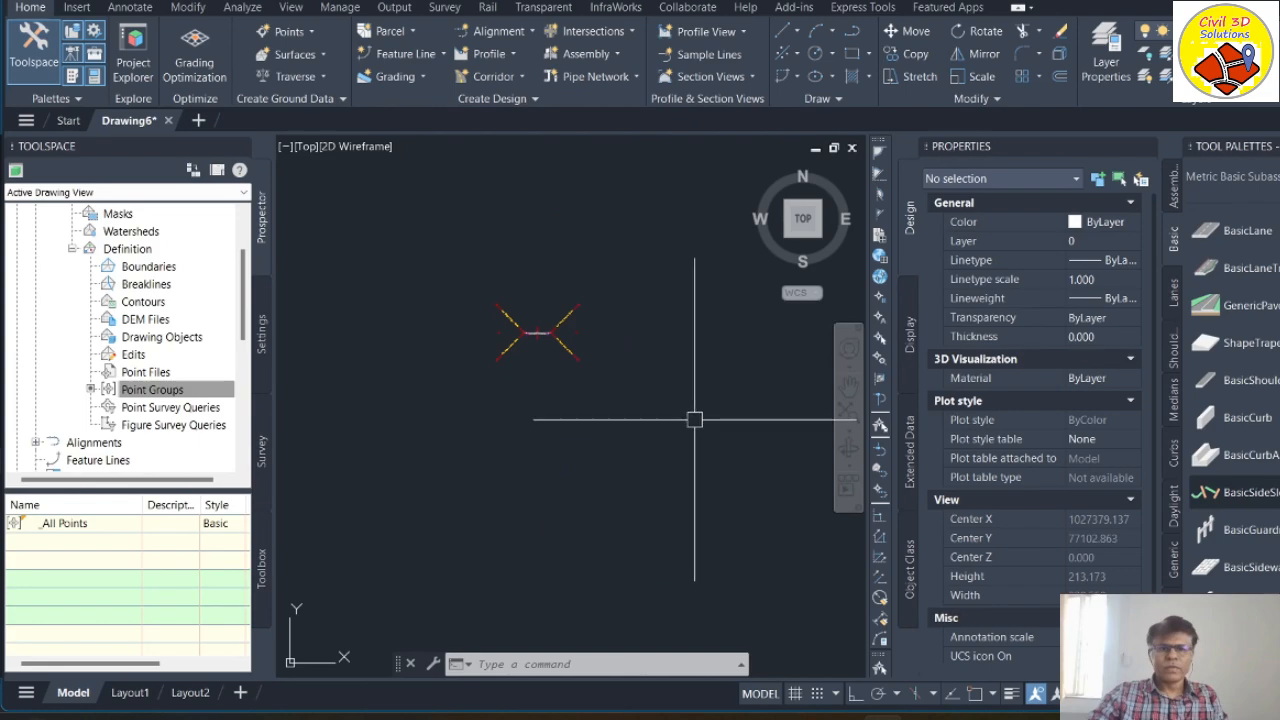
{"action": "left_click", "coordinate": [757, 429]}
{"action": "left_click", "coordinate": [520, 272]}
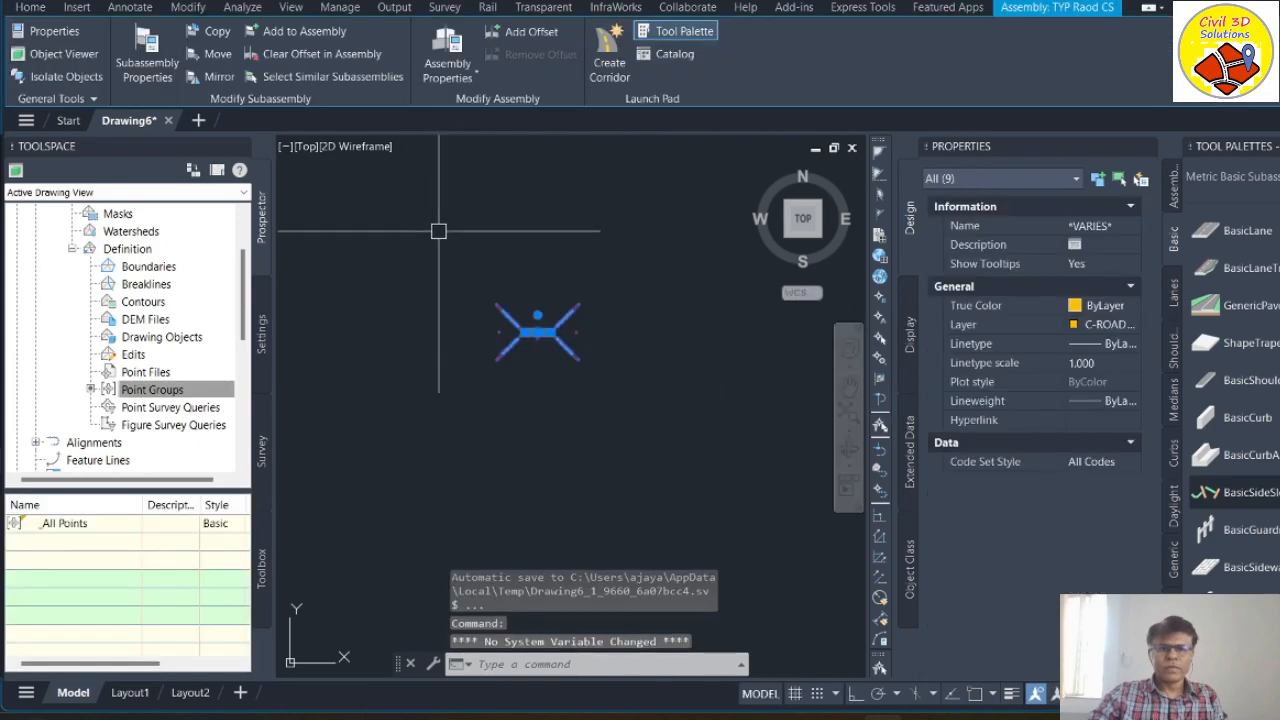
{"action": "left_click", "coordinate": [32, 8]}
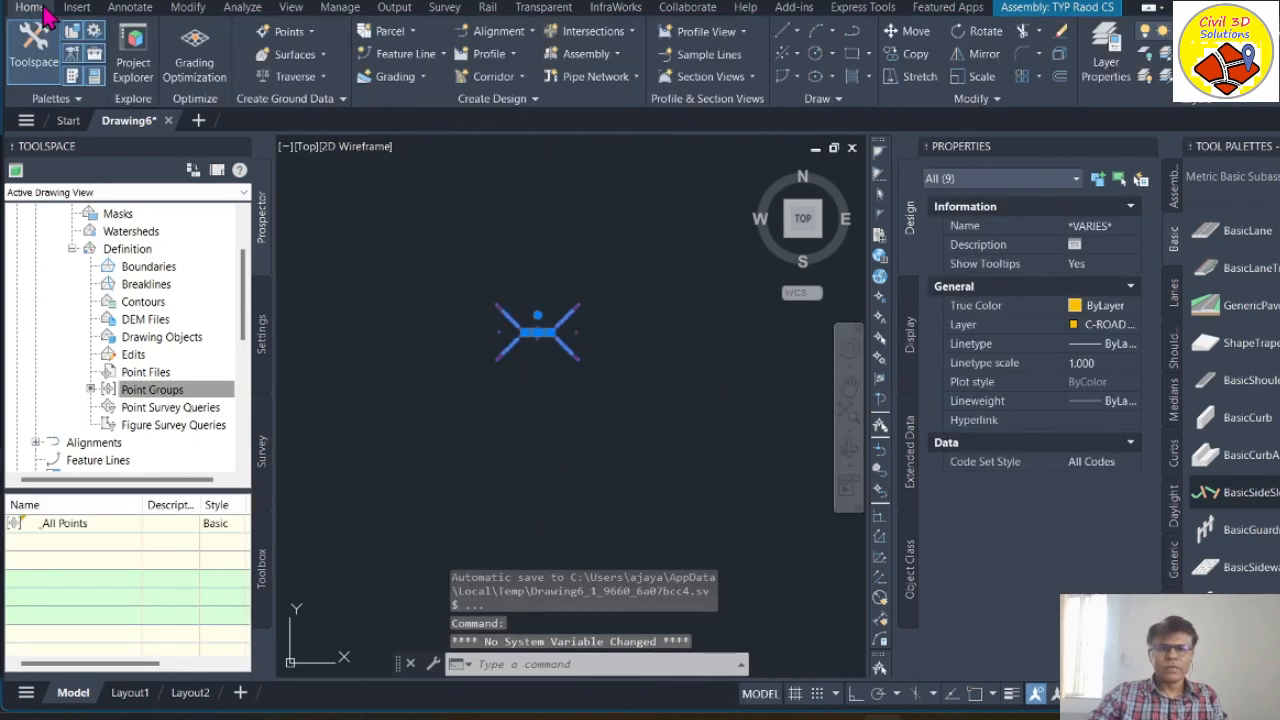
{"action": "key", "text": "Escape"}
{"action": "key", "text": "Escape"}
Step: Copy the complete road assembly with all its subassemblies to two positions spaced below the original, inside the rectangular frame
{"action": "left_click", "coordinate": [766, 457]}
{"action": "left_click", "coordinate": [523, 300]}
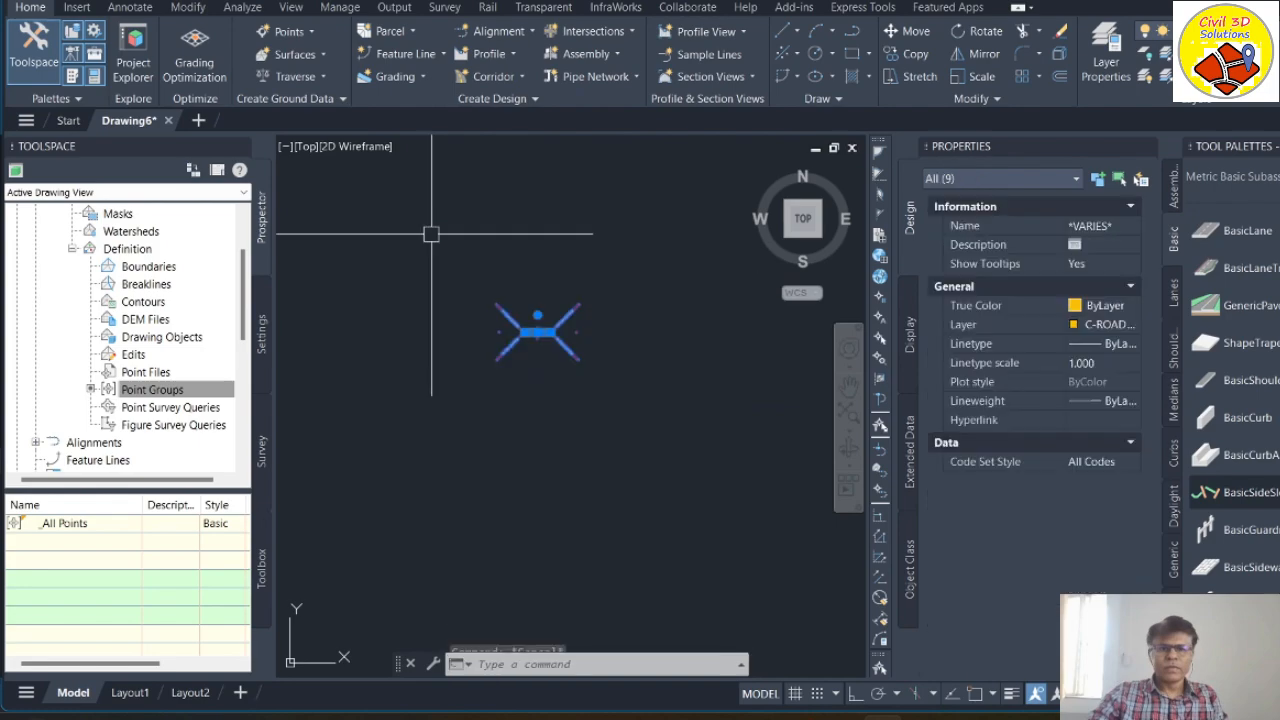
{"action": "left_click", "coordinate": [30, 8]}
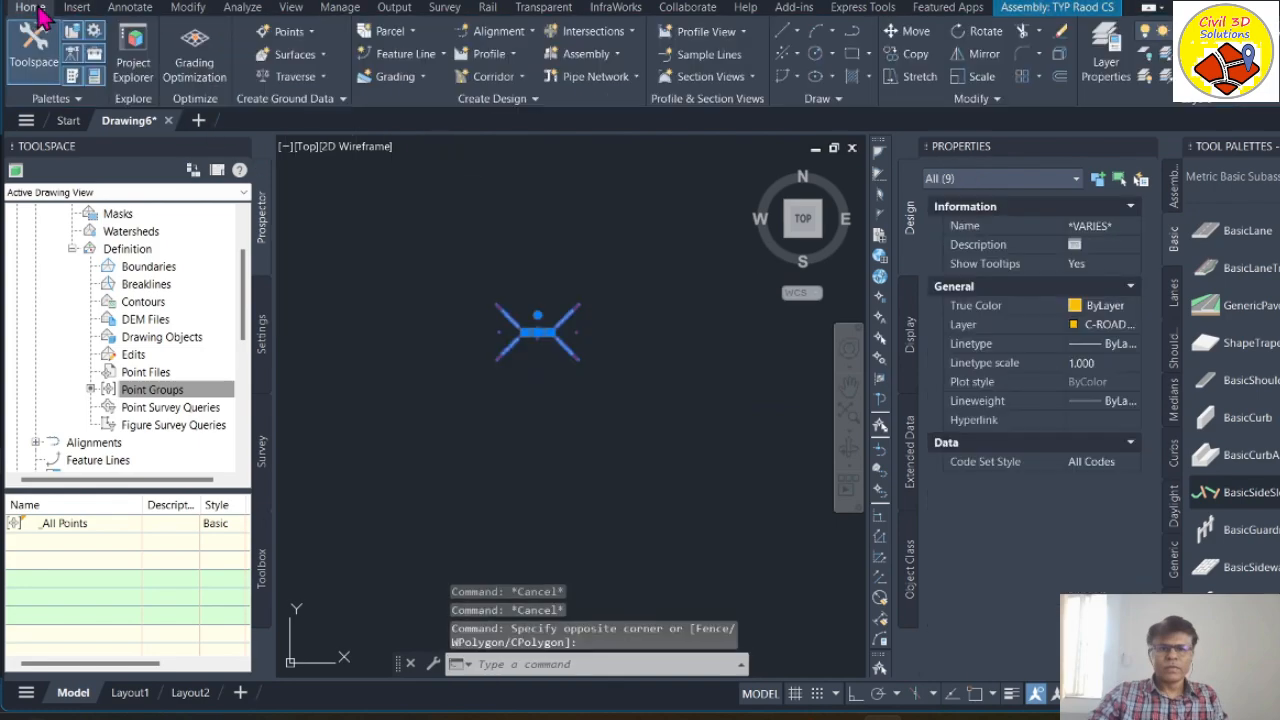
{"action": "left_click", "coordinate": [914, 55]}
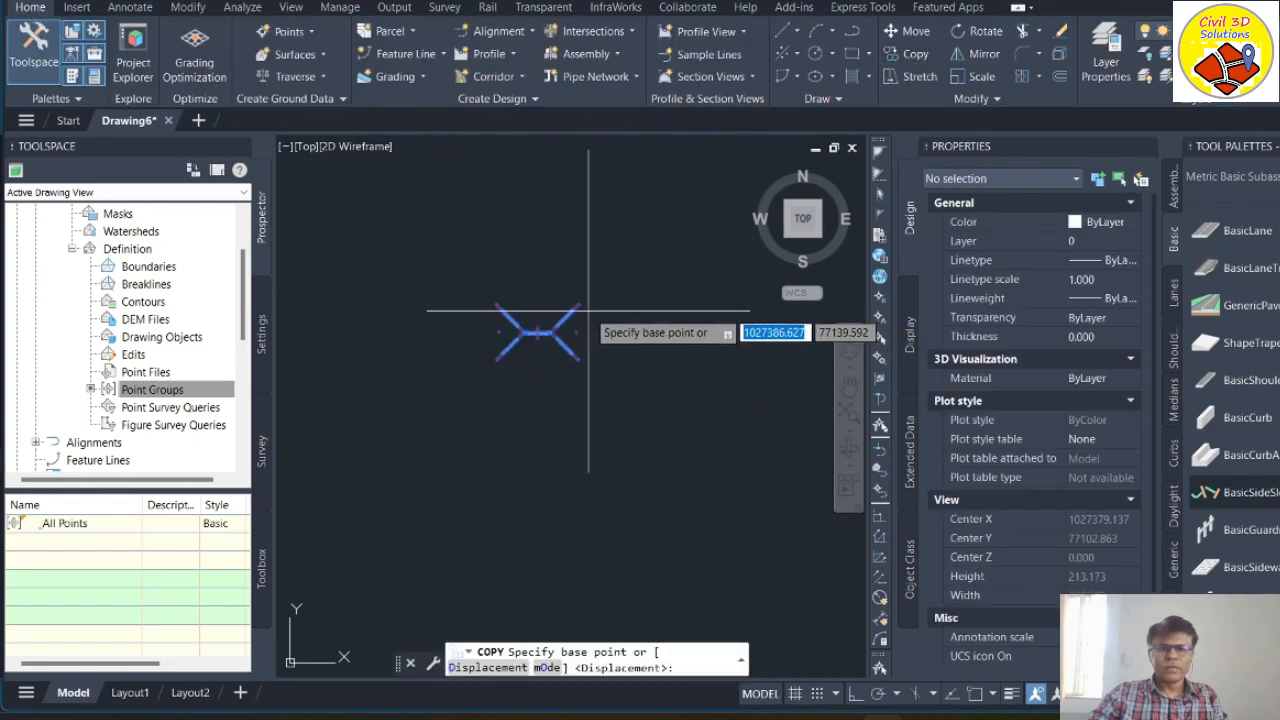
{"action": "left_click", "coordinate": [651, 338]}
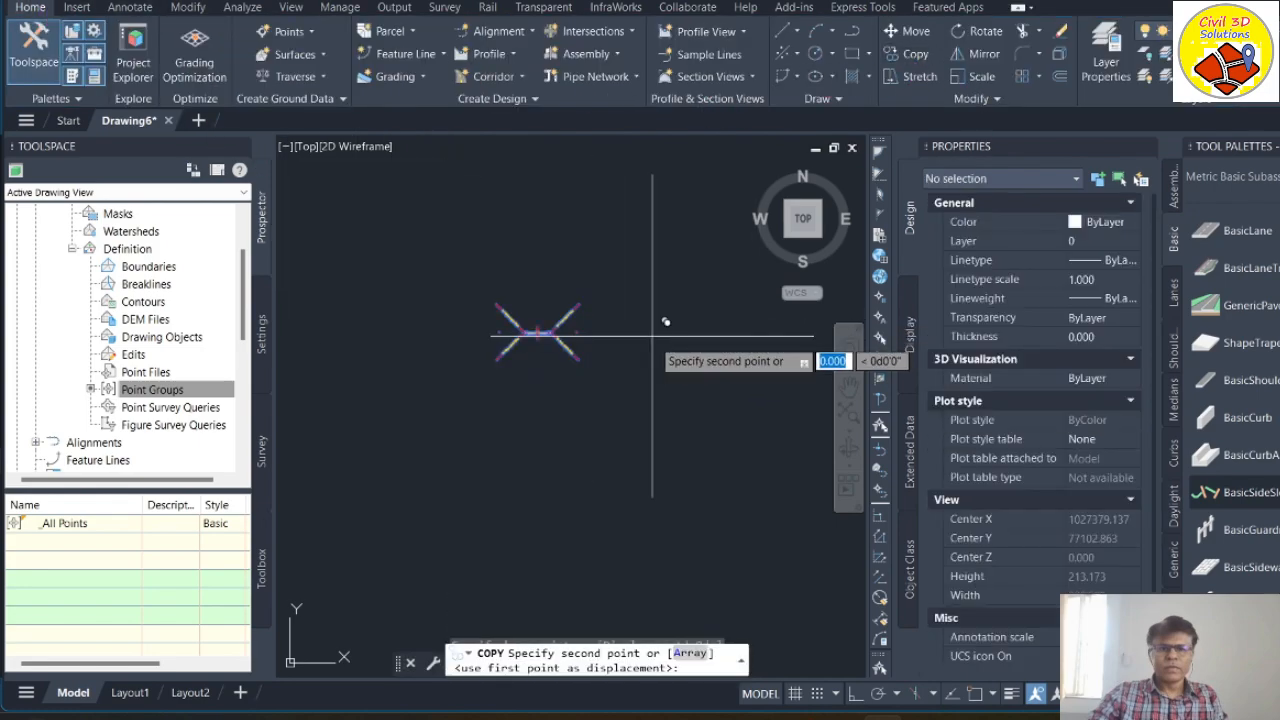
{"action": "left_click", "coordinate": [656, 445]}
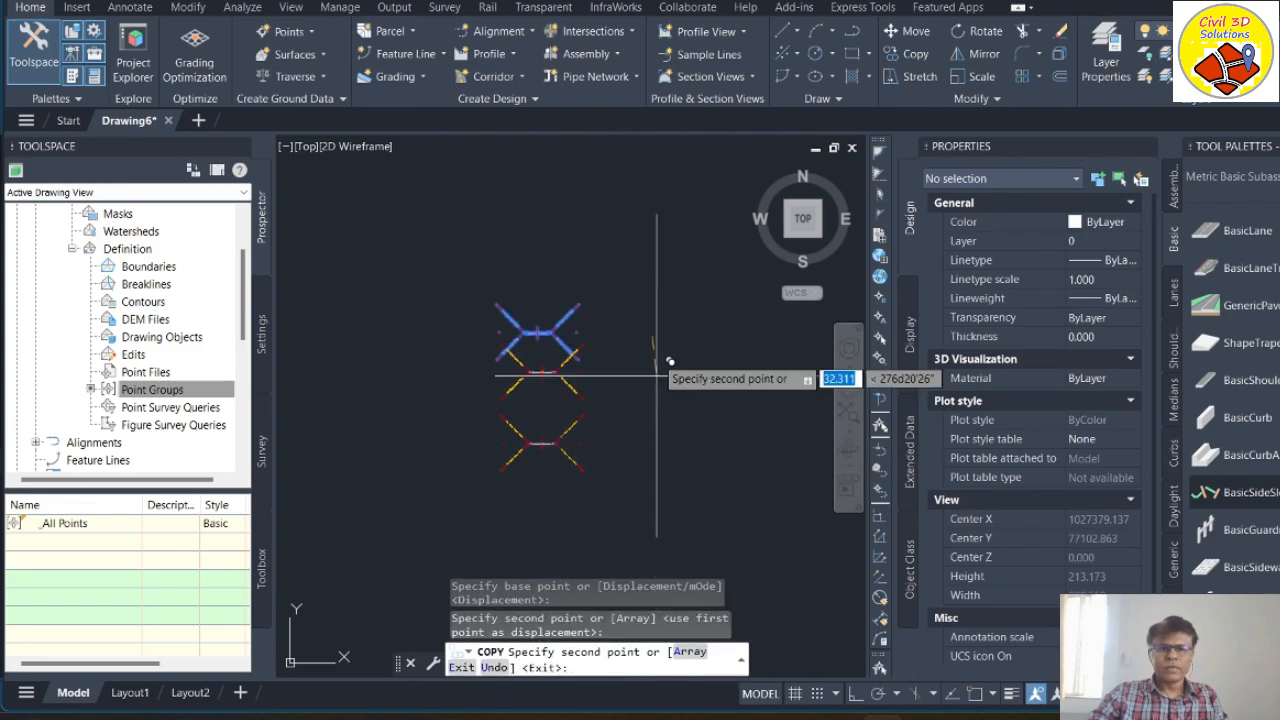
{"action": "scroll", "coordinate": [660, 405], "scroll_direction": "down", "scroll_amount": 2}
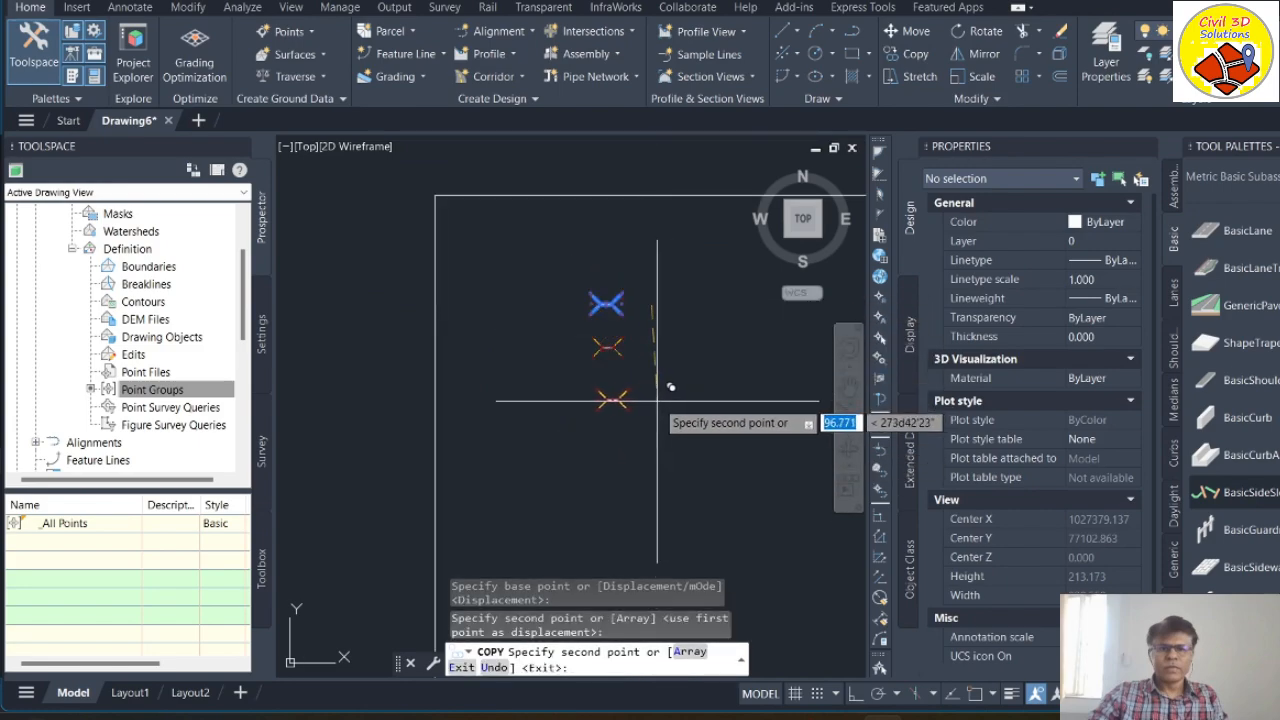
{"action": "left_click", "coordinate": [656, 400]}
{"action": "key", "text": "Return"}
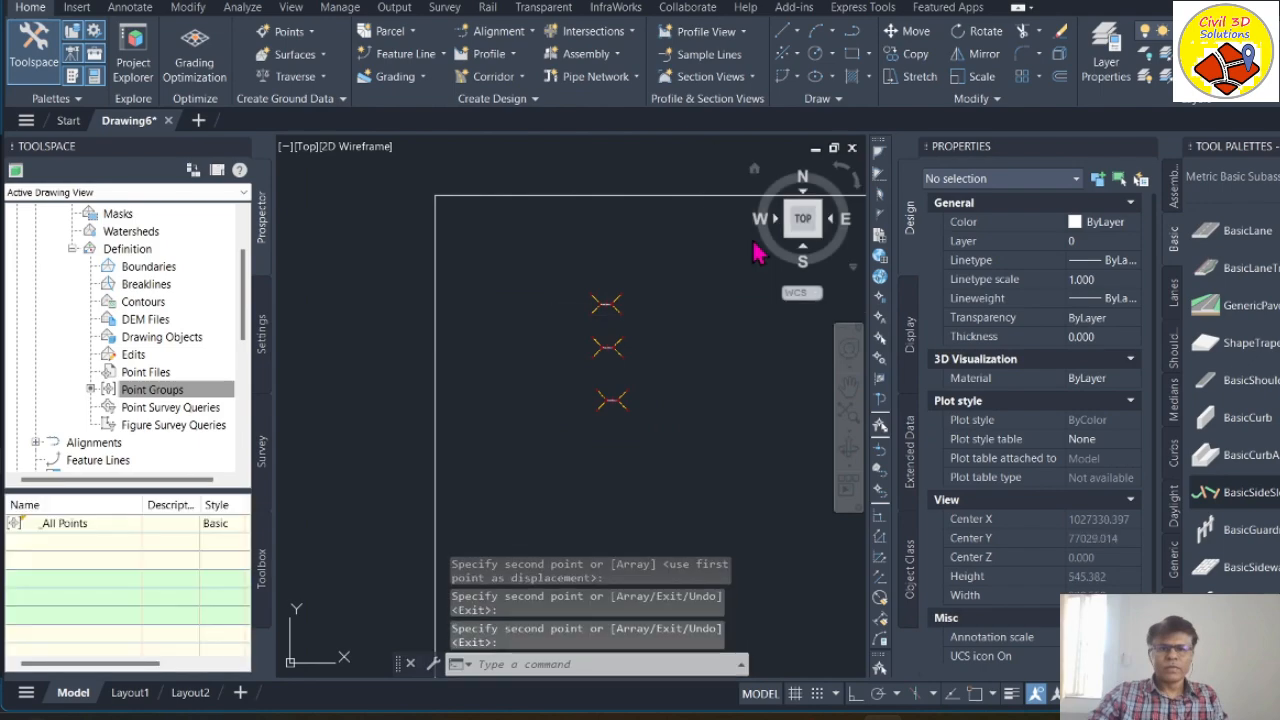
Step: Rename the TYP Raod CS (2) assembly copy as Half RD
{"action": "scroll", "coordinate": [606, 340], "scroll_direction": "up", "scroll_amount": 8}
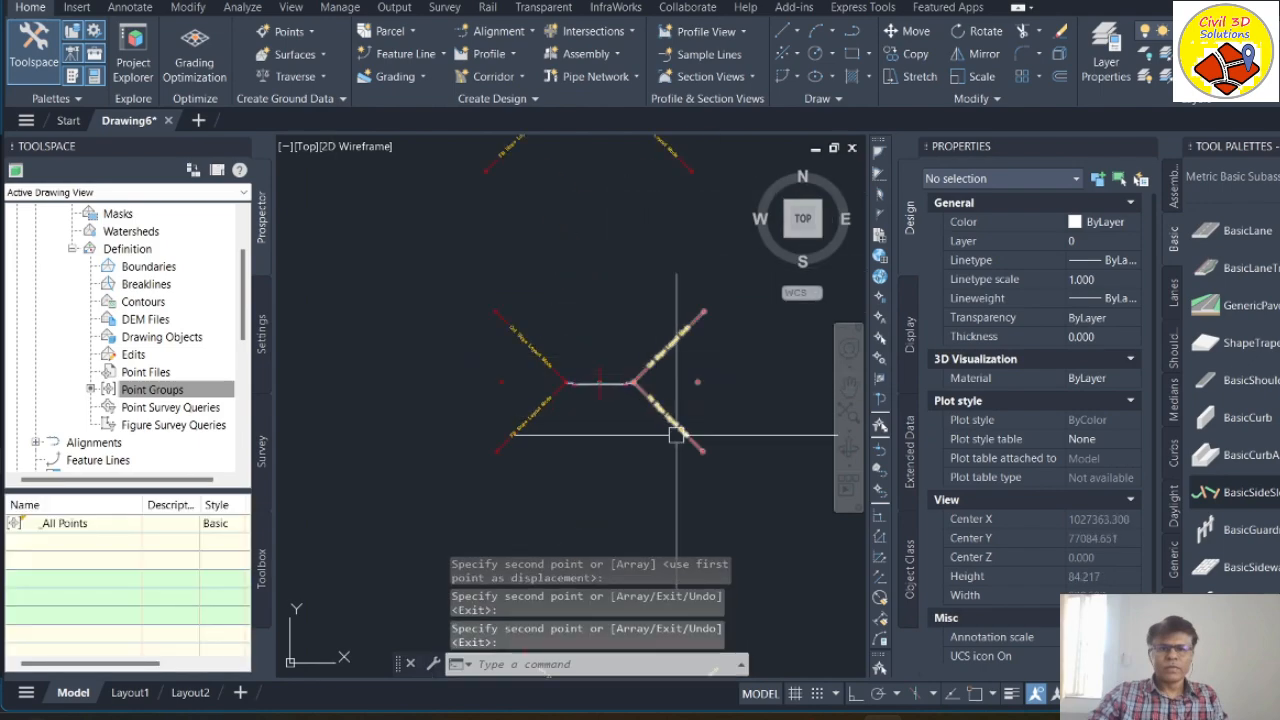
{"action": "scroll", "coordinate": [655, 404], "scroll_direction": "down", "scroll_amount": 5}
{"action": "scroll", "coordinate": [645, 375], "scroll_direction": "up", "scroll_amount": 7}
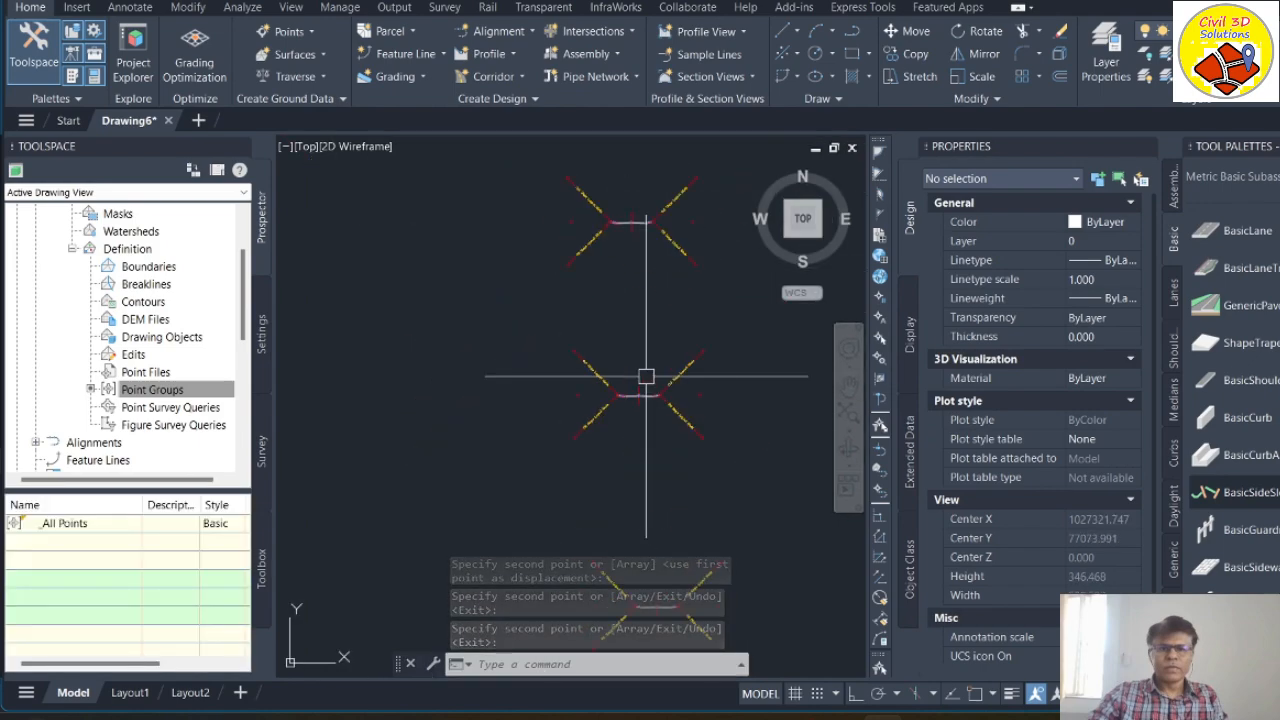
{"action": "left_click", "coordinate": [577, 288]}
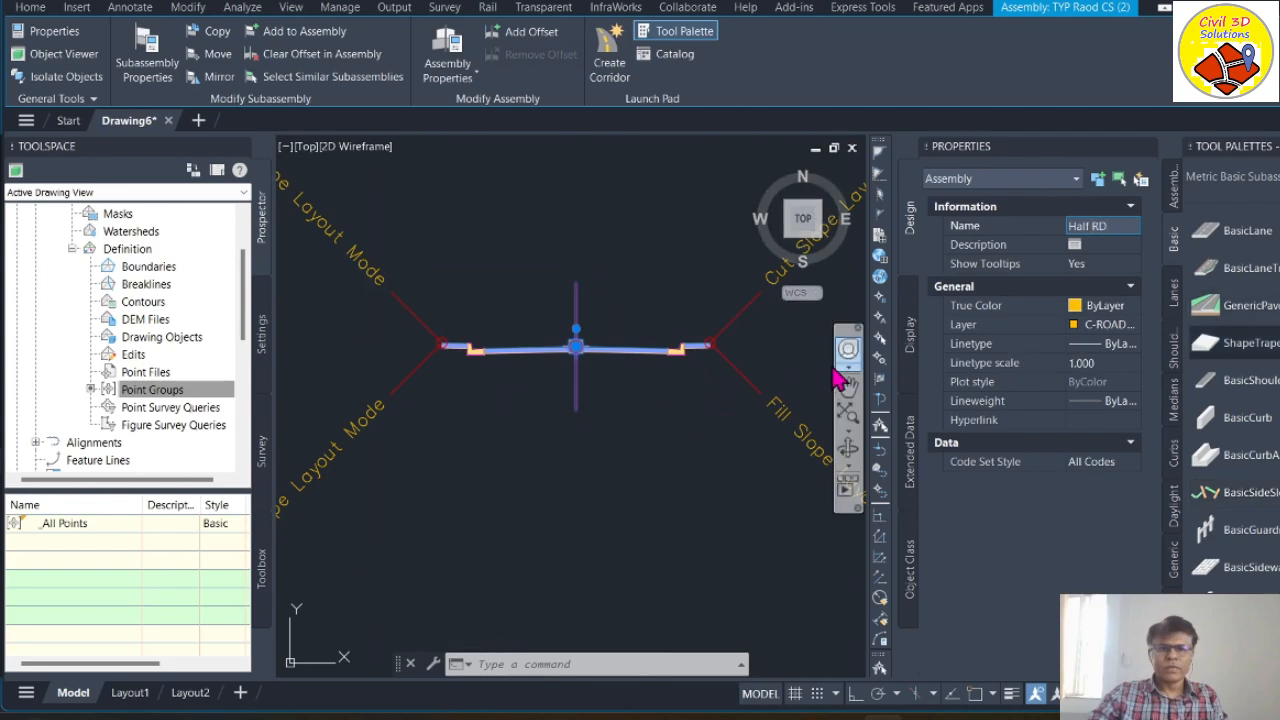
{"action": "left_click", "coordinate": [617, 433]}
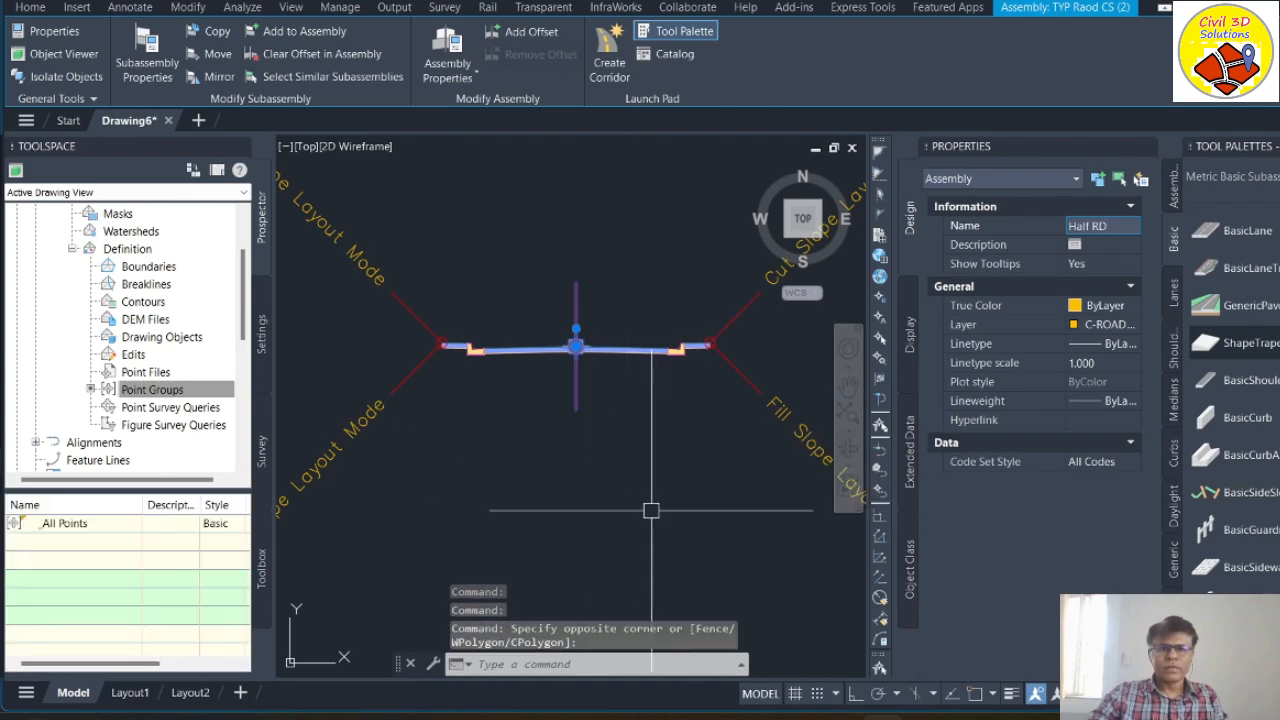
{"action": "key", "text": "Escape"}
{"action": "key", "text": "Escape"}
Step: Examine the junction of the side road with the main road alignment on the EG surface and the stationing around it
{"action": "scroll", "coordinate": [646, 390], "scroll_direction": "down", "scroll_amount": 15}
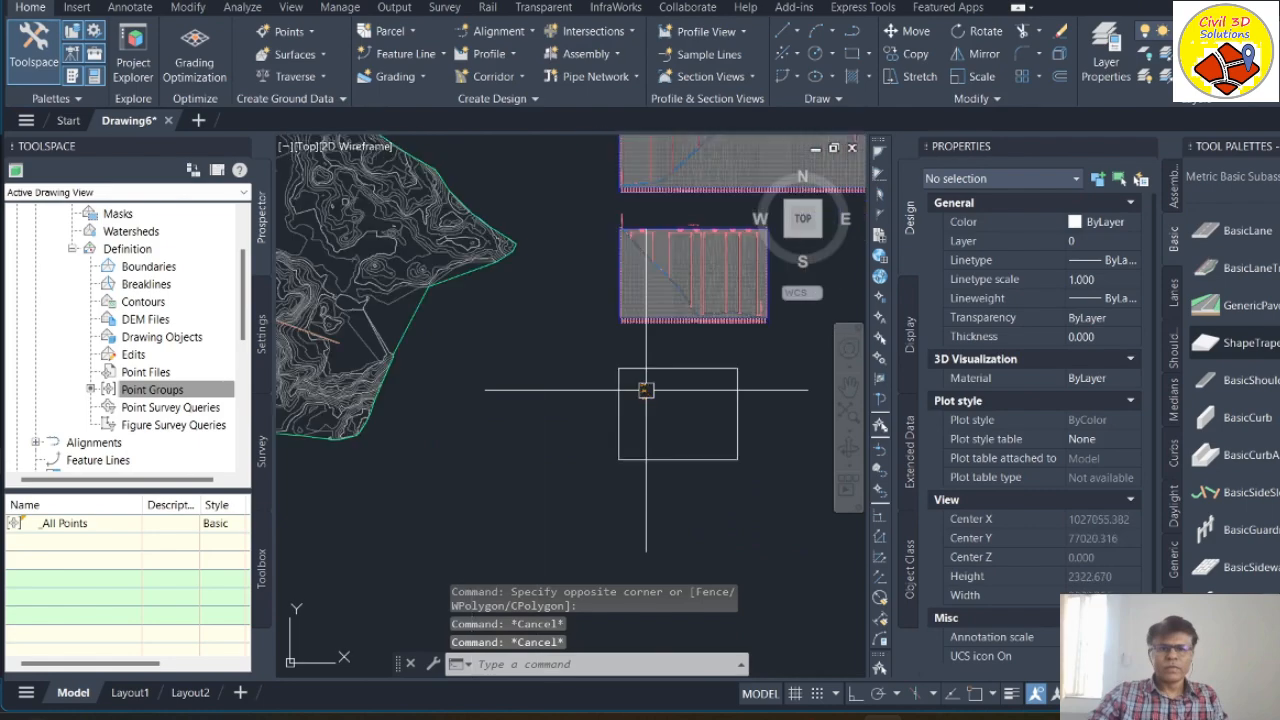
{"action": "scroll", "coordinate": [306, 310], "scroll_direction": "up", "scroll_amount": 6}
{"action": "scroll", "coordinate": [306, 310], "scroll_direction": "down", "scroll_amount": 3}
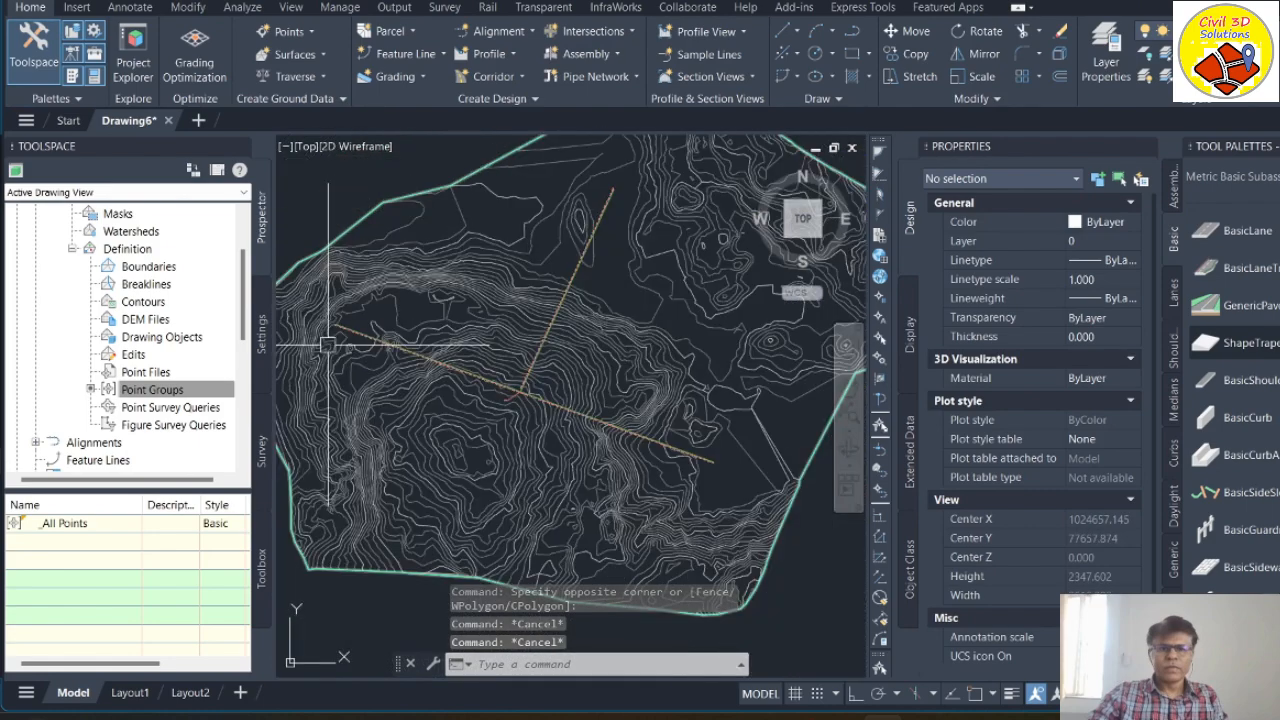
{"action": "scroll", "coordinate": [512, 416], "scroll_direction": "up", "scroll_amount": 5}
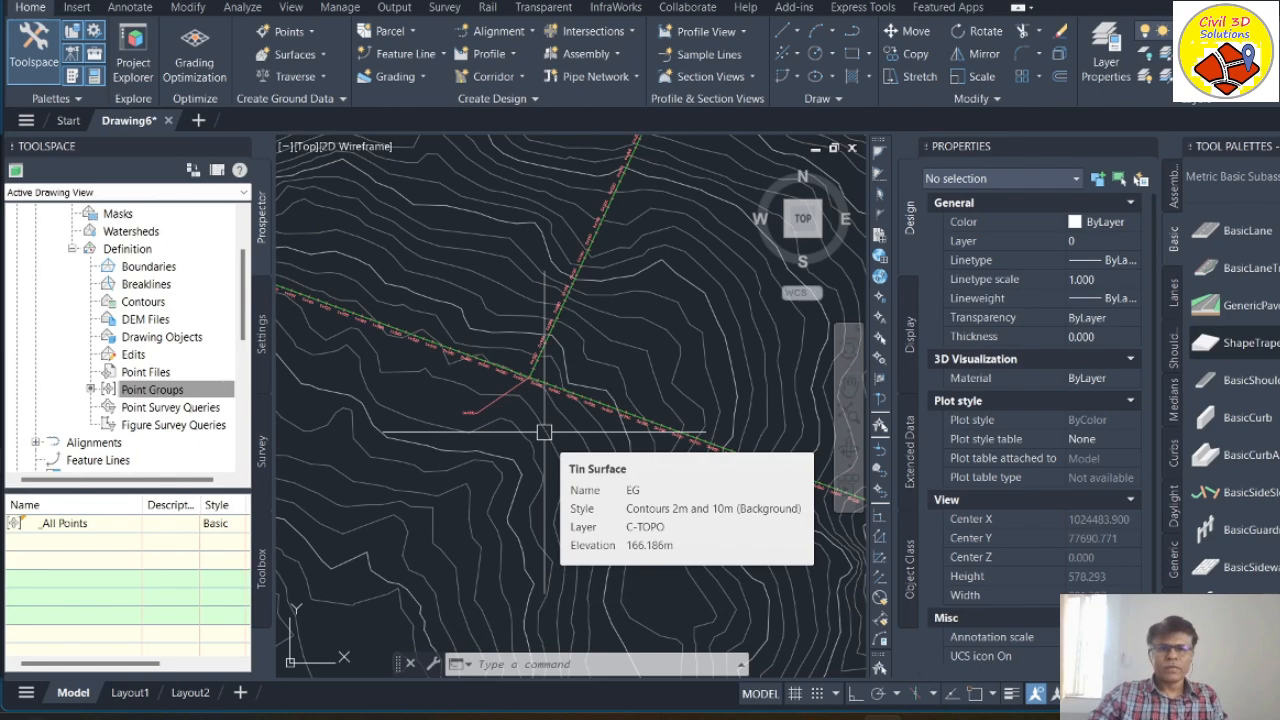
{"action": "scroll", "coordinate": [544, 432], "scroll_direction": "down", "scroll_amount": 6}
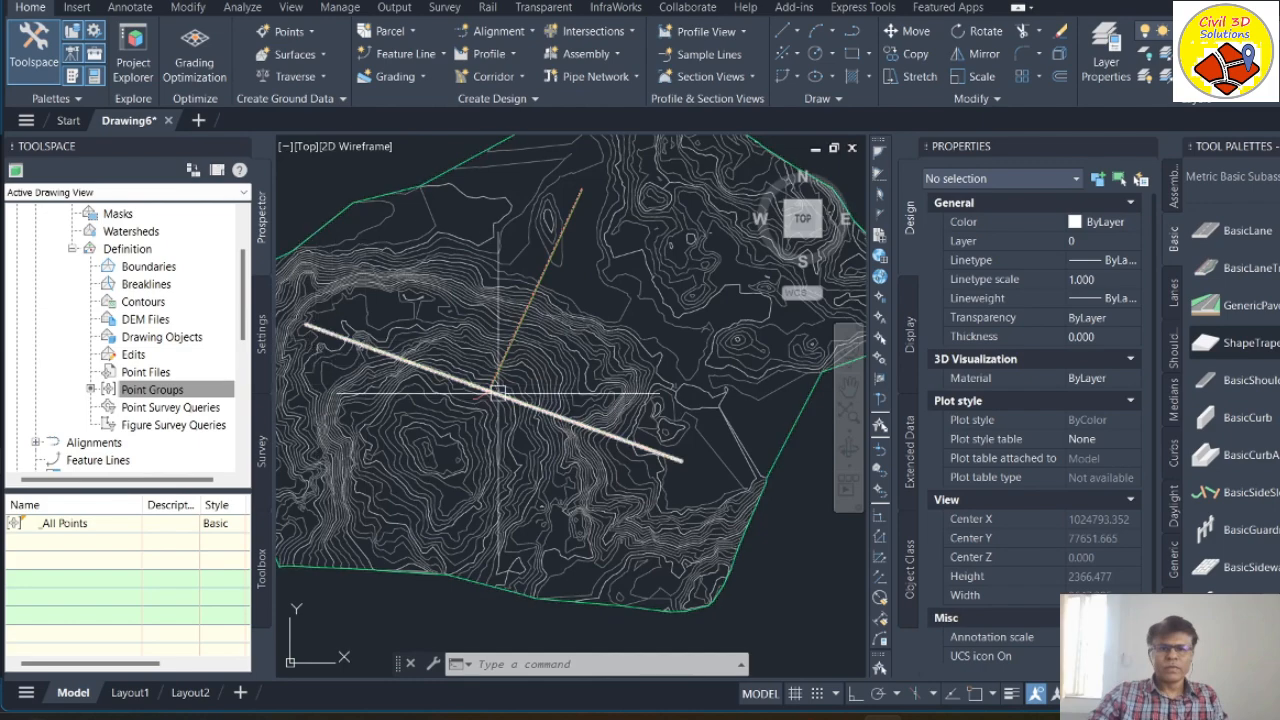
{"action": "scroll", "coordinate": [498, 393], "scroll_direction": "up", "scroll_amount": 6}
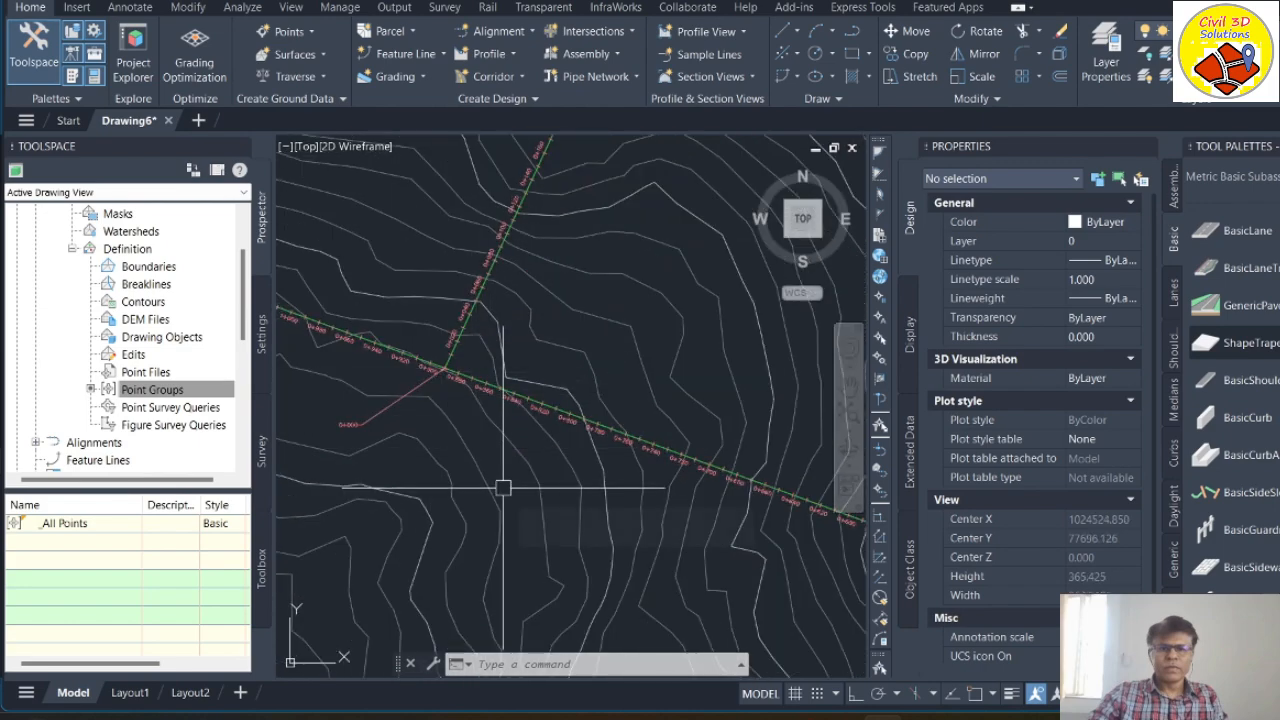
{"action": "mouse_move", "coordinate": [503, 488]}
{"action": "scroll", "coordinate": [534, 475], "scroll_direction": "down", "scroll_amount": 4}
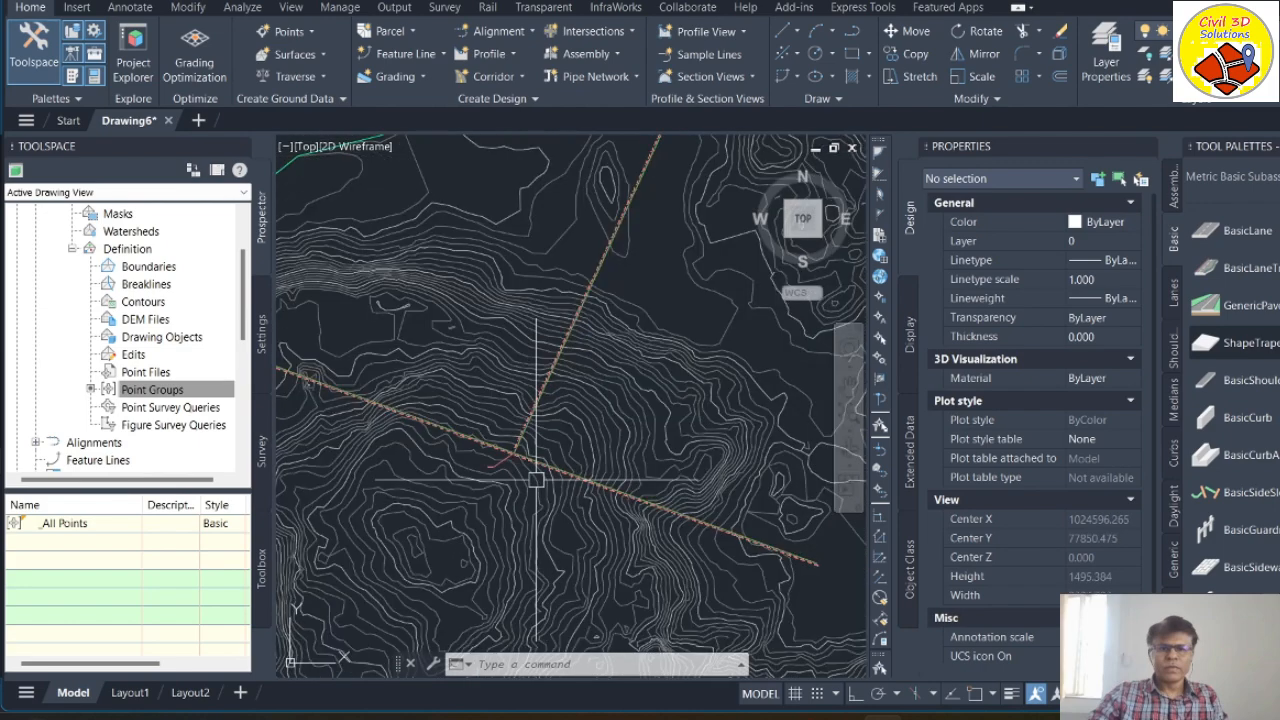
{"action": "scroll", "coordinate": [669, 531], "scroll_direction": "up", "scroll_amount": 8}
{"action": "mouse_move", "coordinate": [618, 532]}
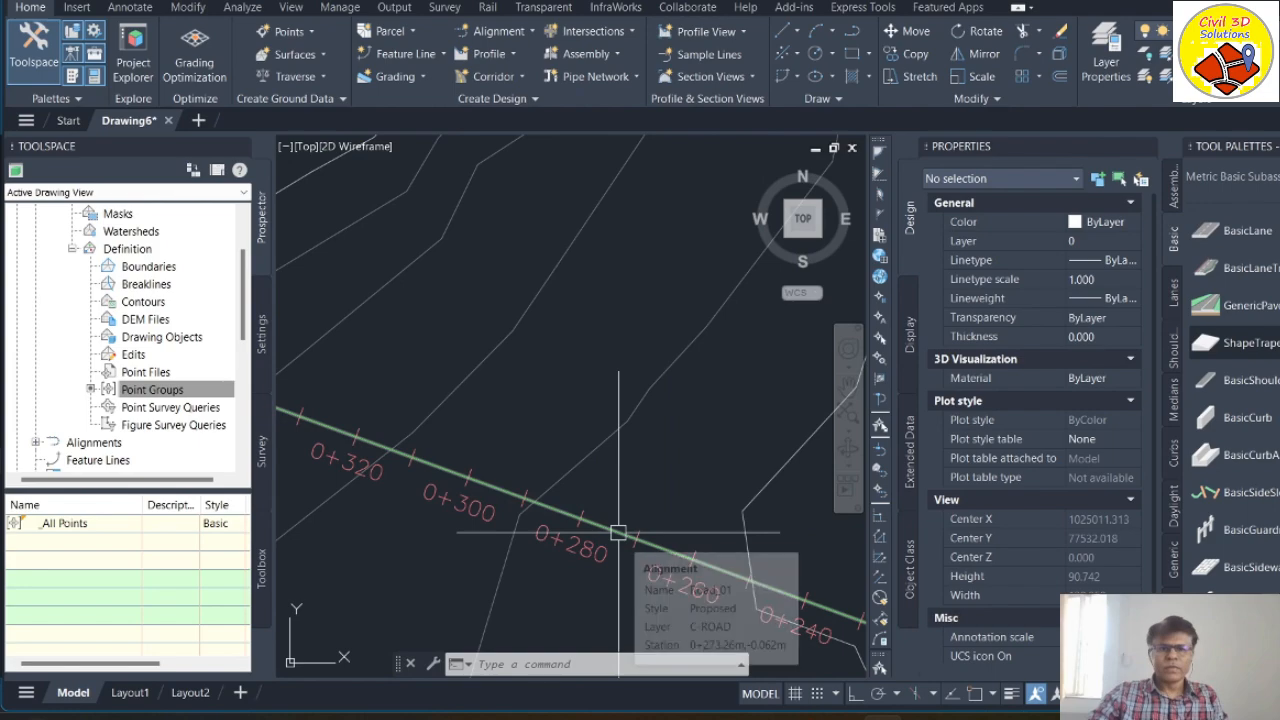
Step: Check the start and end stations of the main road alignment across the EG surface
{"action": "scroll", "coordinate": [618, 532], "scroll_direction": "down", "scroll_amount": 6}
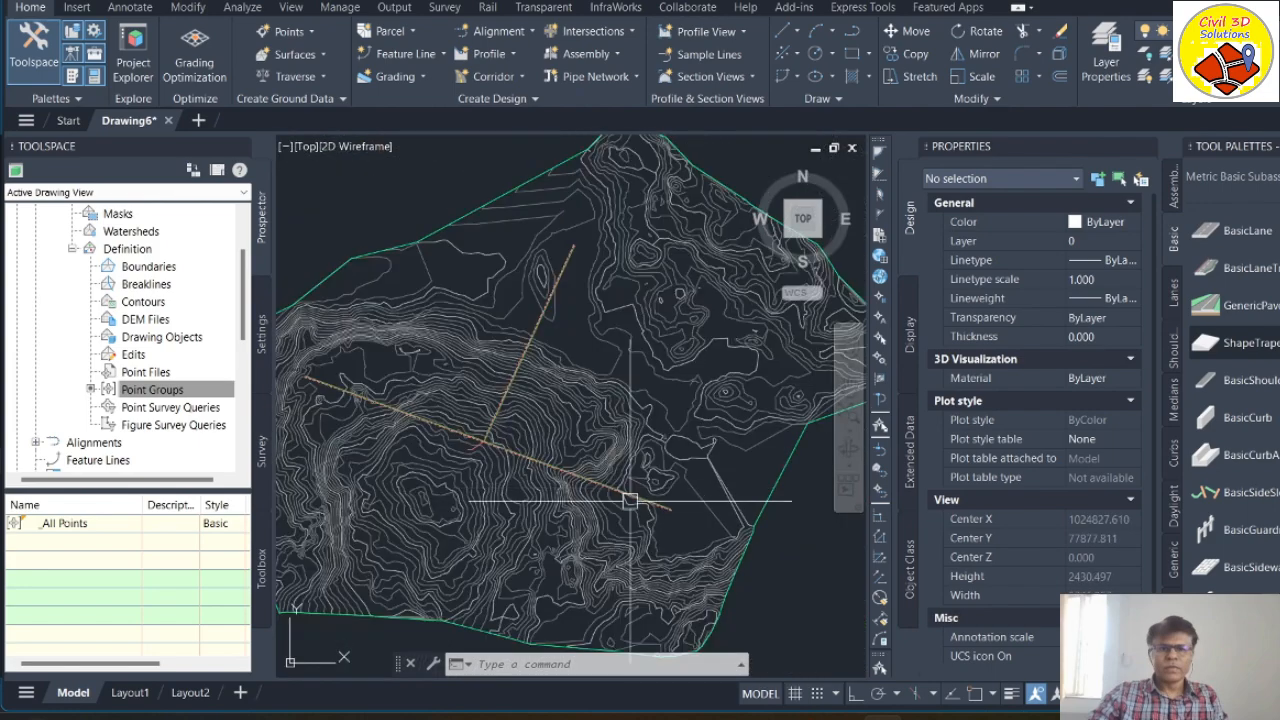
{"action": "scroll", "coordinate": [629, 491], "scroll_direction": "up", "scroll_amount": 4}
{"action": "scroll", "coordinate": [687, 466], "scroll_direction": "up", "scroll_amount": 4}
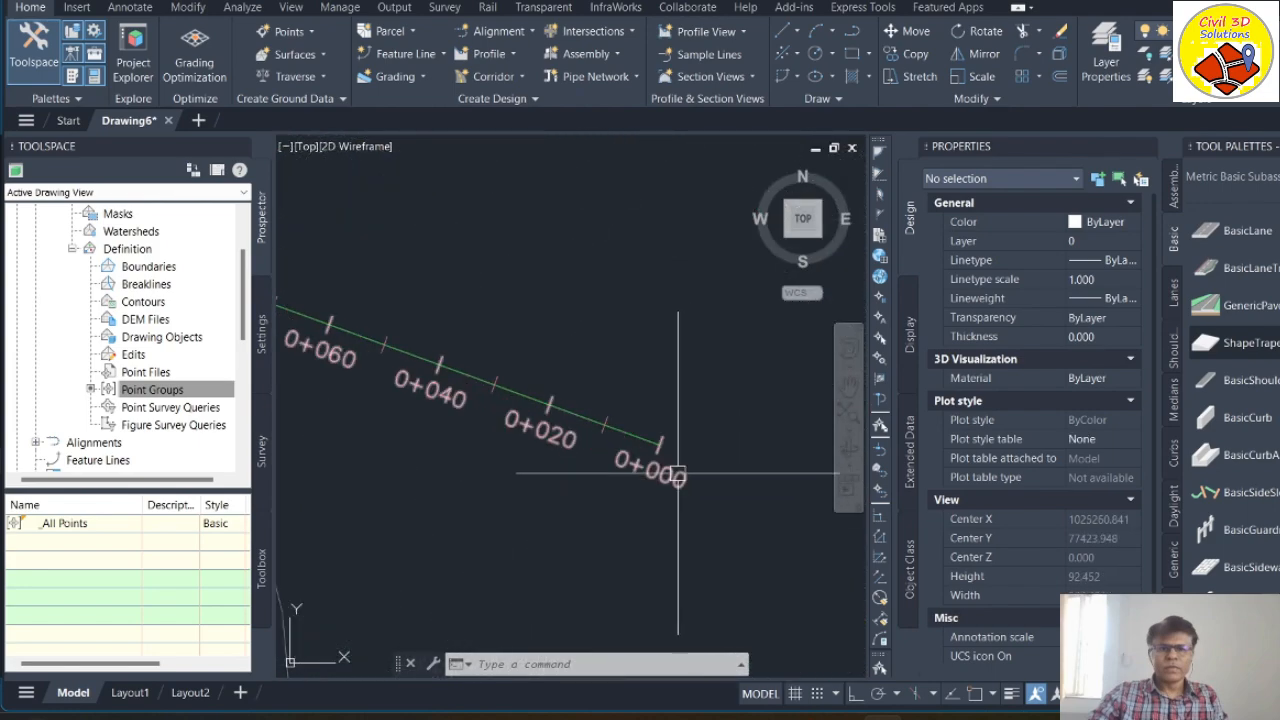
{"action": "scroll", "coordinate": [696, 464], "scroll_direction": "down", "scroll_amount": 7}
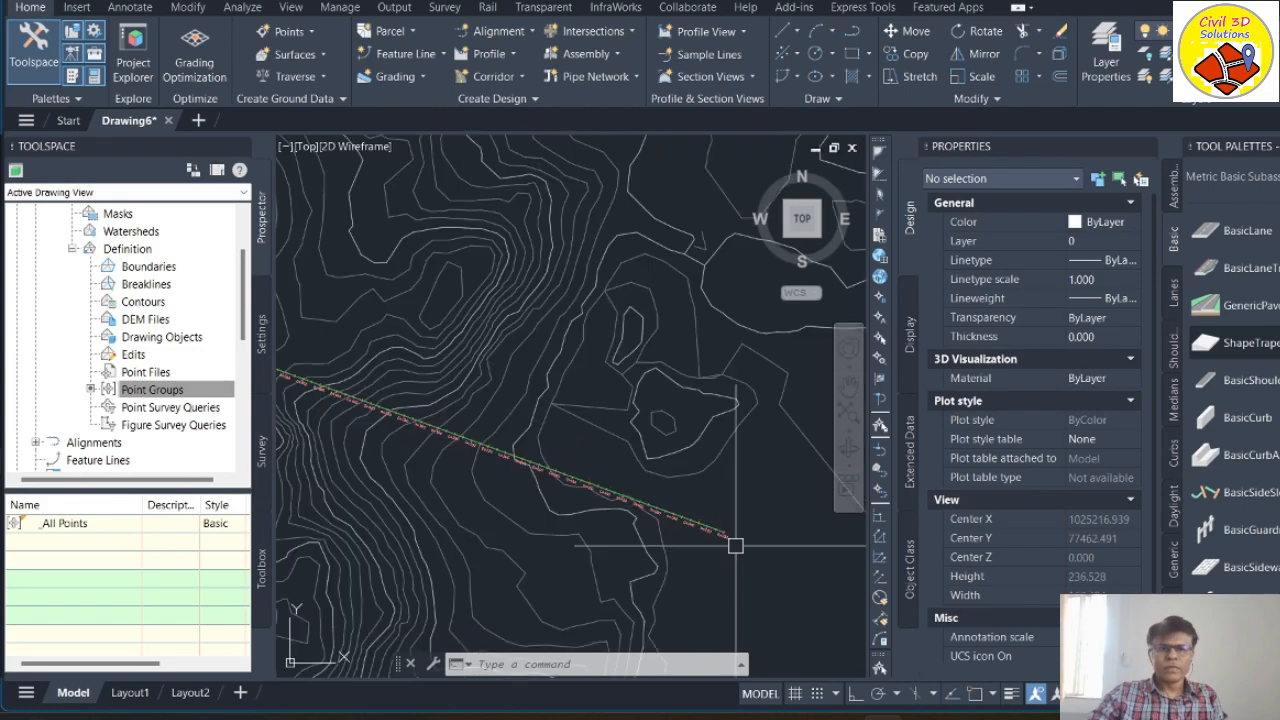
{"action": "scroll", "coordinate": [398, 432], "scroll_direction": "up", "scroll_amount": 2}
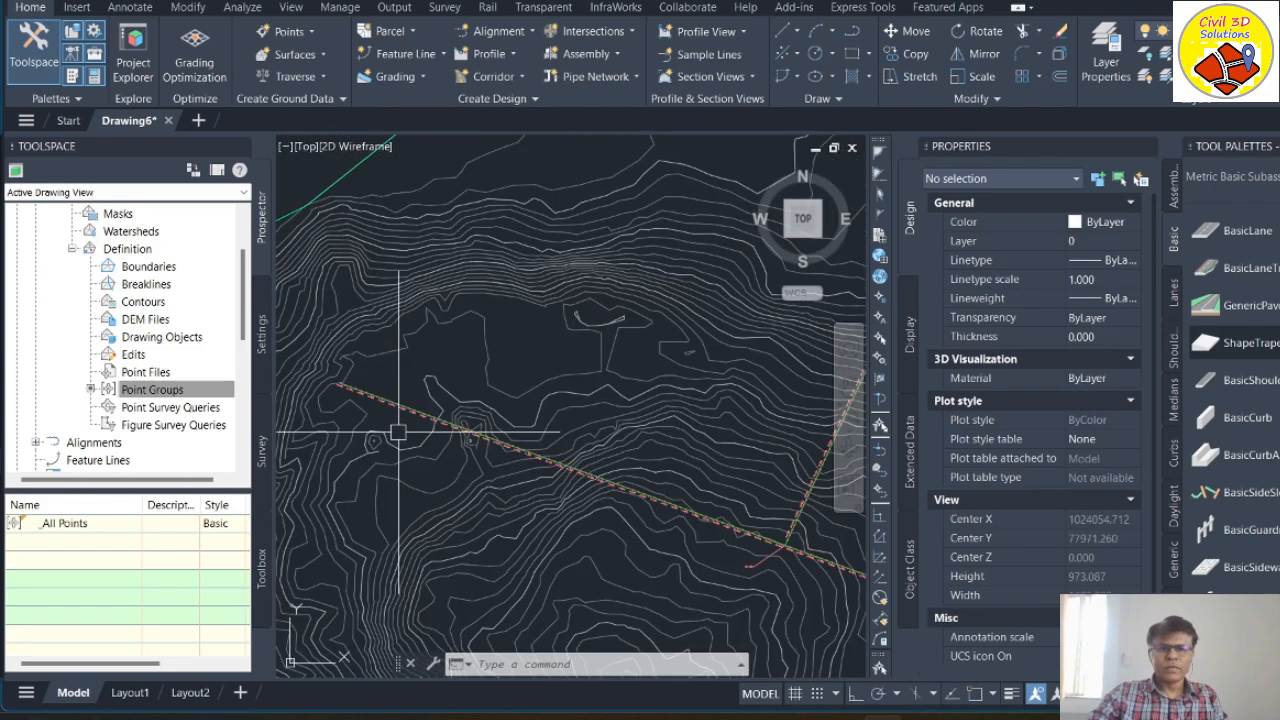
{"action": "scroll", "coordinate": [330, 390], "scroll_direction": "up", "scroll_amount": 3}
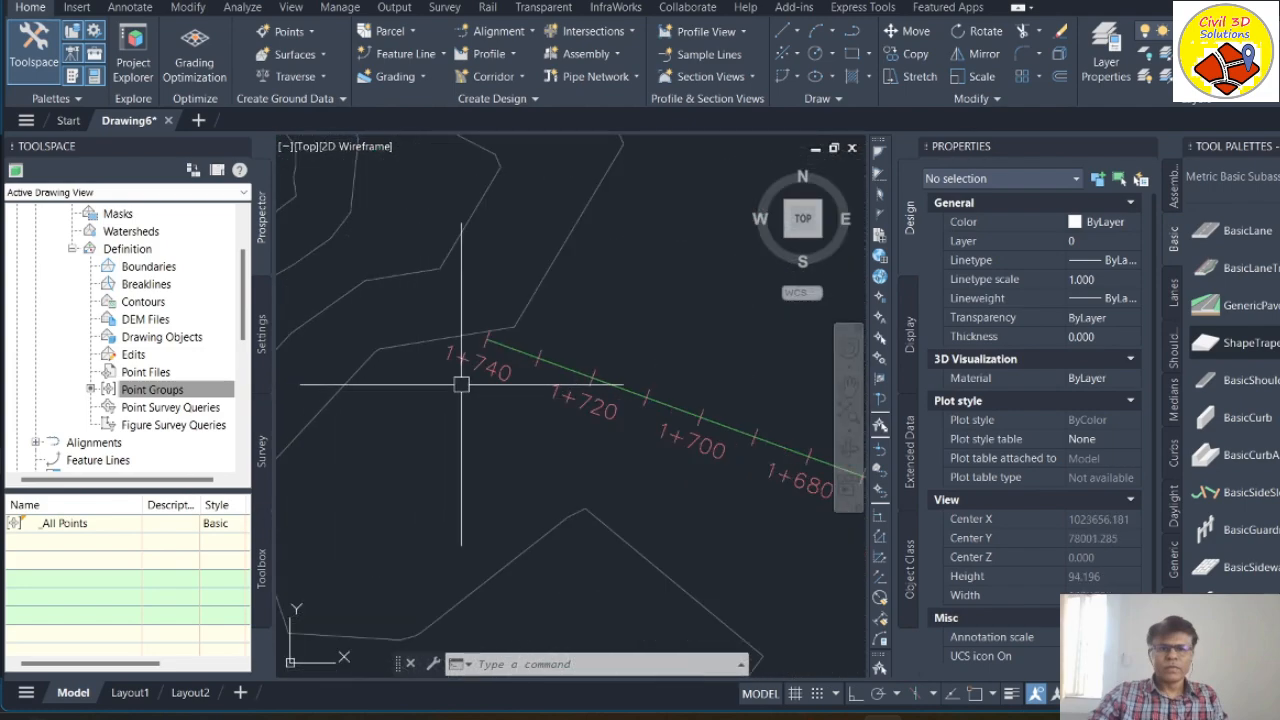
{"action": "scroll", "coordinate": [440, 370], "scroll_direction": "down", "scroll_amount": 8}
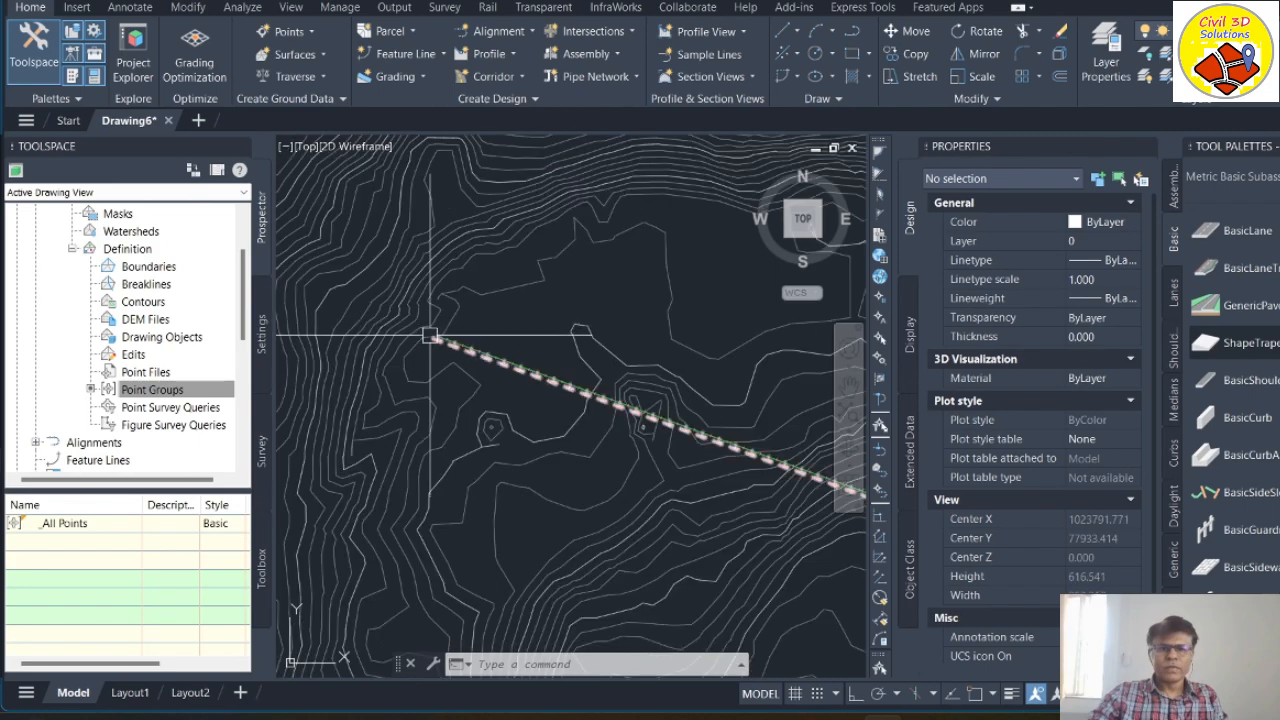
{"action": "scroll", "coordinate": [578, 397], "scroll_direction": "up", "scroll_amount": 2}
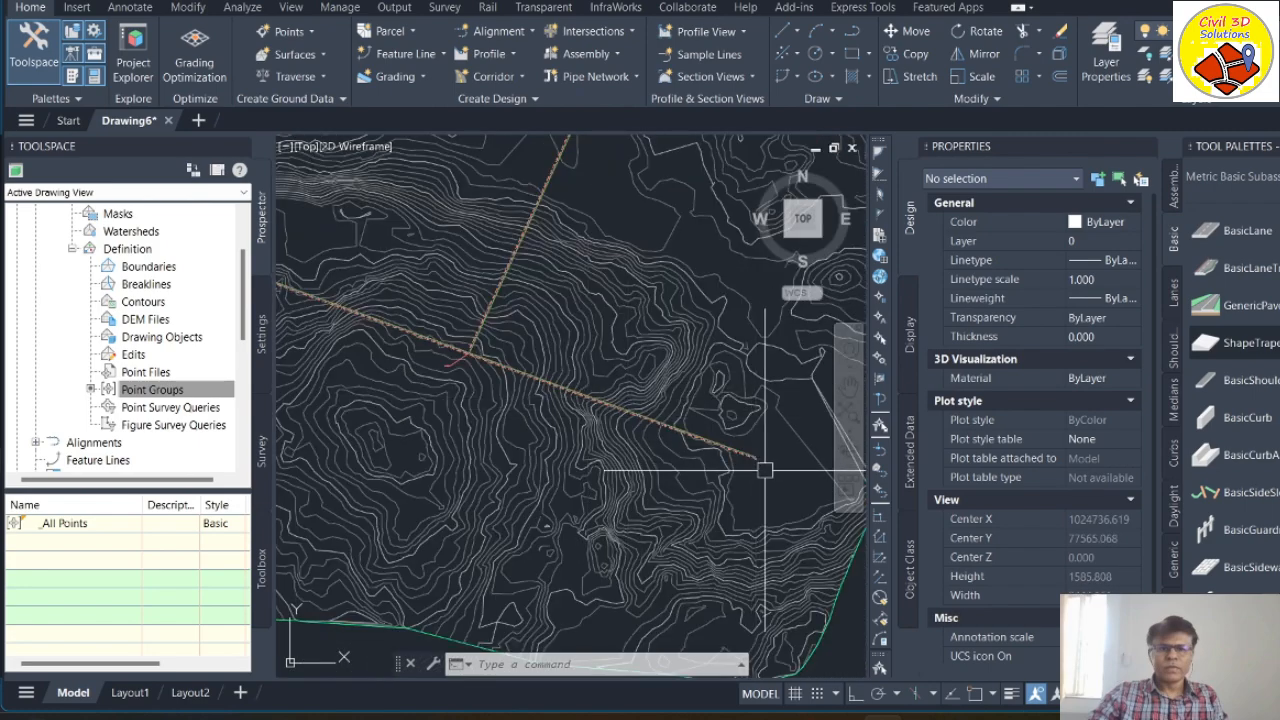
Step: Rename the middle Half RD assembly copy as Half RD Left
{"action": "scroll", "coordinate": [438, 345], "scroll_direction": "up", "scroll_amount": 8}
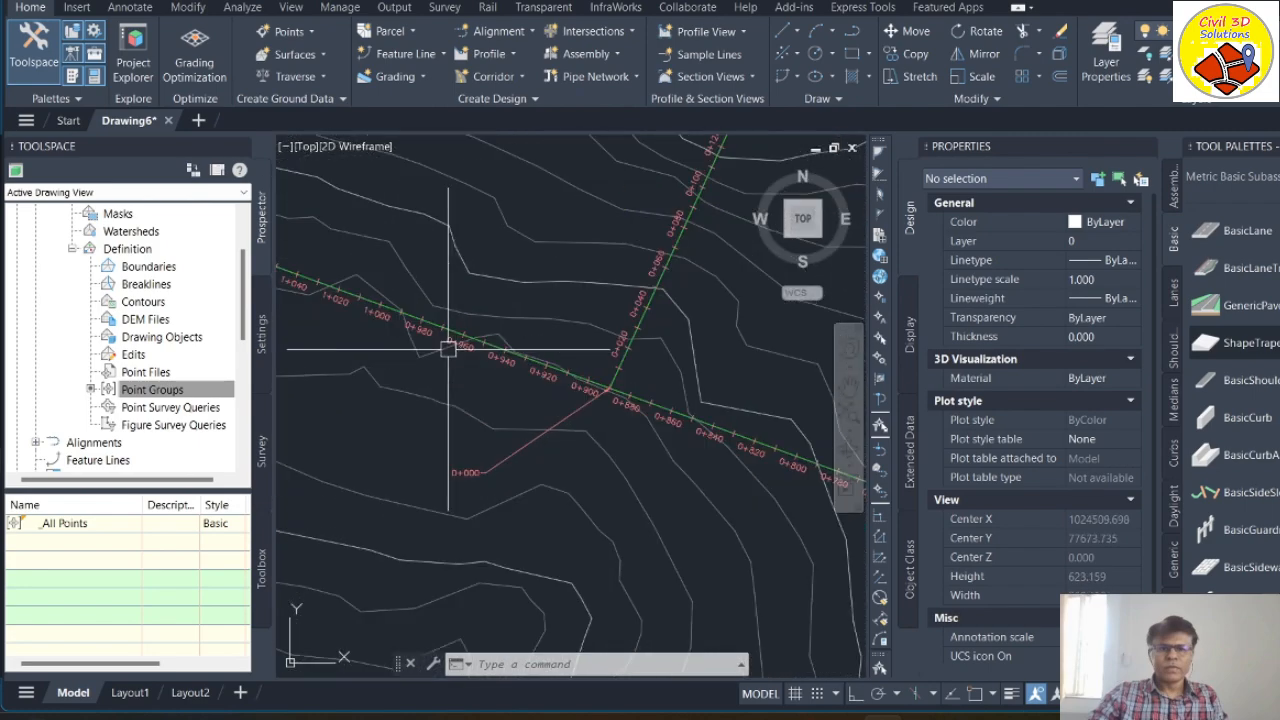
{"action": "scroll", "coordinate": [484, 378], "scroll_direction": "down", "scroll_amount": 2}
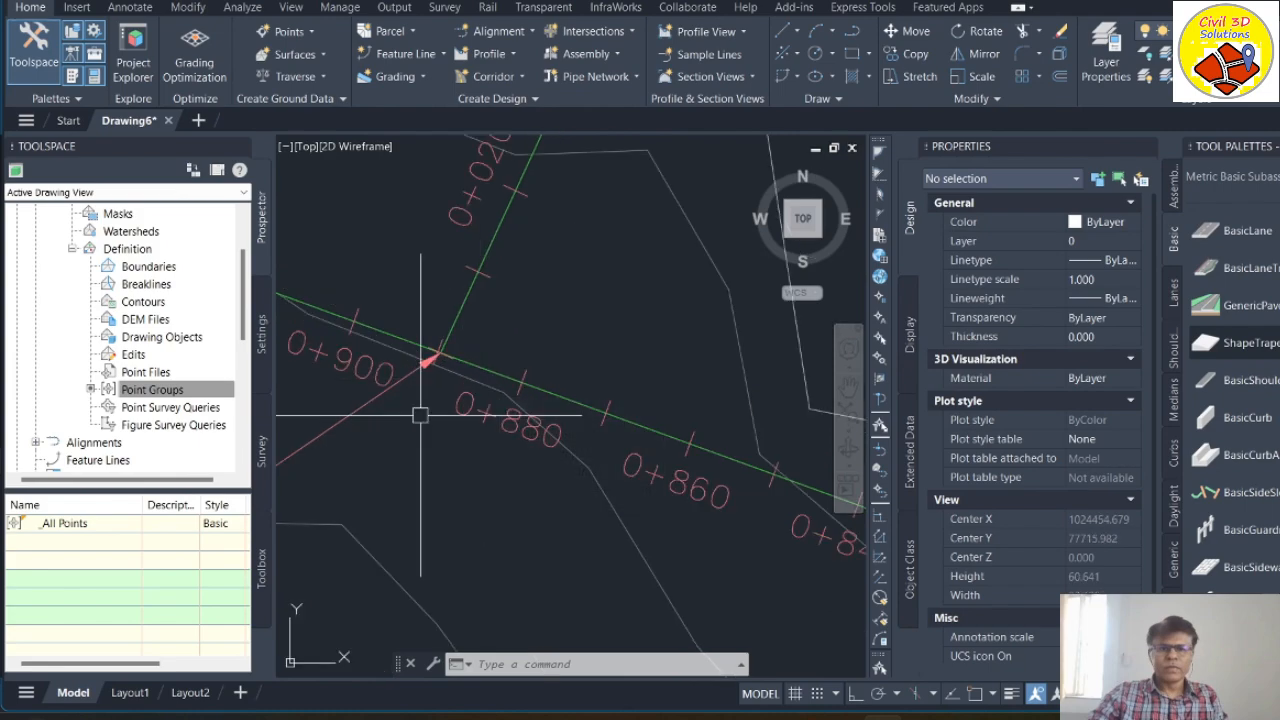
{"action": "scroll", "coordinate": [420, 461], "scroll_direction": "down", "scroll_amount": 15}
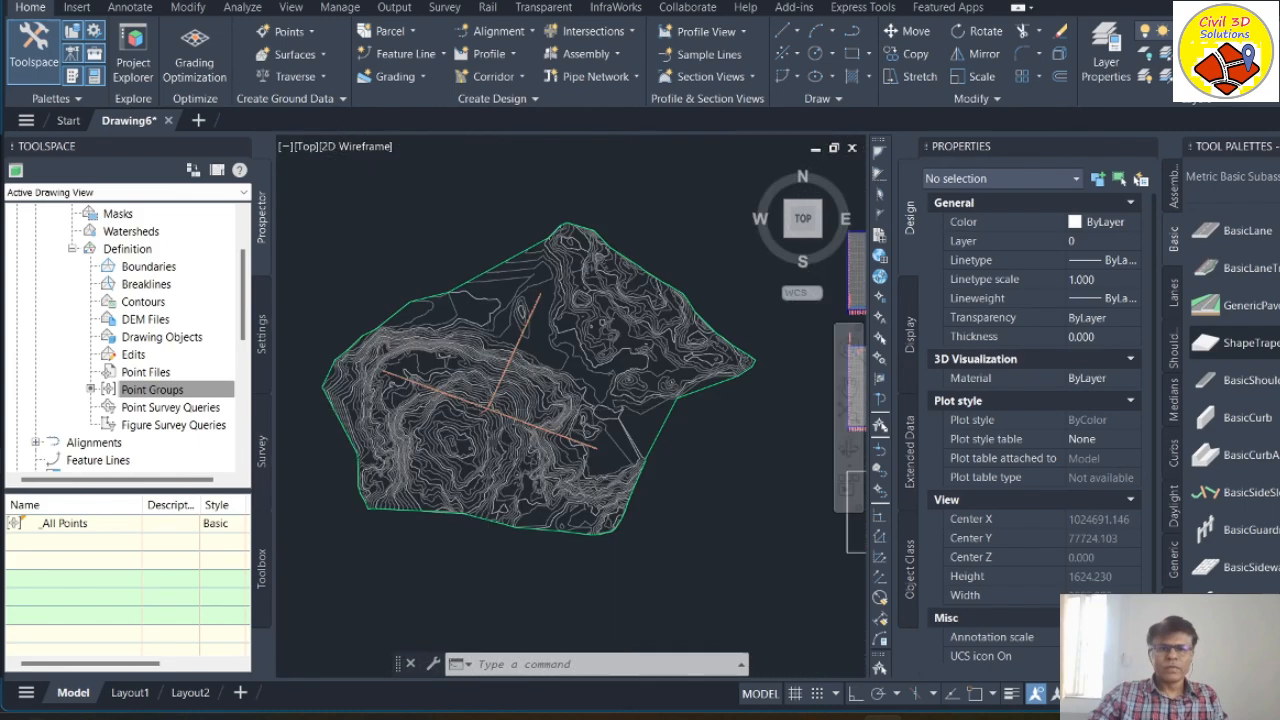
{"action": "scroll", "coordinate": [598, 445], "scroll_direction": "up", "scroll_amount": 15}
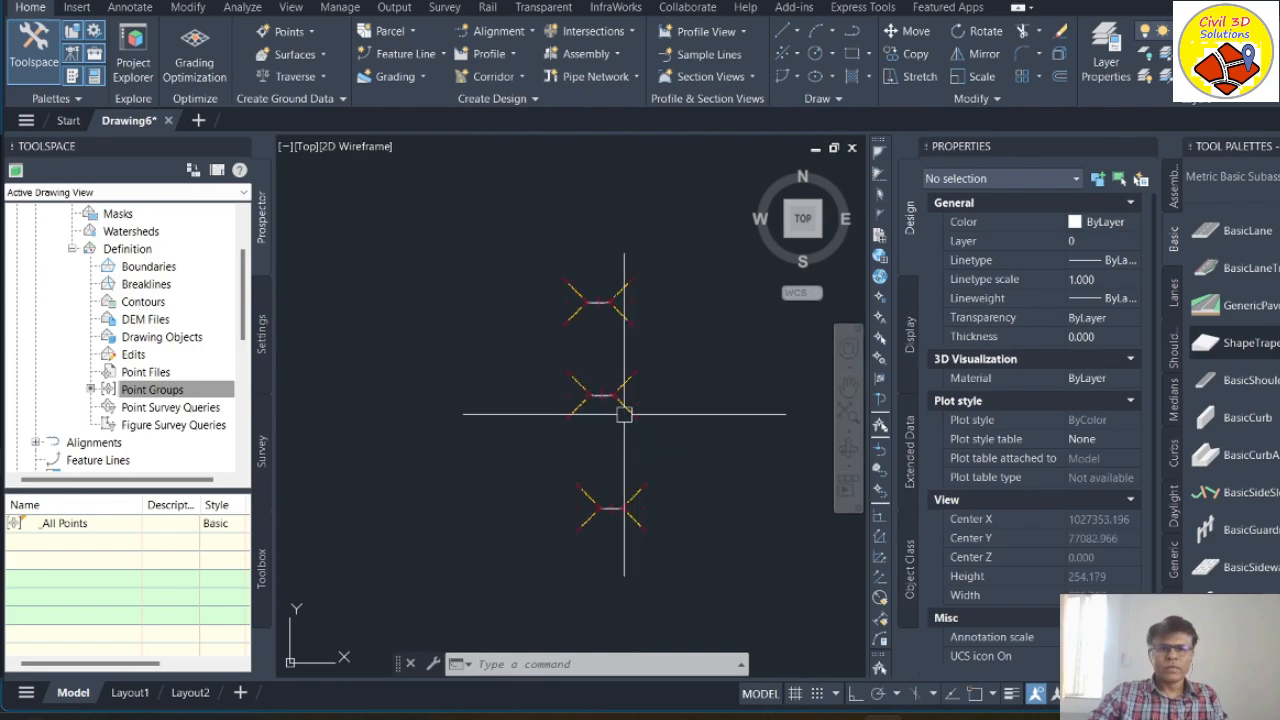
{"action": "left_click", "coordinate": [575, 412]}
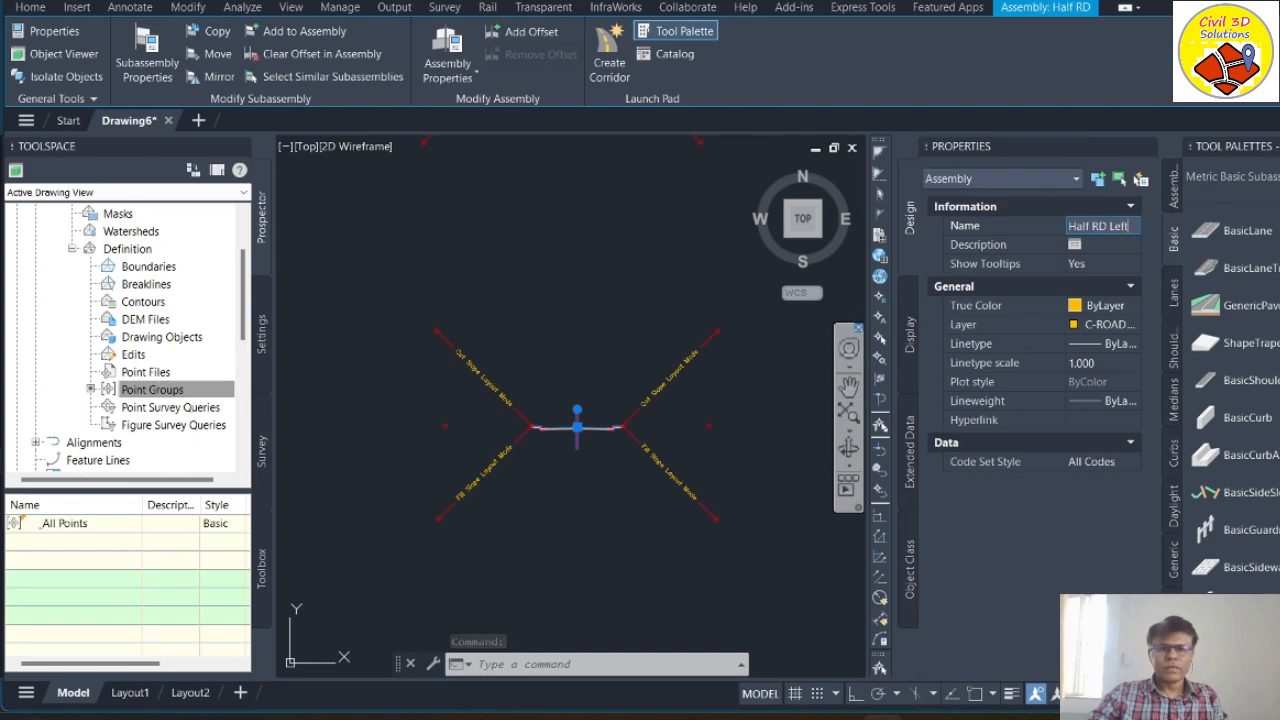
{"action": "left_click", "coordinate": [603, 295]}
{"action": "left_click", "coordinate": [523, 332]}
{"action": "key", "text": "Escape"}
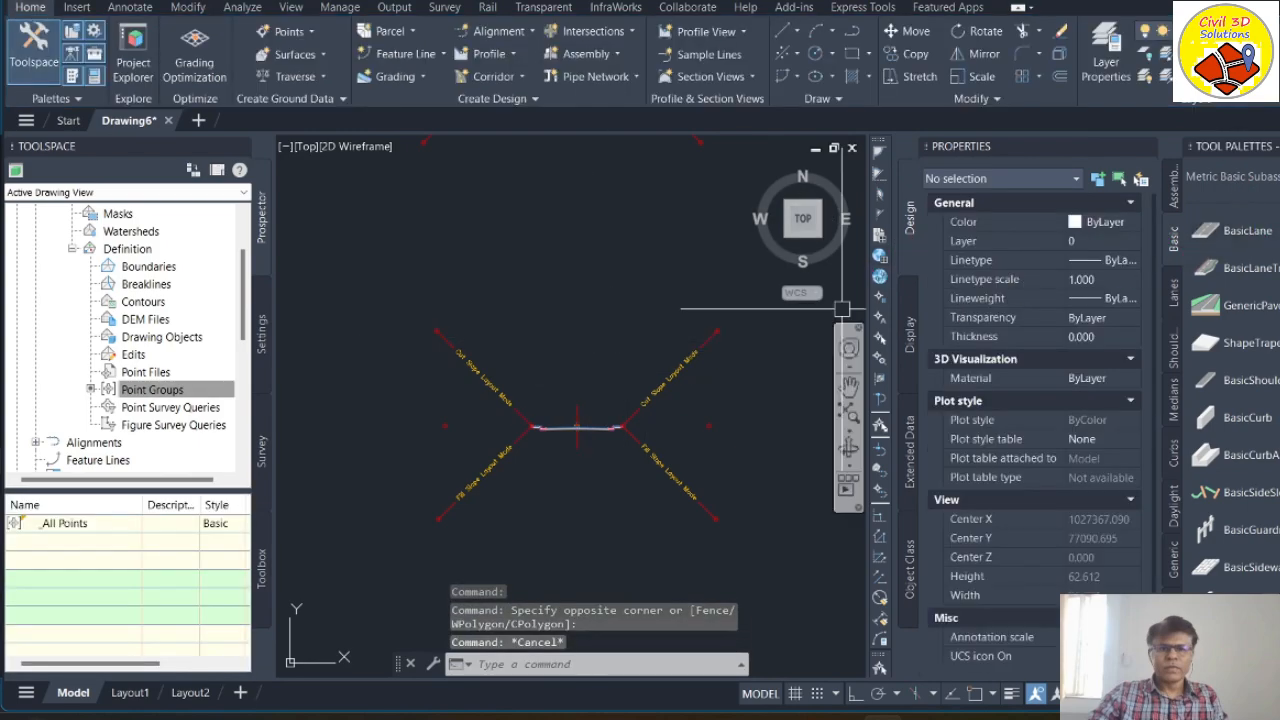
Step: Hide the subassembly tool palettes and delete the right lane subassembly from the Half RD Left assembly
{"action": "key", "text": "ctrl+3"}
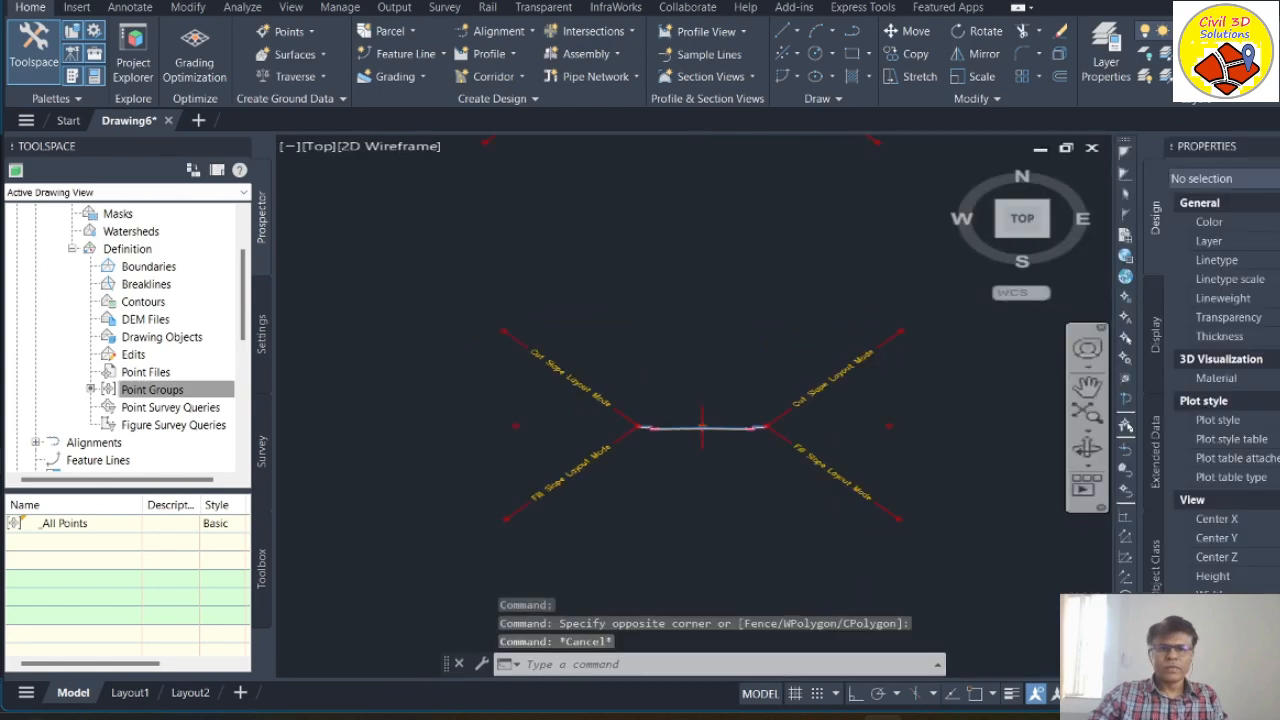
{"action": "scroll", "coordinate": [748, 449], "scroll_direction": "up", "scroll_amount": 2}
{"action": "scroll", "coordinate": [749, 448], "scroll_direction": "up", "scroll_amount": 2}
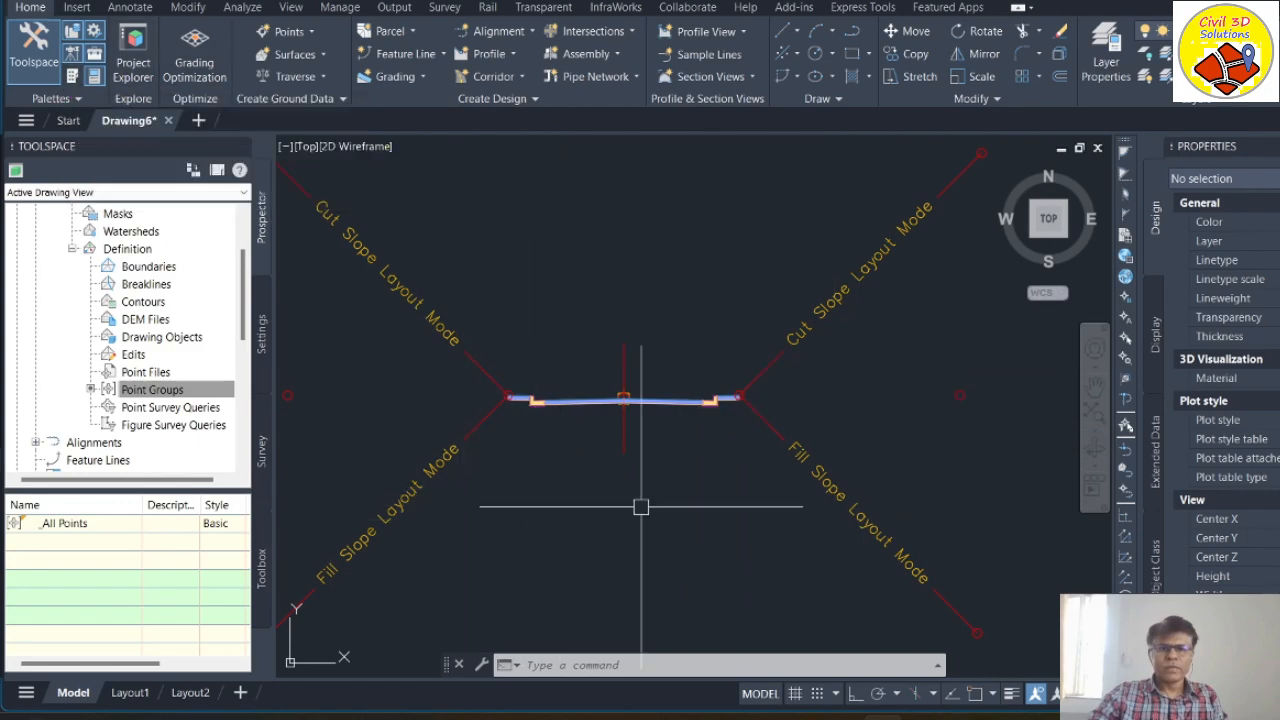
{"action": "scroll", "coordinate": [574, 402], "scroll_direction": "up", "scroll_amount": 2}
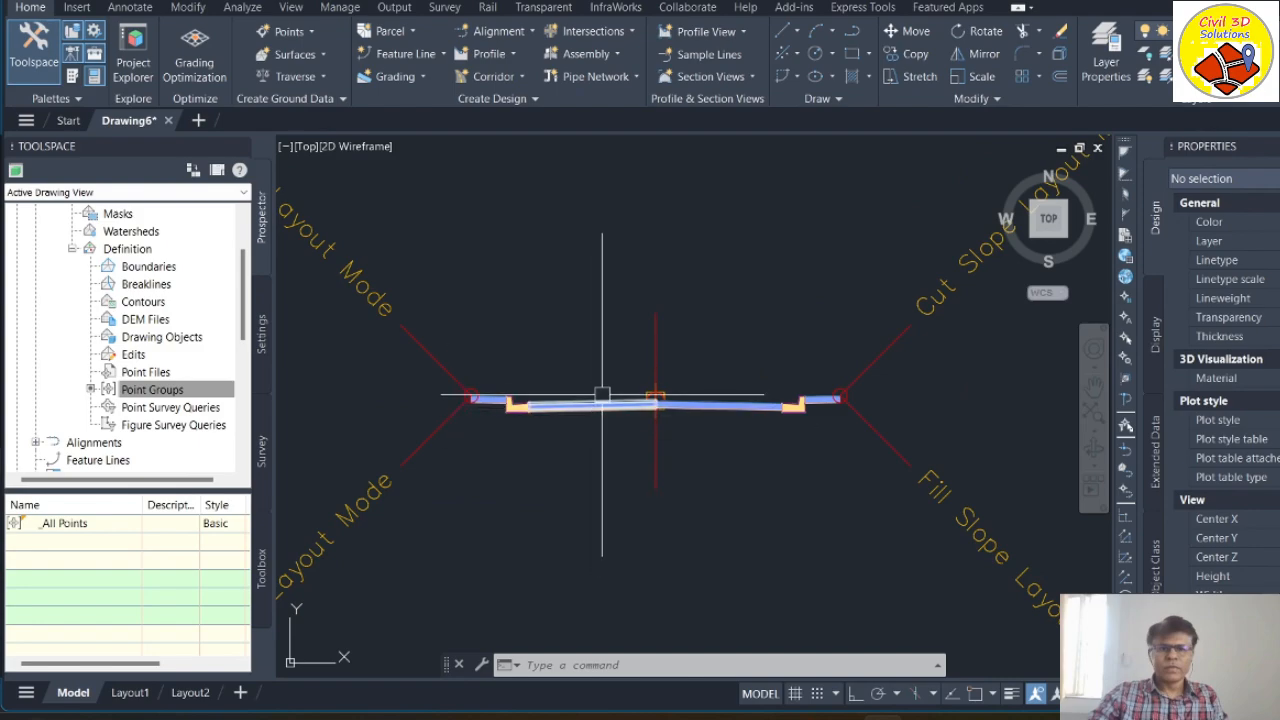
{"action": "left_click", "coordinate": [749, 403]}
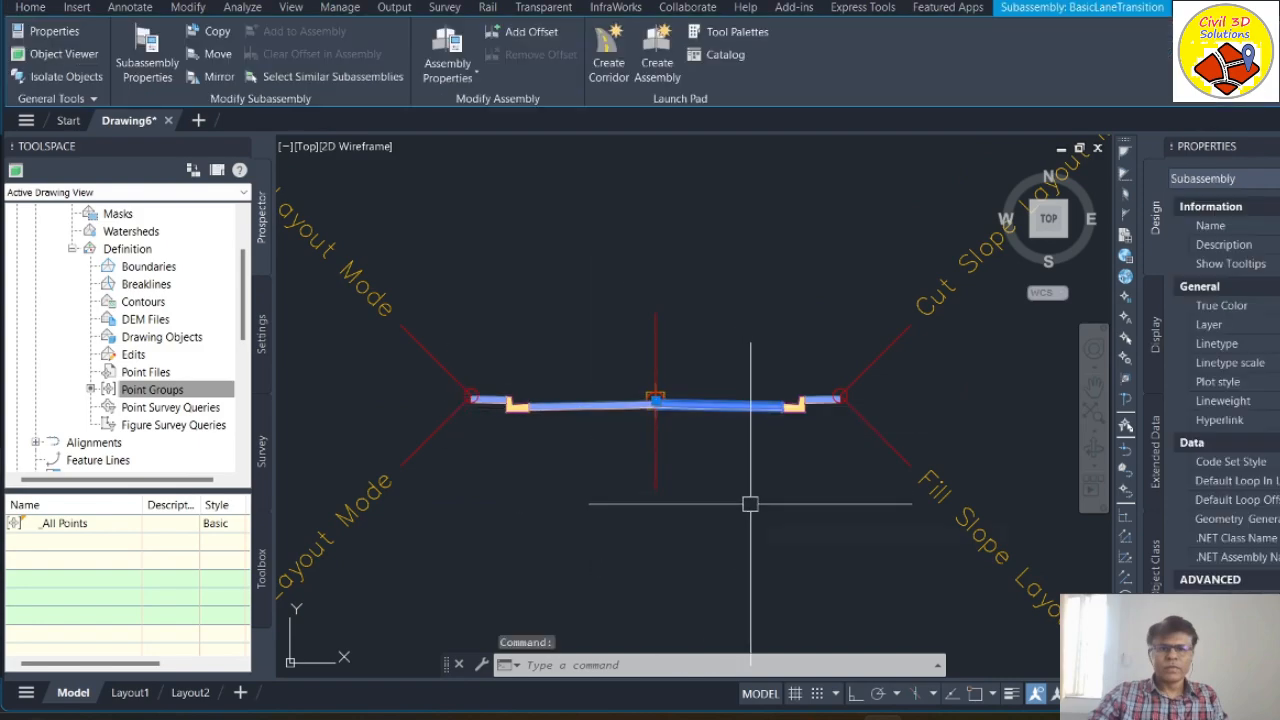
{"action": "key", "text": "Delete"}
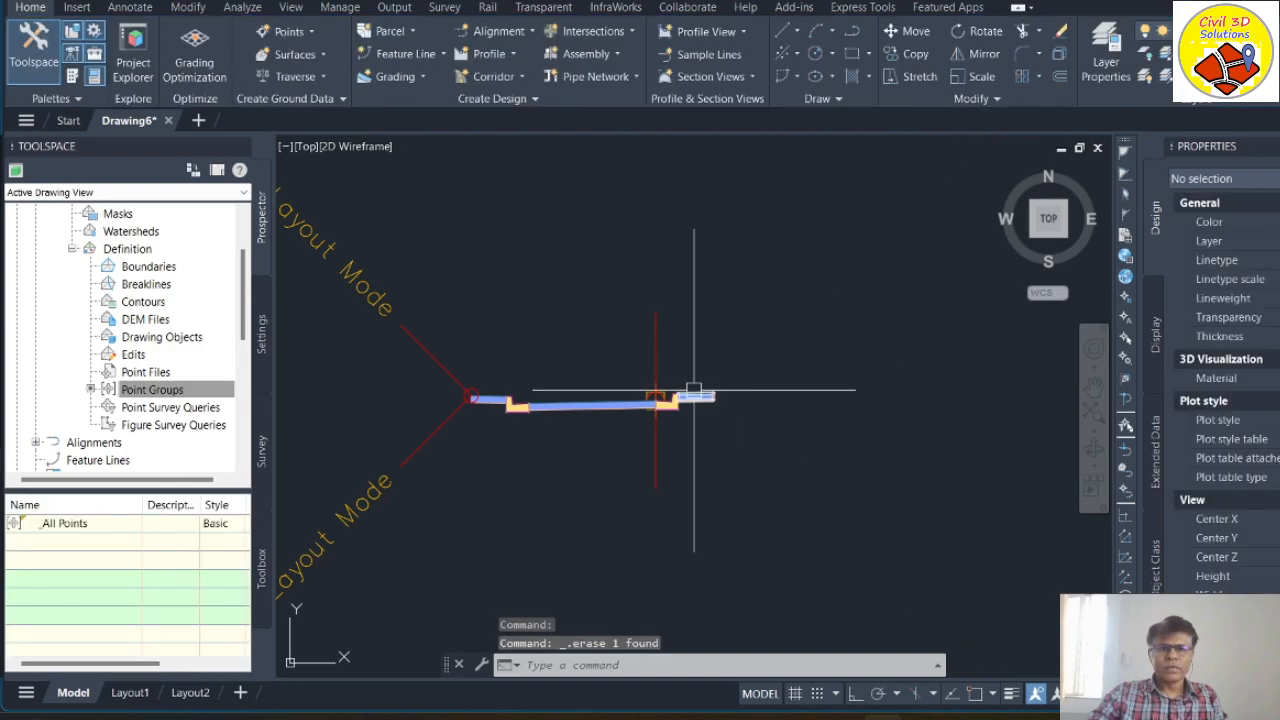
Step: Delete the leftover right-side curb subassembly at the Half RD Left baseline so only the left side remains
{"action": "scroll", "coordinate": [684, 398], "scroll_direction": "up", "scroll_amount": 5}
{"action": "left_click", "coordinate": [663, 403]}
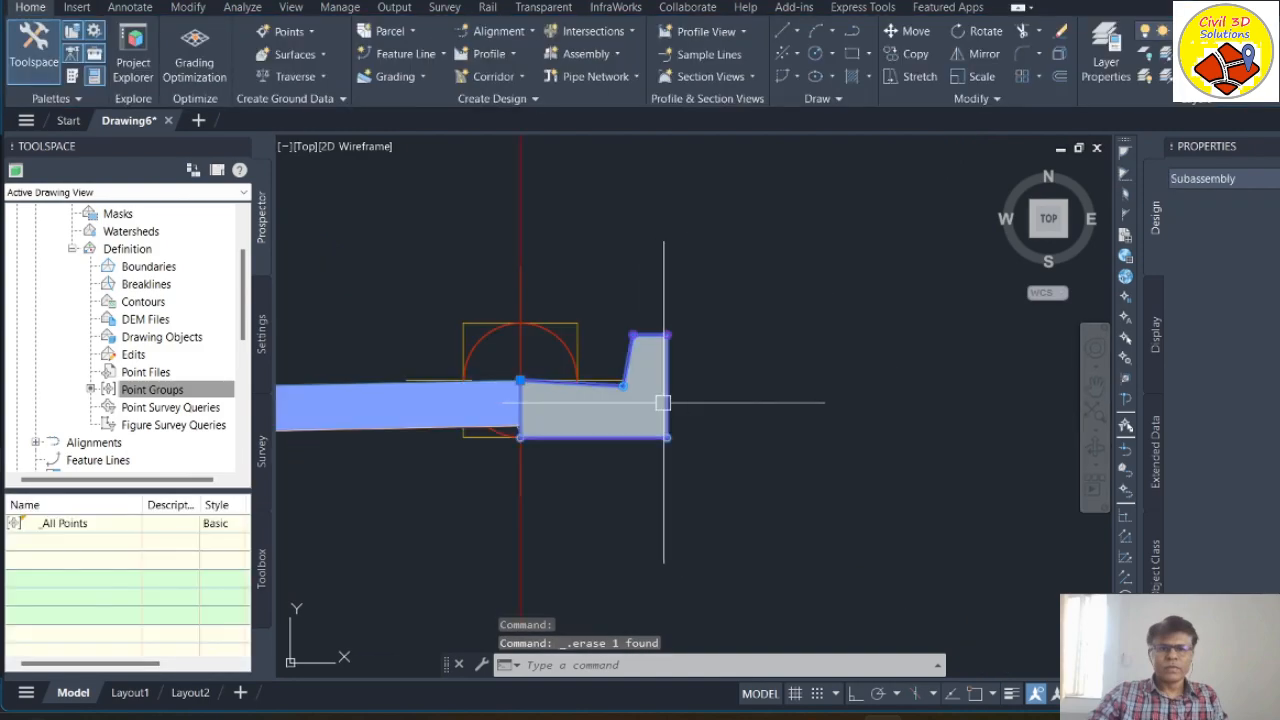
{"action": "key", "text": "Delete"}
{"action": "scroll", "coordinate": [884, 398], "scroll_direction": "down", "scroll_amount": 8}
{"action": "scroll", "coordinate": [746, 468], "scroll_direction": "up", "scroll_amount": 2}
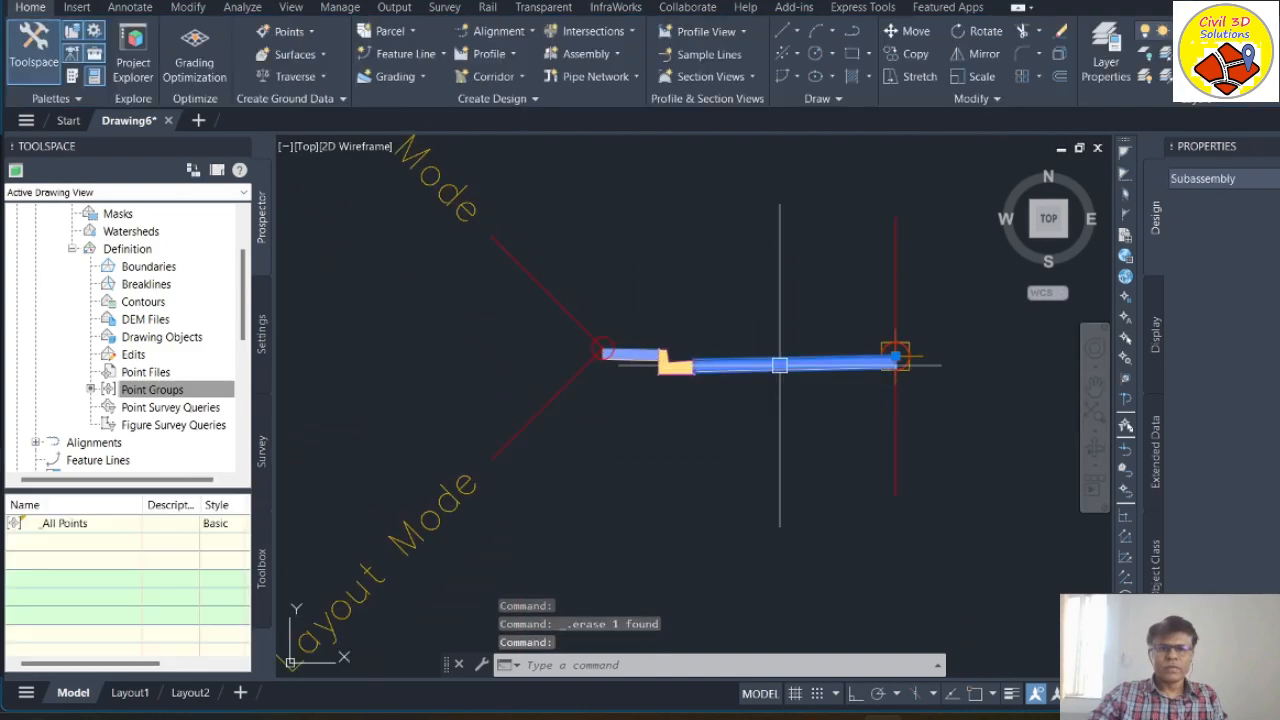
Step: Check the left lane and baseline of the Half RD Left assembly, and compare it with the full road assembly below
{"action": "left_click", "coordinate": [780, 365]}
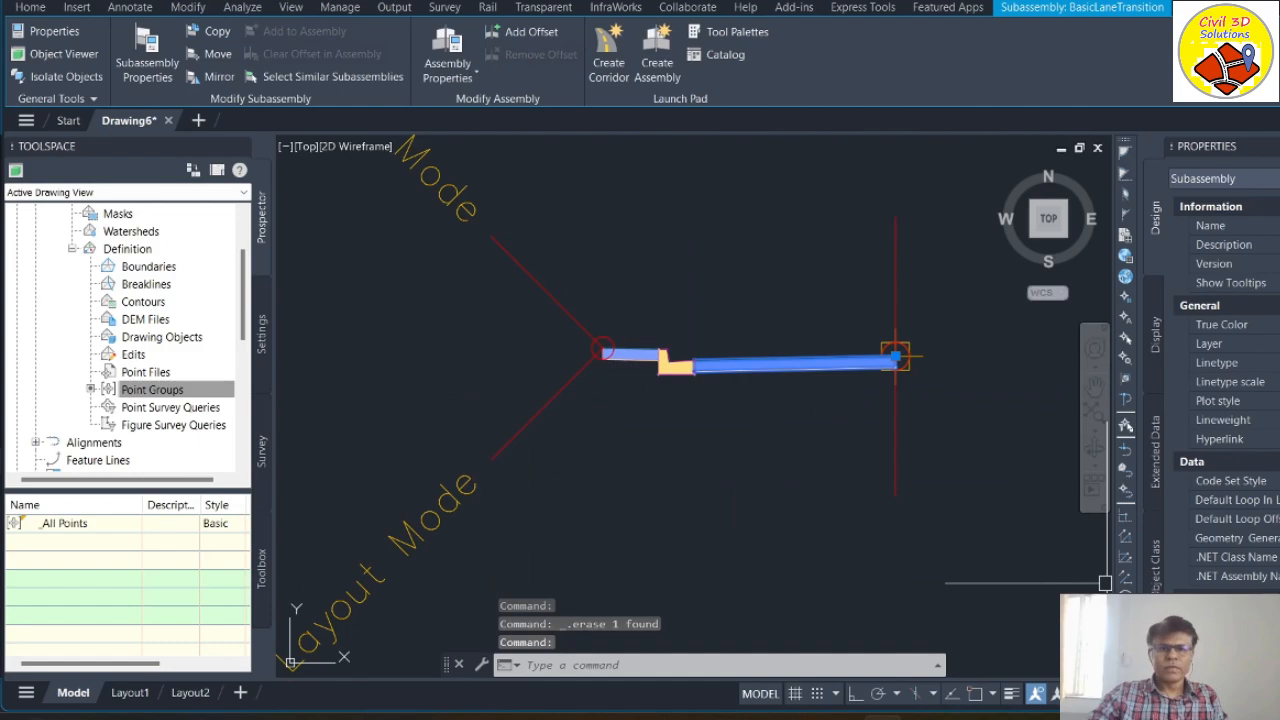
{"action": "key", "text": "Escape"}
{"action": "key", "text": "Escape"}
{"action": "key", "text": "Escape"}
{"action": "scroll", "coordinate": [597, 432], "scroll_direction": "down", "scroll_amount": 5}
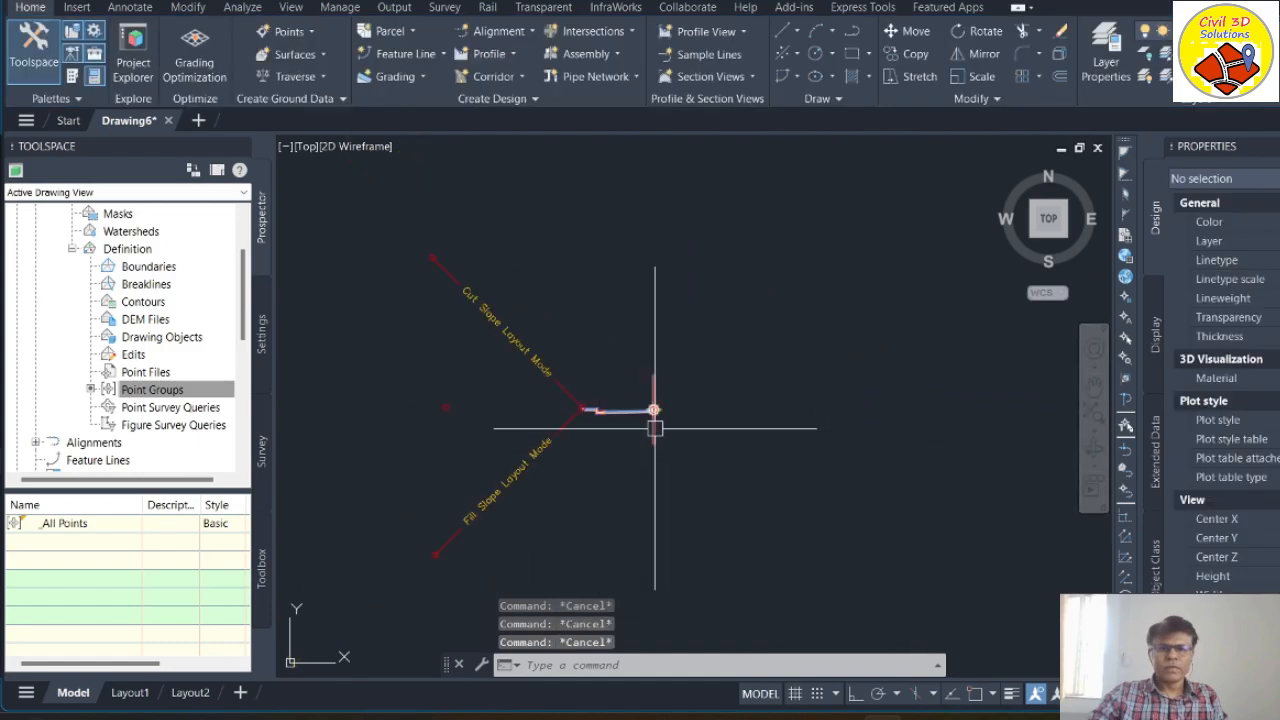
{"action": "left_click", "coordinate": [660, 379]}
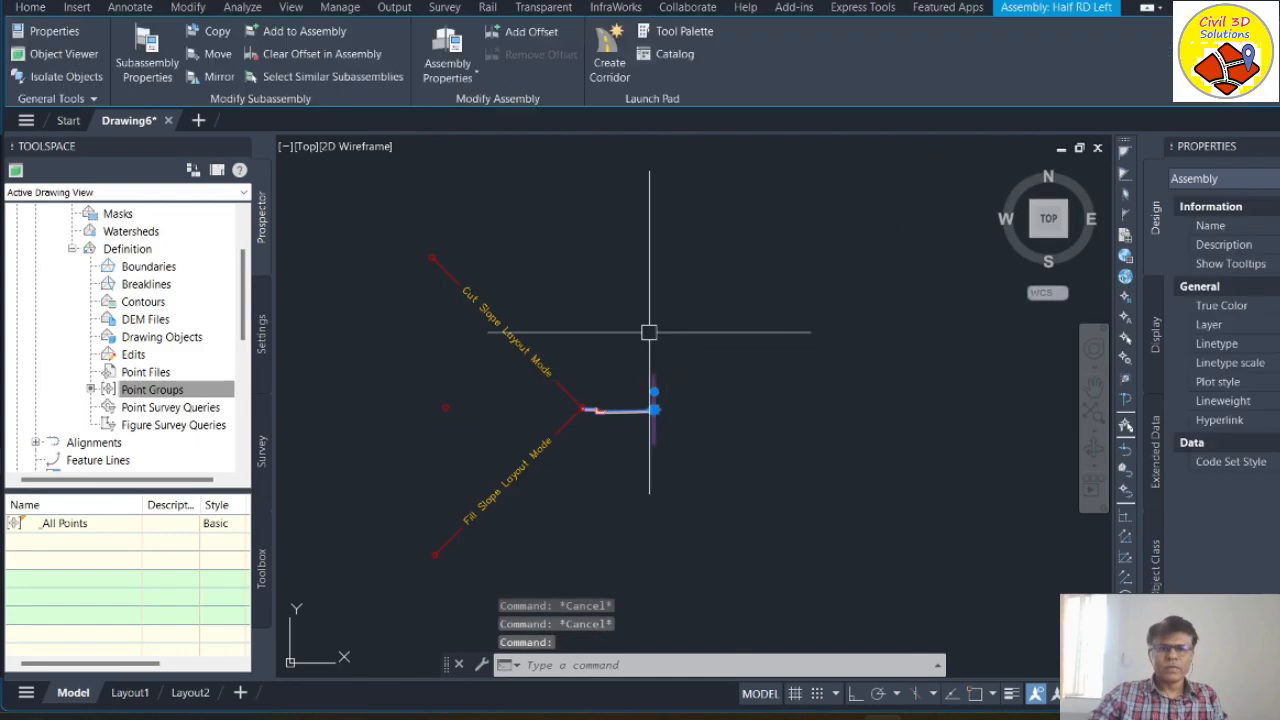
{"action": "key", "text": "Escape"}
{"action": "key", "text": "Escape"}
{"action": "scroll", "coordinate": [680, 364], "scroll_direction": "down", "scroll_amount": 3}
{"action": "scroll", "coordinate": [696, 319], "scroll_direction": "down", "scroll_amount": 6}
{"action": "scroll", "coordinate": [702, 381], "scroll_direction": "up", "scroll_amount": 3}
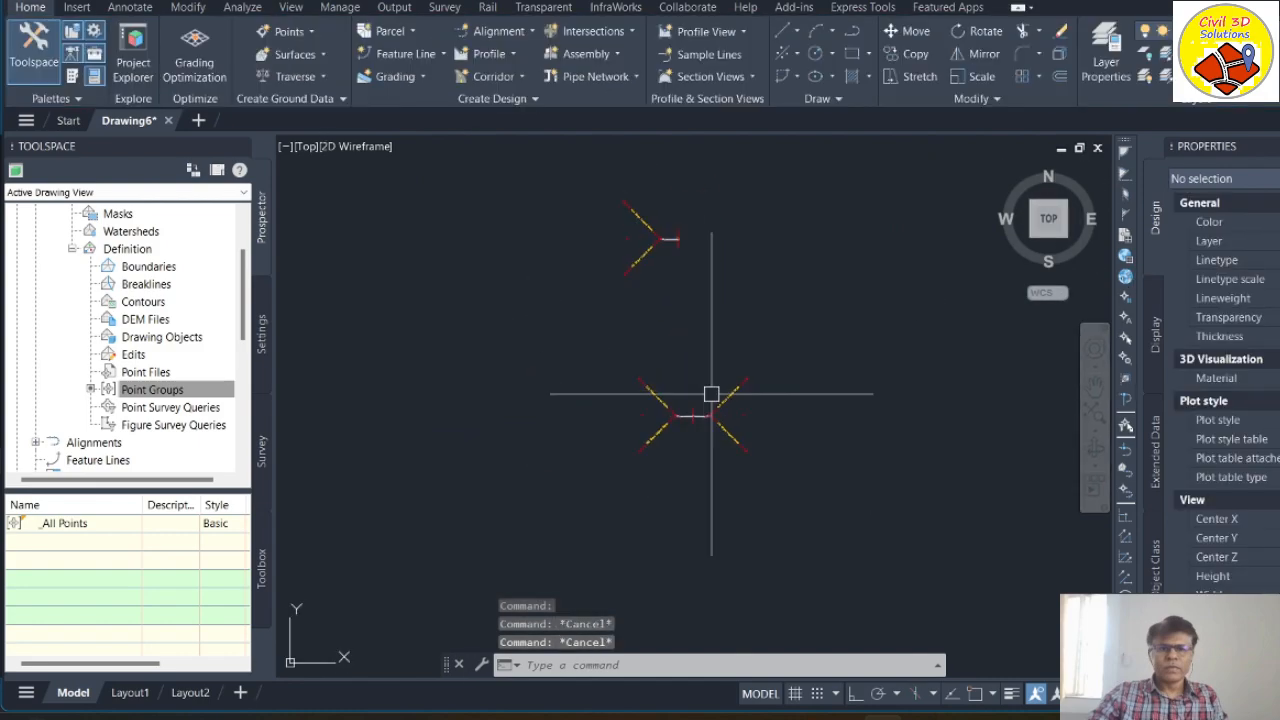
{"action": "scroll", "coordinate": [712, 360], "scroll_direction": "up", "scroll_amount": 6}
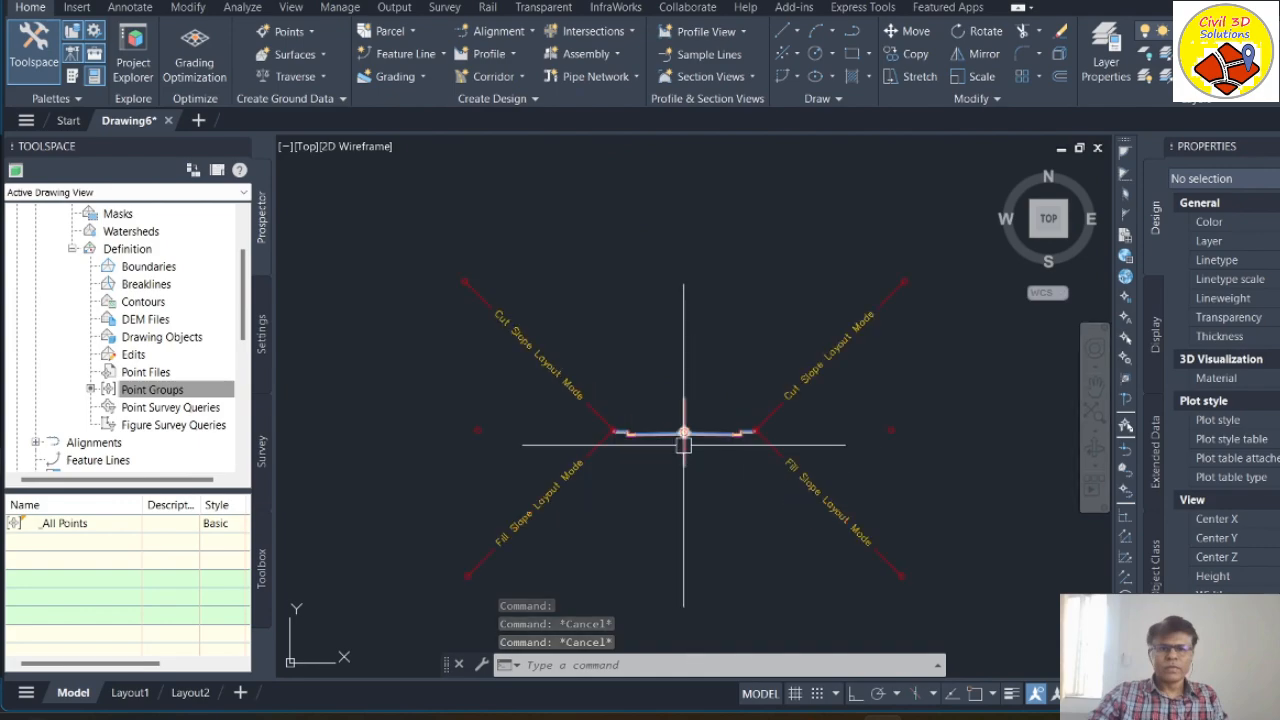
{"action": "scroll", "coordinate": [595, 452], "scroll_direction": "down", "scroll_amount": 1}
{"action": "scroll", "coordinate": [660, 457], "scroll_direction": "up", "scroll_amount": 1}
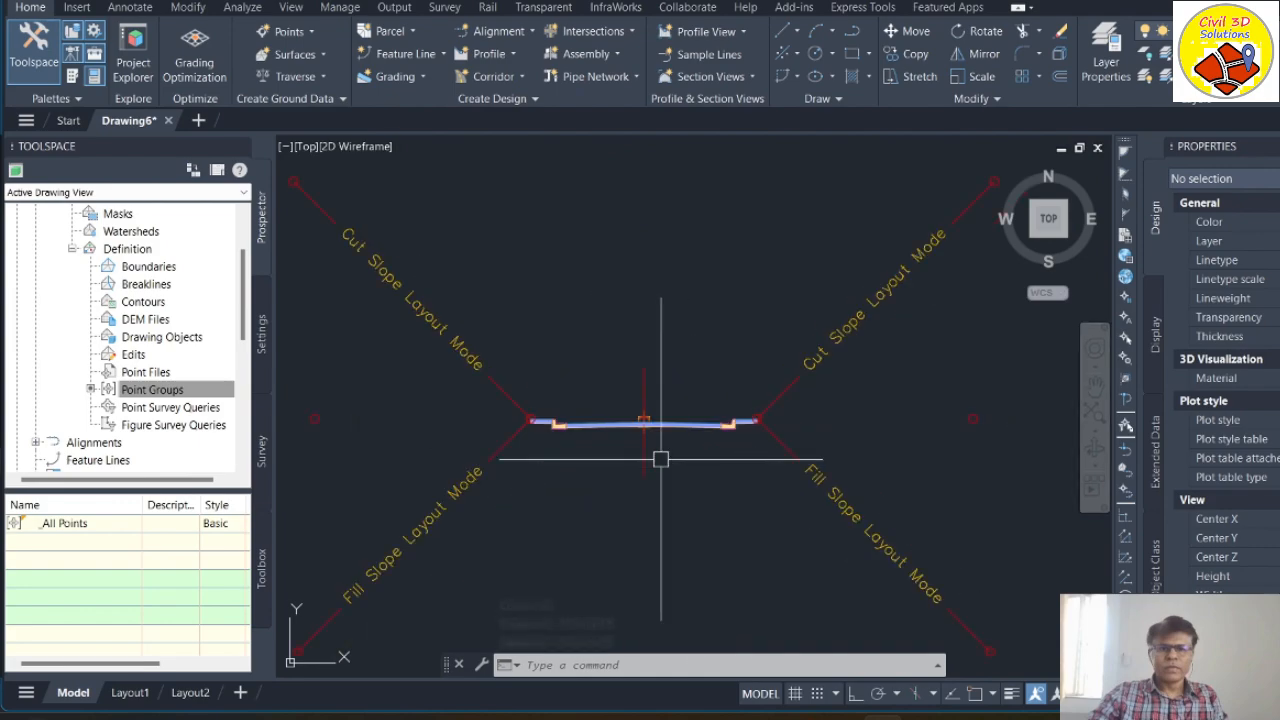
Step: Review the two road alignments and the corner where the side road meets the main road near station 0+880
{"action": "scroll", "coordinate": [691, 464], "scroll_direction": "down", "scroll_amount": 4}
{"action": "scroll", "coordinate": [691, 464], "scroll_direction": "down", "scroll_amount": 3}
{"action": "scroll", "coordinate": [486, 223], "scroll_direction": "down", "scroll_amount": 2}
{"action": "scroll", "coordinate": [289, 366], "scroll_direction": "up", "scroll_amount": 5}
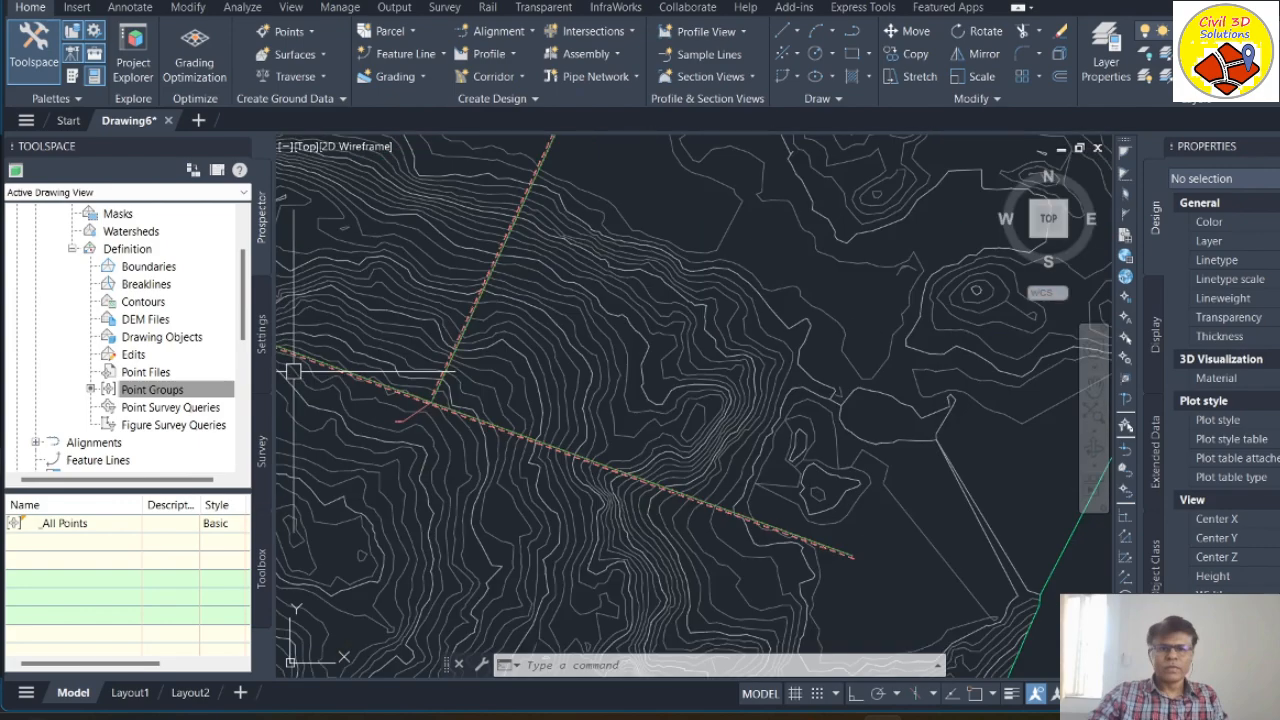
{"action": "scroll", "coordinate": [446, 415], "scroll_direction": "up", "scroll_amount": 1}
{"action": "scroll", "coordinate": [629, 357], "scroll_direction": "up", "scroll_amount": 1}
{"action": "scroll", "coordinate": [611, 383], "scroll_direction": "down", "scroll_amount": 2}
{"action": "scroll", "coordinate": [563, 380], "scroll_direction": "up", "scroll_amount": 2}
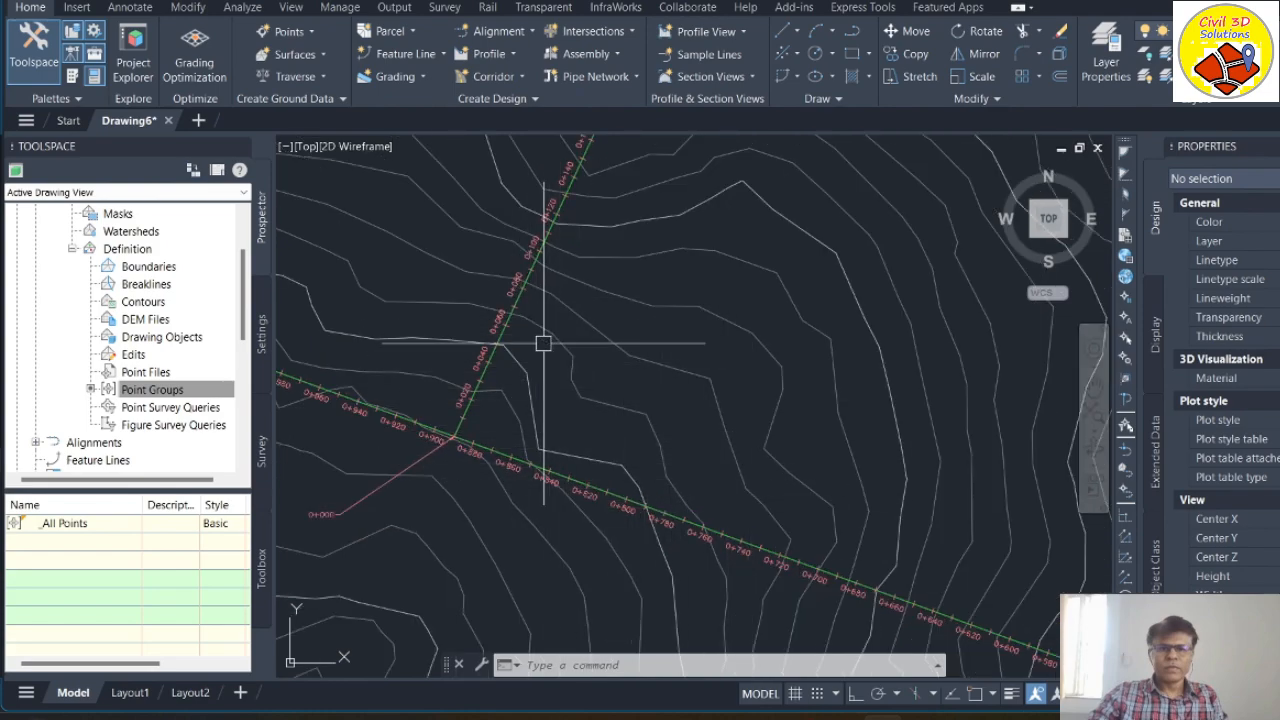
{"action": "scroll", "coordinate": [542, 344], "scroll_direction": "down", "scroll_amount": 4}
{"action": "scroll", "coordinate": [542, 344], "scroll_direction": "down", "scroll_amount": 2}
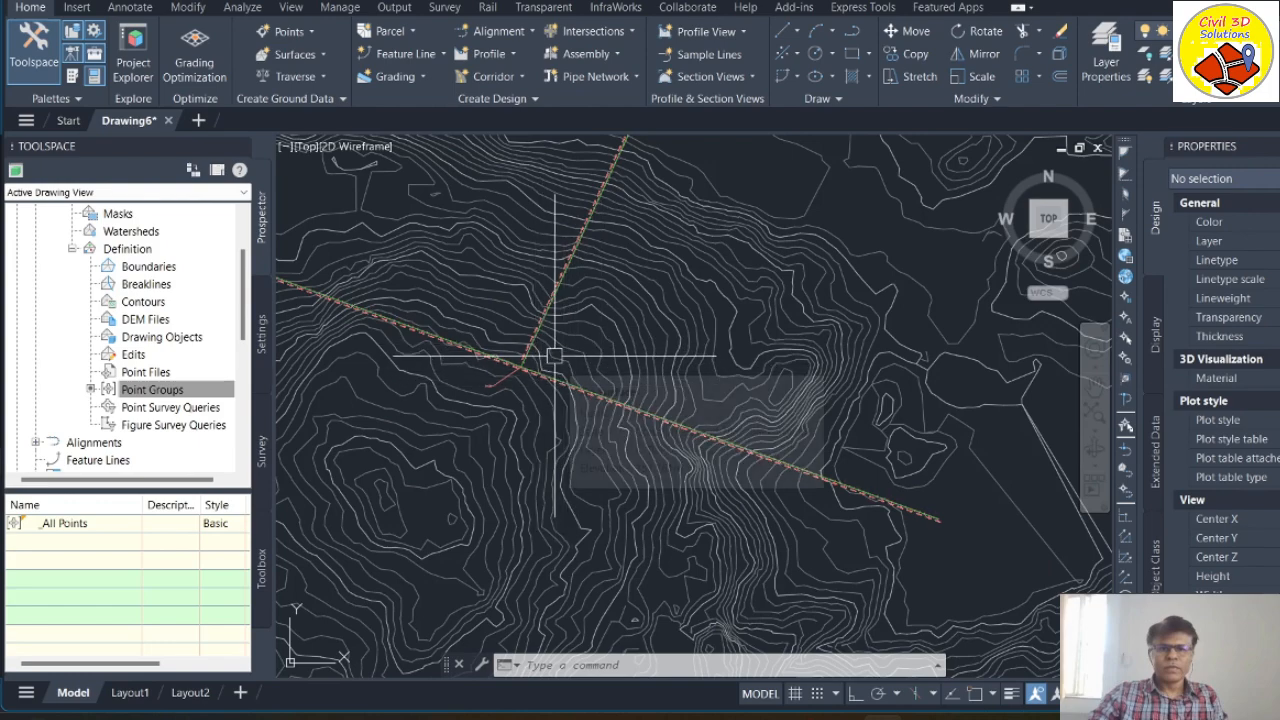
{"action": "scroll", "coordinate": [547, 346], "scroll_direction": "up", "scroll_amount": 3}
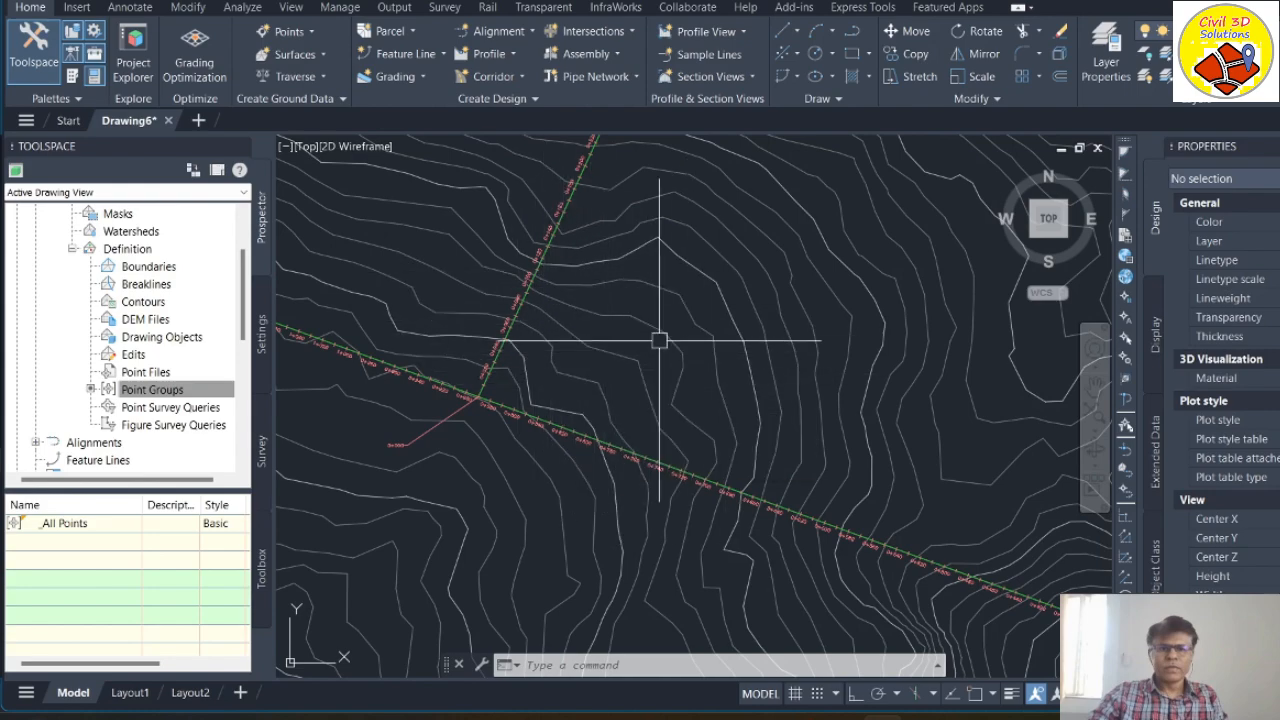
{"action": "scroll", "coordinate": [612, 386], "scroll_direction": "down", "scroll_amount": 3}
{"action": "scroll", "coordinate": [528, 373], "scroll_direction": "up", "scroll_amount": 3}
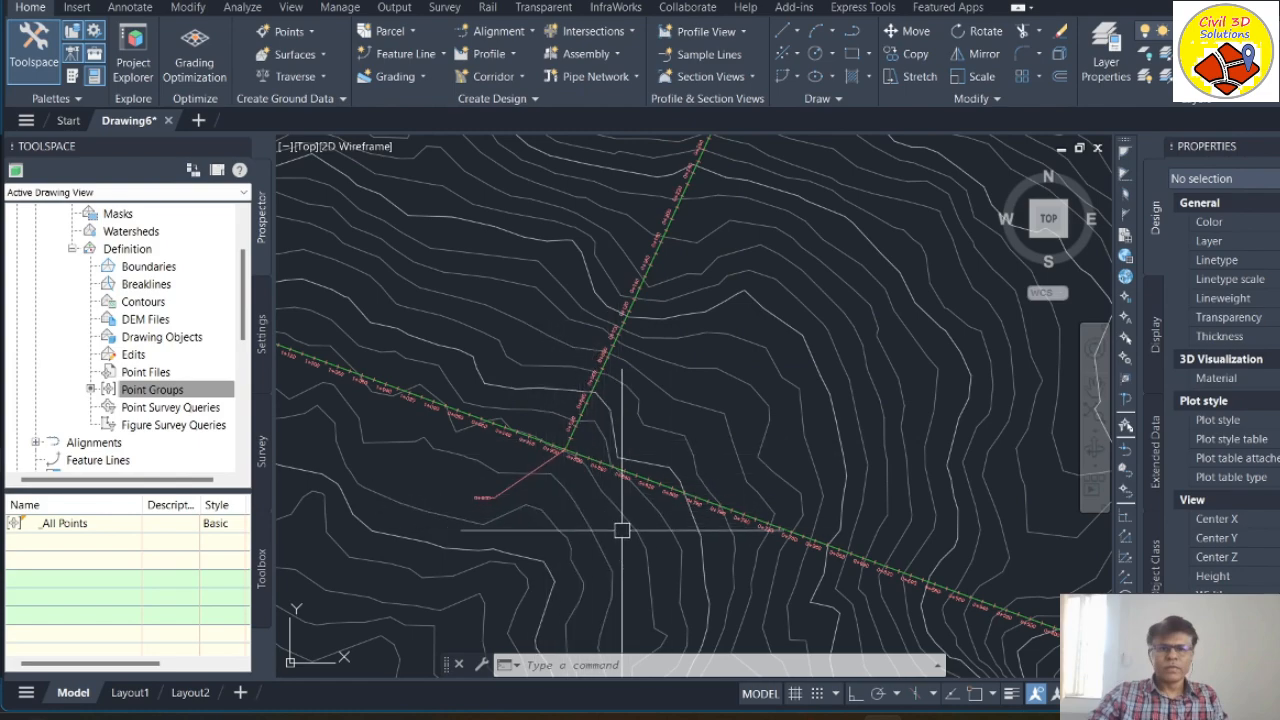
{"action": "scroll", "coordinate": [487, 471], "scroll_direction": "up", "scroll_amount": 2}
{"action": "scroll", "coordinate": [666, 423], "scroll_direction": "up", "scroll_amount": 4}
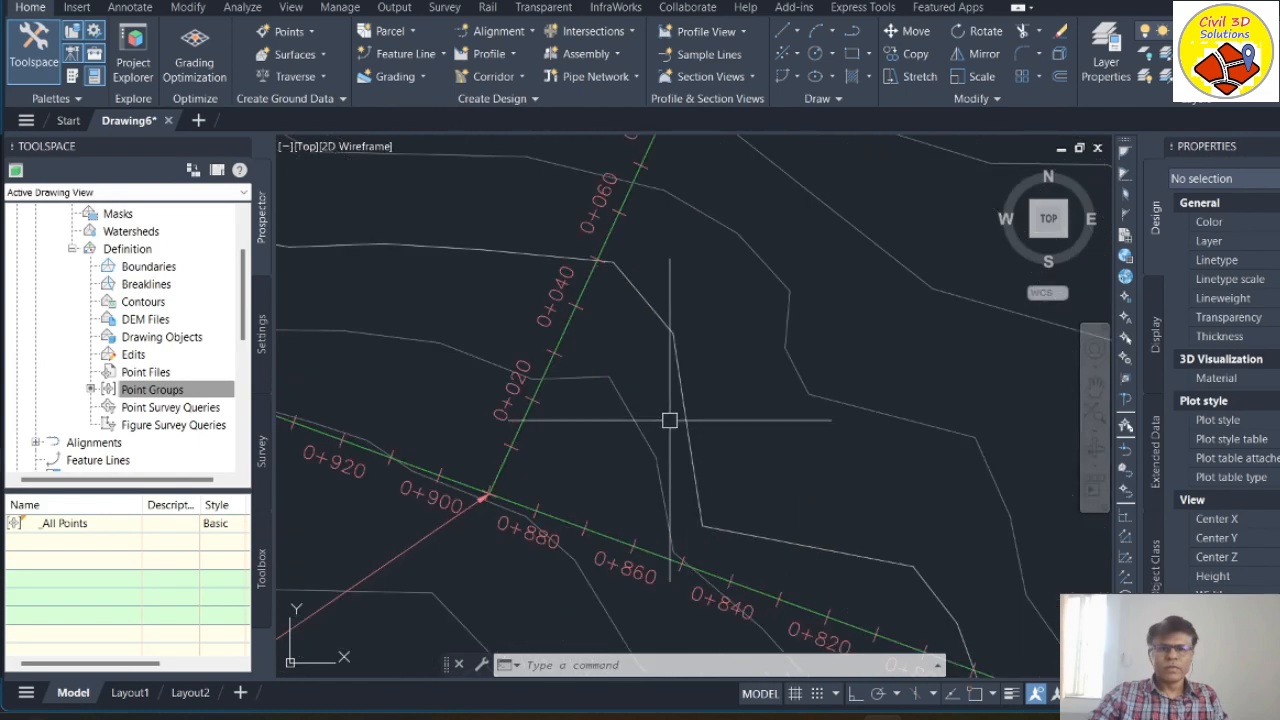
{"action": "scroll", "coordinate": [603, 423], "scroll_direction": "down", "scroll_amount": 4}
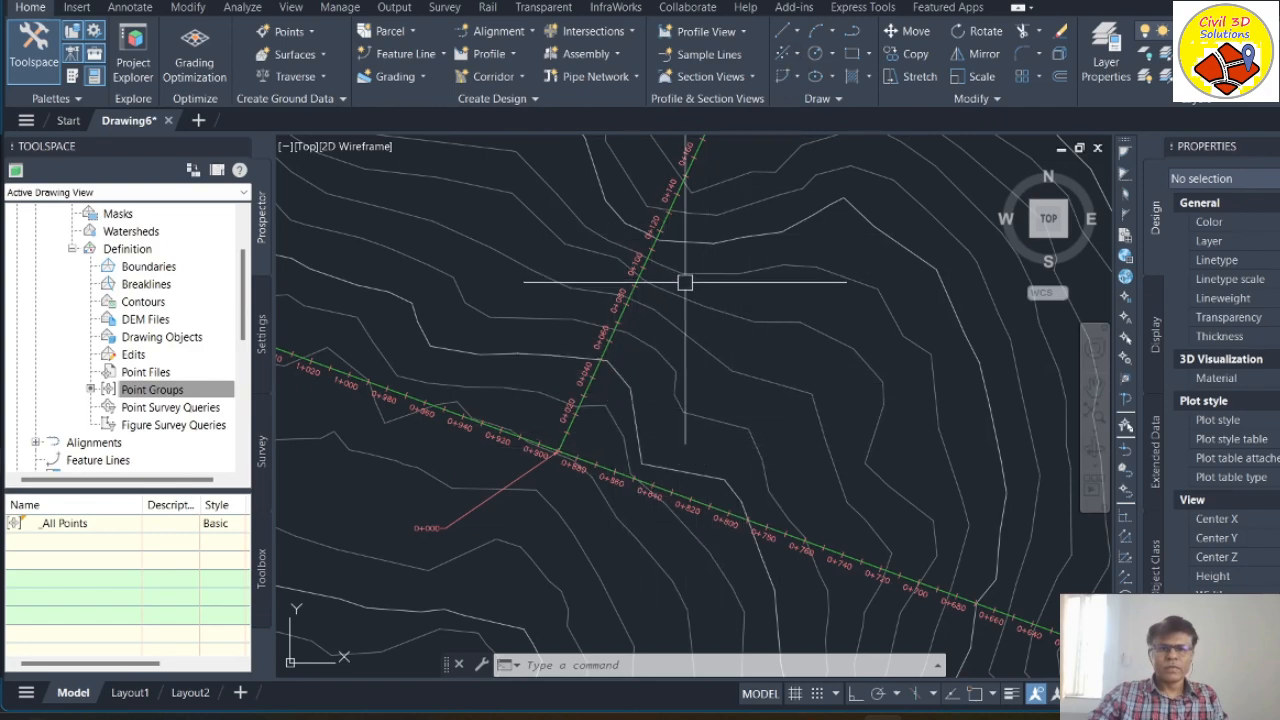
{"action": "left_click", "coordinate": [818, 36]}
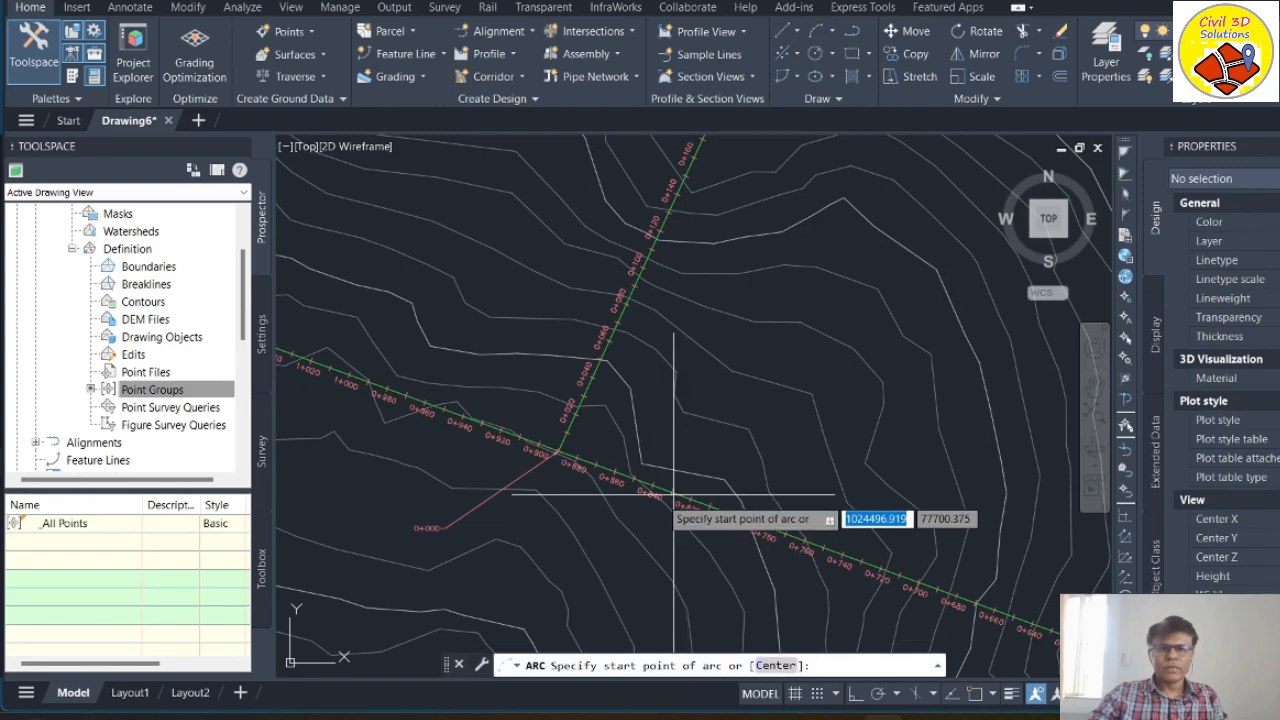
{"action": "scroll", "coordinate": [640, 500], "scroll_direction": "up", "scroll_amount": 2}
{"action": "left_click", "coordinate": [698, 502]}
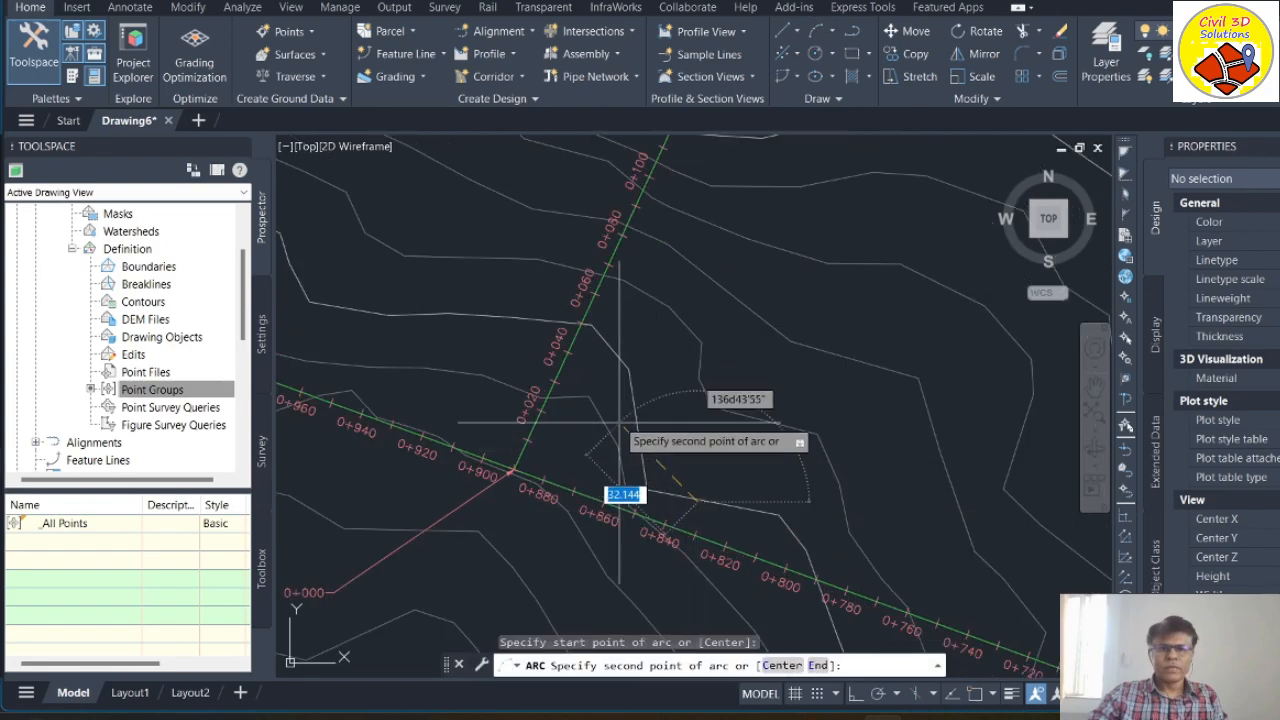
{"action": "left_click", "coordinate": [615, 367]}
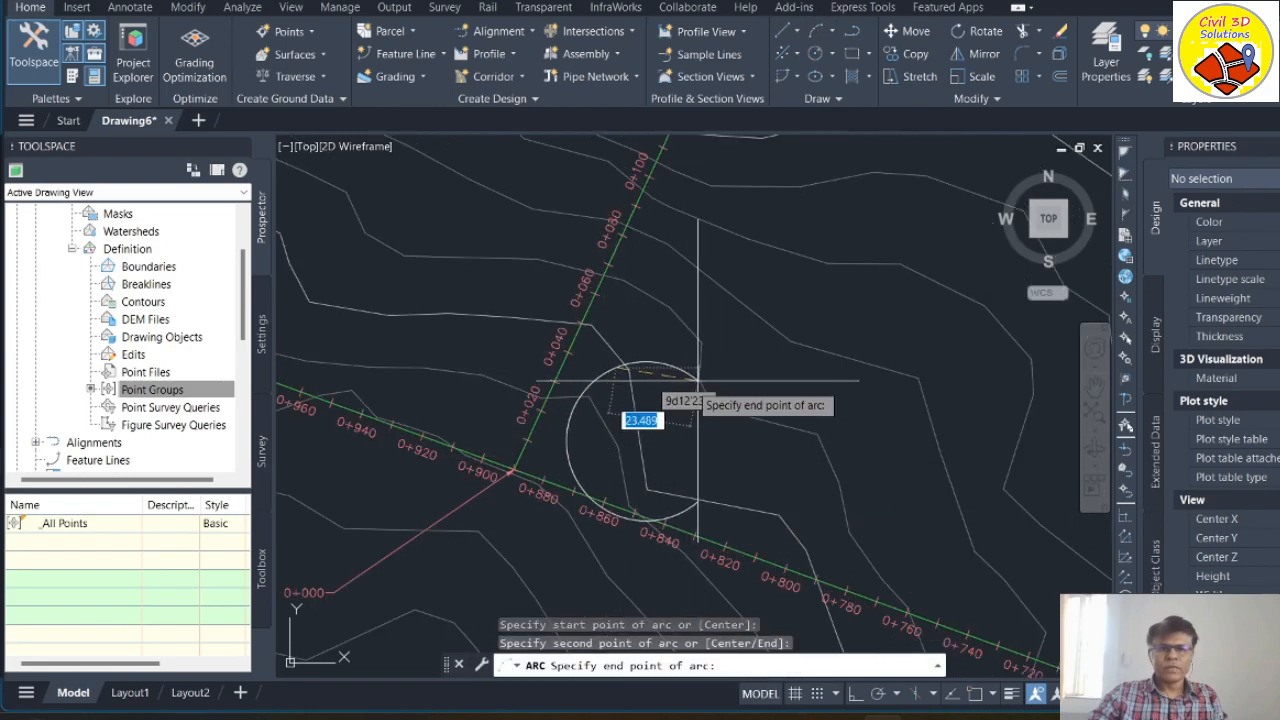
{"action": "key", "text": "Escape"}
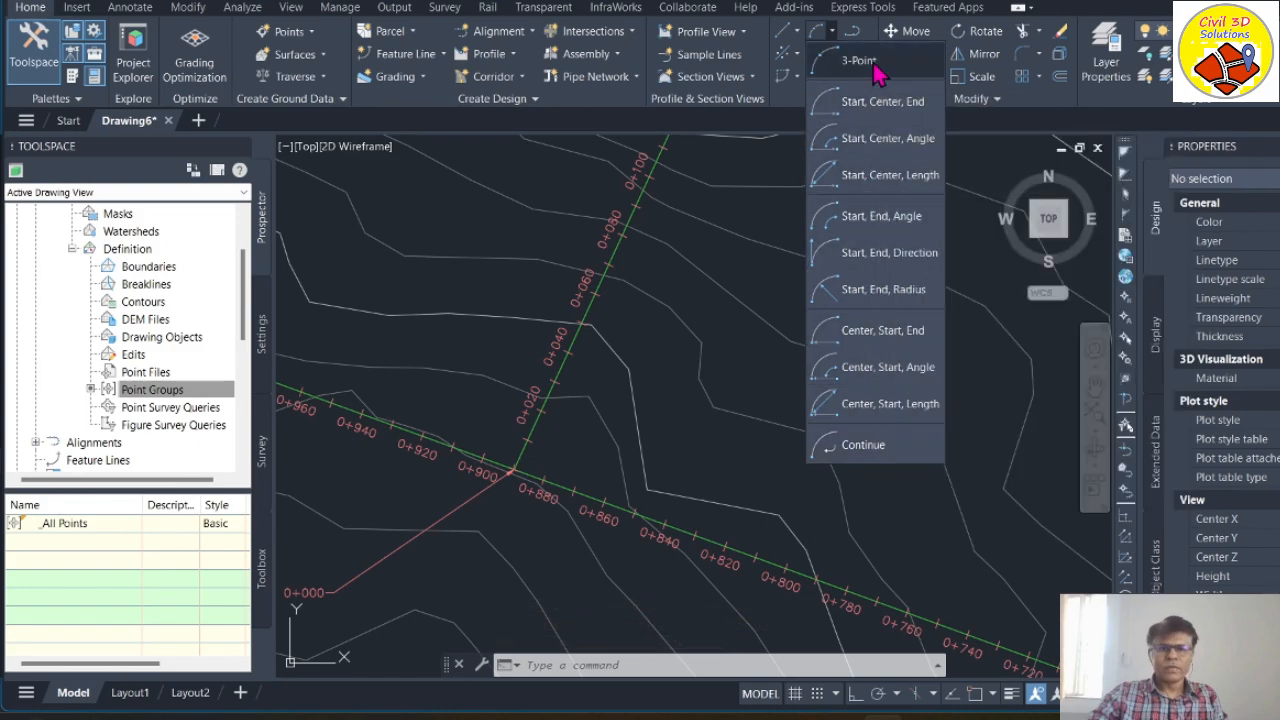
Step: Draw a 3-Point arc bulging toward the junction in the eastern corner between the side road and the main road
{"action": "left_click", "coordinate": [876, 67]}
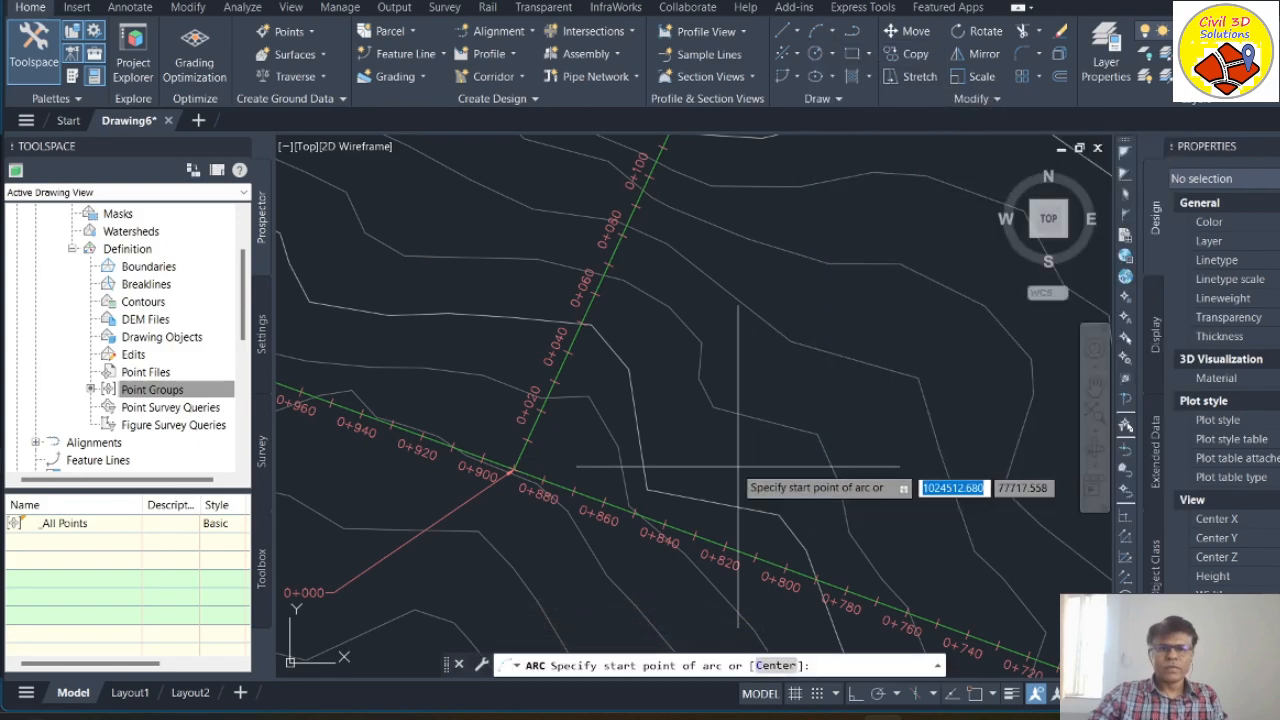
{"action": "left_click", "coordinate": [662, 482]}
{"action": "left_click", "coordinate": [592, 442]}
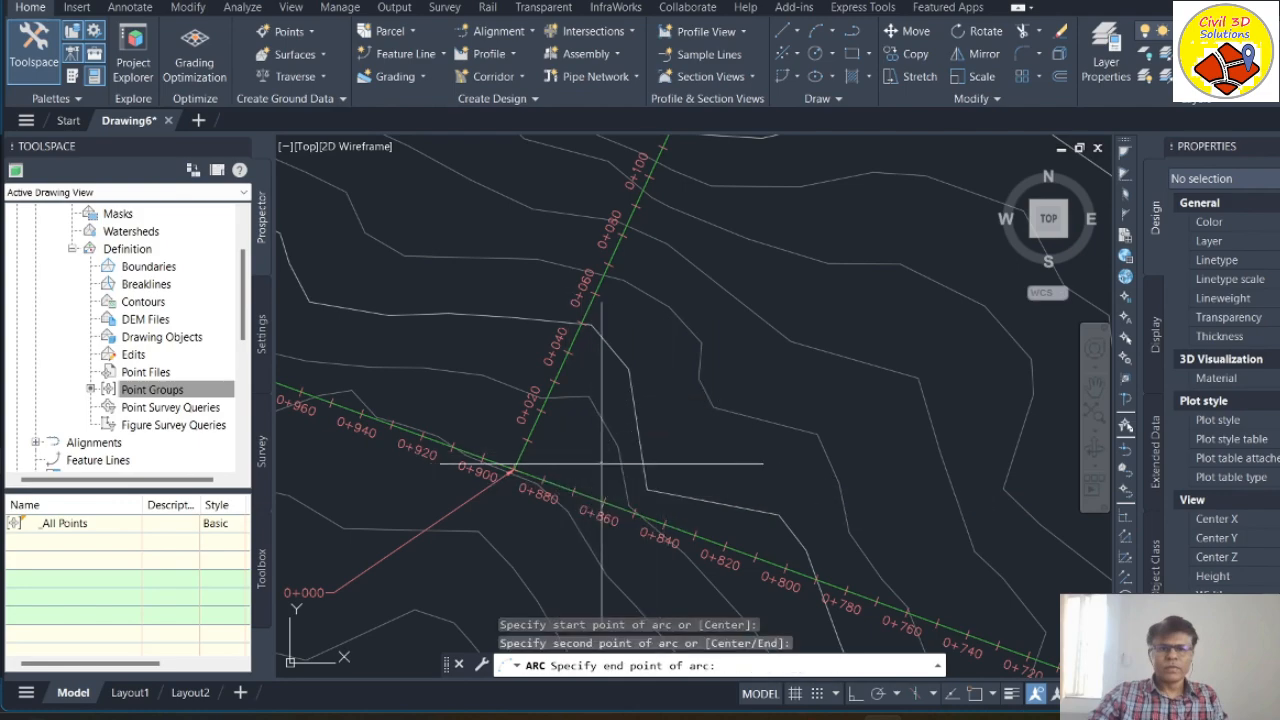
{"action": "left_click", "coordinate": [610, 387]}
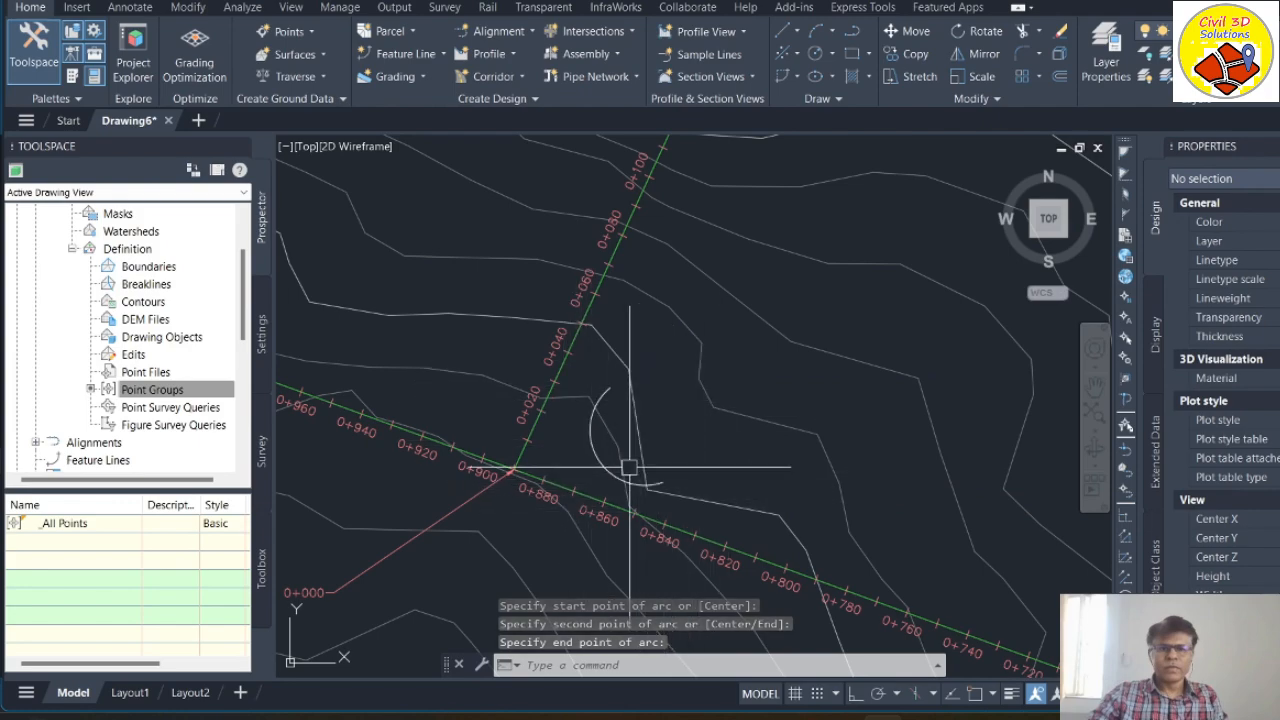
Step: Delete the 3-point arc drawn in the eastern corner between the side road and the main road
{"action": "scroll", "coordinate": [588, 468], "scroll_direction": "up", "scroll_amount": 2}
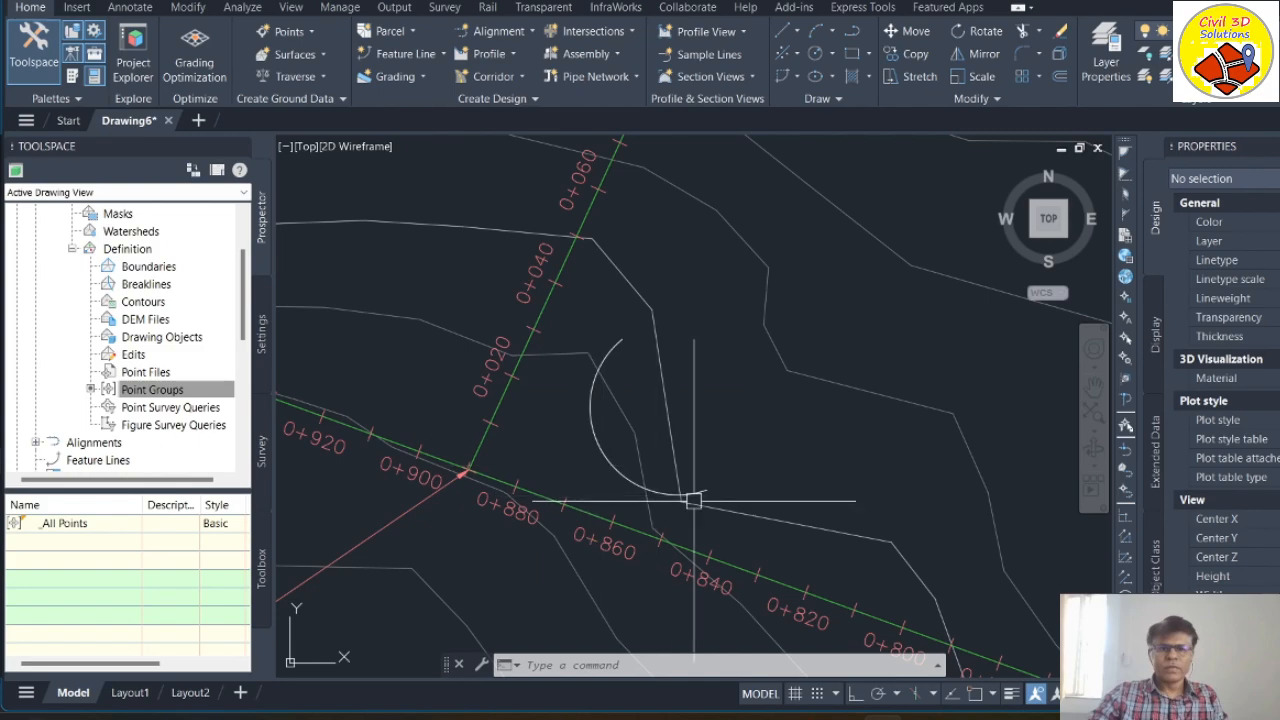
{"action": "left_click", "coordinate": [603, 446]}
{"action": "mouse_move", "coordinate": [601, 450]}
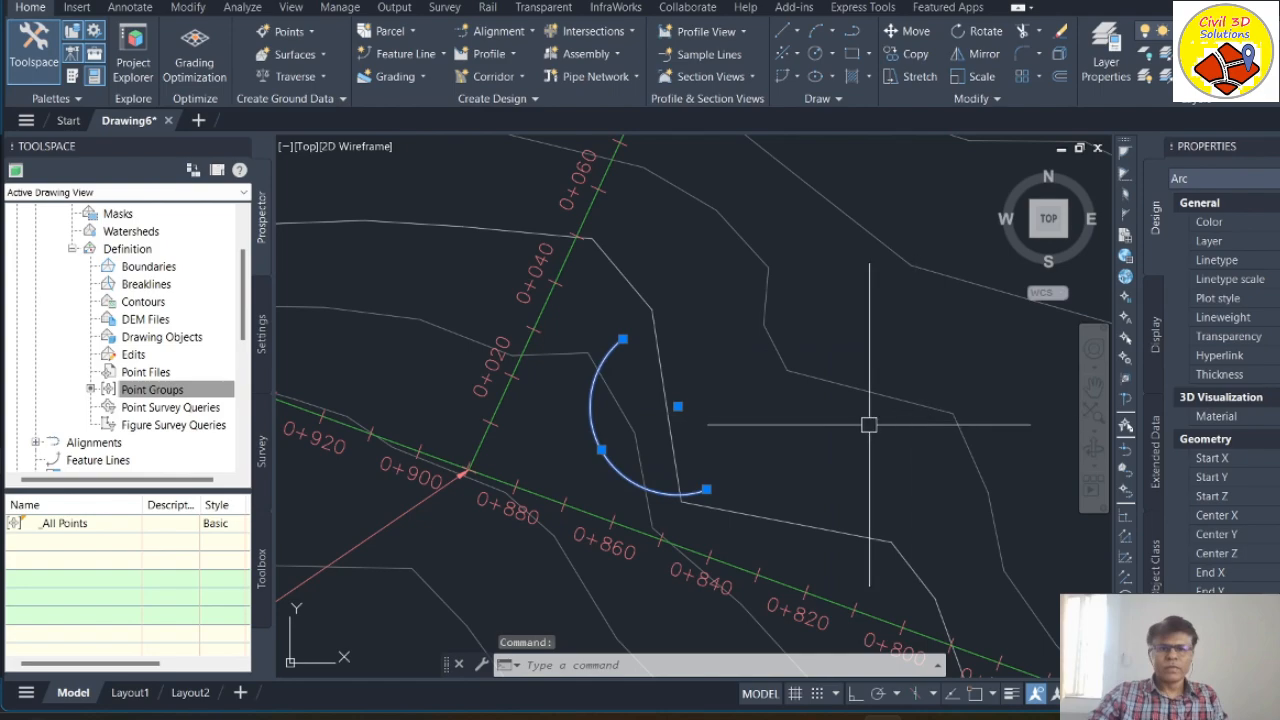
{"action": "key", "text": "Delete"}
Step: Delete the right lane subassembly from the full-width road assembly that has curbs, shoulders and side slopes on both sides
{"action": "scroll", "coordinate": [490, 356], "scroll_direction": "down", "scroll_amount": 6}
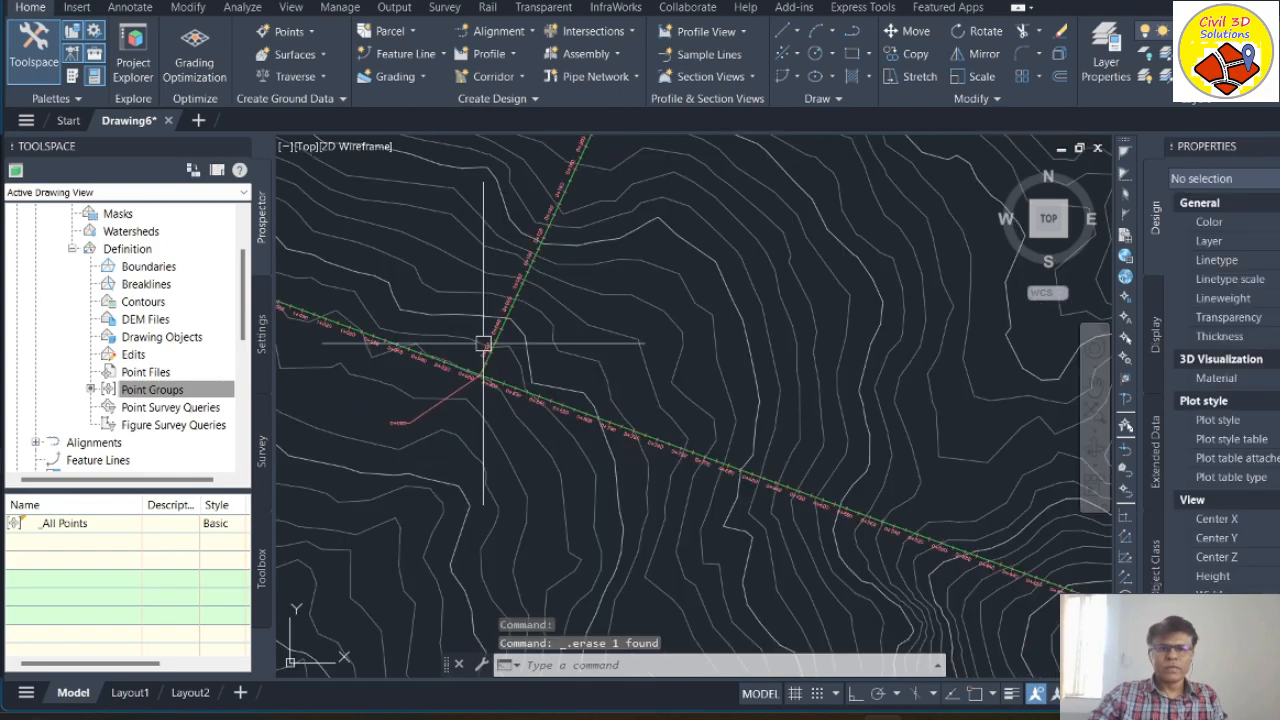
{"action": "scroll", "coordinate": [855, 441], "scroll_direction": "up", "scroll_amount": 10}
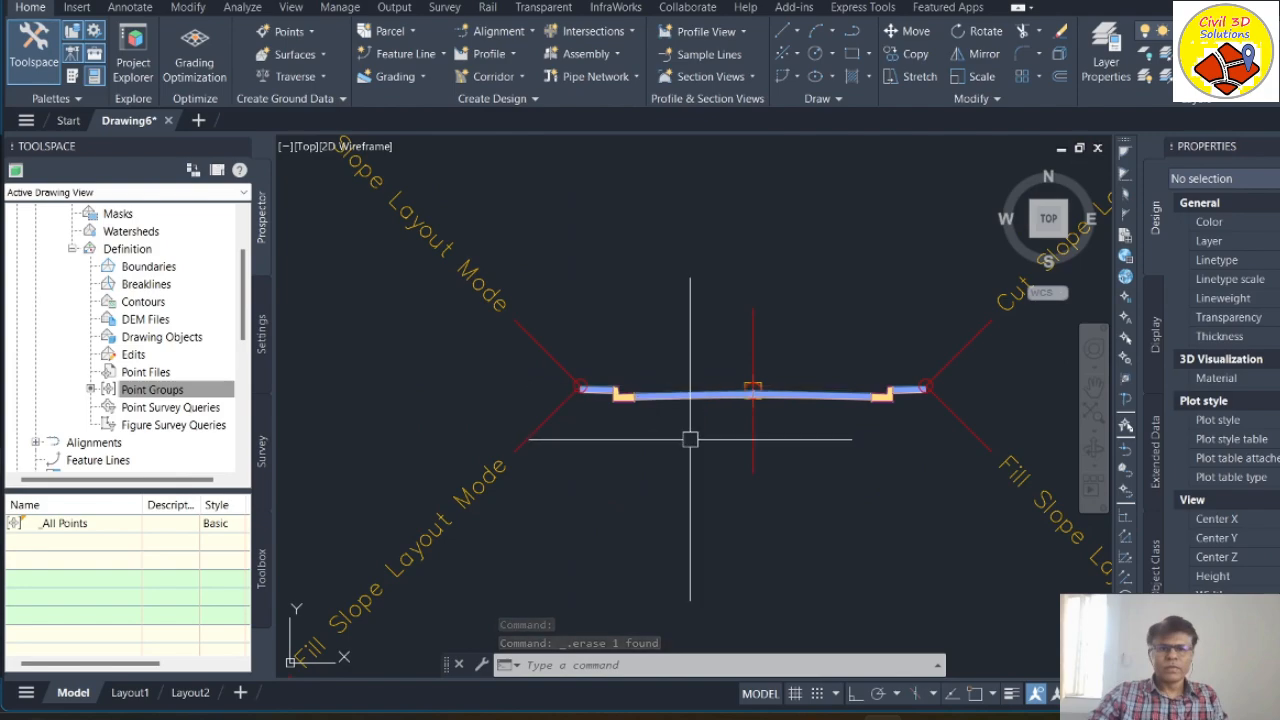
{"action": "scroll", "coordinate": [849, 425], "scroll_direction": "up", "scroll_amount": 2}
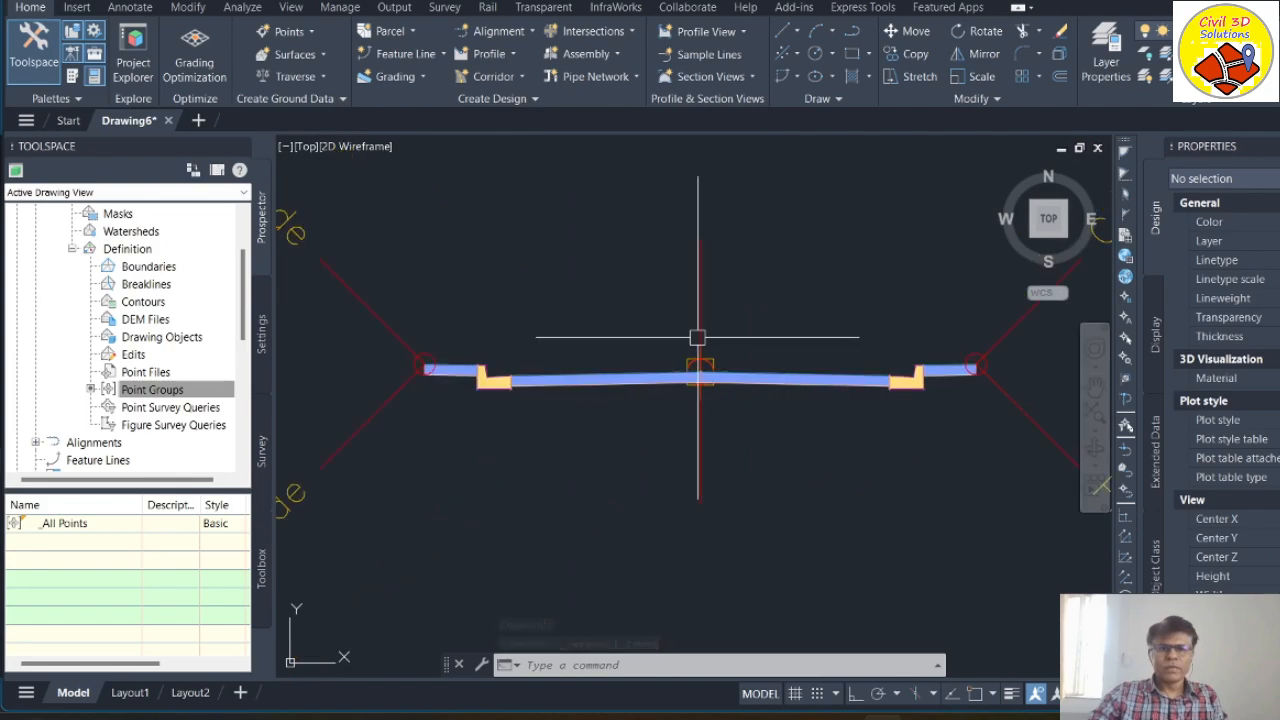
{"action": "left_click", "coordinate": [825, 380]}
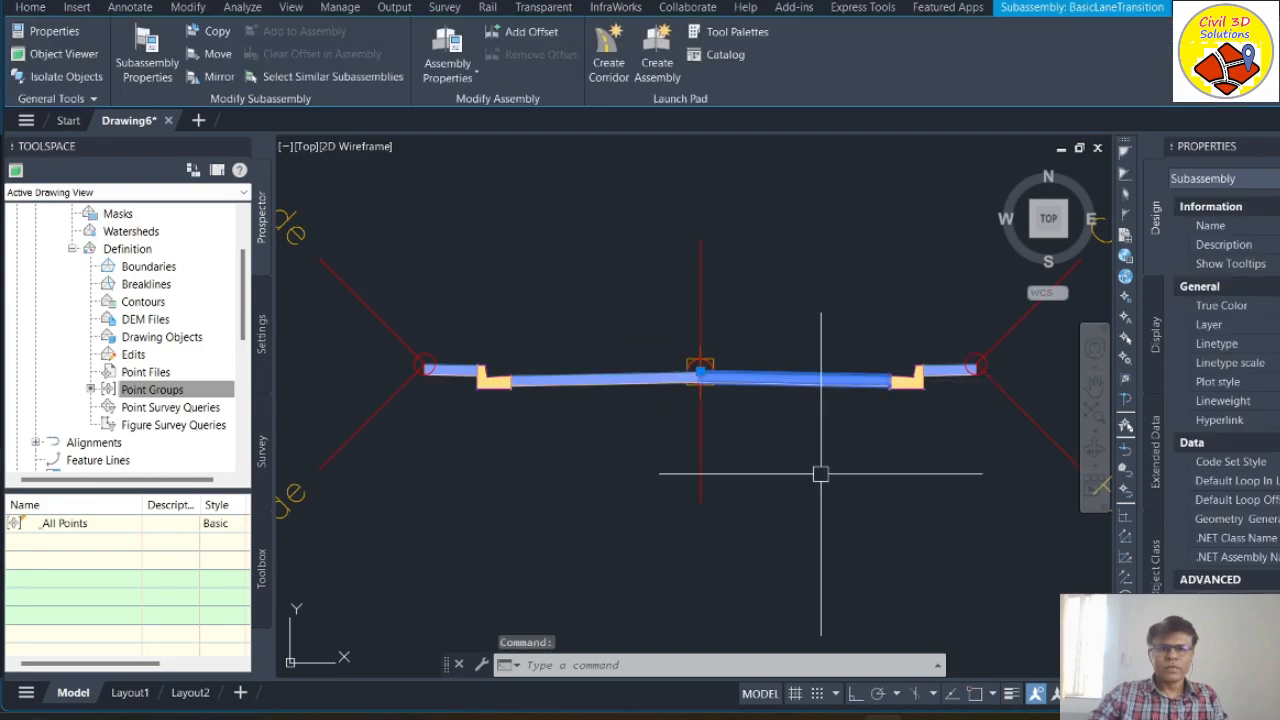
{"action": "key", "text": "Delete"}
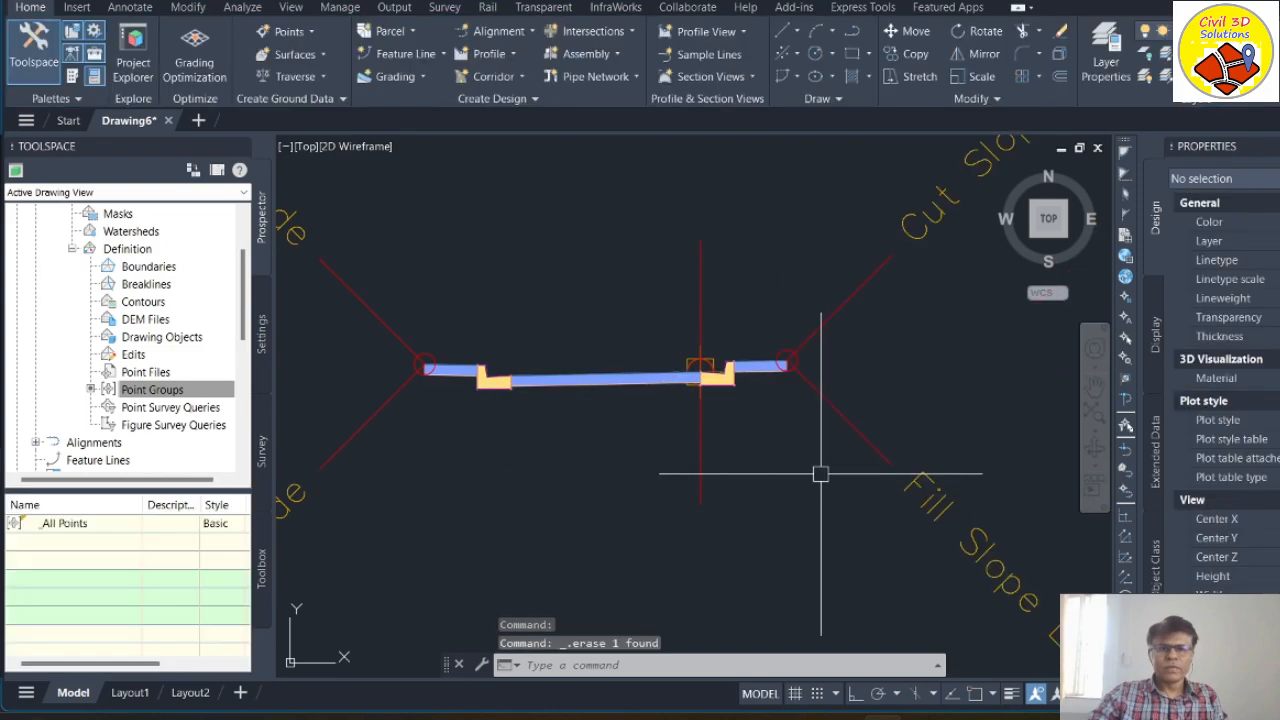
{"action": "key", "text": "Escape"}
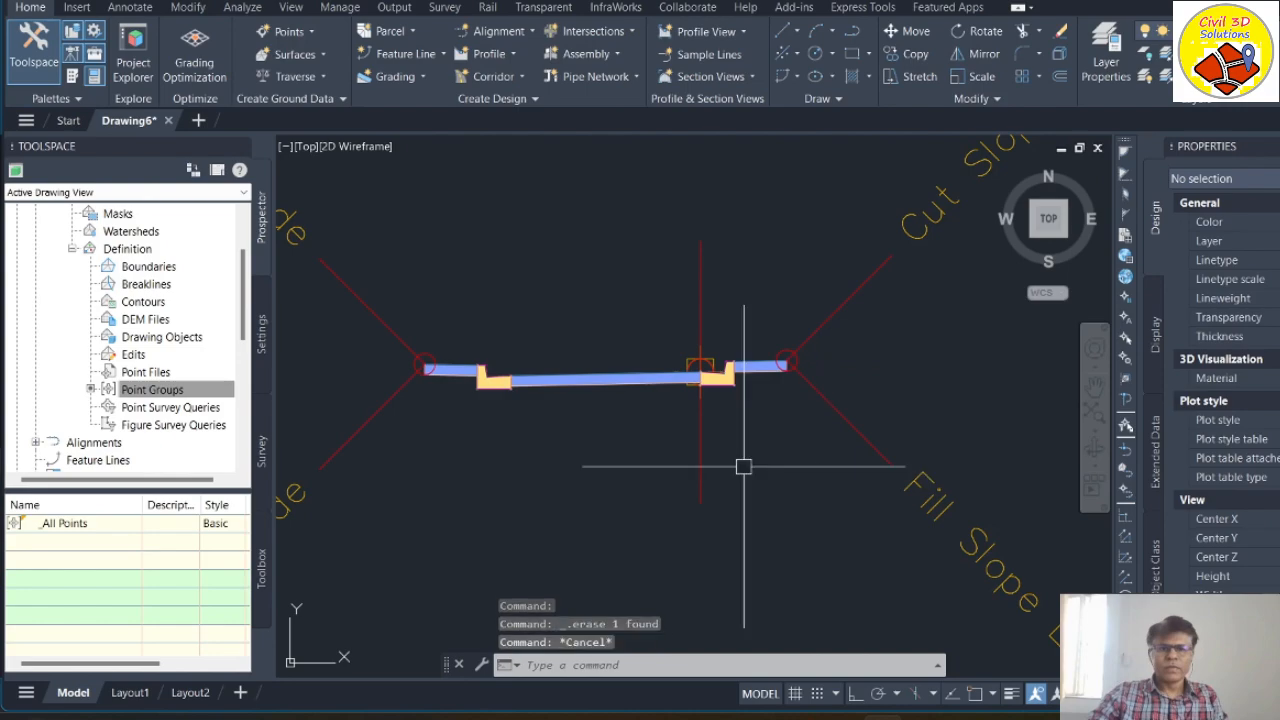
Step: Delete the left side slope subassembly and the left shoulder subassembly from the same assembly
{"action": "scroll", "coordinate": [657, 437], "scroll_direction": "down", "scroll_amount": 3}
{"action": "scroll", "coordinate": [620, 413], "scroll_direction": "up", "scroll_amount": 5}
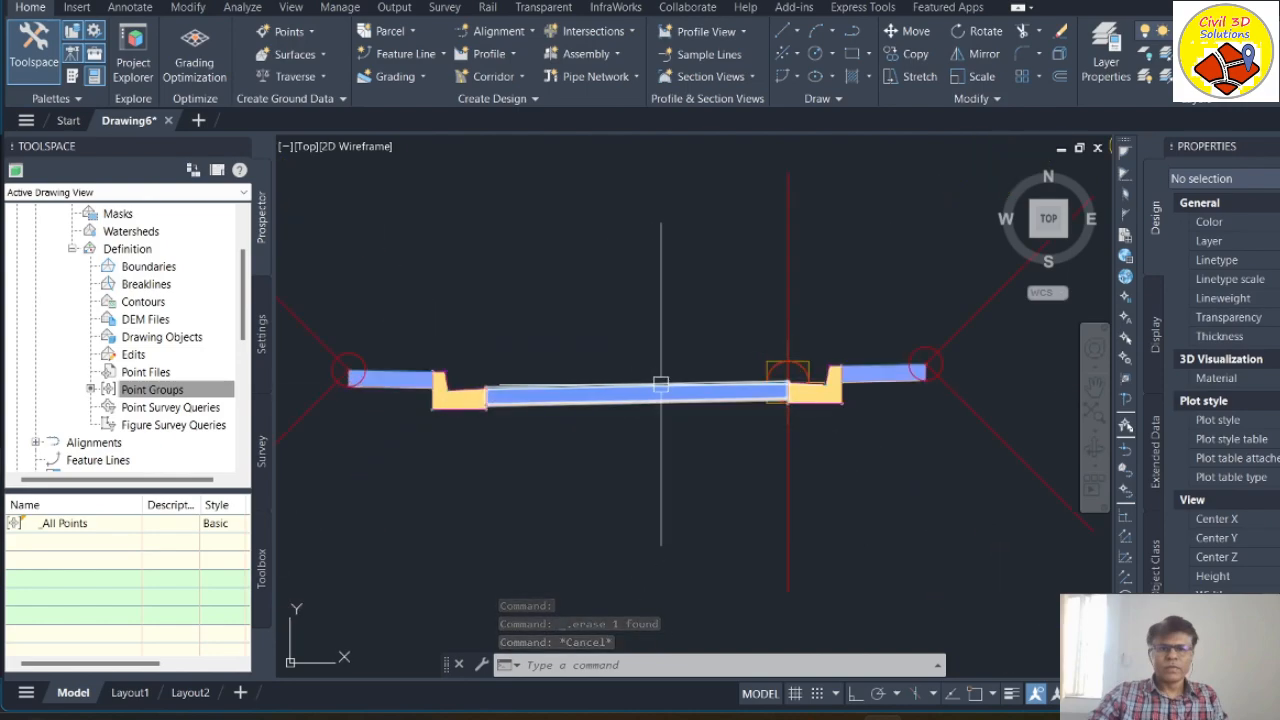
{"action": "scroll", "coordinate": [800, 514], "scroll_direction": "down", "scroll_amount": 3}
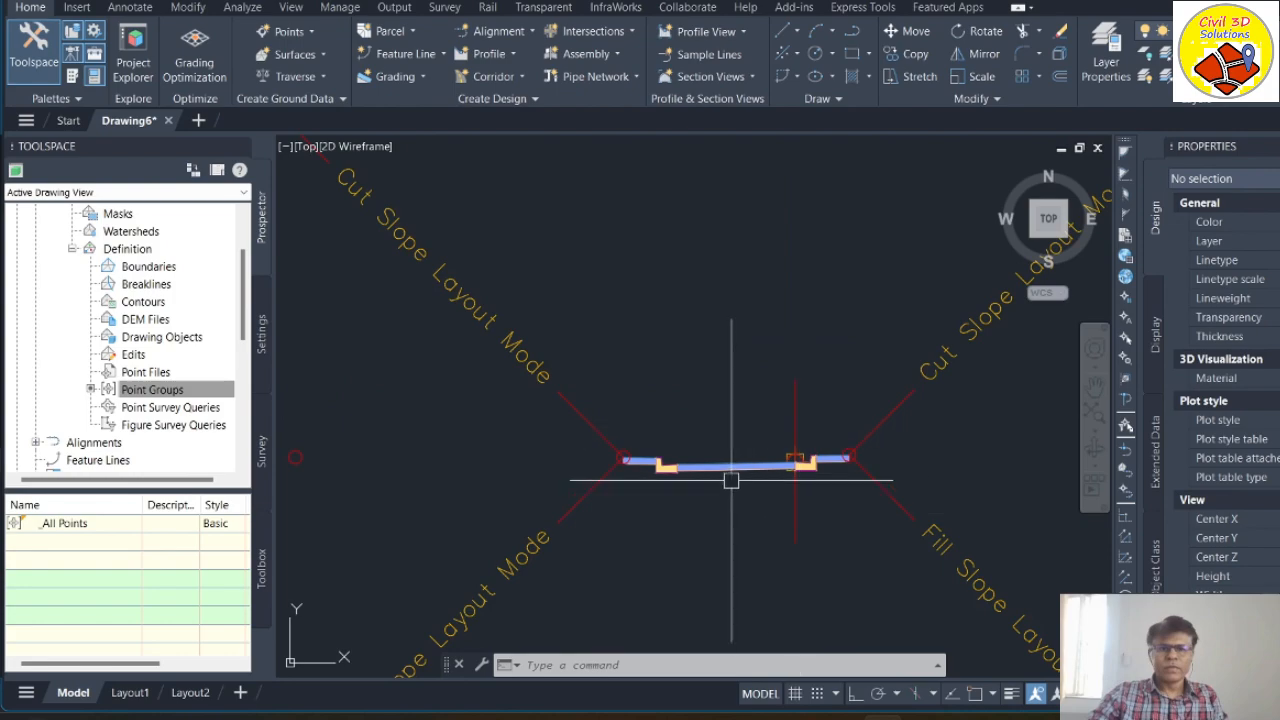
{"action": "left_click", "coordinate": [578, 498]}
{"action": "key", "text": "Delete"}
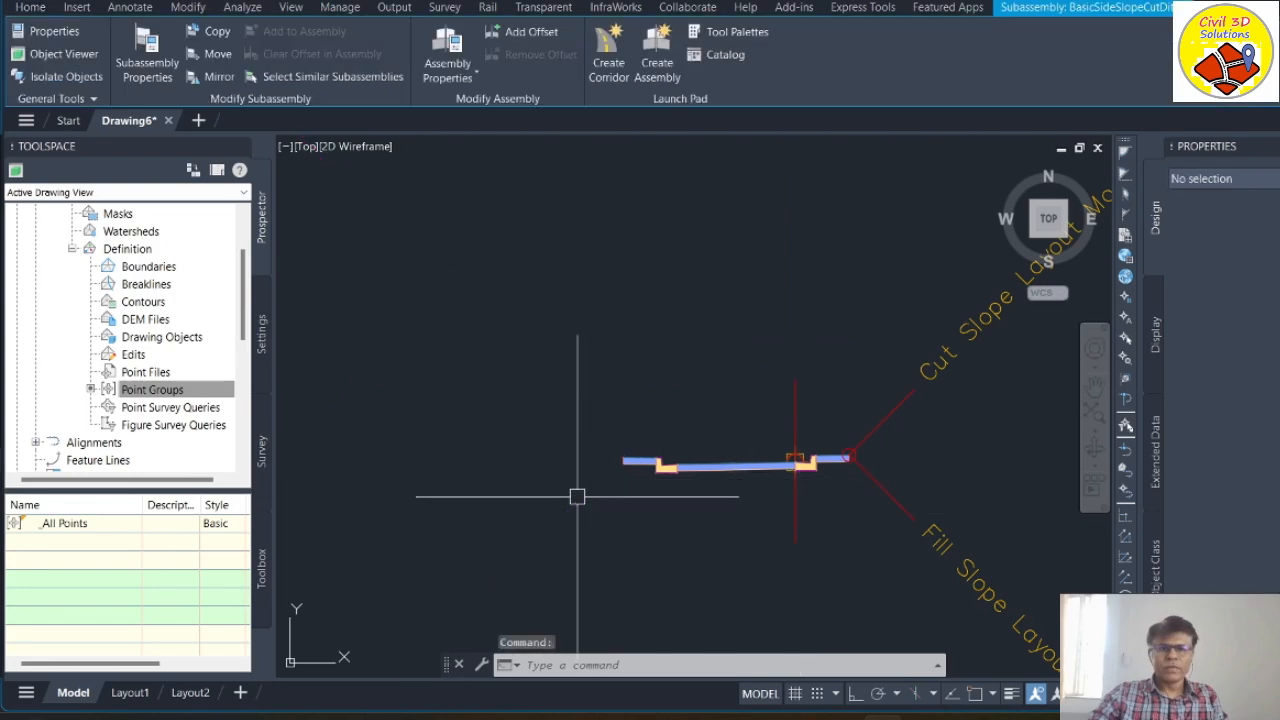
{"action": "scroll", "coordinate": [586, 466], "scroll_direction": "up", "scroll_amount": 3}
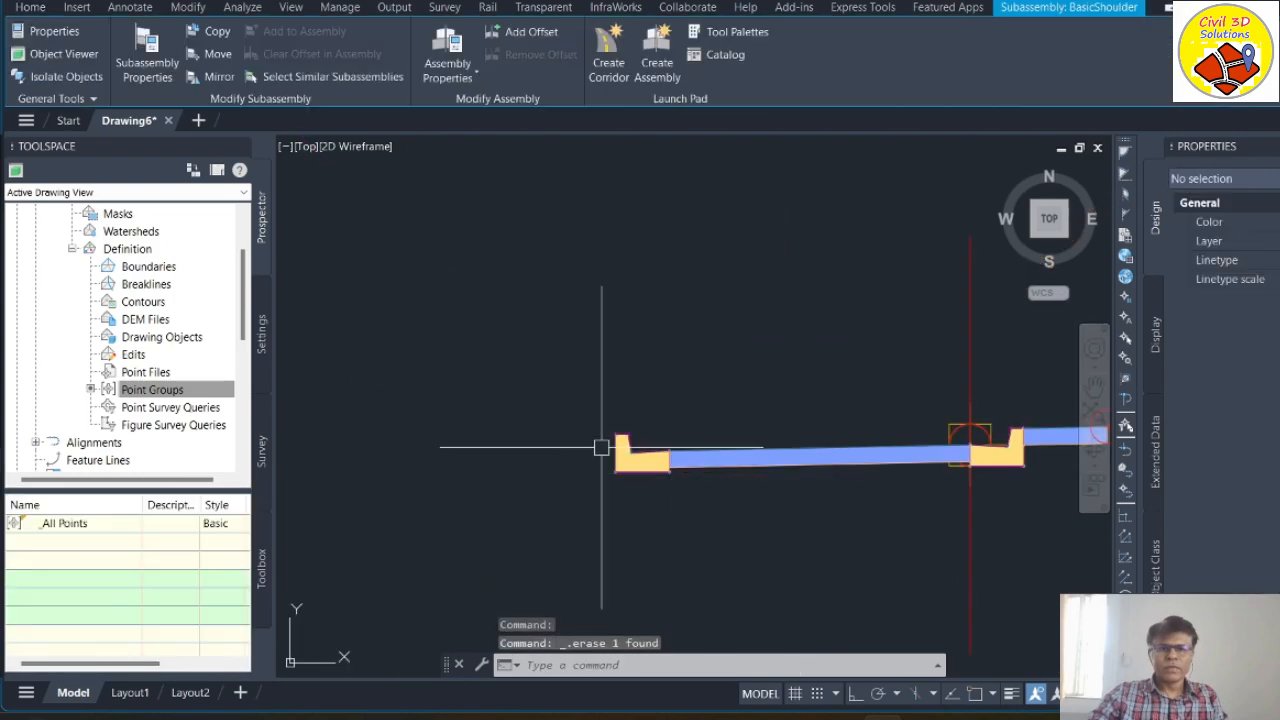
{"action": "key", "text": "Delete"}
Step: Delete the left curb and gutter subassembly at the outer end of the left lane
{"action": "scroll", "coordinate": [631, 447], "scroll_direction": "up", "scroll_amount": 4}
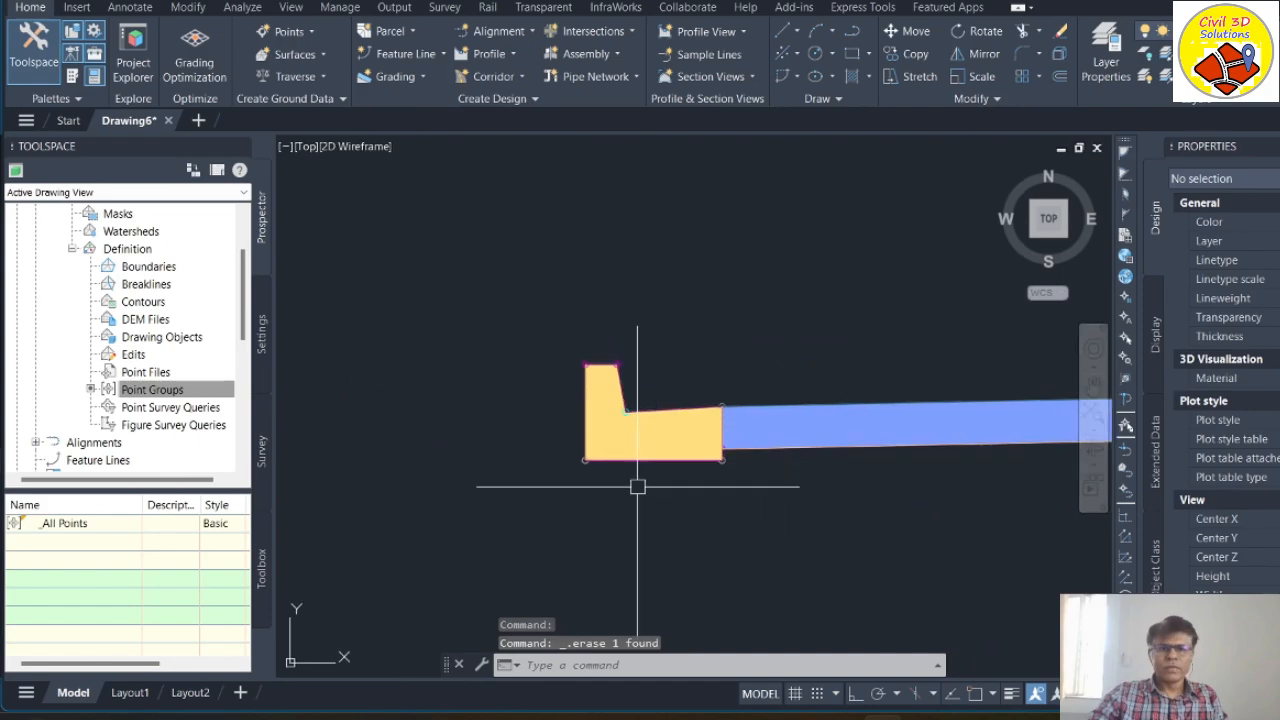
{"action": "left_click", "coordinate": [614, 373]}
{"action": "key", "text": "Delete"}
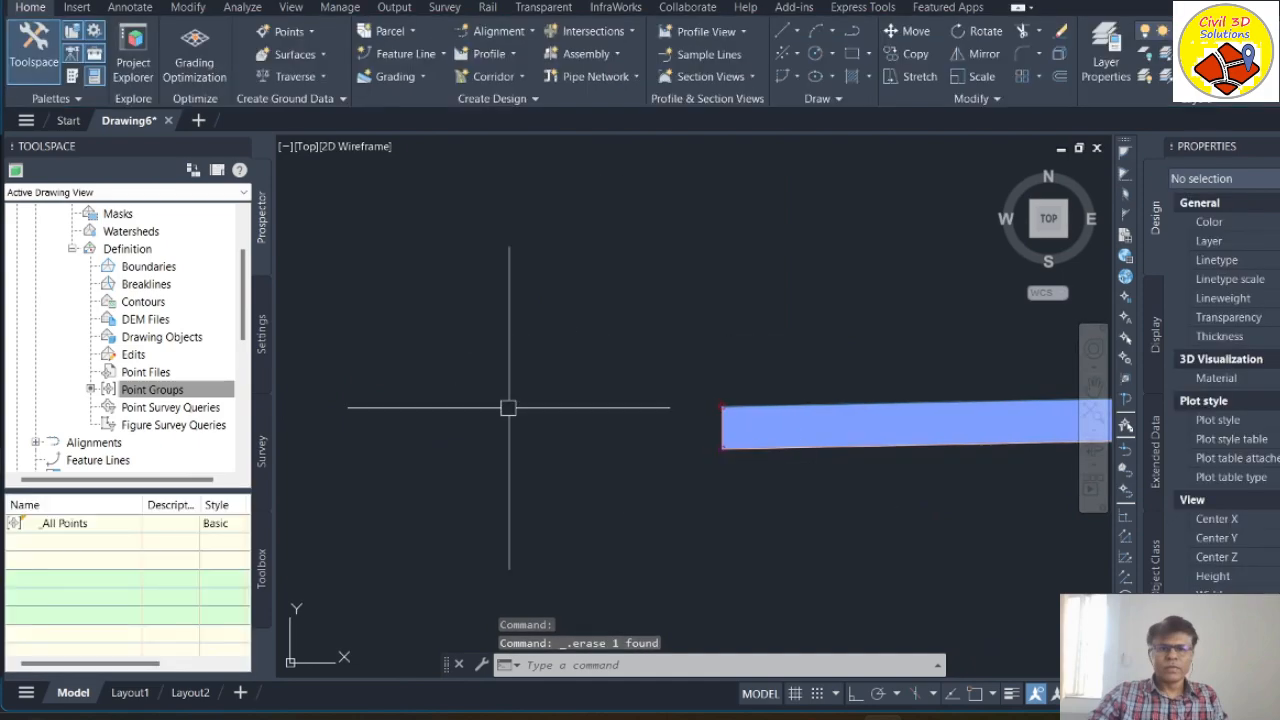
{"action": "scroll", "coordinate": [629, 486], "scroll_direction": "down", "scroll_amount": 3}
{"action": "scroll", "coordinate": [755, 442], "scroll_direction": "up", "scroll_amount": 4}
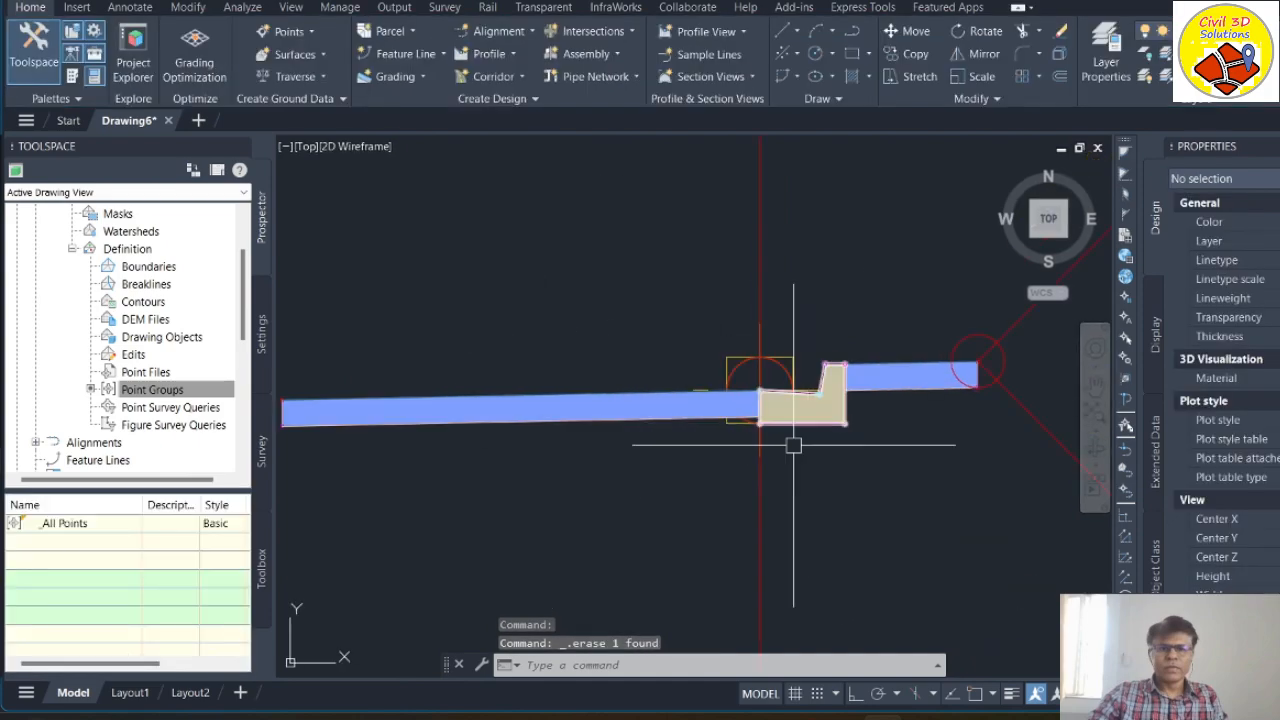
{"action": "scroll", "coordinate": [847, 473], "scroll_direction": "down", "scroll_amount": 4}
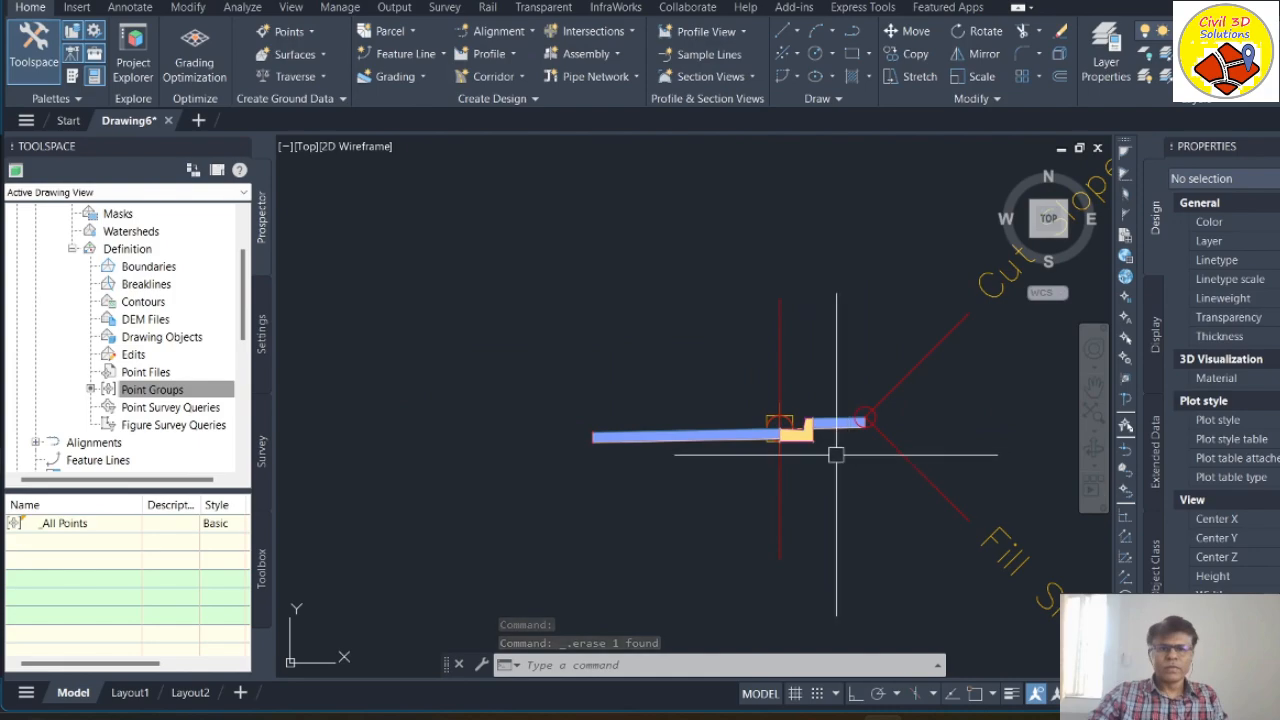
Step: Reverse the cross slope of the BasicLaneTransition lane so it falls toward the curb and gutter
{"action": "scroll", "coordinate": [815, 475], "scroll_direction": "up", "scroll_amount": 2}
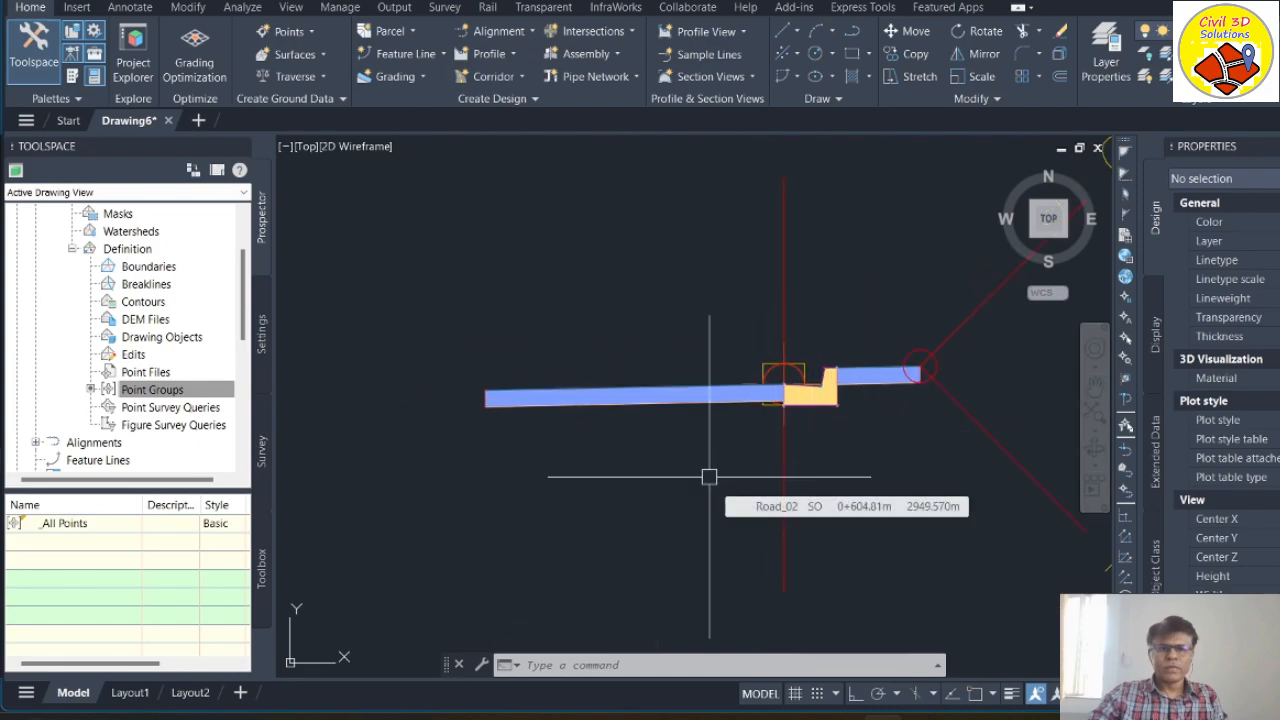
{"action": "left_click", "coordinate": [614, 396]}
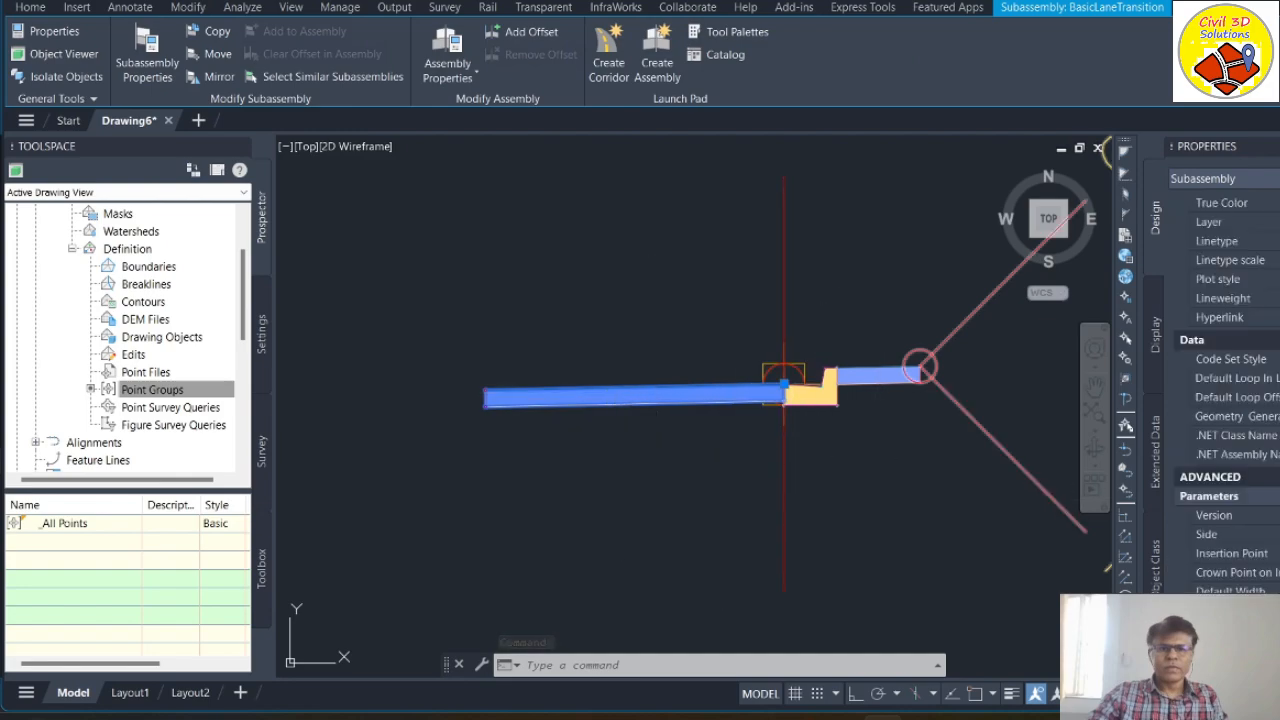
{"action": "key", "text": "Return"}
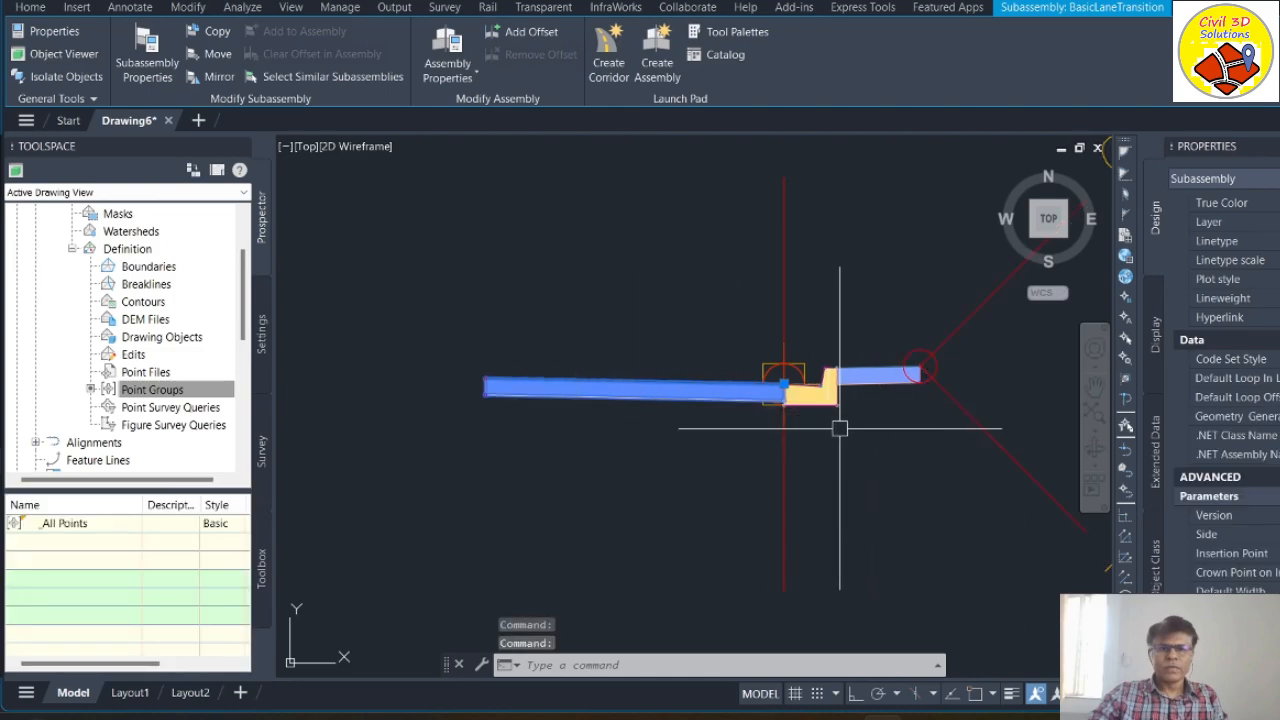
{"action": "scroll", "coordinate": [787, 393], "scroll_direction": "up", "scroll_amount": 2}
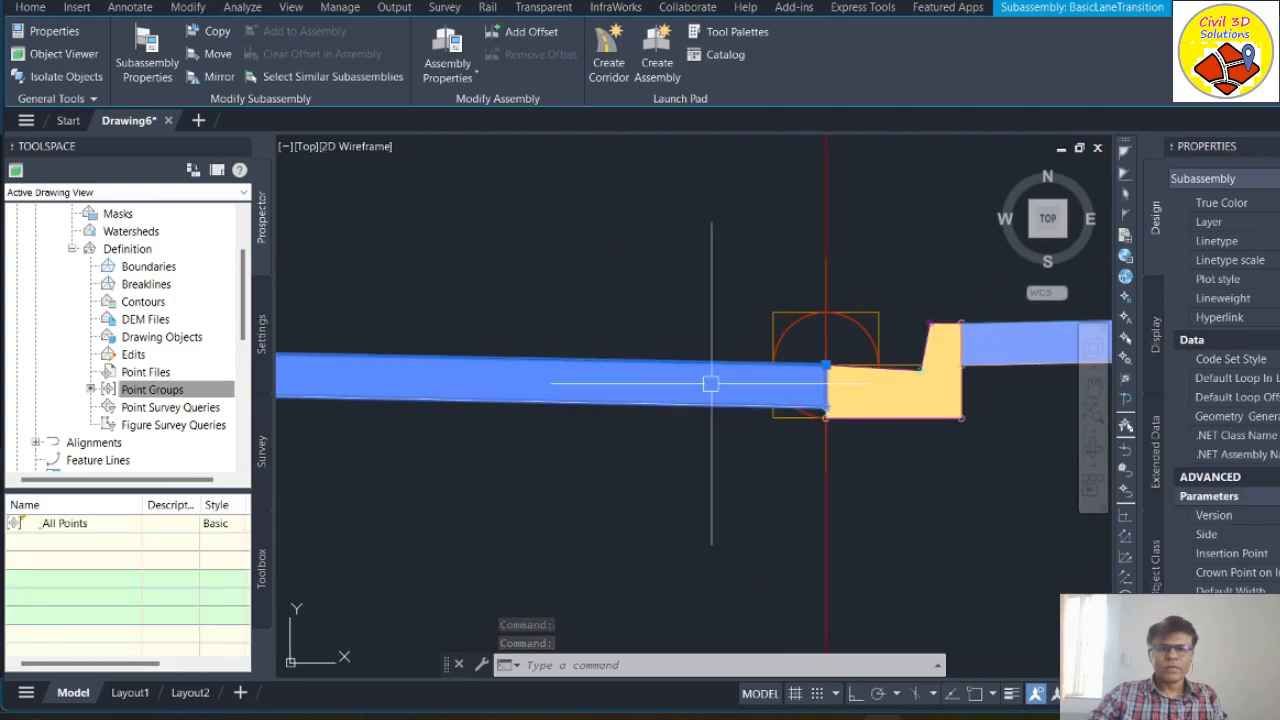
{"action": "key", "text": "Escape"}
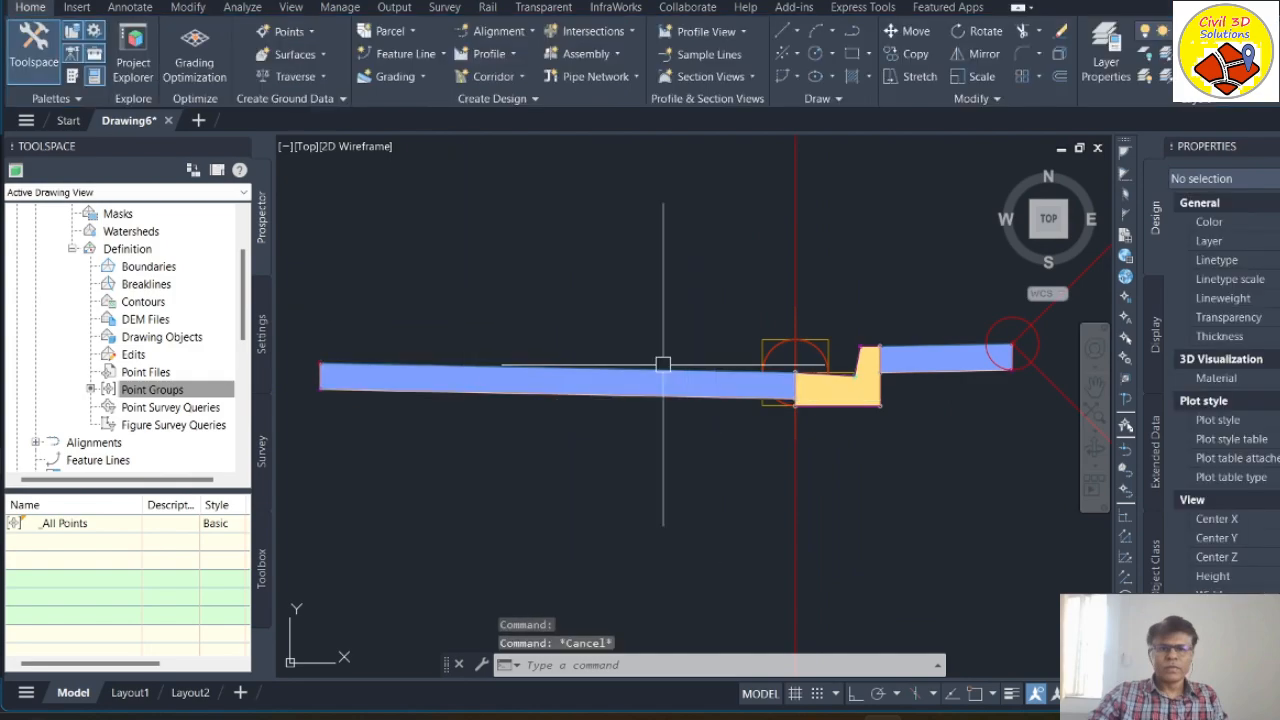
Step: Sketch a temporary polyline arrow above the lane pointing toward the curb, and erase it
{"action": "left_click", "coordinate": [851, 38]}
{"action": "left_click", "coordinate": [405, 318]}
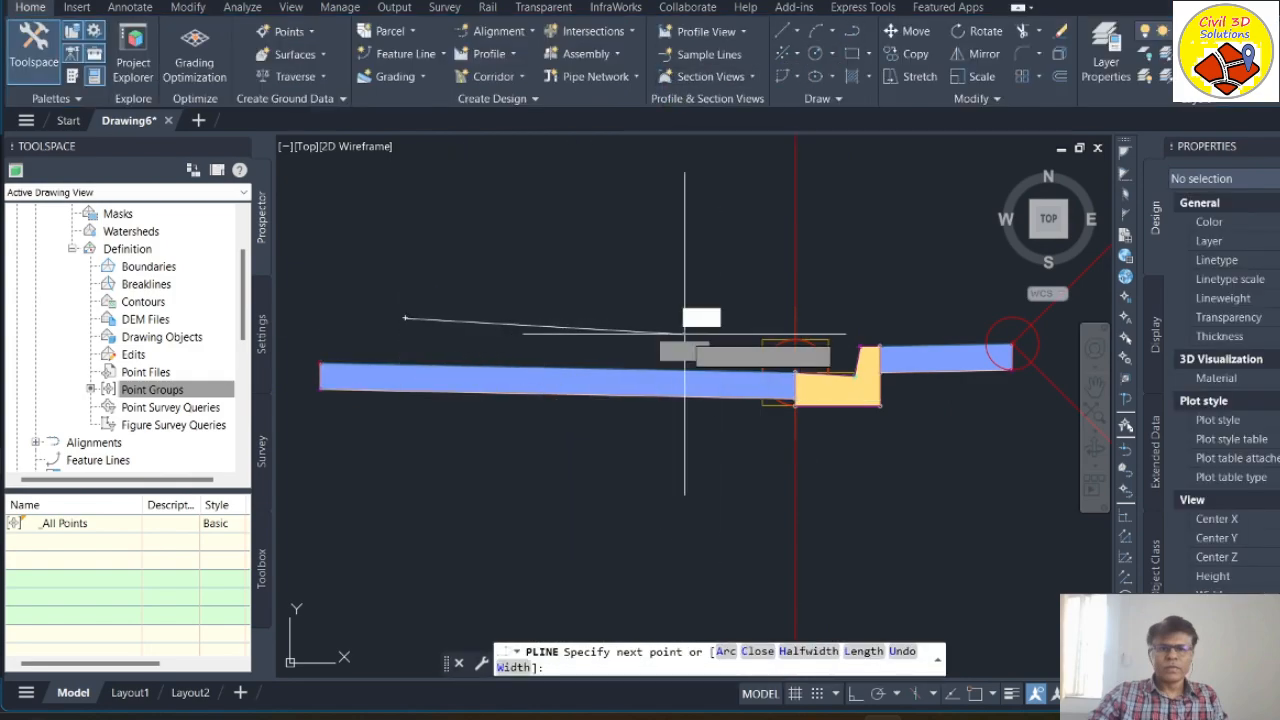
{"action": "left_click", "coordinate": [658, 320]}
{"action": "left_click", "coordinate": [685, 334]}
{"action": "left_click", "coordinate": [656, 345]}
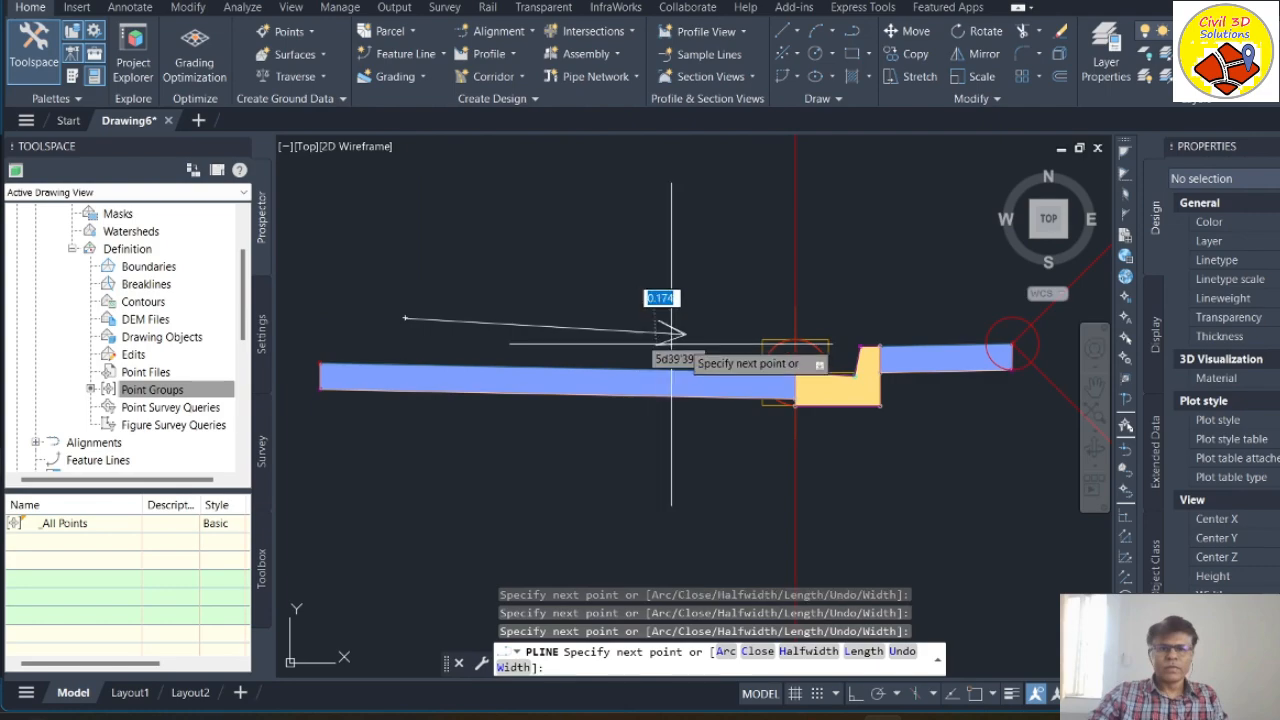
{"action": "key", "text": "Escape"}
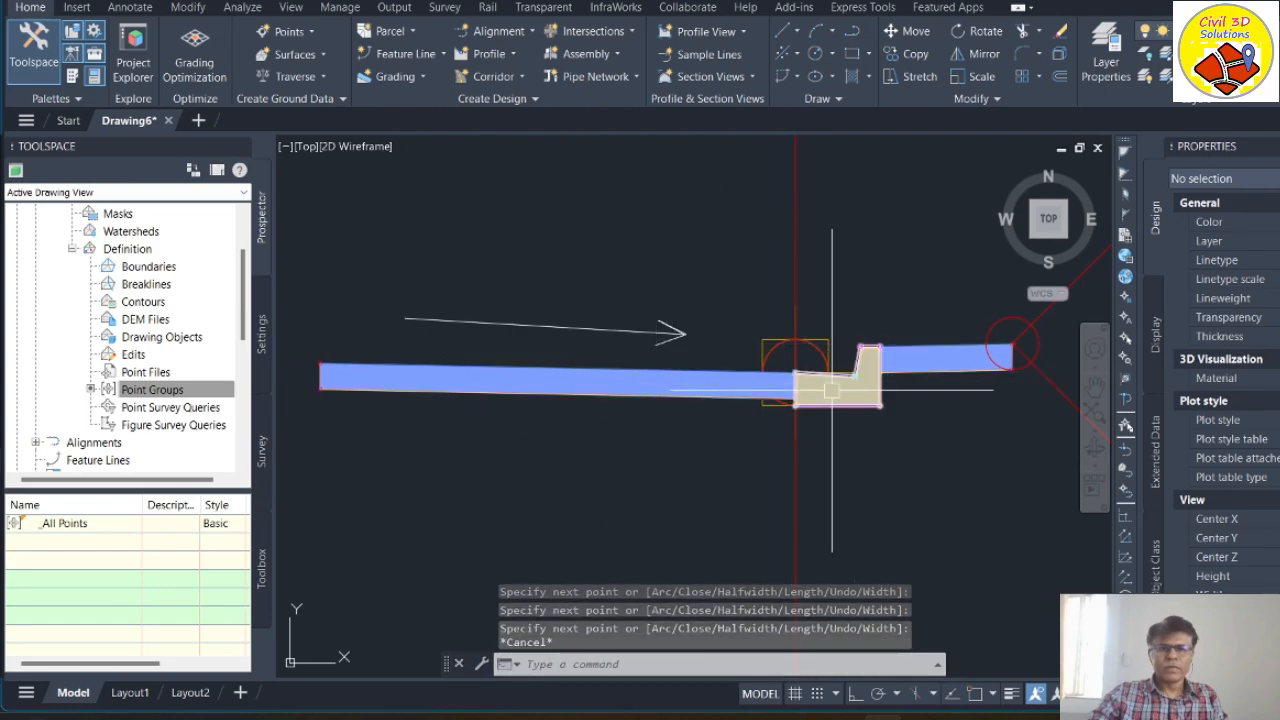
{"action": "left_click", "coordinate": [596, 330]}
{"action": "key", "text": "Delete"}
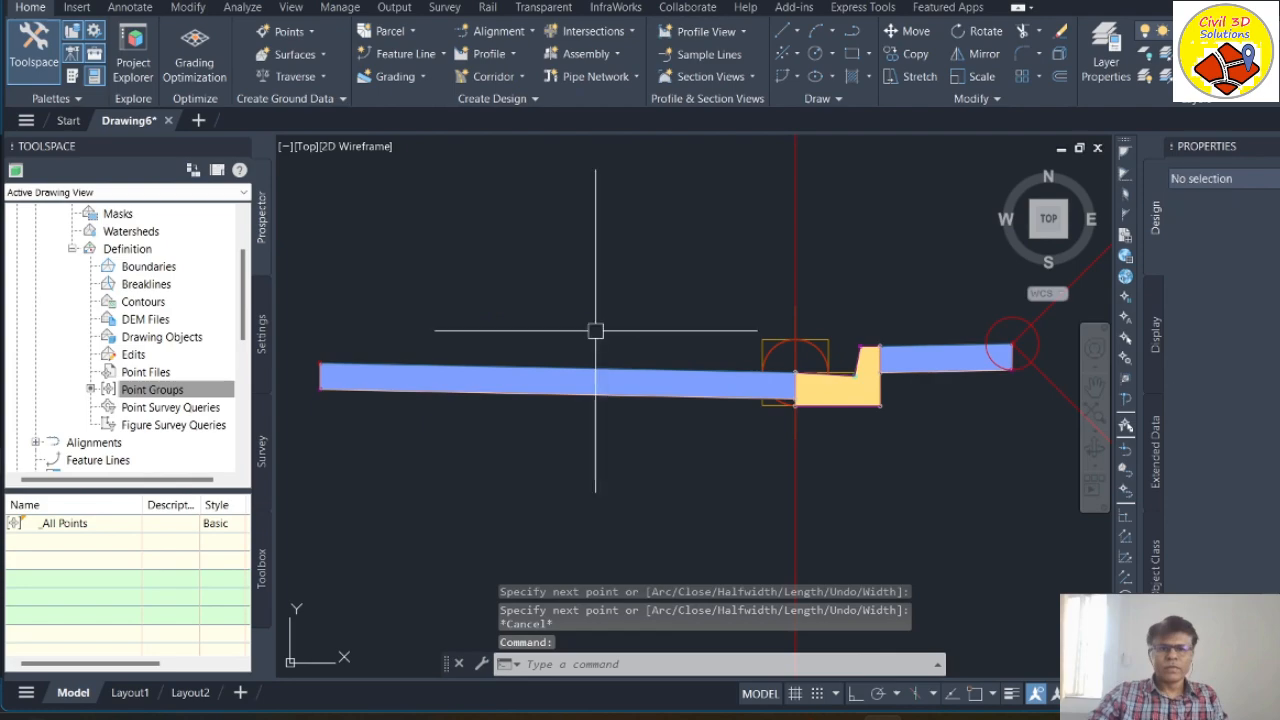
Step: Inspect the properties of the assembly with the lane transition on one side and the curb and slope on the other
{"action": "scroll", "coordinate": [596, 330], "scroll_direction": "down", "scroll_amount": 4}
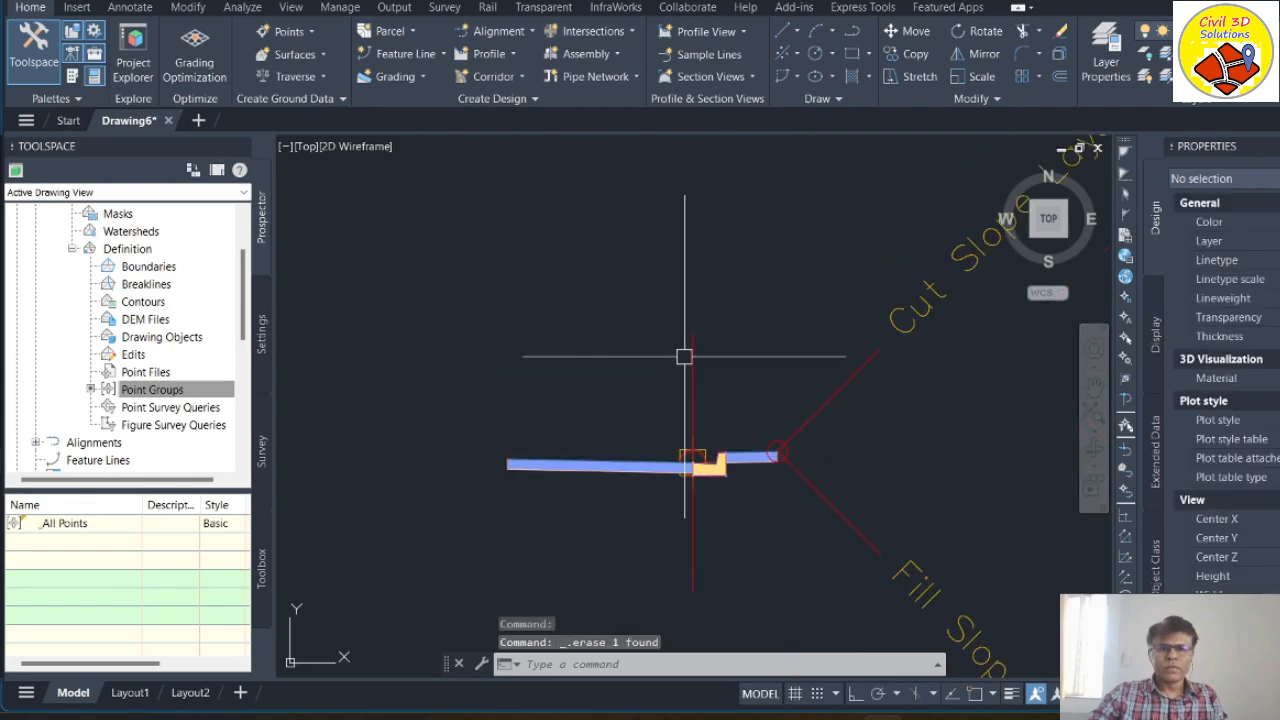
{"action": "left_click", "coordinate": [693, 357]}
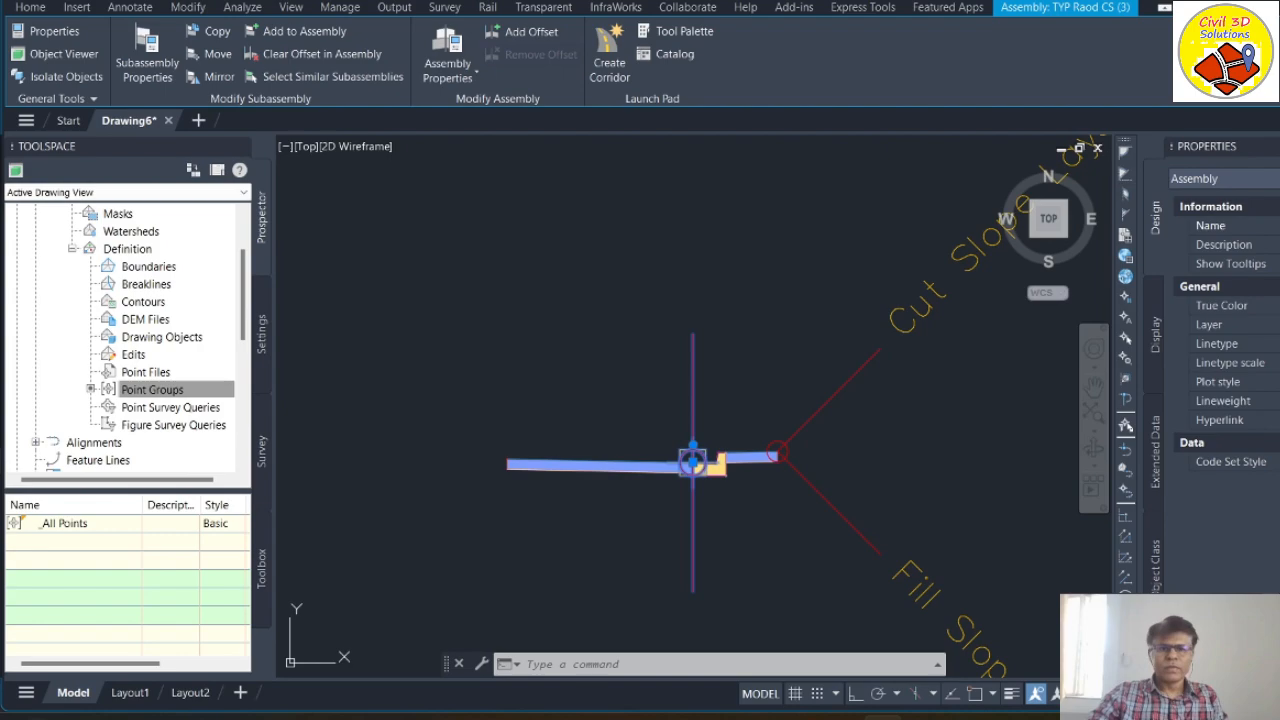
{"action": "left_click", "coordinate": [773, 322]}
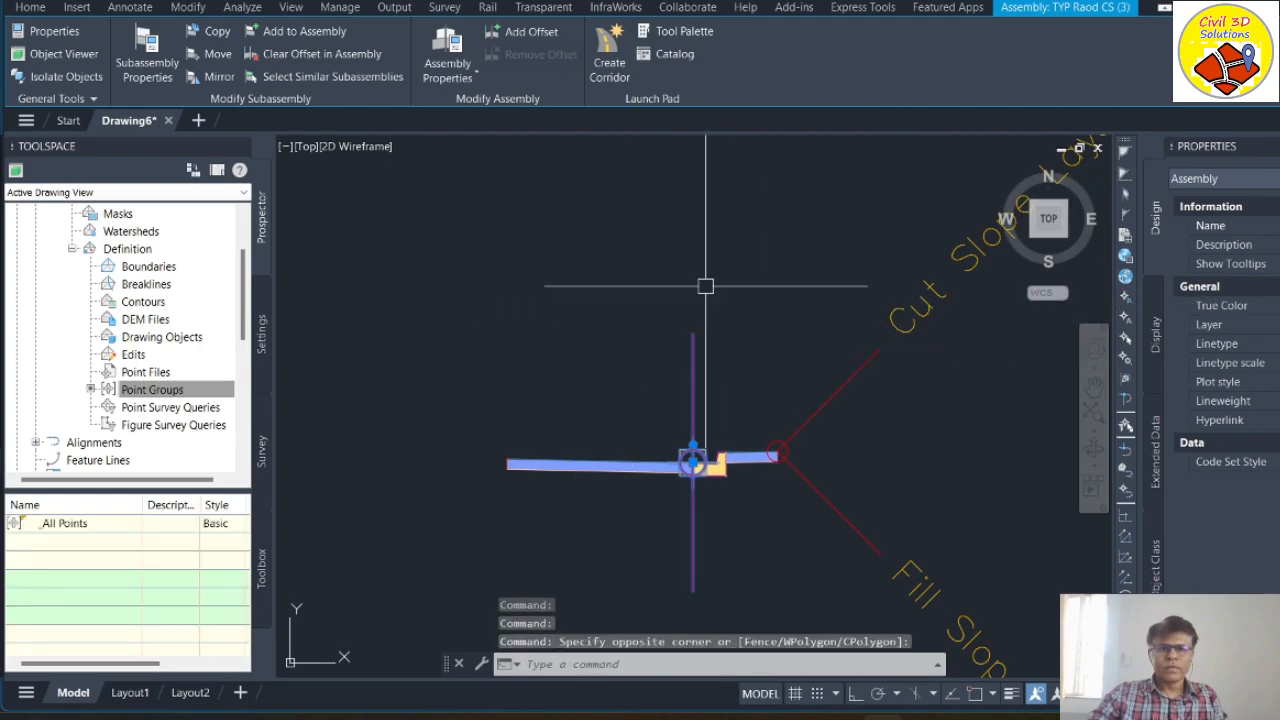
{"action": "key", "text": "Escape"}
{"action": "key", "text": "Escape"}
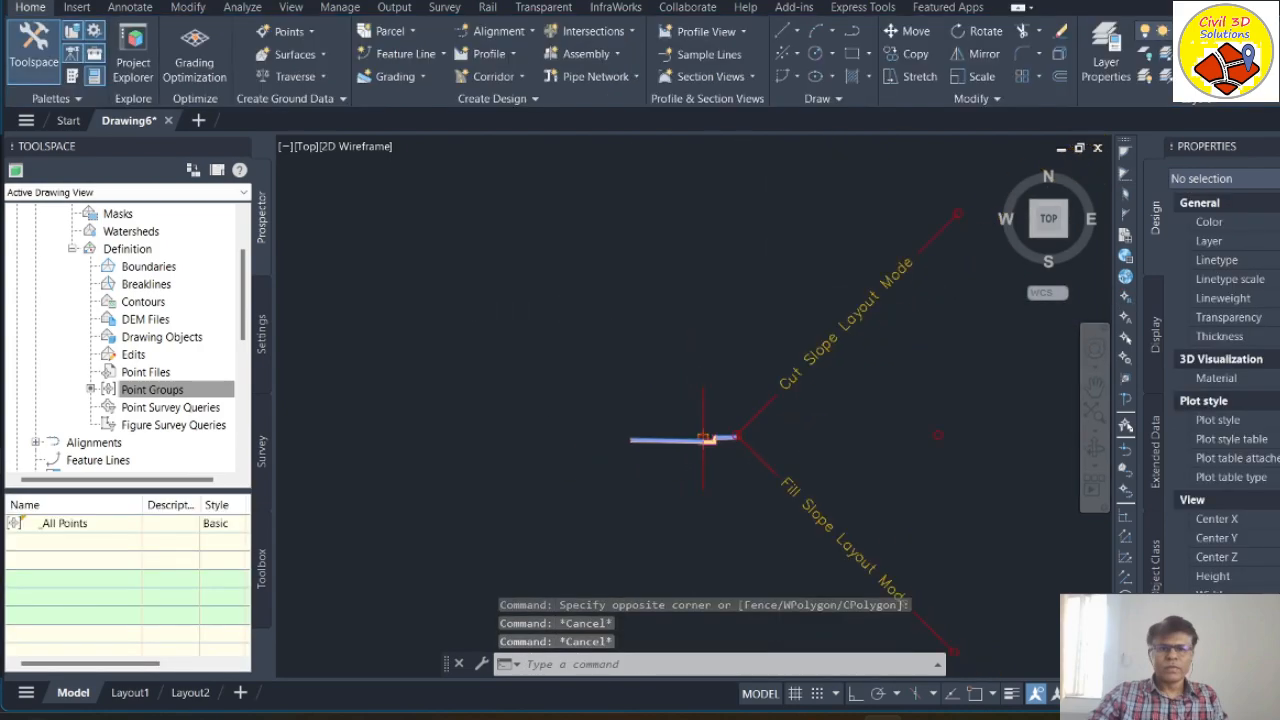
Step: Shrink the rectangular frame around the assemblies by stretching its lower and right edges closer to them
{"action": "scroll", "coordinate": [775, 323], "scroll_direction": "down", "scroll_amount": 5}
{"action": "scroll", "coordinate": [638, 368], "scroll_direction": "down", "scroll_amount": 6}
{"action": "scroll", "coordinate": [669, 427], "scroll_direction": "up", "scroll_amount": 2}
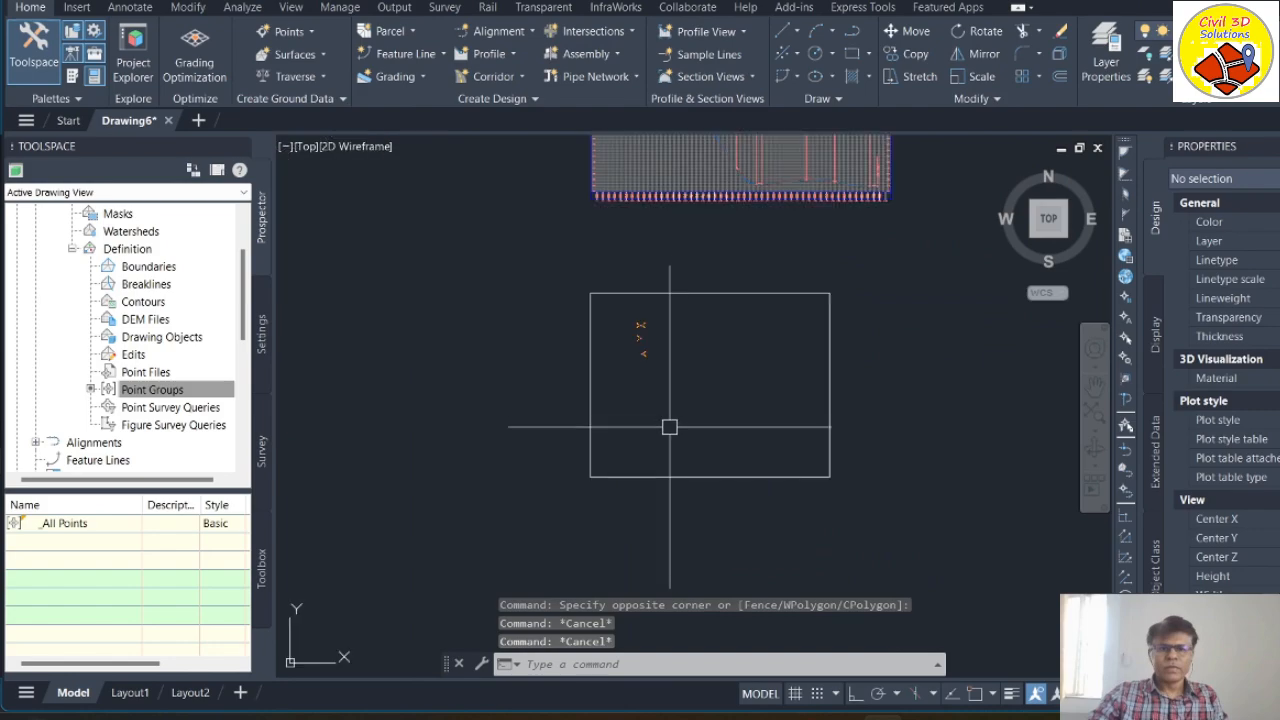
{"action": "left_click", "coordinate": [678, 474]}
{"action": "left_click", "coordinate": [660, 500]}
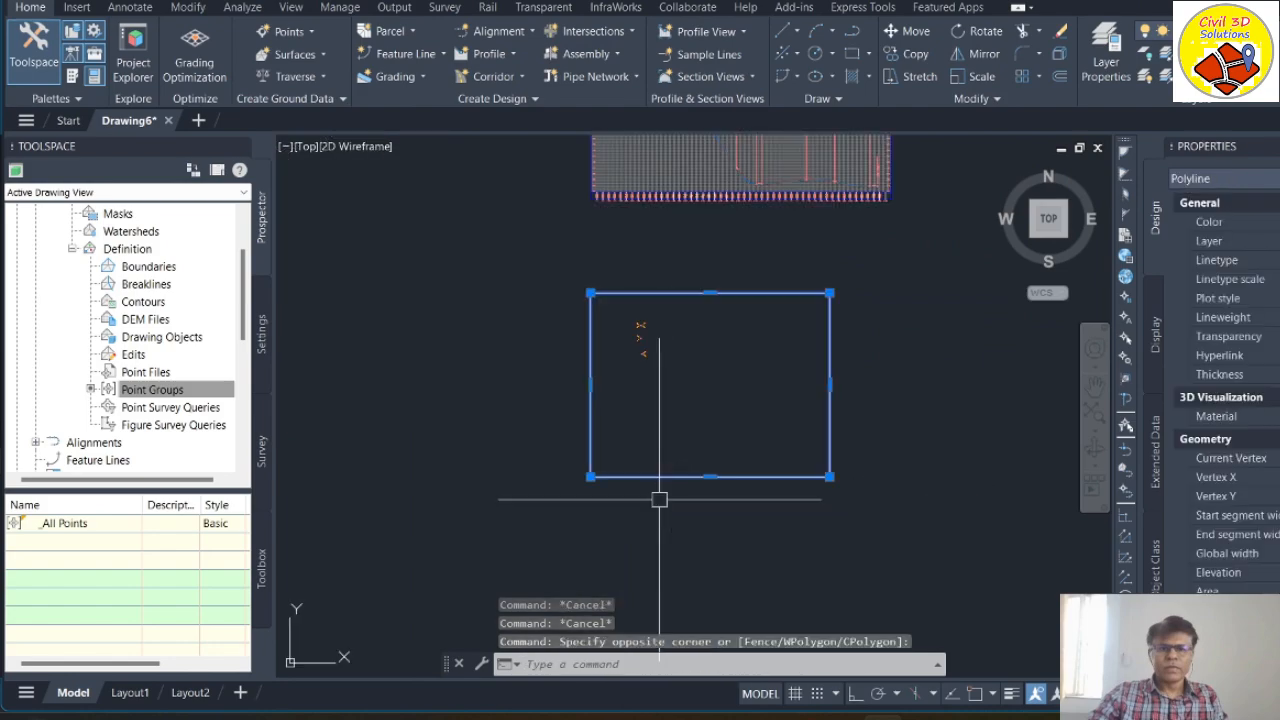
{"action": "left_click", "coordinate": [710, 476]}
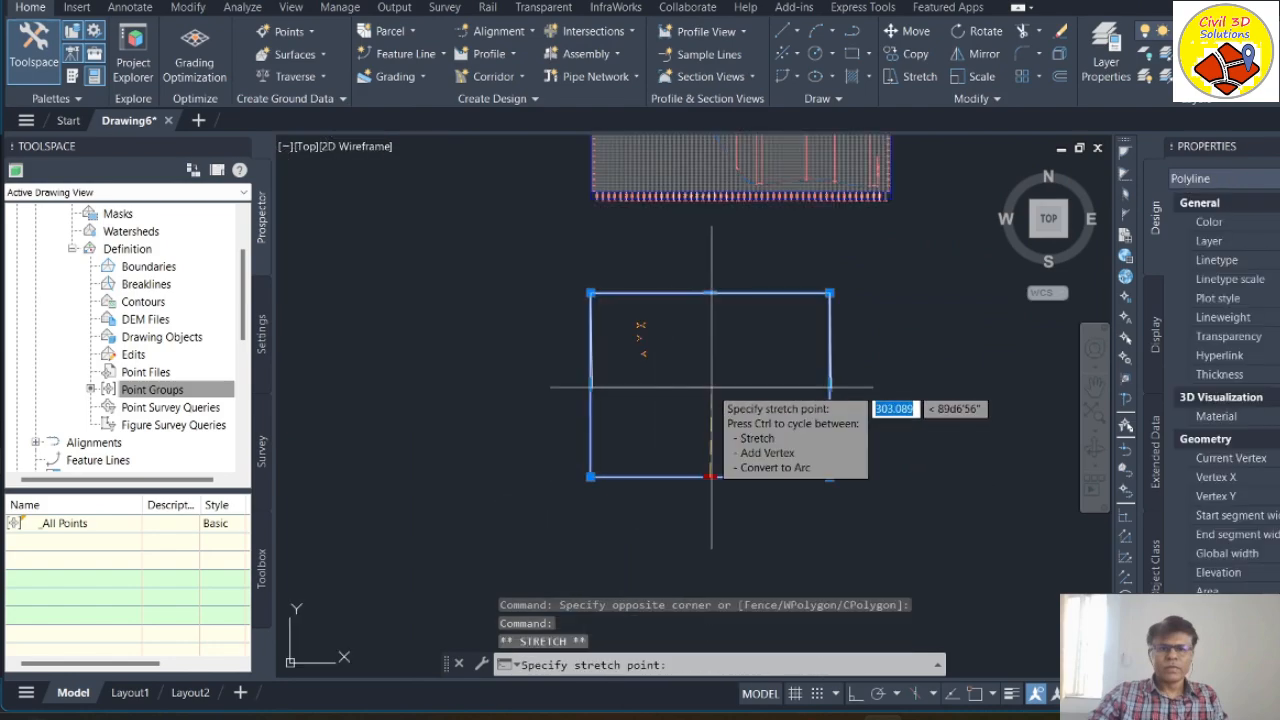
{"action": "left_click", "coordinate": [713, 387]}
{"action": "left_click", "coordinate": [830, 340]}
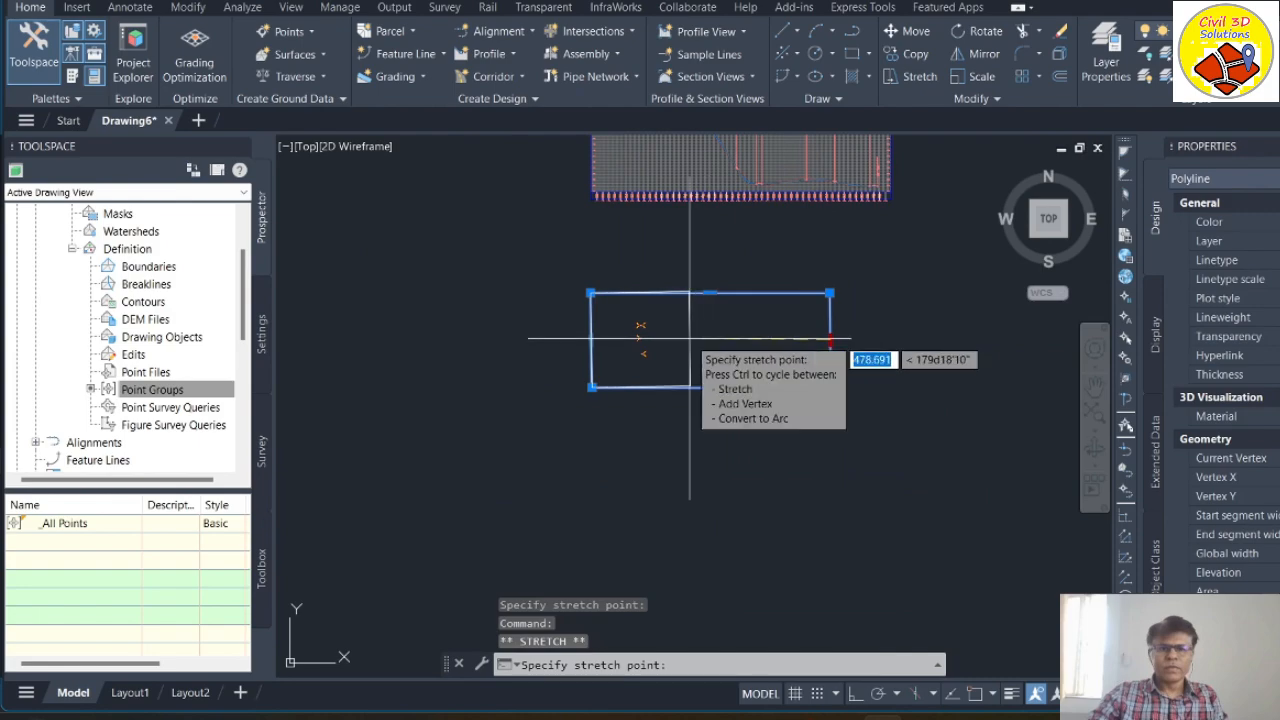
{"action": "left_click", "coordinate": [689, 340]}
{"action": "key", "text": "Escape"}
Step: Examine the lower profile view, comparing the design profile with the existing ground line along the road
{"action": "scroll", "coordinate": [797, 452], "scroll_direction": "down", "scroll_amount": 3}
{"action": "scroll", "coordinate": [774, 330], "scroll_direction": "up", "scroll_amount": 5}
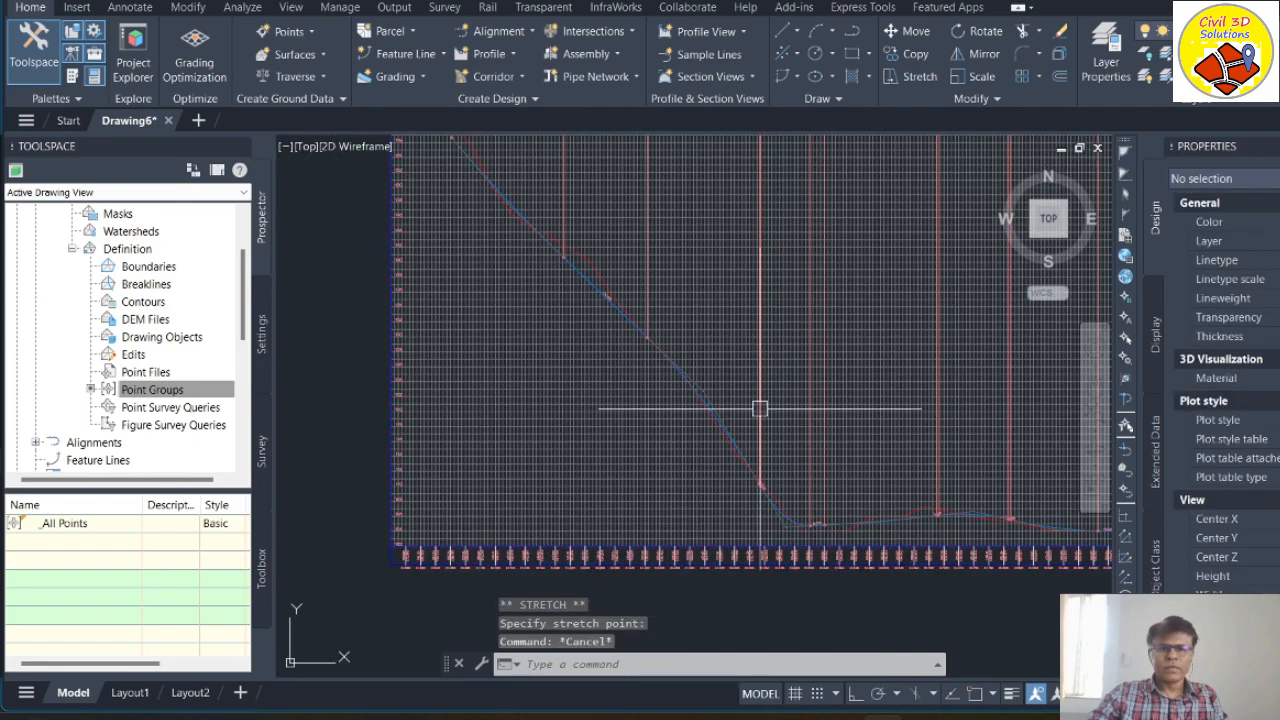
{"action": "scroll", "coordinate": [657, 557], "scroll_direction": "down", "scroll_amount": 1}
{"action": "scroll", "coordinate": [788, 403], "scroll_direction": "up", "scroll_amount": 1}
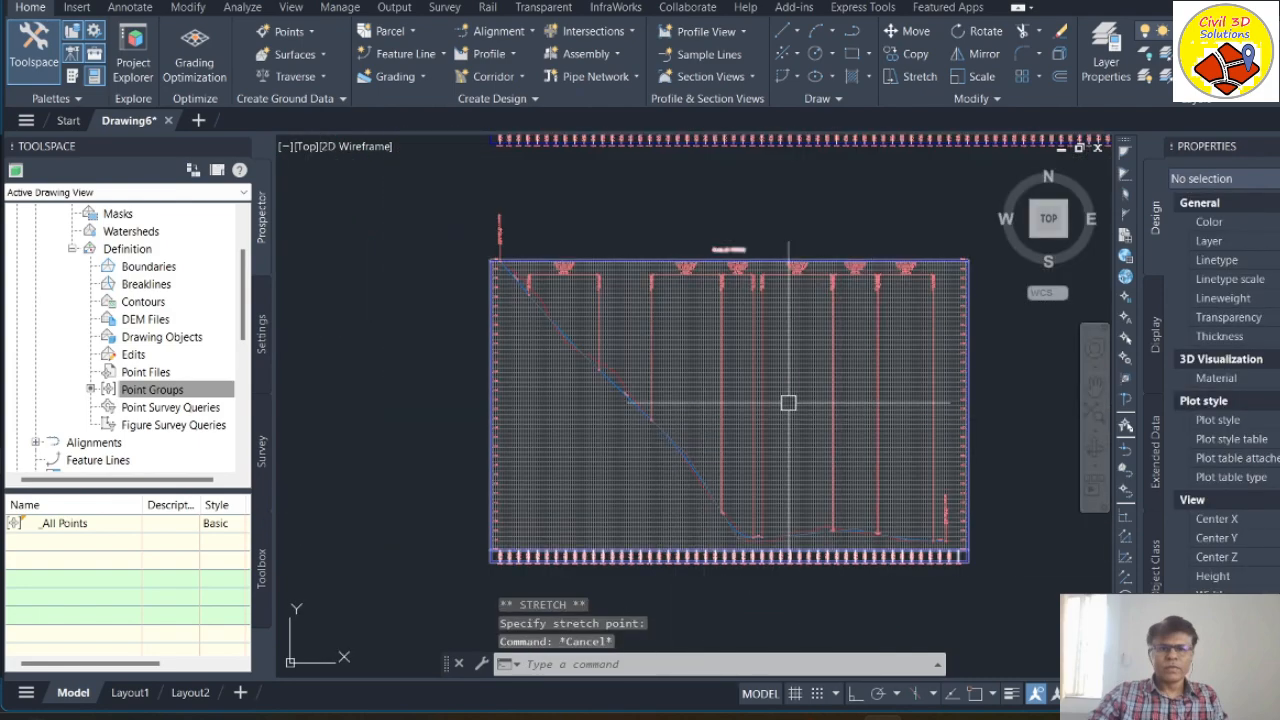
{"action": "scroll", "coordinate": [581, 350], "scroll_direction": "up", "scroll_amount": 5}
{"action": "scroll", "coordinate": [648, 412], "scroll_direction": "up", "scroll_amount": 1}
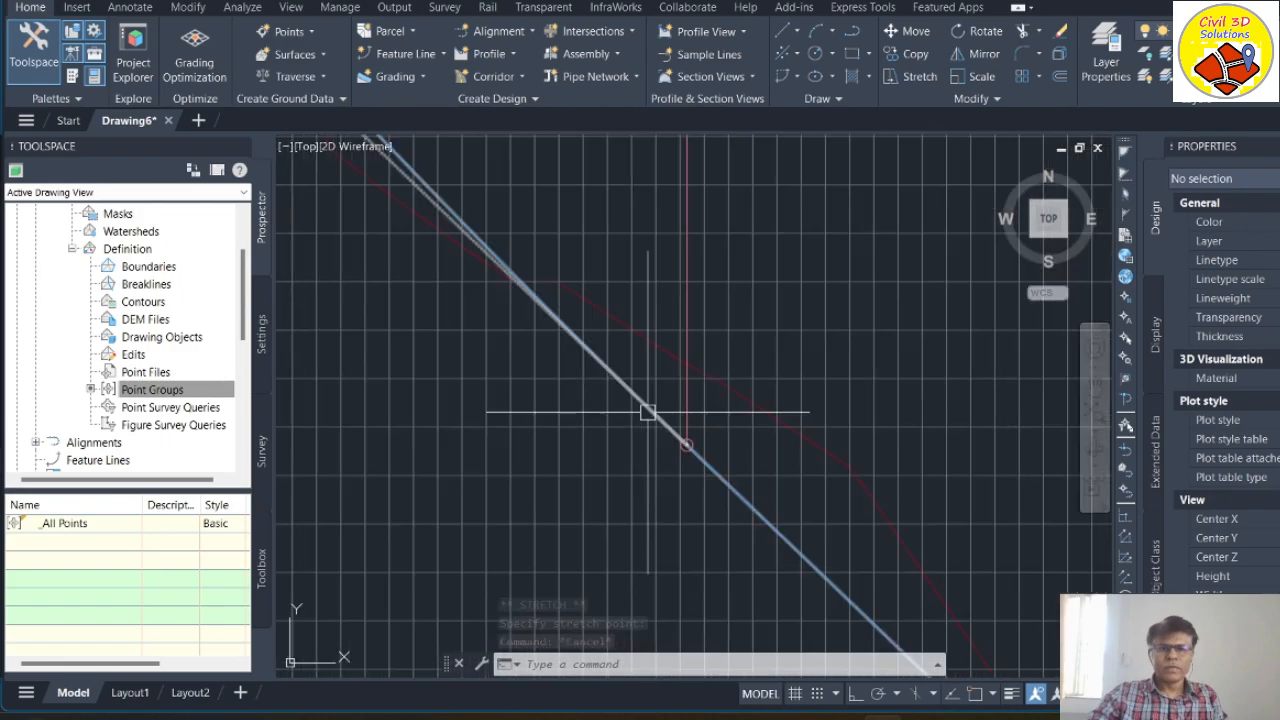
{"action": "scroll", "coordinate": [743, 514], "scroll_direction": "down", "scroll_amount": 5}
{"action": "scroll", "coordinate": [743, 606], "scroll_direction": "down", "scroll_amount": 1}
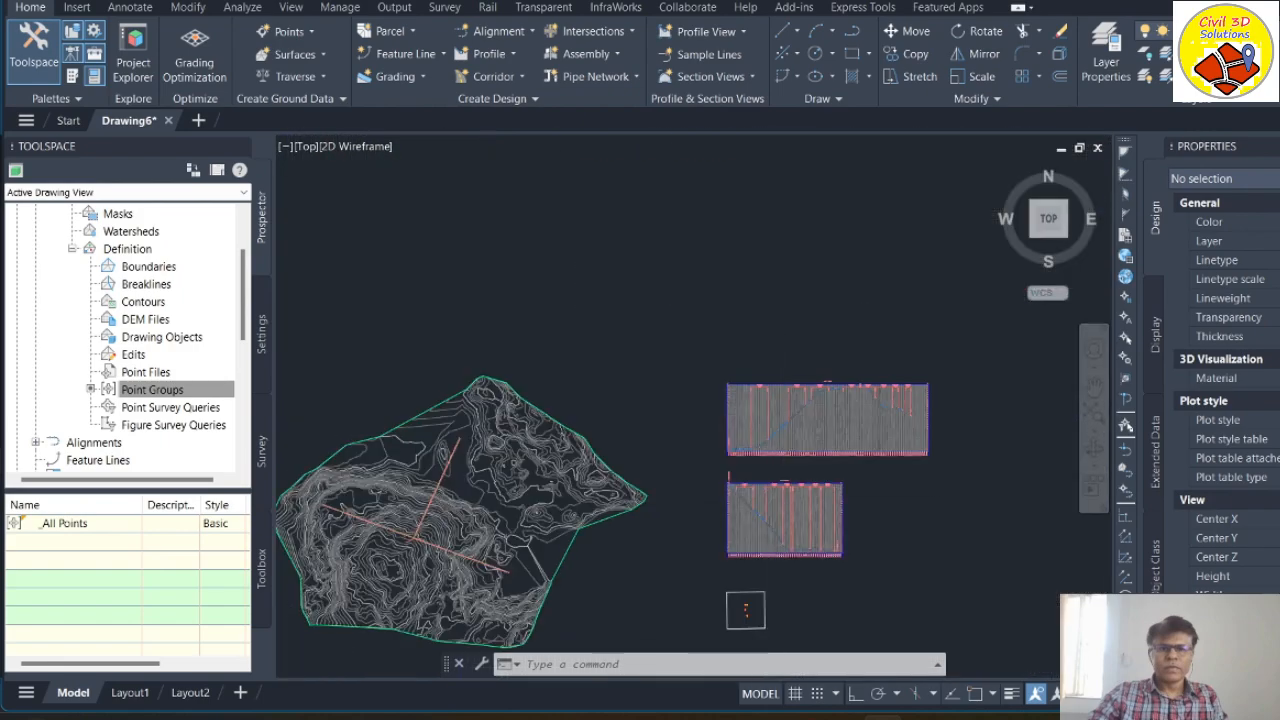
Step: Examine the two road alignments on the contoured surface, especially the junction where they meet
{"action": "scroll", "coordinate": [620, 487], "scroll_direction": "up", "scroll_amount": 4}
{"action": "scroll", "coordinate": [651, 266], "scroll_direction": "down", "scroll_amount": 3}
{"action": "scroll", "coordinate": [466, 486], "scroll_direction": "up", "scroll_amount": 5}
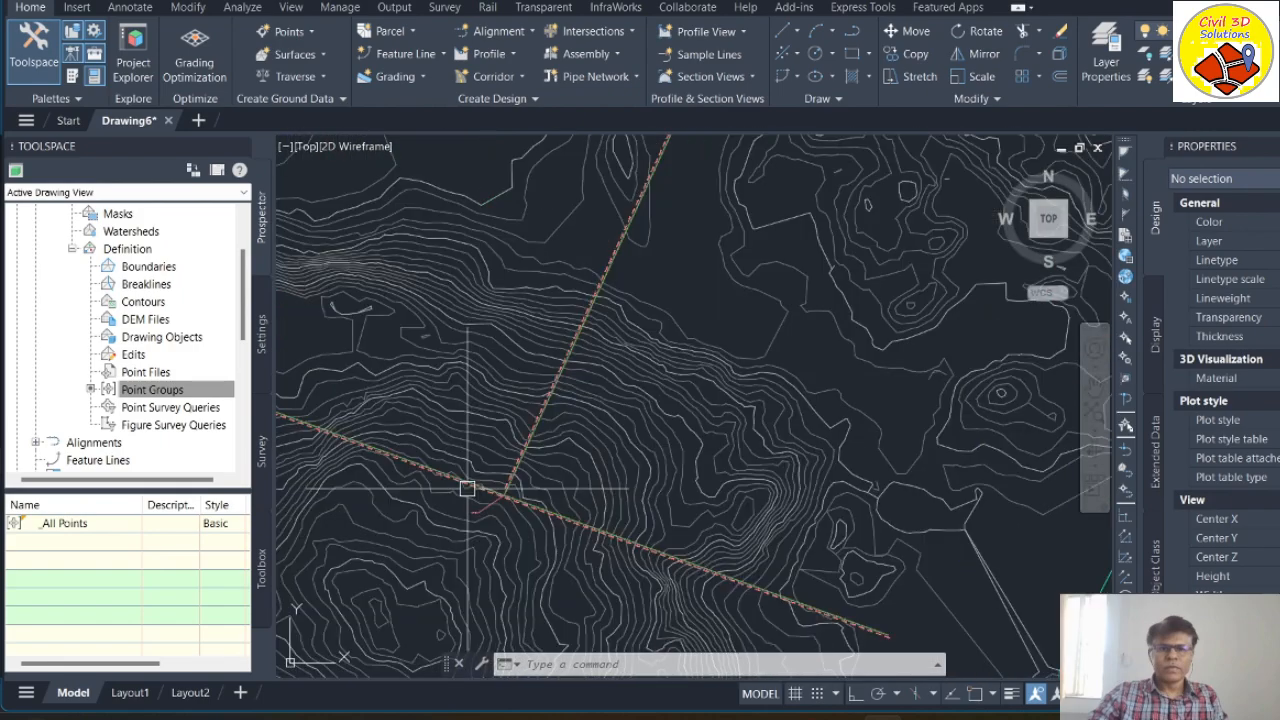
{"action": "scroll", "coordinate": [648, 425], "scroll_direction": "down", "scroll_amount": 5}
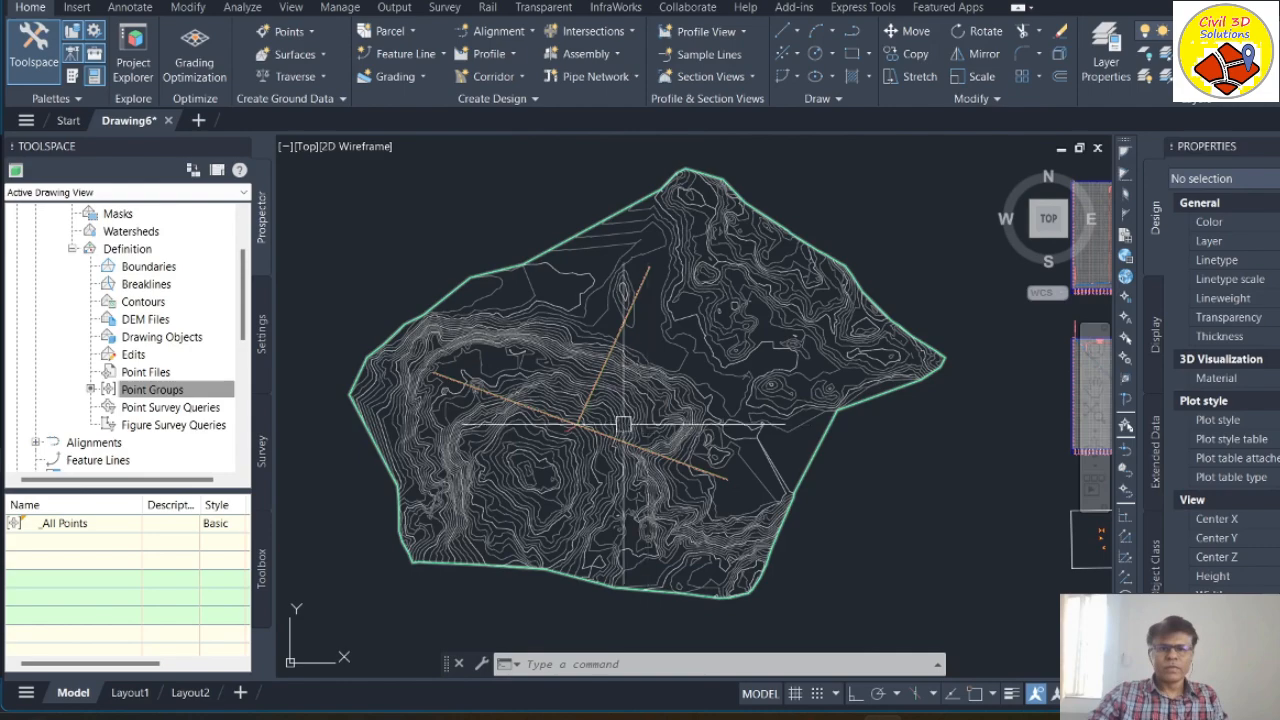
{"action": "scroll", "coordinate": [623, 424], "scroll_direction": "down", "scroll_amount": 5}
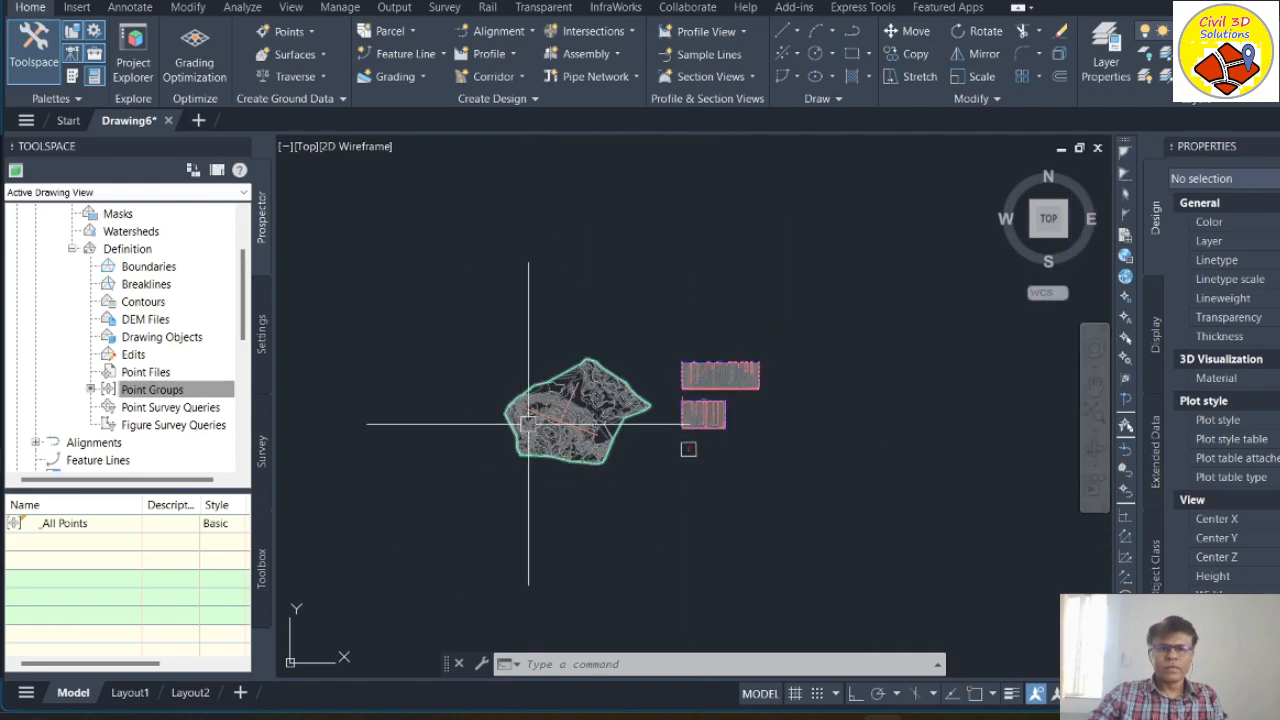
{"action": "scroll", "coordinate": [528, 423], "scroll_direction": "up", "scroll_amount": 8}
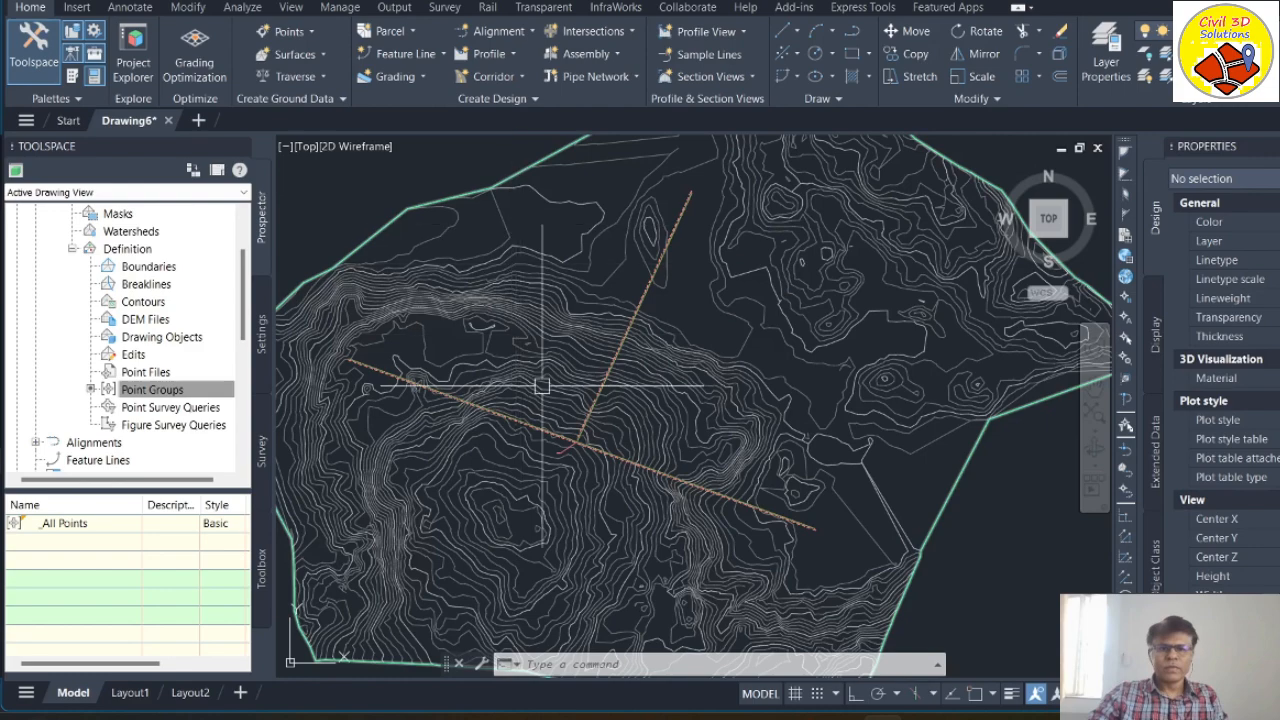
{"action": "scroll", "coordinate": [588, 432], "scroll_direction": "down", "scroll_amount": 6}
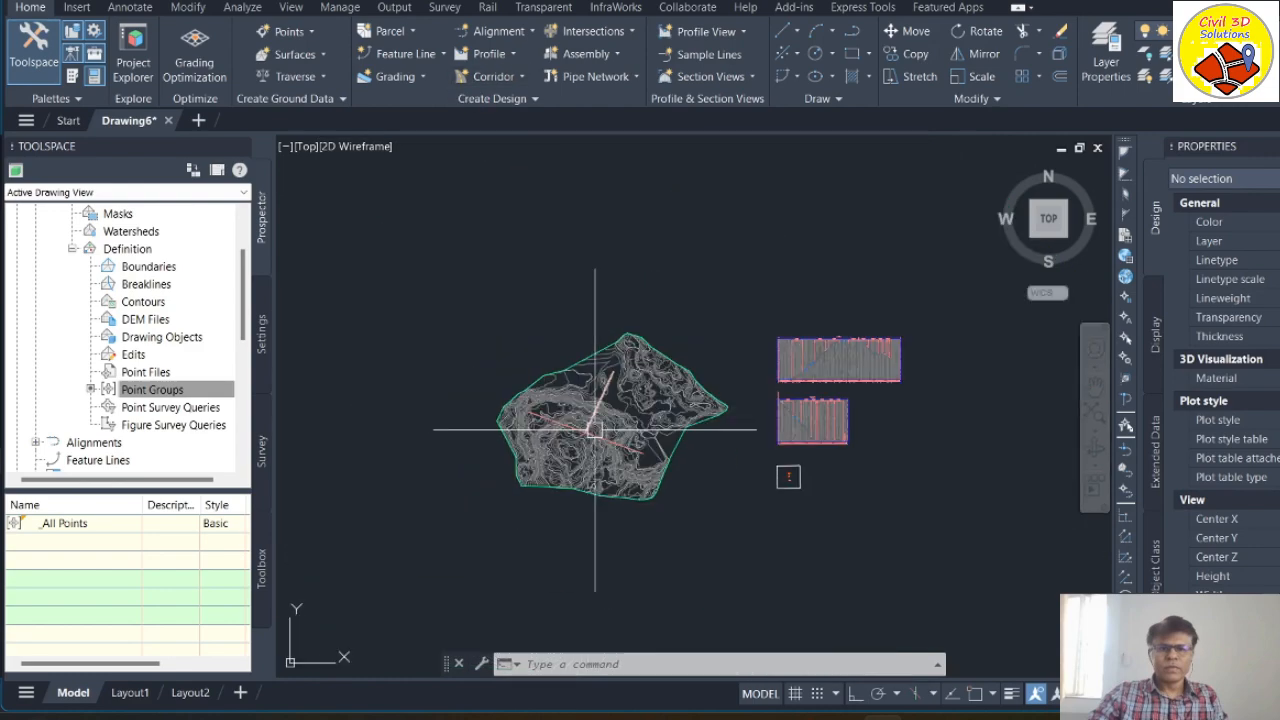
{"action": "scroll", "coordinate": [594, 430], "scroll_direction": "up", "scroll_amount": 3}
{"action": "scroll", "coordinate": [600, 440], "scroll_direction": "up", "scroll_amount": 8}
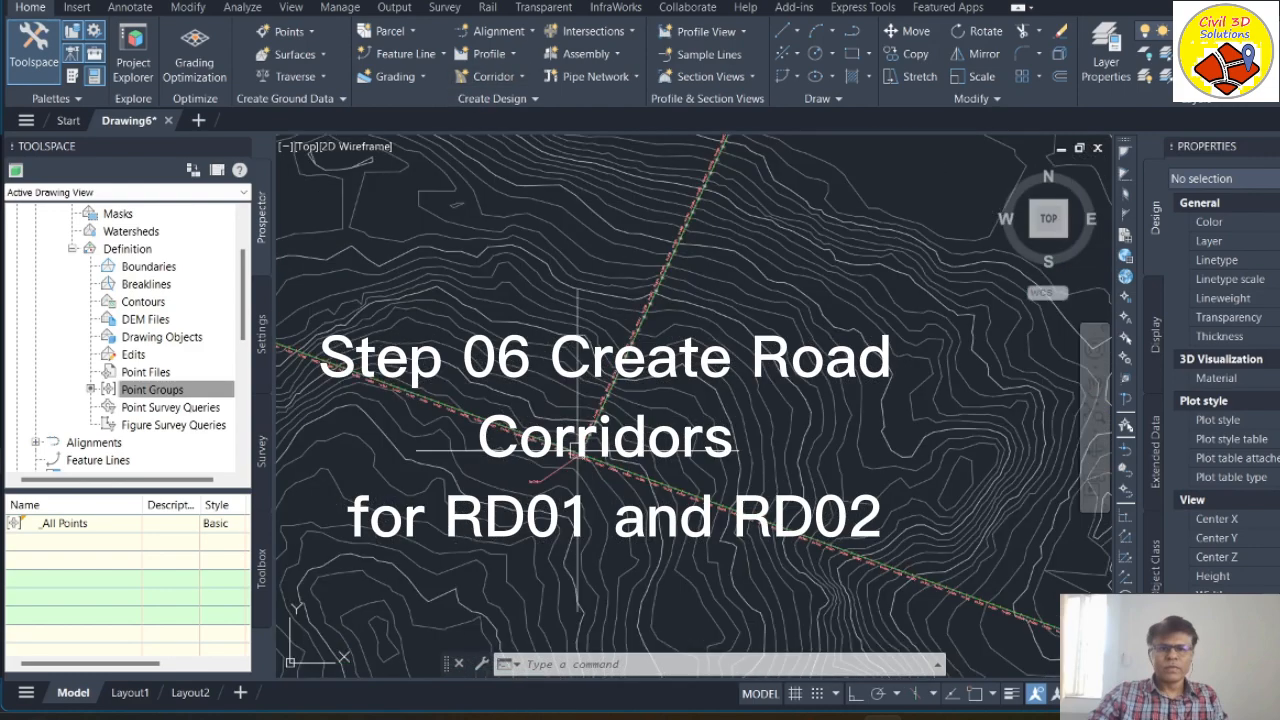
Step: Start a corridor named RD 01 with alignment Road_01 and profile Pro RD 01 as its baseline
{"action": "left_click", "coordinate": [520, 78]}
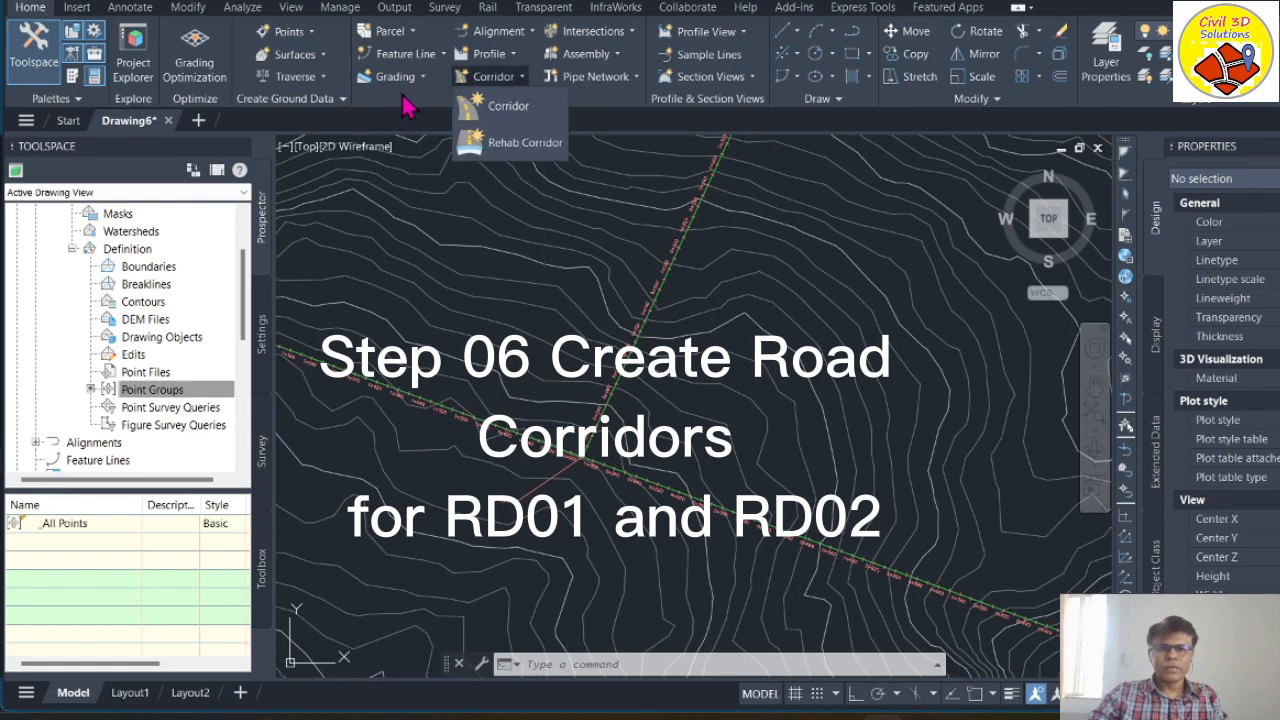
{"action": "left_click", "coordinate": [410, 97]}
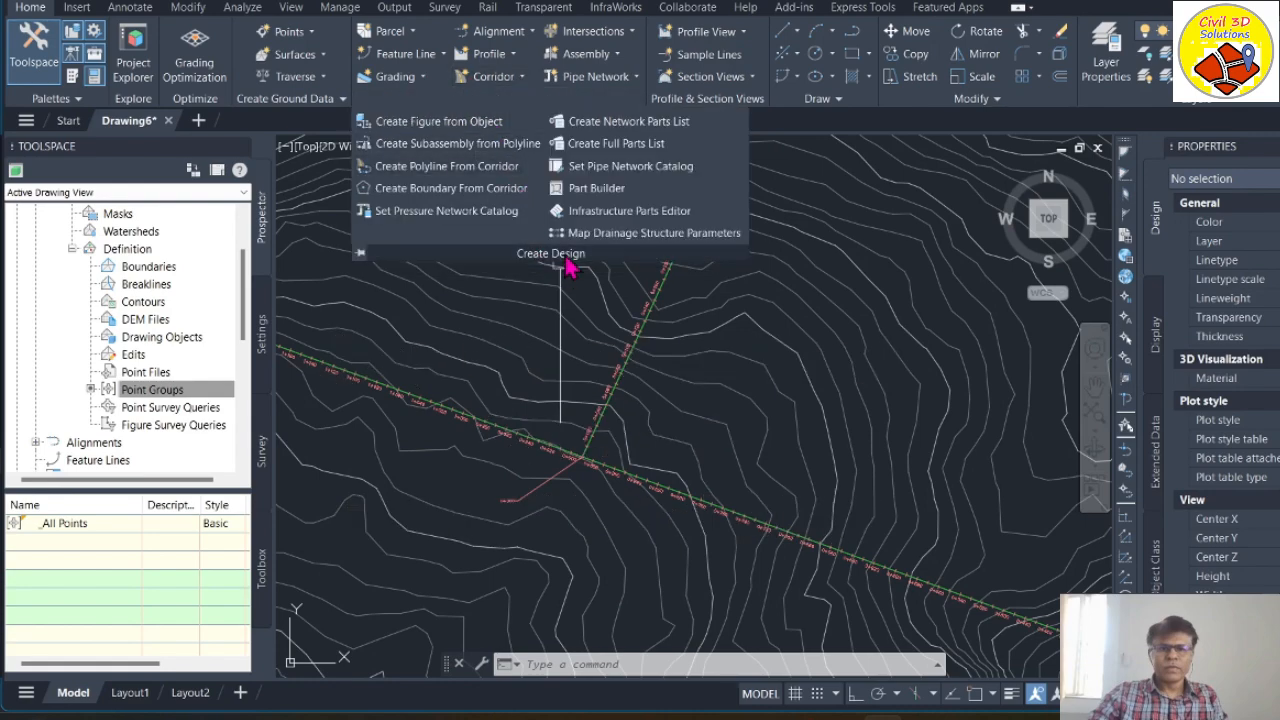
{"action": "left_click", "coordinate": [494, 77]}
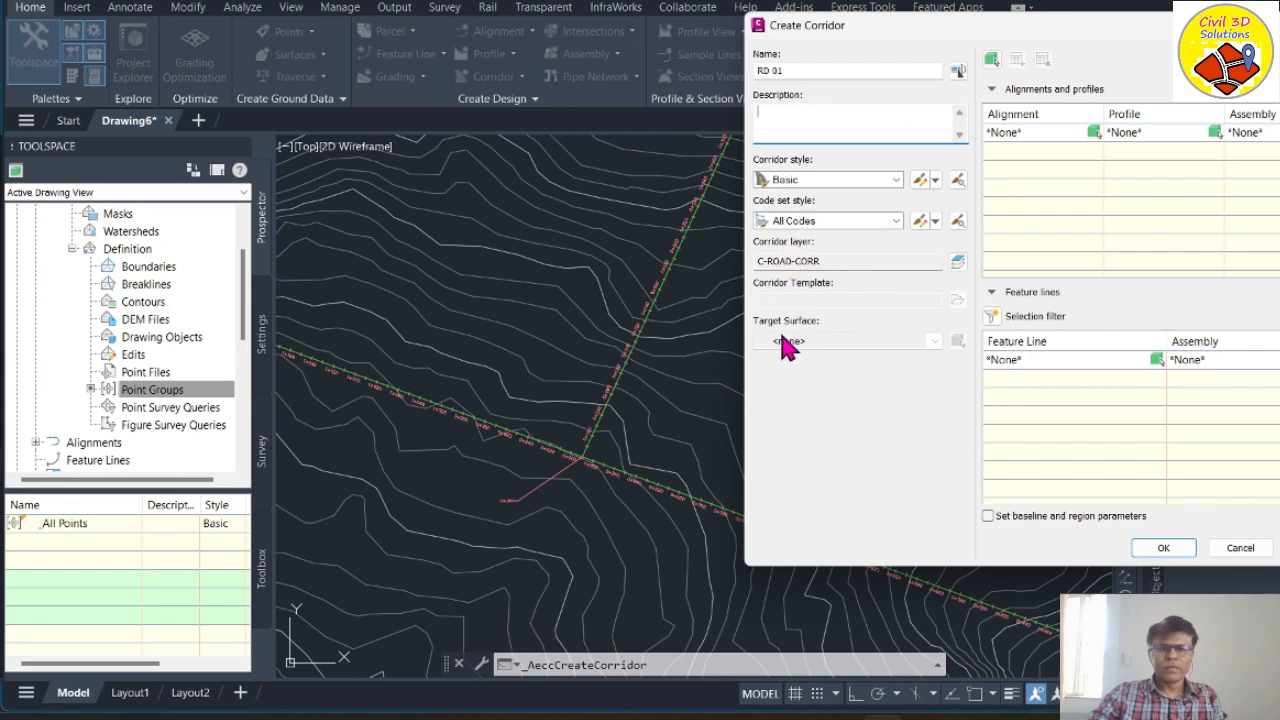
{"action": "left_click", "coordinate": [1095, 134]}
{"action": "scroll", "coordinate": [573, 470], "scroll_direction": "up", "scroll_amount": 5}
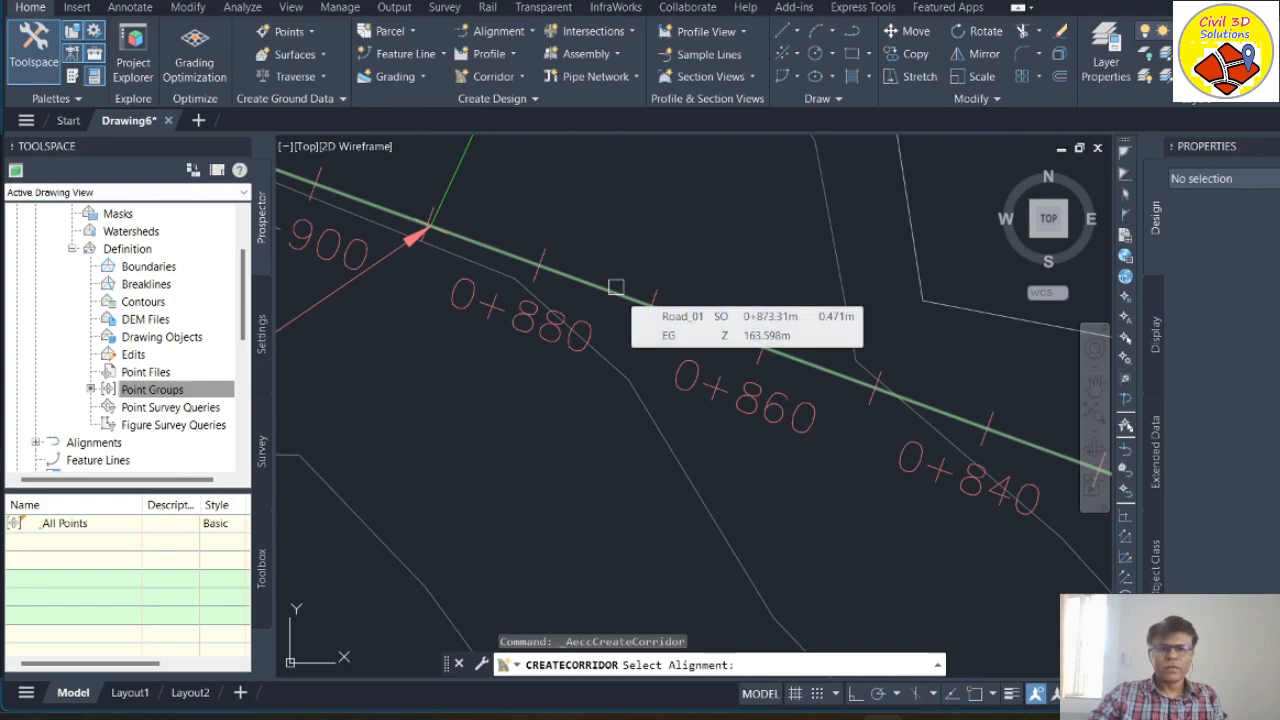
{"action": "left_click", "coordinate": [616, 287]}
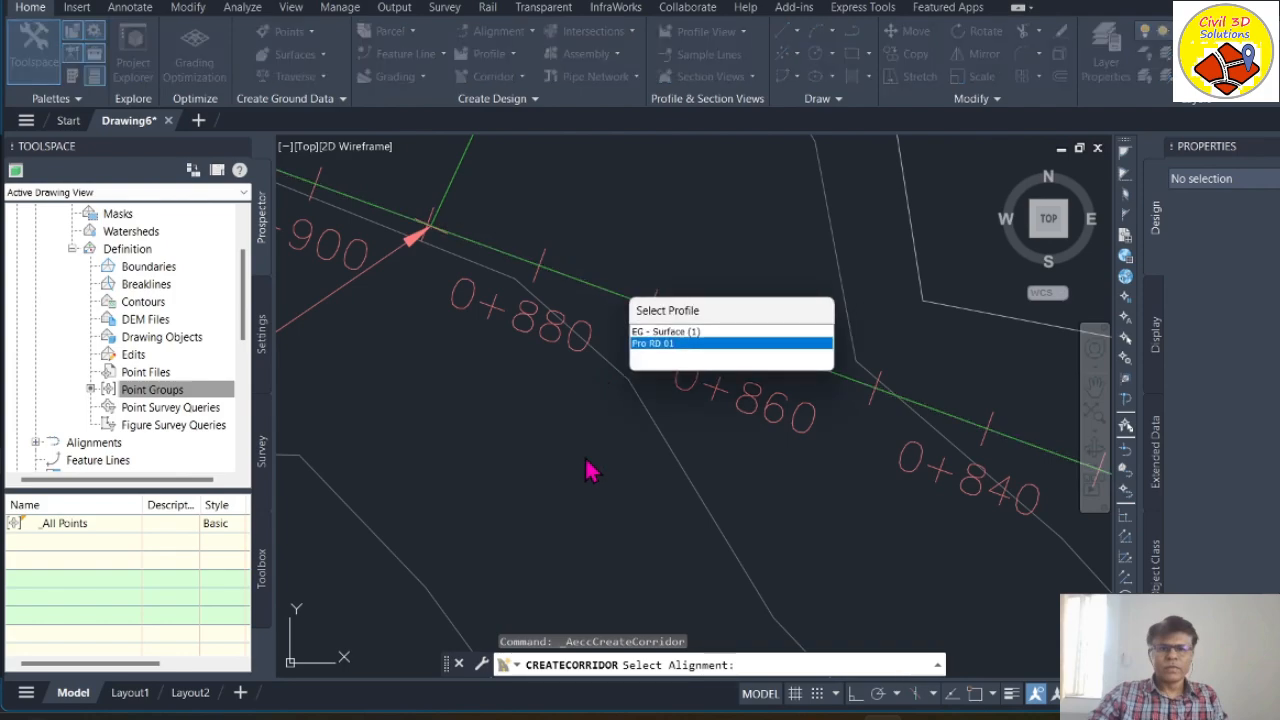
{"action": "left_click", "coordinate": [664, 347]}
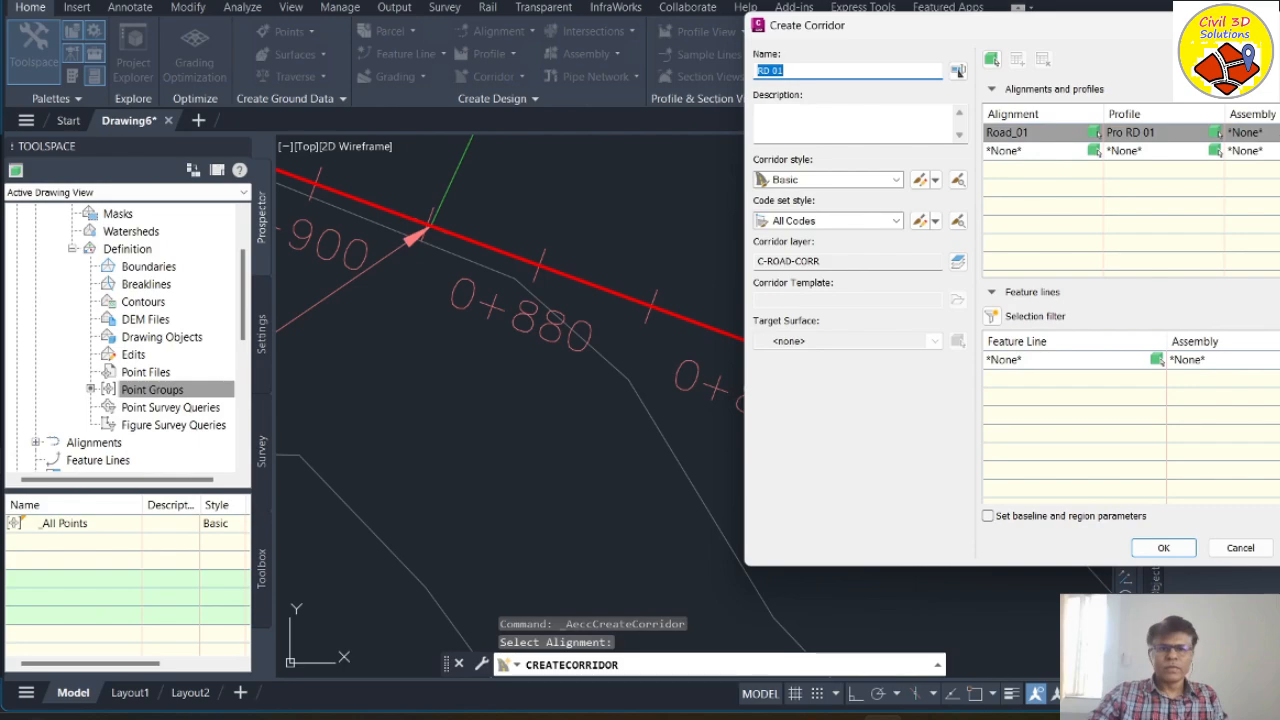
Step: Assign the two-sided assembly TYP Raod CS to the Road_01 baseline by picking its marker in the drawing
{"action": "left_click", "coordinate": [1215, 132]}
{"action": "scroll", "coordinate": [581, 415], "scroll_direction": "down", "scroll_amount": 3}
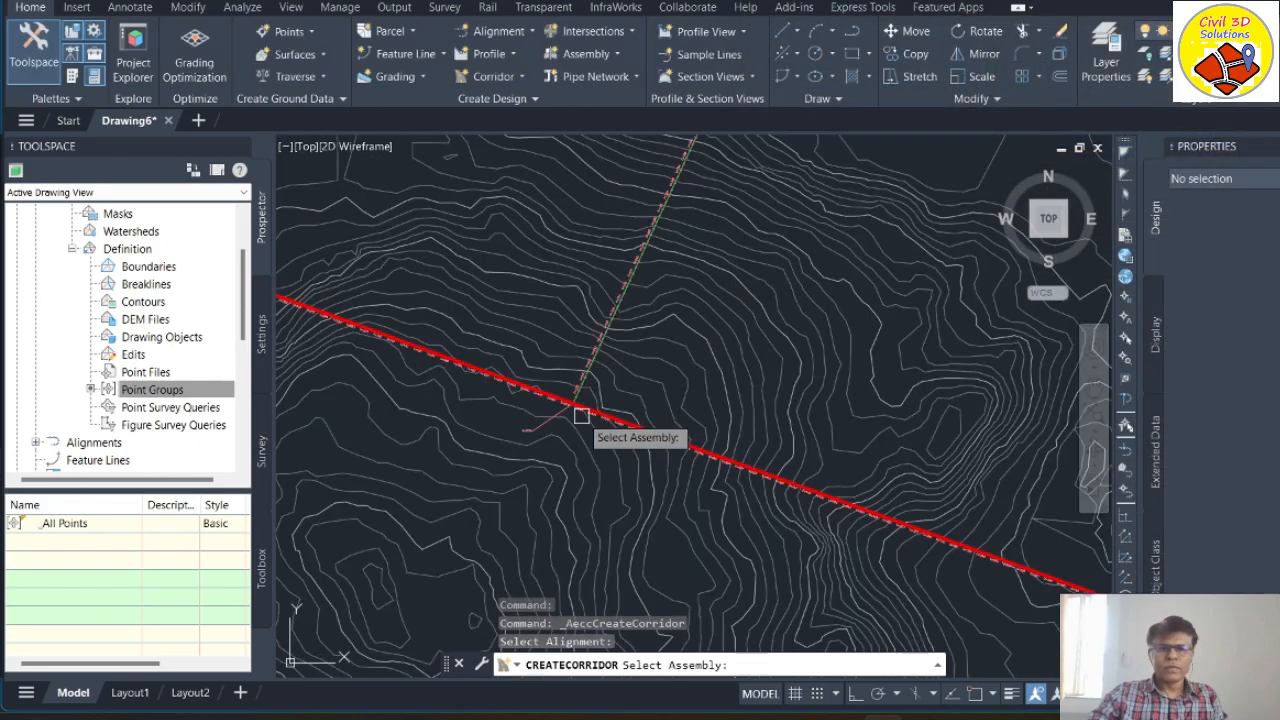
{"action": "scroll", "coordinate": [581, 415], "scroll_direction": "down", "scroll_amount": 5}
{"action": "scroll", "coordinate": [820, 420], "scroll_direction": "up", "scroll_amount": 6}
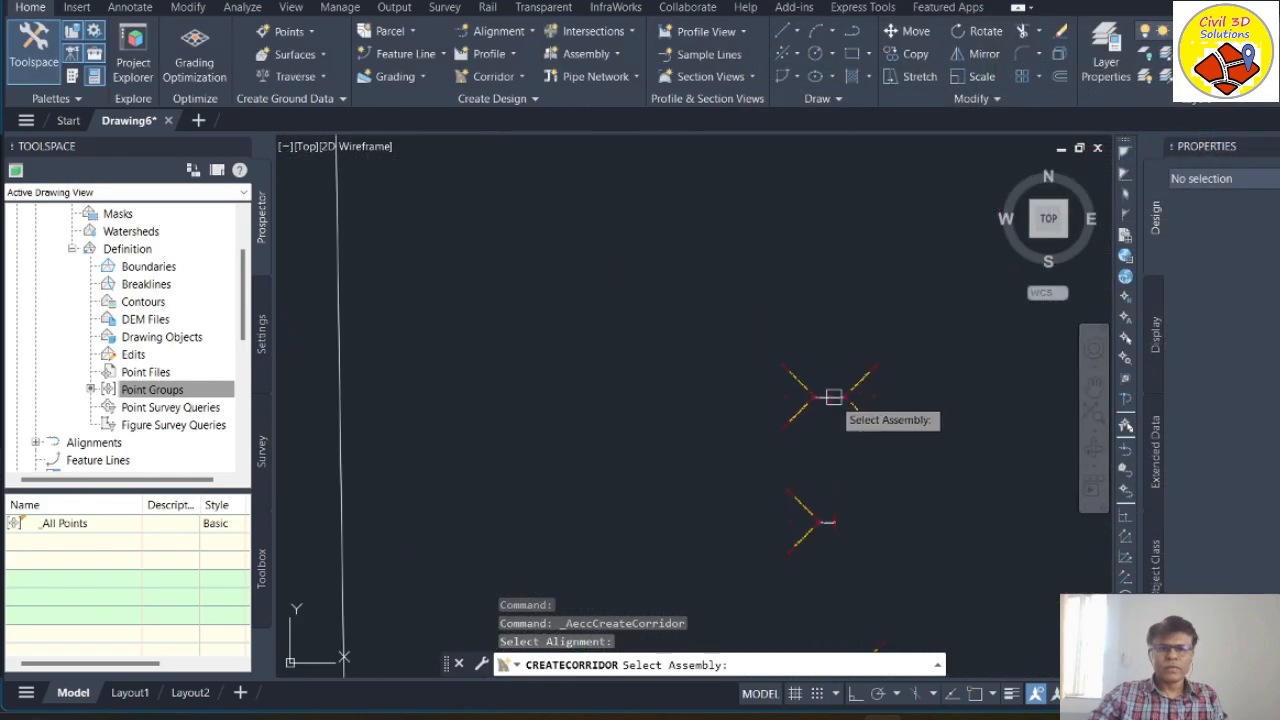
{"action": "scroll", "coordinate": [833, 397], "scroll_direction": "up", "scroll_amount": 5}
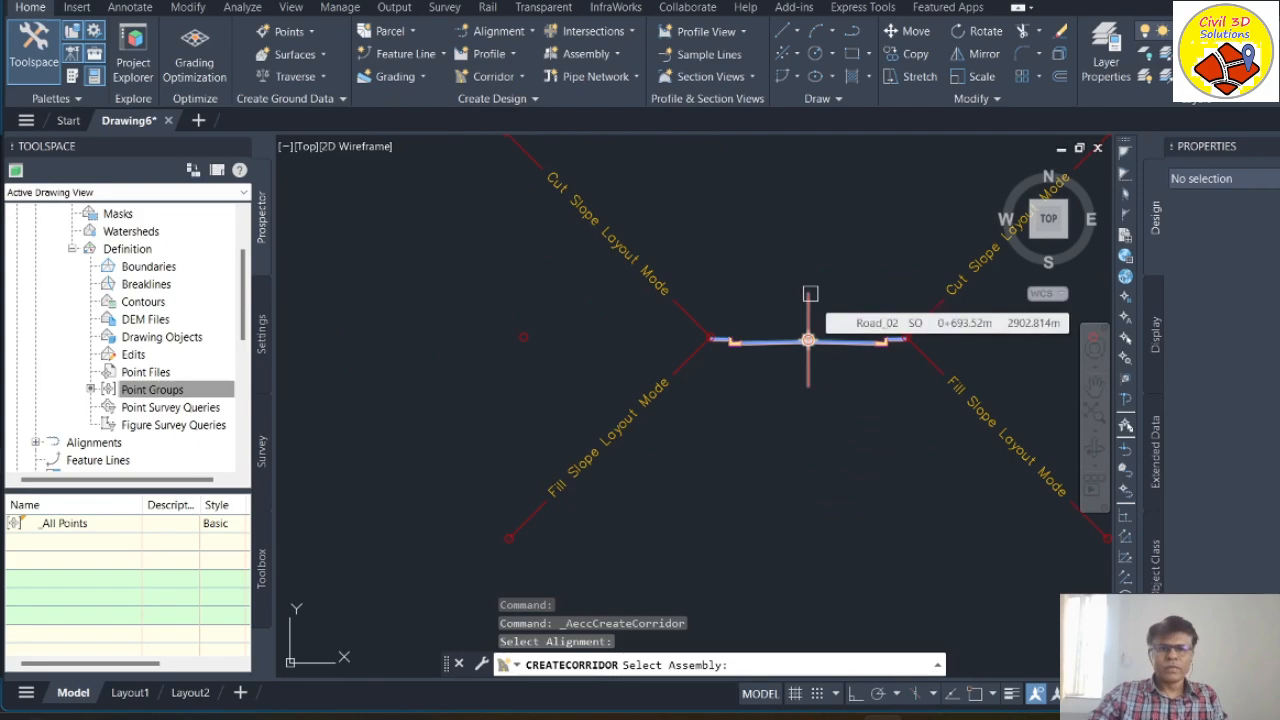
{"action": "left_click", "coordinate": [808, 340]}
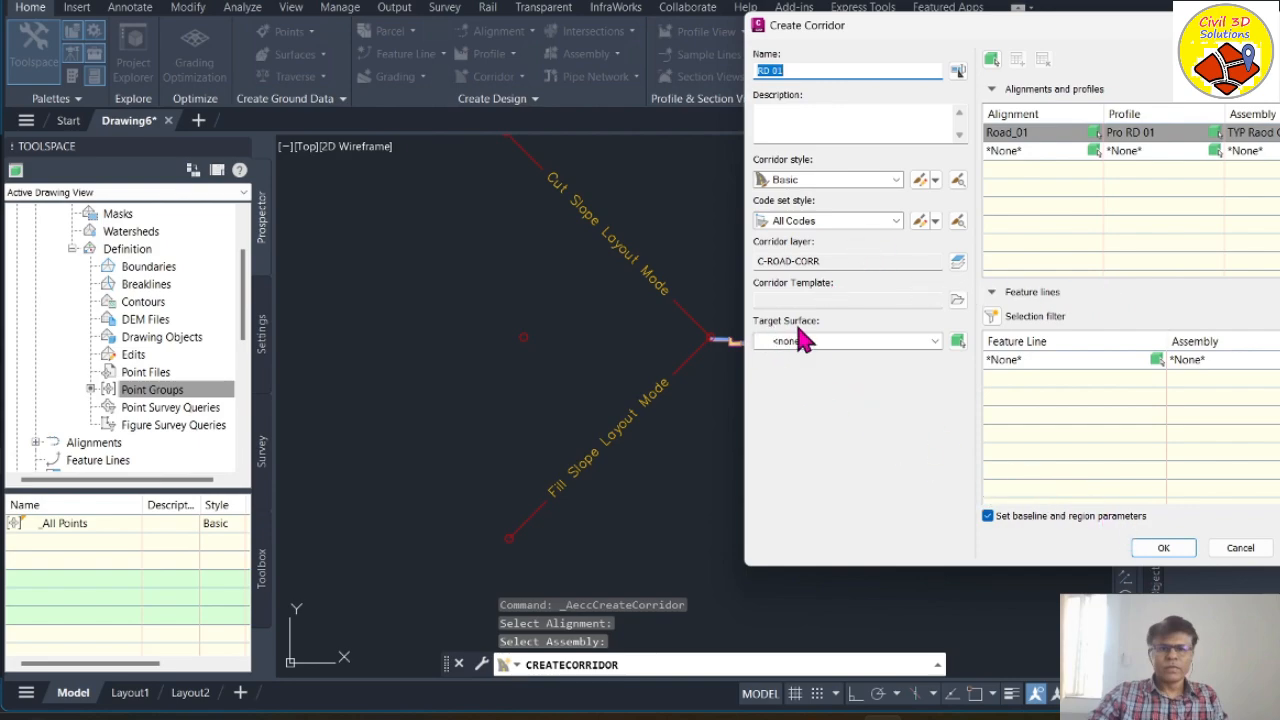
Step: Set the corridor's target surface to EG and accept the corridor definition
{"action": "left_click", "coordinate": [933, 342]}
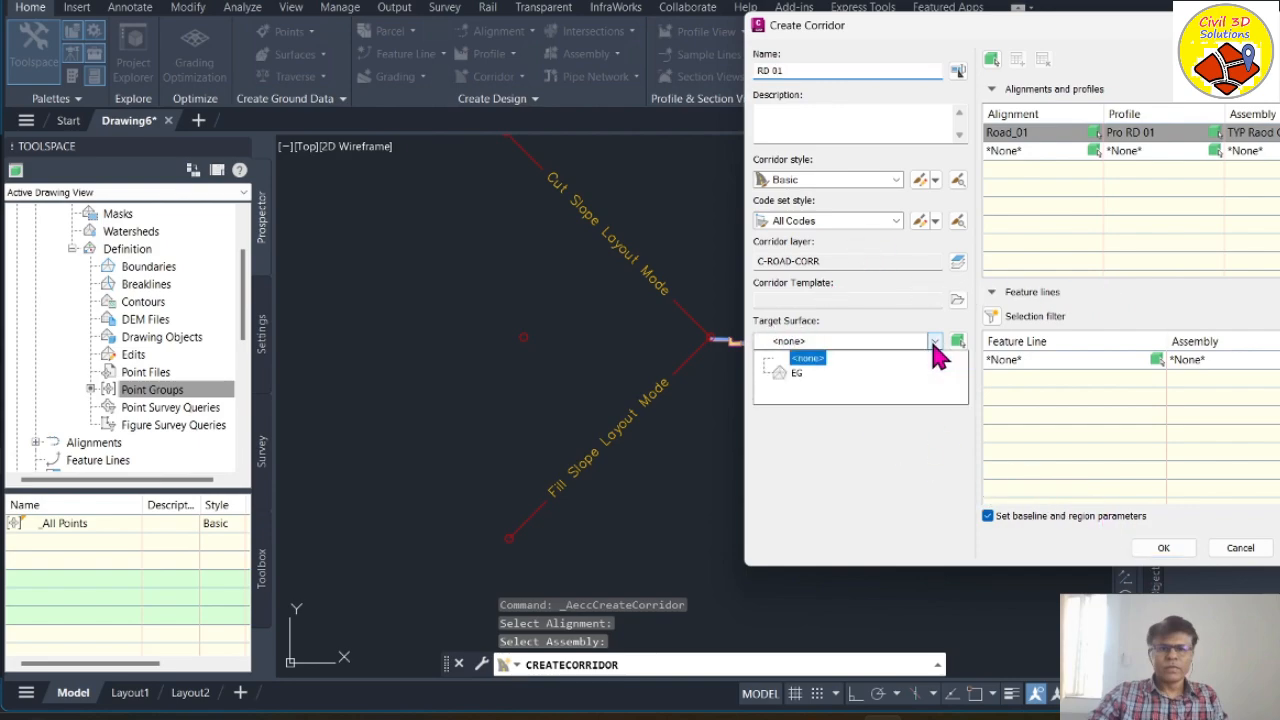
{"action": "left_click", "coordinate": [784, 373]}
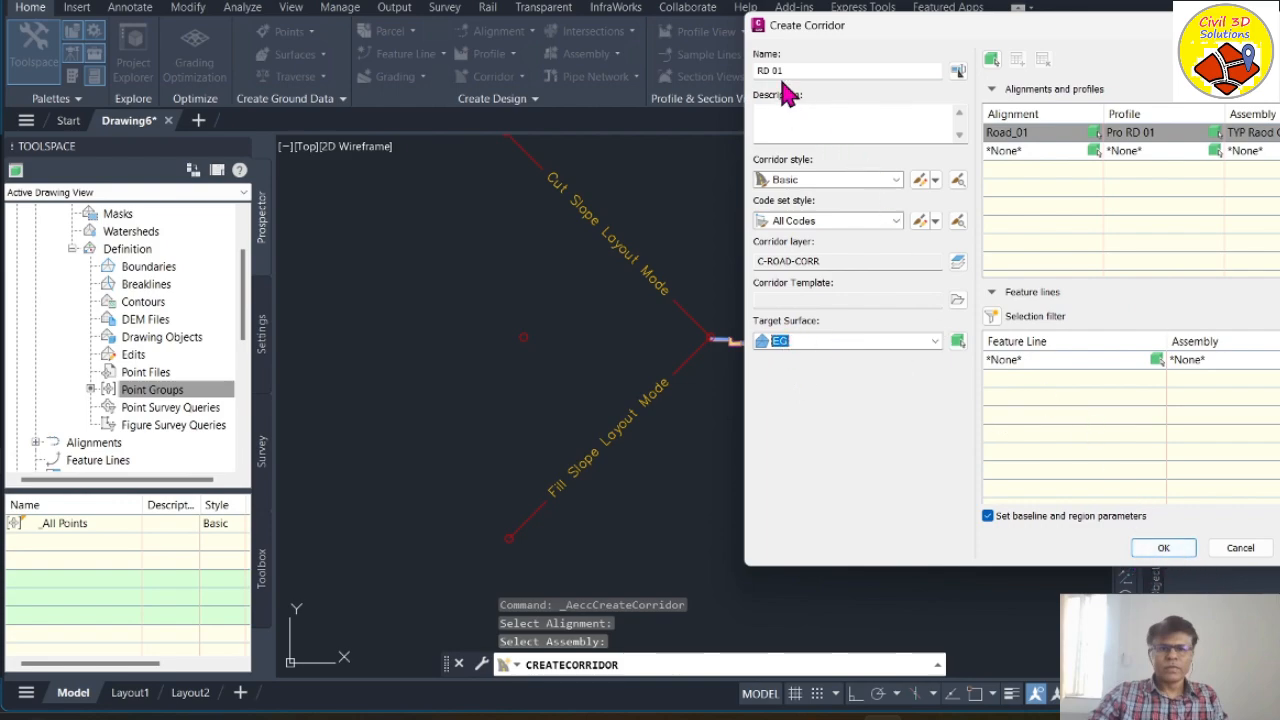
{"action": "left_click", "coordinate": [1163, 547]}
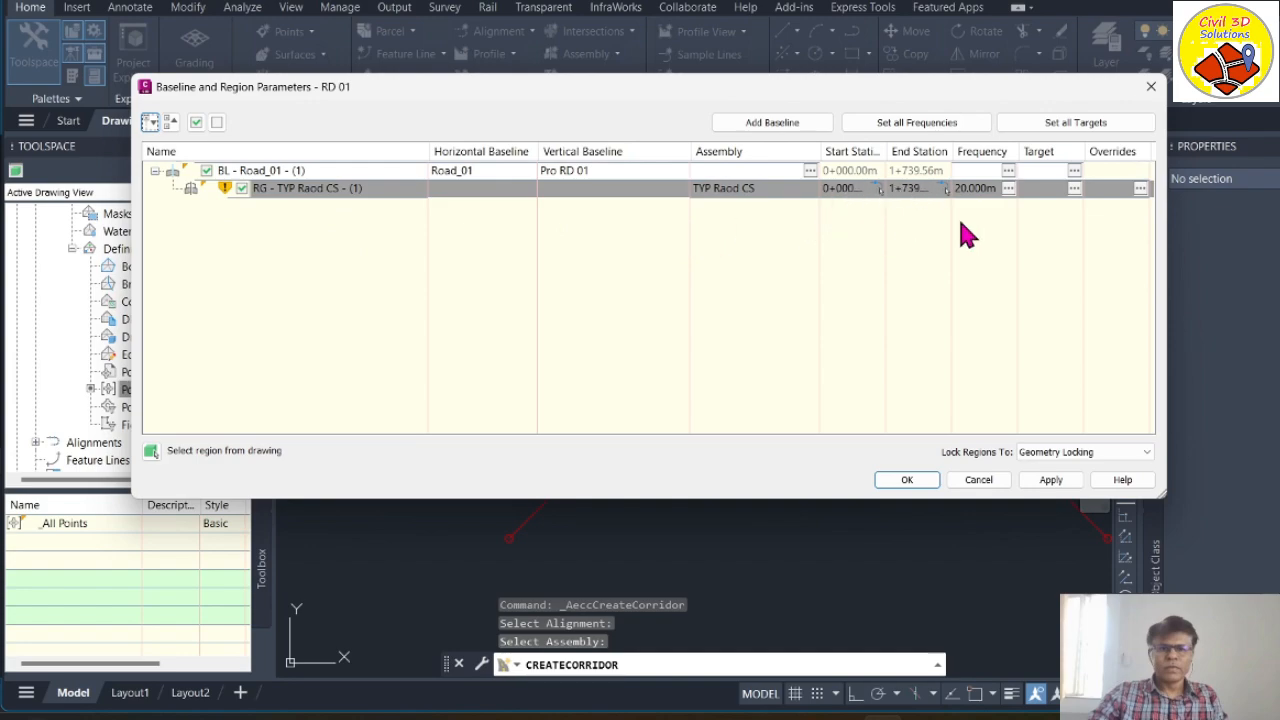
Step: Set the region's horizontal baseline frequencies to 5 m along tangents, for the curve increment and along spirals
{"action": "left_click", "coordinate": [1008, 190]}
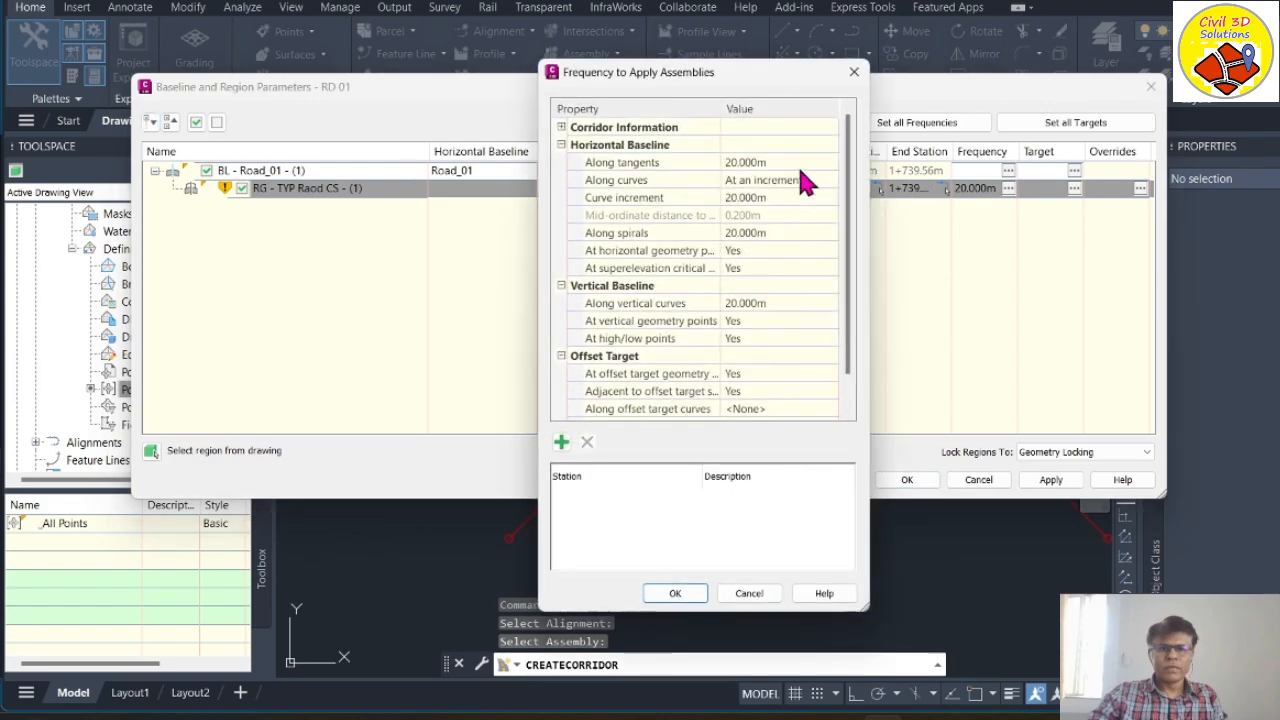
{"action": "left_click", "coordinate": [797, 163]}
{"action": "type", "text": "5"}
{"action": "key", "text": "Return"}
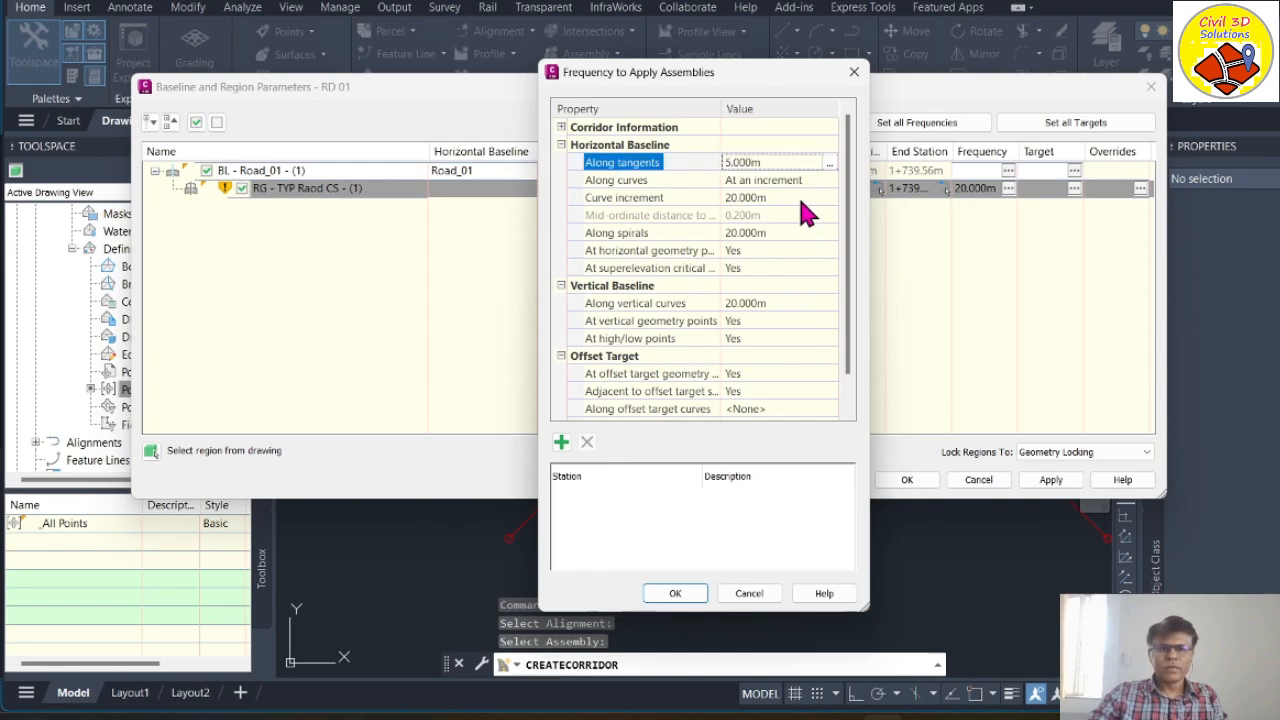
{"action": "left_click", "coordinate": [800, 200]}
{"action": "type", "text": "5"}
{"action": "key", "text": "Return"}
{"action": "left_click", "coordinate": [785, 233]}
{"action": "type", "text": "5"}
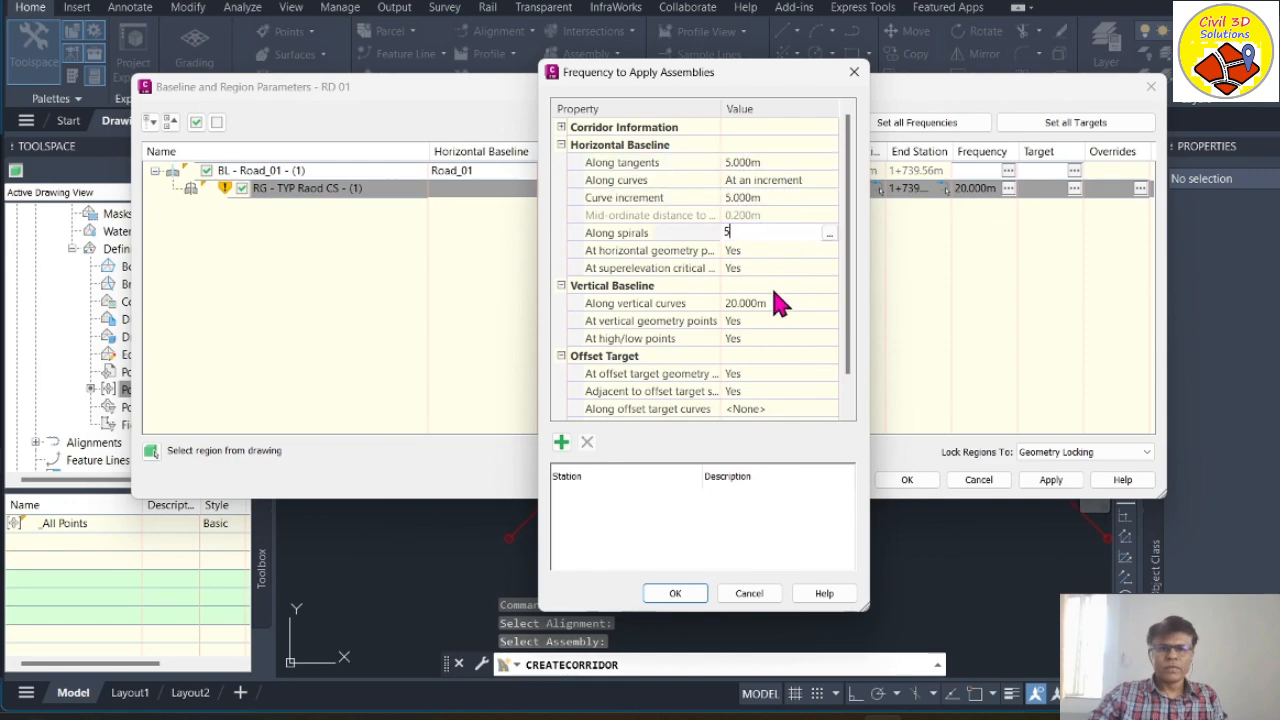
{"action": "key", "text": "Return"}
Step: Set the region's frequency along vertical curves to 5 m and accept the frequency settings
{"action": "left_click", "coordinate": [777, 302]}
{"action": "type", "text": "5"}
{"action": "key", "text": "Return"}
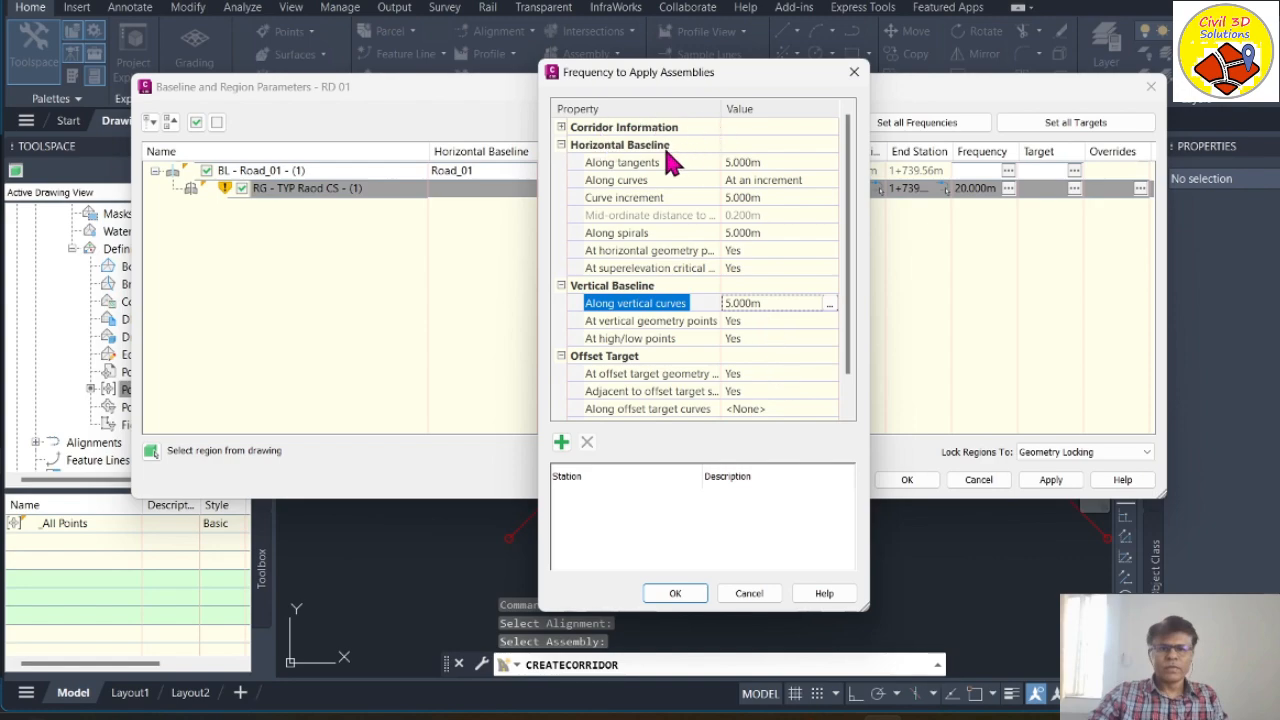
{"action": "left_click", "coordinate": [741, 301]}
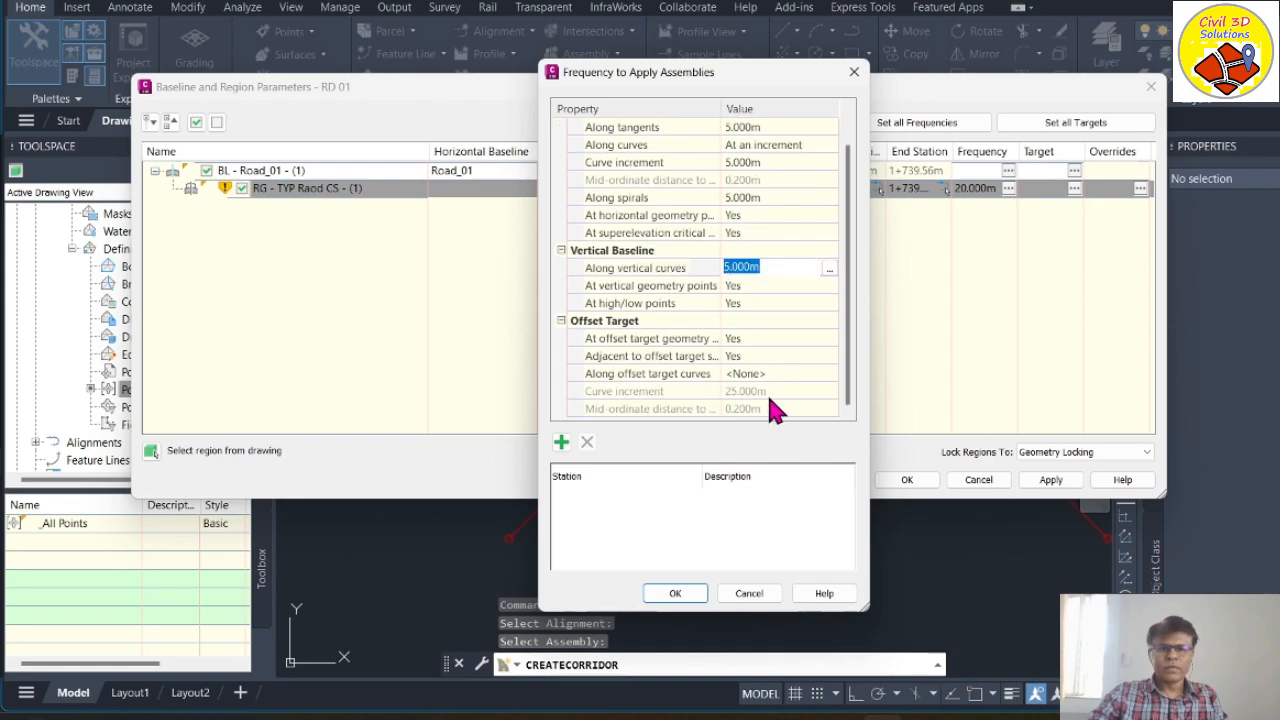
{"action": "scroll", "coordinate": [775, 395], "scroll_direction": "up", "scroll_amount": 1}
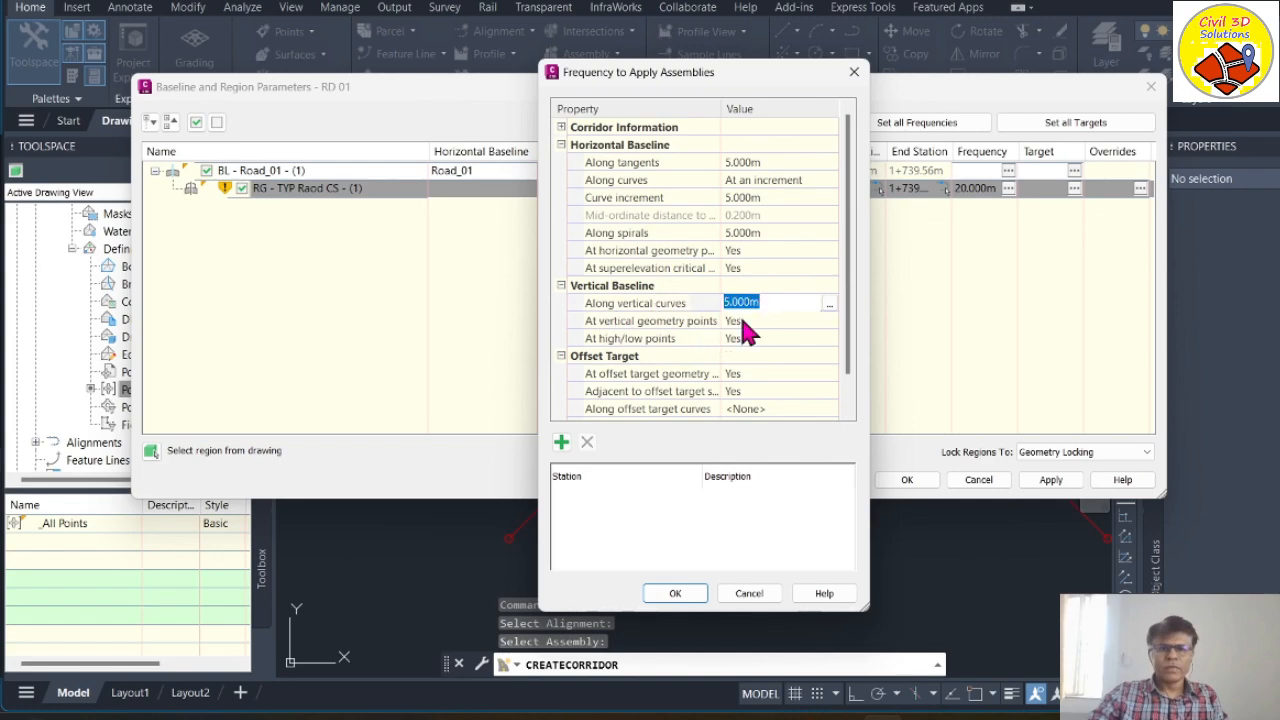
{"action": "scroll", "coordinate": [745, 330], "scroll_direction": "down", "scroll_amount": 1}
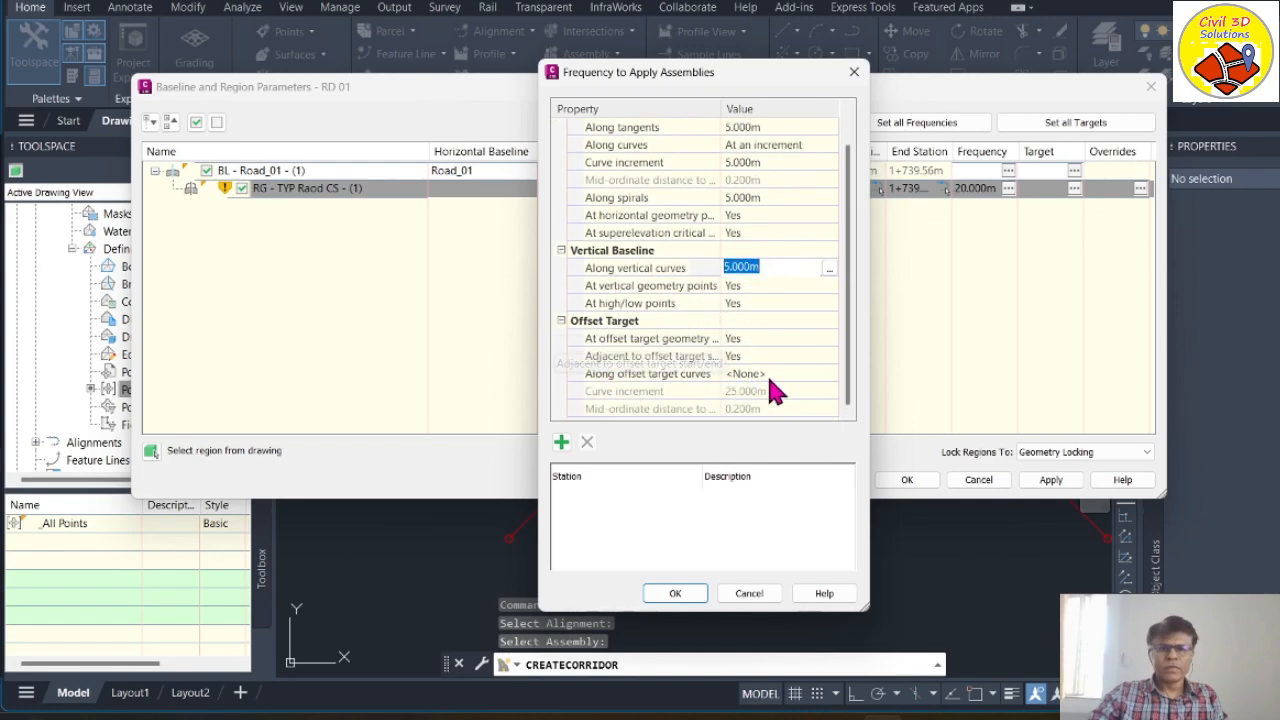
{"action": "left_click", "coordinate": [790, 391]}
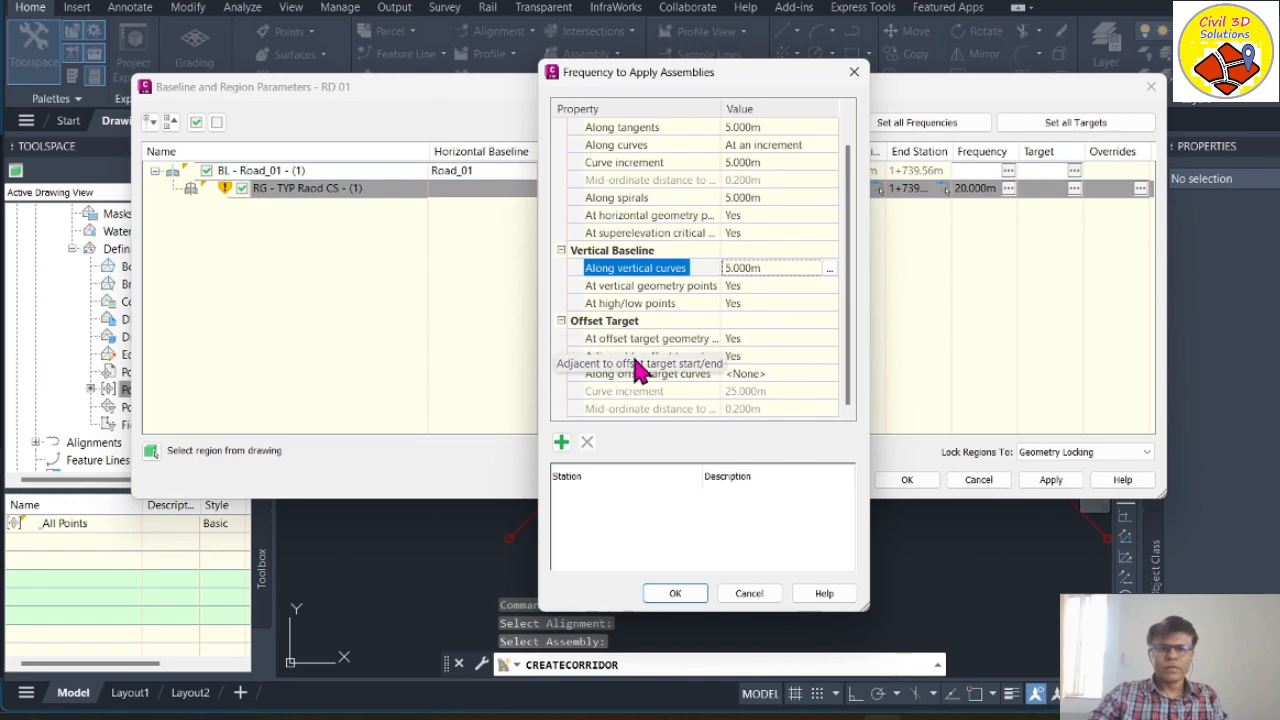
{"action": "scroll", "coordinate": [765, 322], "scroll_direction": "up", "scroll_amount": 1}
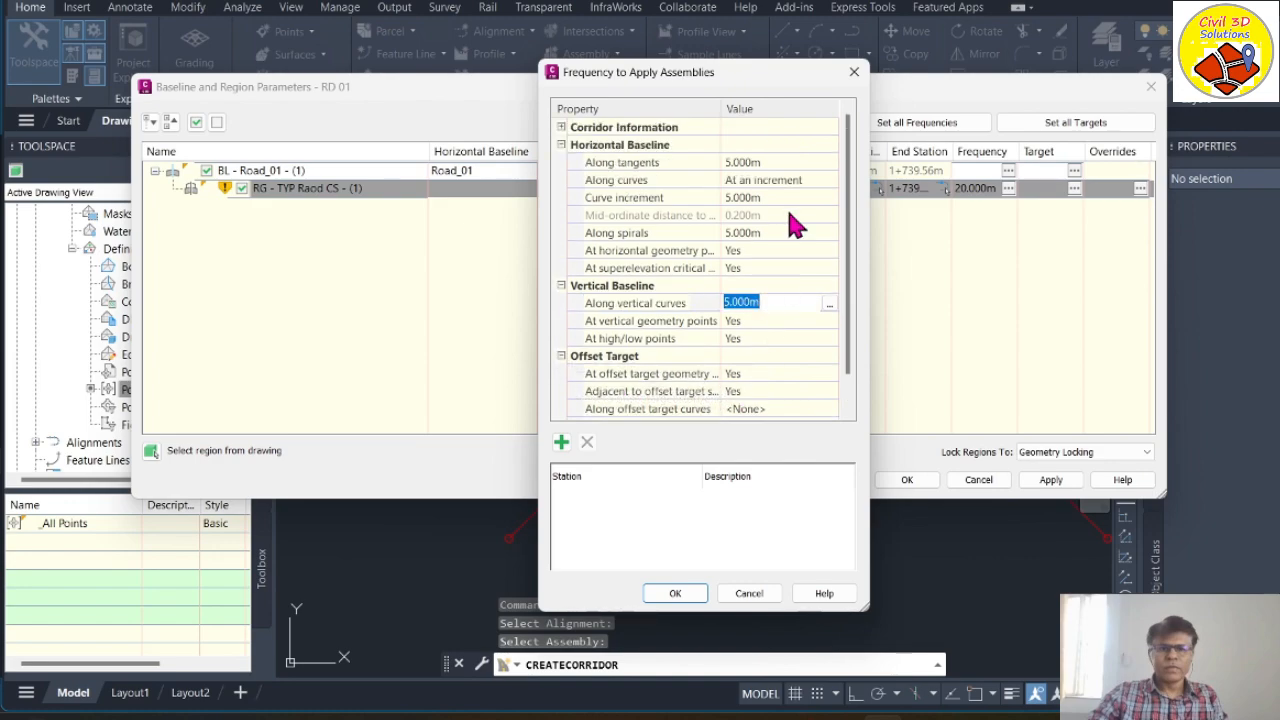
{"action": "left_click", "coordinate": [675, 593]}
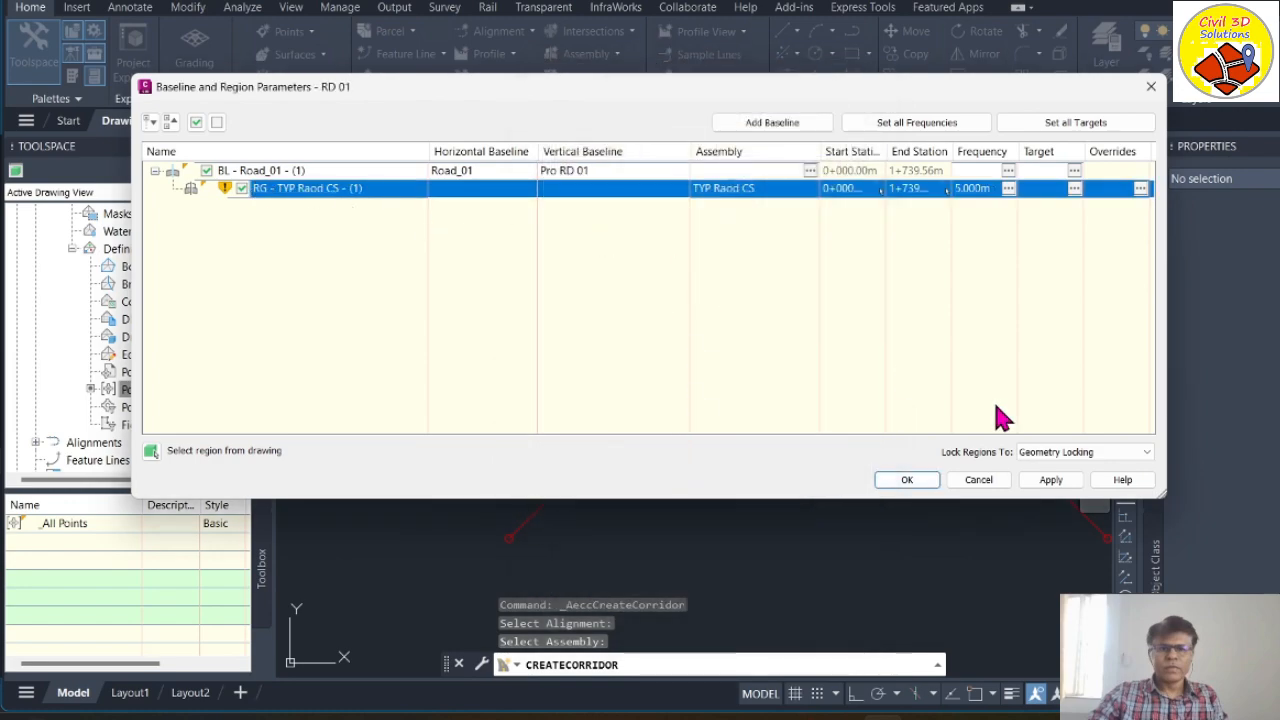
Step: Apply the baseline and region parameters, rebuild corridor RD 01 and dismiss the event report
{"action": "left_click", "coordinate": [1040, 481]}
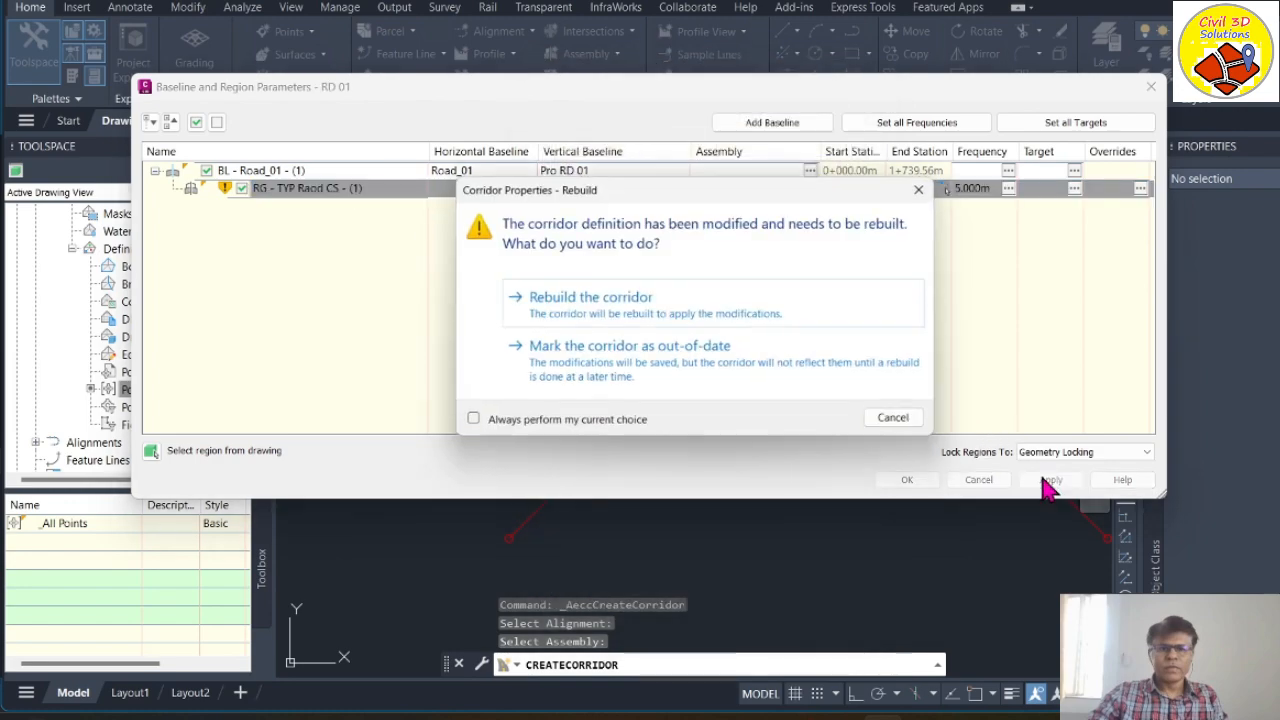
{"action": "left_click", "coordinate": [586, 322]}
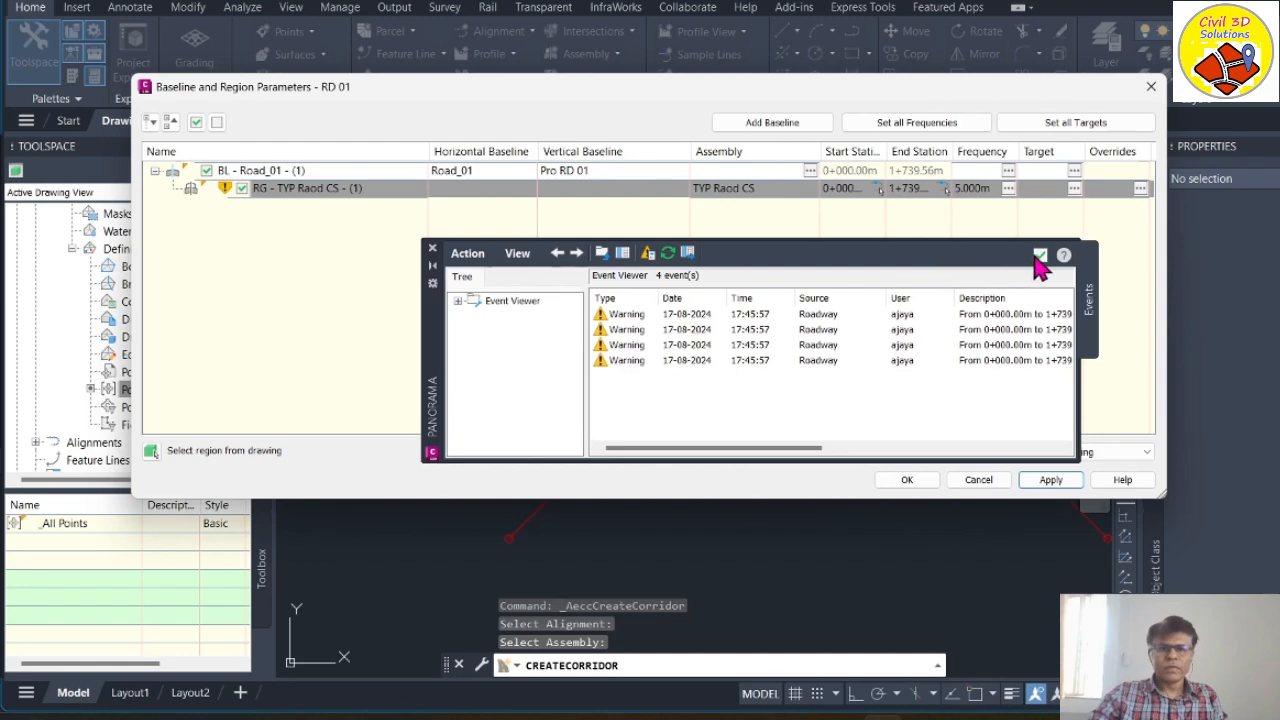
{"action": "left_click", "coordinate": [907, 480]}
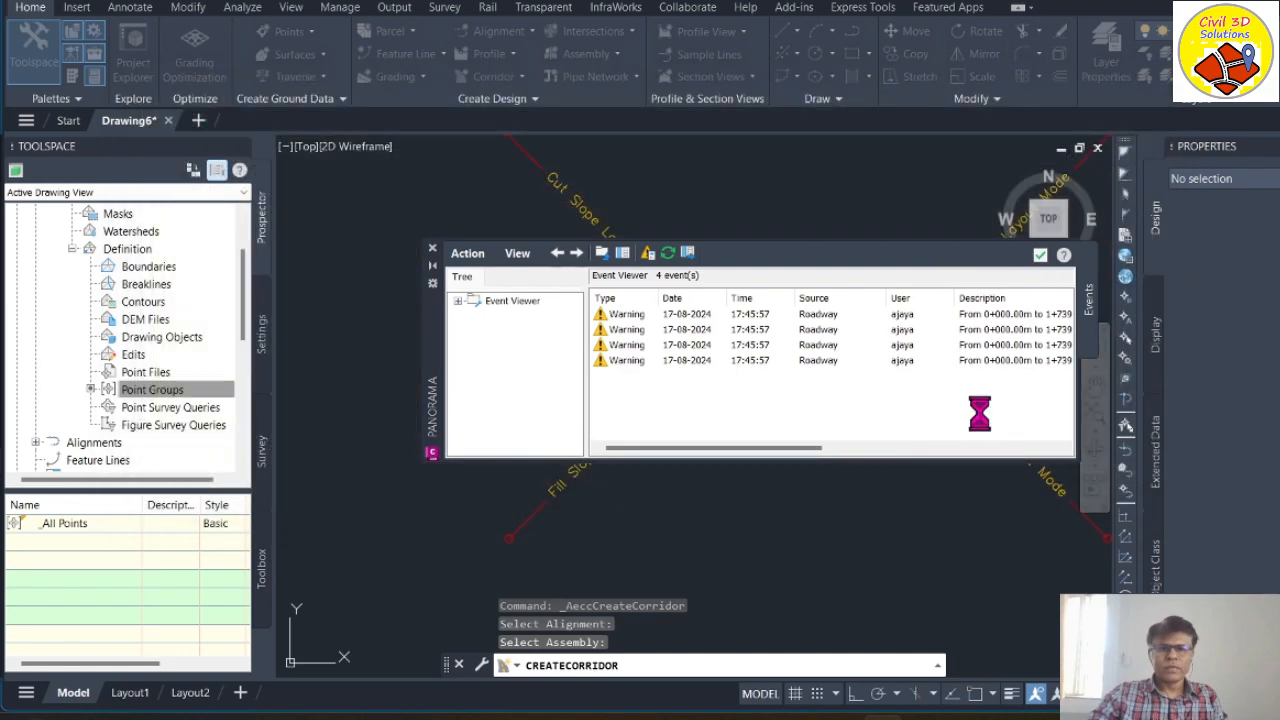
{"action": "left_click", "coordinate": [1040, 256]}
Step: Examine the RD 01 corridor in plan, especially the slopes at its western start and the changes between cut and fill
{"action": "scroll", "coordinate": [700, 375], "scroll_direction": "down", "scroll_amount": 10}
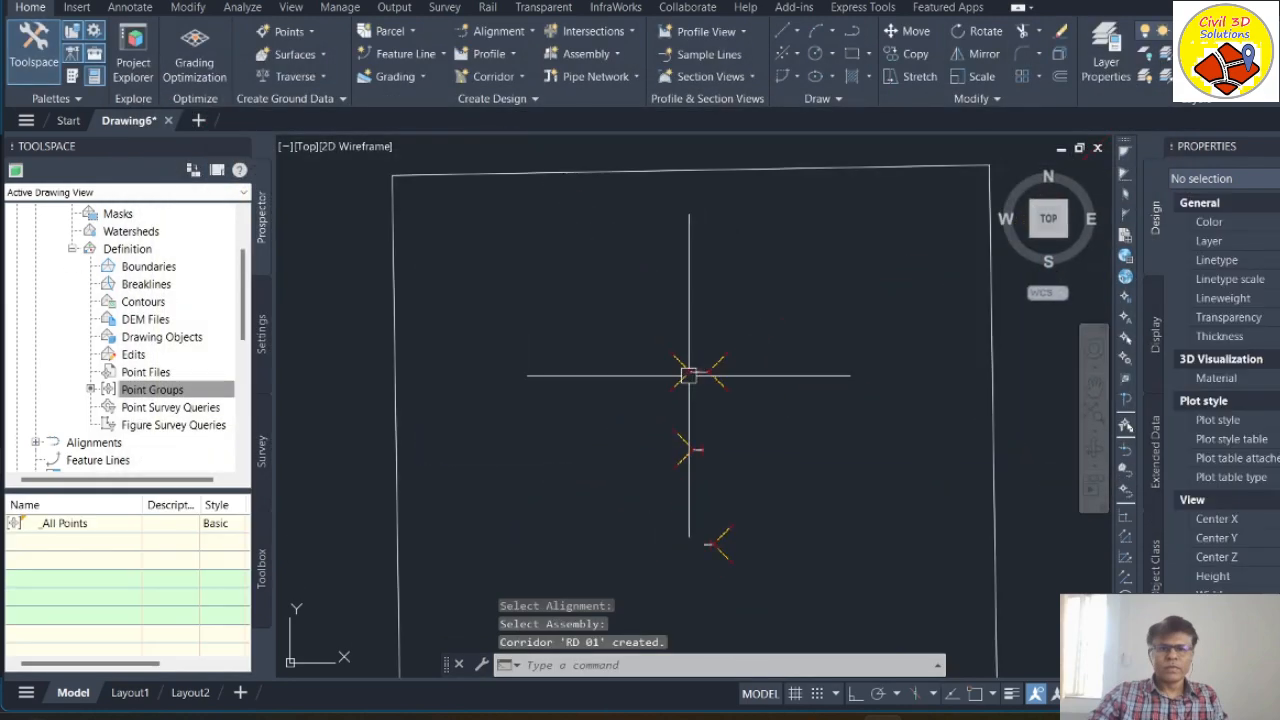
{"action": "scroll", "coordinate": [751, 361], "scroll_direction": "down", "scroll_amount": 5}
{"action": "scroll", "coordinate": [660, 343], "scroll_direction": "up", "scroll_amount": 8}
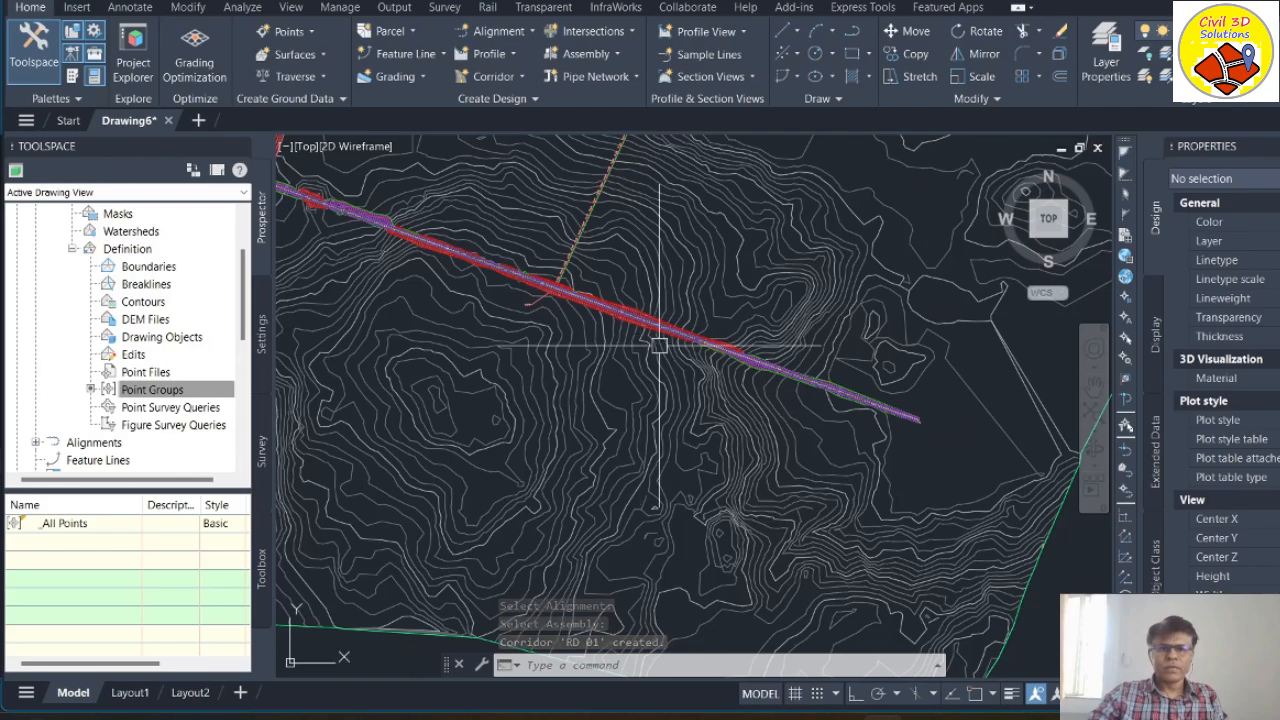
{"action": "scroll", "coordinate": [818, 385], "scroll_direction": "up", "scroll_amount": 2}
{"action": "scroll", "coordinate": [818, 385], "scroll_direction": "up", "scroll_amount": 3}
{"action": "scroll", "coordinate": [860, 520], "scroll_direction": "down", "scroll_amount": 8}
{"action": "scroll", "coordinate": [671, 429], "scroll_direction": "up", "scroll_amount": 8}
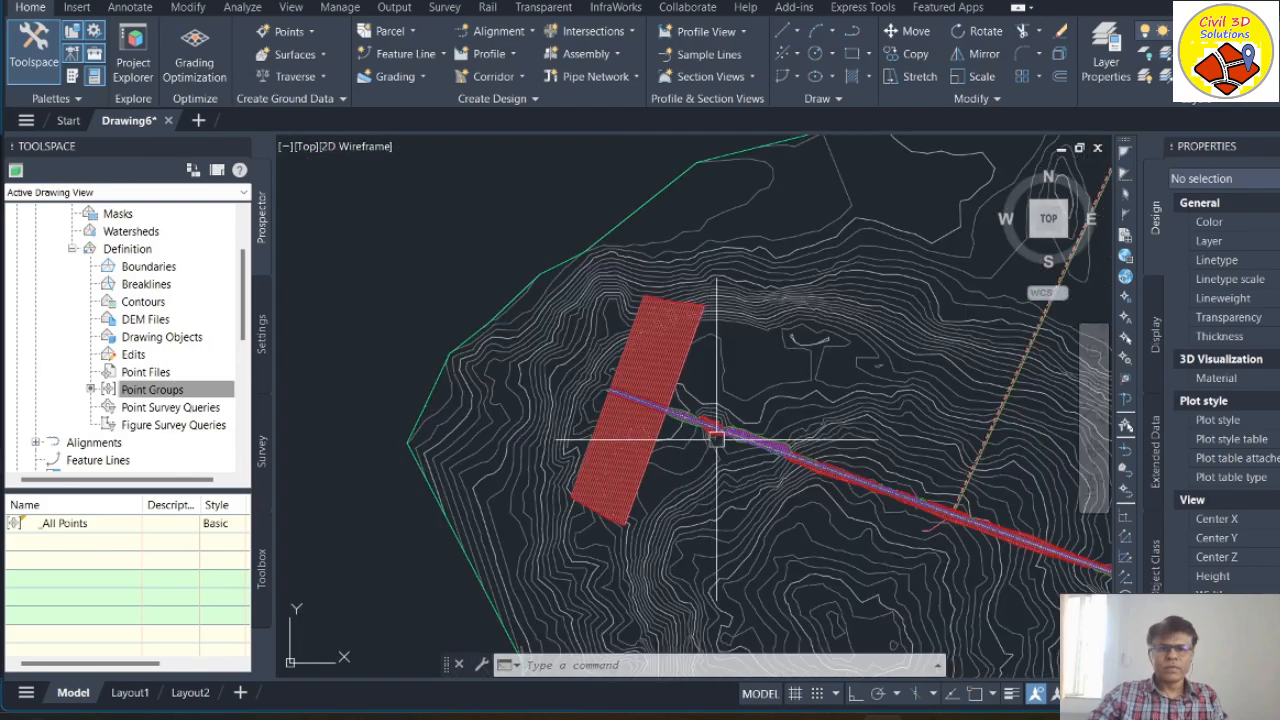
{"action": "scroll", "coordinate": [650, 404], "scroll_direction": "up", "scroll_amount": 3}
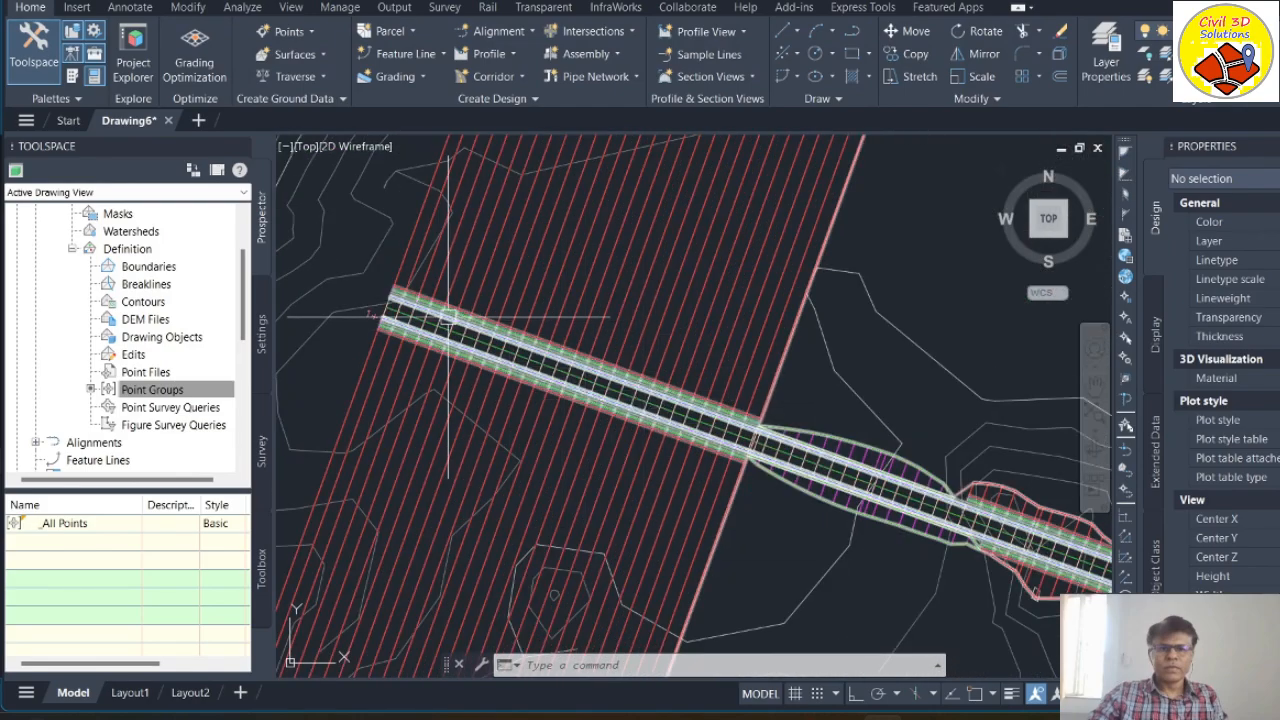
{"action": "scroll", "coordinate": [386, 302], "scroll_direction": "up", "scroll_amount": 4}
{"action": "scroll", "coordinate": [386, 302], "scroll_direction": "down", "scroll_amount": 5}
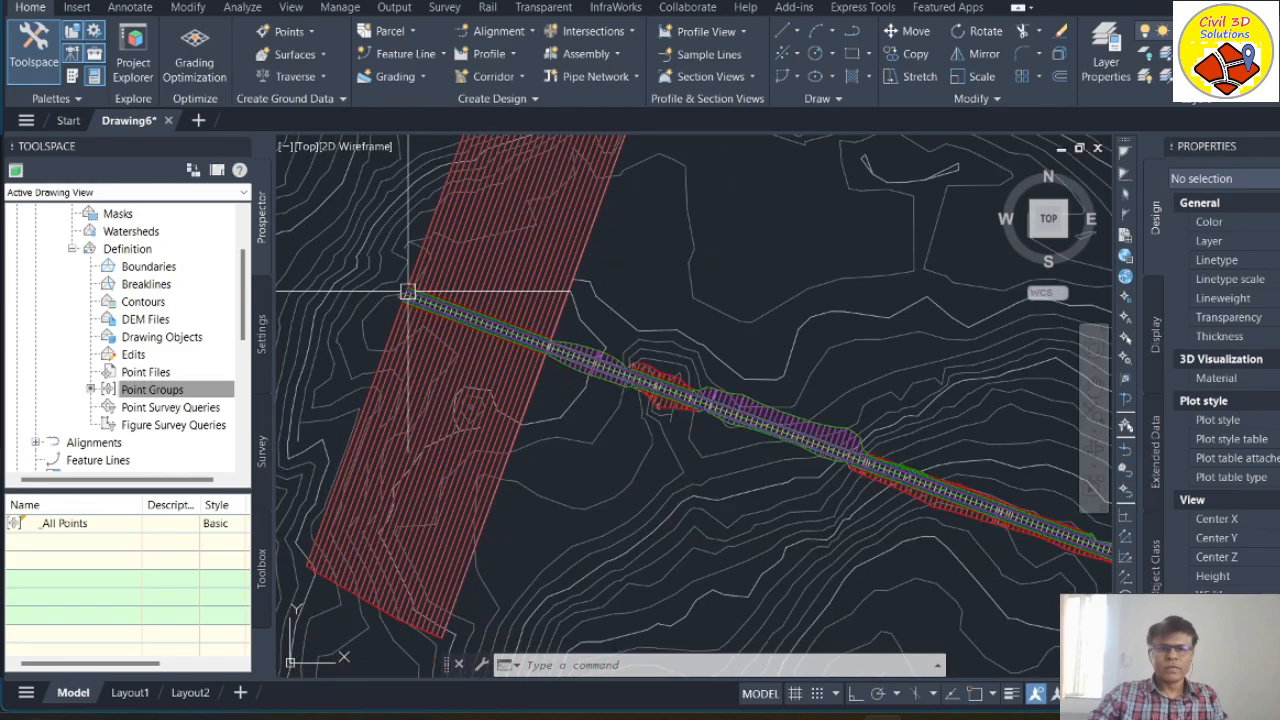
{"action": "scroll", "coordinate": [677, 434], "scroll_direction": "down", "scroll_amount": 2}
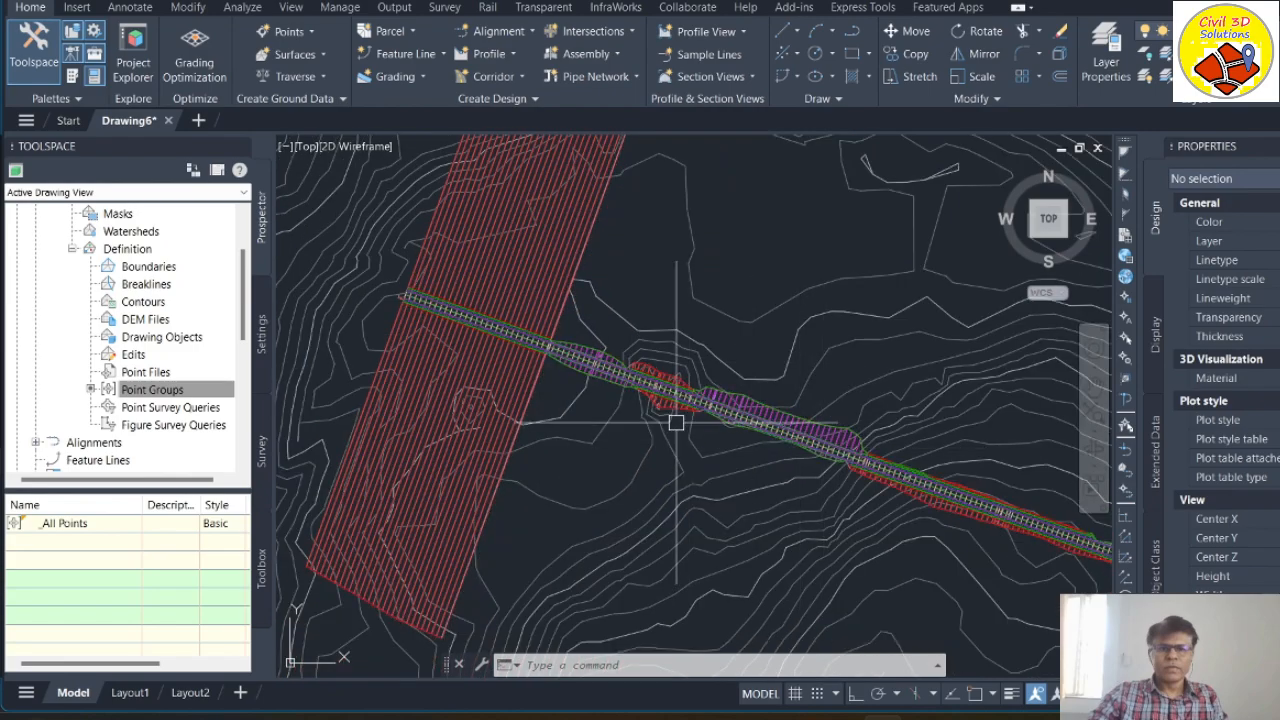
{"action": "scroll", "coordinate": [563, 360], "scroll_direction": "down", "scroll_amount": 2}
{"action": "scroll", "coordinate": [563, 360], "scroll_direction": "up", "scroll_amount": 4}
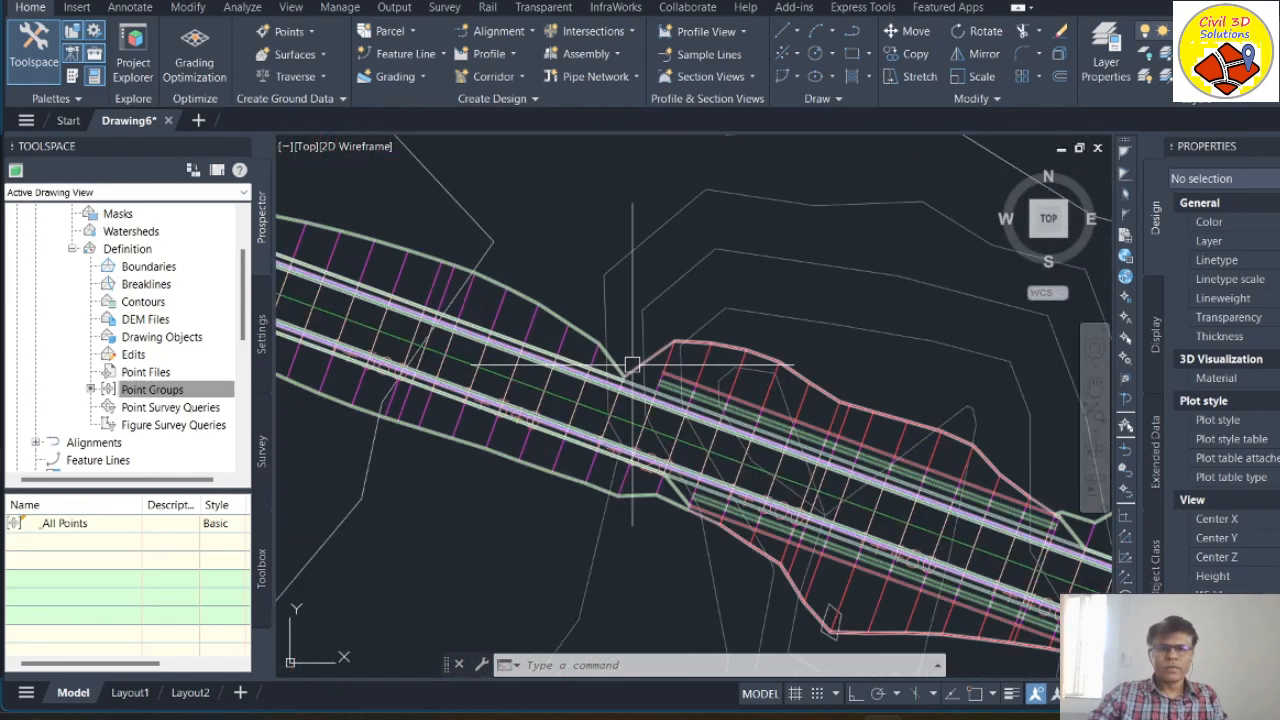
{"action": "scroll", "coordinate": [552, 330], "scroll_direction": "up", "scroll_amount": 2}
Step: Inspect the RD 01 corridor in 3D in the Object Viewer from an oblique angle, and close the viewer
{"action": "left_click", "coordinate": [558, 324]}
{"action": "right_click", "coordinate": [558, 324]}
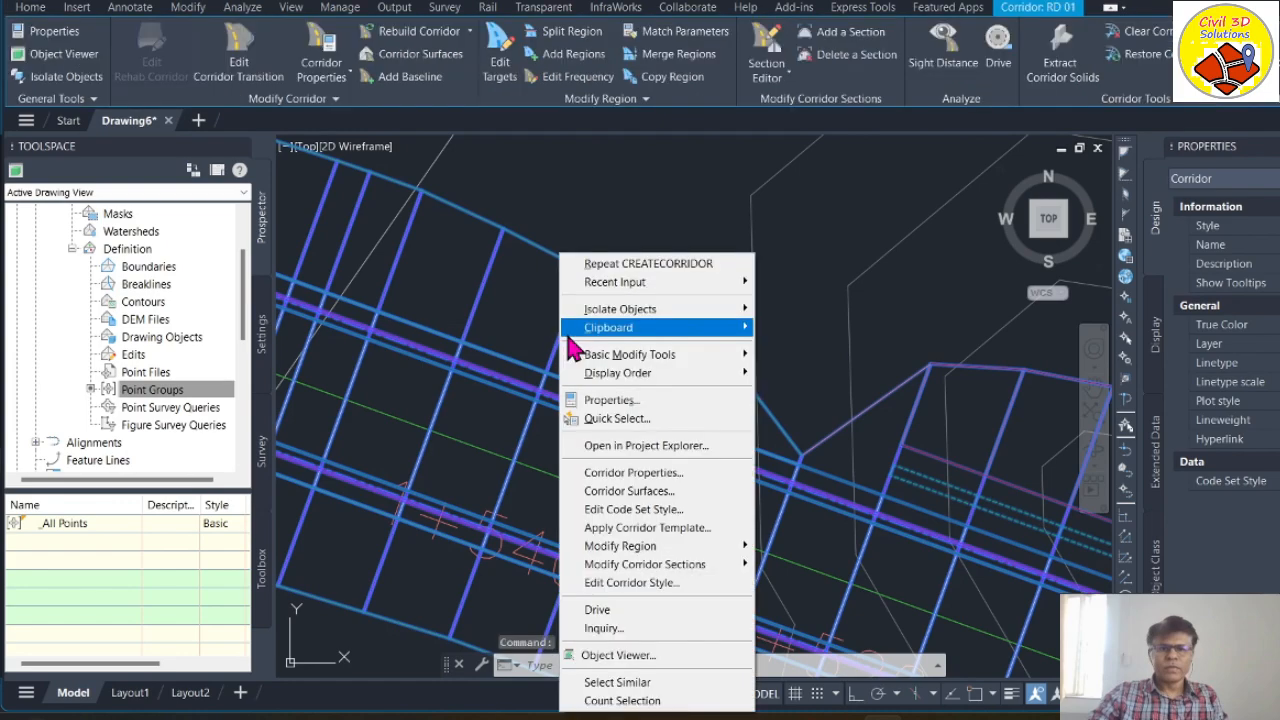
{"action": "left_click", "coordinate": [657, 681]}
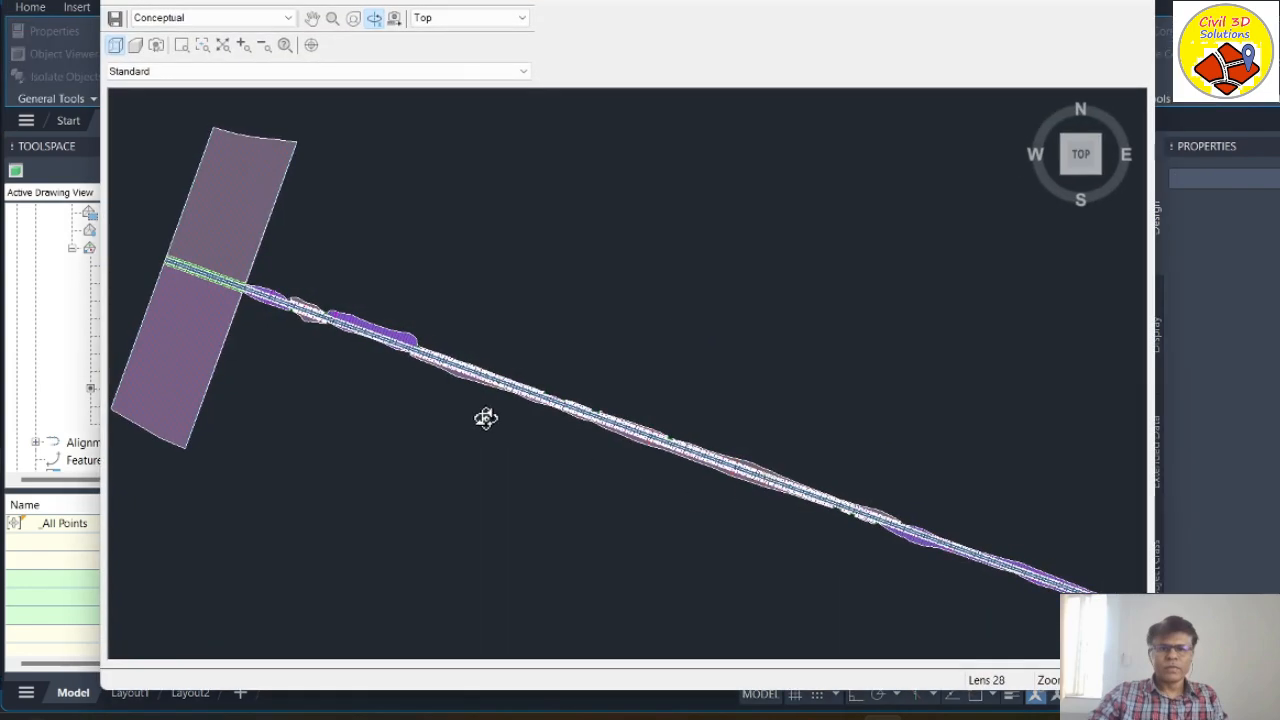
{"action": "mouse_move", "coordinate": [486, 417]}
{"action": "left_mouse_down"}
{"action": "mouse_move", "coordinate": [491, 380]}
{"action": "mouse_move", "coordinate": [954, 233]}
{"action": "left_mouse_up"}
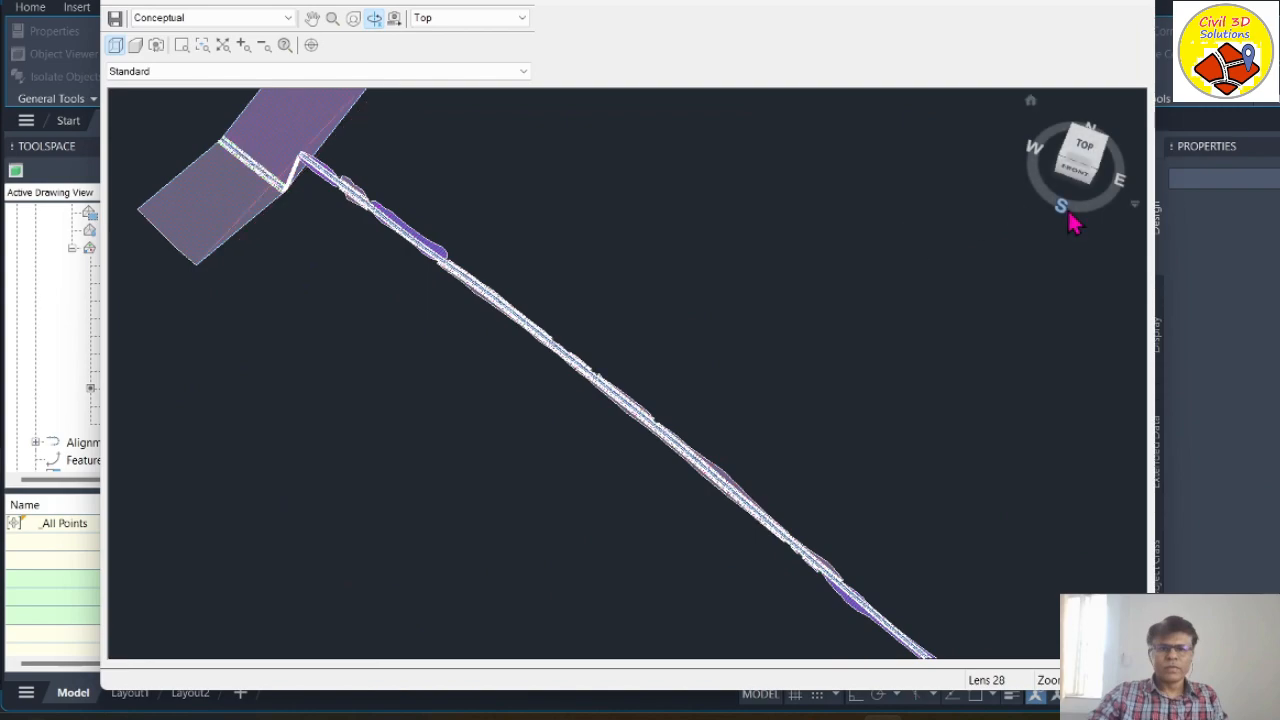
{"action": "left_click", "coordinate": [1095, 170]}
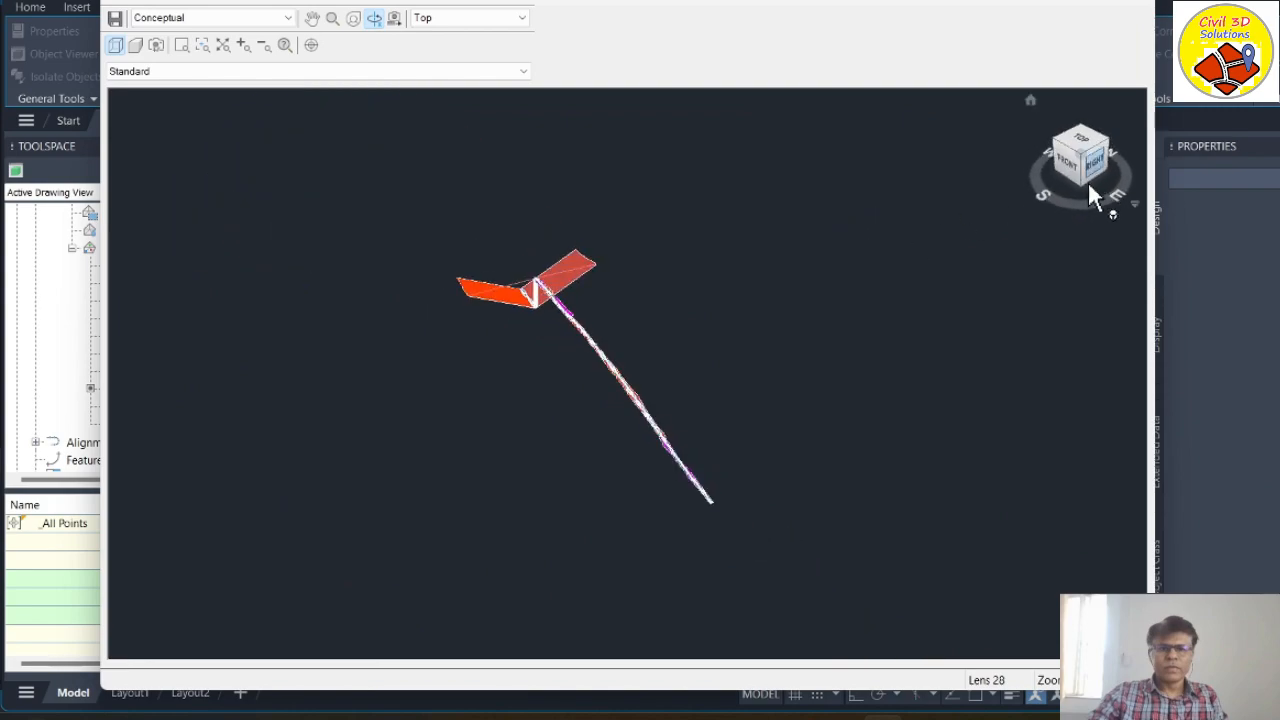
{"action": "scroll", "coordinate": [533, 290], "scroll_direction": "up", "scroll_amount": 5}
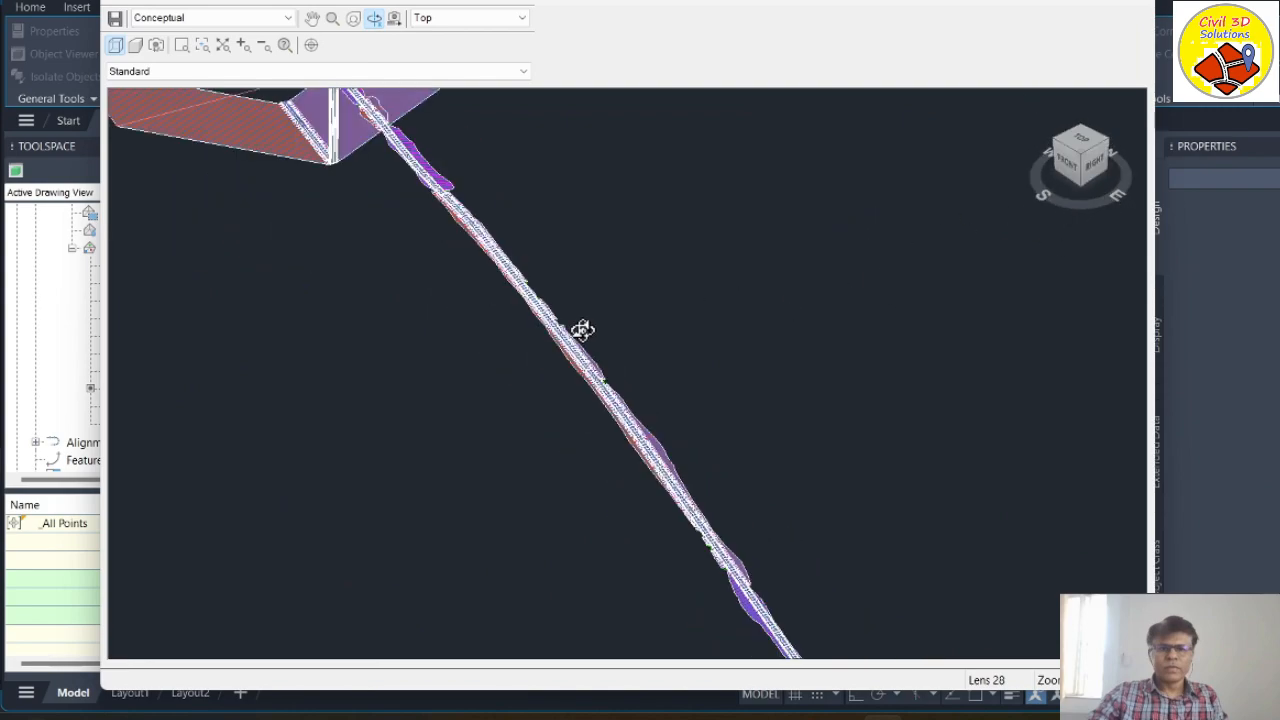
{"action": "scroll", "coordinate": [582, 330], "scroll_direction": "down", "scroll_amount": 5}
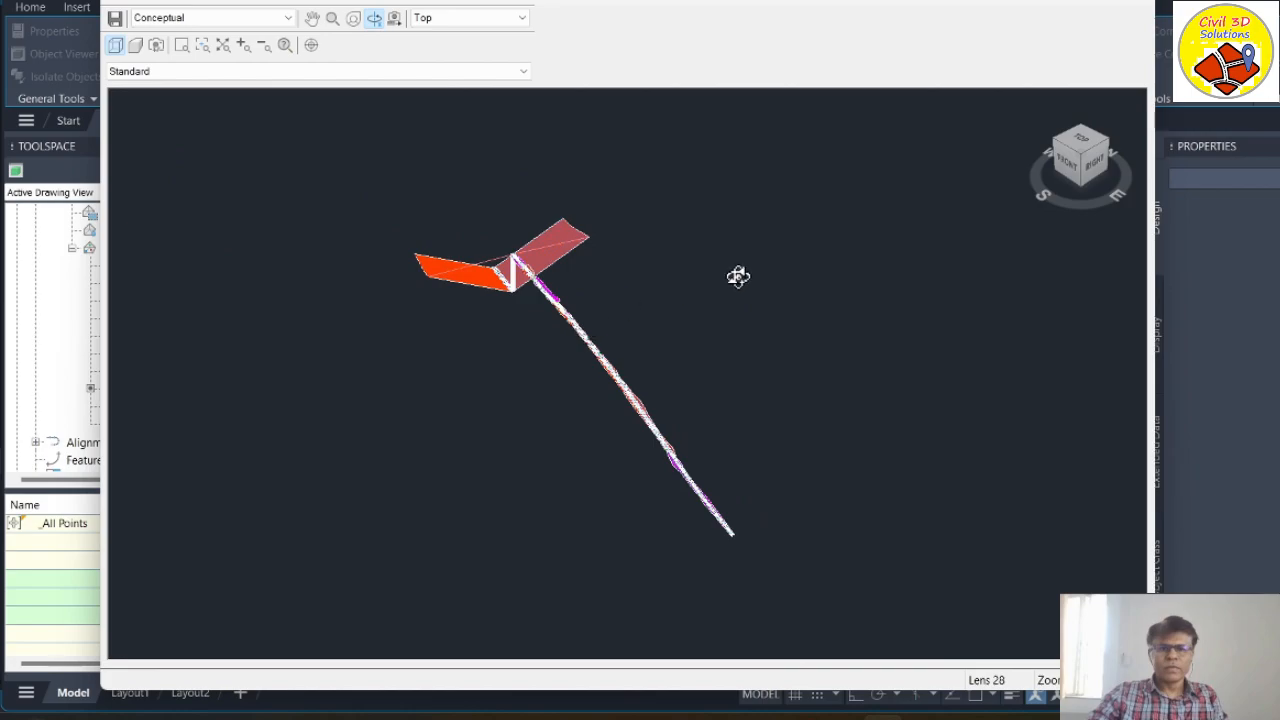
{"action": "right_click", "coordinate": [737, 276]}
{"action": "left_click", "coordinate": [792, 290]}
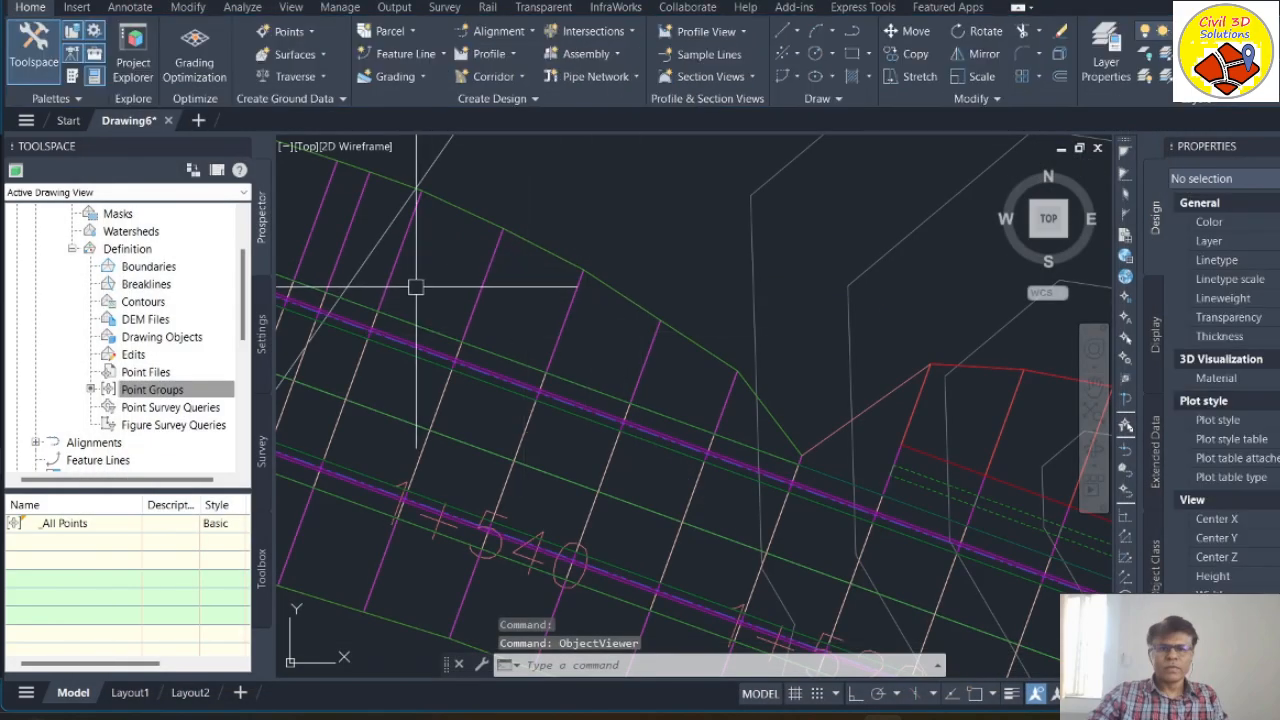
Step: Check the baseline and region parameters of corridor RD 01 in its corridor properties, and close them
{"action": "scroll", "coordinate": [506, 295], "scroll_direction": "down", "scroll_amount": 6}
{"action": "scroll", "coordinate": [506, 297], "scroll_direction": "up", "scroll_amount": 7}
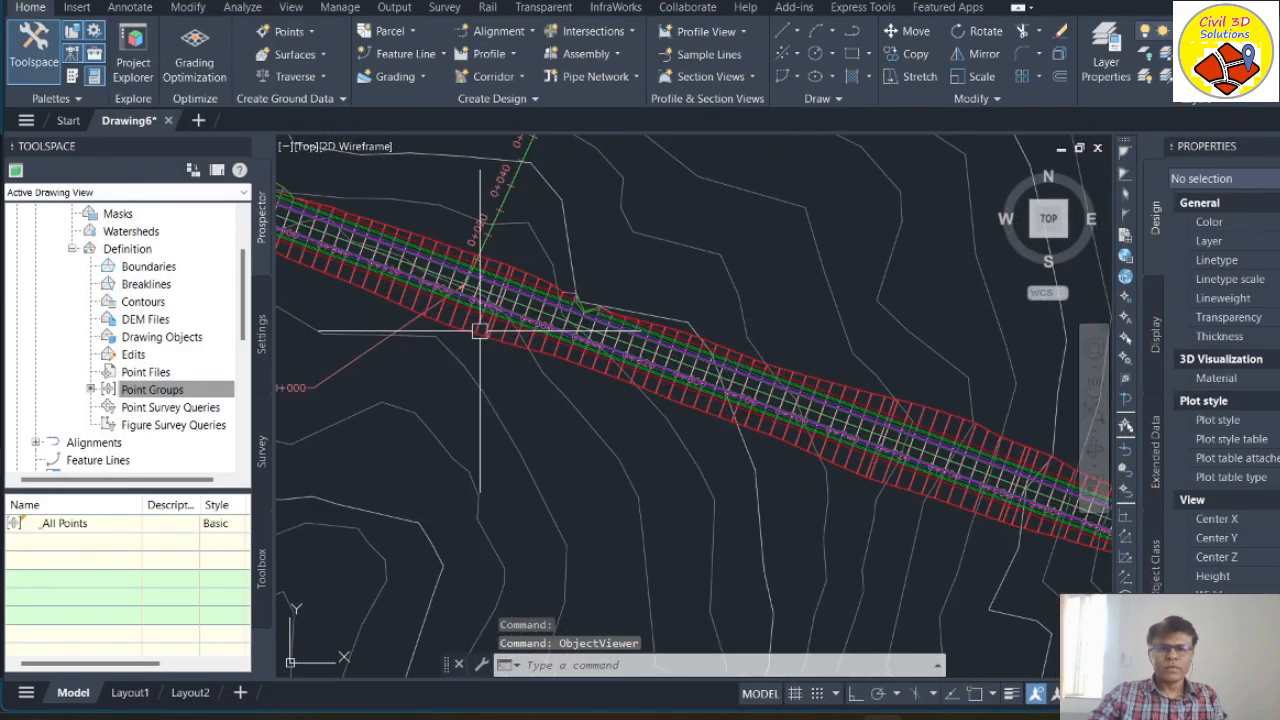
{"action": "left_click", "coordinate": [614, 345]}
{"action": "scroll", "coordinate": [615, 350], "scroll_direction": "down", "scroll_amount": 5}
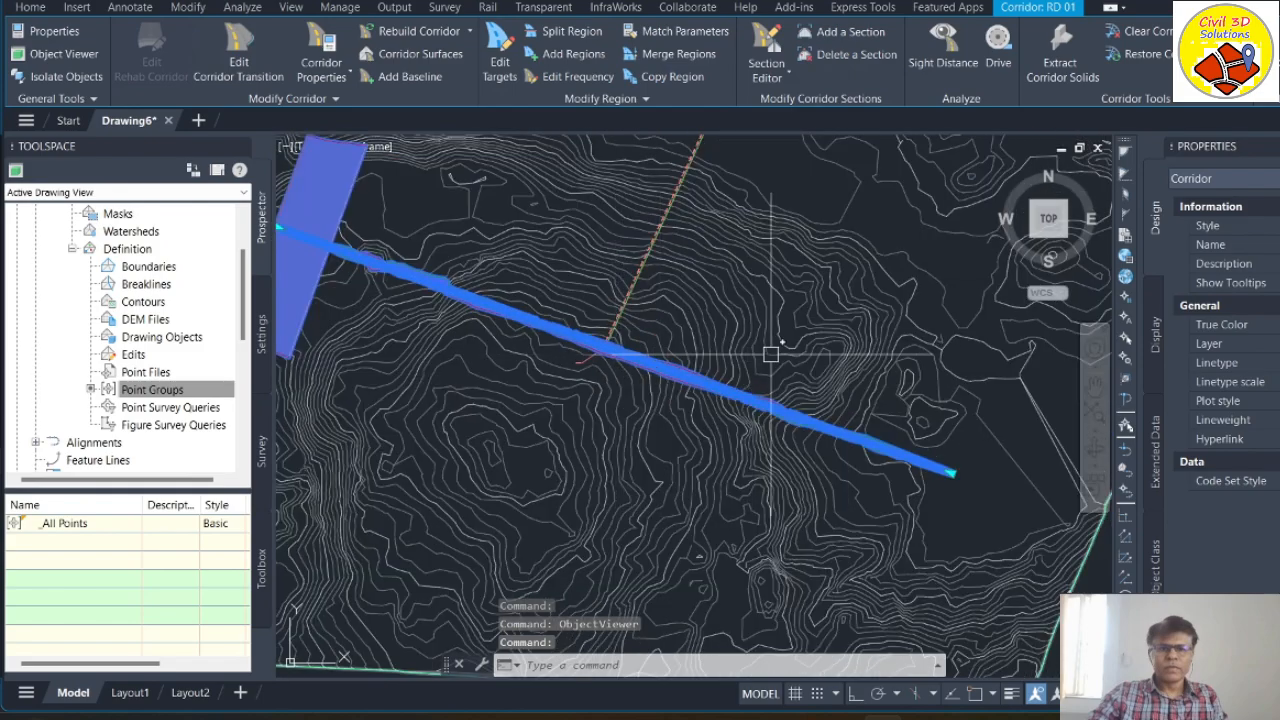
{"action": "scroll", "coordinate": [614, 352], "scroll_direction": "up", "scroll_amount": 4}
{"action": "scroll", "coordinate": [614, 350], "scroll_direction": "up", "scroll_amount": 2}
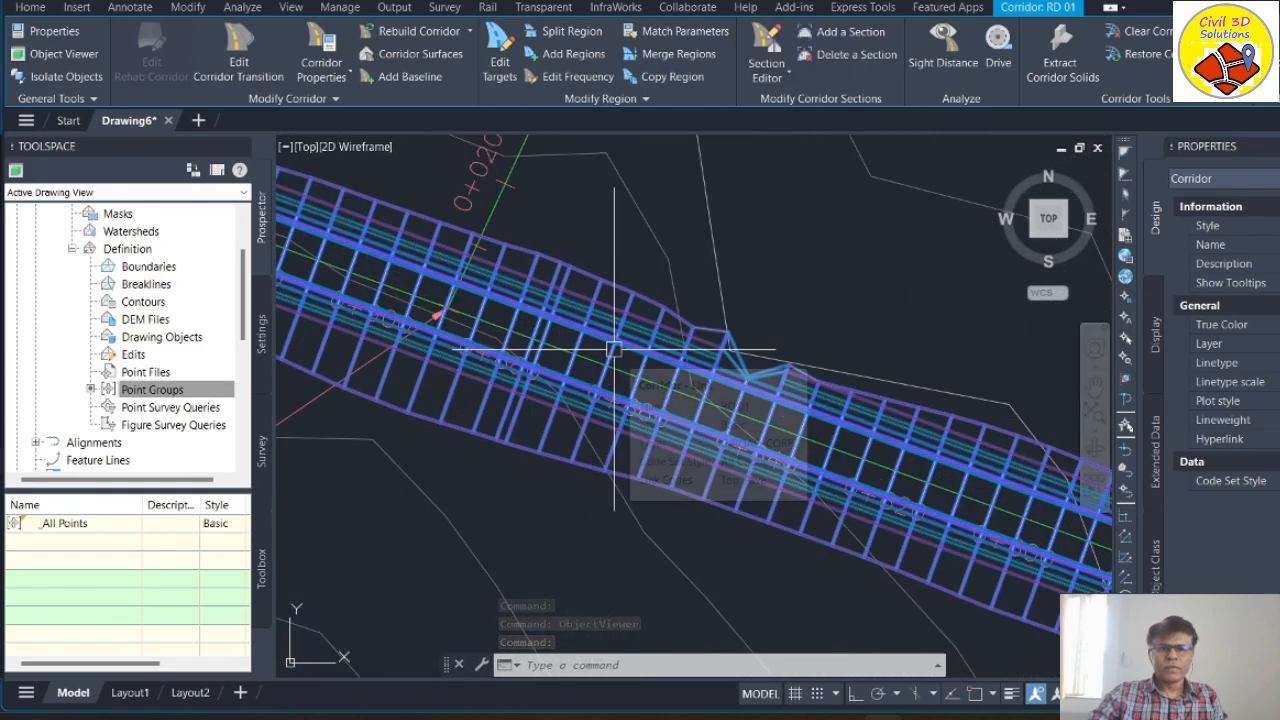
{"action": "right_click", "coordinate": [614, 350]}
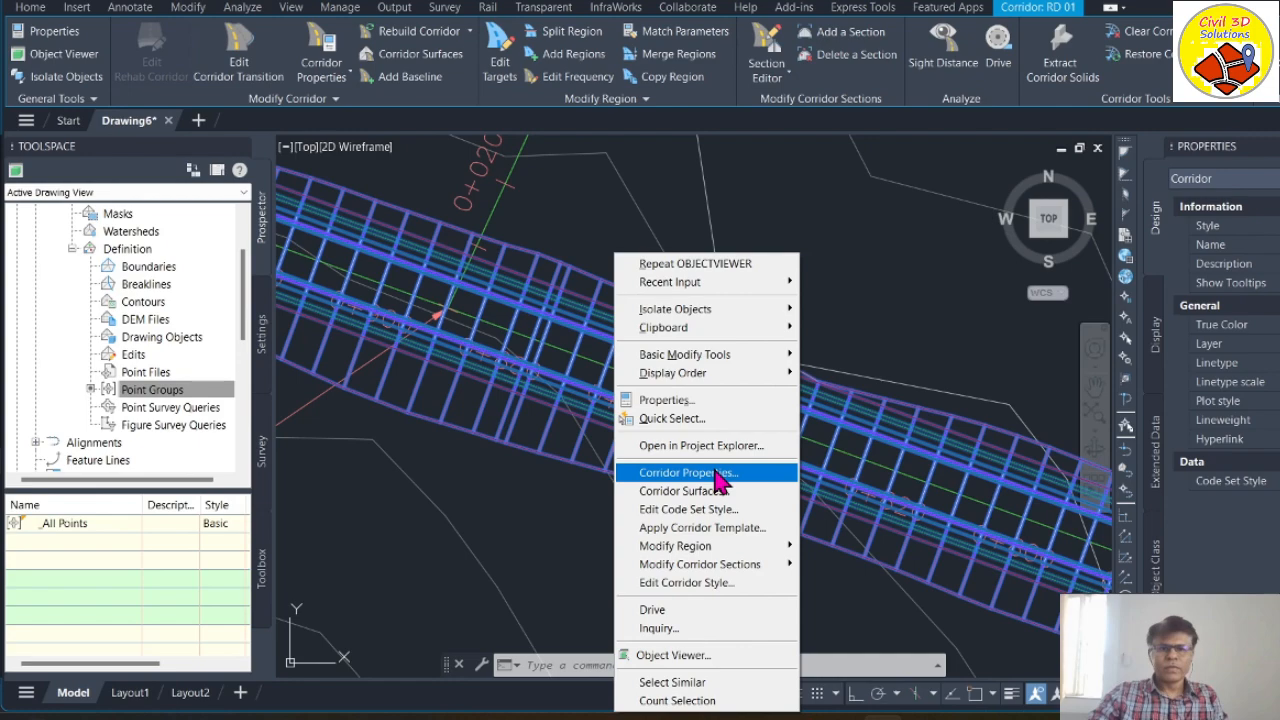
{"action": "left_click", "coordinate": [716, 474]}
{"action": "left_click", "coordinate": [225, 115]}
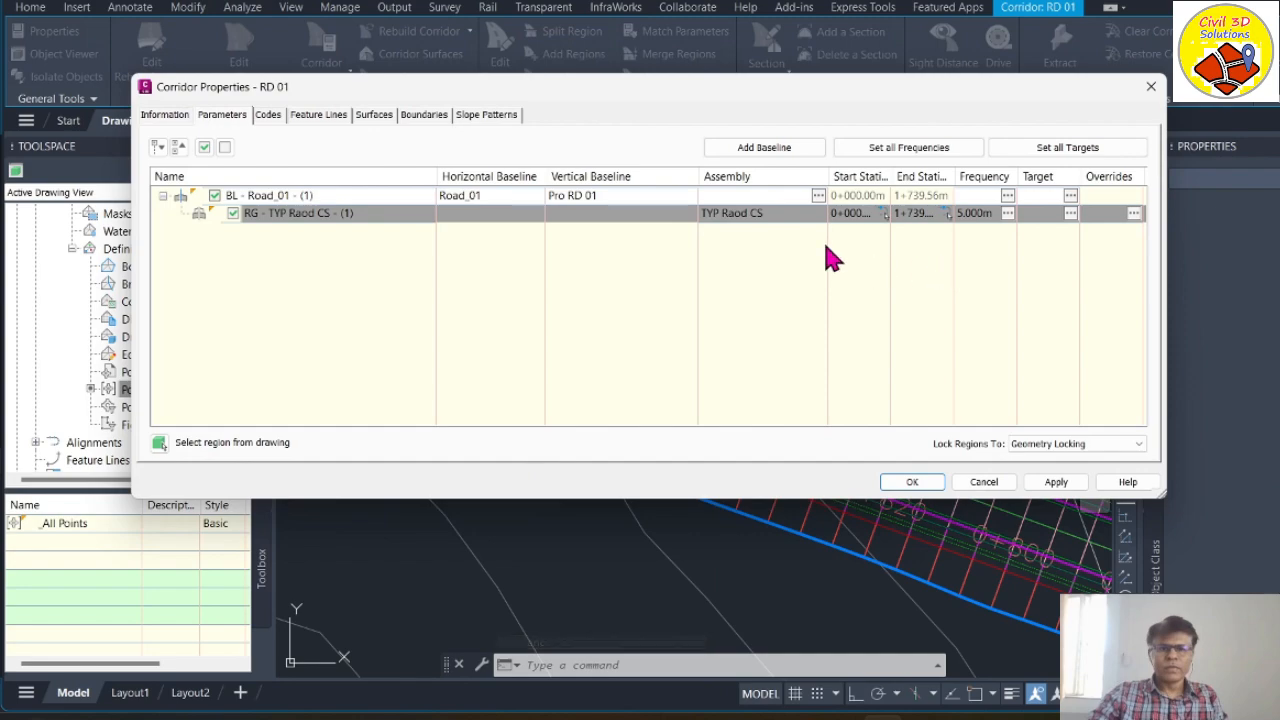
{"action": "left_click", "coordinate": [917, 213]}
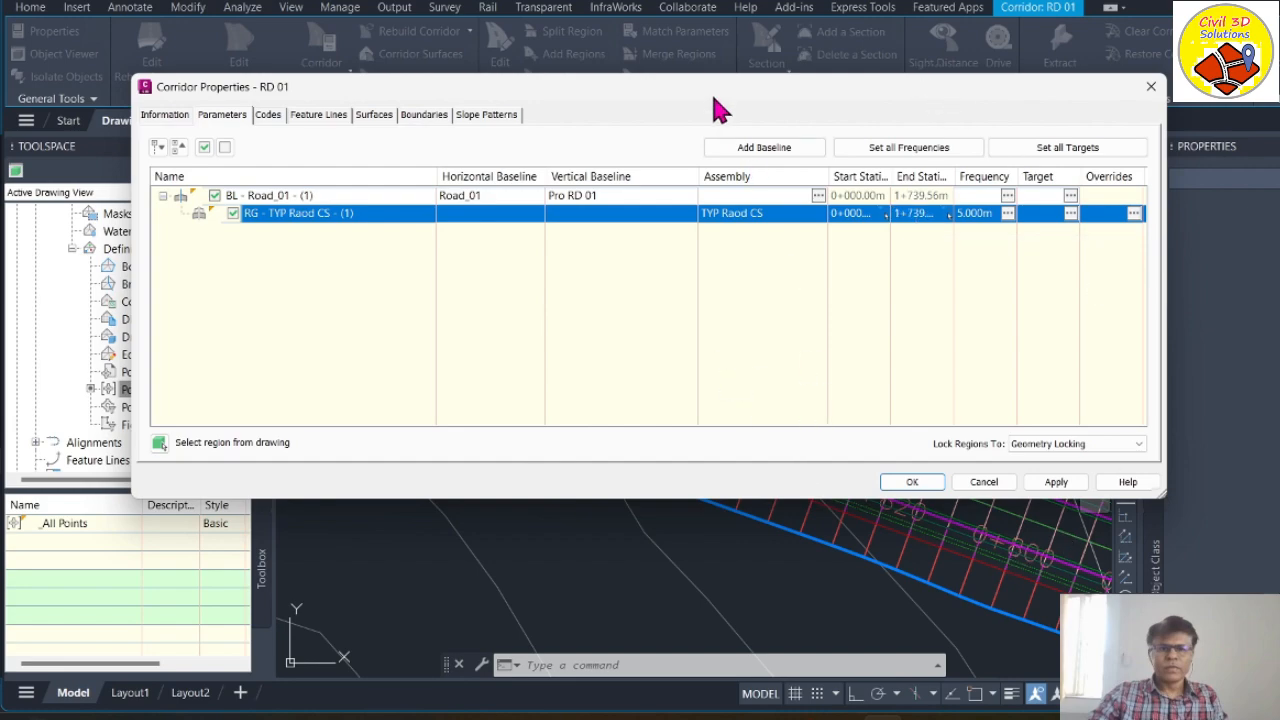
{"action": "mouse_move", "coordinate": [717, 101]}
{"action": "left_mouse_down"}
{"action": "mouse_move", "coordinate": [1173, 95]}
{"action": "mouse_move", "coordinate": [885, 111]}
{"action": "left_mouse_up"}
{"action": "left_click", "coordinate": [1103, 491]}
{"action": "key", "text": "Escape"}
{"action": "scroll", "coordinate": [769, 365], "scroll_direction": "down", "scroll_amount": 5}
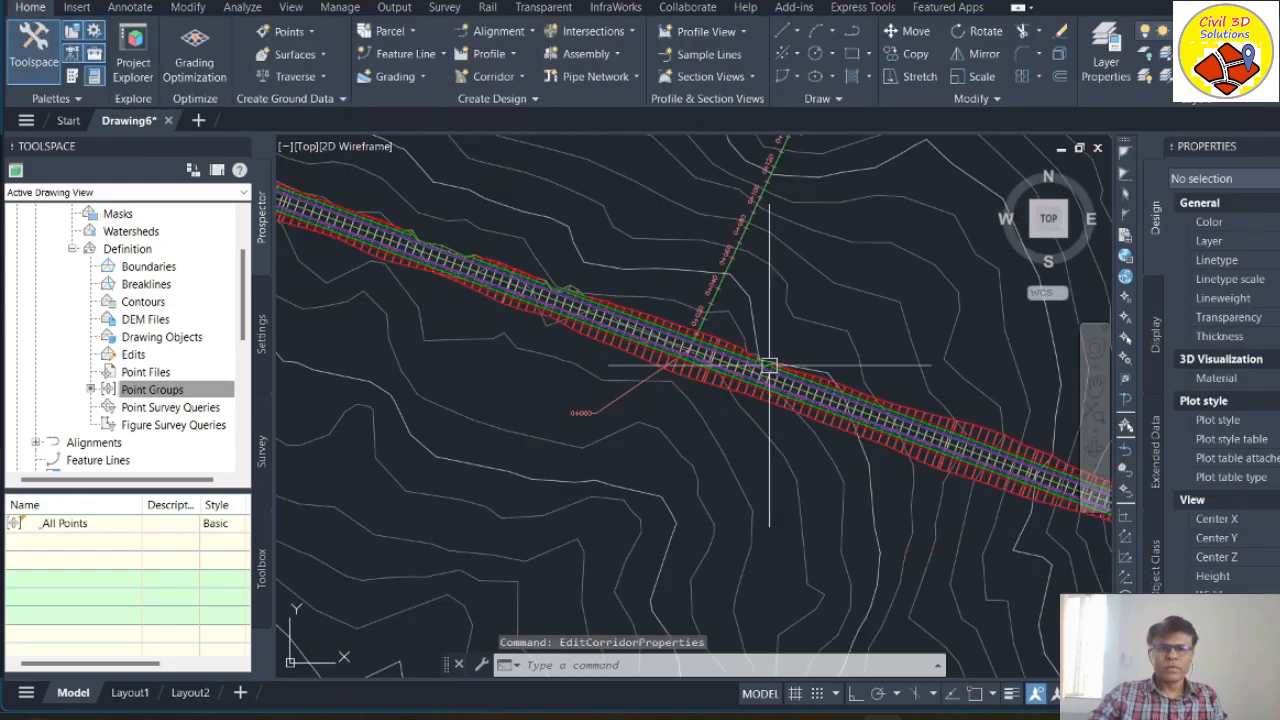
Step: Review the RD 01 region's assembly, start and end stations again against the whole corridor in plan, and close the corridor properties
{"action": "scroll", "coordinate": [769, 365], "scroll_direction": "down", "scroll_amount": 4}
{"action": "scroll", "coordinate": [663, 329], "scroll_direction": "up", "scroll_amount": 8}
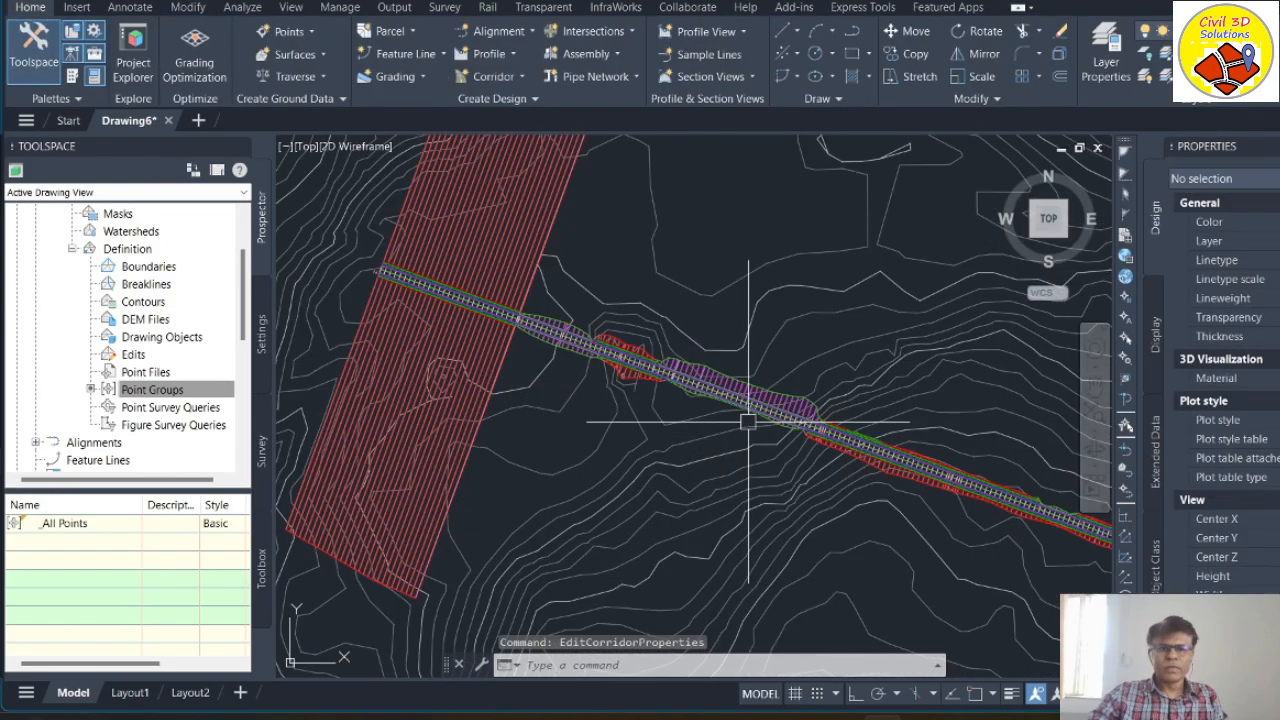
{"action": "scroll", "coordinate": [748, 422], "scroll_direction": "down", "scroll_amount": 3}
{"action": "left_click", "coordinate": [752, 415]}
{"action": "right_click", "coordinate": [754, 410]}
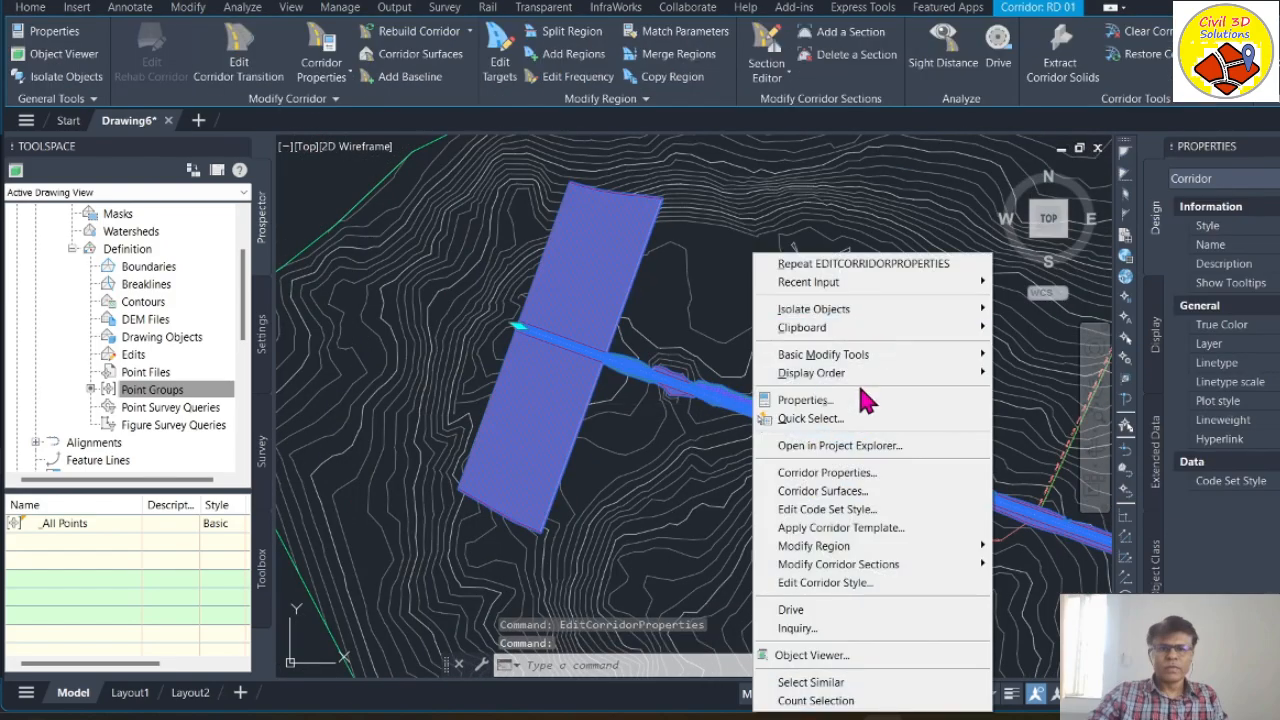
{"action": "left_click", "coordinate": [868, 474]}
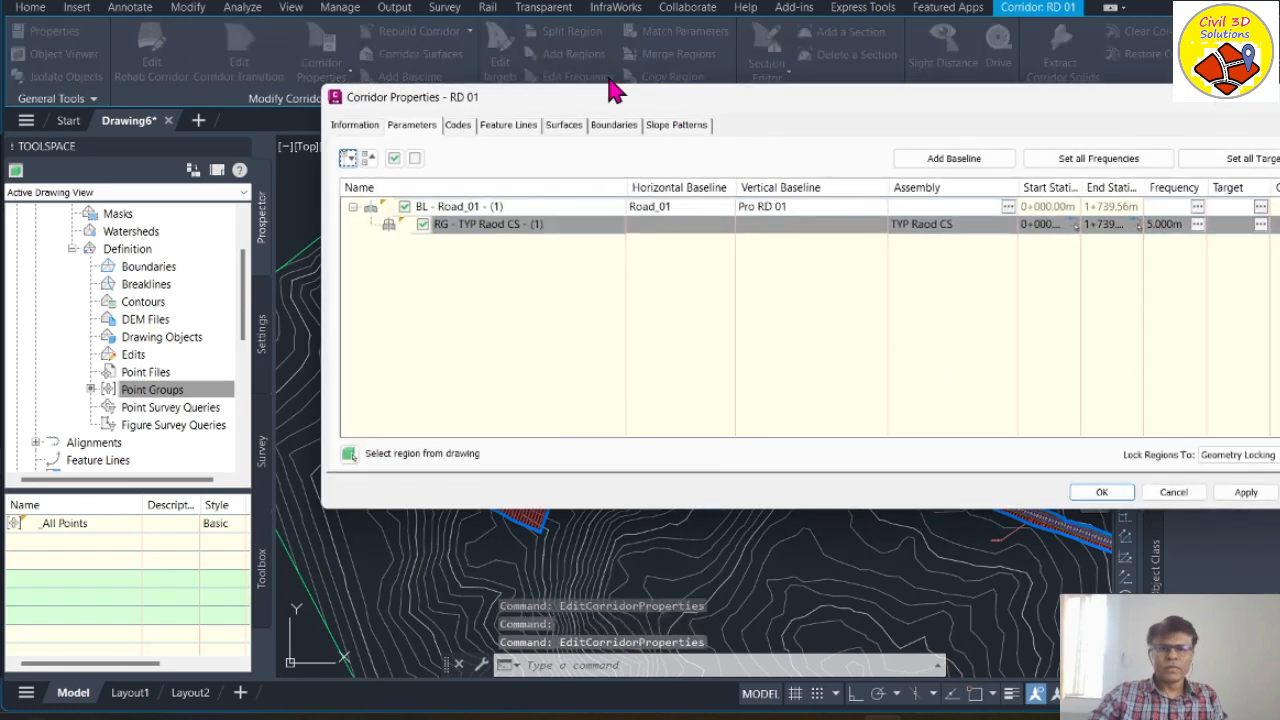
{"action": "left_click_drag", "start_coordinate": [613, 90], "coordinate": [1130, 35]}
{"action": "left_click", "coordinate": [1062, 170]}
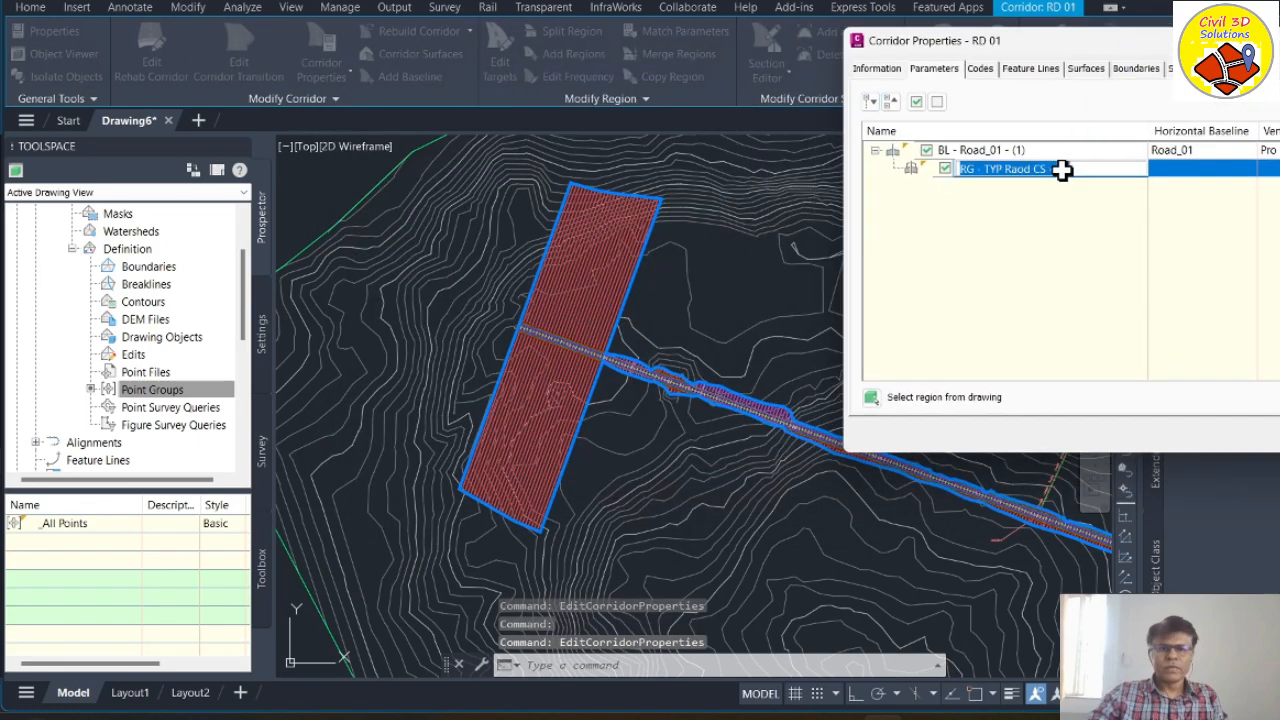
{"action": "left_click", "coordinate": [1126, 43]}
{"action": "left_click_drag", "start_coordinate": [1123, 43], "coordinate": [521, 1]}
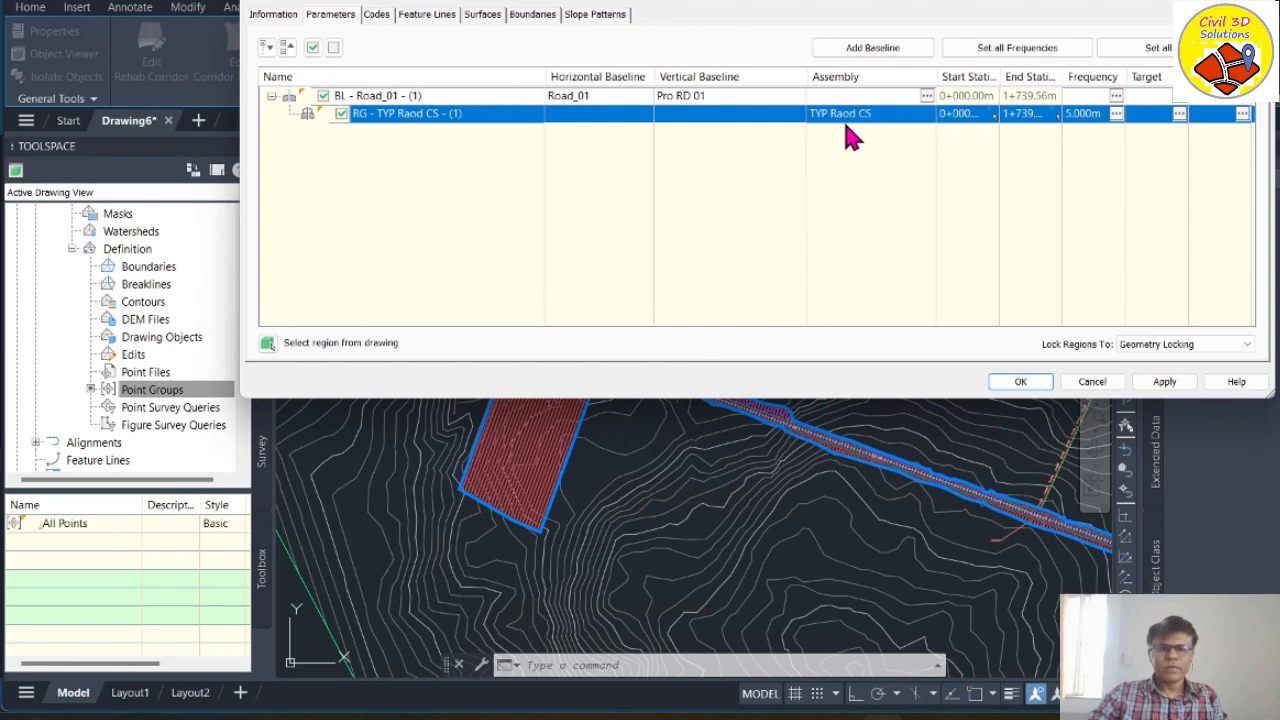
{"action": "left_click", "coordinate": [1027, 113]}
{"action": "key", "text": "Escape"}
{"action": "key", "text": "Escape"}
Step: Compare the design profile with the EG surface profile near the end of the ROAD 01 profile view
{"action": "scroll", "coordinate": [671, 409], "scroll_direction": "down", "scroll_amount": 12}
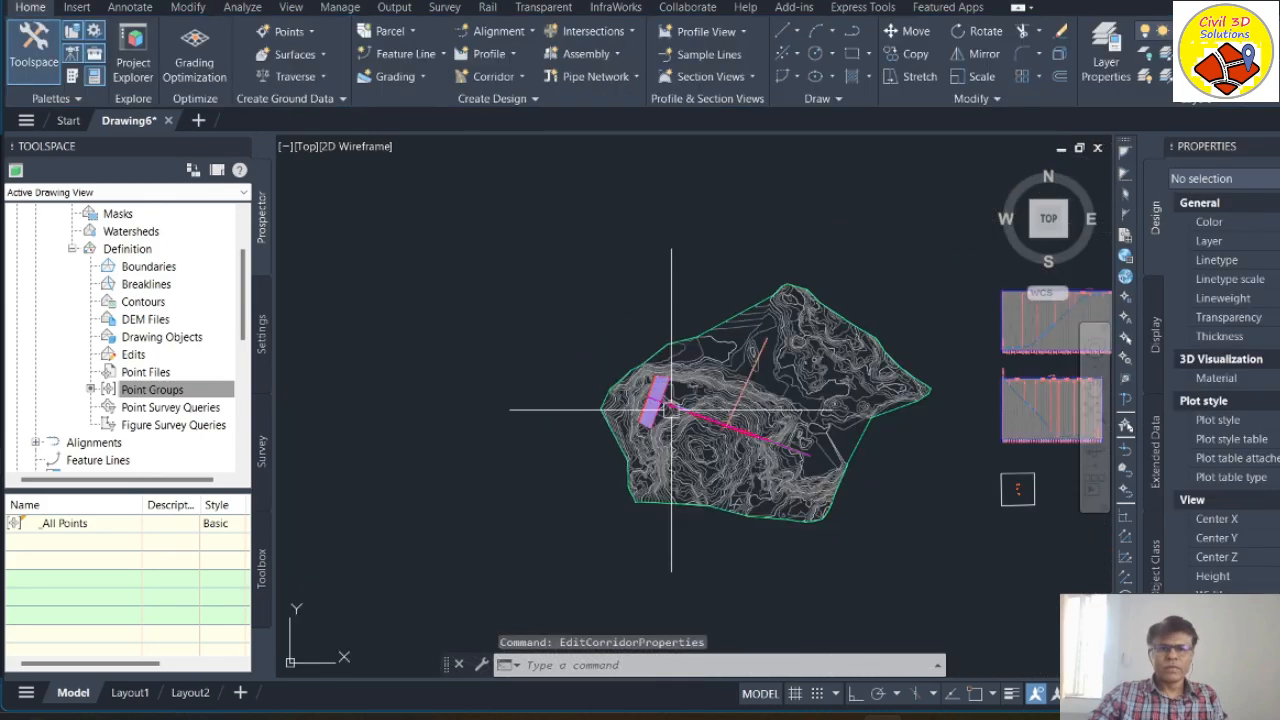
{"action": "scroll", "coordinate": [739, 389], "scroll_direction": "up", "scroll_amount": 2}
{"action": "scroll", "coordinate": [960, 320], "scroll_direction": "up", "scroll_amount": 3}
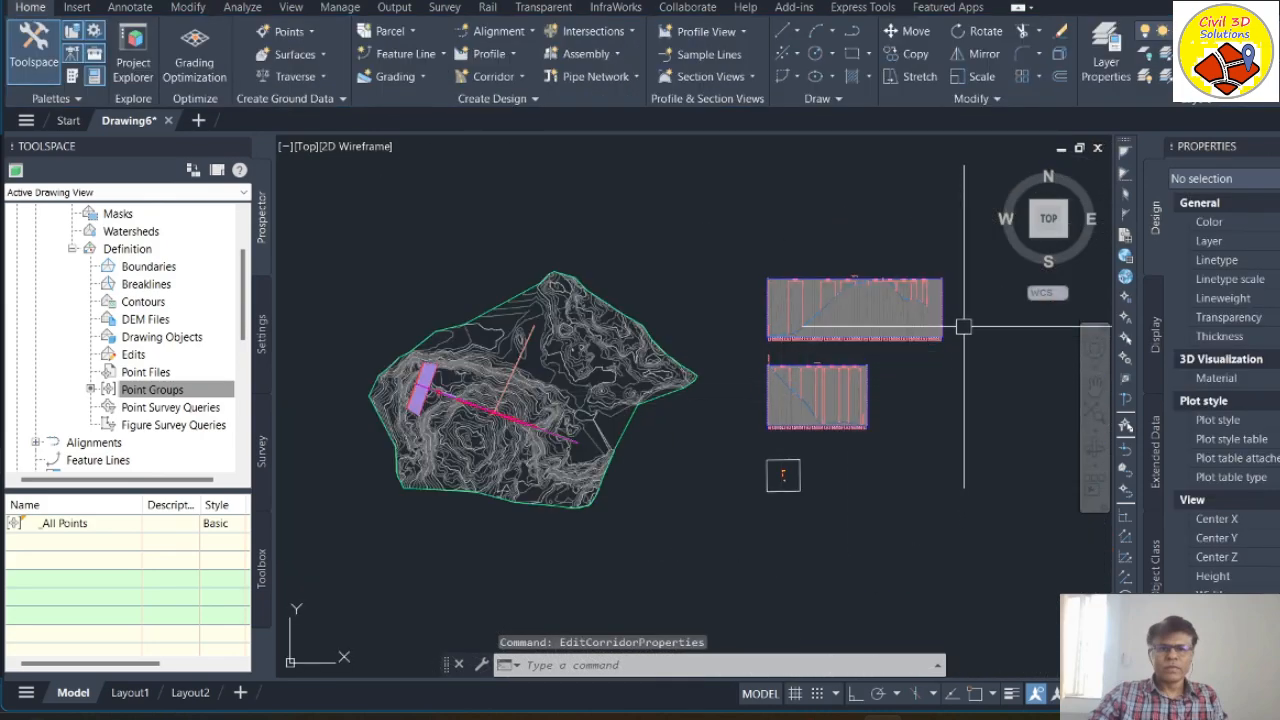
{"action": "scroll", "coordinate": [720, 300], "scroll_direction": "up", "scroll_amount": 8}
{"action": "scroll", "coordinate": [652, 390], "scroll_direction": "down", "scroll_amount": 2}
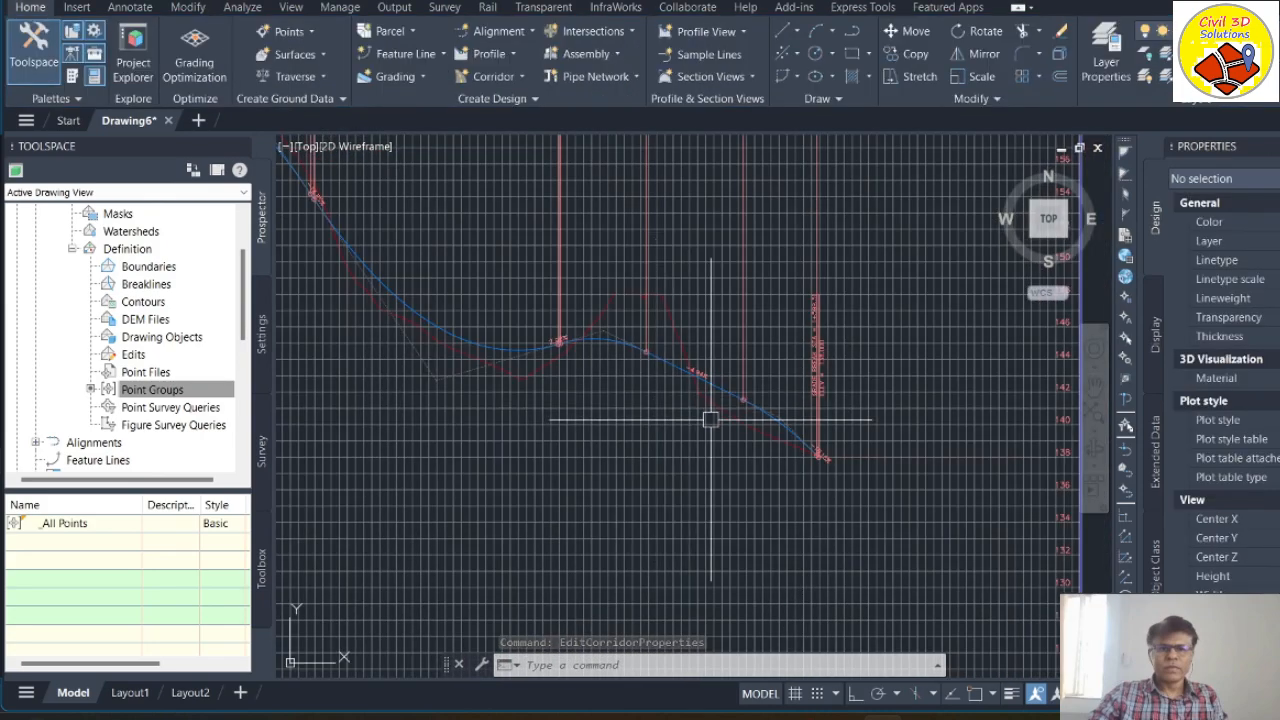
{"action": "scroll", "coordinate": [809, 475], "scroll_direction": "up", "scroll_amount": 3}
{"action": "scroll", "coordinate": [871, 422], "scroll_direction": "up", "scroll_amount": 1}
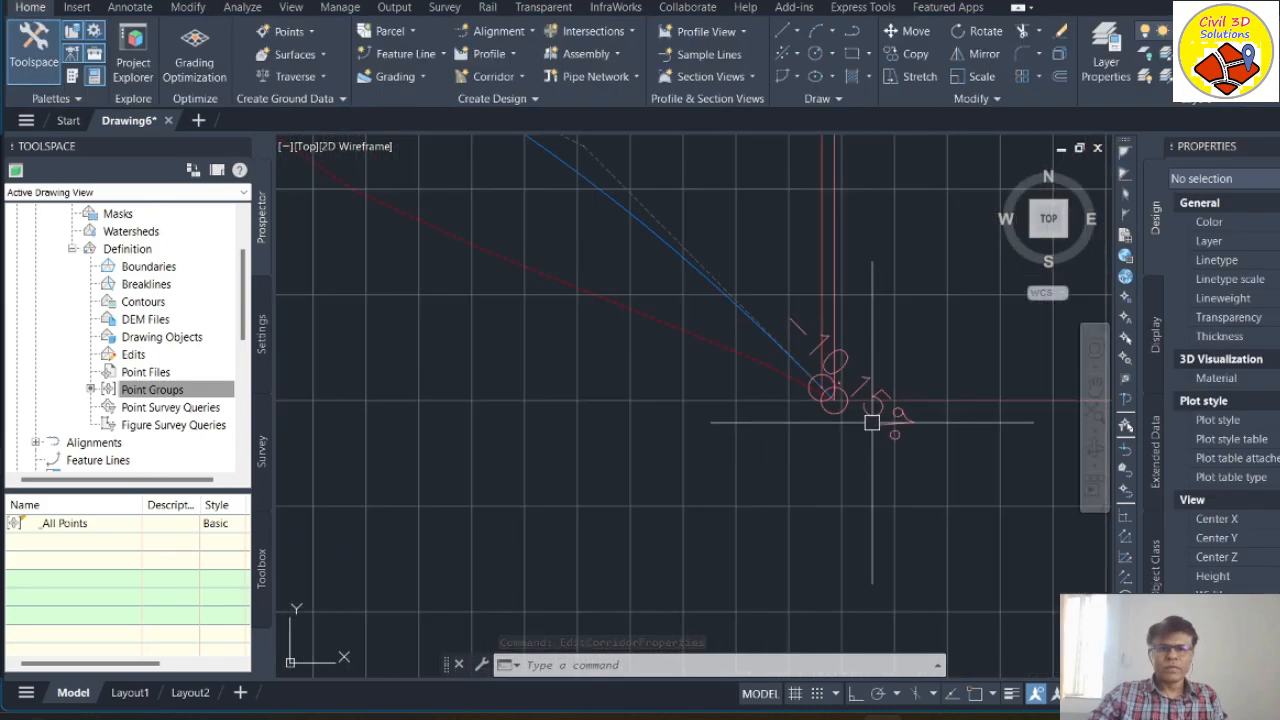
{"action": "left_click", "coordinate": [640, 314]}
{"action": "scroll", "coordinate": [530, 373], "scroll_direction": "down", "scroll_amount": 5}
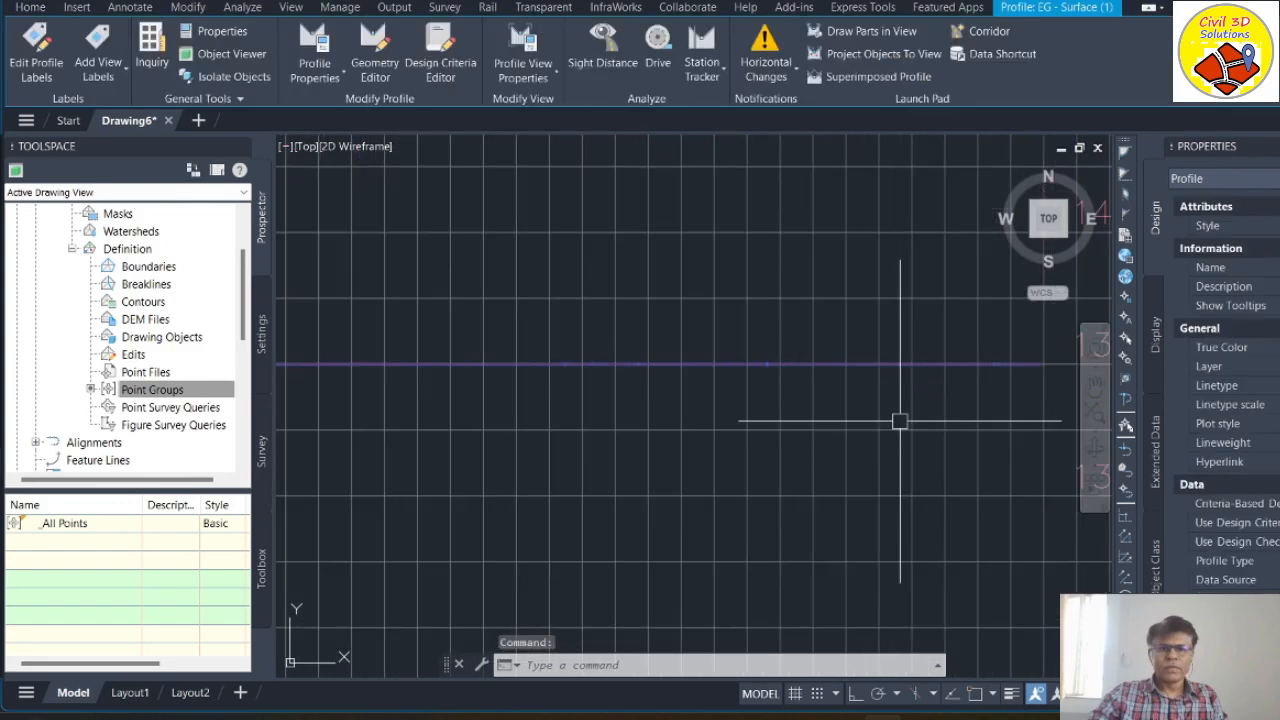
{"action": "scroll", "coordinate": [900, 420], "scroll_direction": "up", "scroll_amount": 2}
{"action": "scroll", "coordinate": [877, 473], "scroll_direction": "down", "scroll_amount": 2}
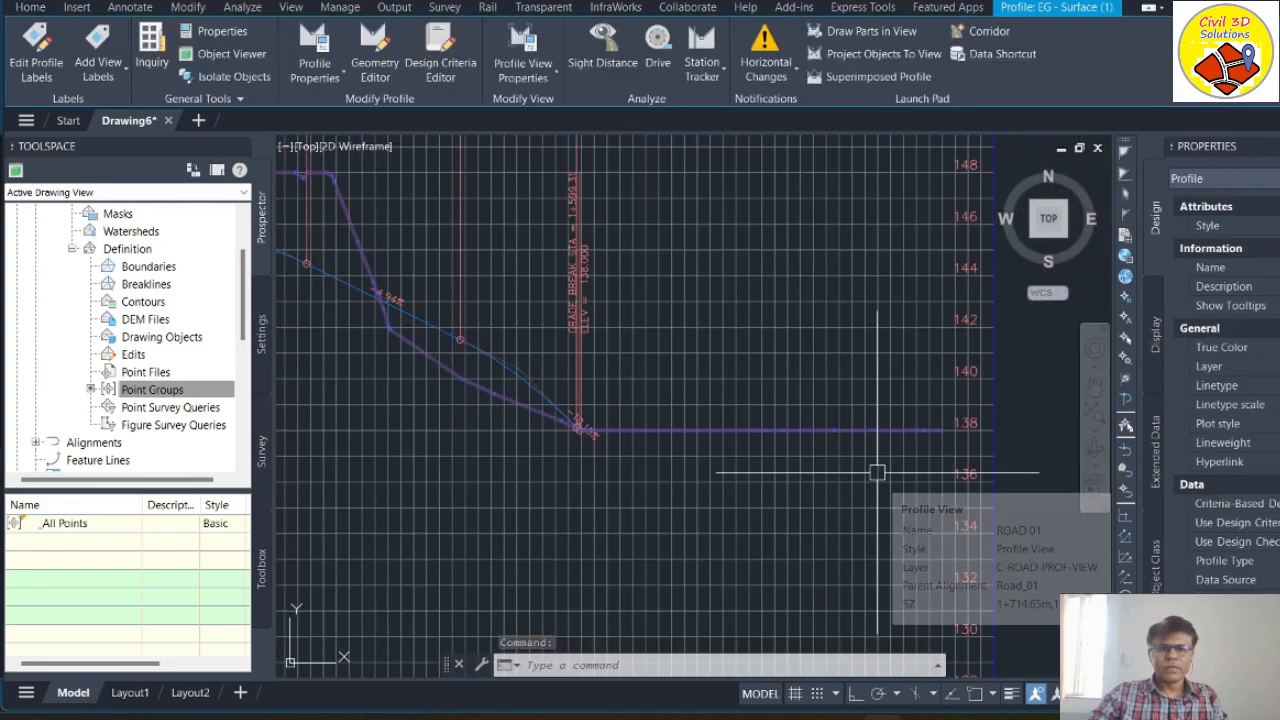
{"action": "scroll", "coordinate": [924, 500], "scroll_direction": "down", "scroll_amount": 2}
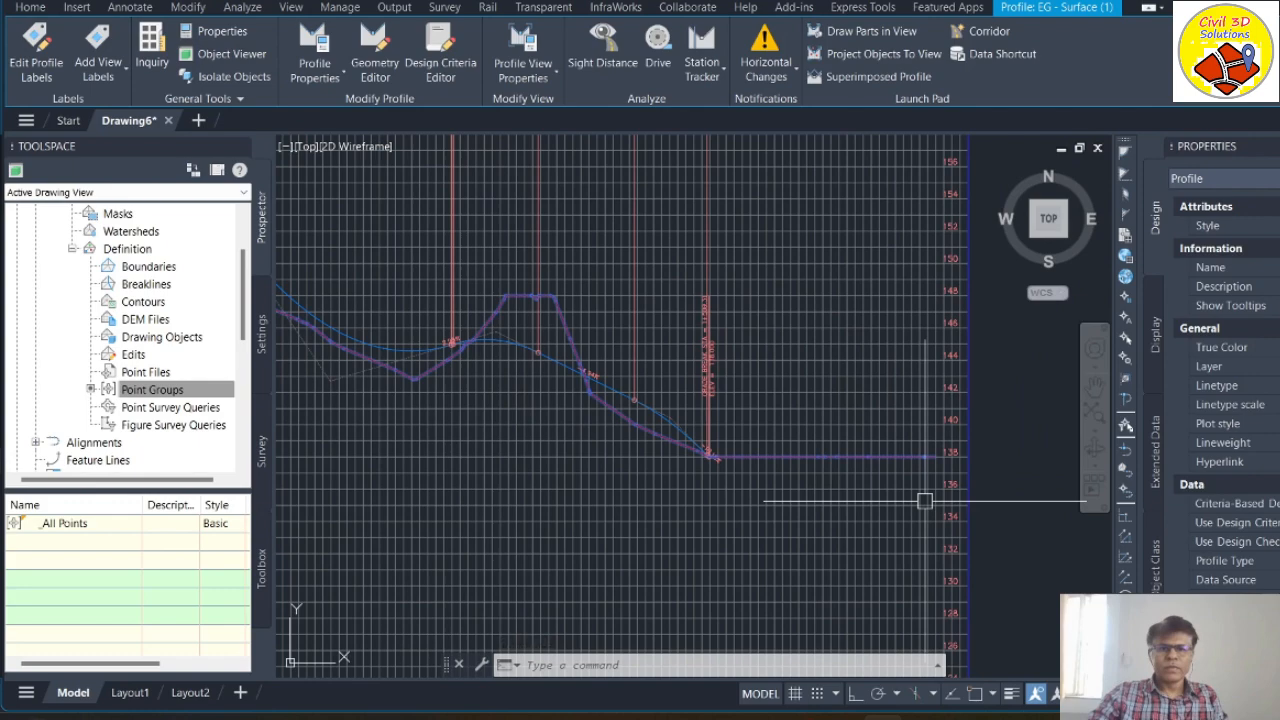
{"action": "scroll", "coordinate": [654, 449], "scroll_direction": "up", "scroll_amount": 4}
{"action": "scroll", "coordinate": [626, 423], "scroll_direction": "up", "scroll_amount": 3}
Step: Select the design profile in the ROAD 01 profile view and open the Geometry Editor for it
{"action": "left_click", "coordinate": [537, 358]}
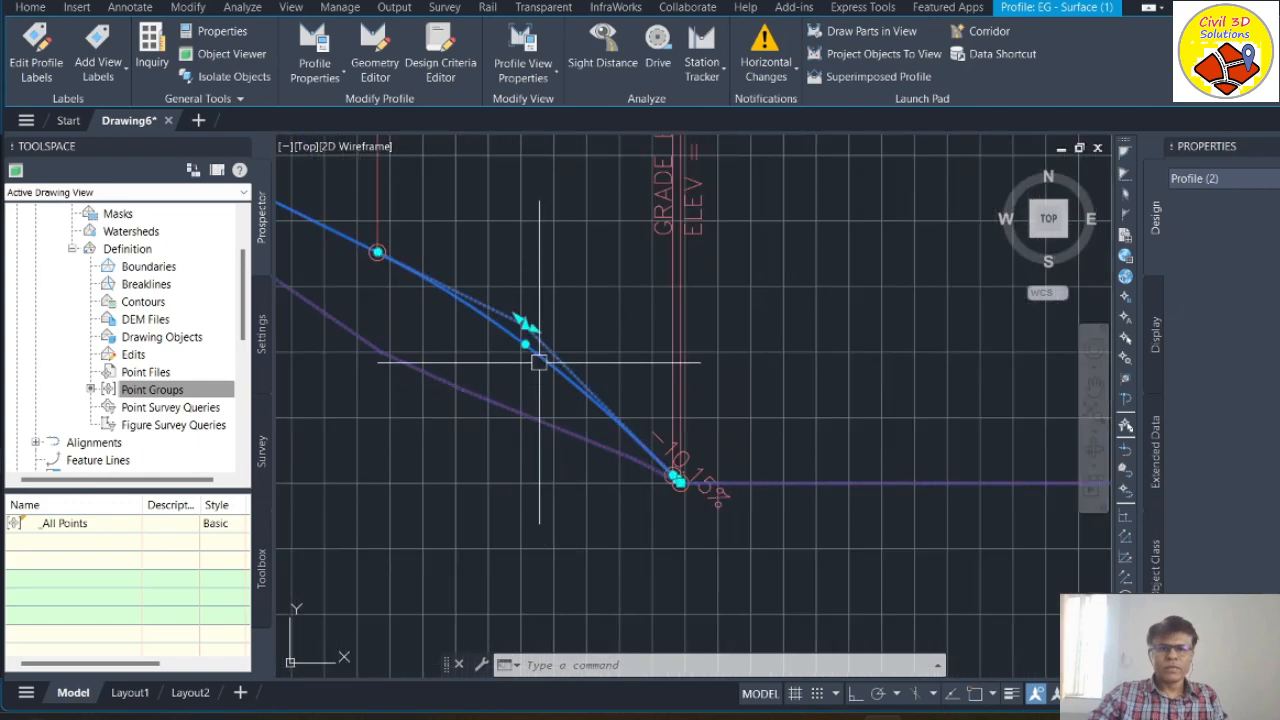
{"action": "scroll", "coordinate": [537, 360], "scroll_direction": "down", "scroll_amount": 2}
{"action": "scroll", "coordinate": [952, 469], "scroll_direction": "up", "scroll_amount": 4}
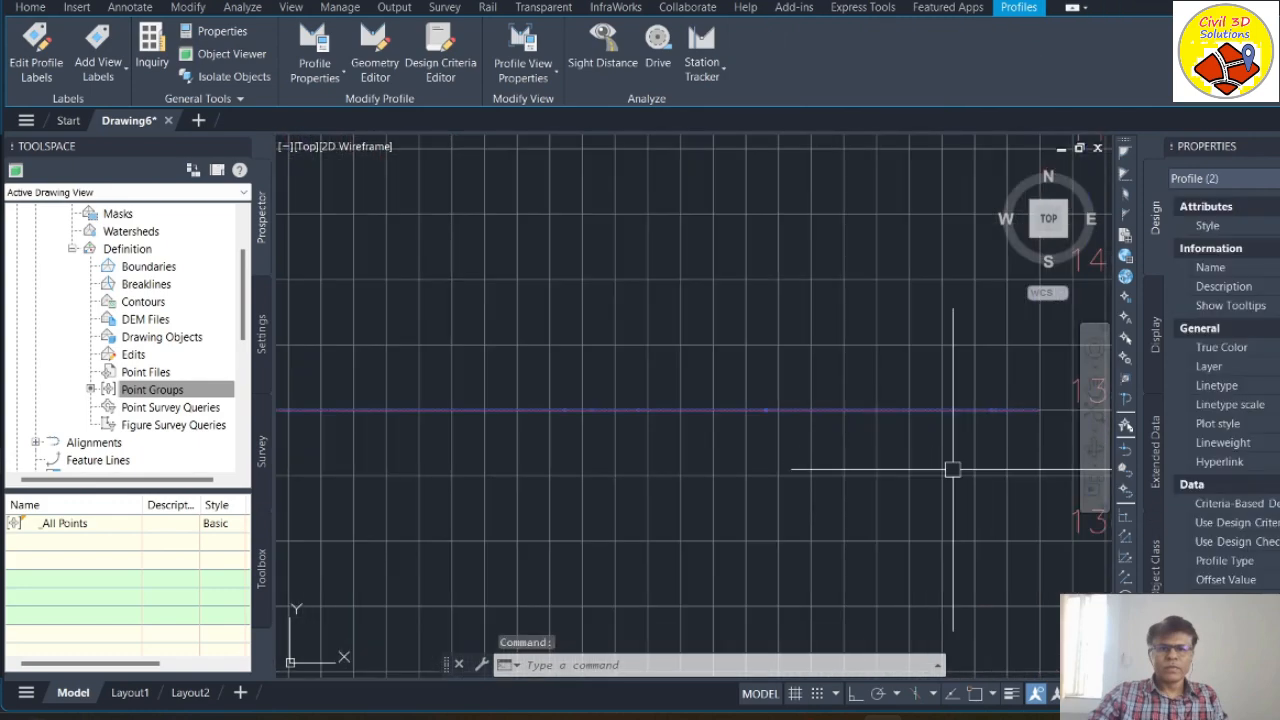
{"action": "scroll", "coordinate": [952, 469], "scroll_direction": "down", "scroll_amount": 3}
{"action": "scroll", "coordinate": [680, 409], "scroll_direction": "up", "scroll_amount": 5}
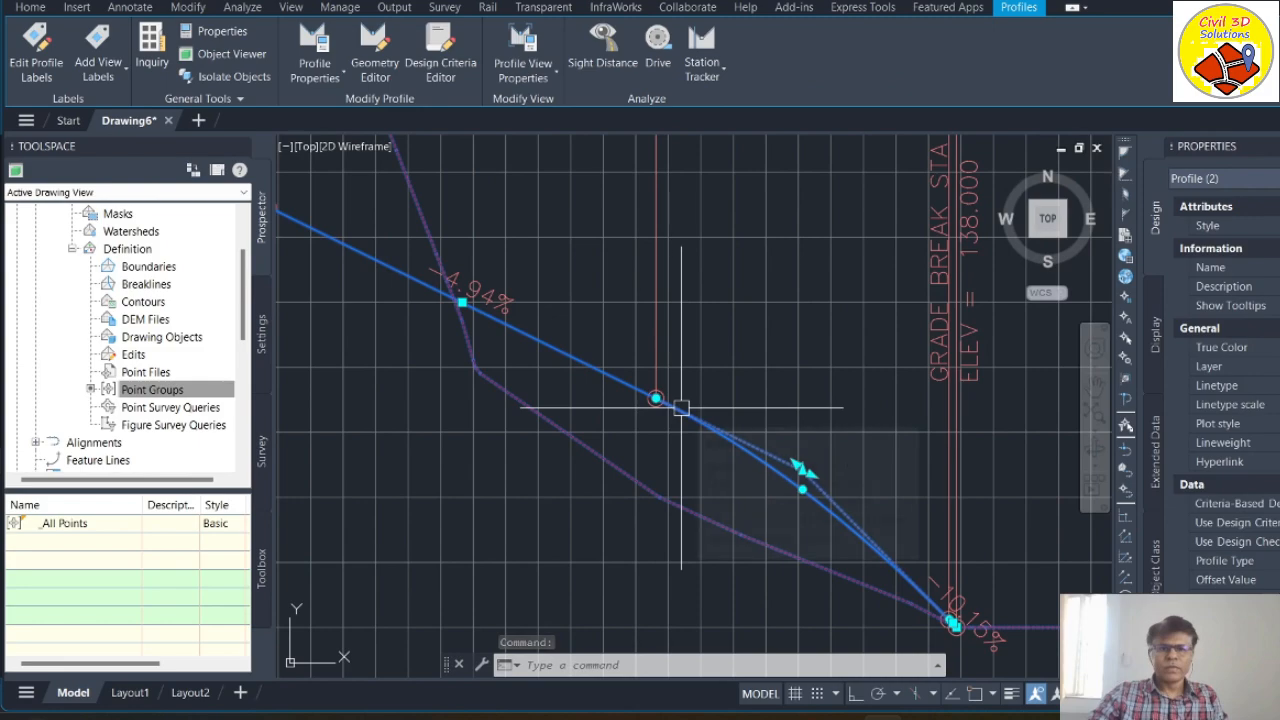
{"action": "scroll", "coordinate": [869, 434], "scroll_direction": "down", "scroll_amount": 2}
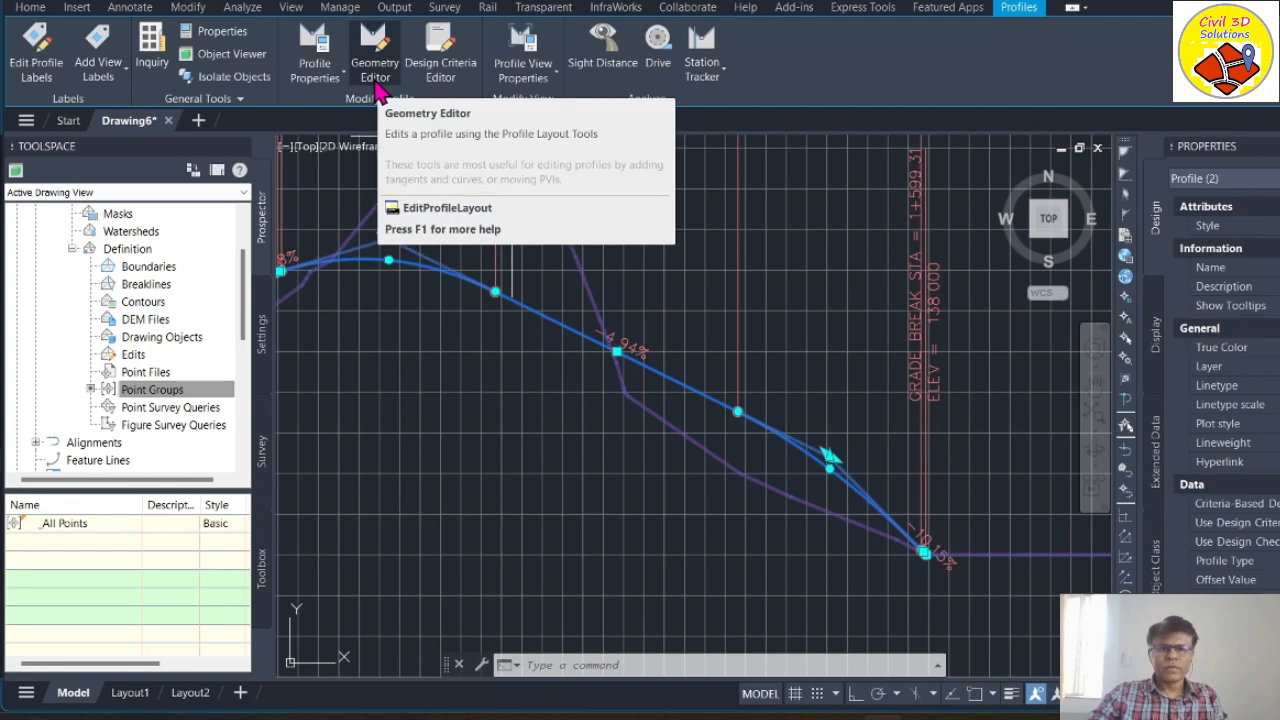
{"action": "left_click", "coordinate": [379, 90]}
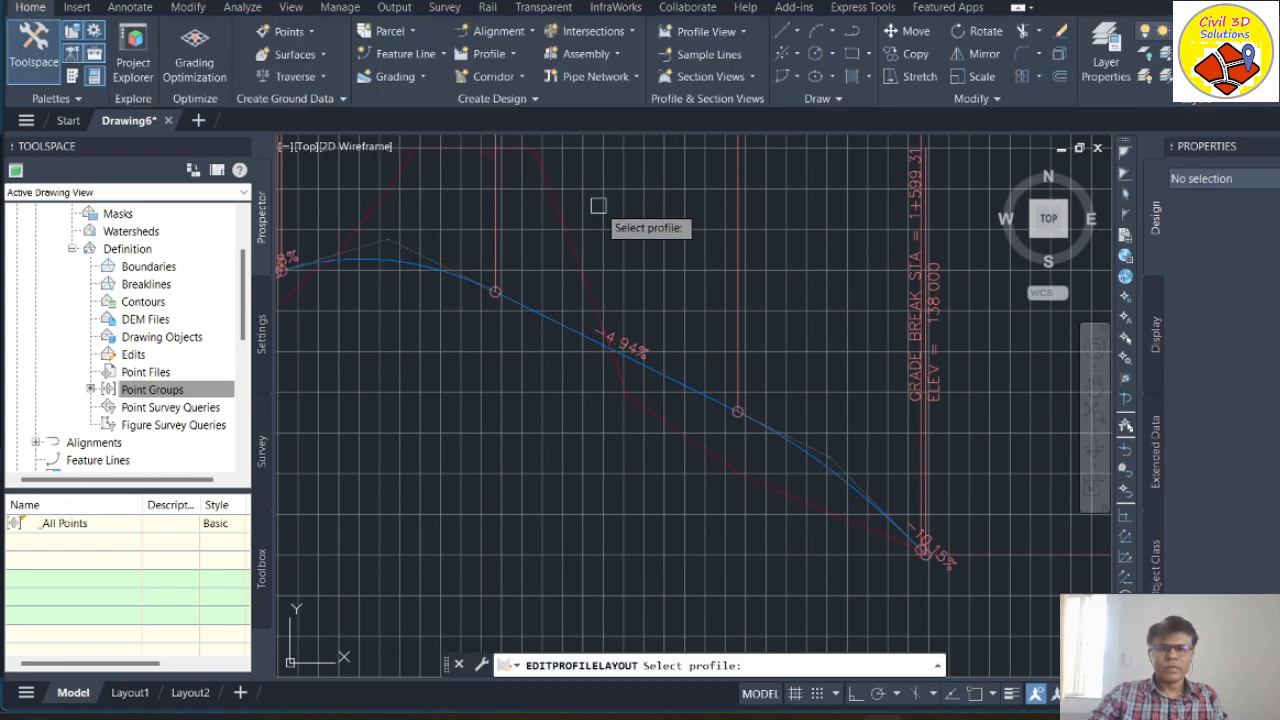
{"action": "left_click", "coordinate": [577, 330]}
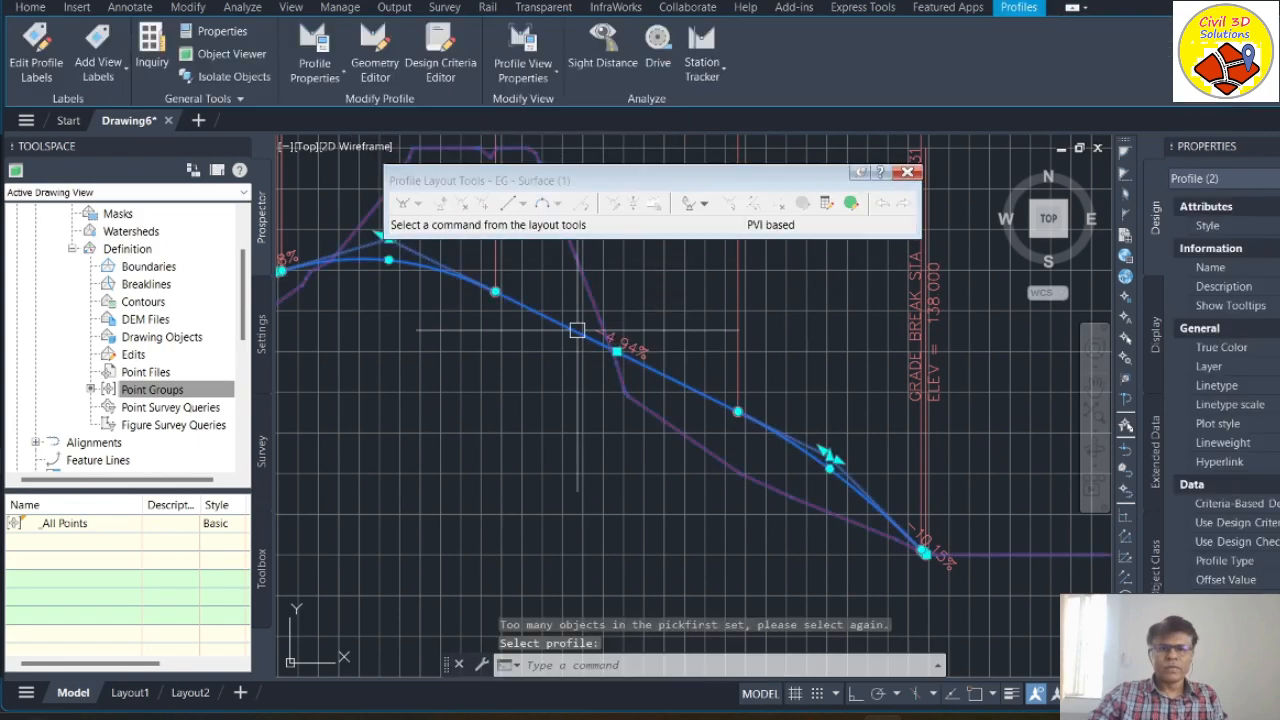
Step: Stretch the last PVI of profile Pro RD 01 to the endpoint of the EG surface profile, and clear the selection
{"action": "scroll", "coordinate": [749, 449], "scroll_direction": "down", "scroll_amount": 3}
{"action": "scroll", "coordinate": [624, 424], "scroll_direction": "up", "scroll_amount": 5}
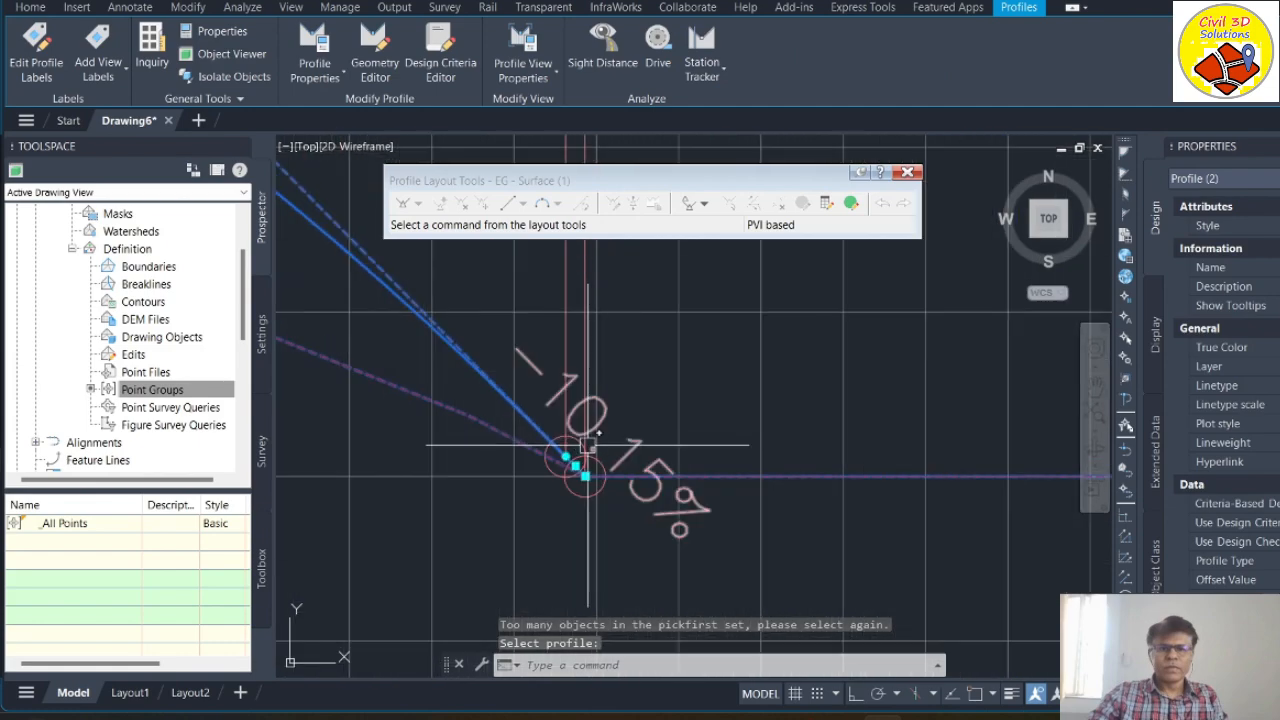
{"action": "left_click", "coordinate": [644, 453]}
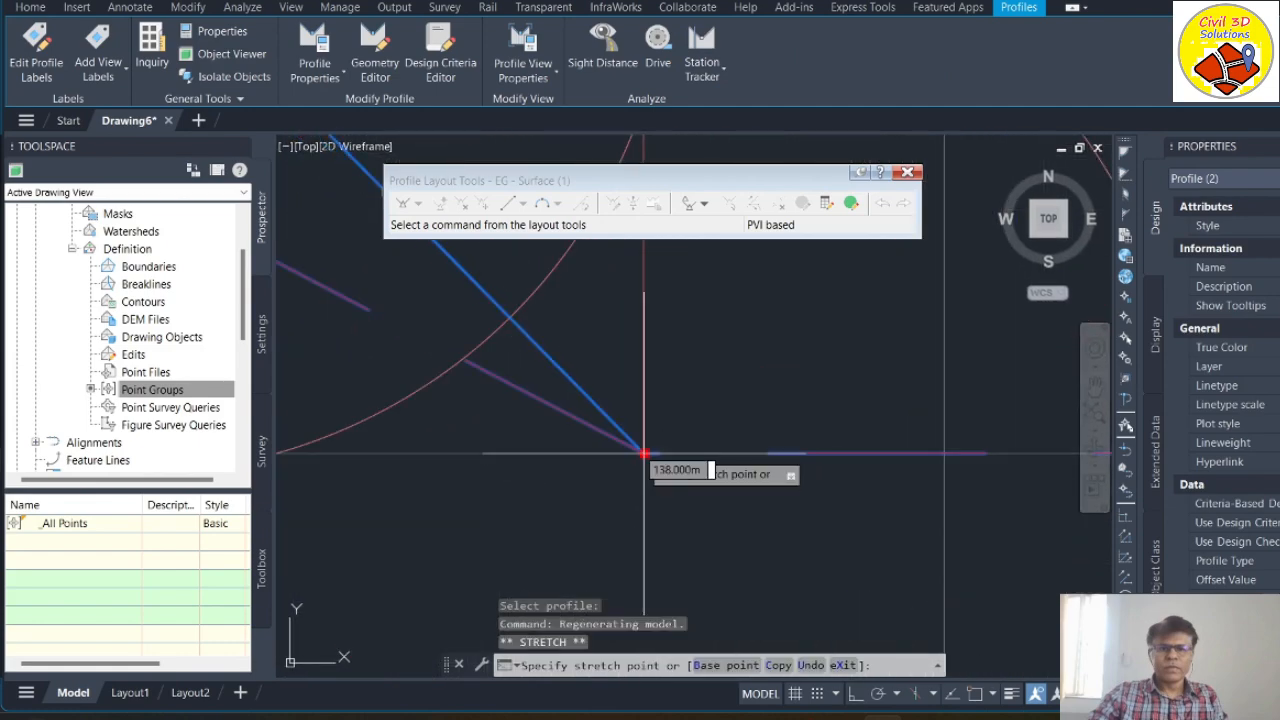
{"action": "scroll", "coordinate": [406, 366], "scroll_direction": "down", "scroll_amount": 5}
{"action": "scroll", "coordinate": [679, 360], "scroll_direction": "up", "scroll_amount": 6}
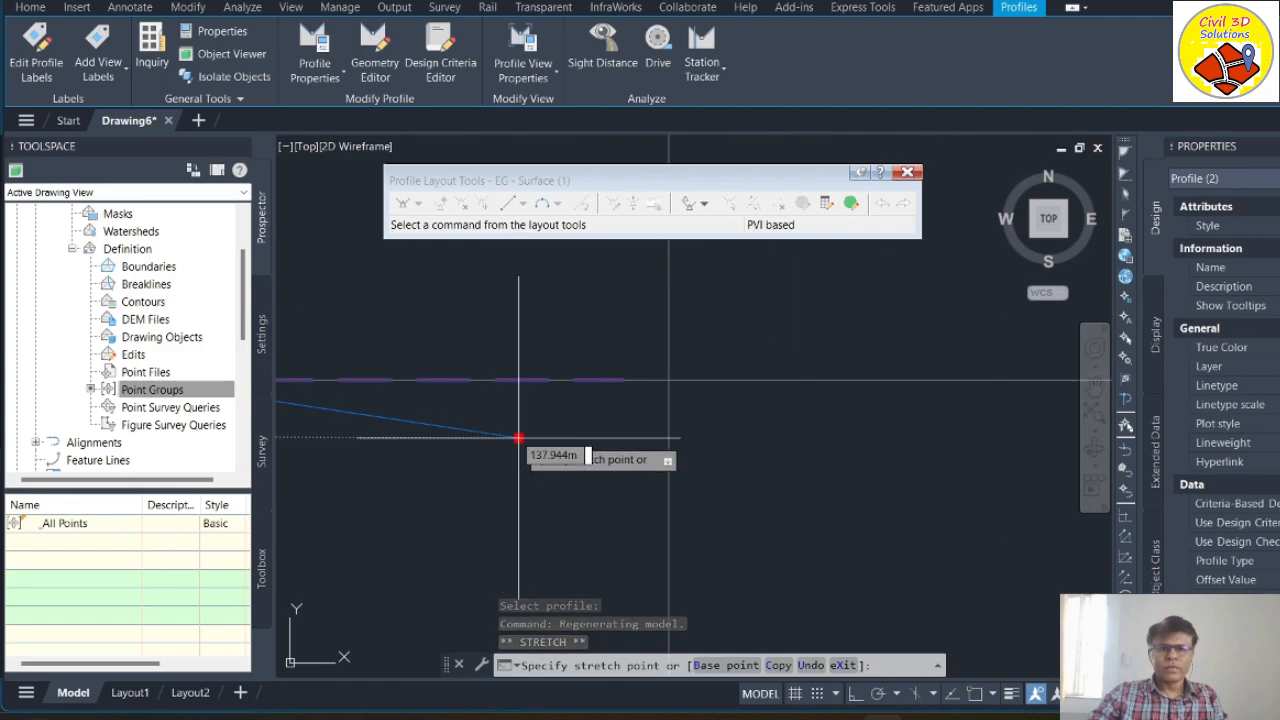
{"action": "type", "text": "end"}
{"action": "key", "text": "Return"}
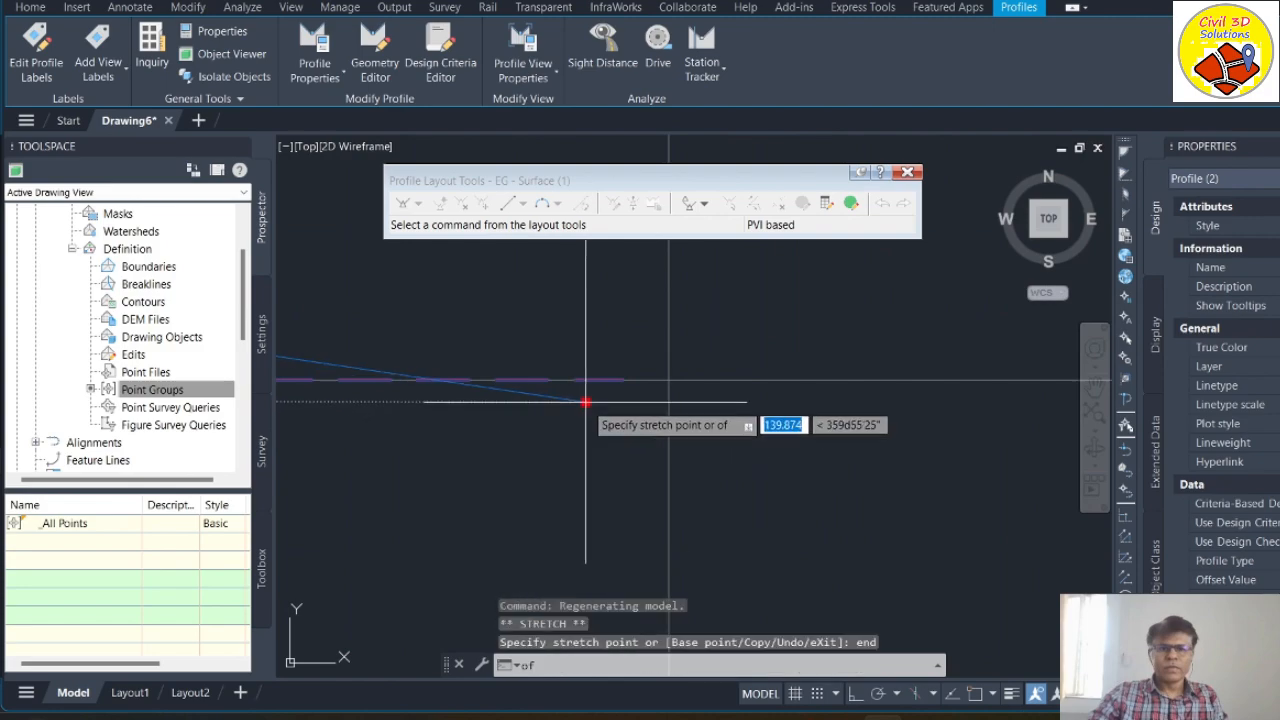
{"action": "scroll", "coordinate": [607, 386], "scroll_direction": "down", "scroll_amount": 6}
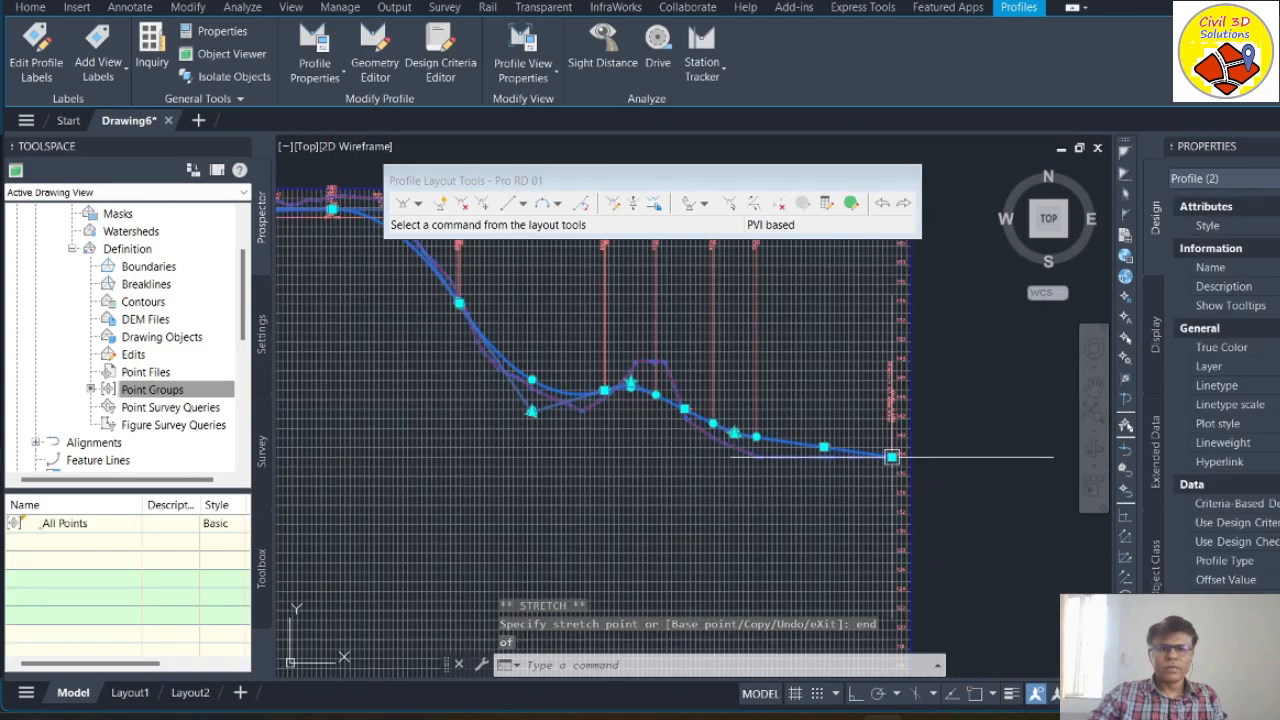
{"action": "scroll", "coordinate": [533, 430], "scroll_direction": "down", "scroll_amount": 10}
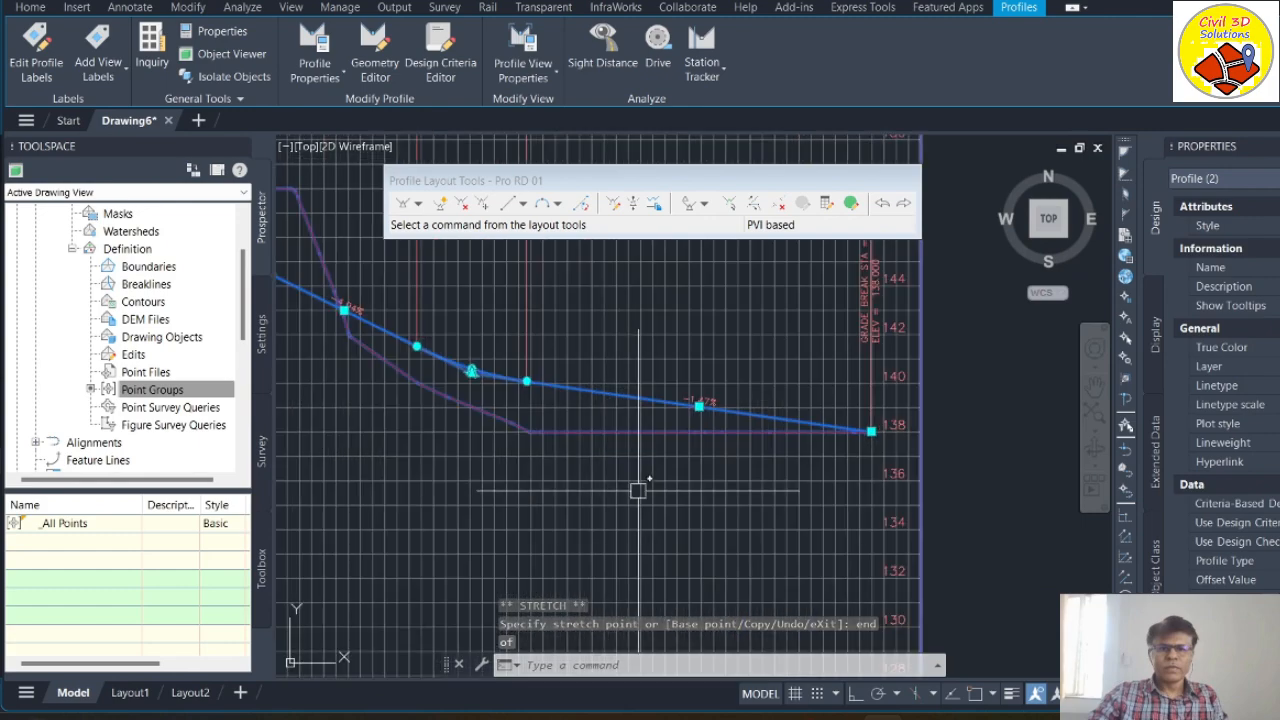
{"action": "scroll", "coordinate": [728, 295], "scroll_direction": "down", "scroll_amount": 4}
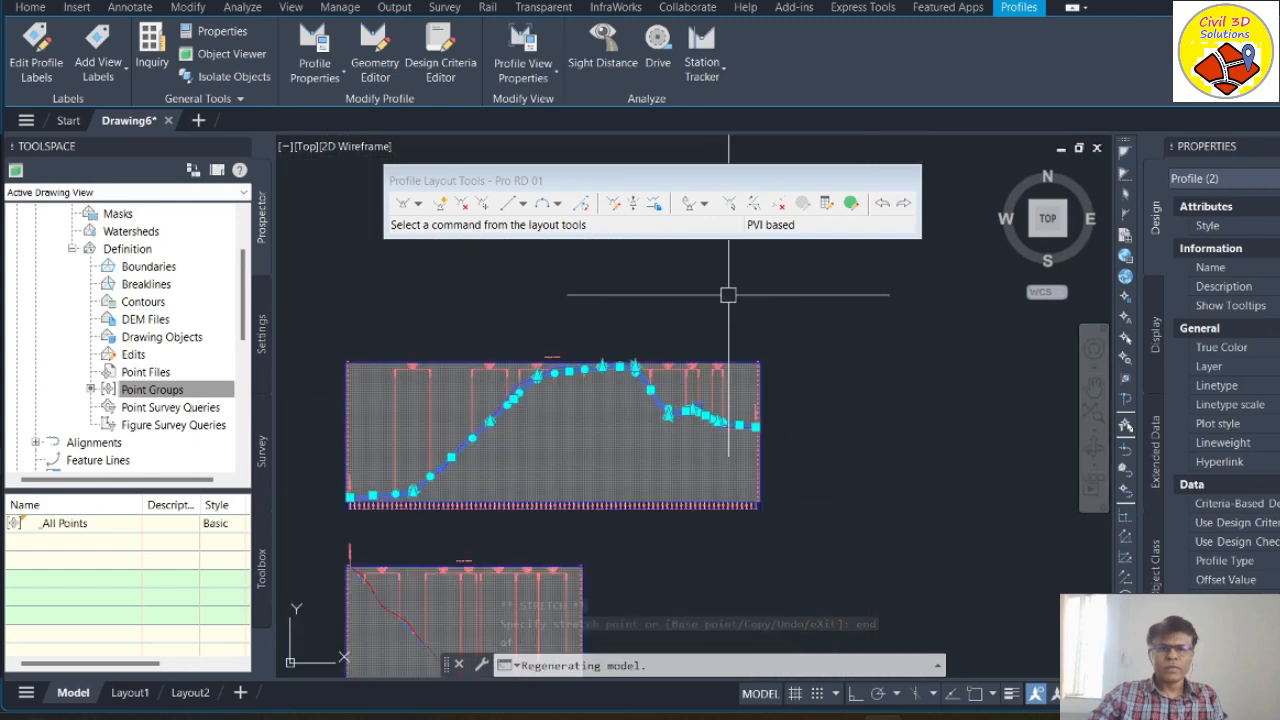
{"action": "scroll", "coordinate": [656, 354], "scroll_direction": "up", "scroll_amount": 4}
{"action": "key", "text": "Escape"}
{"action": "key", "text": "Escape"}
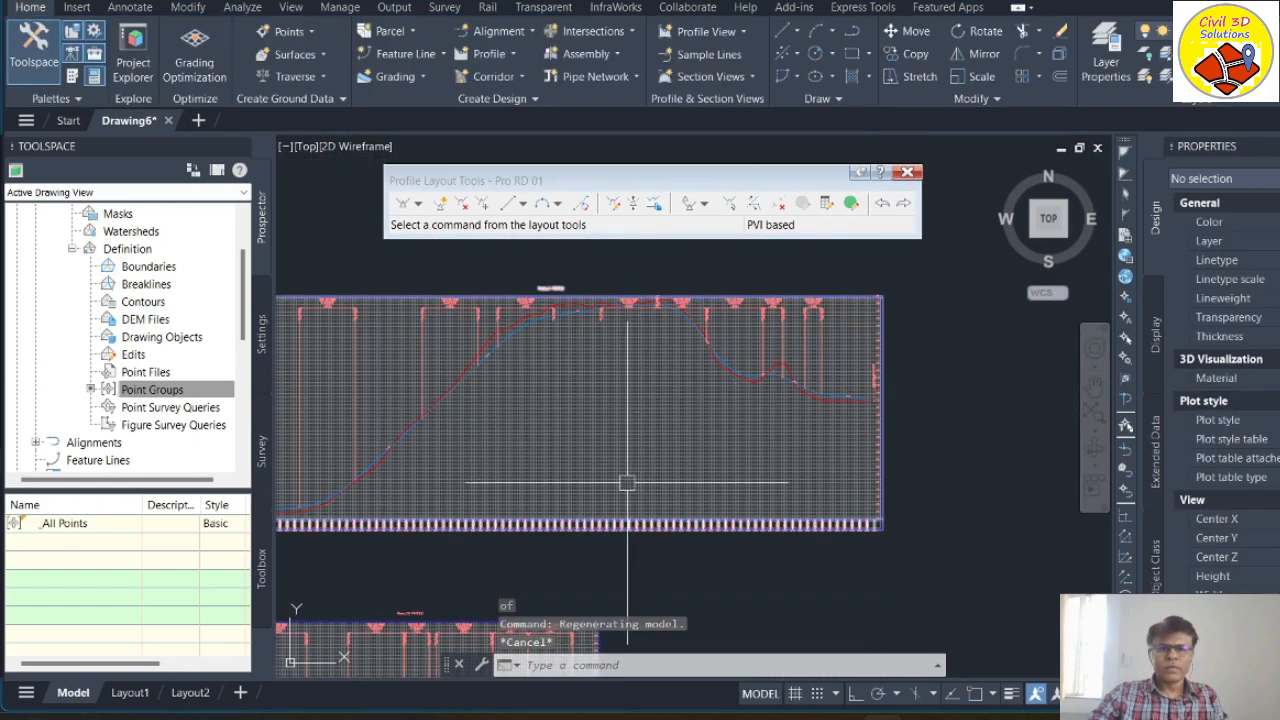
Step: Rebuild all corridors so they pick up the edited profile, and dismiss the event viewer
{"action": "scroll", "coordinate": [716, 461], "scroll_direction": "down", "scroll_amount": 1}
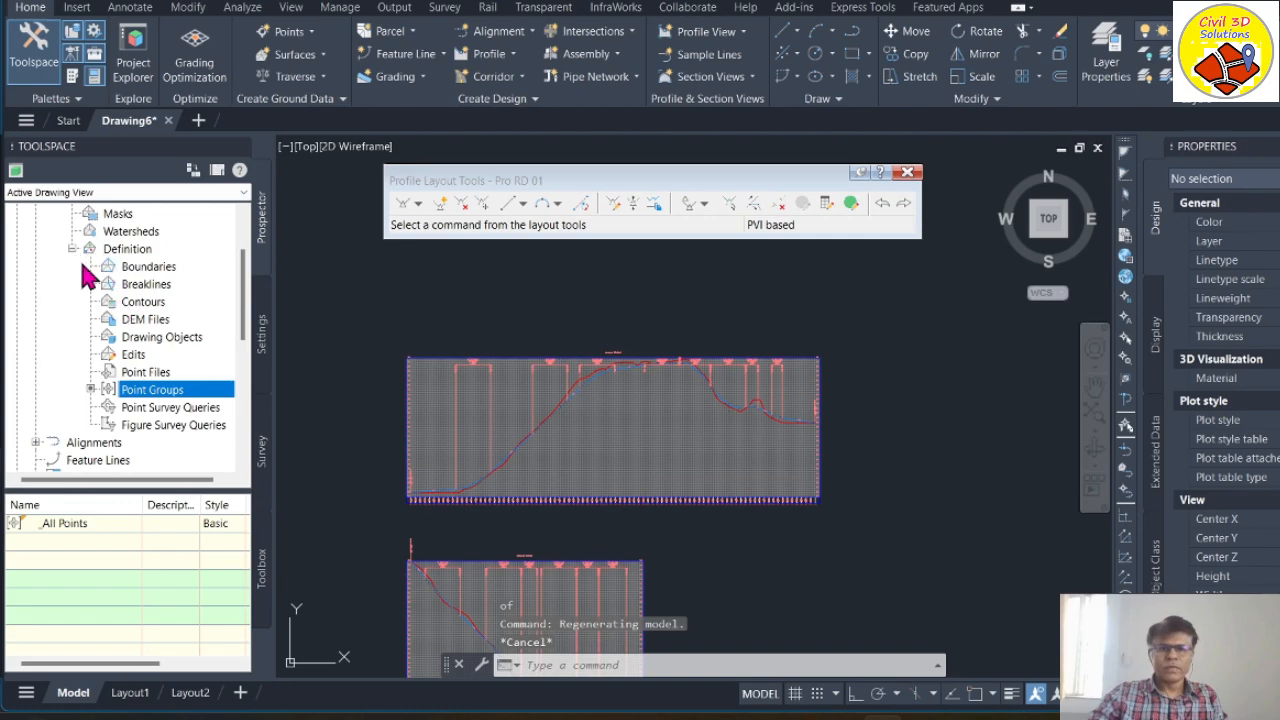
{"action": "scroll", "coordinate": [88, 277], "scroll_direction": "up", "scroll_amount": 2}
{"action": "left_click", "coordinate": [53, 285]}
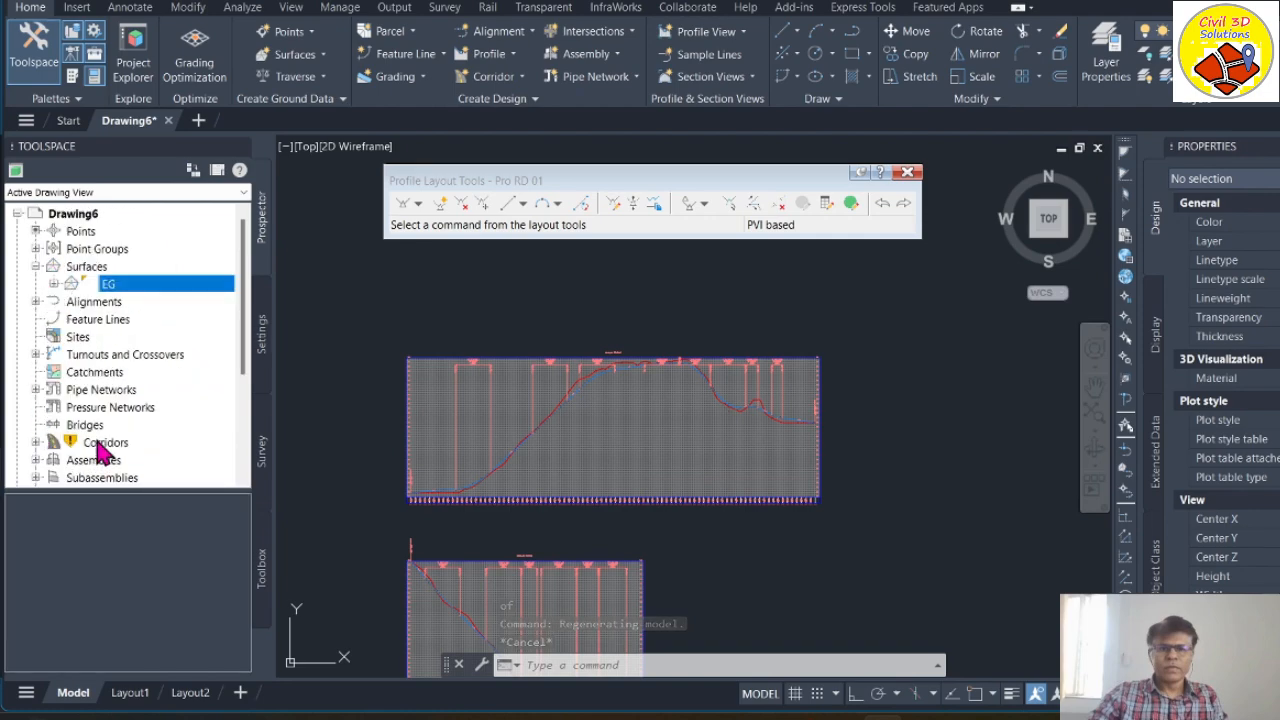
{"action": "left_click", "coordinate": [116, 444]}
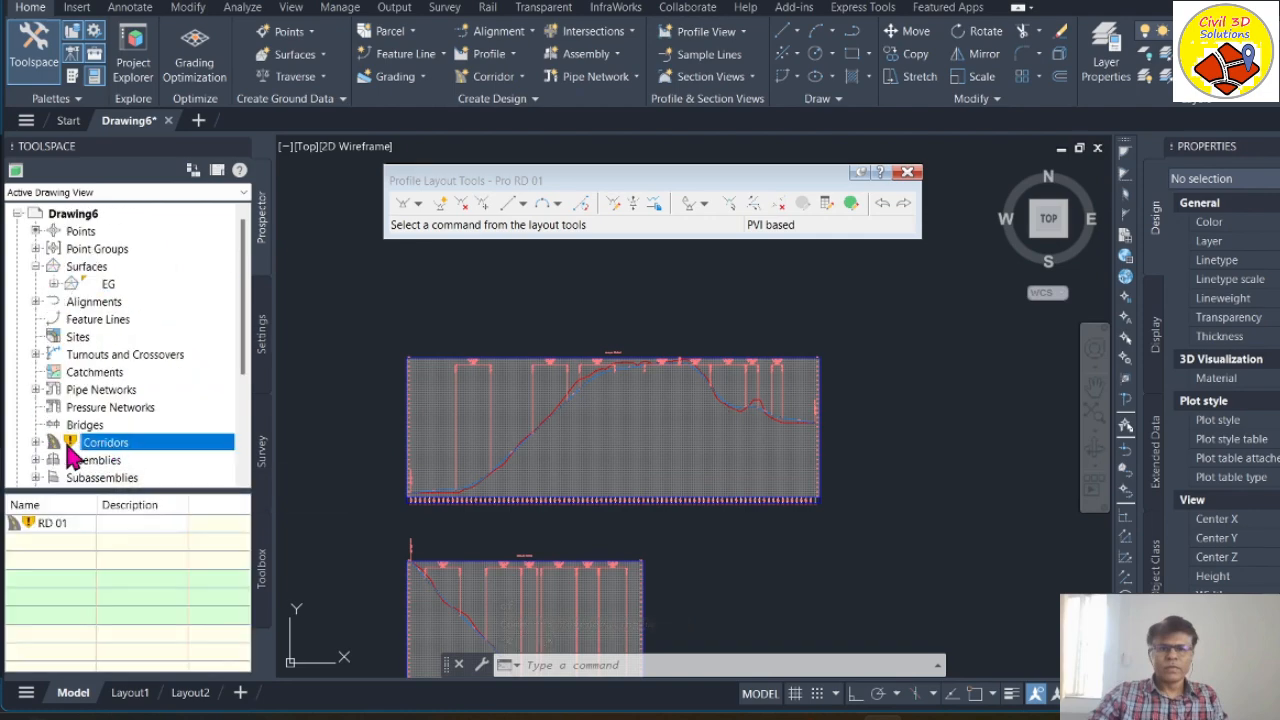
{"action": "right_click", "coordinate": [138, 443]}
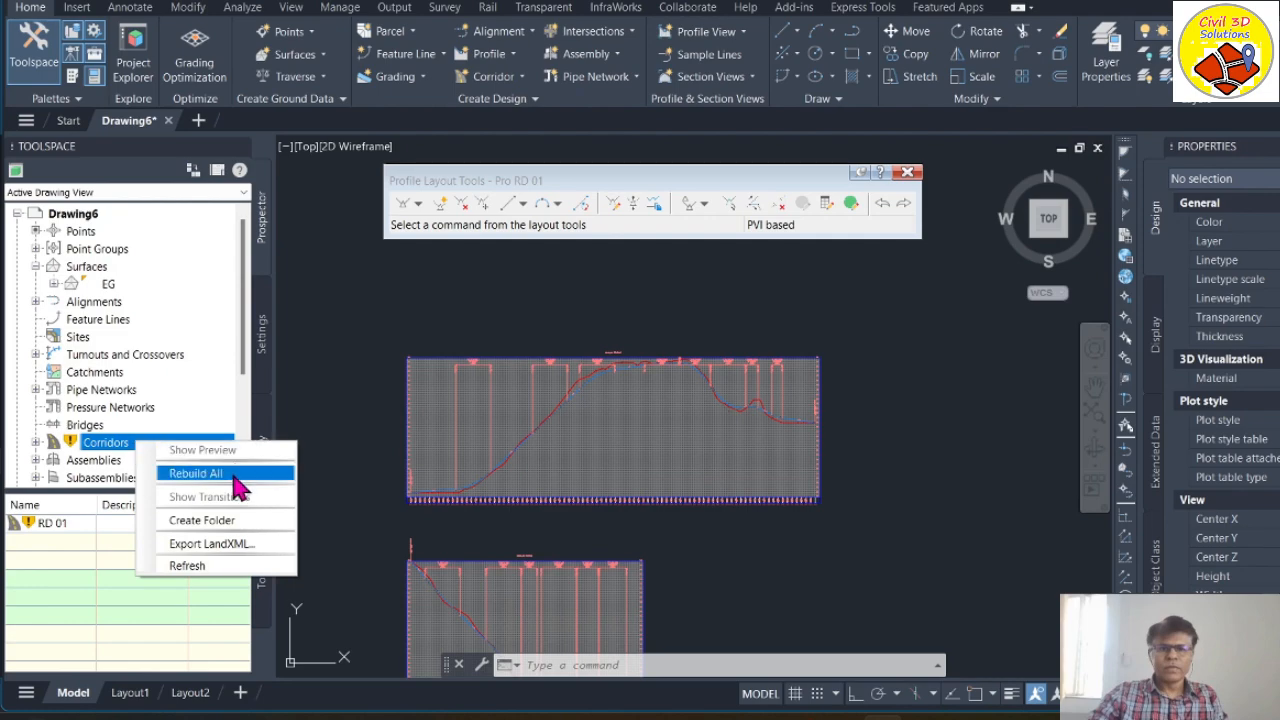
{"action": "key", "text": "Escape"}
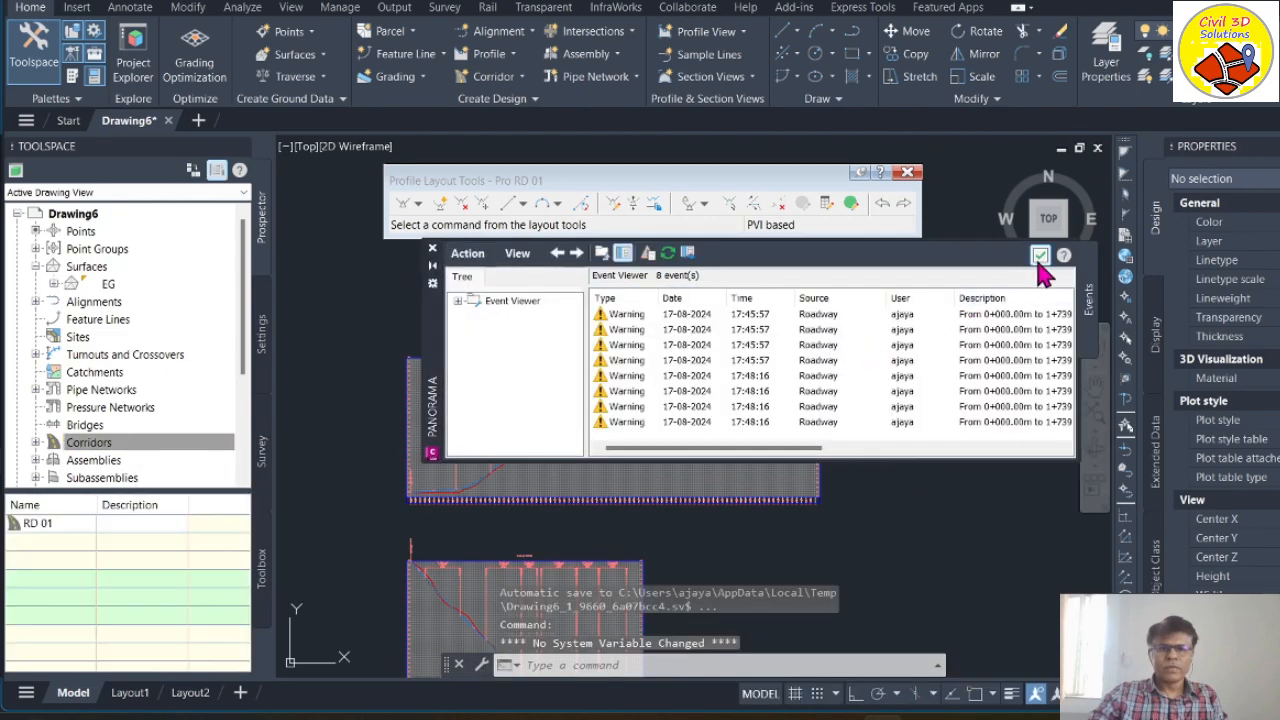
{"action": "left_click", "coordinate": [1040, 257]}
Step: Check the end of the rebuilt corridor near station 1+740 in plan and open corridor RD 01 in the Object Viewer
{"action": "scroll", "coordinate": [720, 400], "scroll_direction": "down", "scroll_amount": 6}
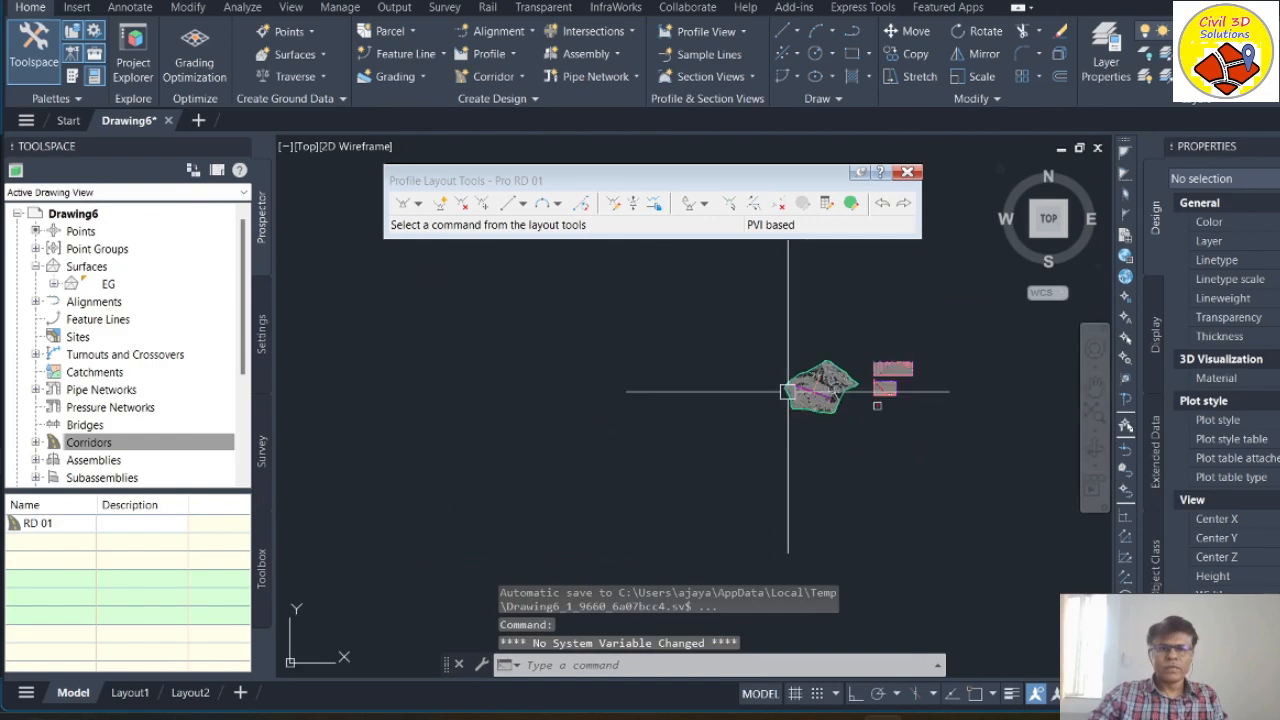
{"action": "scroll", "coordinate": [787, 391], "scroll_direction": "up", "scroll_amount": 10}
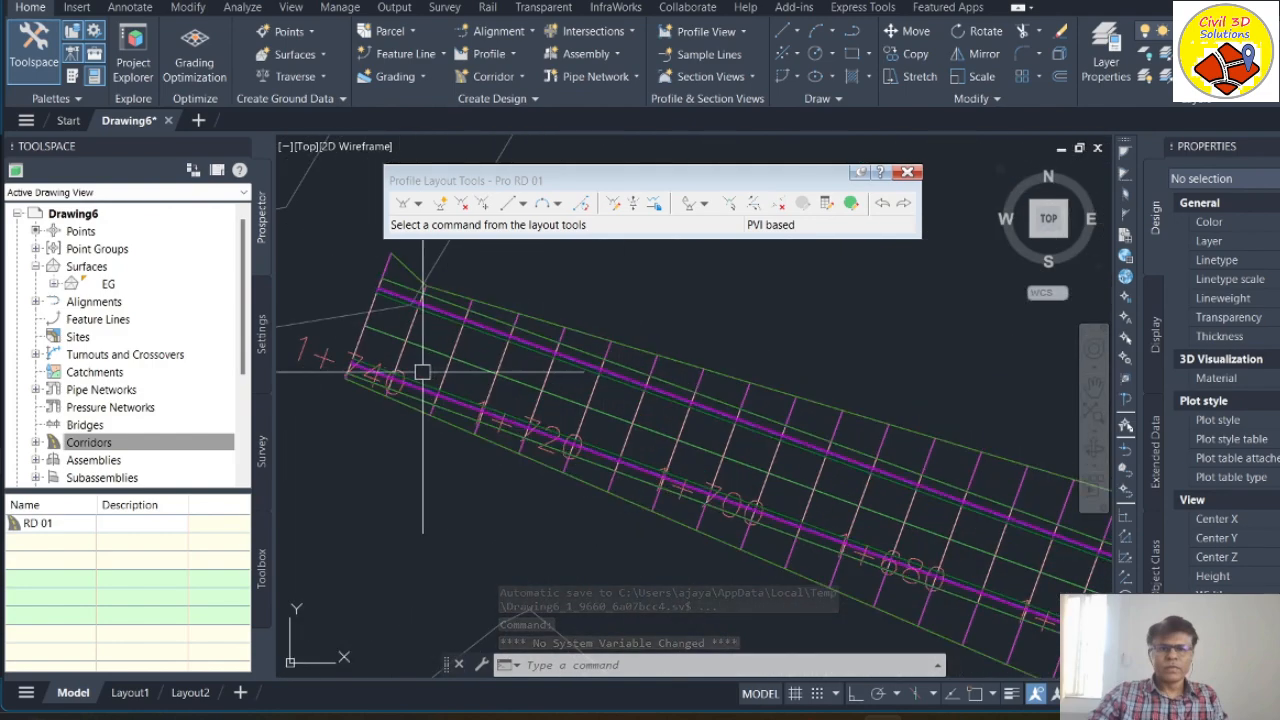
{"action": "scroll", "coordinate": [422, 372], "scroll_direction": "down", "scroll_amount": 6}
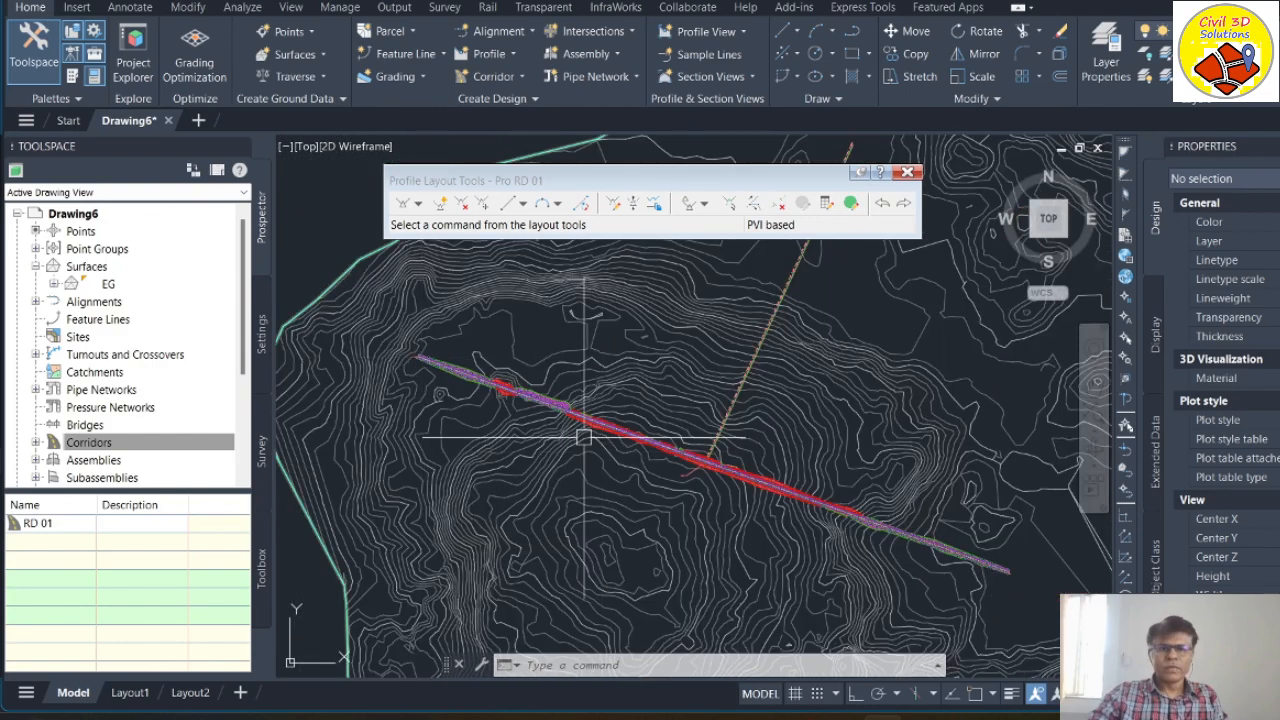
{"action": "scroll", "coordinate": [590, 440], "scroll_direction": "up", "scroll_amount": 8}
{"action": "left_click", "coordinate": [632, 490]}
{"action": "right_click", "coordinate": [632, 490]}
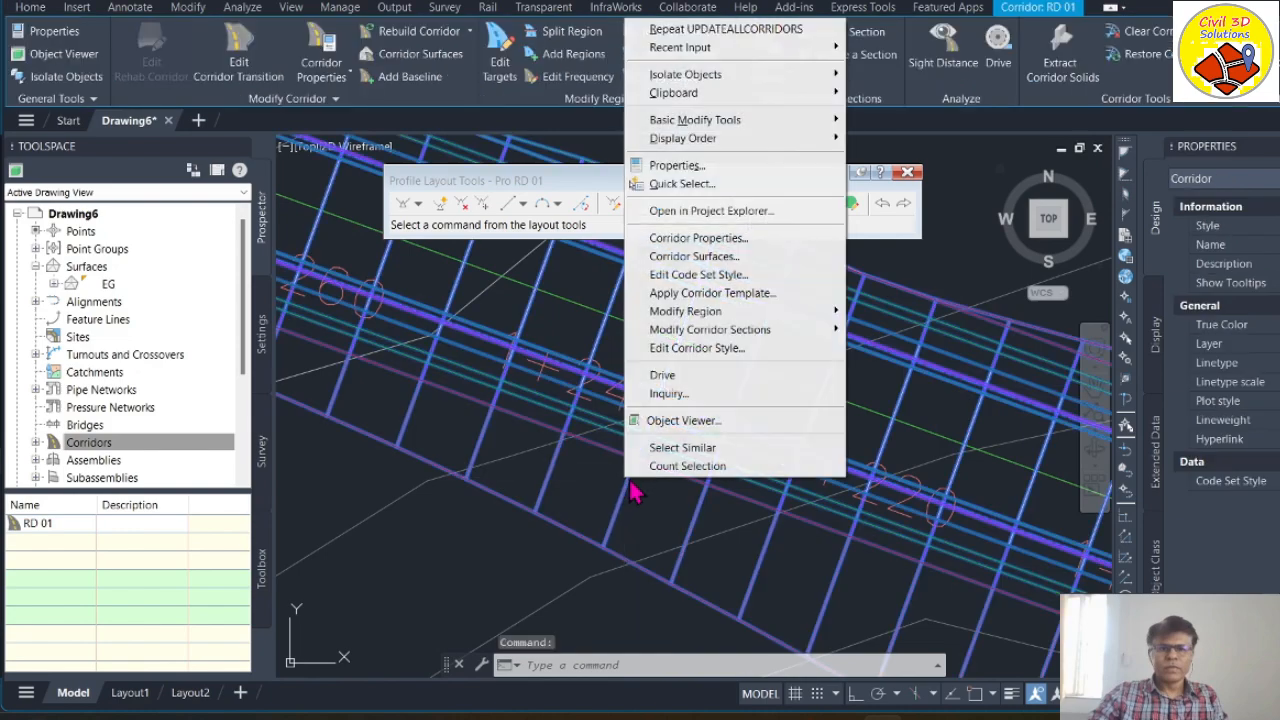
{"action": "left_click", "coordinate": [740, 421]}
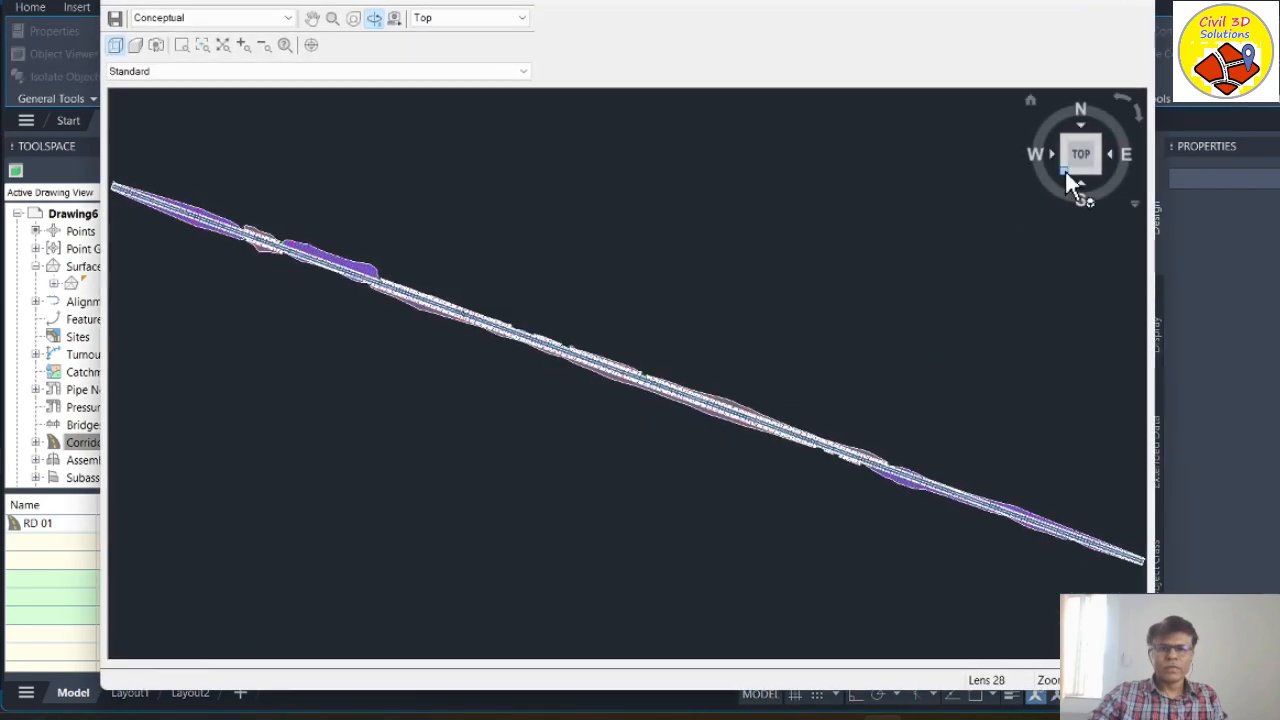
Step: Inspect the RD 01 corridor in 3D along its length, including the side slopes and carriageway, and close the Object Viewer
{"action": "left_click", "coordinate": [1066, 174]}
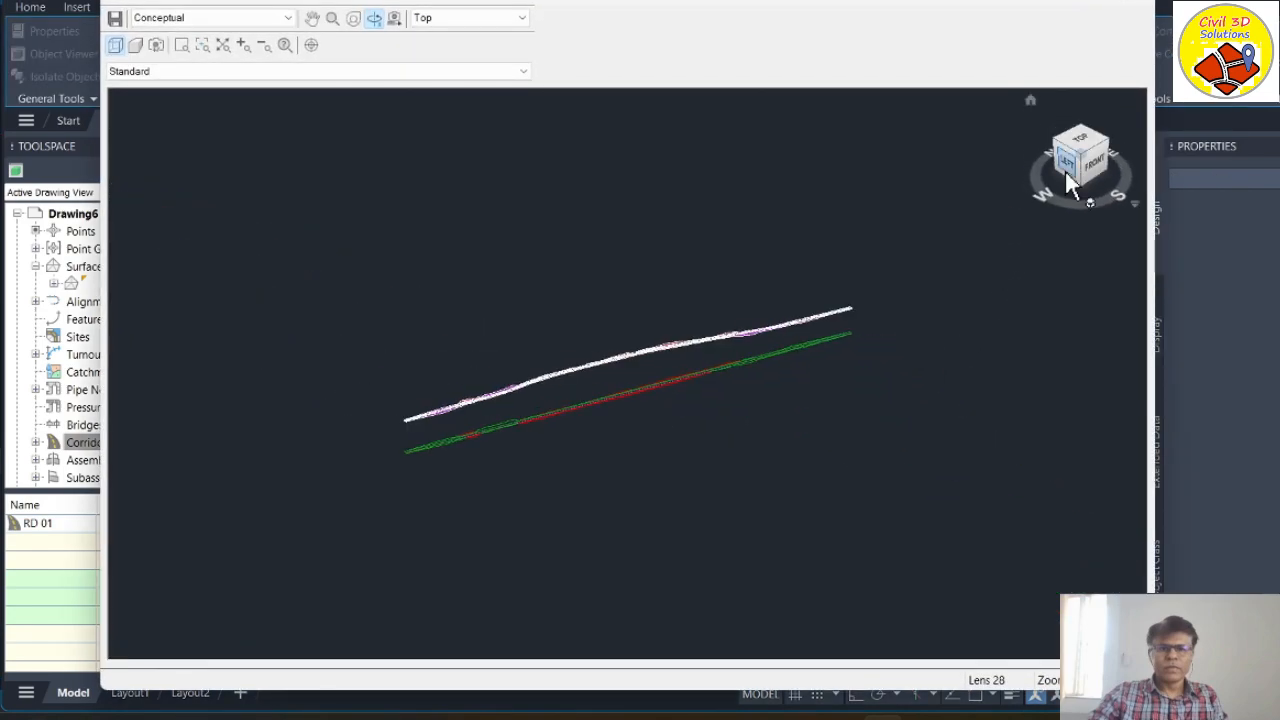
{"action": "left_click_drag", "start_coordinate": [800, 377], "coordinate": [583, 377]}
{"action": "scroll", "coordinate": [583, 377], "scroll_direction": "up", "scroll_amount": 5}
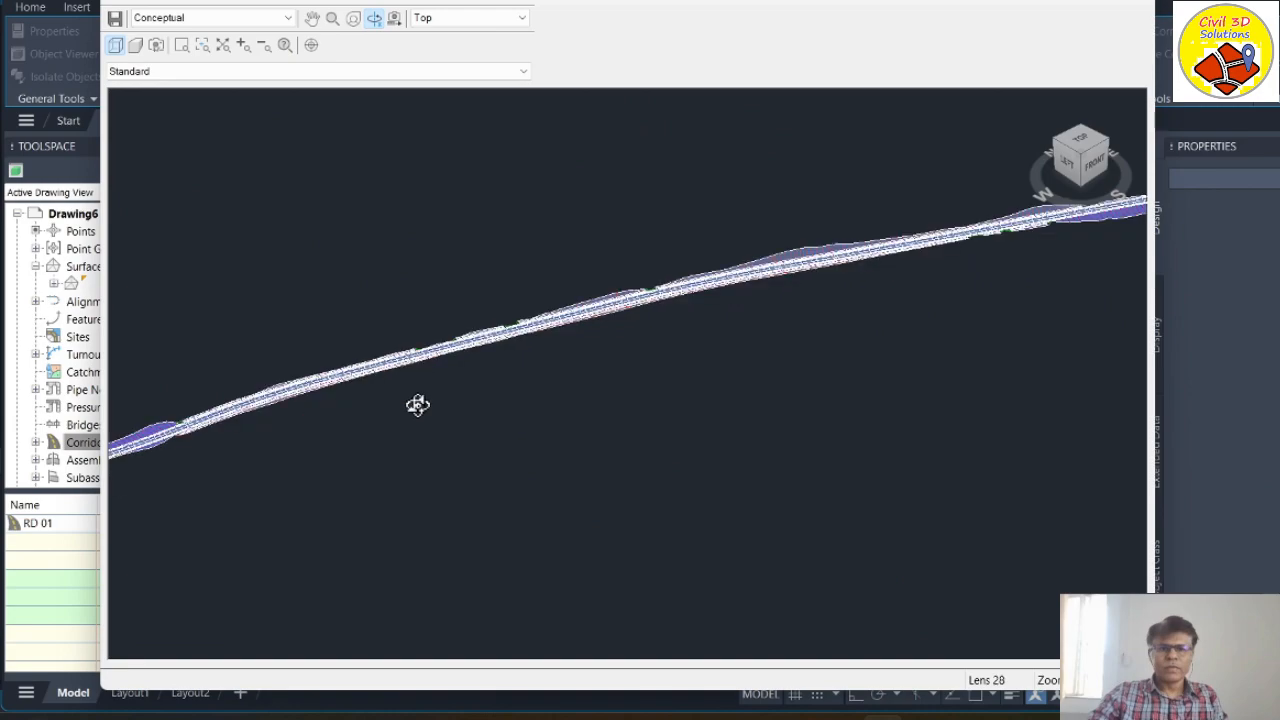
{"action": "left_click_drag", "start_coordinate": [417, 404], "coordinate": [910, 379]}
{"action": "scroll", "coordinate": [448, 470], "scroll_direction": "up", "scroll_amount": 4}
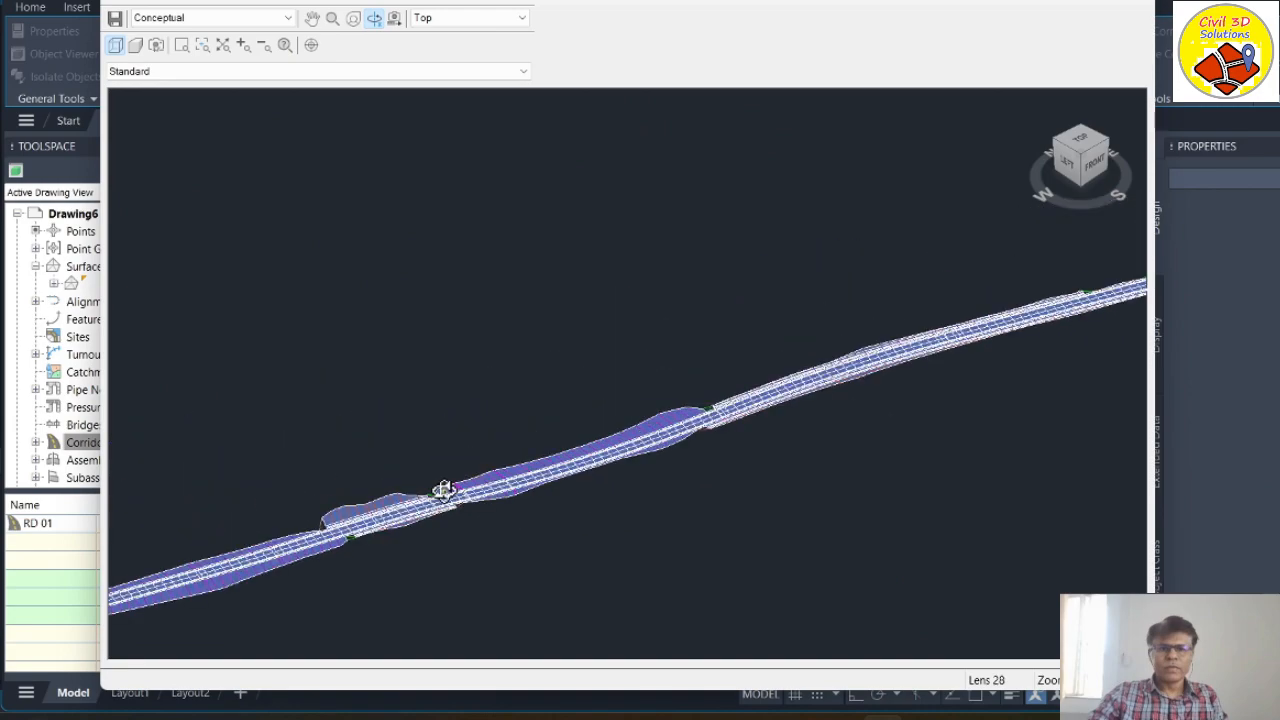
{"action": "scroll", "coordinate": [770, 470], "scroll_direction": "up", "scroll_amount": 4}
{"action": "scroll", "coordinate": [490, 403], "scroll_direction": "down", "scroll_amount": 8}
{"action": "scroll", "coordinate": [951, 329], "scroll_direction": "up", "scroll_amount": 4}
{"action": "middle_click_drag", "start_coordinate": [845, 417], "coordinate": [637, 427]}
{"action": "middle_click_drag", "start_coordinate": [520, 491], "coordinate": [112, 622]}
{"action": "scroll", "coordinate": [1037, 340], "scroll_direction": "up", "scroll_amount": 6}
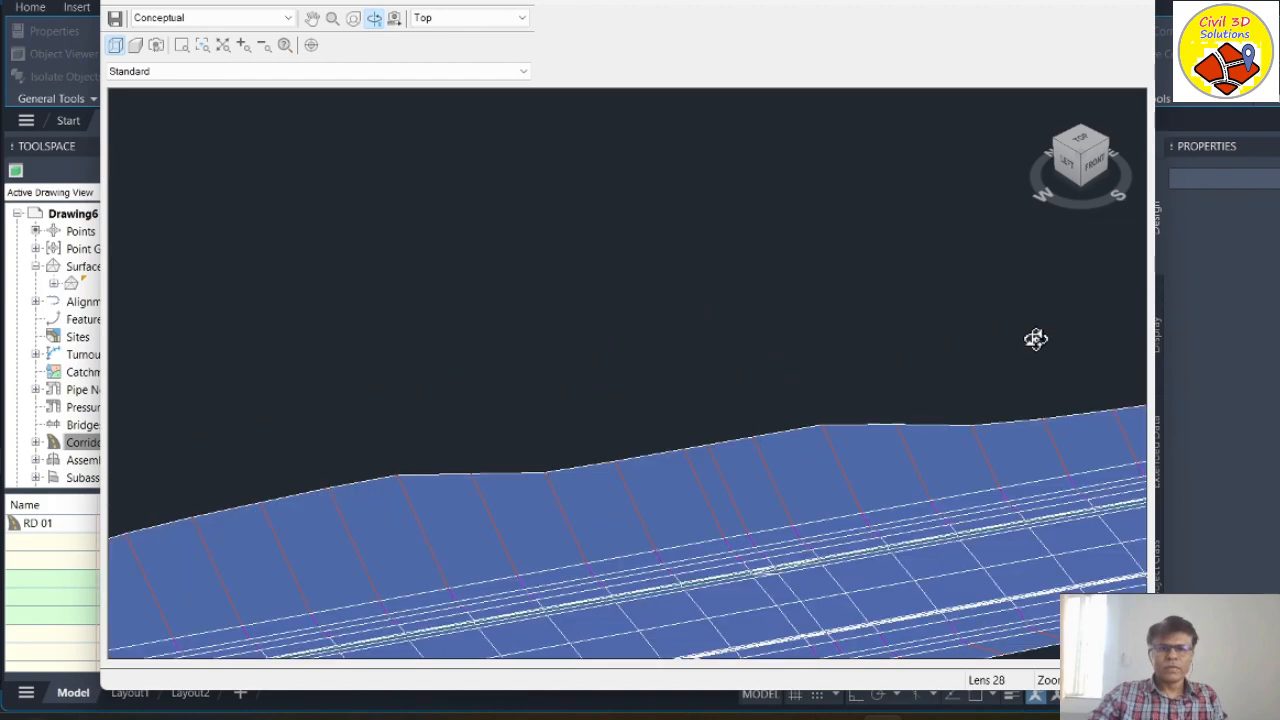
{"action": "scroll", "coordinate": [697, 285], "scroll_direction": "down", "scroll_amount": 5}
{"action": "left_click_drag", "start_coordinate": [601, 426], "coordinate": [608, 473]}
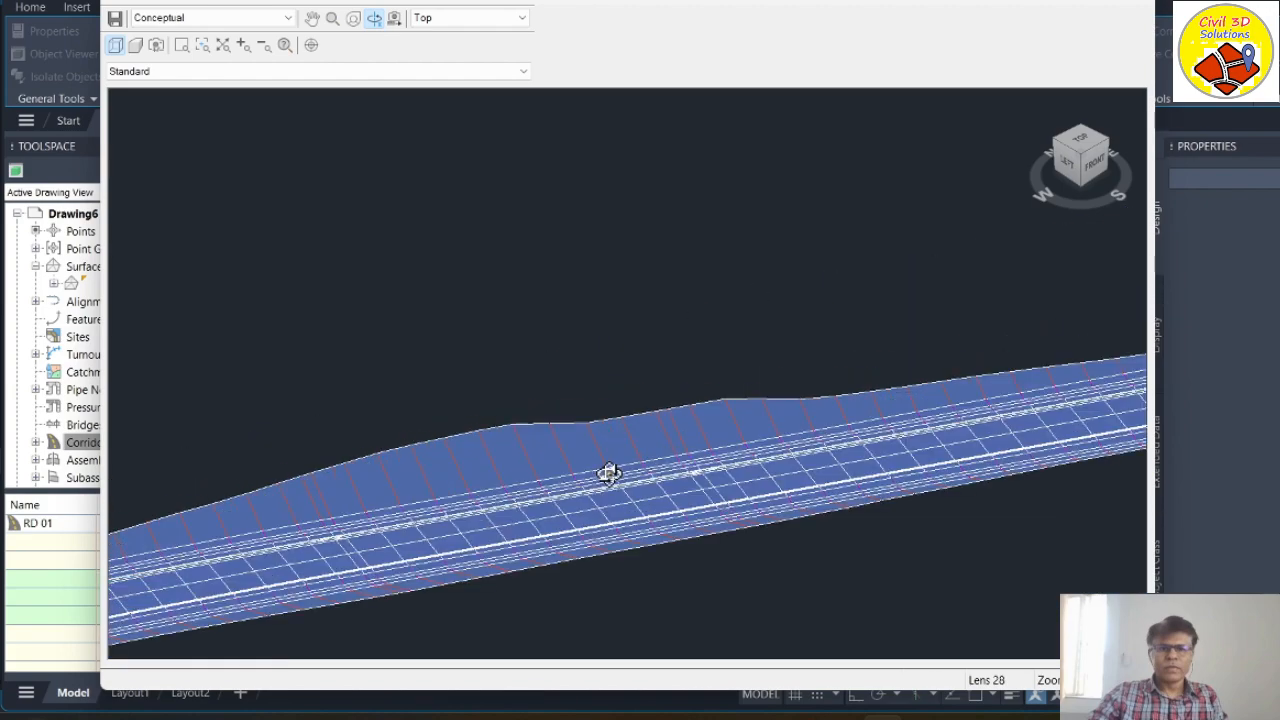
{"action": "left_click_drag", "start_coordinate": [794, 428], "coordinate": [720, 416]}
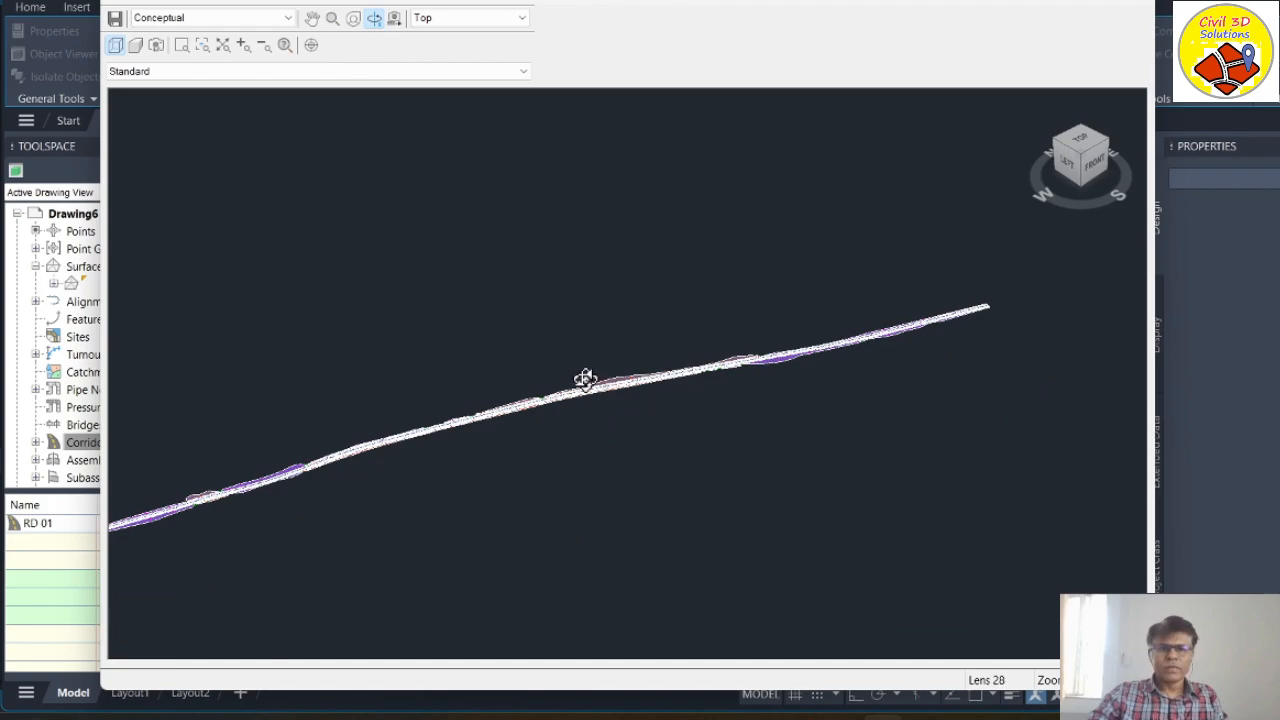
{"action": "left_click_drag", "start_coordinate": [585, 378], "coordinate": [587, 391]}
{"action": "left_click_drag", "start_coordinate": [659, 465], "coordinate": [621, 478]}
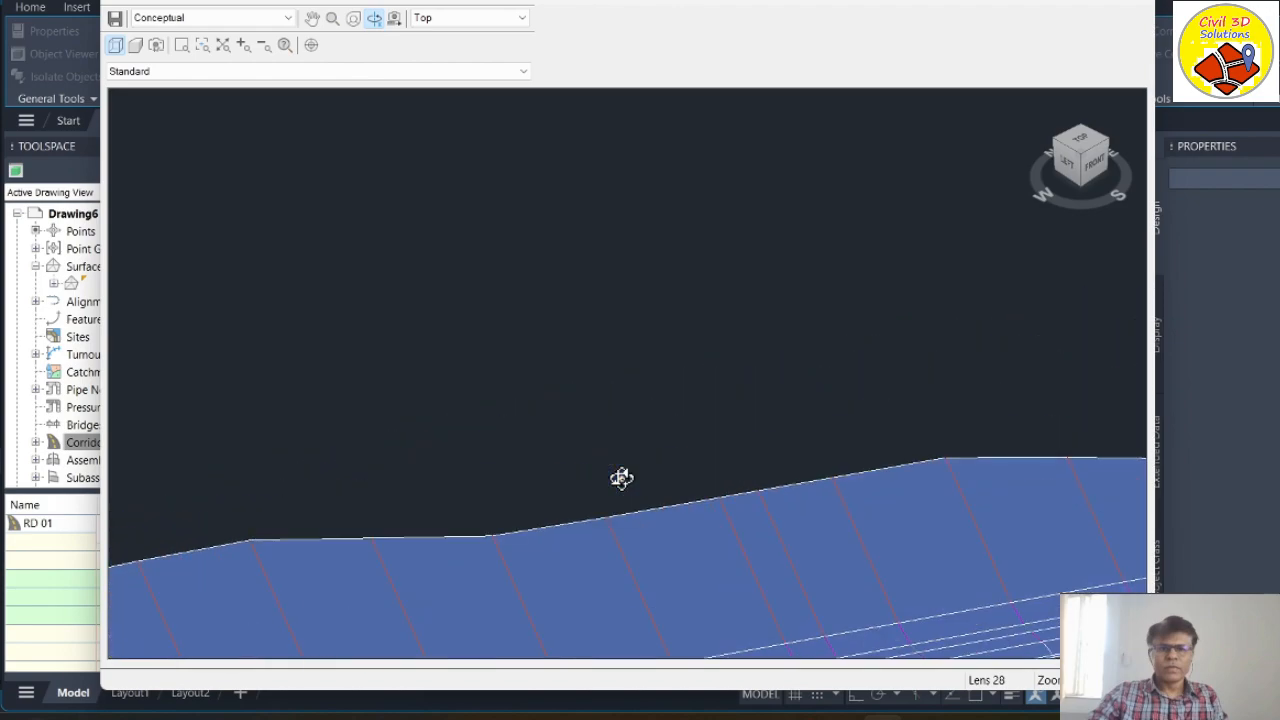
{"action": "scroll", "coordinate": [669, 312], "scroll_direction": "down", "scroll_amount": 8}
{"action": "scroll", "coordinate": [650, 408], "scroll_direction": "up", "scroll_amount": 2}
{"action": "middle_click_drag", "start_coordinate": [650, 408], "coordinate": [530, 178]}
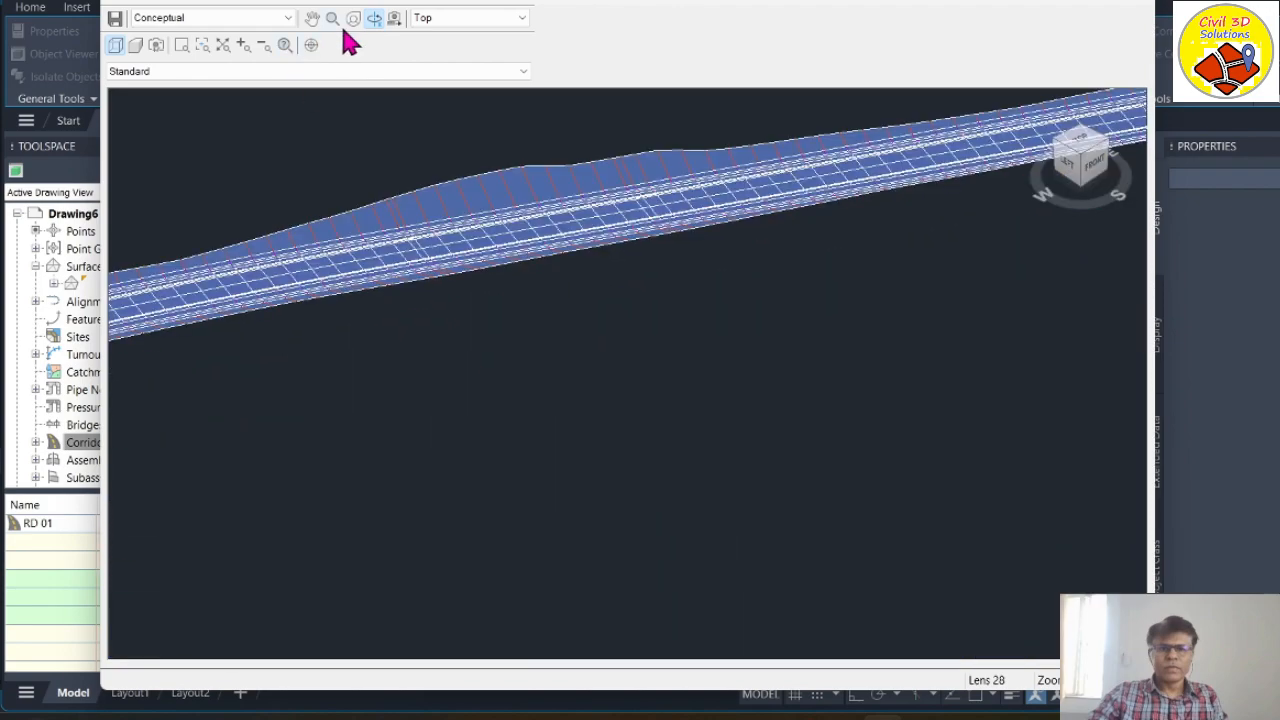
{"action": "left_click", "coordinate": [181, 46]}
{"action": "left_click", "coordinate": [654, 277]}
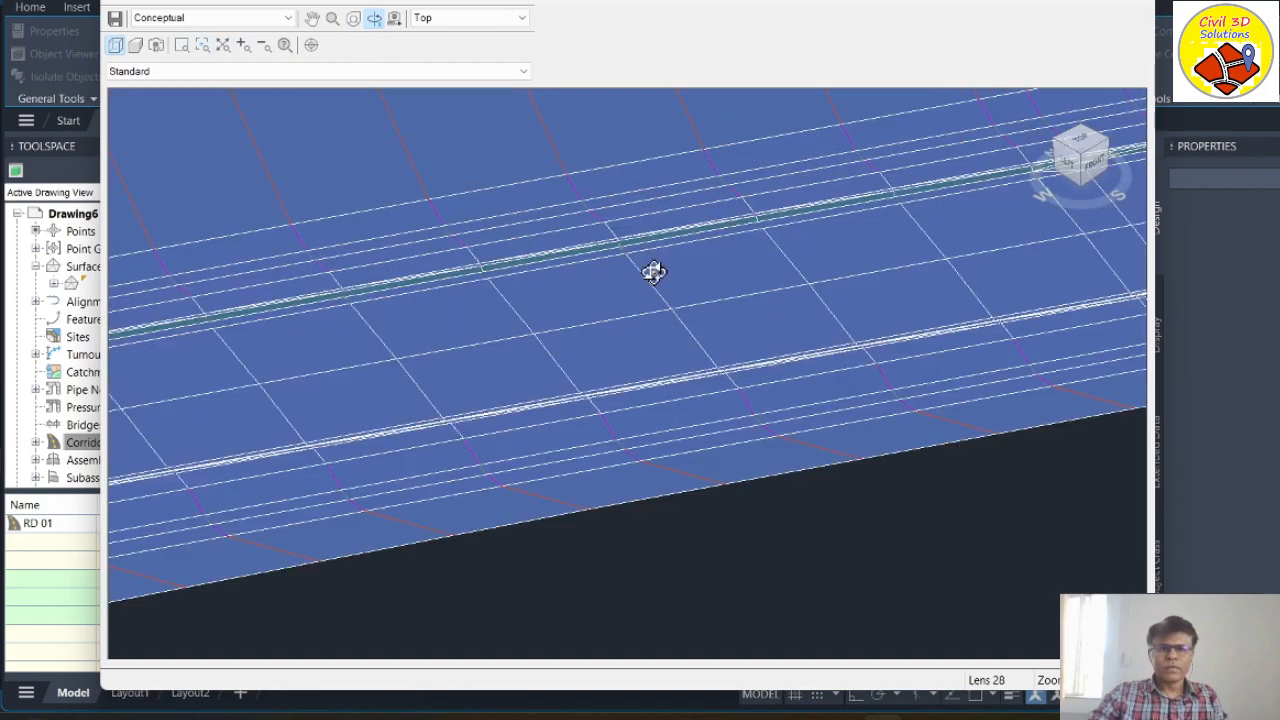
{"action": "scroll", "coordinate": [741, 490], "scroll_direction": "down", "scroll_amount": 2}
{"action": "key", "text": "Escape"}
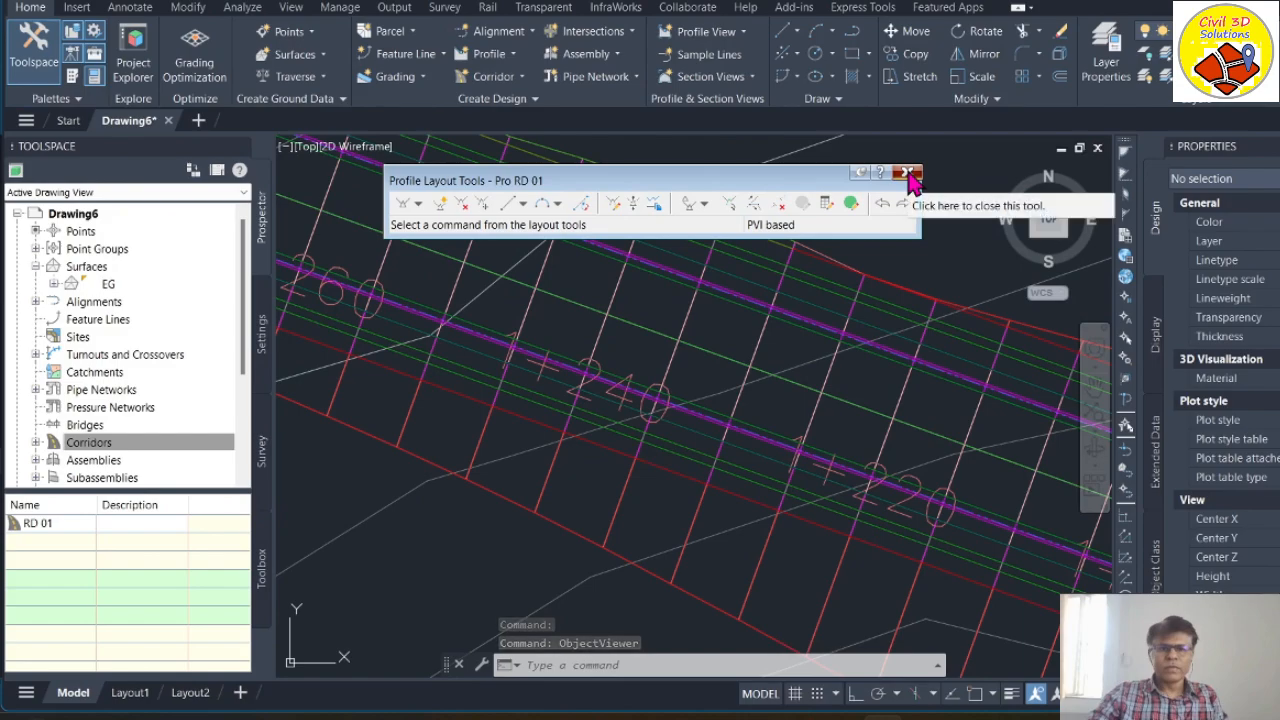
Step: Close the profile layout tools for Pro RD 01 and bring the second road's alignment into view in plan
{"action": "left_click", "coordinate": [907, 174]}
{"action": "scroll", "coordinate": [643, 320], "scroll_direction": "down", "scroll_amount": 10}
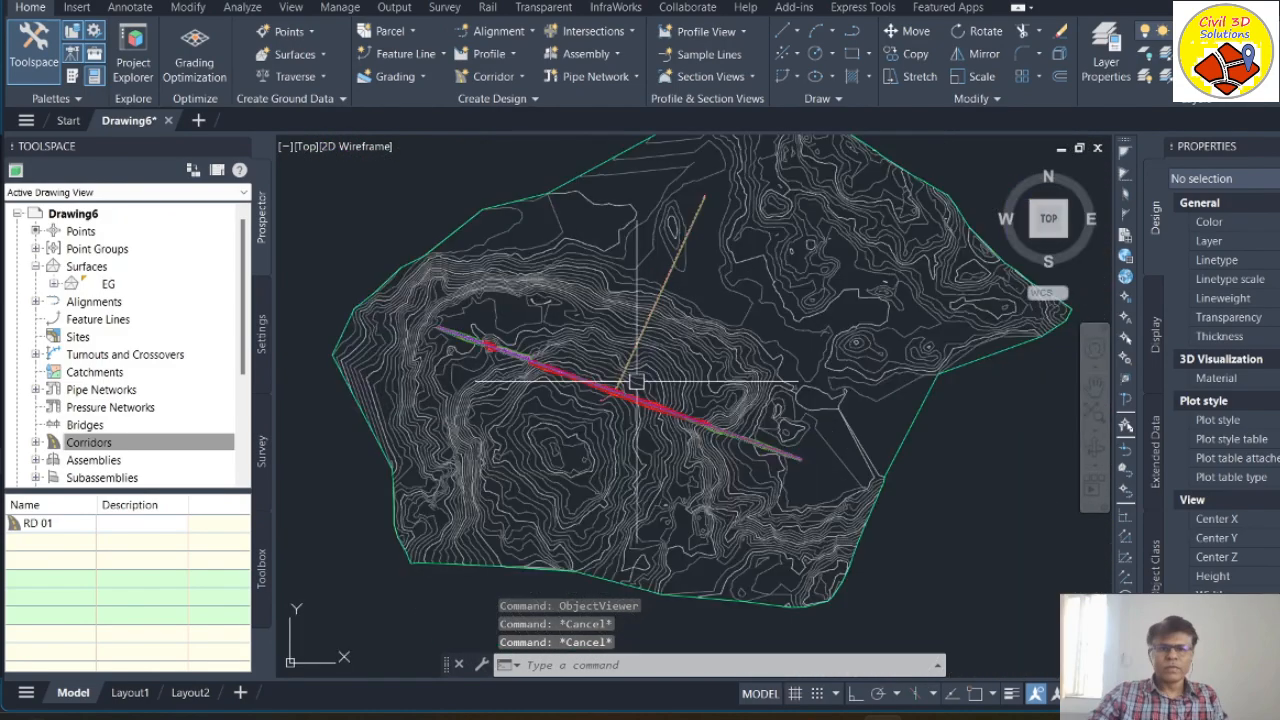
{"action": "scroll", "coordinate": [636, 381], "scroll_direction": "up", "scroll_amount": 4}
{"action": "scroll", "coordinate": [600, 370], "scroll_direction": "down", "scroll_amount": 5}
{"action": "scroll", "coordinate": [614, 413], "scroll_direction": "up", "scroll_amount": 4}
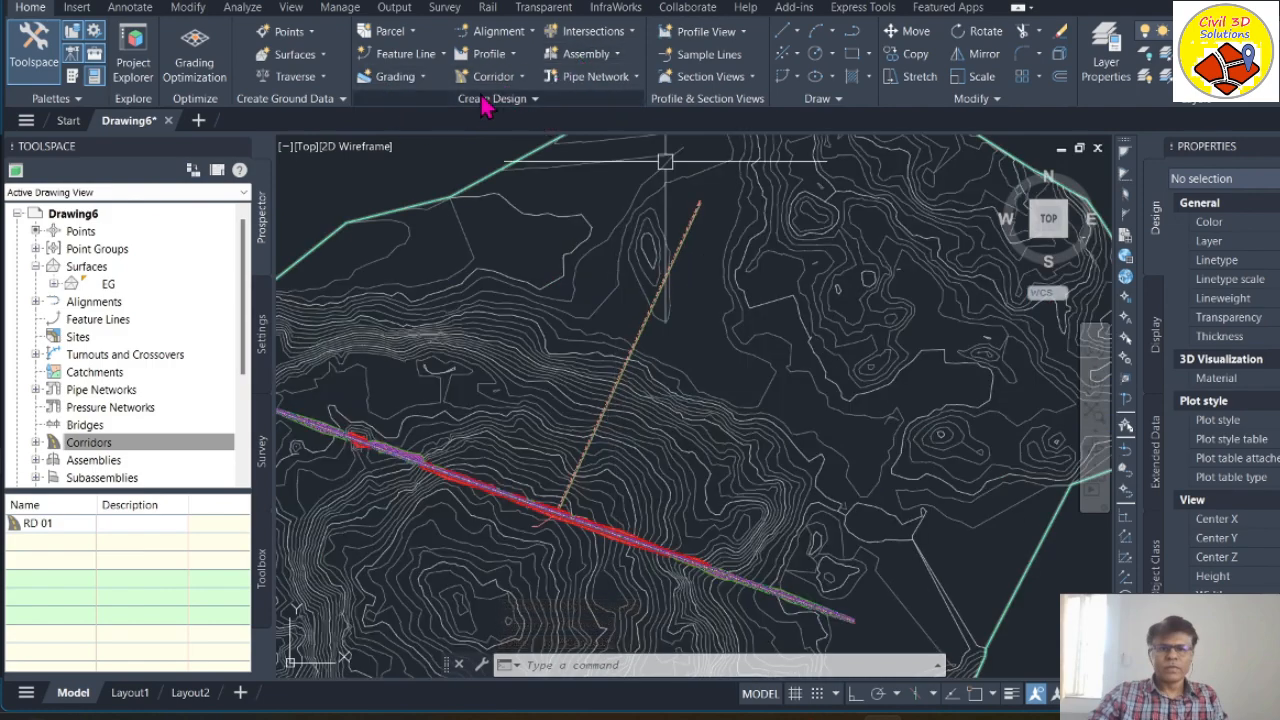
Step: Start a new corridor named RD 02 using alignment Road_02 and profile Prop RD 02
{"action": "left_click", "coordinate": [520, 79]}
{"action": "left_click", "coordinate": [510, 110]}
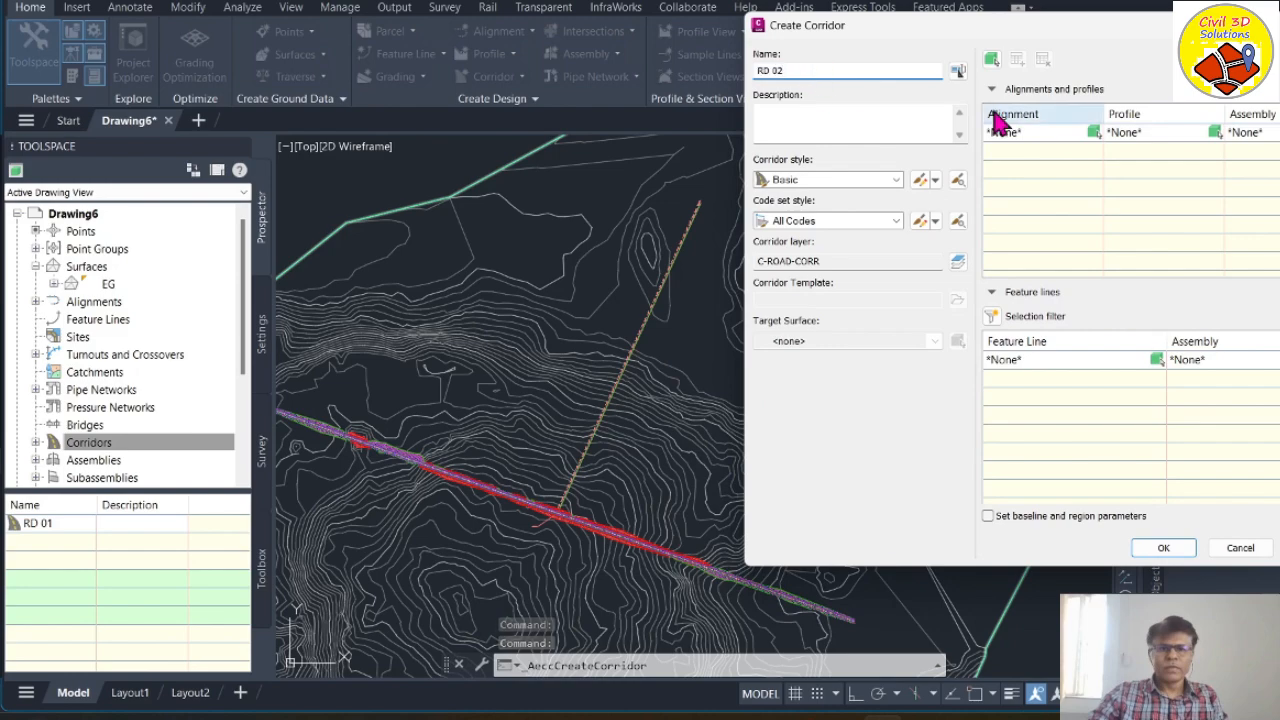
{"action": "left_click", "coordinate": [1095, 133]}
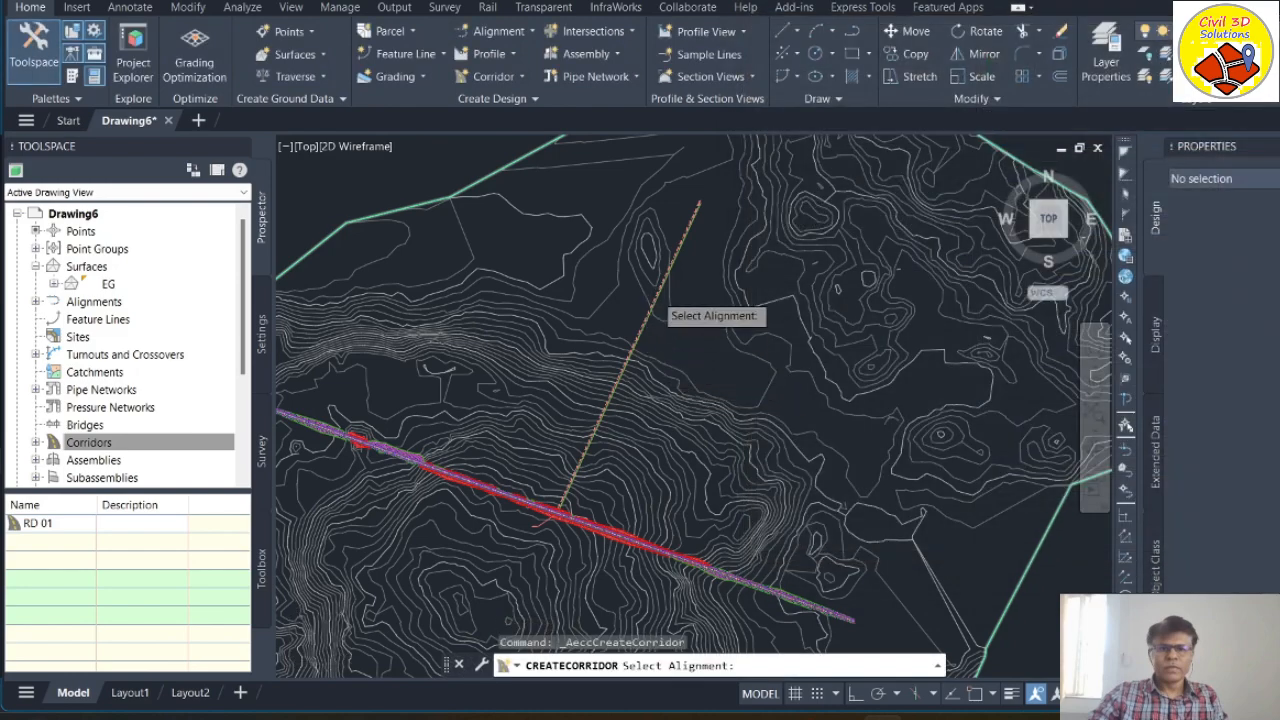
{"action": "scroll", "coordinate": [670, 315], "scroll_direction": "up", "scroll_amount": 5}
{"action": "left_click", "coordinate": [677, 321]}
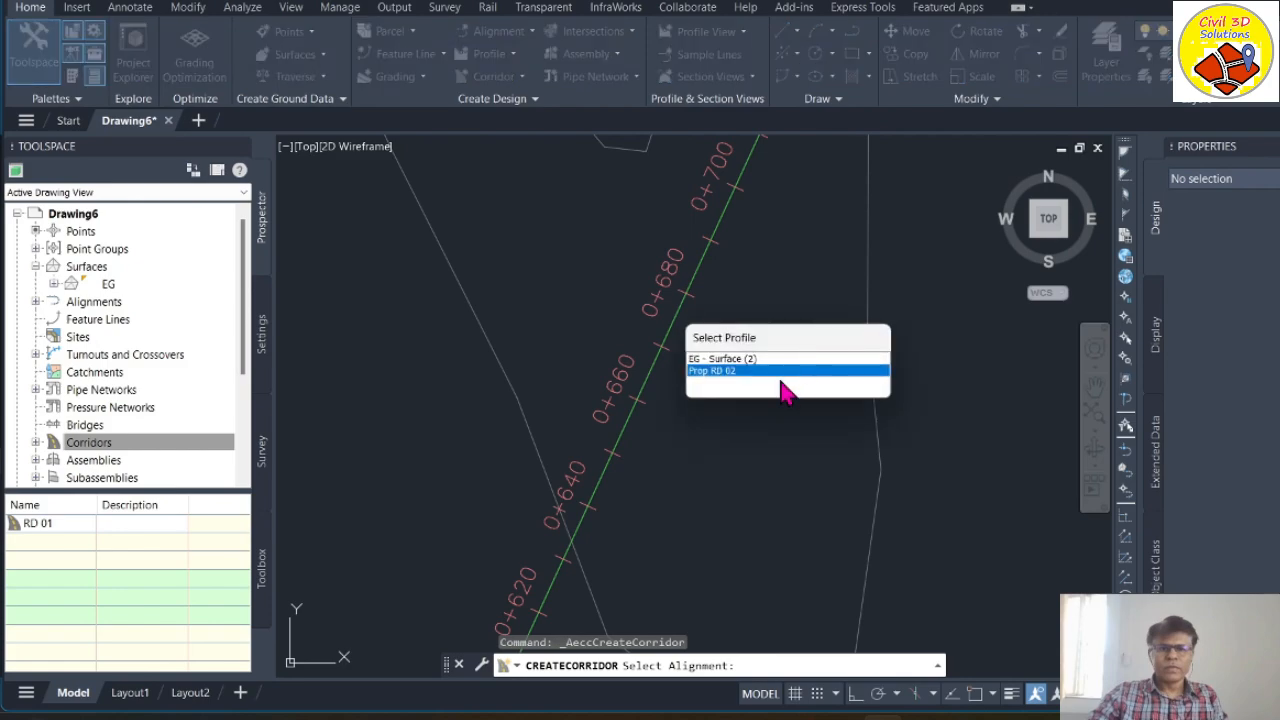
{"action": "left_click", "coordinate": [714, 371]}
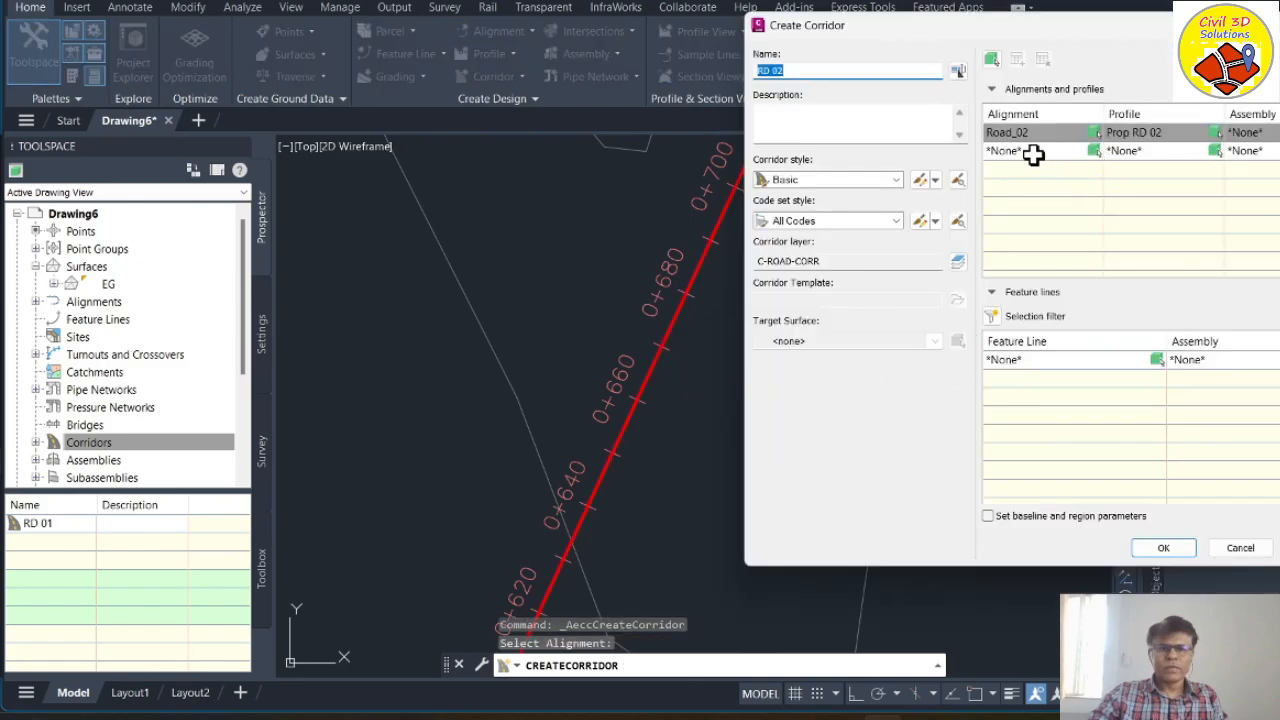
Step: Assign the assembly TYP Raod CS to the Road_02 baseline by picking it in the drawing
{"action": "left_click", "coordinate": [1215, 132]}
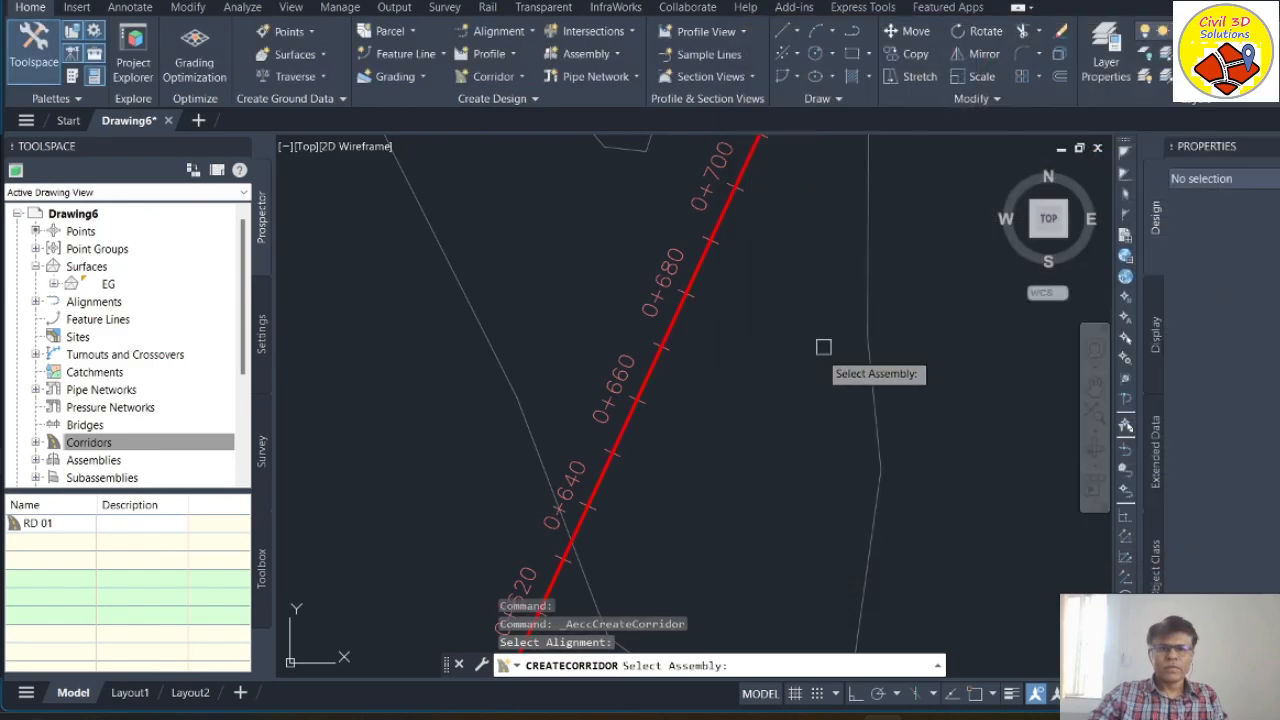
{"action": "scroll", "coordinate": [634, 369], "scroll_direction": "down", "scroll_amount": 6}
{"action": "scroll", "coordinate": [690, 400], "scroll_direction": "up", "scroll_amount": 6}
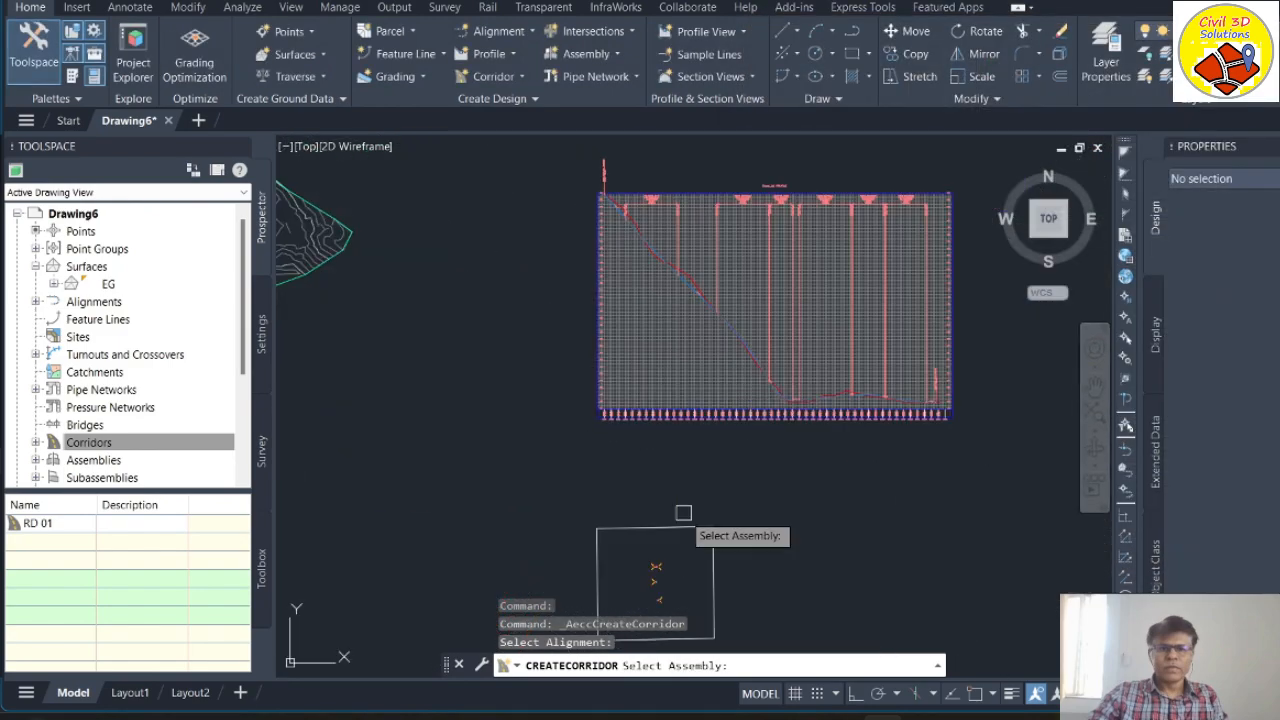
{"action": "left_click", "coordinate": [666, 422]}
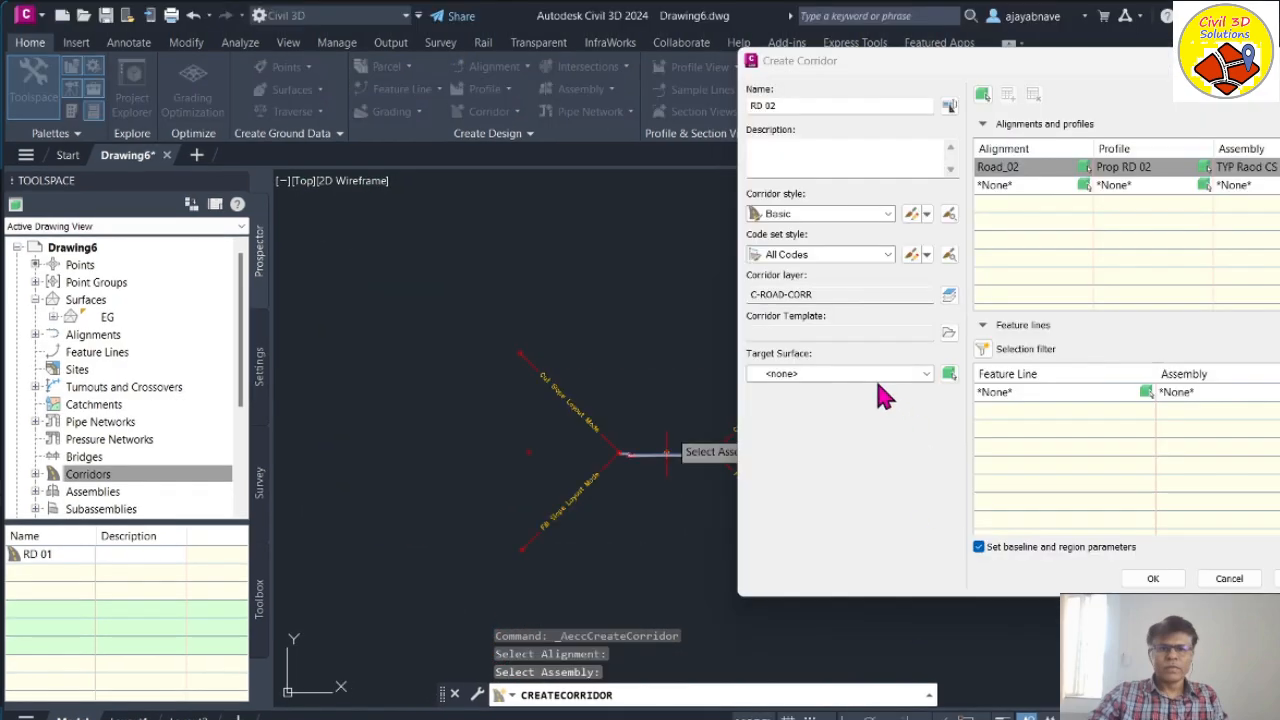
{"action": "left_click_drag", "start_coordinate": [958, 52], "coordinate": [938, 143]}
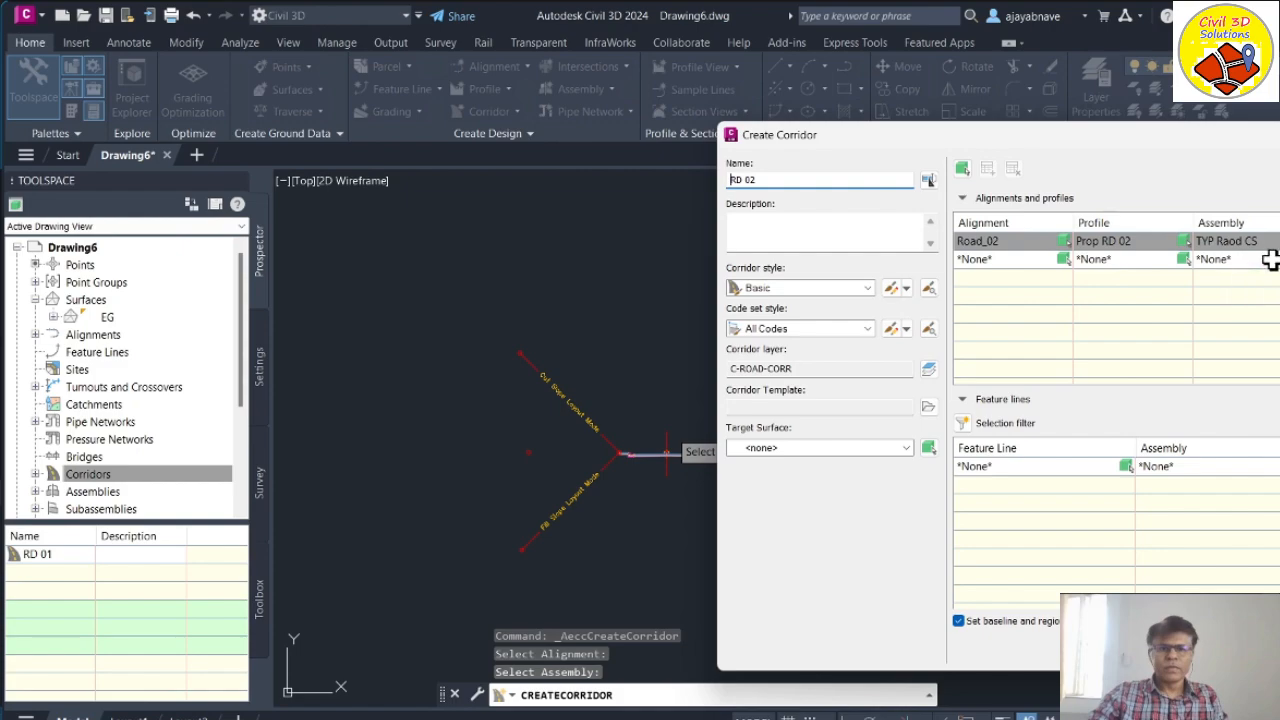
Step: Set EG as the target surface of corridor RD 02 and continue to its baseline and region parameters
{"action": "left_click_drag", "start_coordinate": [1151, 148], "coordinate": [1151, 105]}
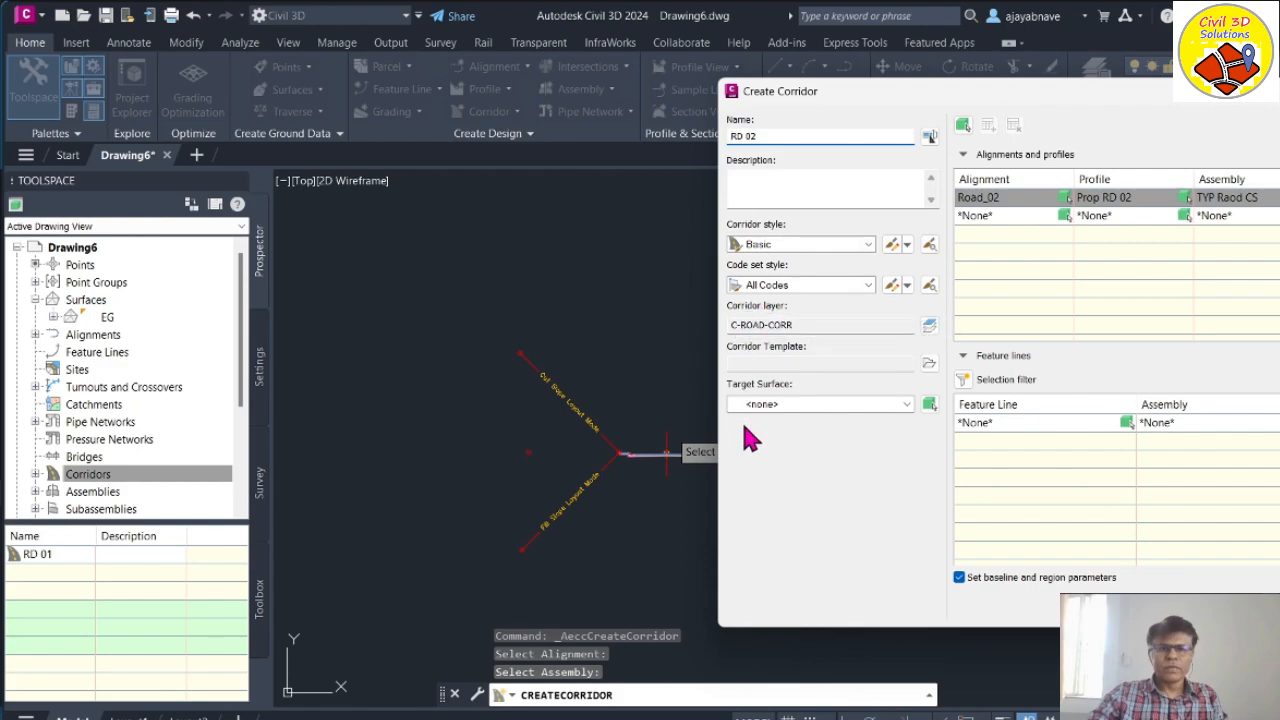
{"action": "left_click", "coordinate": [800, 405]}
{"action": "left_click", "coordinate": [777, 432]}
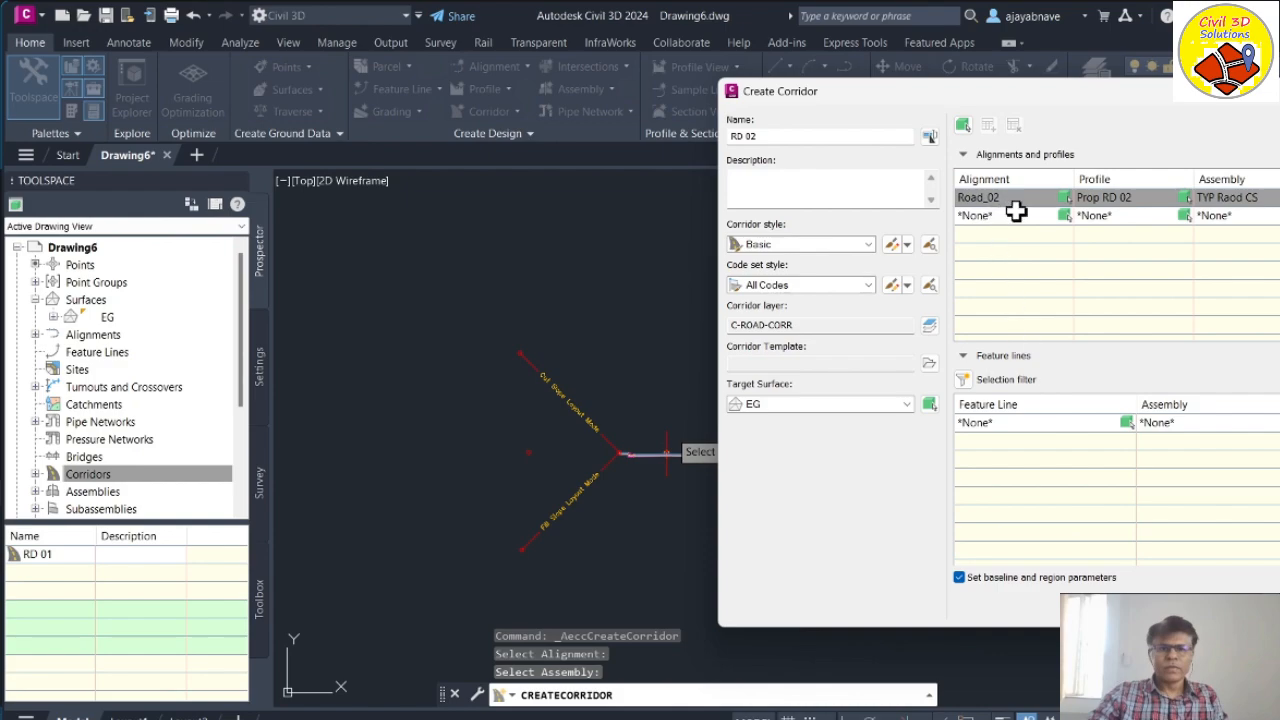
{"action": "left_click", "coordinate": [1143, 607]}
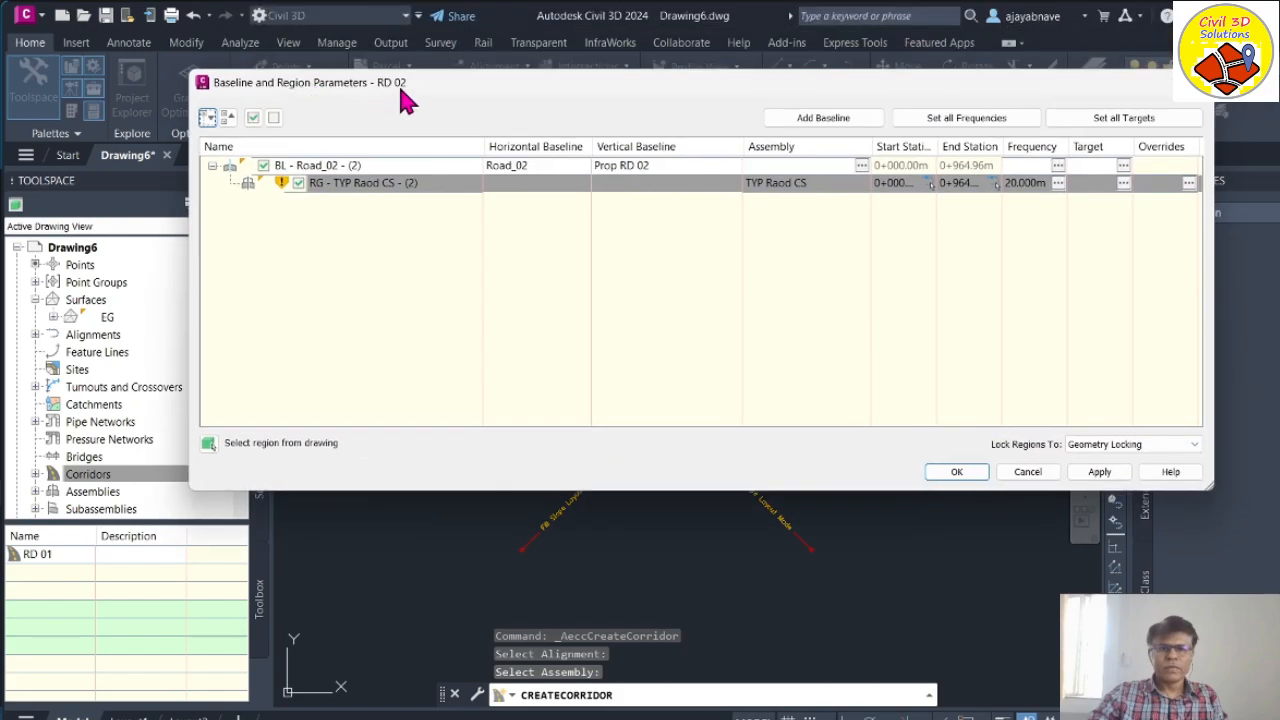
Step: Set the assembly frequency of the RD 02 region to 5 m along tangents and 5 m for the curve increment
{"action": "left_click", "coordinate": [1058, 183]}
{"action": "left_click", "coordinate": [785, 197]}
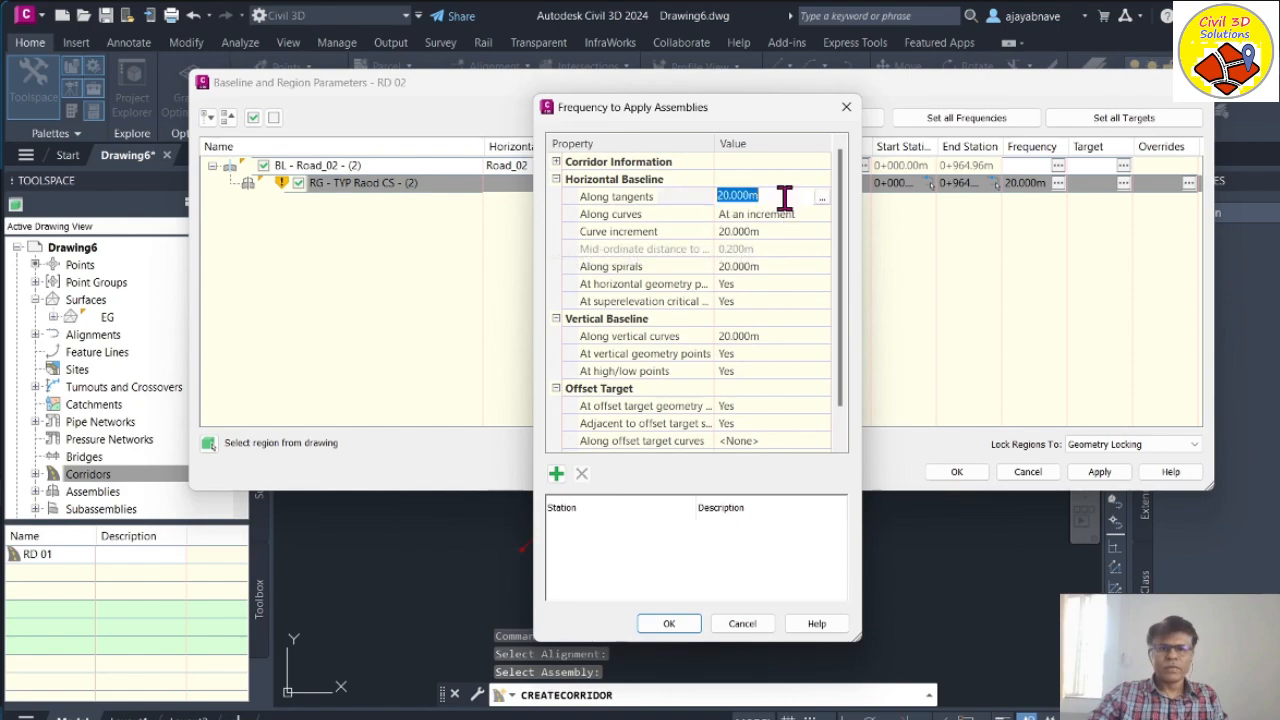
{"action": "type", "text": "5"}
{"action": "key", "text": "Return"}
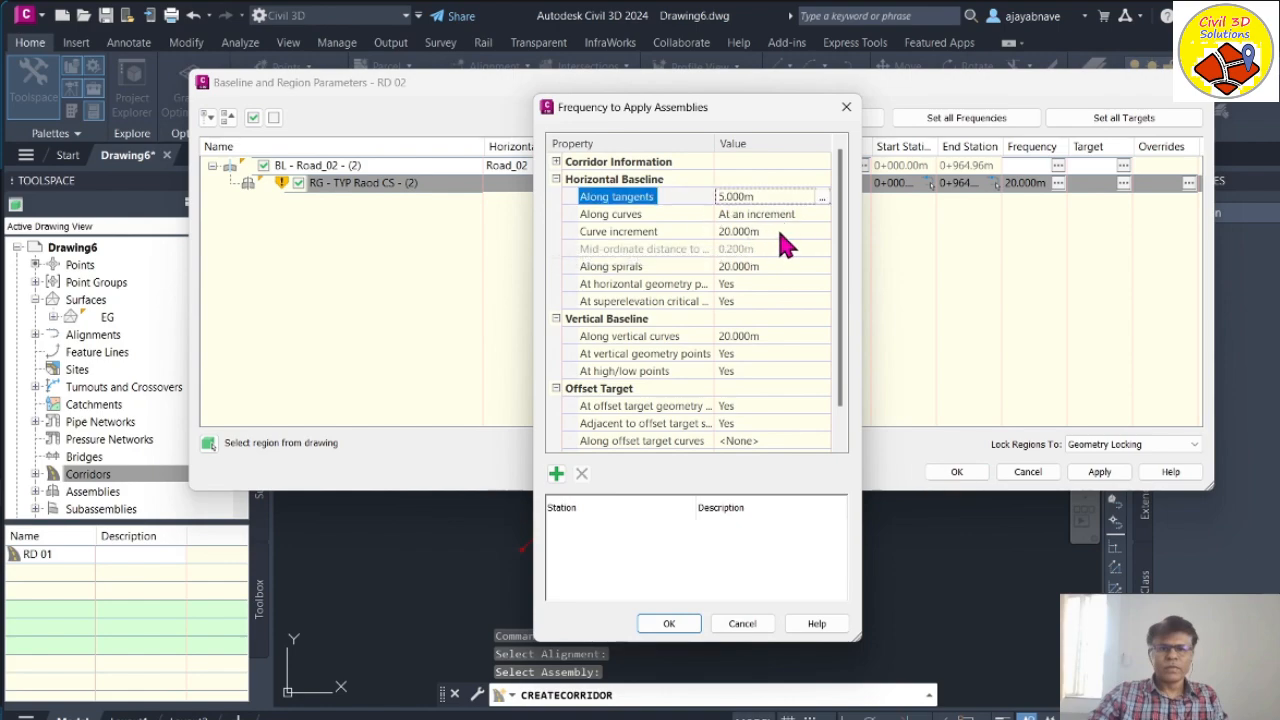
{"action": "left_click", "coordinate": [788, 233]}
{"action": "type", "text": "5"}
{"action": "key", "text": "Return"}
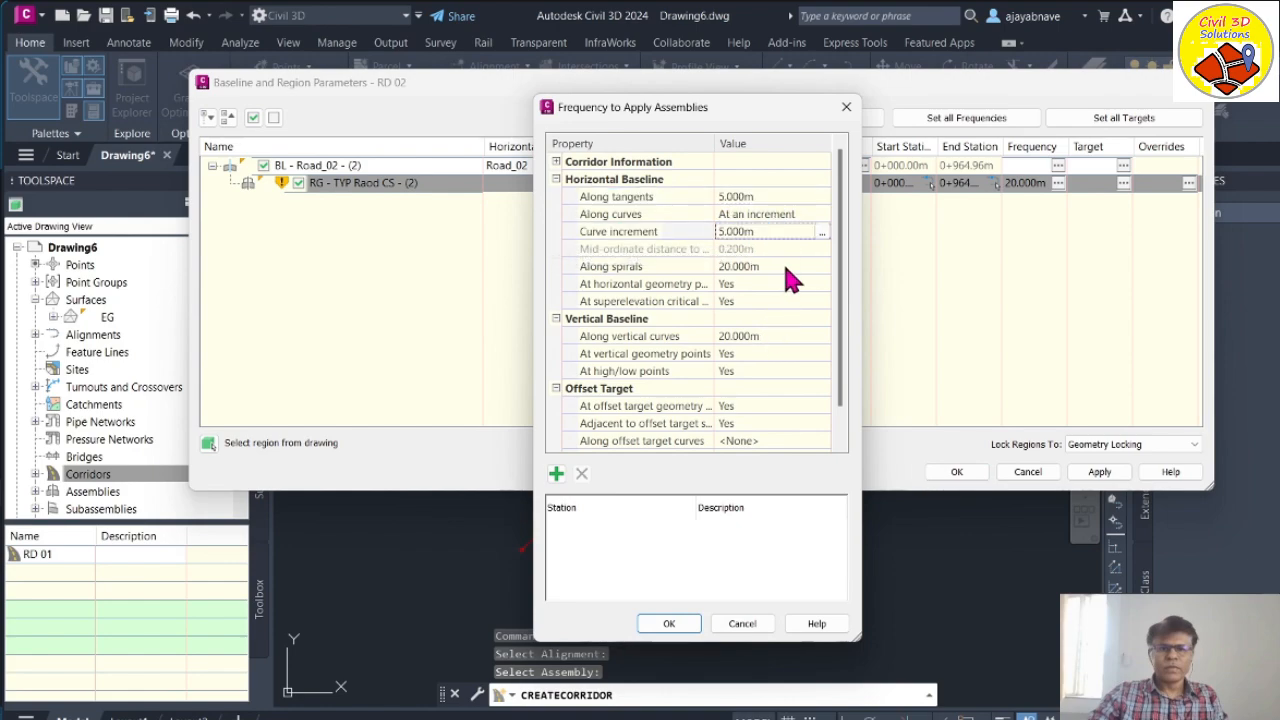
Step: Set the frequency along spirals and along vertical curves to 5 m and accept the frequency settings
{"action": "left_click", "coordinate": [780, 266]}
{"action": "key", "text": "Return"}
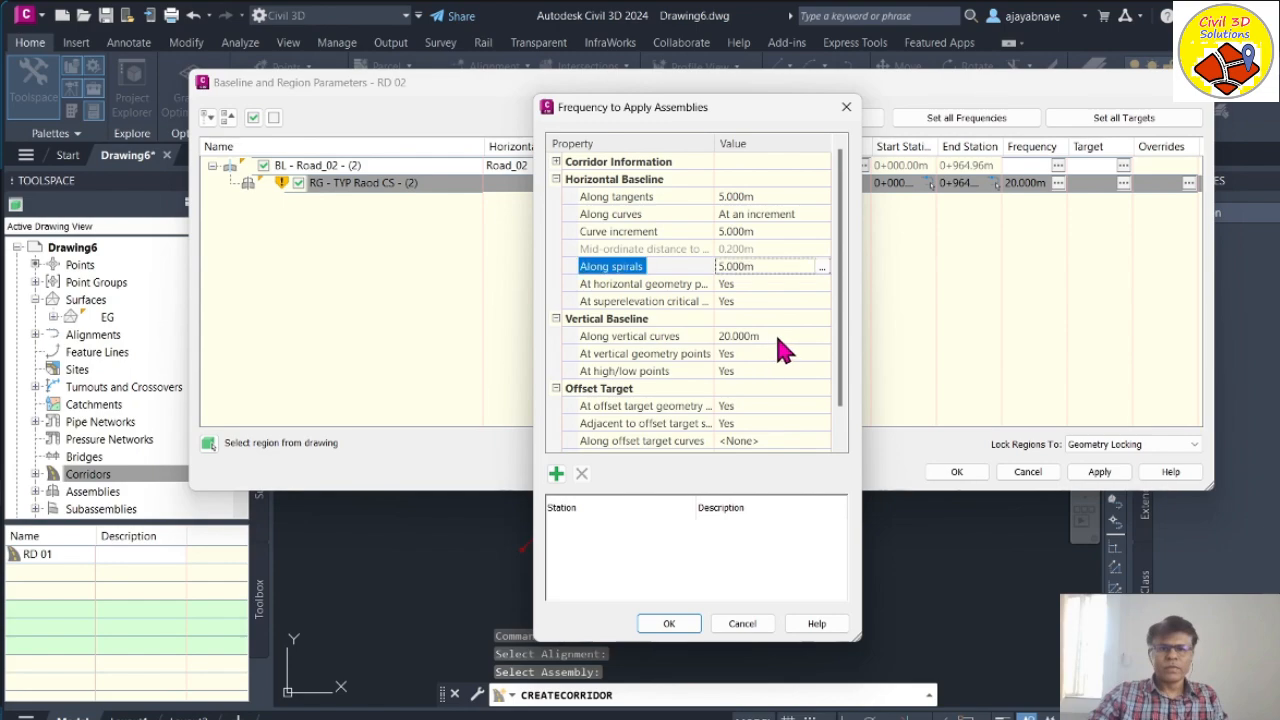
{"action": "left_click", "coordinate": [778, 336]}
{"action": "key", "text": "Return"}
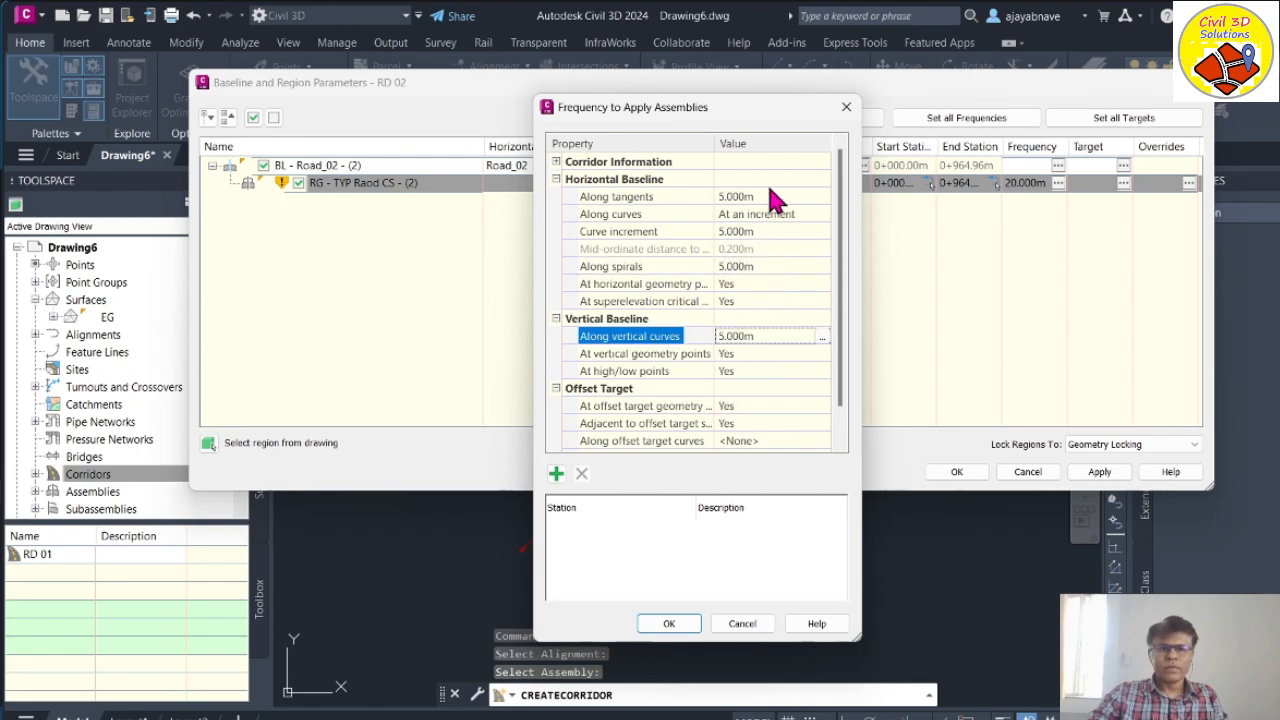
{"action": "left_click", "coordinate": [617, 198]}
{"action": "left_click", "coordinate": [631, 232]}
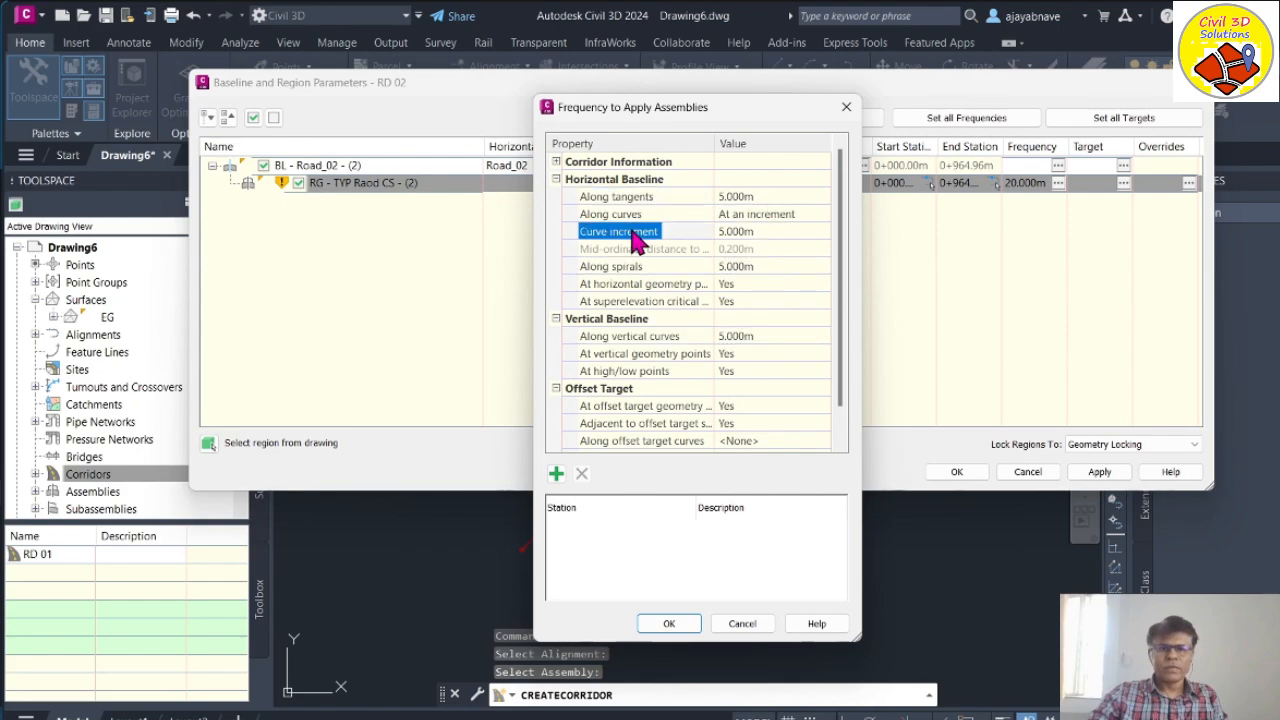
{"action": "left_click", "coordinate": [664, 340]}
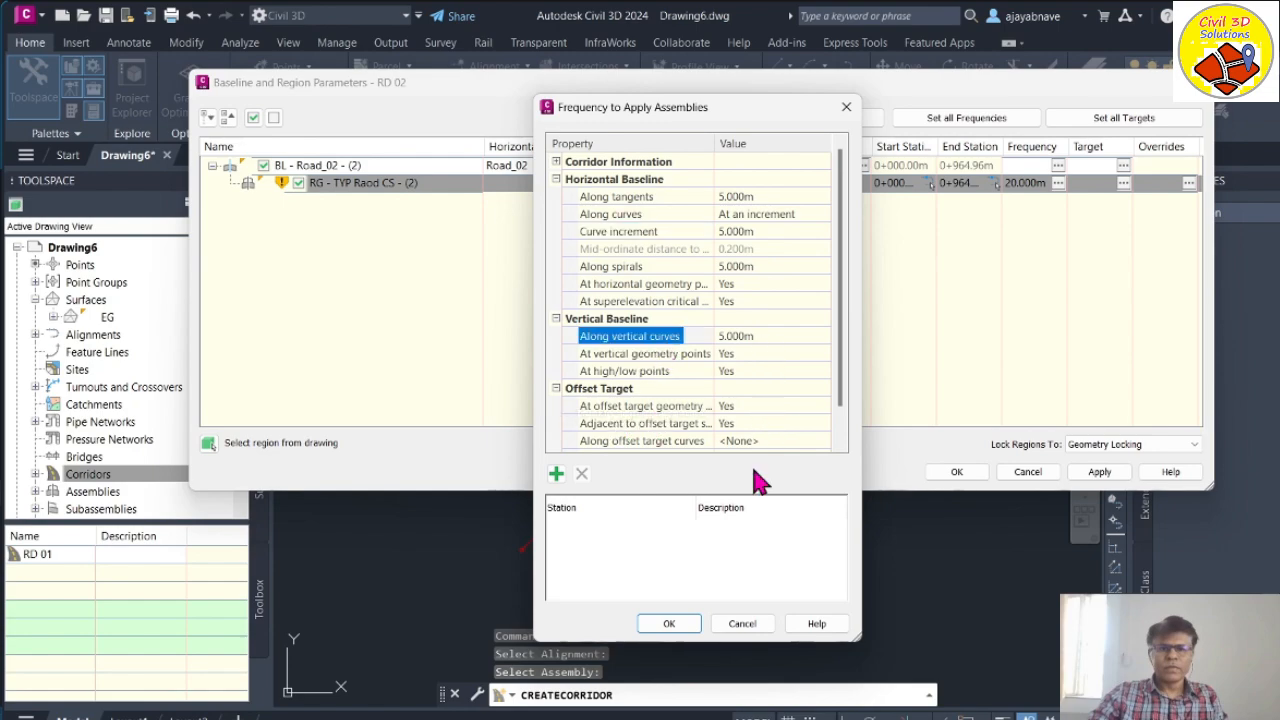
{"action": "left_click", "coordinate": [680, 623]}
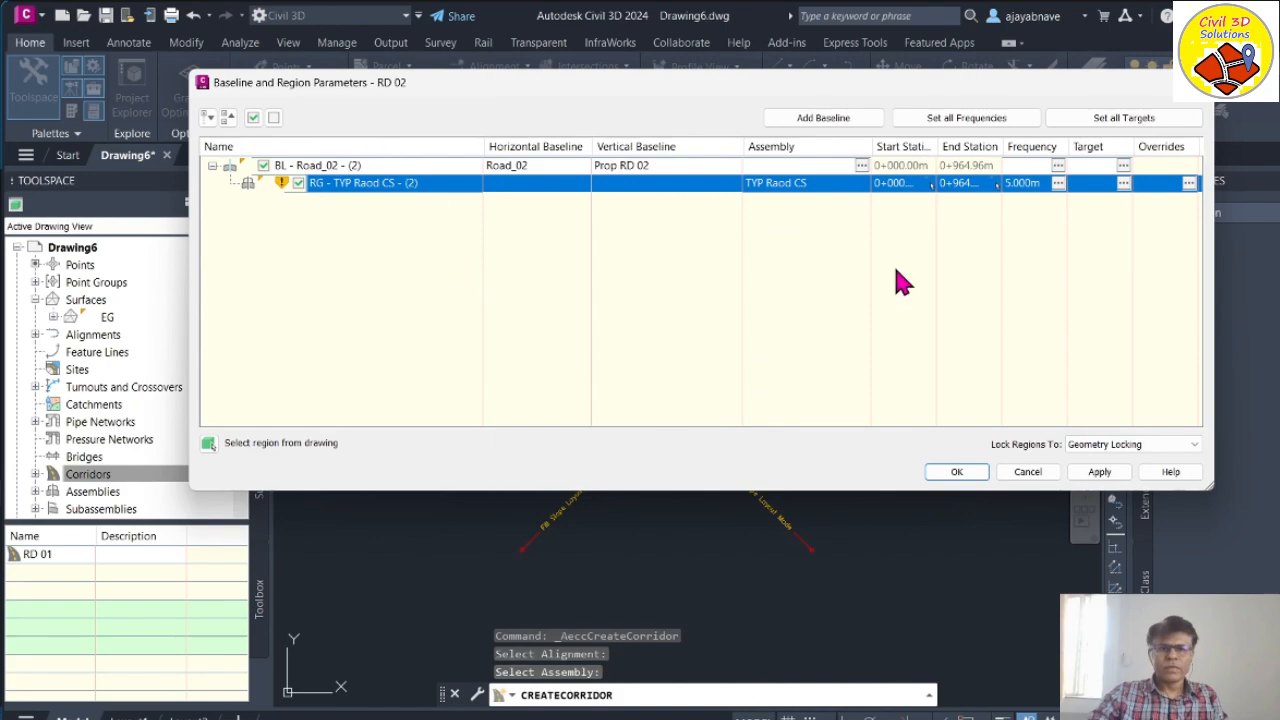
Step: Apply the region parameters, rebuild corridor RD 02 to finish creating it, and dismiss the event list
{"action": "left_click", "coordinate": [1099, 471]}
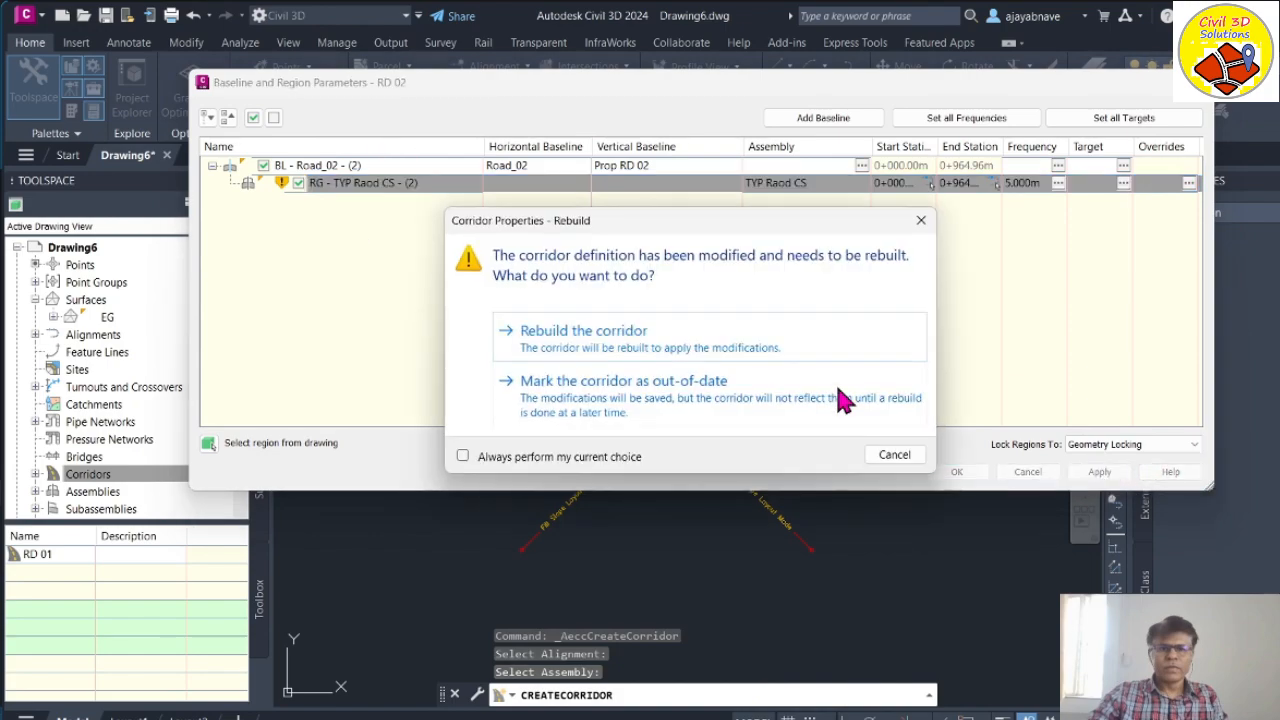
{"action": "left_click", "coordinate": [603, 345]}
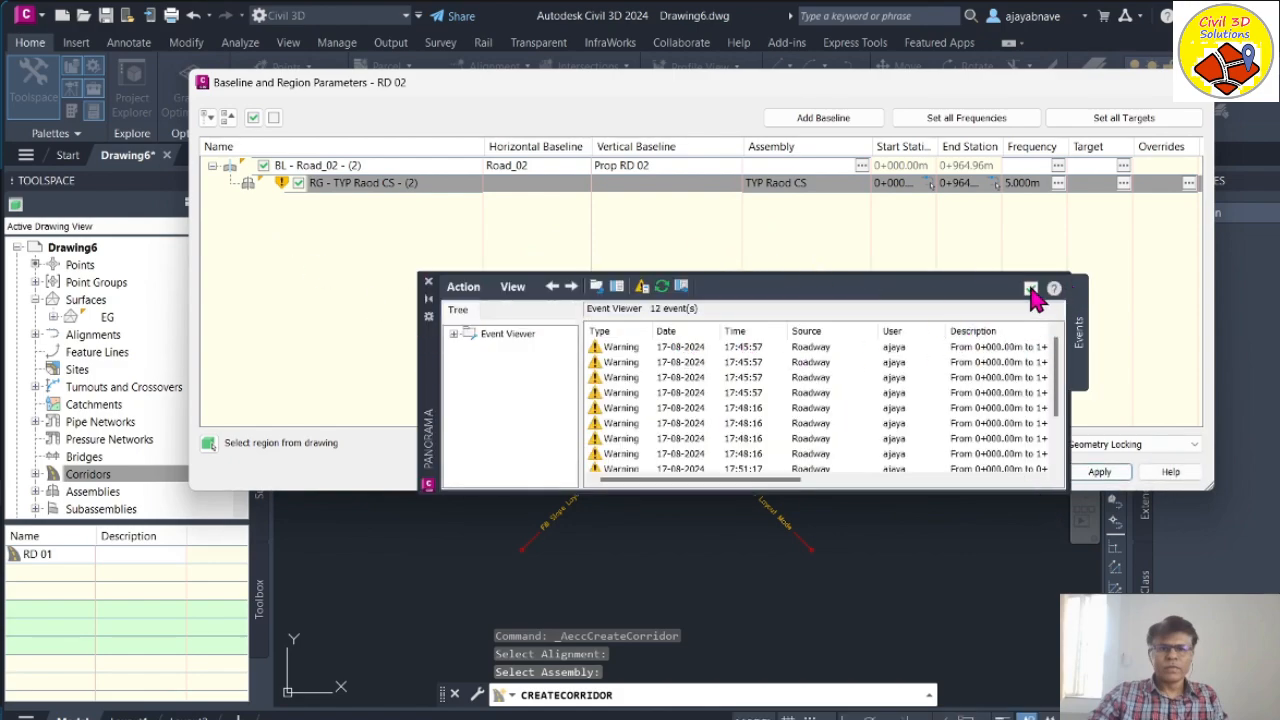
{"action": "left_click", "coordinate": [1148, 301]}
{"action": "left_click_drag", "start_coordinate": [1029, 87], "coordinate": [1094, 160]}
{"action": "left_click", "coordinate": [1034, 545]}
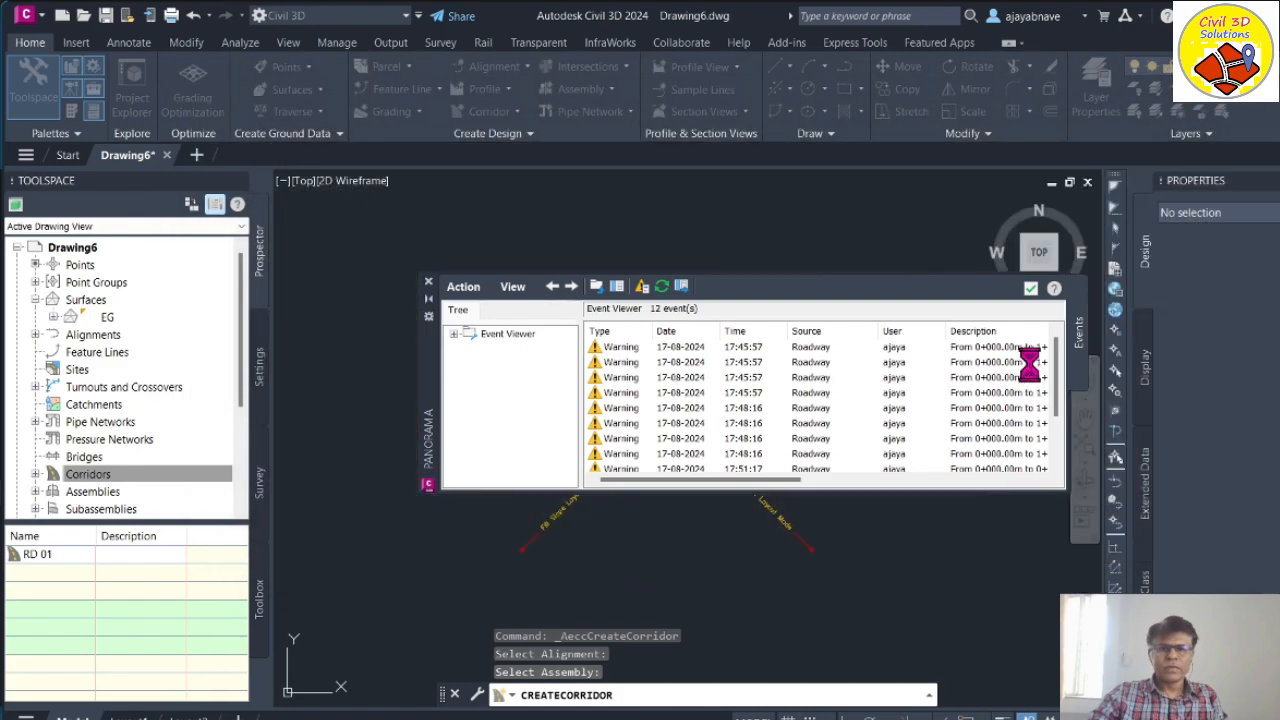
{"action": "left_click", "coordinate": [1031, 290]}
Step: Examine the new RD 02 corridor in plan, especially its far end at the crossing road and its junction with RD 01
{"action": "scroll", "coordinate": [736, 379], "scroll_direction": "down", "scroll_amount": 15}
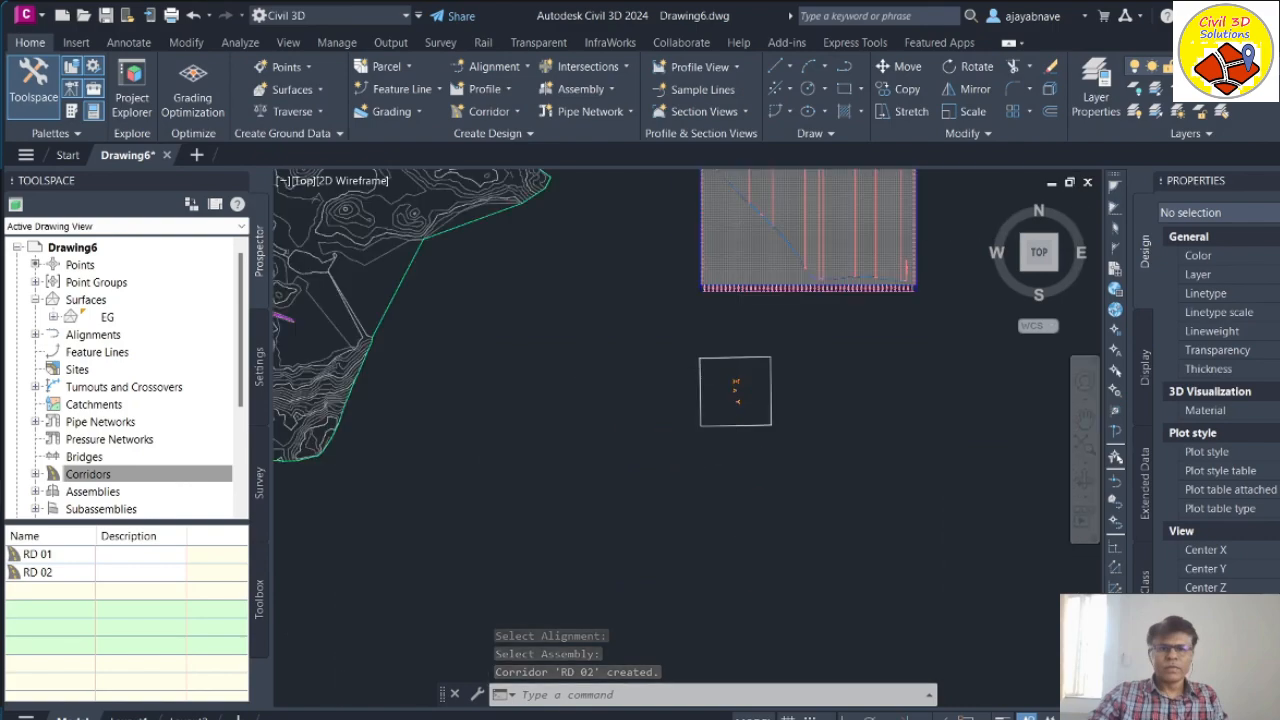
{"action": "scroll", "coordinate": [597, 329], "scroll_direction": "up", "scroll_amount": 6}
{"action": "scroll", "coordinate": [574, 300], "scroll_direction": "up", "scroll_amount": 5}
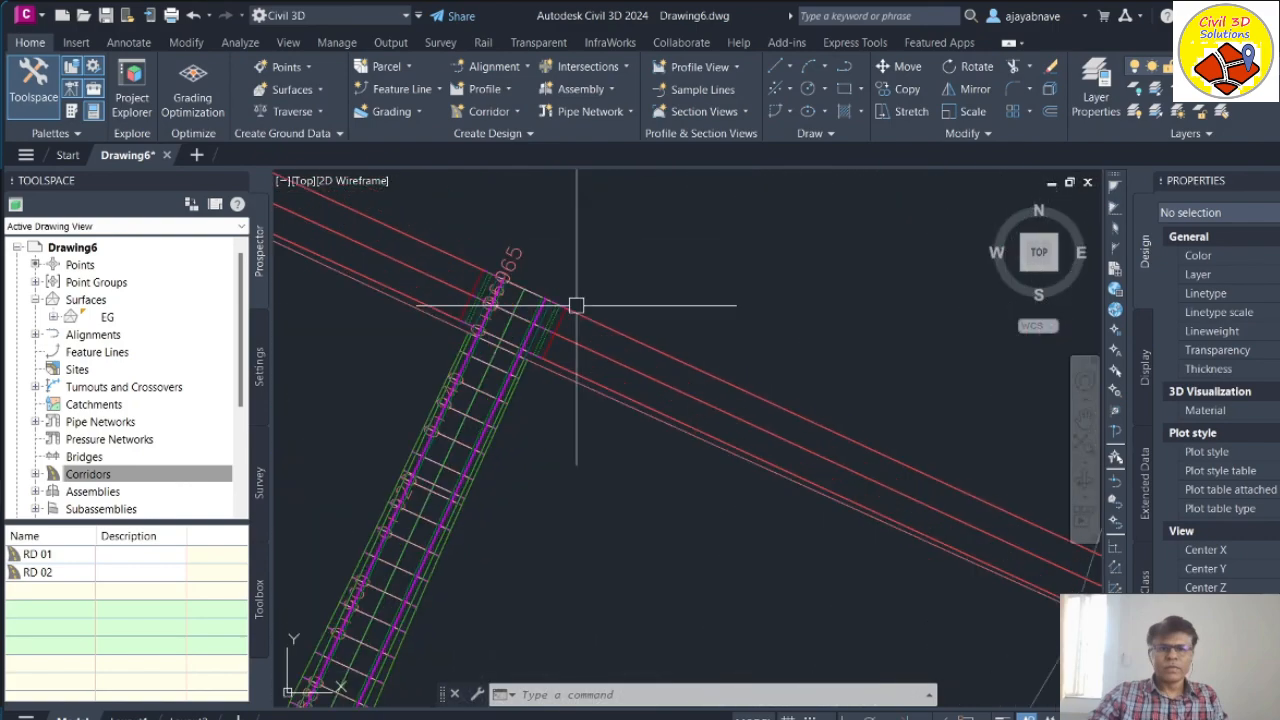
{"action": "scroll", "coordinate": [737, 266], "scroll_direction": "down", "scroll_amount": 3}
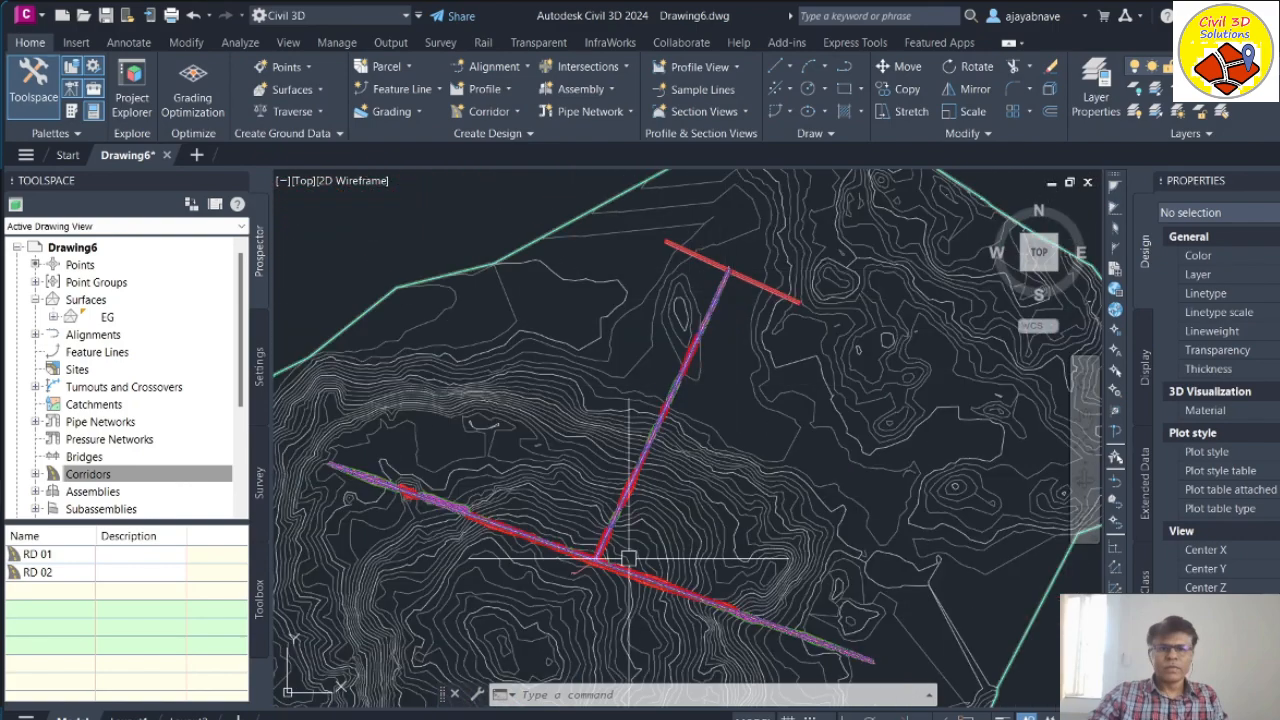
{"action": "scroll", "coordinate": [590, 555], "scroll_direction": "up", "scroll_amount": 5}
{"action": "scroll", "coordinate": [513, 601], "scroll_direction": "down", "scroll_amount": 8}
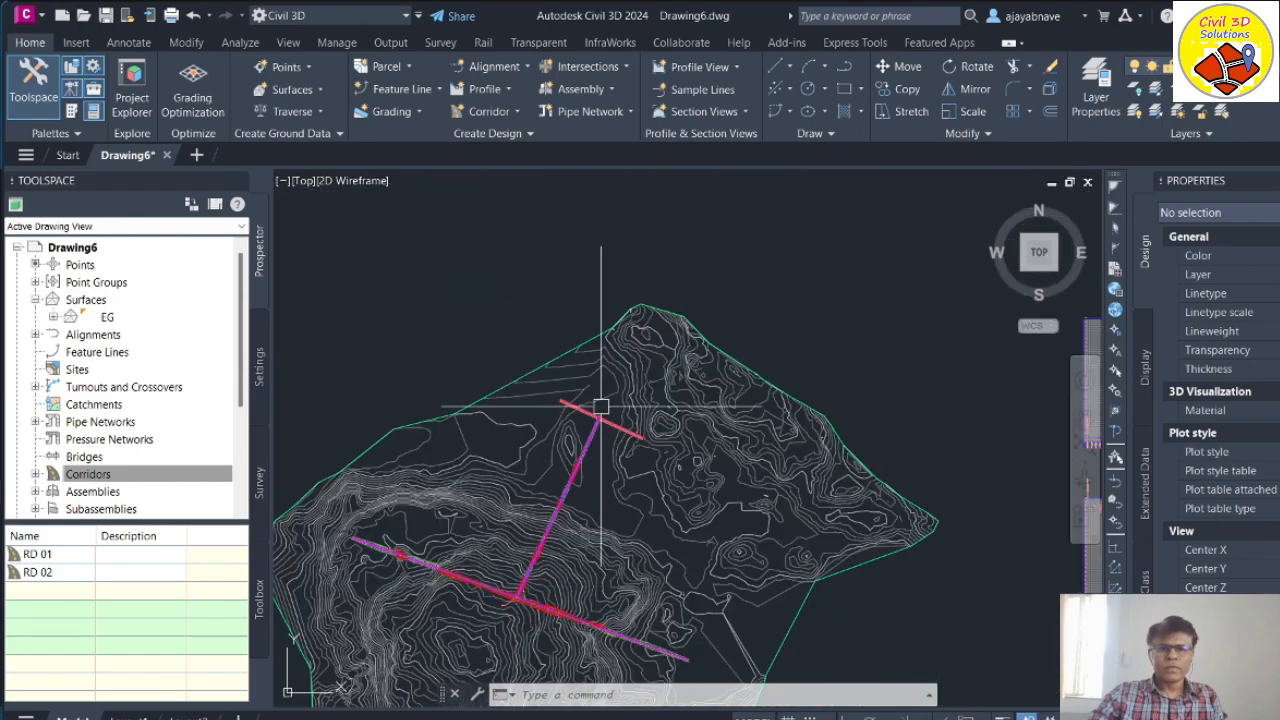
{"action": "scroll", "coordinate": [600, 503], "scroll_direction": "up", "scroll_amount": 10}
{"action": "scroll", "coordinate": [623, 349], "scroll_direction": "down", "scroll_amount": 9}
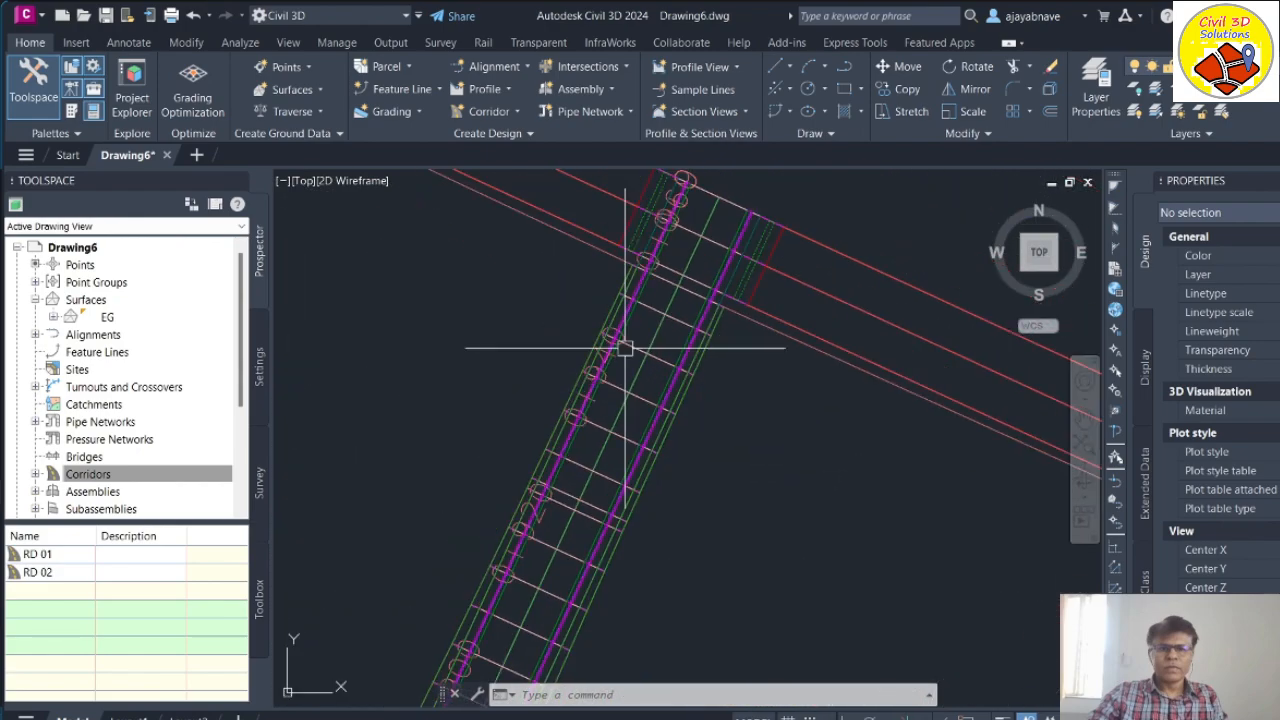
{"action": "scroll", "coordinate": [790, 390], "scroll_direction": "up", "scroll_amount": 8}
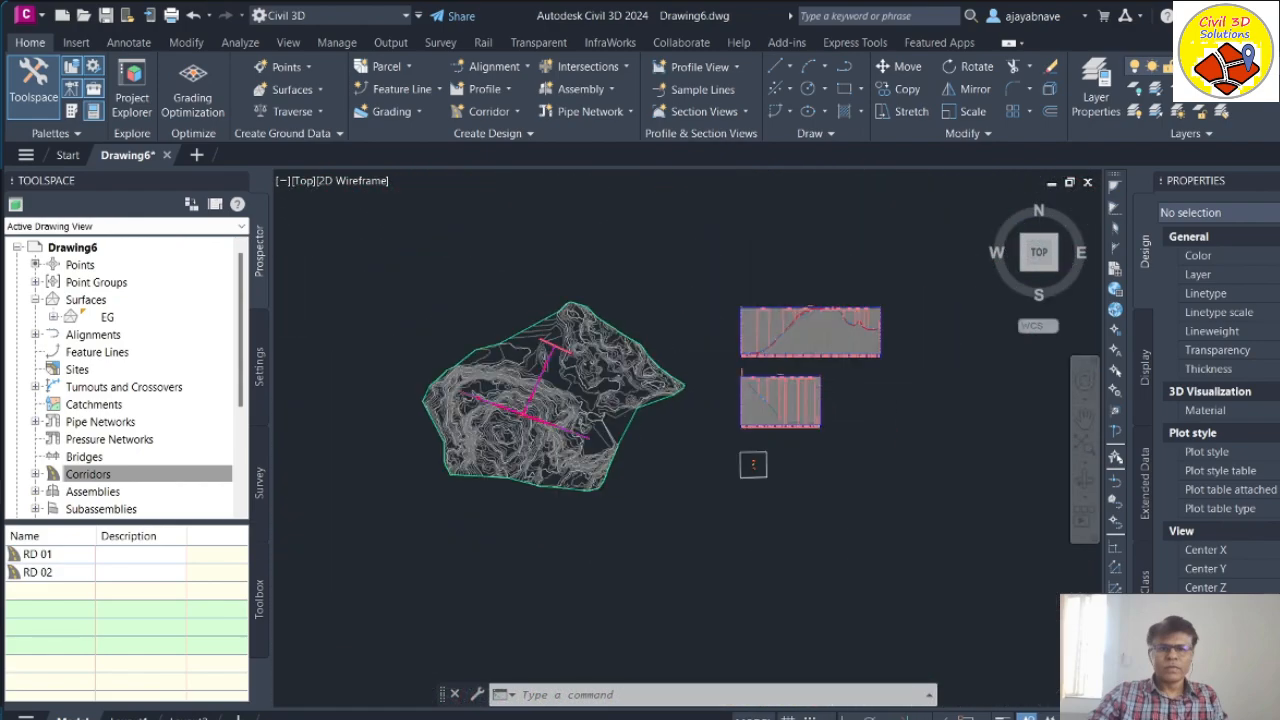
Step: Examine the end of profile Prop RD 02 against the existing ground profile in the Road_02 profile view
{"action": "scroll", "coordinate": [1004, 527], "scroll_direction": "up", "scroll_amount": 6}
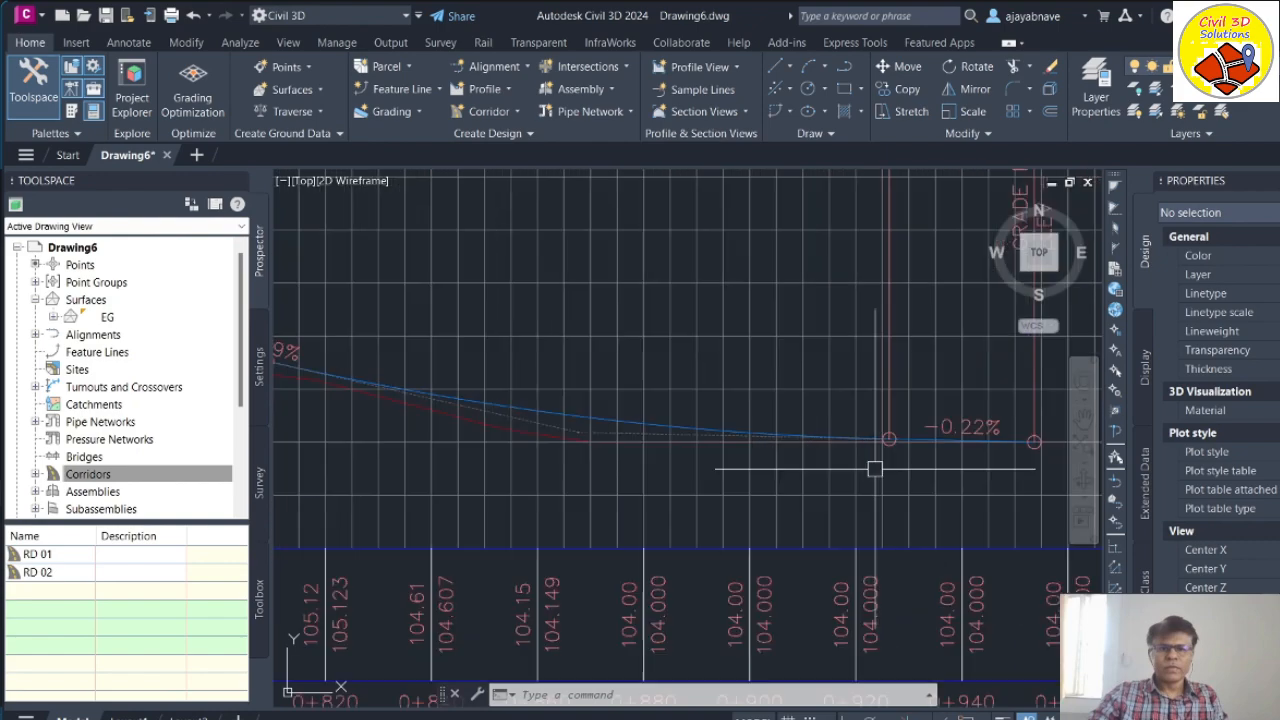
{"action": "scroll", "coordinate": [580, 445], "scroll_direction": "up", "scroll_amount": 4}
{"action": "scroll", "coordinate": [571, 453], "scroll_direction": "down", "scroll_amount": 2}
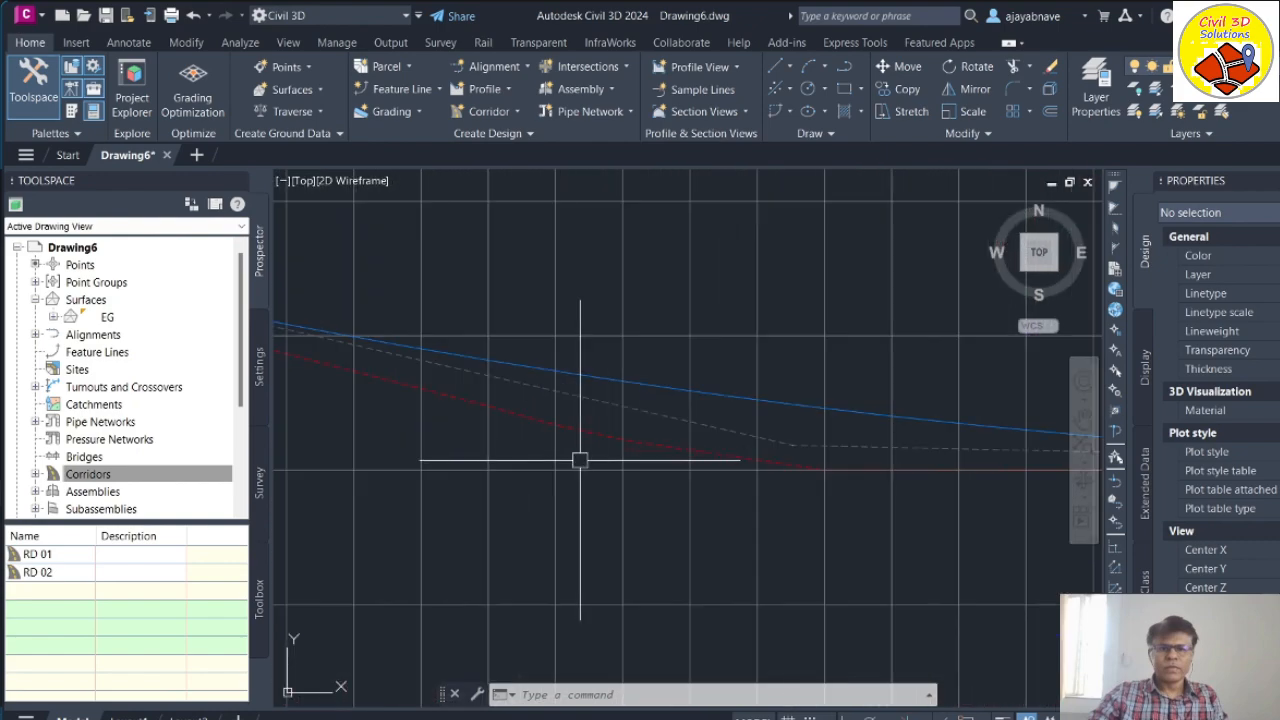
{"action": "left_click", "coordinate": [509, 418]}
{"action": "scroll", "coordinate": [454, 346], "scroll_direction": "down", "scroll_amount": 3}
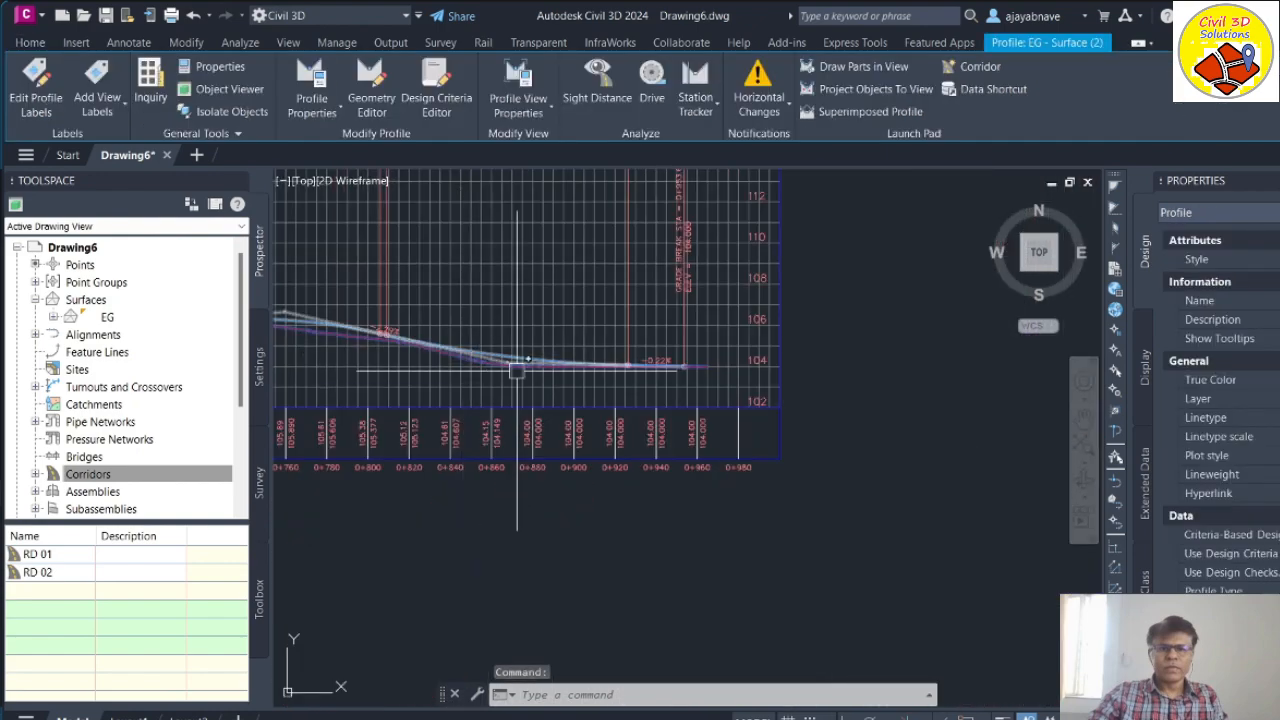
{"action": "scroll", "coordinate": [706, 369], "scroll_direction": "up", "scroll_amount": 7}
{"action": "scroll", "coordinate": [908, 421], "scroll_direction": "down", "scroll_amount": 3}
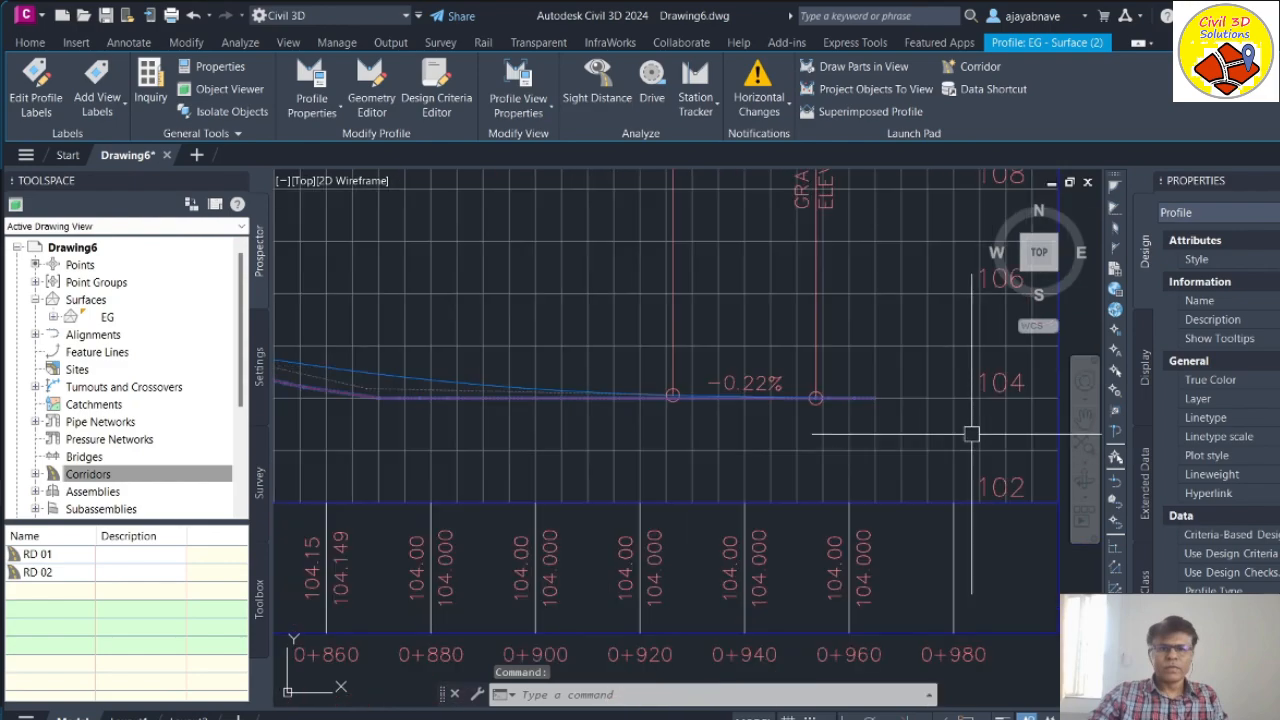
{"action": "left_click", "coordinate": [479, 383]}
{"action": "scroll", "coordinate": [880, 400], "scroll_direction": "up", "scroll_amount": 5}
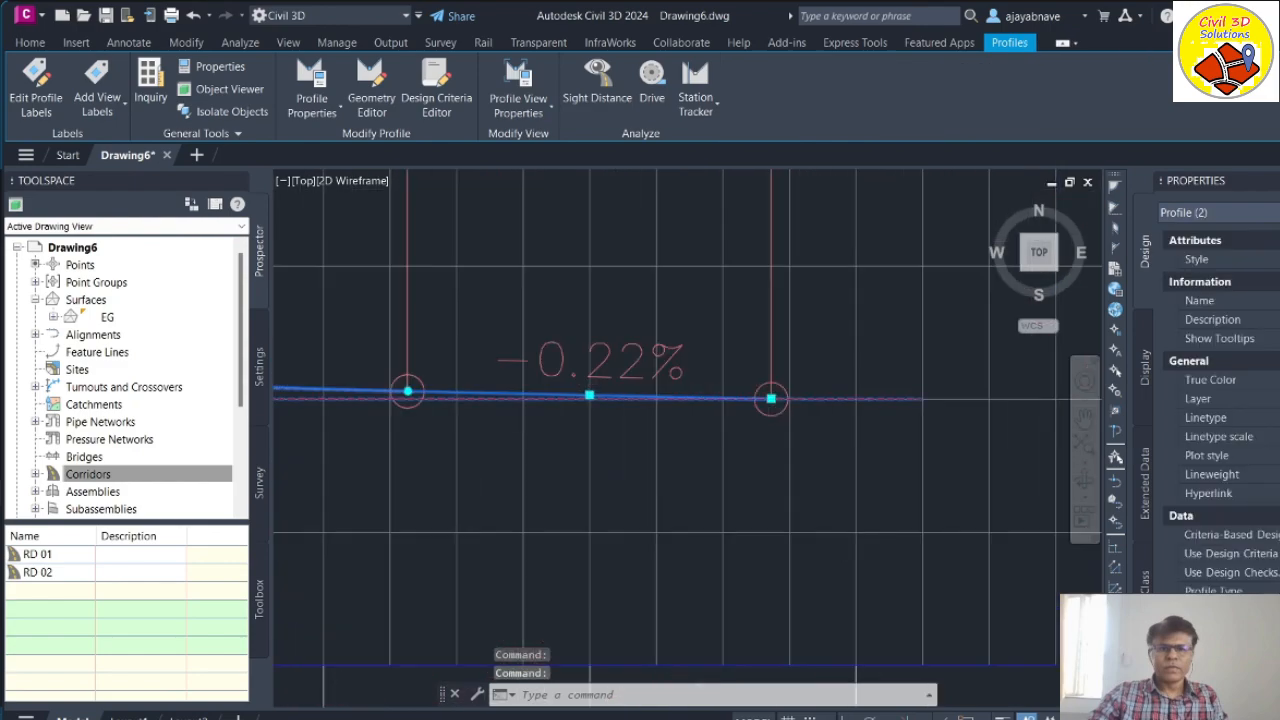
{"action": "key", "text": "Escape"}
{"action": "scroll", "coordinate": [784, 463], "scroll_direction": "down", "scroll_amount": 3}
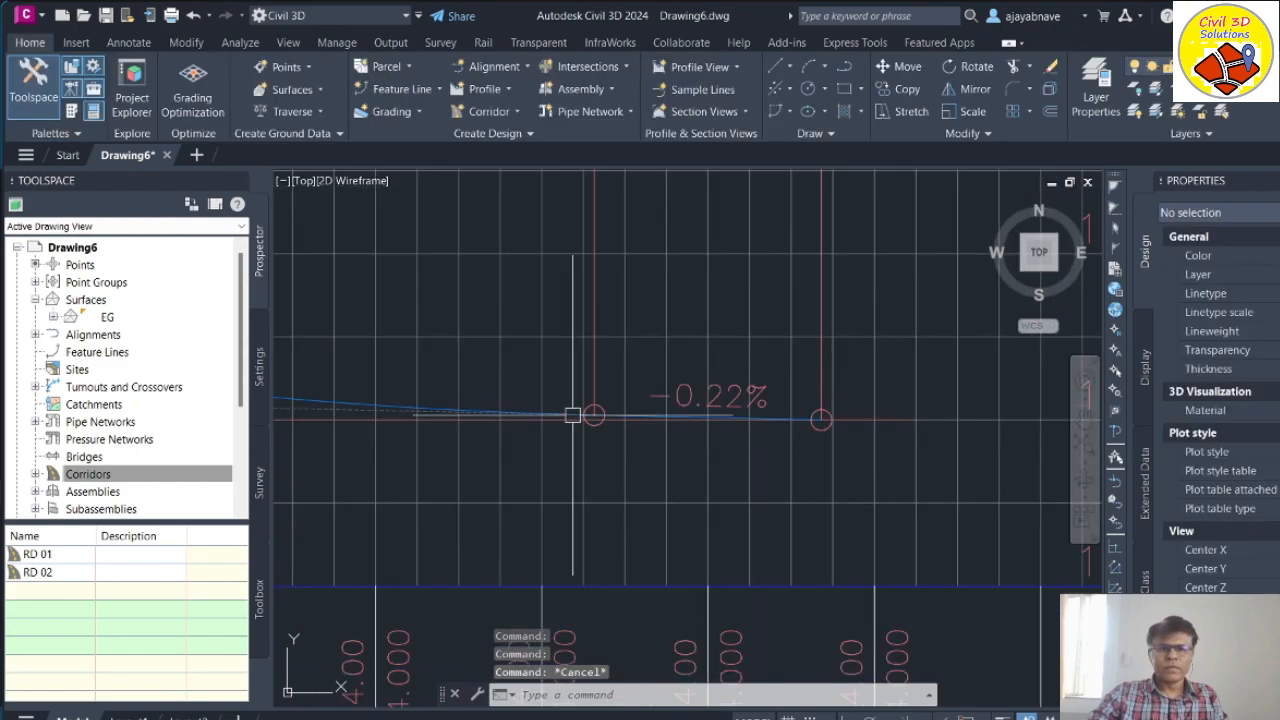
{"action": "scroll", "coordinate": [301, 403], "scroll_direction": "up", "scroll_amount": 5}
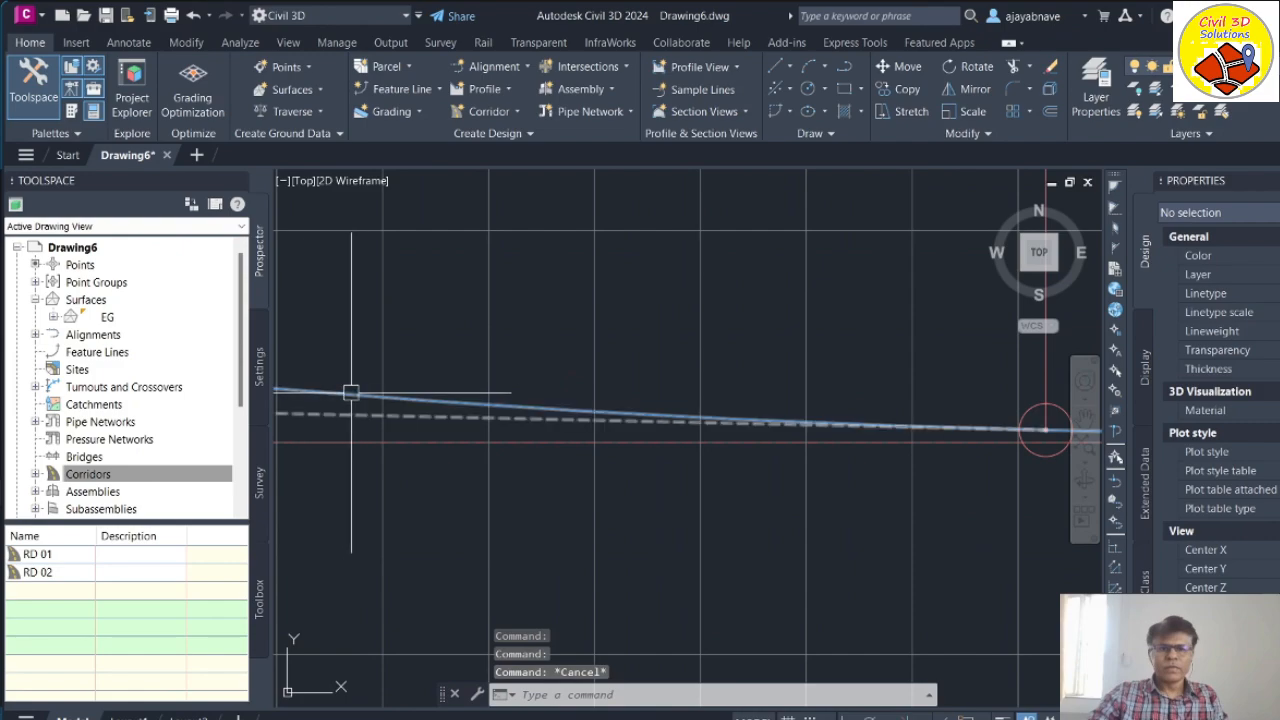
Step: Open the geometry editor for profile Prop RD 02 and try stretching the end grip of its last vertical curve near station 0+926
{"action": "left_click", "coordinate": [349, 393]}
{"action": "scroll", "coordinate": [680, 480], "scroll_direction": "down", "scroll_amount": 3}
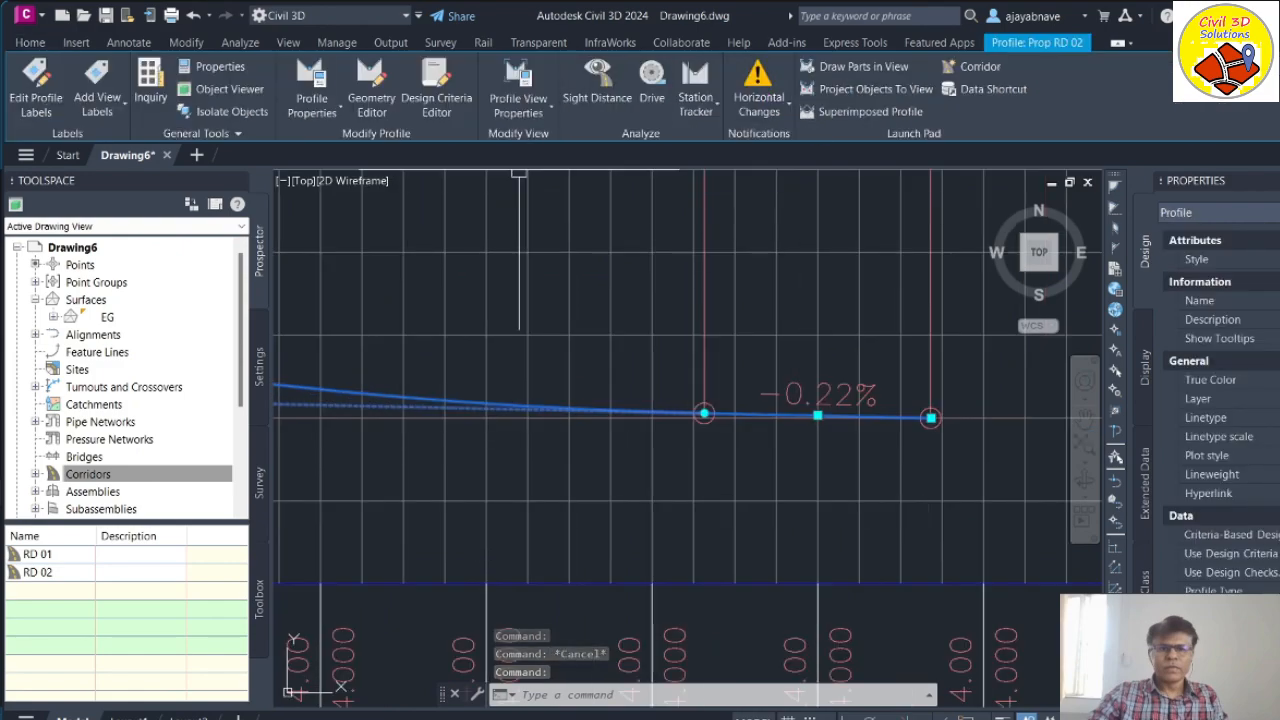
{"action": "left_click", "coordinate": [371, 100]}
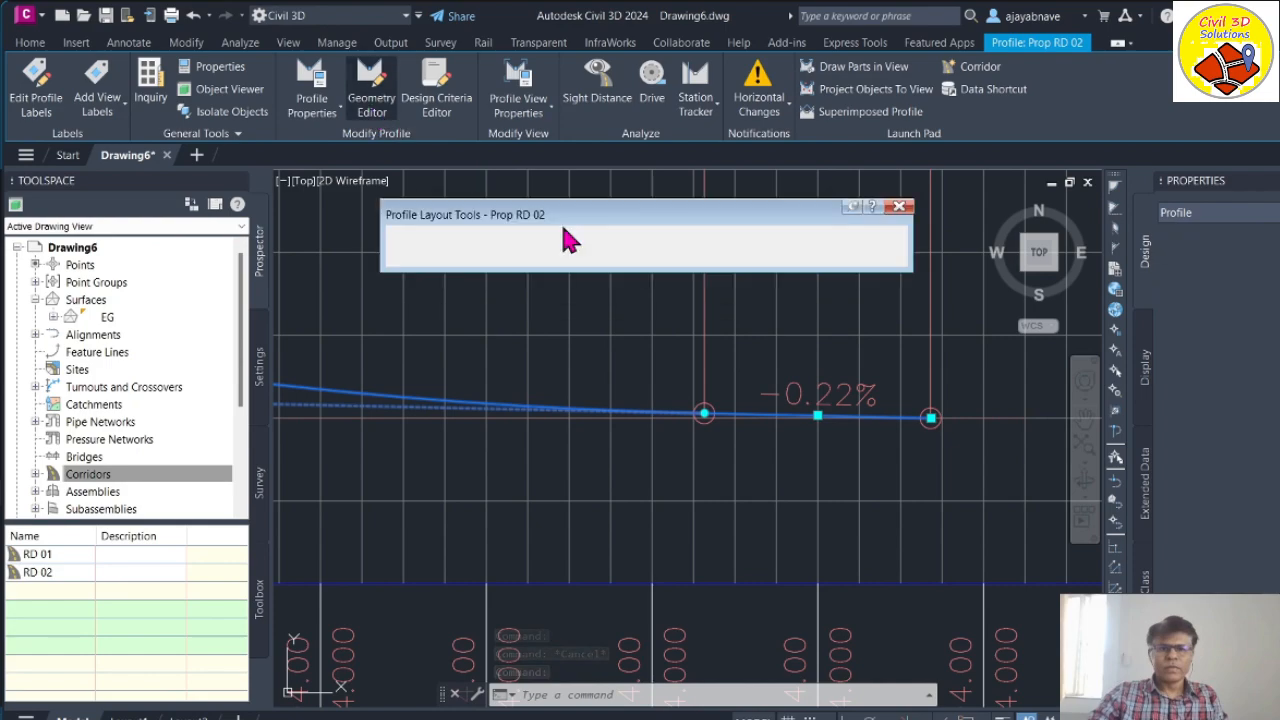
{"action": "scroll", "coordinate": [816, 444], "scroll_direction": "down", "scroll_amount": 3}
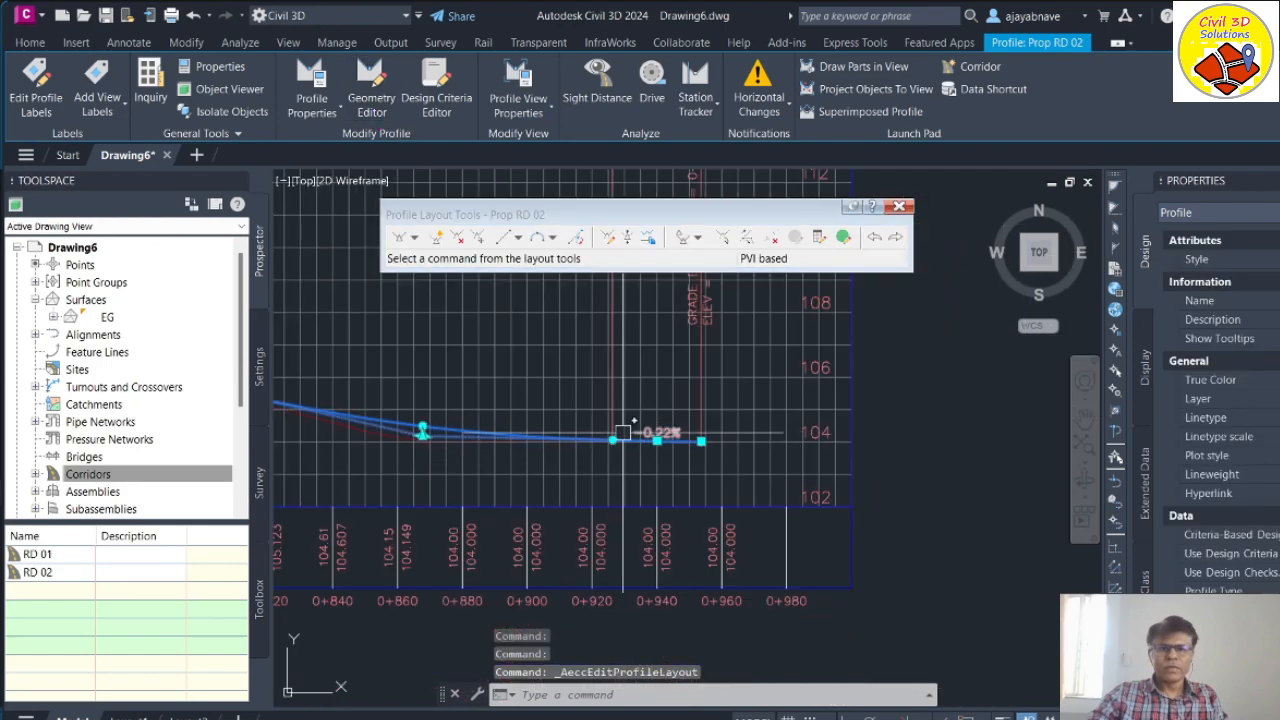
{"action": "scroll", "coordinate": [571, 443], "scroll_direction": "up", "scroll_amount": 6}
{"action": "left_click", "coordinate": [572, 528]}
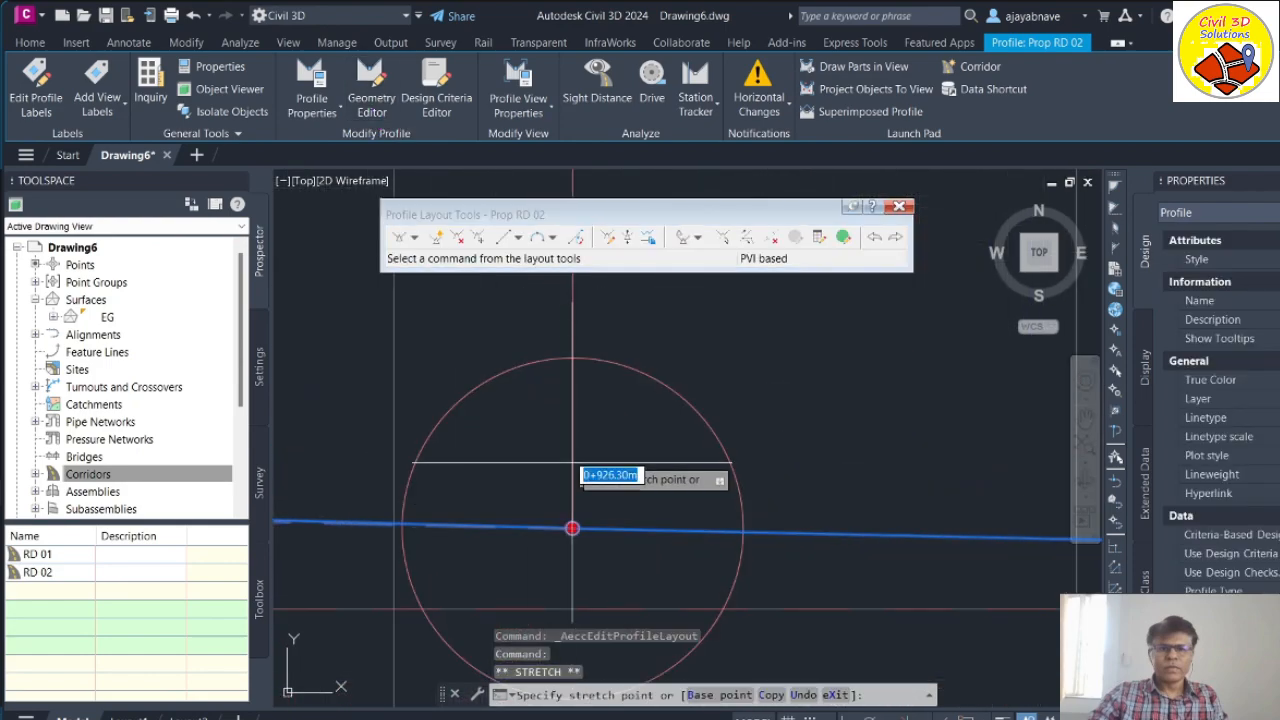
{"action": "scroll", "coordinate": [562, 409], "scroll_direction": "down", "scroll_amount": 4}
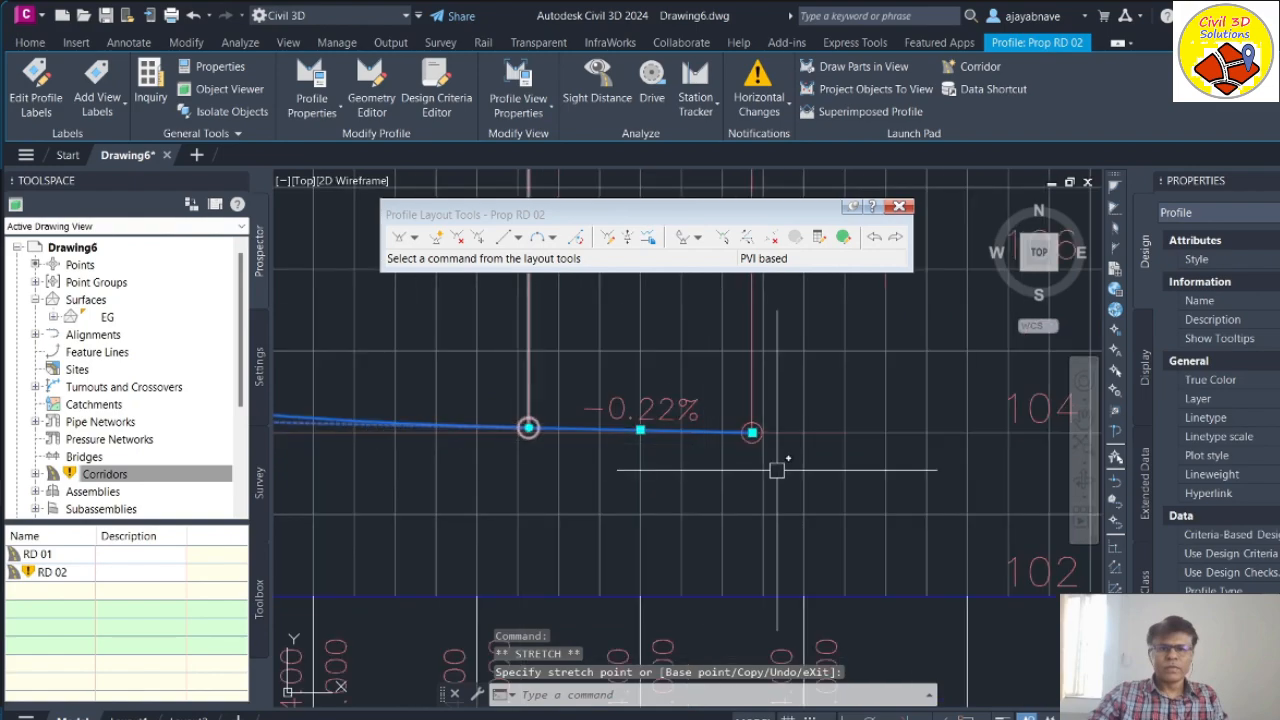
Step: Stretch the end point of profile Prop RD 02 onto the endpoint of the existing ground profile using the endpoint snap
{"action": "scroll", "coordinate": [760, 426], "scroll_direction": "up", "scroll_amount": 5}
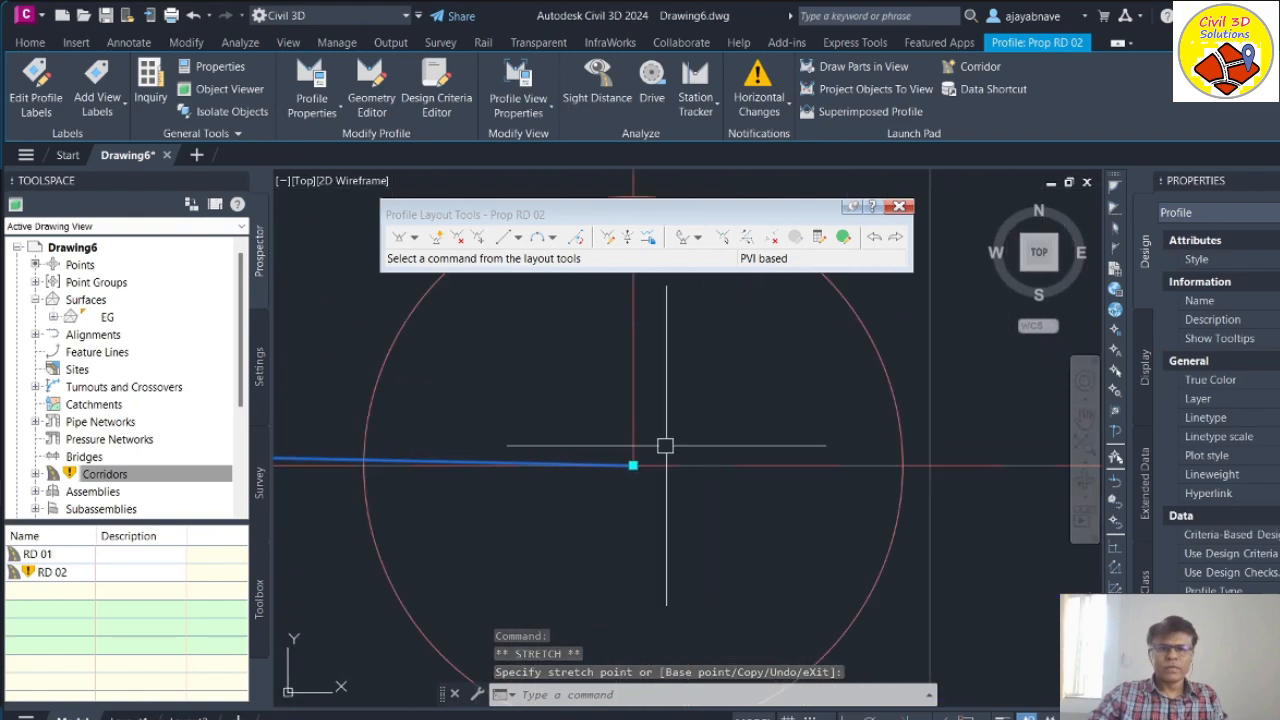
{"action": "left_click", "coordinate": [632, 463]}
{"action": "scroll", "coordinate": [486, 405], "scroll_direction": "down", "scroll_amount": 5}
{"action": "scroll", "coordinate": [557, 463], "scroll_direction": "up", "scroll_amount": 5}
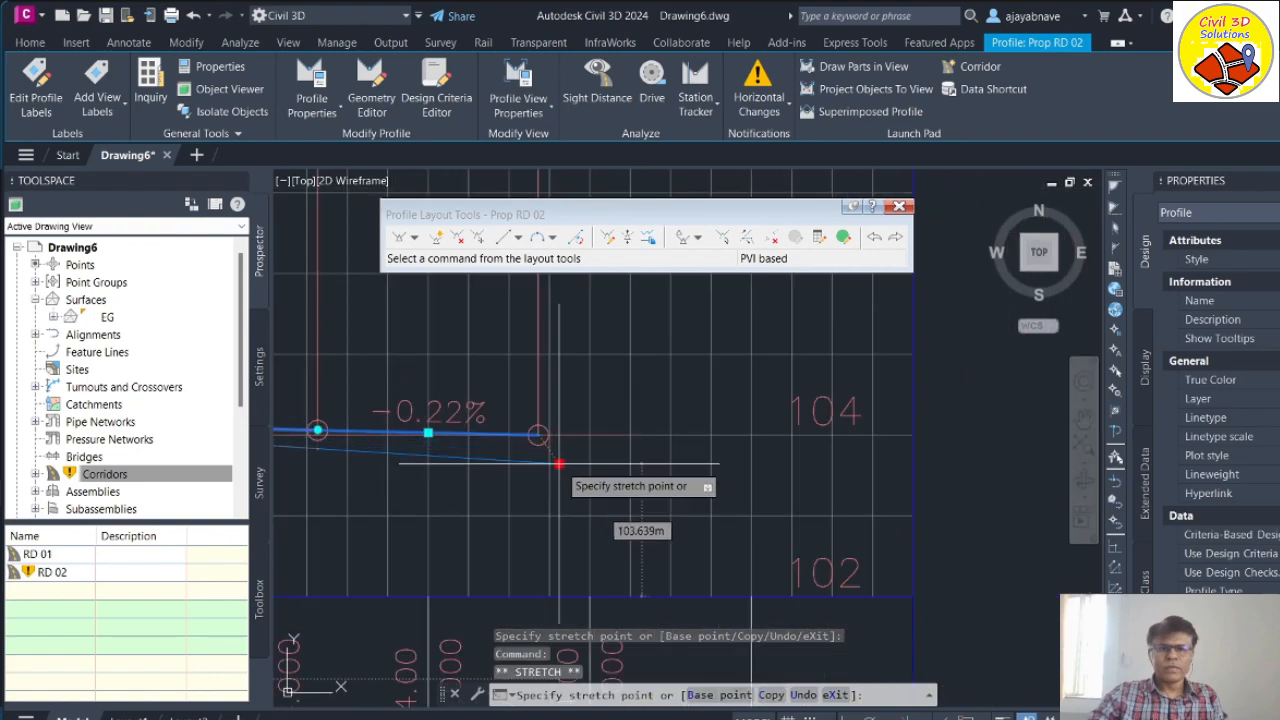
{"action": "scroll", "coordinate": [589, 466], "scroll_direction": "down", "scroll_amount": 5}
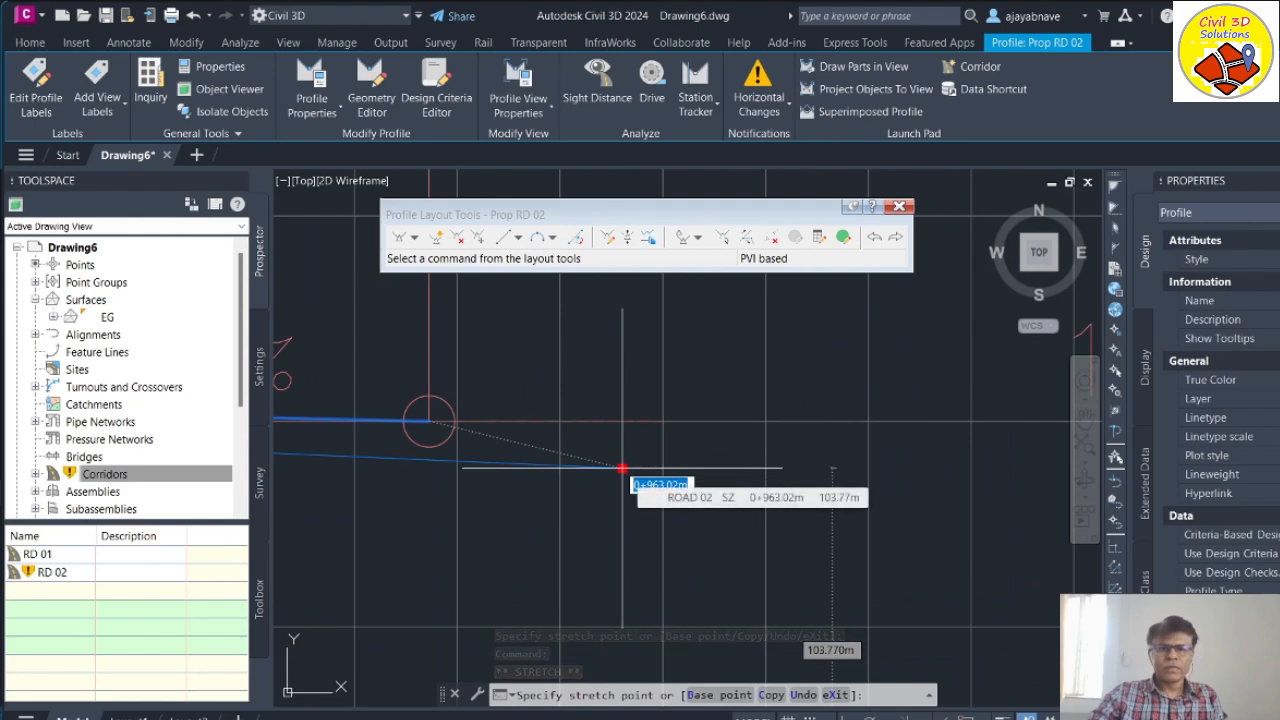
{"action": "type", "text": "end"}
{"action": "key", "text": "Return"}
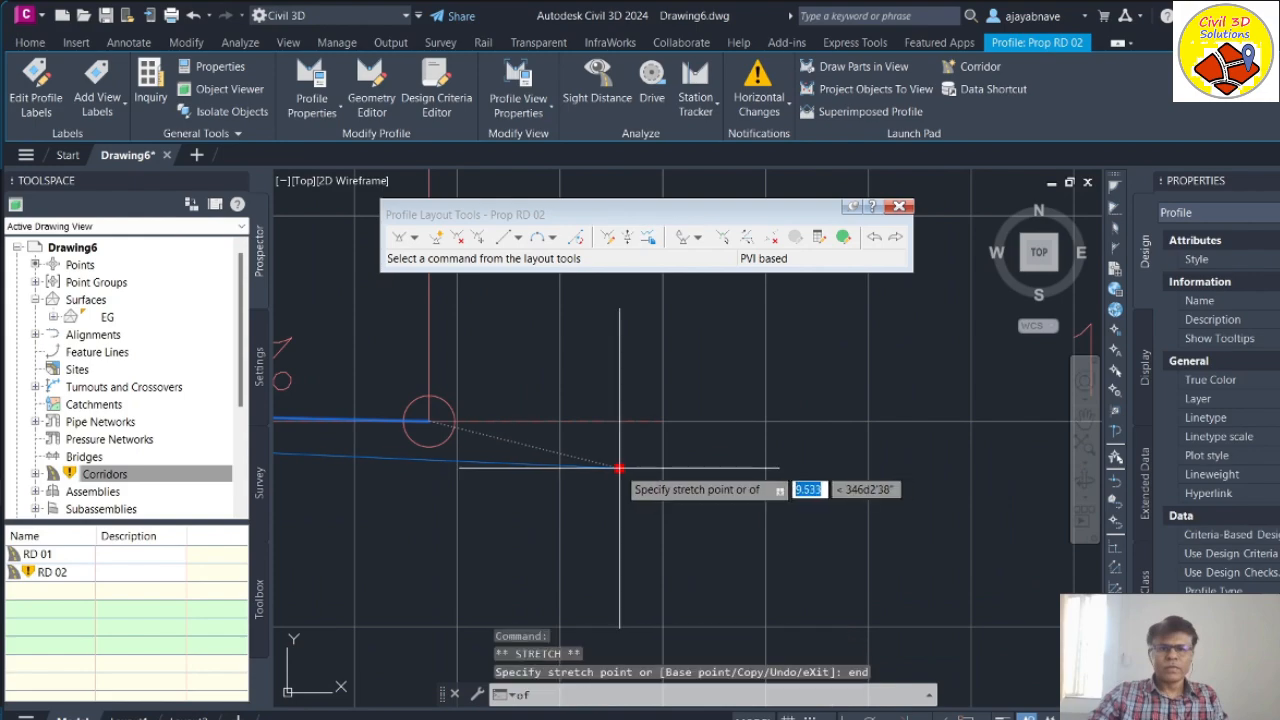
{"action": "left_click", "coordinate": [619, 468]}
{"action": "scroll", "coordinate": [665, 415], "scroll_direction": "down", "scroll_amount": 5}
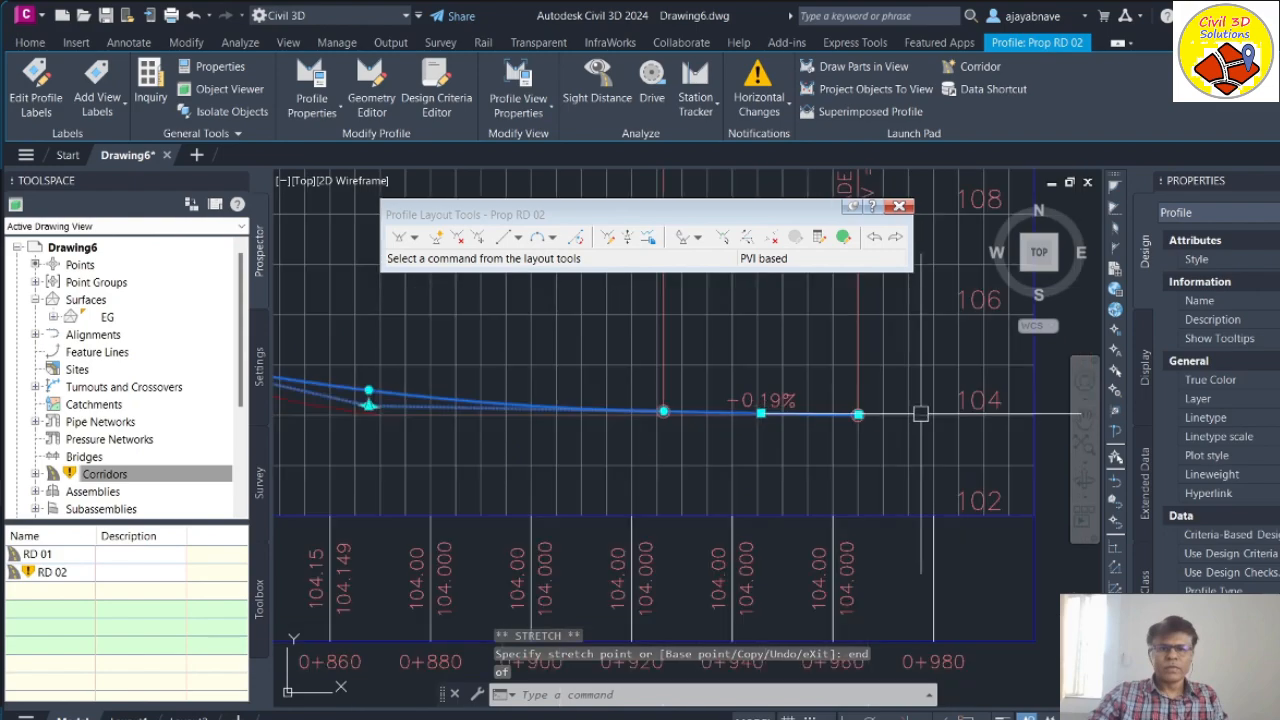
{"action": "scroll", "coordinate": [423, 374], "scroll_direction": "up", "scroll_amount": 5}
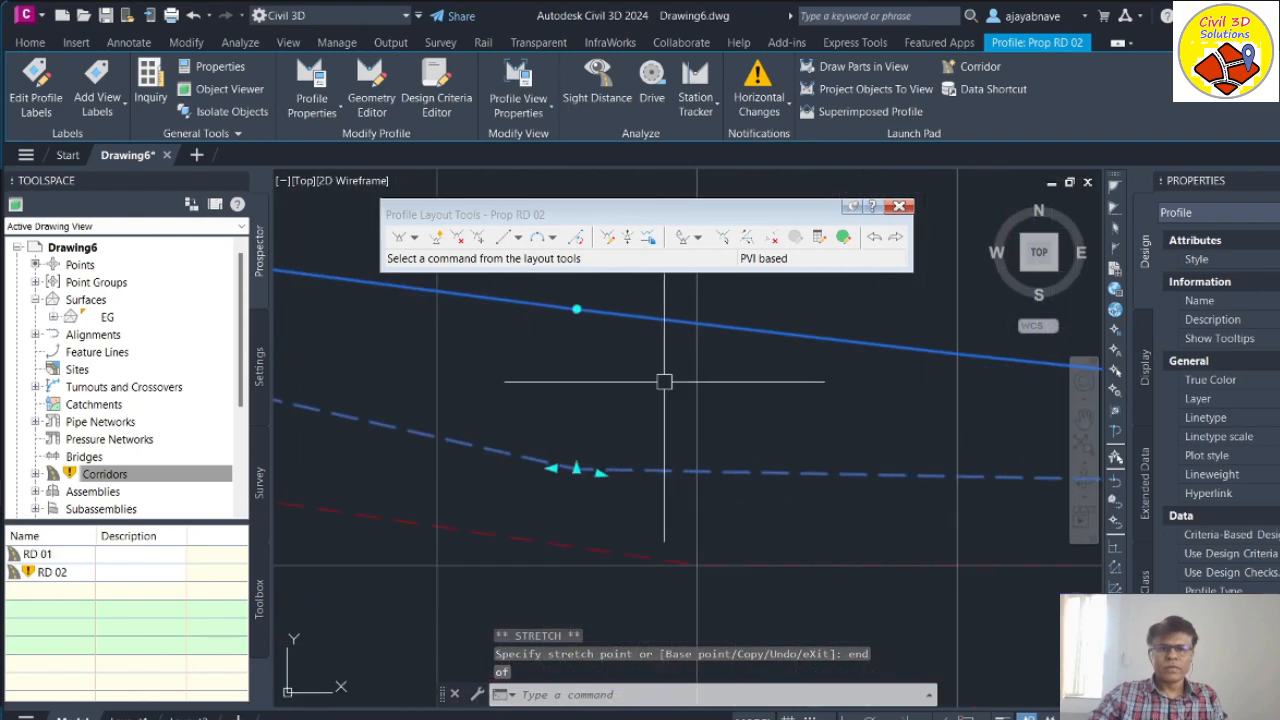
Step: Stretch the PVI of profile Prop RD 02 near station 0+868 slightly upward
{"action": "left_click", "coordinate": [576, 467]}
{"action": "left_click", "coordinate": [585, 408]}
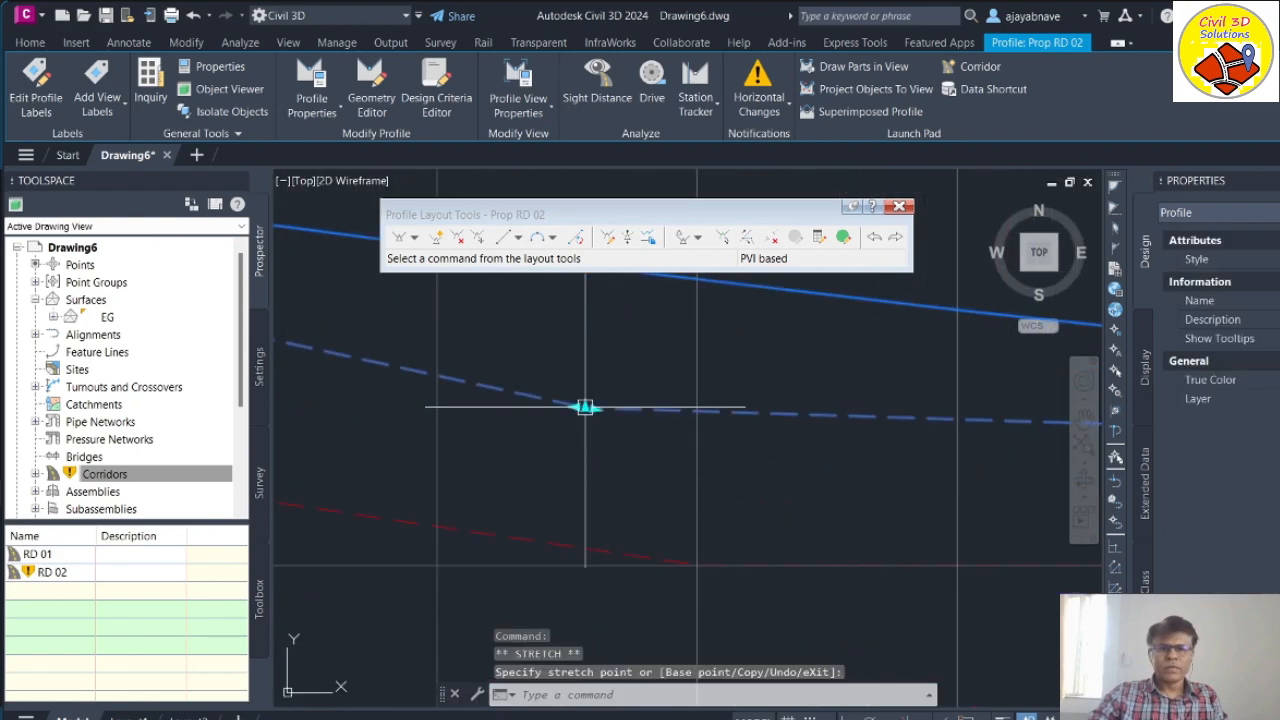
{"action": "scroll", "coordinate": [489, 358], "scroll_direction": "down", "scroll_amount": 6}
{"action": "scroll", "coordinate": [690, 362], "scroll_direction": "up", "scroll_amount": 3}
{"action": "scroll", "coordinate": [930, 470], "scroll_direction": "down", "scroll_amount": 3}
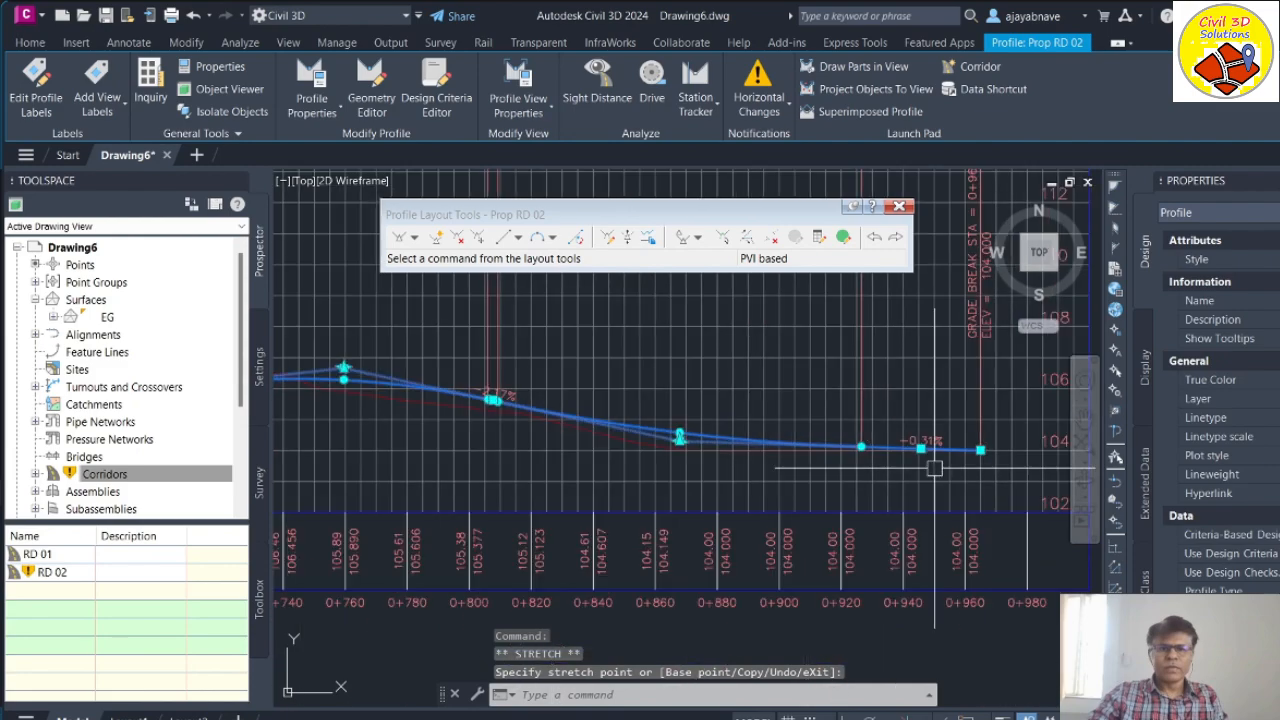
Step: Raise the PVI near station 0+868 further, for an outgoing grade of about -0.74% to the profile's end, and clear the selection
{"action": "scroll", "coordinate": [681, 430], "scroll_direction": "up", "scroll_amount": 5}
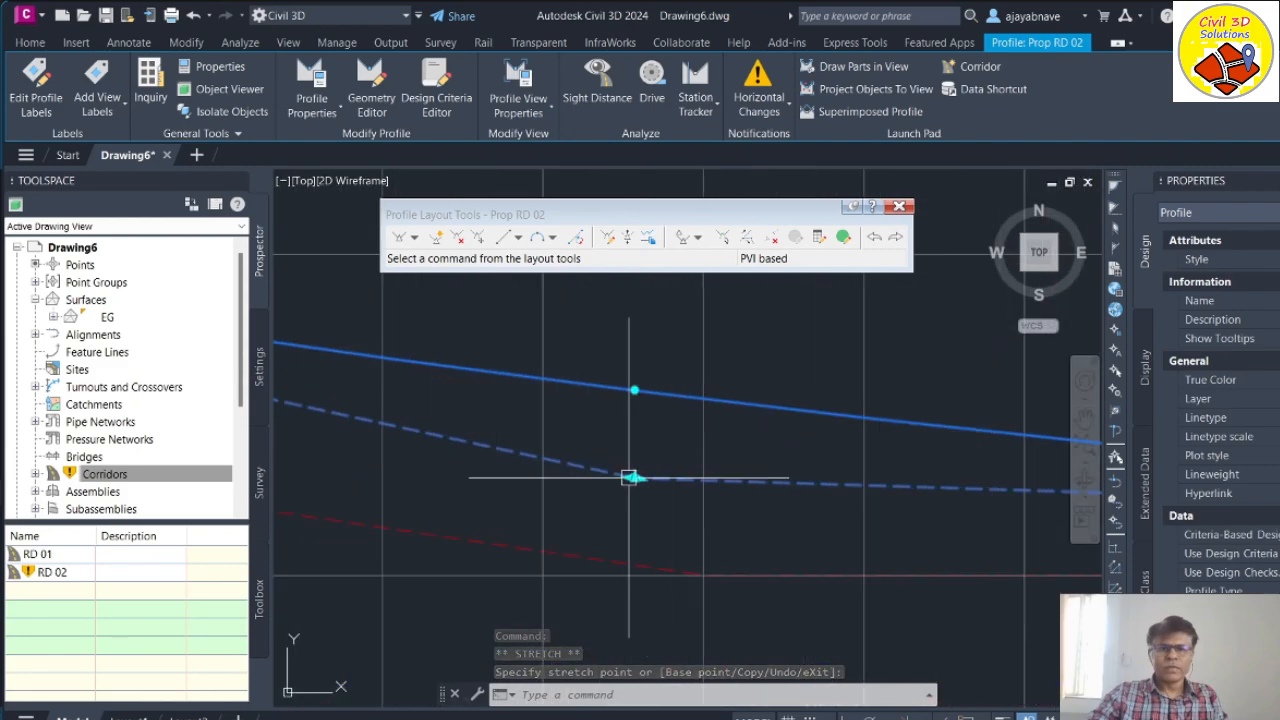
{"action": "left_click", "coordinate": [631, 477]}
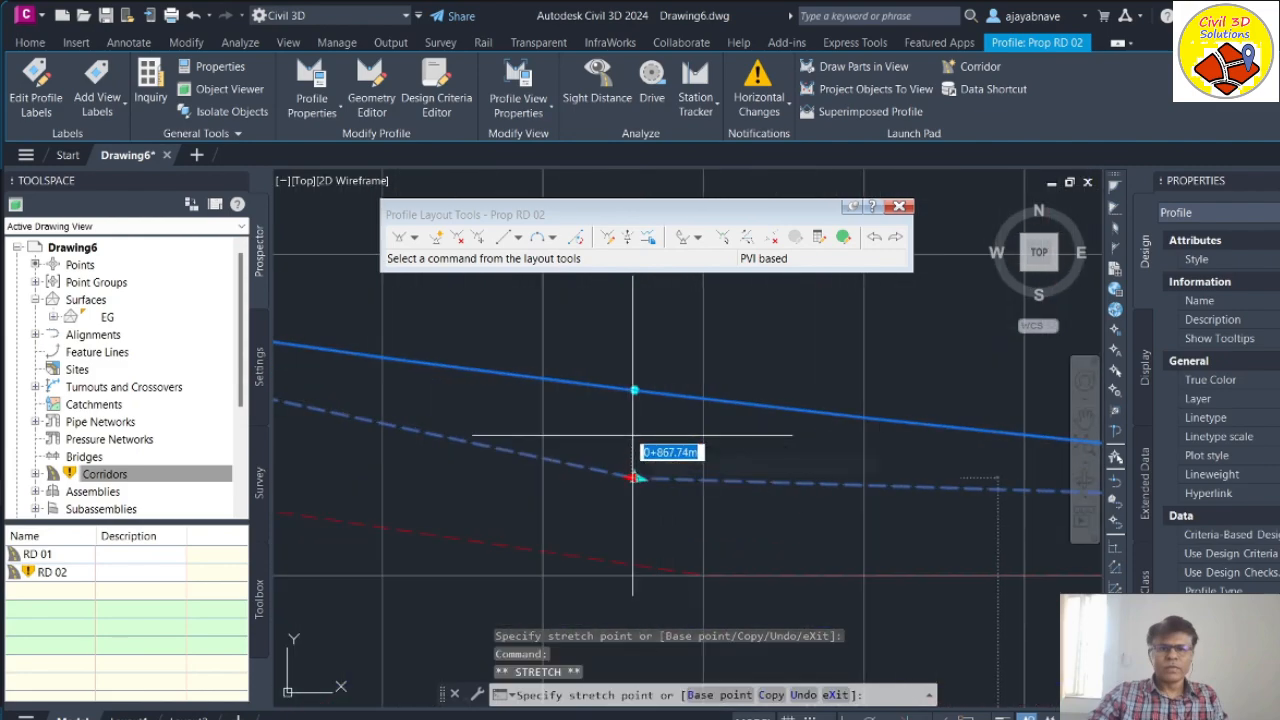
{"action": "key", "text": "Escape"}
{"action": "scroll", "coordinate": [638, 478], "scroll_direction": "up", "scroll_amount": 3}
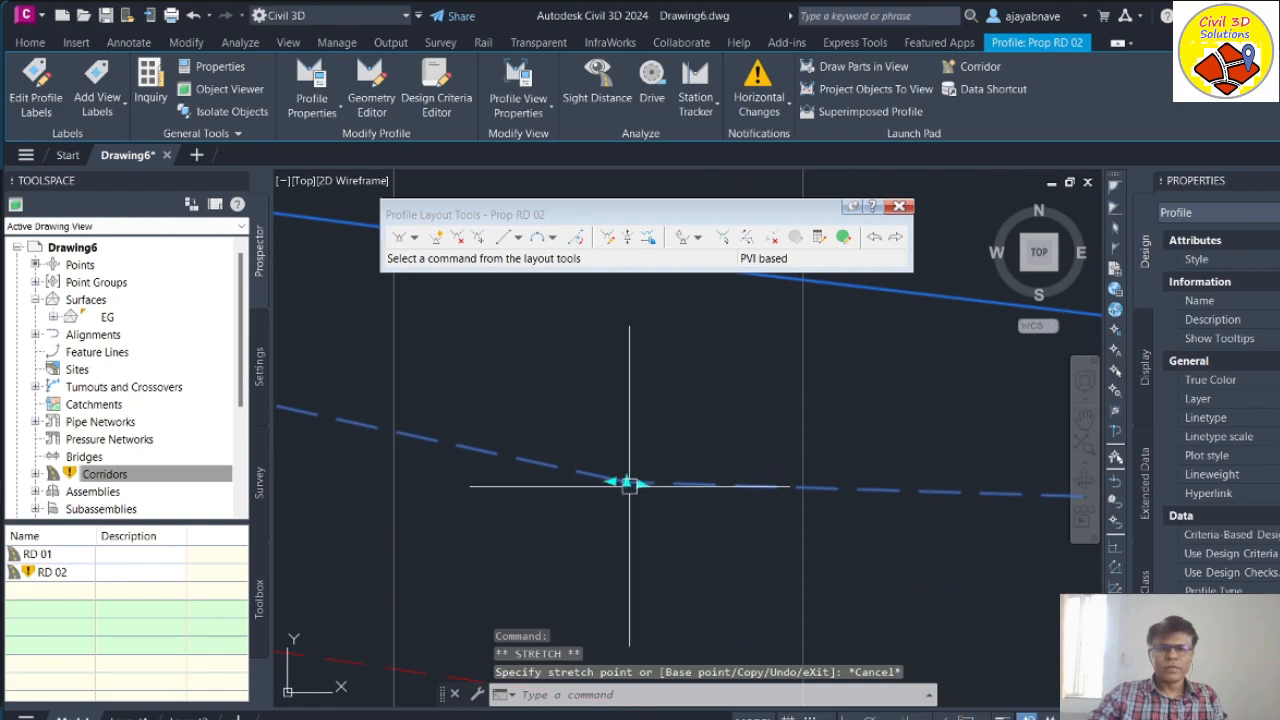
{"action": "left_click", "coordinate": [629, 485]}
{"action": "scroll", "coordinate": [627, 470], "scroll_direction": "down", "scroll_amount": 5}
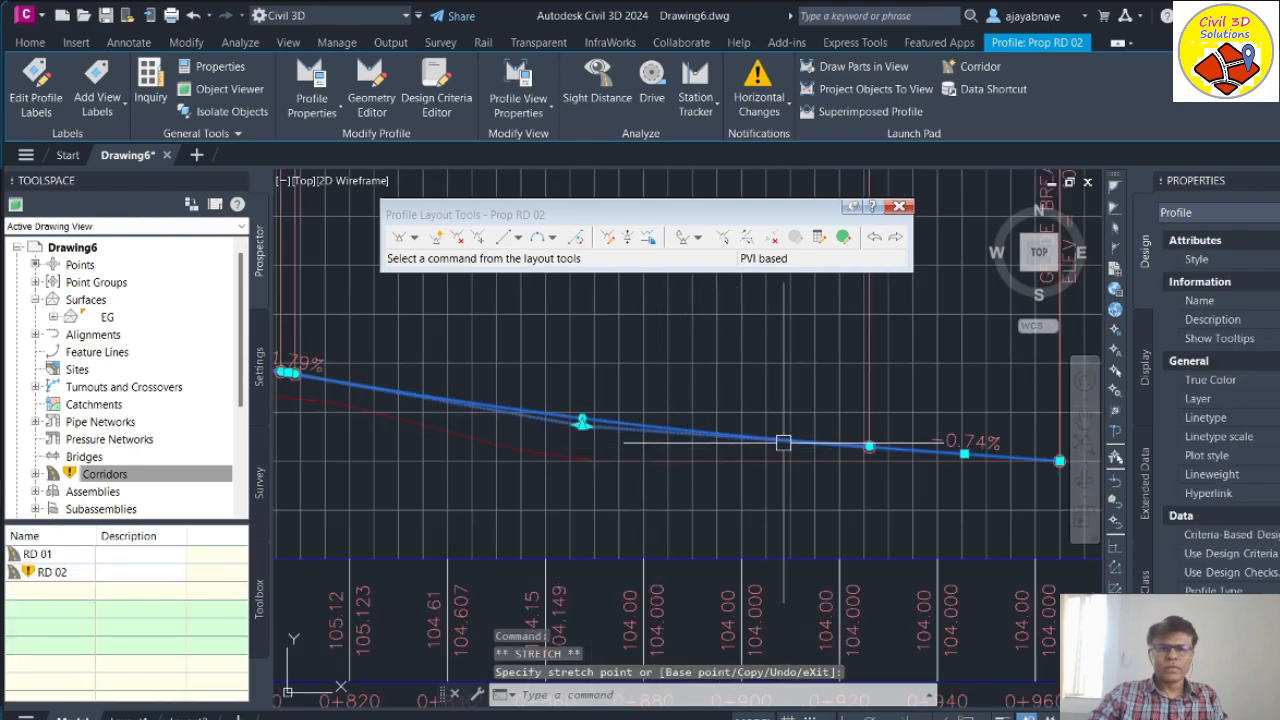
{"action": "scroll", "coordinate": [940, 489], "scroll_direction": "down", "scroll_amount": 5}
{"action": "key", "text": "Escape"}
{"action": "scroll", "coordinate": [963, 488], "scroll_direction": "up", "scroll_amount": 5}
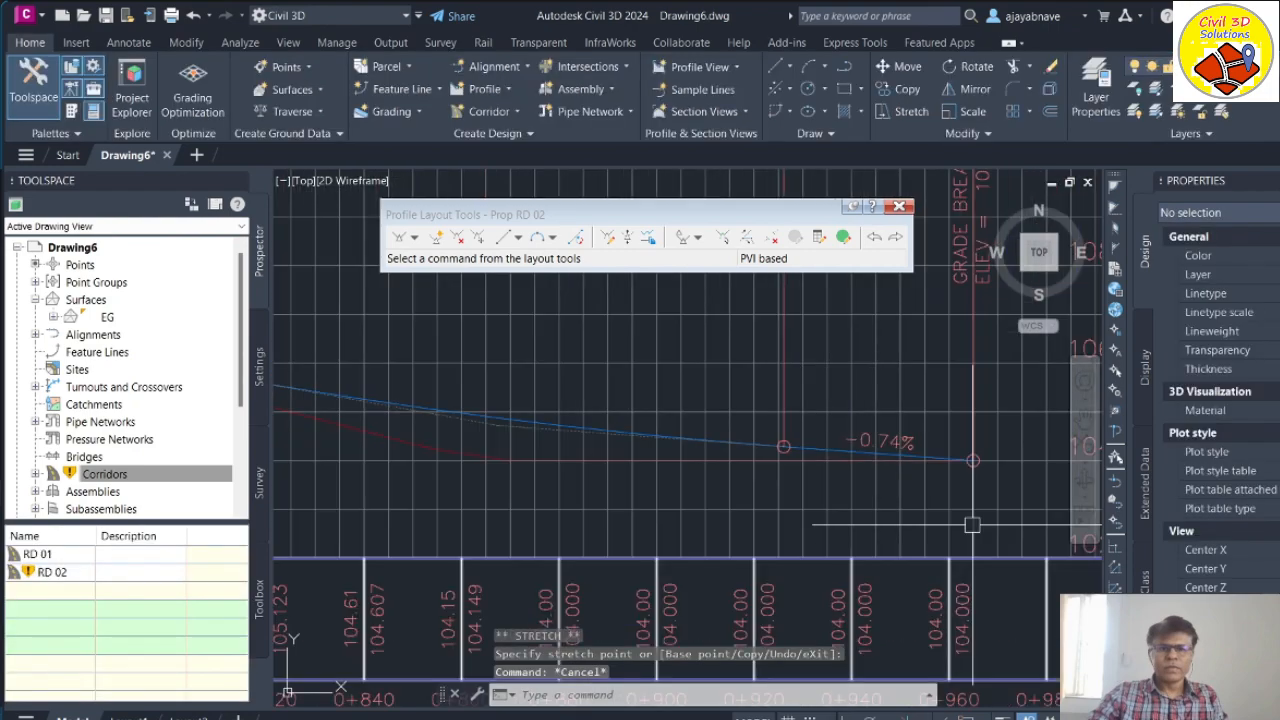
Step: Examine profile Prop RD 02 against the existing ground along the steep descent, including its start point
{"action": "scroll", "coordinate": [975, 515], "scroll_direction": "down", "scroll_amount": 5}
{"action": "scroll", "coordinate": [721, 561], "scroll_direction": "up", "scroll_amount": 7}
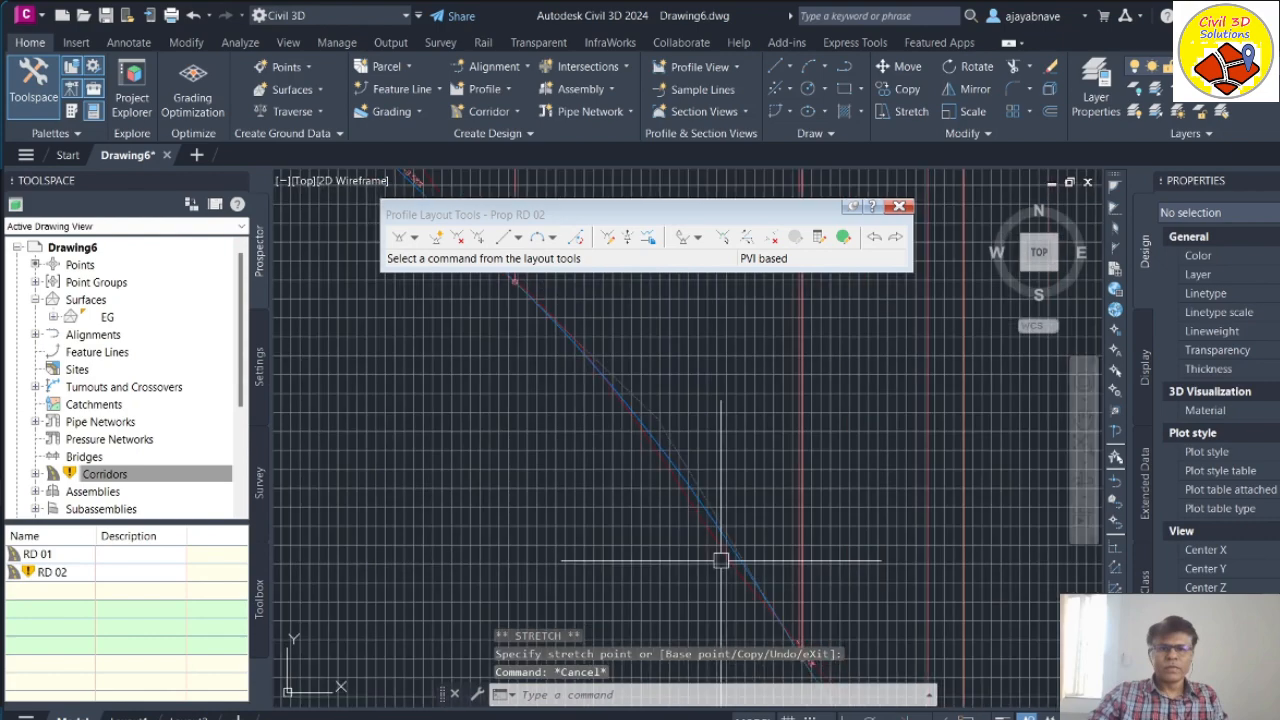
{"action": "scroll", "coordinate": [605, 342], "scroll_direction": "down", "scroll_amount": 5}
{"action": "scroll", "coordinate": [571, 437], "scroll_direction": "up", "scroll_amount": 7}
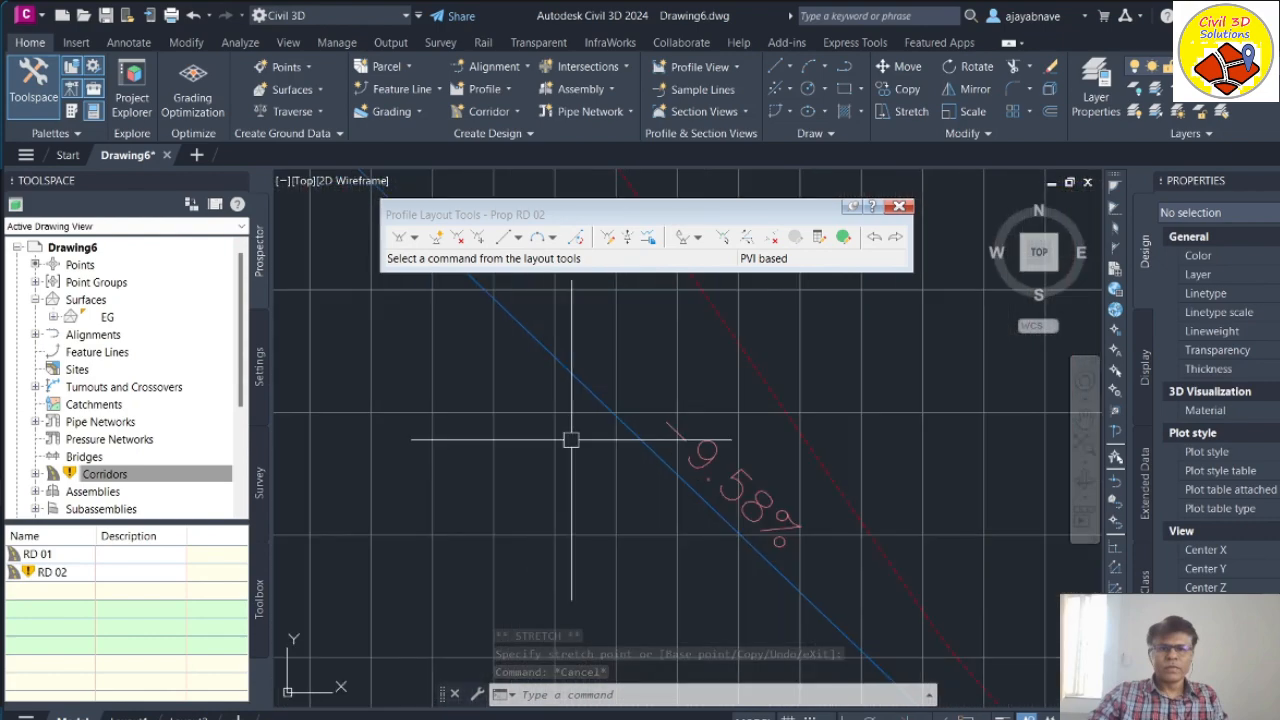
{"action": "scroll", "coordinate": [720, 455], "scroll_direction": "down", "scroll_amount": 5}
{"action": "scroll", "coordinate": [615, 376], "scroll_direction": "up", "scroll_amount": 7}
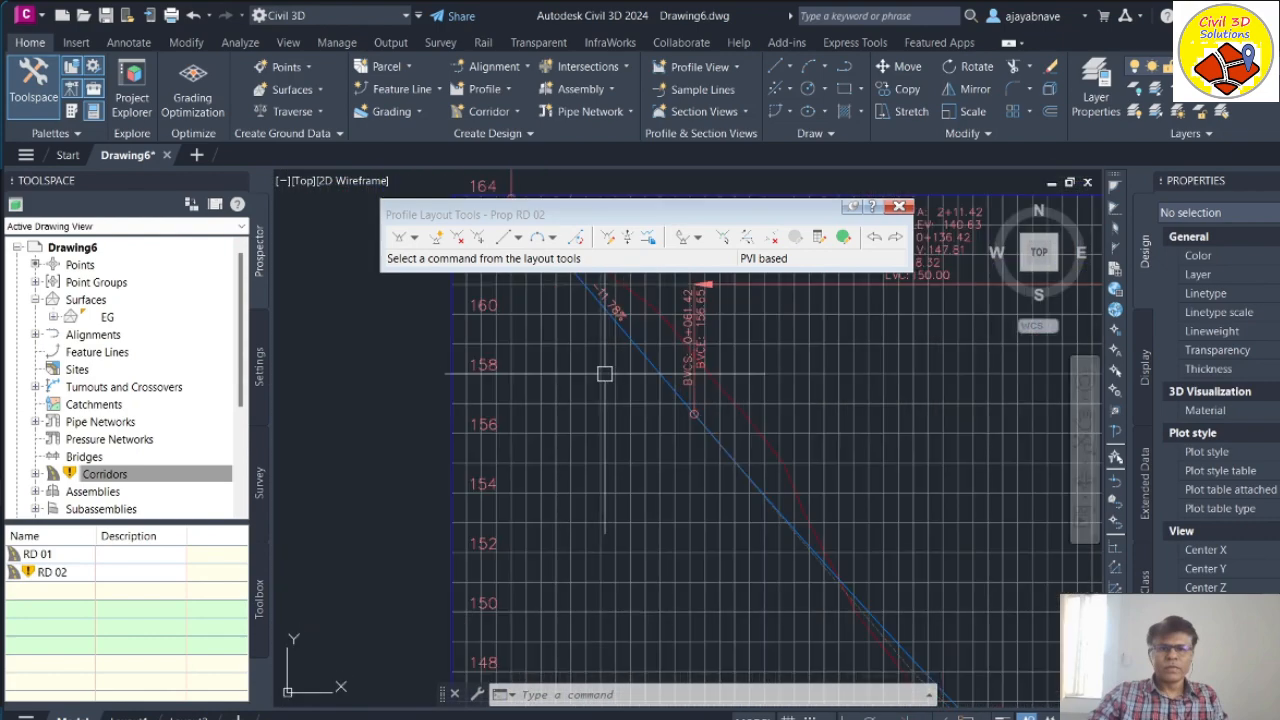
{"action": "left_click", "coordinate": [629, 360]}
{"action": "scroll", "coordinate": [633, 418], "scroll_direction": "down", "scroll_amount": 2}
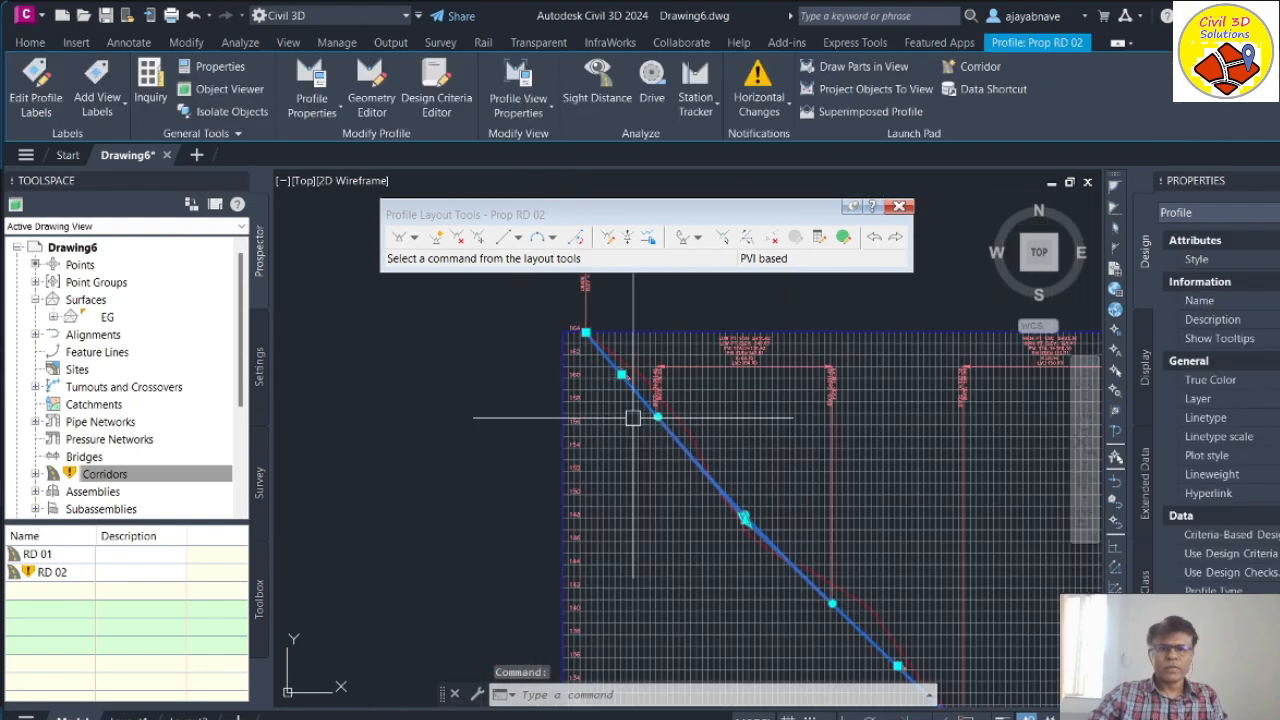
{"action": "scroll", "coordinate": [612, 357], "scroll_direction": "up", "scroll_amount": 3}
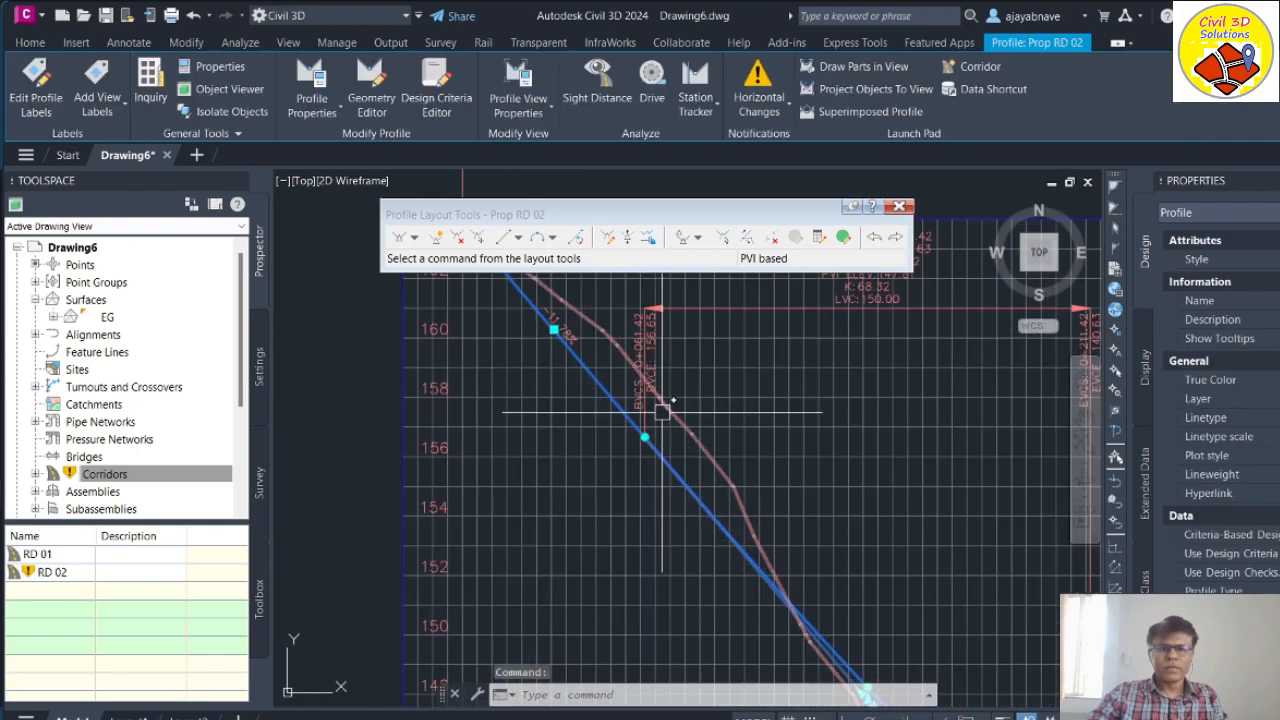
{"action": "scroll", "coordinate": [565, 400], "scroll_direction": "down", "scroll_amount": 3}
{"action": "scroll", "coordinate": [649, 385], "scroll_direction": "up", "scroll_amount": 4}
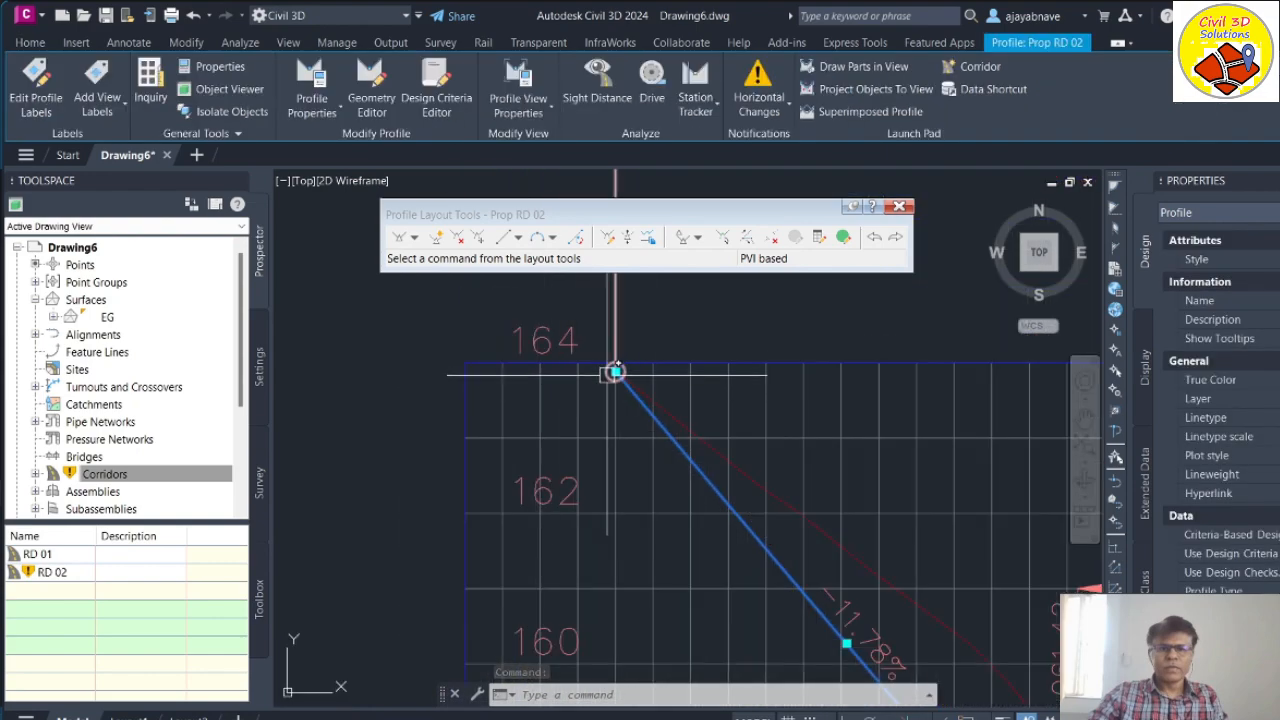
{"action": "scroll", "coordinate": [616, 372], "scroll_direction": "down", "scroll_amount": 3}
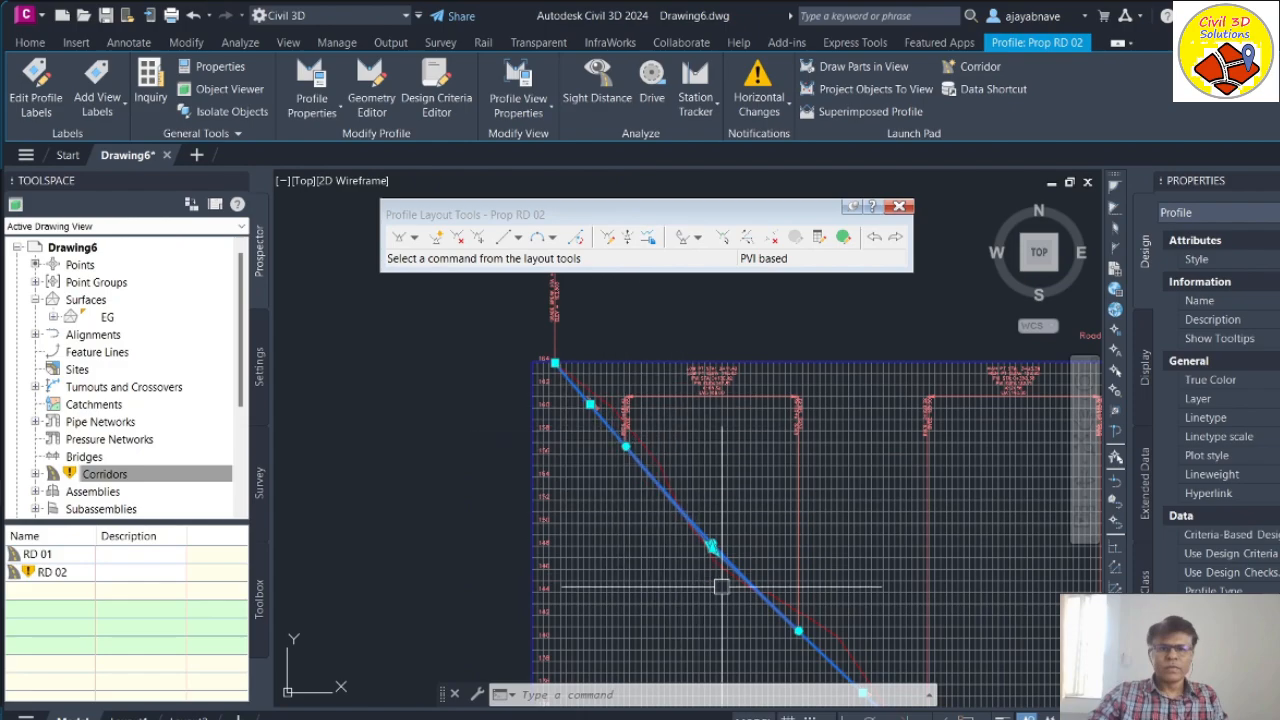
{"action": "scroll", "coordinate": [721, 586], "scroll_direction": "up", "scroll_amount": 3}
{"action": "scroll", "coordinate": [725, 550], "scroll_direction": "down", "scroll_amount": 5}
{"action": "scroll", "coordinate": [672, 496], "scroll_direction": "up", "scroll_amount": 4}
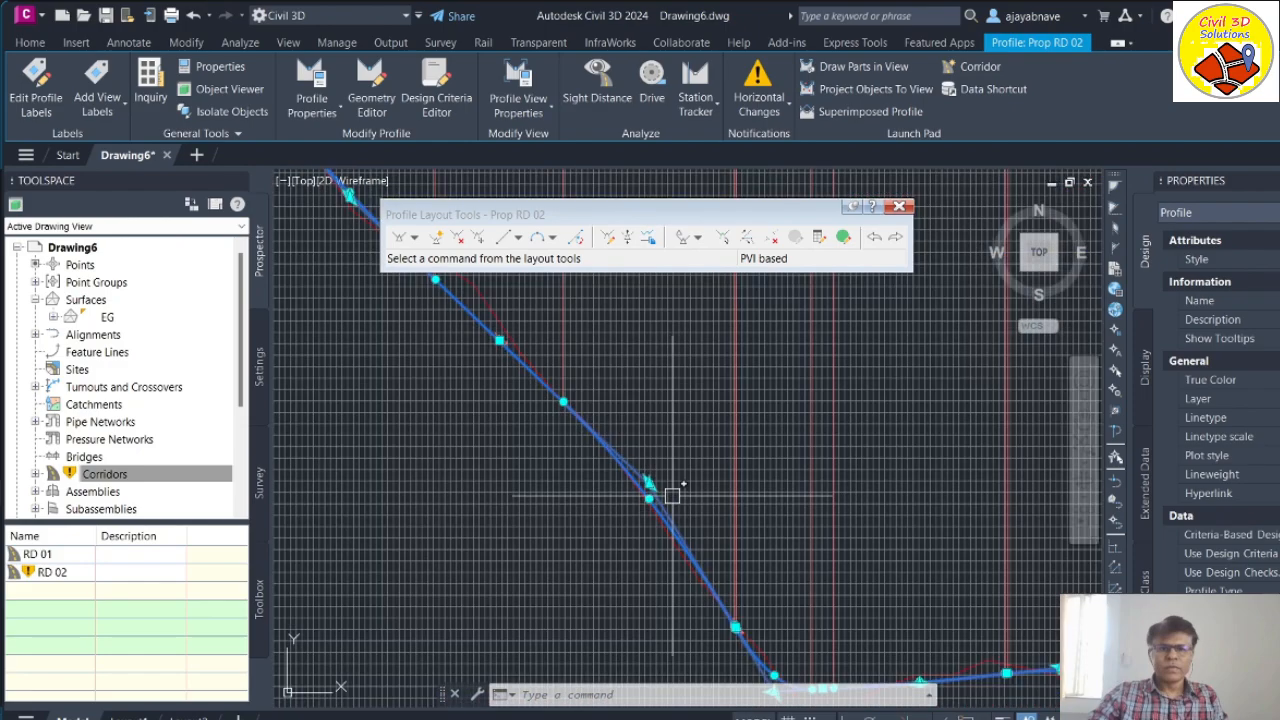
{"action": "scroll", "coordinate": [540, 374], "scroll_direction": "down", "scroll_amount": 3}
Step: Stretch the PVI of Prop RD 02 near station 0+136 upward, away from the existing ground line
{"action": "scroll", "coordinate": [500, 366], "scroll_direction": "up", "scroll_amount": 6}
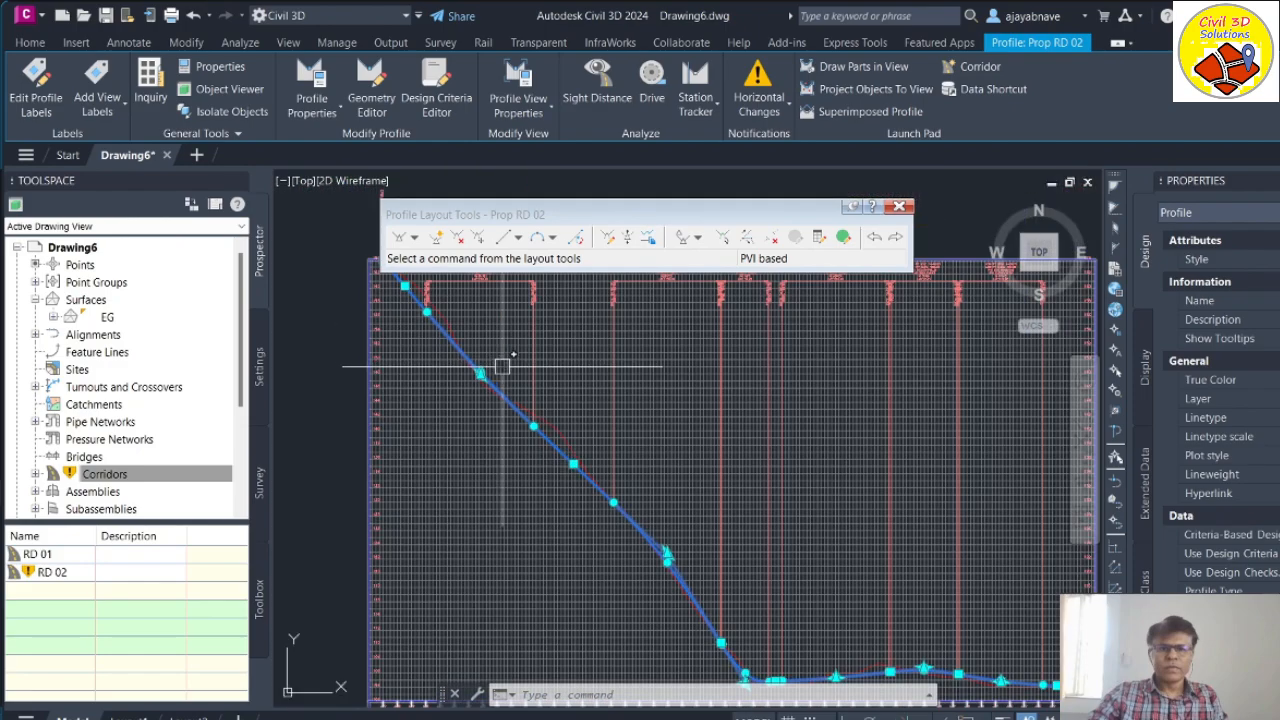
{"action": "scroll", "coordinate": [471, 391], "scroll_direction": "up", "scroll_amount": 2}
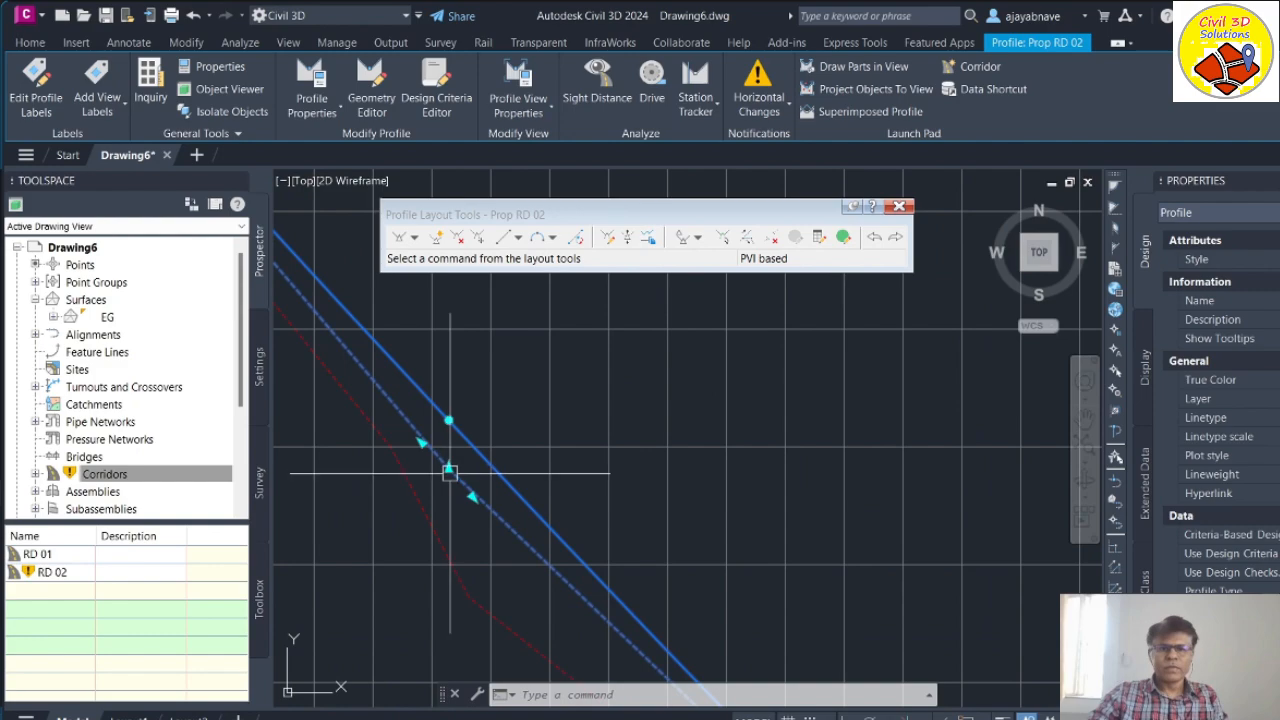
{"action": "left_click", "coordinate": [446, 469]}
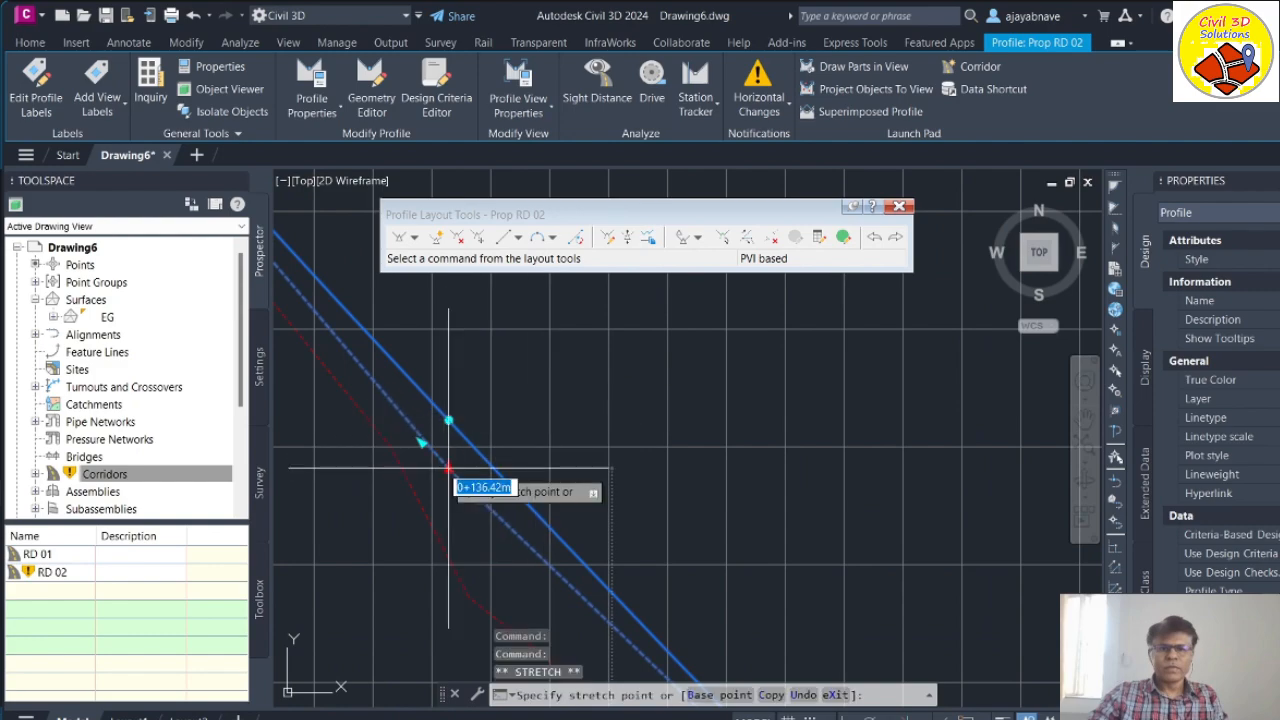
{"action": "left_click", "coordinate": [599, 390]}
{"action": "scroll", "coordinate": [503, 423], "scroll_direction": "down", "scroll_amount": 10}
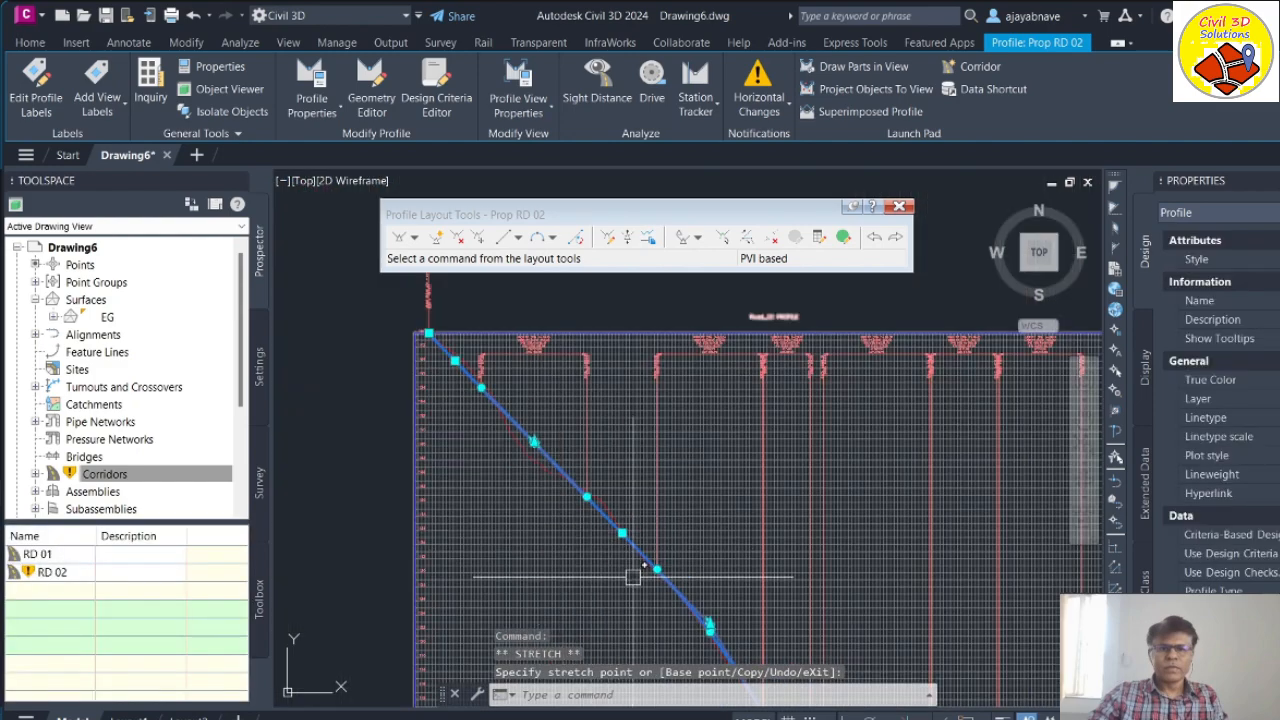
{"action": "scroll", "coordinate": [632, 573], "scroll_direction": "up", "scroll_amount": 6}
{"action": "scroll", "coordinate": [736, 607], "scroll_direction": "up", "scroll_amount": 6}
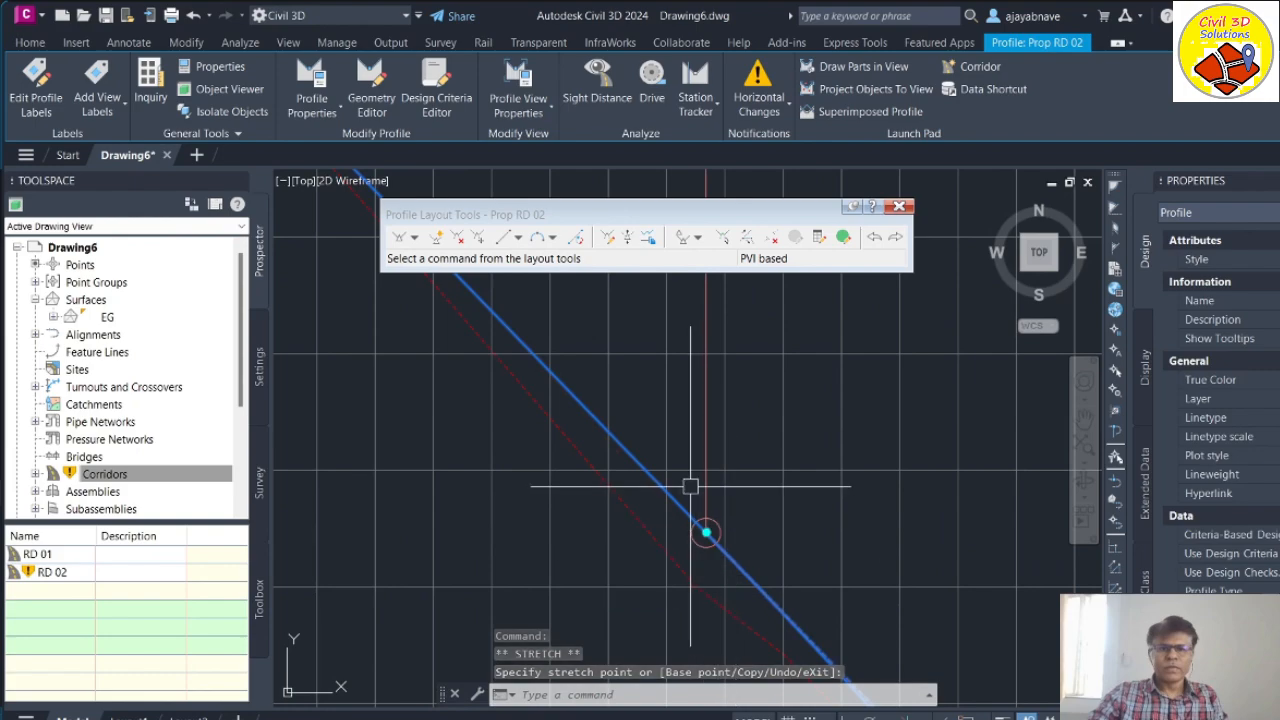
Step: Stretch the crest PVI of Prop RD 02 upward to about station 0+400
{"action": "scroll", "coordinate": [690, 487], "scroll_direction": "down", "scroll_amount": 8}
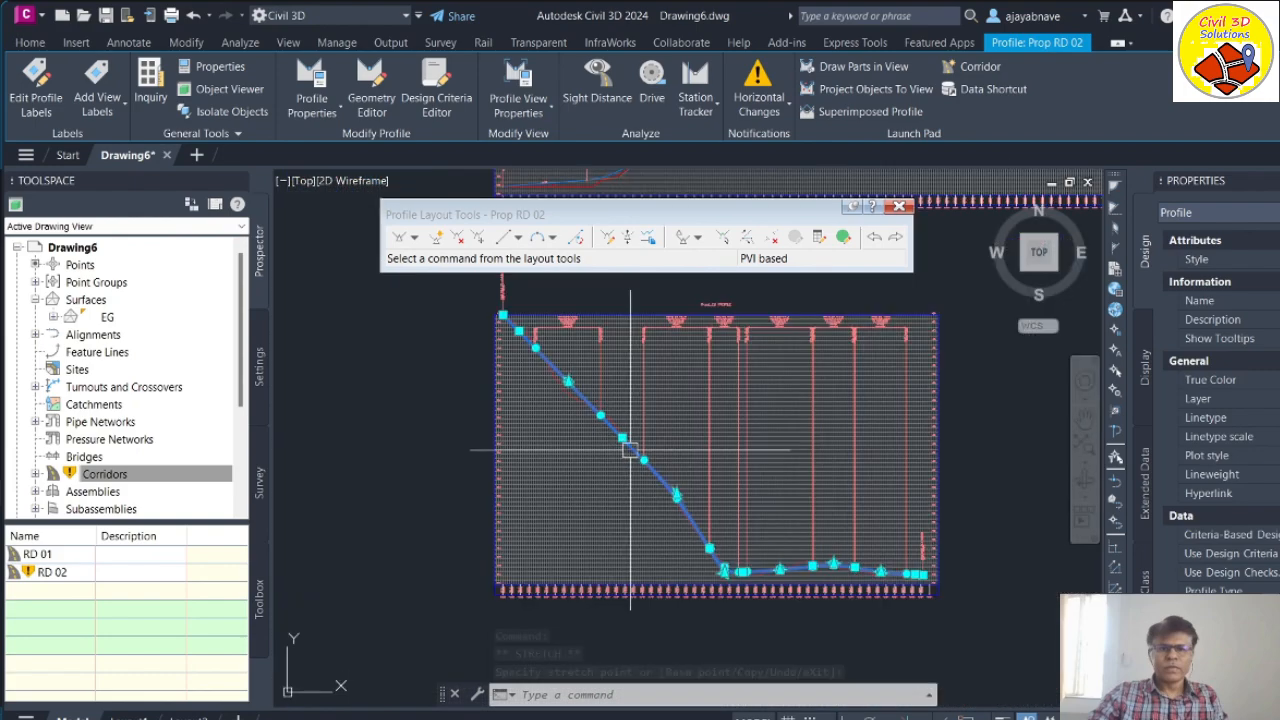
{"action": "scroll", "coordinate": [630, 450], "scroll_direction": "up", "scroll_amount": 8}
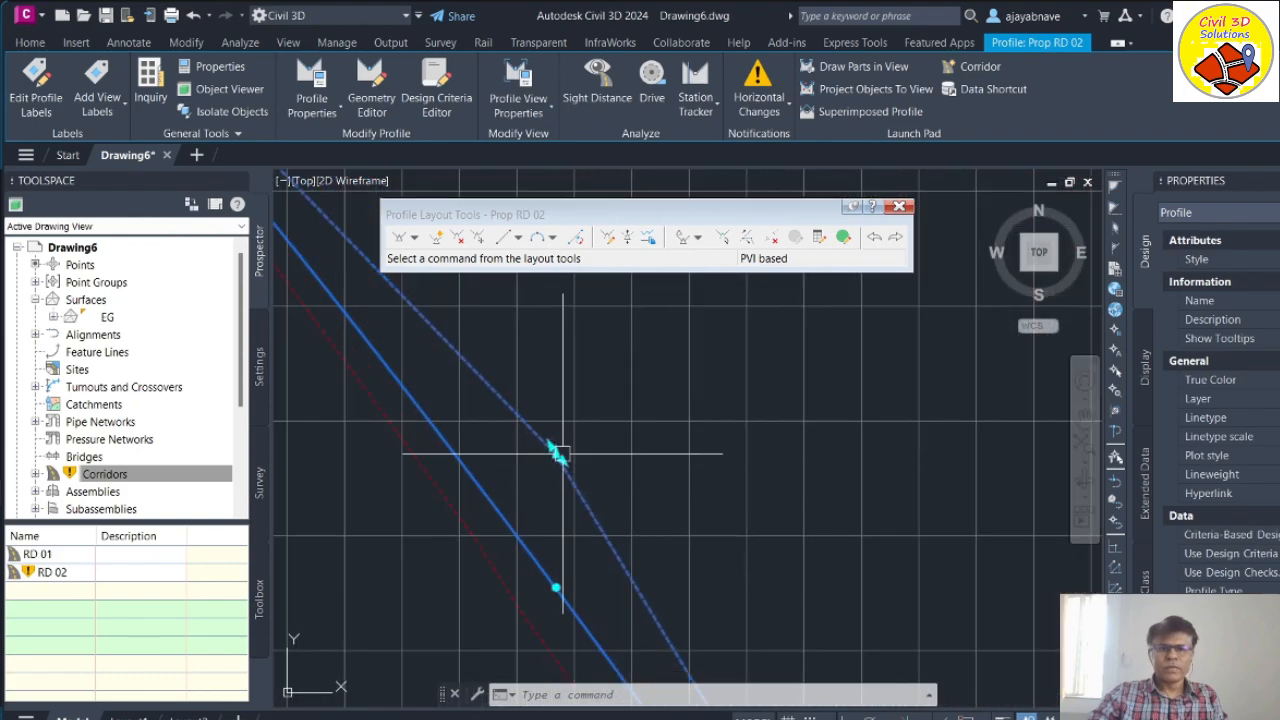
{"action": "scroll", "coordinate": [584, 430], "scroll_direction": "up", "scroll_amount": 3}
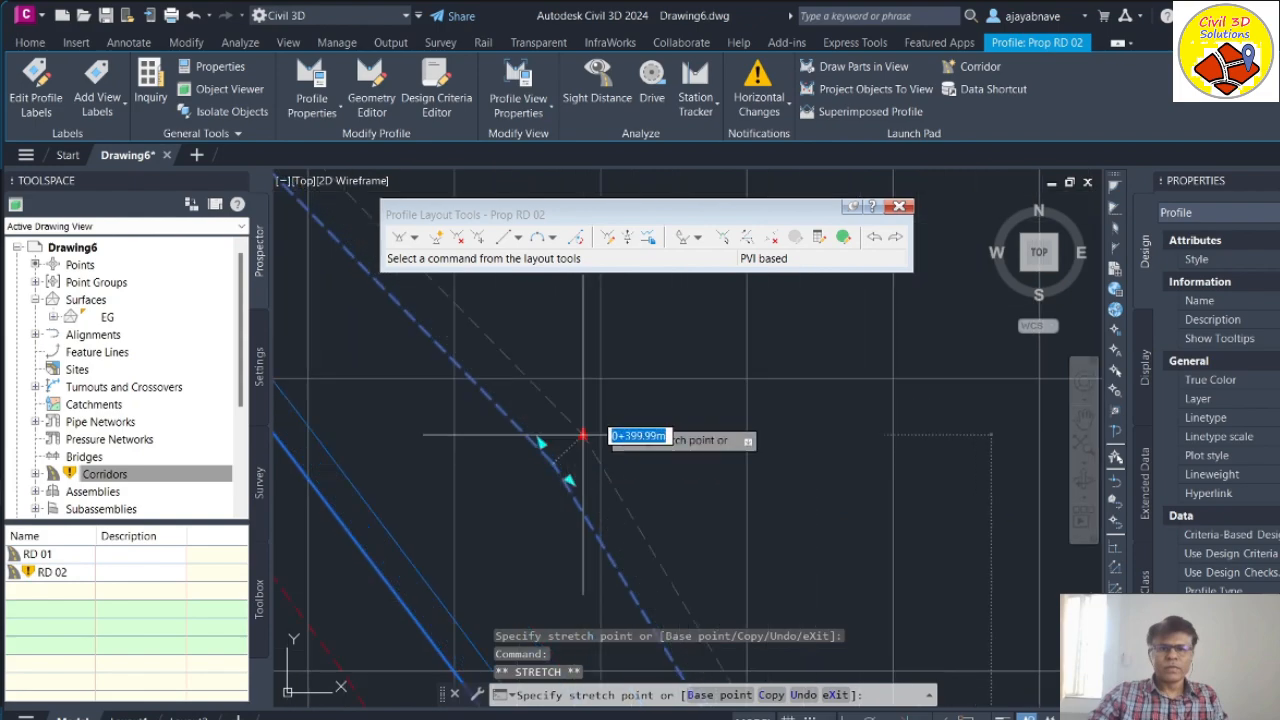
{"action": "scroll", "coordinate": [634, 355], "scroll_direction": "down", "scroll_amount": 5}
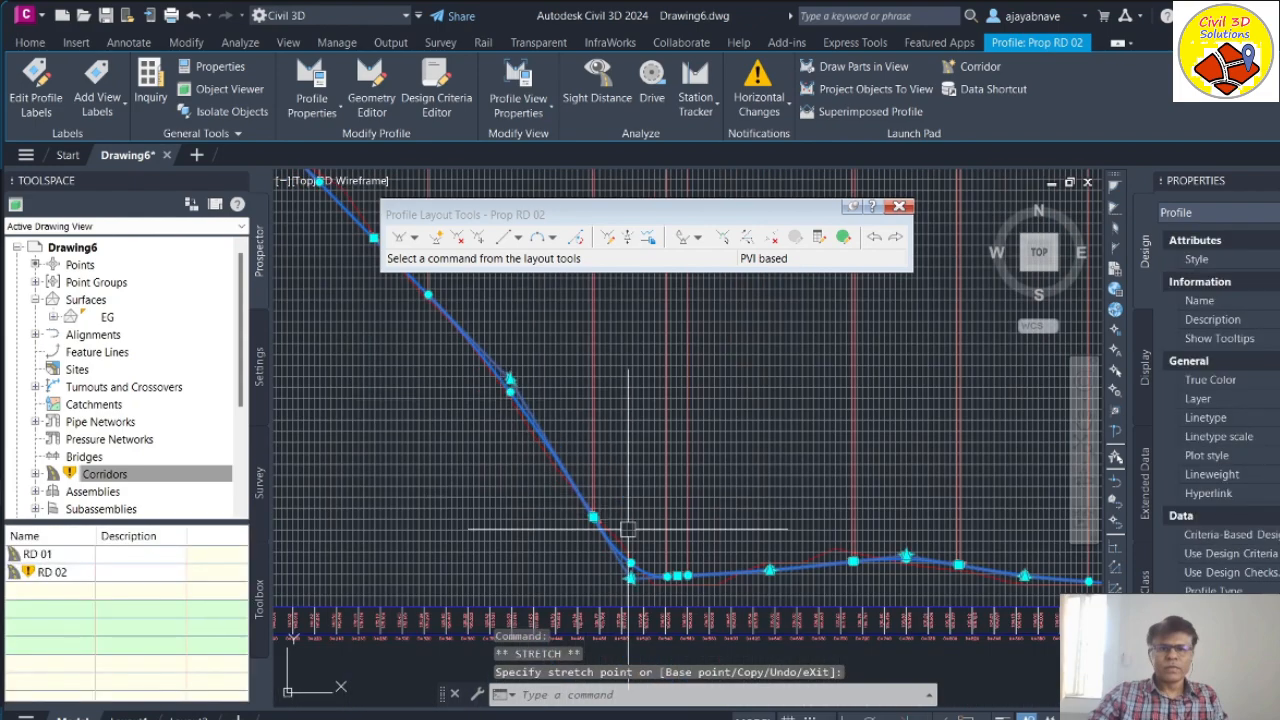
Step: Raise the PVI at the foot of the steep descent in two stretches, to about station 0+526
{"action": "scroll", "coordinate": [639, 578], "scroll_direction": "up", "scroll_amount": 2}
{"action": "scroll", "coordinate": [598, 574], "scroll_direction": "up", "scroll_amount": 3}
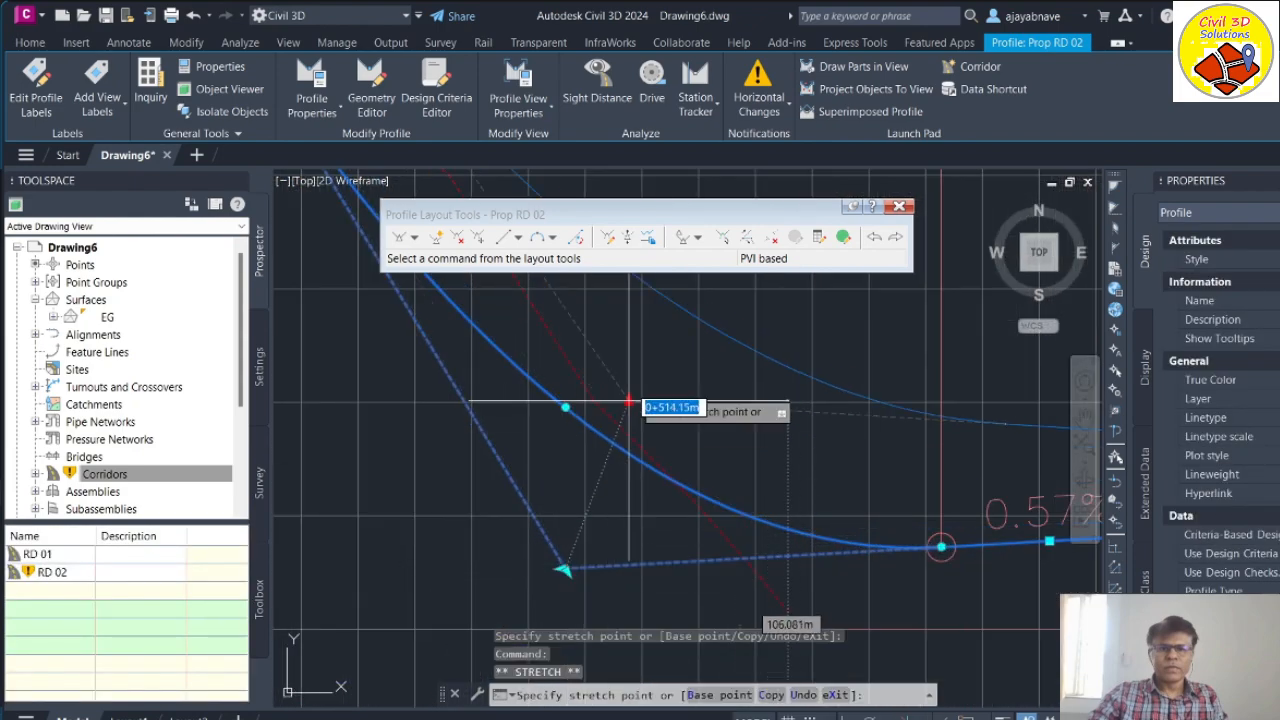
{"action": "left_click", "coordinate": [657, 428]}
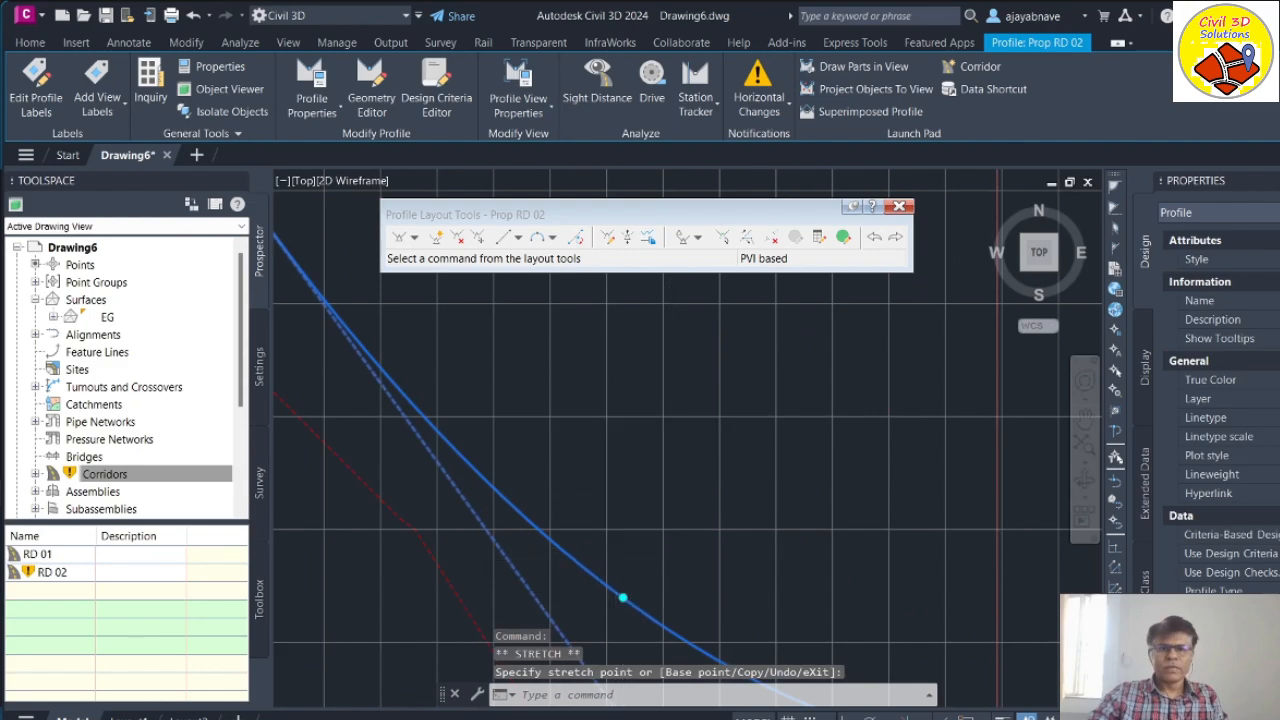
{"action": "scroll", "coordinate": [598, 583], "scroll_direction": "down", "scroll_amount": 2}
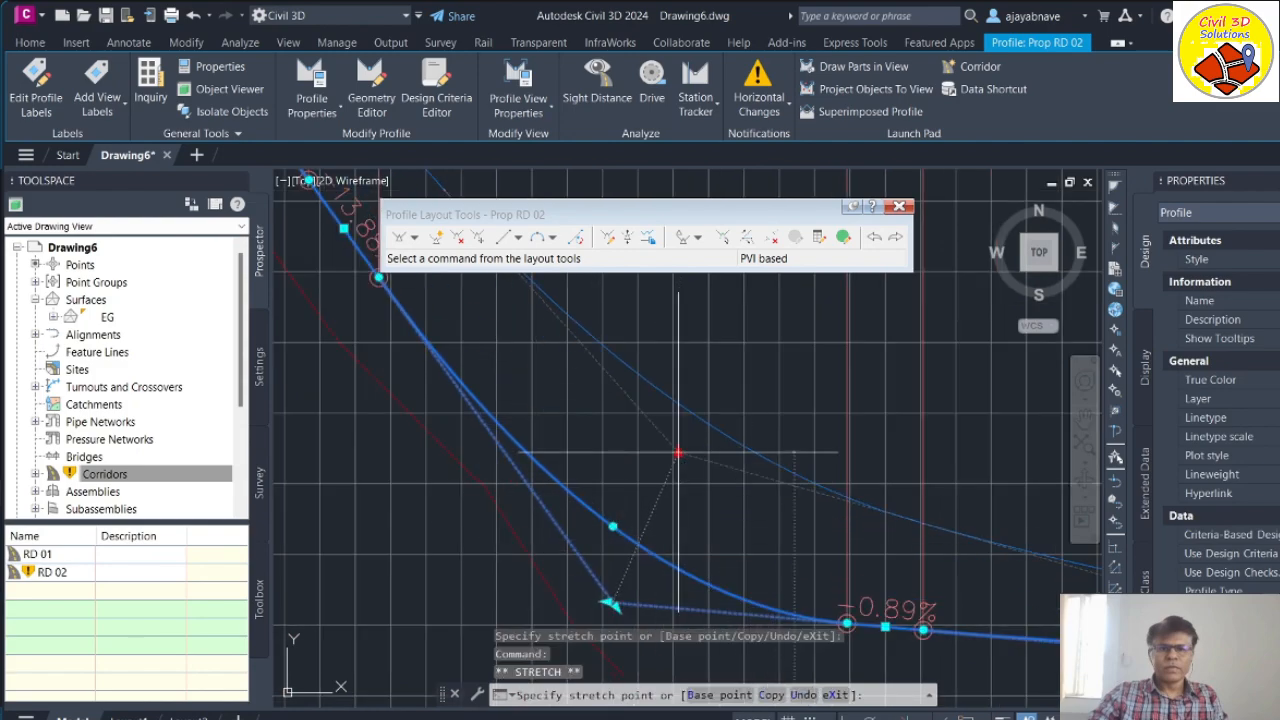
{"action": "left_click", "coordinate": [678, 452]}
Step: Examine the reshaped Prop RD 02 profile against the existing ground along the descent and its foot
{"action": "scroll", "coordinate": [783, 551], "scroll_direction": "down", "scroll_amount": 4}
{"action": "scroll", "coordinate": [669, 429], "scroll_direction": "up", "scroll_amount": 6}
{"action": "scroll", "coordinate": [727, 503], "scroll_direction": "down", "scroll_amount": 8}
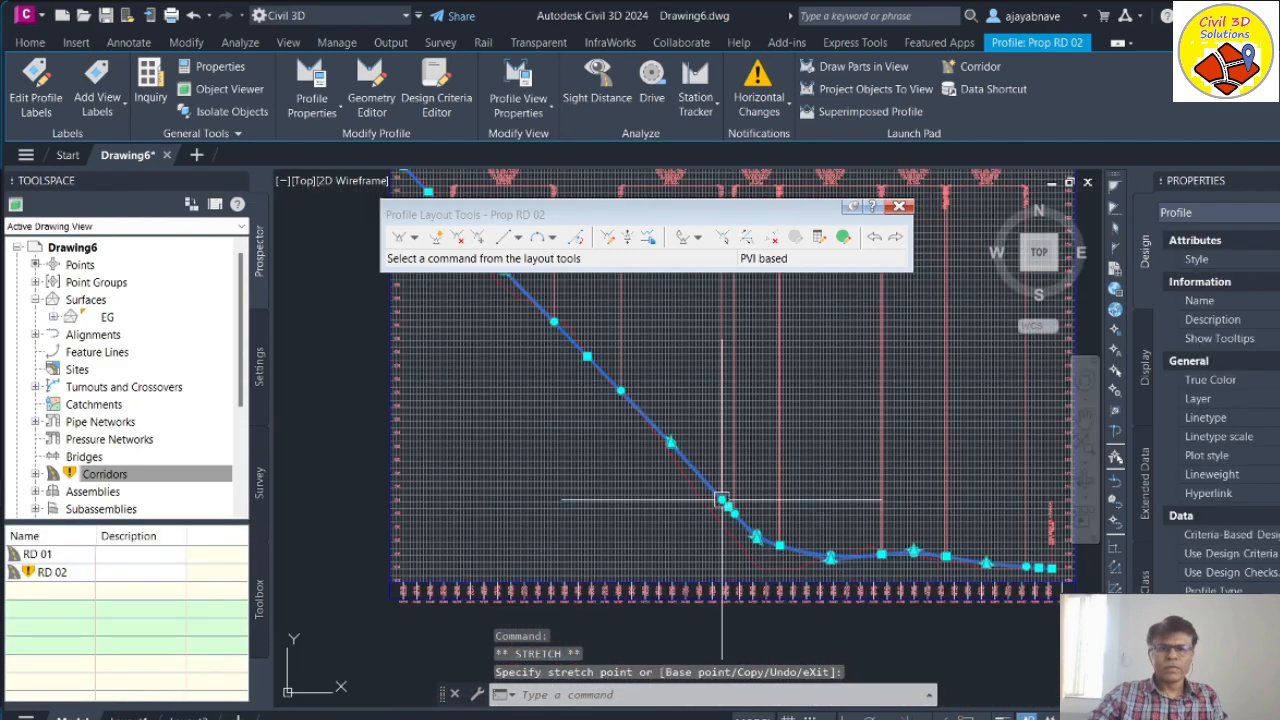
{"action": "scroll", "coordinate": [564, 312], "scroll_direction": "up", "scroll_amount": 8}
{"action": "scroll", "coordinate": [675, 480], "scroll_direction": "down", "scroll_amount": 4}
{"action": "scroll", "coordinate": [723, 618], "scroll_direction": "up", "scroll_amount": 4}
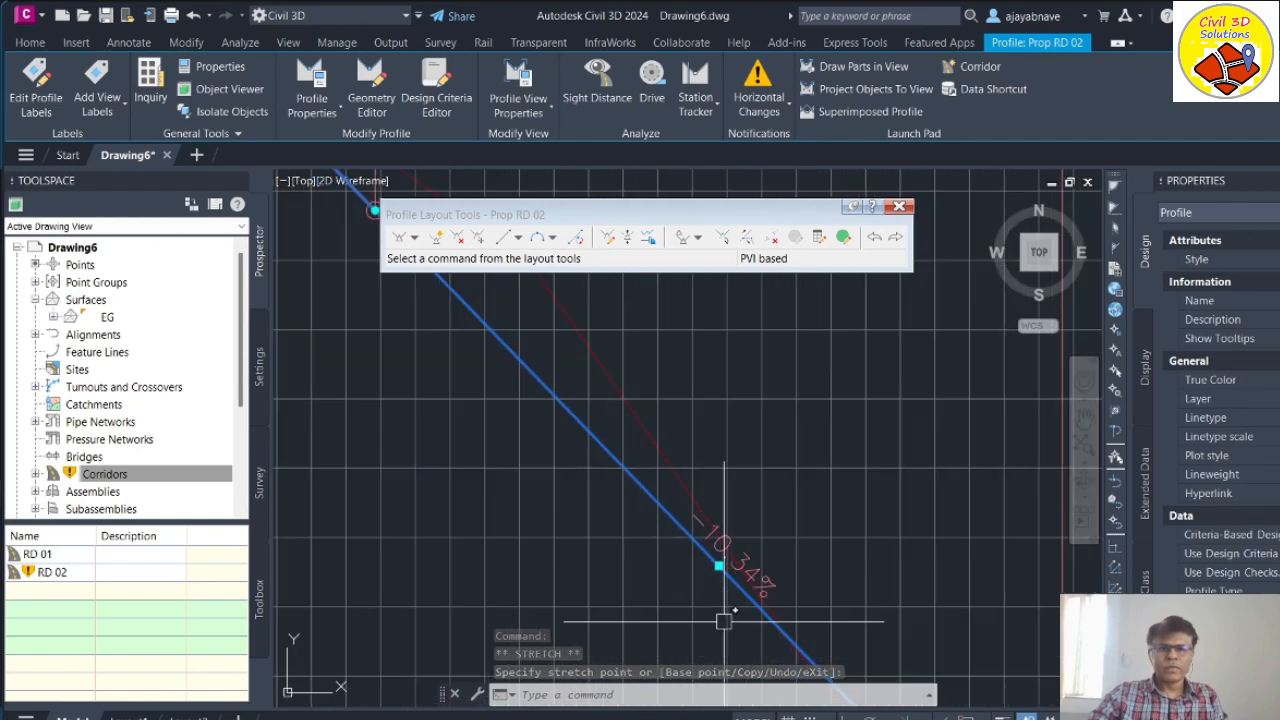
{"action": "scroll", "coordinate": [428, 403], "scroll_direction": "down", "scroll_amount": 8}
{"action": "scroll", "coordinate": [428, 403], "scroll_direction": "down", "scroll_amount": 4}
{"action": "scroll", "coordinate": [562, 517], "scroll_direction": "up", "scroll_amount": 6}
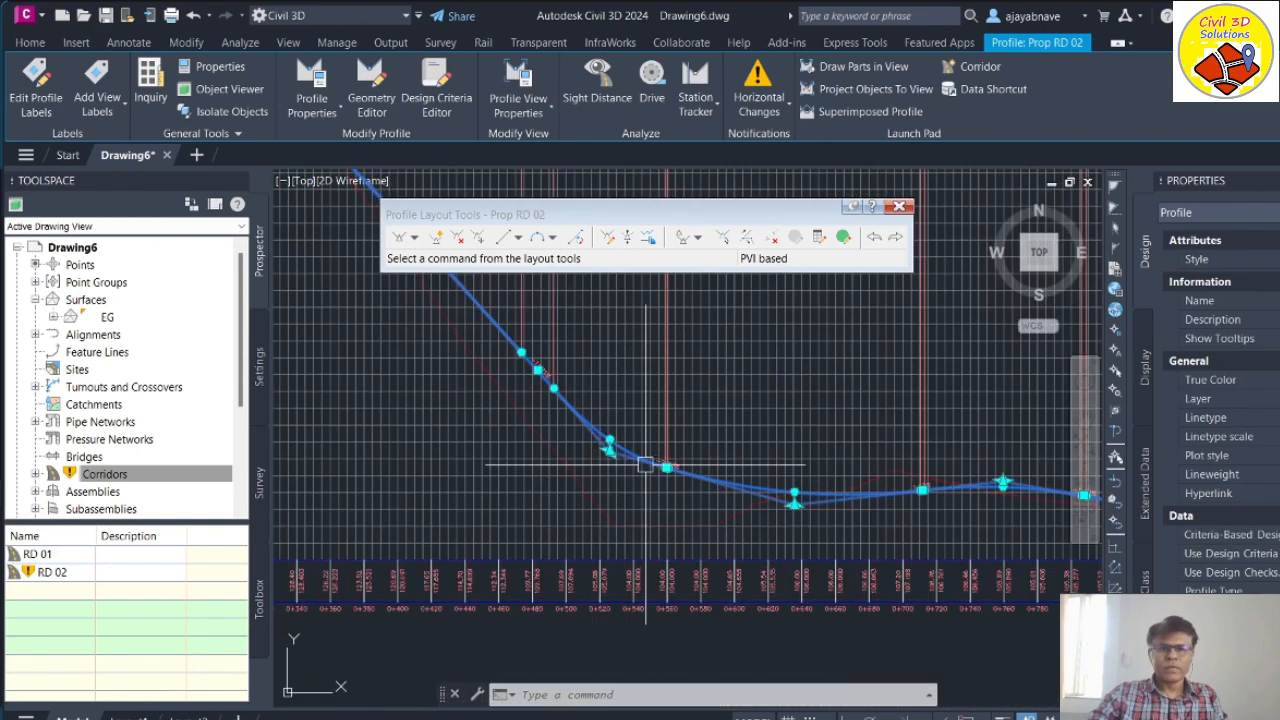
{"action": "scroll", "coordinate": [645, 465], "scroll_direction": "up", "scroll_amount": 5}
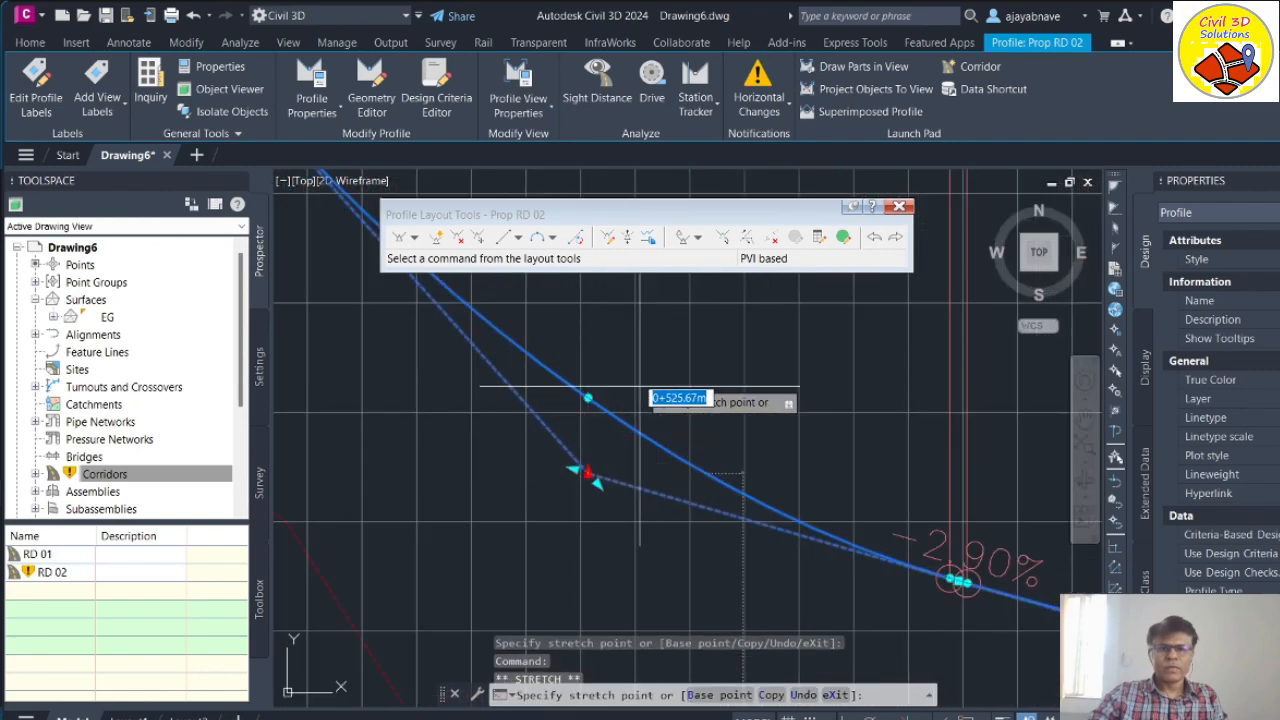
{"action": "scroll", "coordinate": [600, 497], "scroll_direction": "down", "scroll_amount": 3}
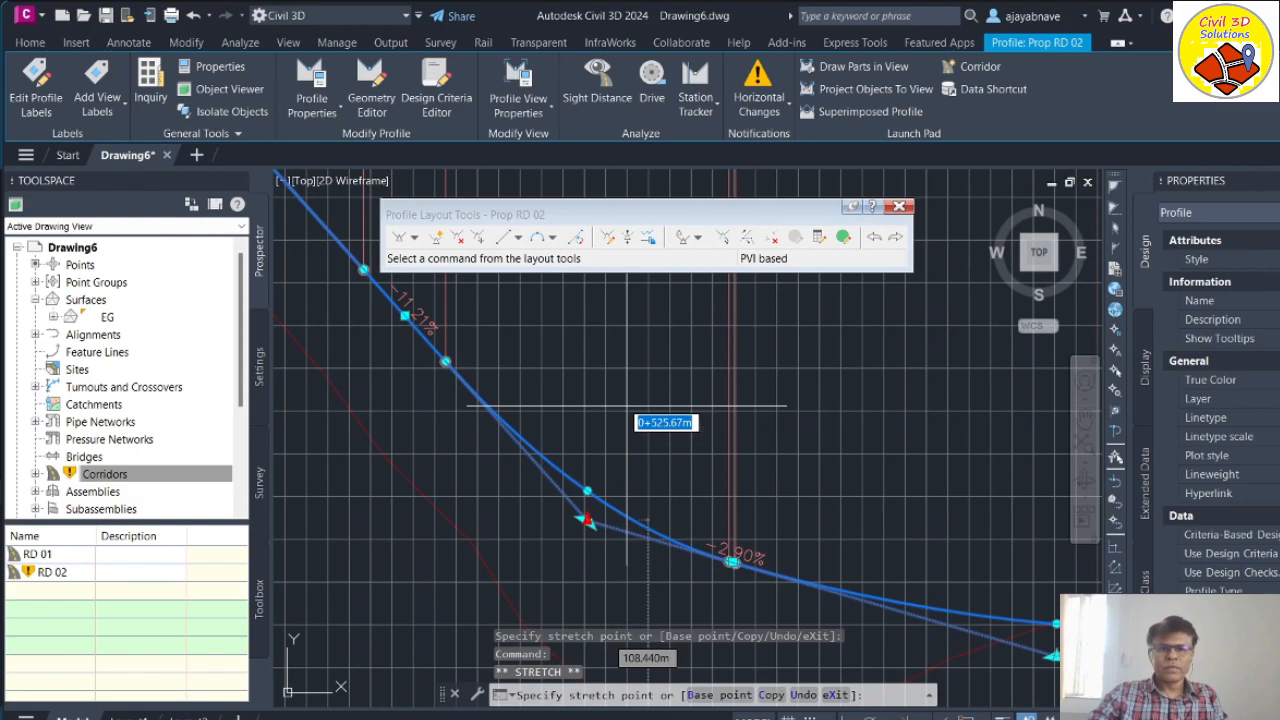
{"action": "key", "text": "Escape"}
{"action": "key", "text": "Escape"}
Step: Reselect profile Prop RD 02 and stretch the PVI near station 0+526 at the foot of the descent
{"action": "scroll", "coordinate": [596, 509], "scroll_direction": "up", "scroll_amount": 3}
{"action": "left_click", "coordinate": [608, 498]}
{"action": "scroll", "coordinate": [586, 524], "scroll_direction": "up", "scroll_amount": 6}
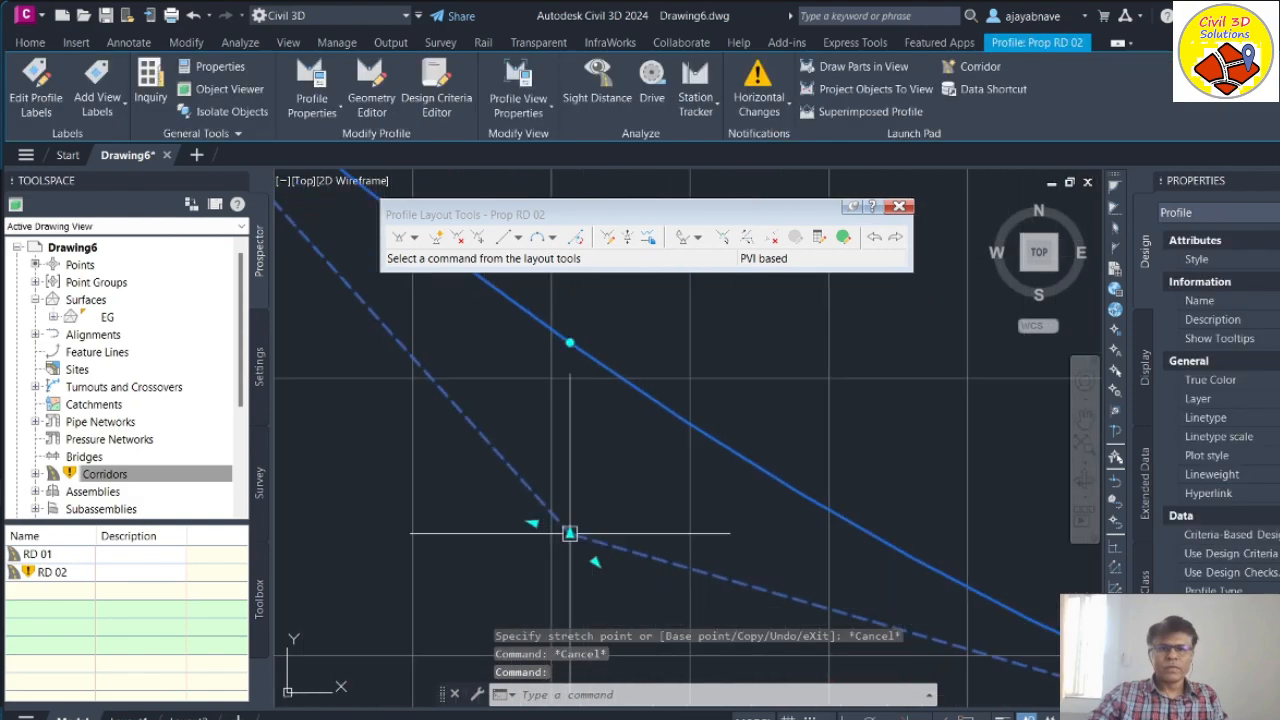
{"action": "scroll", "coordinate": [569, 535], "scroll_direction": "down", "scroll_amount": 3}
{"action": "scroll", "coordinate": [600, 423], "scroll_direction": "down", "scroll_amount": 5}
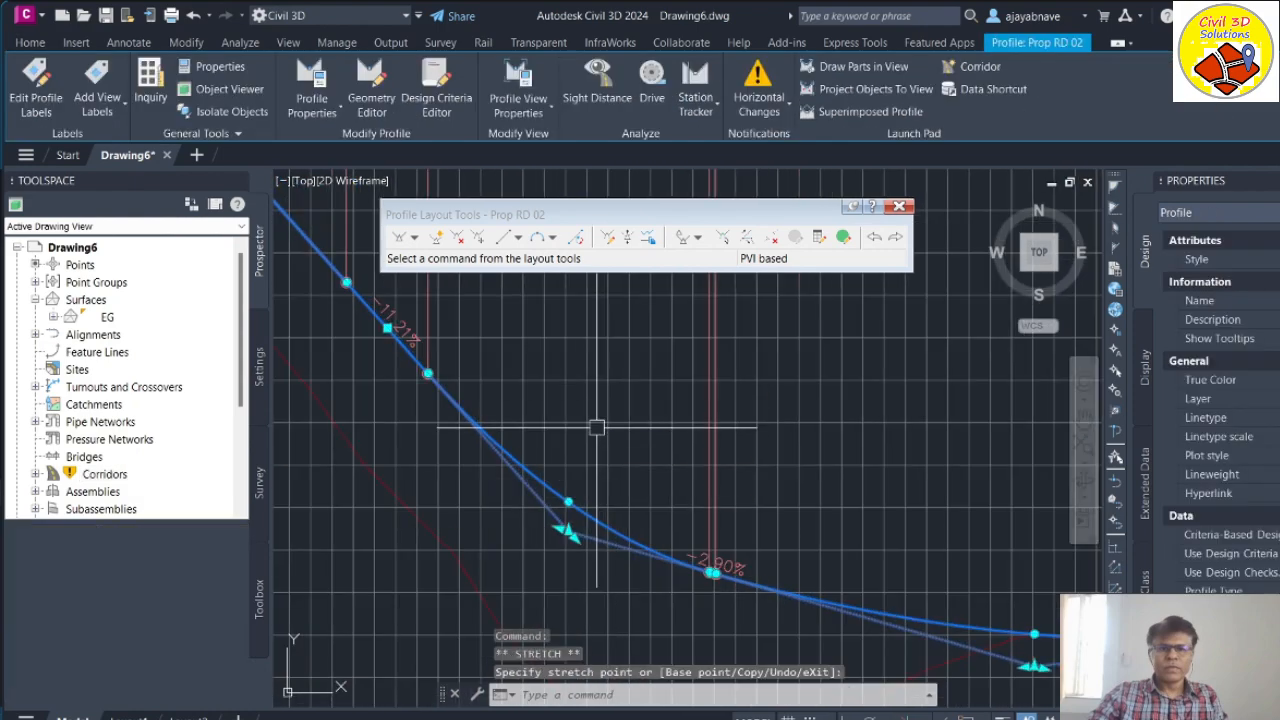
{"action": "scroll", "coordinate": [470, 373], "scroll_direction": "up", "scroll_amount": 8}
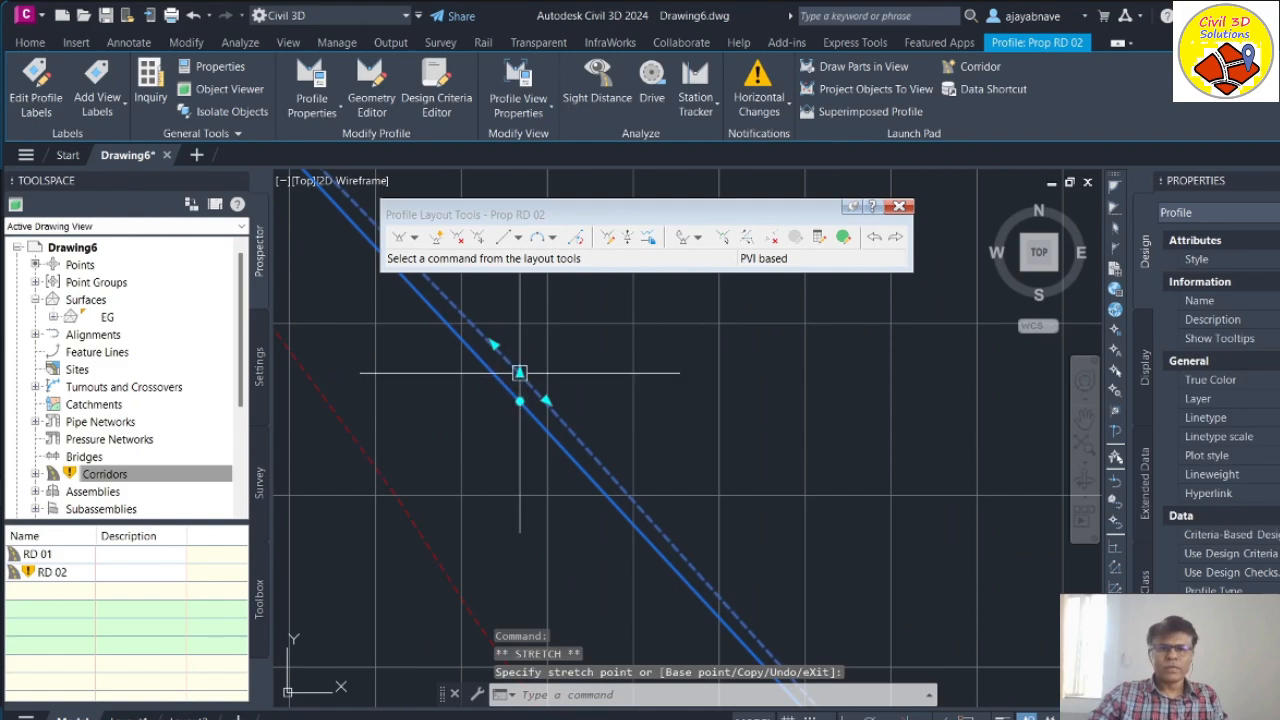
Step: Raise the sag PVI of profile Prop RD 02 near station 0+636 with a stretch and deselect the profile
{"action": "scroll", "coordinate": [590, 400], "scroll_direction": "down", "scroll_amount": 5}
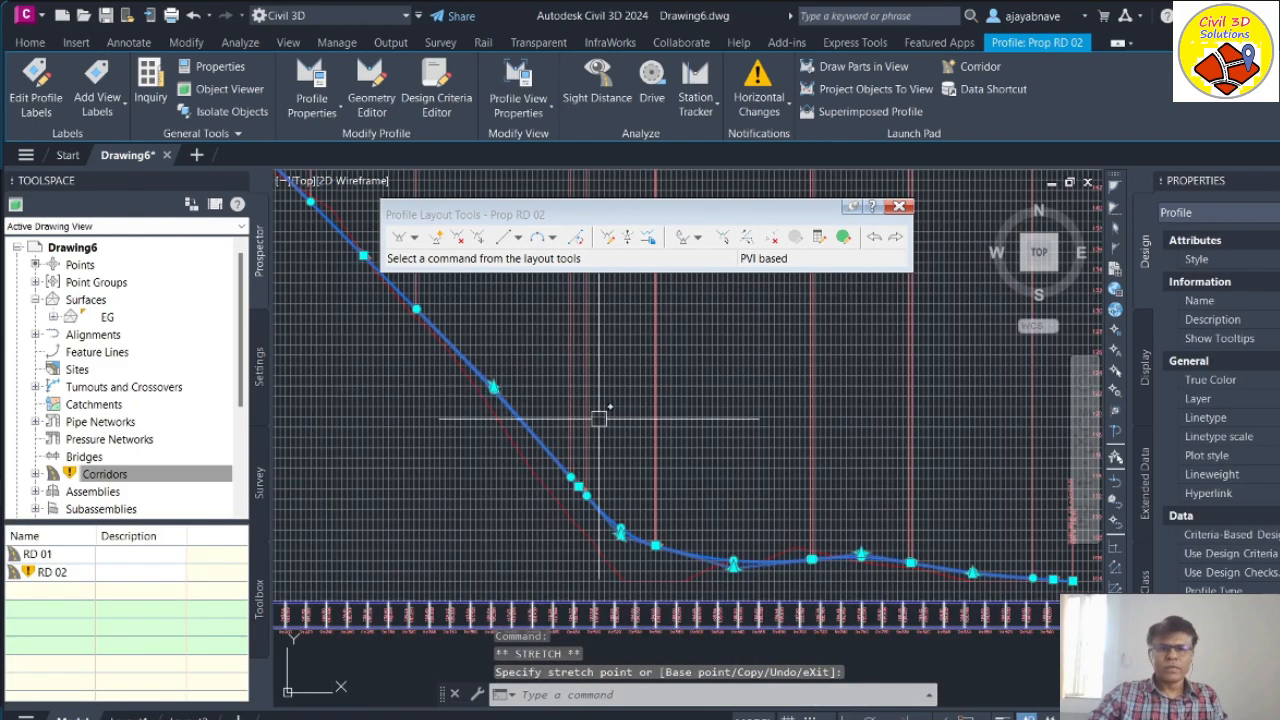
{"action": "key", "text": "Escape"}
{"action": "scroll", "coordinate": [770, 570], "scroll_direction": "up", "scroll_amount": 5}
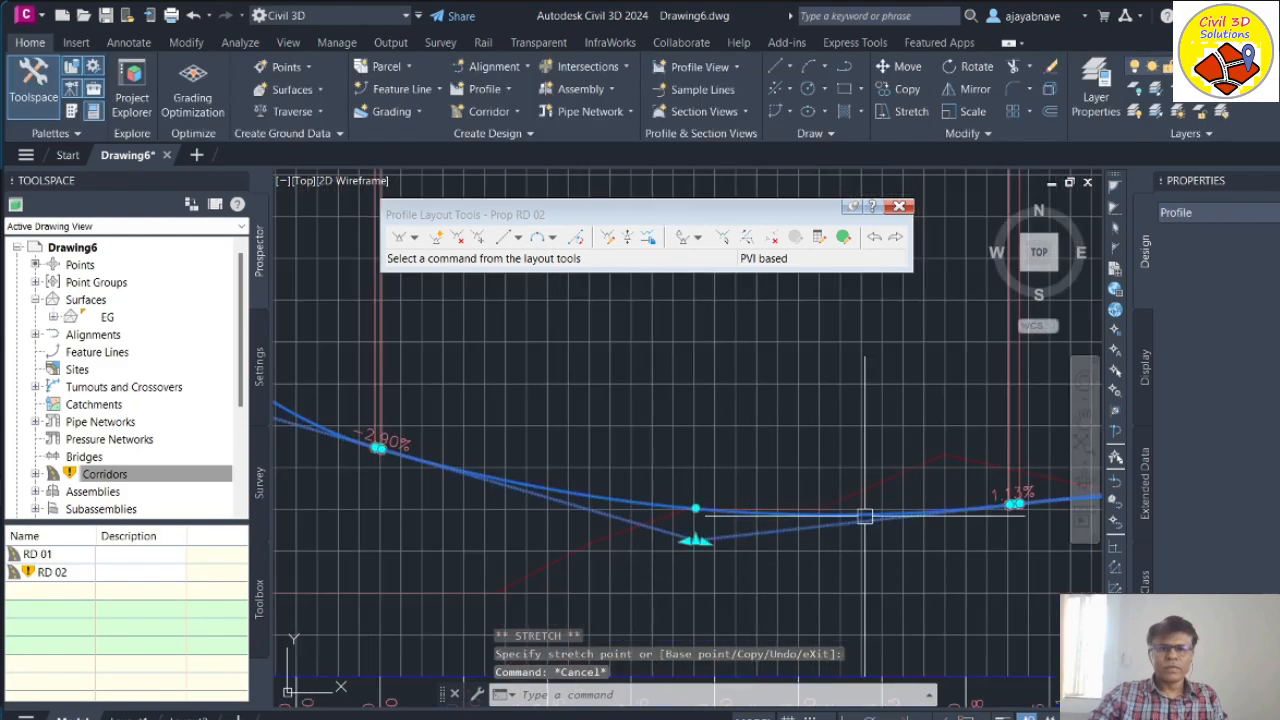
{"action": "scroll", "coordinate": [500, 450], "scroll_direction": "down", "scroll_amount": 6}
{"action": "scroll", "coordinate": [645, 444], "scroll_direction": "up", "scroll_amount": 4}
{"action": "scroll", "coordinate": [698, 480], "scroll_direction": "down", "scroll_amount": 2}
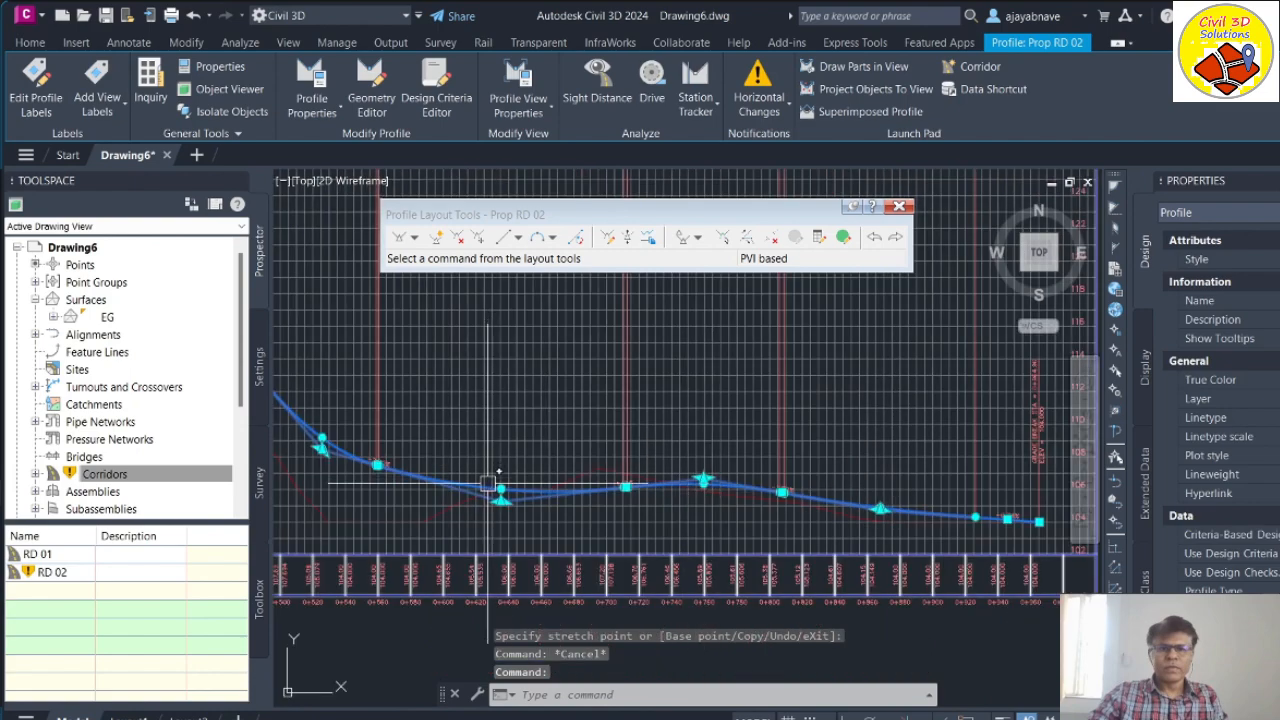
{"action": "scroll", "coordinate": [488, 484], "scroll_direction": "up", "scroll_amount": 3}
{"action": "left_click", "coordinate": [517, 519]}
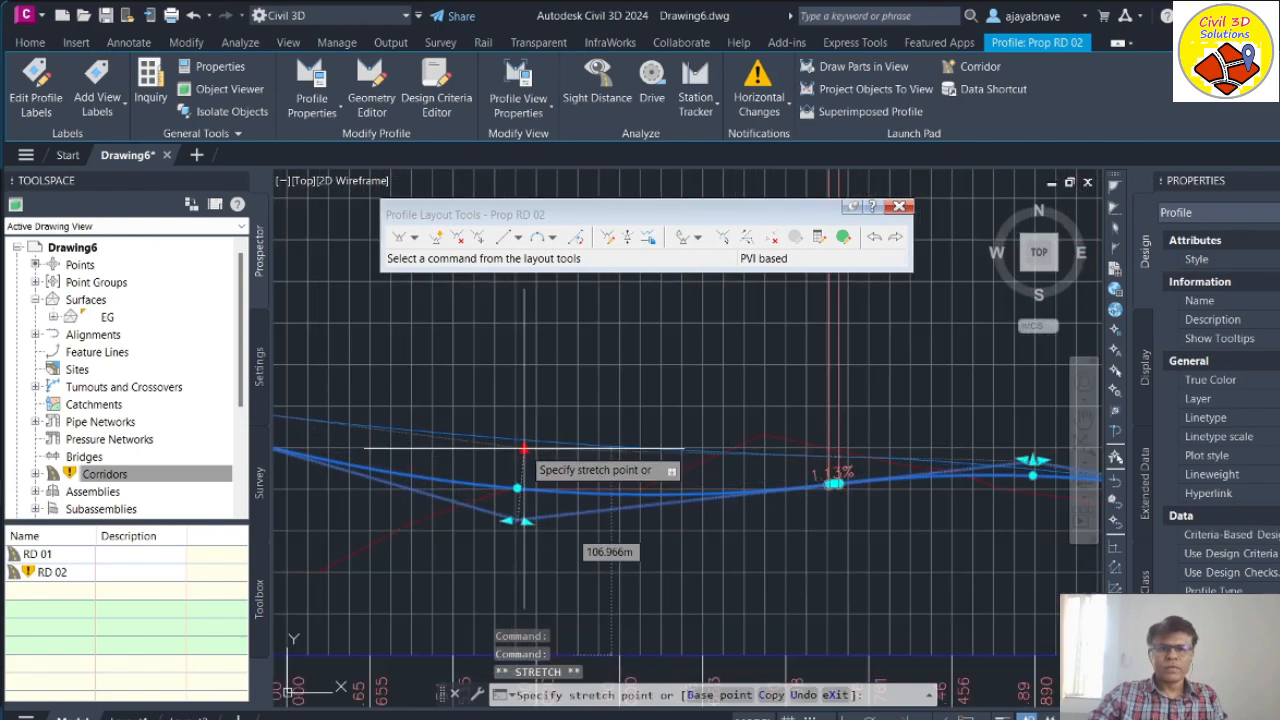
{"action": "scroll", "coordinate": [457, 449], "scroll_direction": "down", "scroll_amount": 5}
{"action": "scroll", "coordinate": [683, 469], "scroll_direction": "up", "scroll_amount": 3}
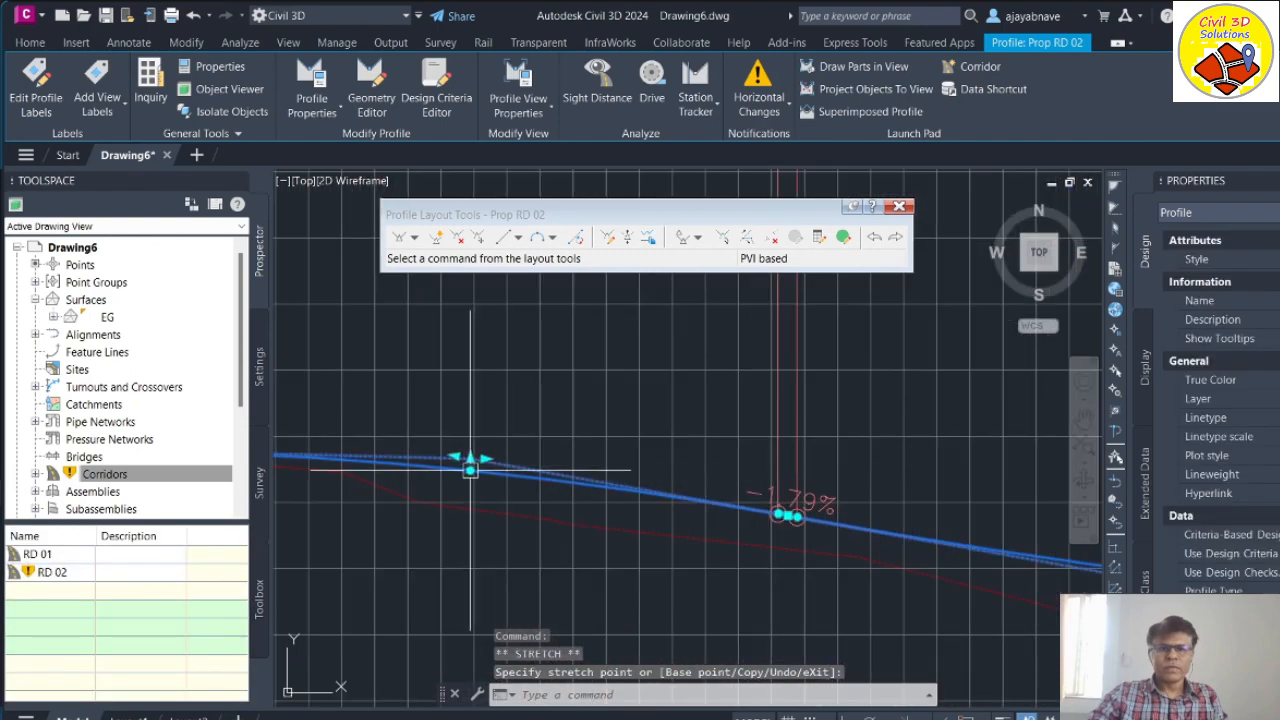
{"action": "scroll", "coordinate": [470, 468], "scroll_direction": "down", "scroll_amount": 6}
{"action": "key", "text": "Escape"}
{"action": "key", "text": "Escape"}
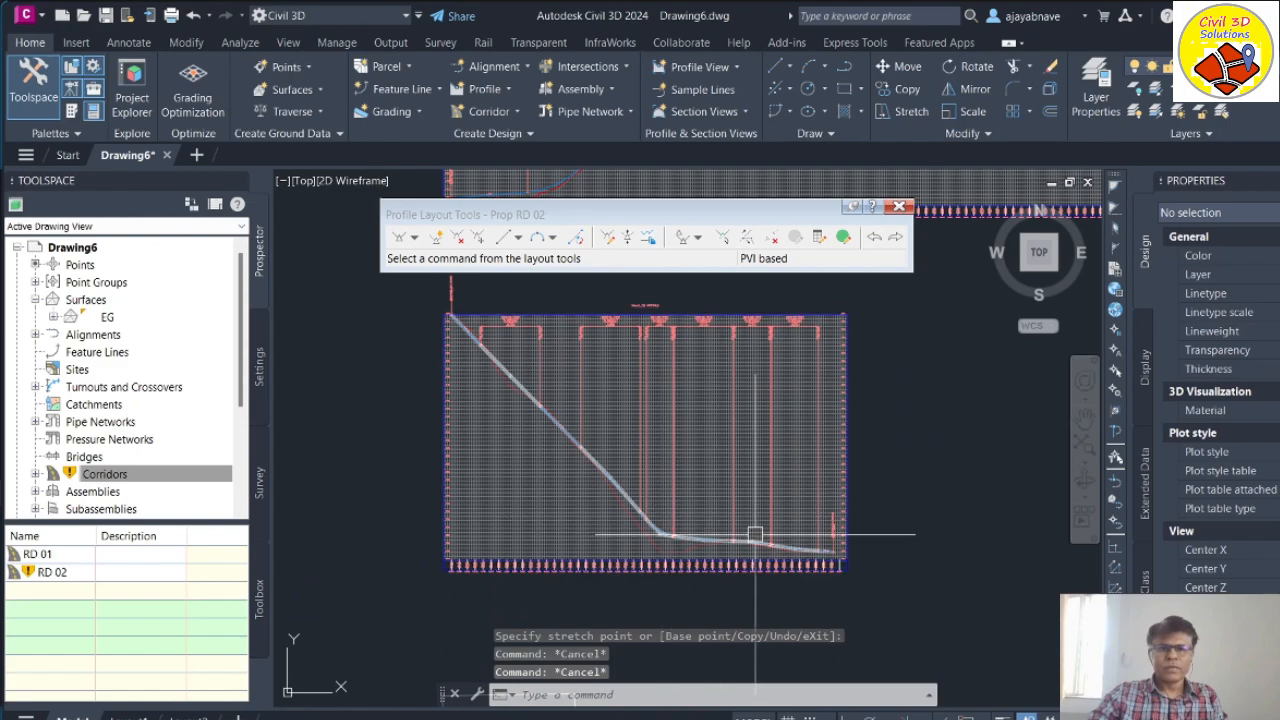
Step: Rebuild all corridors from the Corridors collection and dismiss the event list
{"action": "scroll", "coordinate": [614, 540], "scroll_direction": "down", "scroll_amount": 6}
{"action": "scroll", "coordinate": [654, 503], "scroll_direction": "up", "scroll_amount": 3}
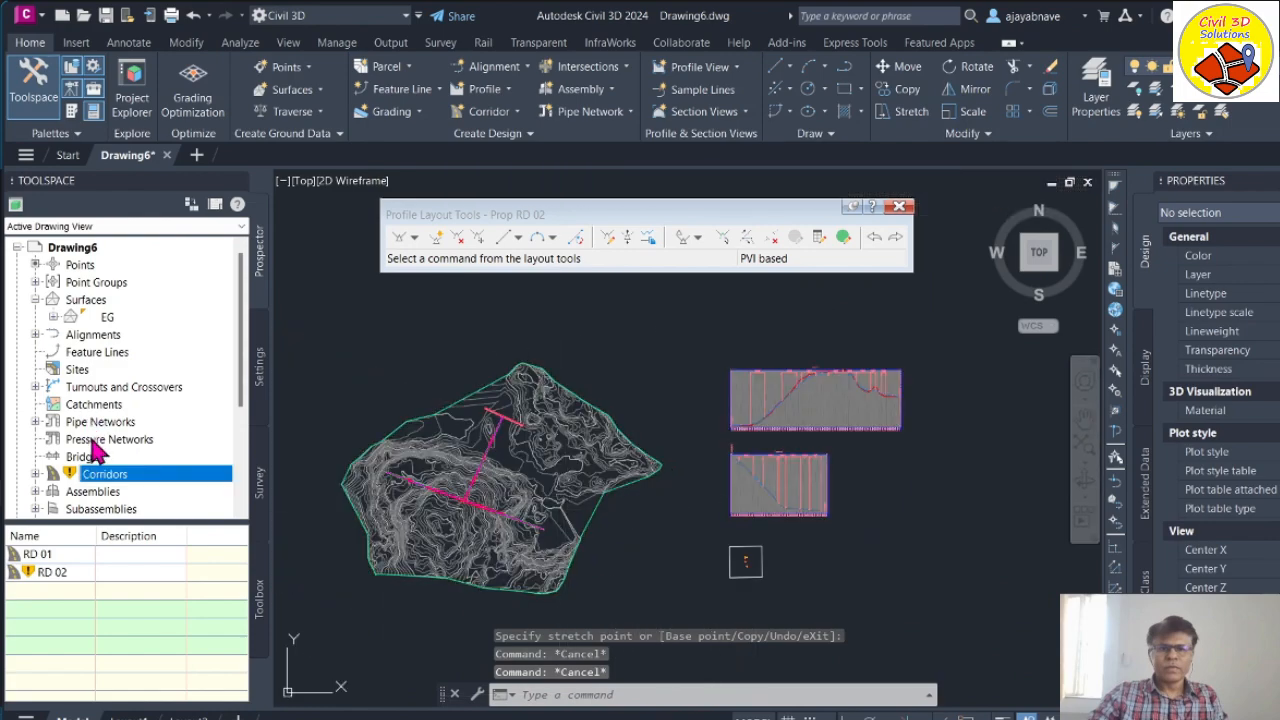
{"action": "right_click", "coordinate": [108, 482]}
{"action": "left_click", "coordinate": [186, 505]}
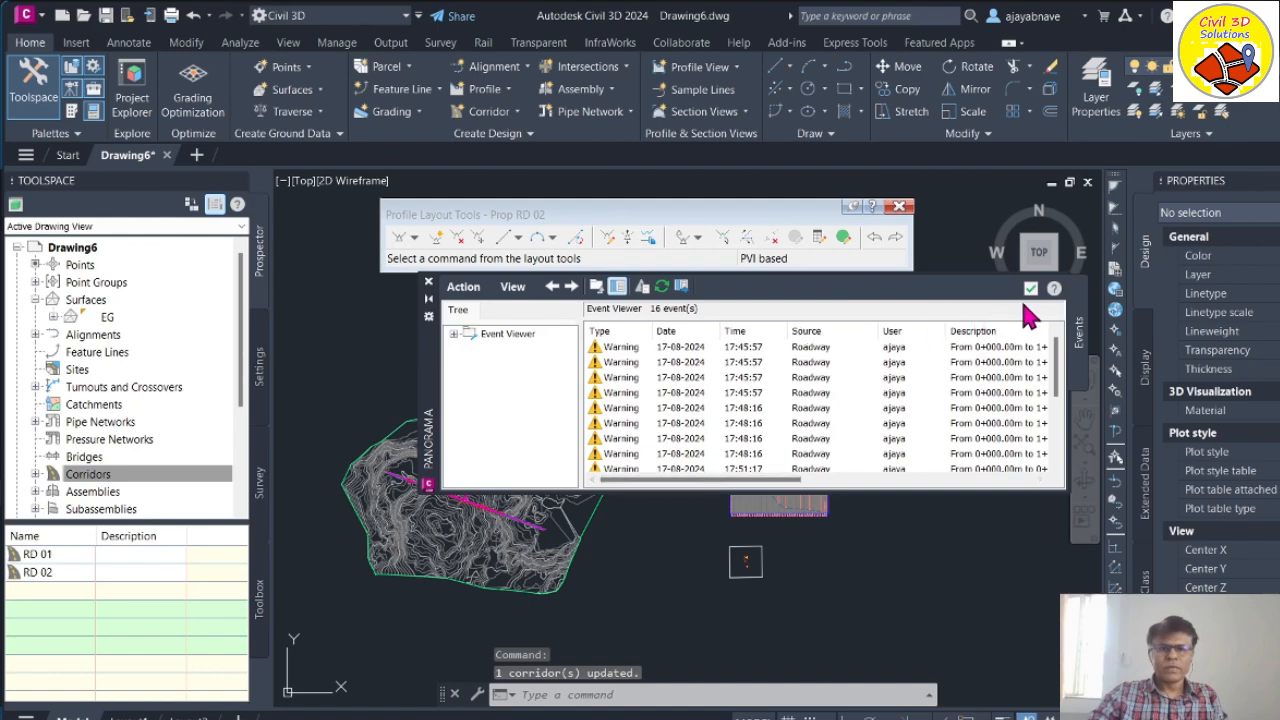
{"action": "left_click", "coordinate": [1030, 288]}
Step: Examine the rebuilt RD 01 and RD 02 corridors in plan, especially where they overlap at the T-junction
{"action": "scroll", "coordinate": [508, 409], "scroll_direction": "up", "scroll_amount": 6}
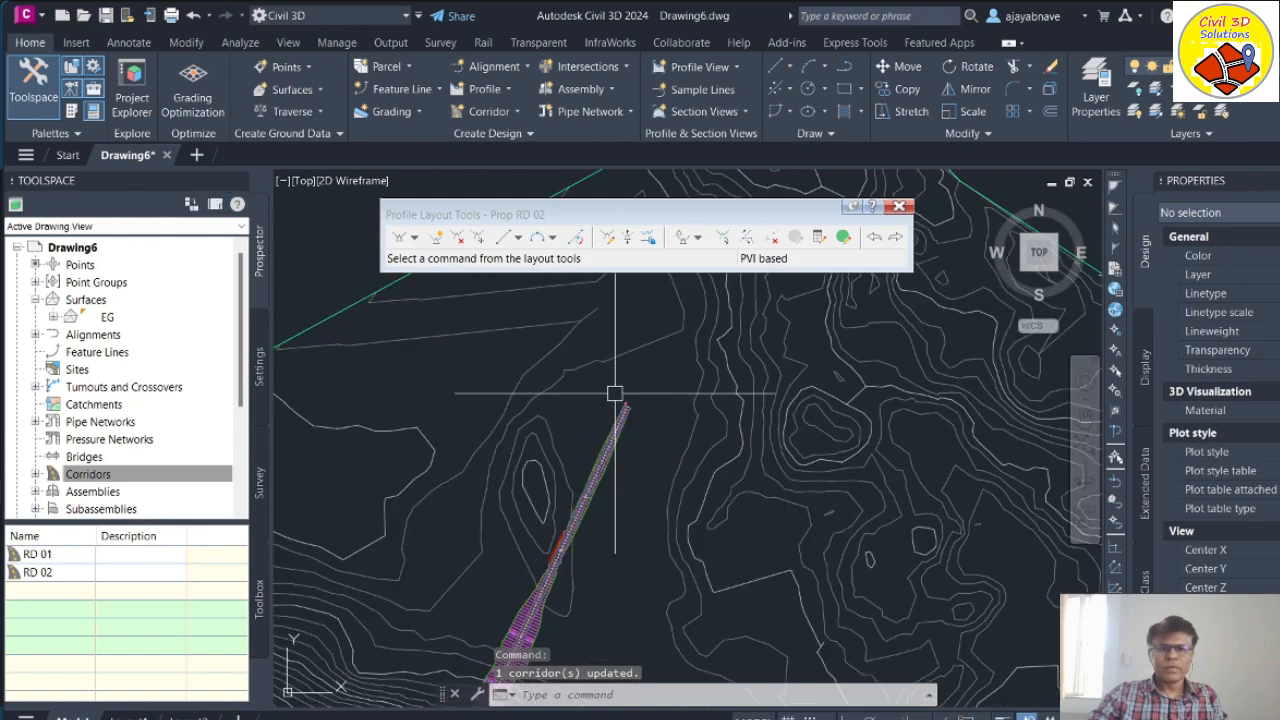
{"action": "scroll", "coordinate": [674, 369], "scroll_direction": "down", "scroll_amount": 8}
{"action": "scroll", "coordinate": [674, 423], "scroll_direction": "up", "scroll_amount": 6}
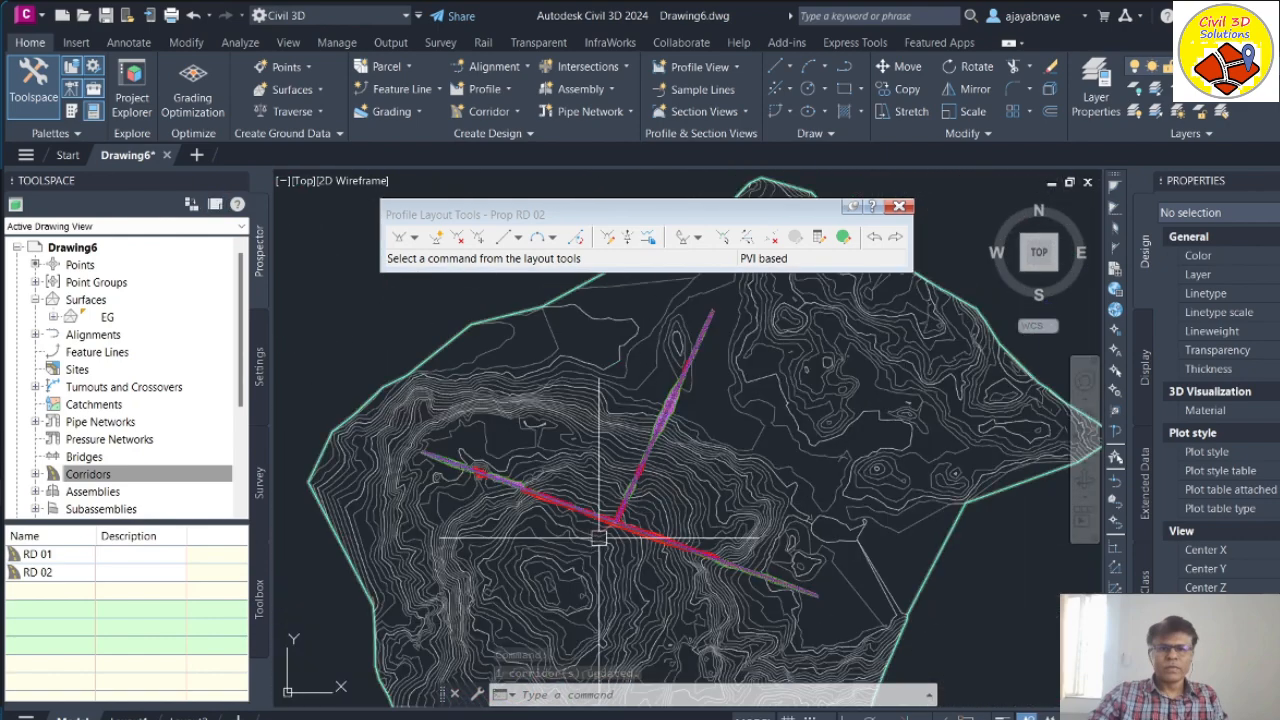
{"action": "scroll", "coordinate": [703, 450], "scroll_direction": "up", "scroll_amount": 4}
{"action": "scroll", "coordinate": [573, 525], "scroll_direction": "down", "scroll_amount": 8}
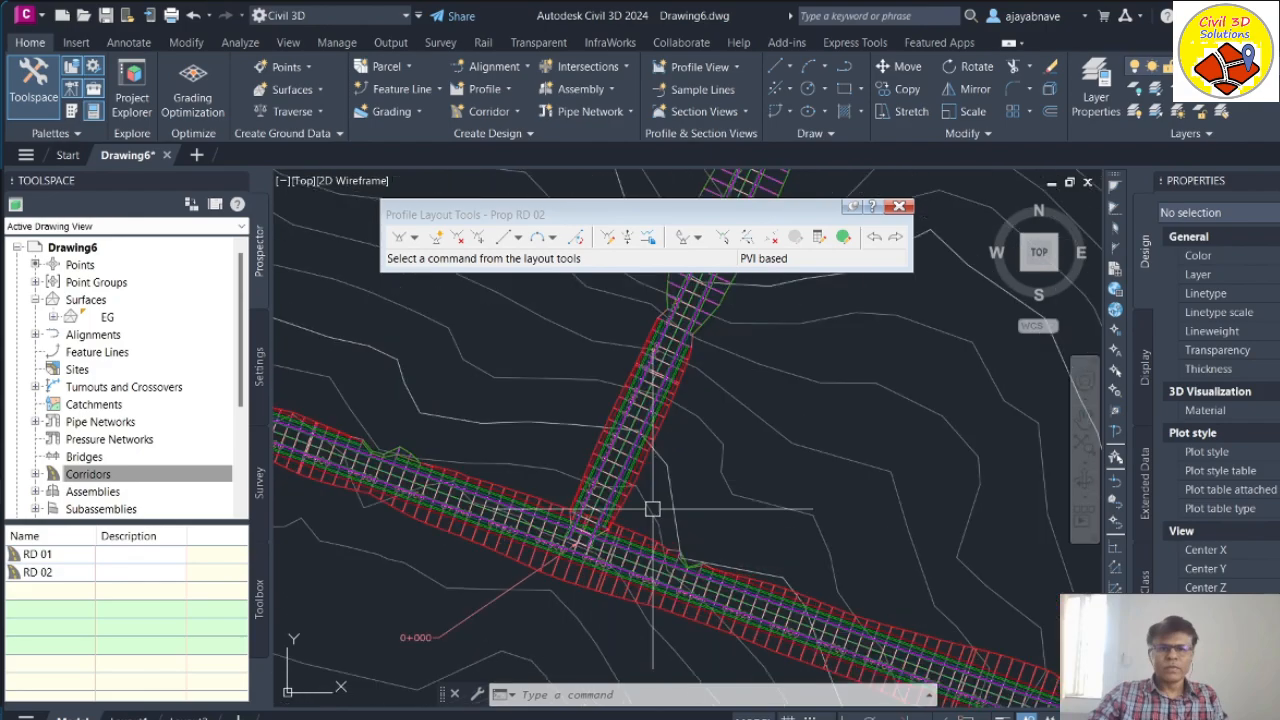
{"action": "scroll", "coordinate": [643, 489], "scroll_direction": "up", "scroll_amount": 4}
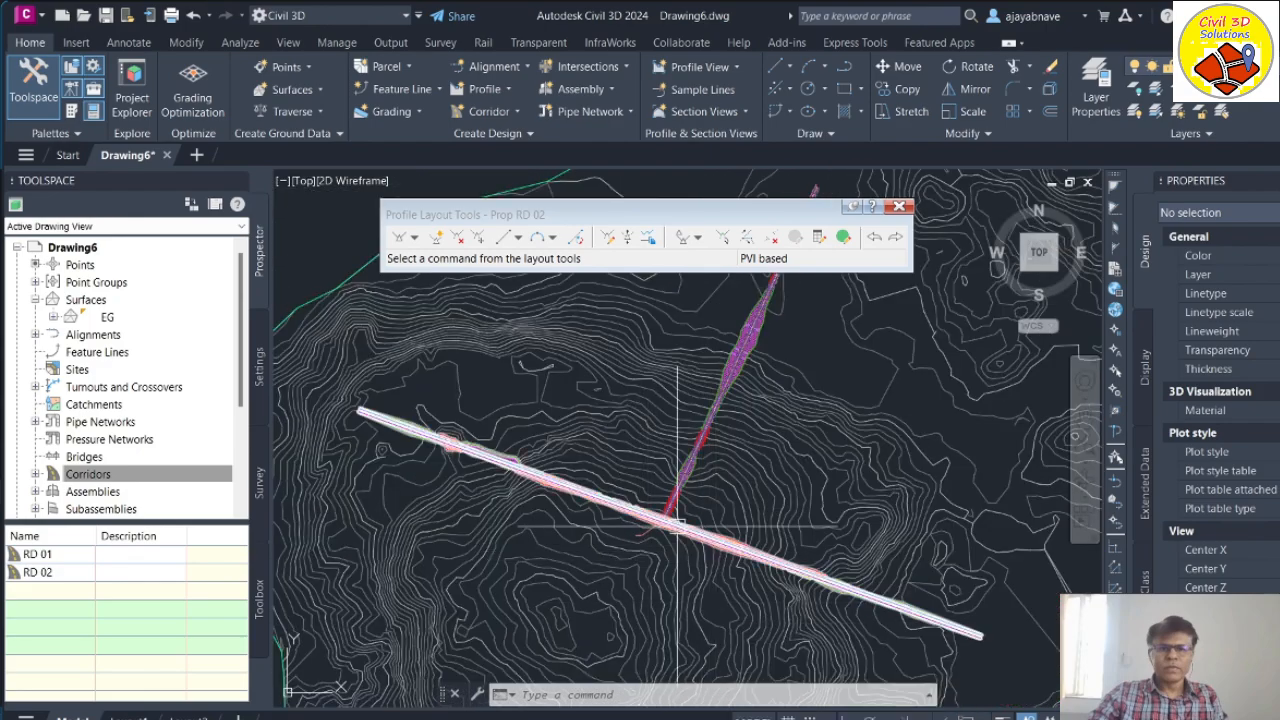
{"action": "scroll", "coordinate": [663, 530], "scroll_direction": "up", "scroll_amount": 3}
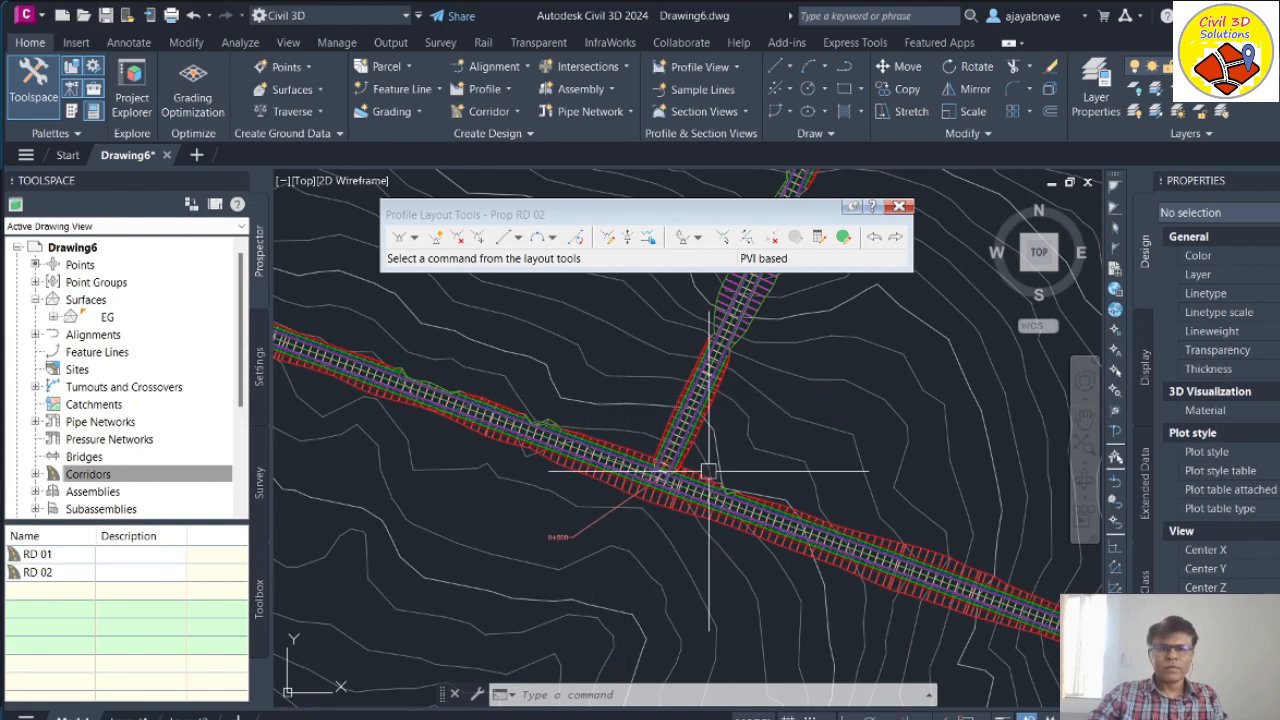
{"action": "scroll", "coordinate": [708, 466], "scroll_direction": "up", "scroll_amount": 3}
{"action": "scroll", "coordinate": [656, 604], "scroll_direction": "down", "scroll_amount": 3}
{"action": "scroll", "coordinate": [676, 581], "scroll_direction": "up", "scroll_amount": 3}
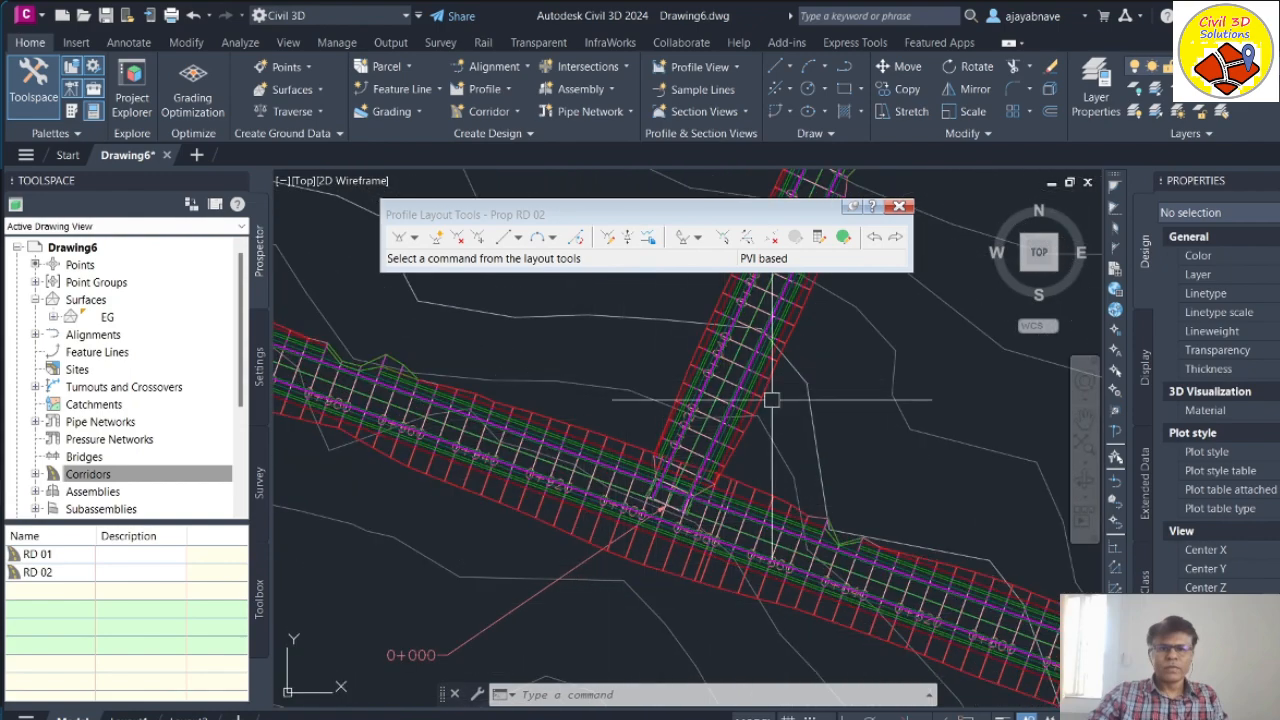
{"action": "scroll", "coordinate": [540, 494], "scroll_direction": "up", "scroll_amount": 5}
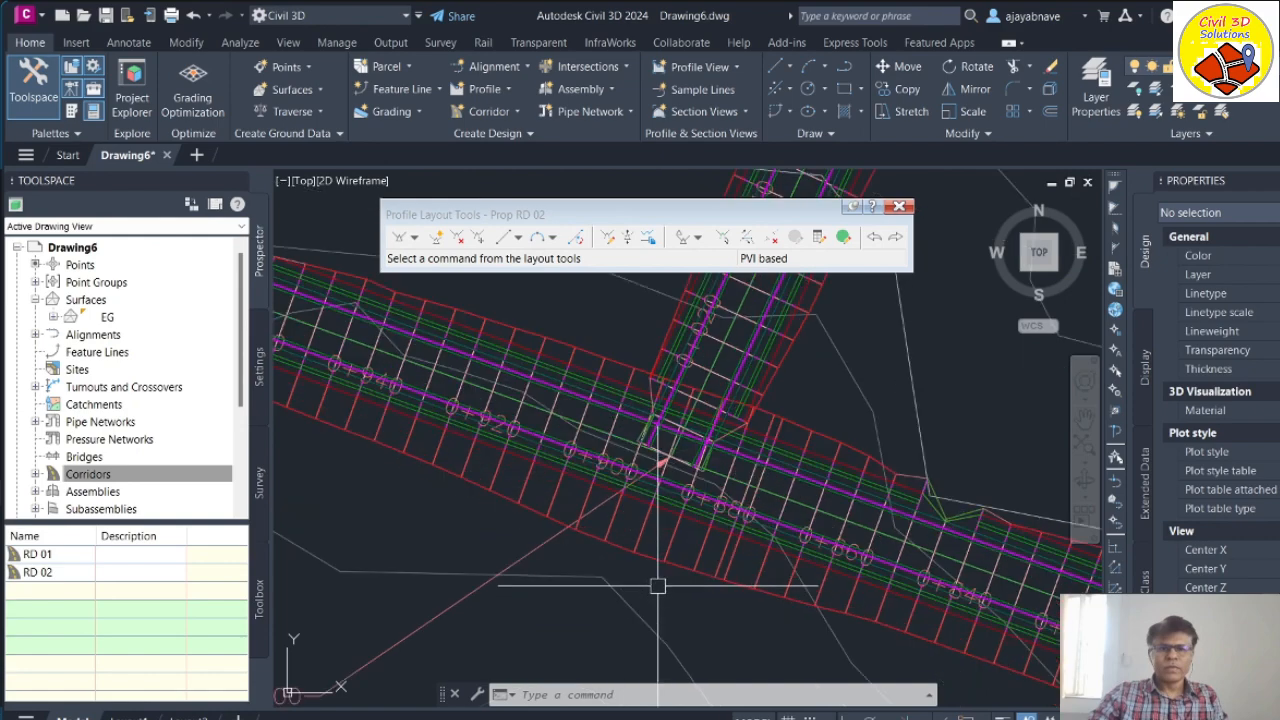
Step: Split the region of corridor RD 01 at about station 0+927, on one side of the junction with RD 02
{"action": "left_click", "coordinate": [566, 477]}
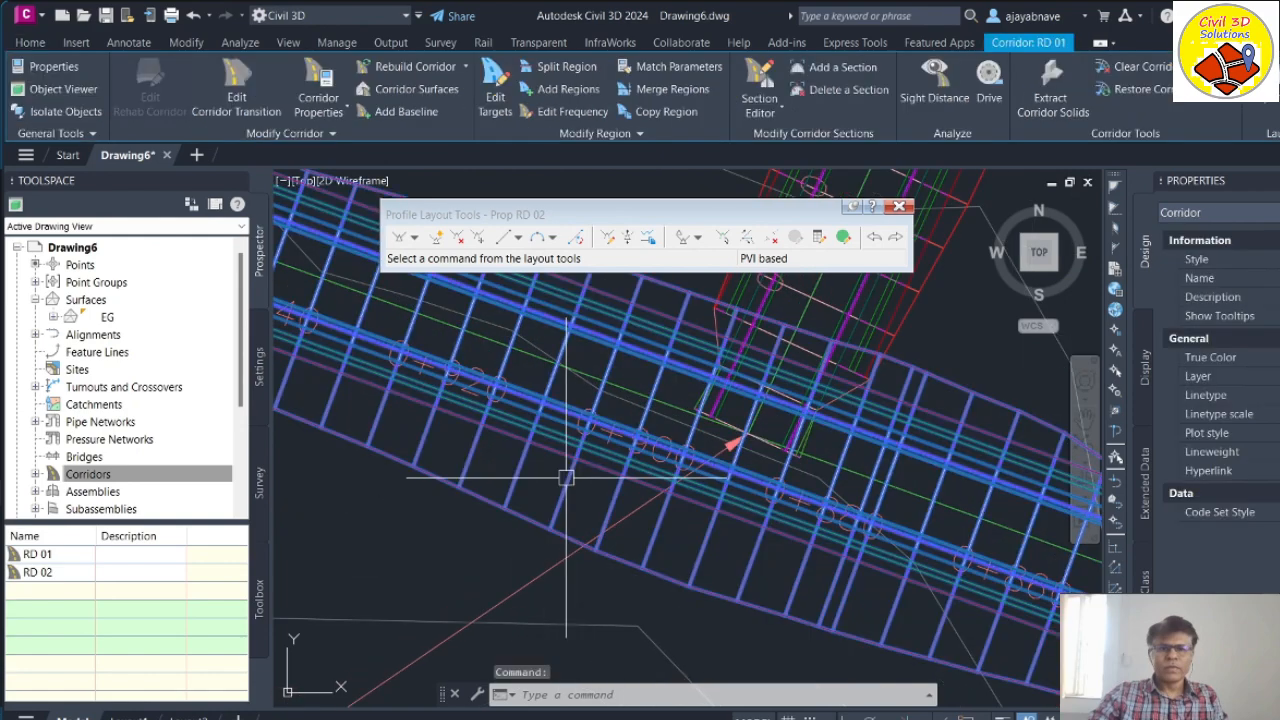
{"action": "right_click", "coordinate": [566, 477]}
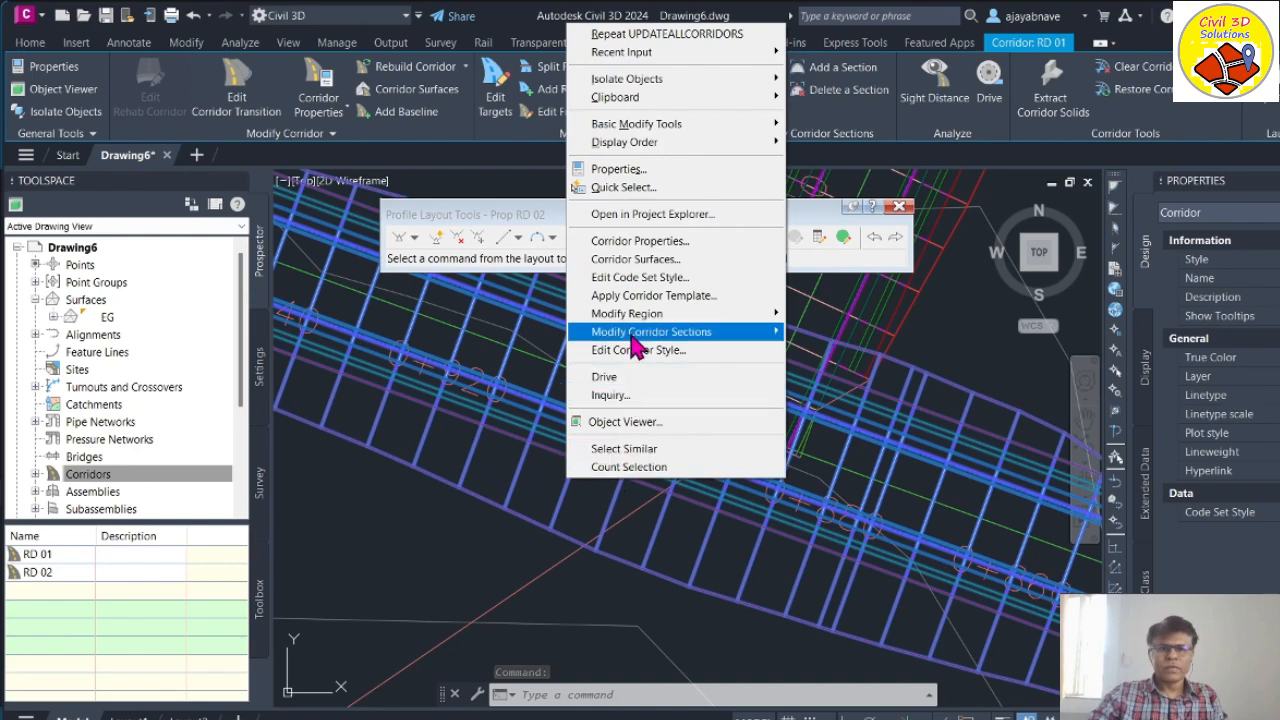
{"action": "mouse_move", "coordinate": [650, 316]}
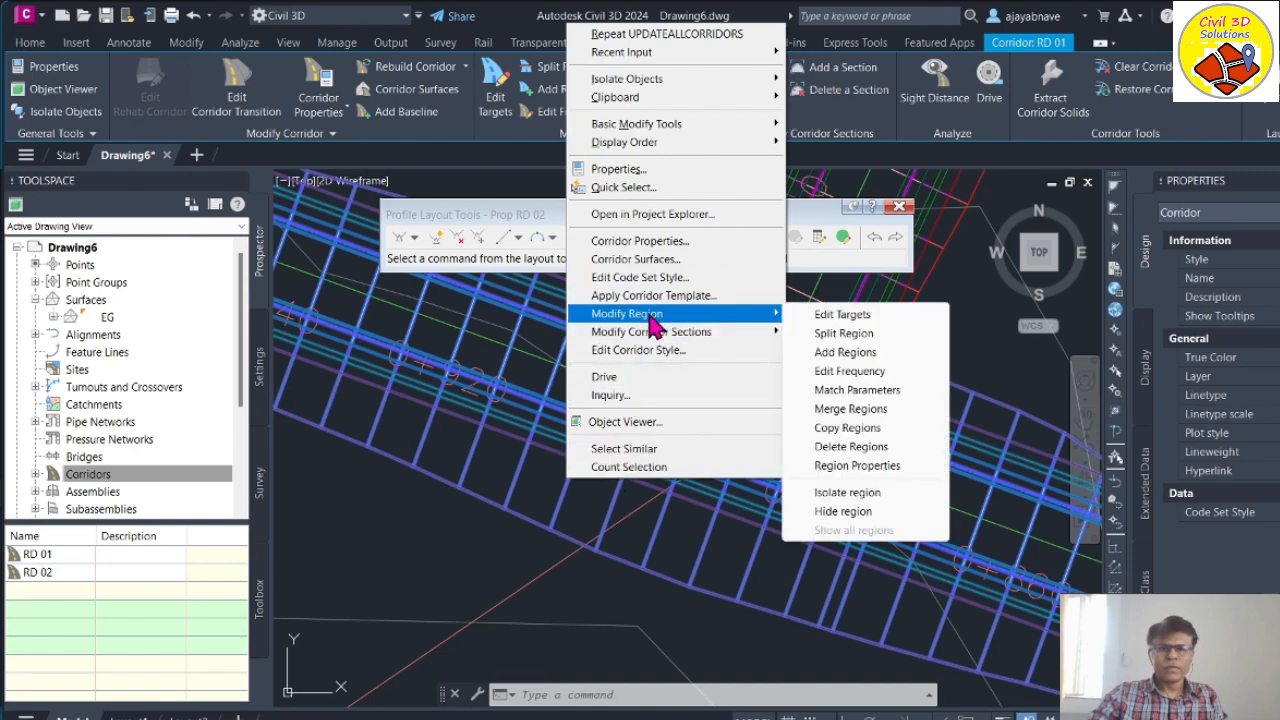
{"action": "left_click", "coordinate": [861, 338]}
{"action": "scroll", "coordinate": [908, 524], "scroll_direction": "down", "scroll_amount": 3}
{"action": "scroll", "coordinate": [908, 524], "scroll_direction": "up", "scroll_amount": 2}
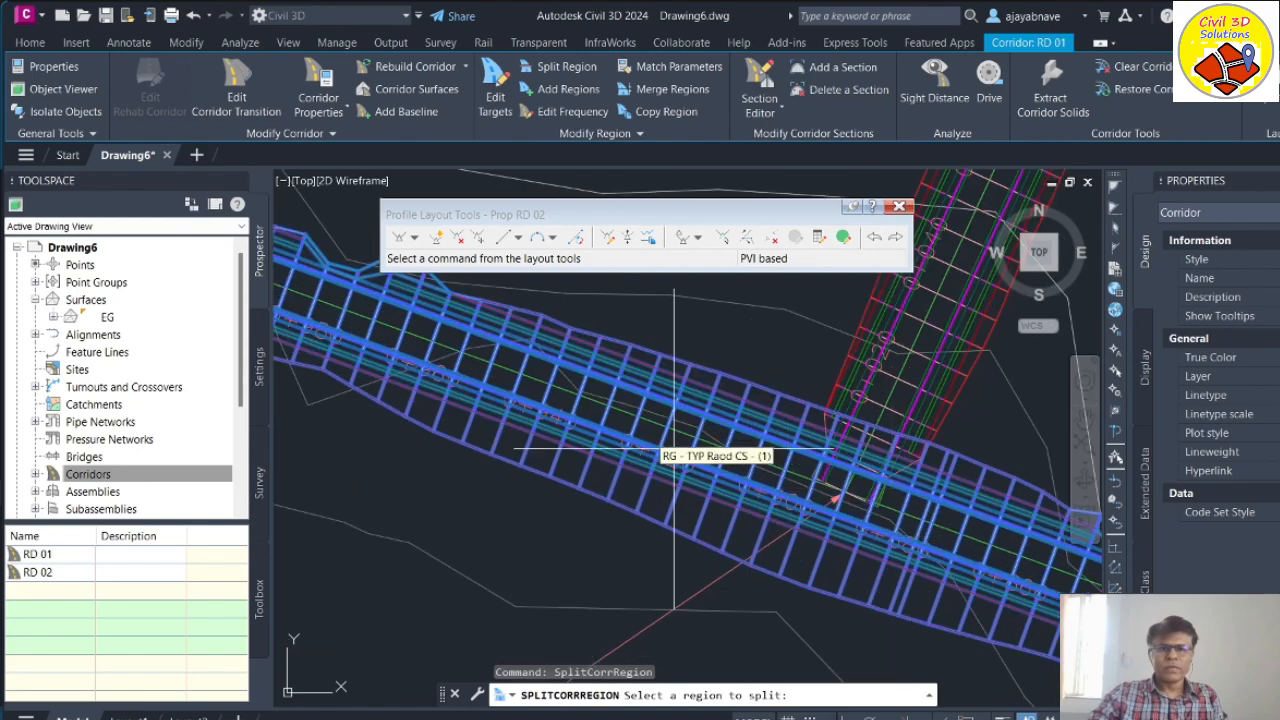
{"action": "scroll", "coordinate": [619, 421], "scroll_direction": "up", "scroll_amount": 3}
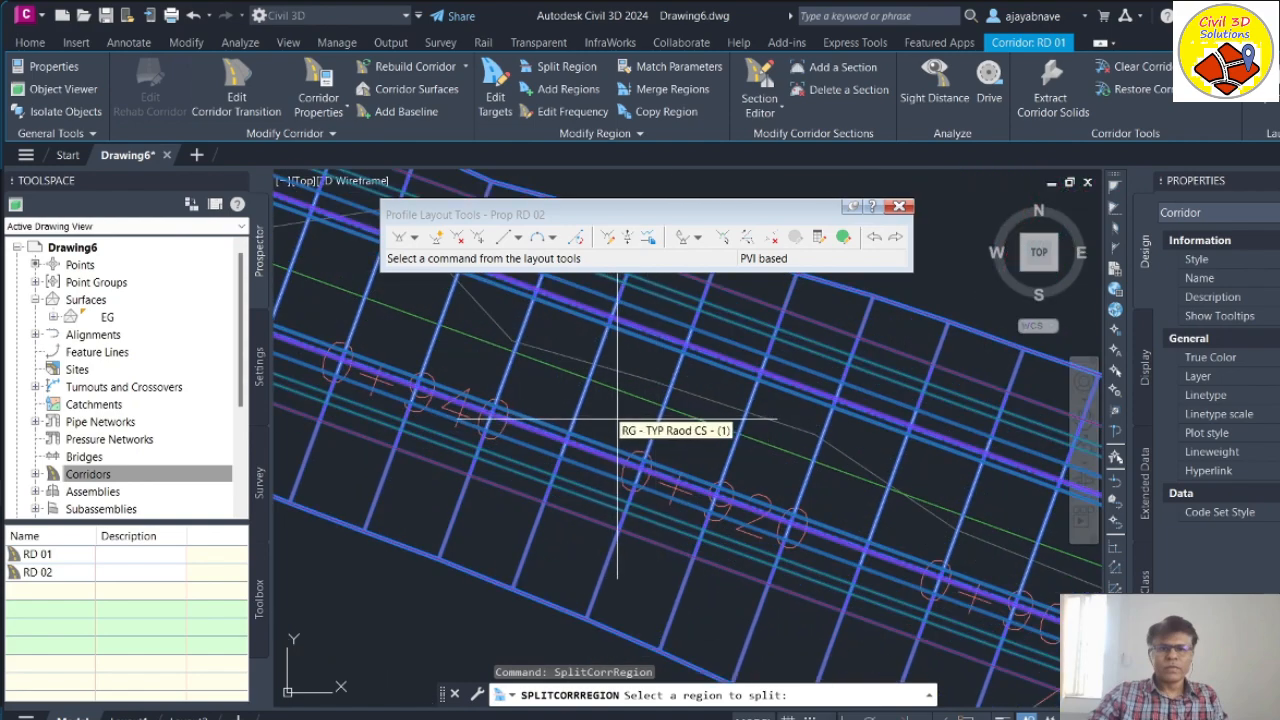
{"action": "left_click", "coordinate": [618, 422]}
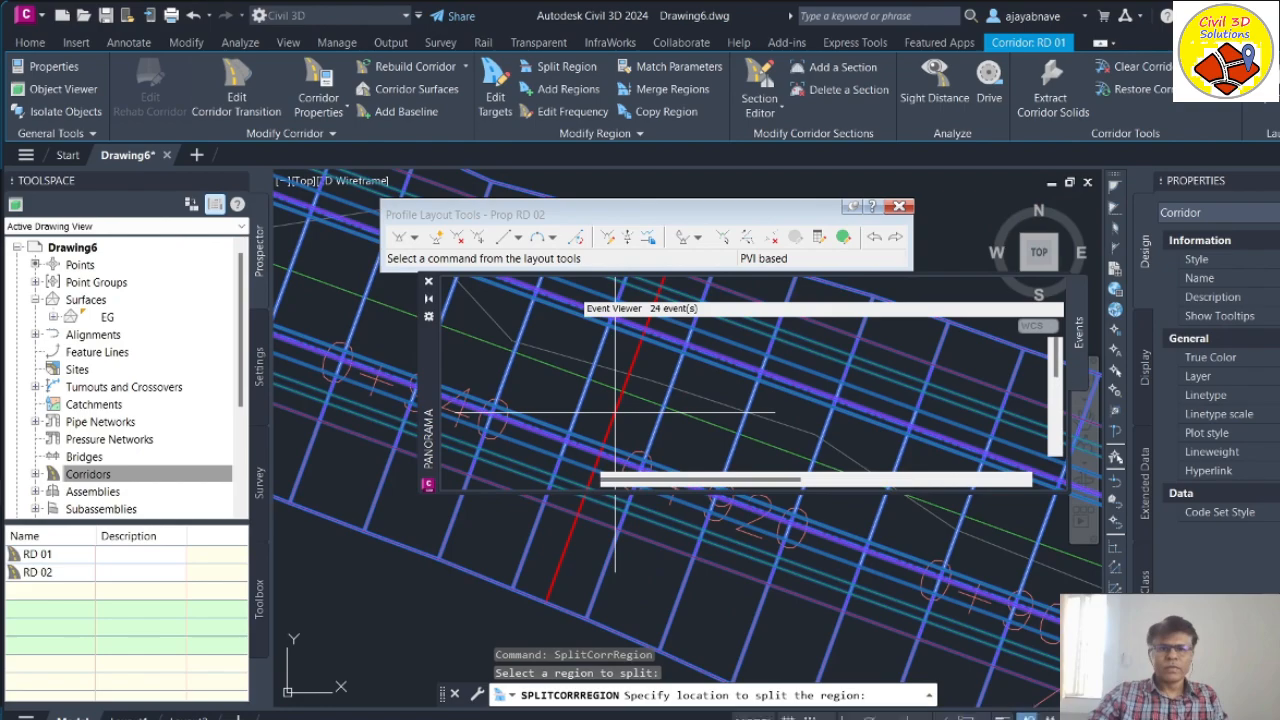
{"action": "left_click", "coordinate": [1031, 290]}
Step: Split the RD 01 corridor region at about station 0+836, on the other side of the junction, and end the splitting command
{"action": "scroll", "coordinate": [570, 420], "scroll_direction": "up", "scroll_amount": 5}
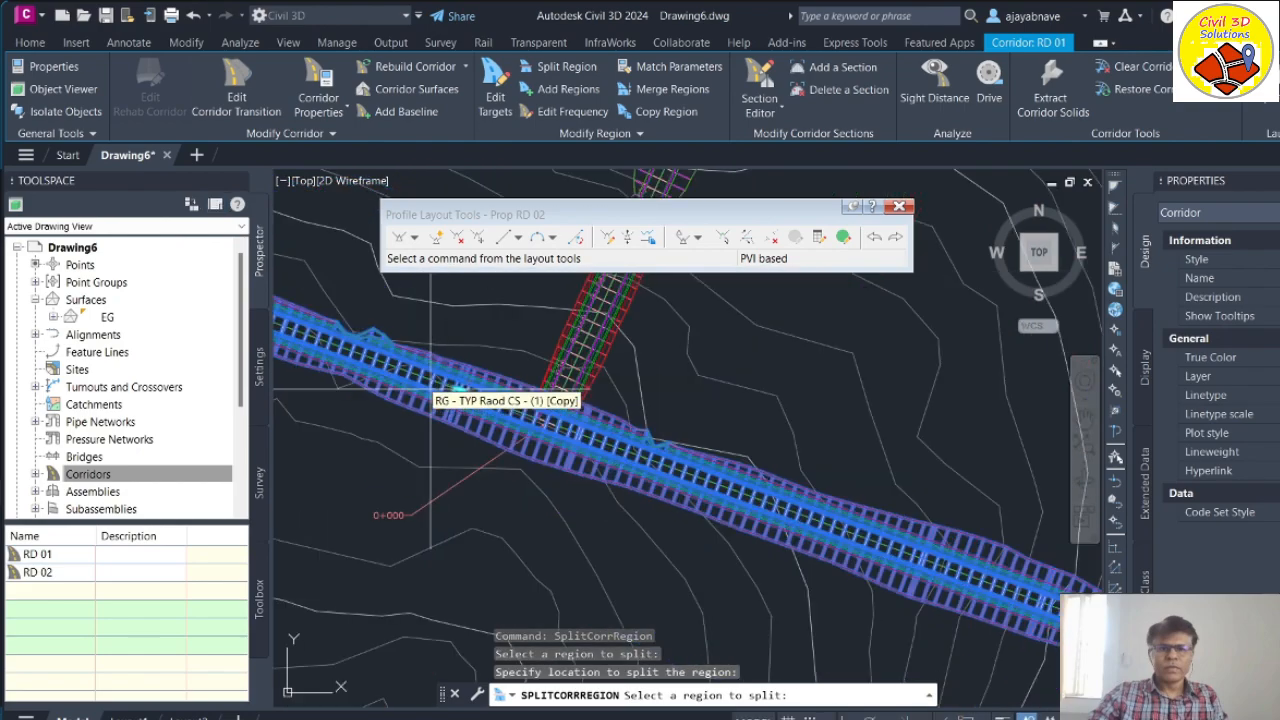
{"action": "scroll", "coordinate": [600, 442], "scroll_direction": "up", "scroll_amount": 3}
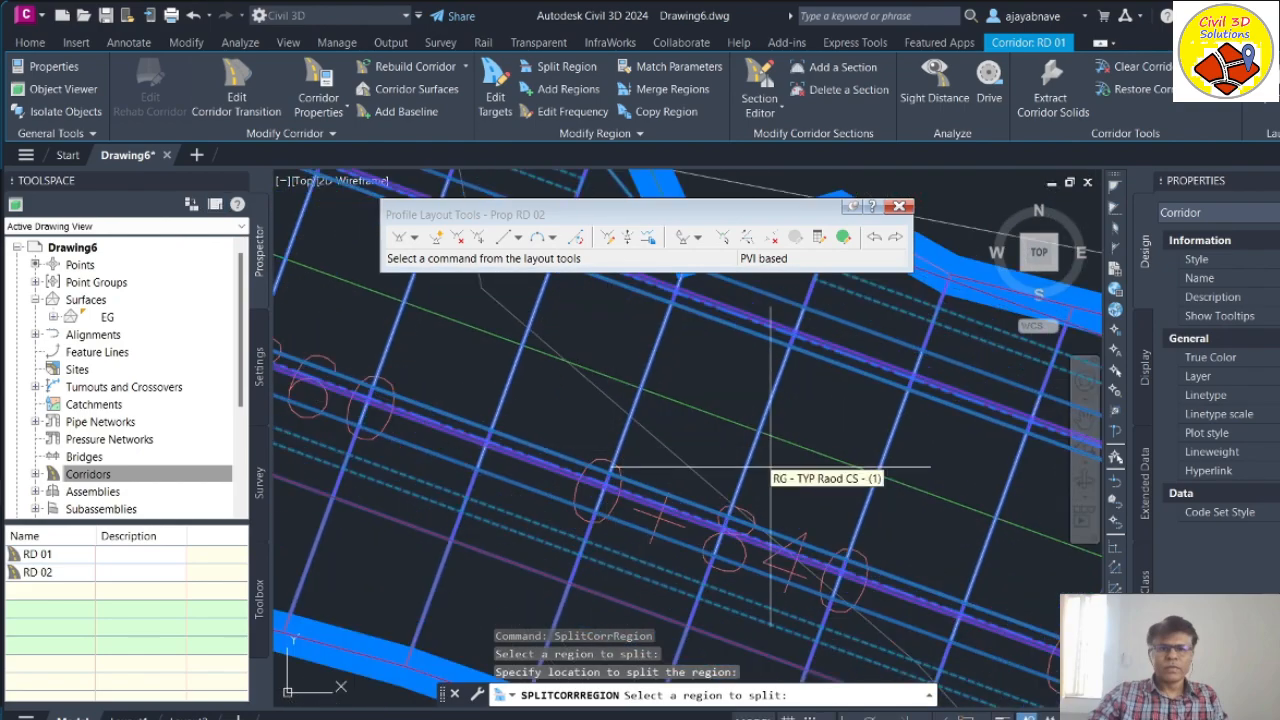
{"action": "scroll", "coordinate": [675, 450], "scroll_direction": "down", "scroll_amount": 3}
{"action": "scroll", "coordinate": [681, 450], "scroll_direction": "up", "scroll_amount": 4}
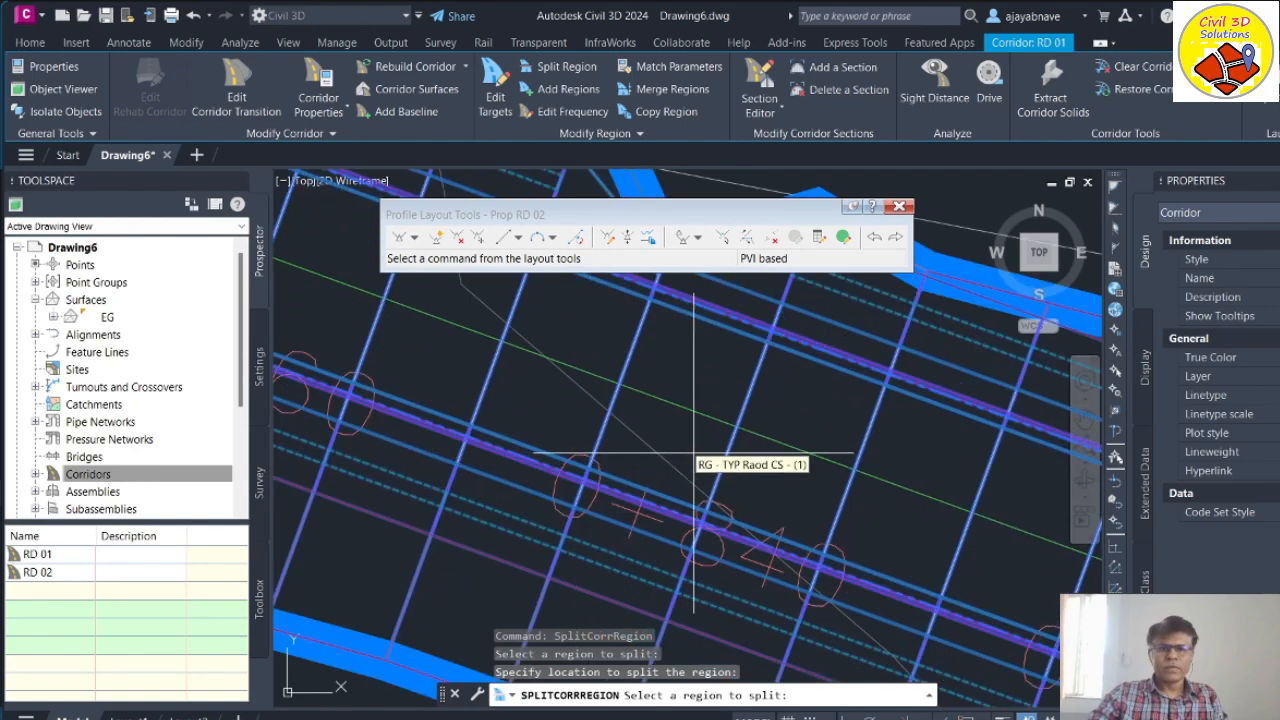
{"action": "left_click", "coordinate": [811, 494]}
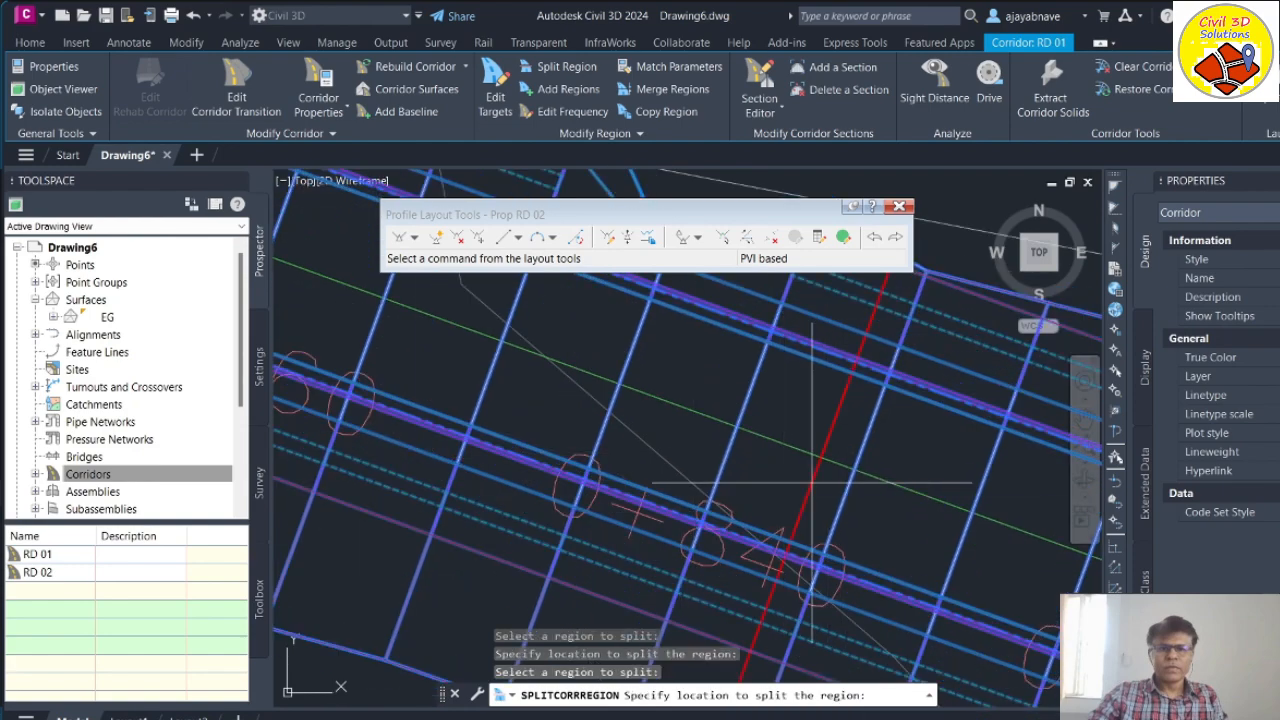
{"action": "left_click", "coordinate": [812, 486]}
{"action": "left_click", "coordinate": [1033, 289]}
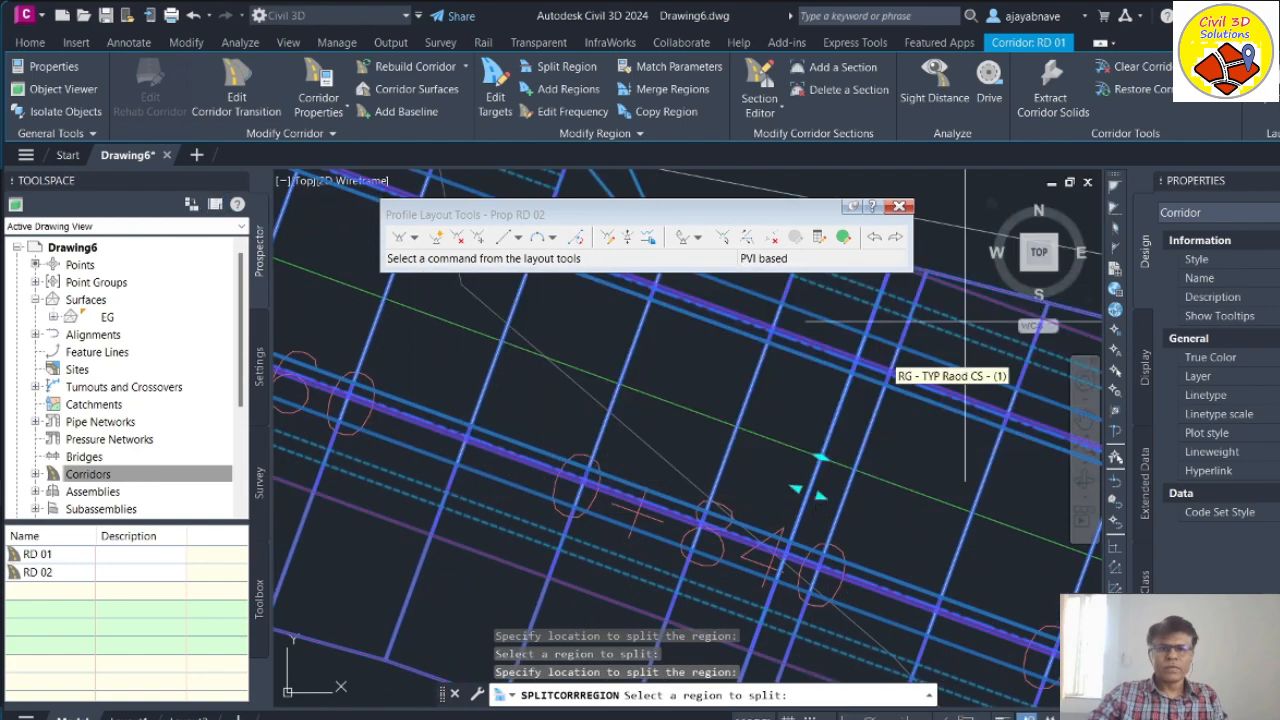
{"action": "scroll", "coordinate": [885, 358], "scroll_direction": "down", "scroll_amount": 4}
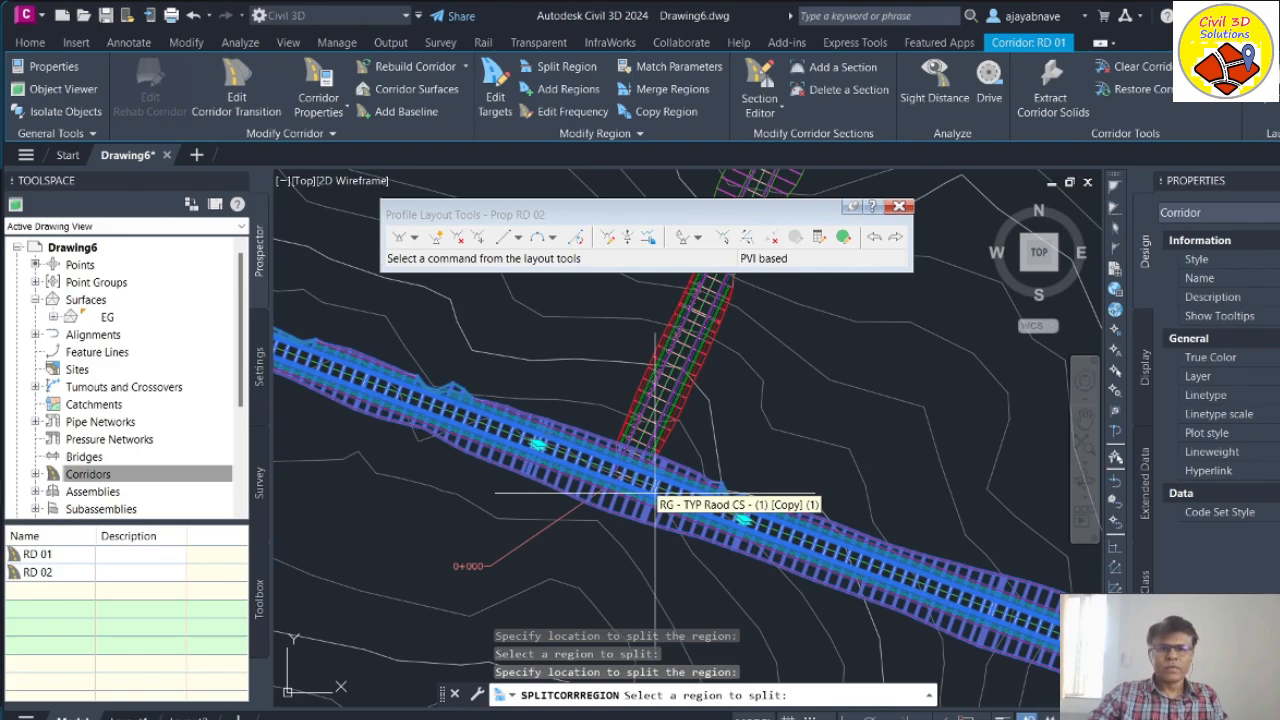
{"action": "key", "text": "Escape"}
{"action": "key", "text": "Escape"}
{"action": "key", "text": "Escape"}
{"action": "scroll", "coordinate": [594, 480], "scroll_direction": "up", "scroll_amount": 3}
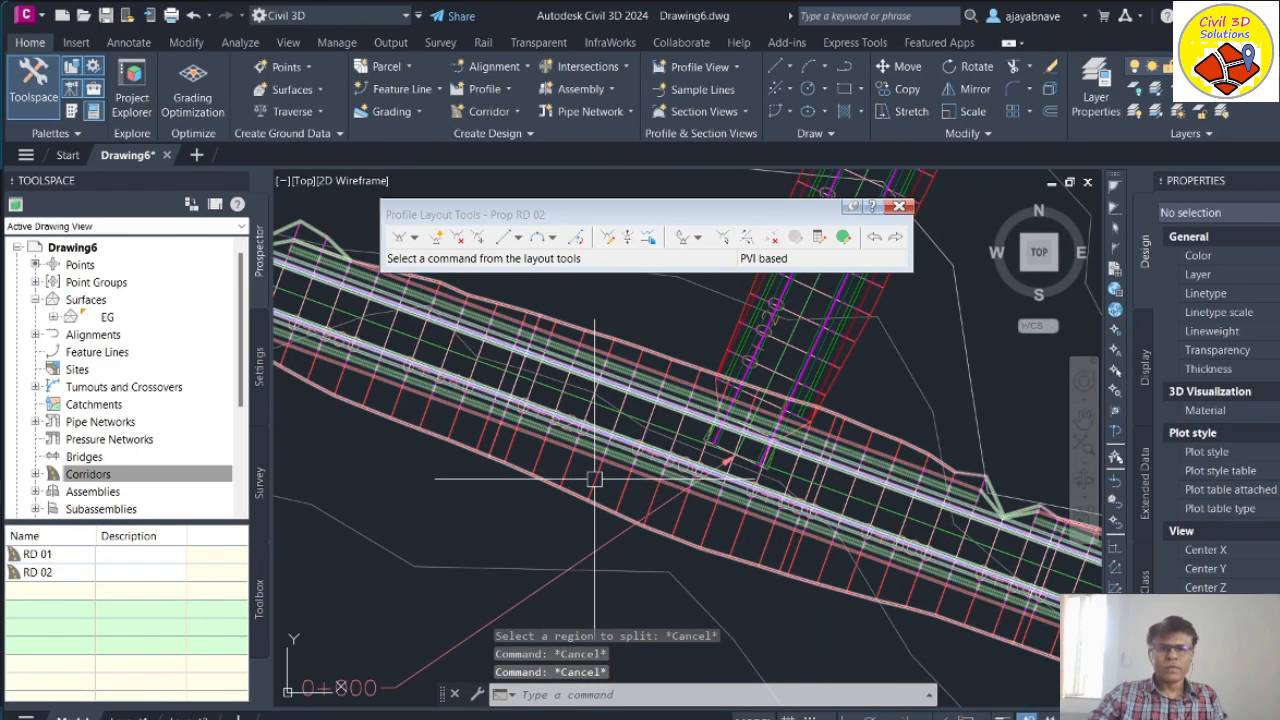
{"action": "left_click", "coordinate": [594, 480]}
{"action": "right_click", "coordinate": [594, 480]}
{"action": "key", "text": "Escape"}
{"action": "key", "text": "Escape"}
{"action": "key", "text": "Escape"}
{"action": "scroll", "coordinate": [533, 491], "scroll_direction": "down", "scroll_amount": 5}
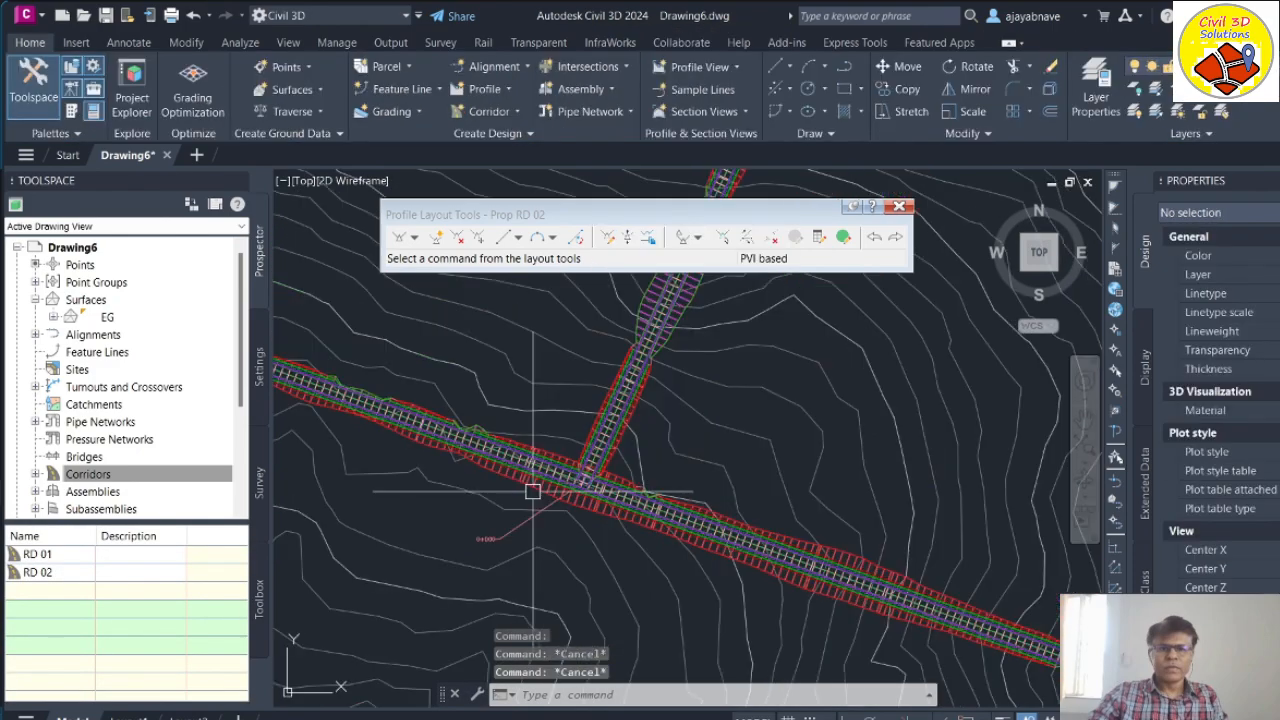
Step: Open the corridor properties of RD 01 and display its baseline and region parameters
{"action": "scroll", "coordinate": [533, 491], "scroll_direction": "down", "scroll_amount": 6}
{"action": "scroll", "coordinate": [560, 466], "scroll_direction": "up", "scroll_amount": 4}
{"action": "scroll", "coordinate": [571, 486], "scroll_direction": "down", "scroll_amount": 2}
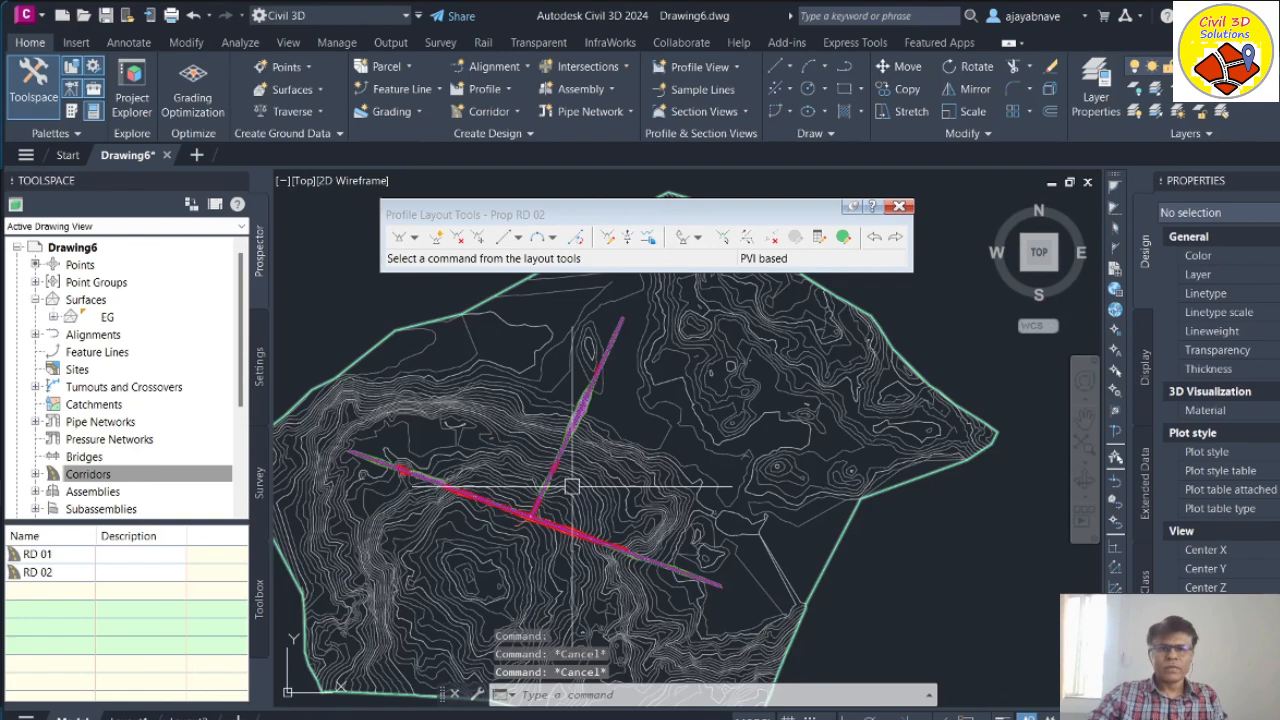
{"action": "left_click", "coordinate": [473, 490]}
{"action": "right_click", "coordinate": [473, 491]}
{"action": "left_click", "coordinate": [583, 258]}
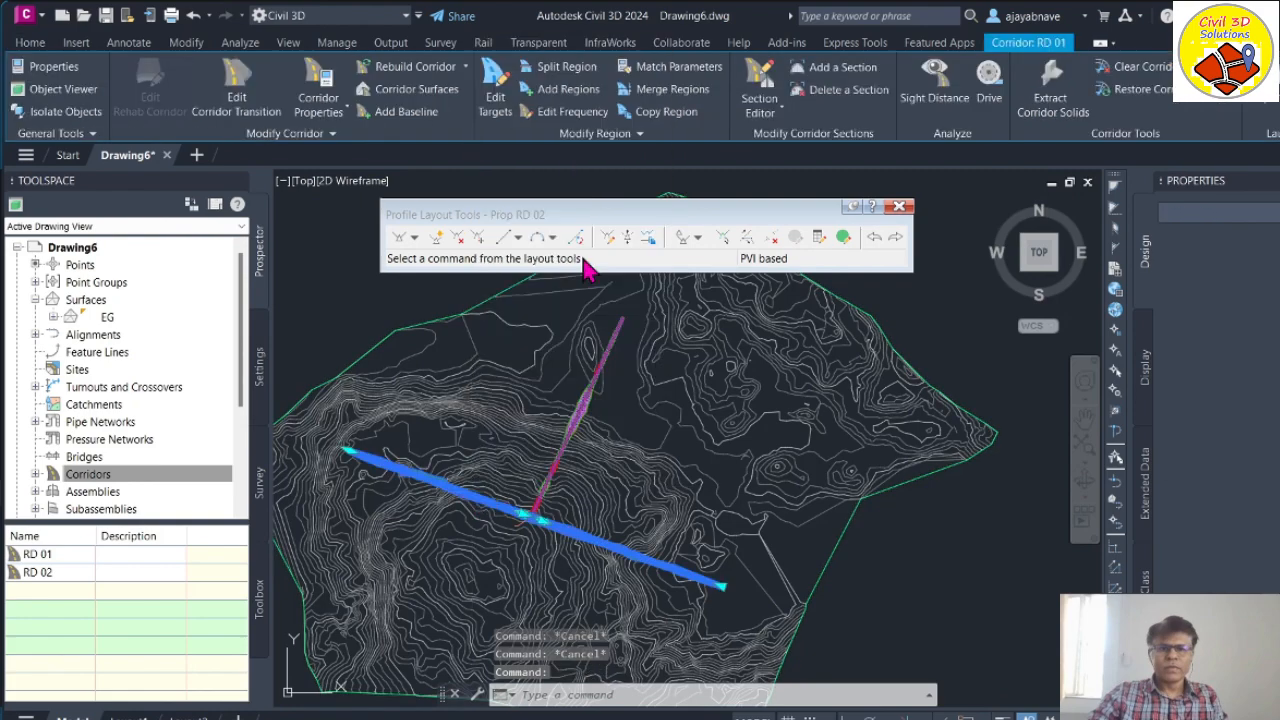
{"action": "left_click_drag", "start_coordinate": [614, 178], "coordinate": [598, 34]}
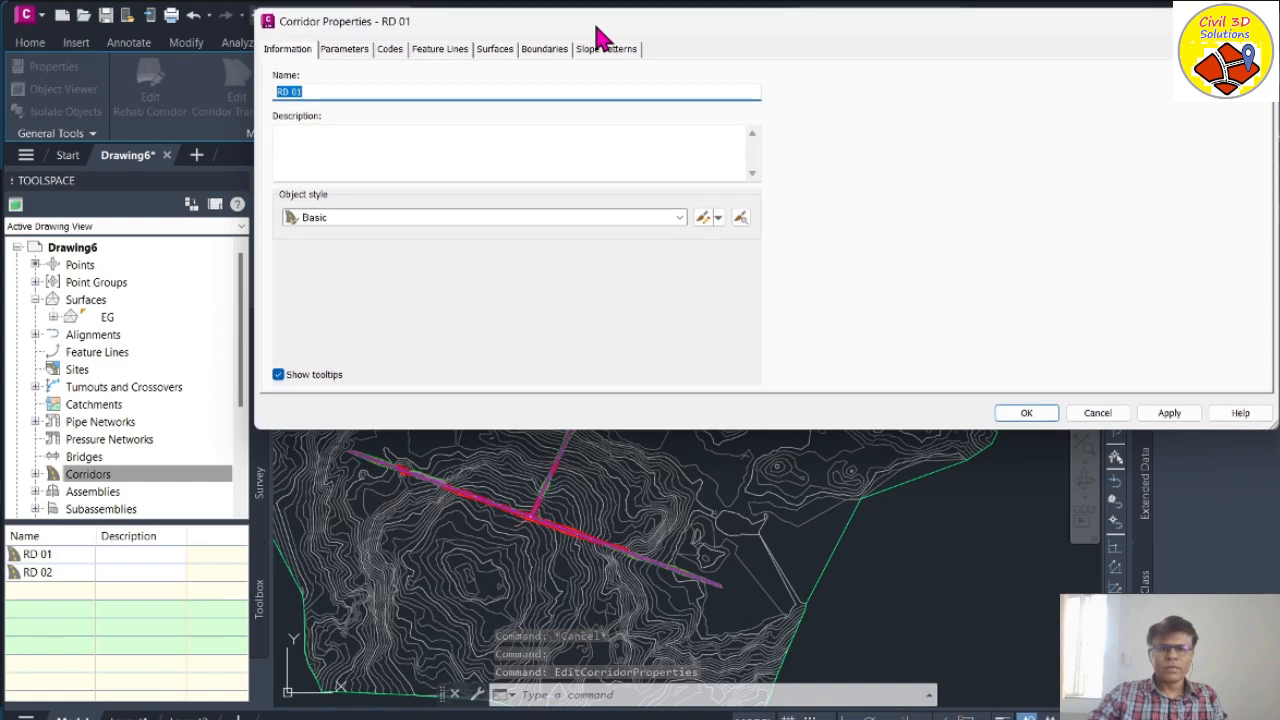
{"action": "left_click", "coordinate": [342, 50]}
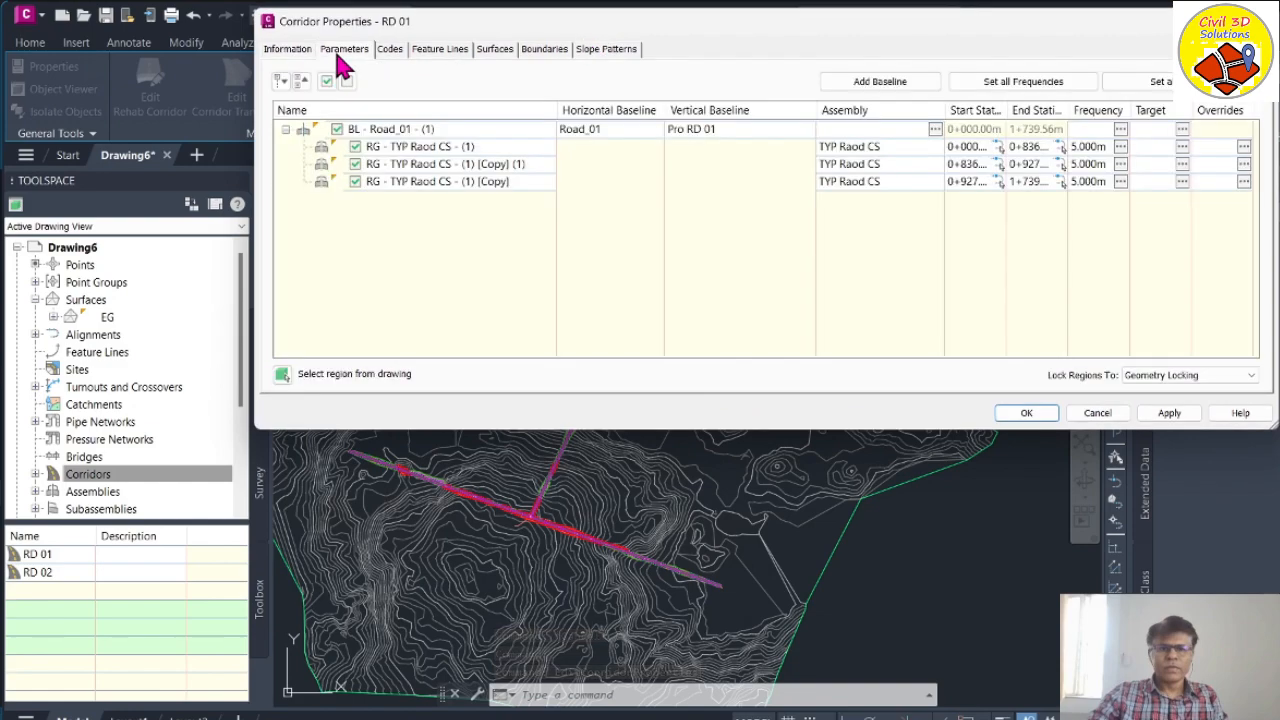
Step: Examine where each region listed under the Road_01 baseline lies along the RD 01 corridor, and leave the corridor properties
{"action": "left_click", "coordinate": [458, 147]}
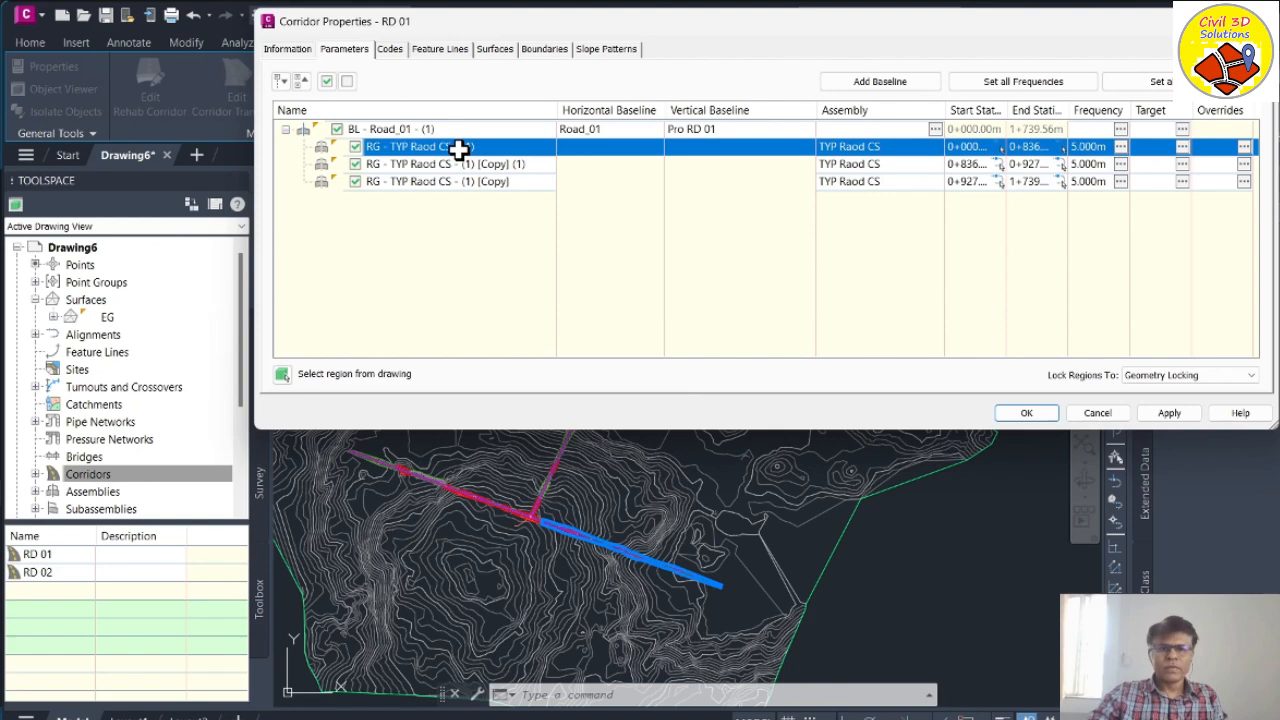
{"action": "left_click", "coordinate": [466, 166]}
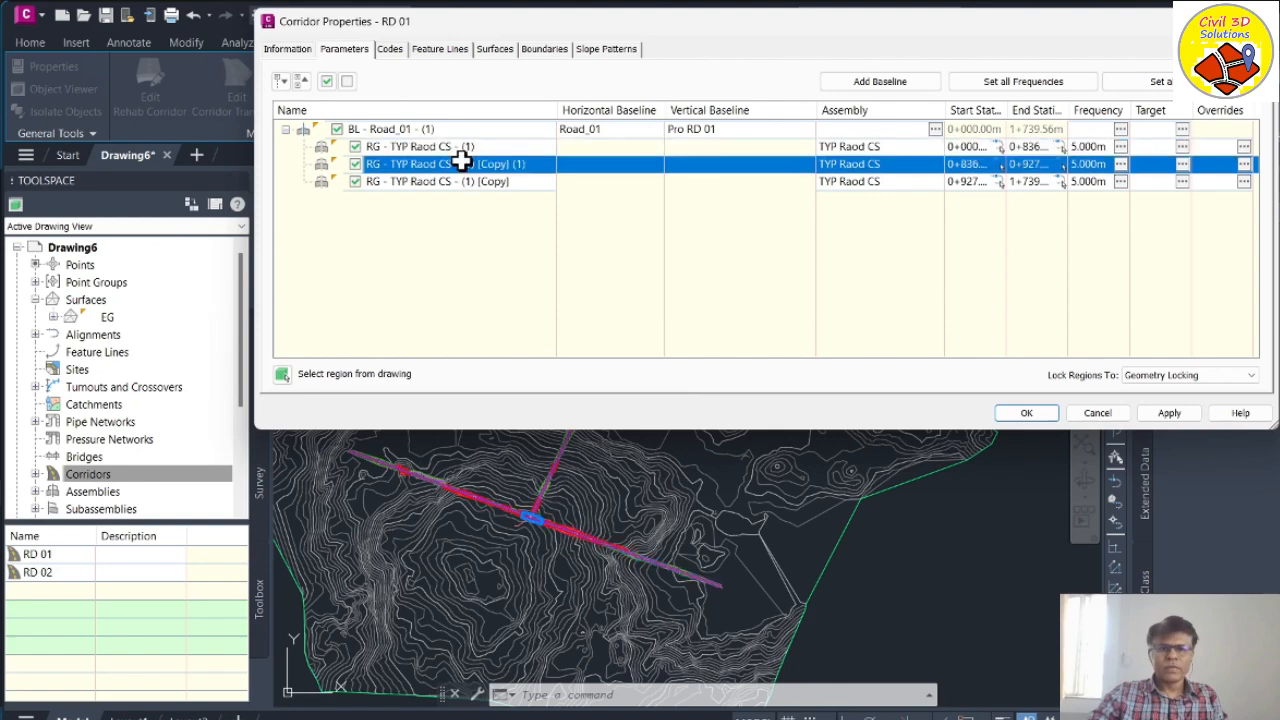
{"action": "left_click", "coordinate": [451, 184]}
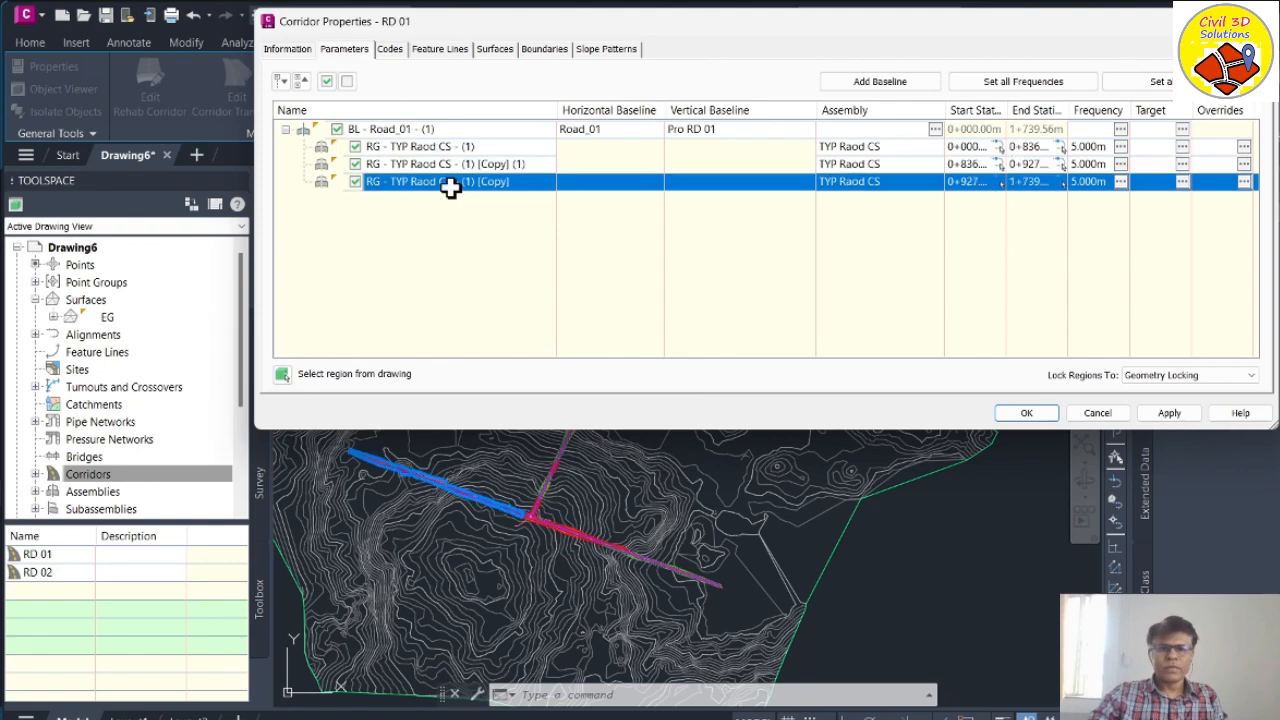
{"action": "left_click", "coordinate": [463, 145]}
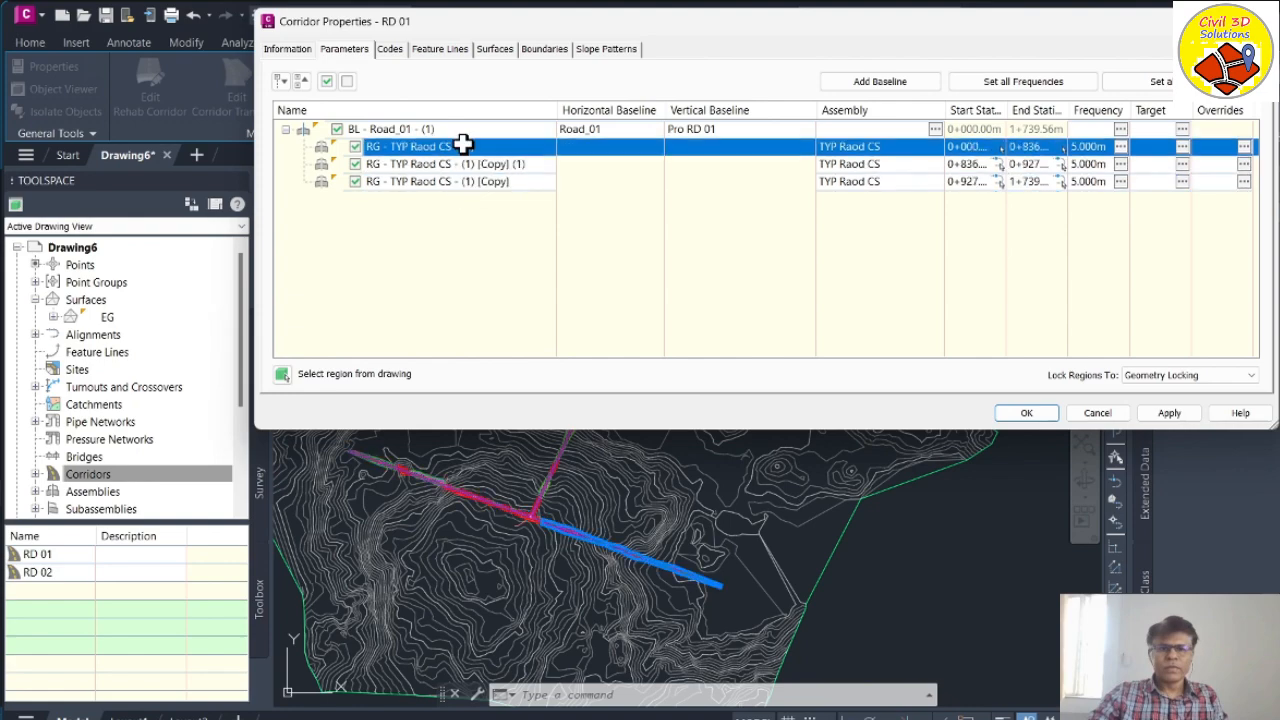
{"action": "left_click", "coordinate": [464, 165]}
{"action": "left_click", "coordinate": [457, 184]}
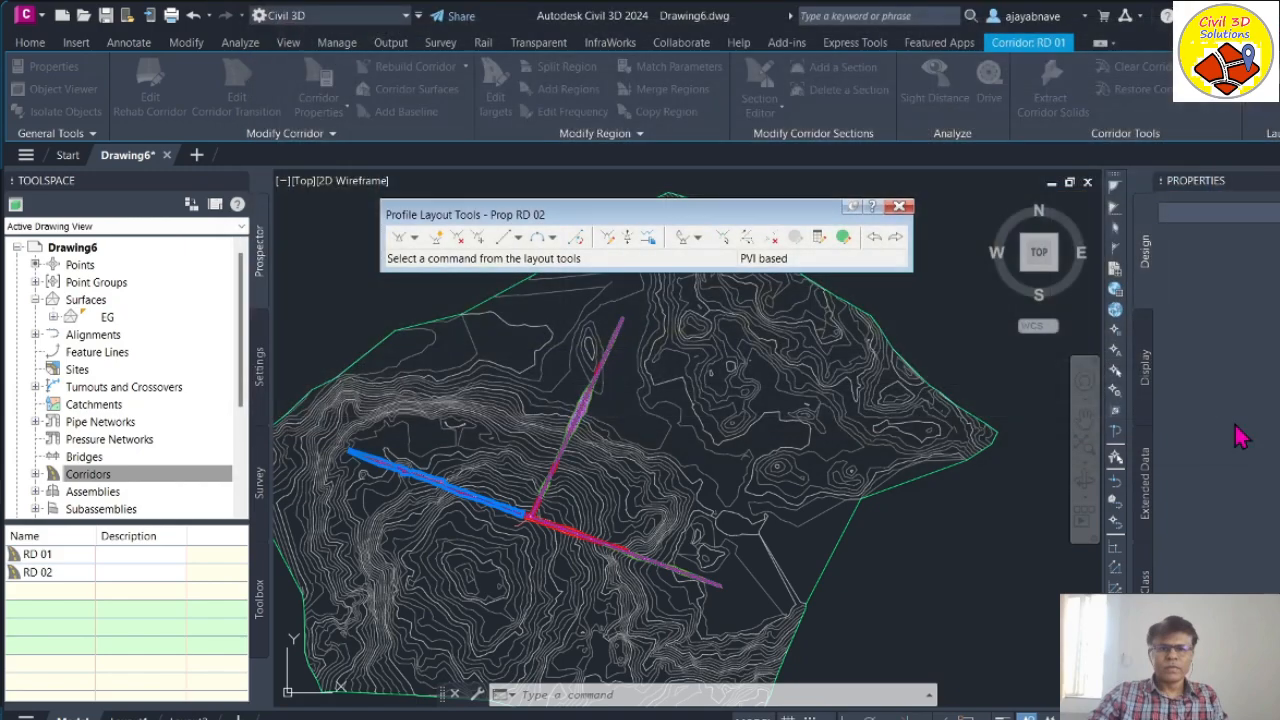
{"action": "key", "text": "Escape"}
Step: Pull the start of the RD 02 corridor back from the junction to about station 0+040 and dismiss the event list
{"action": "scroll", "coordinate": [690, 440], "scroll_direction": "up", "scroll_amount": 5}
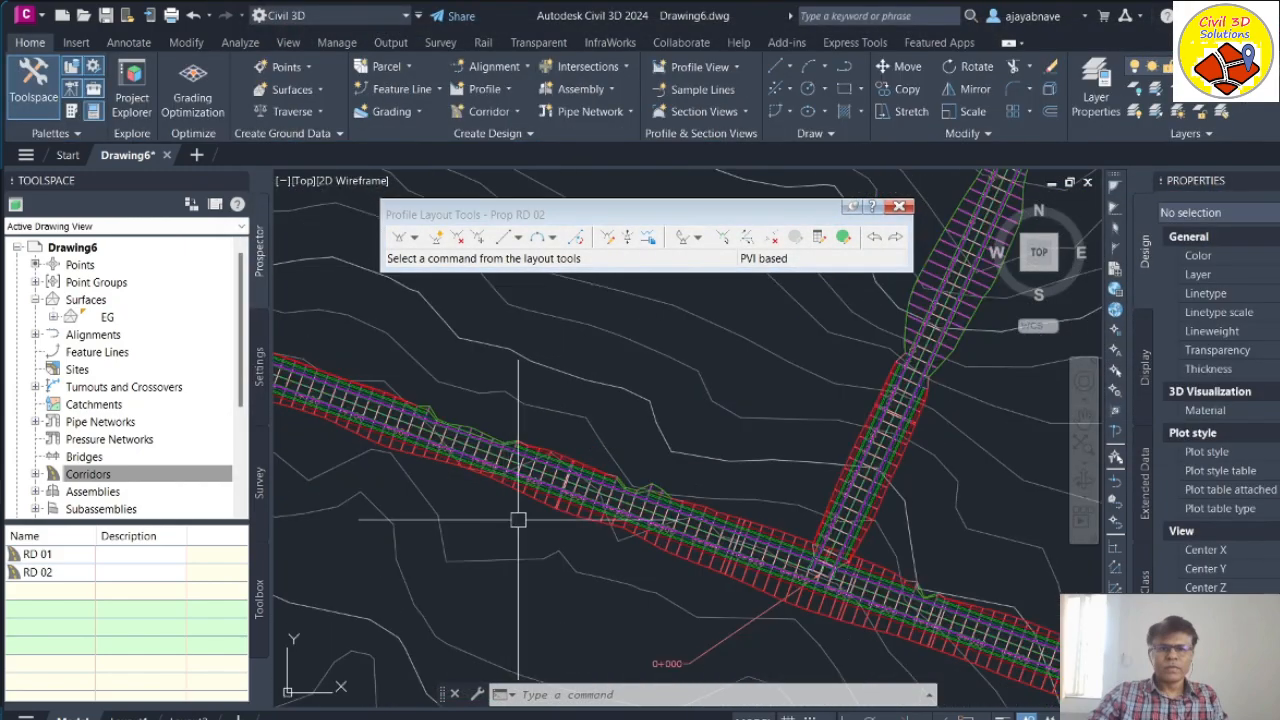
{"action": "scroll", "coordinate": [705, 526], "scroll_direction": "up", "scroll_amount": 5}
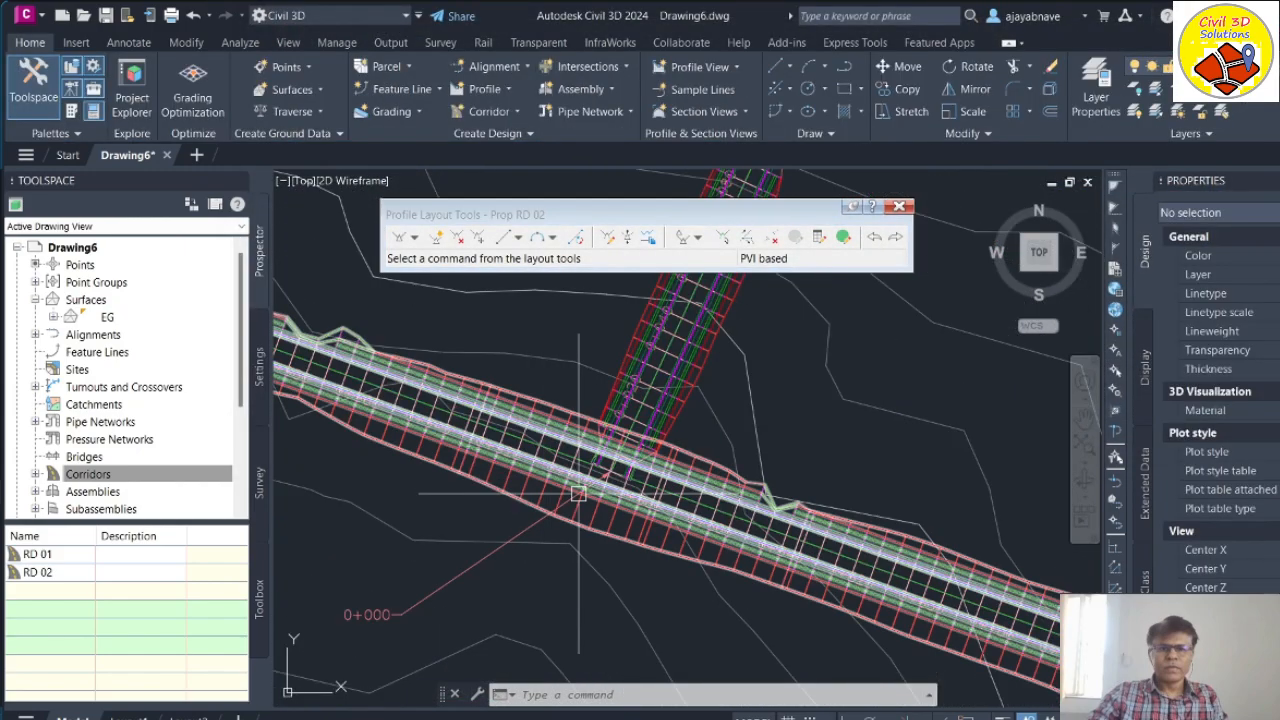
{"action": "scroll", "coordinate": [654, 378], "scroll_direction": "up", "scroll_amount": 2}
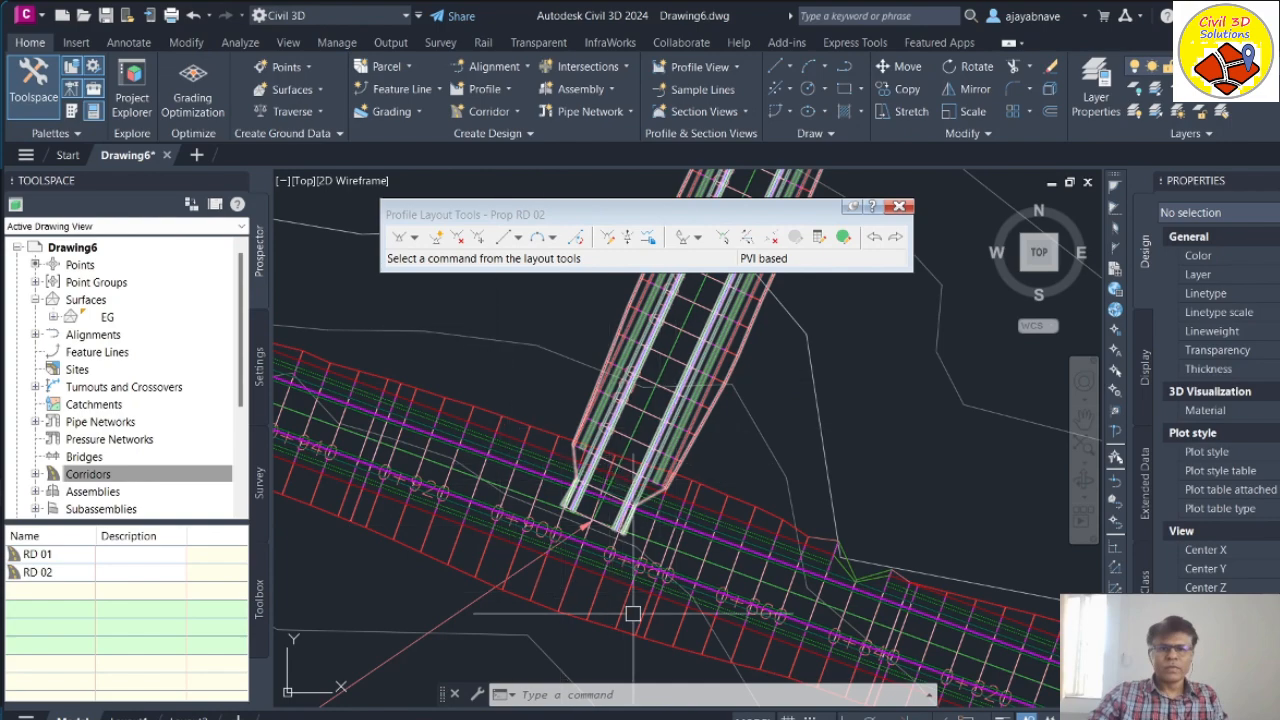
{"action": "scroll", "coordinate": [654, 497], "scroll_direction": "up", "scroll_amount": 5}
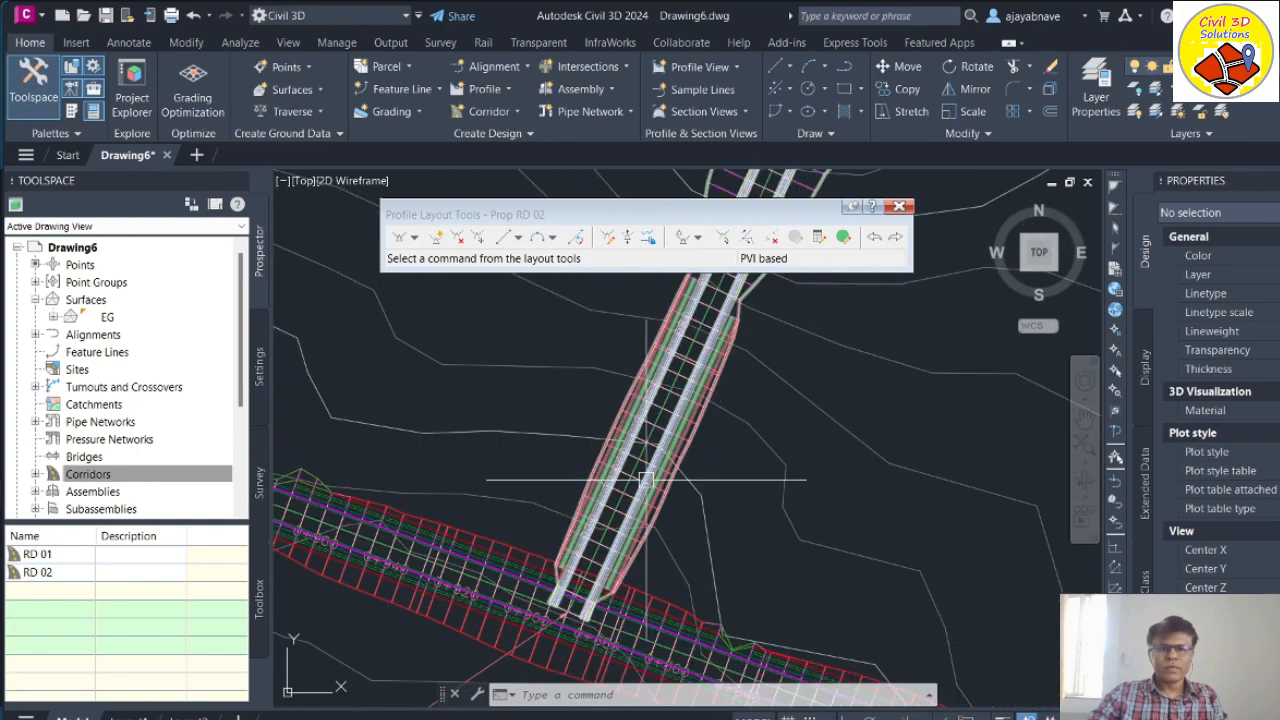
{"action": "left_click", "coordinate": [569, 362]}
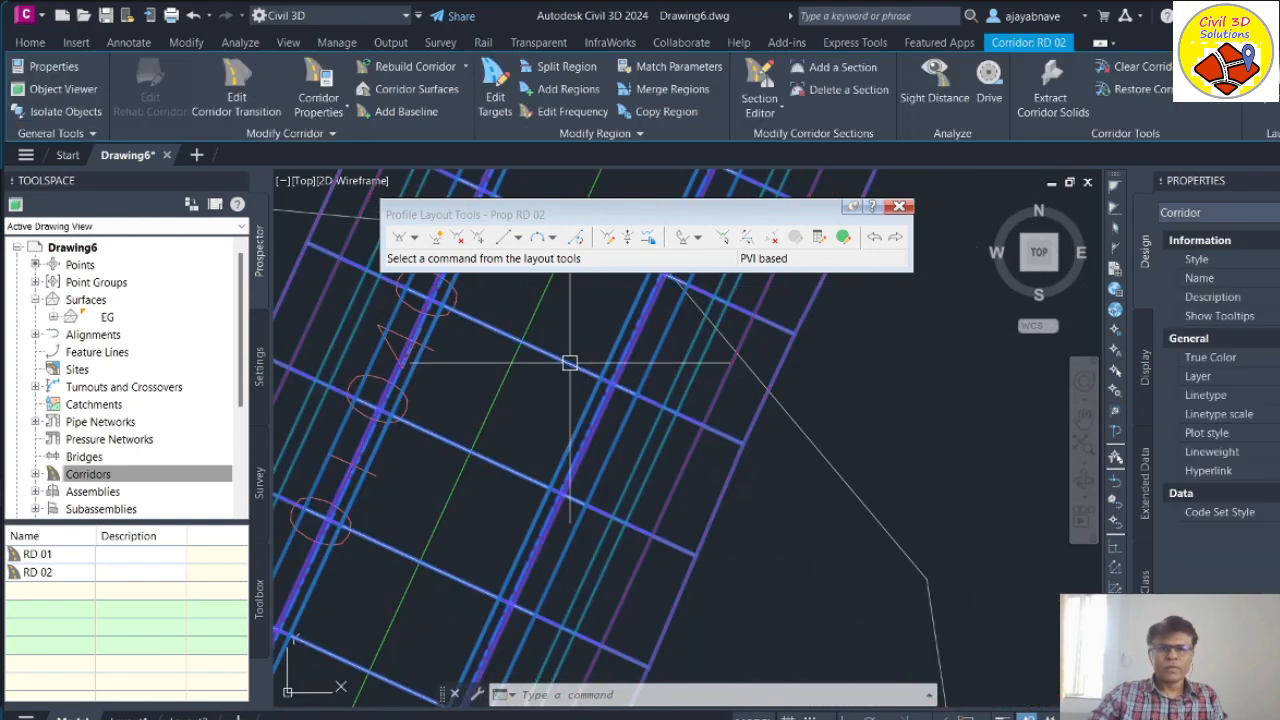
{"action": "scroll", "coordinate": [660, 436], "scroll_direction": "down", "scroll_amount": 6}
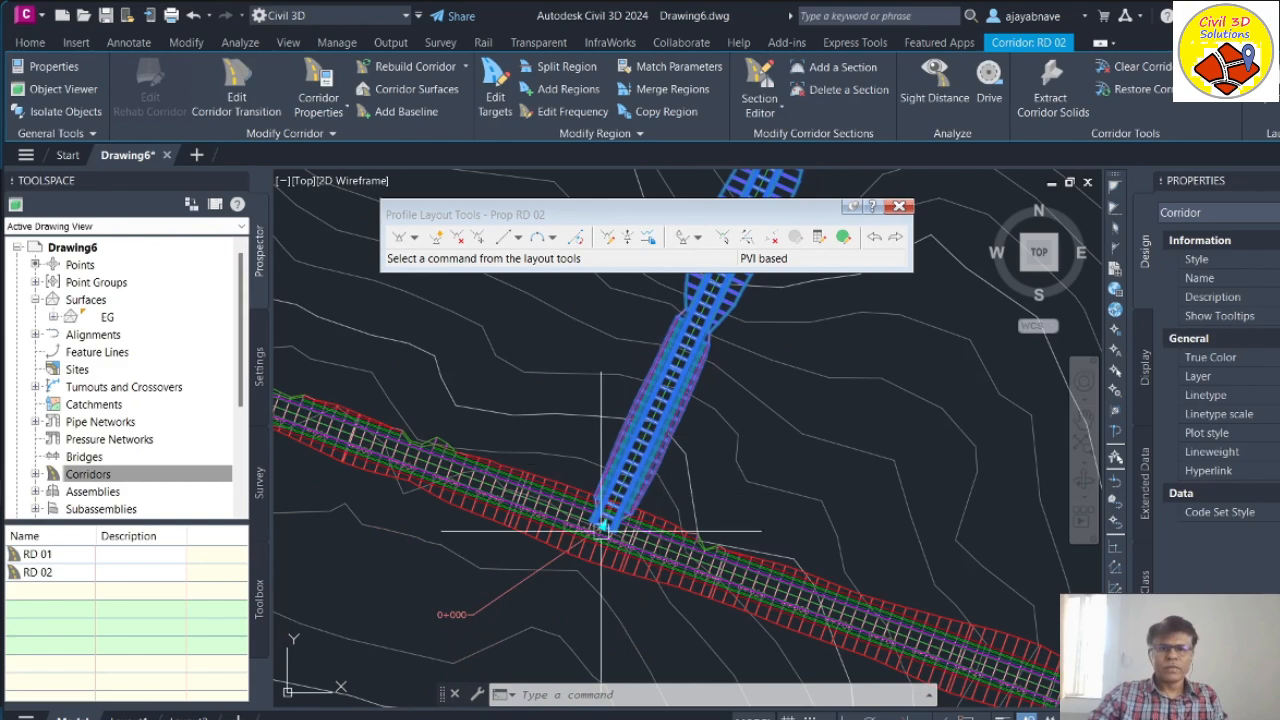
{"action": "scroll", "coordinate": [601, 528], "scroll_direction": "up", "scroll_amount": 6}
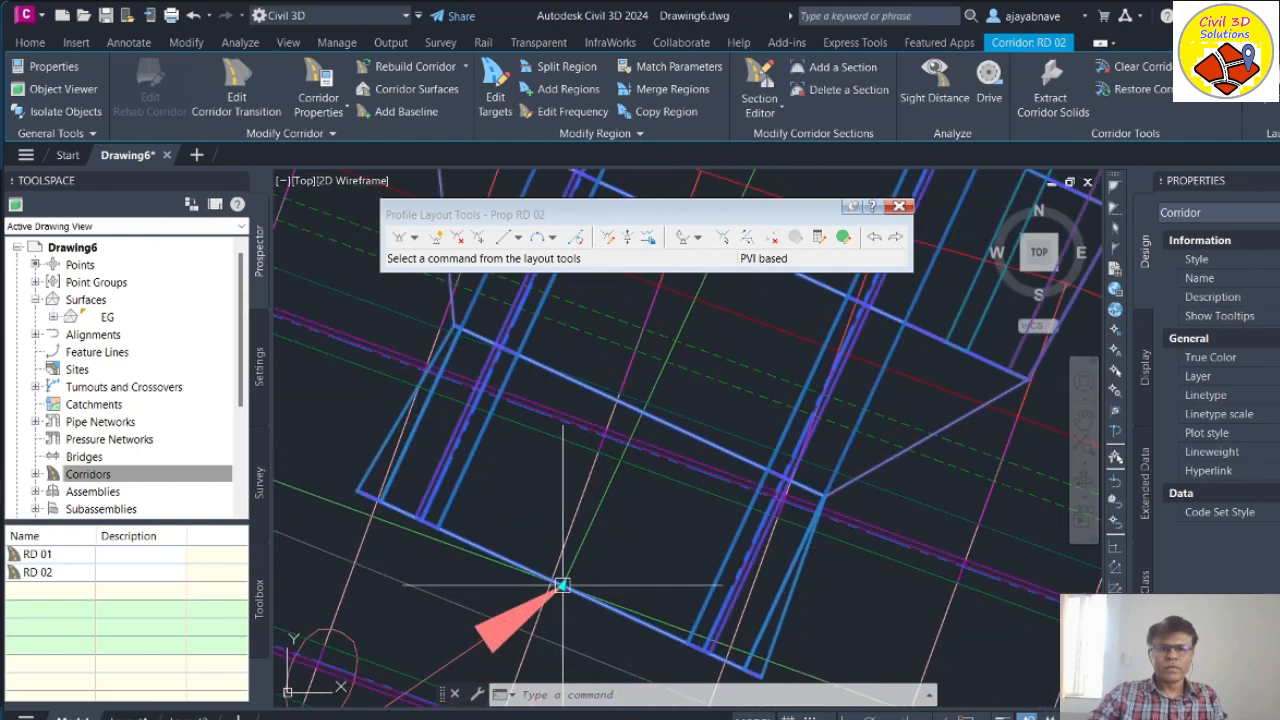
{"action": "left_click", "coordinate": [562, 585]}
{"action": "scroll", "coordinate": [562, 585], "scroll_direction": "down", "scroll_amount": 5}
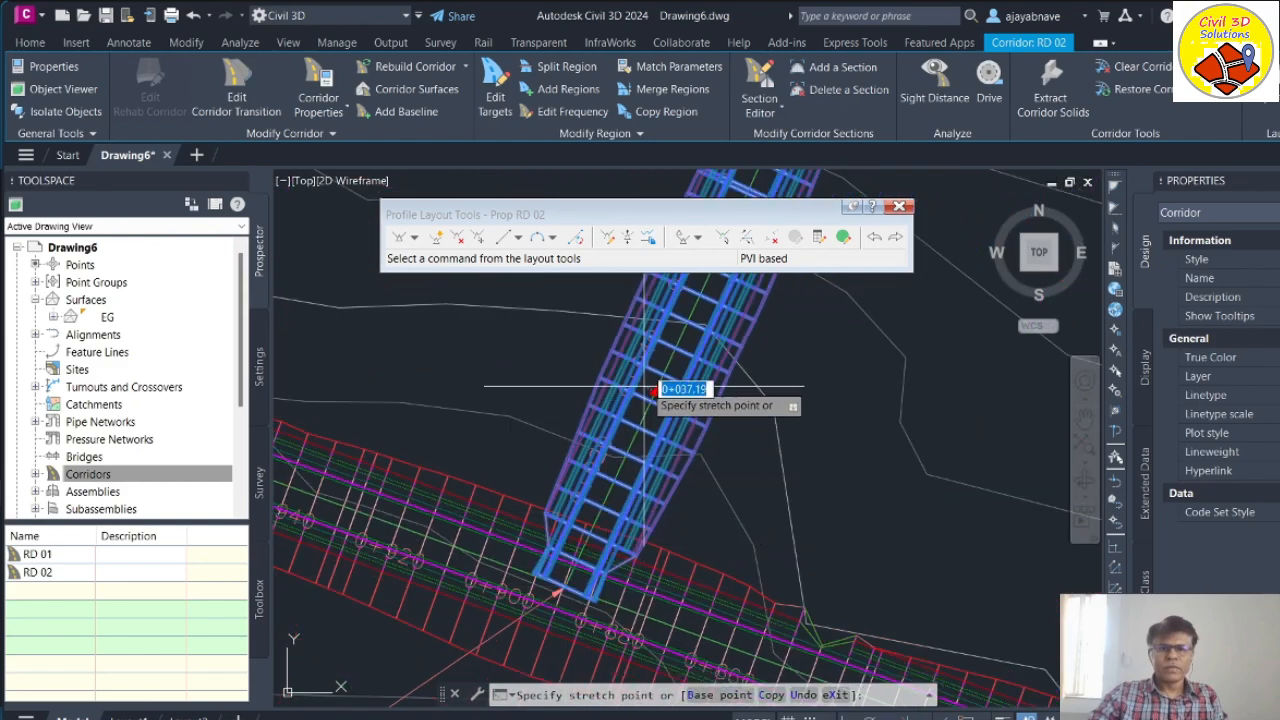
{"action": "left_click", "coordinate": [660, 367]}
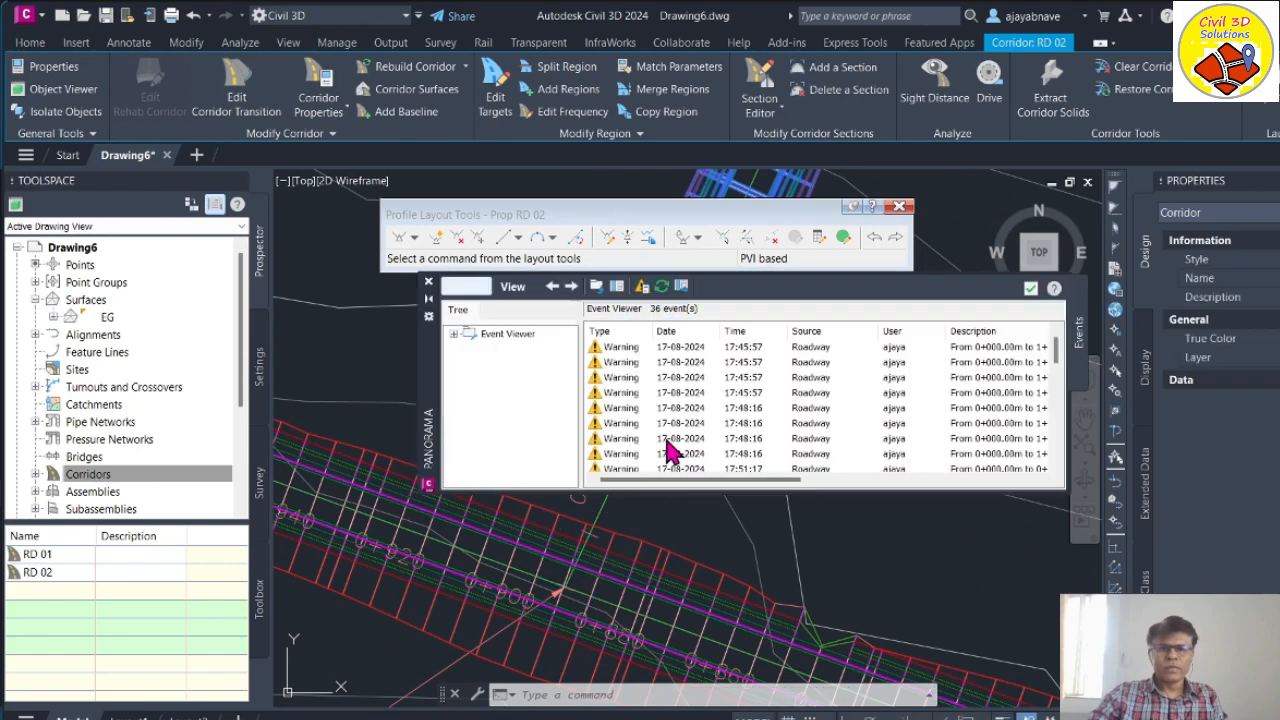
{"action": "left_click", "coordinate": [1031, 289]}
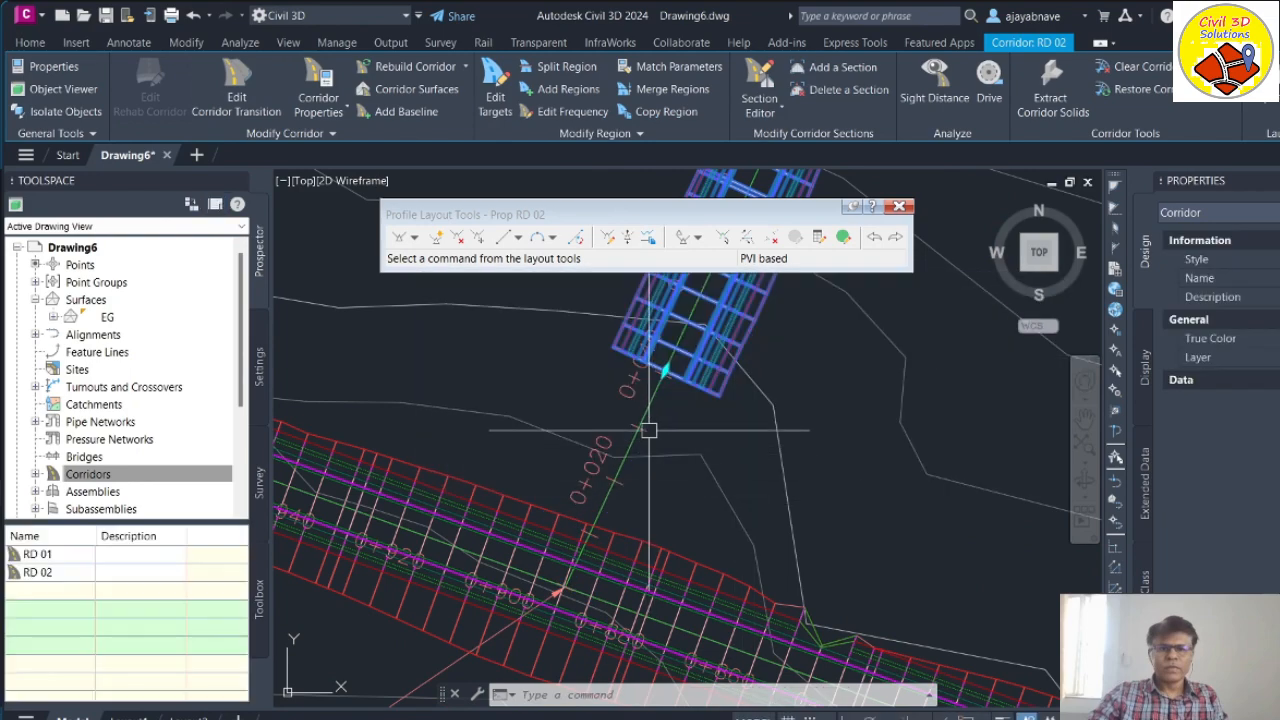
{"action": "key", "text": "Escape"}
Step: Assign the Half RD Left assembly to the RD 01 corridor region between stations 0+836 and 0+927
{"action": "scroll", "coordinate": [718, 444], "scroll_direction": "down", "scroll_amount": 3}
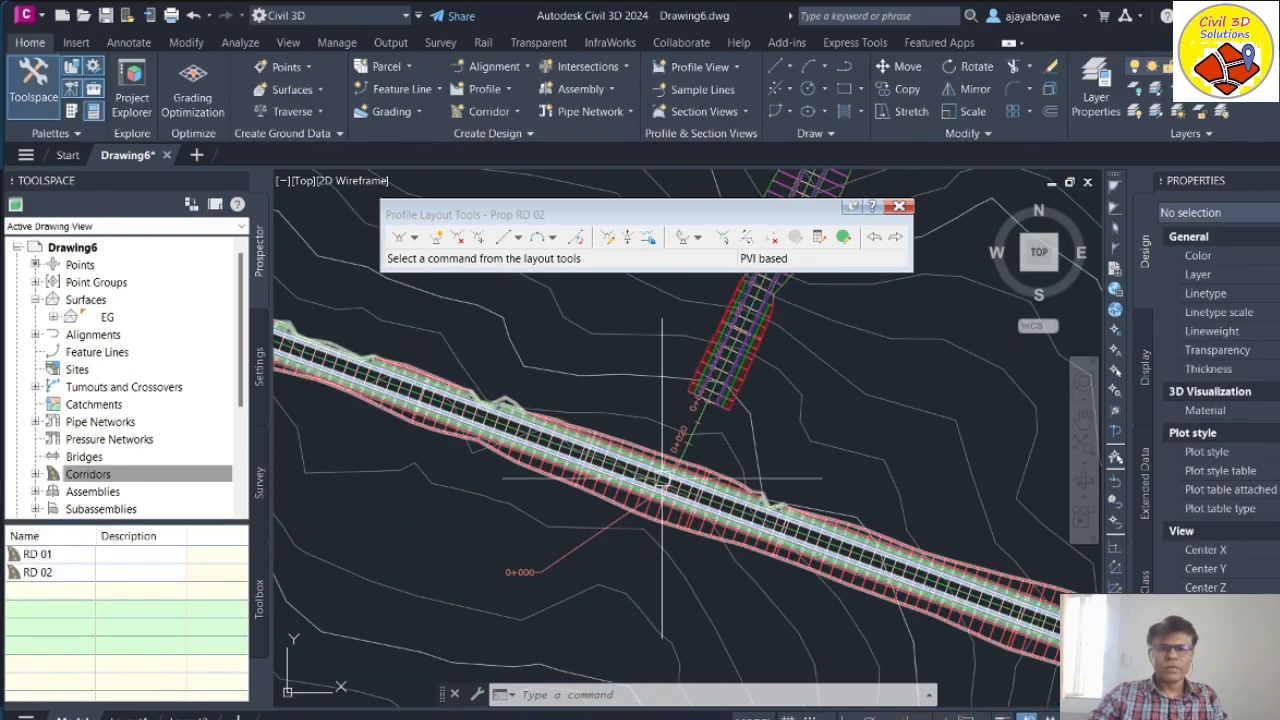
{"action": "scroll", "coordinate": [700, 470], "scroll_direction": "up", "scroll_amount": 3}
{"action": "scroll", "coordinate": [686, 506], "scroll_direction": "up", "scroll_amount": 2}
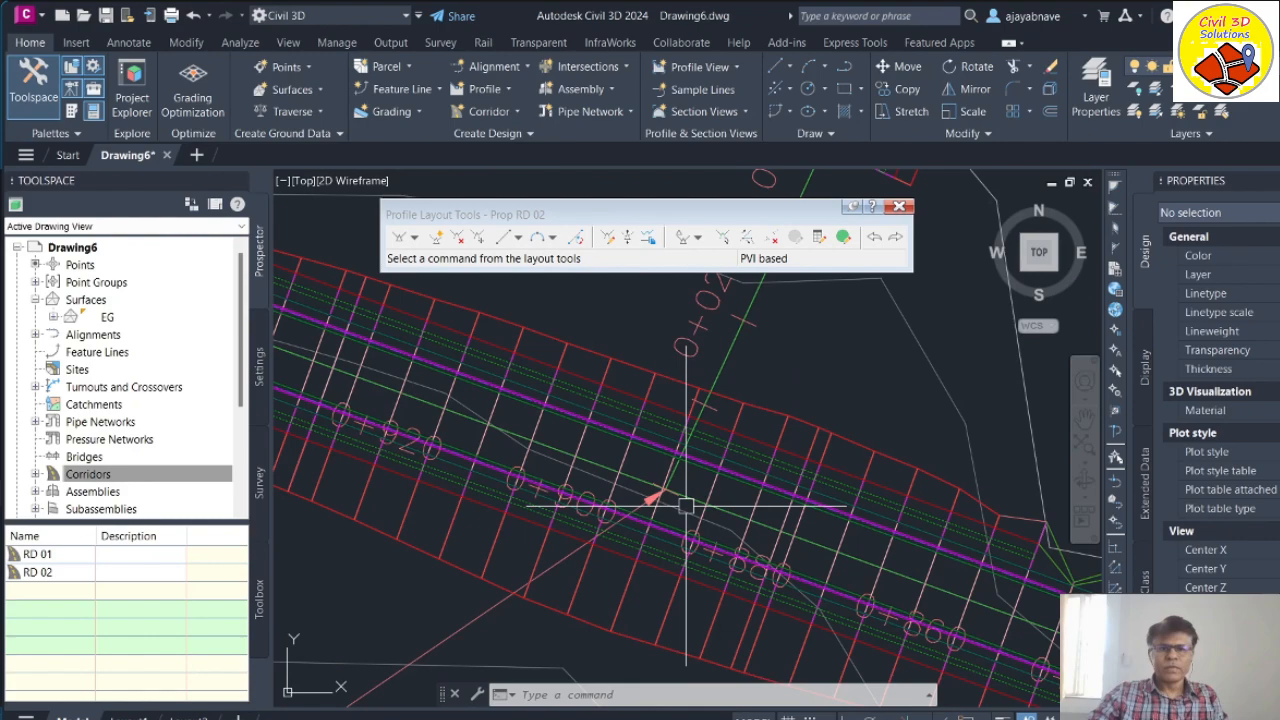
{"action": "left_click", "coordinate": [575, 437]}
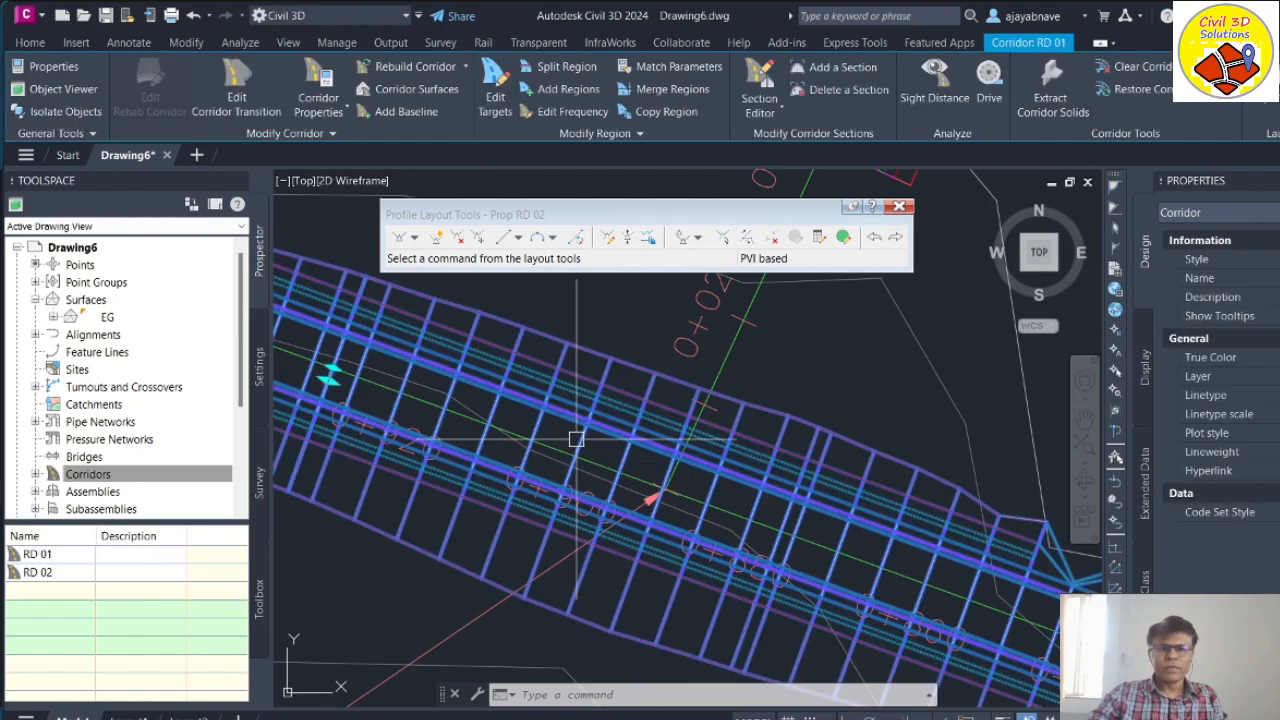
{"action": "right_click", "coordinate": [576, 438]}
{"action": "left_click", "coordinate": [686, 503]}
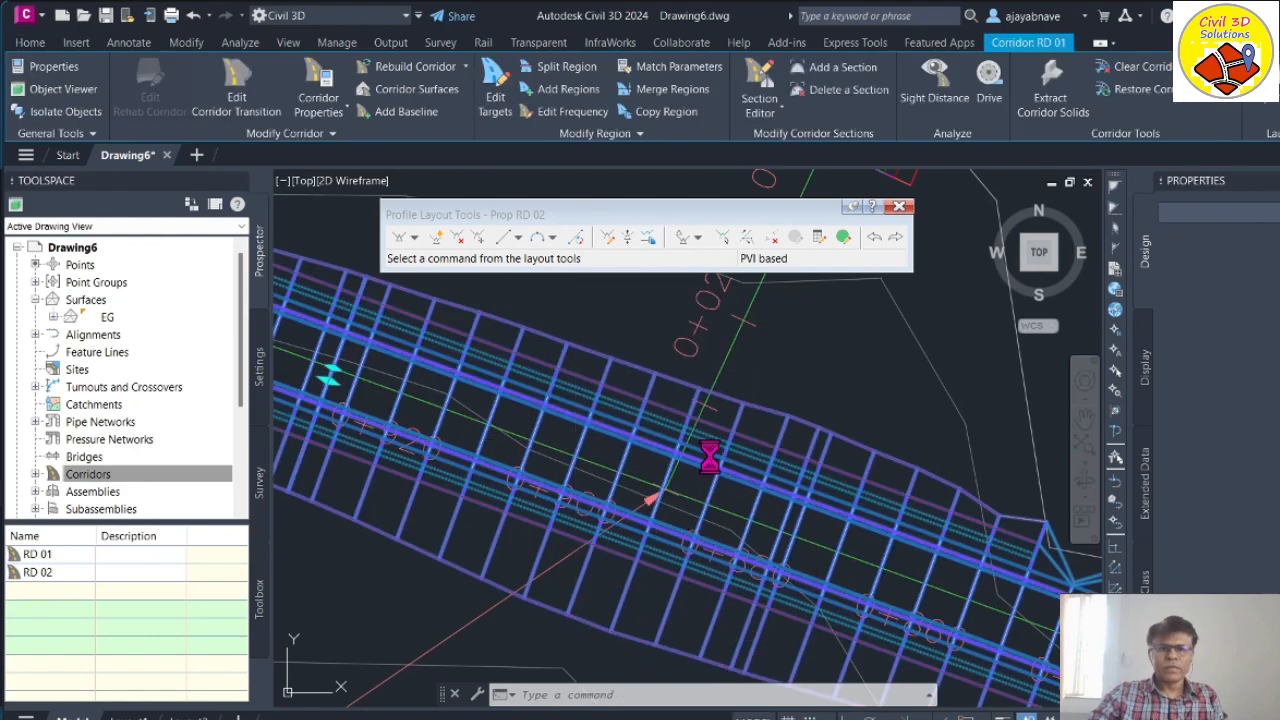
{"action": "left_click", "coordinate": [578, 166]}
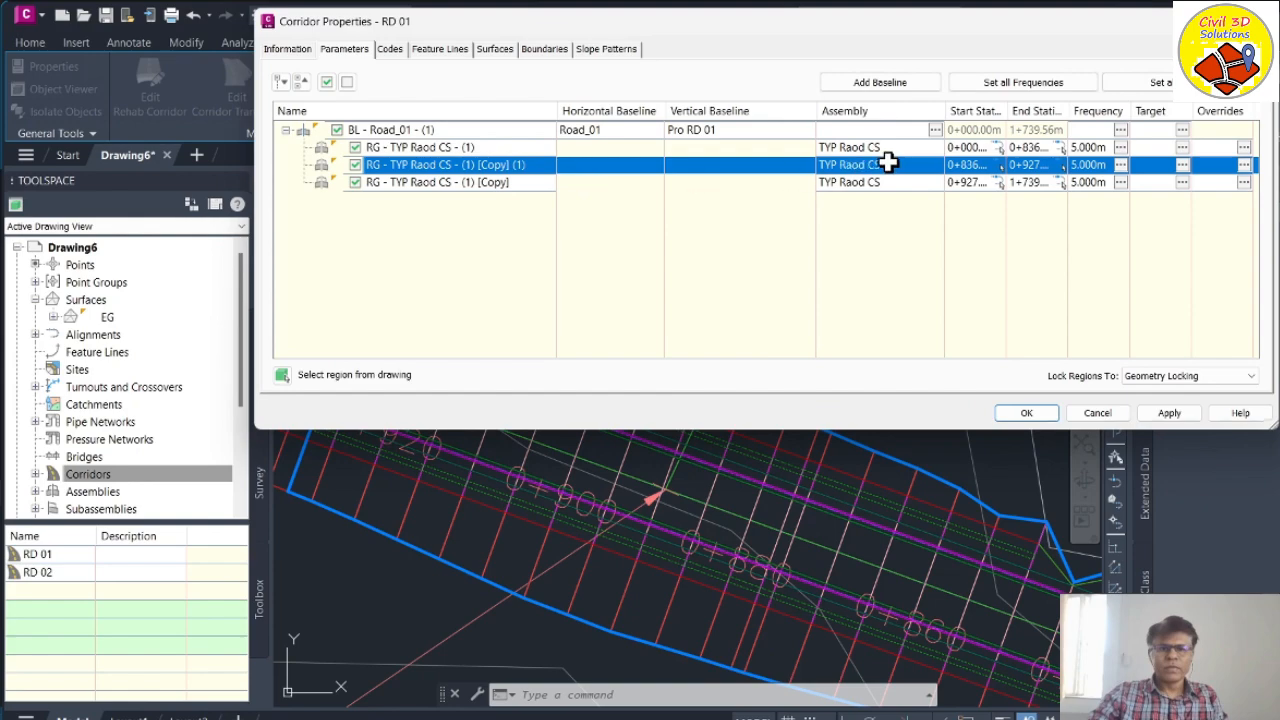
{"action": "left_click", "coordinate": [933, 165]}
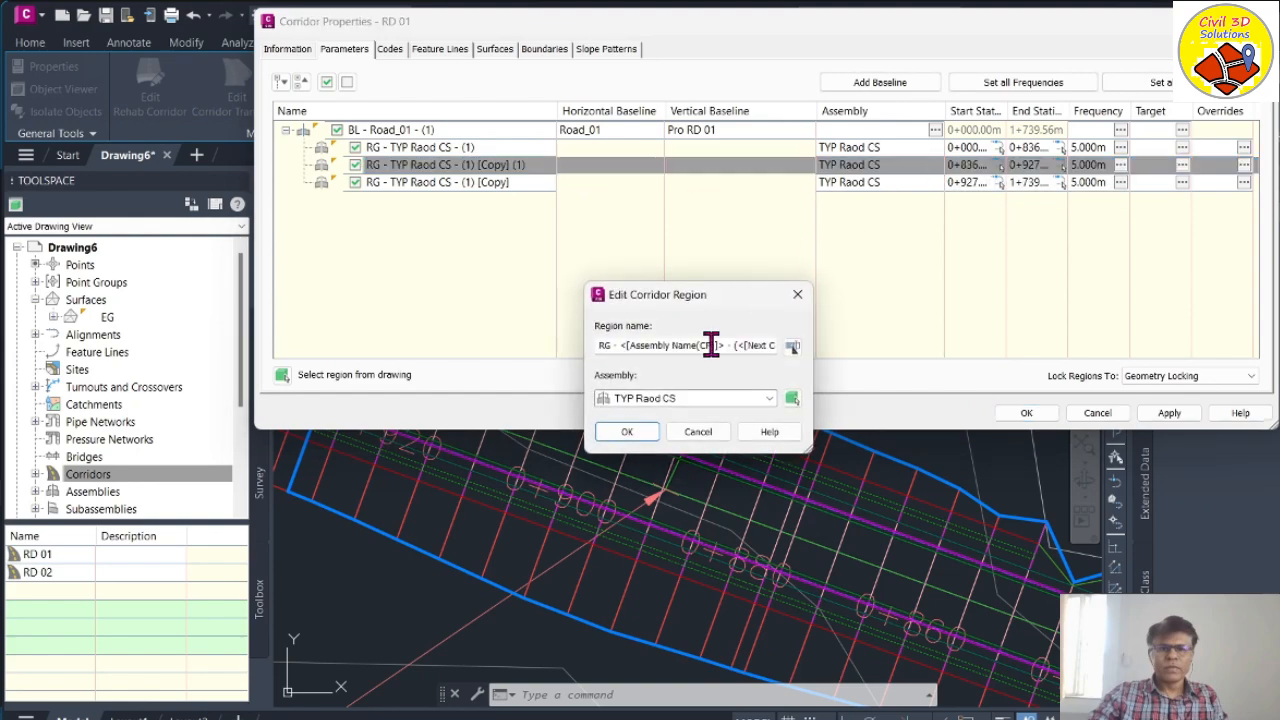
{"action": "left_click", "coordinate": [690, 400]}
{"action": "left_click", "coordinate": [675, 430]}
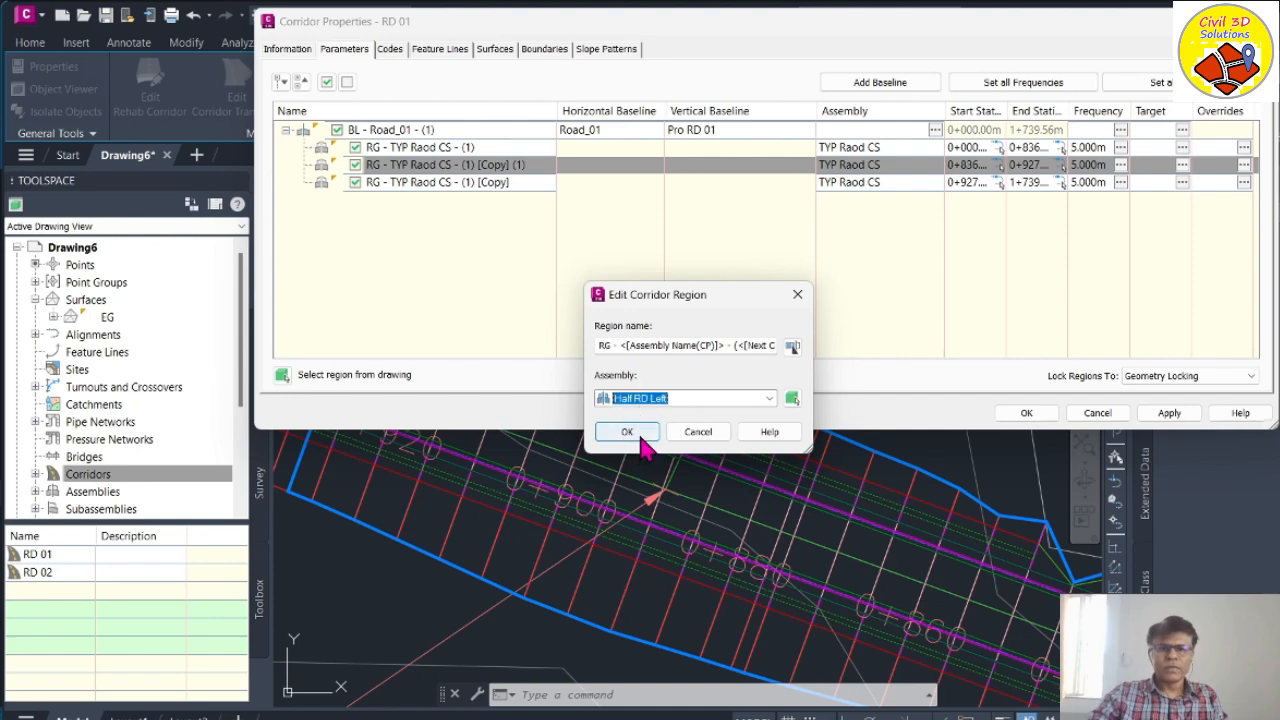
{"action": "left_click", "coordinate": [627, 432]}
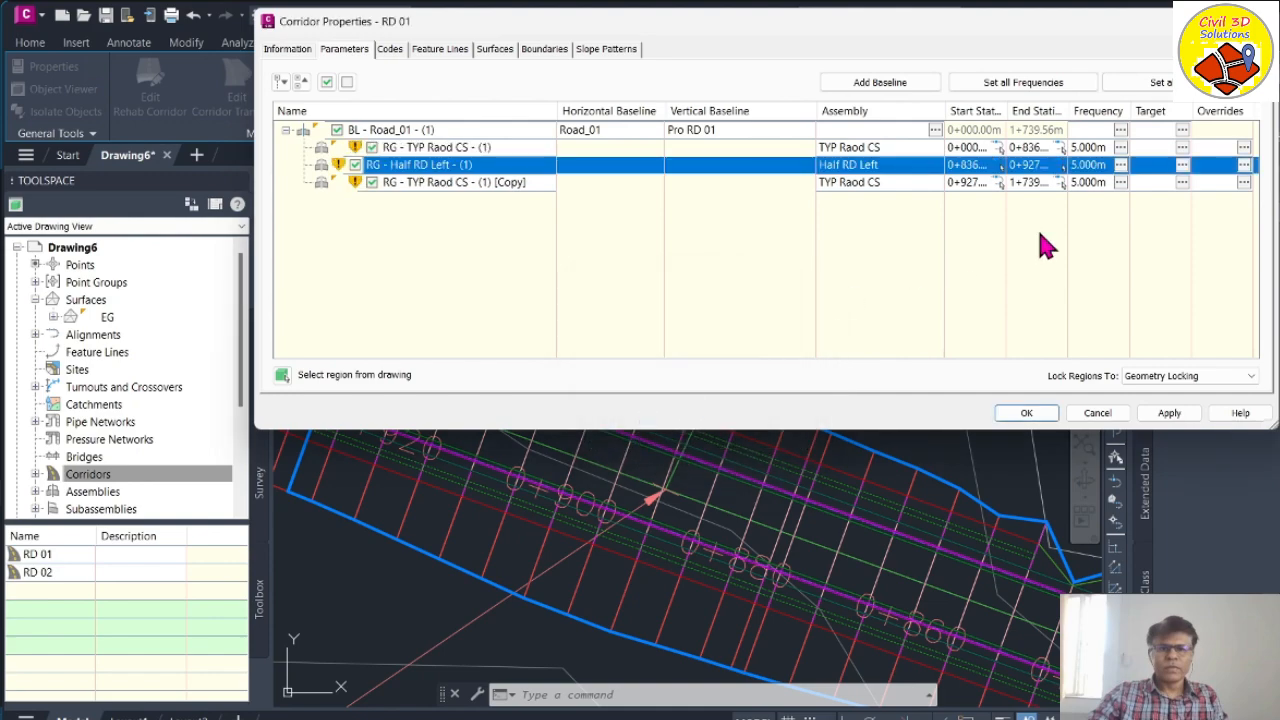
Step: Set the Half RD Left region's assembly frequency to 2 m along tangents, for the curve increment and along spirals
{"action": "left_click", "coordinate": [1120, 165]}
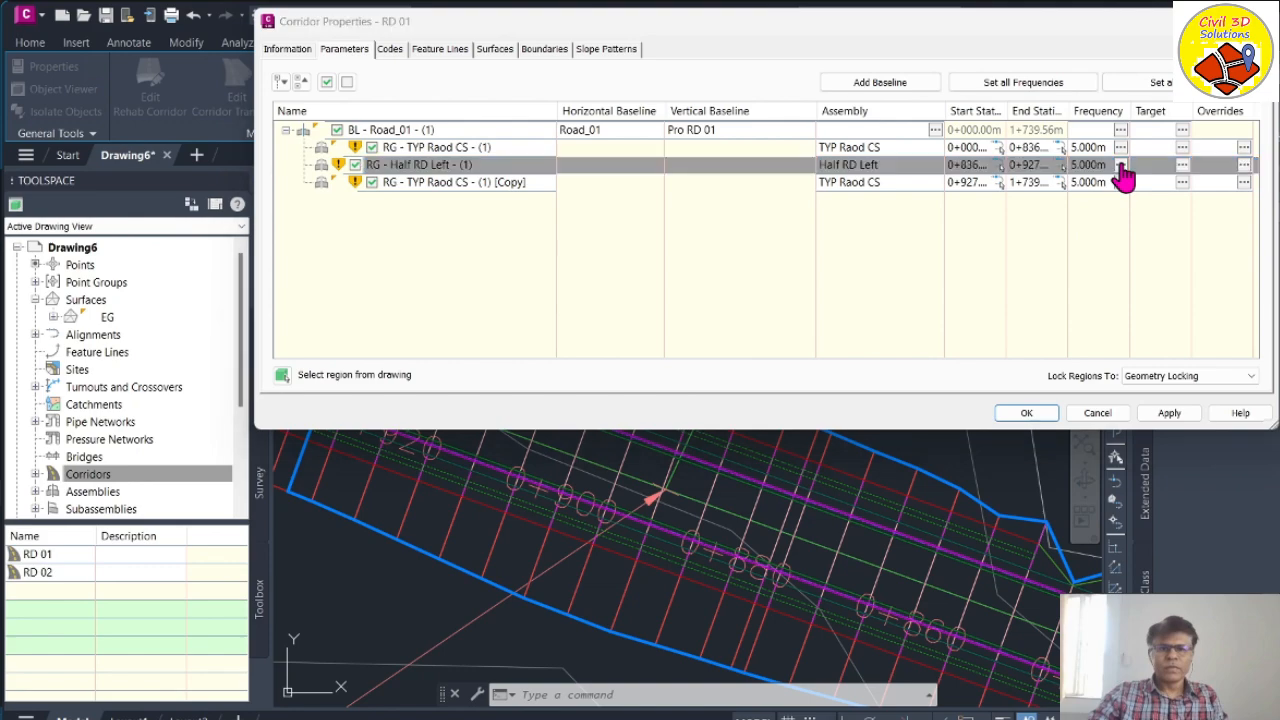
{"action": "left_click", "coordinate": [766, 196]}
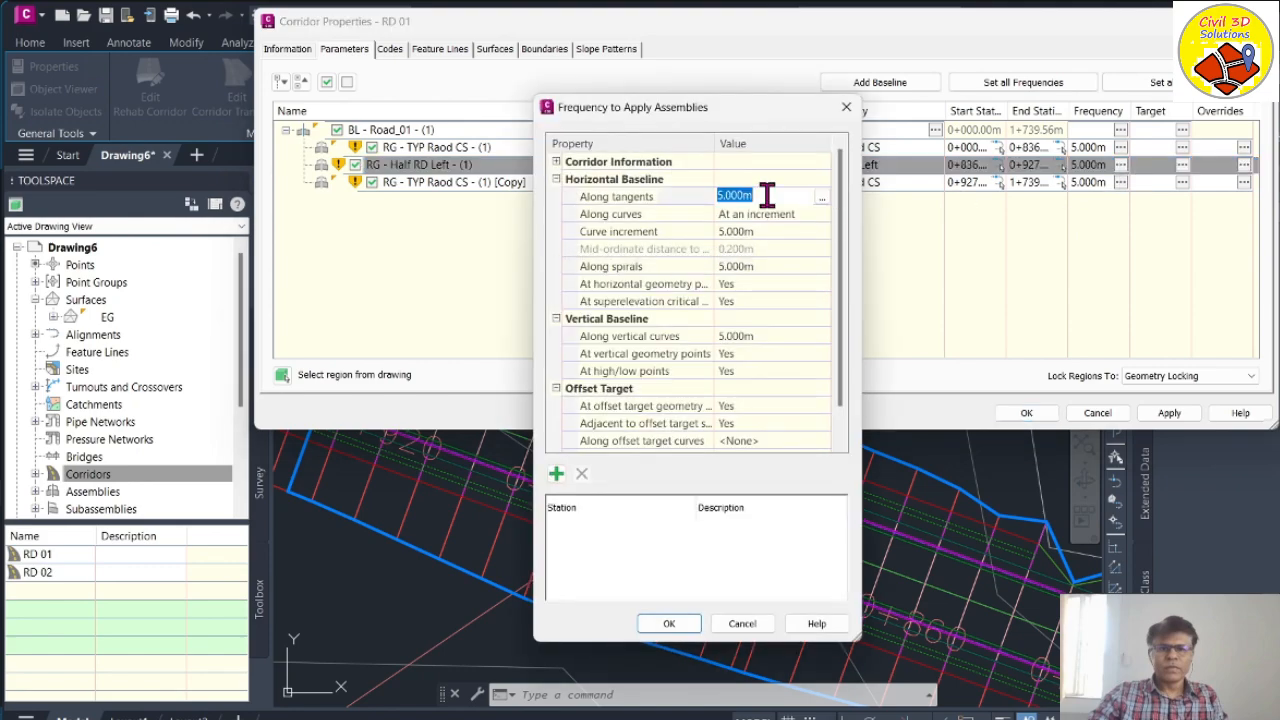
{"action": "type", "text": "2"}
{"action": "key", "text": "Return"}
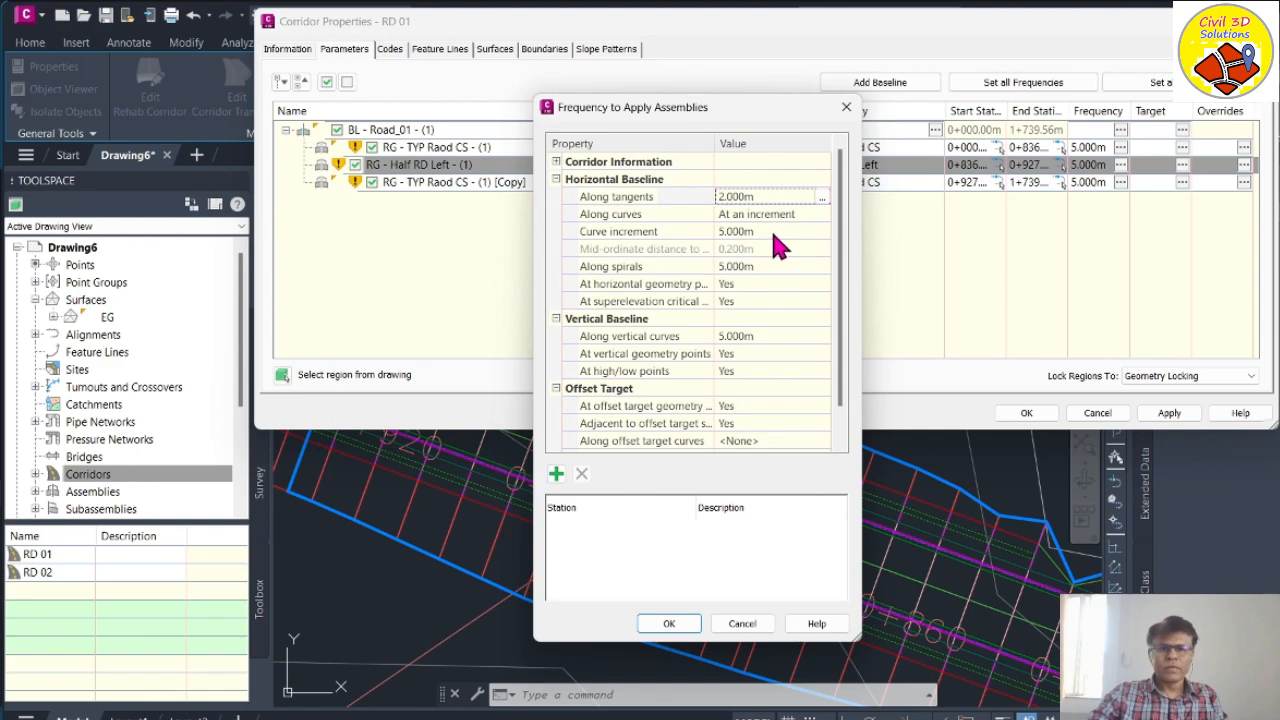
{"action": "left_click", "coordinate": [773, 231]}
{"action": "type", "text": "2"}
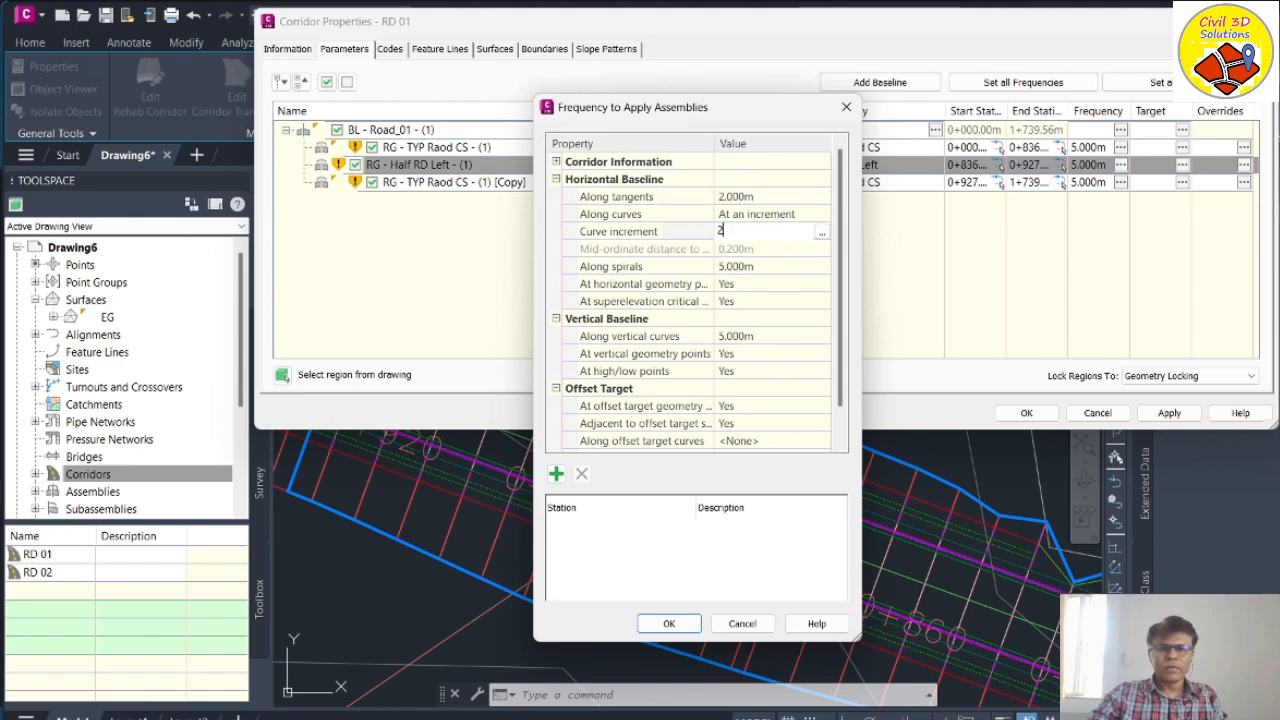
{"action": "left_click", "coordinate": [774, 266]}
{"action": "type", "text": "2"}
Step: Set the Half RD Left region's frequency along vertical curves to 2 m, apply the corridor changes and rebuild RD 01
{"action": "left_click", "coordinate": [780, 337]}
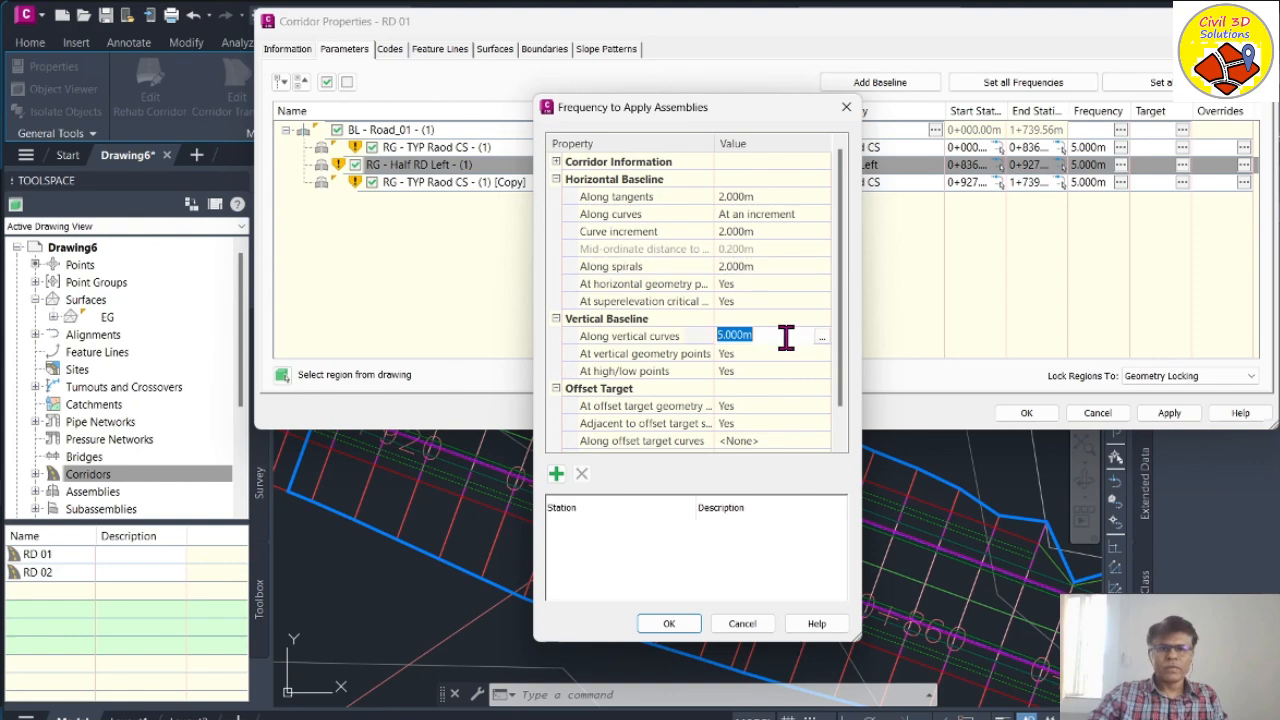
{"action": "type", "text": "2"}
{"action": "key", "text": "Return"}
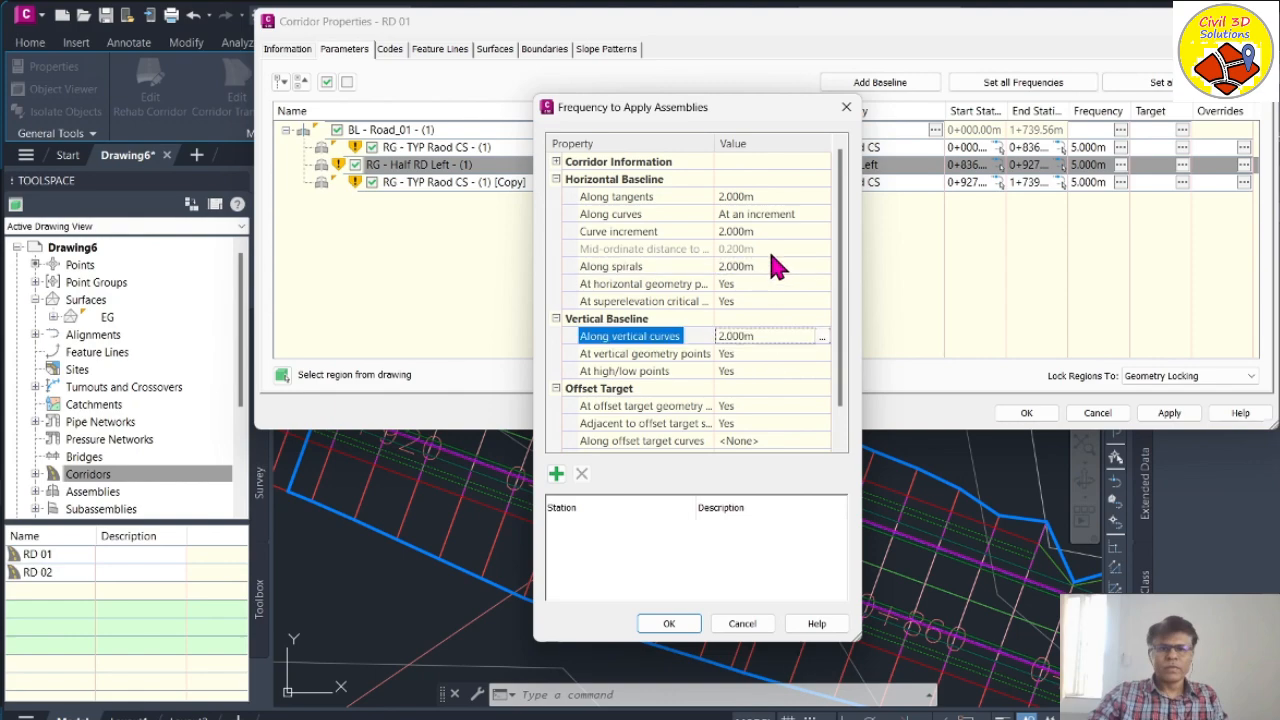
{"action": "left_click", "coordinate": [699, 620]}
{"action": "left_click", "coordinate": [1160, 416]}
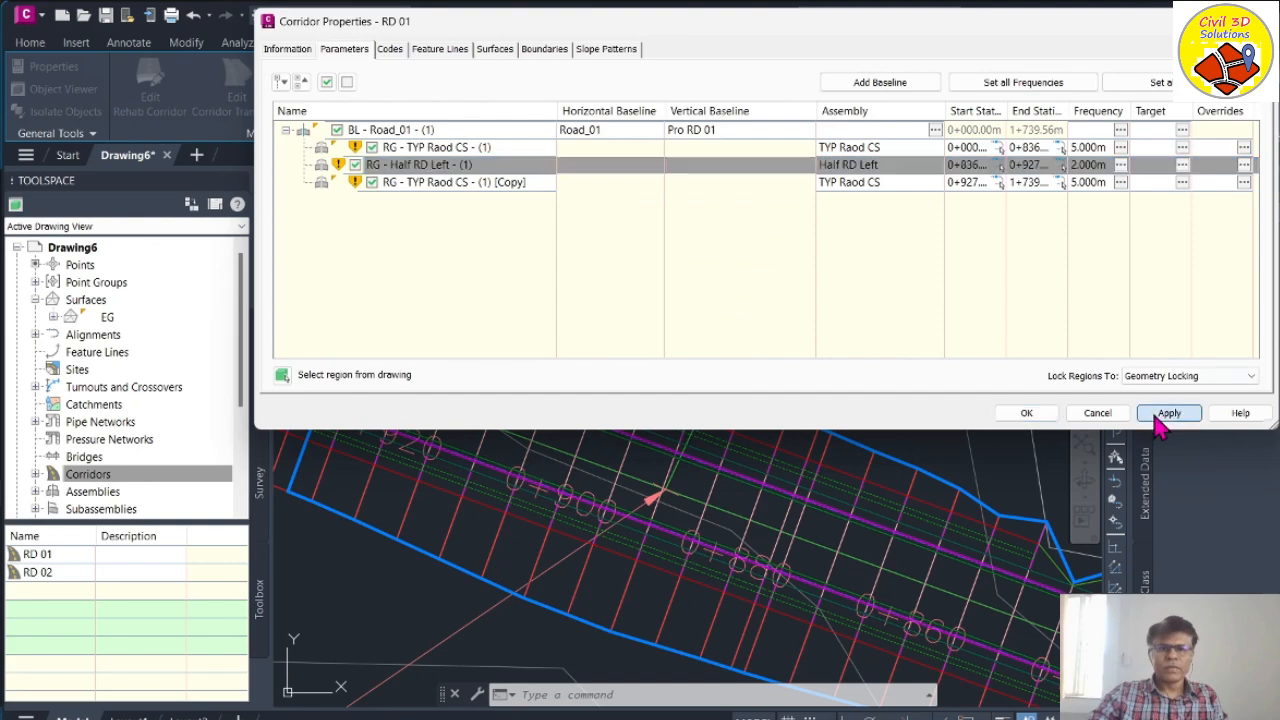
{"action": "left_click", "coordinate": [590, 340]}
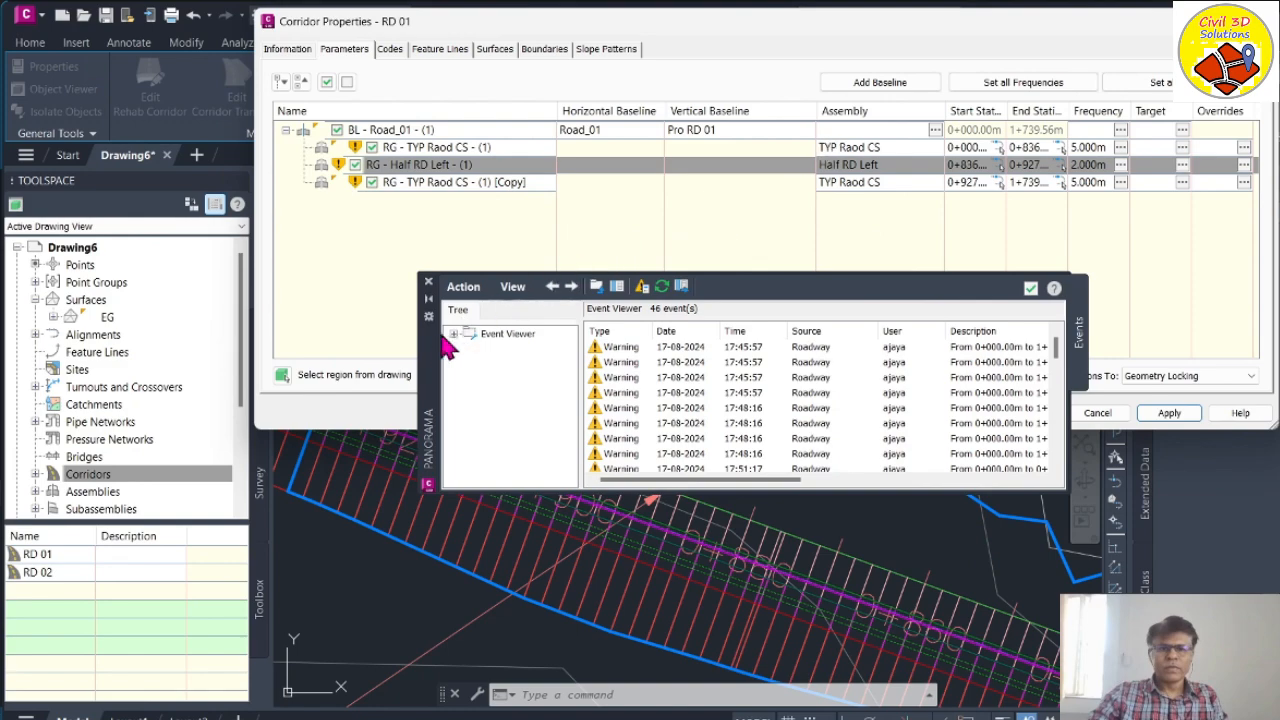
Step: Accept the RD 01 corridor properties and dismiss the event list
{"action": "left_click_drag", "start_coordinate": [693, 35], "coordinate": [685, 180]}
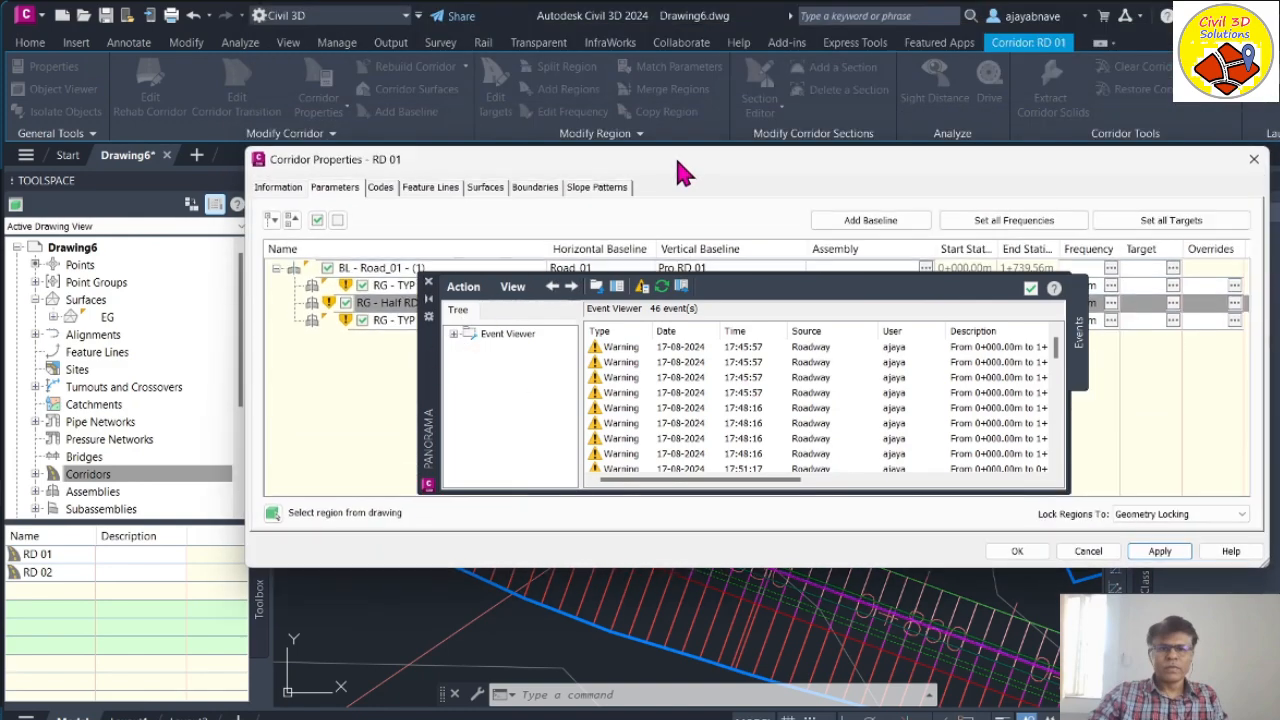
{"action": "left_click", "coordinate": [1025, 557]}
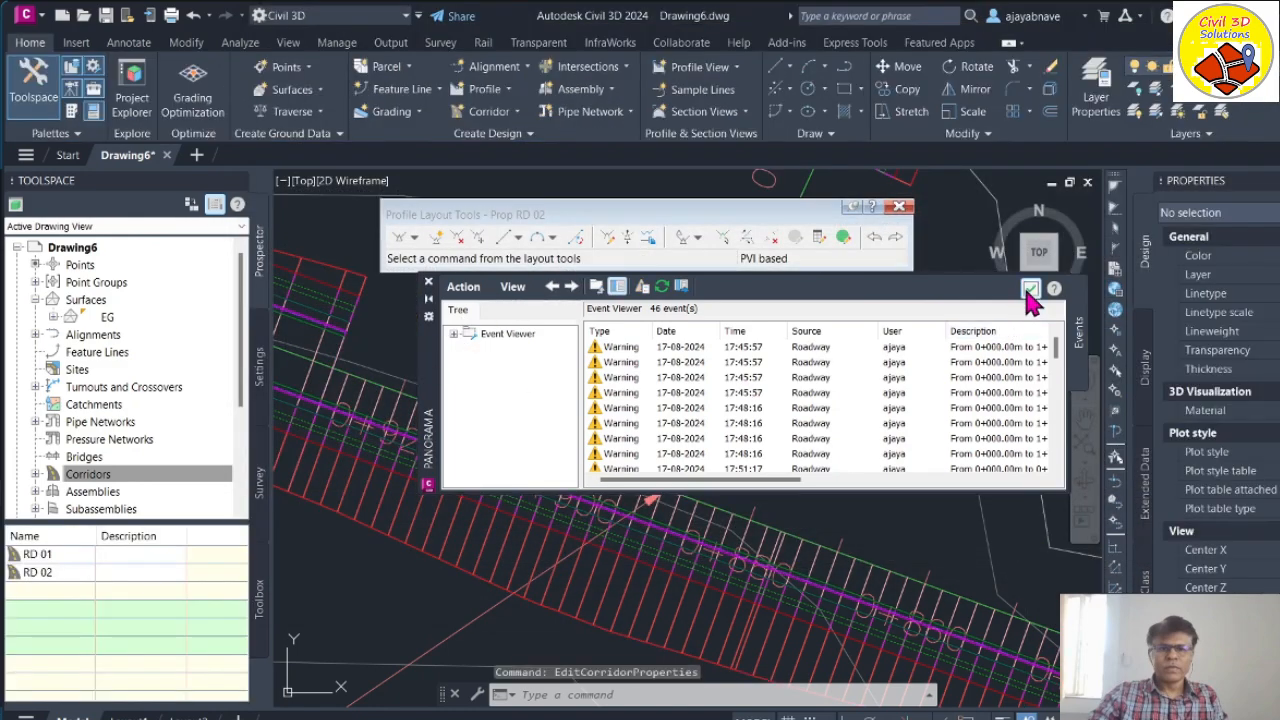
{"action": "left_click", "coordinate": [1031, 288]}
Step: Sketch a three-point arc from the eastern end of the RD 01 half-road gap to the near corner of the RD 02 corridor
{"action": "scroll", "coordinate": [926, 630], "scroll_direction": "down", "scroll_amount": 3}
{"action": "scroll", "coordinate": [869, 632], "scroll_direction": "up", "scroll_amount": 6}
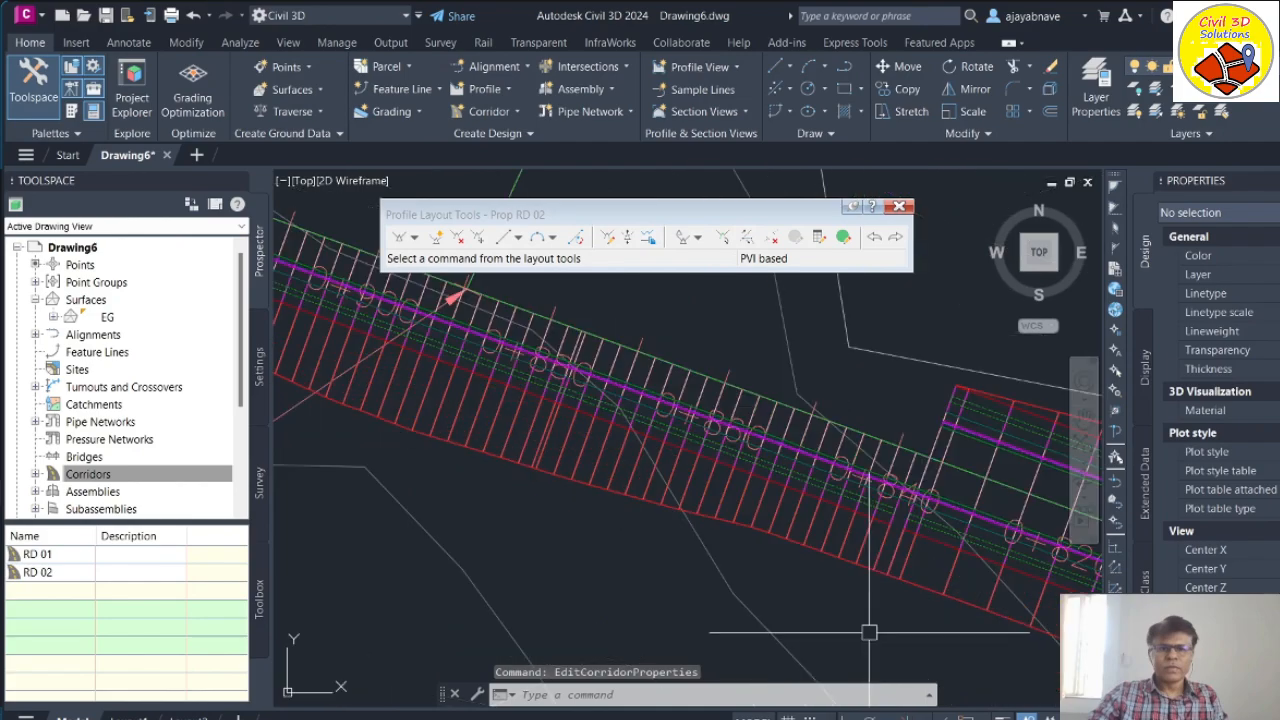
{"action": "scroll", "coordinate": [664, 615], "scroll_direction": "down", "scroll_amount": 4}
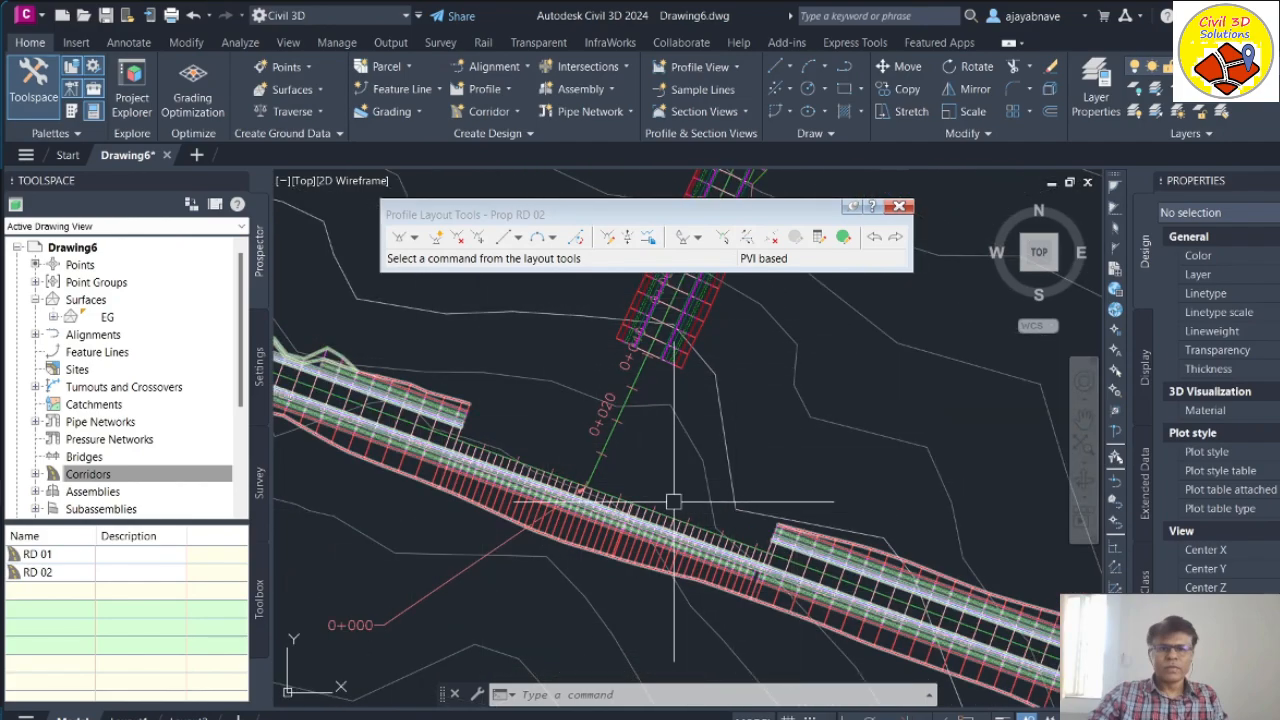
{"action": "scroll", "coordinate": [780, 640], "scroll_direction": "down", "scroll_amount": 4}
{"action": "scroll", "coordinate": [660, 648], "scroll_direction": "up", "scroll_amount": 5}
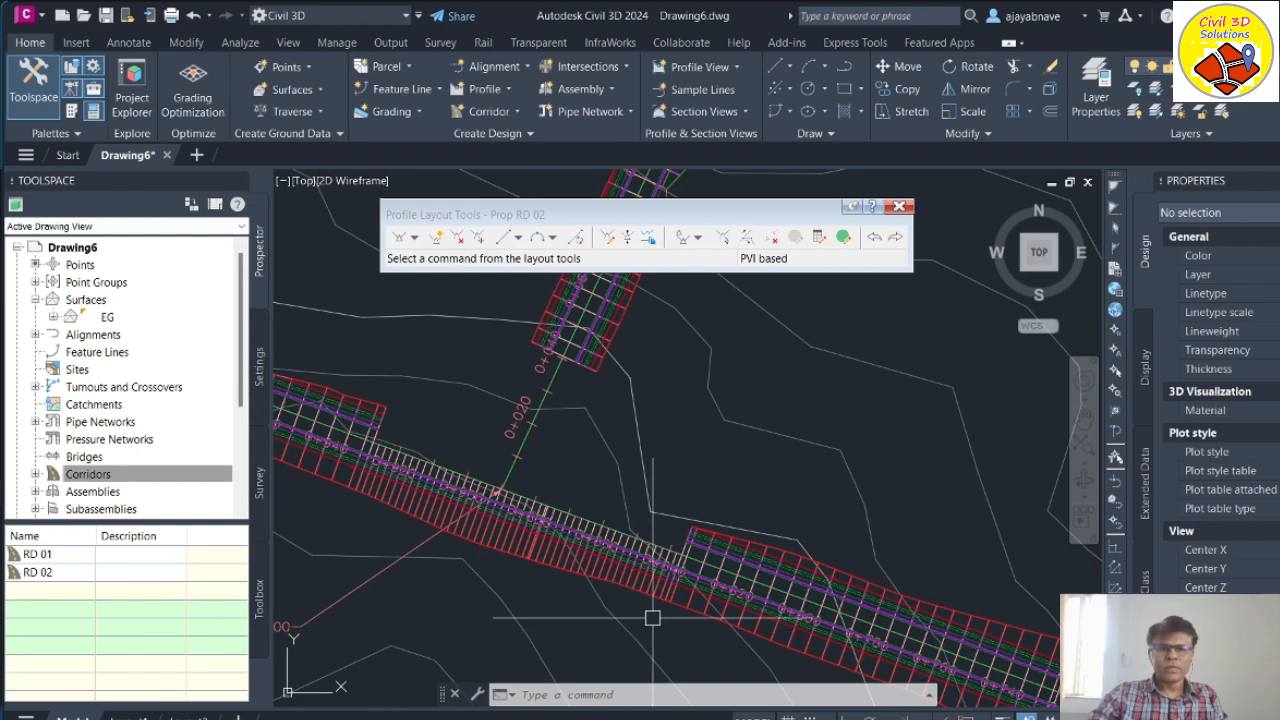
{"action": "scroll", "coordinate": [341, 362], "scroll_direction": "up", "scroll_amount": 2}
{"action": "scroll", "coordinate": [532, 432], "scroll_direction": "down", "scroll_amount": 2}
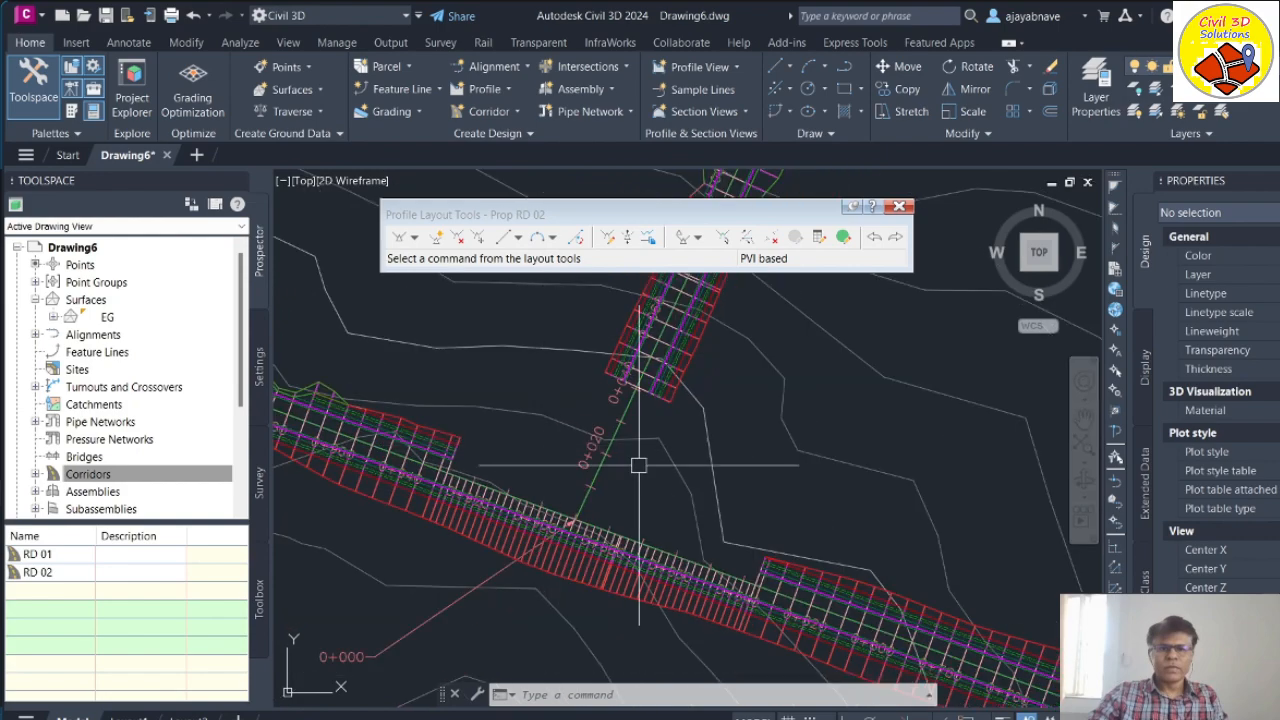
{"action": "left_click", "coordinate": [810, 66]}
{"action": "scroll", "coordinate": [735, 485], "scroll_direction": "up", "scroll_amount": 2}
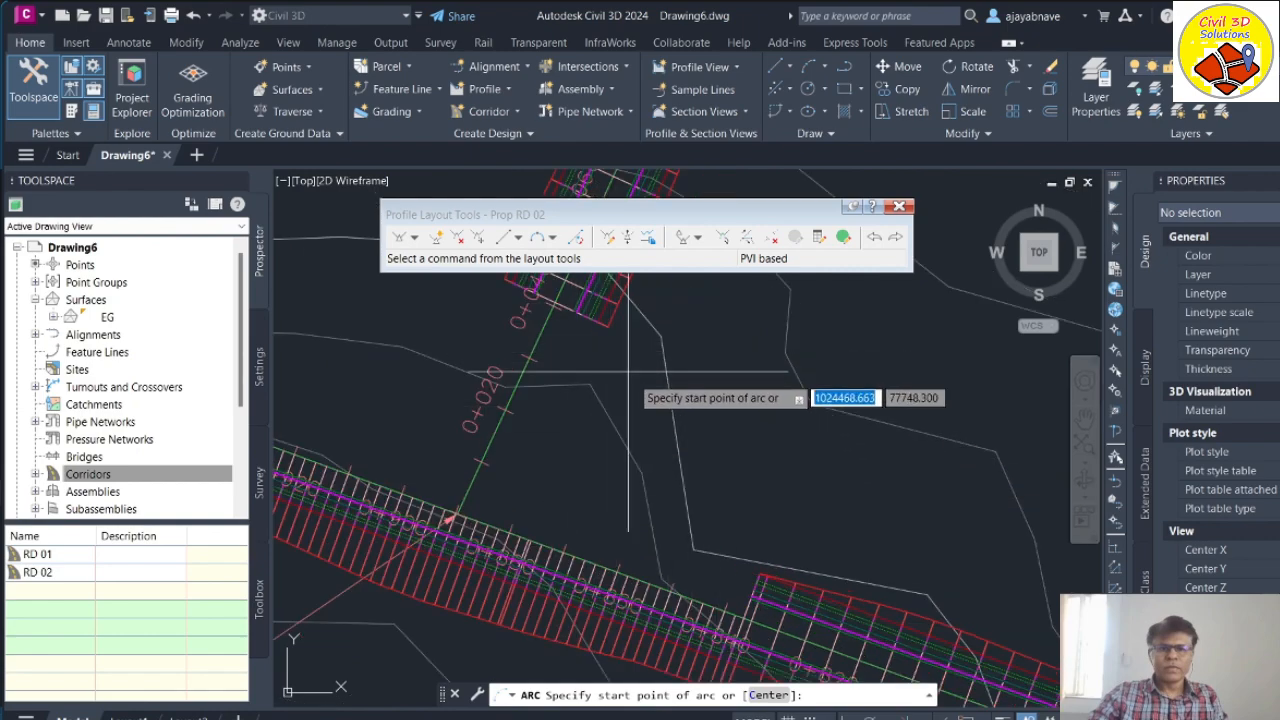
{"action": "left_click", "coordinate": [734, 586]}
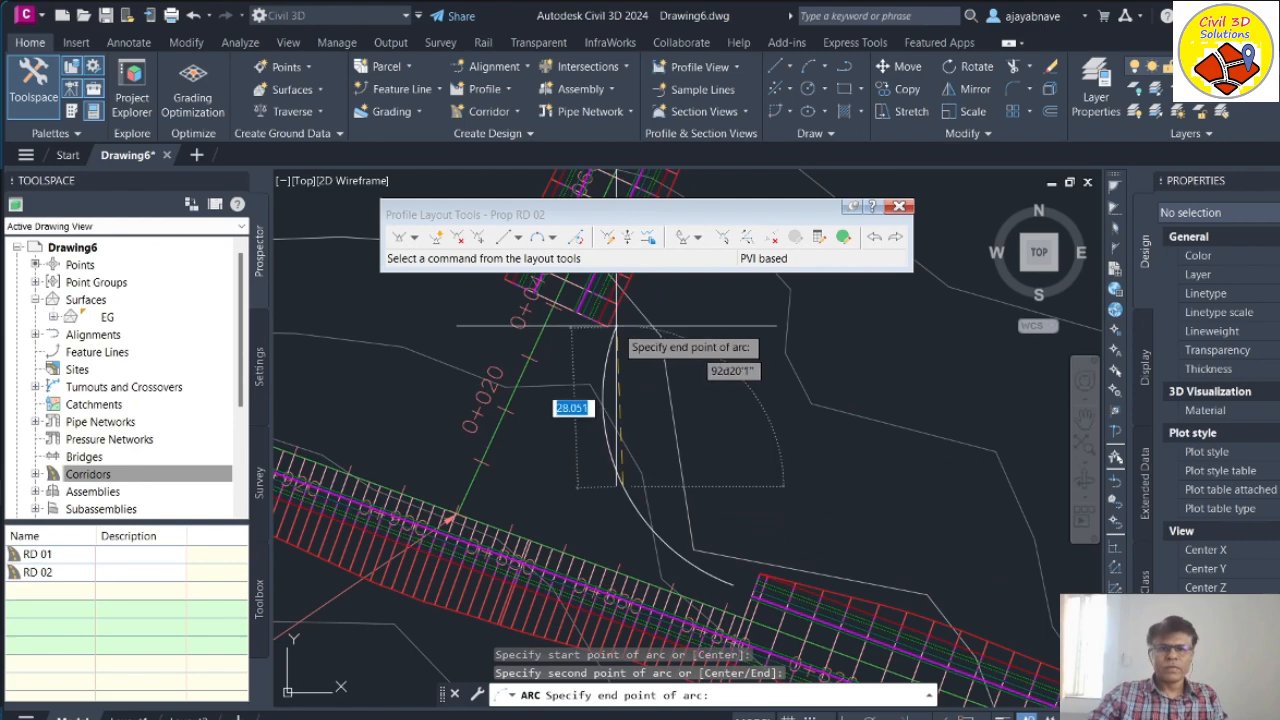
{"action": "left_click", "coordinate": [600, 408]}
{"action": "scroll", "coordinate": [737, 497], "scroll_direction": "down", "scroll_amount": 4}
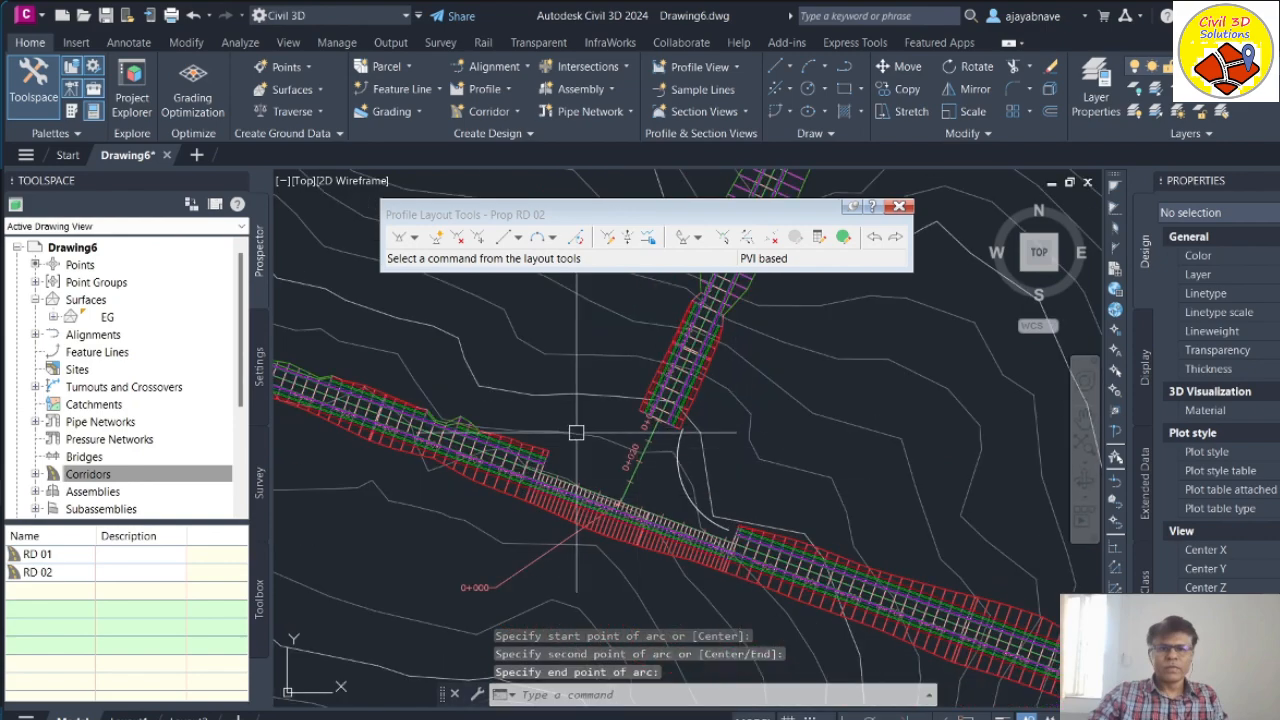
{"action": "scroll", "coordinate": [574, 439], "scroll_direction": "up", "scroll_amount": 4}
{"action": "scroll", "coordinate": [574, 439], "scroll_direction": "down", "scroll_amount": 3}
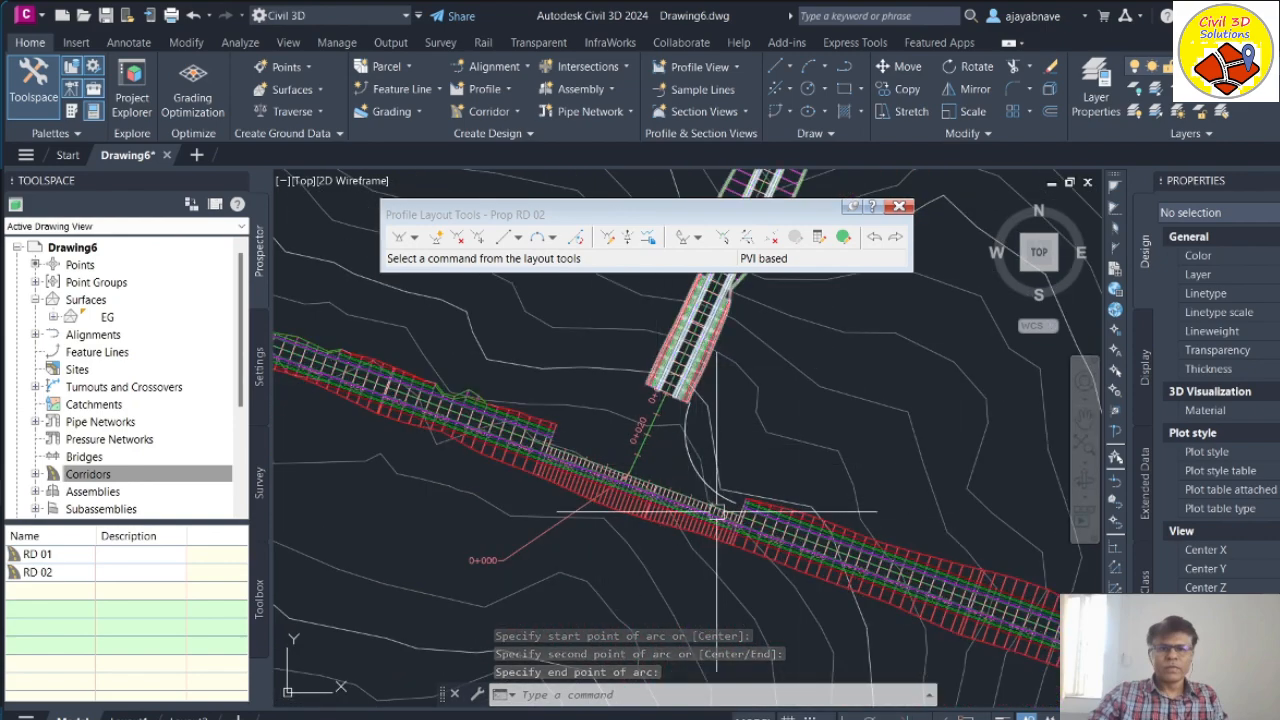
{"action": "scroll", "coordinate": [672, 475], "scroll_direction": "up", "scroll_amount": 3}
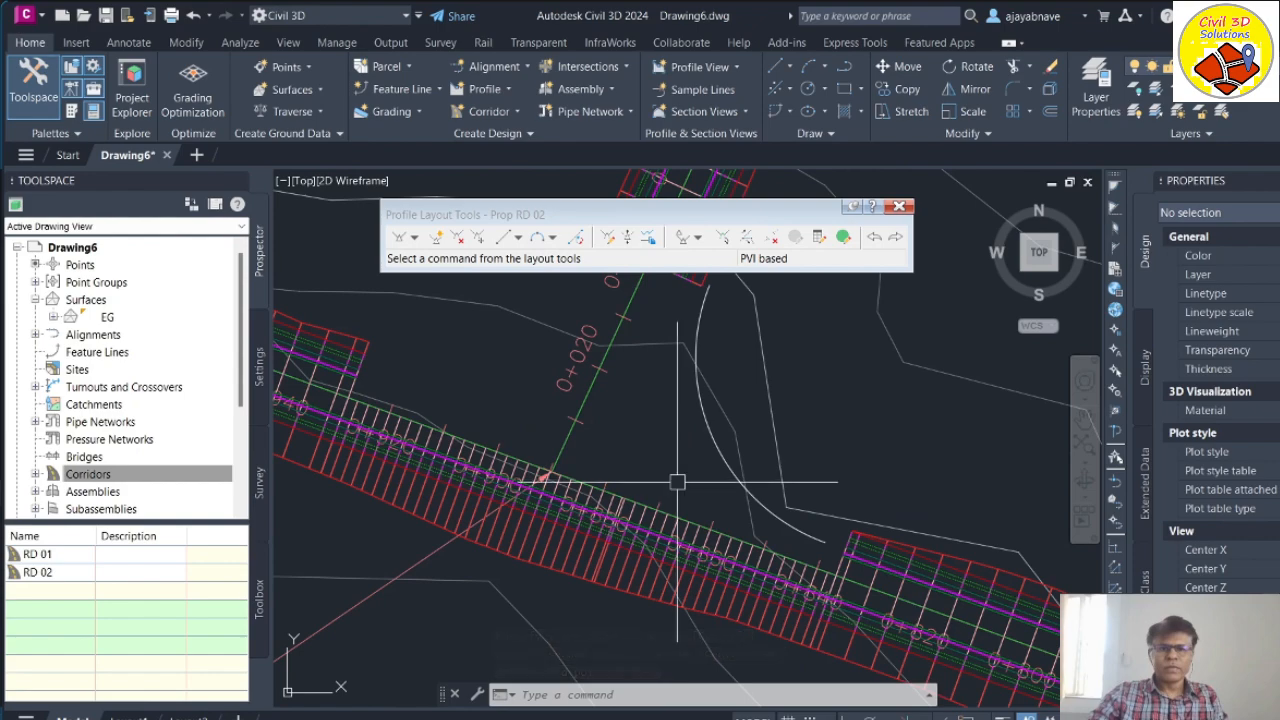
{"action": "scroll", "coordinate": [729, 462], "scroll_direction": "down", "scroll_amount": 2}
{"action": "scroll", "coordinate": [720, 454], "scroll_direction": "up", "scroll_amount": 2}
{"action": "left_click", "coordinate": [717, 465]}
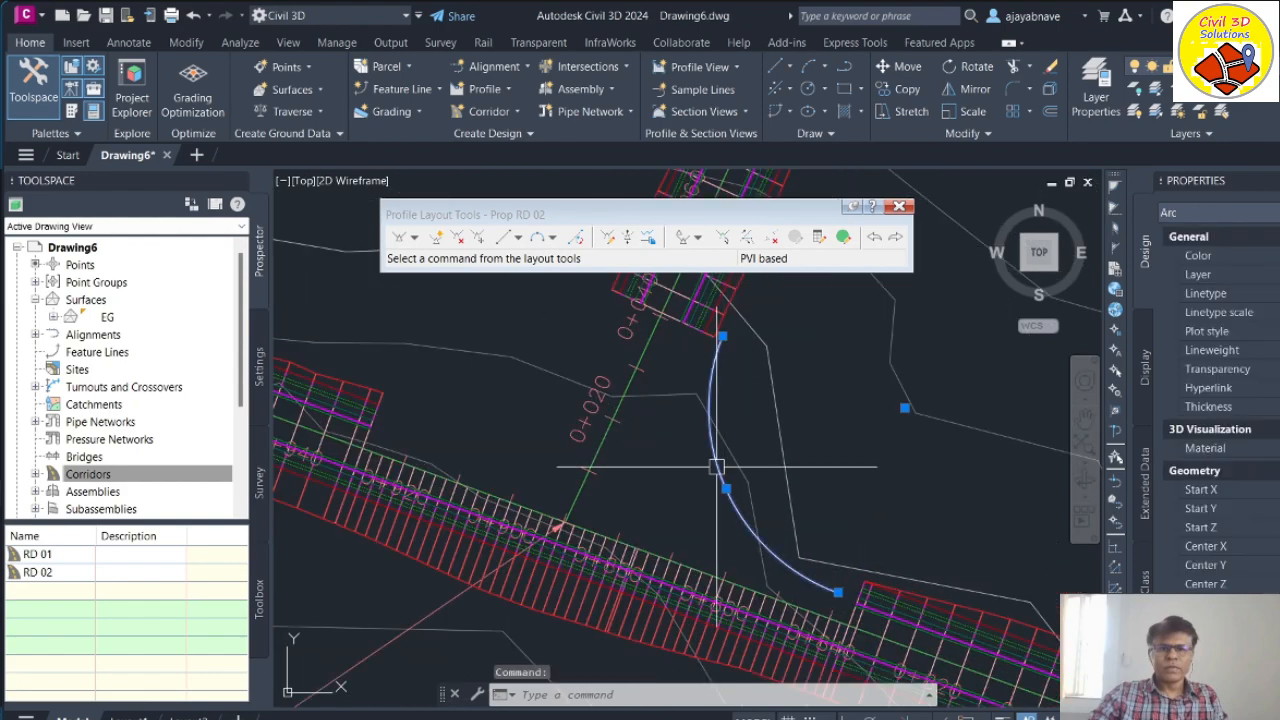
{"action": "key", "text": "Escape"}
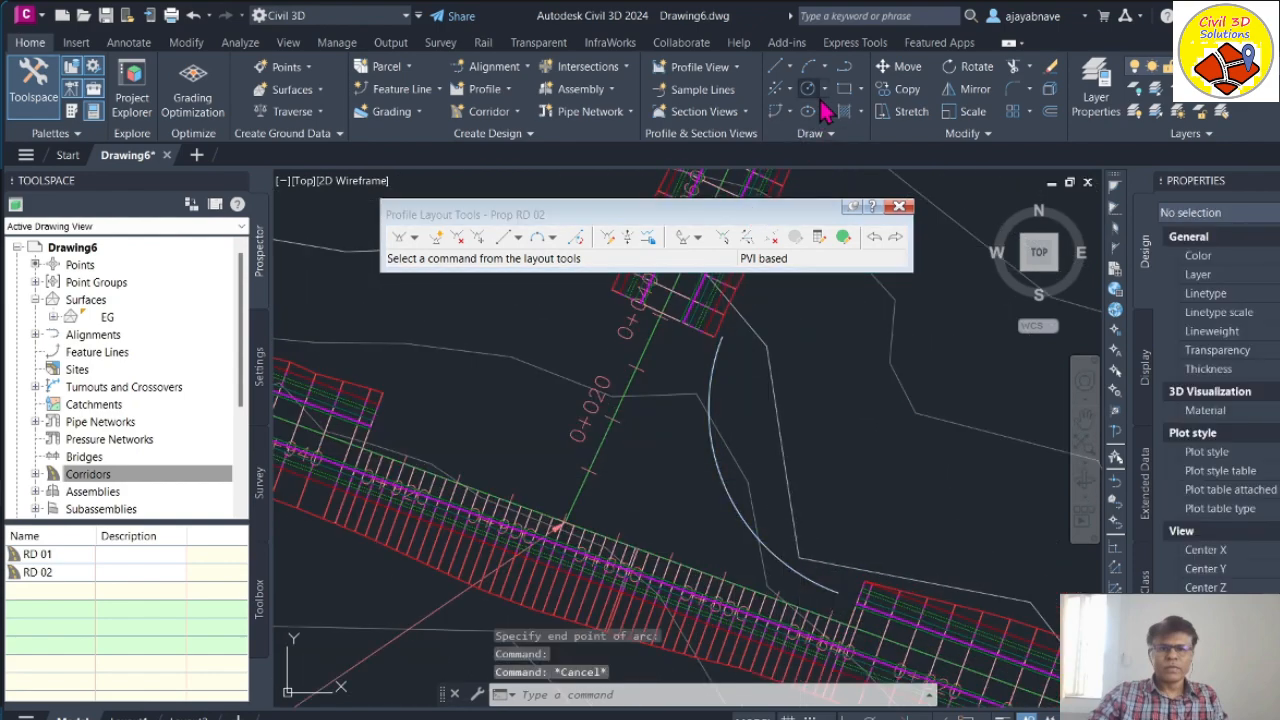
{"action": "left_click", "coordinate": [809, 68]}
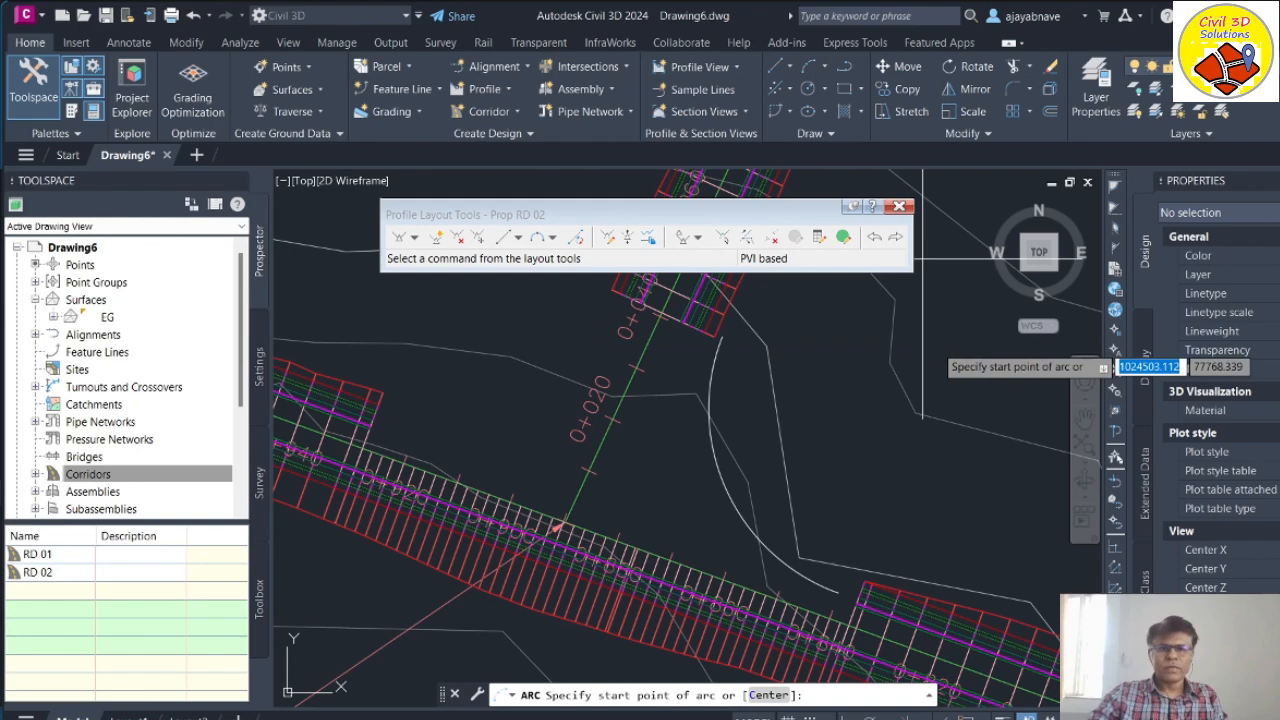
{"action": "left_click", "coordinate": [383, 417]}
{"action": "left_click", "coordinate": [575, 304]}
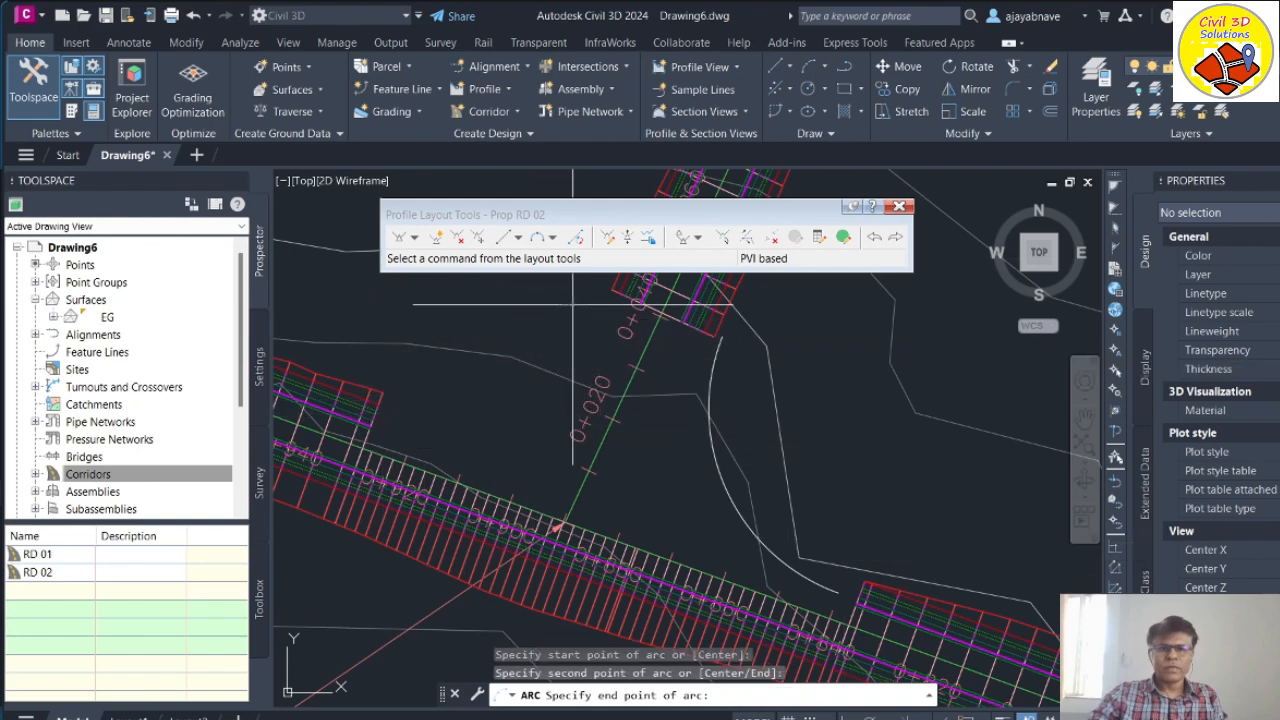
{"action": "key", "text": "Escape"}
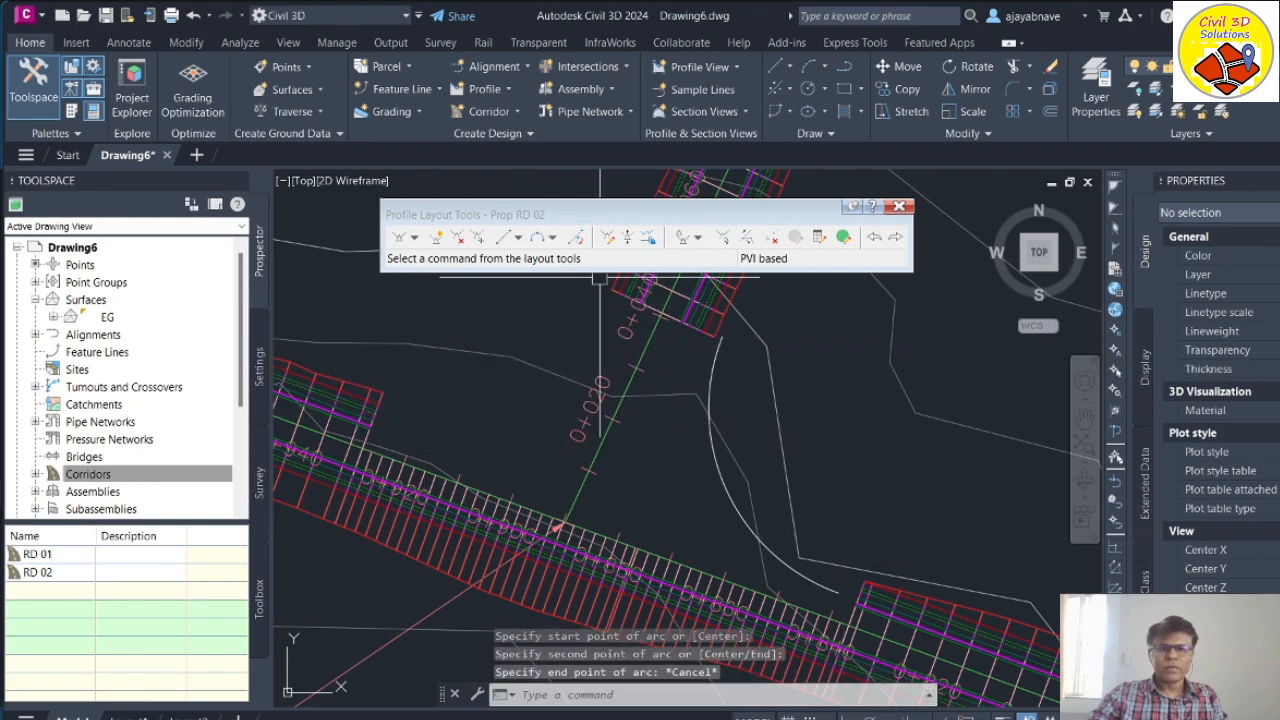
Step: Sketch a three-point arc from the western end of the RD 01 half-road gap up to the west side of RD 02
{"action": "left_click", "coordinate": [826, 91]}
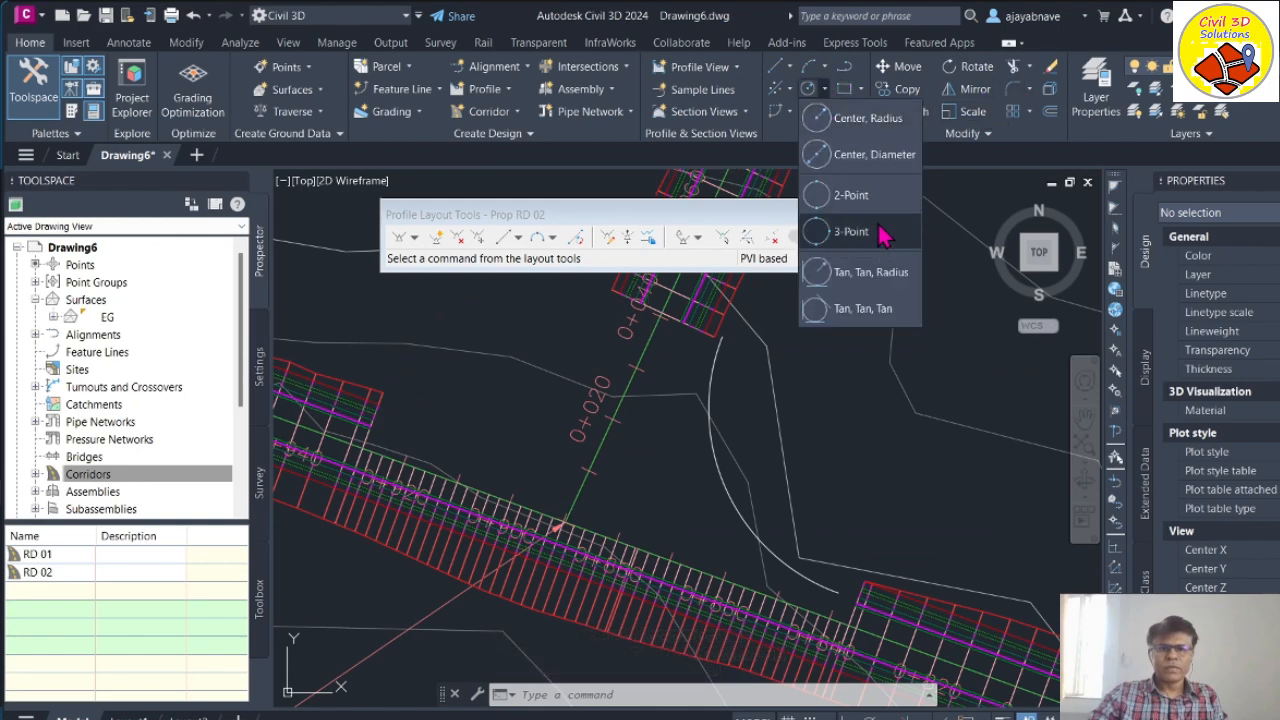
{"action": "left_click", "coordinate": [825, 67]}
{"action": "left_click", "coordinate": [851, 96]}
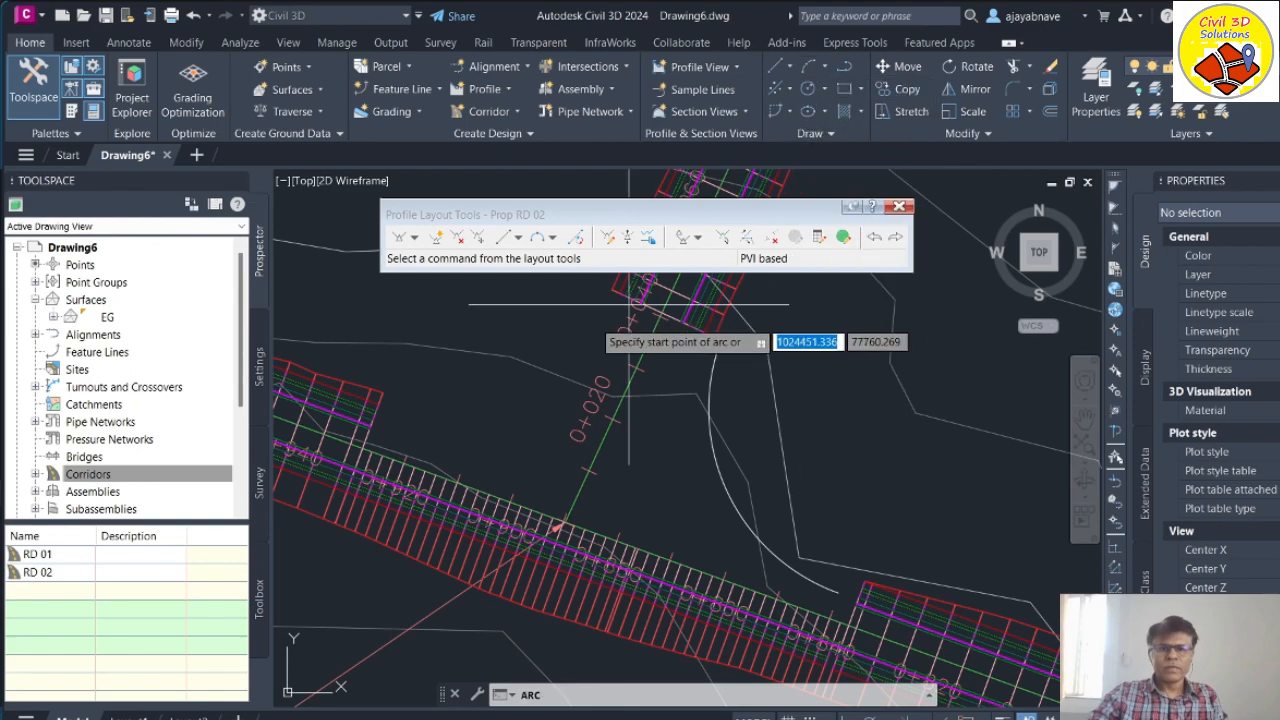
{"action": "left_click", "coordinate": [392, 414]}
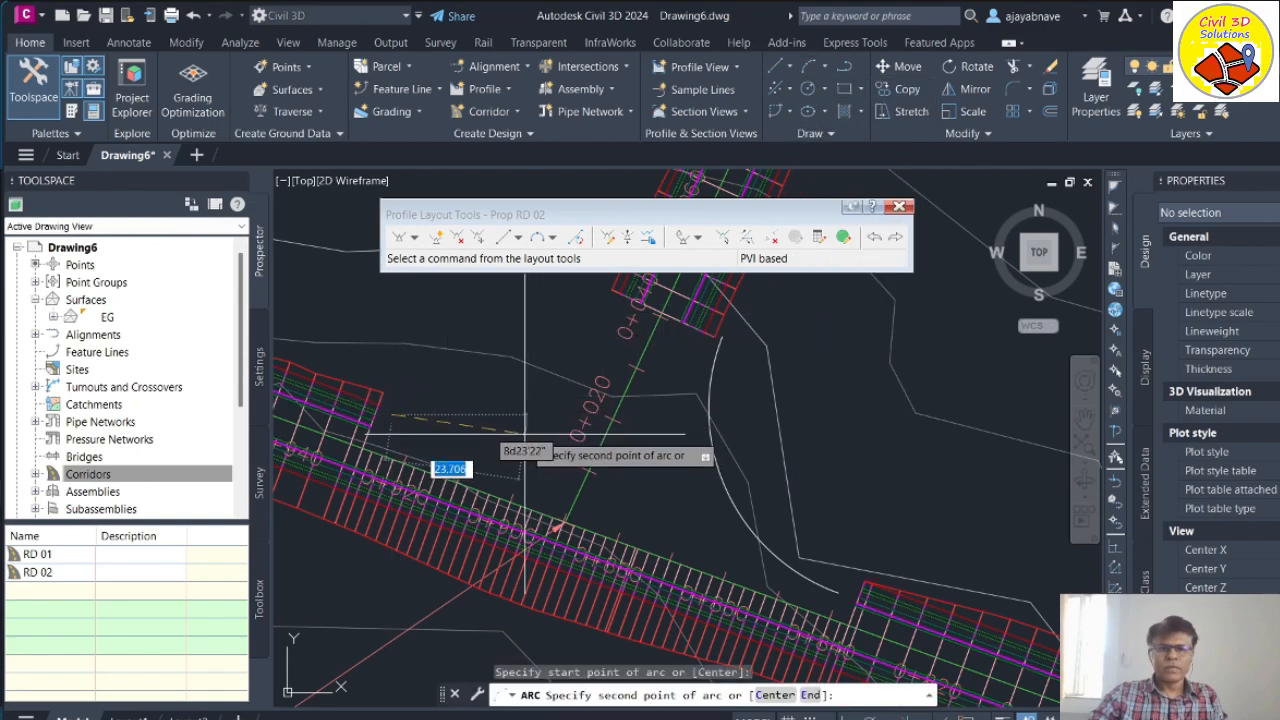
{"action": "left_click", "coordinate": [533, 432]}
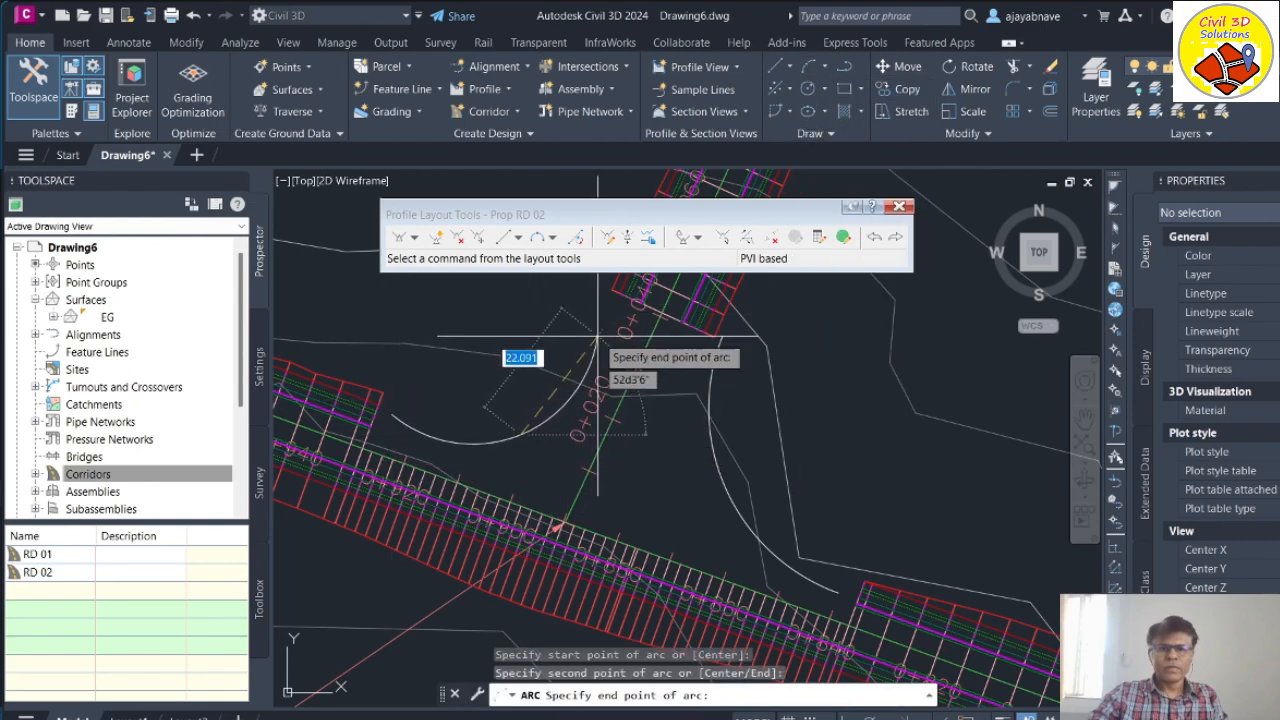
{"action": "key", "text": "Escape"}
{"action": "scroll", "coordinate": [621, 447], "scroll_direction": "down", "scroll_amount": 4}
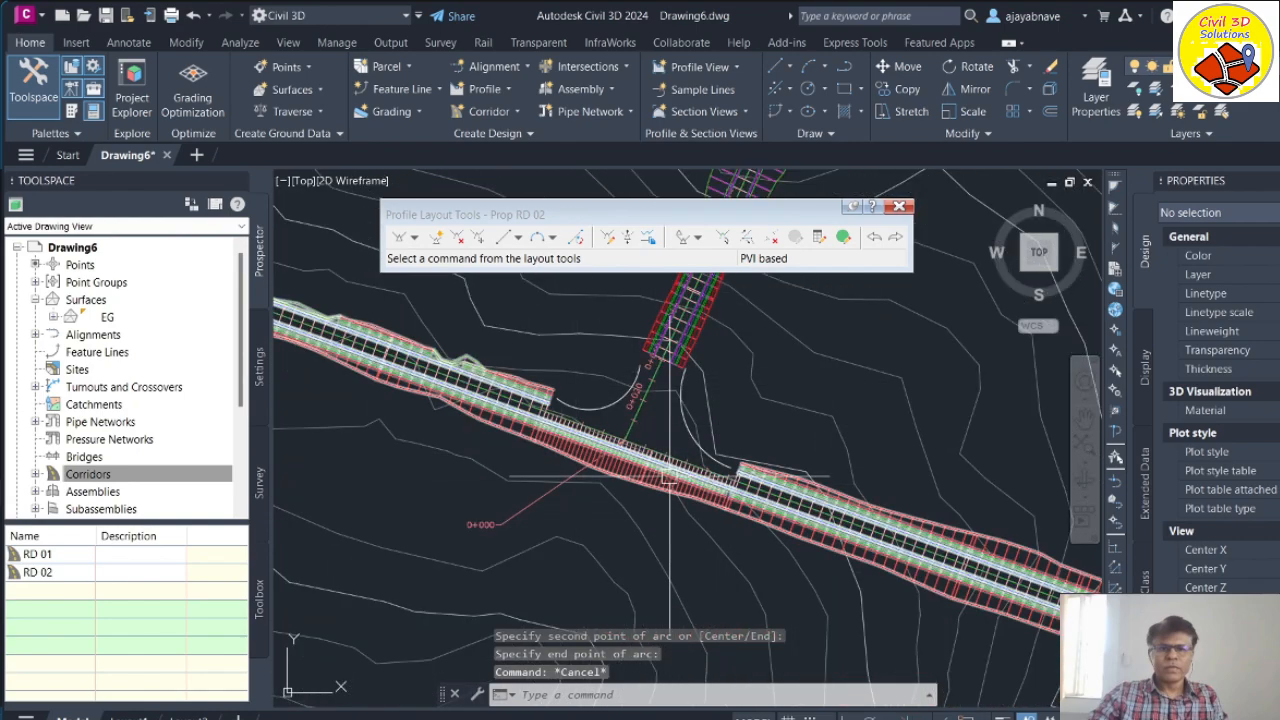
{"action": "scroll", "coordinate": [669, 478], "scroll_direction": "up", "scroll_amount": 5}
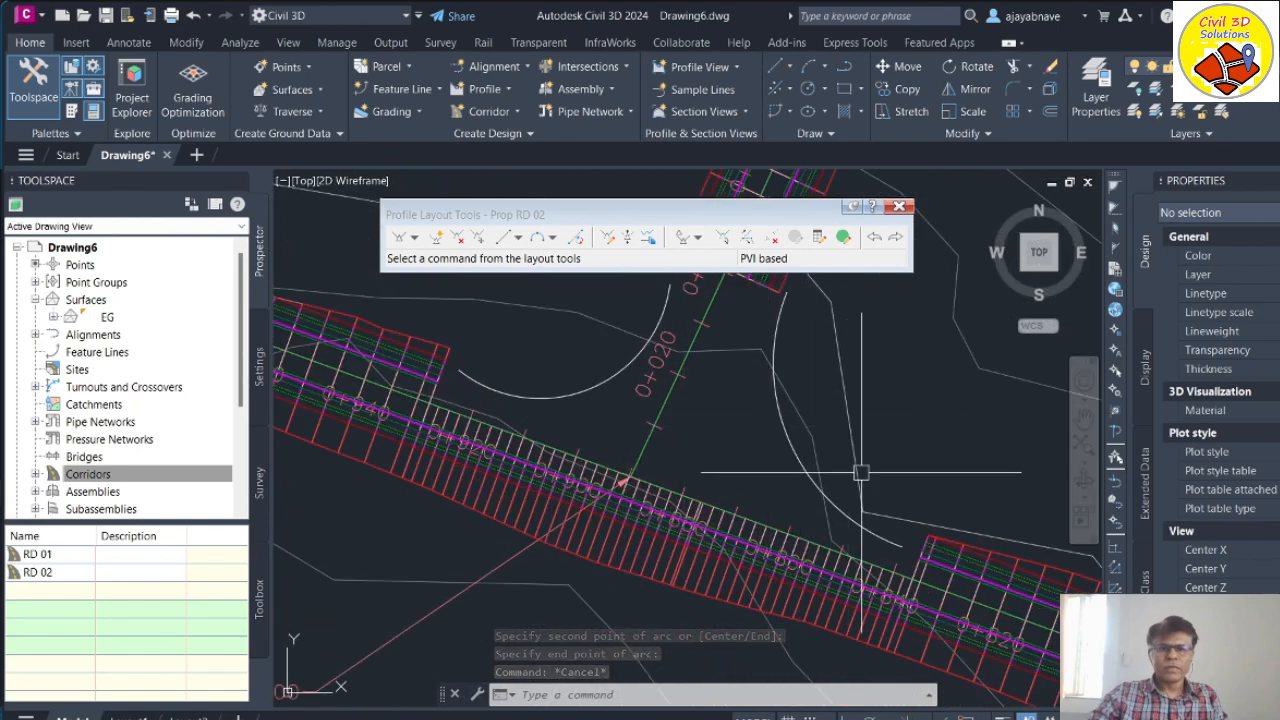
Step: Delete both sketched arcs on either side of the RD 02 centreline
{"action": "scroll", "coordinate": [696, 509], "scroll_direction": "down", "scroll_amount": 3}
{"action": "left_click", "coordinate": [621, 443]}
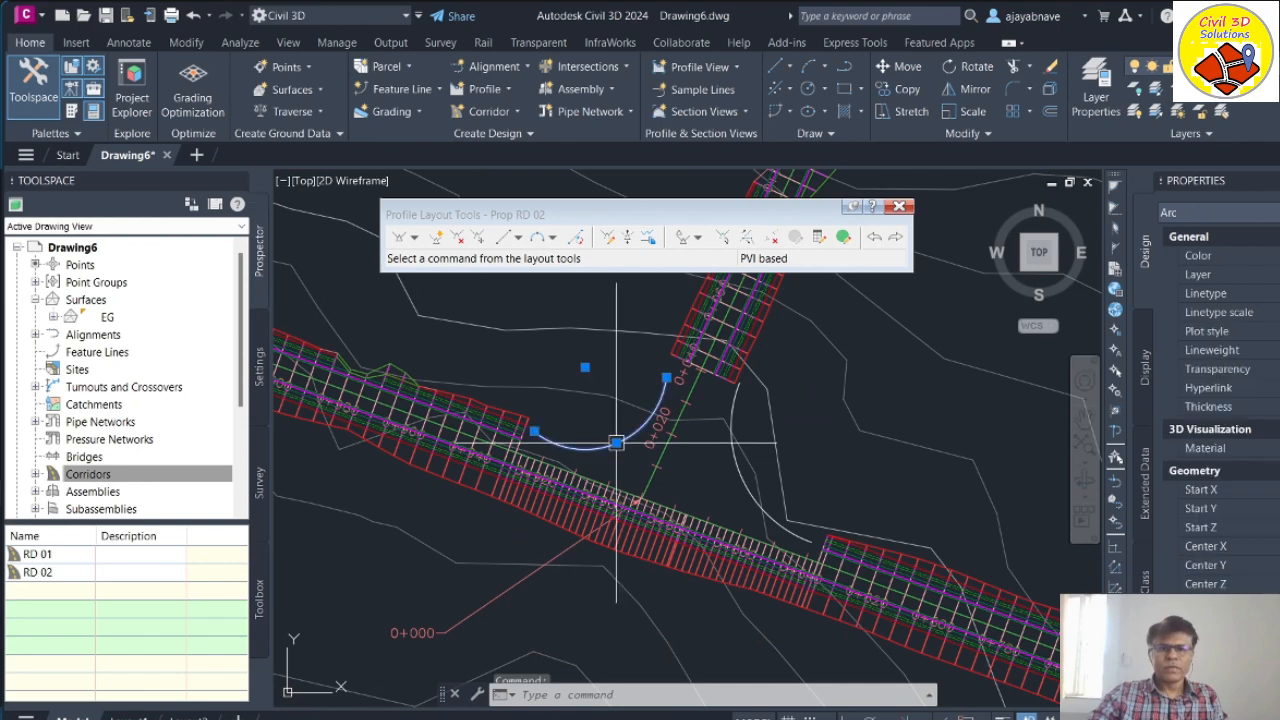
{"action": "key", "text": "Delete"}
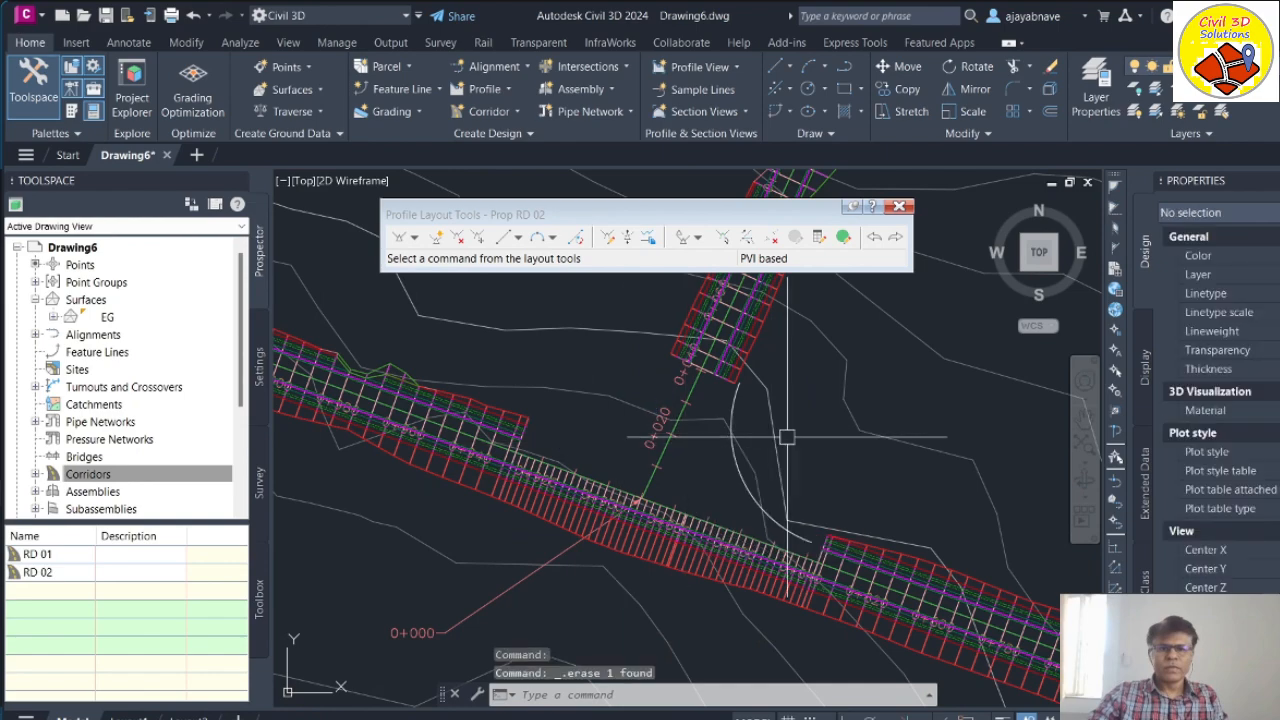
{"action": "left_click", "coordinate": [737, 462]}
{"action": "key", "text": "Delete"}
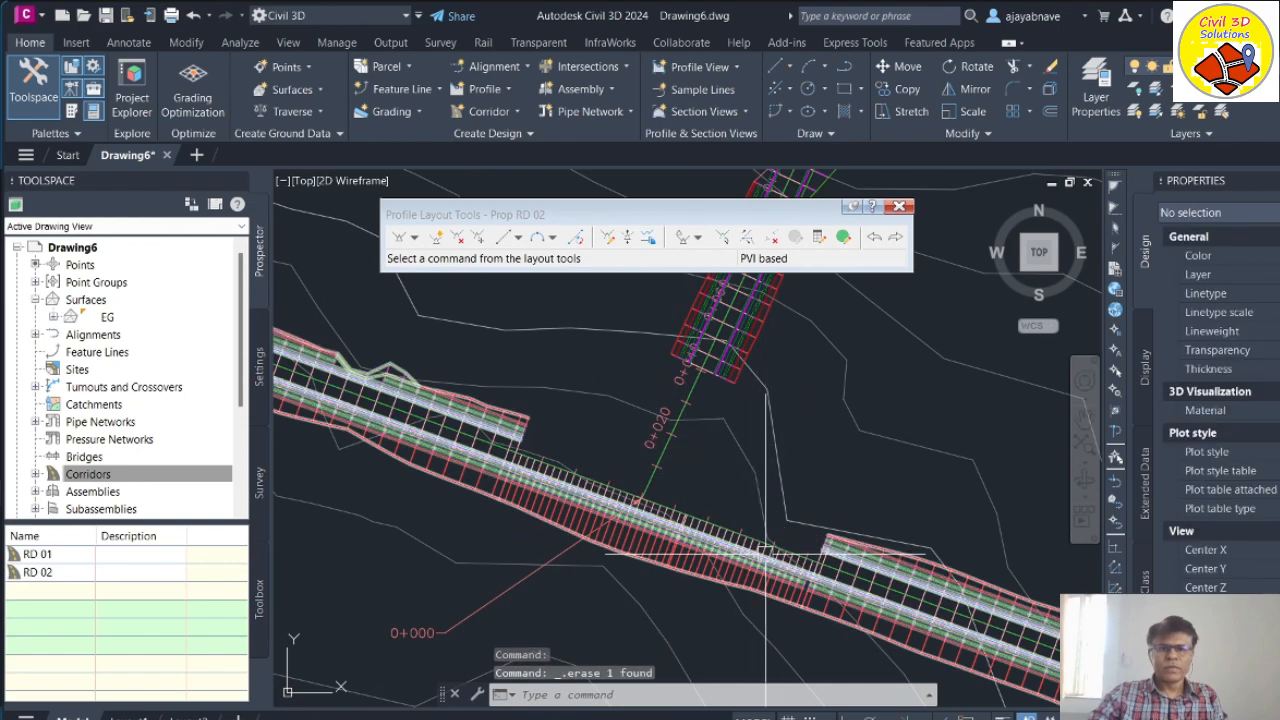
Step: Examine the open junction area between the RD 01 half-road region and the start of the RD 02 corridor
{"action": "scroll", "coordinate": [590, 518], "scroll_direction": "down", "scroll_amount": 4}
{"action": "scroll", "coordinate": [606, 495], "scroll_direction": "up", "scroll_amount": 4}
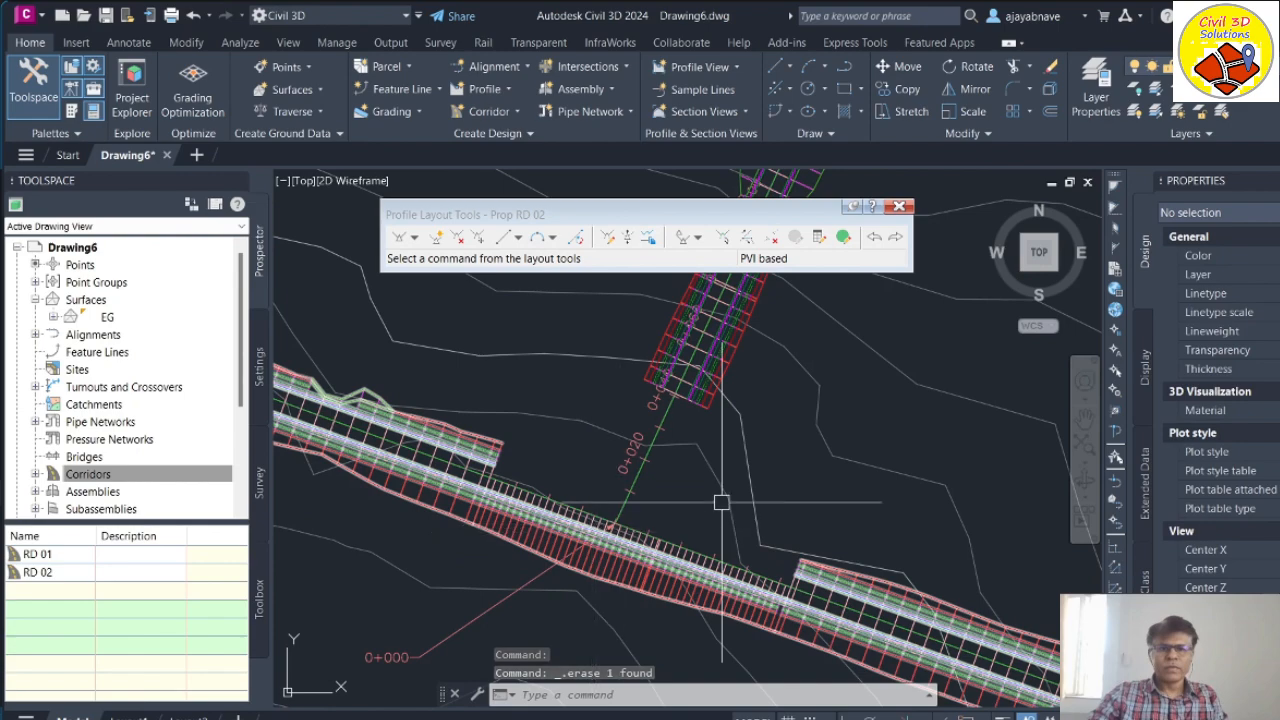
{"action": "scroll", "coordinate": [744, 465], "scroll_direction": "down", "scroll_amount": 2}
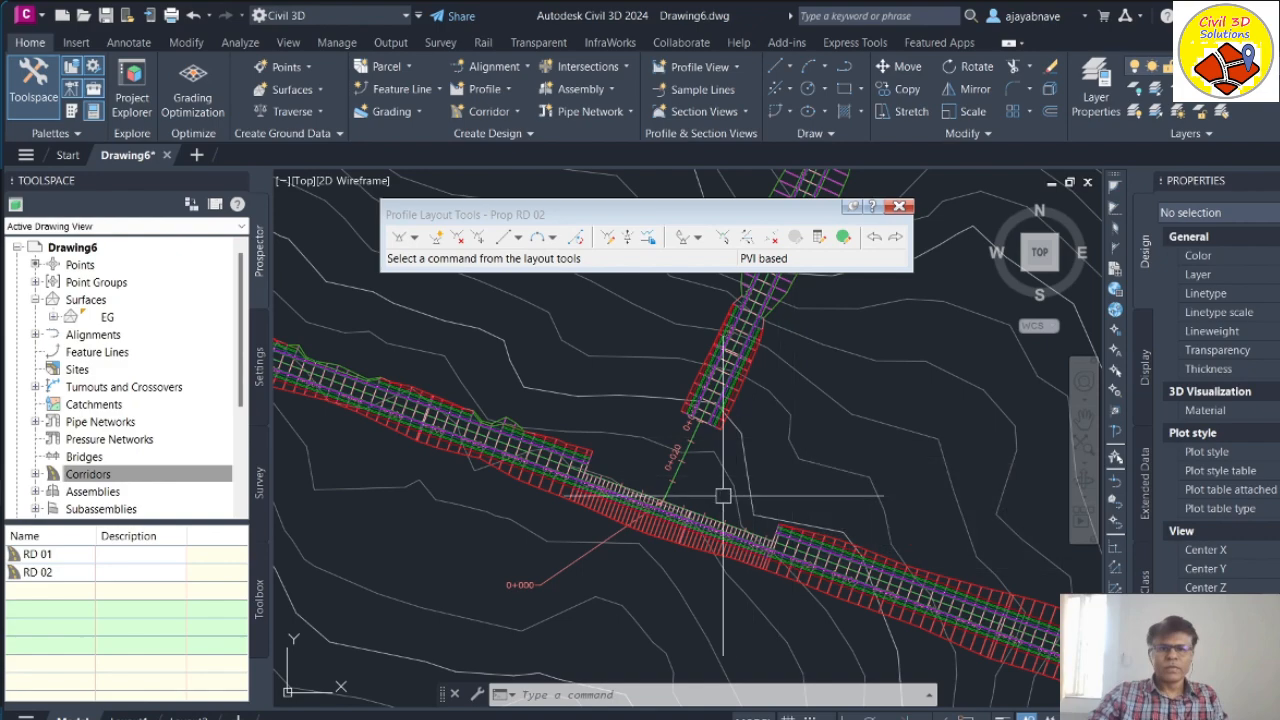
{"action": "scroll", "coordinate": [600, 462], "scroll_direction": "down", "scroll_amount": 1}
{"action": "scroll", "coordinate": [583, 475], "scroll_direction": "down", "scroll_amount": 1}
{"action": "scroll", "coordinate": [575, 462], "scroll_direction": "up", "scroll_amount": 2}
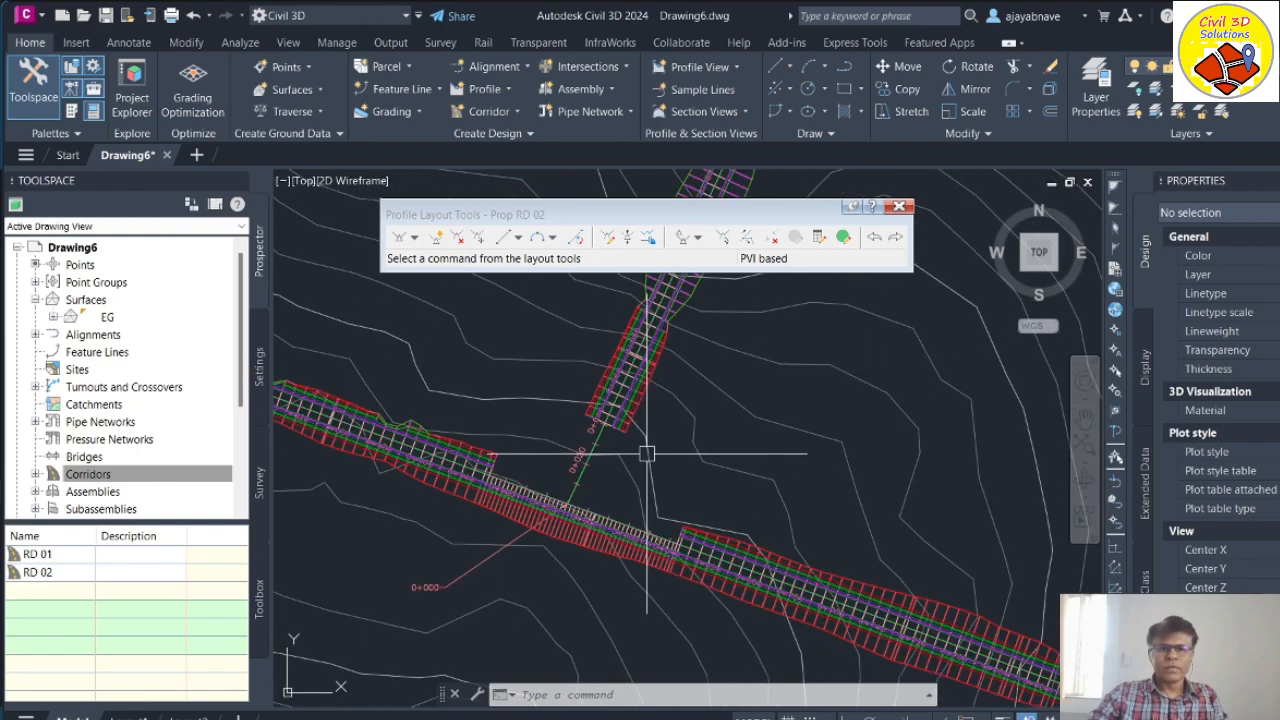
{"action": "scroll", "coordinate": [534, 500], "scroll_direction": "up", "scroll_amount": 2}
{"action": "scroll", "coordinate": [680, 376], "scroll_direction": "up", "scroll_amount": 2}
{"action": "left_click", "coordinate": [680, 376]}
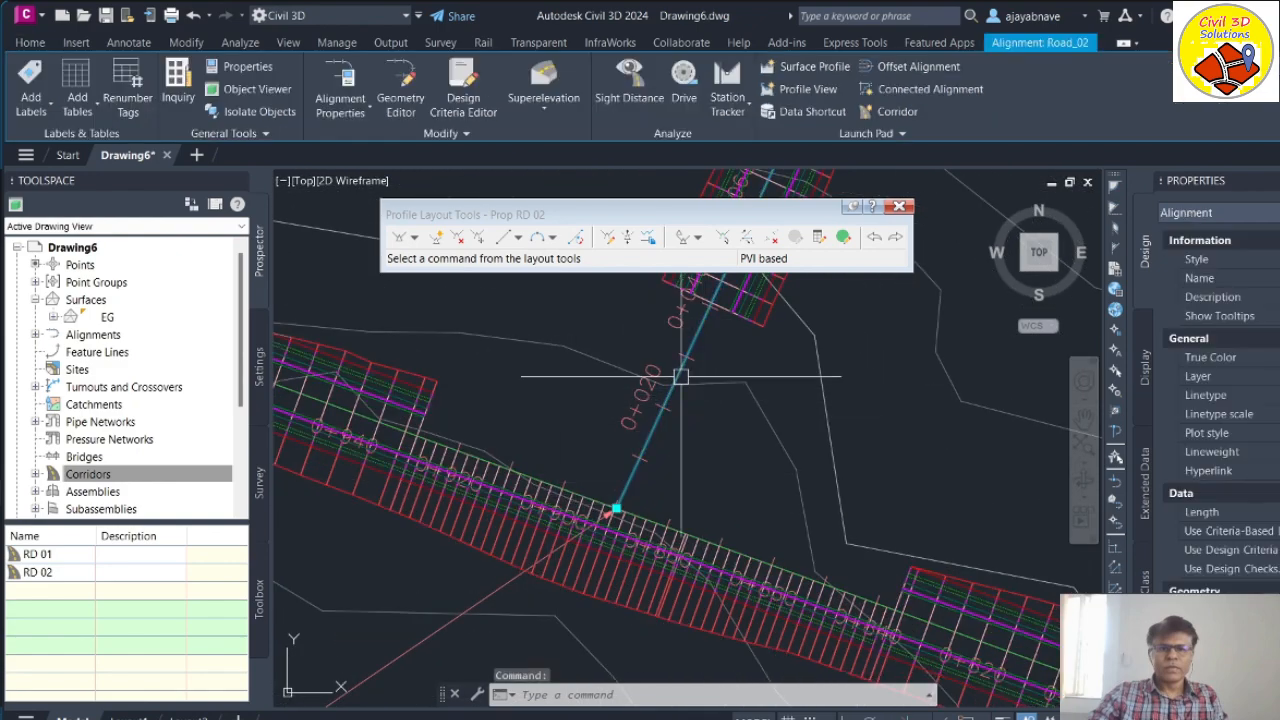
{"action": "scroll", "coordinate": [459, 455], "scroll_direction": "up", "scroll_amount": 3}
{"action": "scroll", "coordinate": [459, 455], "scroll_direction": "down", "scroll_amount": 3}
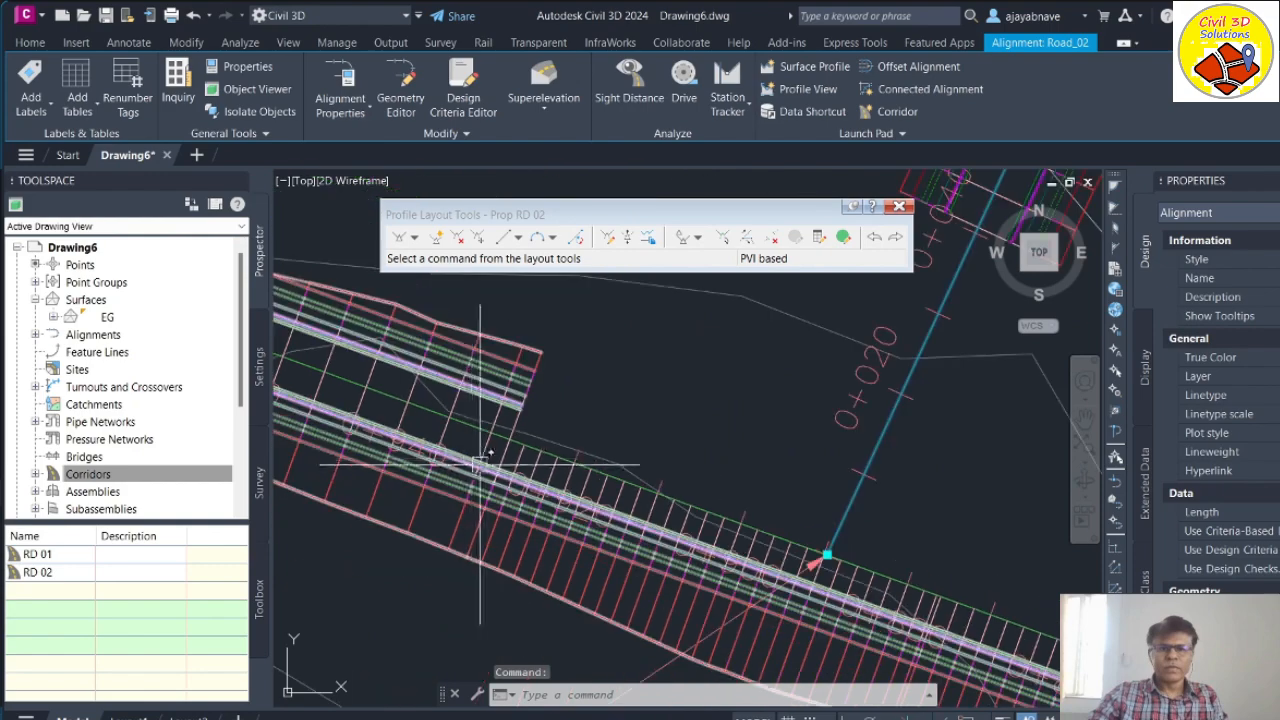
{"action": "left_click", "coordinate": [472, 430]}
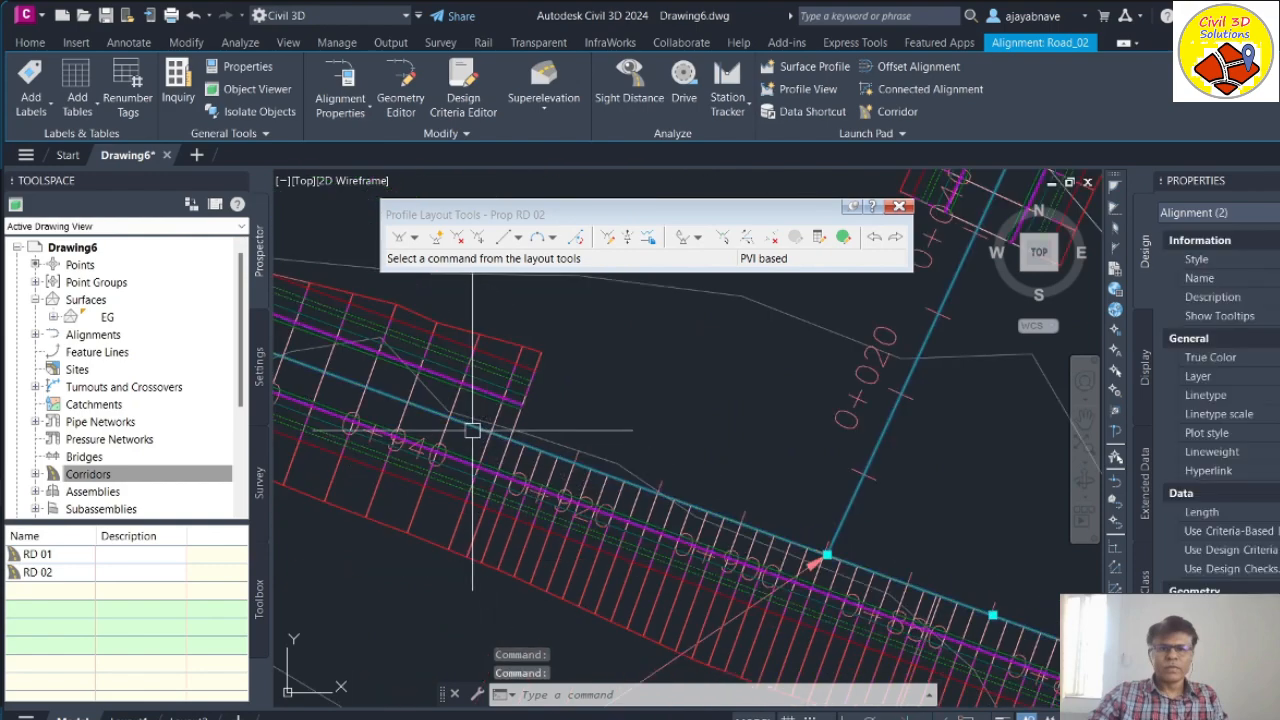
{"action": "scroll", "coordinate": [652, 430], "scroll_direction": "down", "scroll_amount": 3}
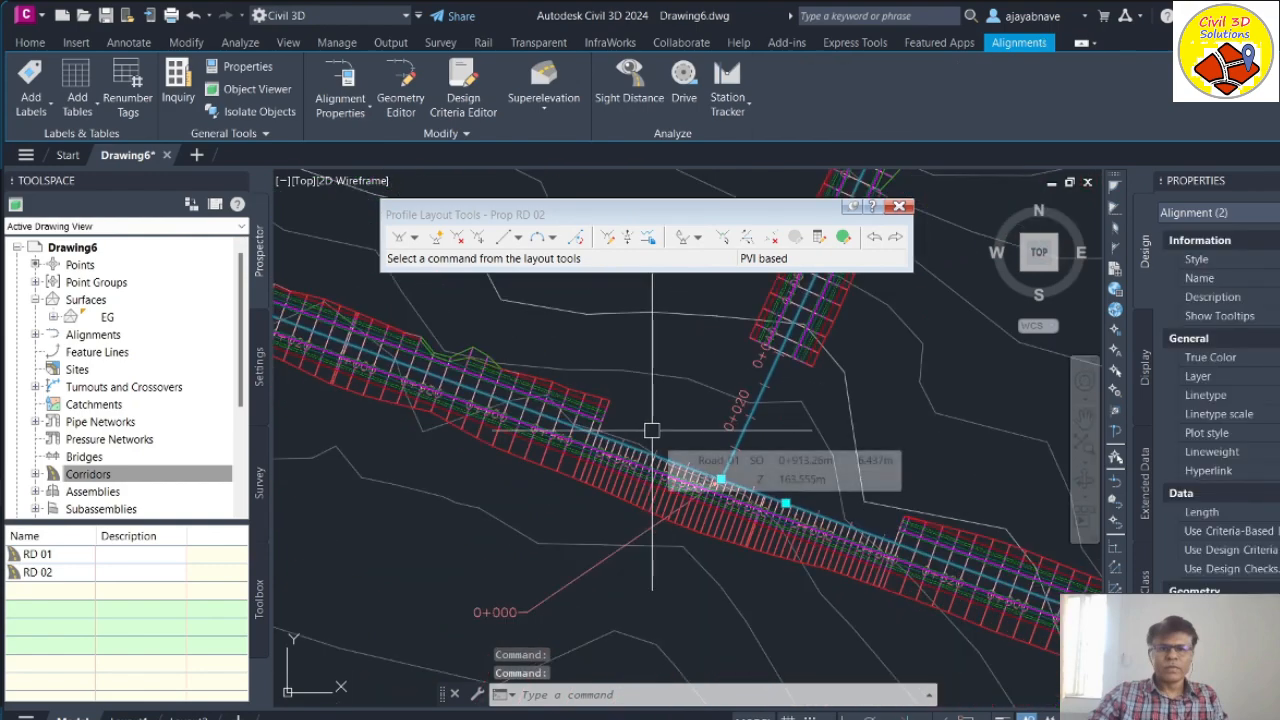
{"action": "right_click", "coordinate": [652, 430]}
{"action": "mouse_move", "coordinate": [765, 218]}
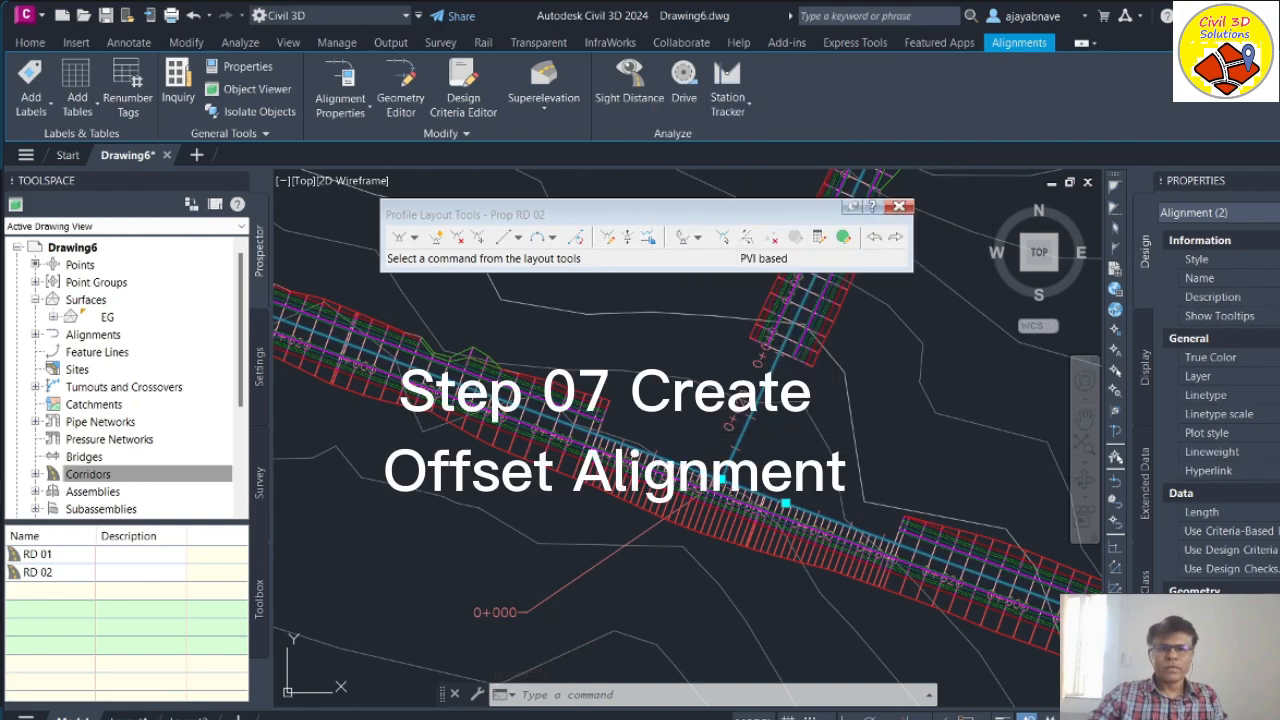
{"action": "key", "text": "Escape"}
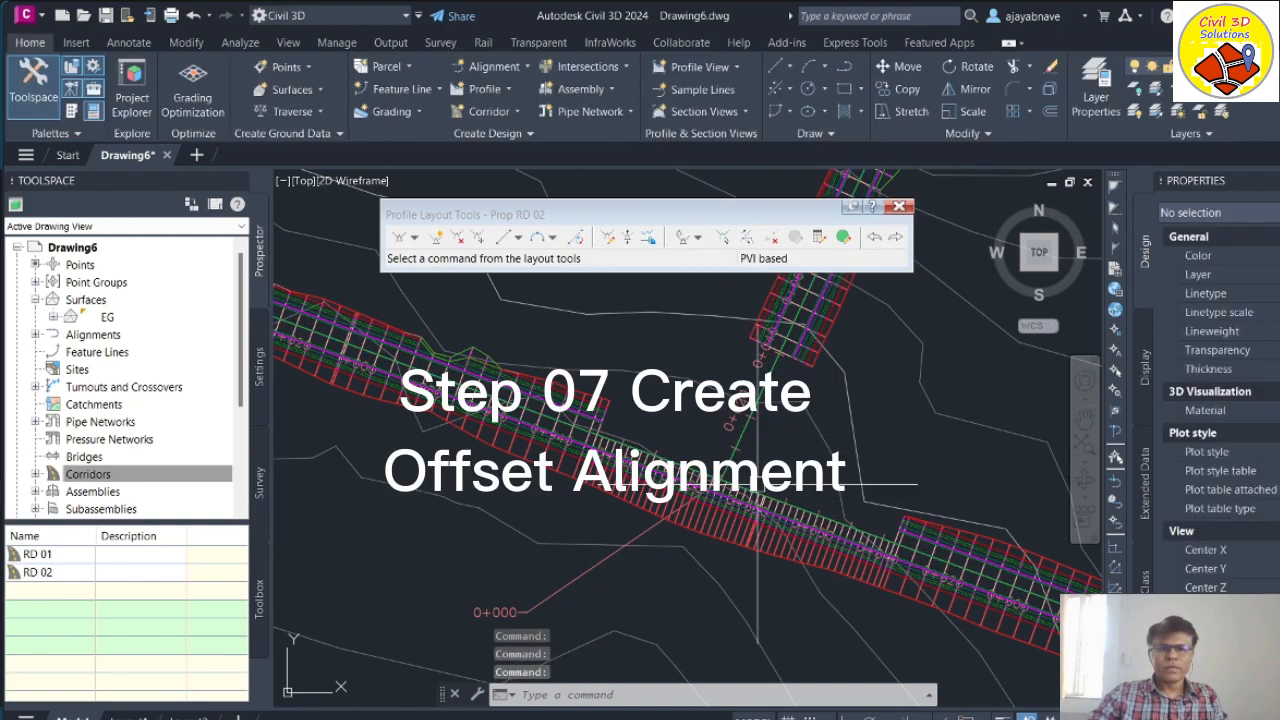
{"action": "scroll", "coordinate": [784, 440], "scroll_direction": "up", "scroll_amount": 5}
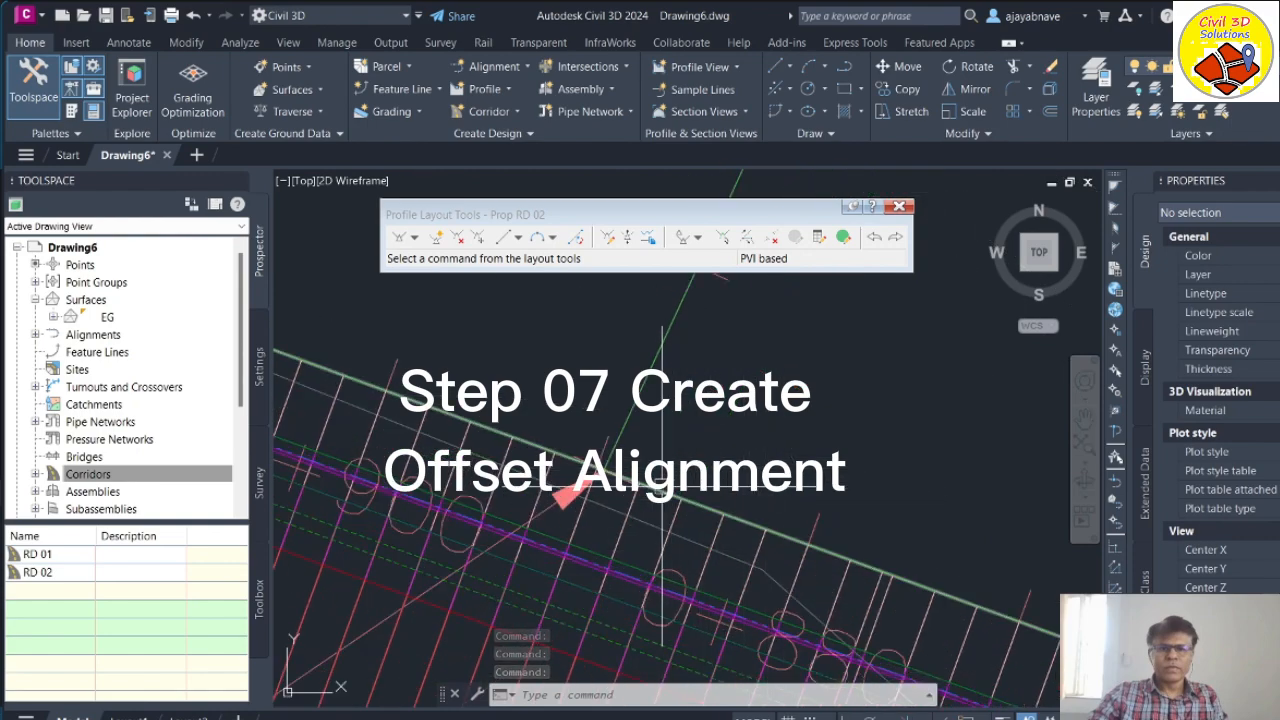
Step: Start creating offset alignments from Road_01, with incremental offsets of 3.6 m on the left and right sides
{"action": "left_click", "coordinate": [662, 493]}
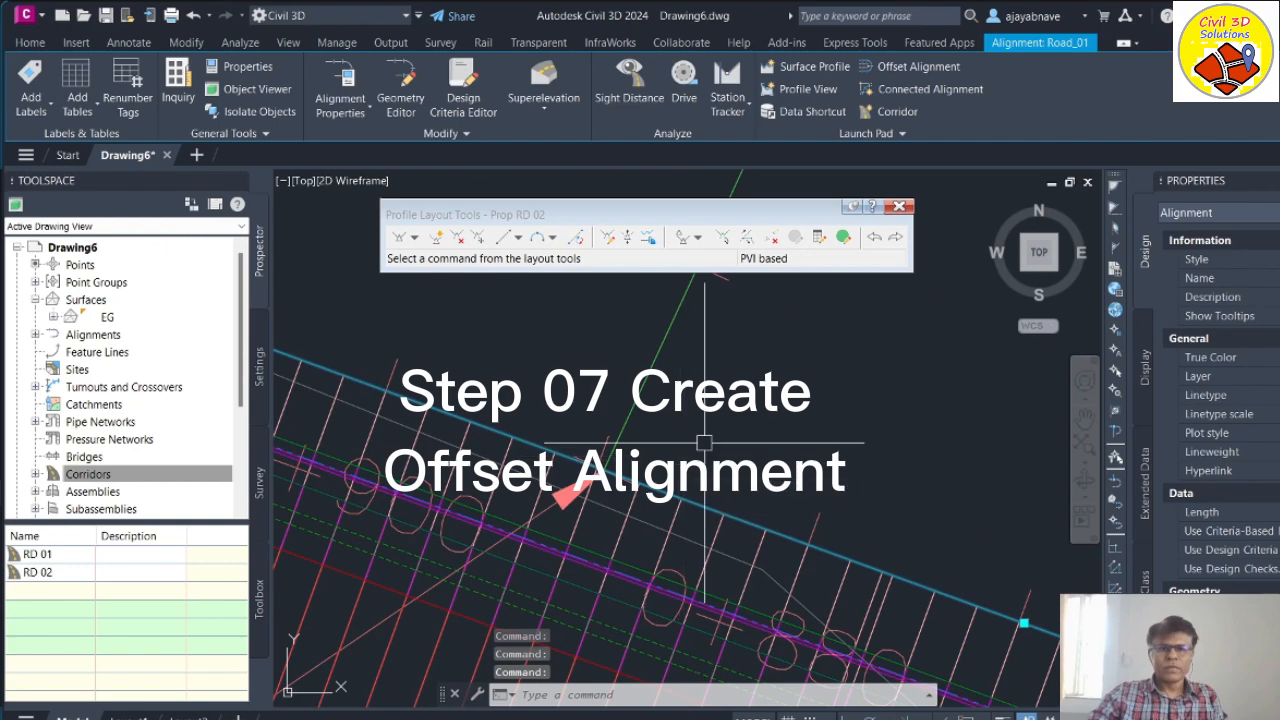
{"action": "left_click", "coordinate": [906, 72]}
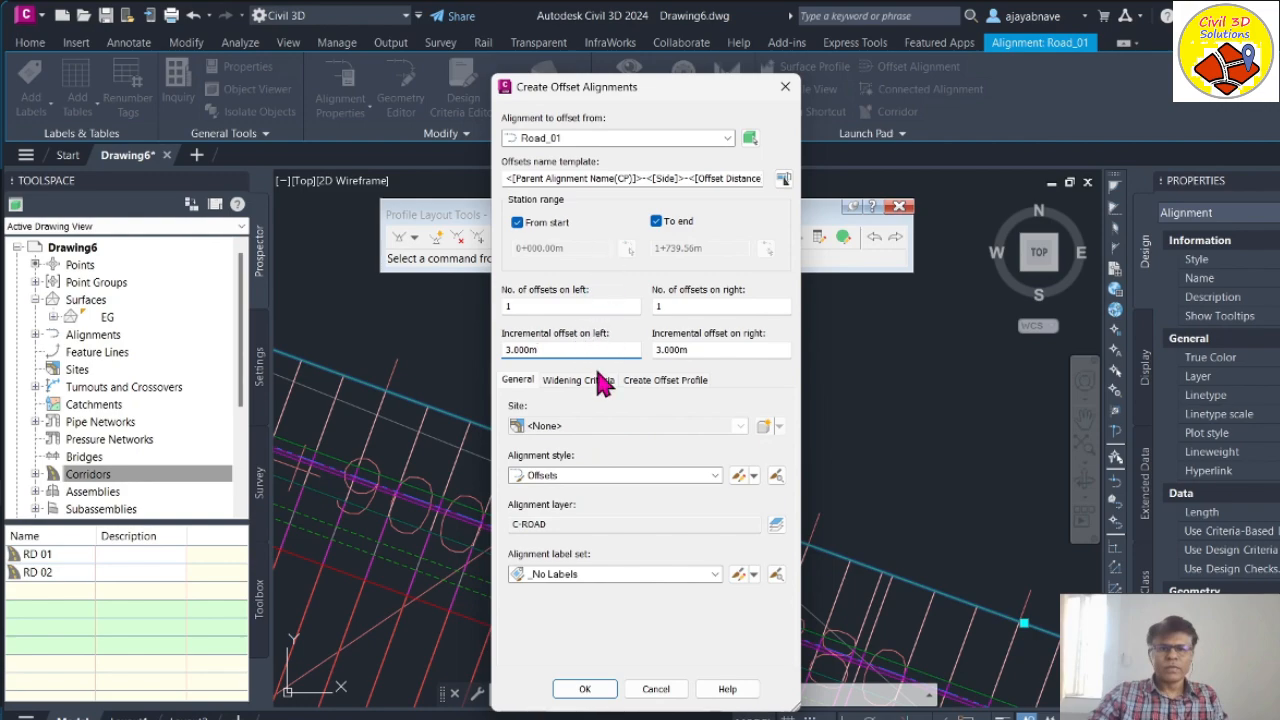
{"action": "left_click_drag", "start_coordinate": [597, 349], "coordinate": [358, 340]}
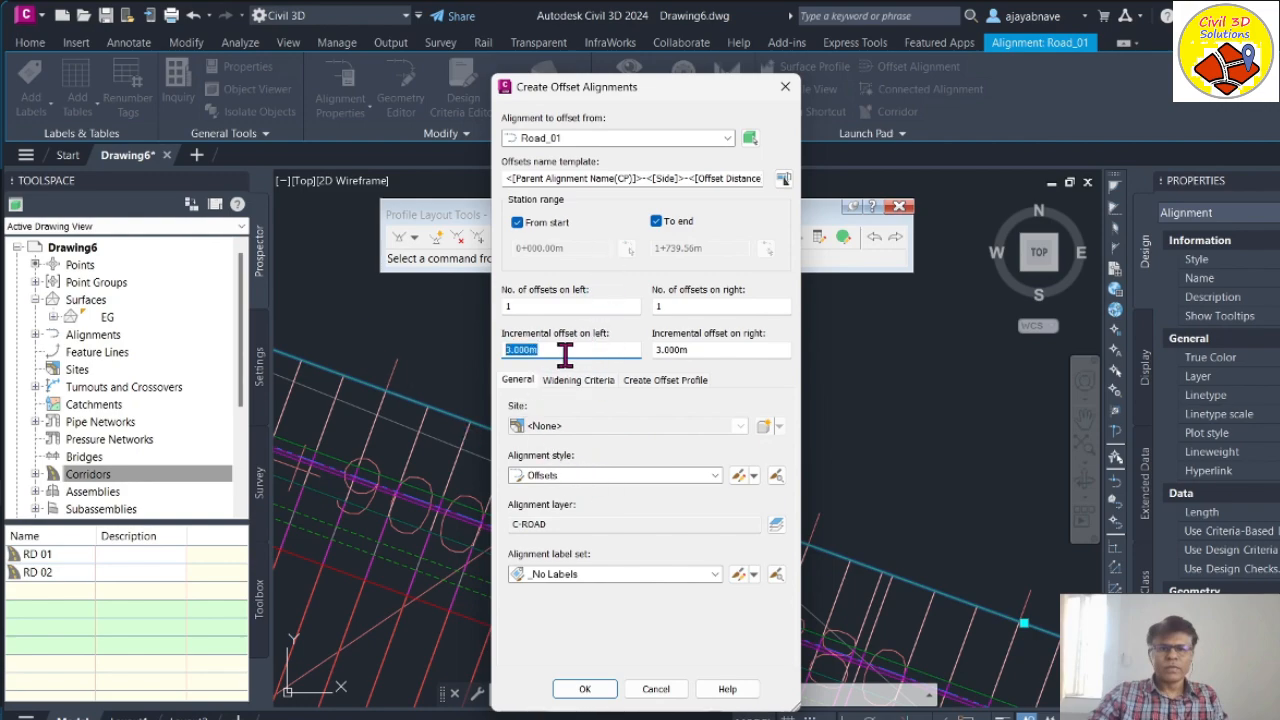
{"action": "type", "text": "3.6"}
{"action": "left_click_drag", "start_coordinate": [737, 349], "coordinate": [636, 350]}
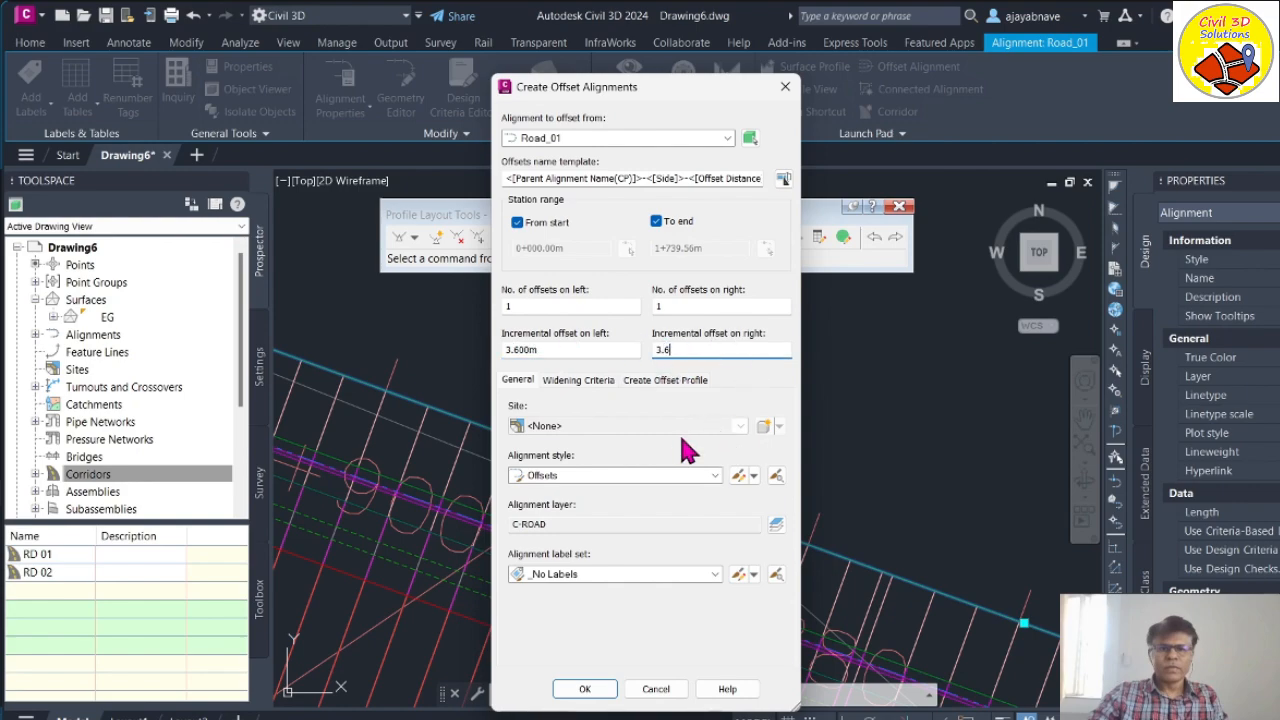
Step: Review the general, widening criteria and offset profile settings for the Road_01 offset alignments
{"action": "left_click", "coordinate": [587, 384]}
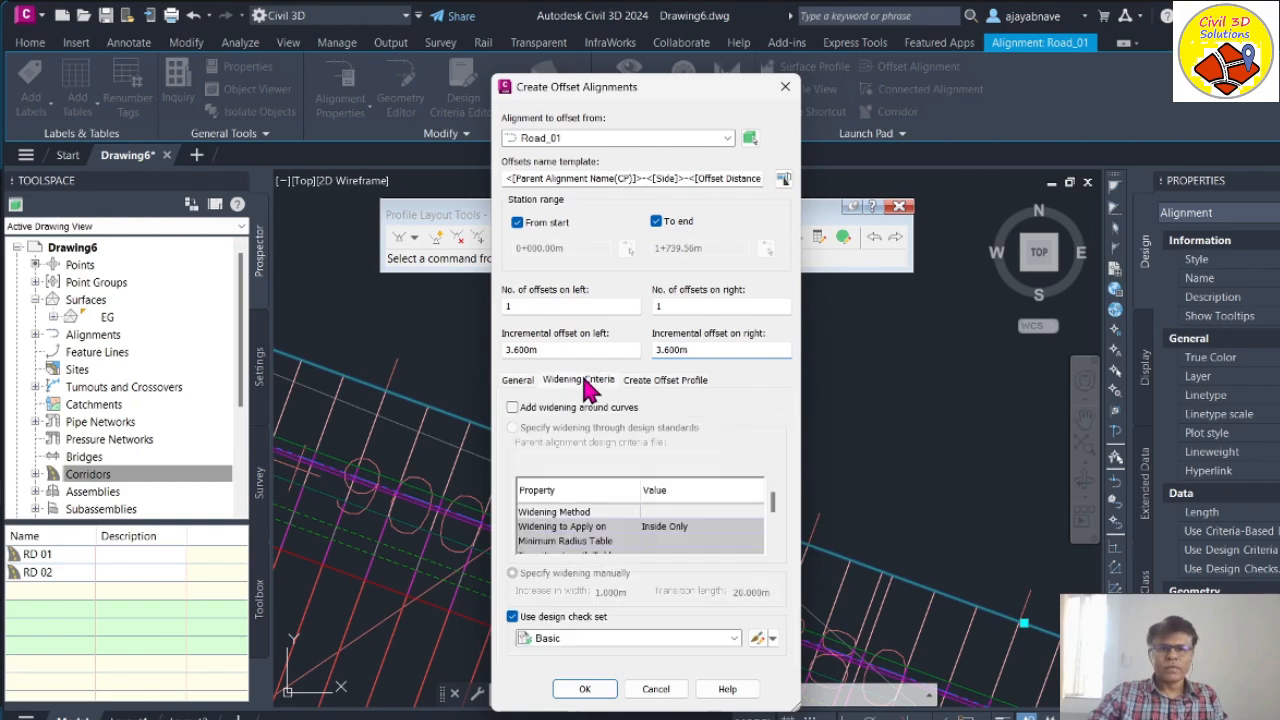
{"action": "left_click", "coordinate": [640, 384]}
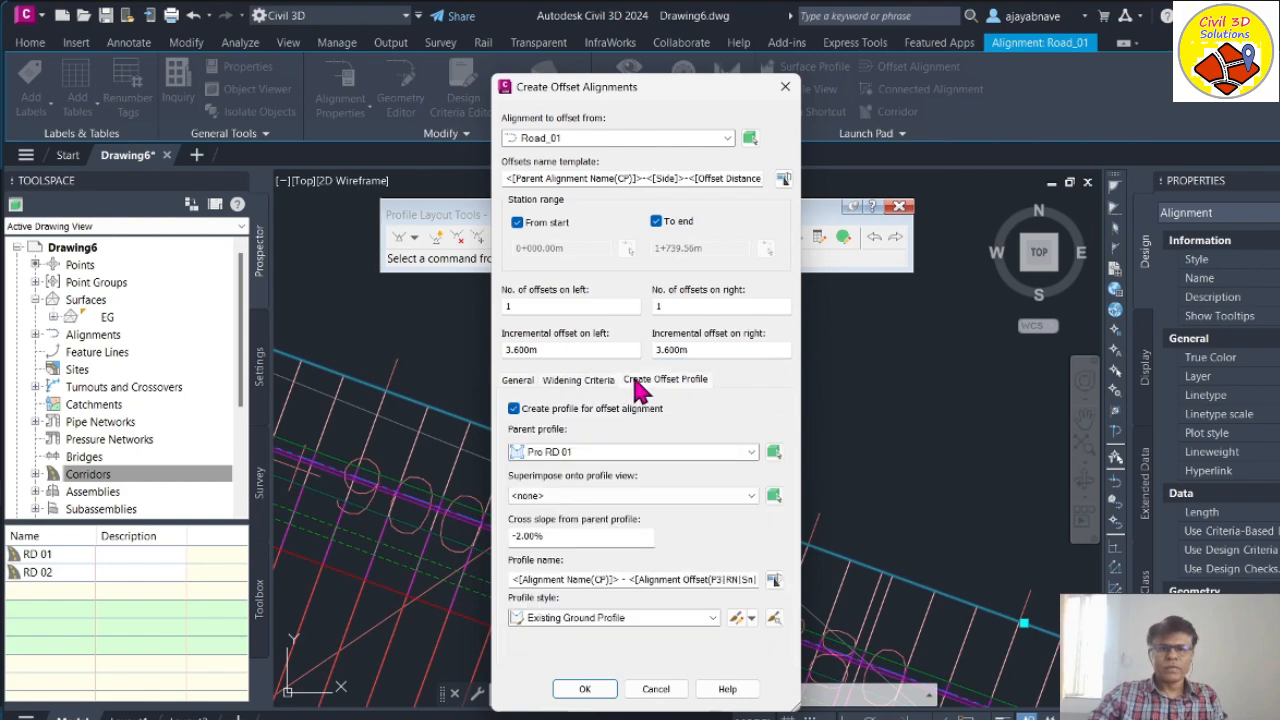
{"action": "left_click", "coordinate": [588, 382]}
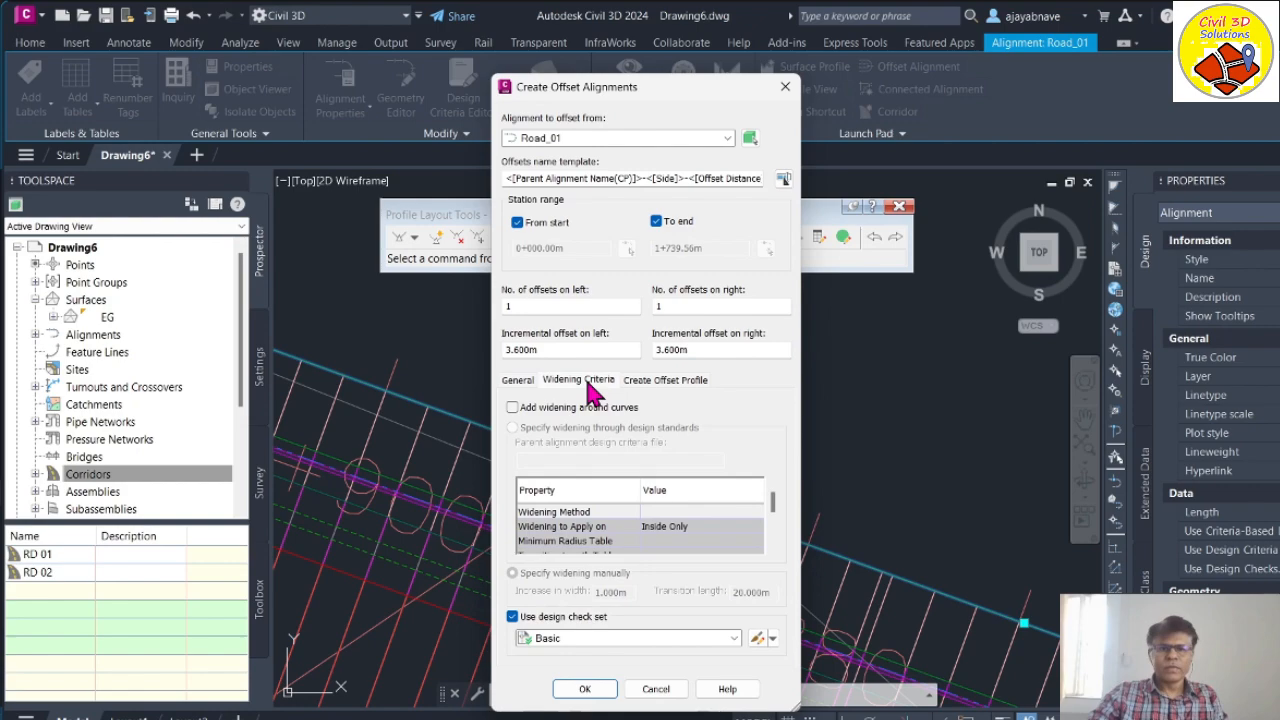
{"action": "left_click", "coordinate": [519, 381]}
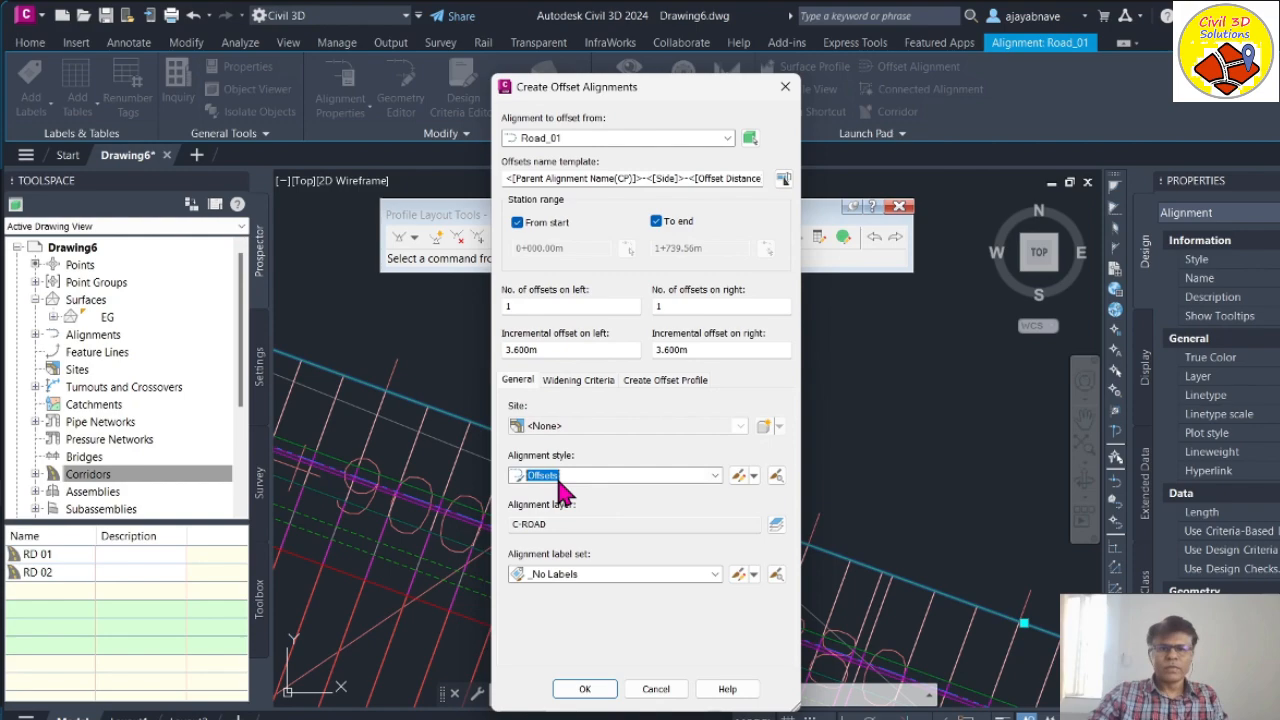
{"action": "left_click", "coordinate": [564, 388]}
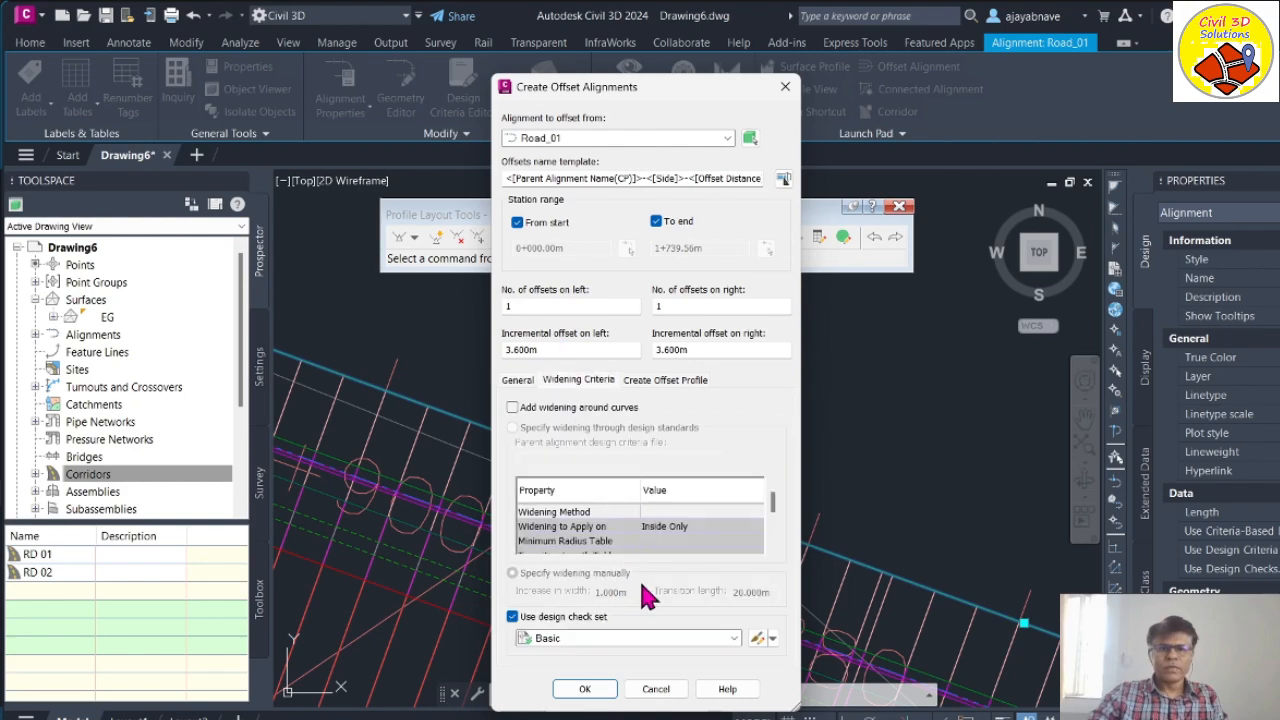
{"action": "left_click", "coordinate": [670, 381]}
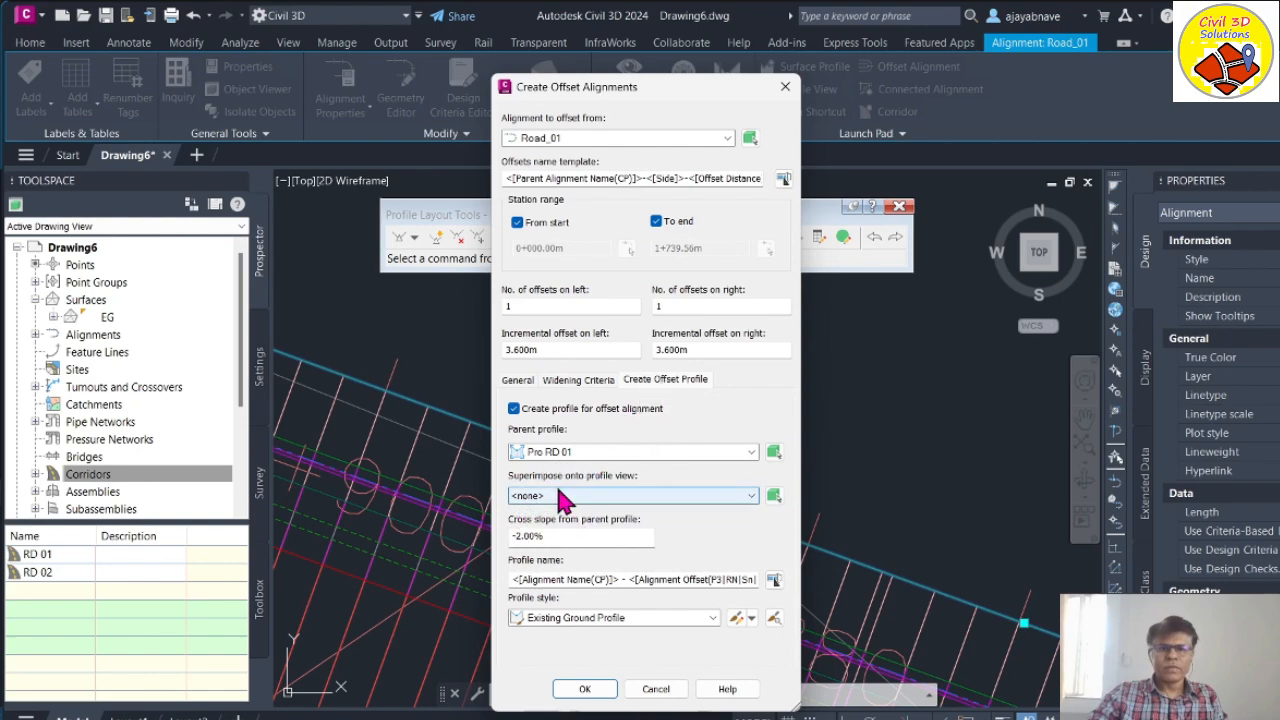
{"action": "left_click", "coordinate": [755, 500]}
{"action": "left_click", "coordinate": [755, 498]}
{"action": "left_click", "coordinate": [532, 578]}
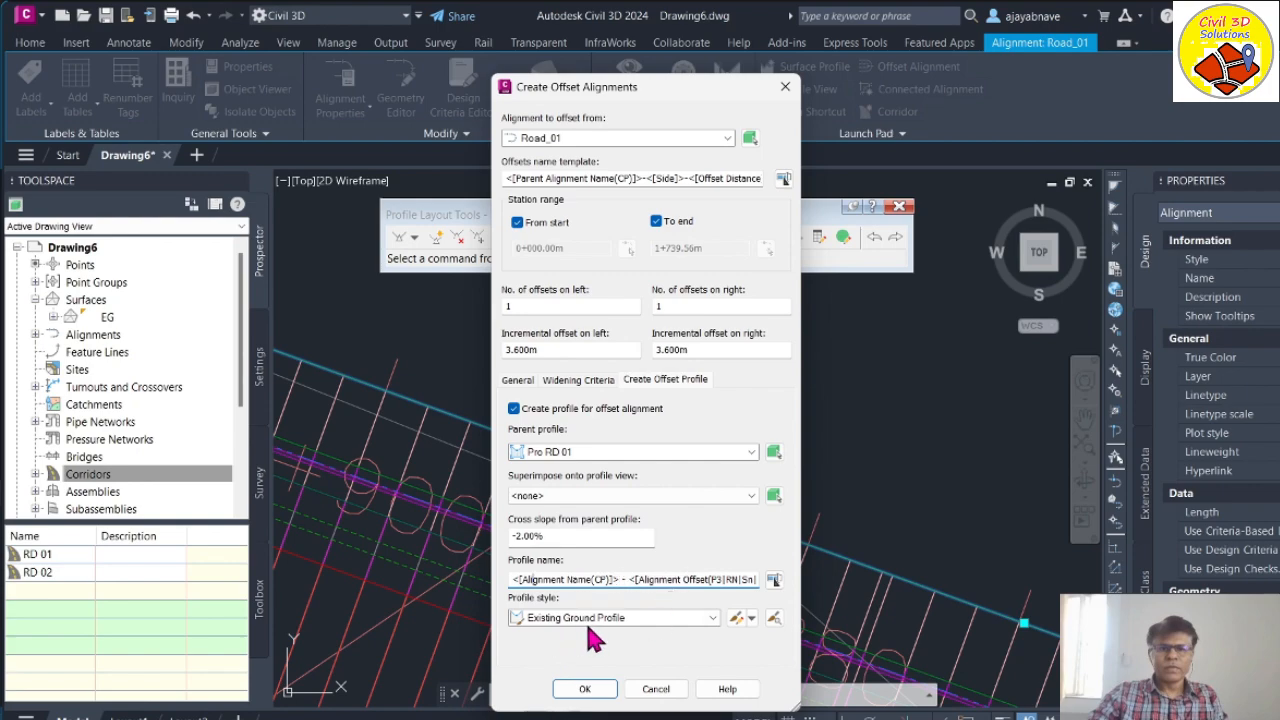
Step: Set the offset profile style to Design Profile and create the Road_01 offset alignments
{"action": "left_click", "coordinate": [686, 620]}
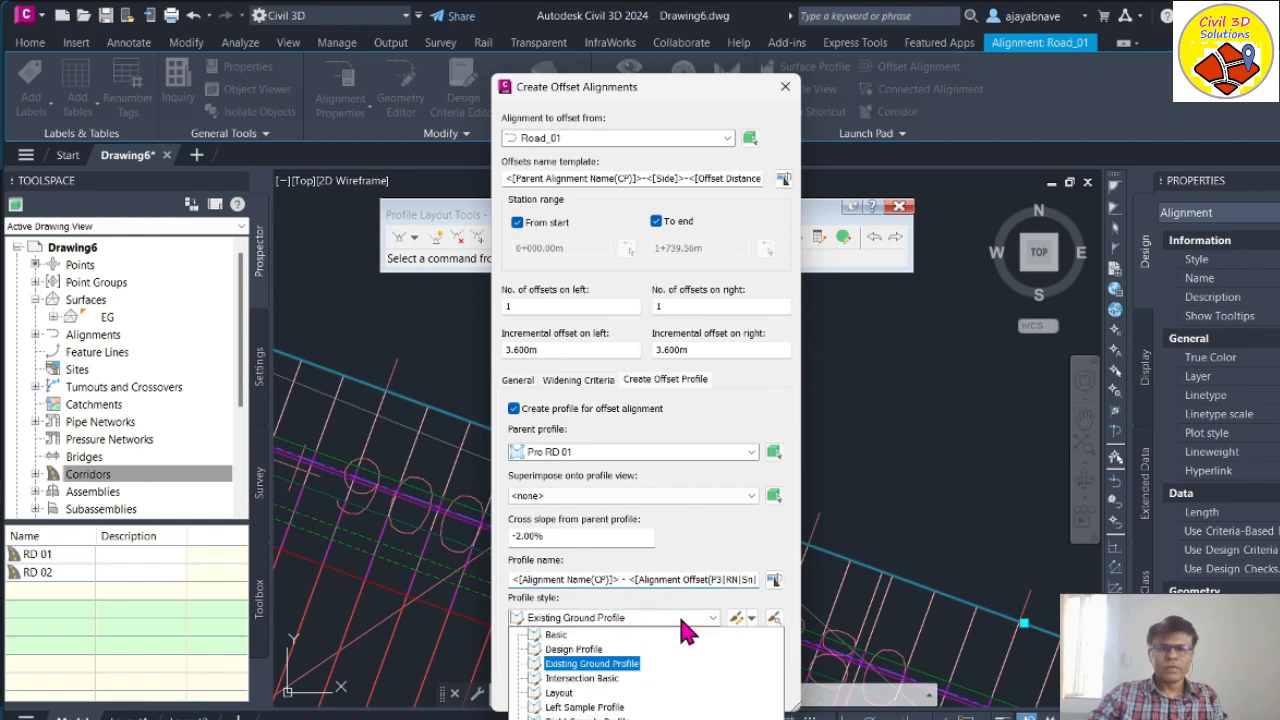
{"action": "left_click", "coordinate": [685, 625]}
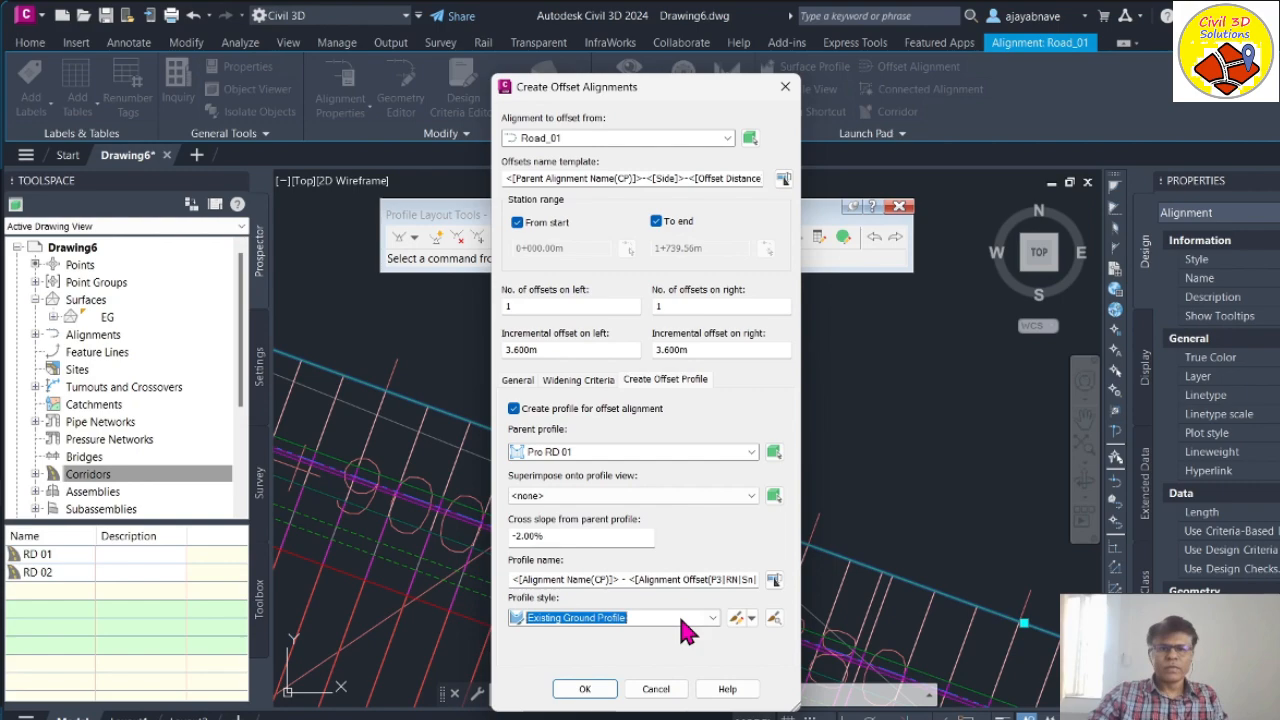
{"action": "left_click", "coordinate": [686, 628]}
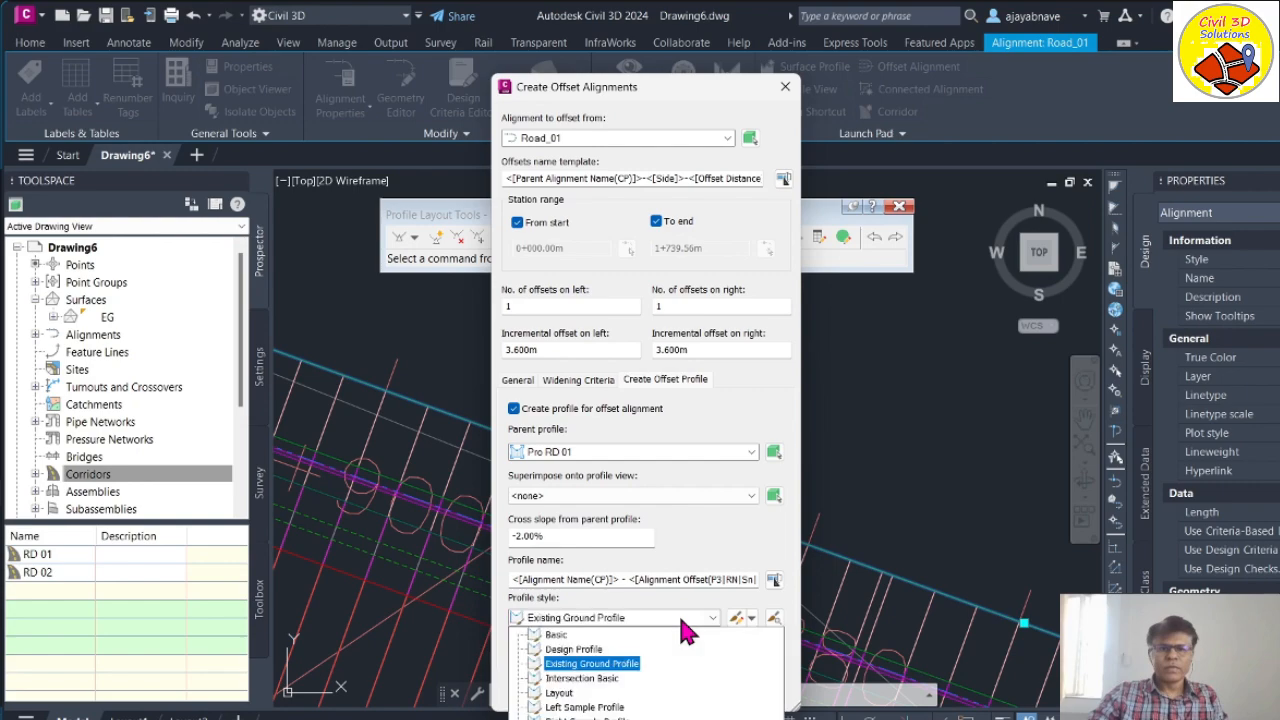
{"action": "left_click", "coordinate": [570, 650]}
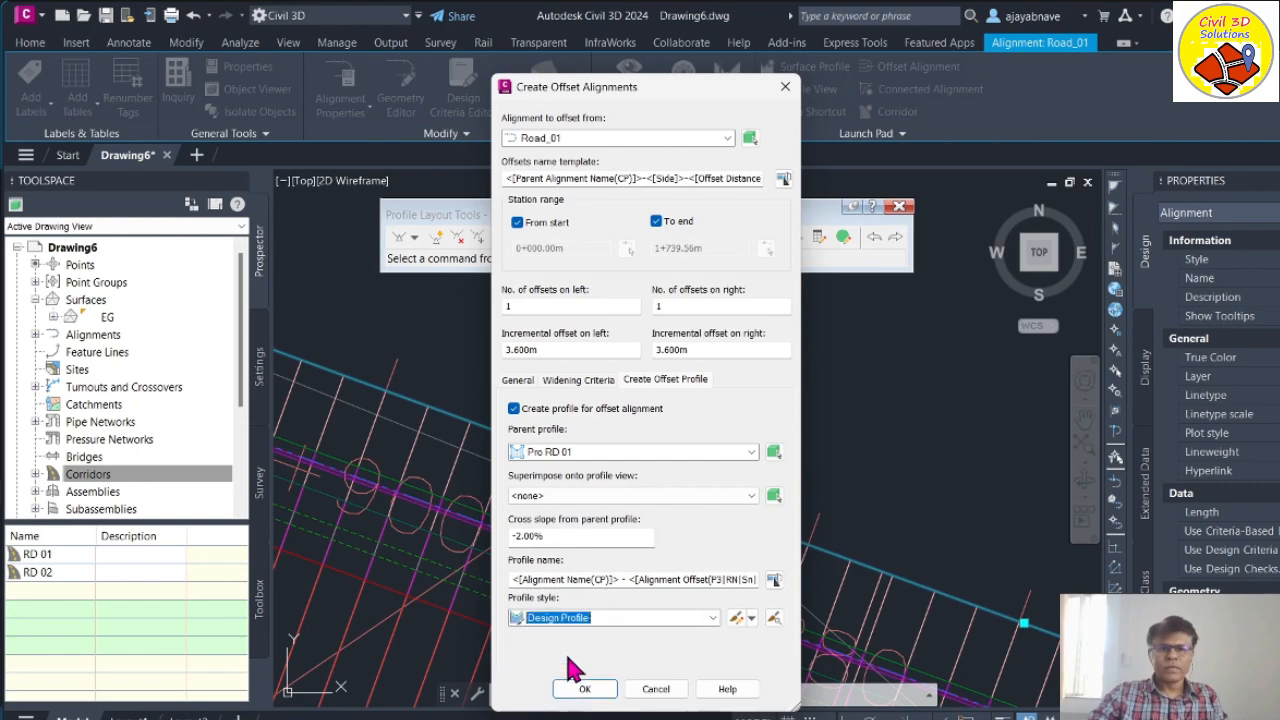
{"action": "left_click", "coordinate": [572, 690]}
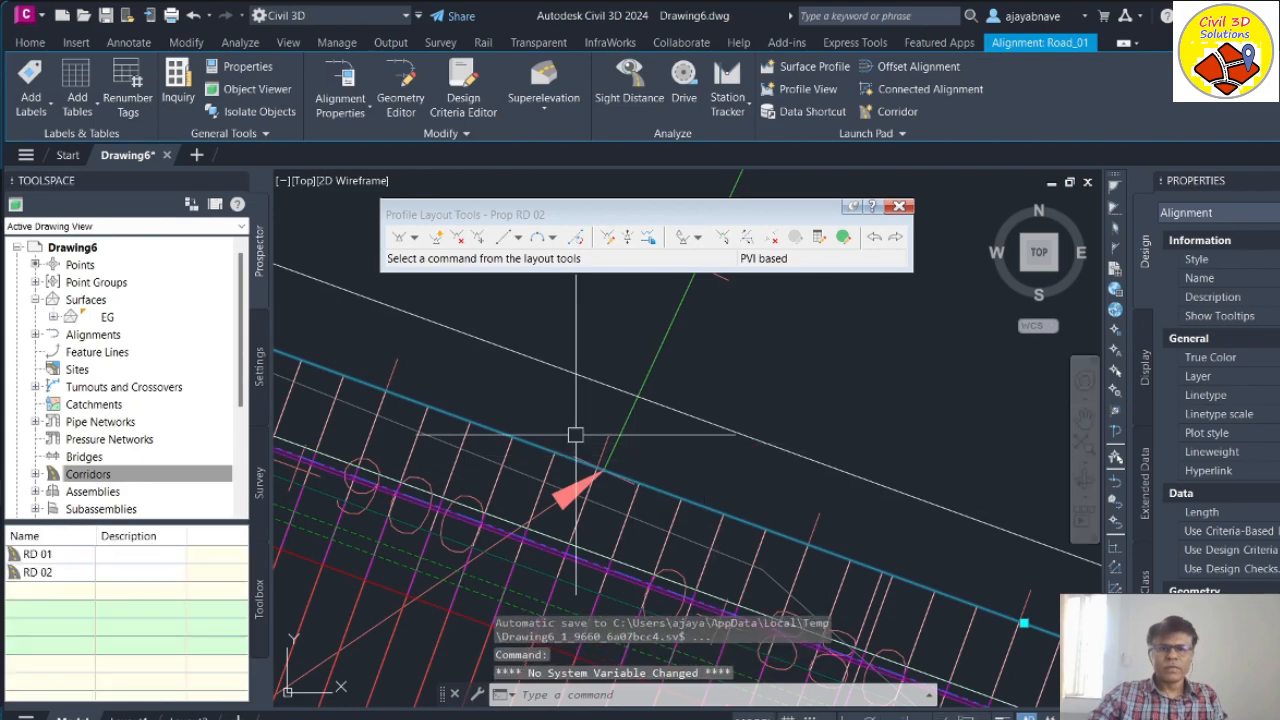
Step: Examine the Road_01 offset alignments along the half-road gap and where they meet the full corridor's end
{"action": "scroll", "coordinate": [706, 497], "scroll_direction": "down", "scroll_amount": 6}
{"action": "scroll", "coordinate": [694, 510], "scroll_direction": "up", "scroll_amount": 5}
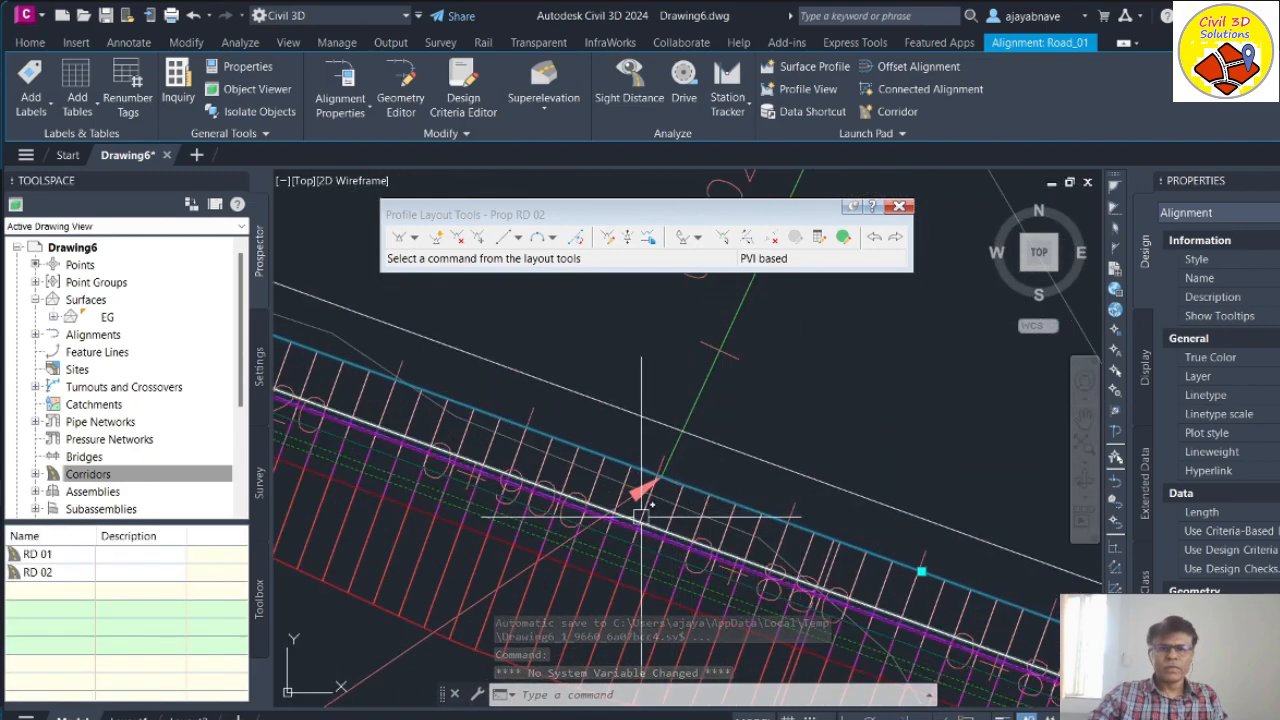
{"action": "scroll", "coordinate": [808, 428], "scroll_direction": "down", "scroll_amount": 2}
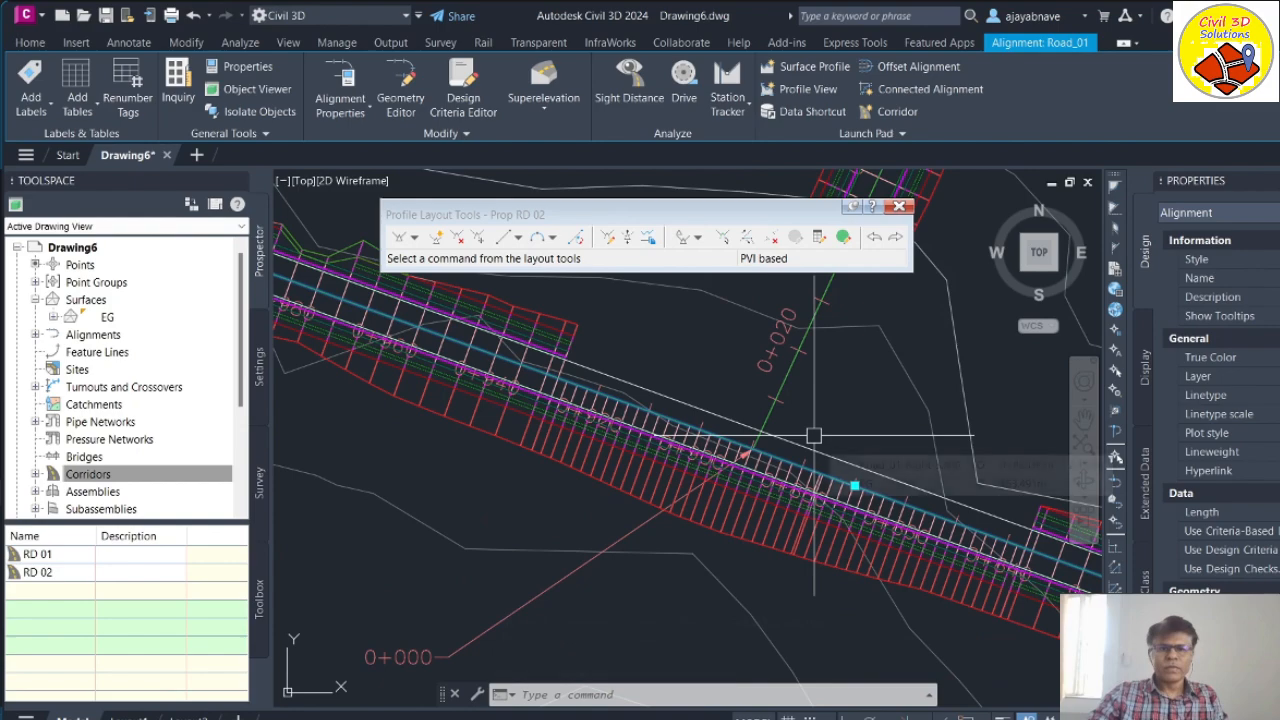
{"action": "scroll", "coordinate": [640, 397], "scroll_direction": "up", "scroll_amount": 5}
{"action": "mouse_move", "coordinate": [630, 399]}
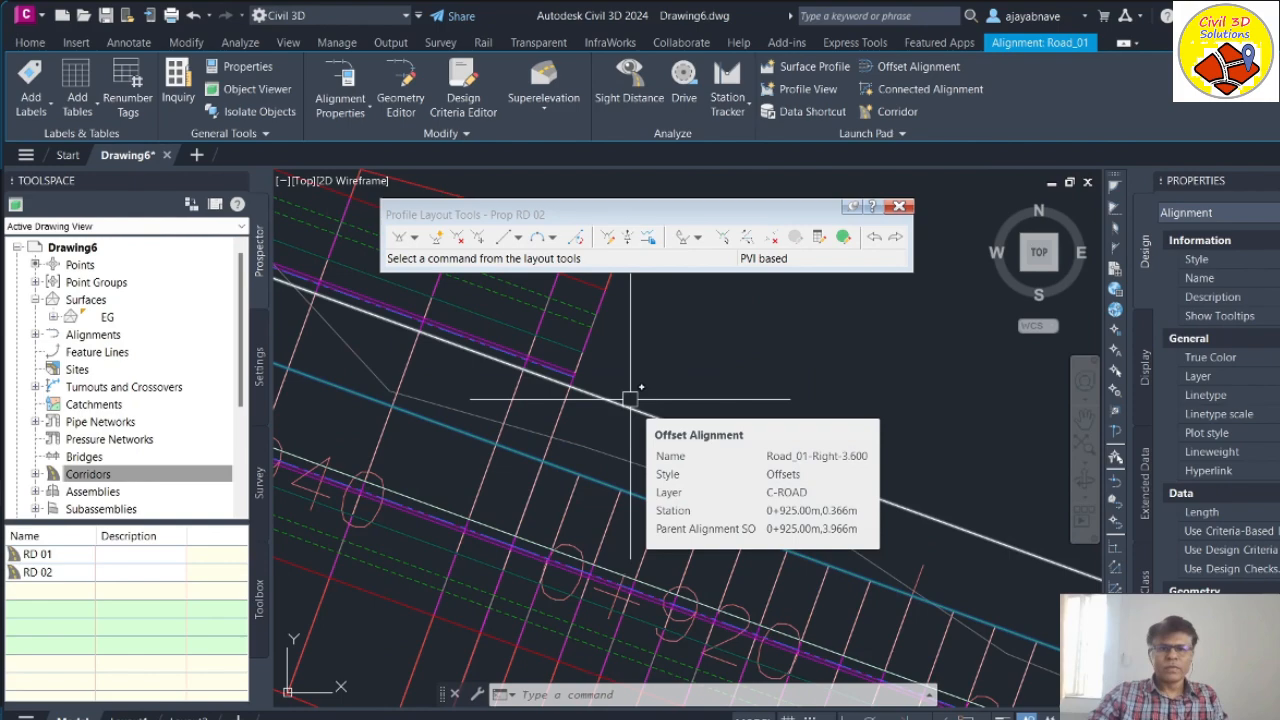
{"action": "scroll", "coordinate": [560, 385], "scroll_direction": "up", "scroll_amount": 4}
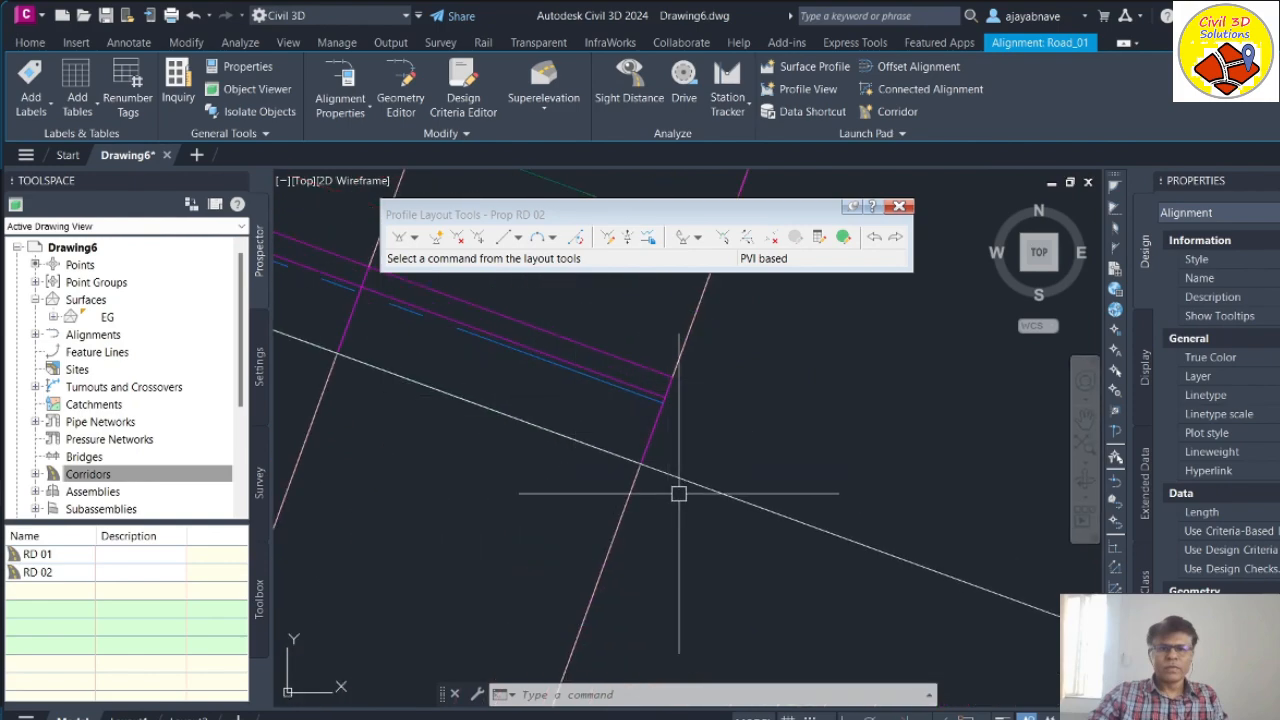
Step: Examine the road assemblies and inspect the right lane subassembly of the full-width assembly
{"action": "scroll", "coordinate": [679, 493], "scroll_direction": "down", "scroll_amount": 12}
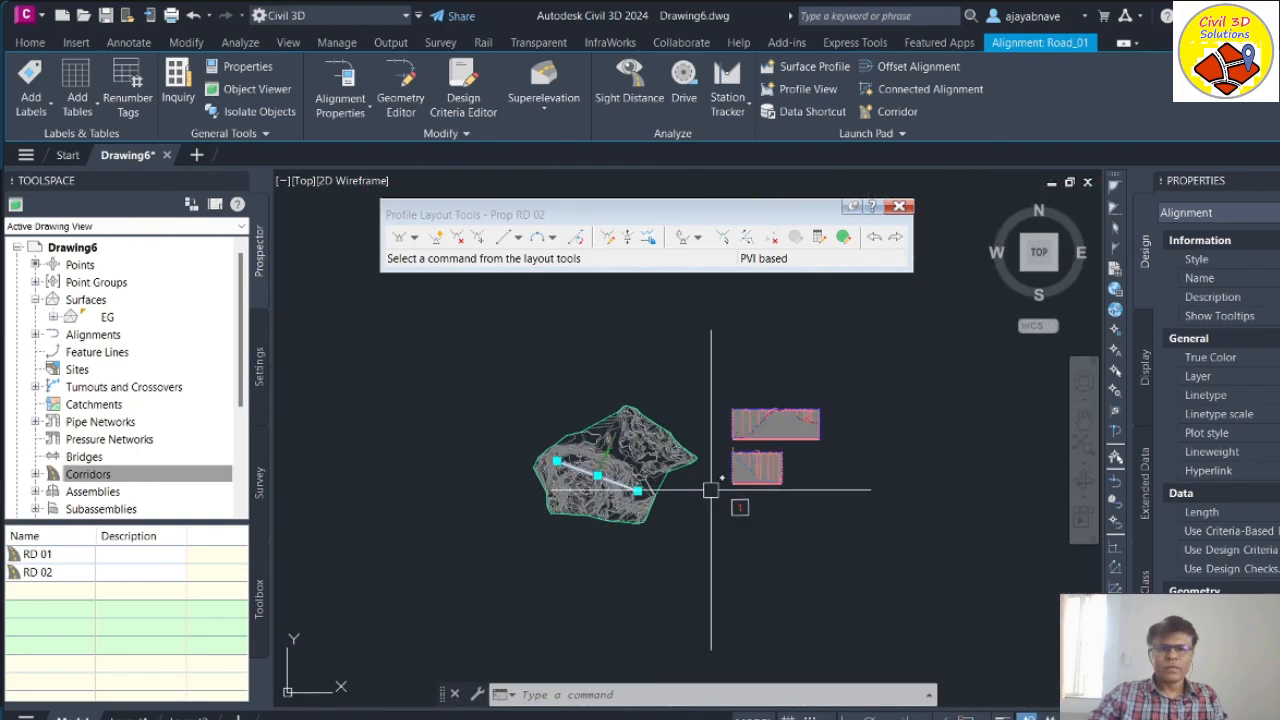
{"action": "scroll", "coordinate": [710, 490], "scroll_direction": "up", "scroll_amount": 10}
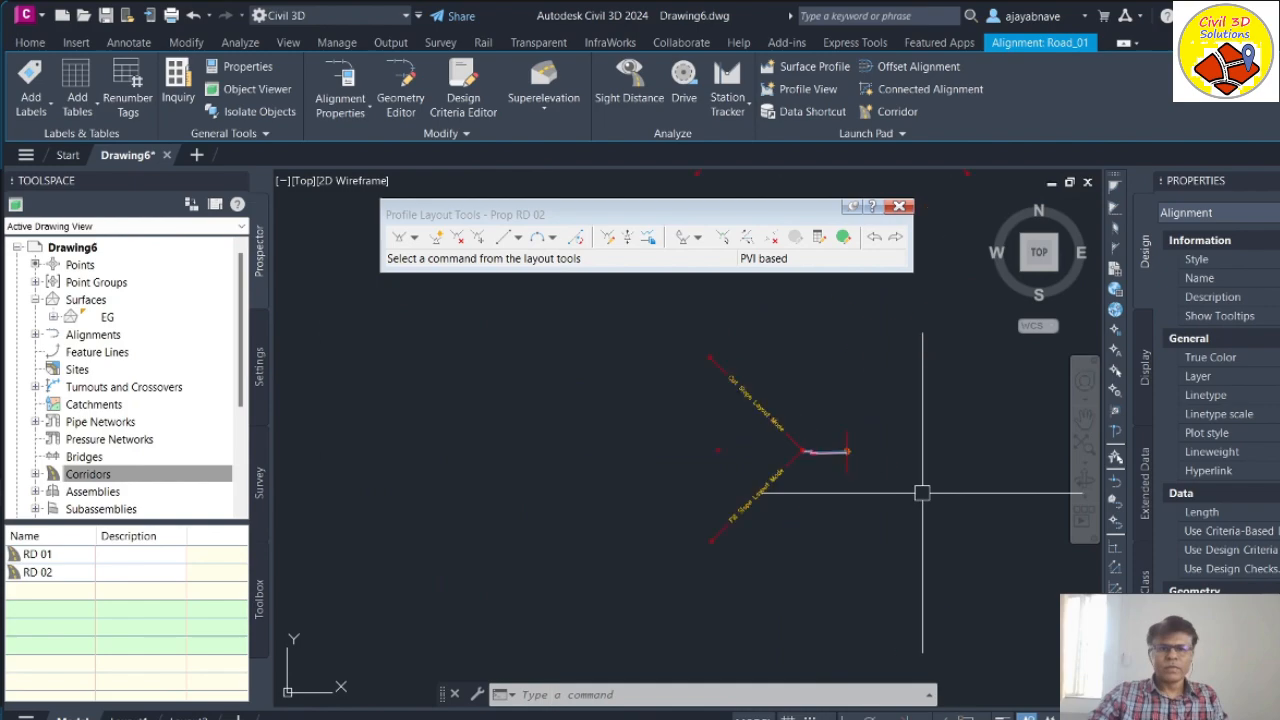
{"action": "scroll", "coordinate": [772, 530], "scroll_direction": "up", "scroll_amount": 3}
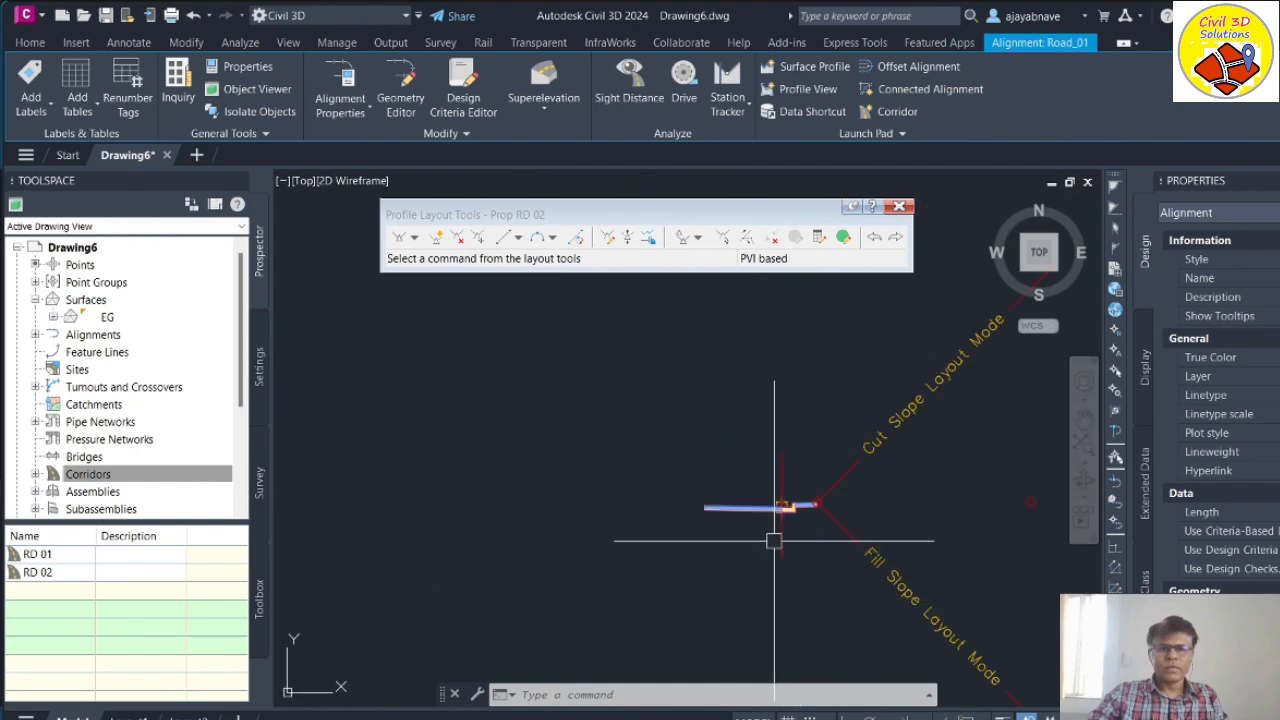
{"action": "scroll", "coordinate": [773, 541], "scroll_direction": "down", "scroll_amount": 5}
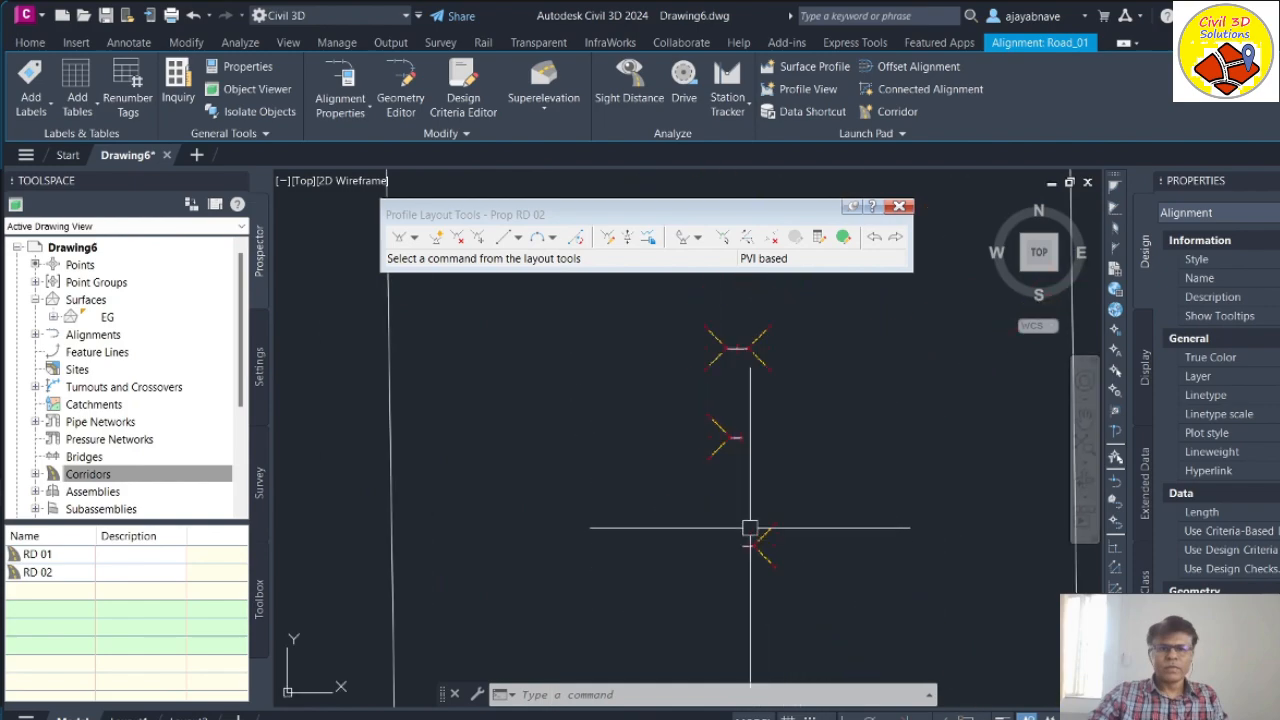
{"action": "scroll", "coordinate": [730, 338], "scroll_direction": "up", "scroll_amount": 13}
{"action": "scroll", "coordinate": [716, 460], "scroll_direction": "down", "scroll_amount": 4}
{"action": "scroll", "coordinate": [727, 544], "scroll_direction": "up", "scroll_amount": 2}
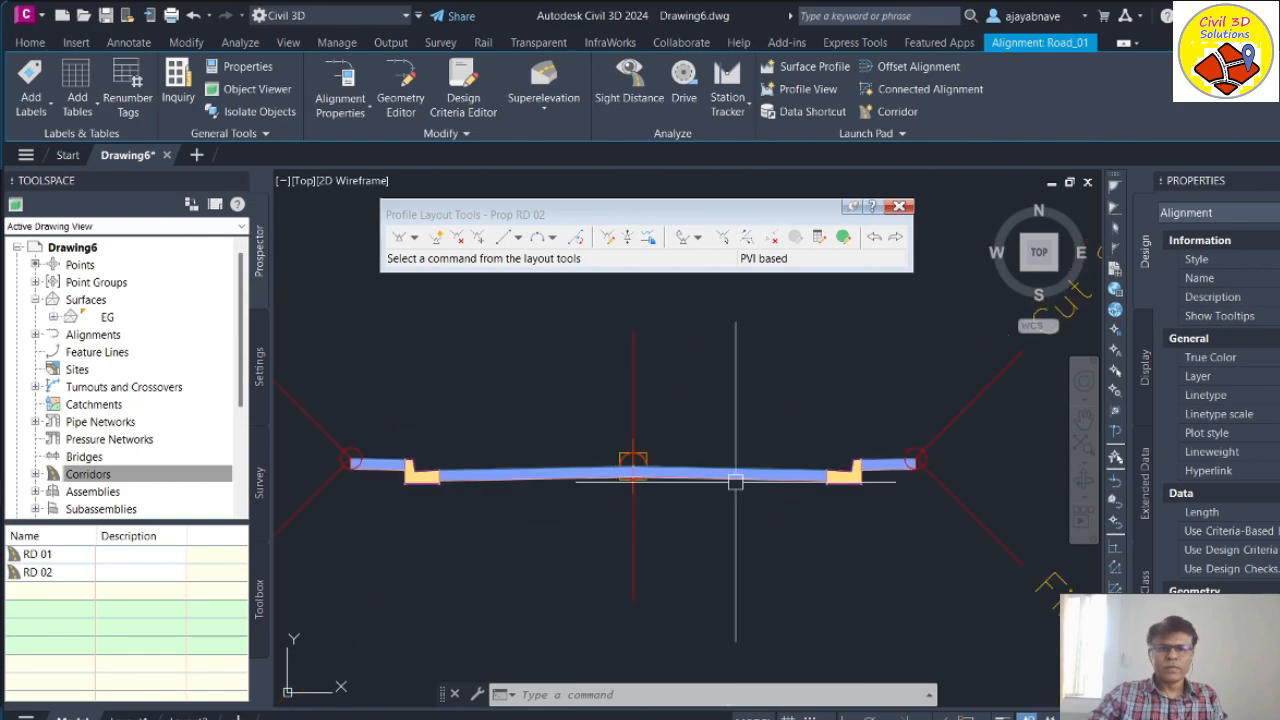
{"action": "left_click", "coordinate": [735, 480]}
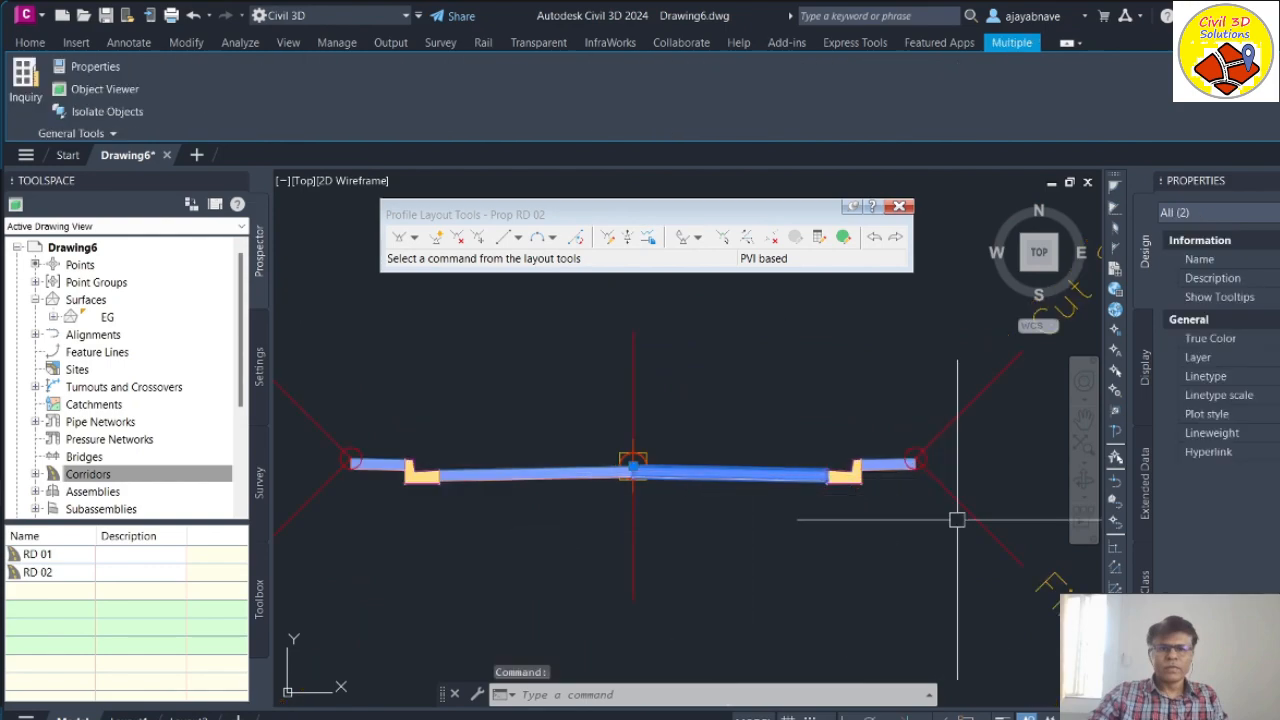
{"action": "key", "text": "Escape"}
{"action": "key", "text": "Escape"}
{"action": "left_click", "coordinate": [732, 480]}
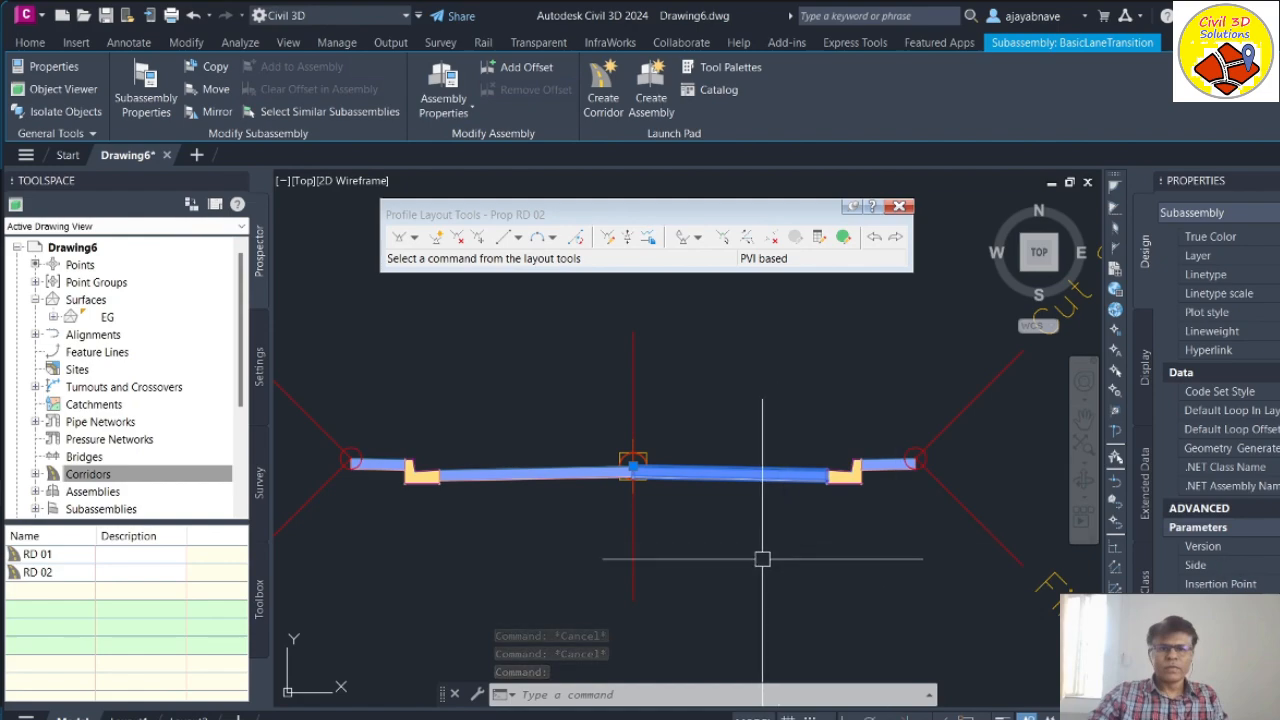
{"action": "key", "text": "Escape"}
{"action": "key", "text": "Escape"}
Step: Return to the junction of the two roads and close the Profile Layout Tools for Prop RD 02
{"action": "scroll", "coordinate": [762, 558], "scroll_direction": "down", "scroll_amount": 5}
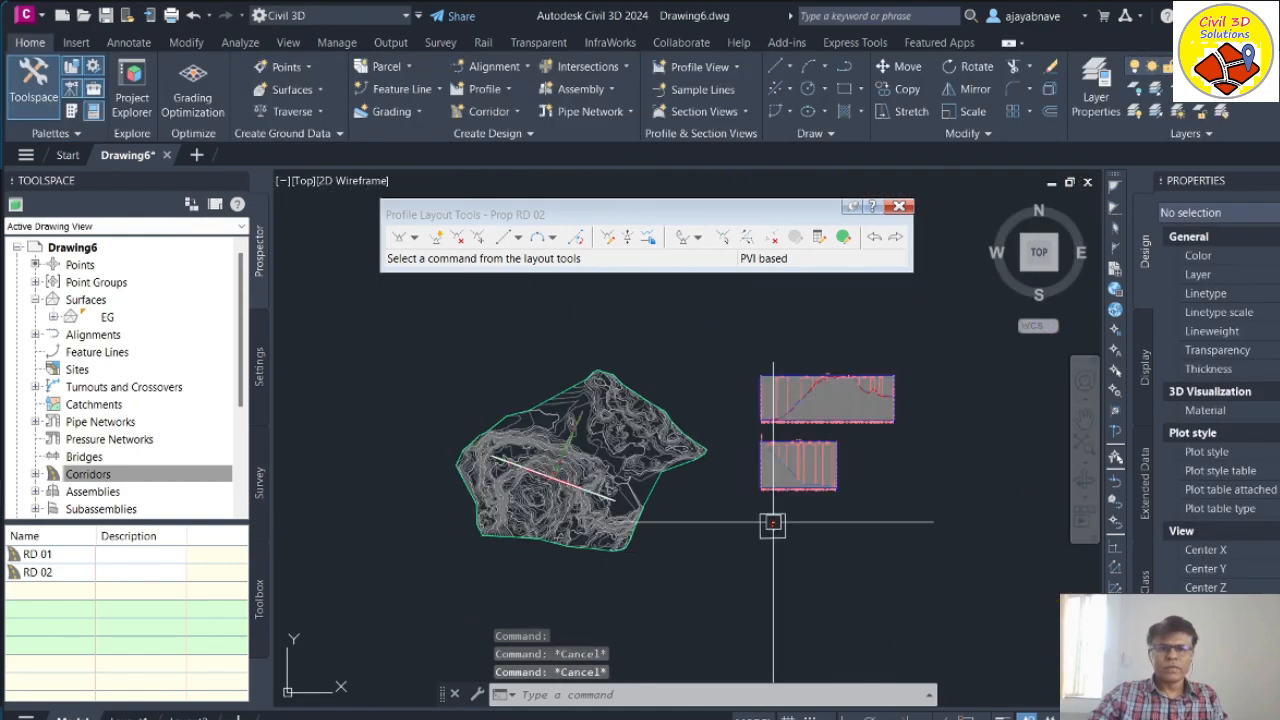
{"action": "scroll", "coordinate": [532, 468], "scroll_direction": "up", "scroll_amount": 5}
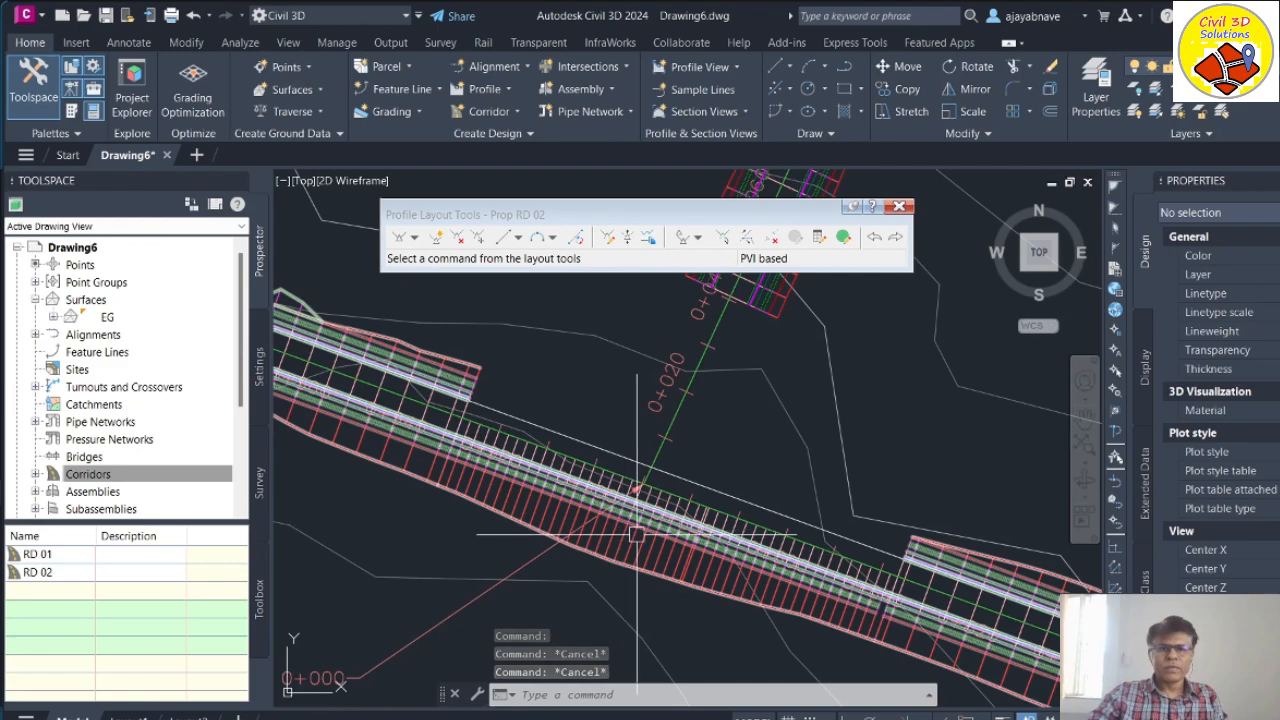
{"action": "scroll", "coordinate": [677, 542], "scroll_direction": "down", "scroll_amount": 4}
{"action": "scroll", "coordinate": [739, 447], "scroll_direction": "up", "scroll_amount": 4}
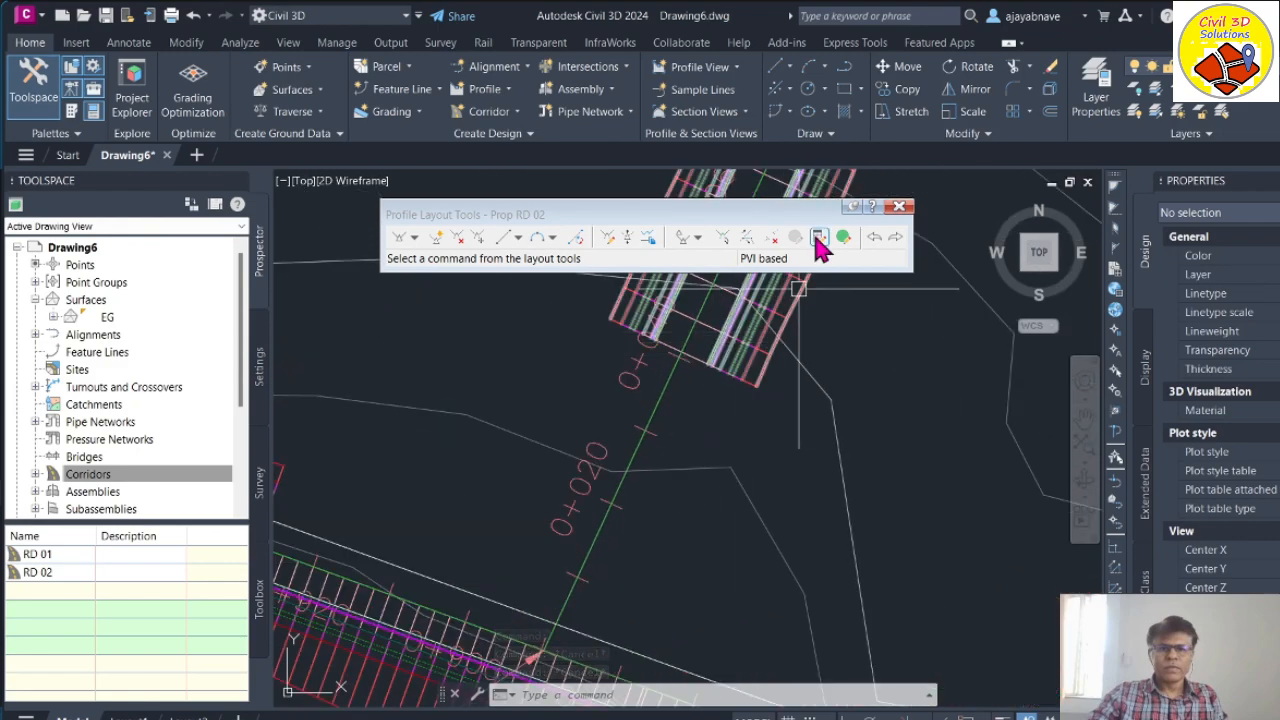
{"action": "left_click", "coordinate": [897, 207]}
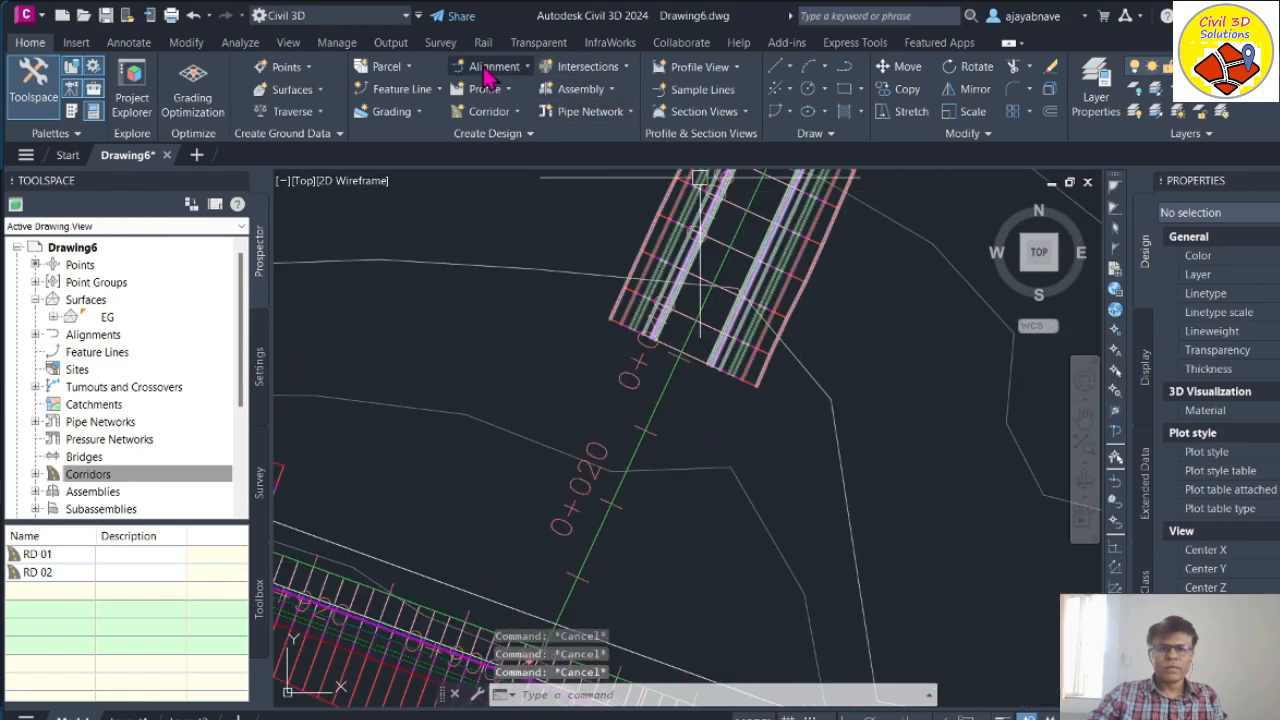
Step: Create Road_02 offset alignments 3.6 m on each side, with offset profiles from Prop RD 02 at -2% cross slope in the Design Profile style
{"action": "left_click", "coordinate": [524, 68]}
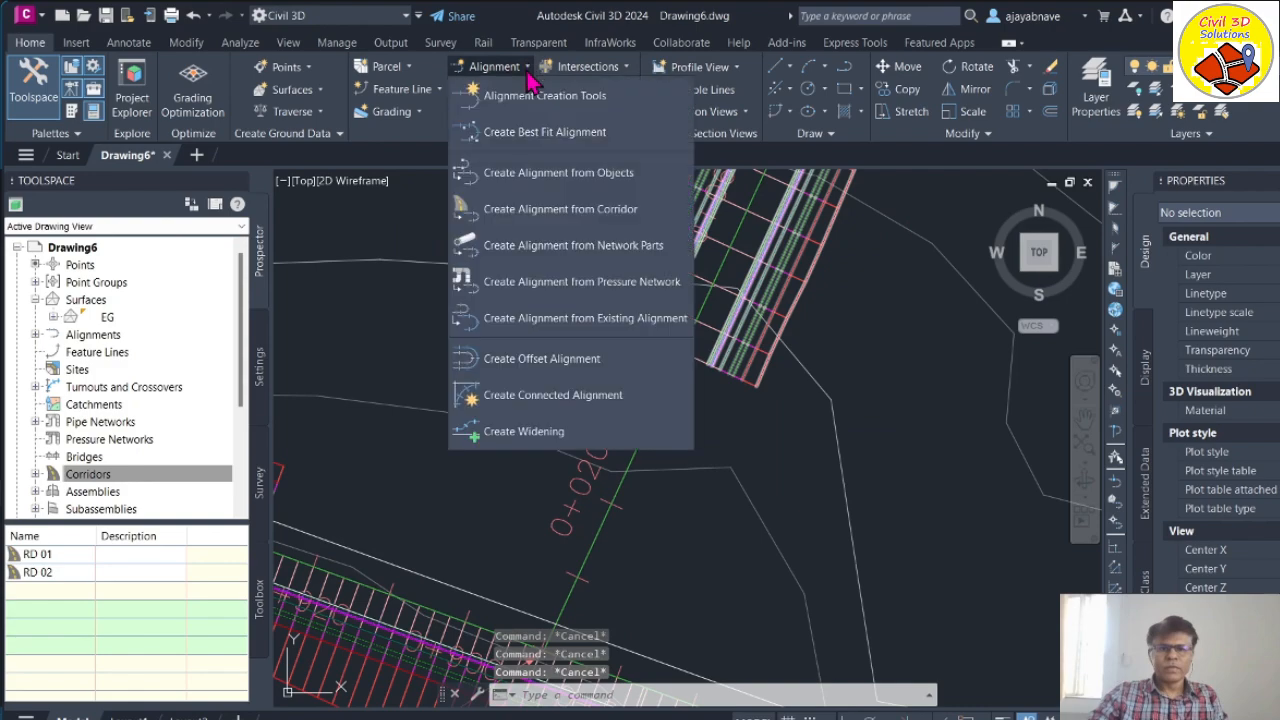
{"action": "left_click", "coordinate": [560, 359]}
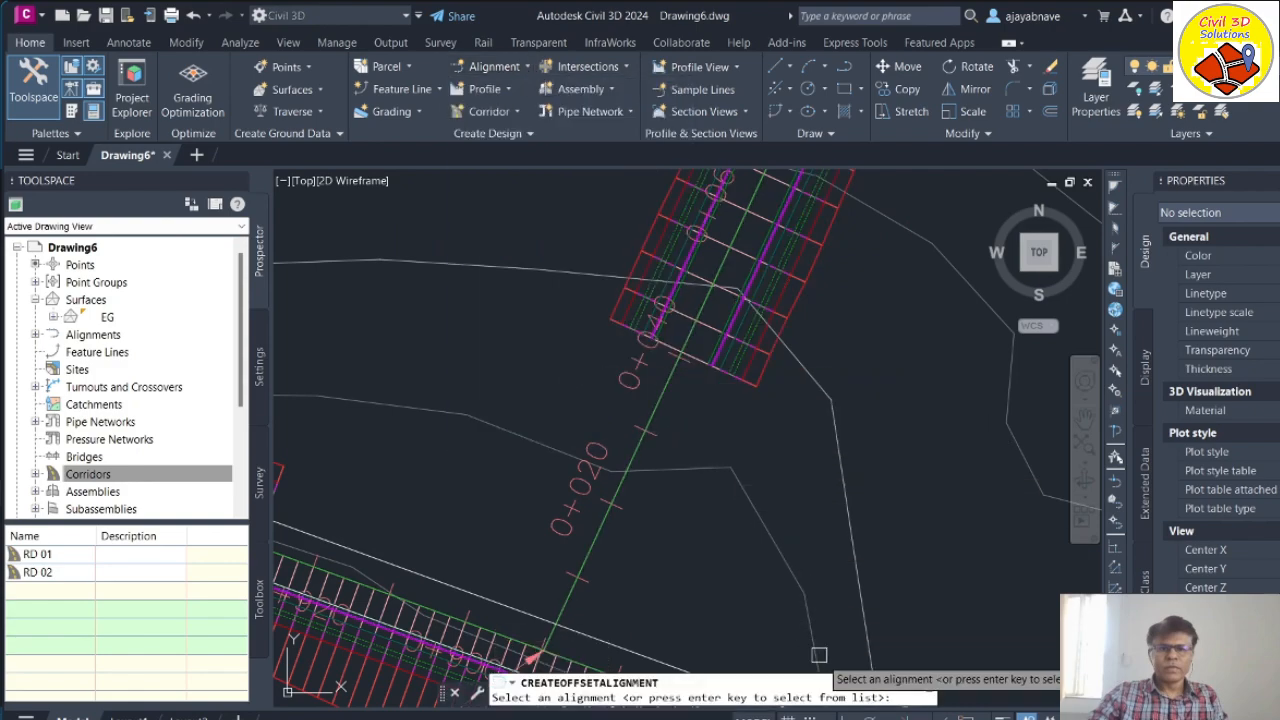
{"action": "left_click", "coordinate": [662, 402]}
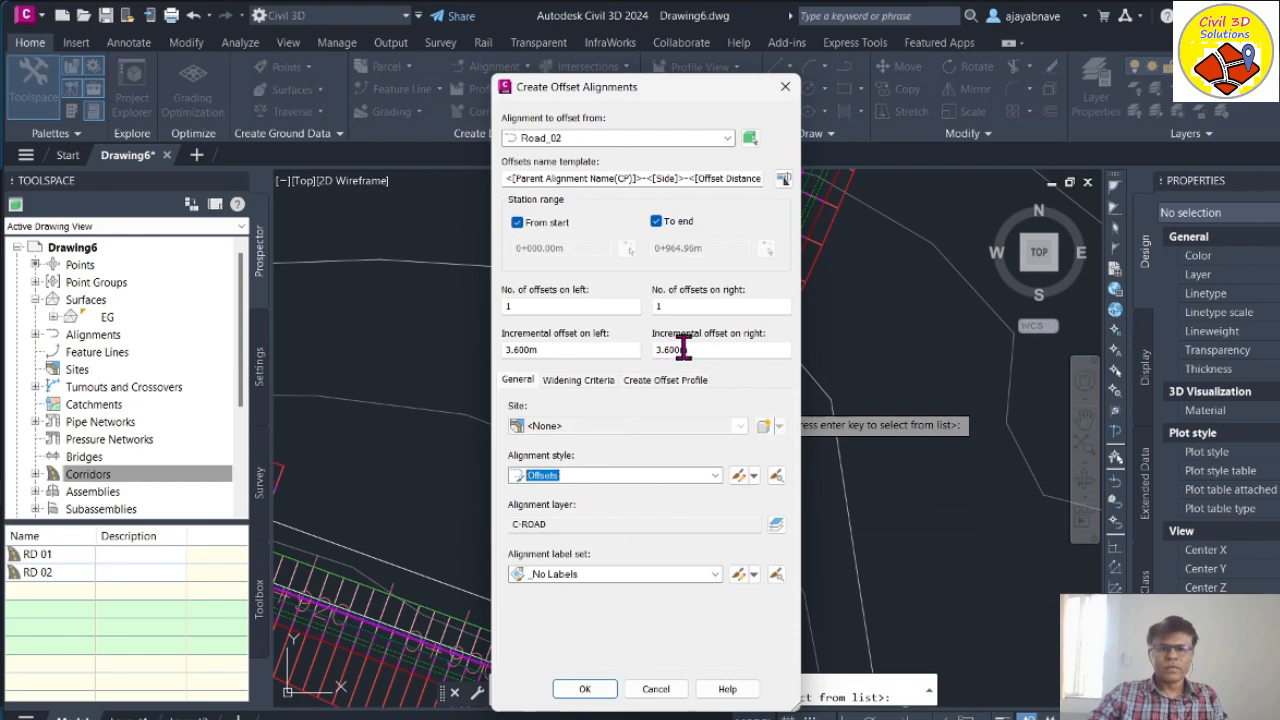
{"action": "left_click", "coordinate": [584, 382]}
{"action": "left_click", "coordinate": [668, 381]}
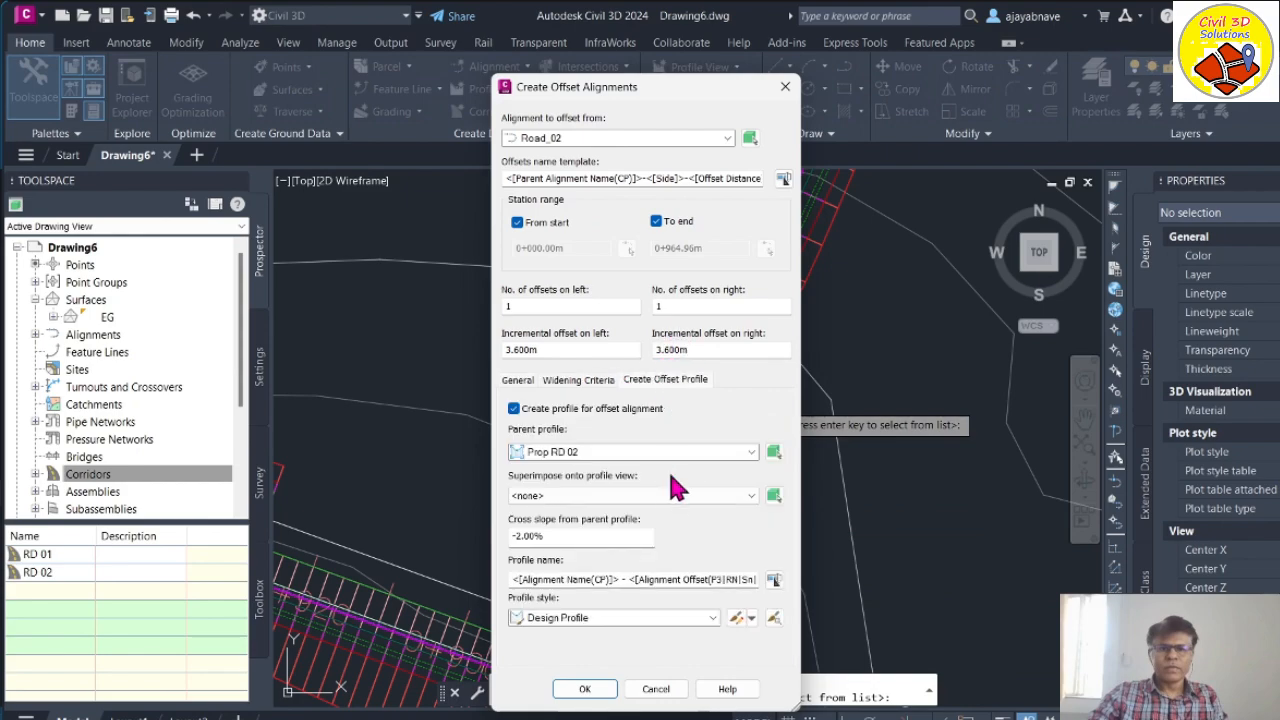
{"action": "left_click", "coordinate": [585, 689]}
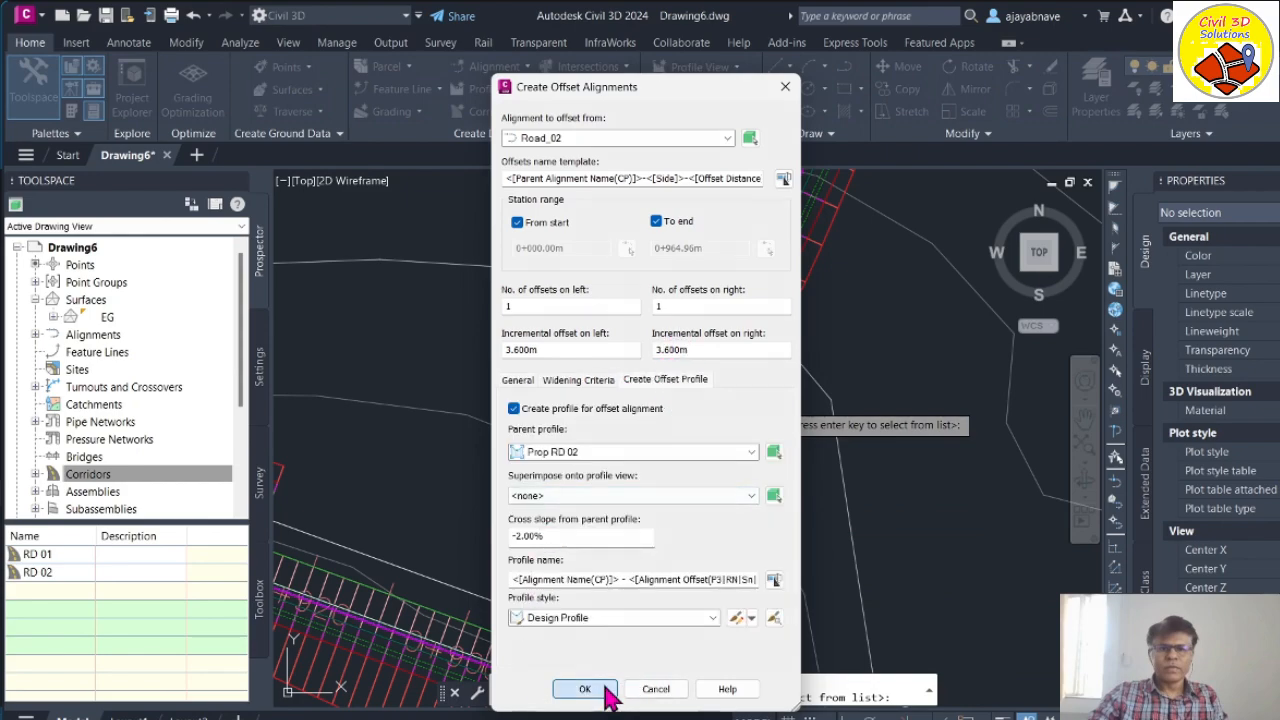
Step: Start a connected alignment from the right offset of Road_01 to the right offset of Road_02, located in the junction's north-east corner
{"action": "scroll", "coordinate": [706, 434], "scroll_direction": "up", "scroll_amount": 4}
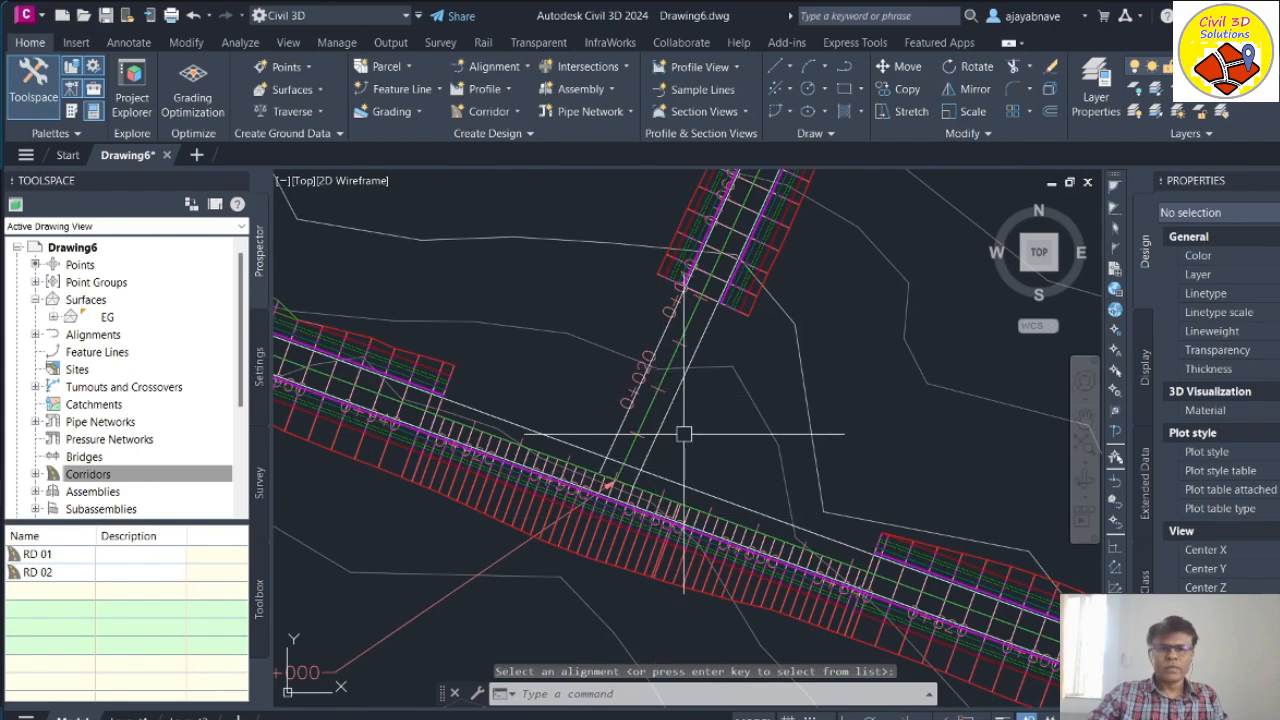
{"action": "scroll", "coordinate": [636, 462], "scroll_direction": "down", "scroll_amount": 3}
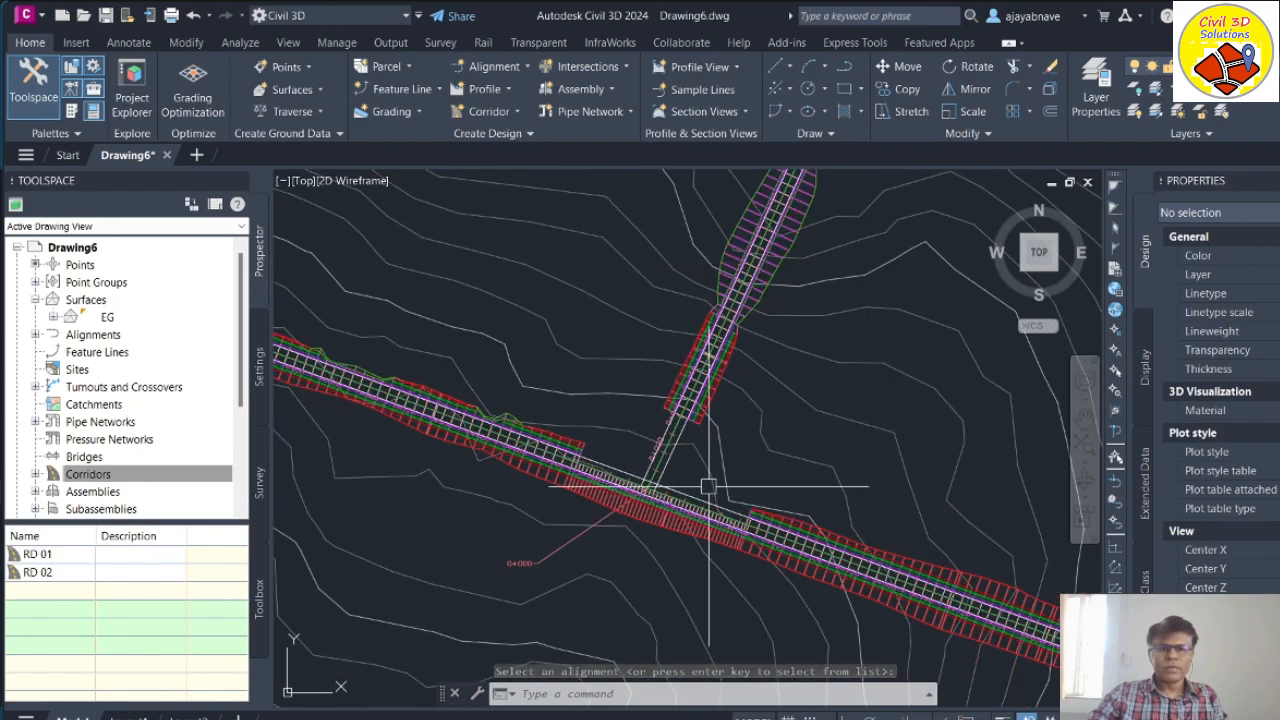
{"action": "scroll", "coordinate": [700, 490], "scroll_direction": "up", "scroll_amount": 5}
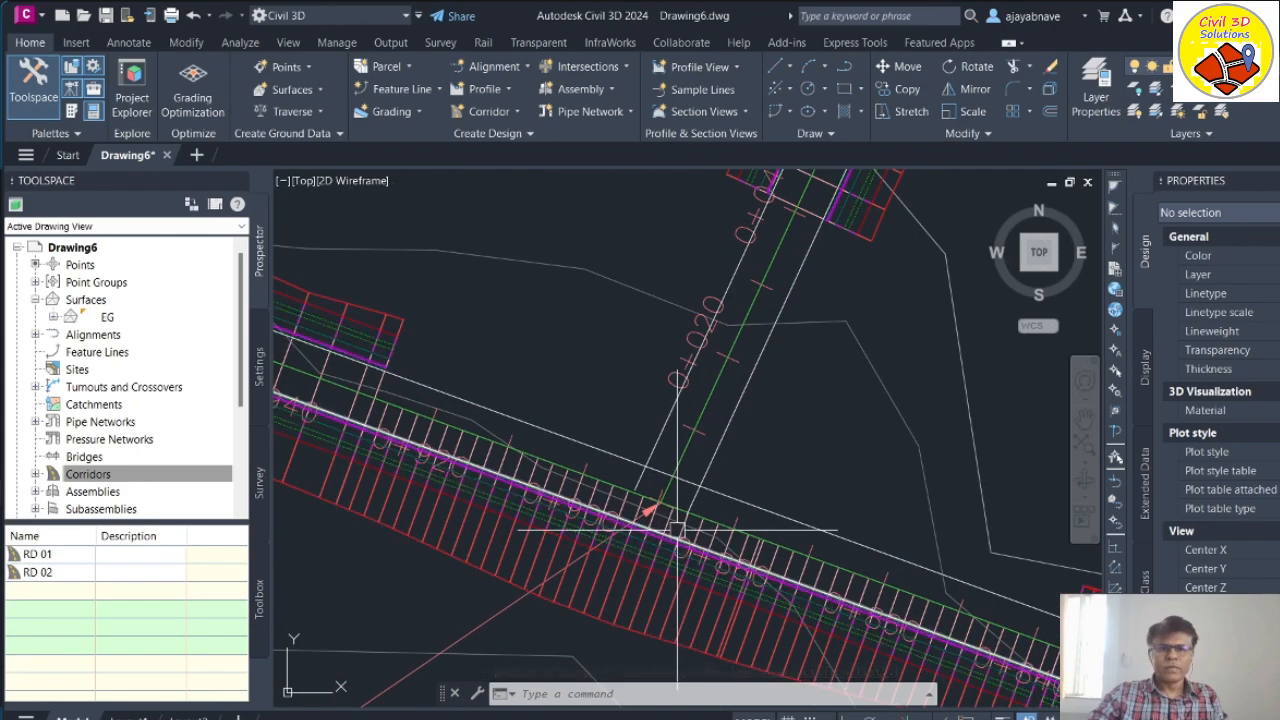
{"action": "scroll", "coordinate": [680, 538], "scroll_direction": "down", "scroll_amount": 3}
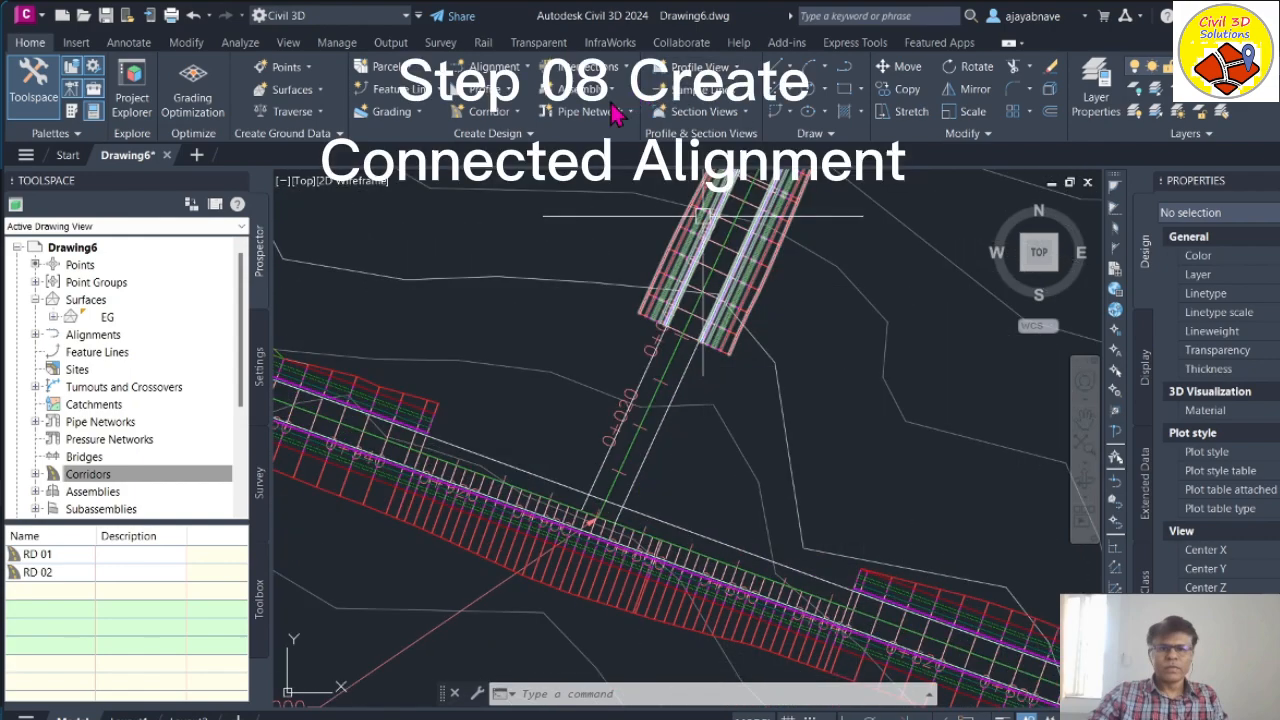
{"action": "left_click", "coordinate": [496, 66]}
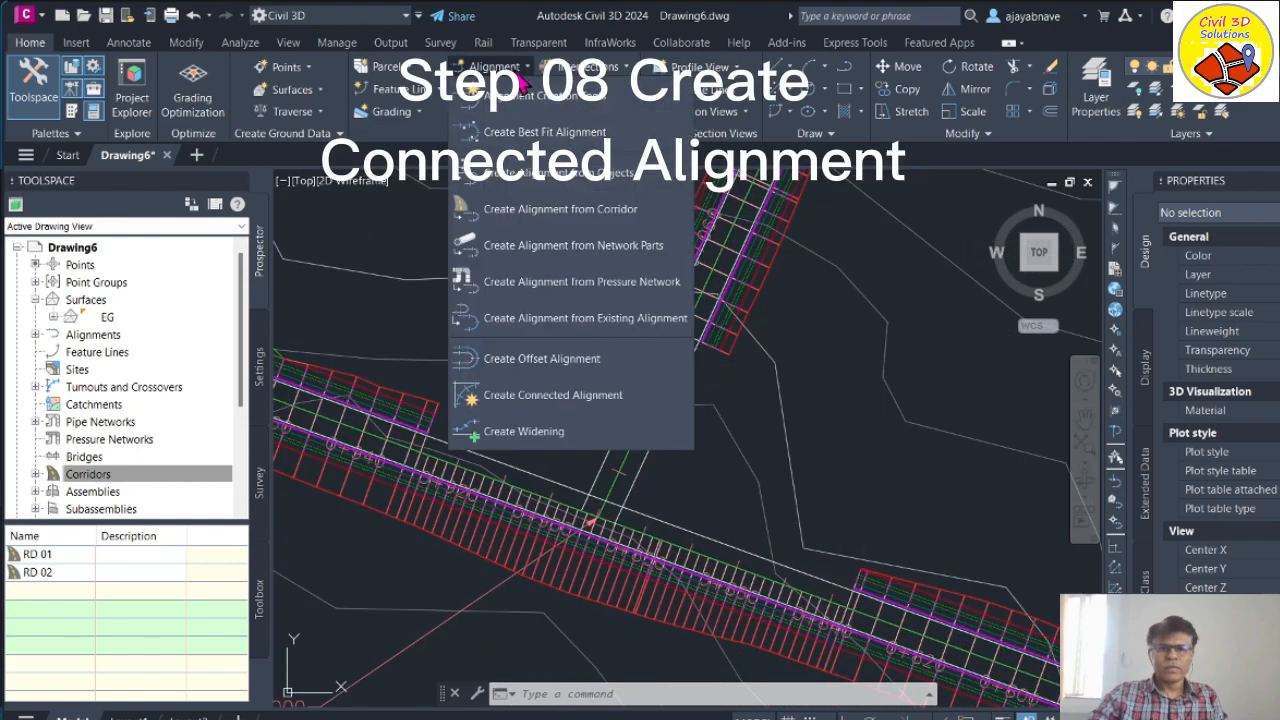
{"action": "left_click", "coordinate": [532, 398]}
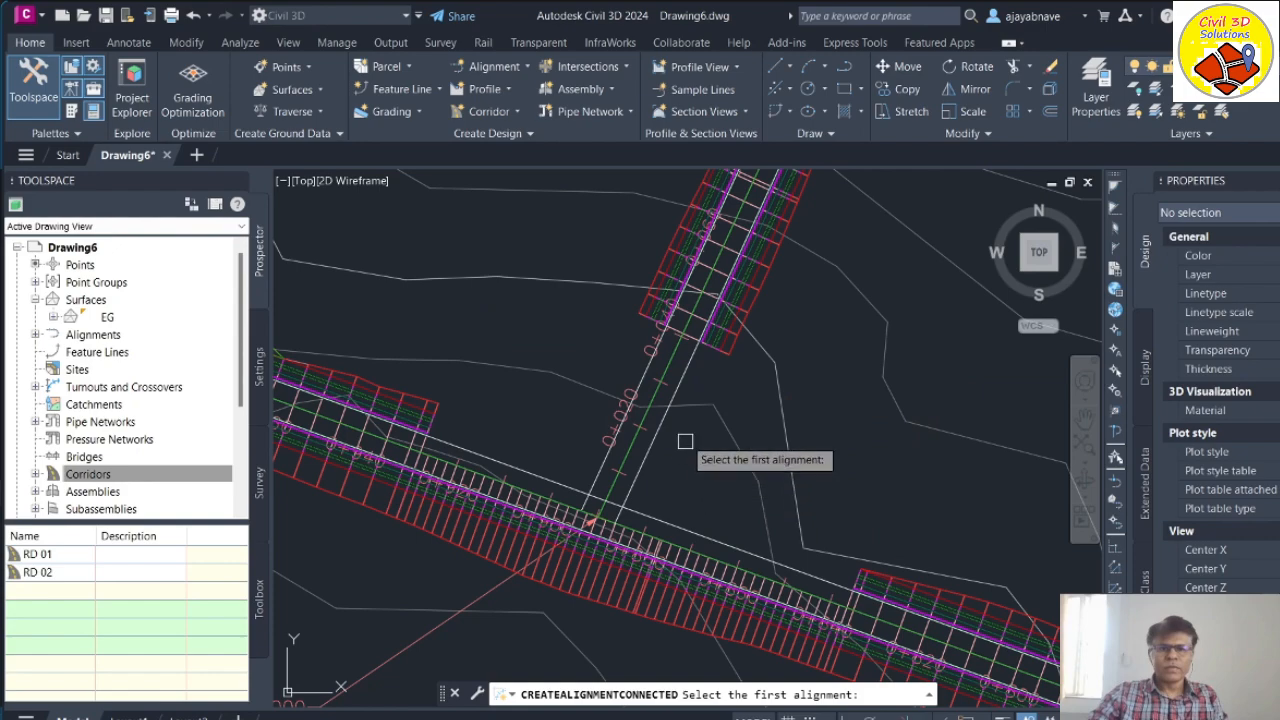
{"action": "left_click", "coordinate": [684, 523]}
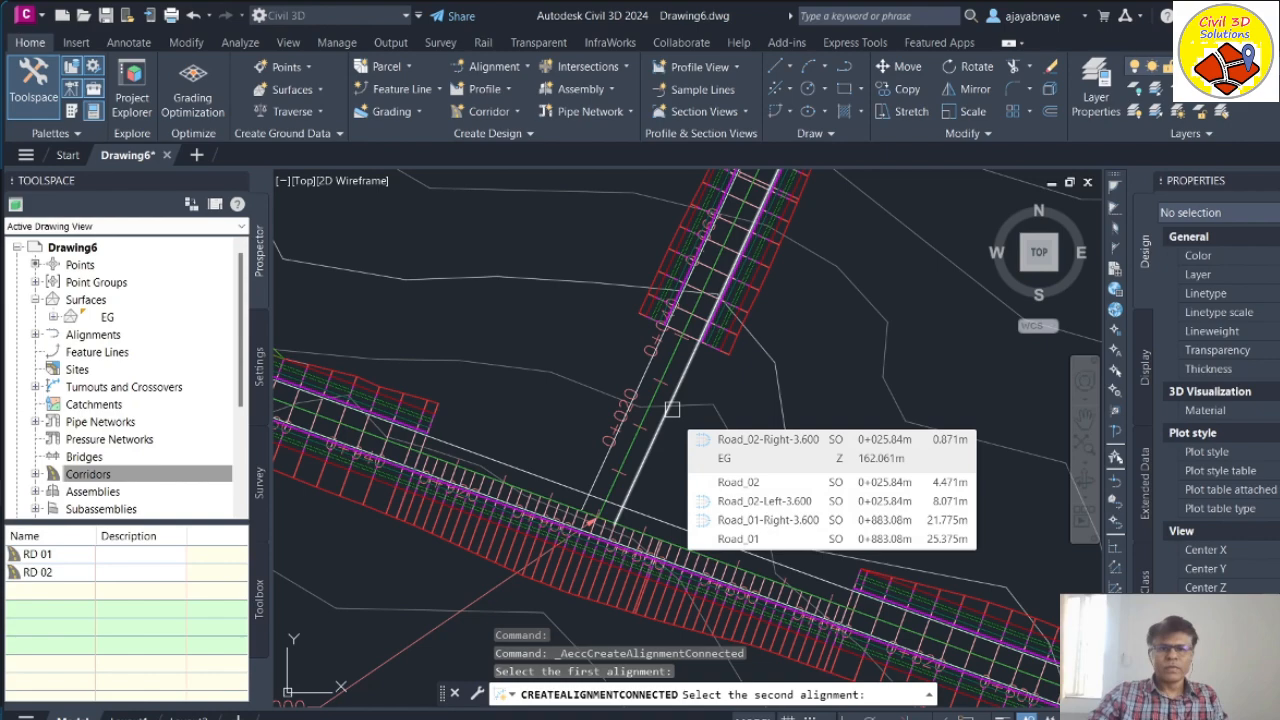
{"action": "left_click", "coordinate": [672, 409]}
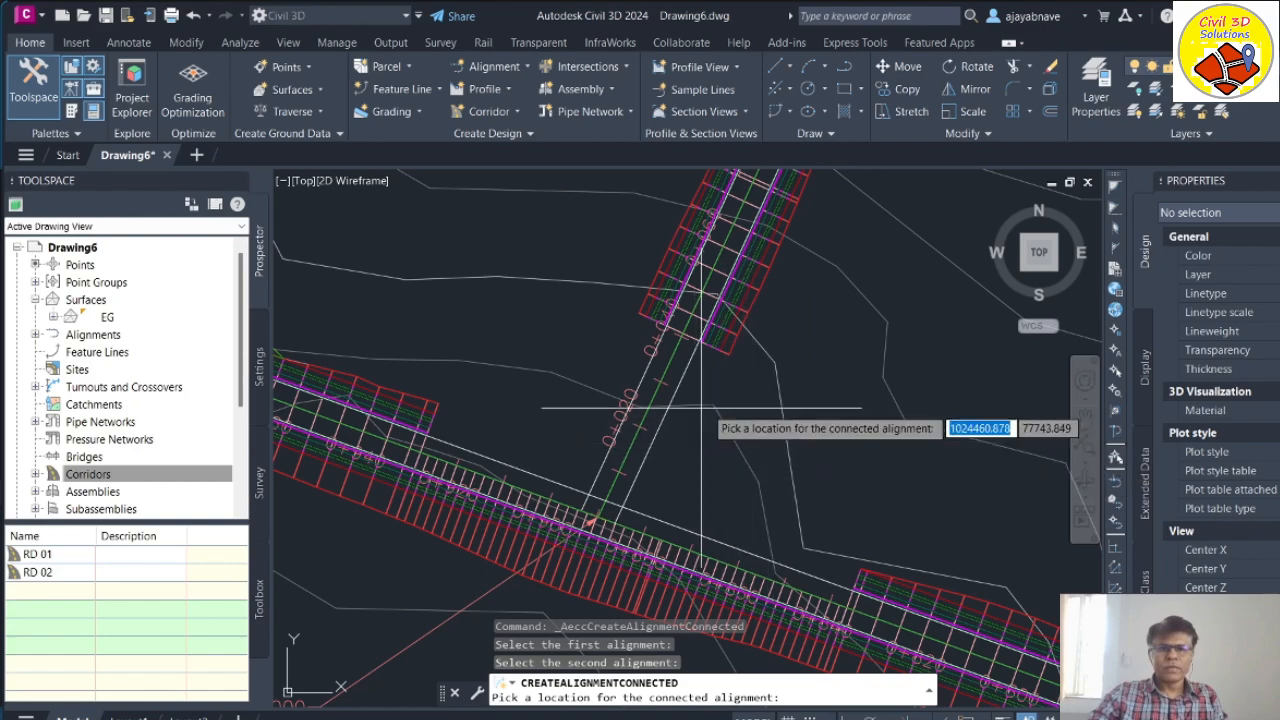
{"action": "left_click", "coordinate": [760, 450]}
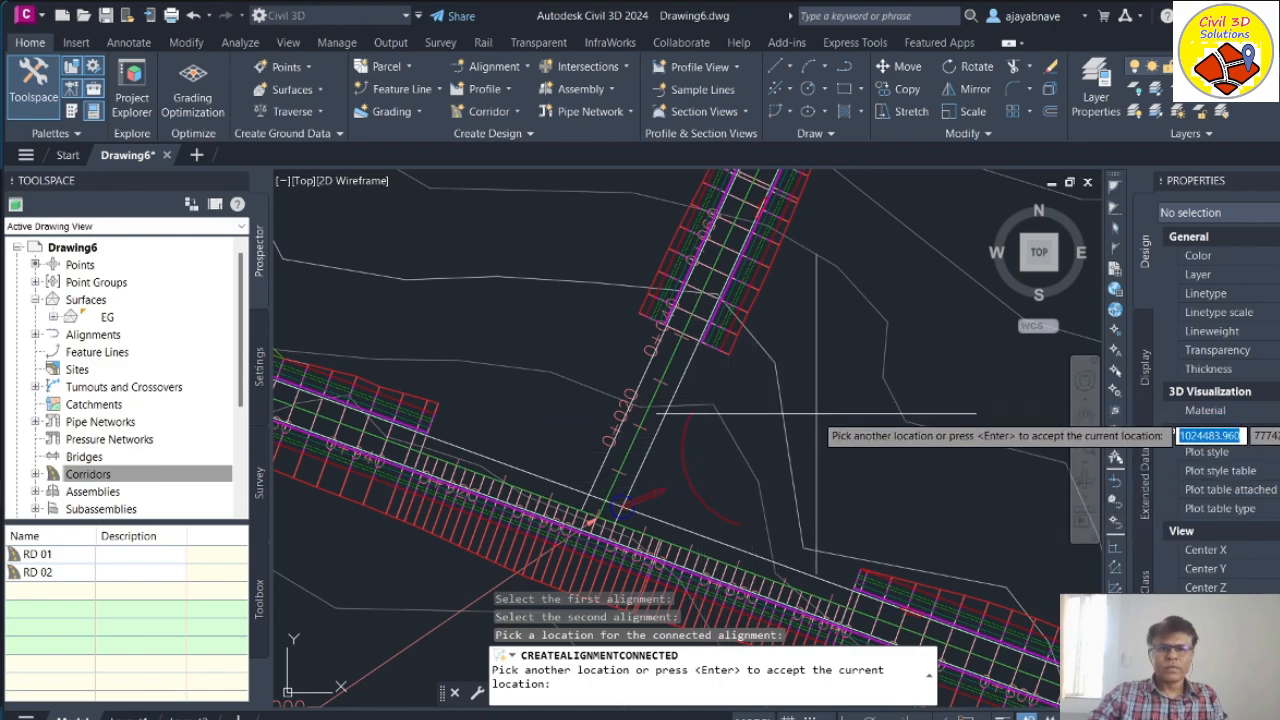
{"action": "key", "text": "Return"}
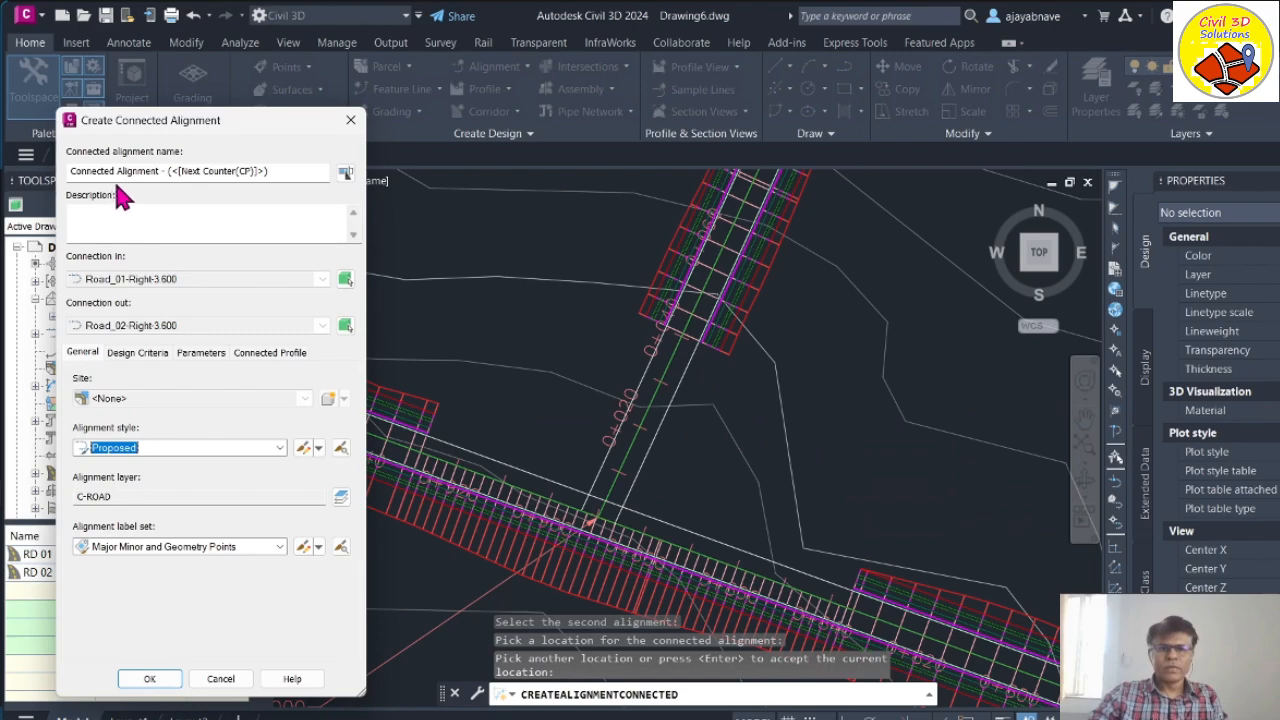
Step: Name the connected alignment JN_NE and describe it as Junction North East
{"action": "triple_click", "coordinate": [288, 175]}
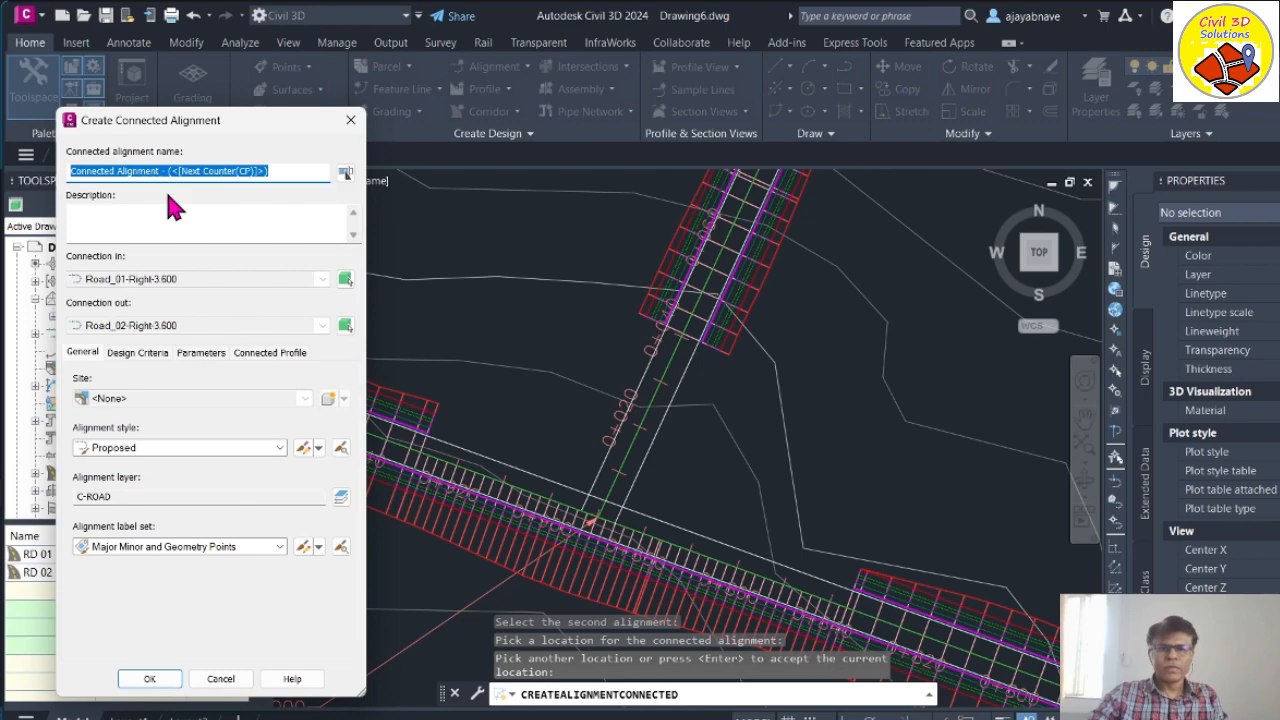
{"action": "type", "text": "JN_NE"}
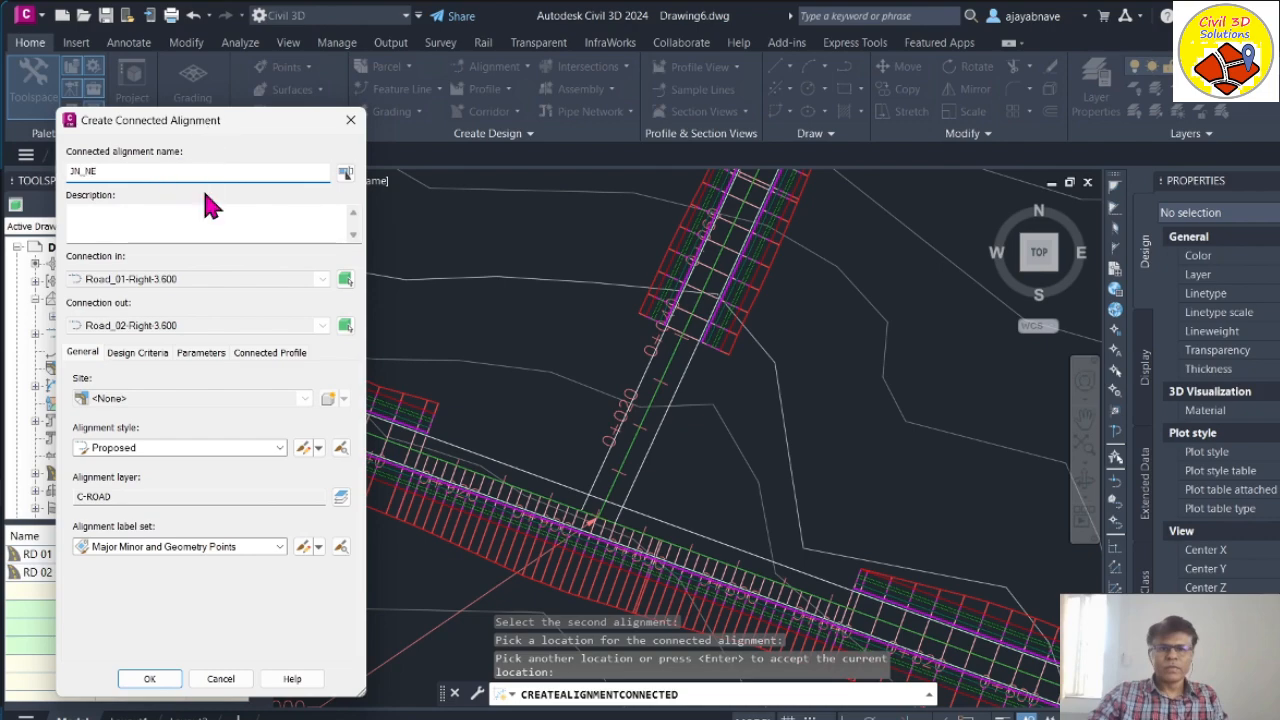
{"action": "left_click", "coordinate": [200, 237]}
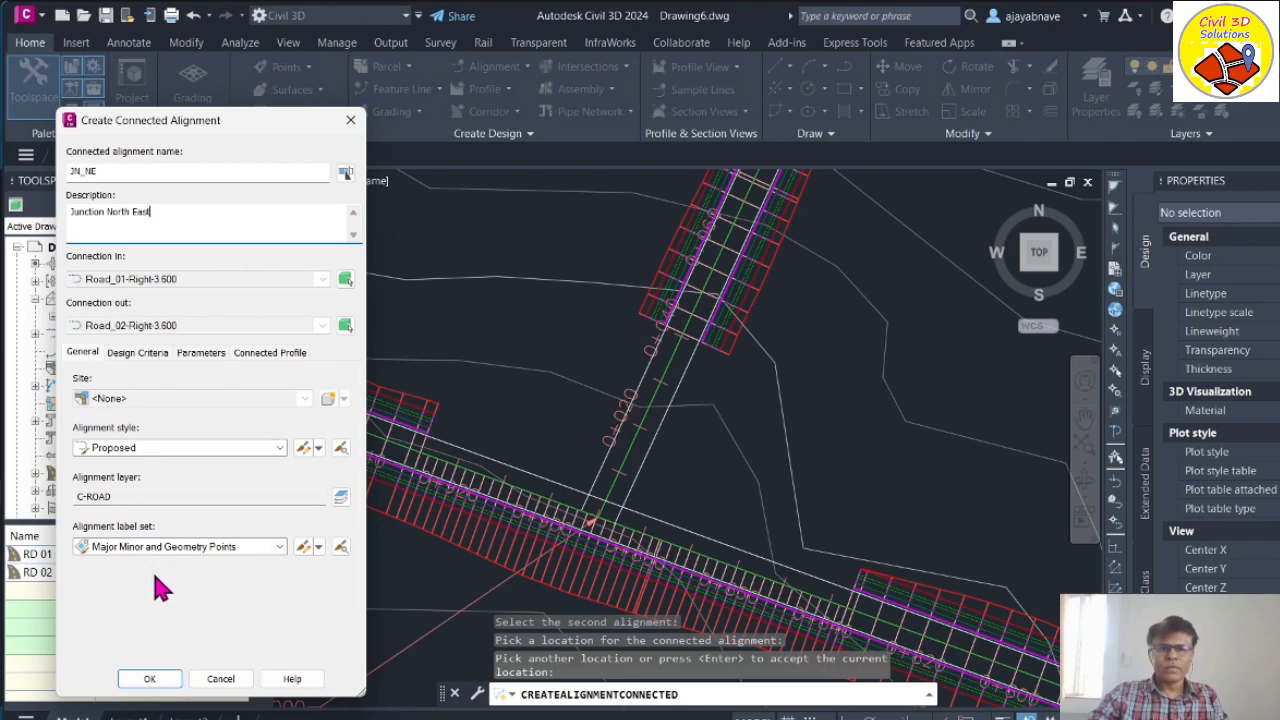
Step: Set the connected alignment's curve group type to Circular Fillet with a 10 m radius
{"action": "left_click", "coordinate": [130, 358]}
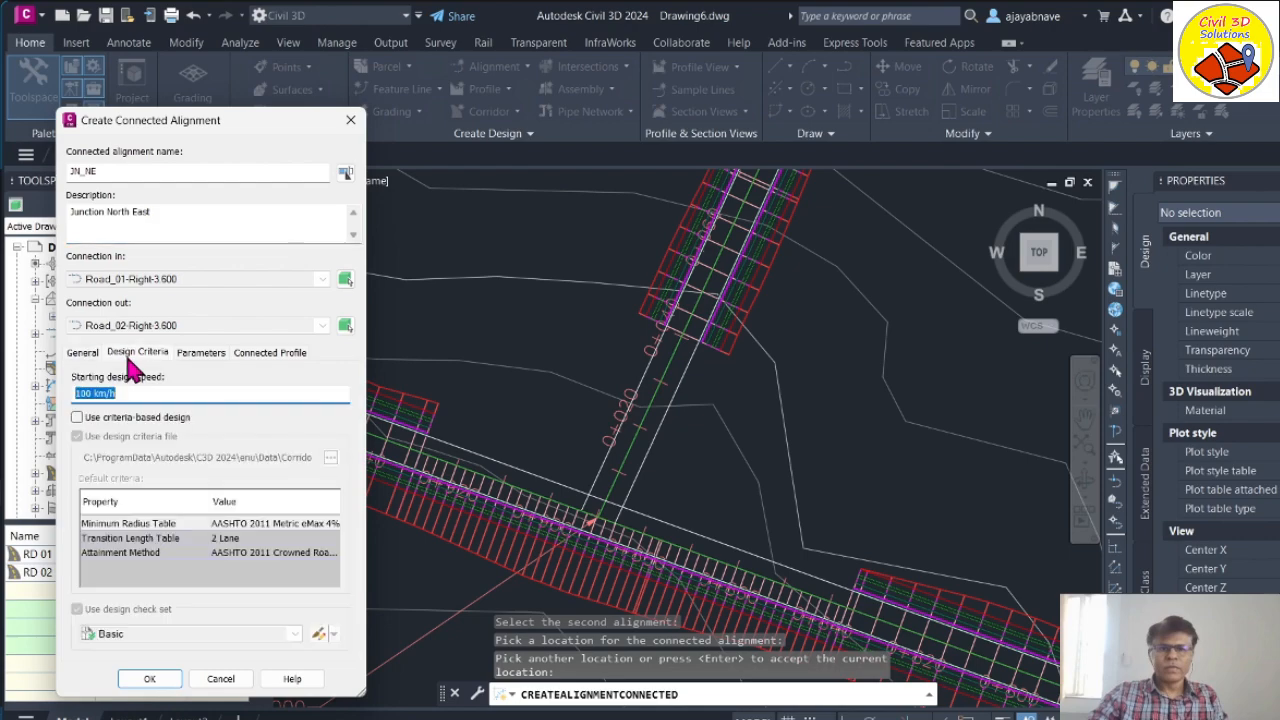
{"action": "left_click", "coordinate": [201, 358]}
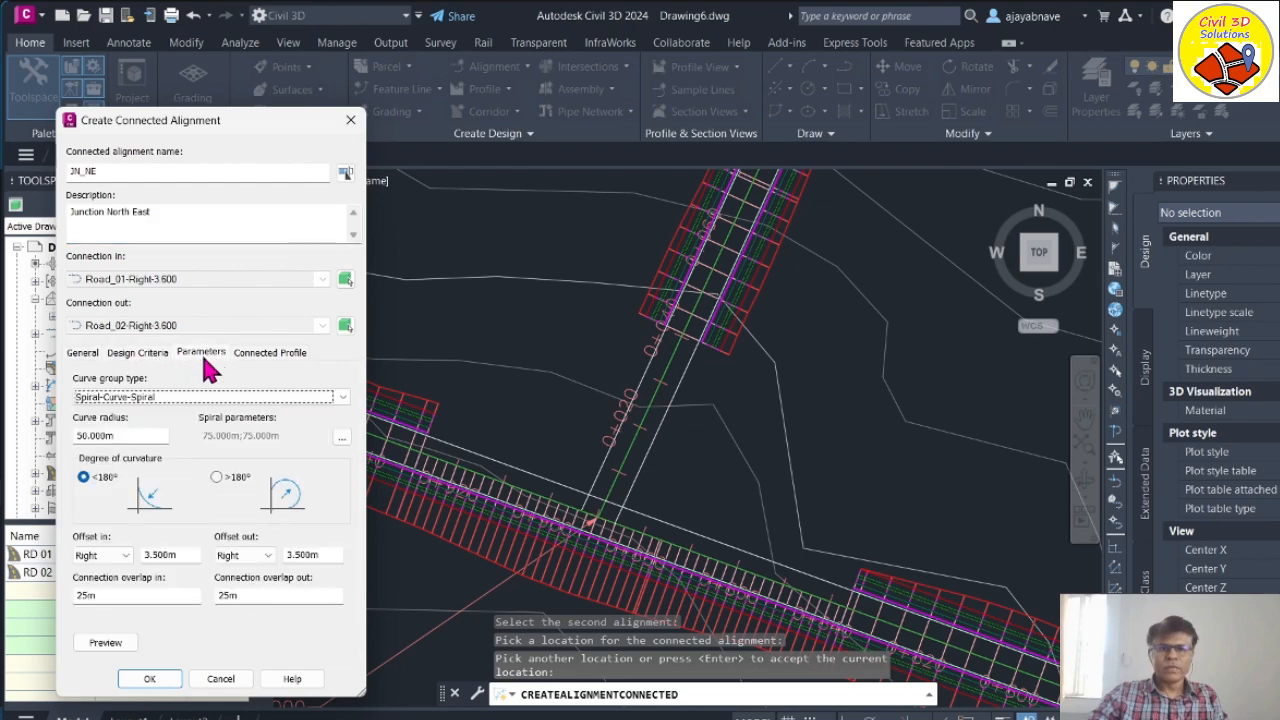
{"action": "left_click", "coordinate": [150, 397]}
{"action": "left_click", "coordinate": [98, 420]}
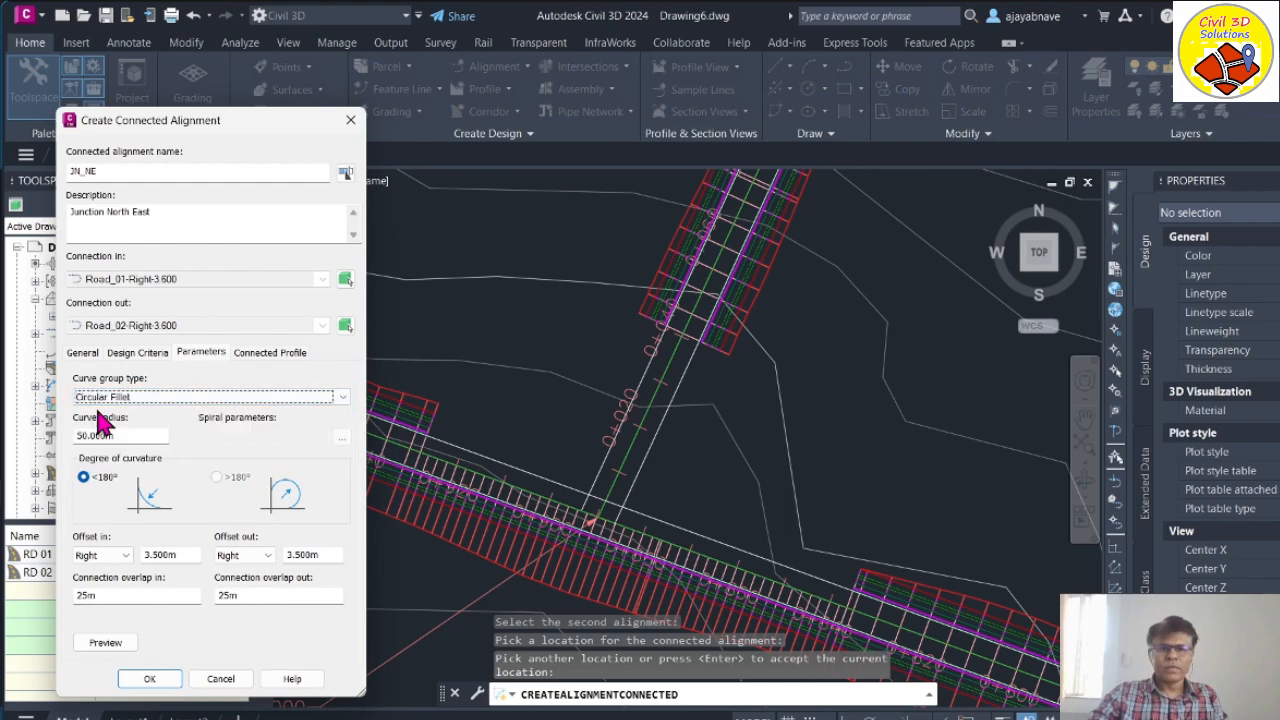
{"action": "double_click", "coordinate": [140, 435]}
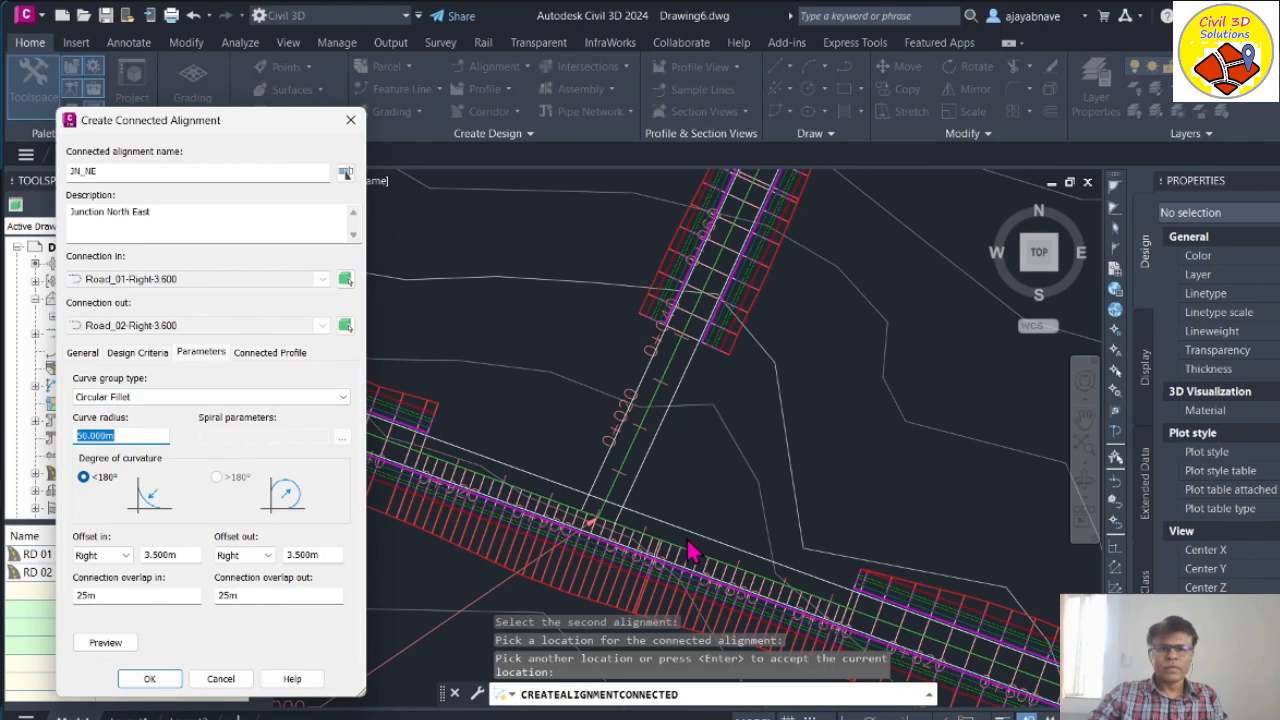
{"action": "type", "text": "10"}
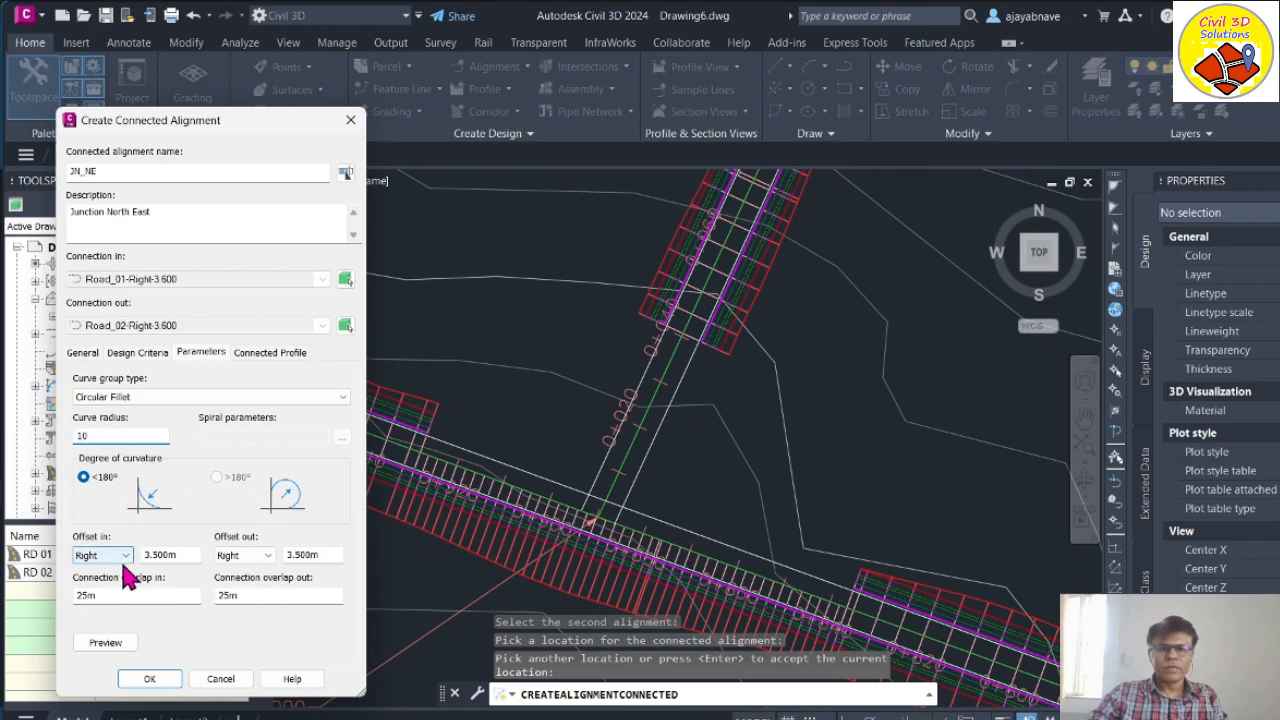
Step: Set the connected alignment's offset in and offset out to 0 m
{"action": "left_click", "coordinate": [188, 554]}
{"action": "type", "text": "0"}
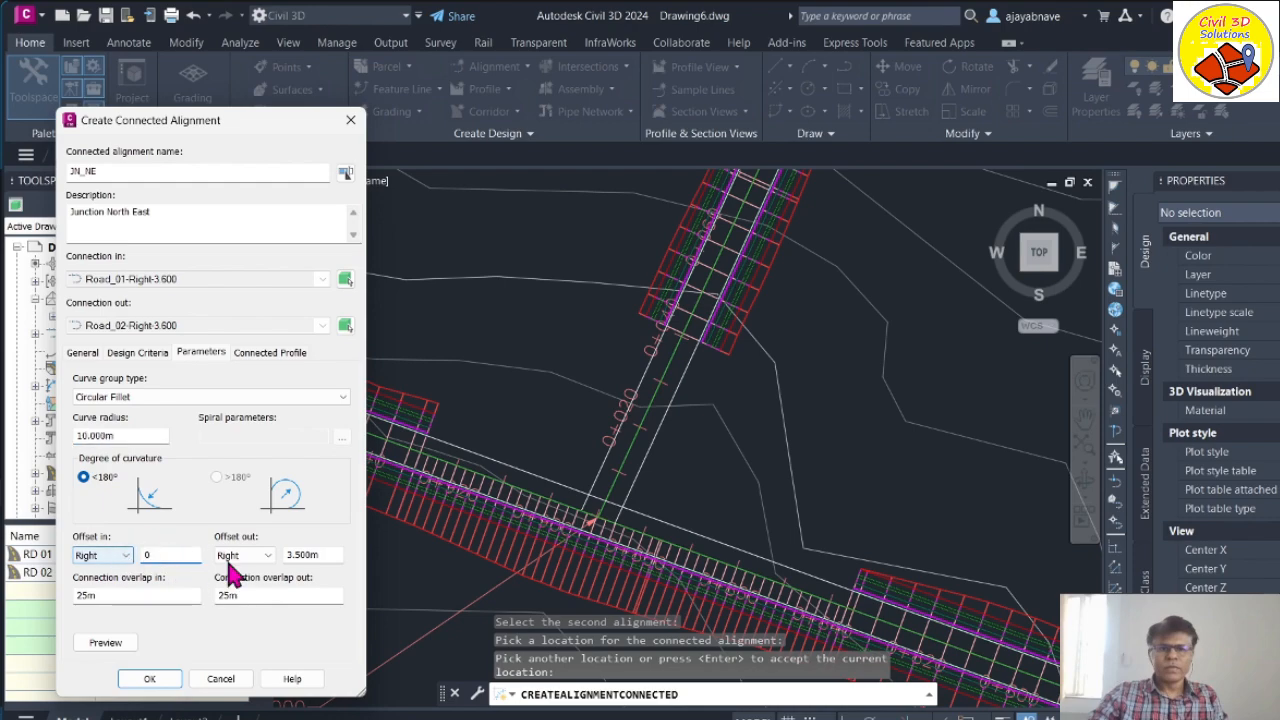
{"action": "left_click", "coordinate": [334, 556]}
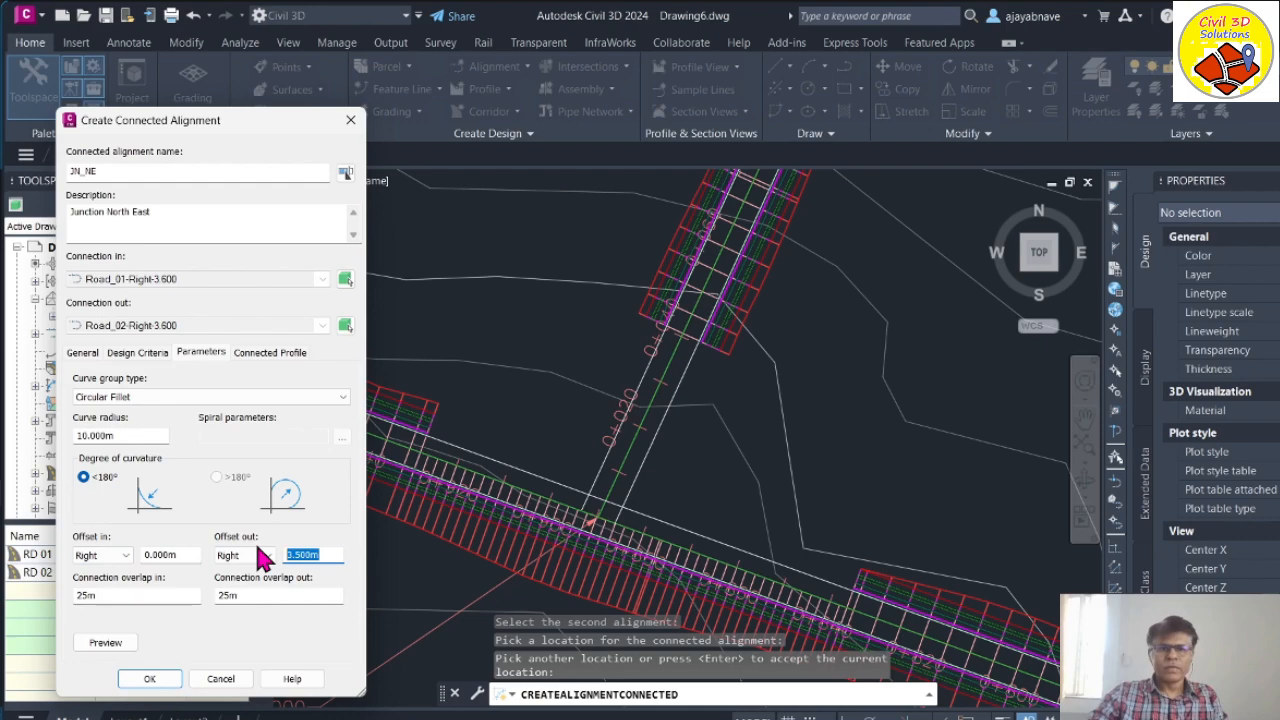
{"action": "type", "text": "0"}
Step: Set the connection overlap in and out to 10 m, preview the curve and create the JN_NE alignment
{"action": "left_click", "coordinate": [162, 595]}
{"action": "left_click_drag", "start_coordinate": [162, 595], "coordinate": [29, 594]}
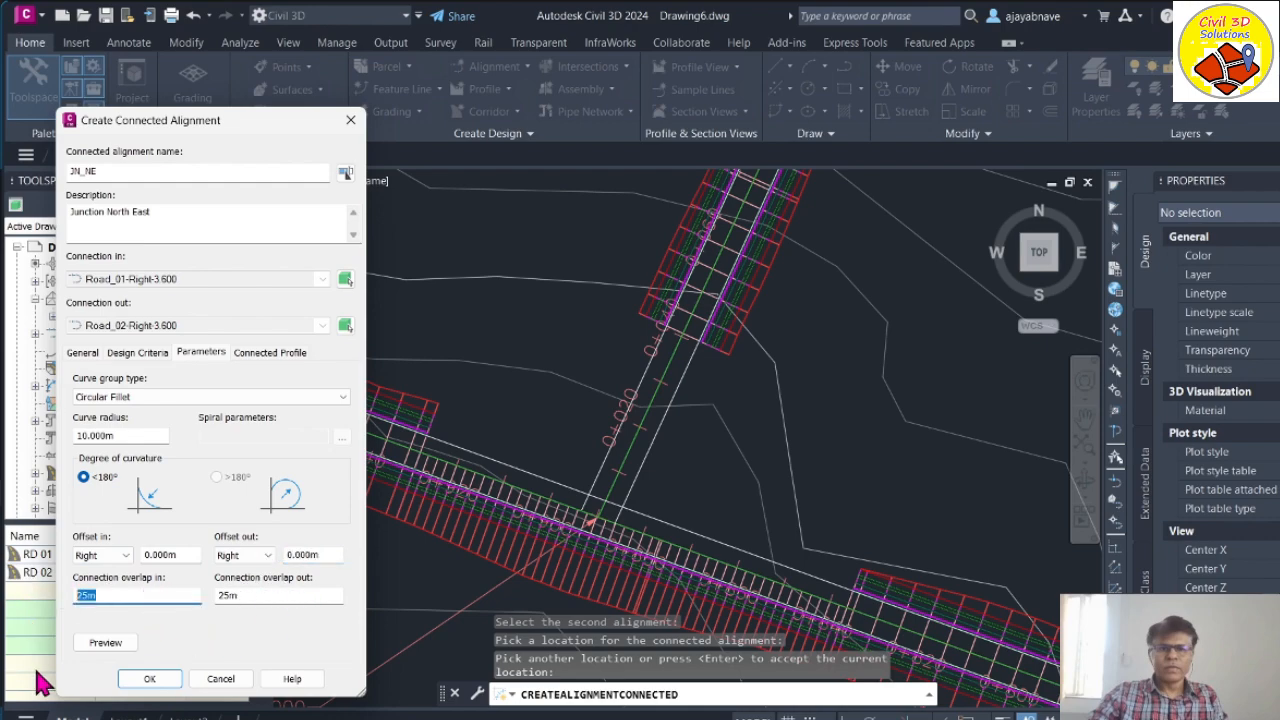
{"action": "type", "text": "10"}
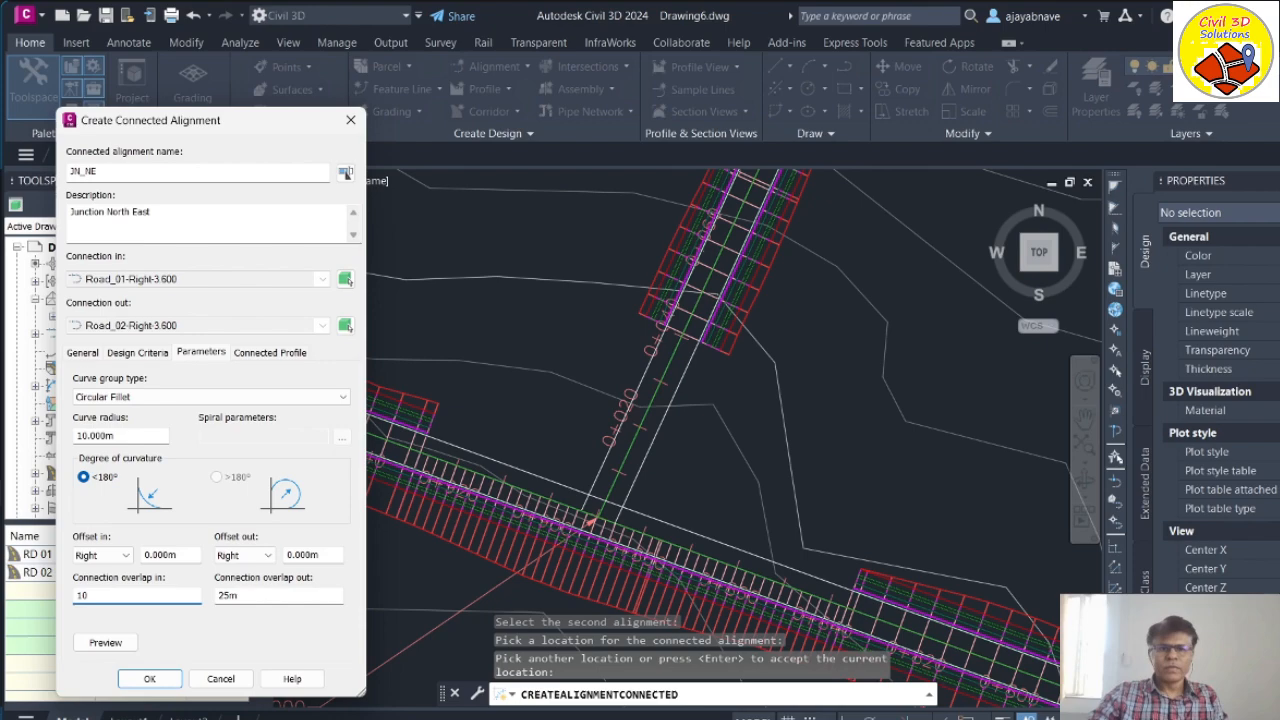
{"action": "double_click", "coordinate": [276, 594]}
{"action": "type", "text": "10"}
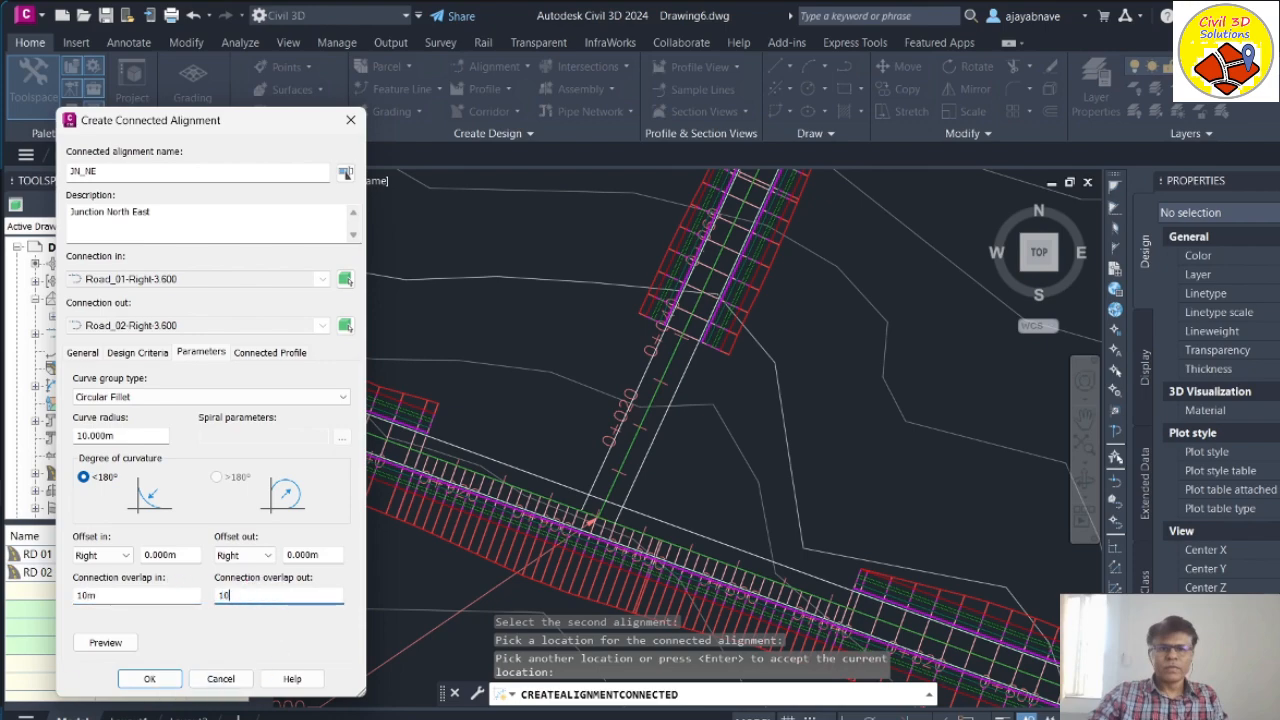
{"action": "left_click", "coordinate": [108, 643]}
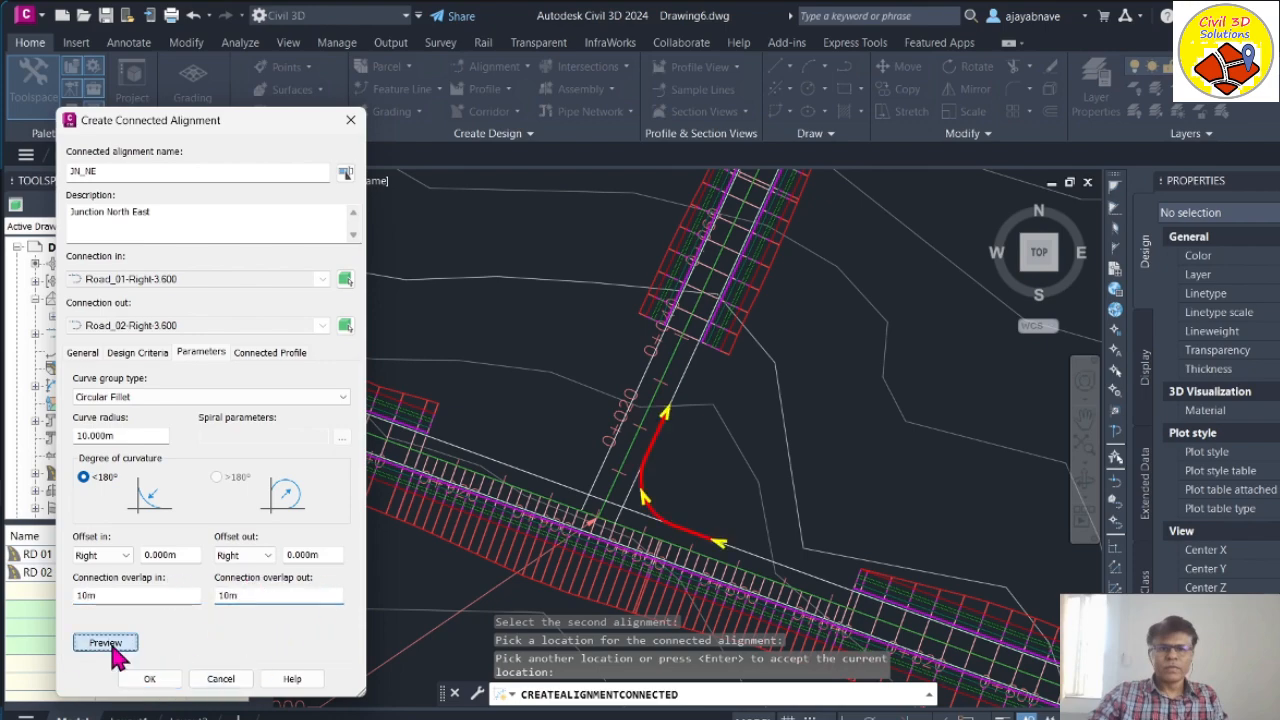
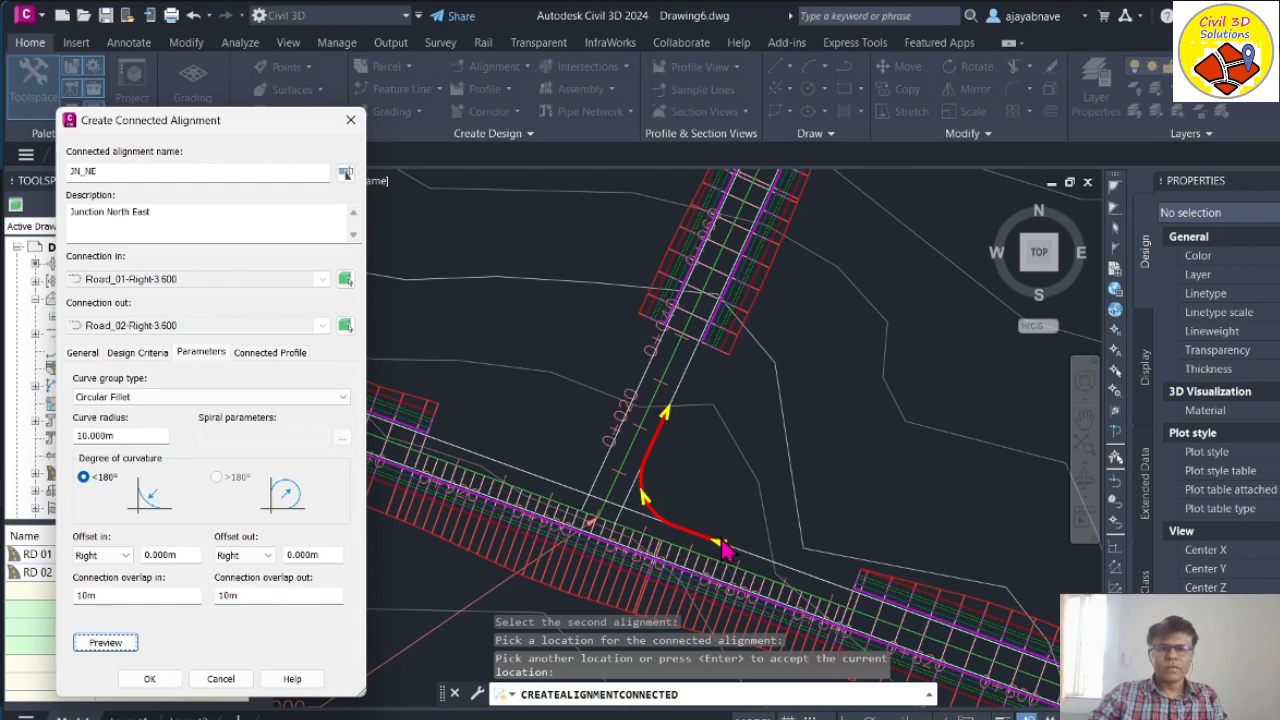
{"action": "left_click", "coordinate": [150, 679]}
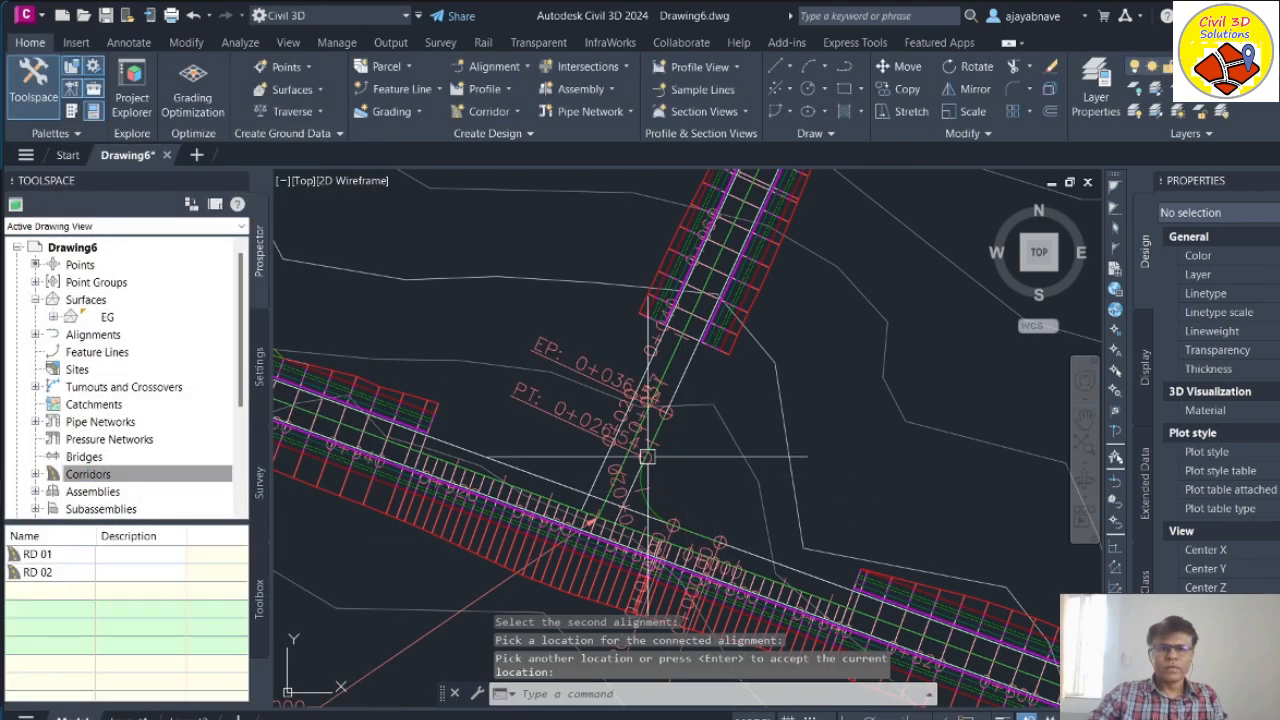
Step: Inspect the JN_NE curve at the junction and set the drawing's annotation scale to 1:250
{"action": "scroll", "coordinate": [643, 461], "scroll_direction": "up", "scroll_amount": 5}
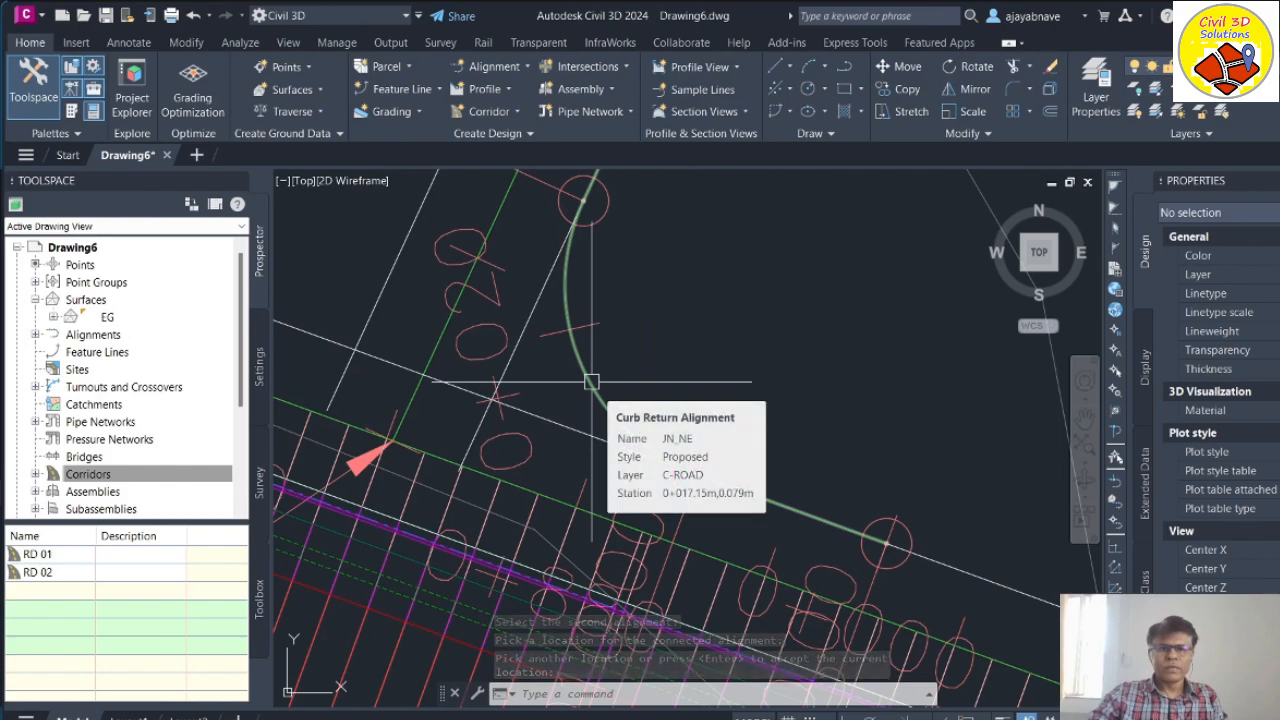
{"action": "scroll", "coordinate": [799, 475], "scroll_direction": "down", "scroll_amount": 5}
{"action": "scroll", "coordinate": [812, 440], "scroll_direction": "up", "scroll_amount": 2}
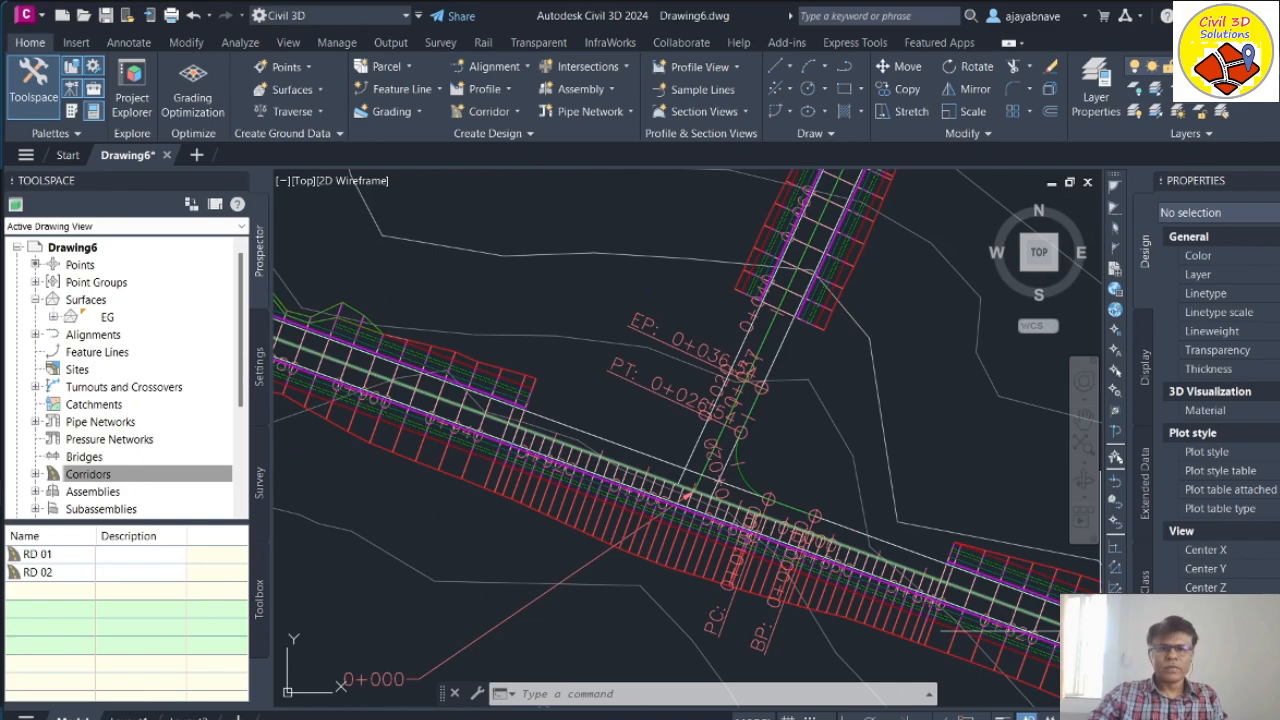
{"action": "left_click", "coordinate": [1110, 716]}
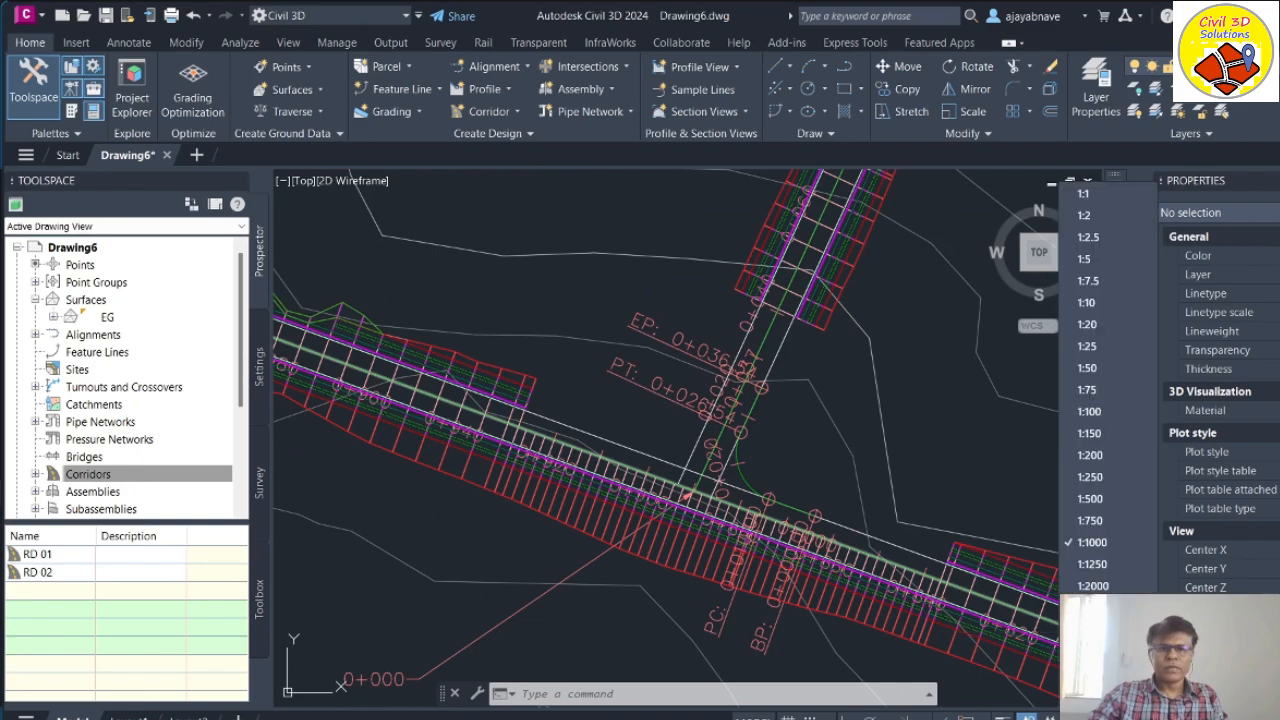
{"action": "left_click", "coordinate": [1095, 479]}
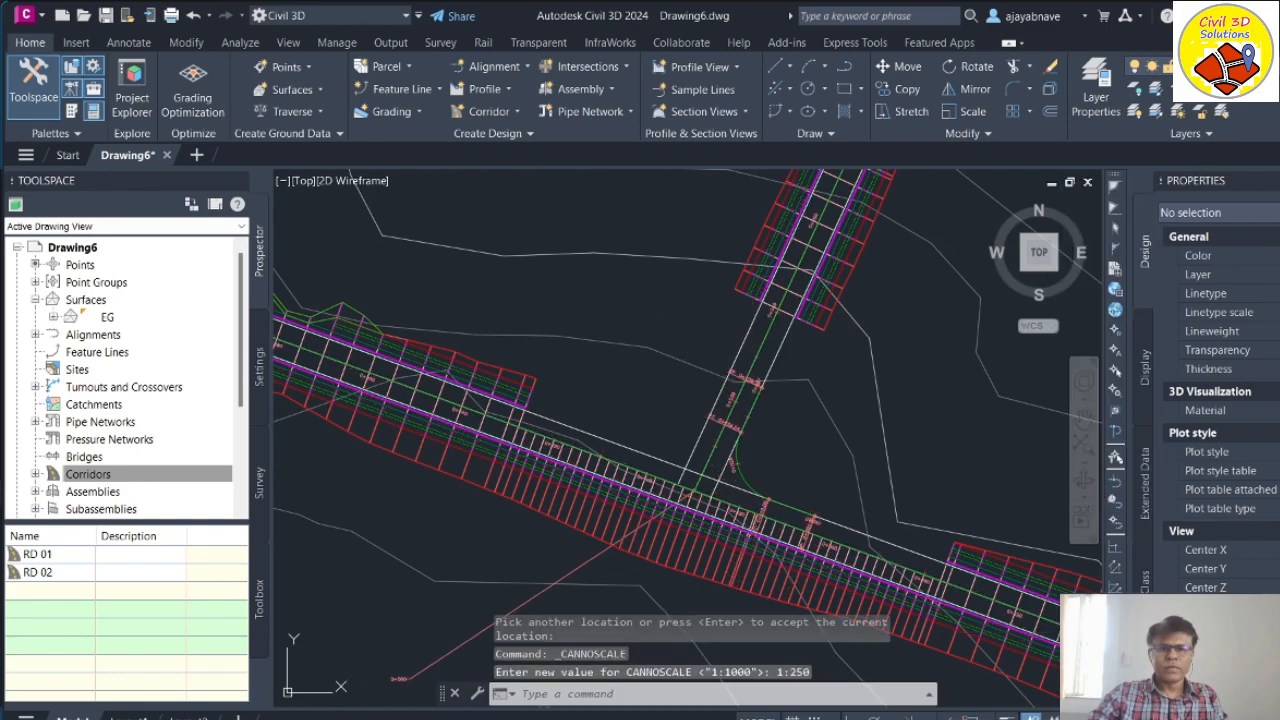
{"action": "scroll", "coordinate": [793, 499], "scroll_direction": "up", "scroll_amount": 6}
{"action": "scroll", "coordinate": [686, 371], "scroll_direction": "down", "scroll_amount": 5}
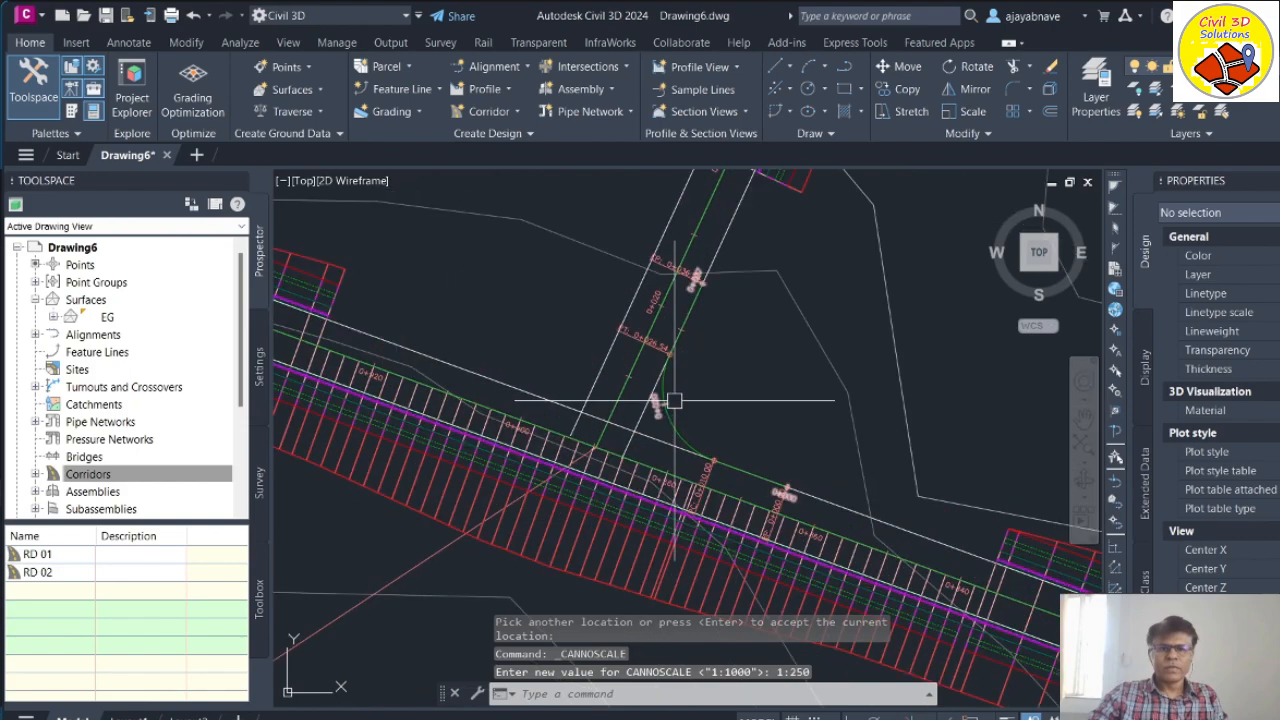
{"action": "scroll", "coordinate": [710, 341], "scroll_direction": "up", "scroll_amount": 5}
{"action": "scroll", "coordinate": [710, 341], "scroll_direction": "down", "scroll_amount": 4}
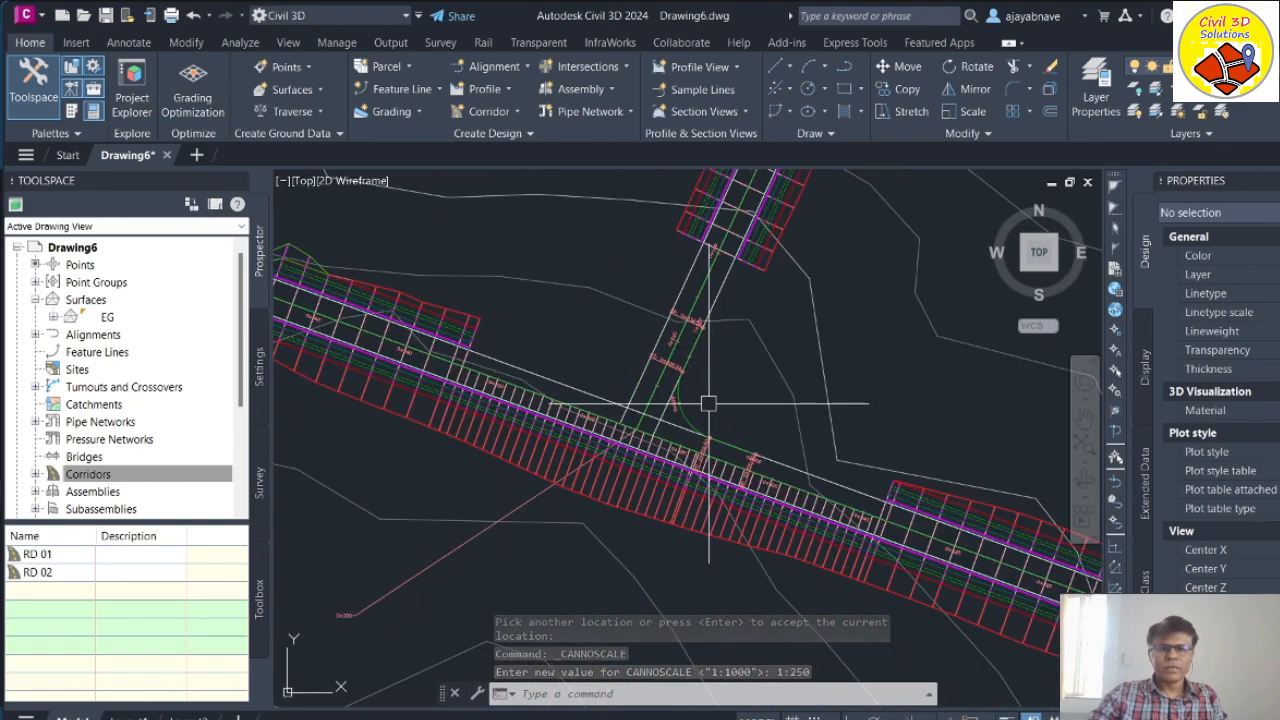
{"action": "scroll", "coordinate": [697, 400], "scroll_direction": "up", "scroll_amount": 2}
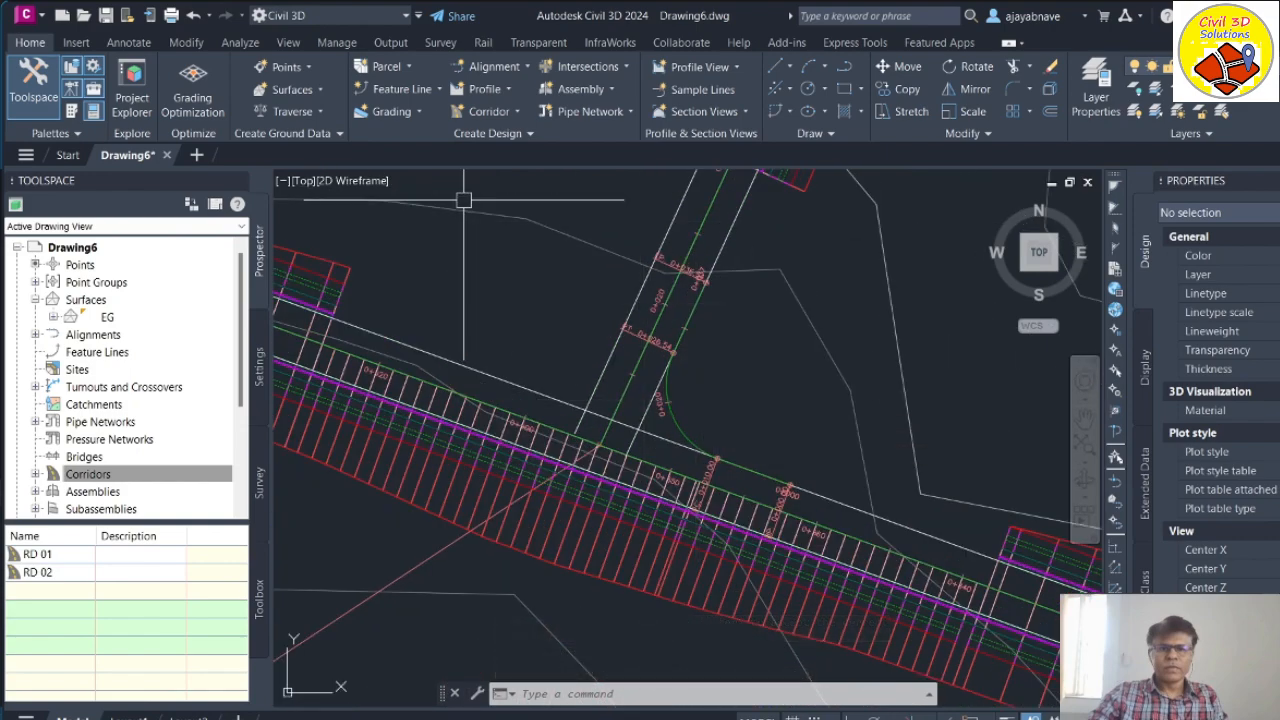
Step: Start a connected alignment from Road_02-Left-3.600 to Road_01-Right-3.600, located in the north-west corner of the junction
{"action": "left_click", "coordinate": [519, 67]}
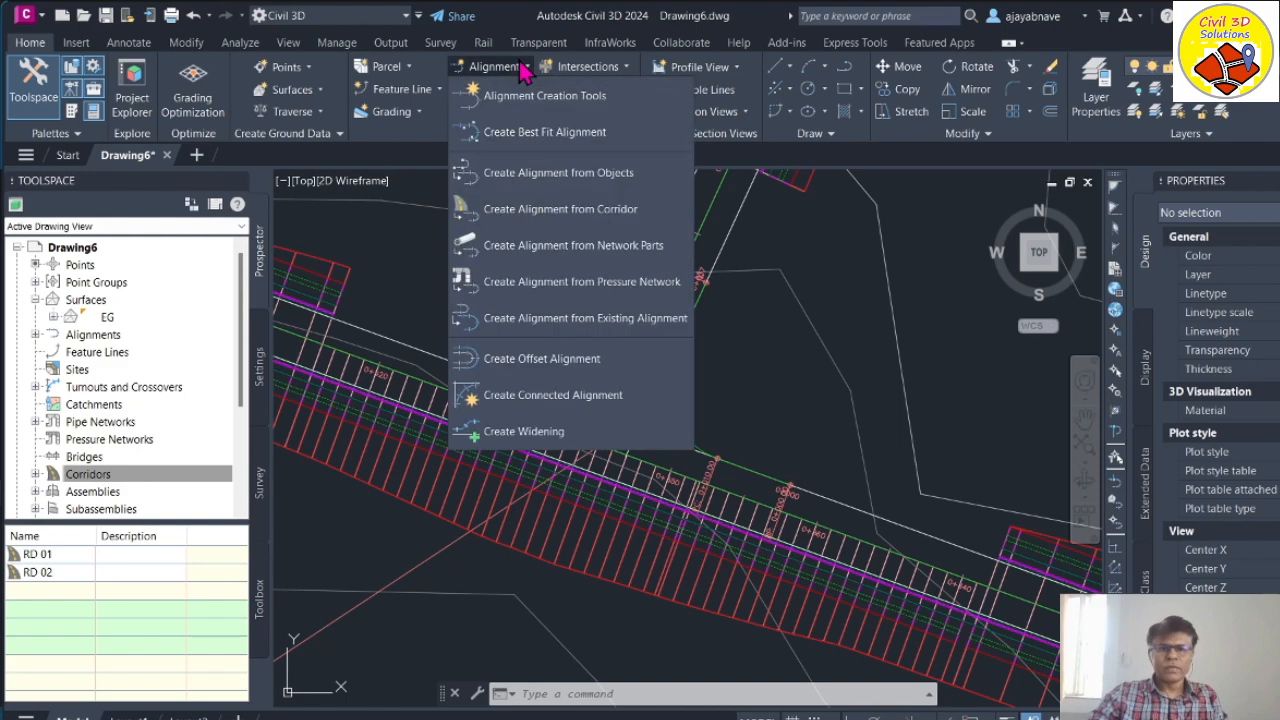
{"action": "left_click", "coordinate": [565, 400]}
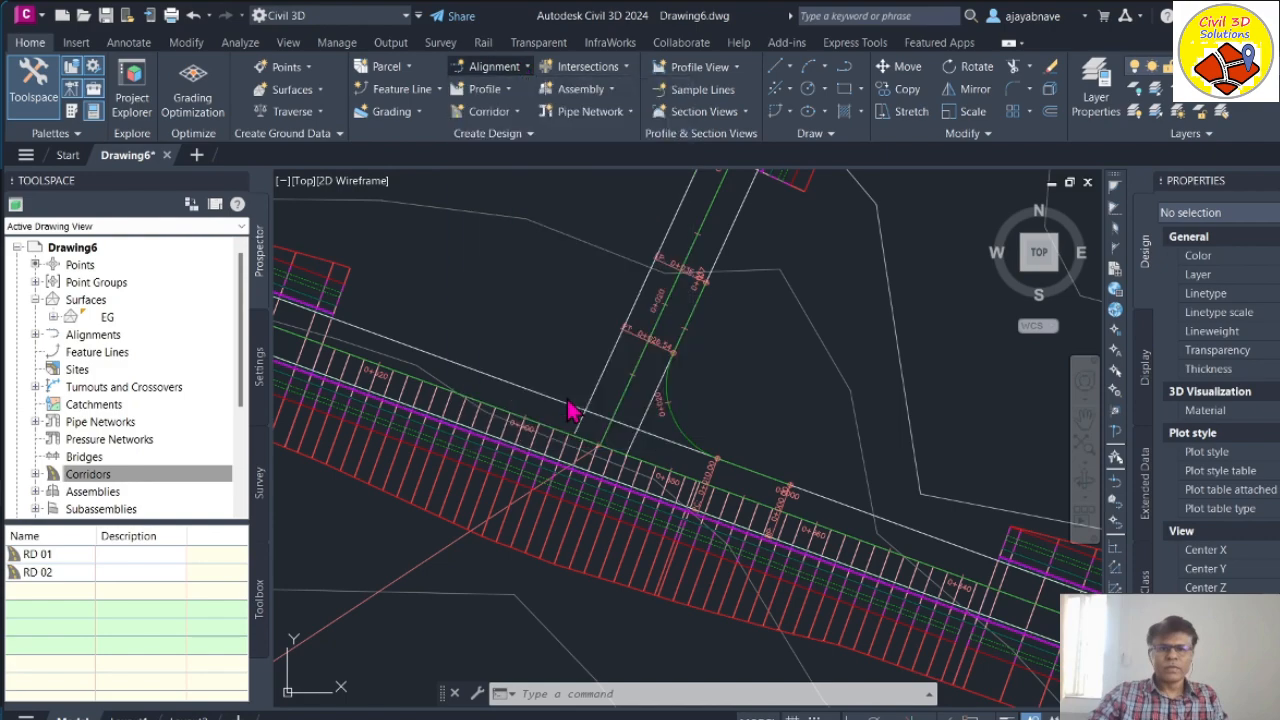
{"action": "scroll", "coordinate": [566, 341], "scroll_direction": "up", "scroll_amount": 5}
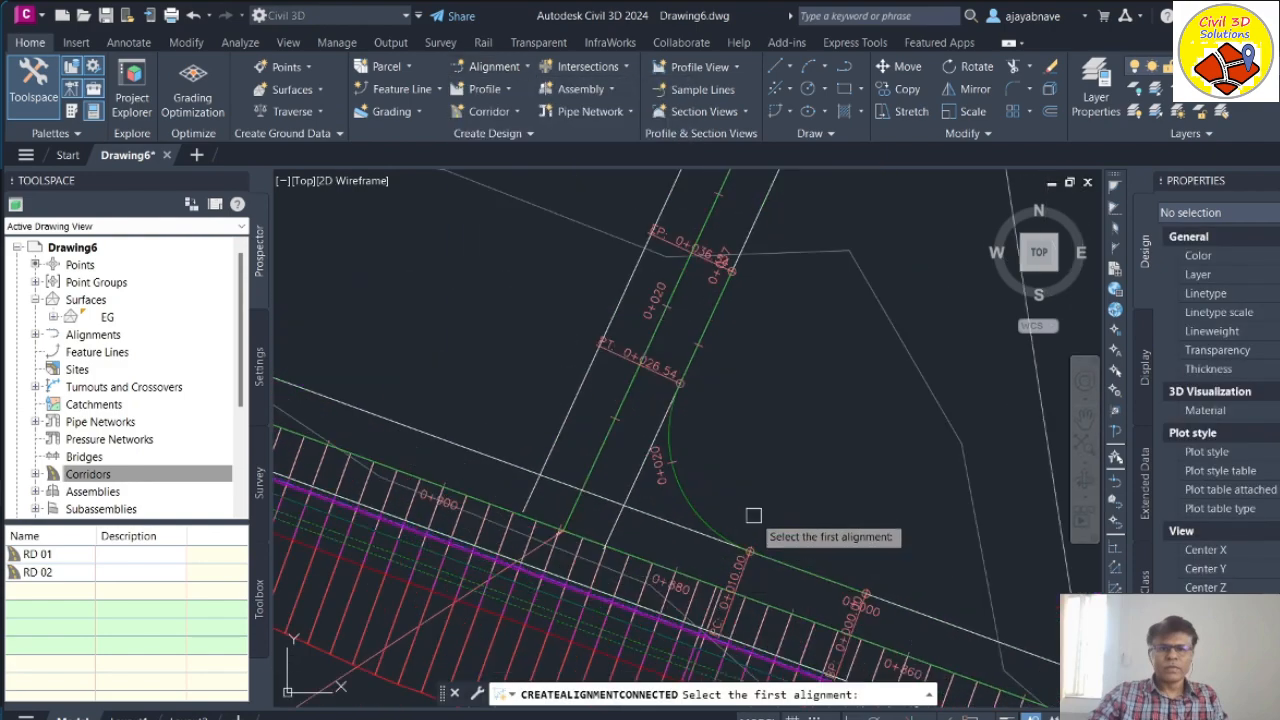
{"action": "scroll", "coordinate": [855, 543], "scroll_direction": "down", "scroll_amount": 3}
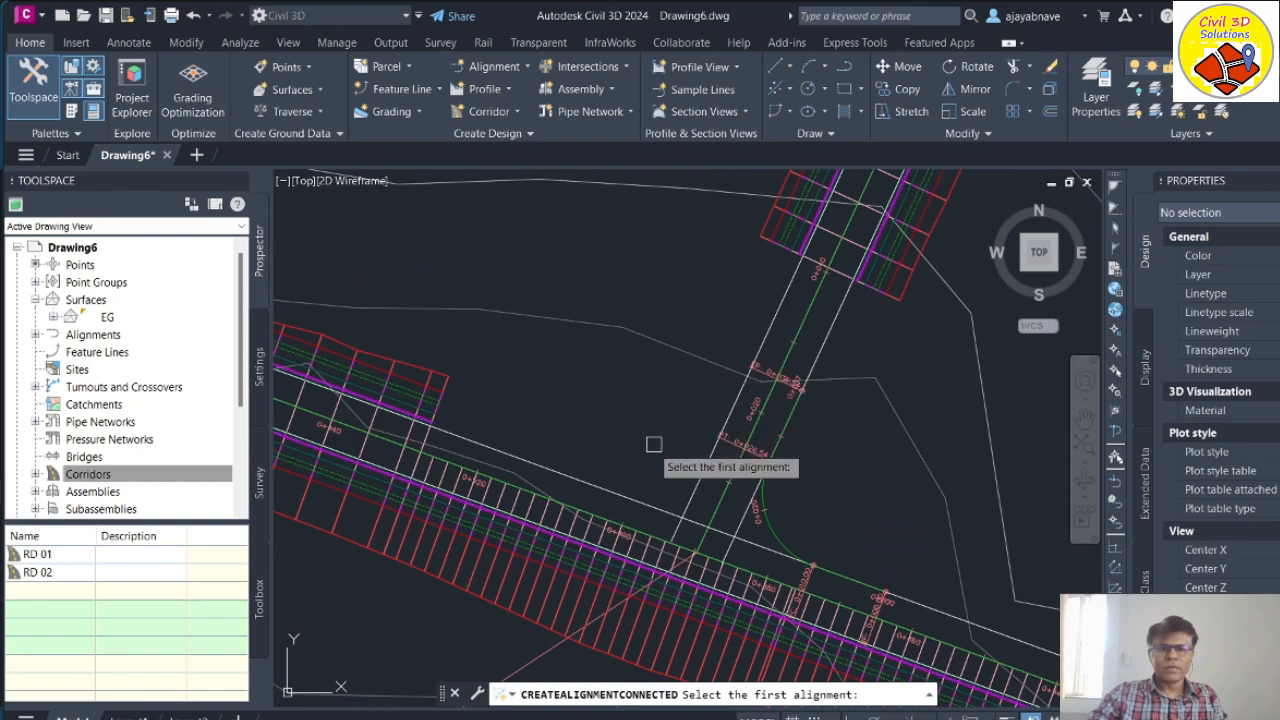
{"action": "scroll", "coordinate": [670, 400], "scroll_direction": "up", "scroll_amount": 2}
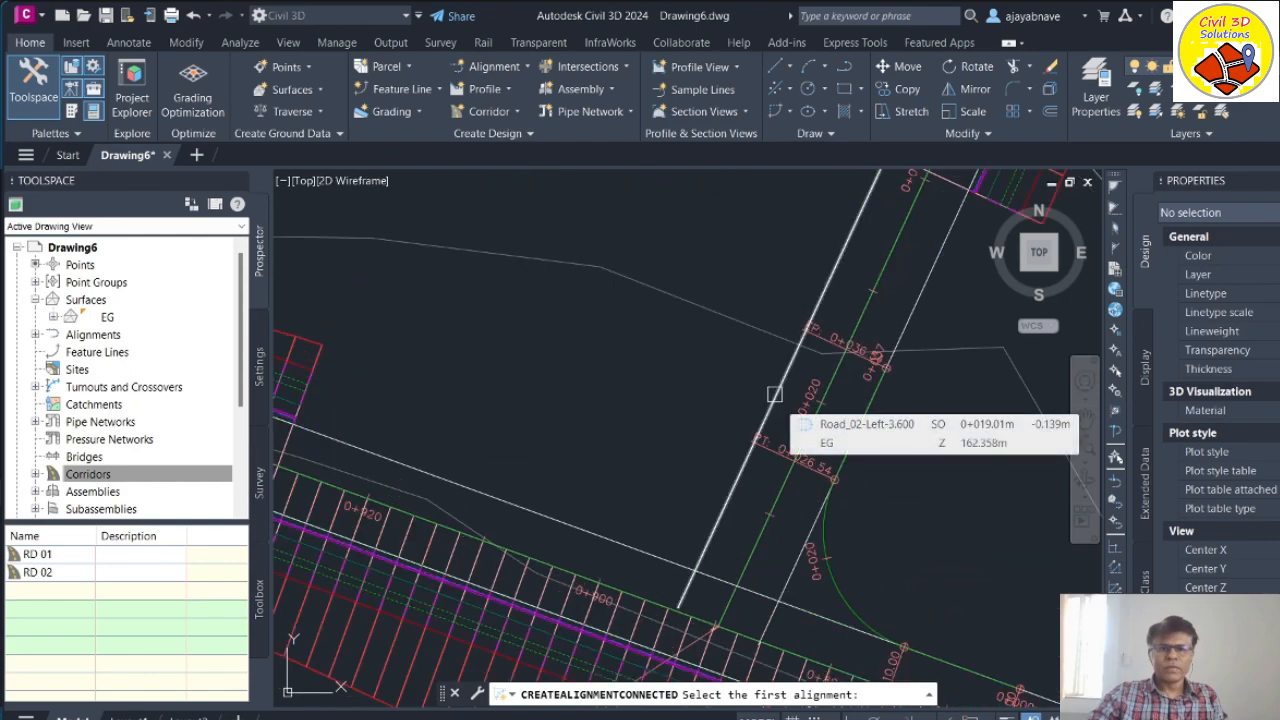
{"action": "left_click", "coordinate": [774, 394]}
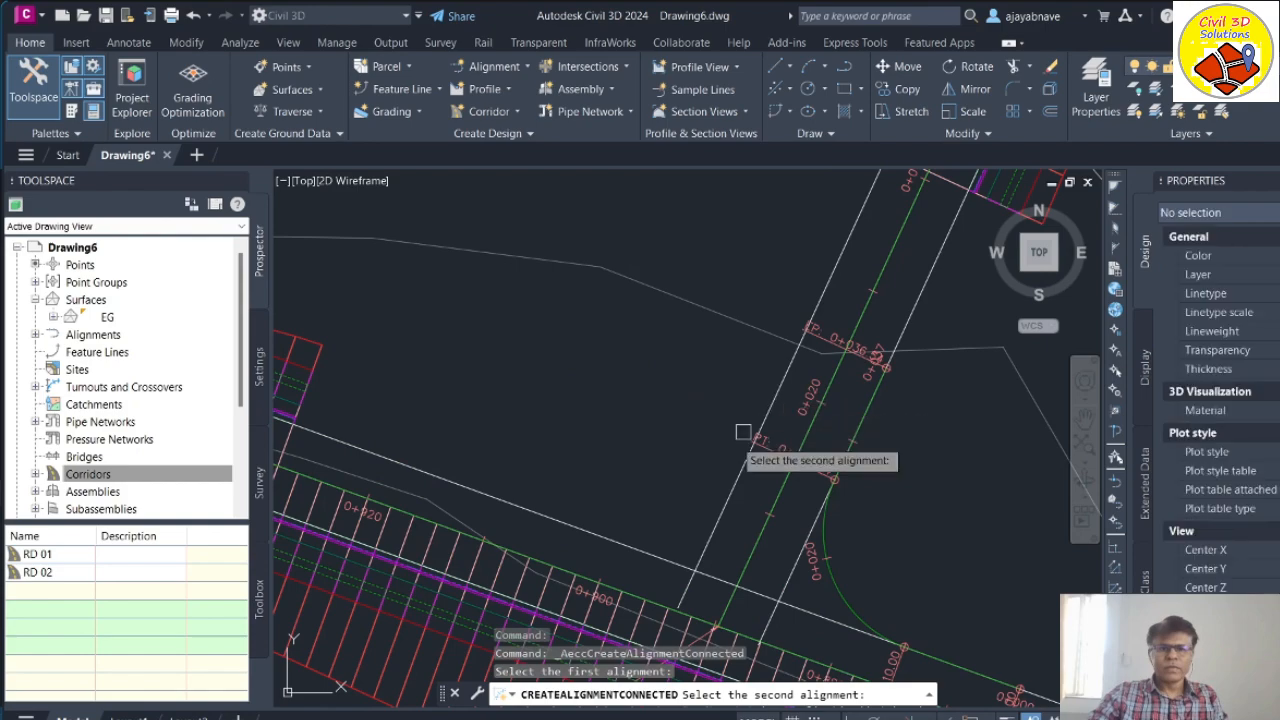
{"action": "left_click", "coordinate": [509, 499]}
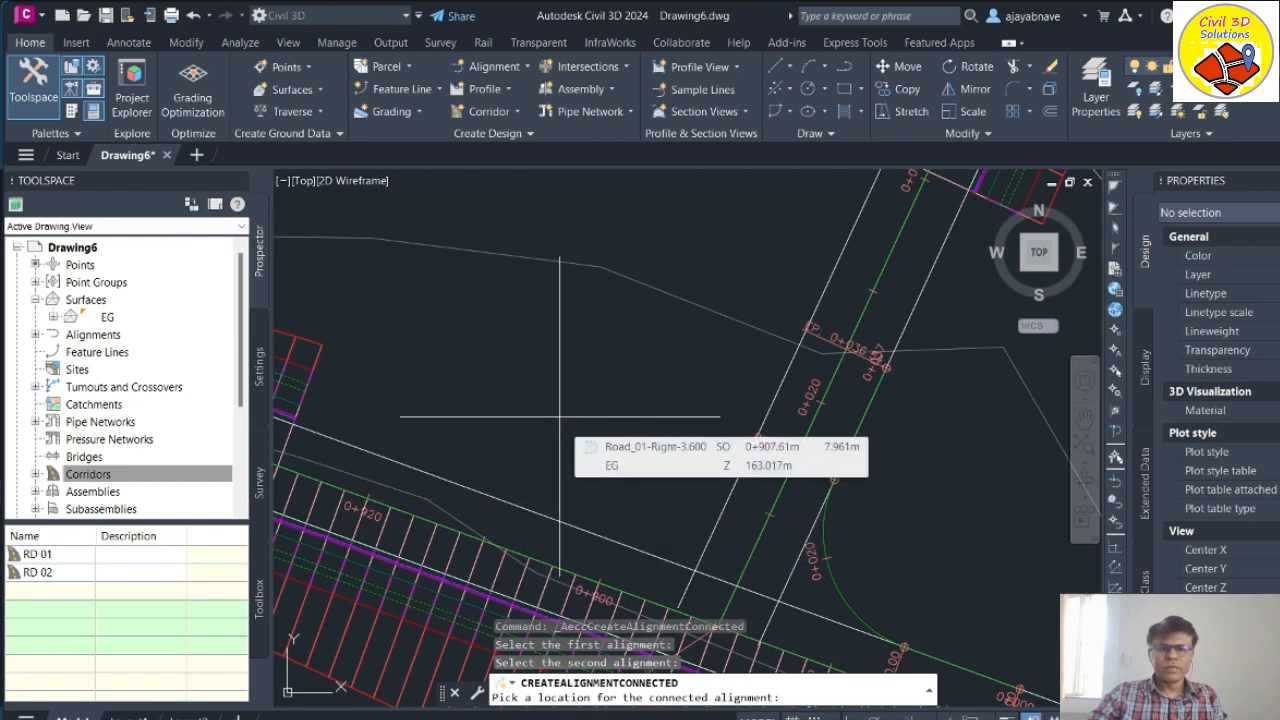
{"action": "left_click", "coordinate": [596, 335]}
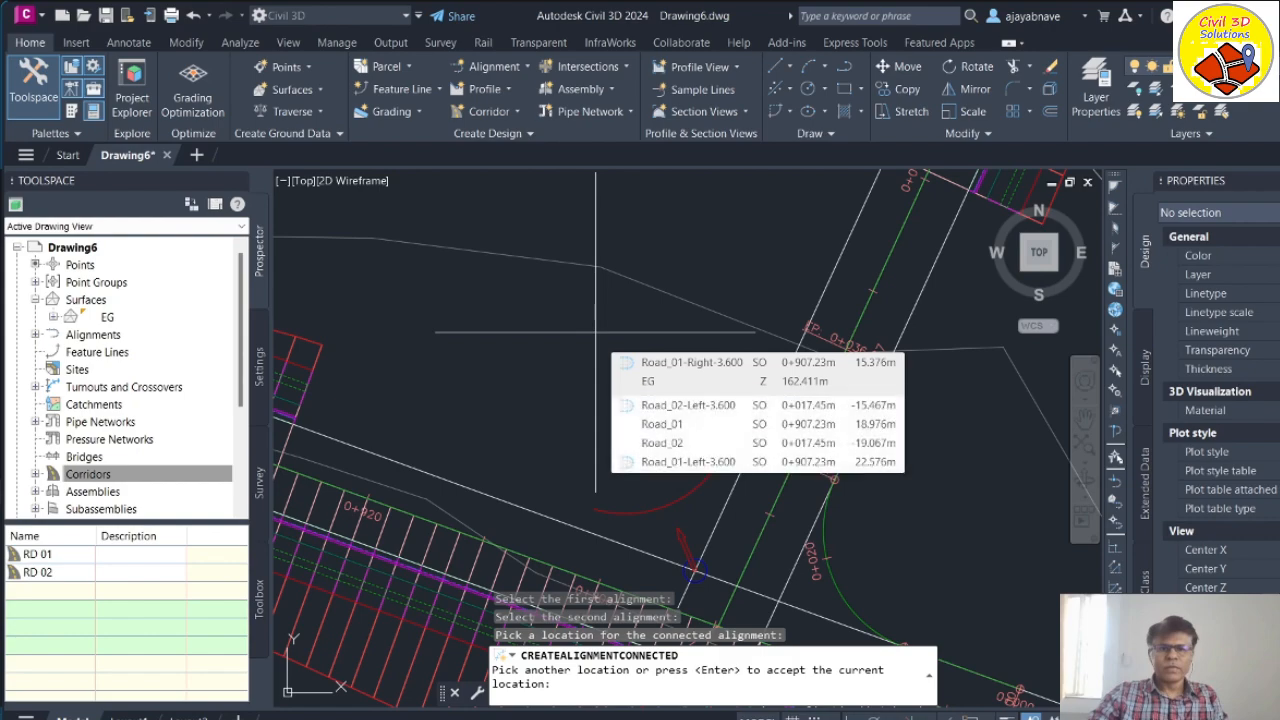
{"action": "key", "text": "Return"}
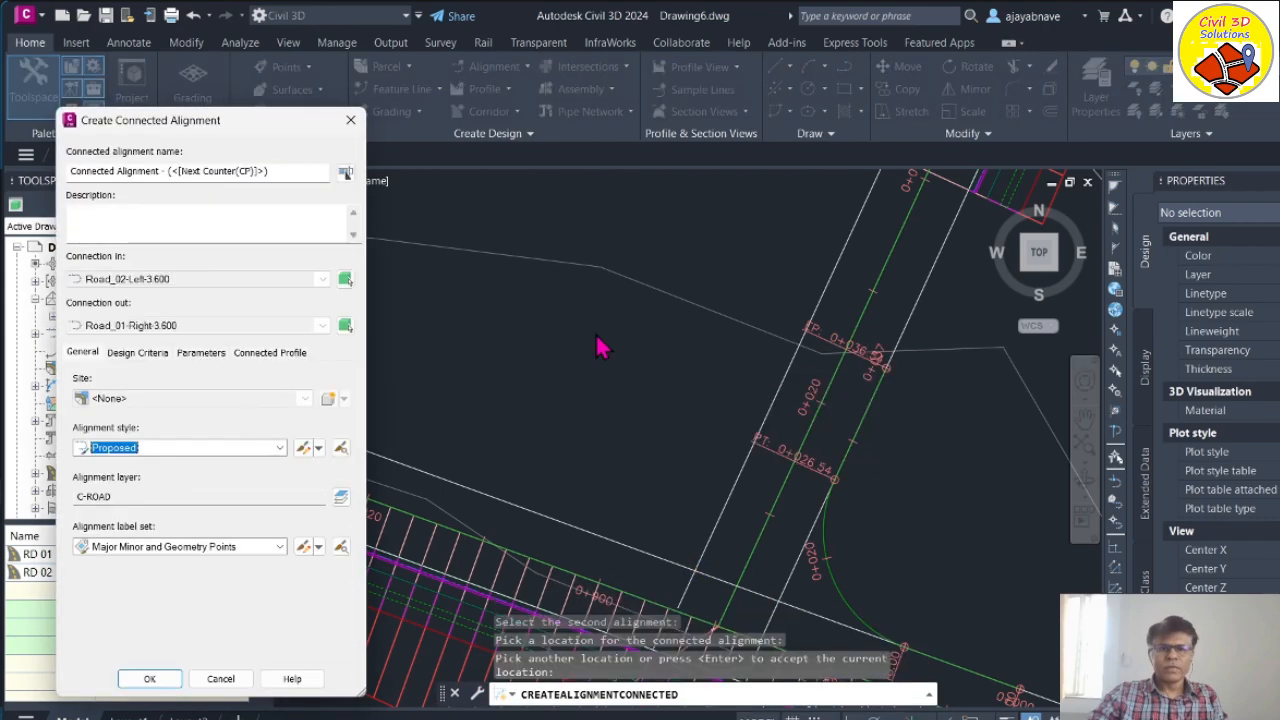
Step: Name the connected alignment JN-NW and describe it as Junction North West
{"action": "left_click_drag", "start_coordinate": [277, 171], "coordinate": [15, 185]}
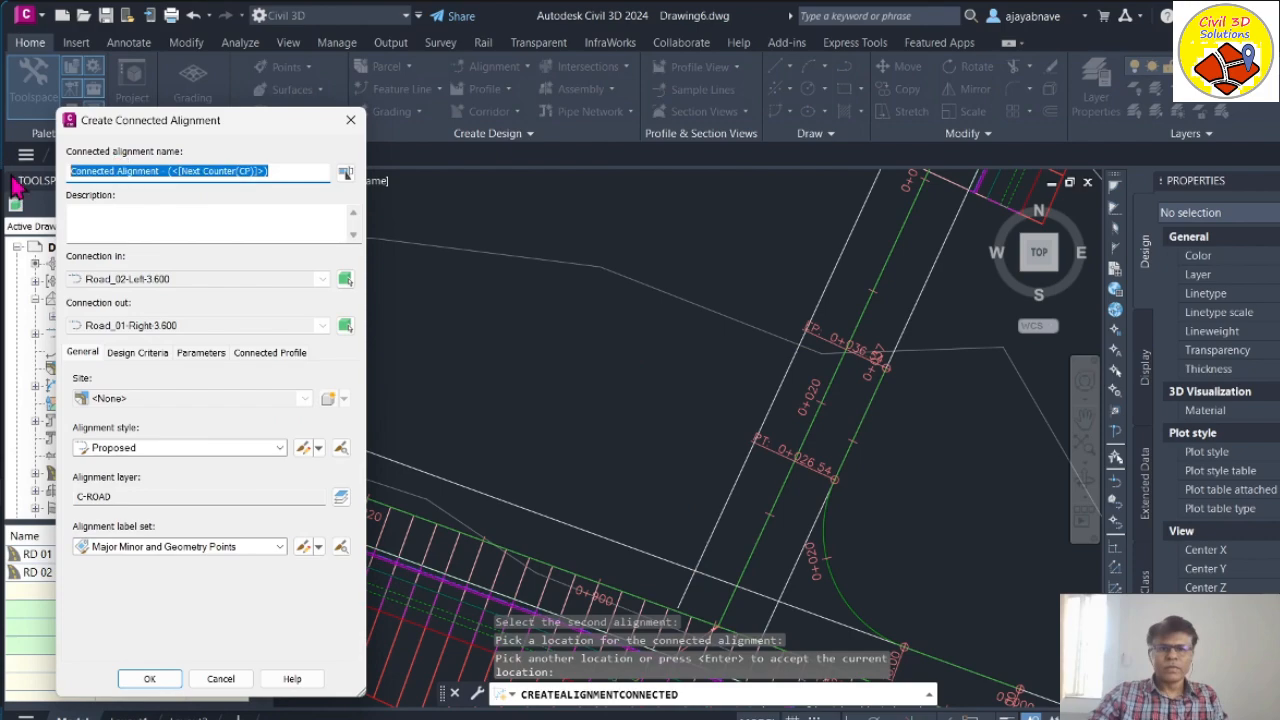
{"action": "type", "text": "2"}
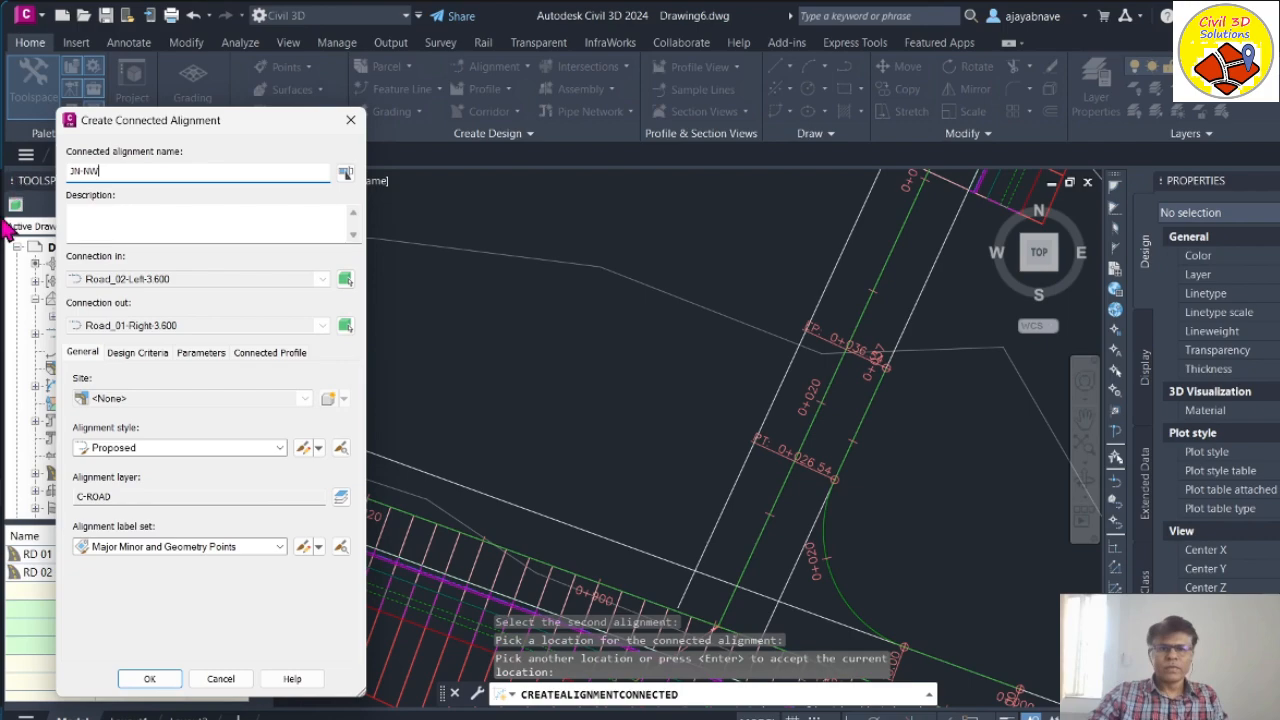
{"action": "left_click", "coordinate": [154, 219]}
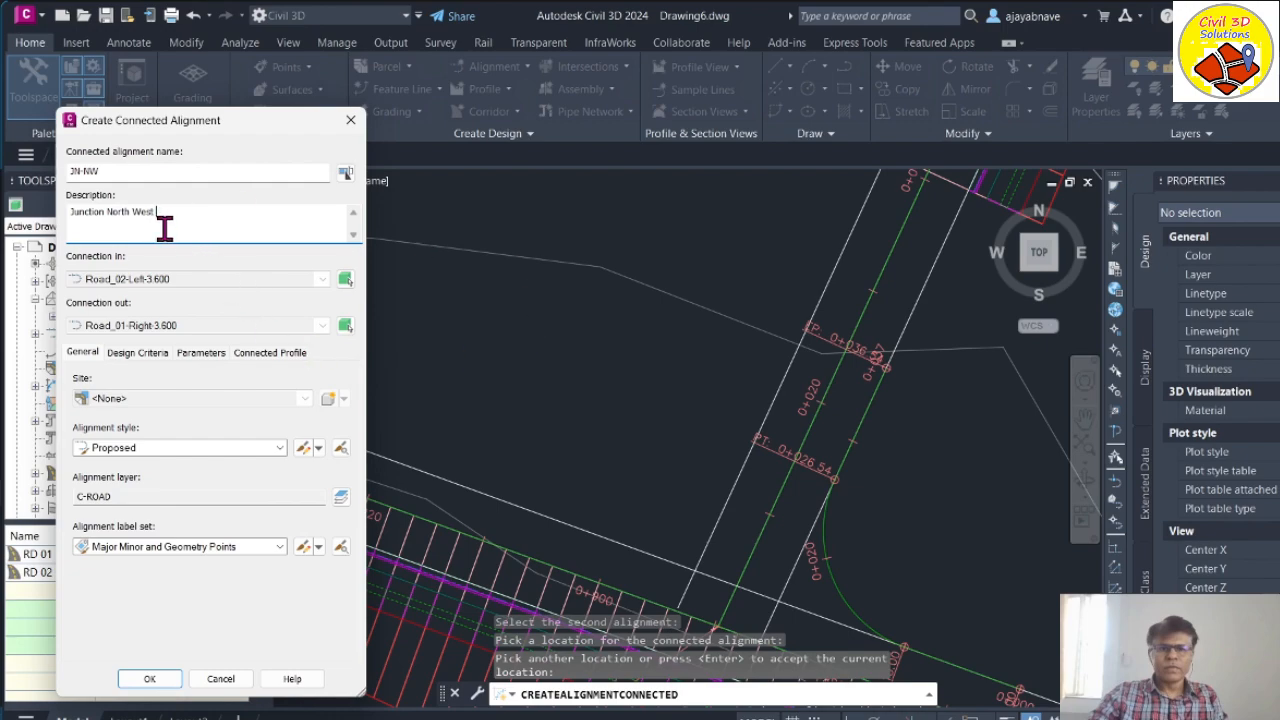
{"action": "left_click", "coordinate": [87, 226]}
Step: Preview the circular fillet curve, check the connected profile settings and create the JN-NW alignment with its profile
{"action": "left_click", "coordinate": [140, 353]}
{"action": "left_click", "coordinate": [203, 353]}
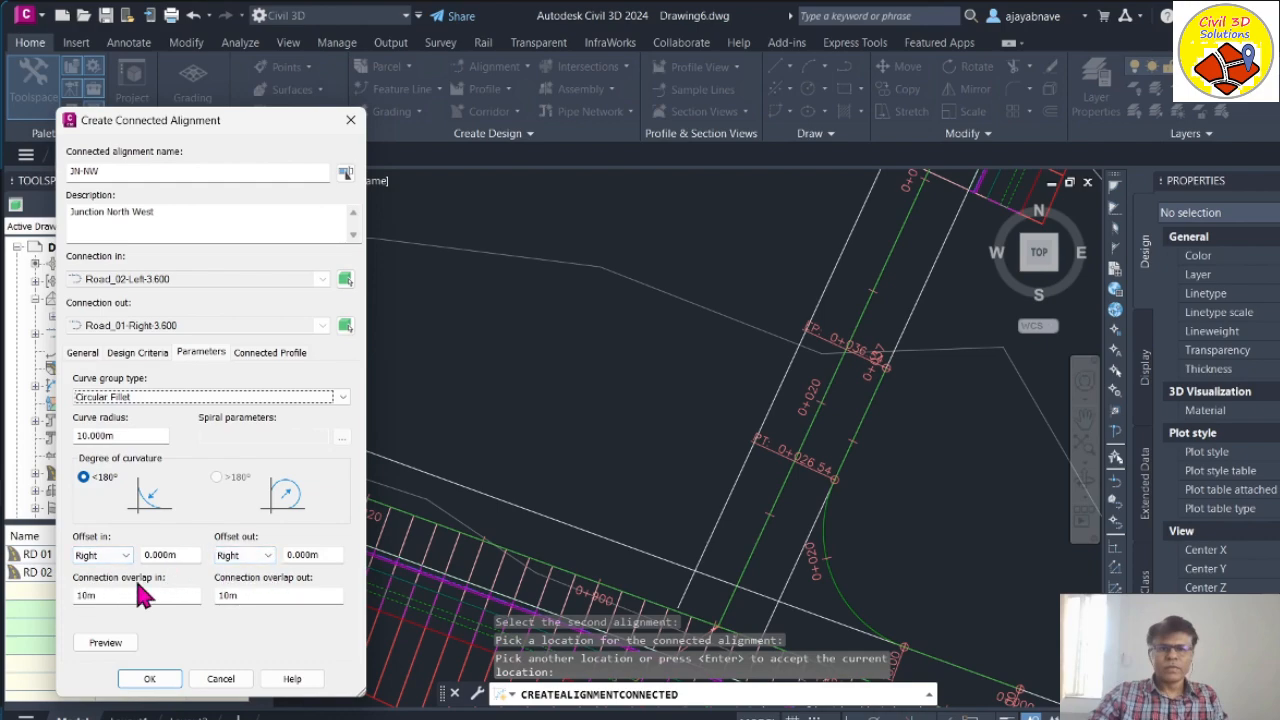
{"action": "left_click", "coordinate": [100, 645]}
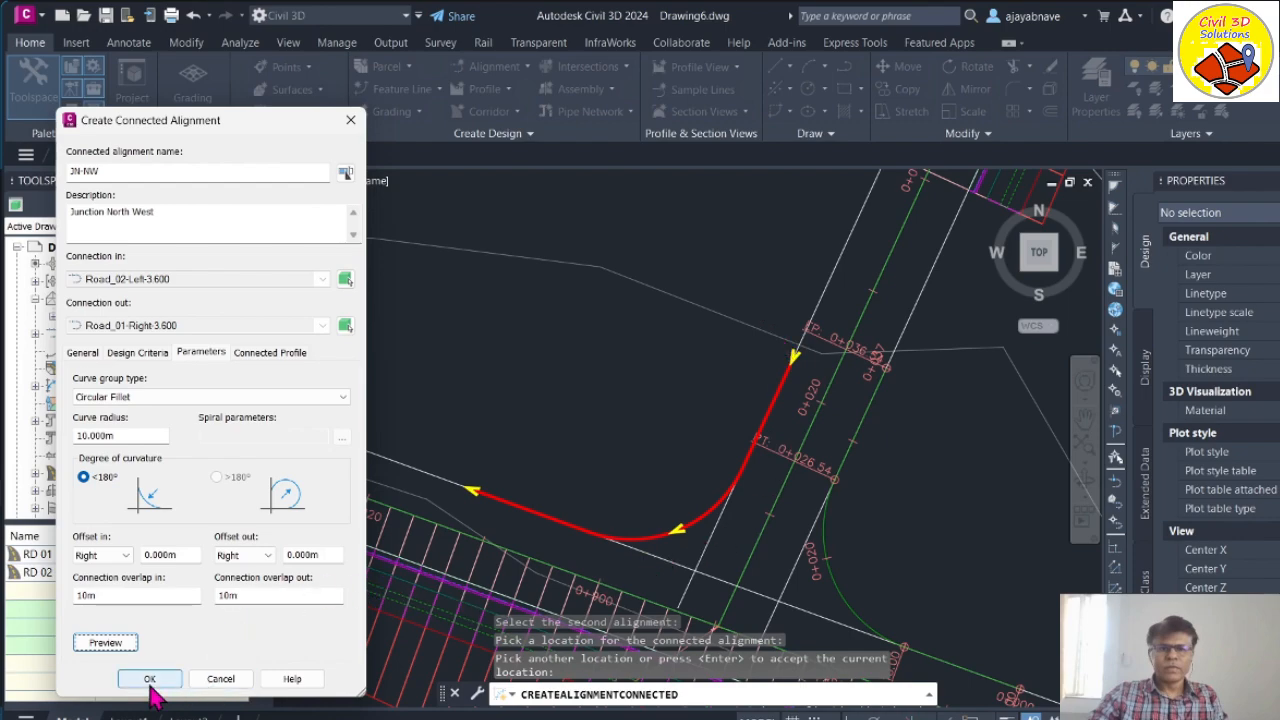
{"action": "left_click", "coordinate": [279, 354]}
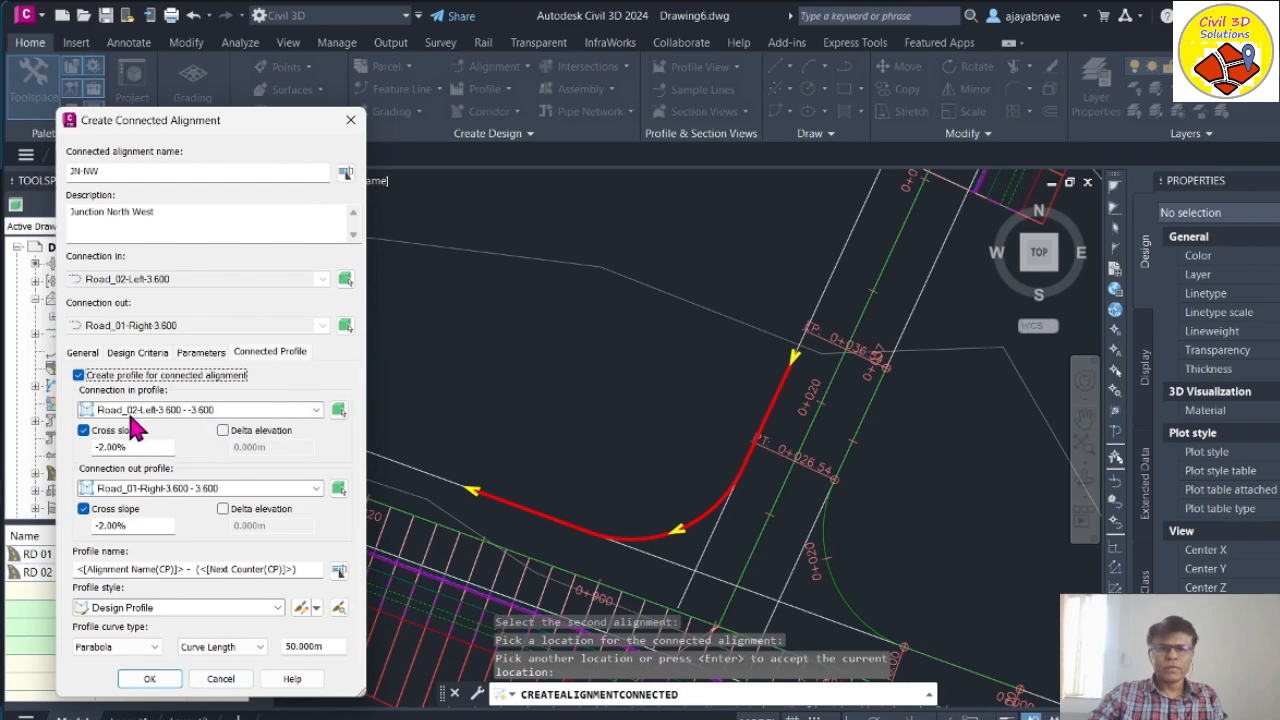
{"action": "left_click", "coordinate": [164, 683]}
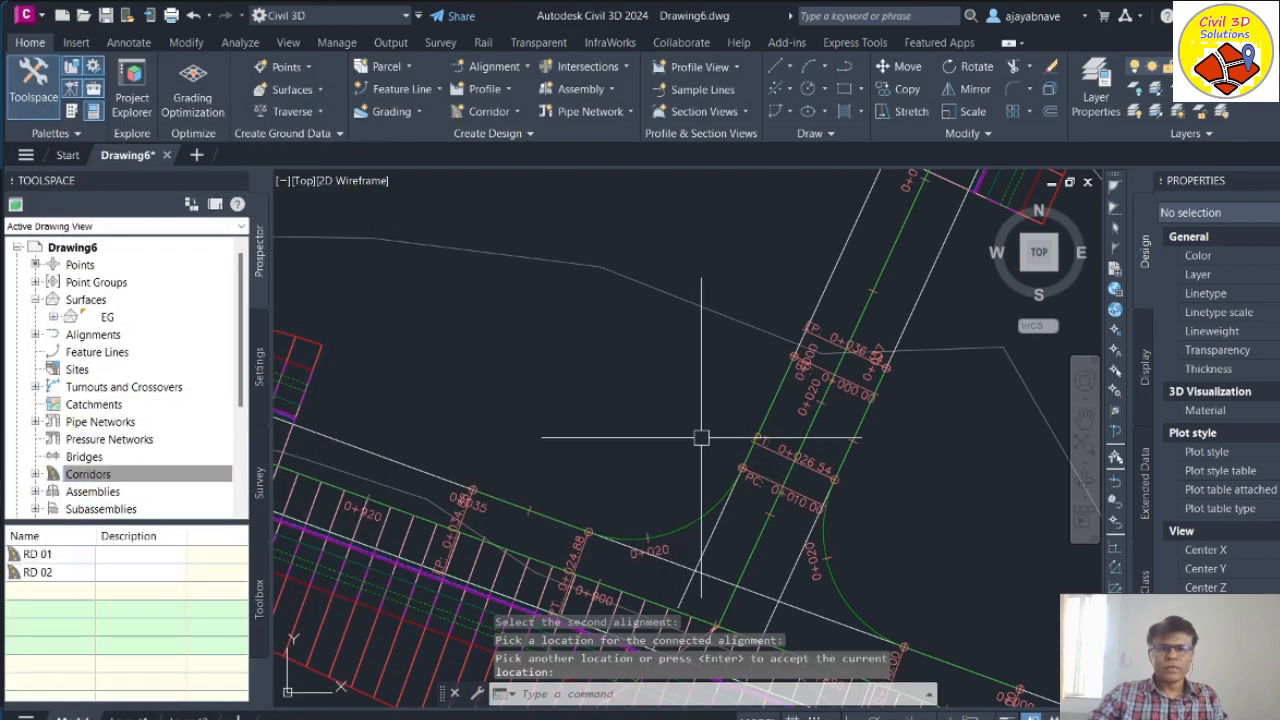
Step: Examine the curb return alignments and the RD 01 corridor around the road junction
{"action": "scroll", "coordinate": [702, 440], "scroll_direction": "down", "scroll_amount": 5}
{"action": "scroll", "coordinate": [769, 467], "scroll_direction": "up", "scroll_amount": 5}
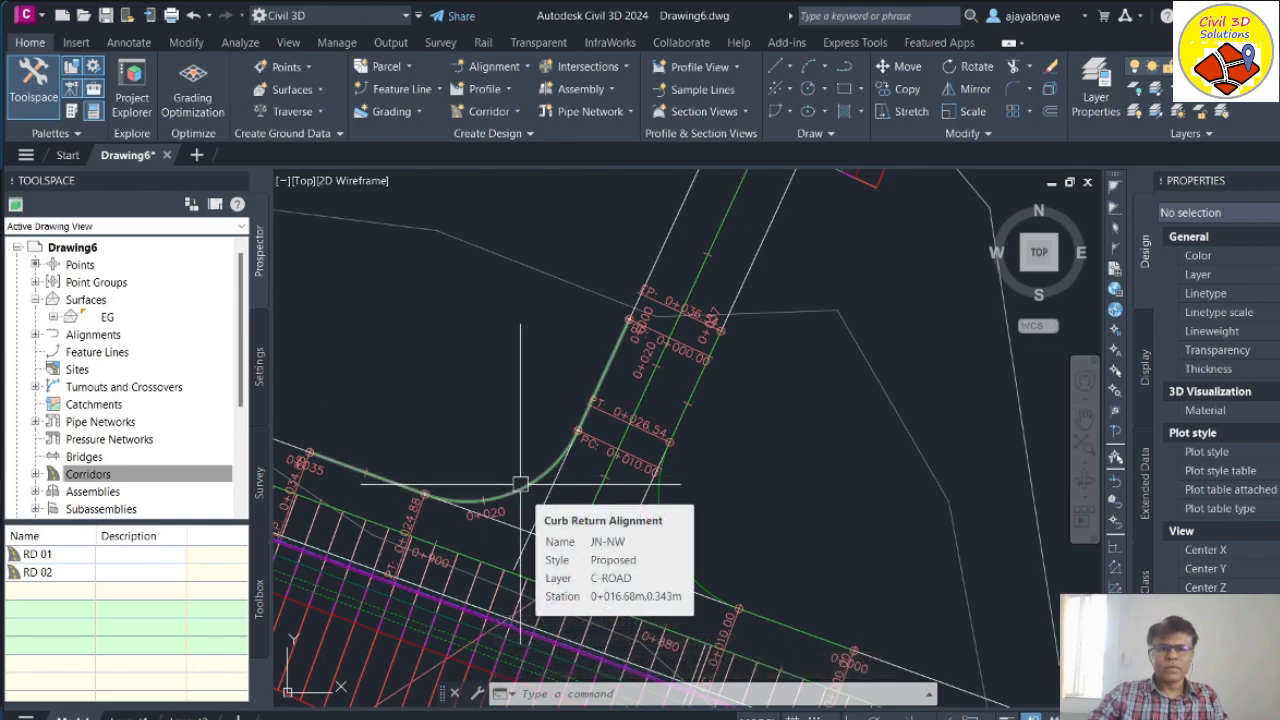
{"action": "scroll", "coordinate": [749, 483], "scroll_direction": "down", "scroll_amount": 3}
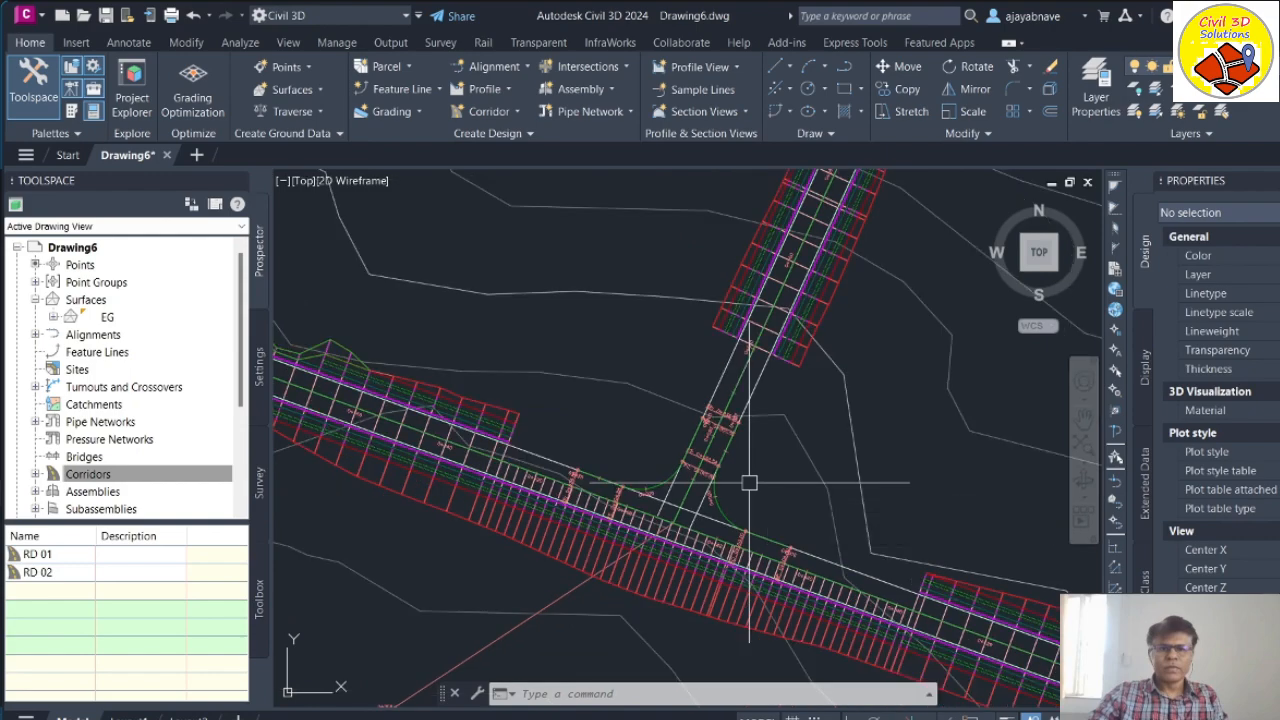
{"action": "scroll", "coordinate": [749, 483], "scroll_direction": "down", "scroll_amount": 2}
{"action": "scroll", "coordinate": [749, 483], "scroll_direction": "up", "scroll_amount": 4}
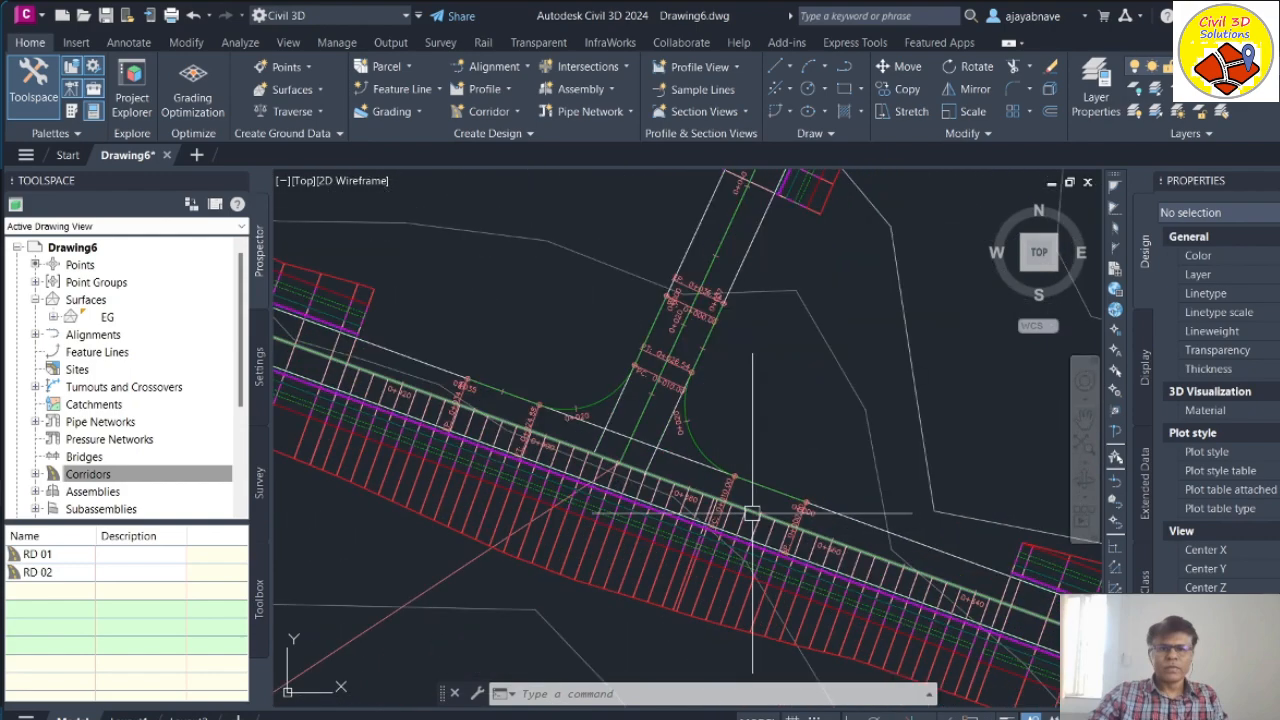
{"action": "scroll", "coordinate": [607, 530], "scroll_direction": "down", "scroll_amount": 2}
{"action": "scroll", "coordinate": [607, 530], "scroll_direction": "up", "scroll_amount": 4}
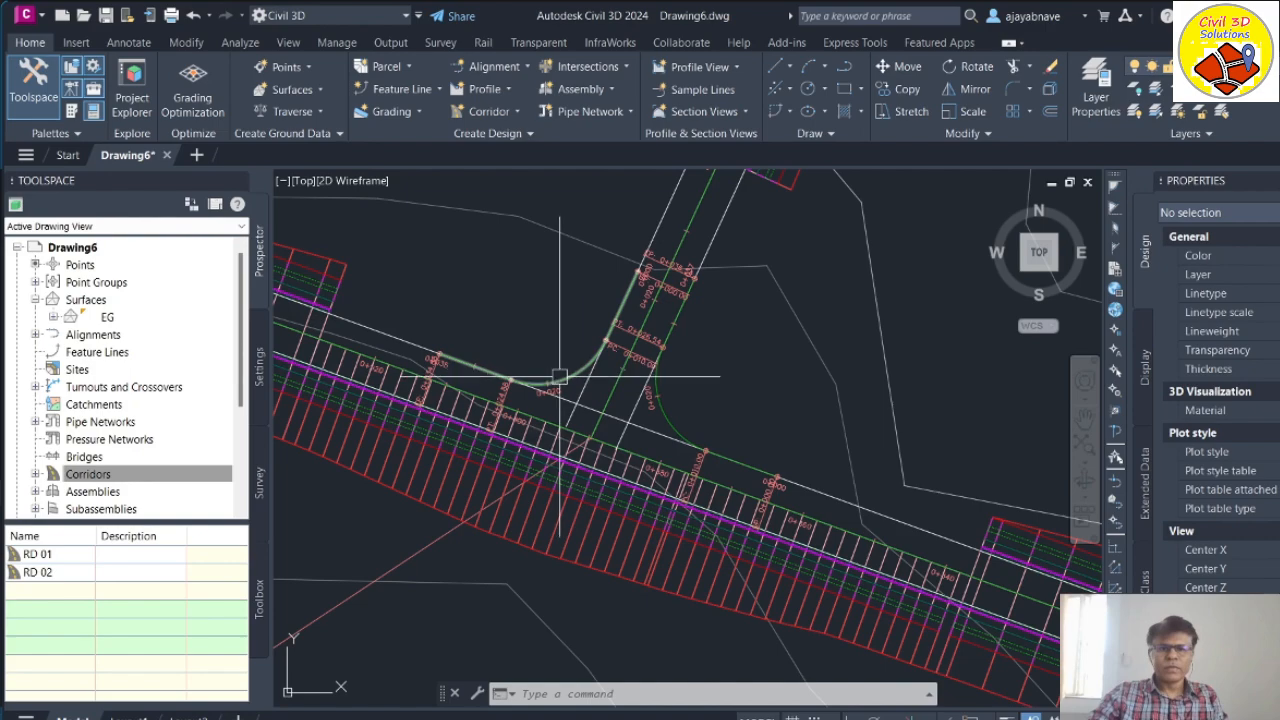
{"action": "scroll", "coordinate": [666, 468], "scroll_direction": "up", "scroll_amount": 3}
{"action": "scroll", "coordinate": [755, 481], "scroll_direction": "down", "scroll_amount": 4}
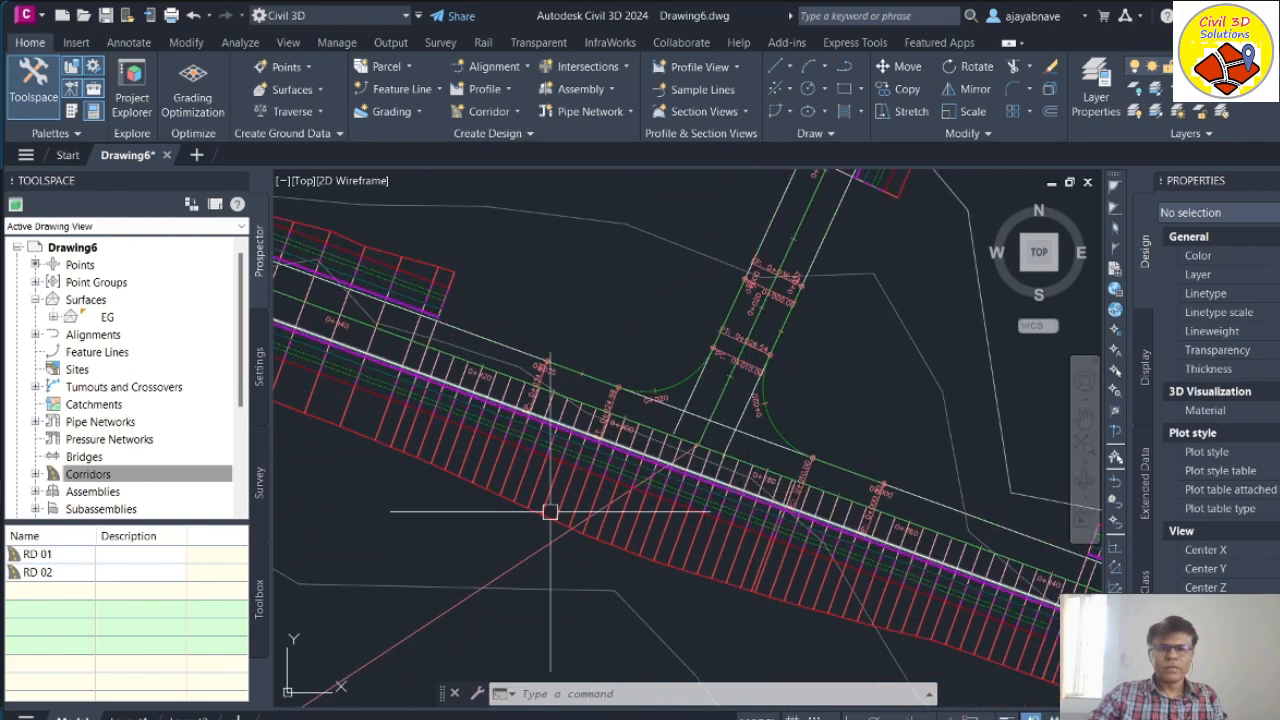
{"action": "scroll", "coordinate": [642, 506], "scroll_direction": "up", "scroll_amount": 2}
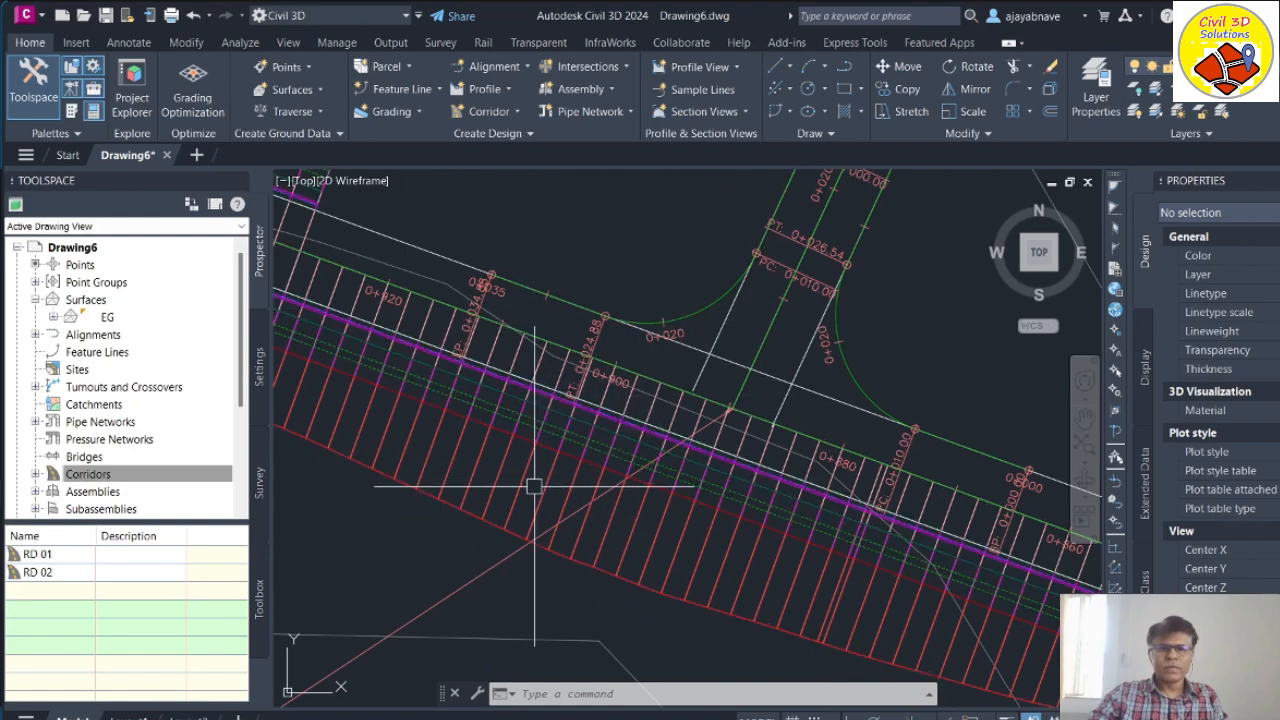
Step: Add an alignment-and-profile baseline to corridor RD 01 using the JN_NE curb return alignment picked in the drawing
{"action": "mouse_move", "coordinate": [525, 464]}
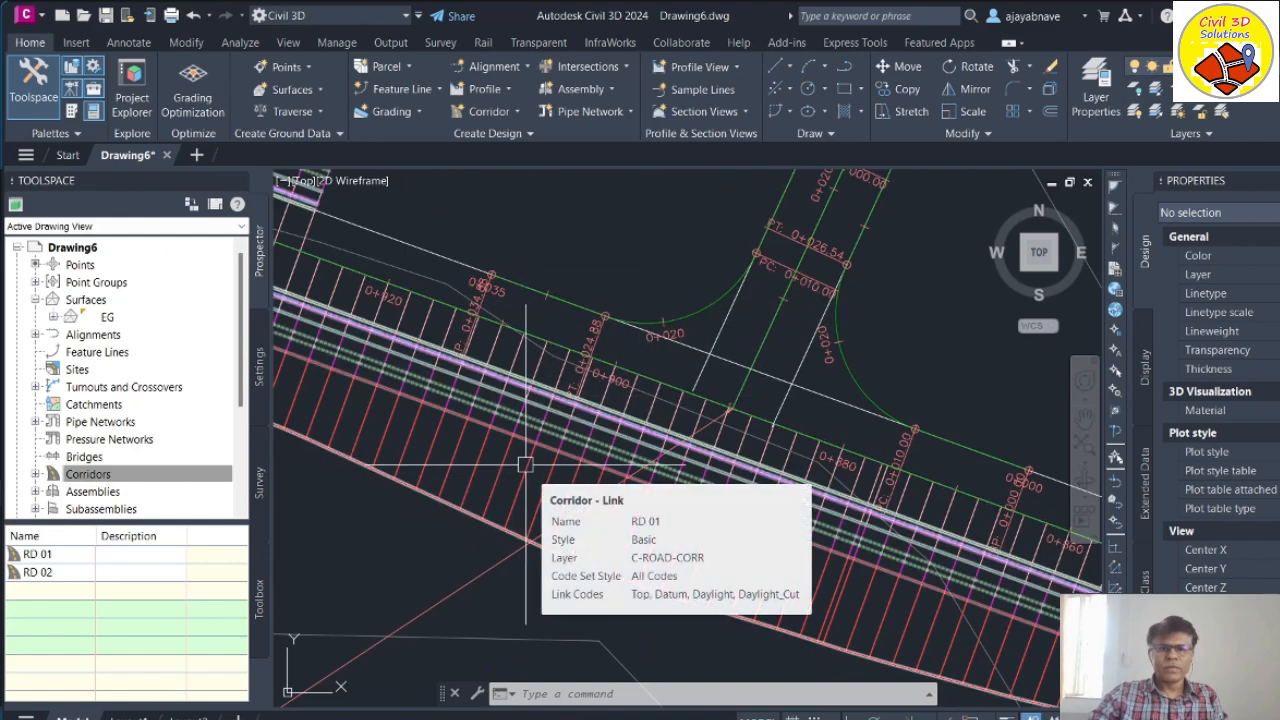
{"action": "left_click", "coordinate": [525, 464]}
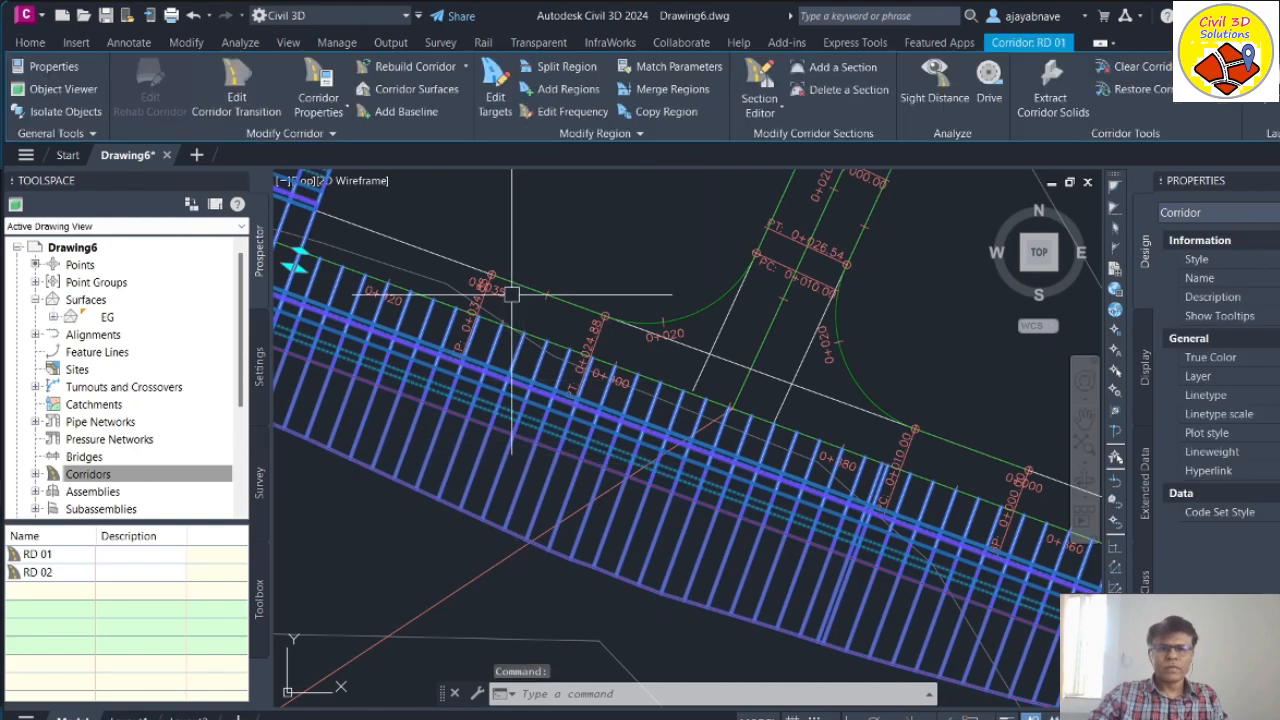
{"action": "left_click", "coordinate": [408, 112]}
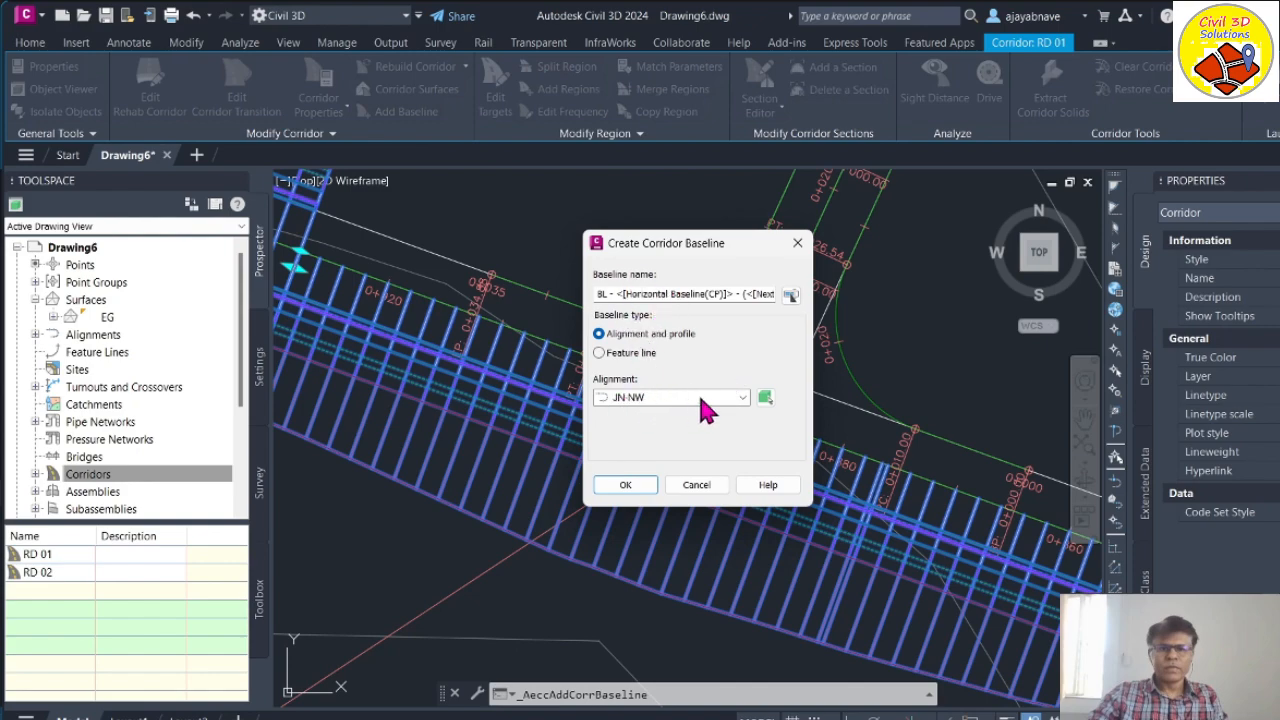
{"action": "left_click_drag", "start_coordinate": [706, 256], "coordinate": [397, 214]}
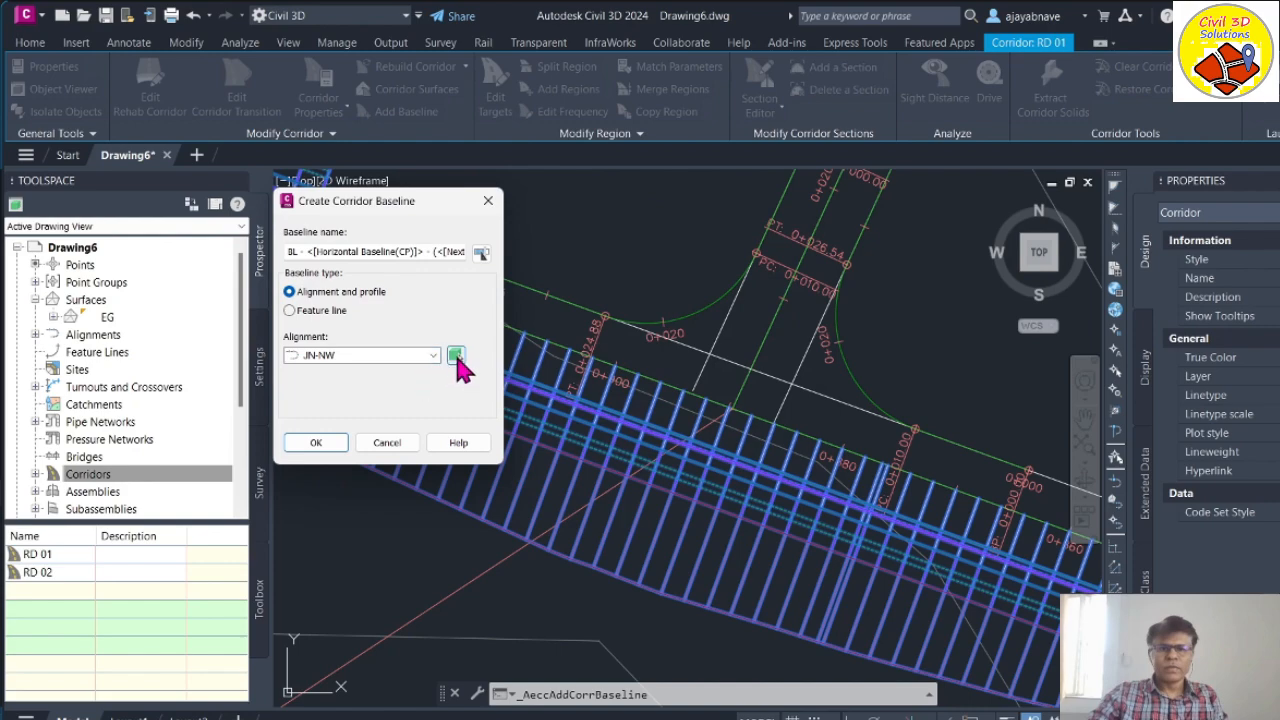
{"action": "left_click", "coordinate": [456, 357]}
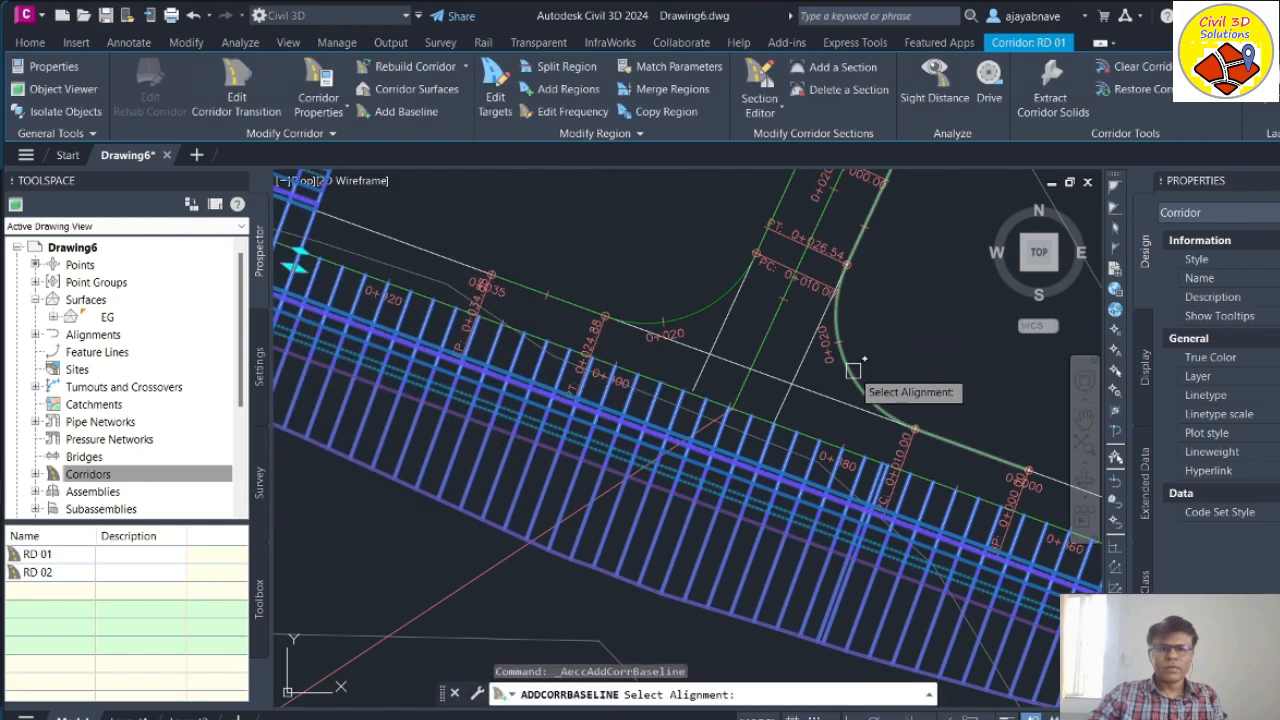
{"action": "left_click", "coordinate": [853, 371]}
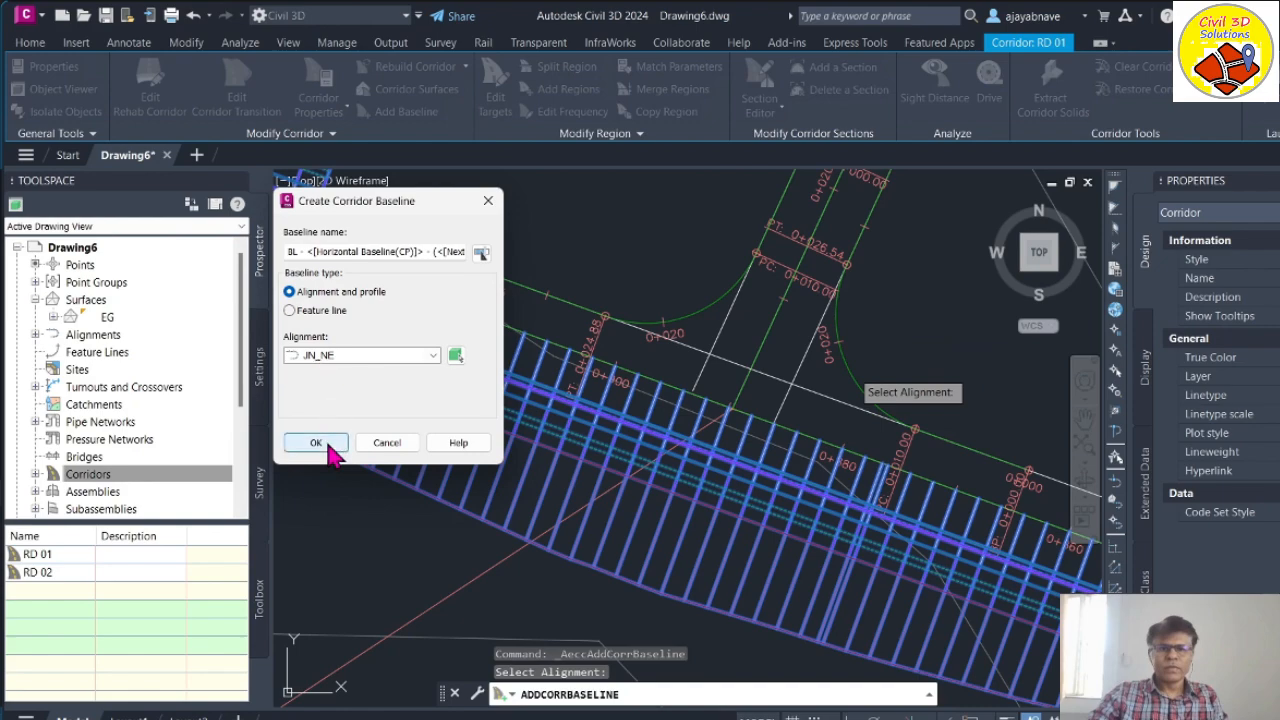
{"action": "left_click", "coordinate": [316, 443]}
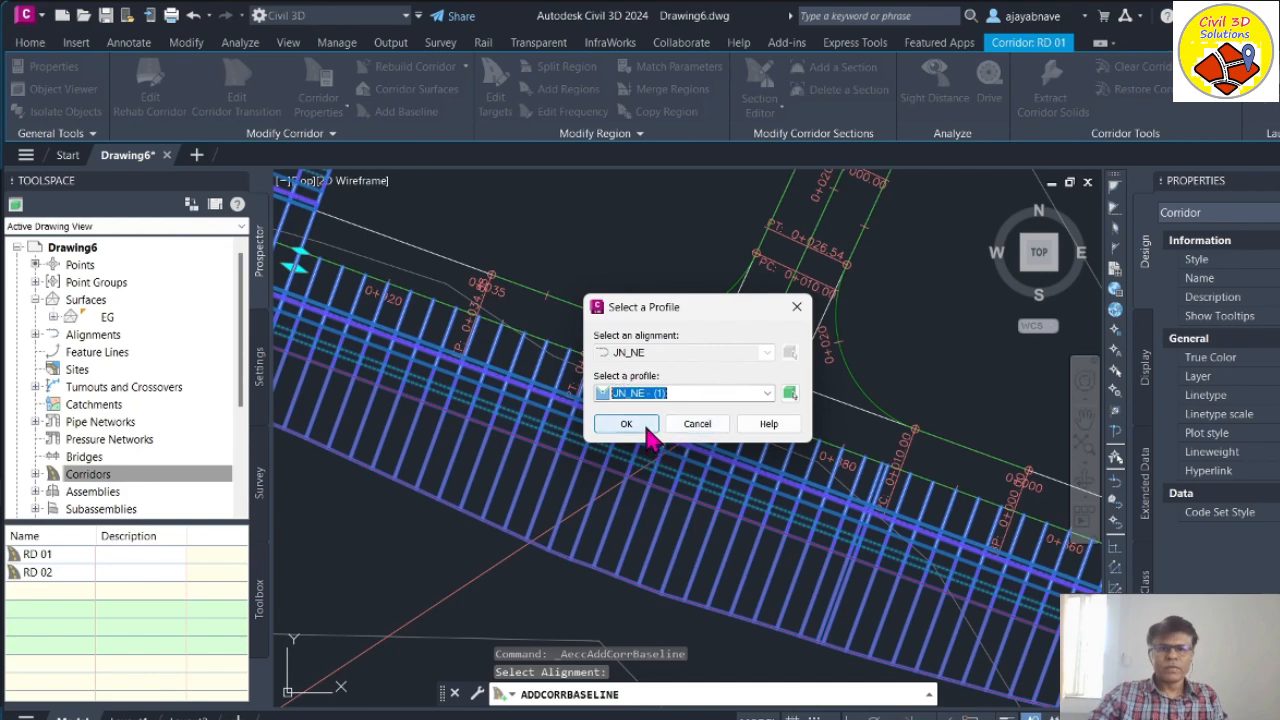
Step: Assign profile JN_NE - (1) to the new JN_NE baseline
{"action": "left_click_drag", "start_coordinate": [692, 312], "coordinate": [466, 498]}
{"action": "left_click", "coordinate": [564, 581]}
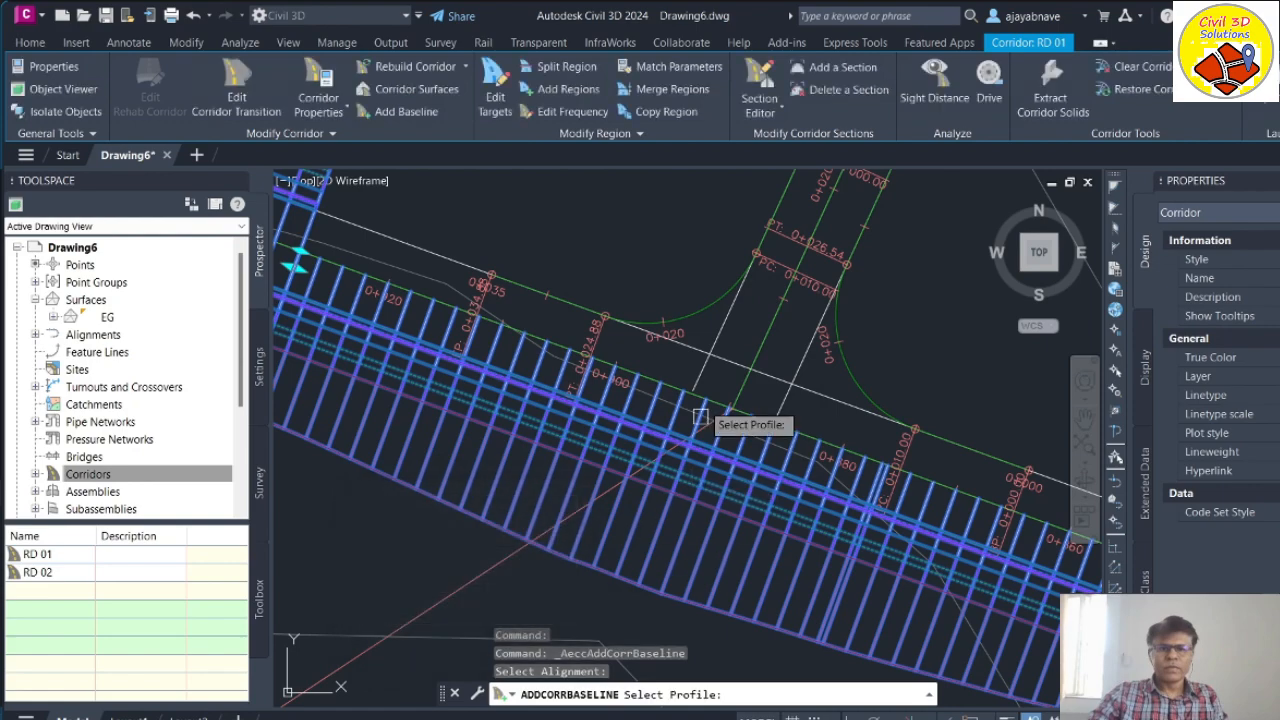
{"action": "left_click", "coordinate": [687, 314]}
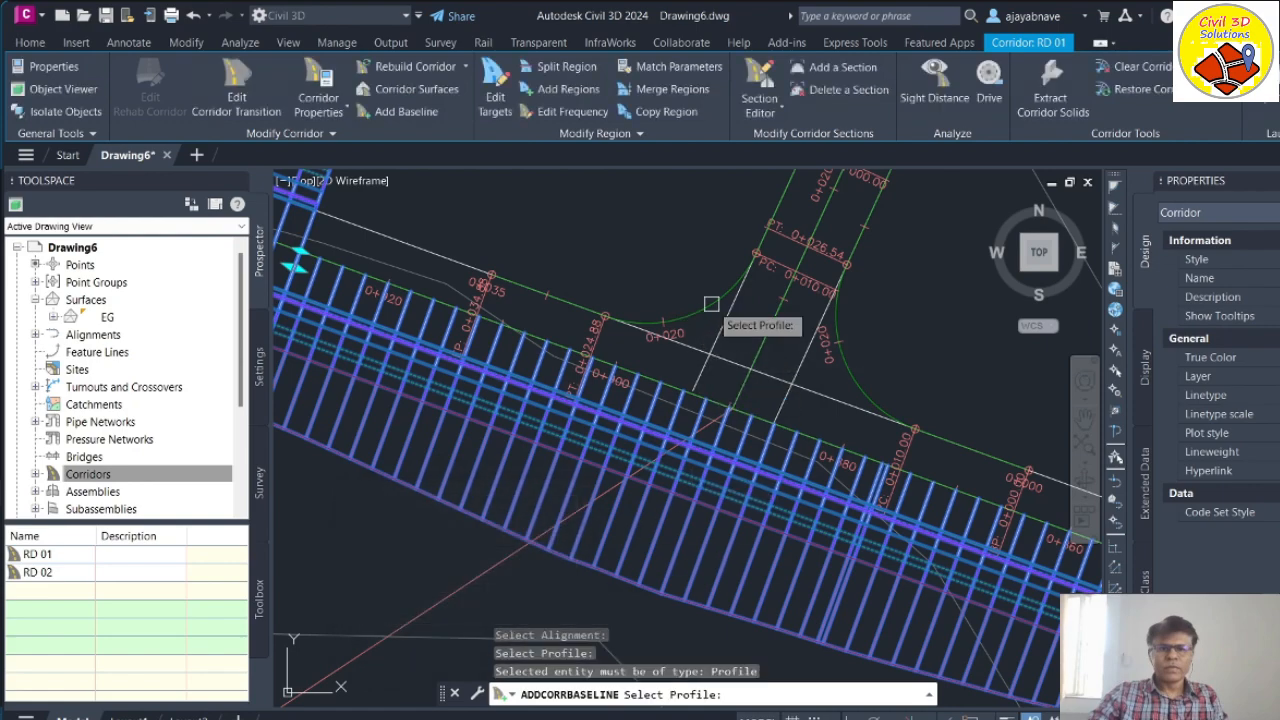
{"action": "left_click", "coordinate": [693, 305]}
{"action": "key", "text": "Return"}
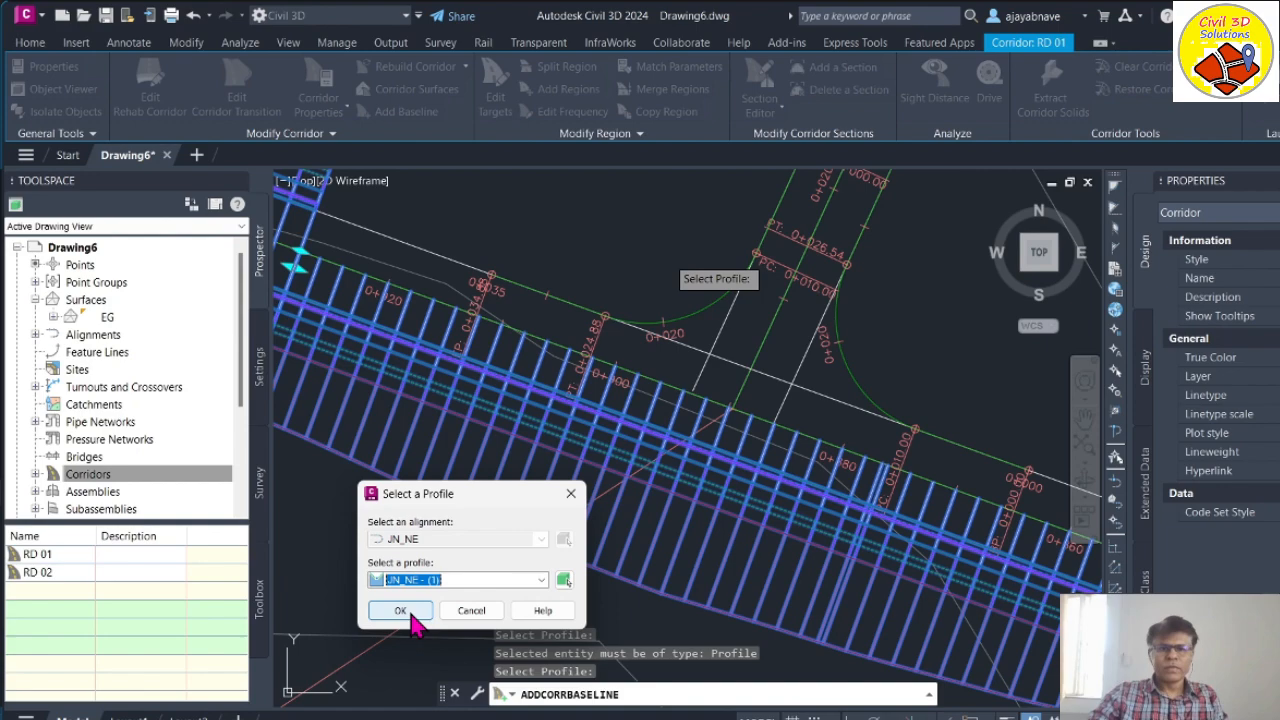
{"action": "left_click", "coordinate": [400, 611]}
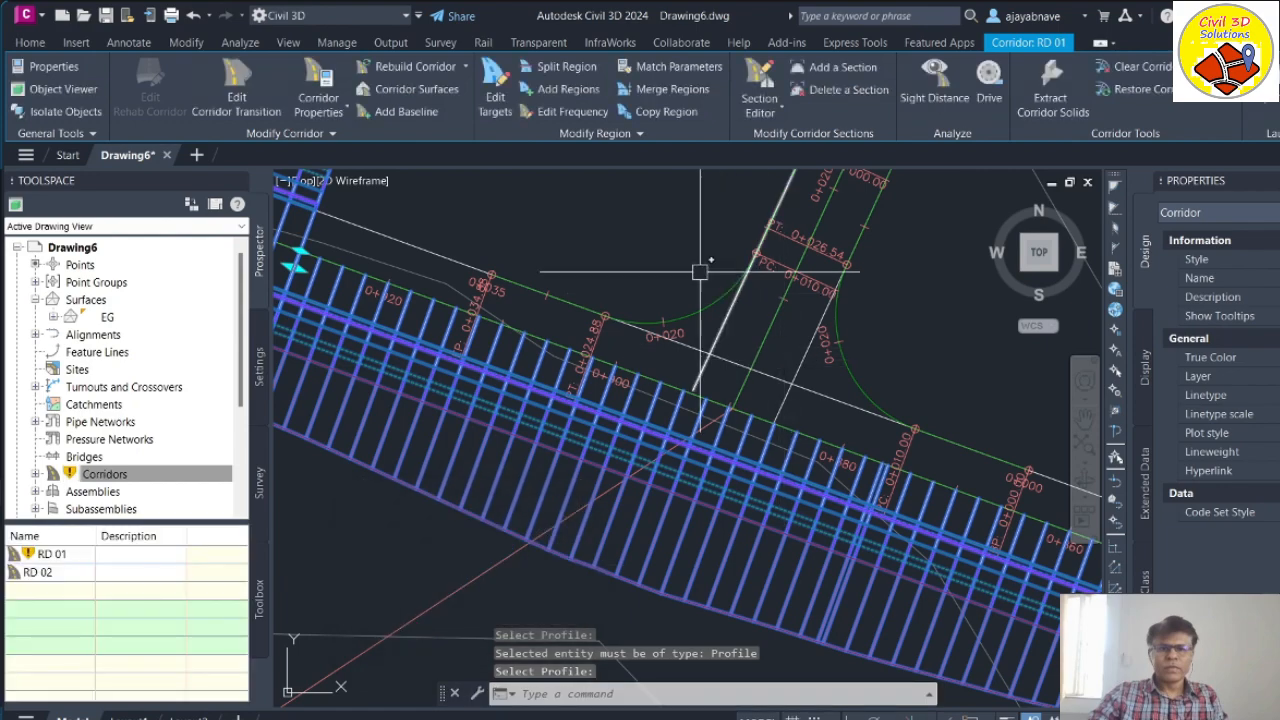
Step: In the RD 01 corridor properties, add another alignment-and-profile baseline using the JN-NW alignment
{"action": "scroll", "coordinate": [669, 445], "scroll_direction": "down", "scroll_amount": 3}
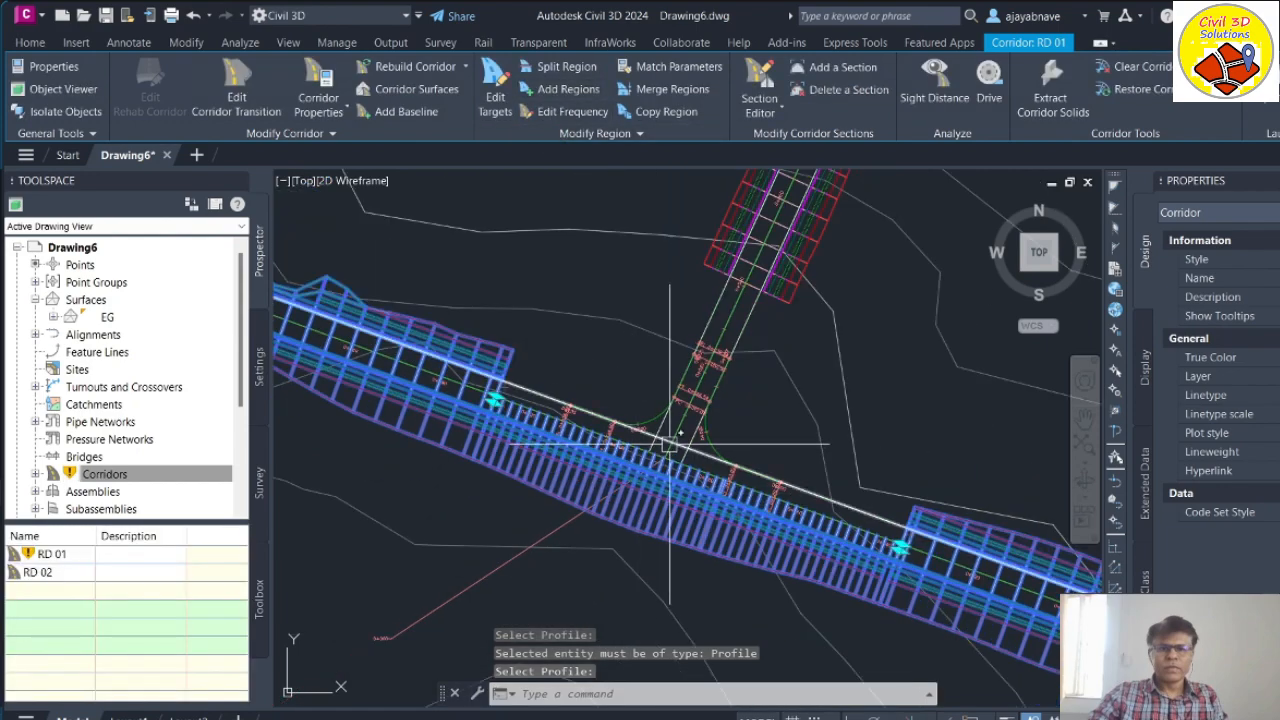
{"action": "scroll", "coordinate": [669, 445], "scroll_direction": "up", "scroll_amount": 2}
{"action": "scroll", "coordinate": [645, 385], "scroll_direction": "up", "scroll_amount": 2}
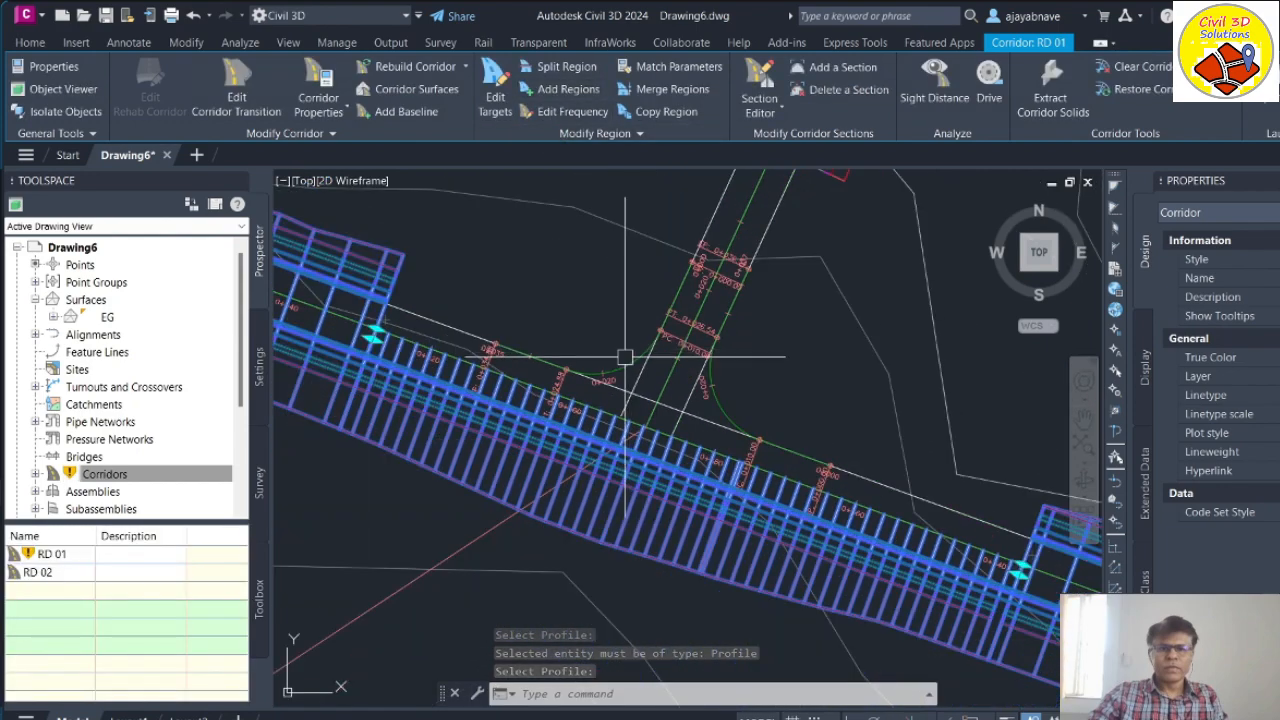
{"action": "right_click", "coordinate": [506, 452]}
{"action": "left_click", "coordinate": [672, 485]}
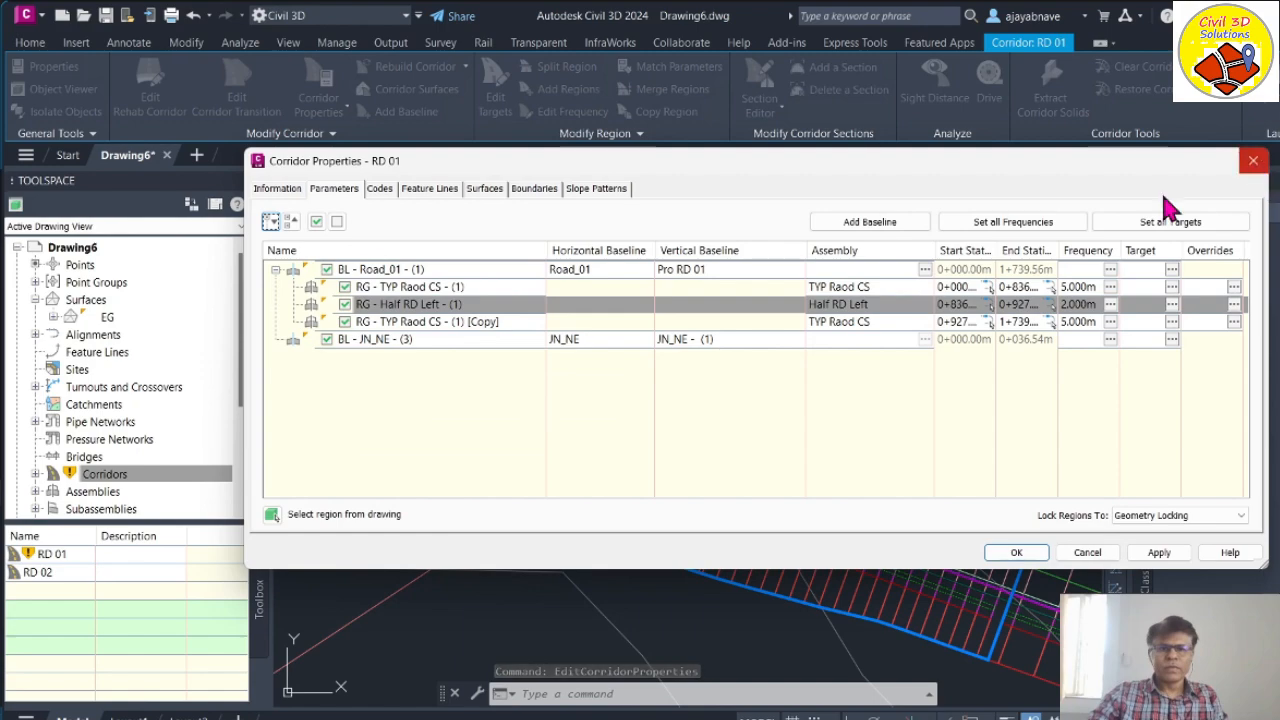
{"action": "left_click", "coordinate": [888, 222]}
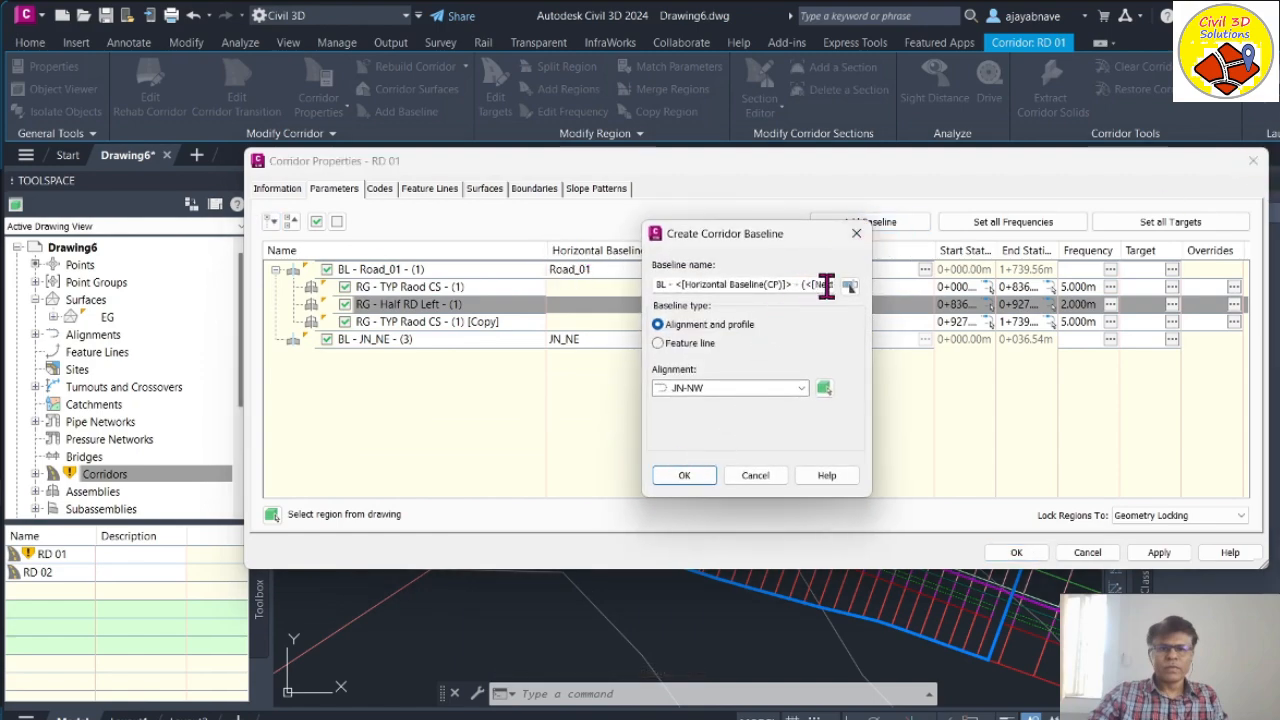
{"action": "left_click", "coordinate": [800, 390]}
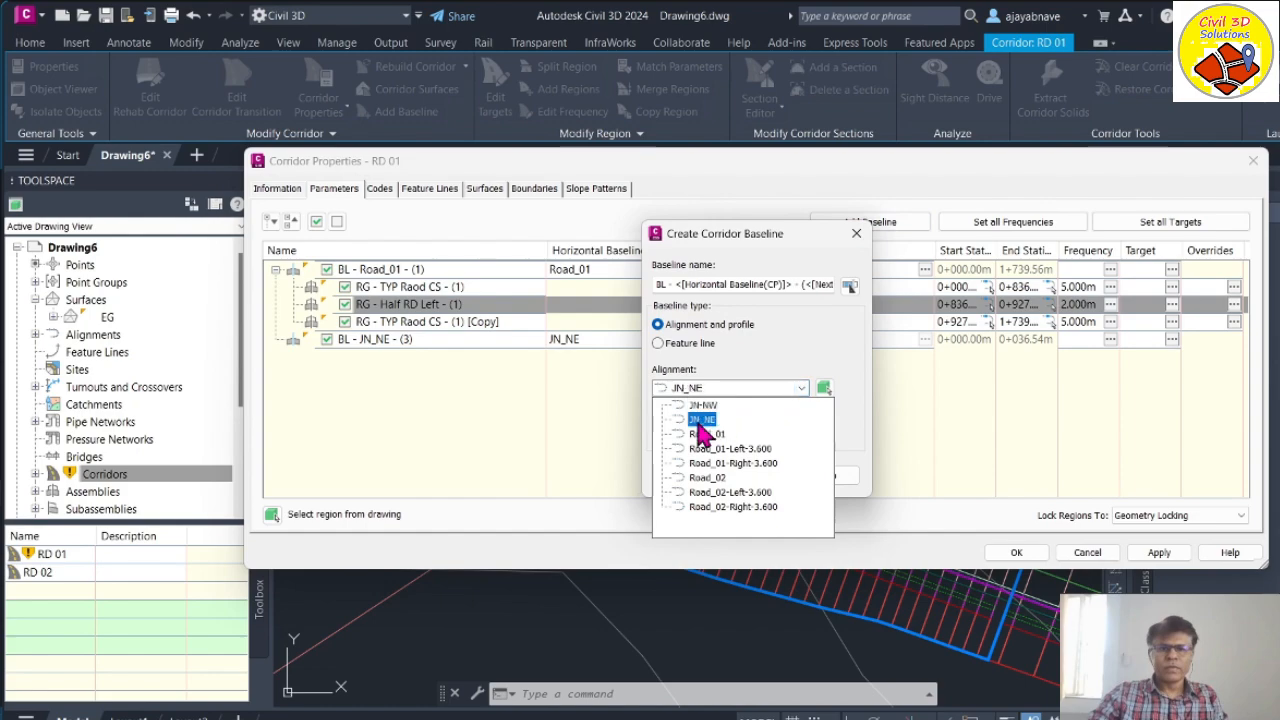
{"action": "left_click", "coordinate": [702, 405]}
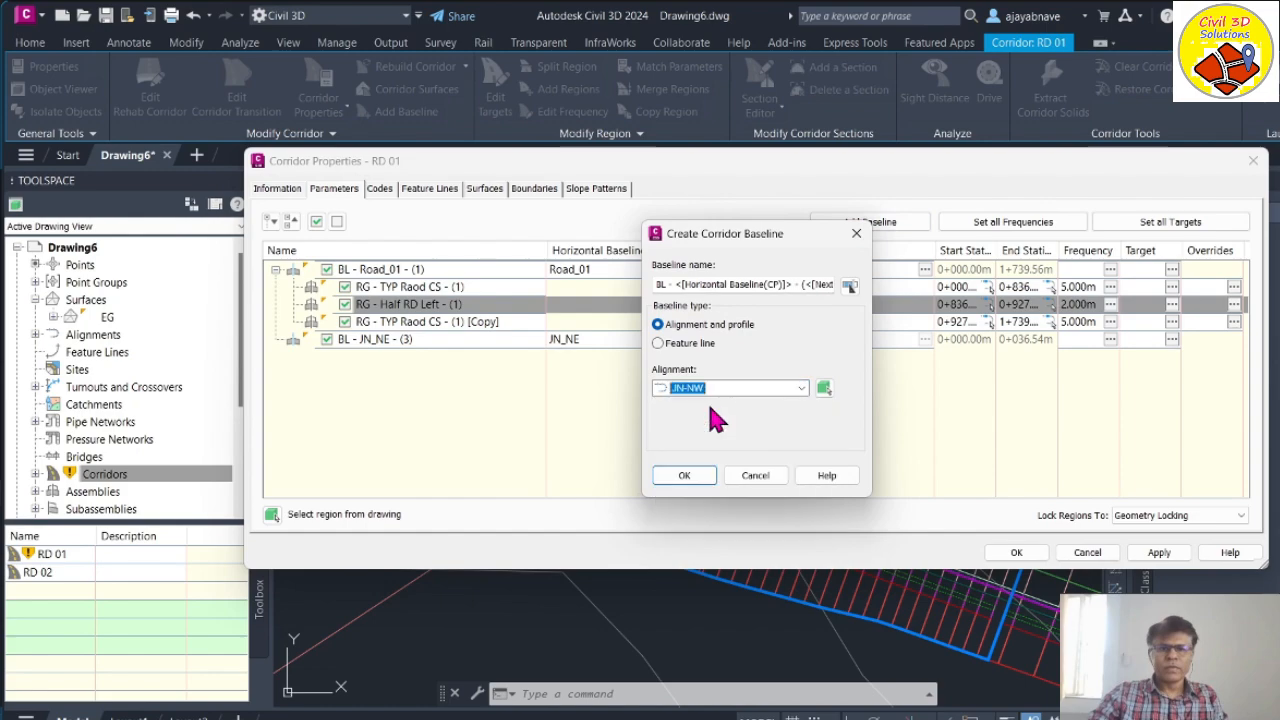
{"action": "left_click", "coordinate": [684, 475]}
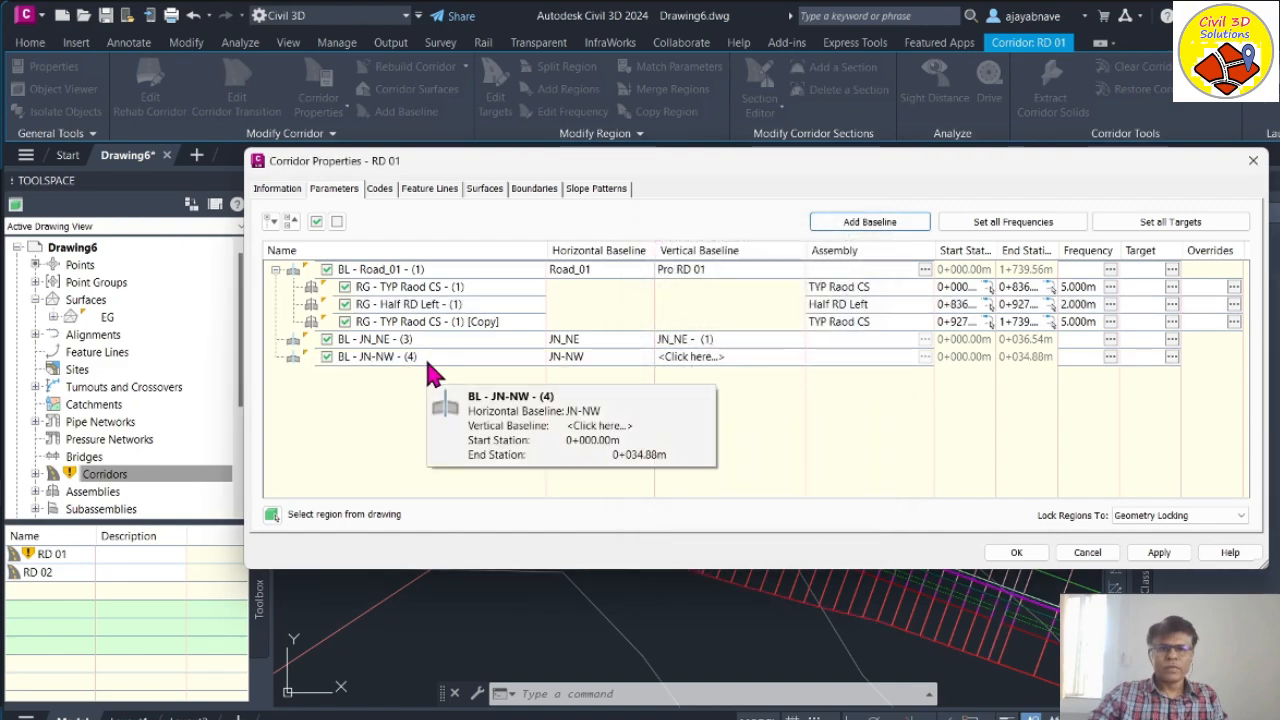
Step: Set JN-NW - (2) as the JN-NW baseline's profile and apply the changes with a corridor rebuild
{"action": "left_click", "coordinate": [711, 357]}
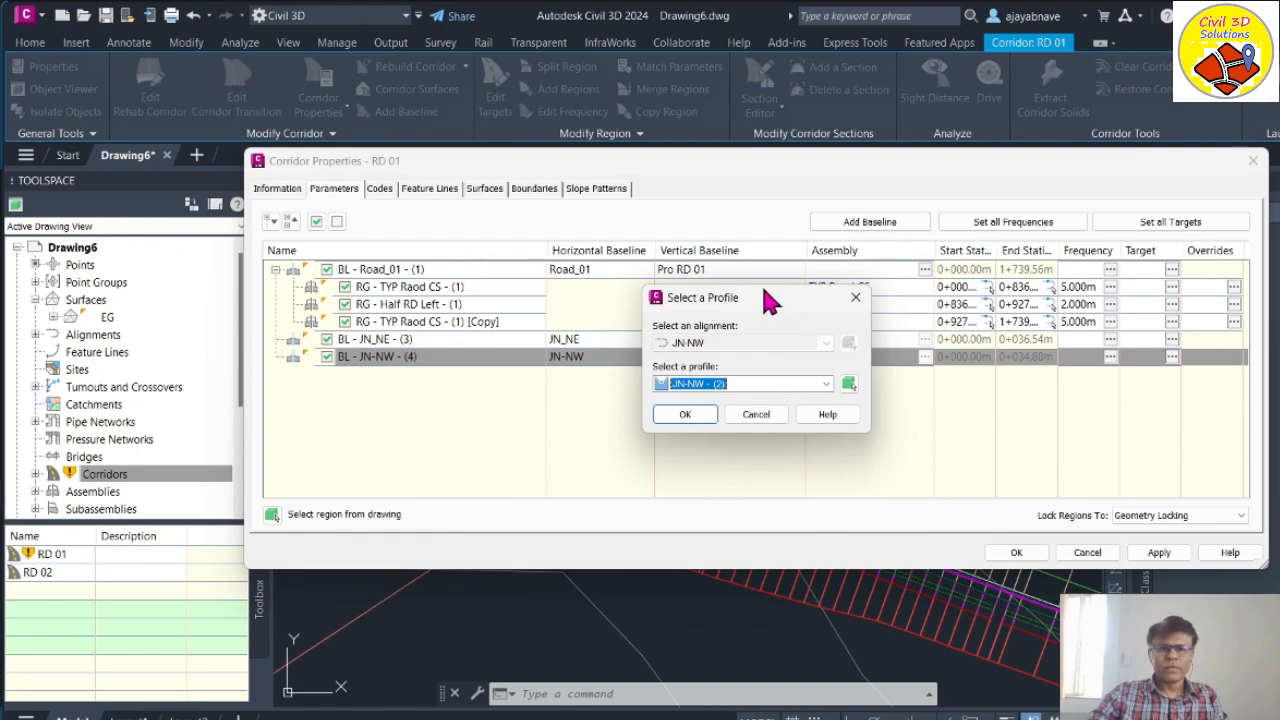
{"action": "left_click_drag", "start_coordinate": [763, 291], "coordinate": [928, 279]}
{"action": "left_click", "coordinate": [975, 371]}
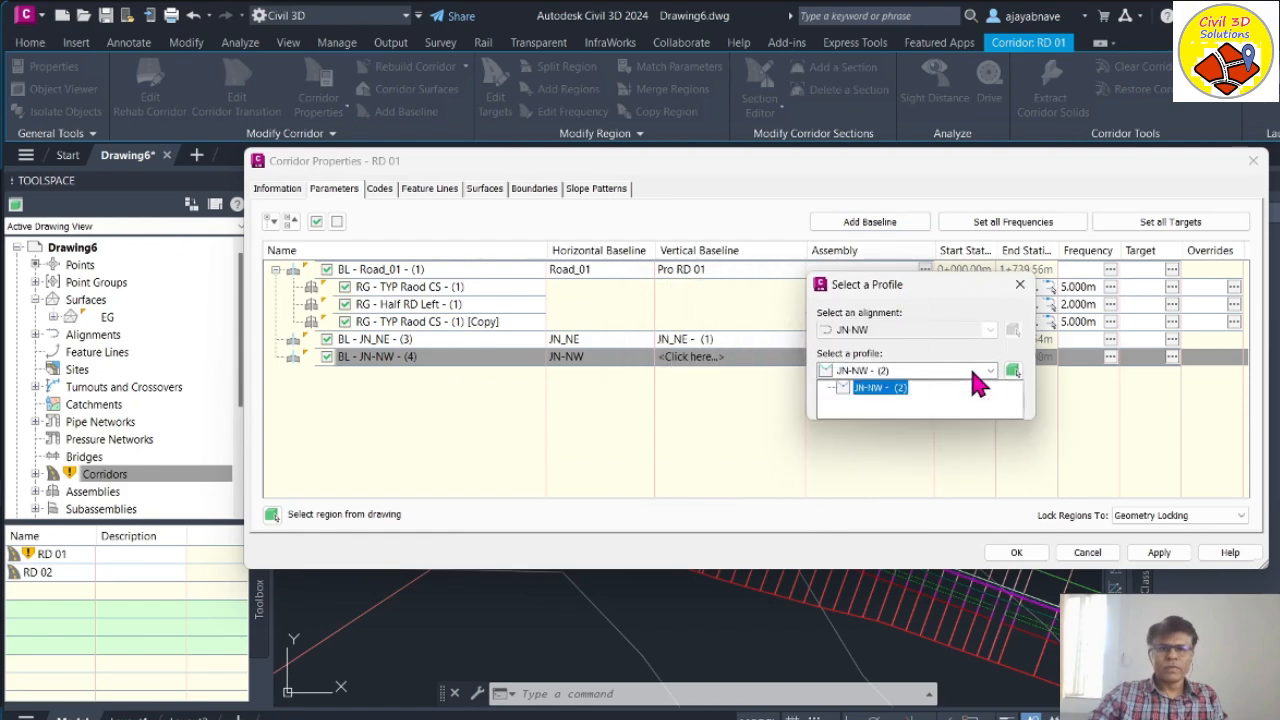
{"action": "left_click", "coordinate": [870, 392]}
{"action": "left_click", "coordinate": [855, 398]}
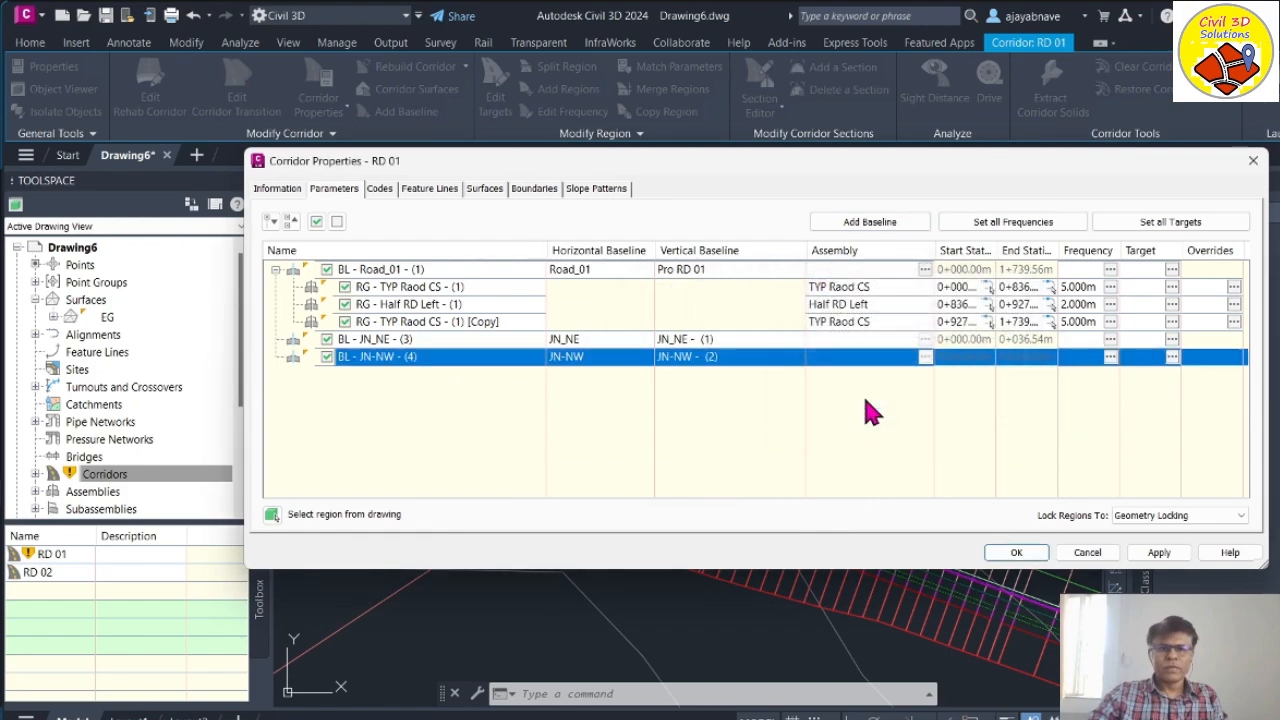
{"action": "left_click", "coordinate": [1155, 553]}
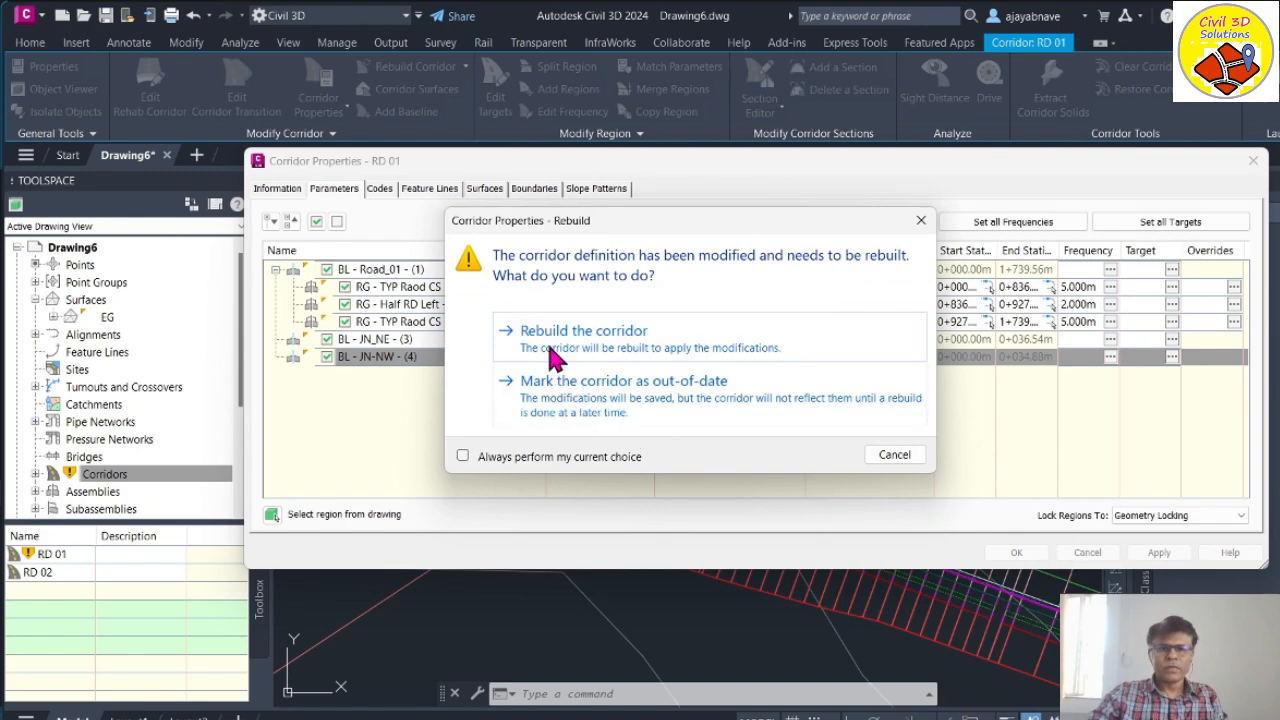
{"action": "left_click", "coordinate": [556, 352]}
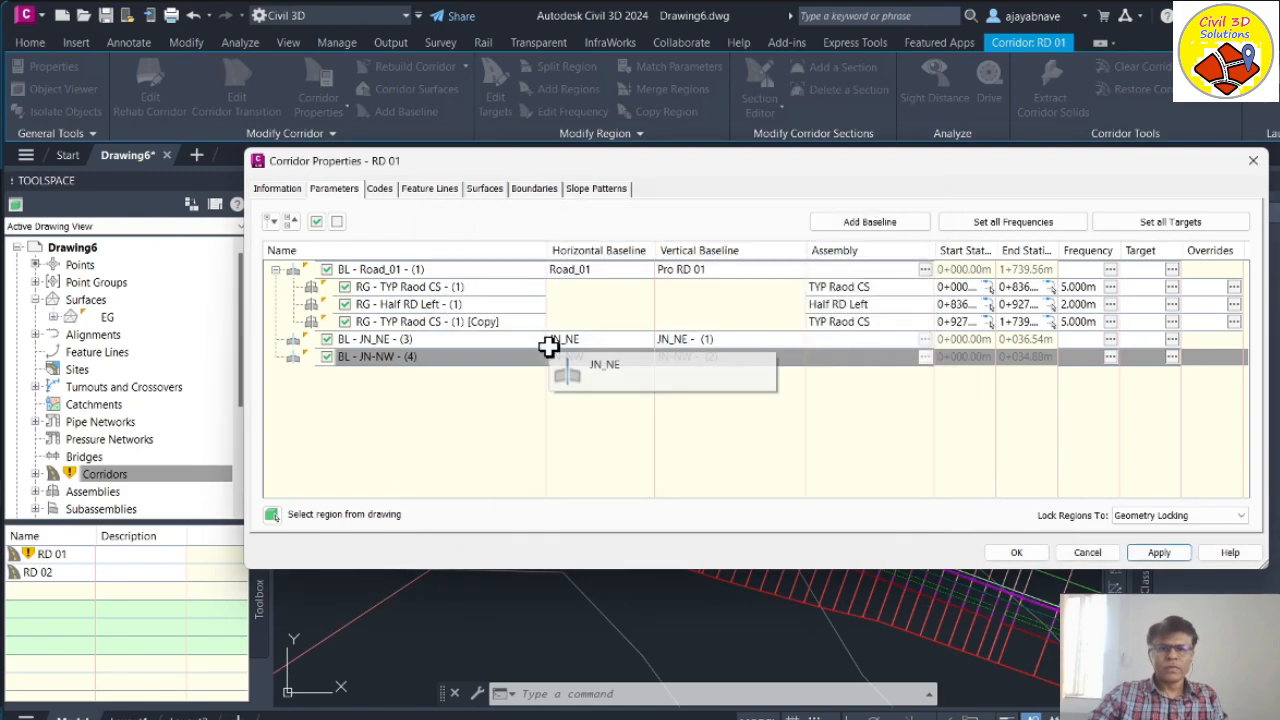
Step: Add a region with the Fillet_A_Left assembly to the JN_NE baseline
{"action": "left_click", "coordinate": [459, 338]}
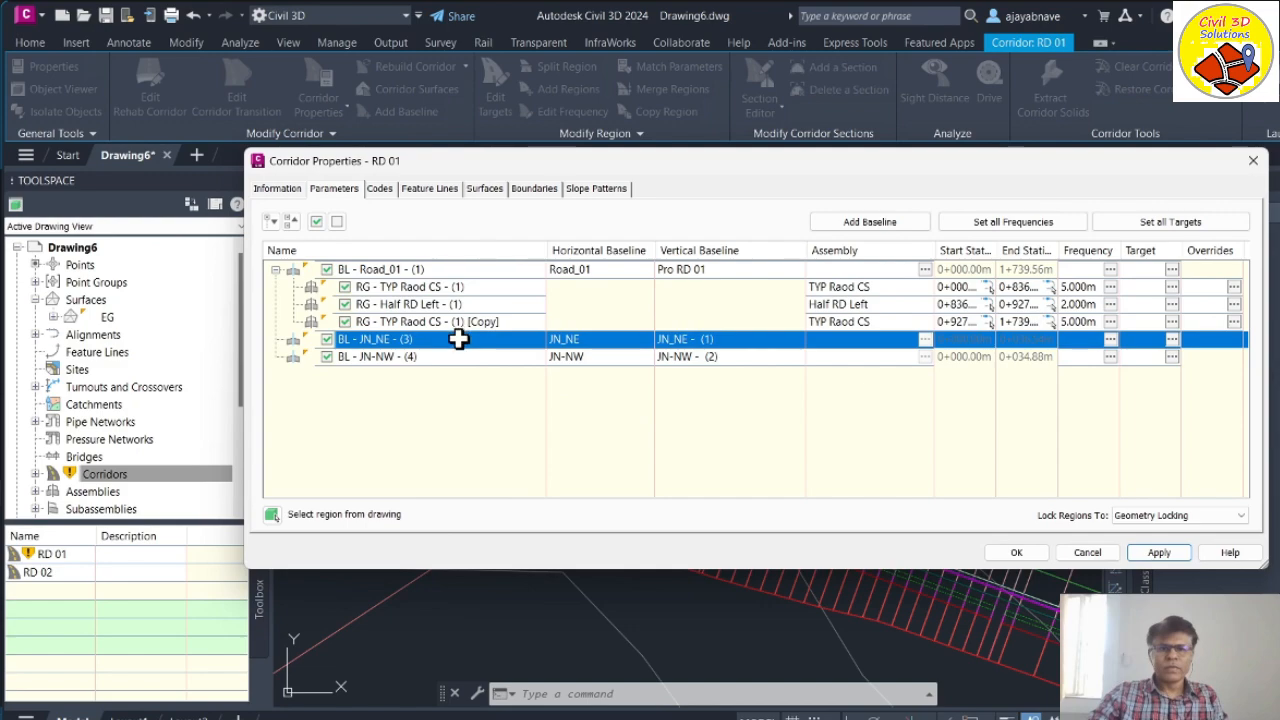
{"action": "right_click", "coordinate": [459, 338]}
{"action": "left_click", "coordinate": [527, 350]}
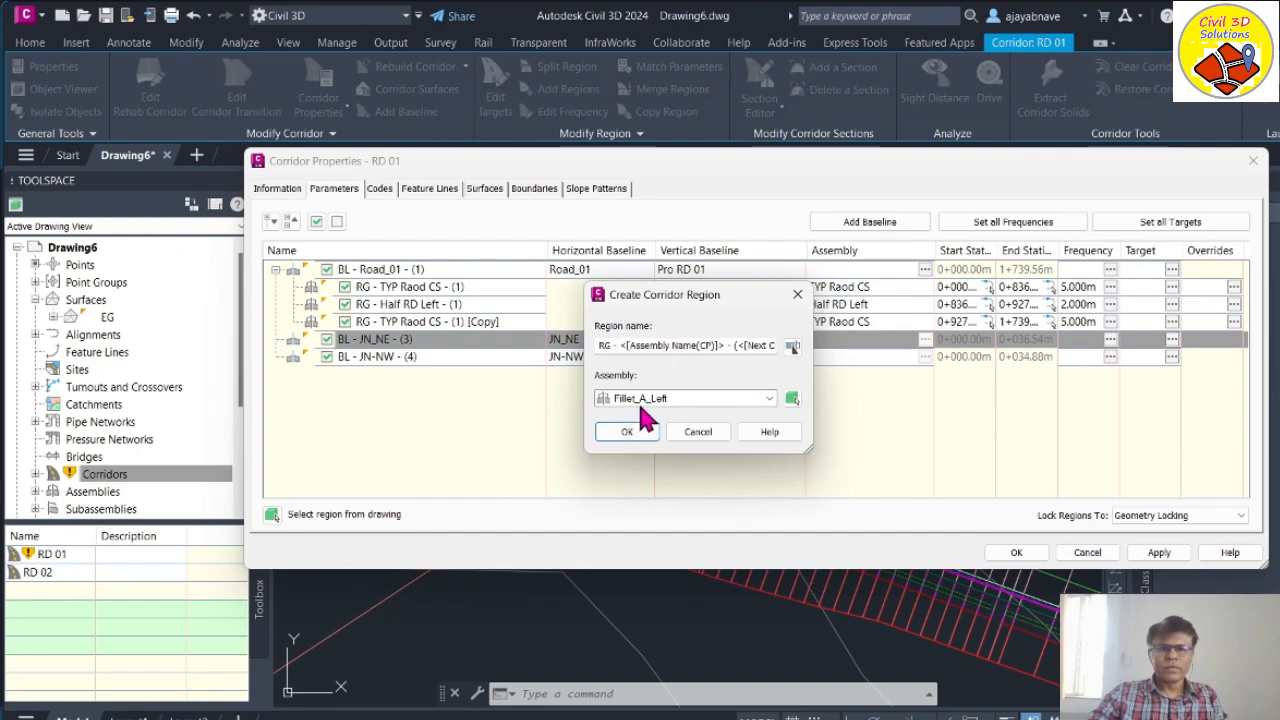
{"action": "left_click", "coordinate": [686, 400]}
{"action": "left_click", "coordinate": [688, 414]}
{"action": "left_click_drag", "start_coordinate": [665, 298], "coordinate": [912, 337]}
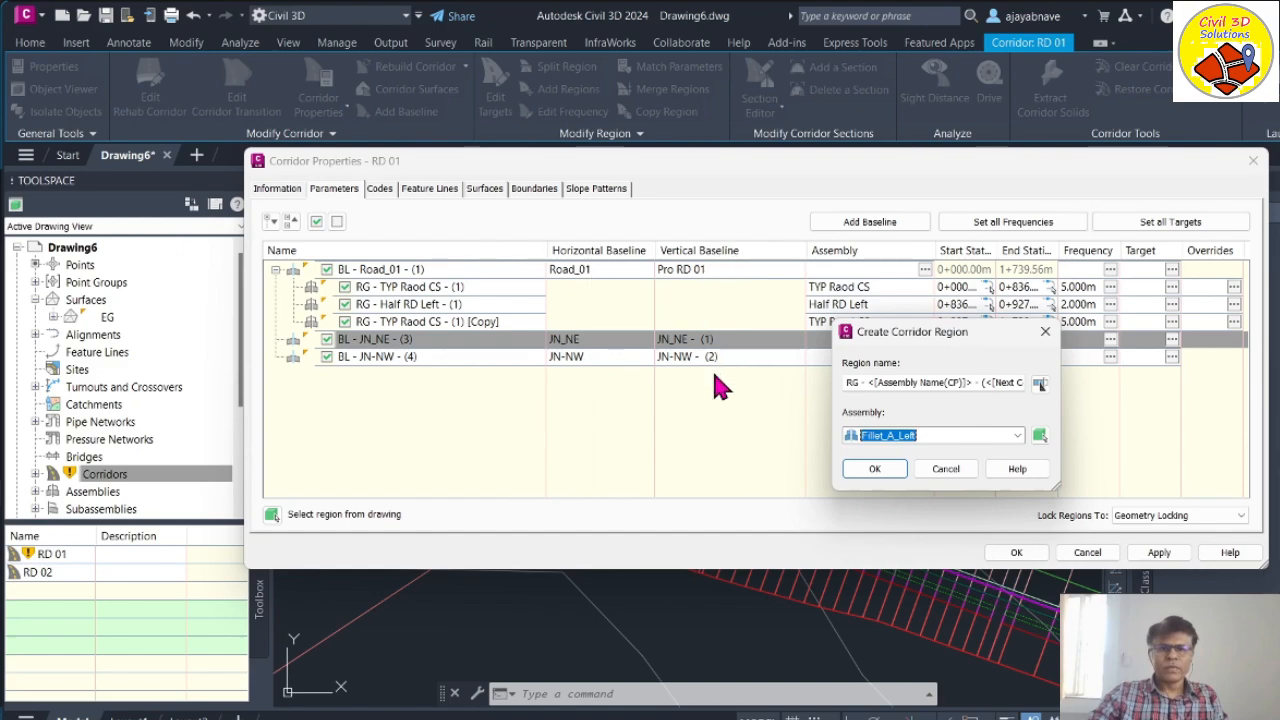
{"action": "left_click_drag", "start_coordinate": [935, 345], "coordinate": [530, 280]}
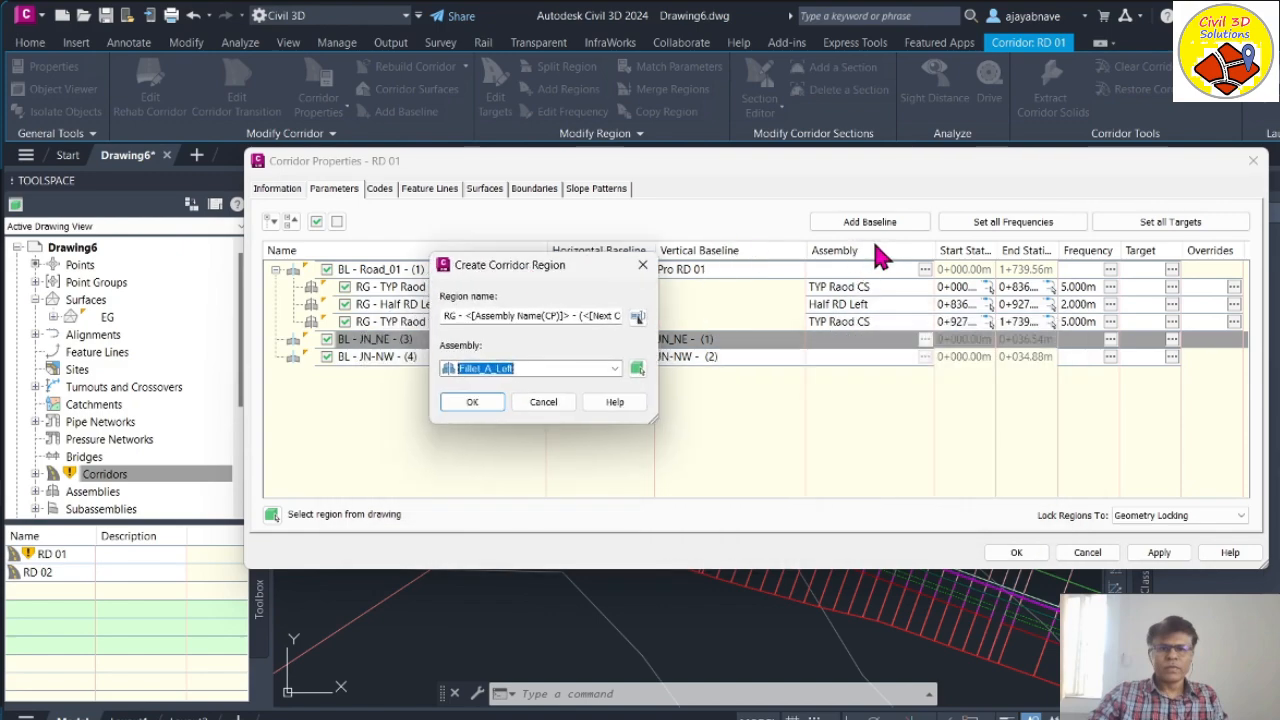
{"action": "left_click", "coordinate": [566, 368]}
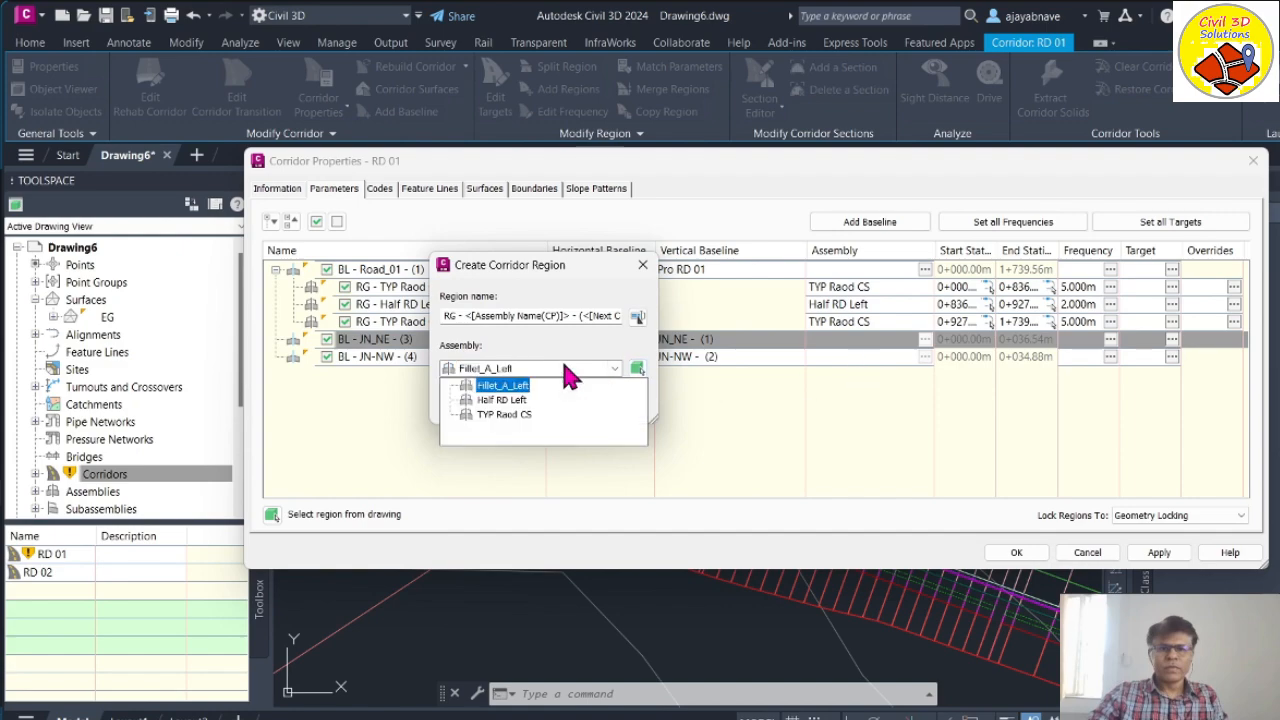
{"action": "left_click", "coordinate": [503, 387]}
{"action": "left_click", "coordinate": [497, 408]}
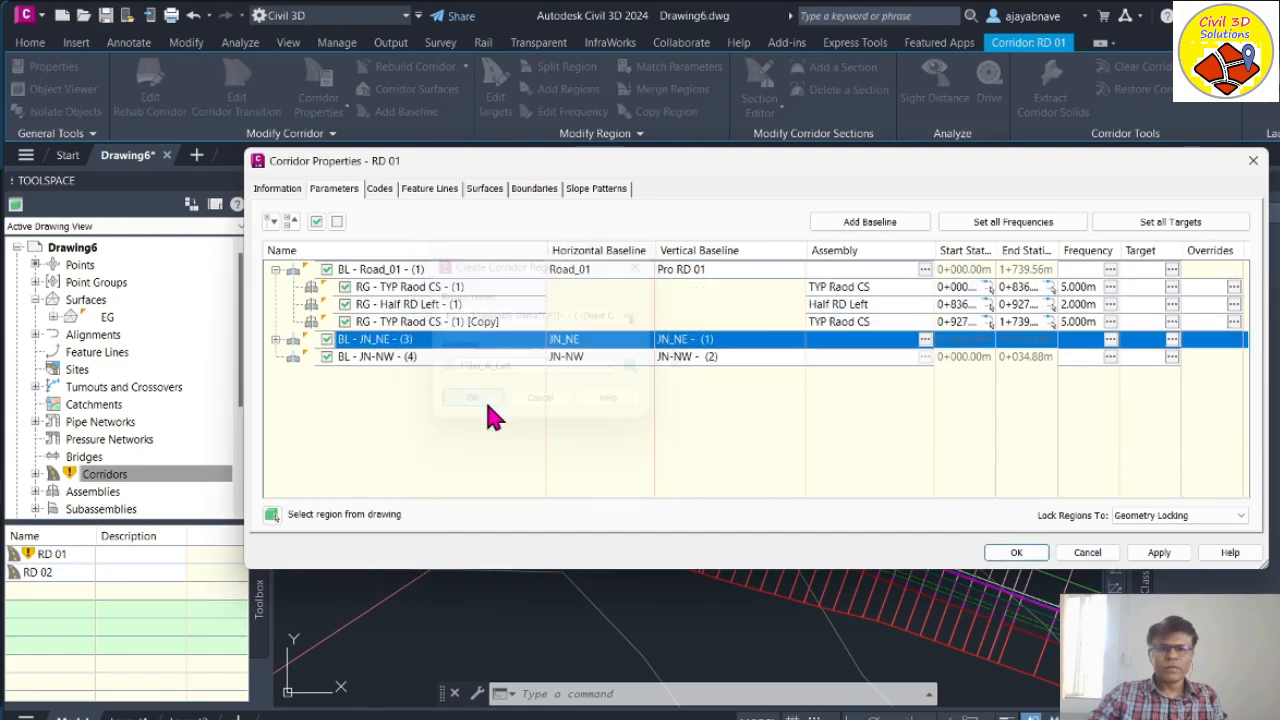
Step: Add a region with the Fillet_A_Left assembly to the JN-NW baseline
{"action": "left_click", "coordinate": [276, 340]}
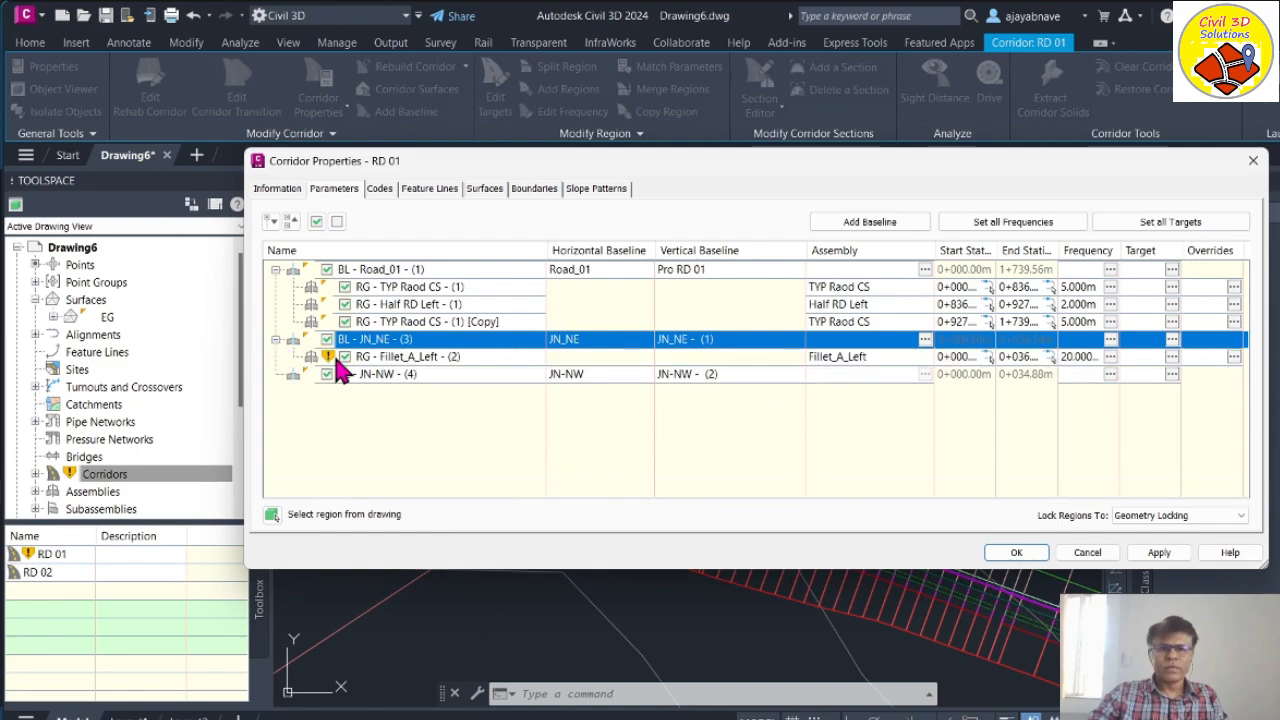
{"action": "right_click", "coordinate": [494, 372]}
{"action": "left_click", "coordinate": [530, 381]}
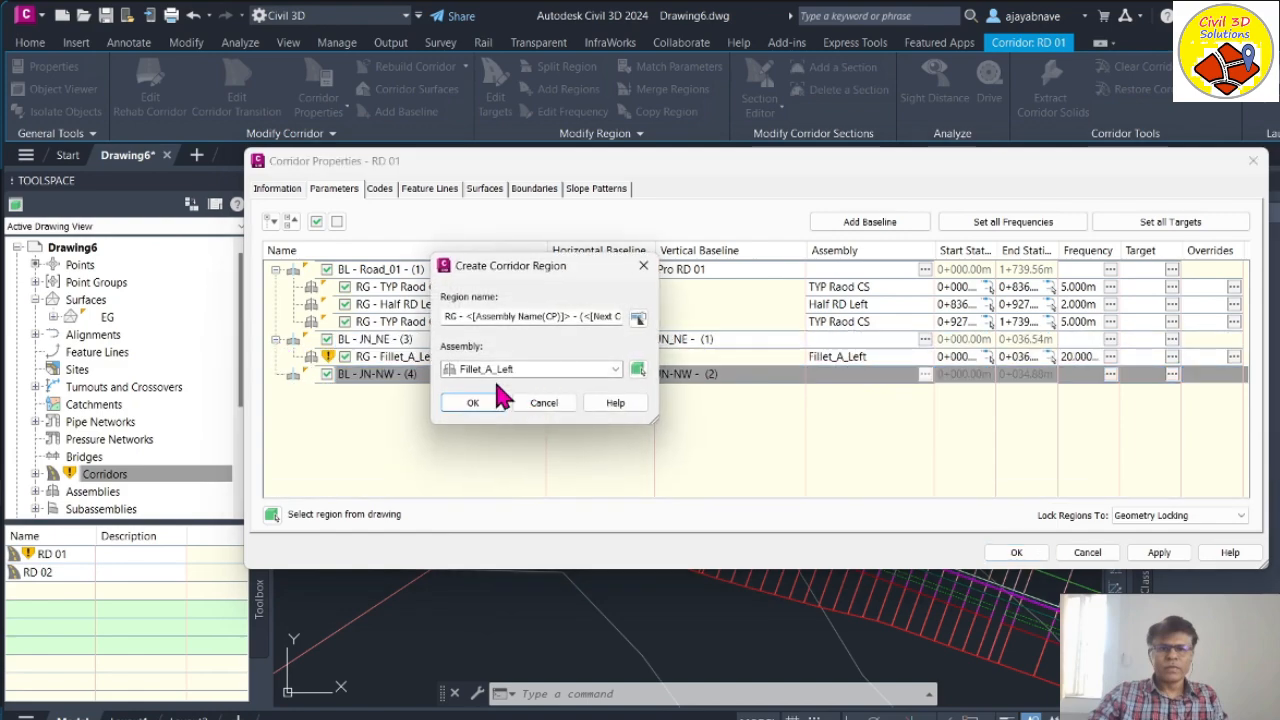
{"action": "left_click", "coordinate": [472, 403]}
{"action": "left_click", "coordinate": [277, 376]}
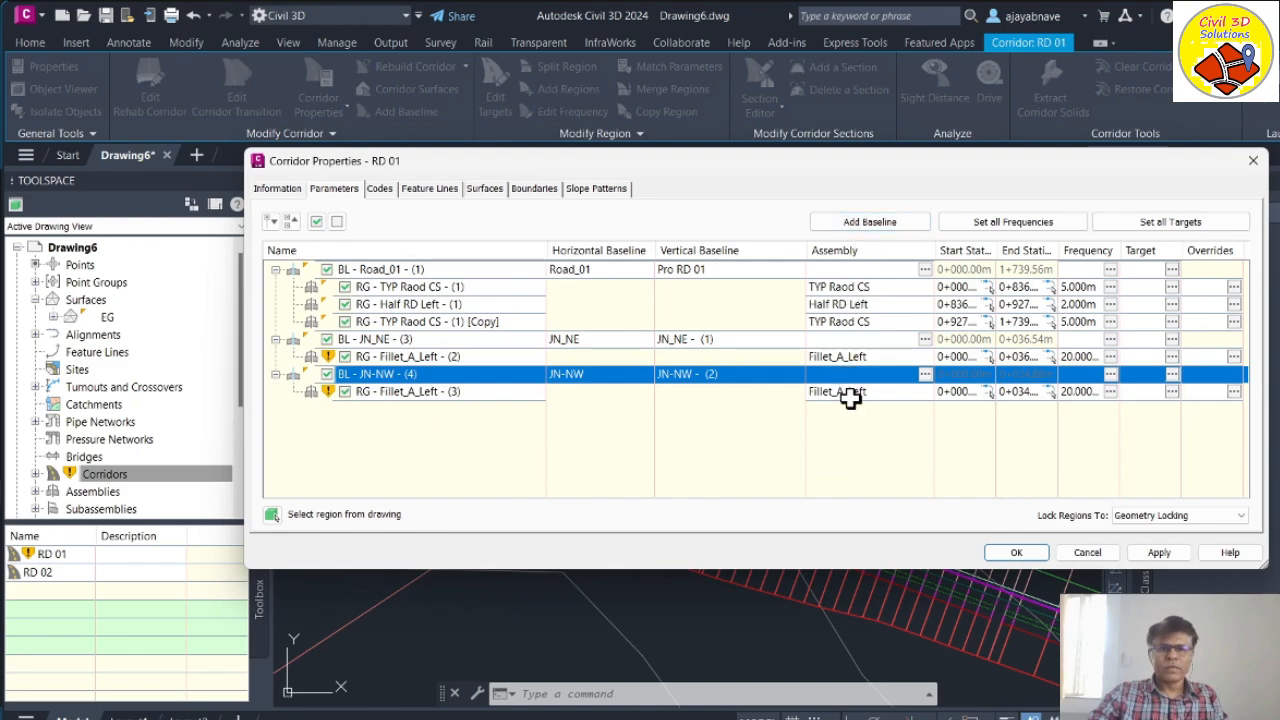
Step: Apply the added fillet regions with a corridor rebuild, then close the corridor properties and the event list
{"action": "left_click", "coordinate": [1159, 552]}
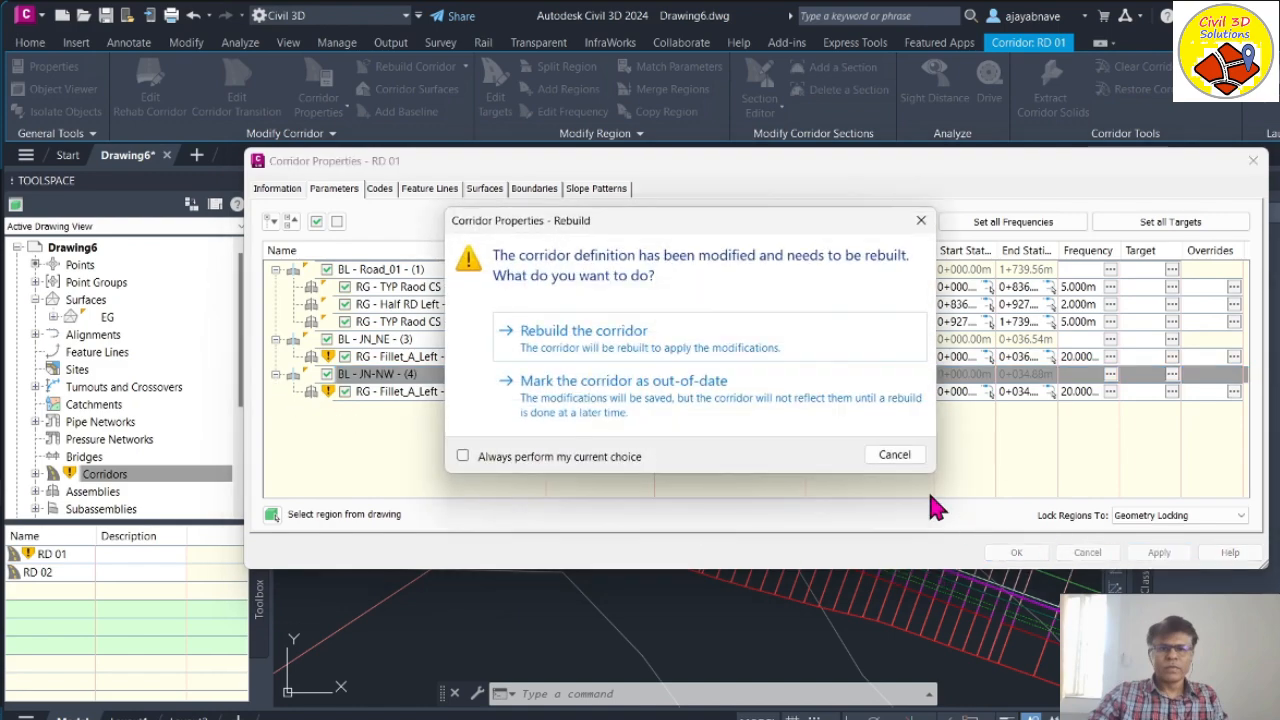
{"action": "left_click", "coordinate": [628, 335]}
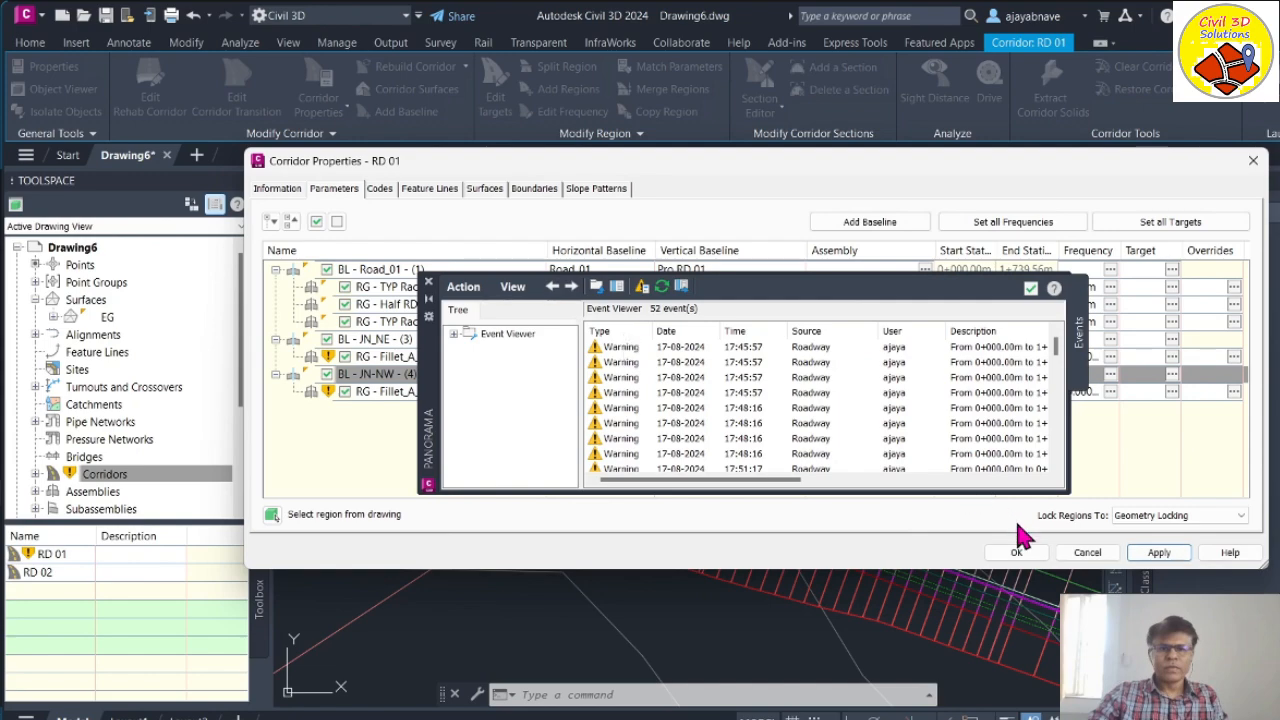
{"action": "left_click", "coordinate": [1017, 552]}
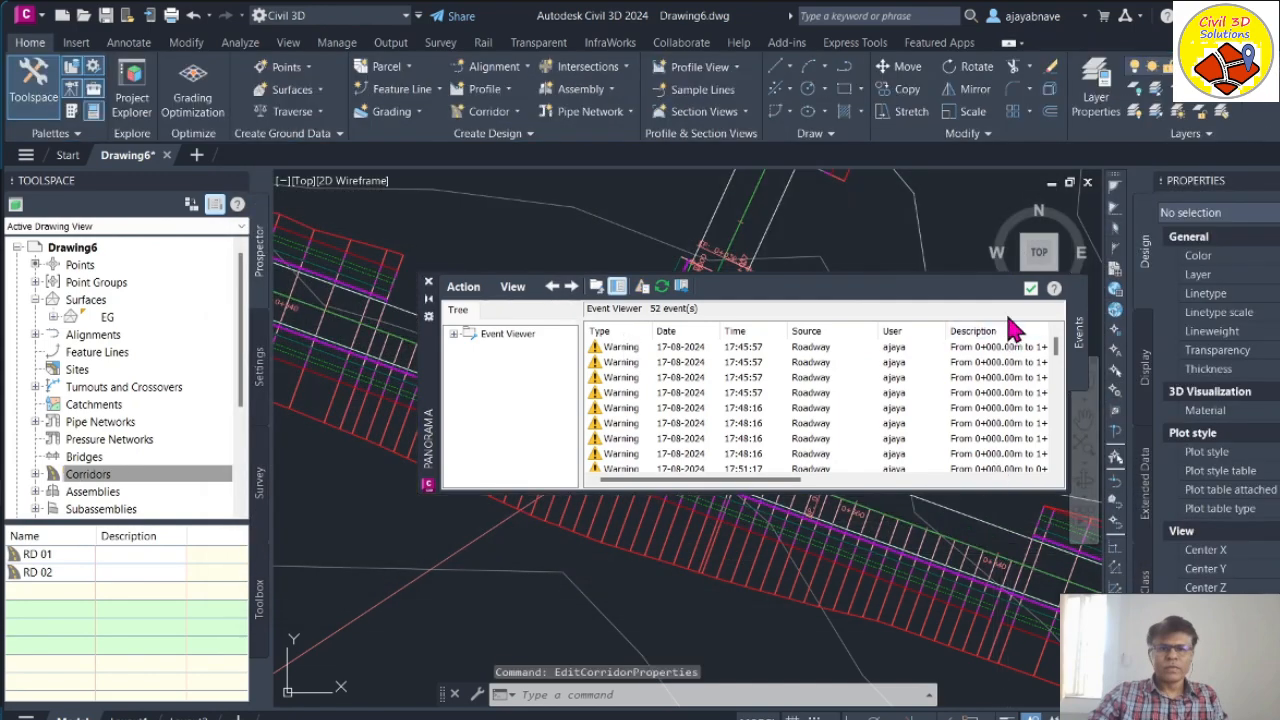
{"action": "left_click", "coordinate": [1030, 288]}
Step: Inspect the rebuilt curb returns at the junction and reopen the corridor properties of RD 01
{"action": "scroll", "coordinate": [693, 445], "scroll_direction": "up", "scroll_amount": 3}
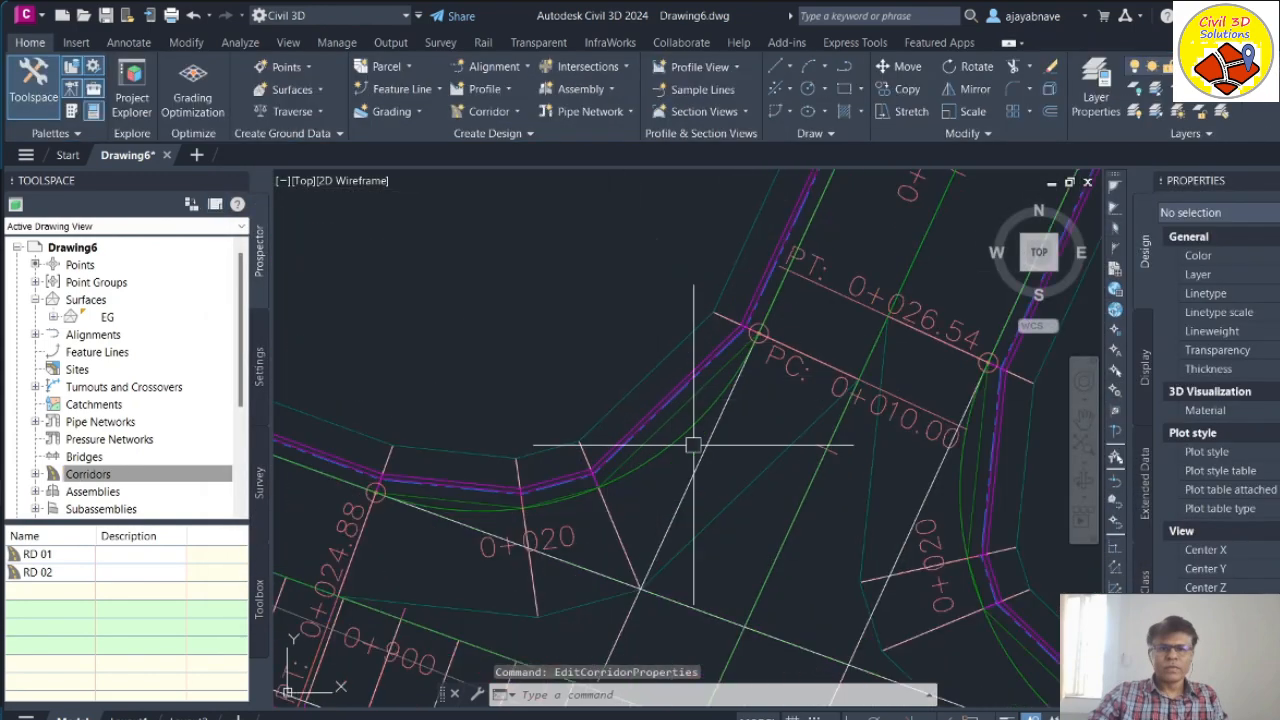
{"action": "scroll", "coordinate": [693, 445], "scroll_direction": "down", "scroll_amount": 3}
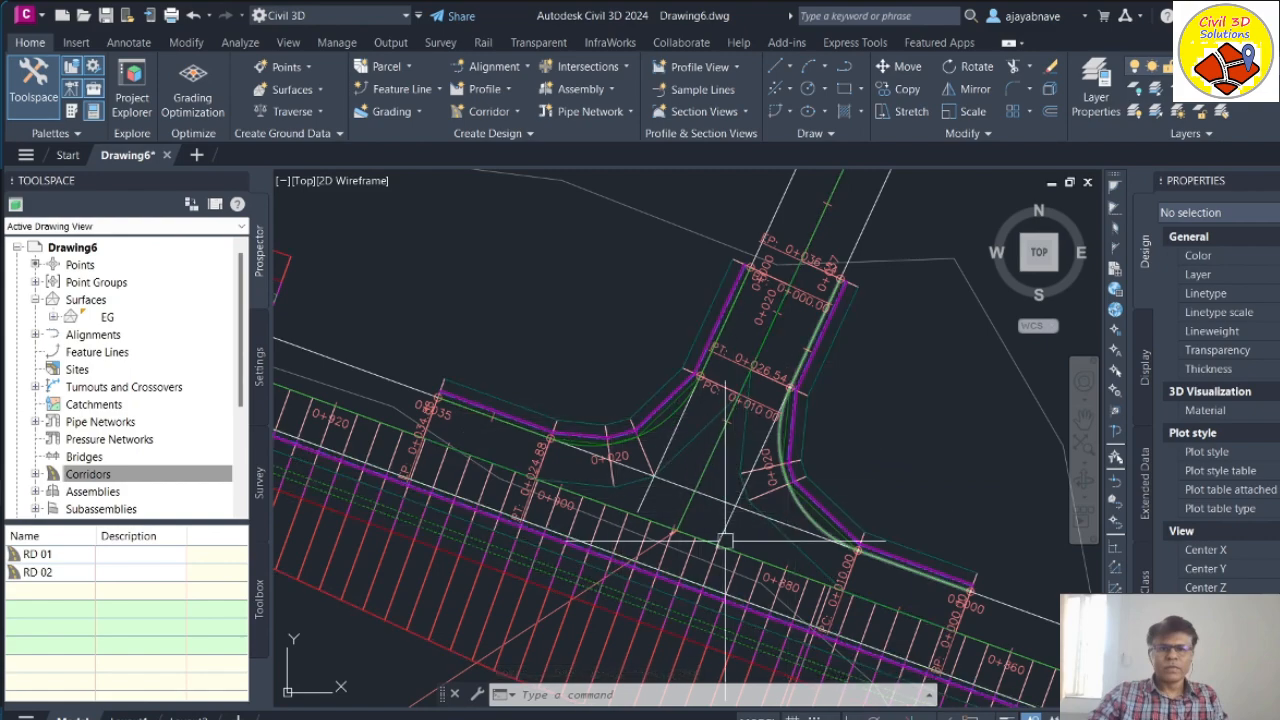
{"action": "scroll", "coordinate": [725, 541], "scroll_direction": "down", "scroll_amount": 2}
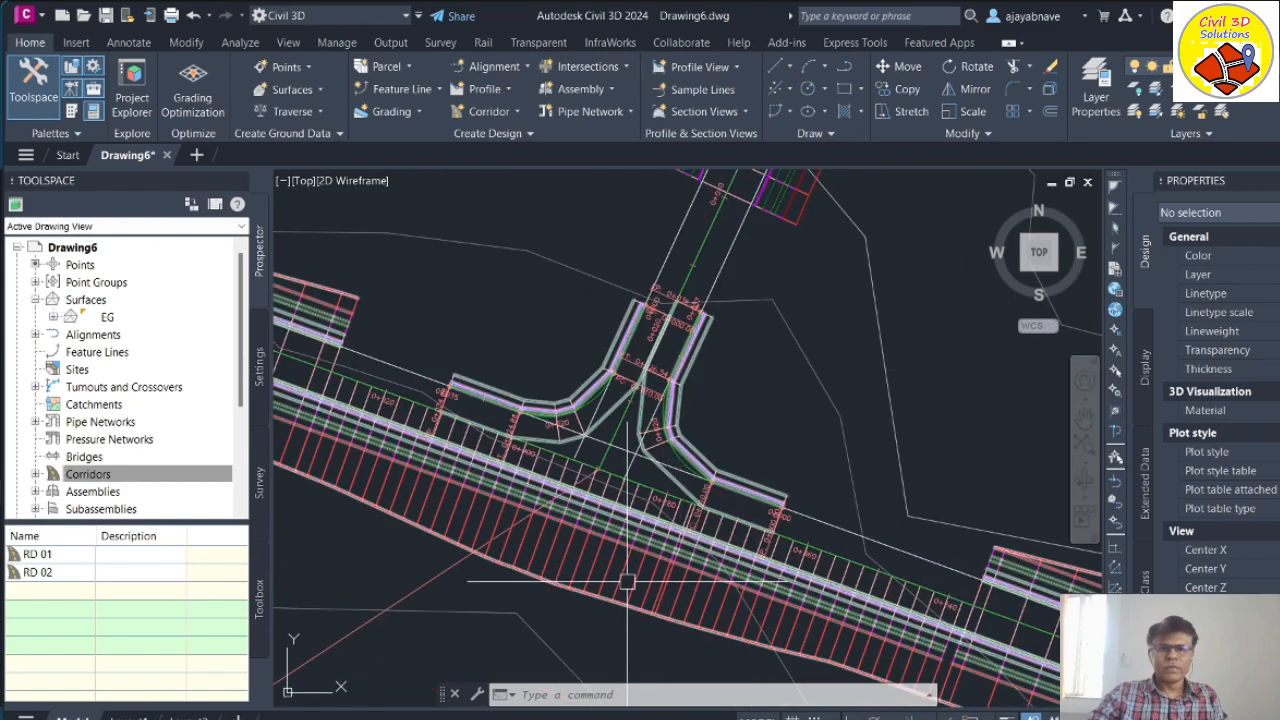
{"action": "scroll", "coordinate": [615, 460], "scroll_direction": "up", "scroll_amount": 1}
{"action": "scroll", "coordinate": [553, 410], "scroll_direction": "up", "scroll_amount": 1}
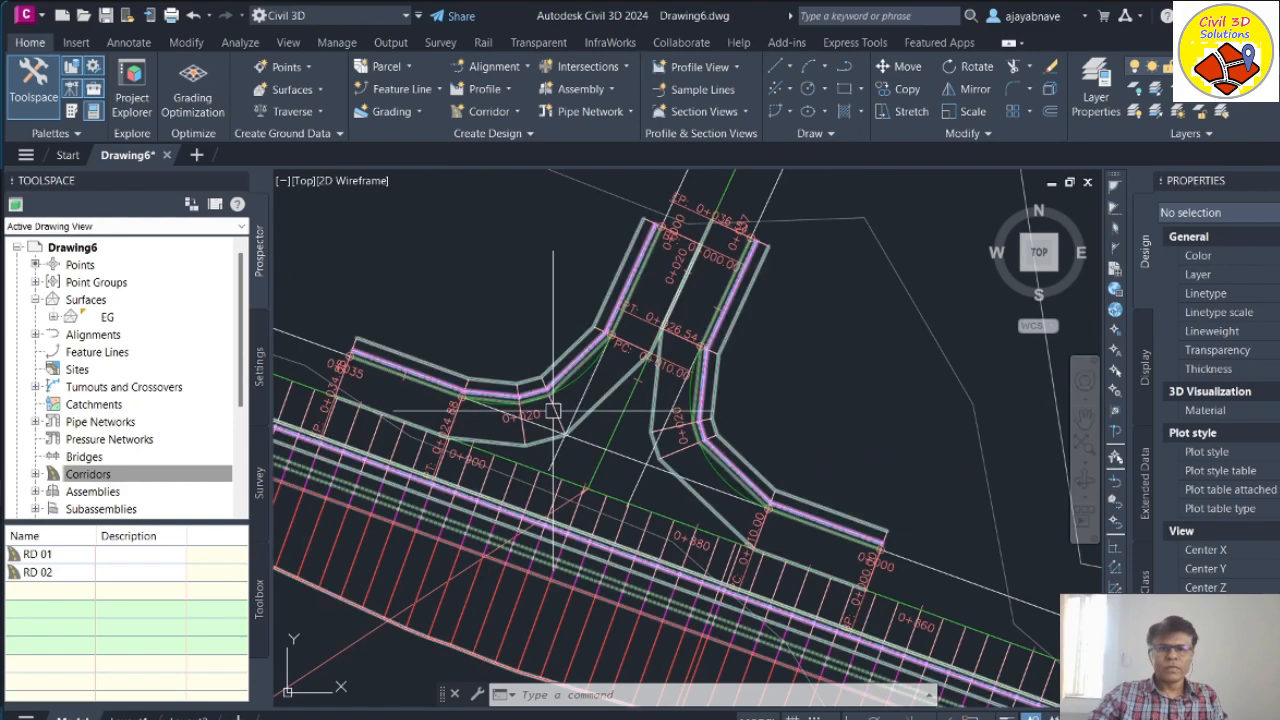
{"action": "left_click", "coordinate": [548, 407]}
{"action": "right_click", "coordinate": [542, 405]}
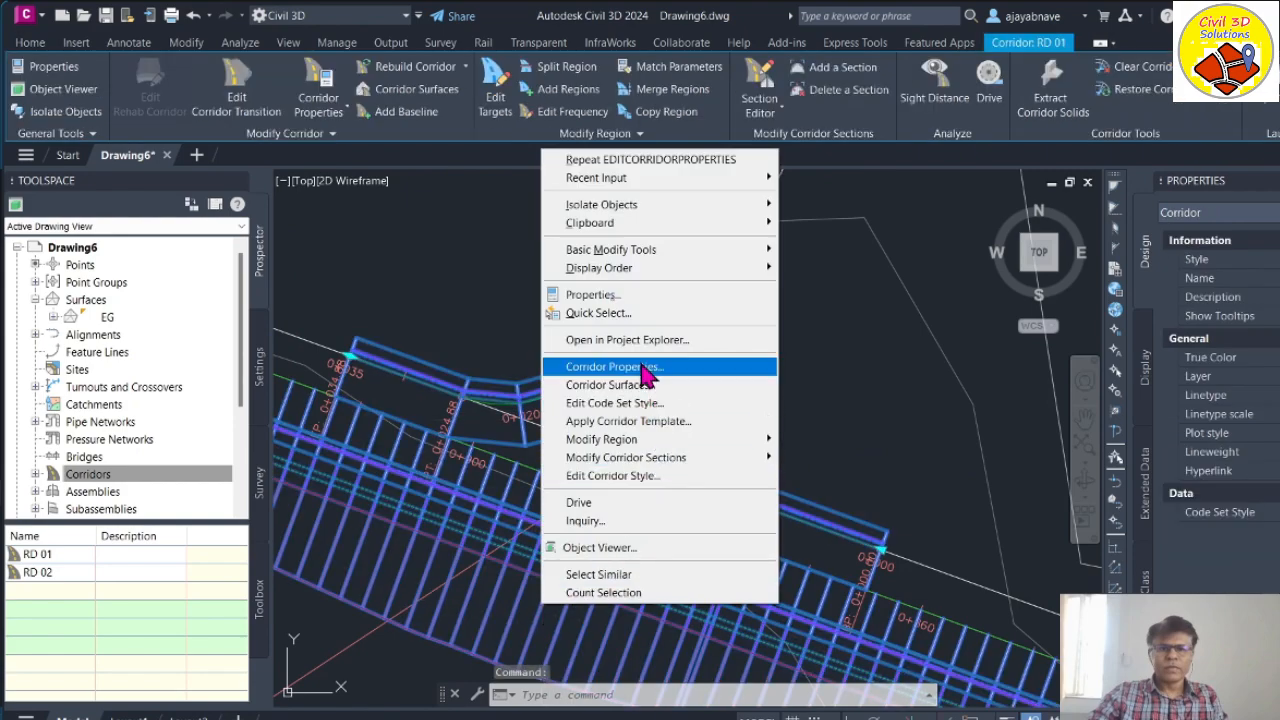
{"action": "left_click", "coordinate": [646, 370]}
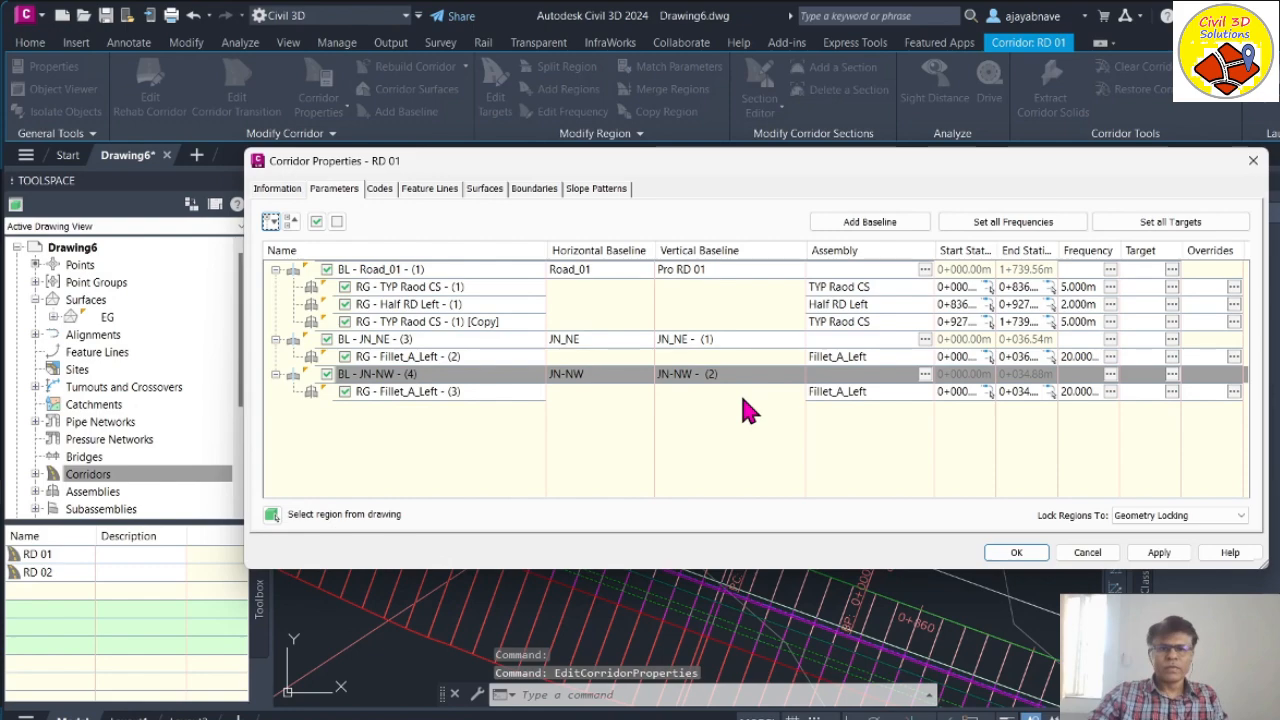
Step: For the JN_NE baseline's Fillet_A_Left region, set the assembly frequency along tangents and the curve increment to 1 m
{"action": "left_click", "coordinate": [437, 357]}
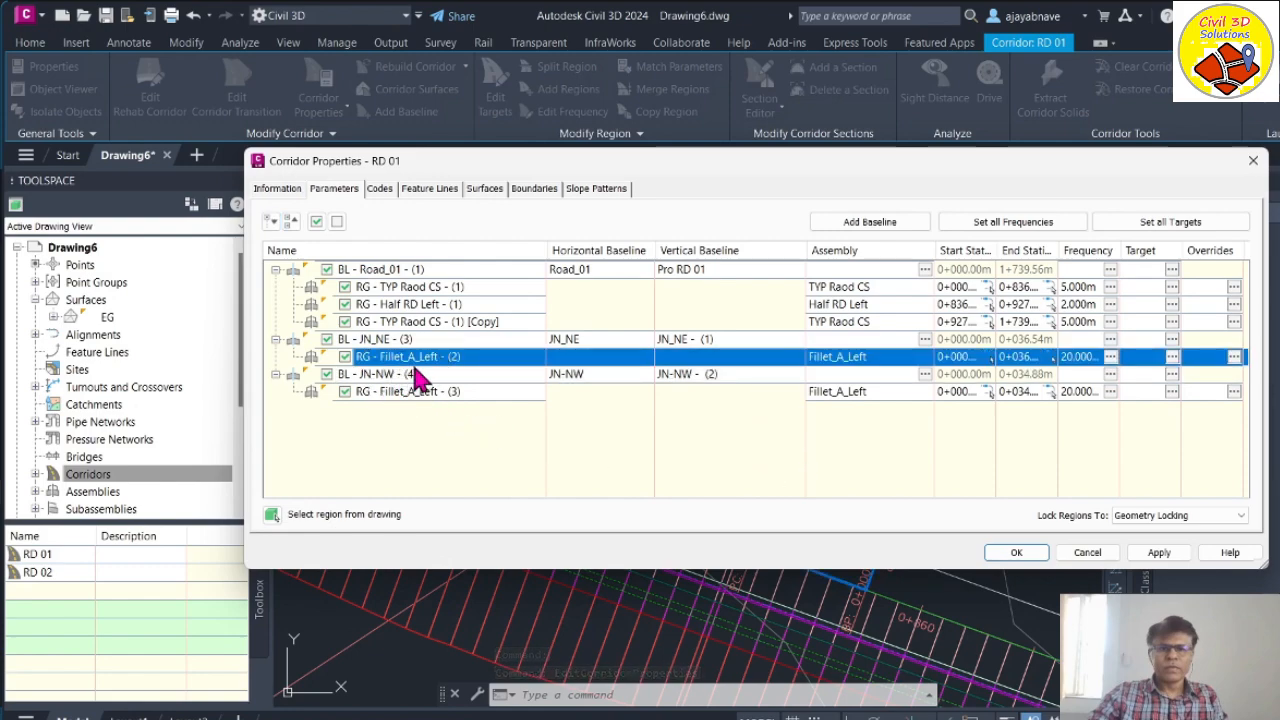
{"action": "left_click", "coordinate": [1111, 358]}
{"action": "left_click", "coordinate": [782, 196]}
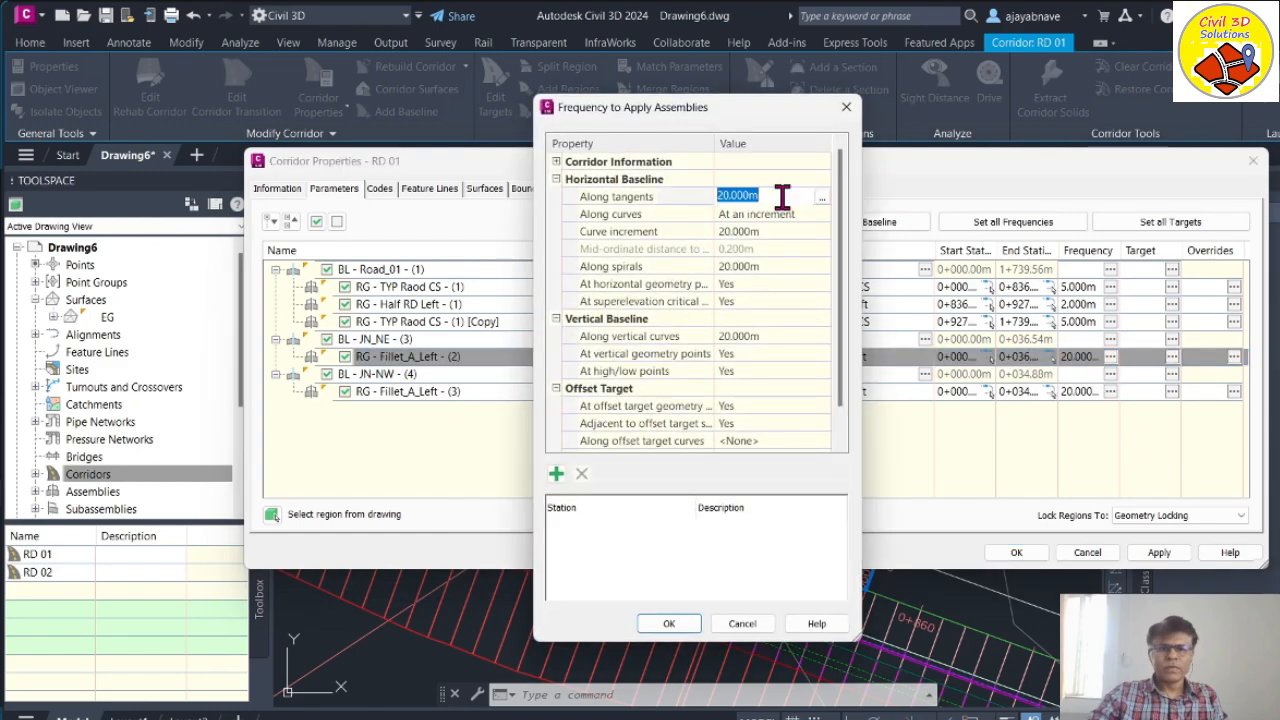
{"action": "type", "text": "1"}
{"action": "key", "text": "Return"}
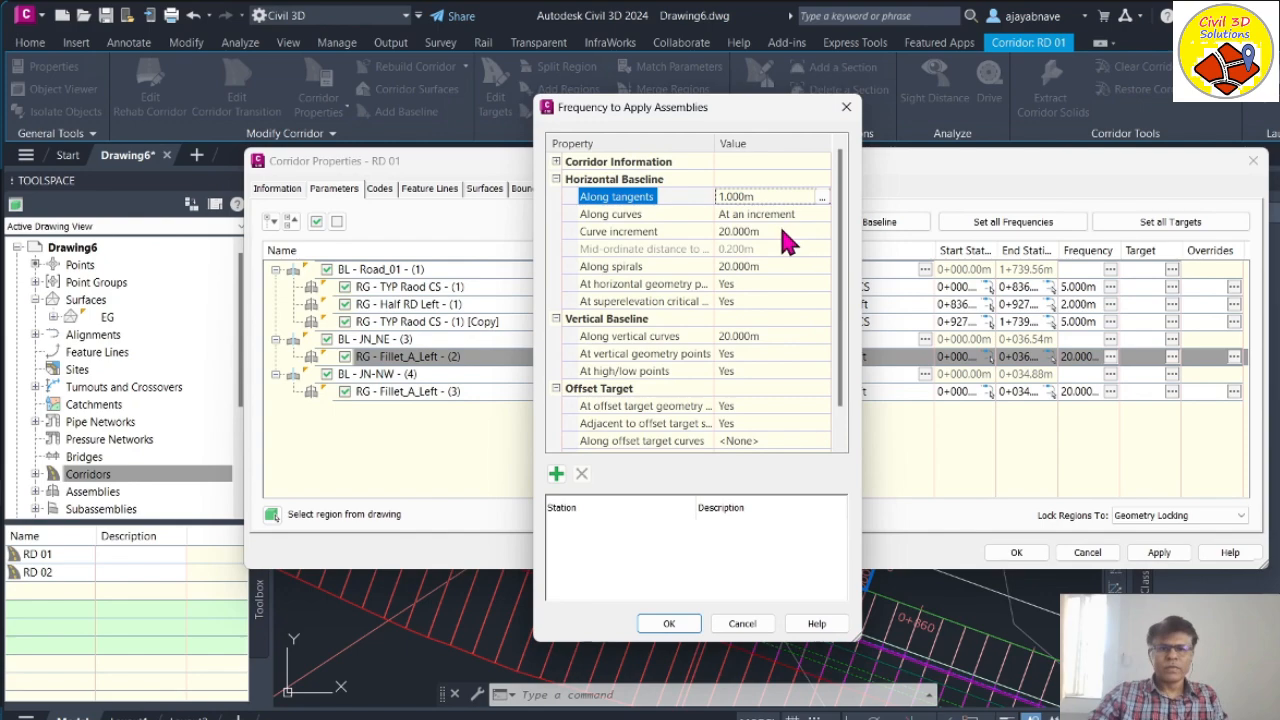
{"action": "left_click", "coordinate": [780, 231]}
{"action": "type", "text": "1"}
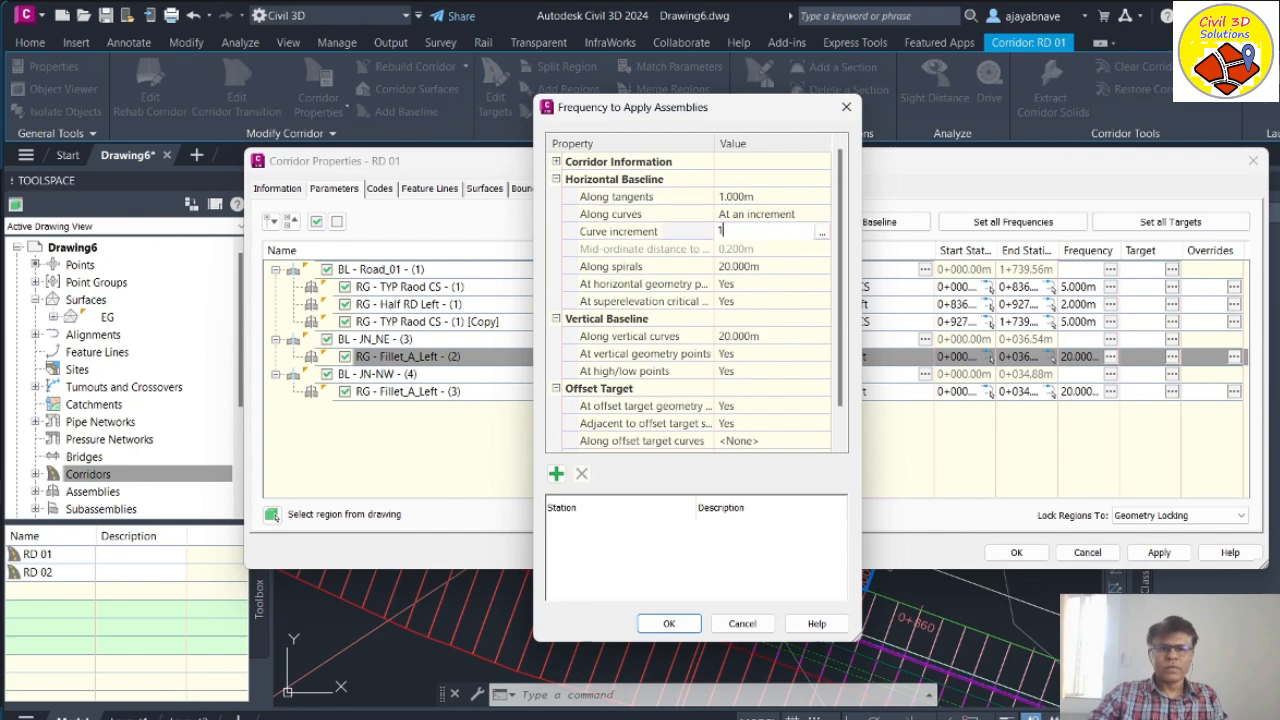
Step: Set the JN_NE fillet region's frequency along spirals and along vertical curves to 1 m and accept the frequency settings
{"action": "left_click", "coordinate": [771, 266]}
{"action": "type", "text": "1"}
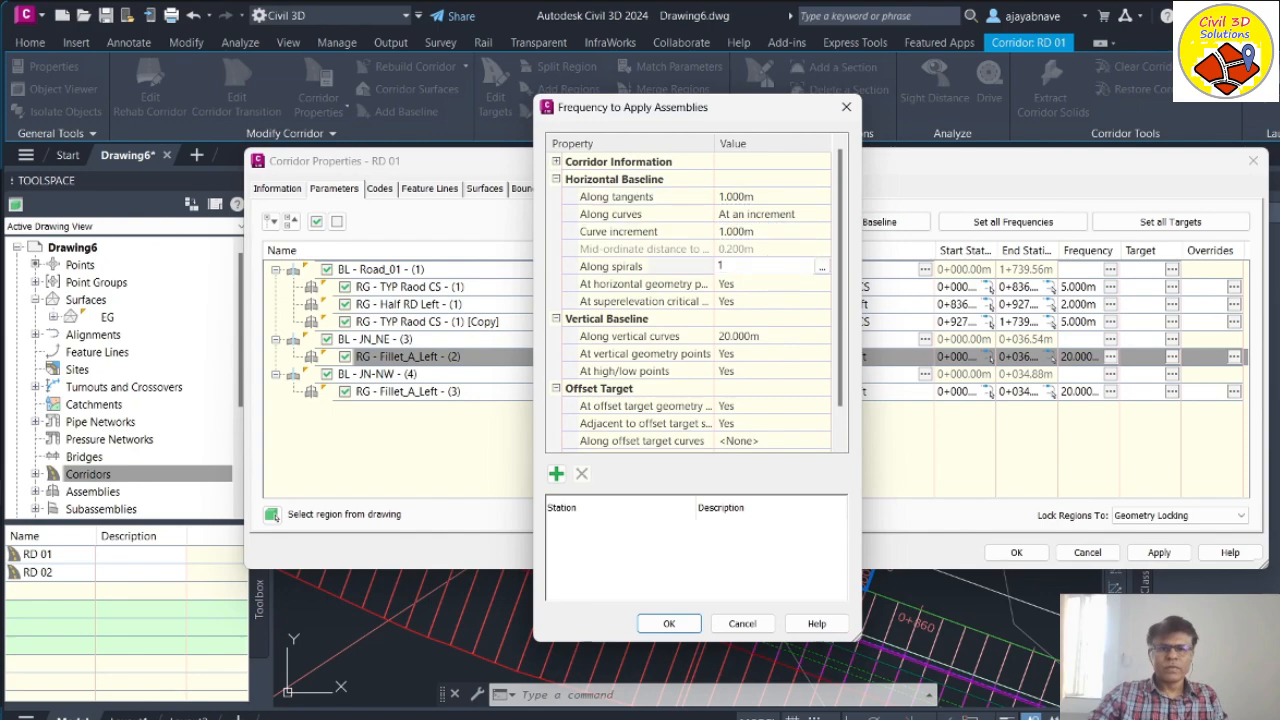
{"action": "key", "text": "Return"}
{"action": "left_click", "coordinate": [771, 336]}
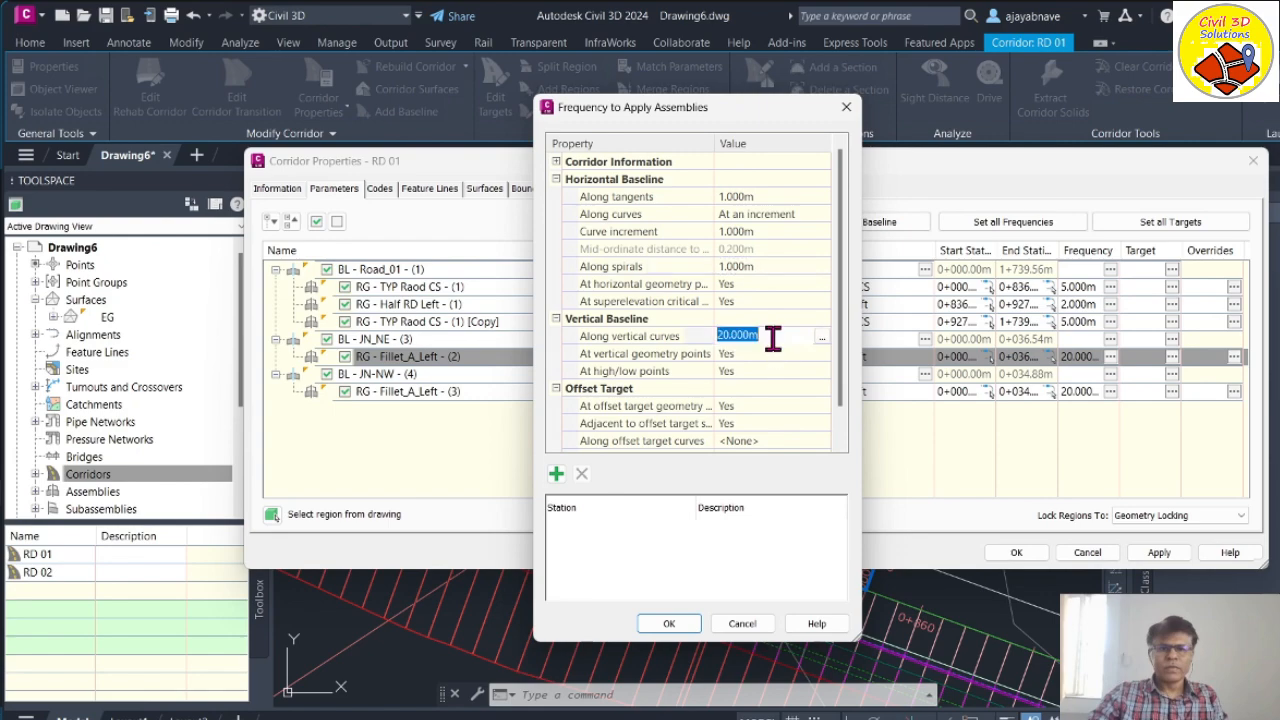
{"action": "type", "text": "1"}
{"action": "key", "text": "Return"}
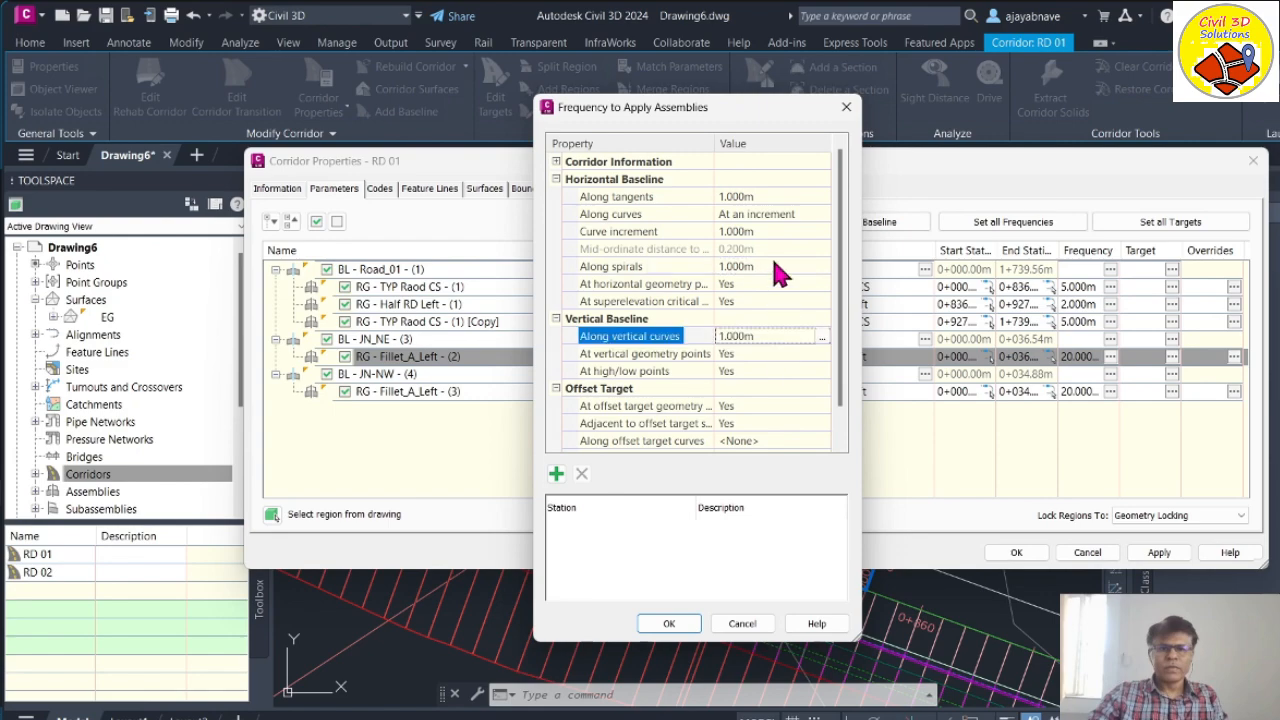
{"action": "left_click", "coordinate": [670, 621]}
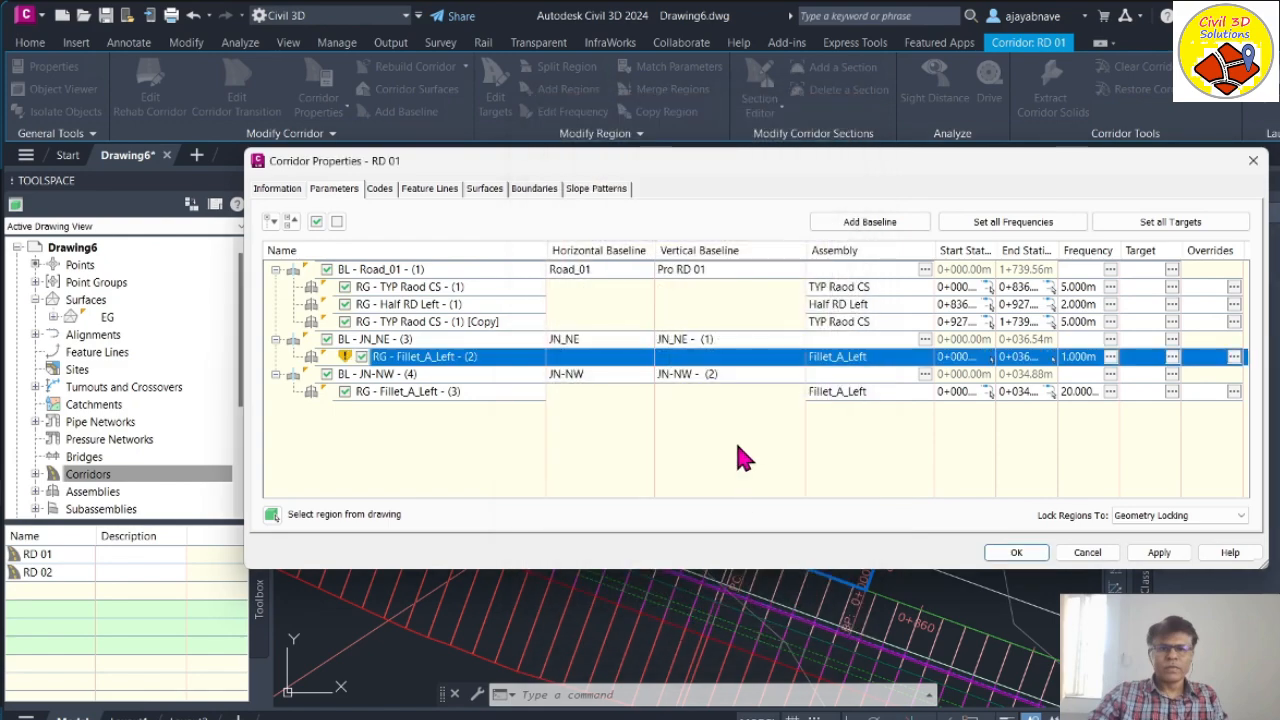
Step: Set the JN-NW fillet region's frequency to 1 m along tangents, for the curve increment and along vertical curves
{"action": "left_click", "coordinate": [1109, 392]}
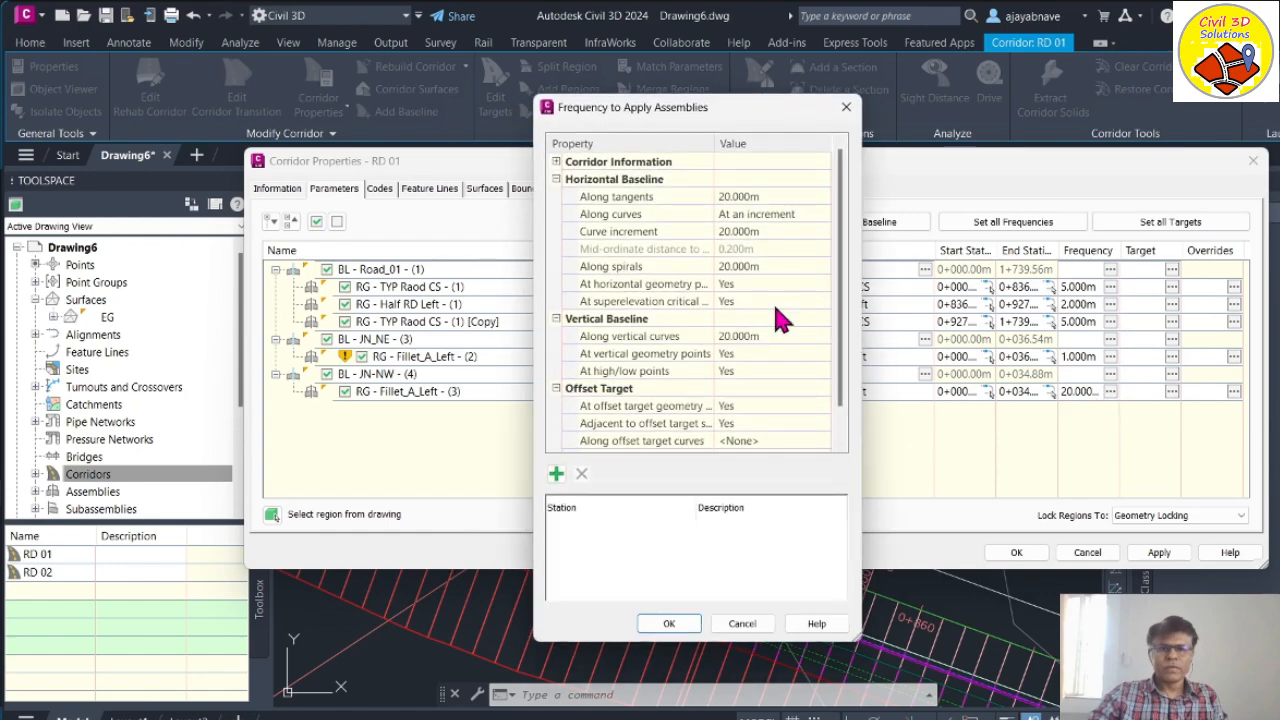
{"action": "left_click", "coordinate": [760, 197]}
{"action": "type", "text": "1"}
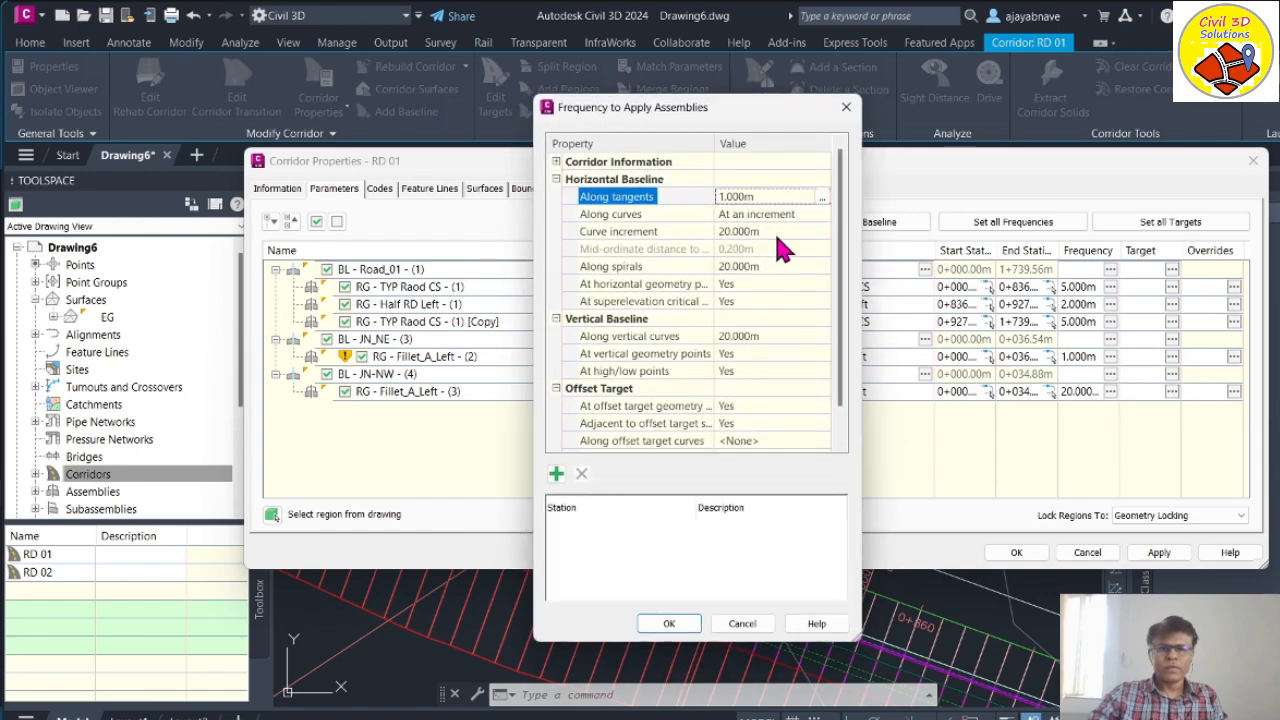
{"action": "left_click", "coordinate": [783, 231]}
{"action": "type", "text": "1"}
{"action": "left_click", "coordinate": [777, 266]}
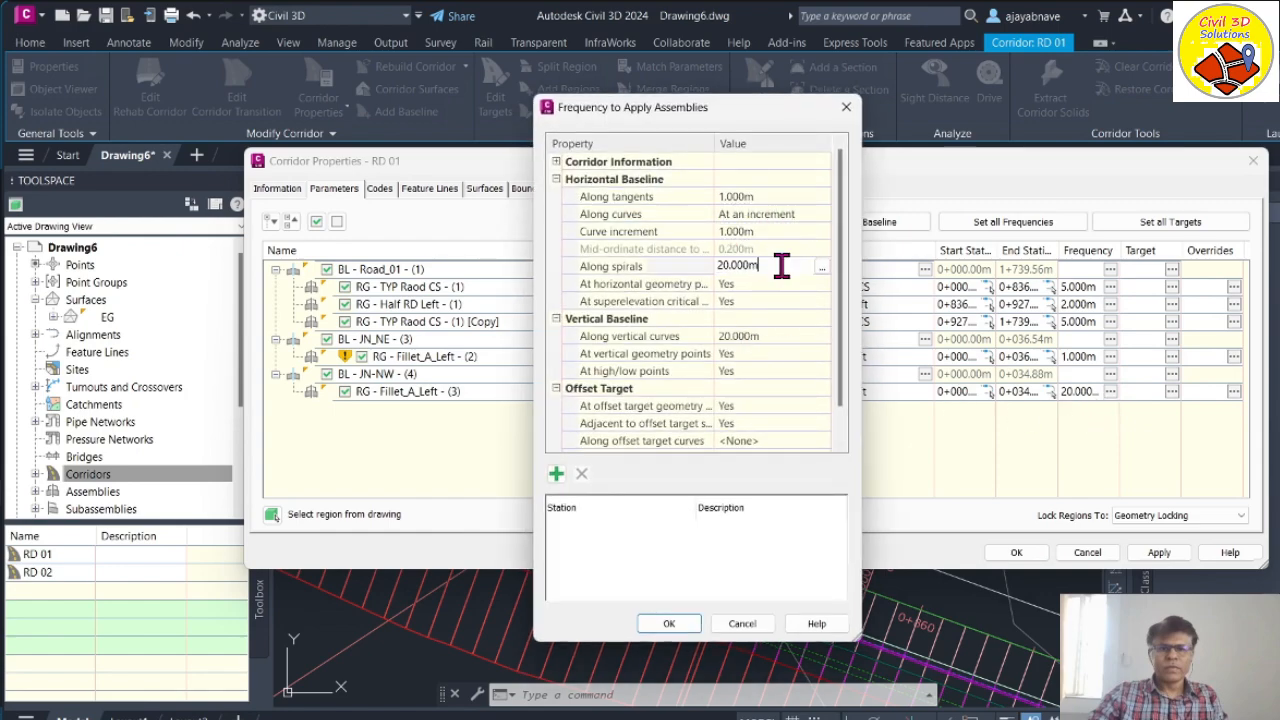
{"action": "left_click", "coordinate": [766, 337]}
{"action": "type", "text": "1"}
{"action": "left_click", "coordinate": [690, 620]}
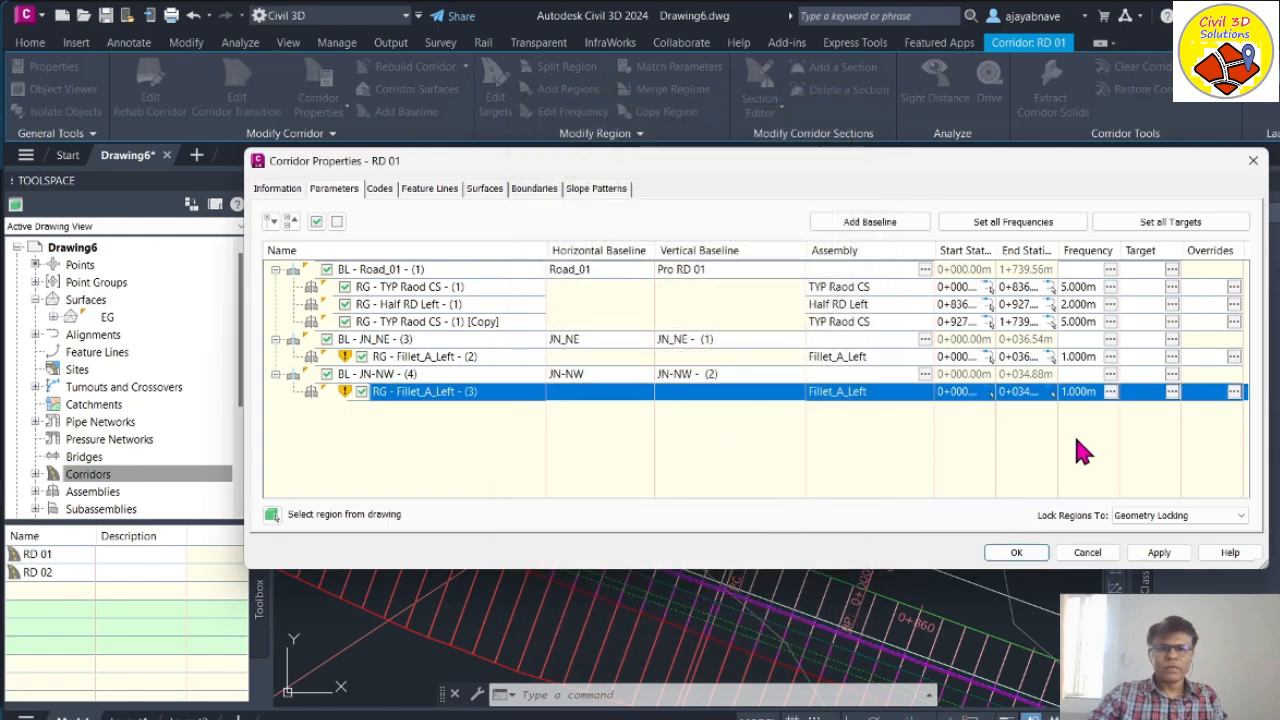
Step: Rebuild corridor RD 01 with the new fillet region frequencies and close its properties and the event list
{"action": "left_click", "coordinate": [1159, 552]}
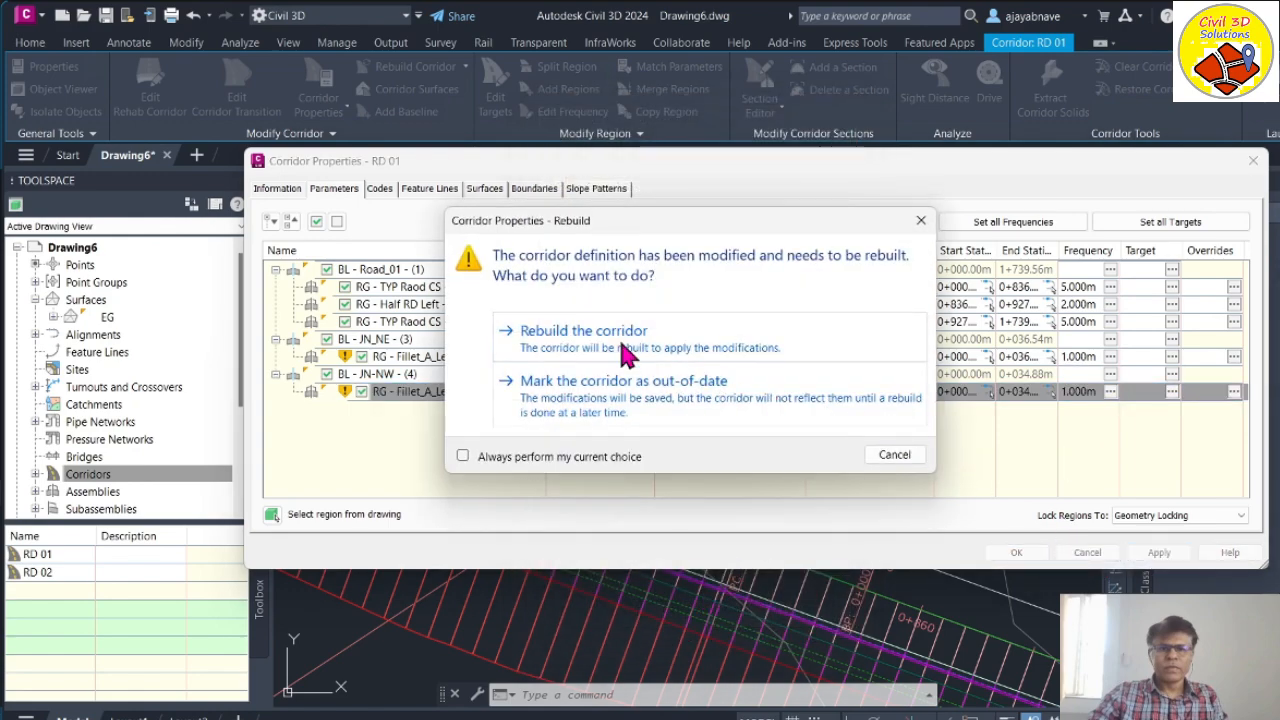
{"action": "left_click", "coordinate": [624, 350]}
{"action": "left_click", "coordinate": [1018, 554]}
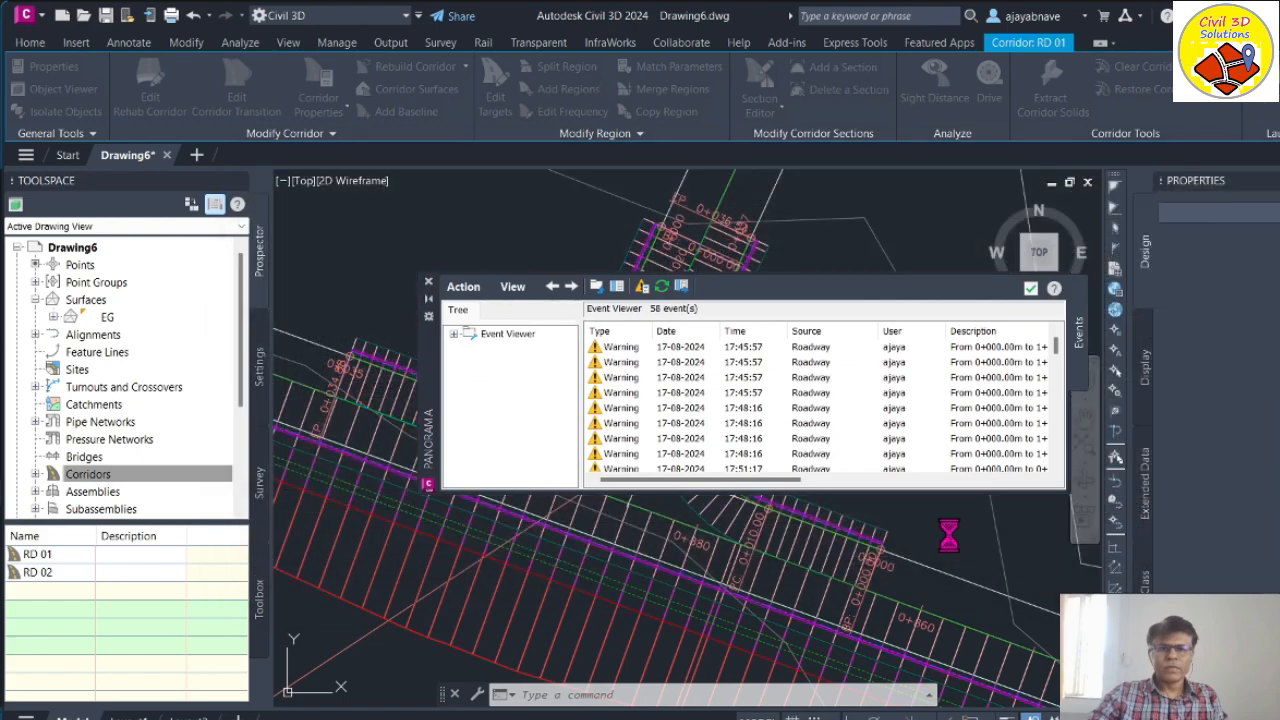
{"action": "left_click", "coordinate": [1031, 288]}
Step: Examine the corridor sections along both curb returns and the gap to the main road at the junction
{"action": "scroll", "coordinate": [762, 543], "scroll_direction": "up", "scroll_amount": 3}
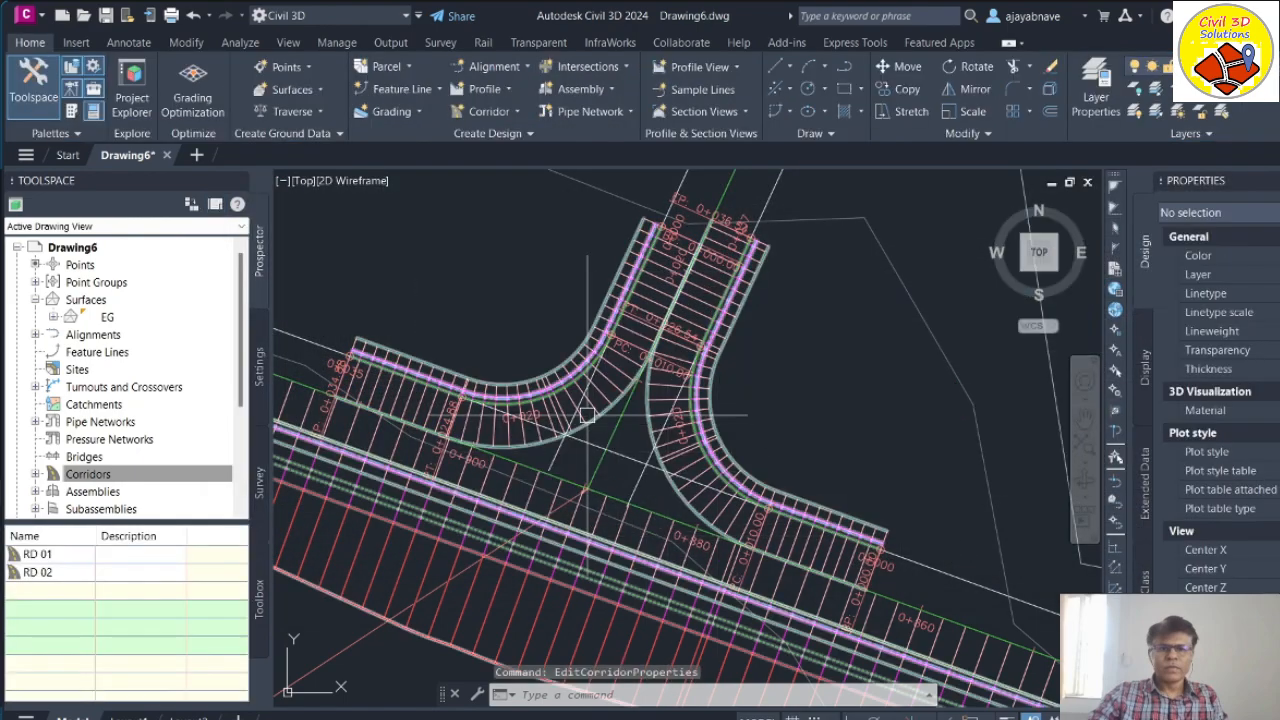
{"action": "scroll", "coordinate": [742, 410], "scroll_direction": "up", "scroll_amount": 2}
{"action": "scroll", "coordinate": [742, 410], "scroll_direction": "down", "scroll_amount": 5}
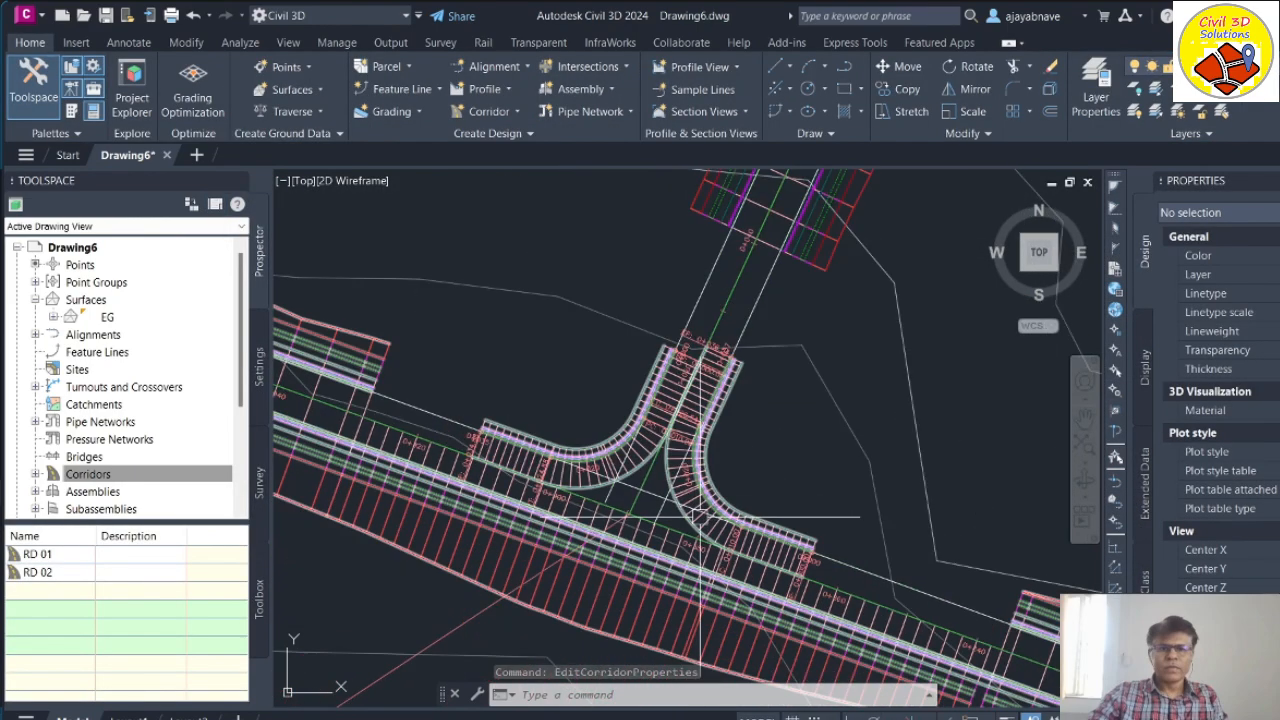
{"action": "scroll", "coordinate": [610, 500], "scroll_direction": "up", "scroll_amount": 2}
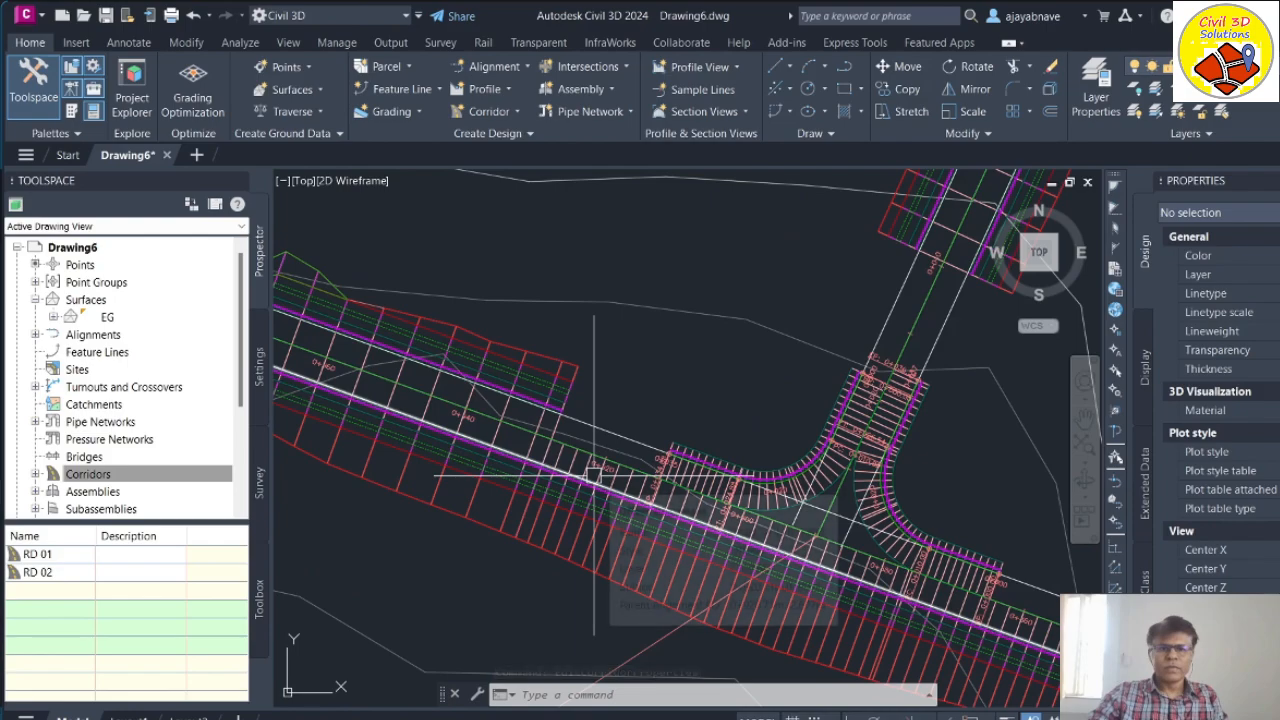
{"action": "scroll", "coordinate": [598, 504], "scroll_direction": "up", "scroll_amount": 4}
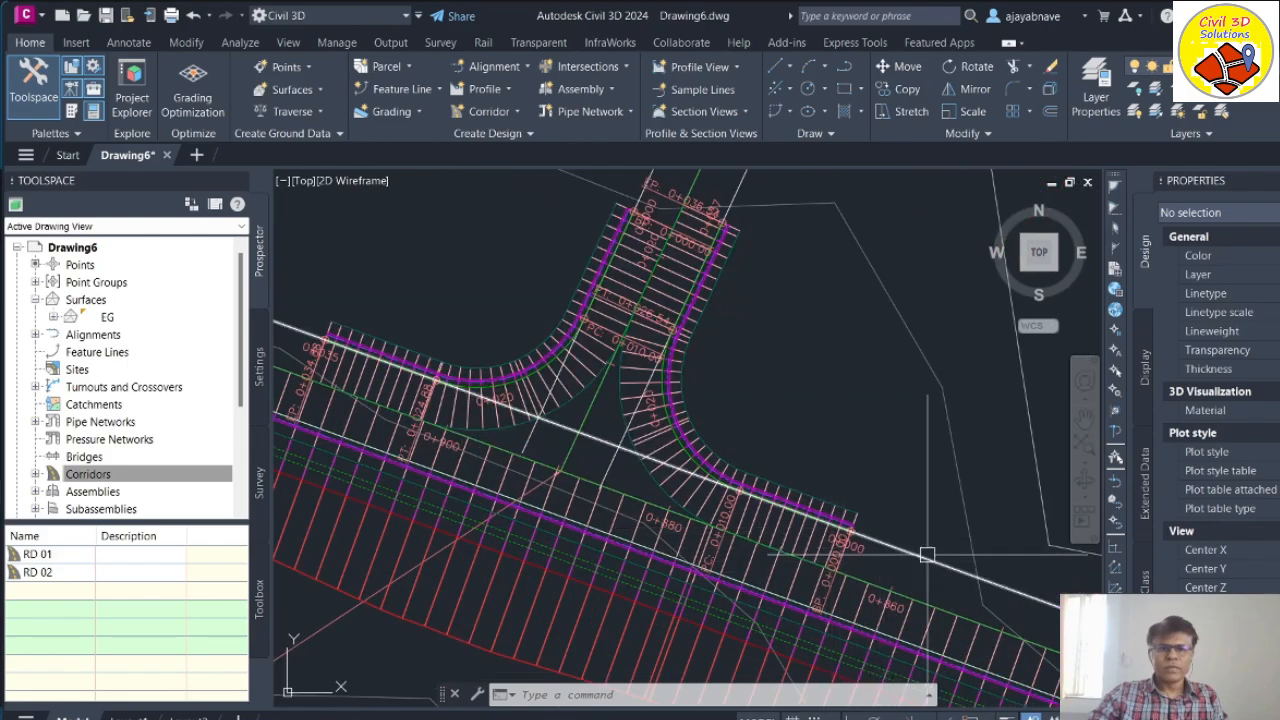
{"action": "scroll", "coordinate": [843, 563], "scroll_direction": "down", "scroll_amount": 5}
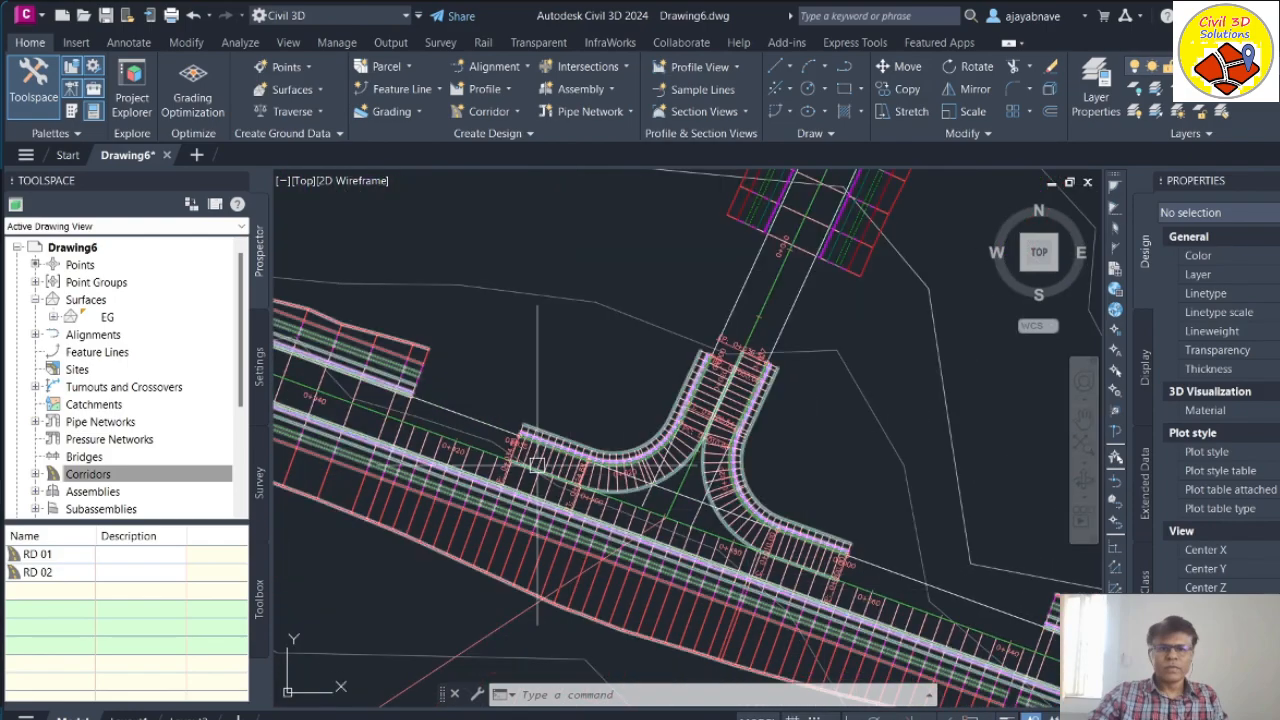
Step: Examine the Fillet_A_Left assembly's lane, curb and slope components in the assembly area of the drawing
{"action": "scroll", "coordinate": [539, 457], "scroll_direction": "down", "scroll_amount": 6}
{"action": "scroll", "coordinate": [900, 560], "scroll_direction": "up", "scroll_amount": 7}
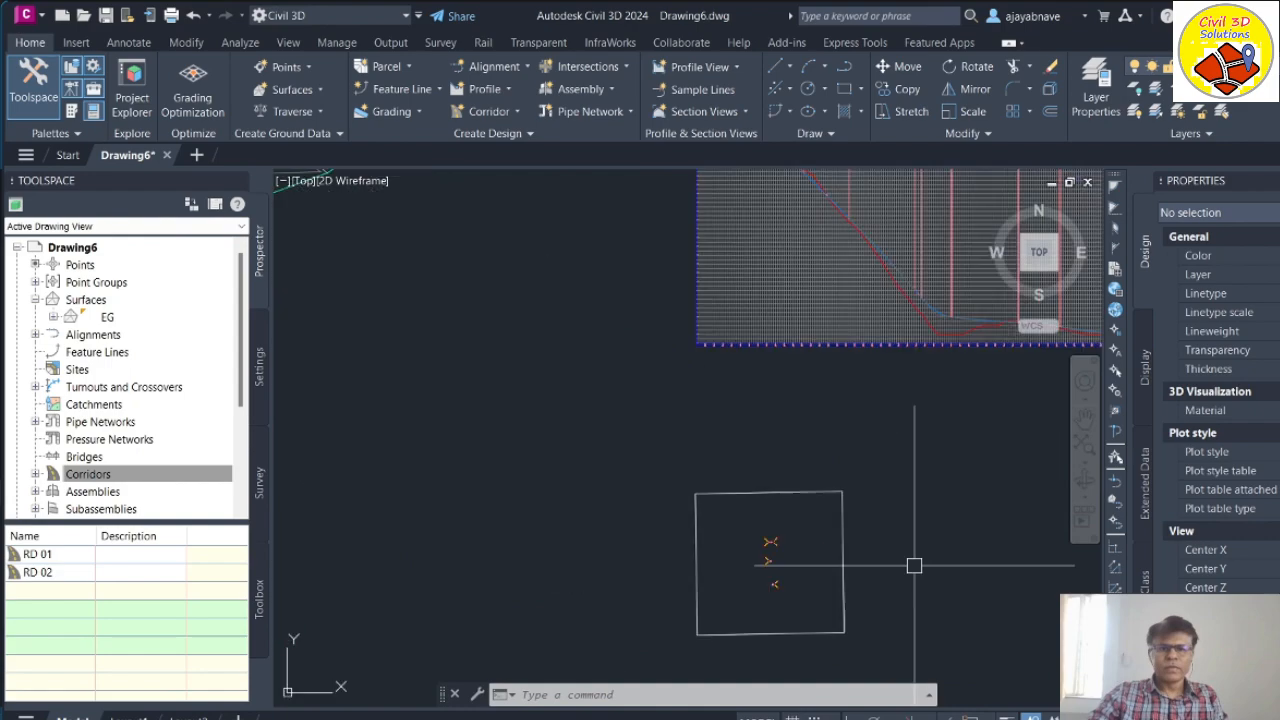
{"action": "scroll", "coordinate": [785, 480], "scroll_direction": "up", "scroll_amount": 5}
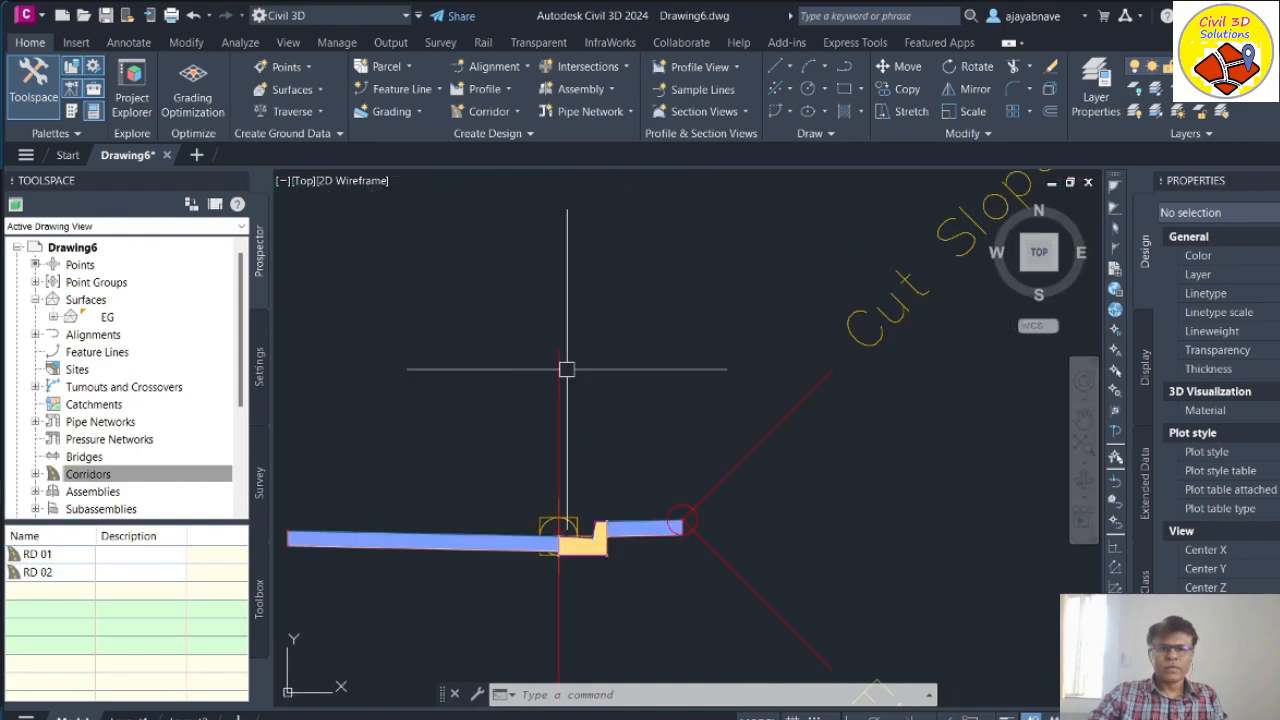
{"action": "mouse_move", "coordinate": [563, 371]}
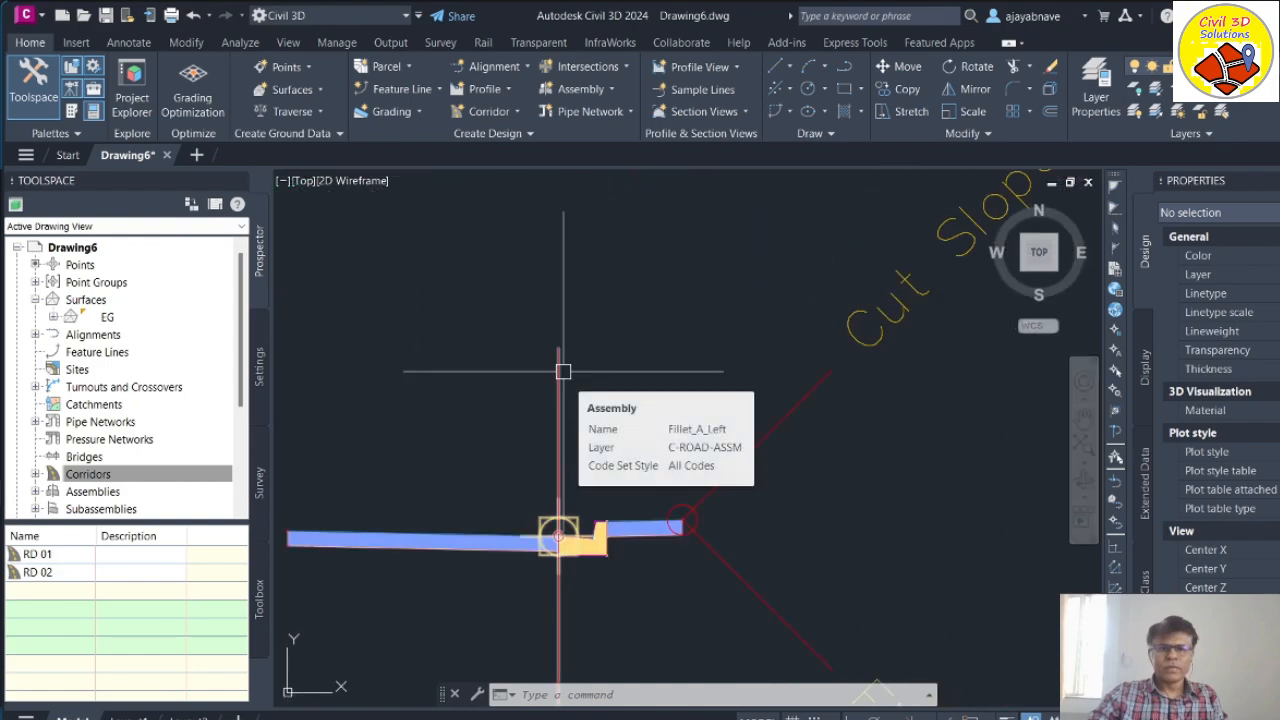
{"action": "scroll", "coordinate": [799, 495], "scroll_direction": "down", "scroll_amount": 4}
{"action": "mouse_move", "coordinate": [799, 495]}
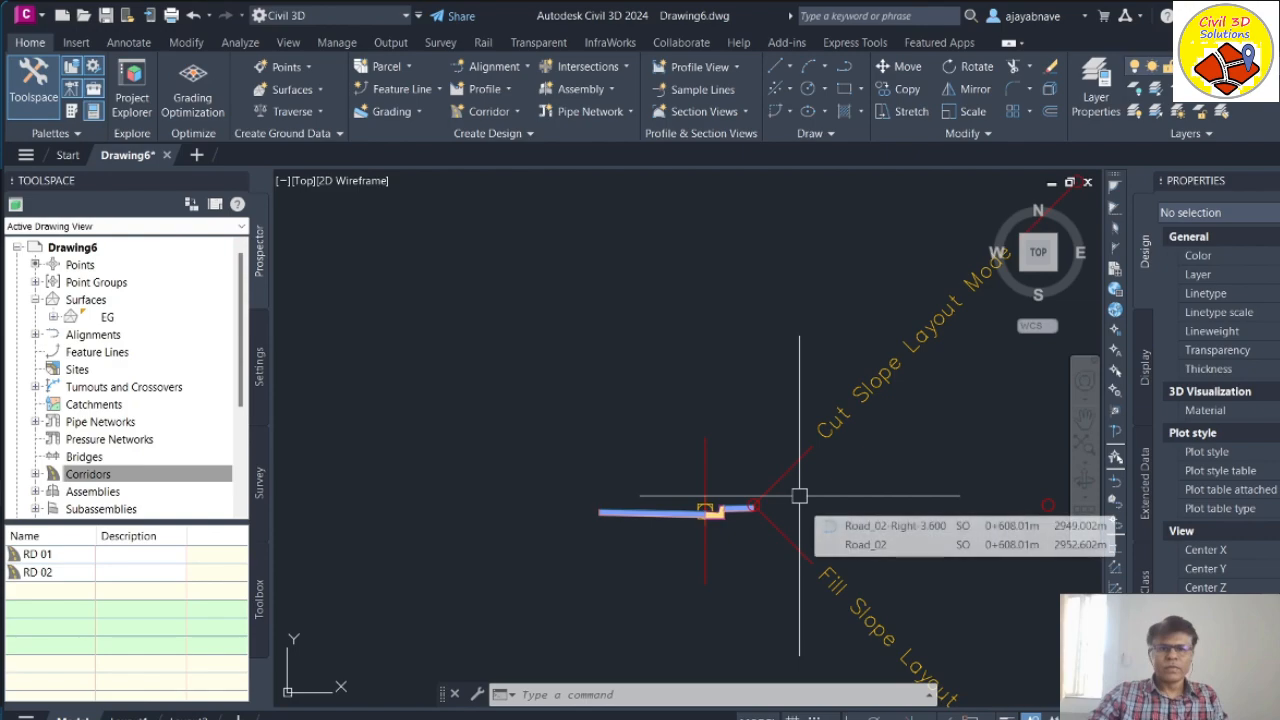
Step: Examine the transition lane of the Fillet_A_Left assembly and the uncovered area between the curb returns and the road centrelines
{"action": "scroll", "coordinate": [700, 560], "scroll_direction": "up", "scroll_amount": 2}
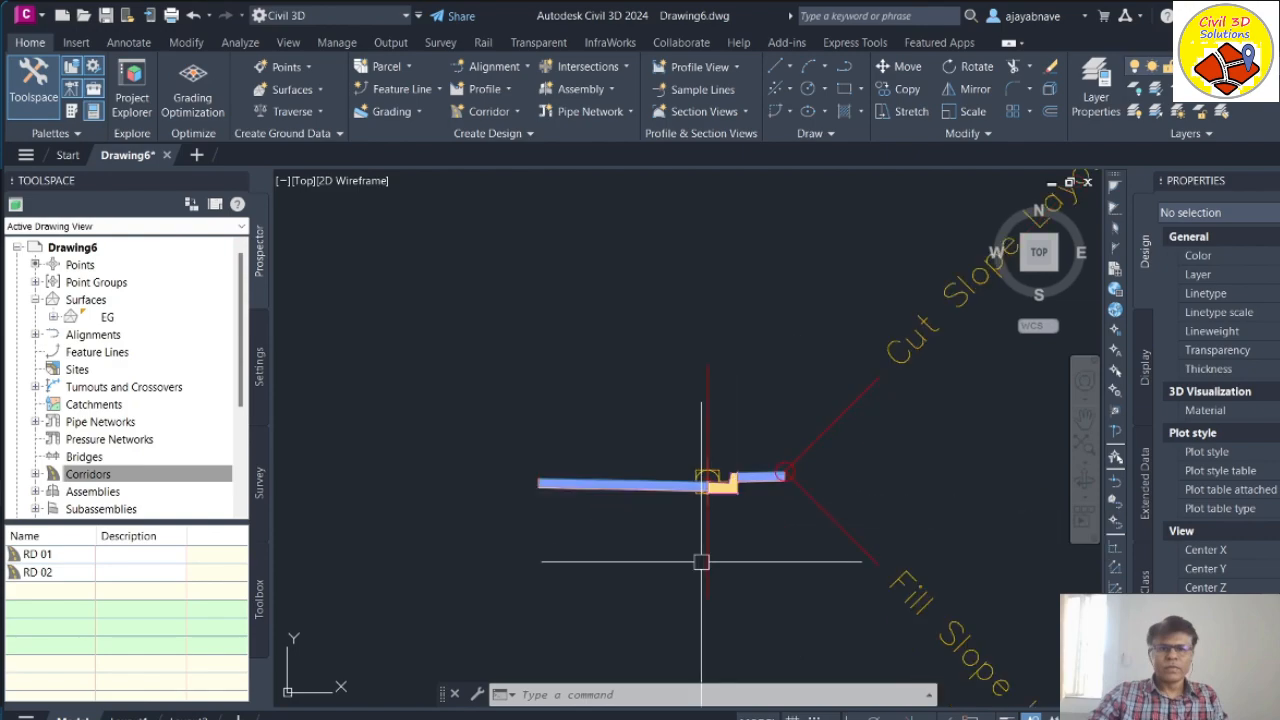
{"action": "mouse_move", "coordinate": [631, 489]}
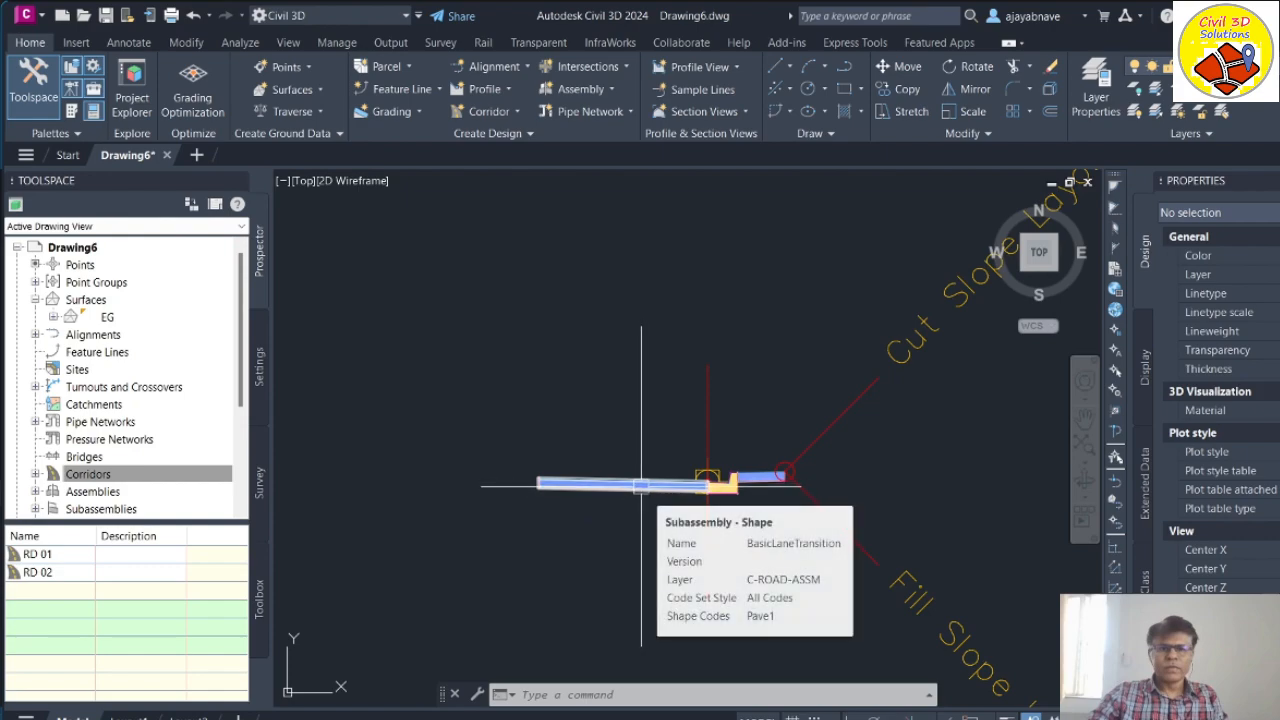
{"action": "scroll", "coordinate": [906, 525], "scroll_direction": "down", "scroll_amount": 6}
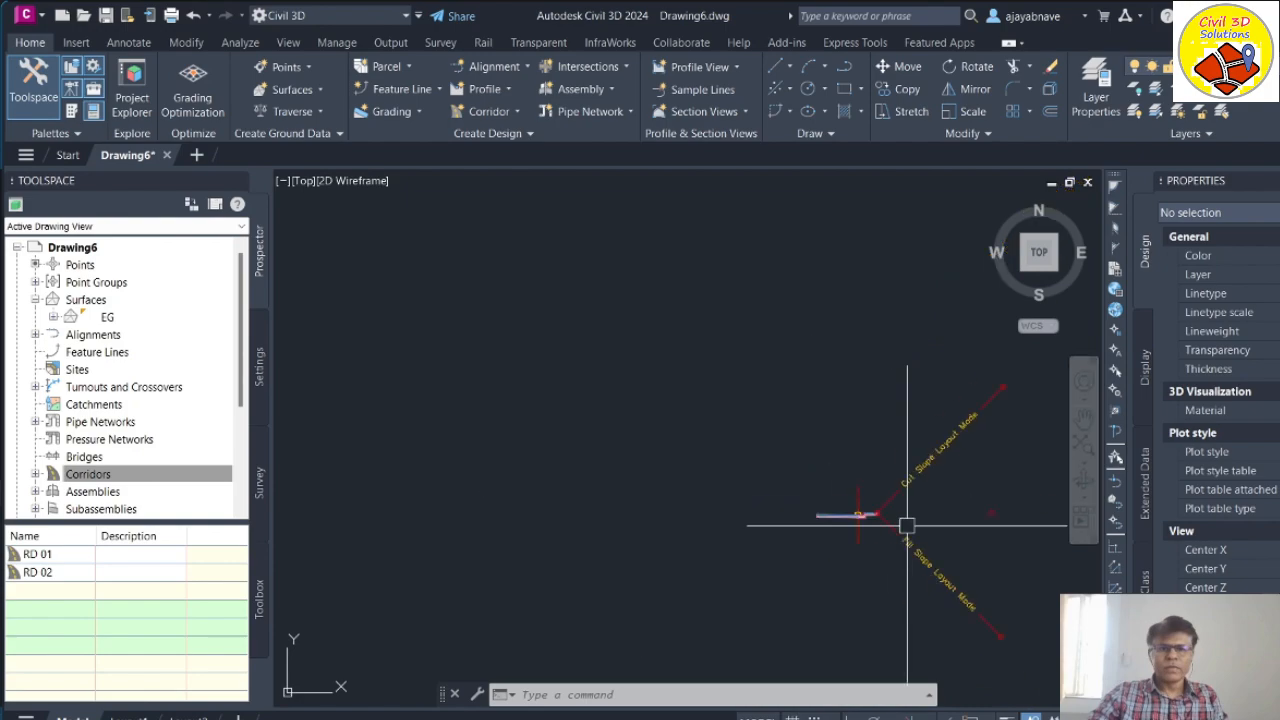
{"action": "scroll", "coordinate": [440, 402], "scroll_direction": "up", "scroll_amount": 8}
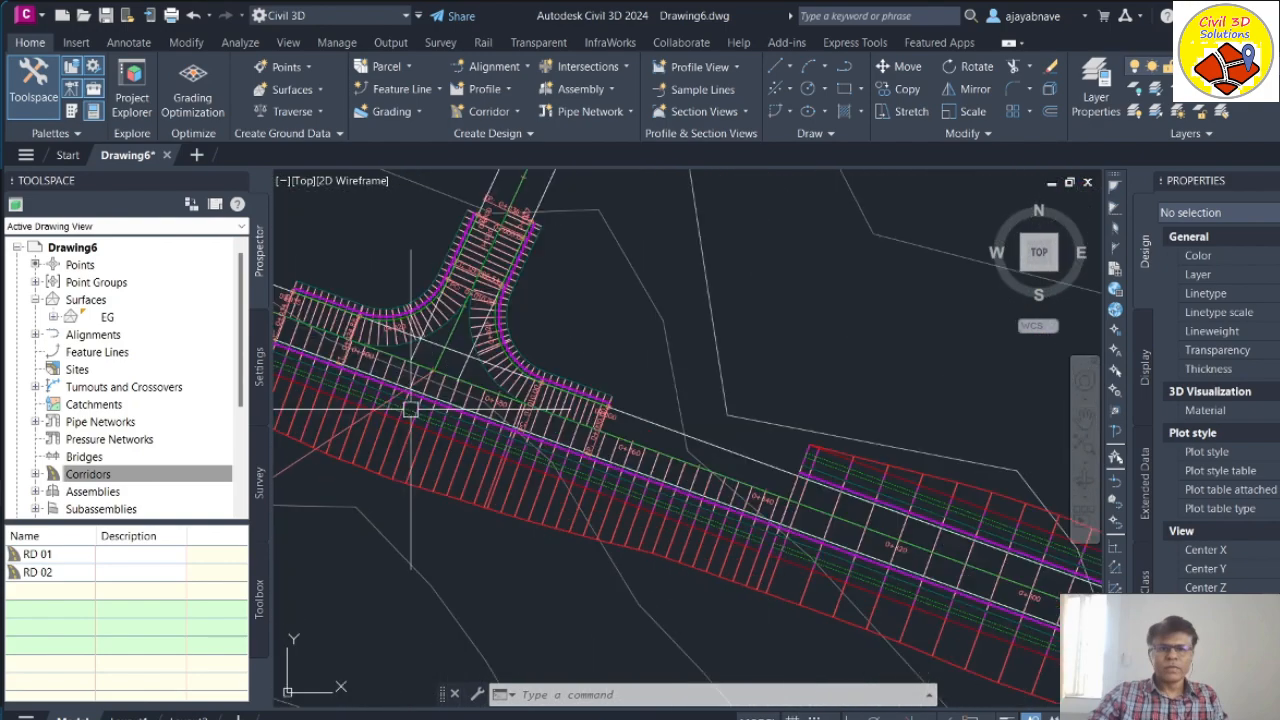
{"action": "scroll", "coordinate": [495, 378], "scroll_direction": "down", "scroll_amount": 2}
{"action": "scroll", "coordinate": [662, 457], "scroll_direction": "down", "scroll_amount": 2}
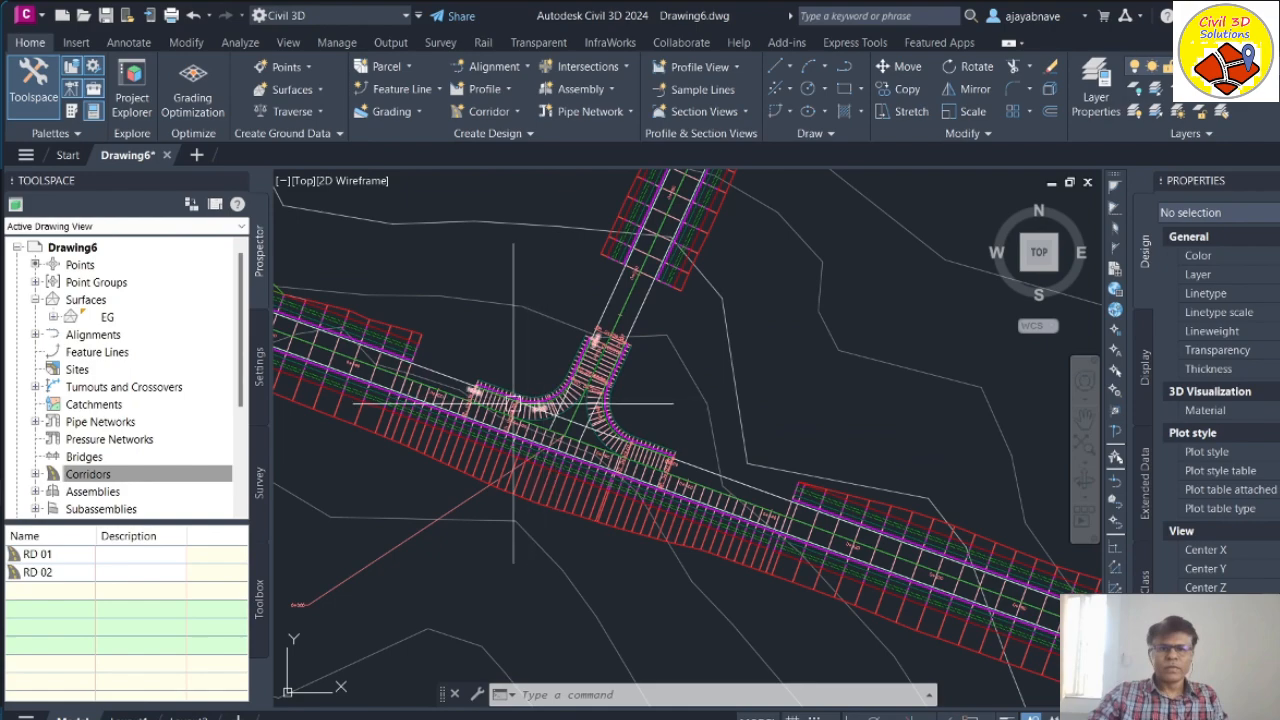
{"action": "scroll", "coordinate": [594, 360], "scroll_direction": "up", "scroll_amount": 5}
{"action": "scroll", "coordinate": [594, 360], "scroll_direction": "down", "scroll_amount": 5}
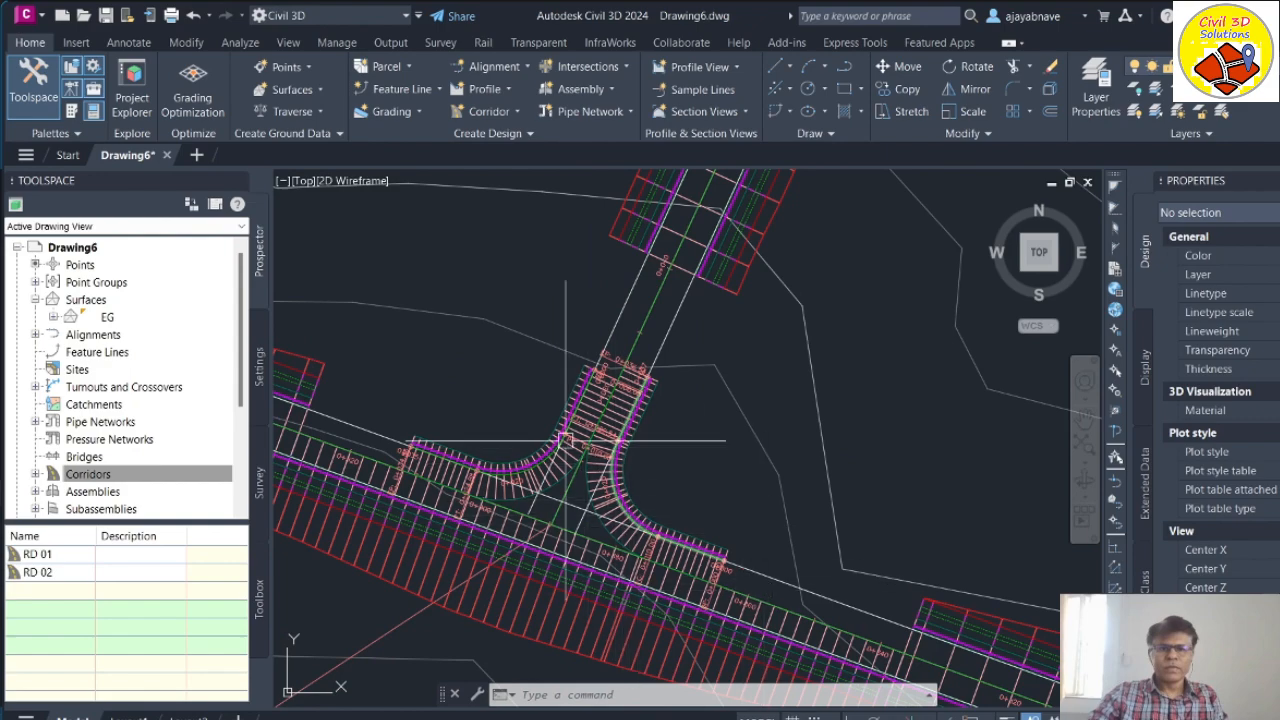
{"action": "scroll", "coordinate": [689, 527], "scroll_direction": "down", "scroll_amount": 4}
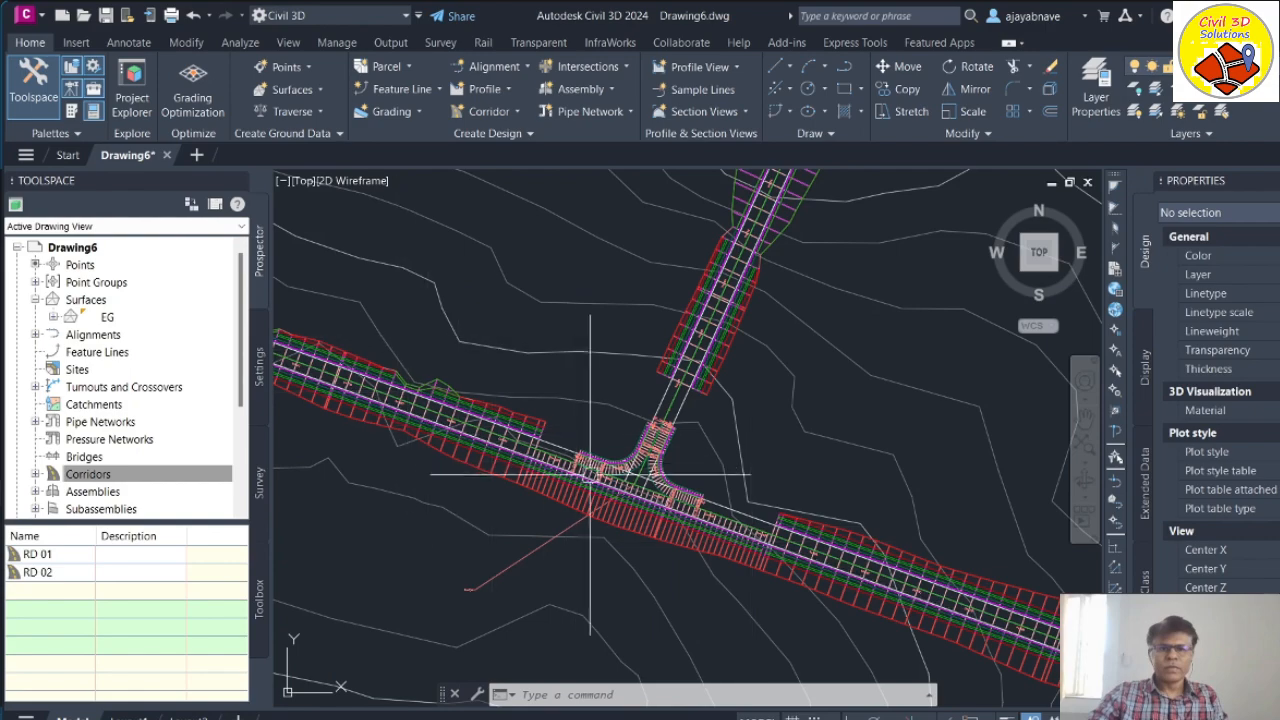
{"action": "scroll", "coordinate": [608, 478], "scroll_direction": "up", "scroll_amount": 3}
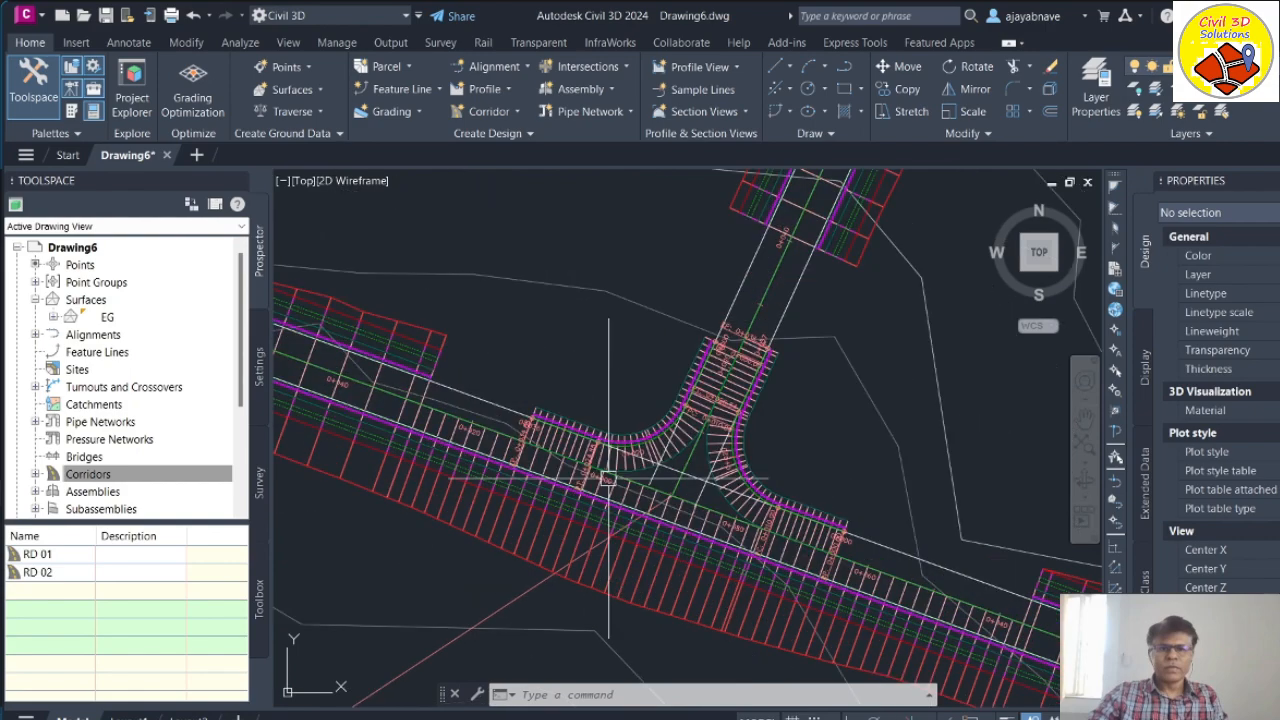
Step: In corridor RD 01's properties, map the JN_NE fillet region's transition alignment to the offset targets Road_01 and Road_02
{"action": "scroll", "coordinate": [620, 560], "scroll_direction": "up", "scroll_amount": 3}
{"action": "left_click", "coordinate": [638, 576]}
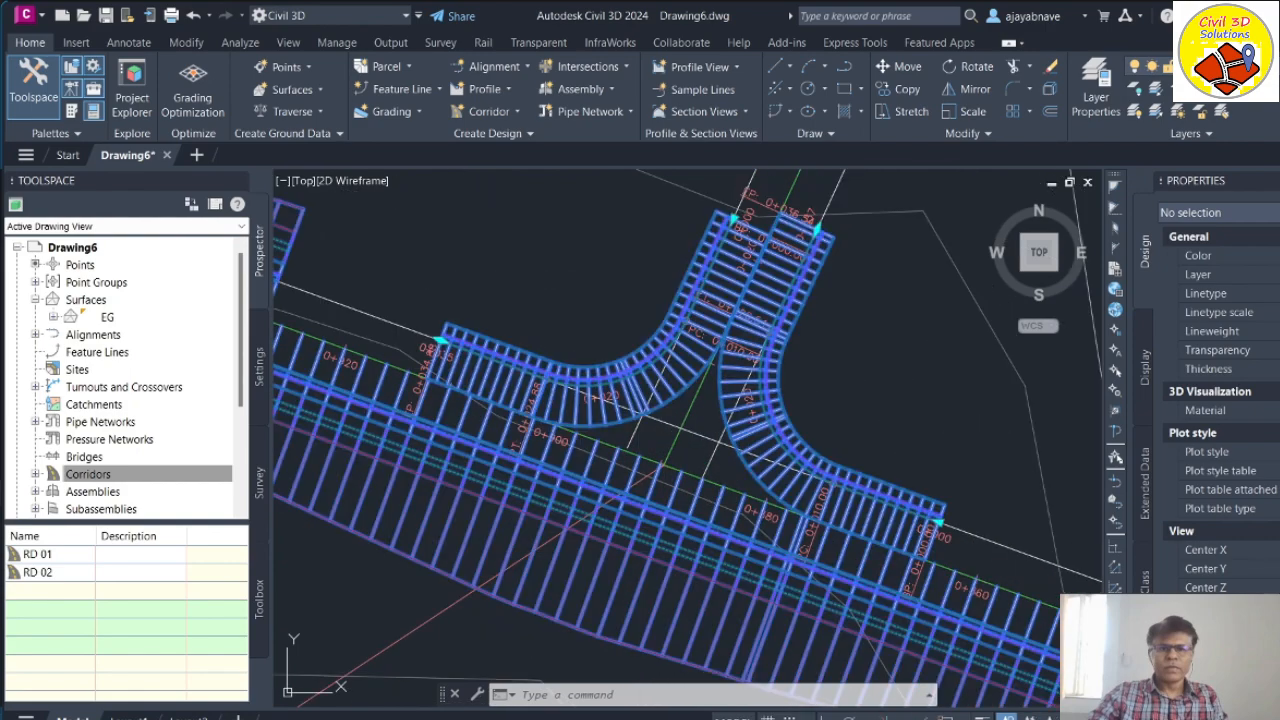
{"action": "right_click", "coordinate": [653, 560]}
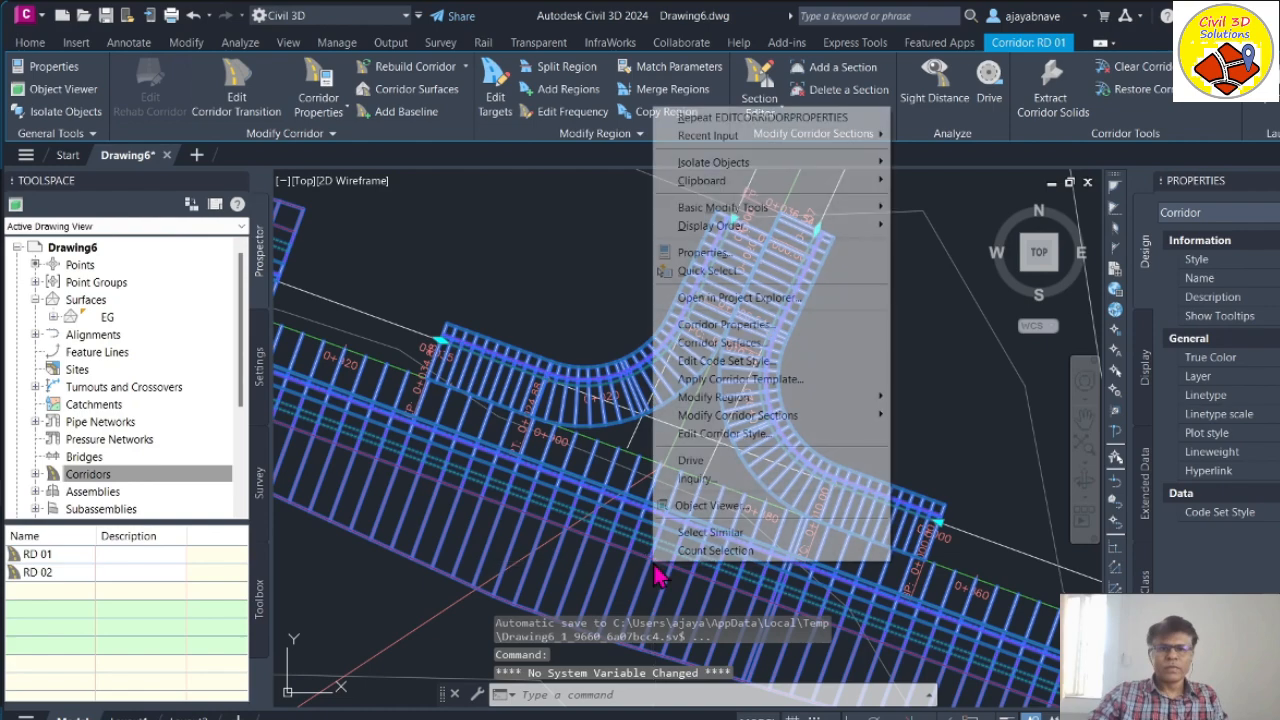
{"action": "left_click", "coordinate": [735, 326]}
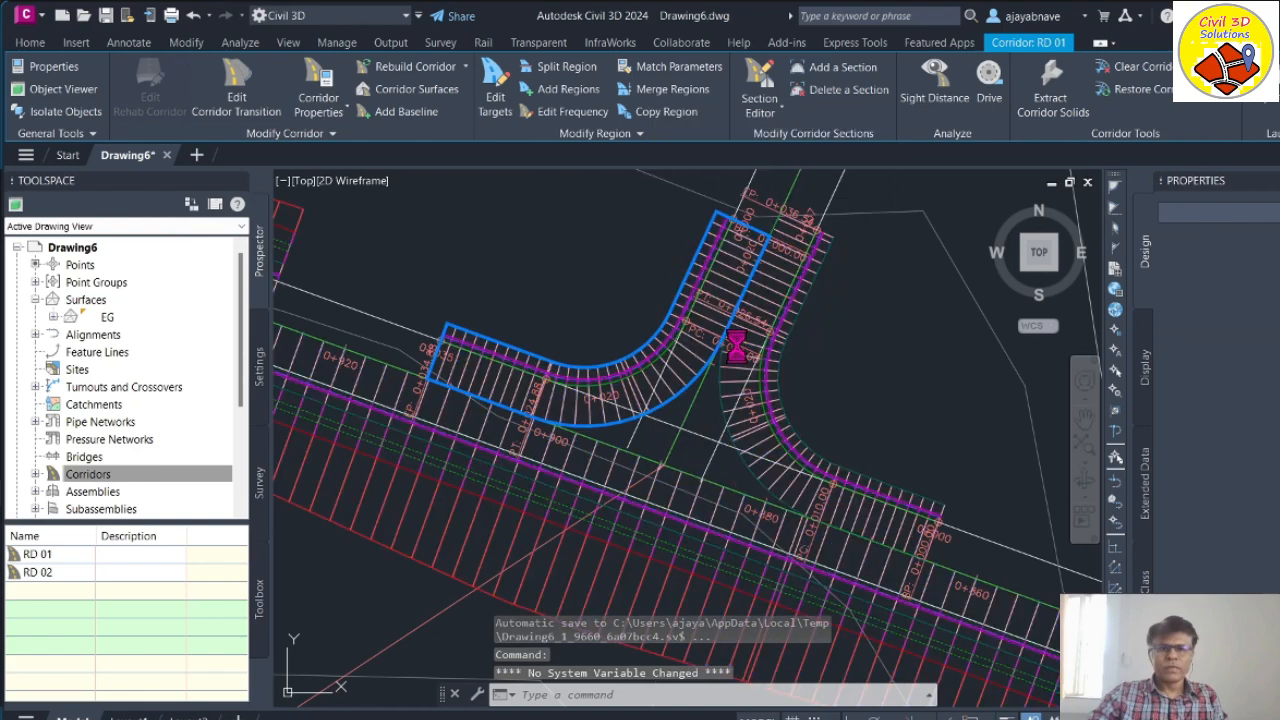
{"action": "left_click", "coordinate": [413, 360]}
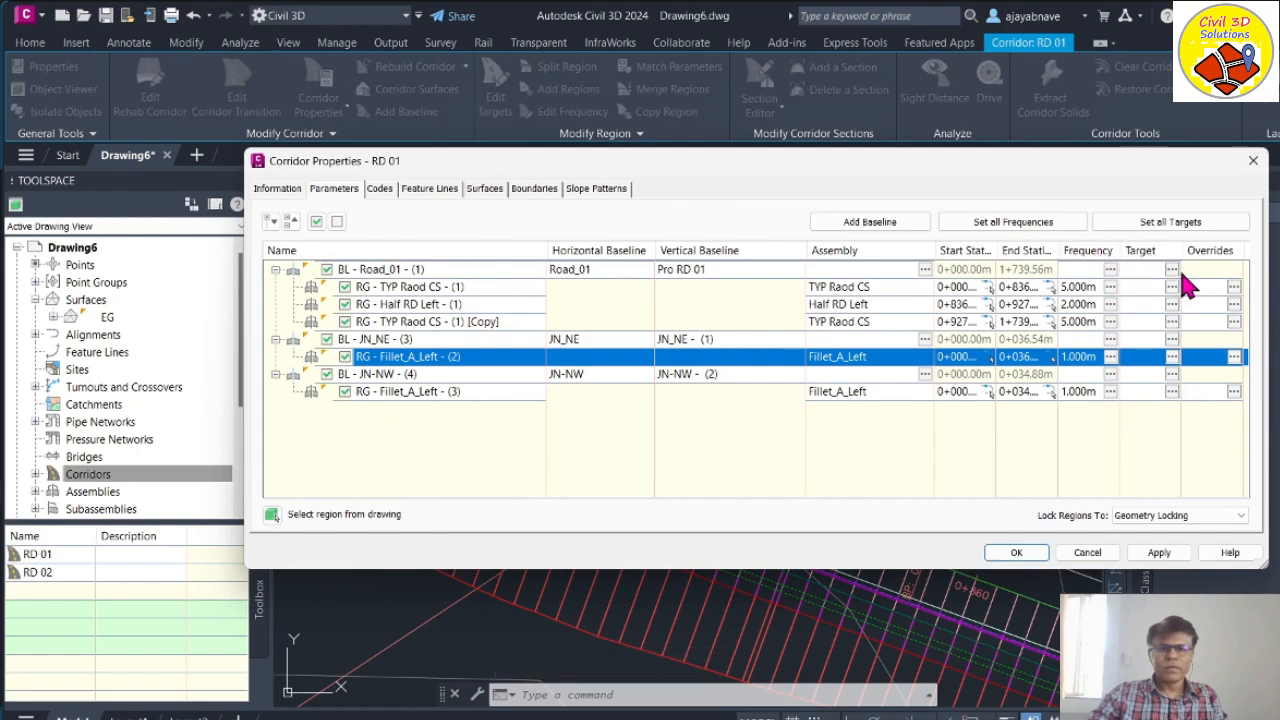
{"action": "left_click", "coordinate": [1171, 357]}
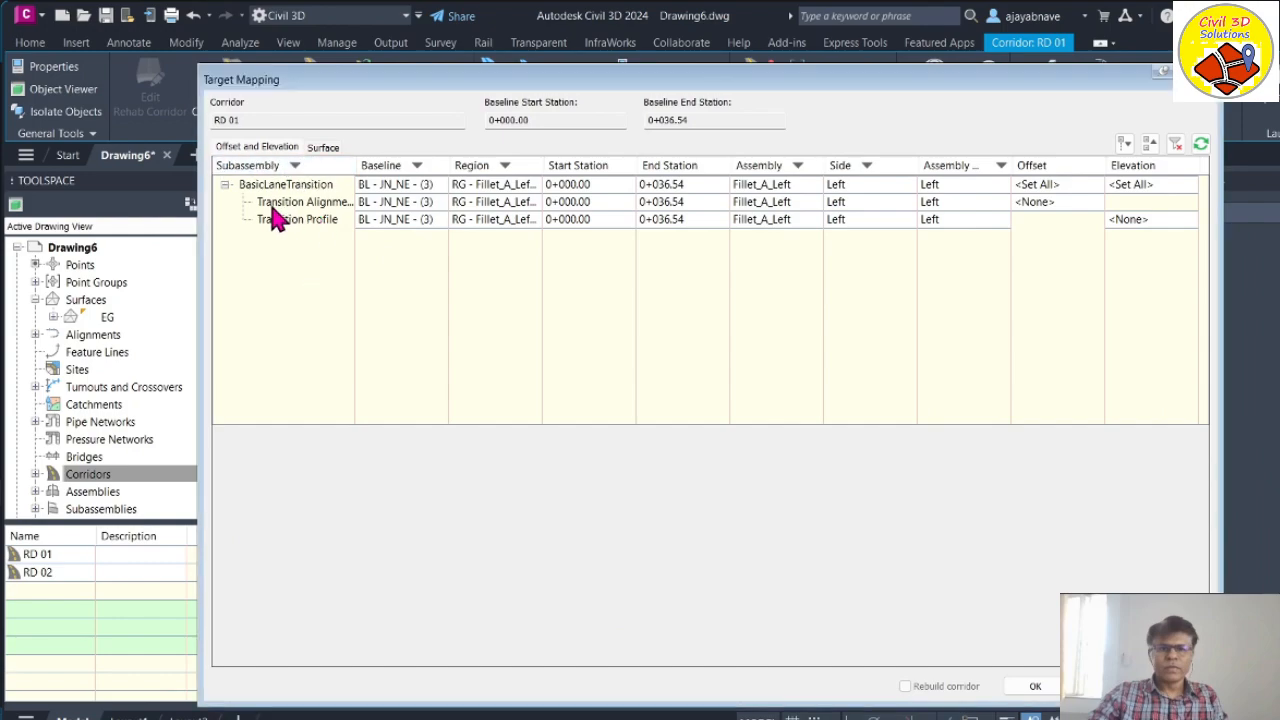
{"action": "left_click", "coordinate": [325, 205]}
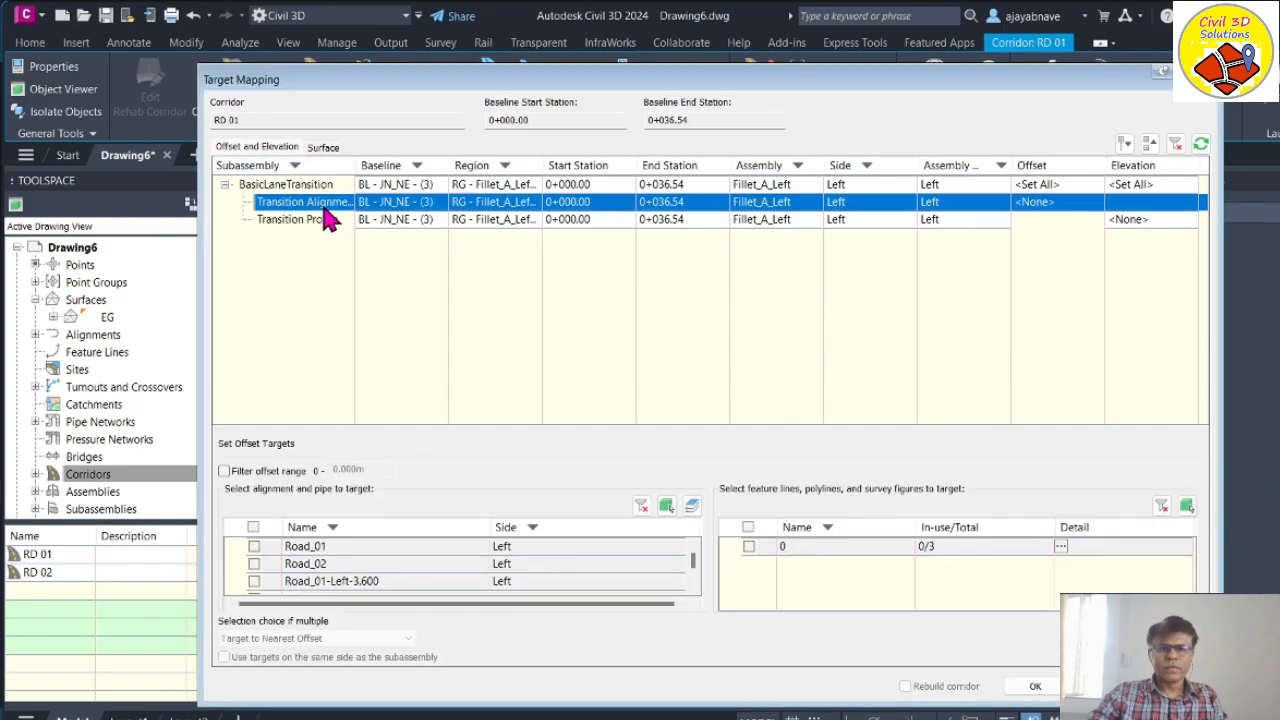
{"action": "left_click", "coordinate": [254, 547]}
{"action": "left_click", "coordinate": [254, 563]}
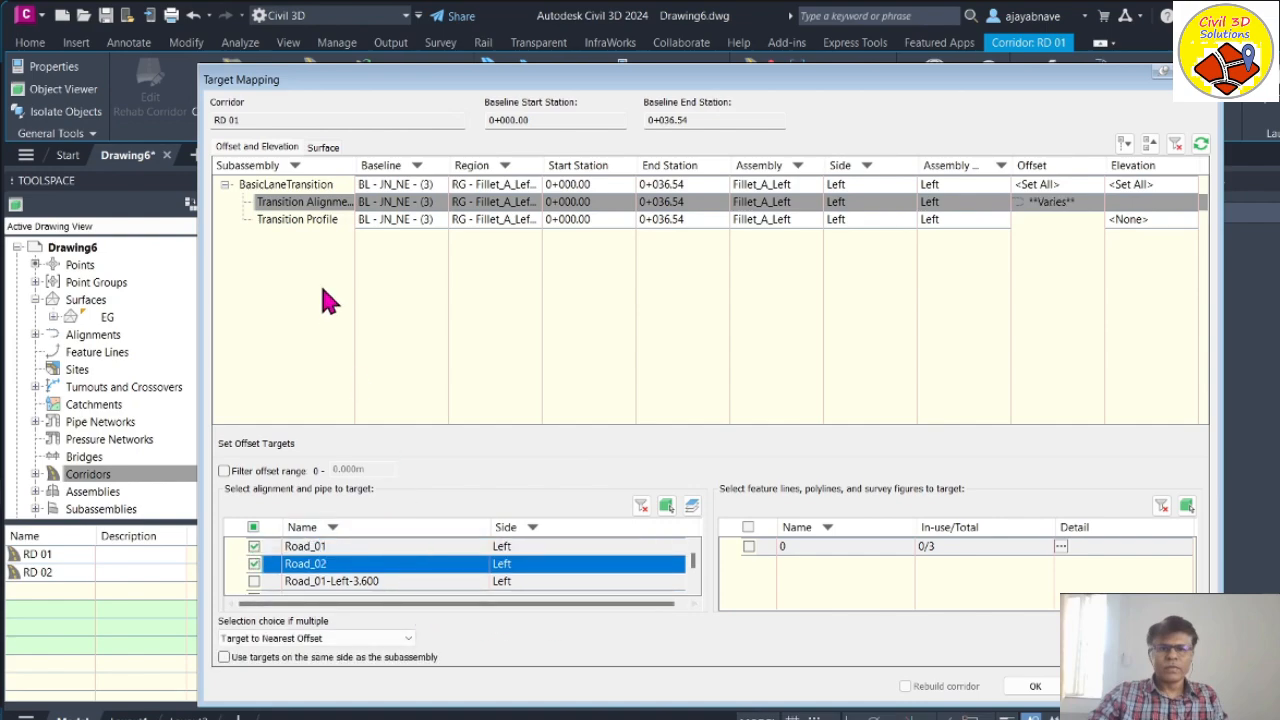
Step: Map the JN_NE fillet region's transition profile to the elevation targets Pro RD 01 and Prop RD 02
{"action": "left_click", "coordinate": [323, 224]}
{"action": "scroll", "coordinate": [392, 592], "scroll_direction": "down", "scroll_amount": 3}
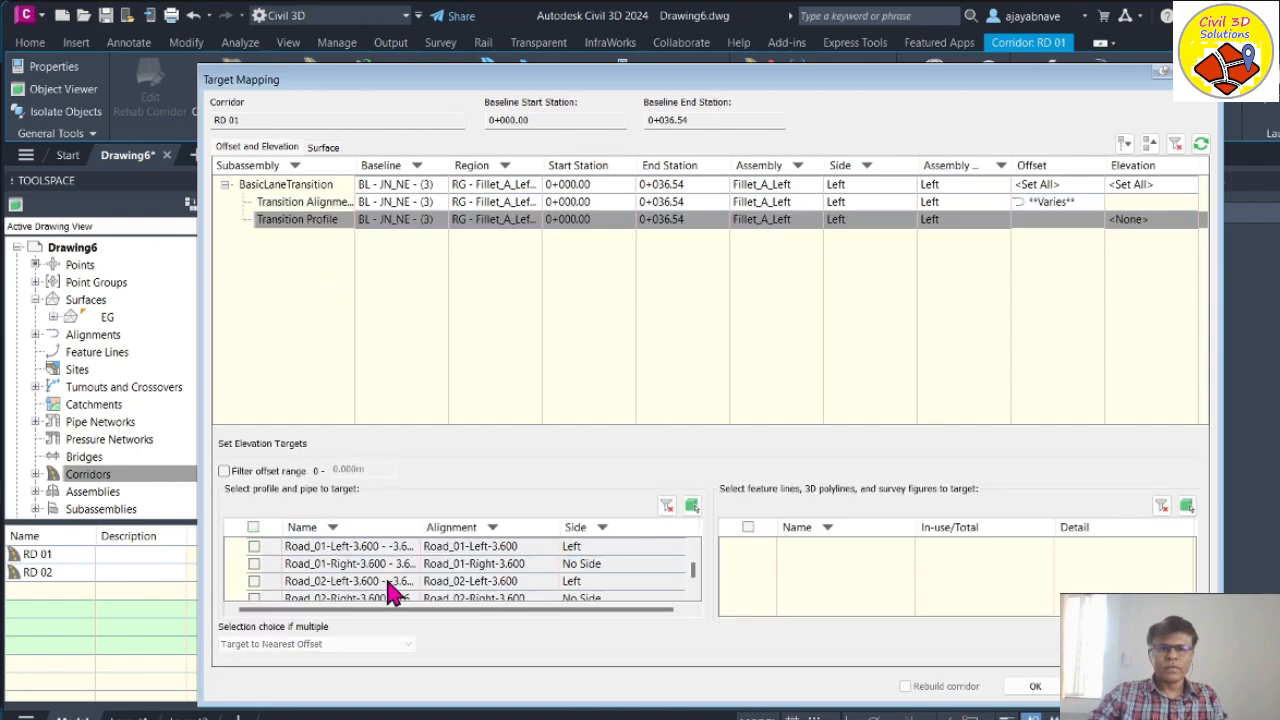
{"action": "scroll", "coordinate": [392, 592], "scroll_direction": "up", "scroll_amount": 3}
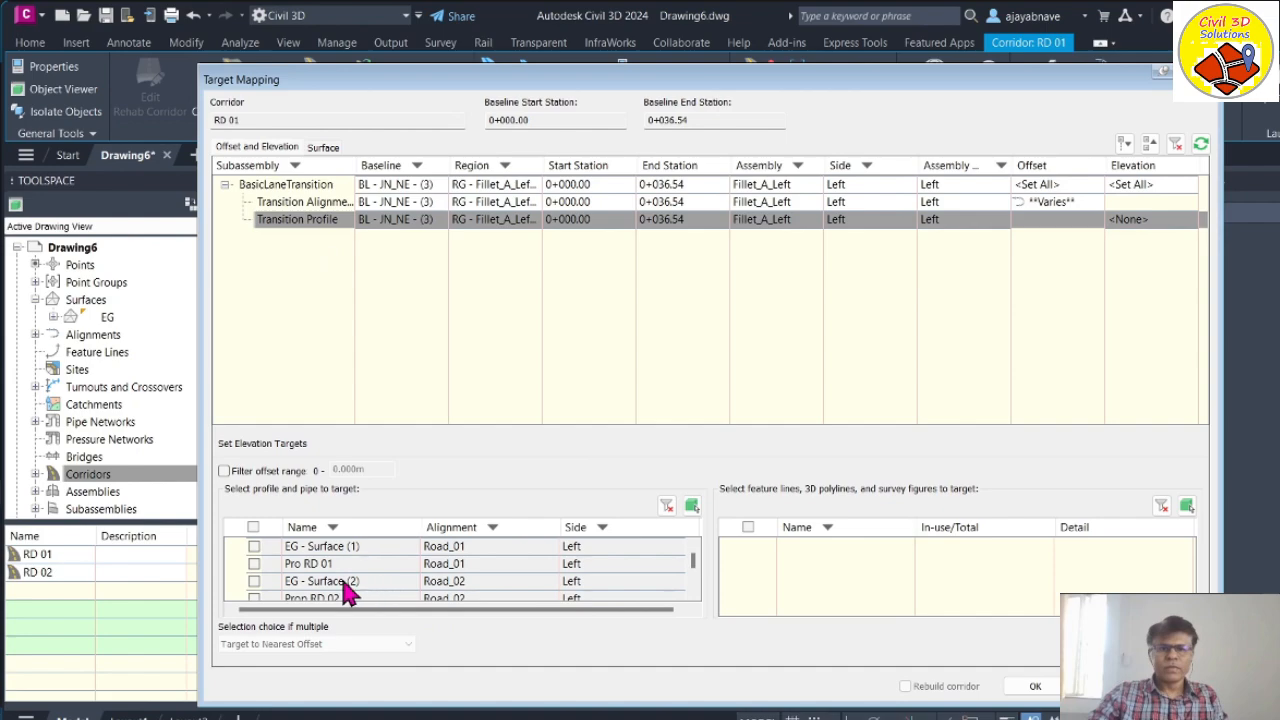
{"action": "scroll", "coordinate": [345, 584], "scroll_direction": "down", "scroll_amount": 1}
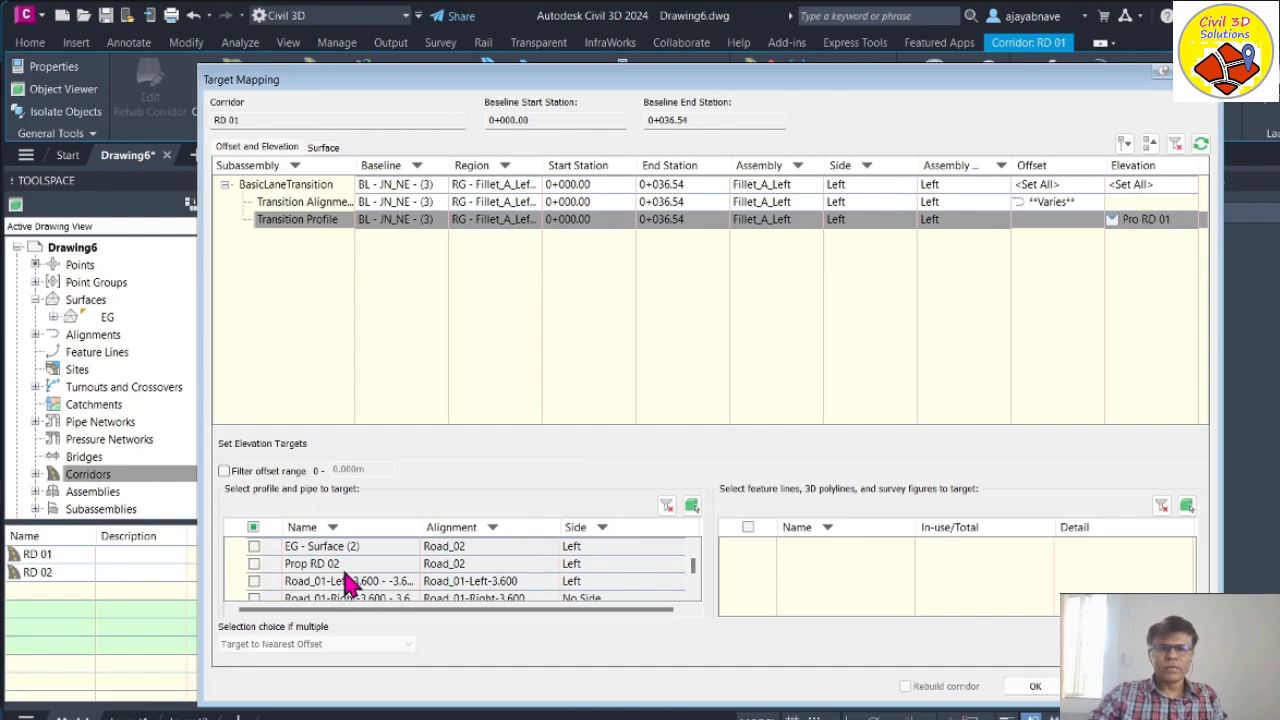
{"action": "left_click", "coordinate": [255, 564]}
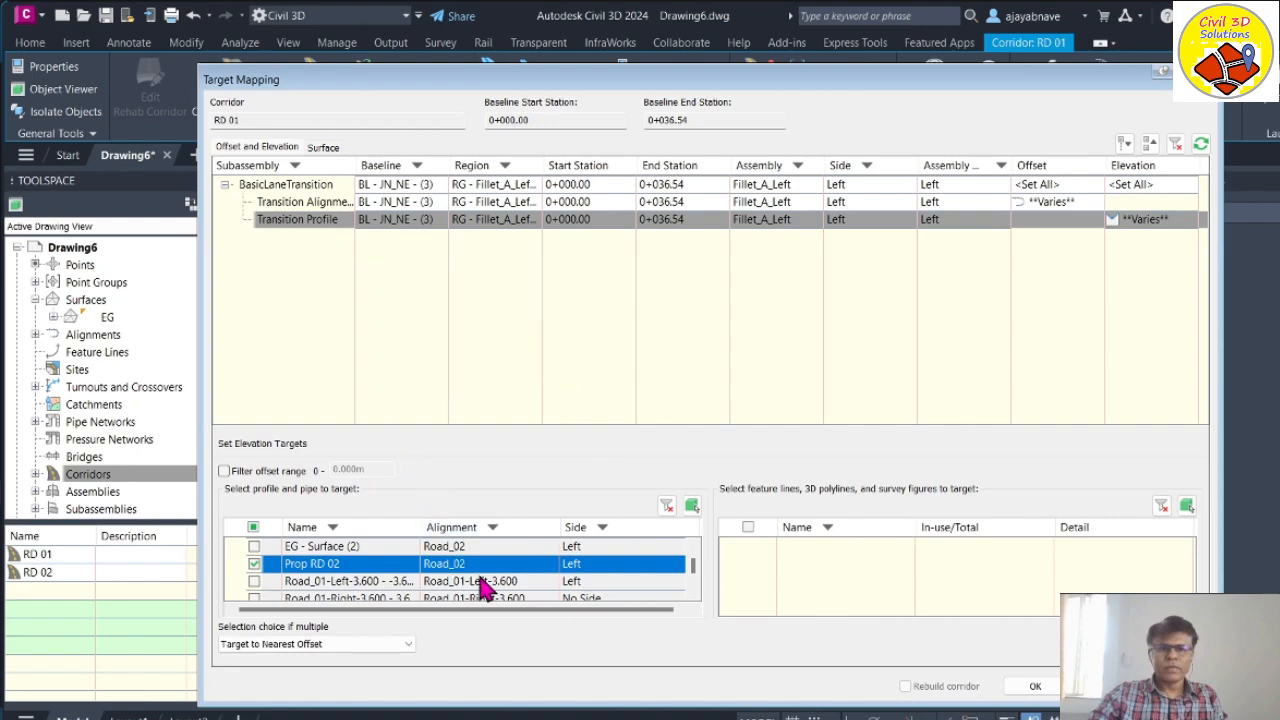
{"action": "left_click", "coordinate": [1034, 688]}
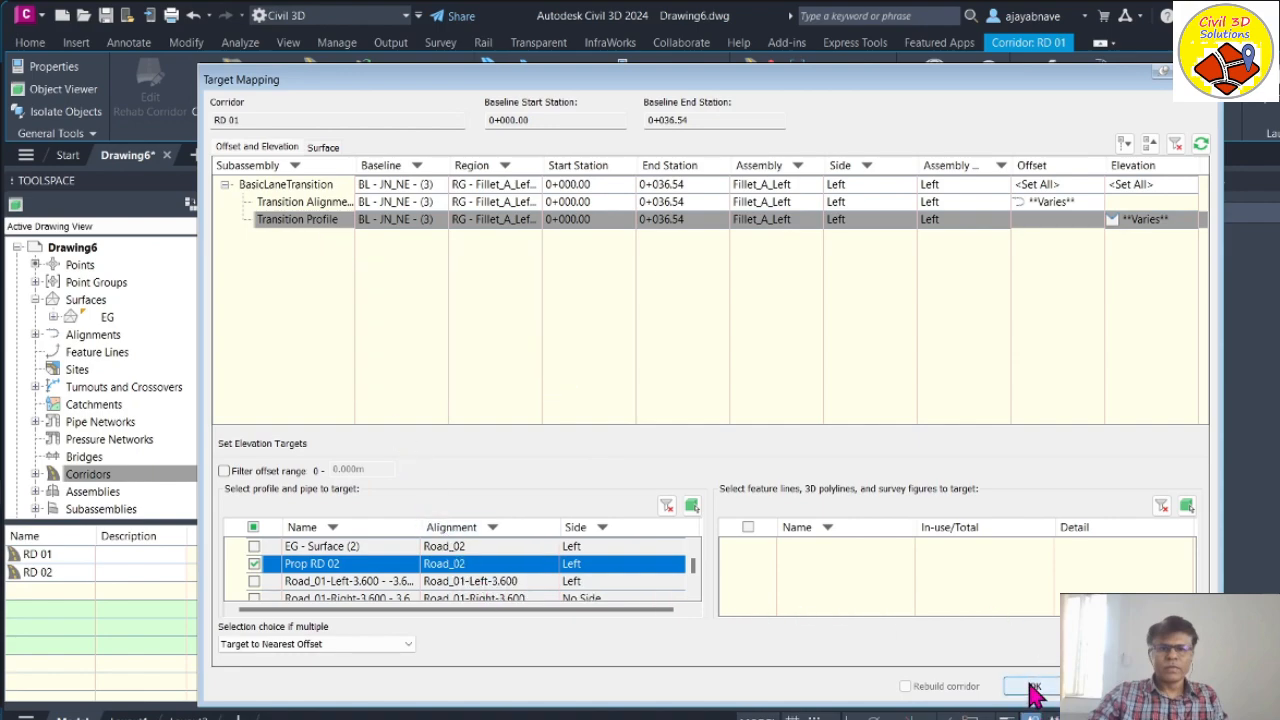
Step: Set EG as the surface target for the JN_NE fillet region's side slope and accept the target mapping
{"action": "left_click", "coordinate": [330, 150]}
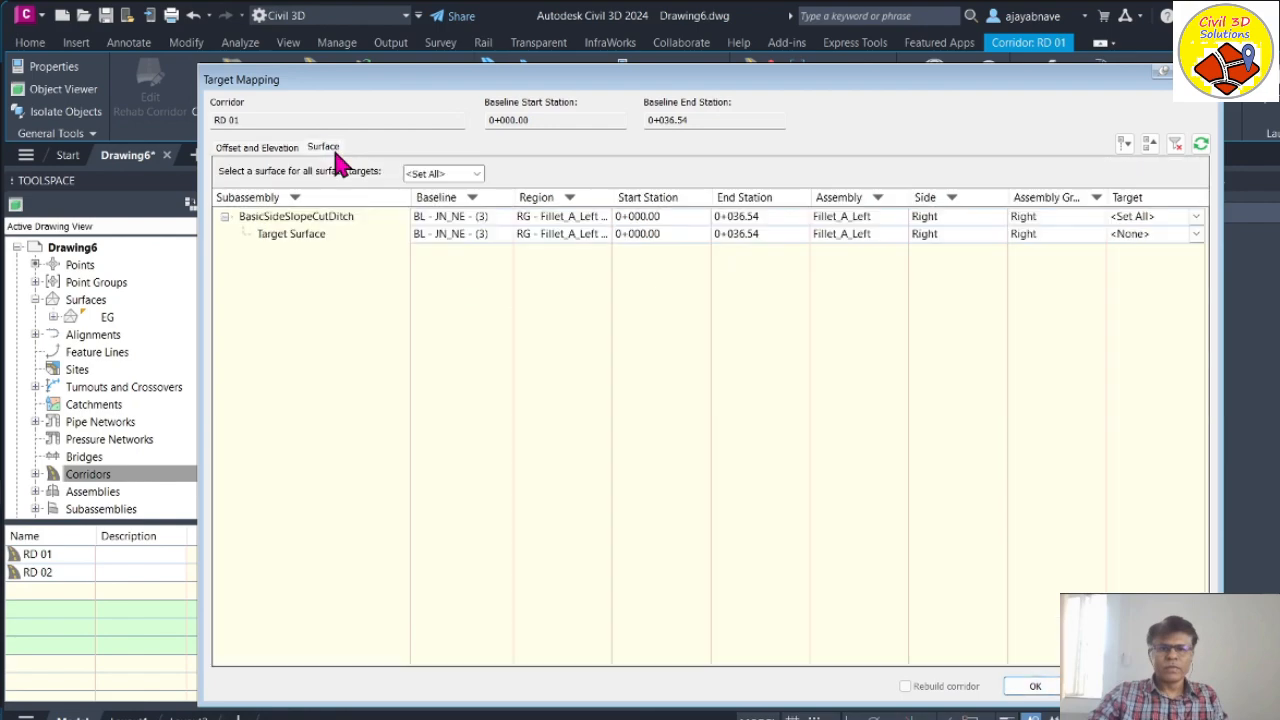
{"action": "left_click", "coordinate": [462, 176]}
{"action": "left_click", "coordinate": [420, 198]}
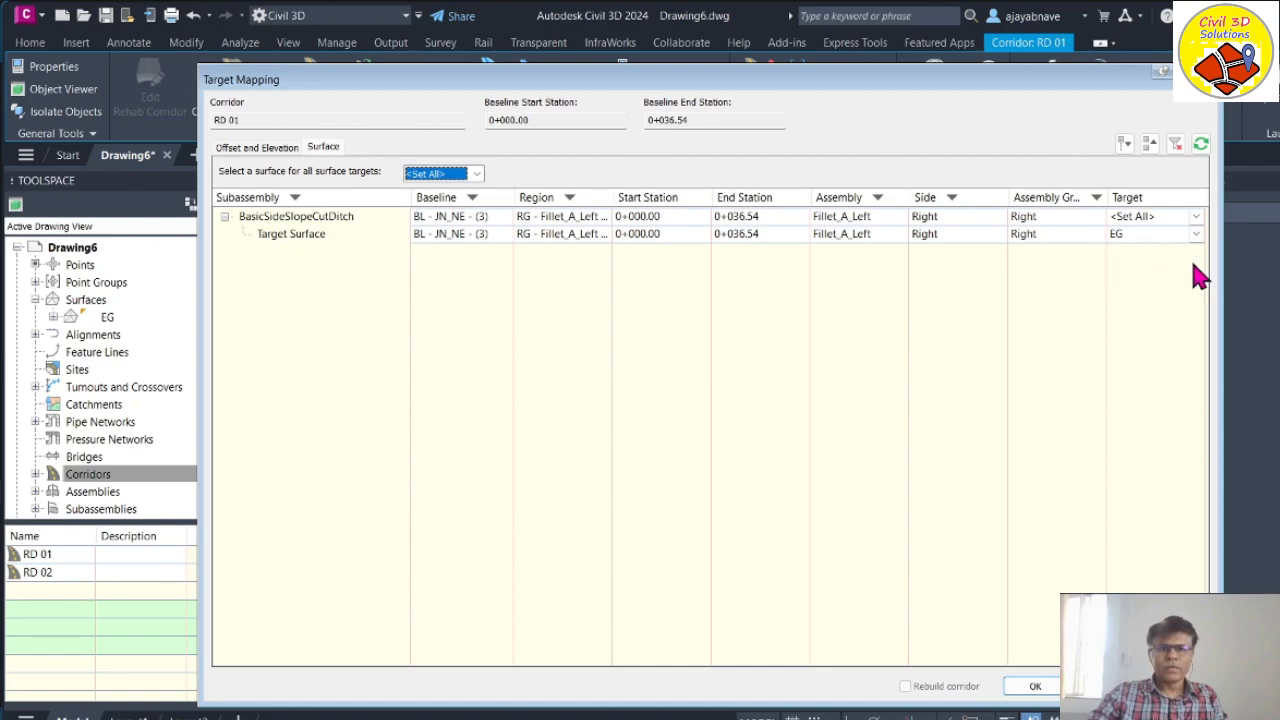
{"action": "left_click", "coordinate": [1049, 692]}
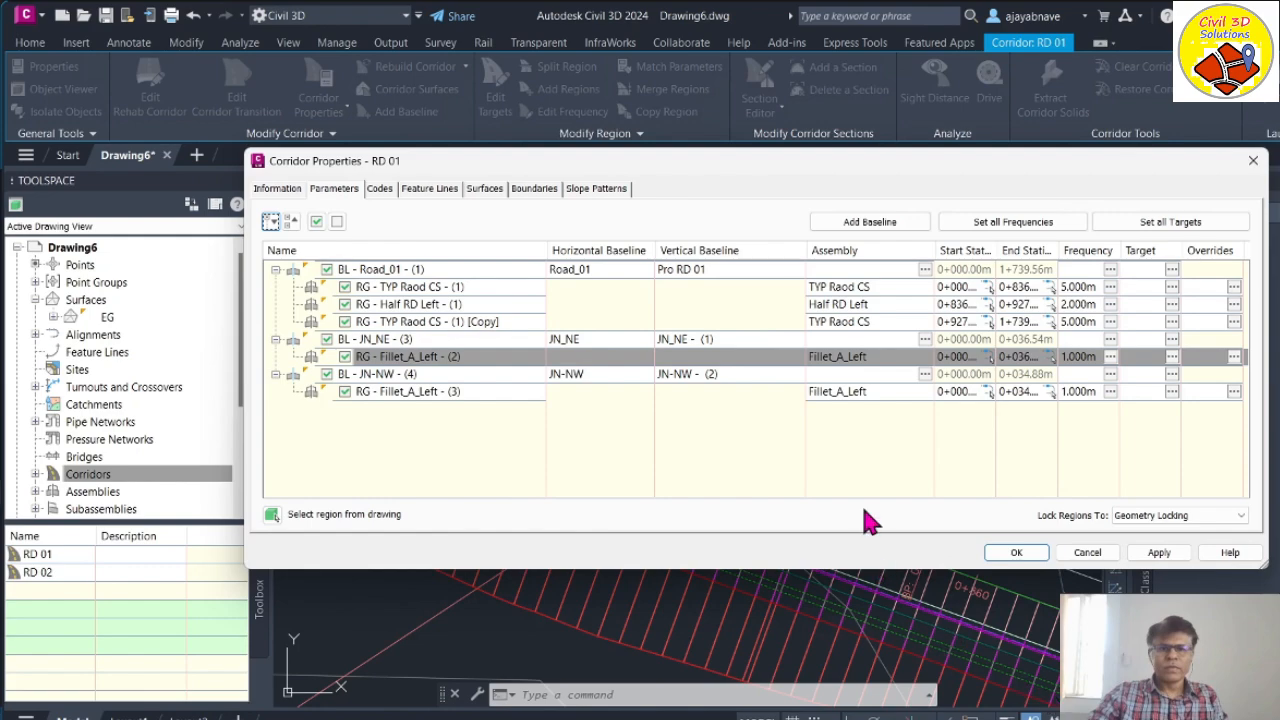
Step: Review the alignment and profile targets assigned to the JN_NE fillet region's lane transition
{"action": "left_click", "coordinate": [1173, 358]}
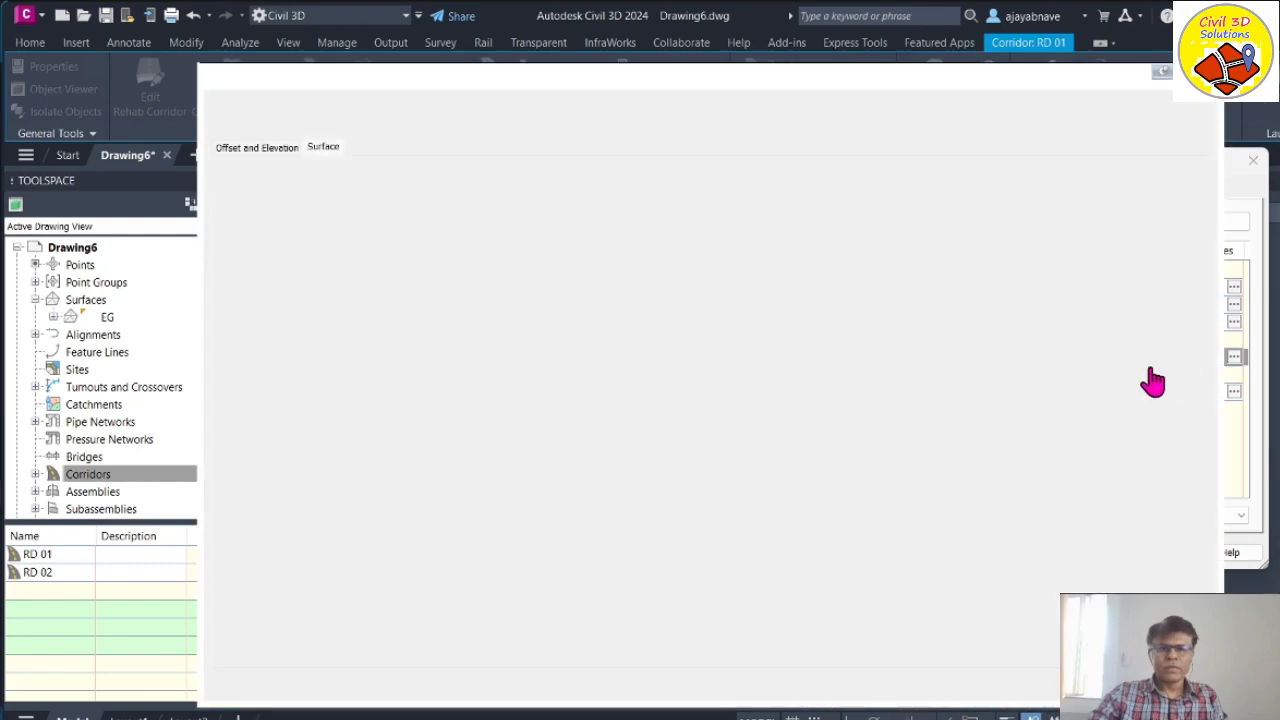
{"action": "left_click", "coordinate": [264, 150]}
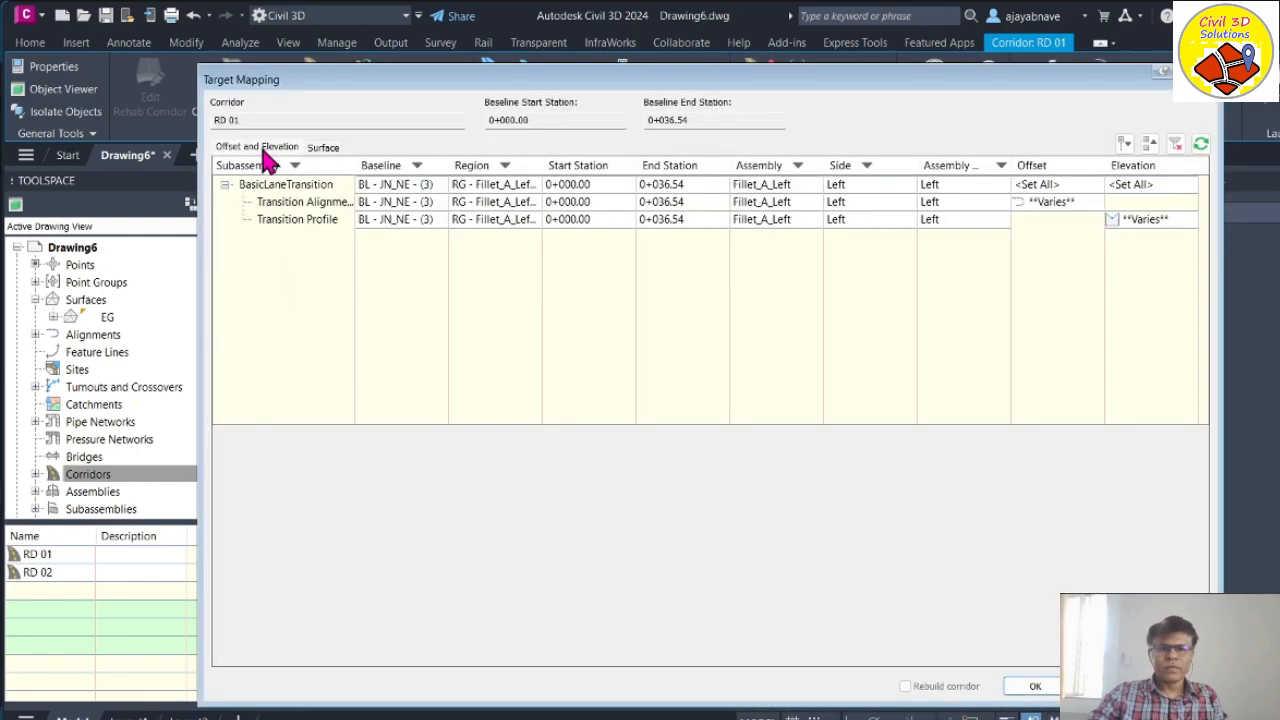
{"action": "left_click", "coordinate": [296, 203]}
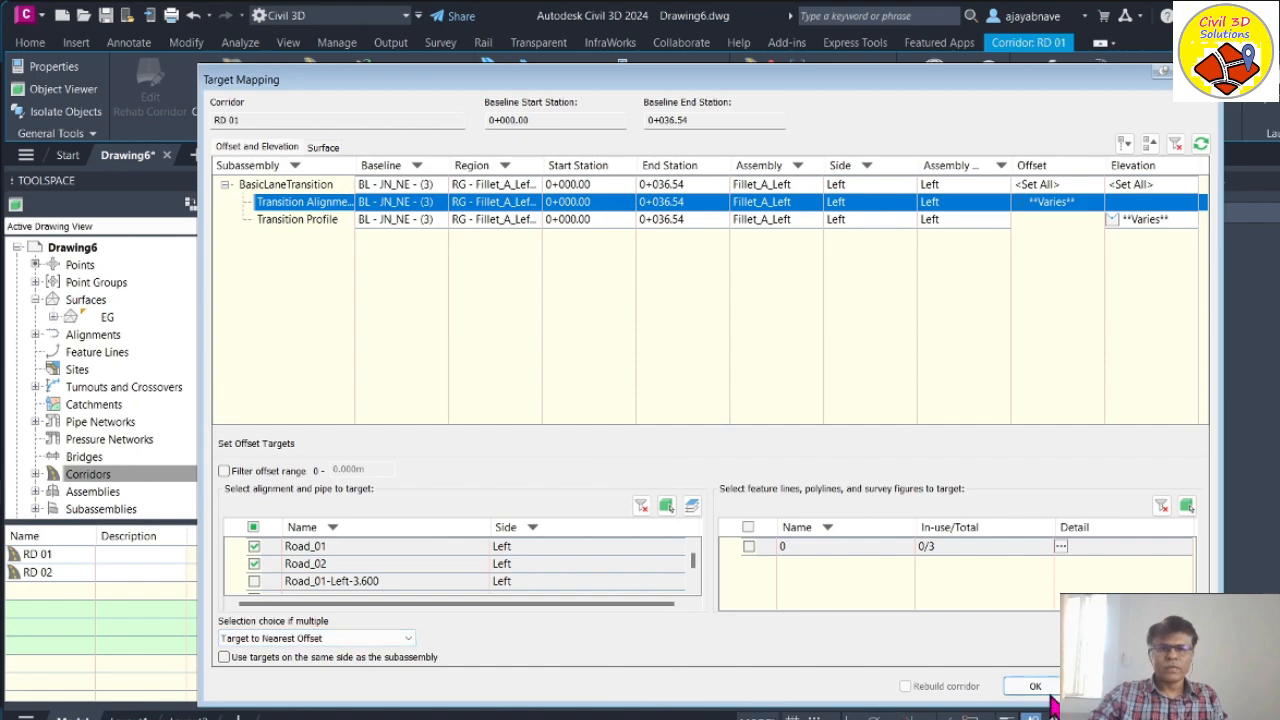
{"action": "left_click", "coordinate": [300, 221]}
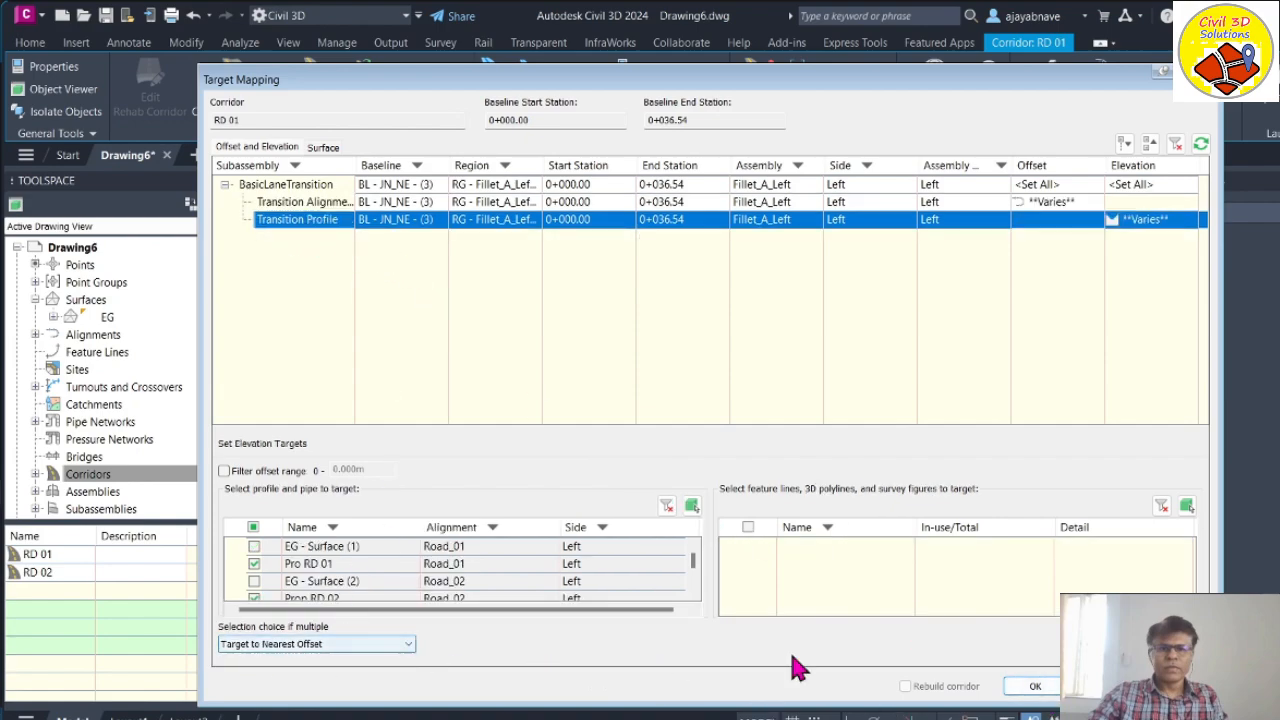
{"action": "left_click", "coordinate": [1035, 686]}
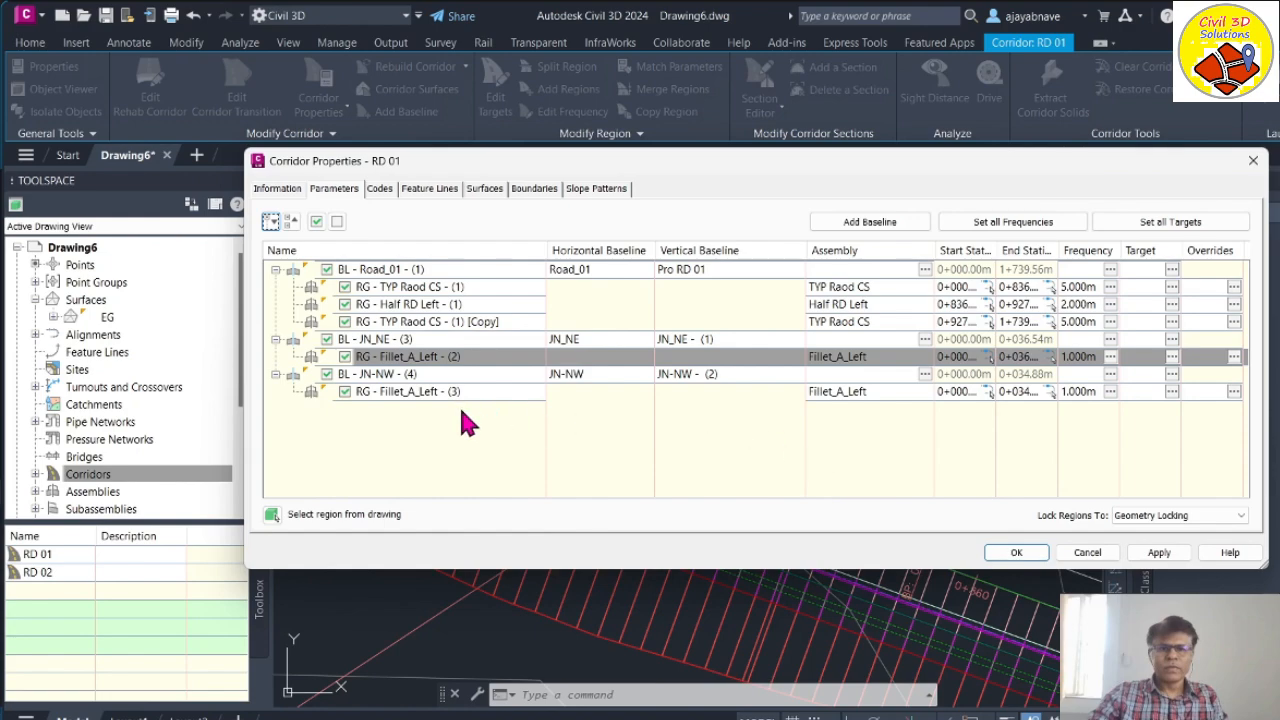
Step: Apply the JN_NE region's targets, rebuild corridor RD 01 and close its properties
{"action": "left_click", "coordinate": [1159, 553]}
{"action": "left_click", "coordinate": [606, 338]}
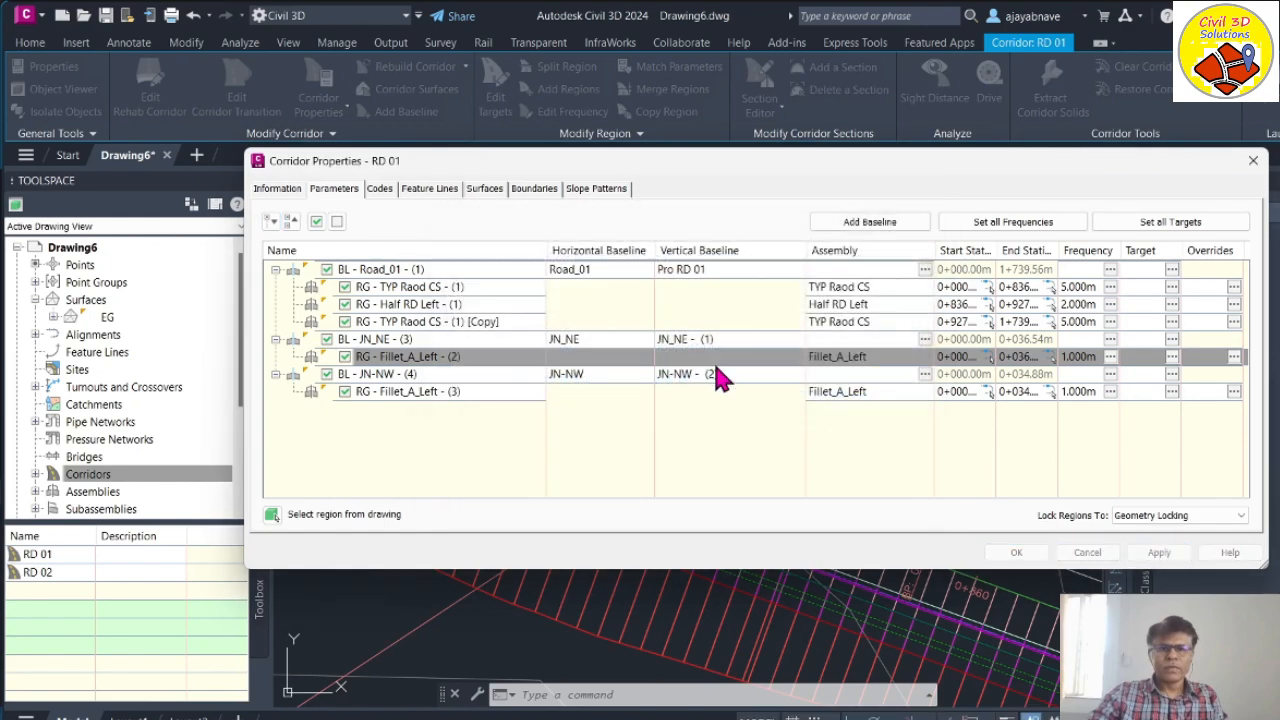
{"action": "left_click", "coordinate": [1017, 553]}
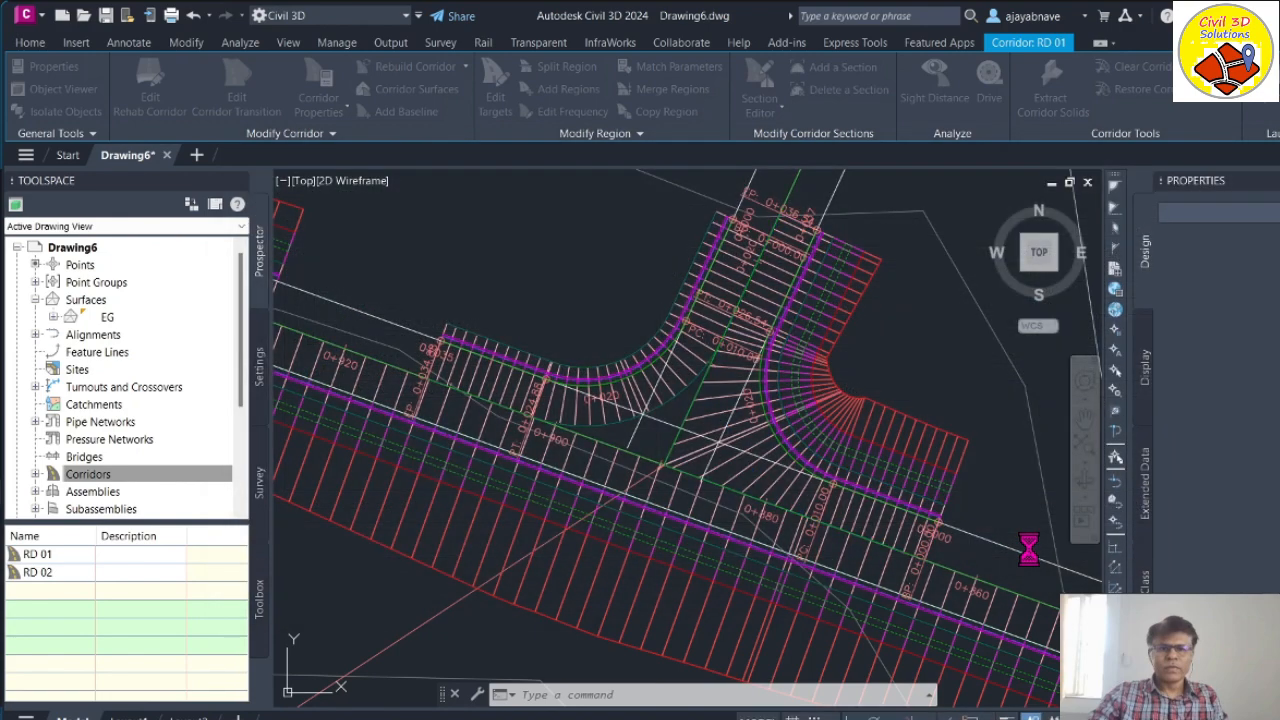
Step: Examine how the JN_NE curb return's lane and side slopes meet the road centrelines, compared with the JN-NW return
{"action": "scroll", "coordinate": [805, 476], "scroll_direction": "down", "scroll_amount": 5}
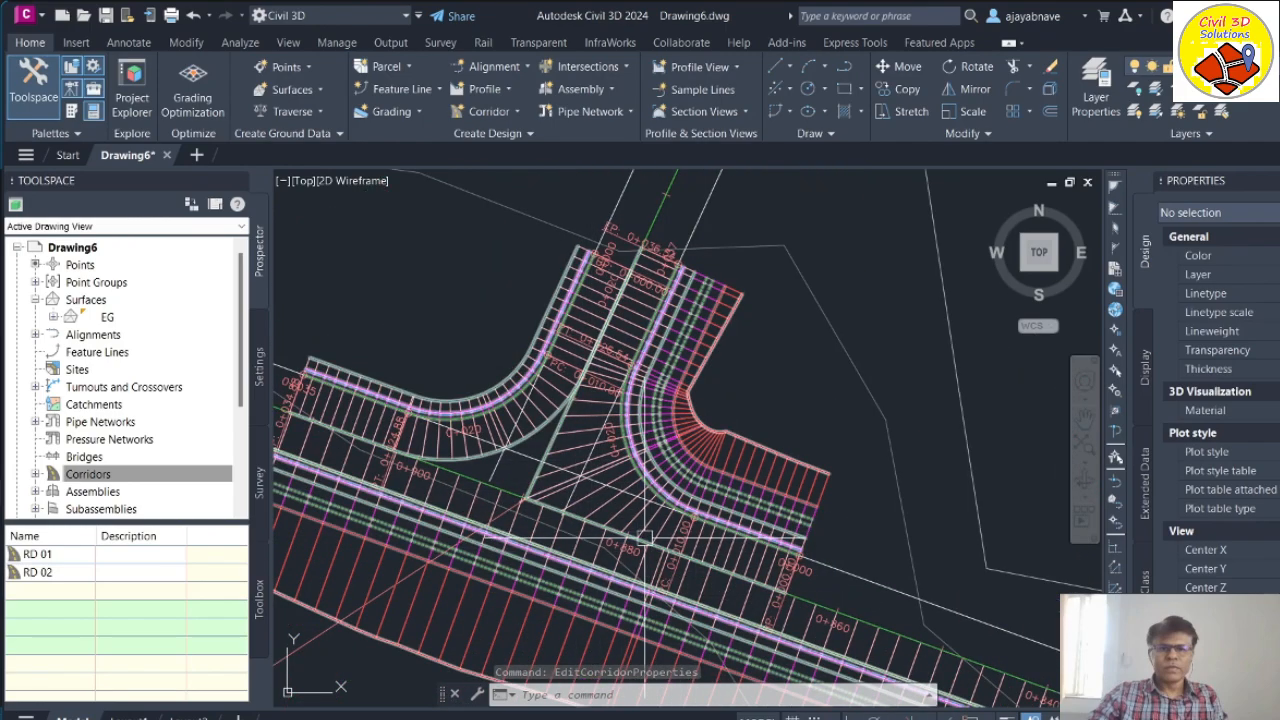
{"action": "scroll", "coordinate": [660, 389], "scroll_direction": "down", "scroll_amount": 4}
{"action": "scroll", "coordinate": [630, 488], "scroll_direction": "up", "scroll_amount": 4}
{"action": "scroll", "coordinate": [635, 440], "scroll_direction": "down", "scroll_amount": 2}
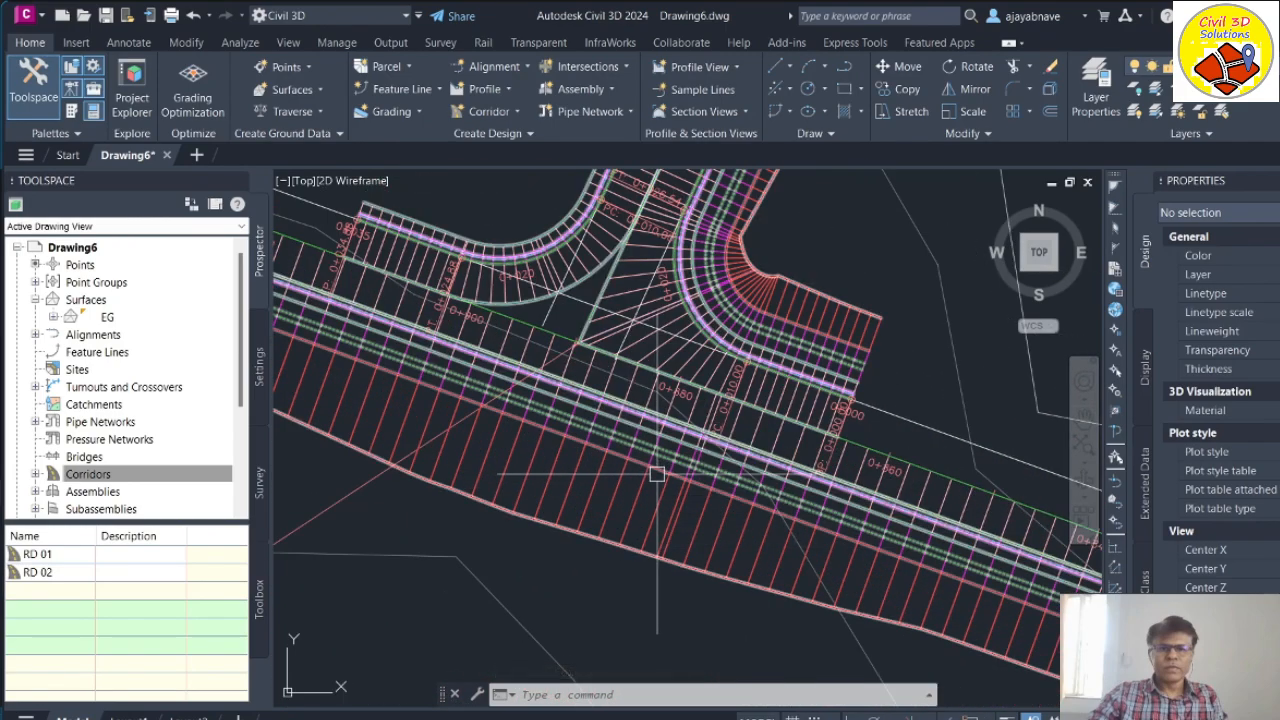
{"action": "scroll", "coordinate": [651, 394], "scroll_direction": "up", "scroll_amount": 2}
{"action": "scroll", "coordinate": [651, 394], "scroll_direction": "up", "scroll_amount": 6}
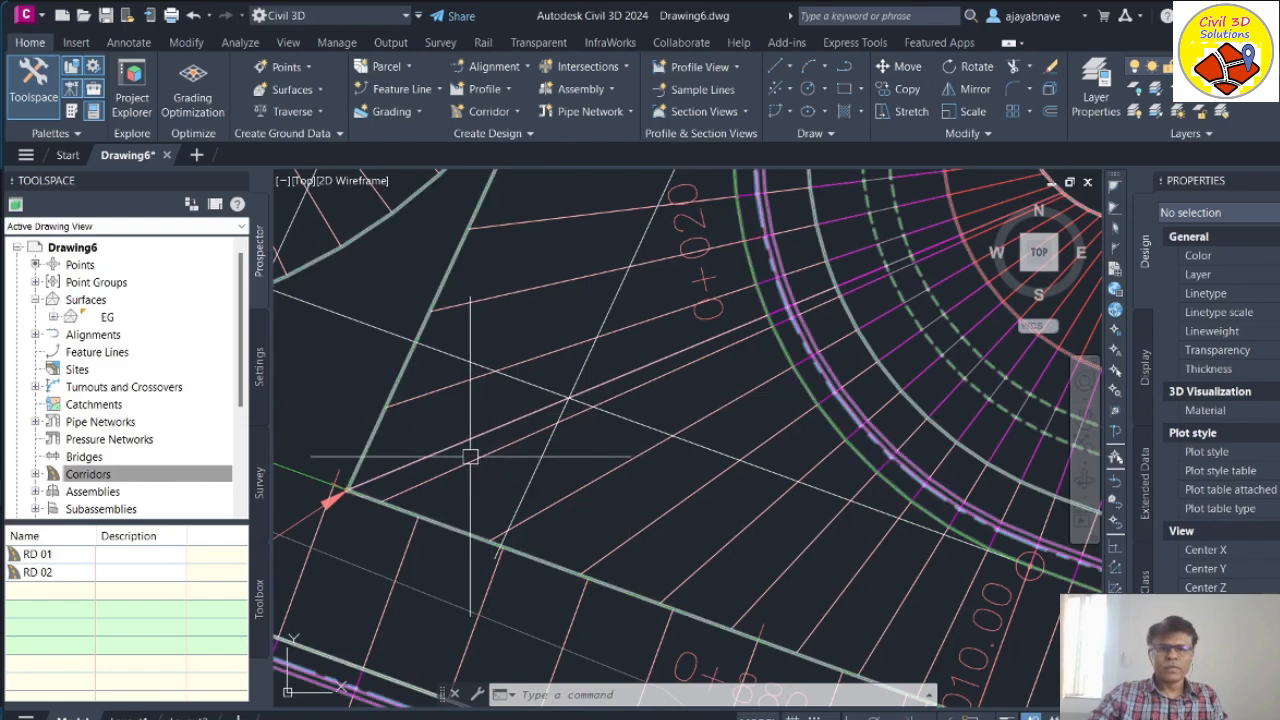
{"action": "scroll", "coordinate": [543, 360], "scroll_direction": "down", "scroll_amount": 8}
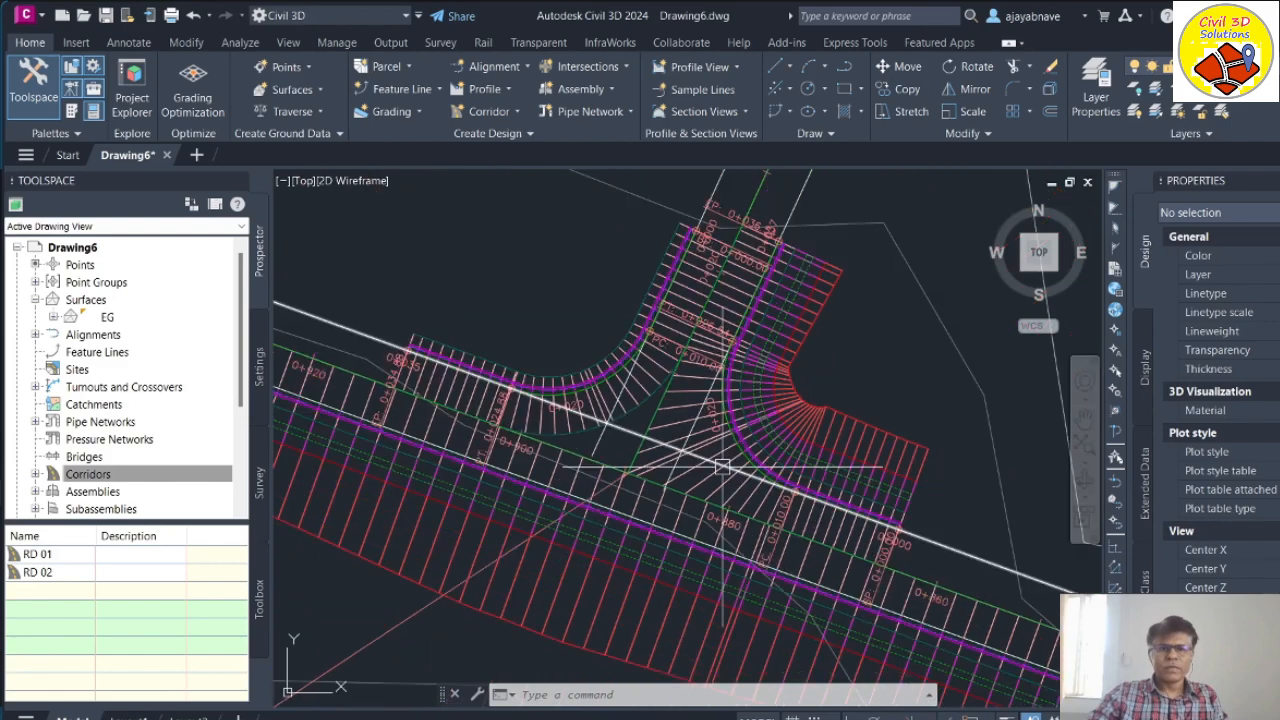
{"action": "scroll", "coordinate": [586, 429], "scroll_direction": "up", "scroll_amount": 3}
{"action": "scroll", "coordinate": [604, 432], "scroll_direction": "up", "scroll_amount": 2}
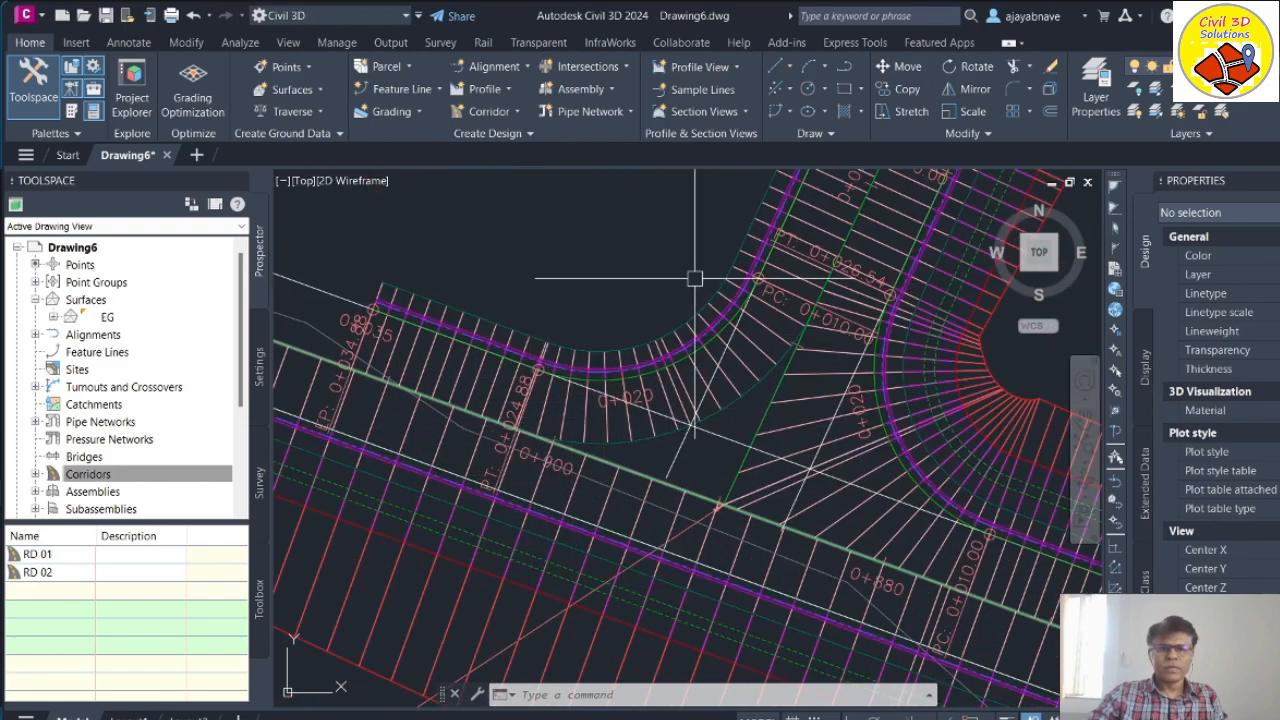
Step: In corridor RD 01's properties, set Road_01 and Road_02 as transition alignment targets for the JN-NW fillet region's lane transition
{"action": "scroll", "coordinate": [651, 455], "scroll_direction": "down", "scroll_amount": 2}
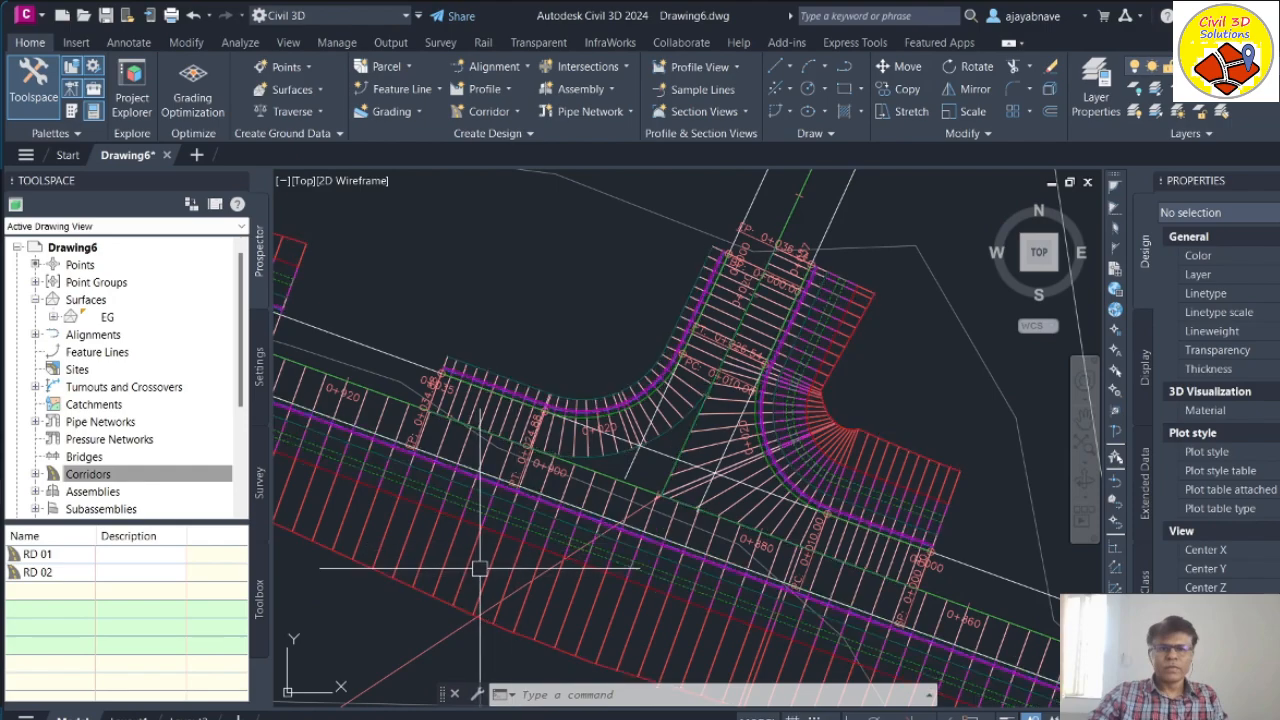
{"action": "left_click", "coordinate": [658, 434]}
{"action": "right_click", "coordinate": [488, 594]}
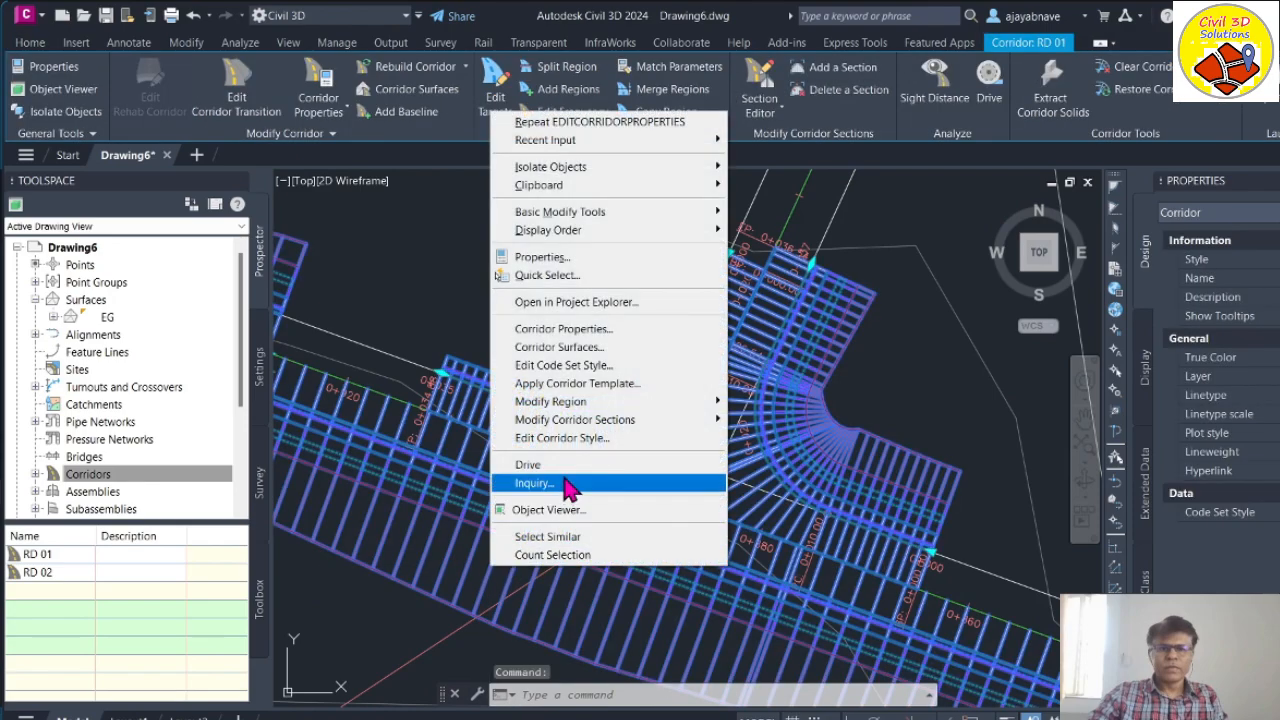
{"action": "left_click", "coordinate": [586, 338]}
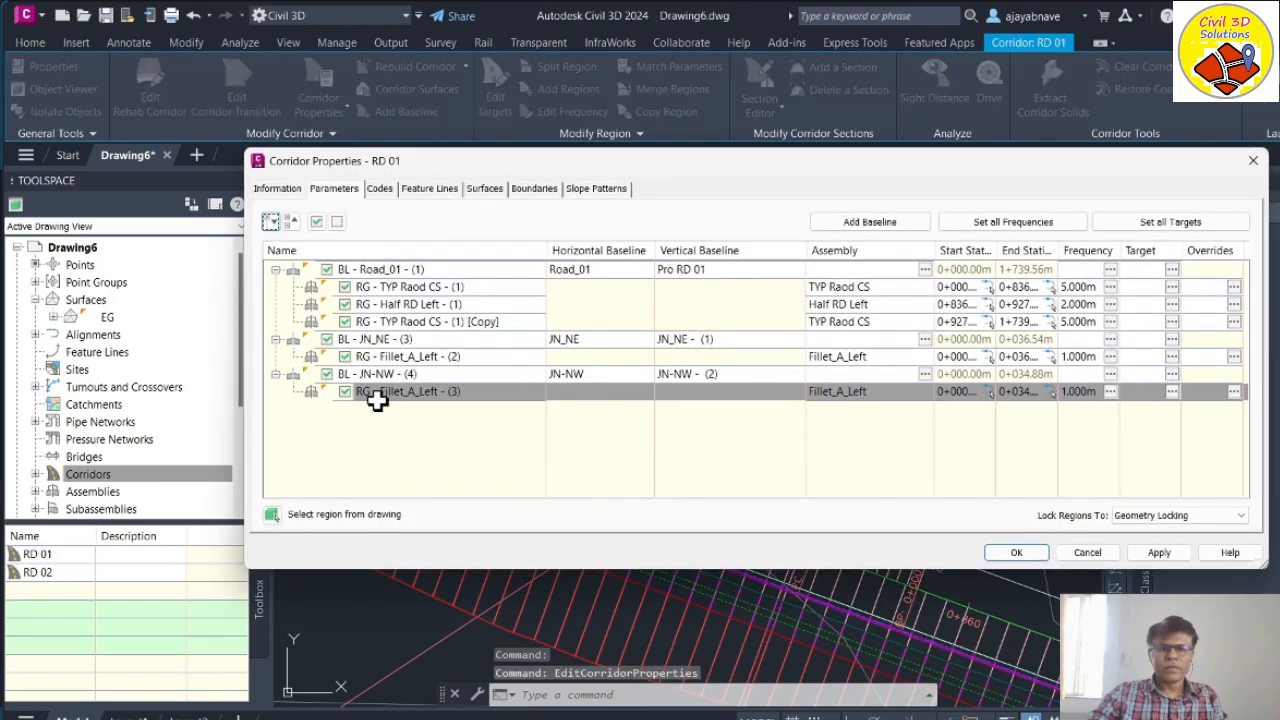
{"action": "left_click", "coordinate": [1173, 393]}
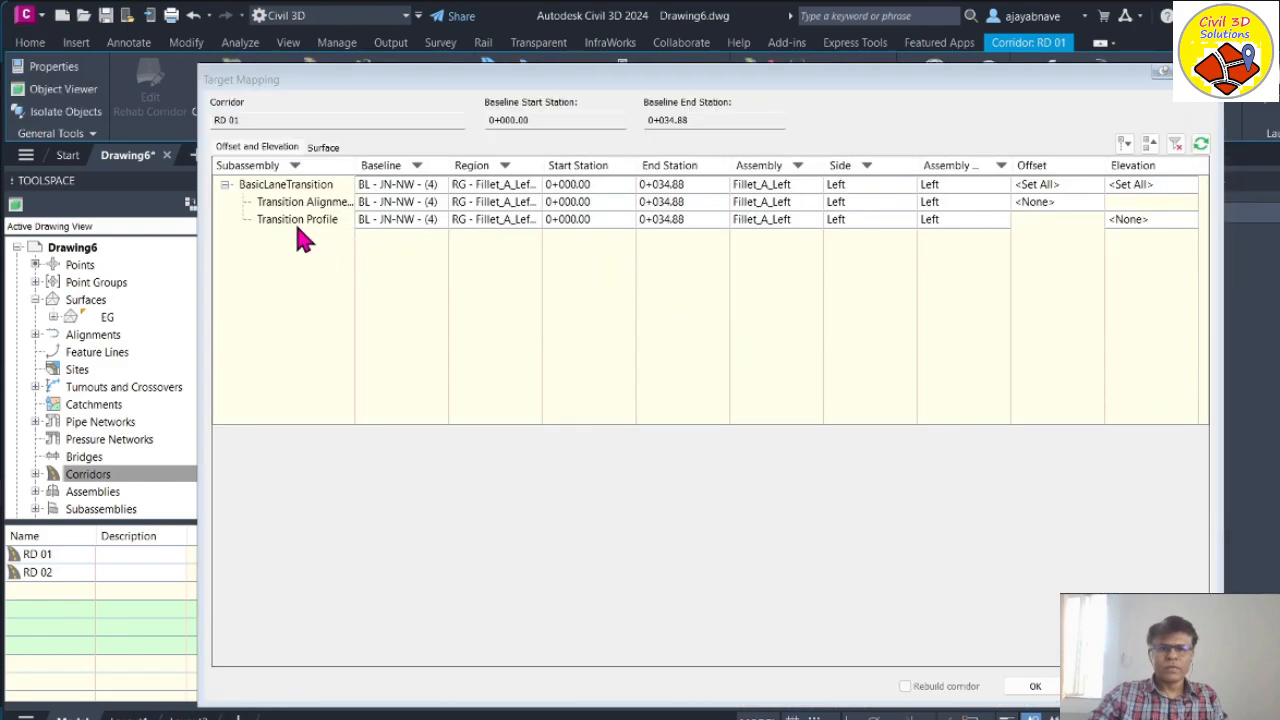
{"action": "left_click", "coordinate": [293, 205]}
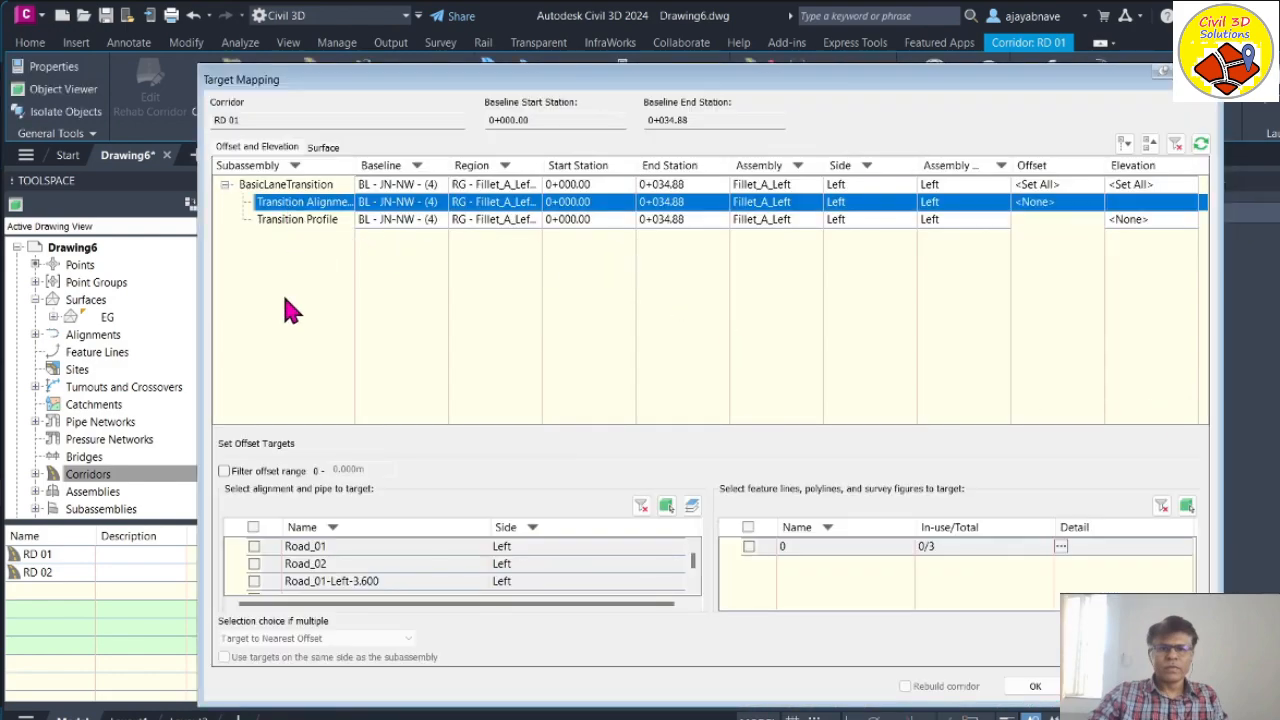
{"action": "left_click", "coordinate": [254, 564]}
{"action": "left_click", "coordinate": [254, 546]}
{"action": "left_click", "coordinate": [254, 563]}
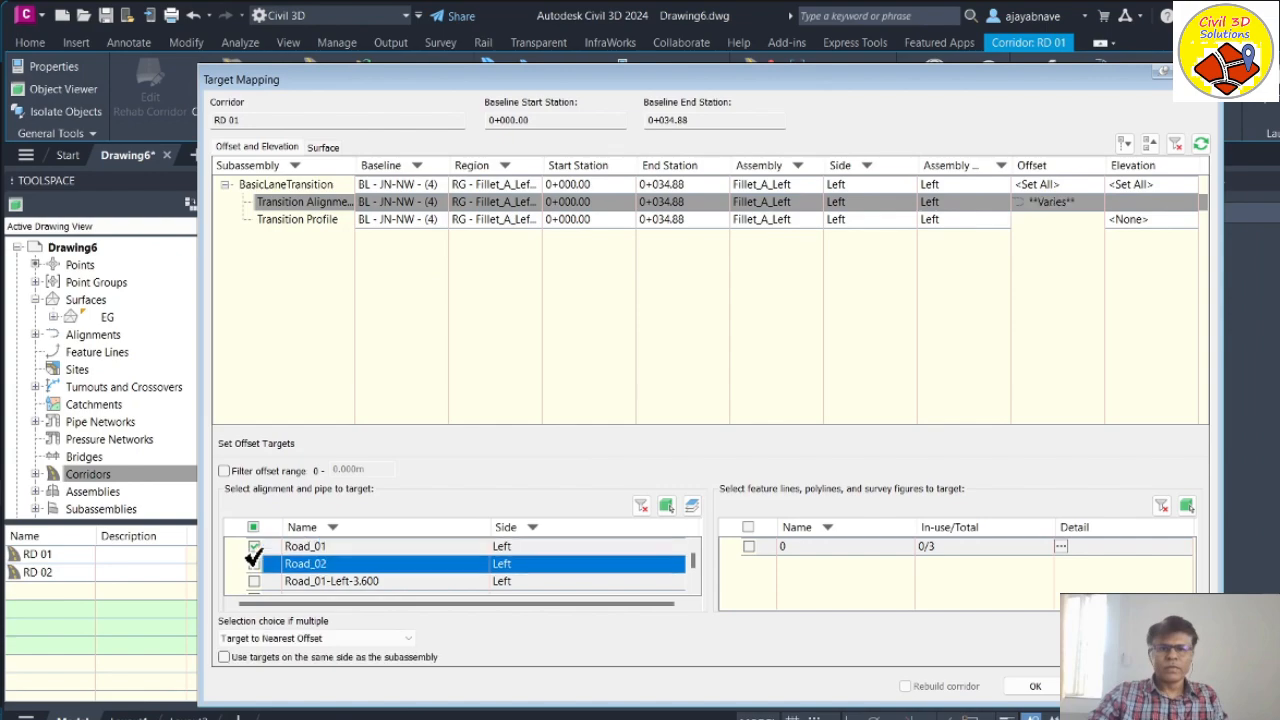
Step: Set Pro RD 01 and Prop RD 02 as transition profile targets for the JN-NW fillet region's lane transition
{"action": "left_click", "coordinate": [318, 233]}
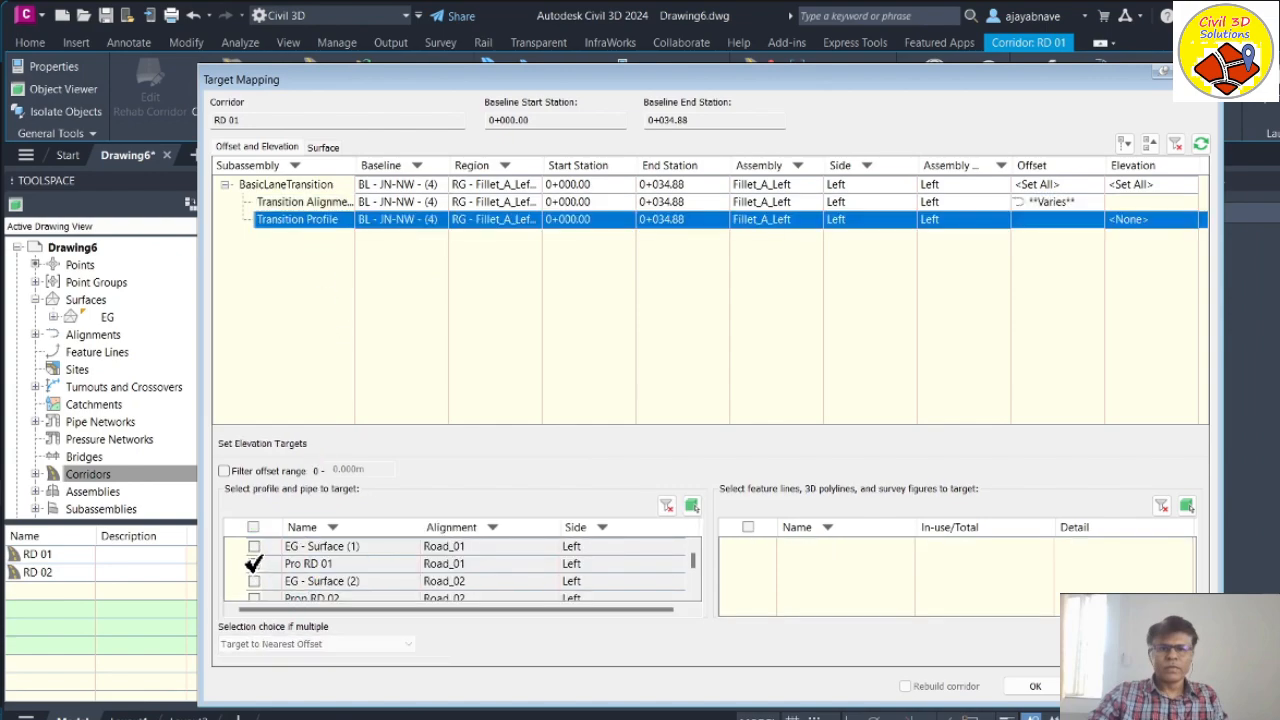
{"action": "left_click", "coordinate": [254, 564]}
{"action": "scroll", "coordinate": [336, 585], "scroll_direction": "down", "scroll_amount": 1}
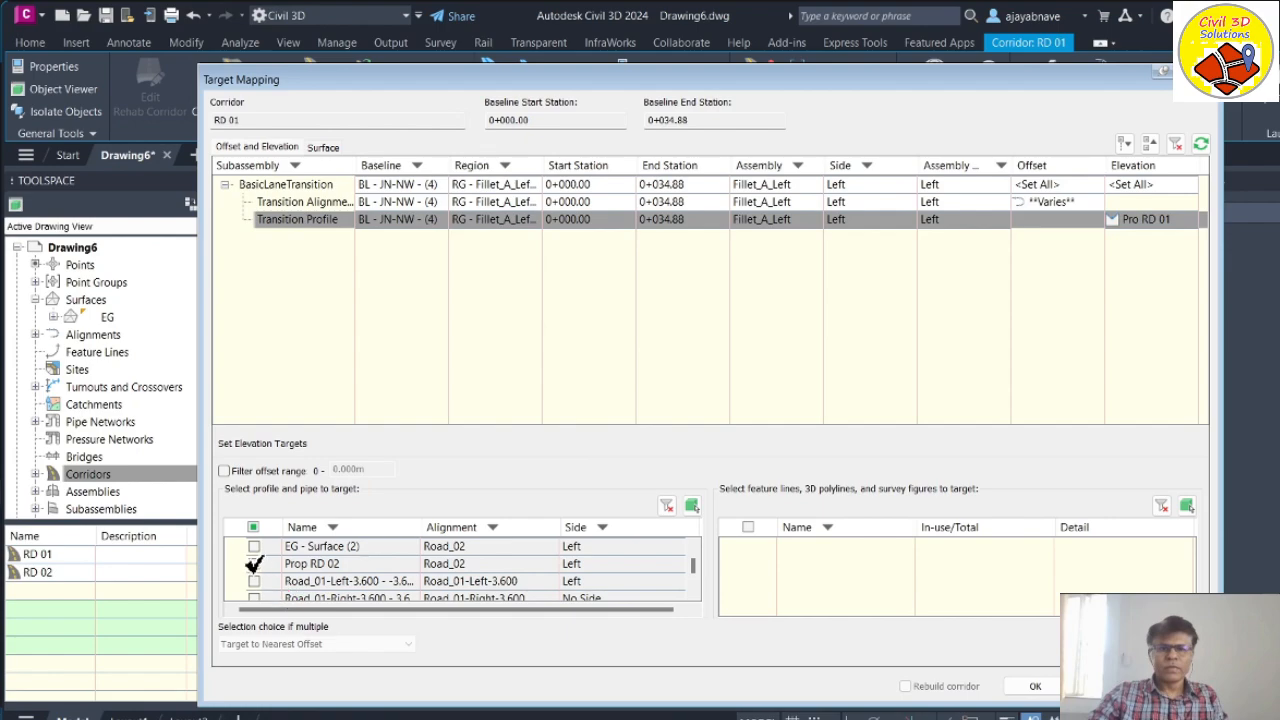
{"action": "left_click", "coordinate": [254, 563]}
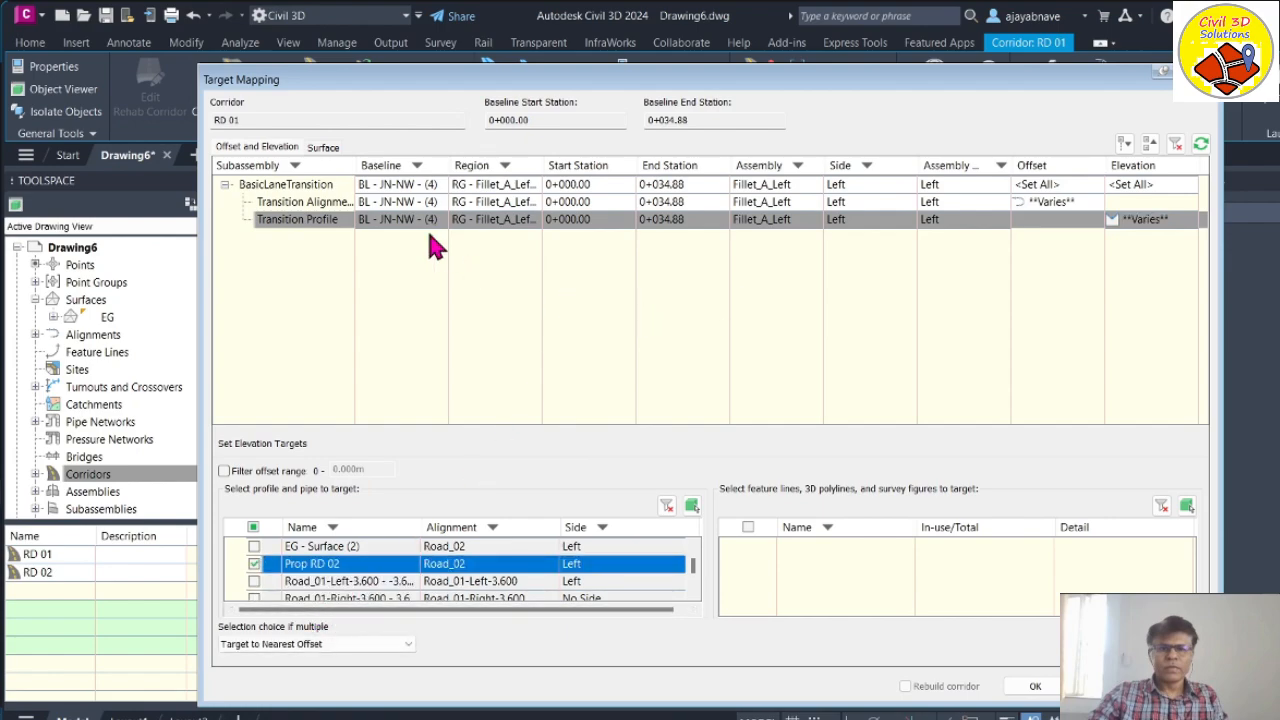
Step: Set EG as the surface target for the JN-NW fillet region's side slope and accept the target mapping
{"action": "left_click", "coordinate": [325, 148]}
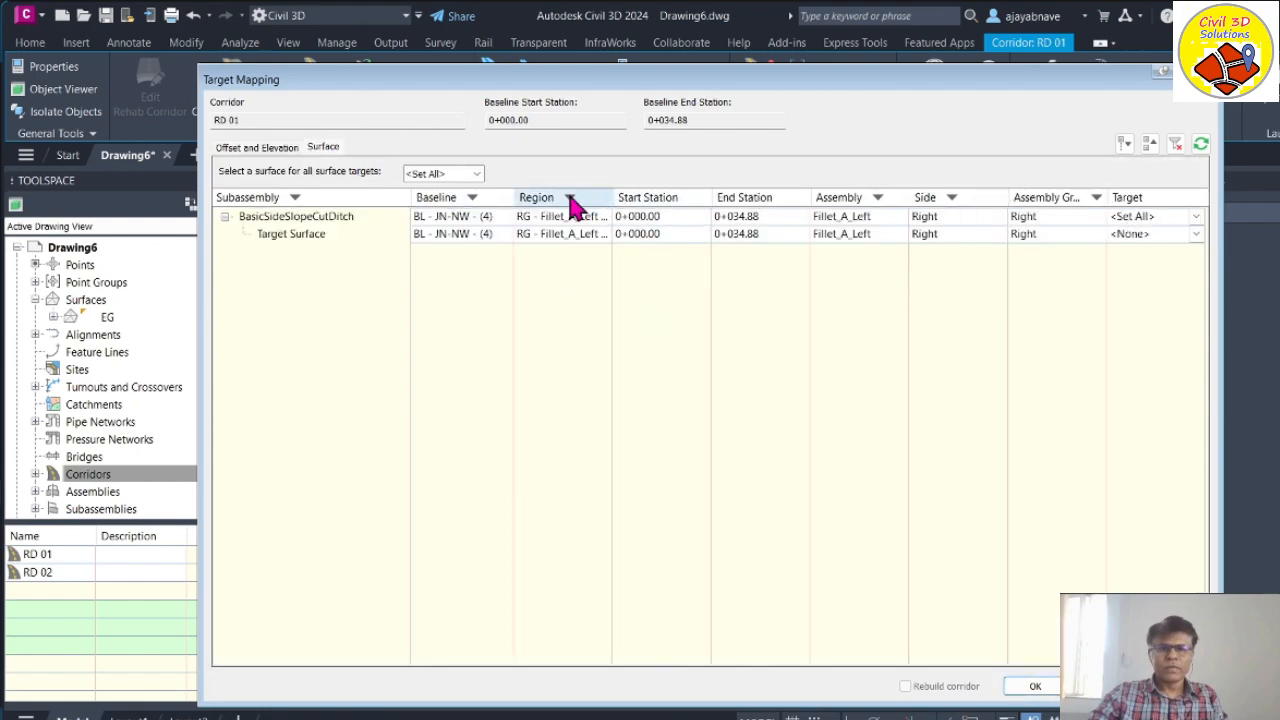
{"action": "left_click", "coordinate": [480, 178]}
{"action": "left_click", "coordinate": [418, 196]}
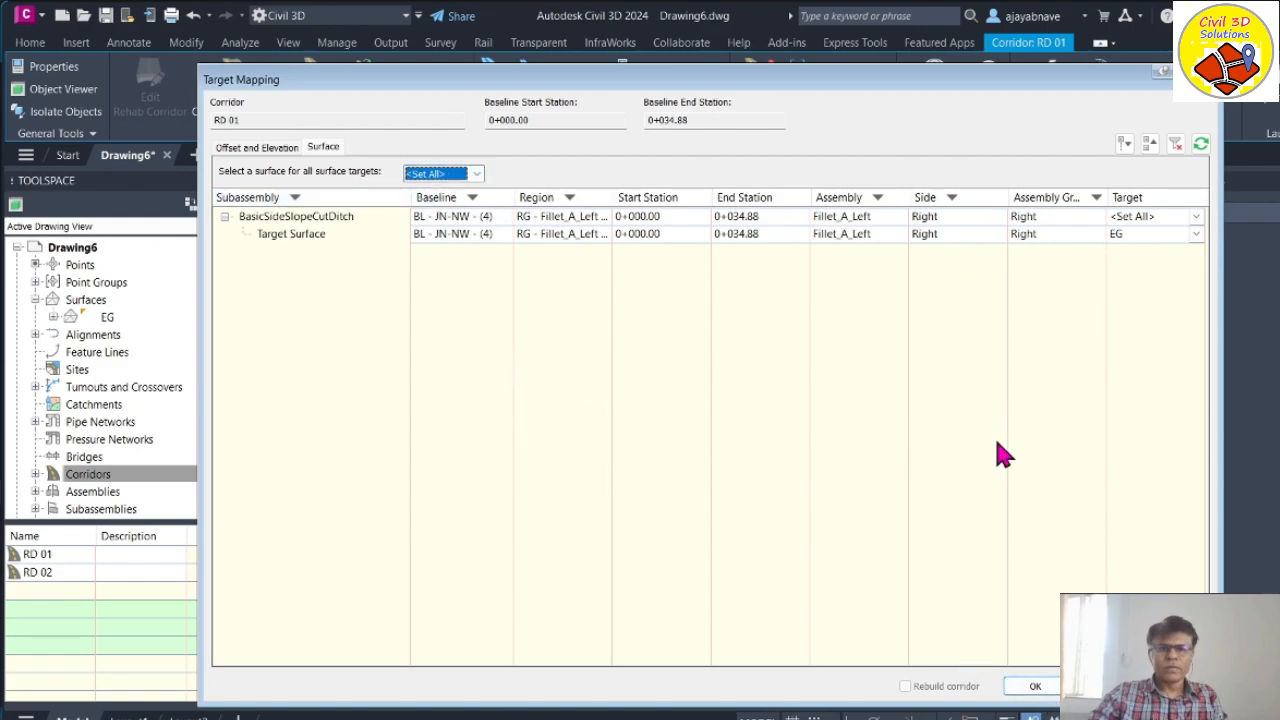
{"action": "left_click", "coordinate": [1040, 688]}
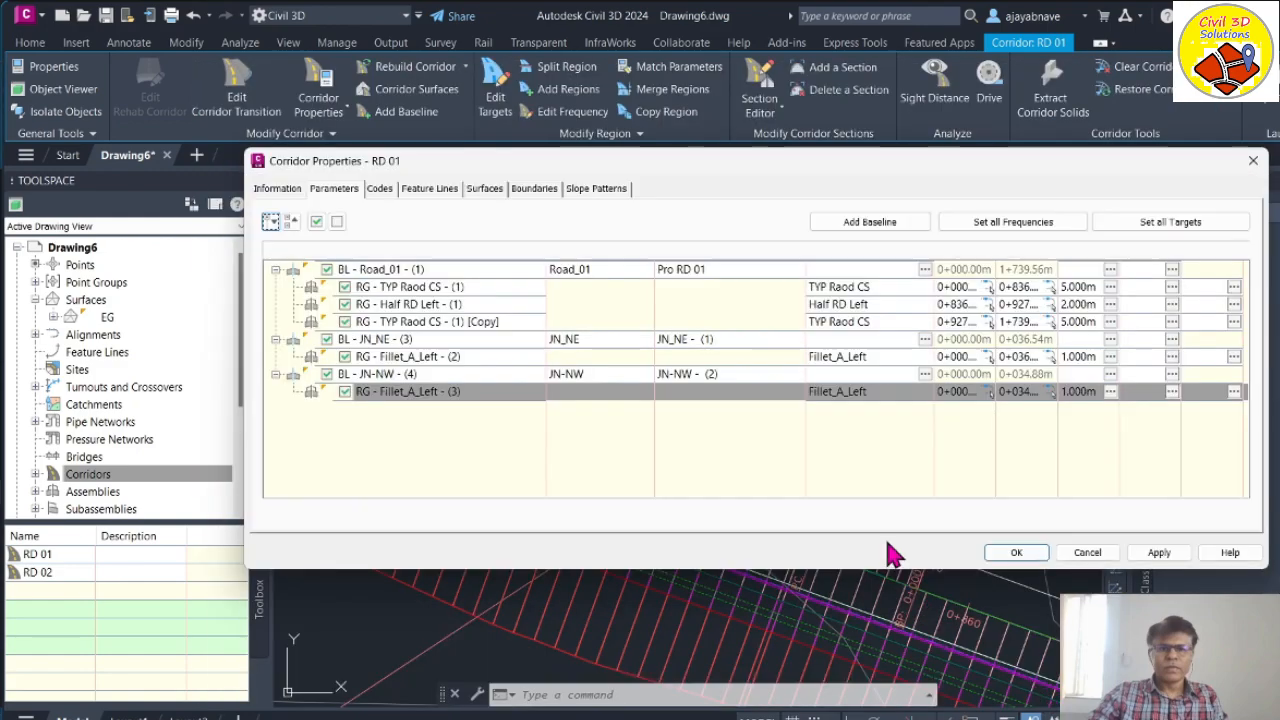
Step: Apply the JN-NW region's targets, rebuild corridor RD 01 and close its properties
{"action": "left_click", "coordinate": [1150, 553]}
{"action": "left_click", "coordinate": [651, 345]}
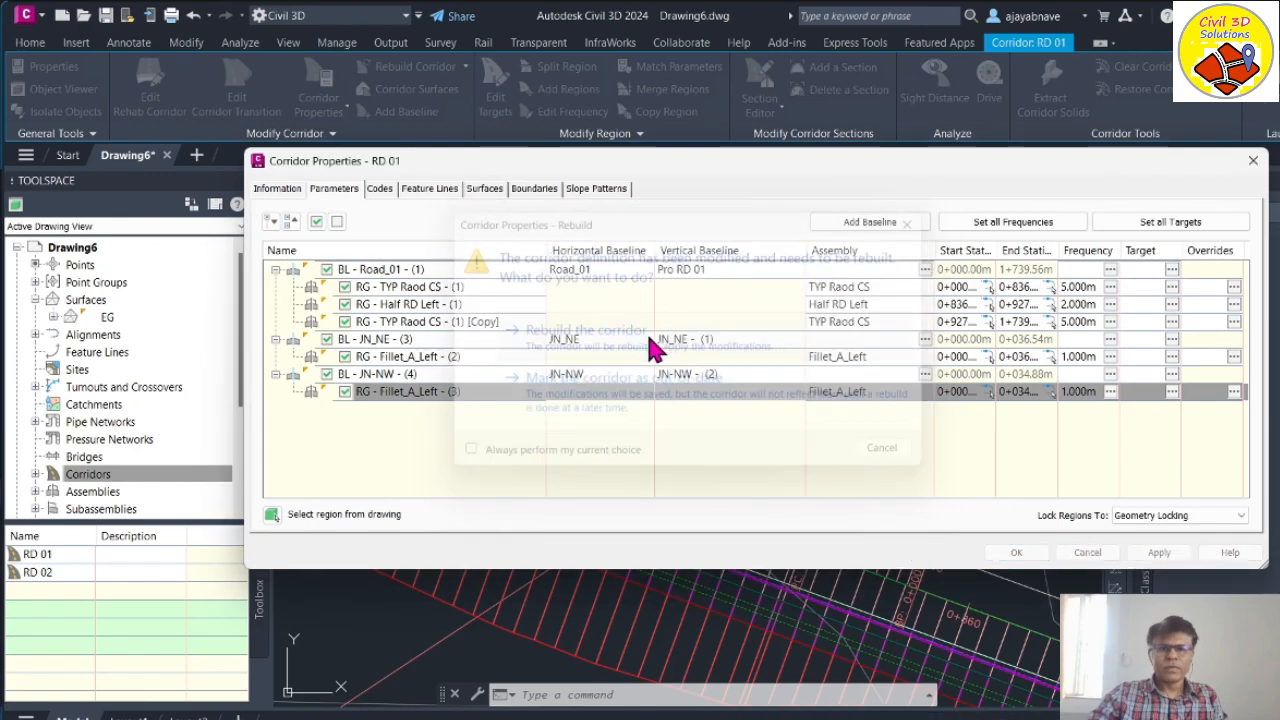
{"action": "left_click", "coordinate": [1016, 552]}
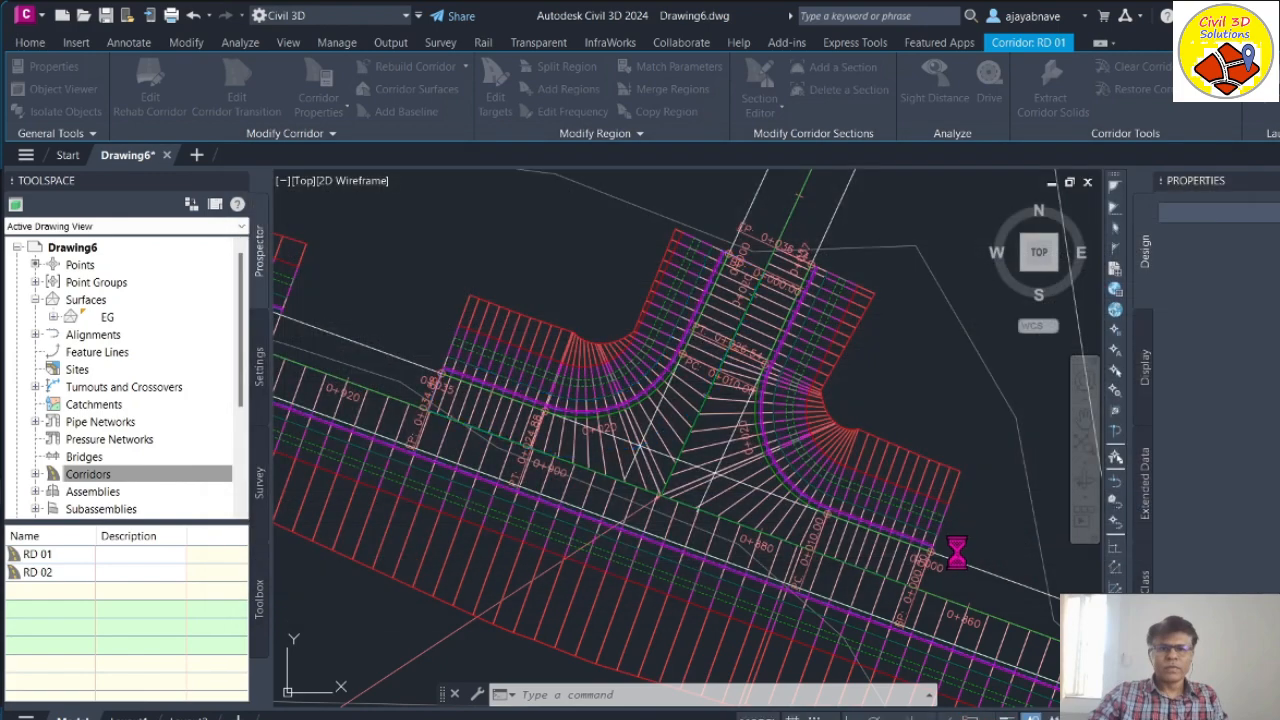
Step: Examine in plan how both curb returns of corridor RD 01 meet the road centrelines at the junction centre
{"action": "scroll", "coordinate": [818, 577], "scroll_direction": "down", "scroll_amount": 3}
{"action": "scroll", "coordinate": [690, 480], "scroll_direction": "up", "scroll_amount": 6}
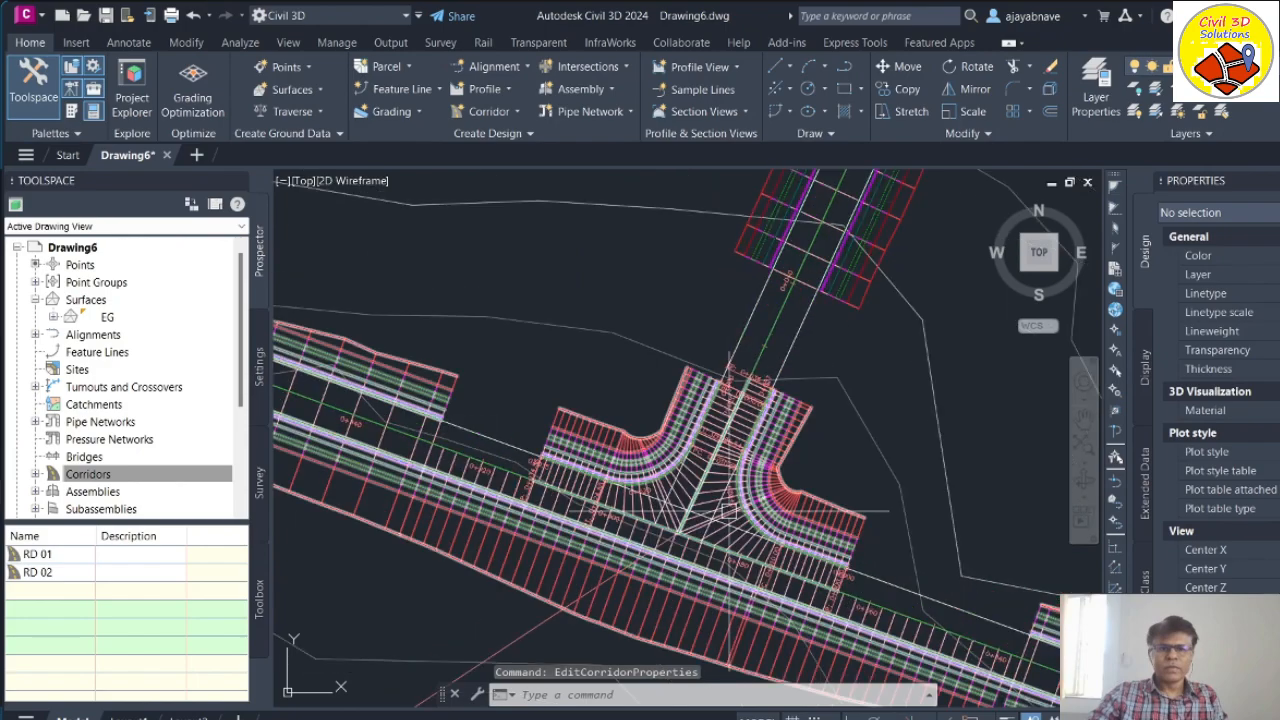
{"action": "scroll", "coordinate": [685, 477], "scroll_direction": "down", "scroll_amount": 2}
{"action": "scroll", "coordinate": [685, 477], "scroll_direction": "up", "scroll_amount": 2}
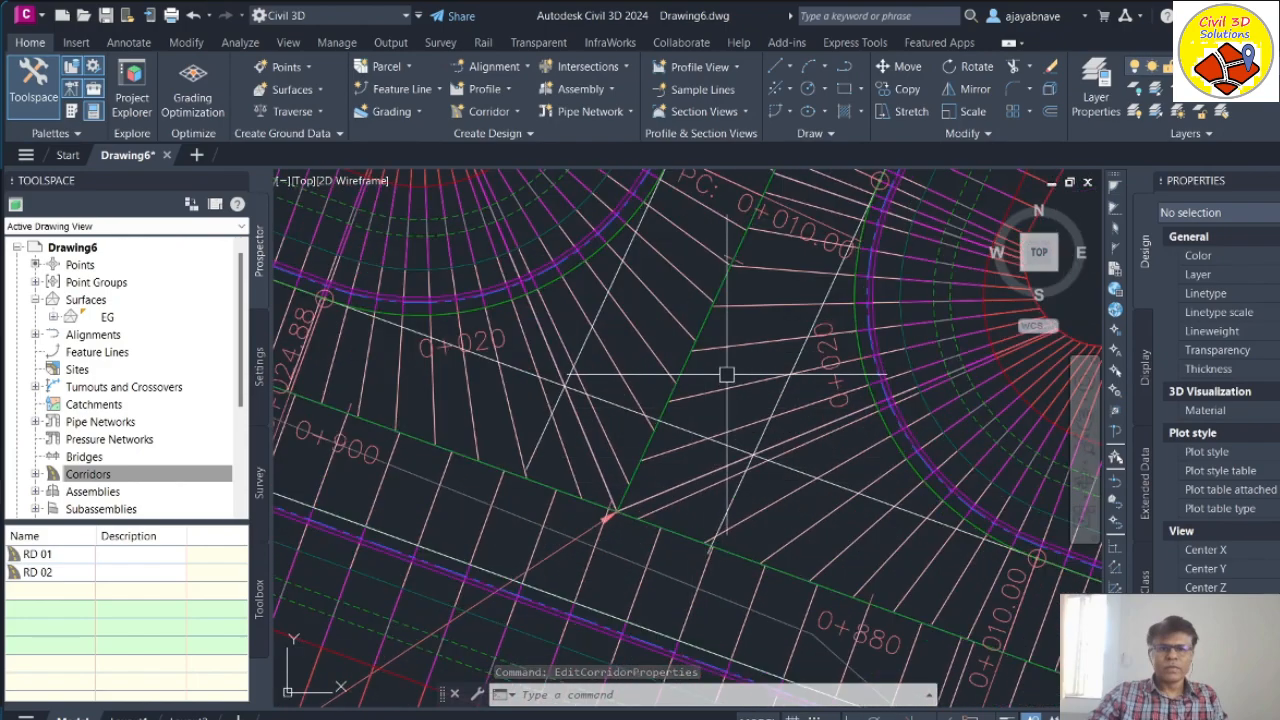
{"action": "left_click", "coordinate": [729, 388]}
{"action": "scroll", "coordinate": [602, 465], "scroll_direction": "down", "scroll_amount": 2}
{"action": "scroll", "coordinate": [605, 490], "scroll_direction": "down", "scroll_amount": 2}
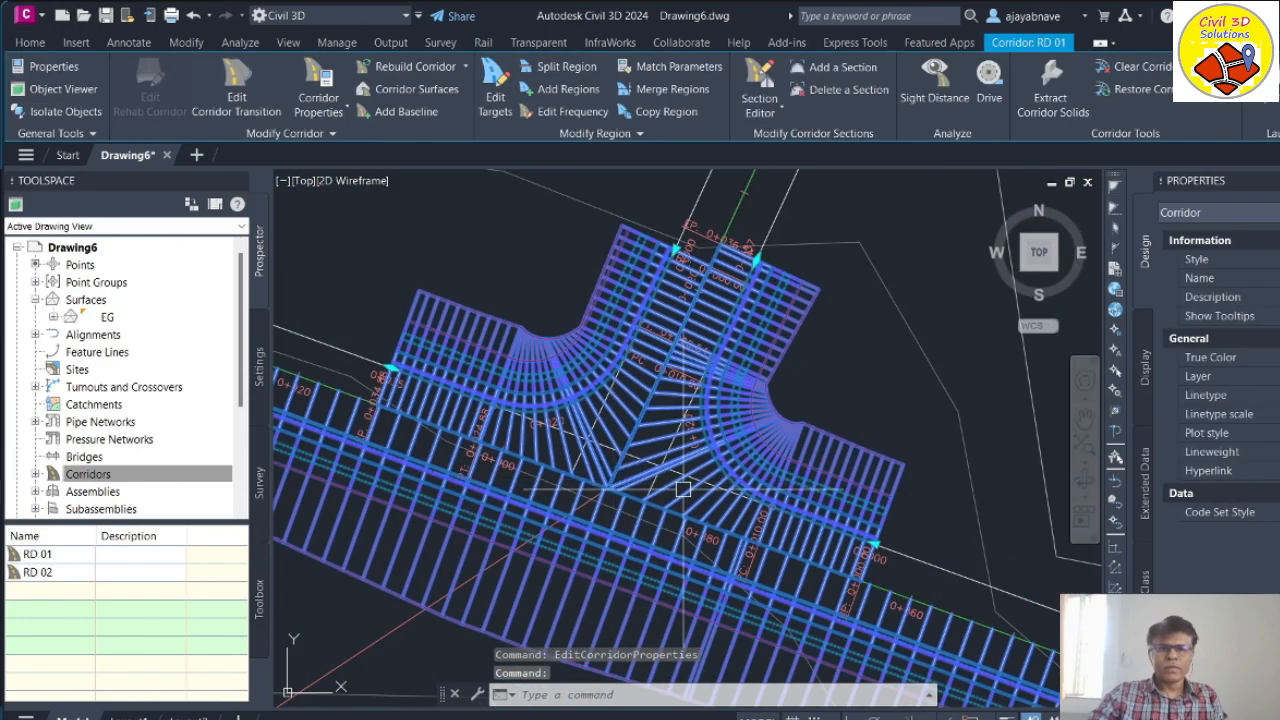
{"action": "scroll", "coordinate": [643, 485], "scroll_direction": "up", "scroll_amount": 2}
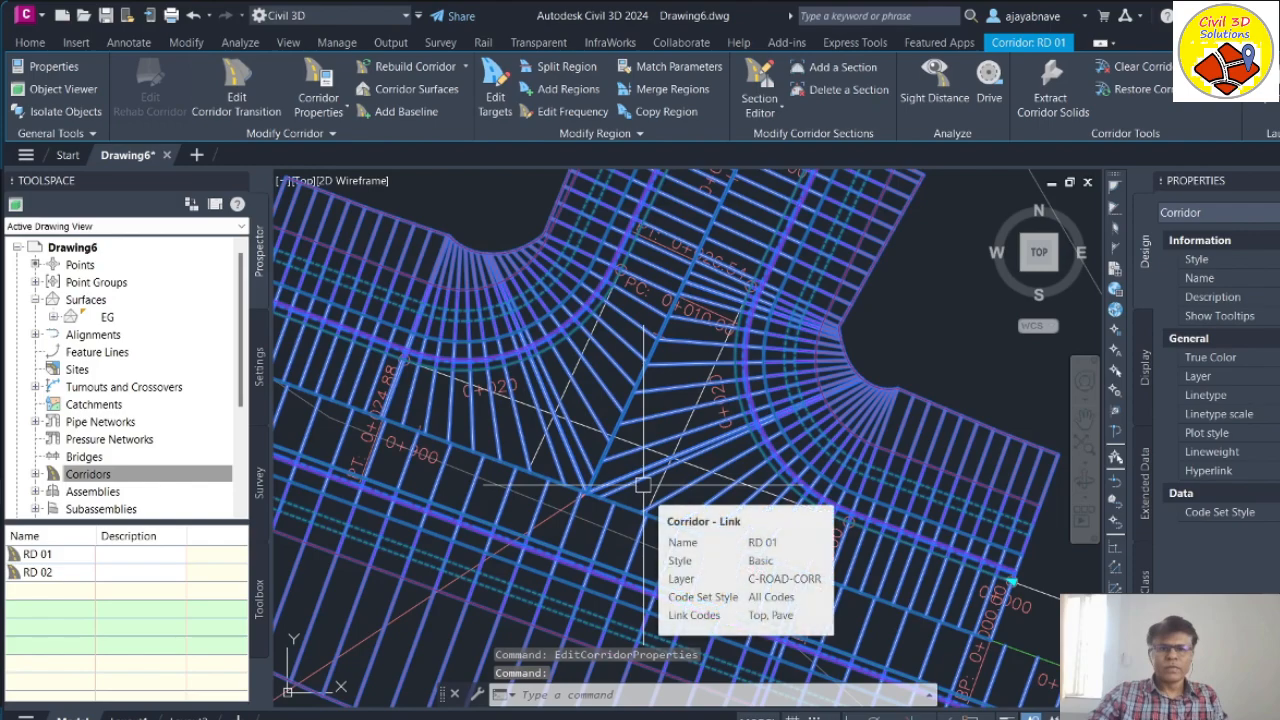
{"action": "scroll", "coordinate": [701, 561], "scroll_direction": "down", "scroll_amount": 3}
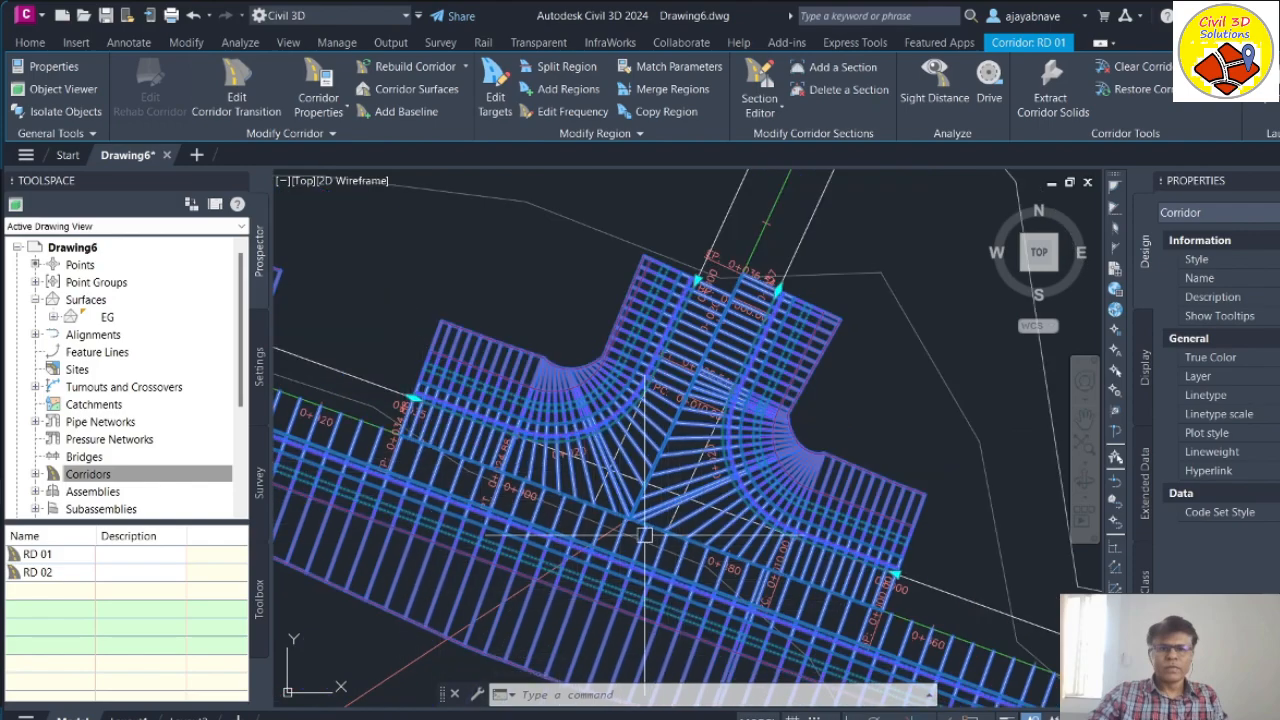
{"action": "scroll", "coordinate": [644, 535], "scroll_direction": "up", "scroll_amount": 5}
Step: Open corridor RD 01 in the Object Viewer and show the junction in a southwest isometric view
{"action": "right_click", "coordinate": [690, 402]}
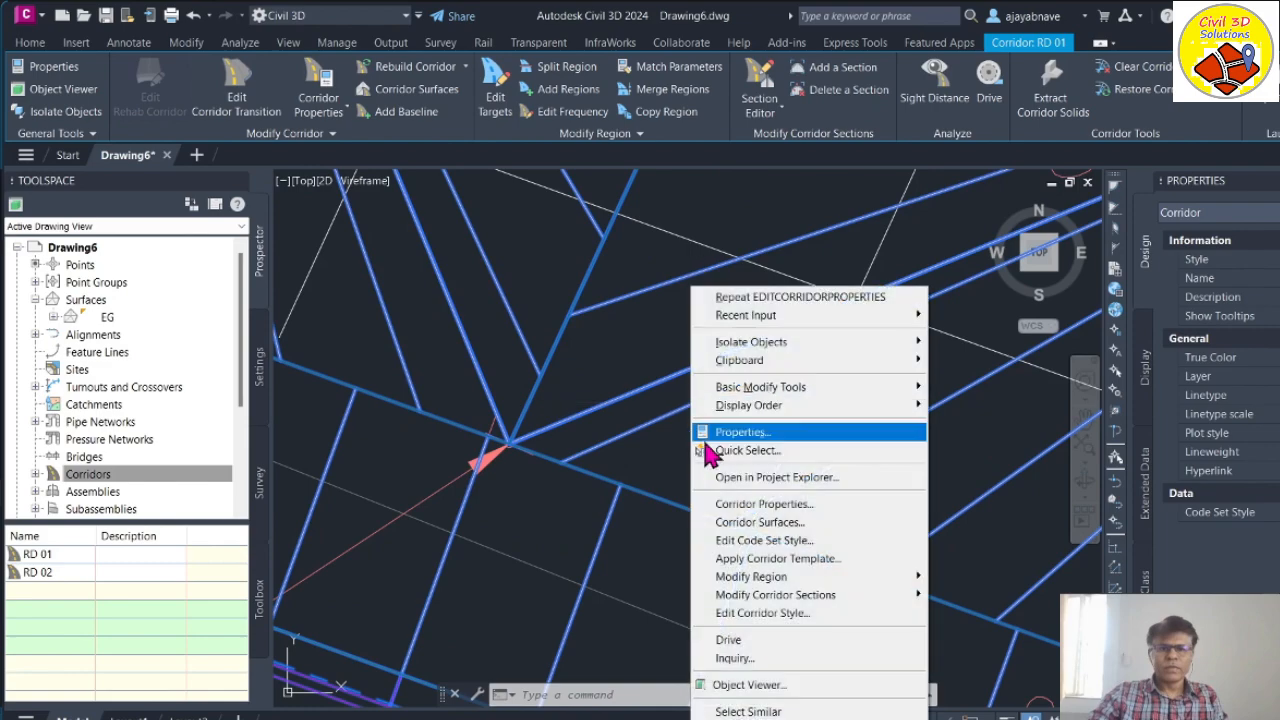
{"action": "left_click", "coordinate": [768, 684]}
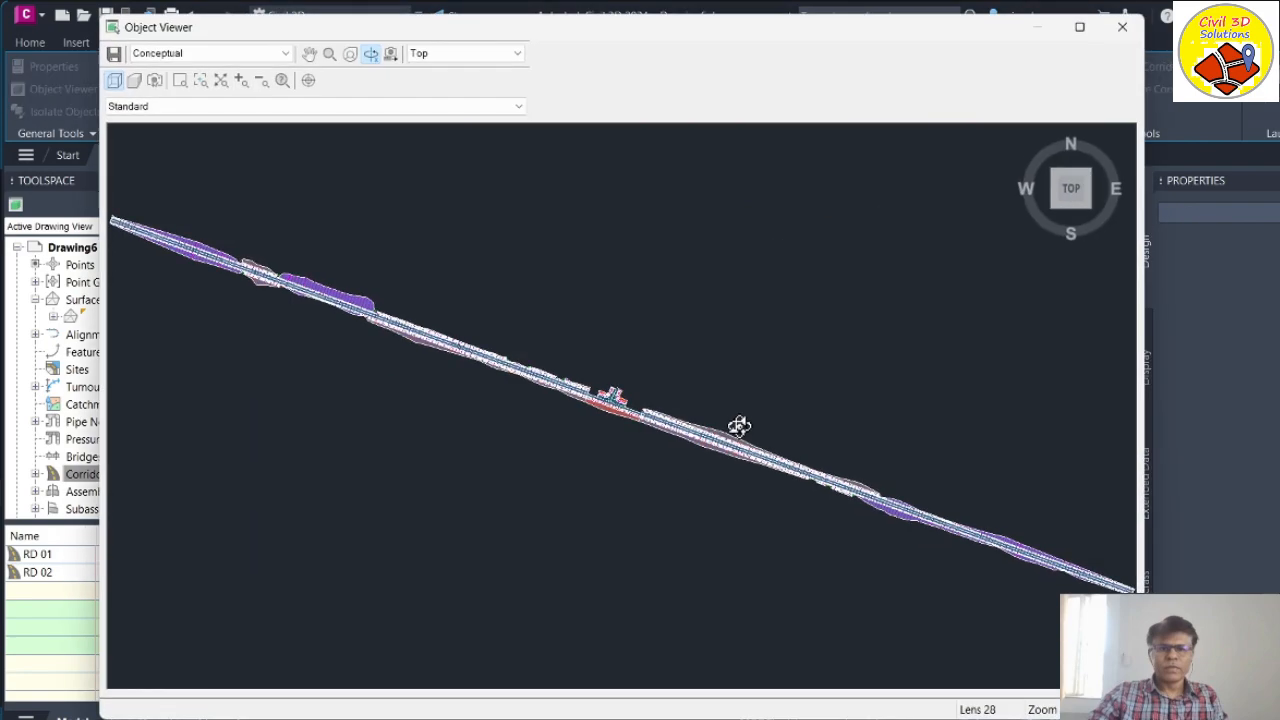
{"action": "scroll", "coordinate": [630, 395], "scroll_direction": "up", "scroll_amount": 5}
{"action": "left_click_drag", "start_coordinate": [580, 471], "coordinate": [595, 448]}
{"action": "left_click", "coordinate": [1055, 200]}
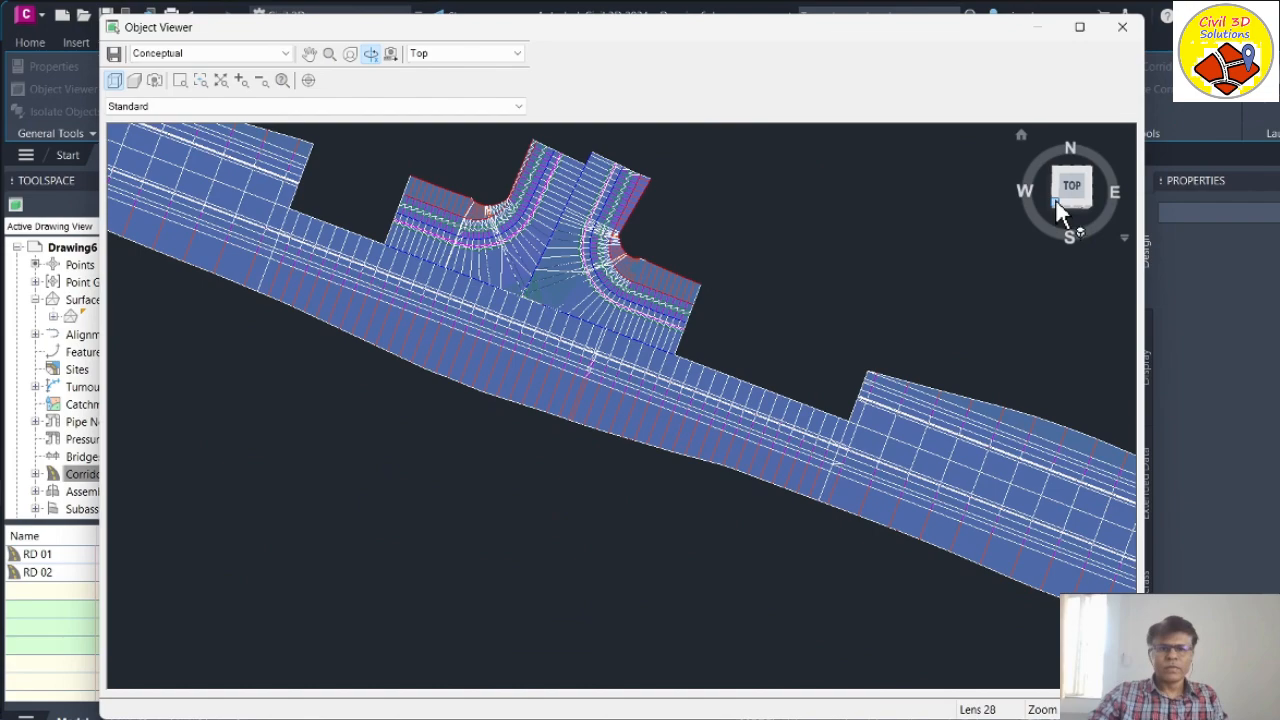
{"action": "left_click", "coordinate": [1055, 198]}
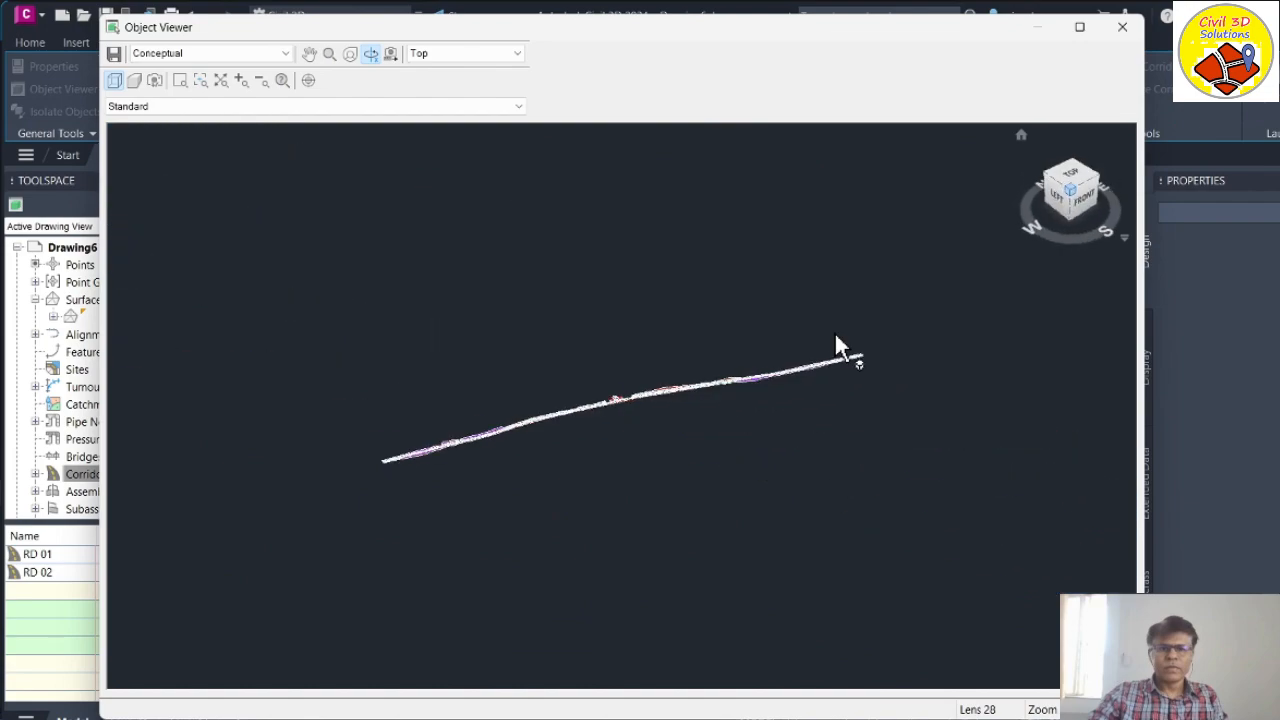
{"action": "left_click", "coordinate": [180, 81]}
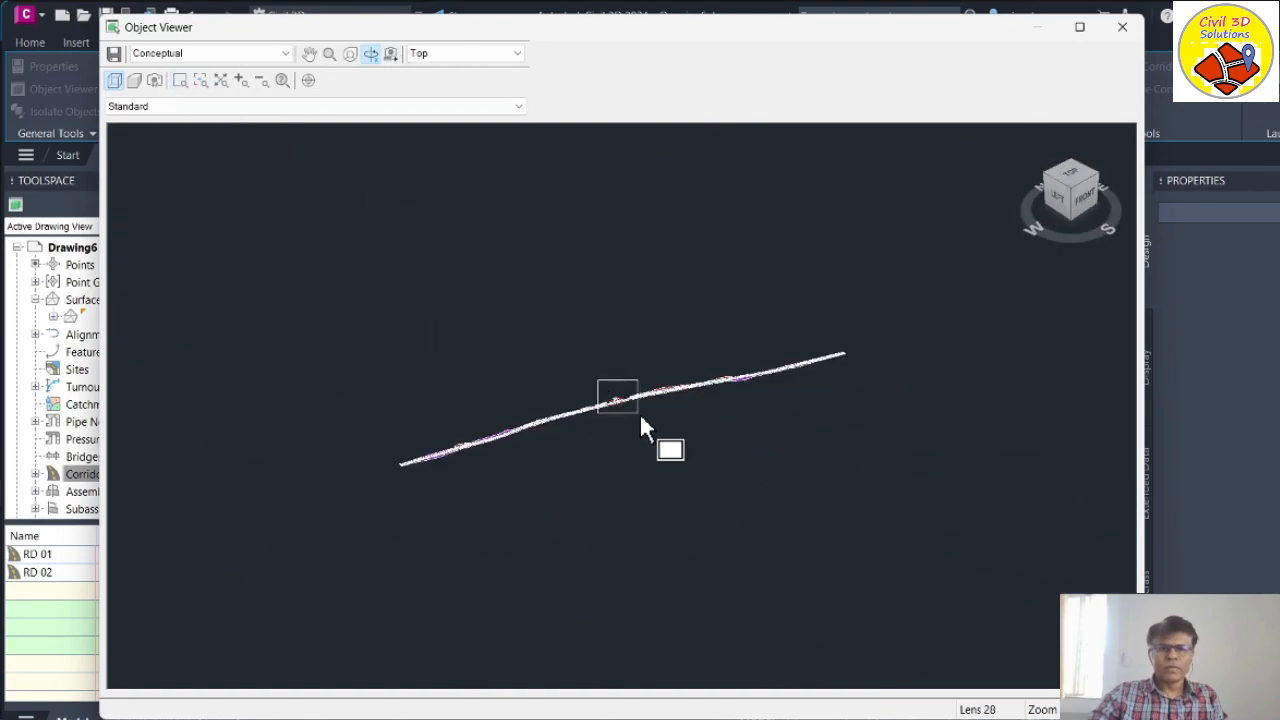
{"action": "left_click", "coordinate": [639, 412]}
{"action": "scroll", "coordinate": [438, 240], "scroll_direction": "up", "scroll_amount": 3}
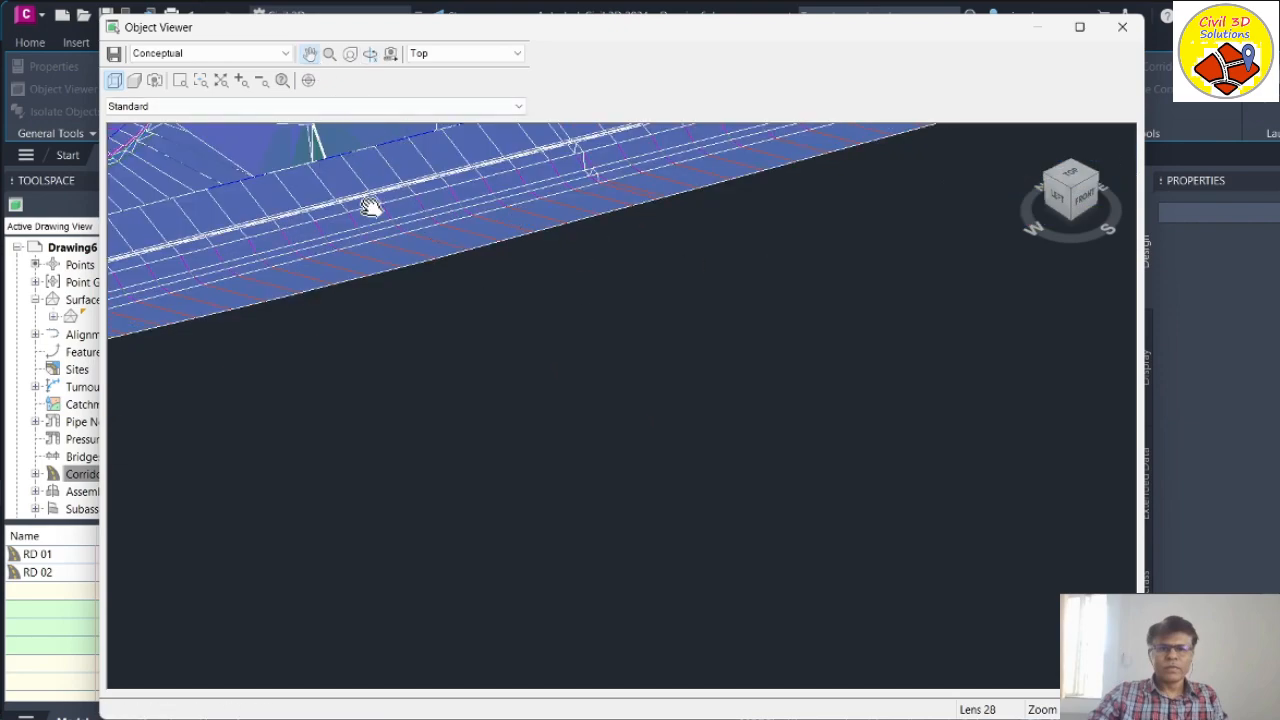
Step: Inspect the lane surfaces of both curb returns in 3D where they meet at the centreline intersection, and close the Object Viewer
{"action": "left_click_drag", "start_coordinate": [370, 207], "coordinate": [694, 619]}
{"action": "scroll", "coordinate": [658, 597], "scroll_direction": "up", "scroll_amount": 5}
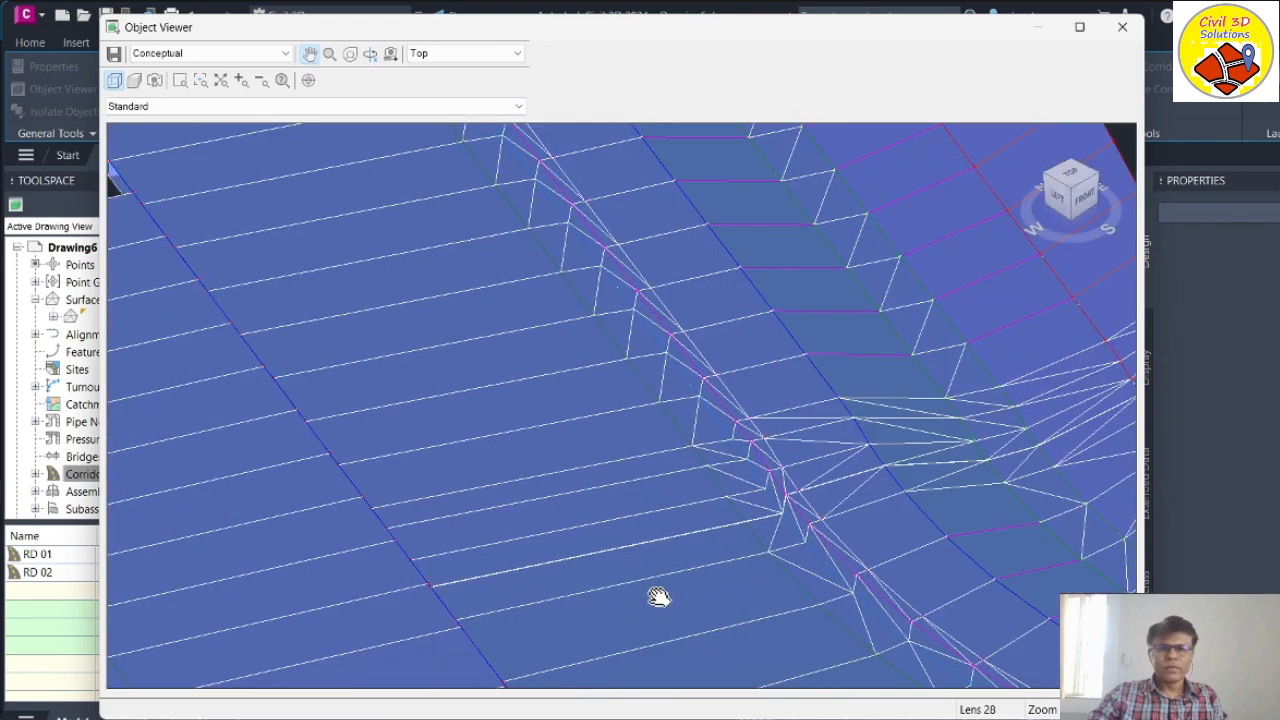
{"action": "scroll", "coordinate": [622, 375], "scroll_direction": "down", "scroll_amount": 5}
{"action": "scroll", "coordinate": [585, 280], "scroll_direction": "up", "scroll_amount": 3}
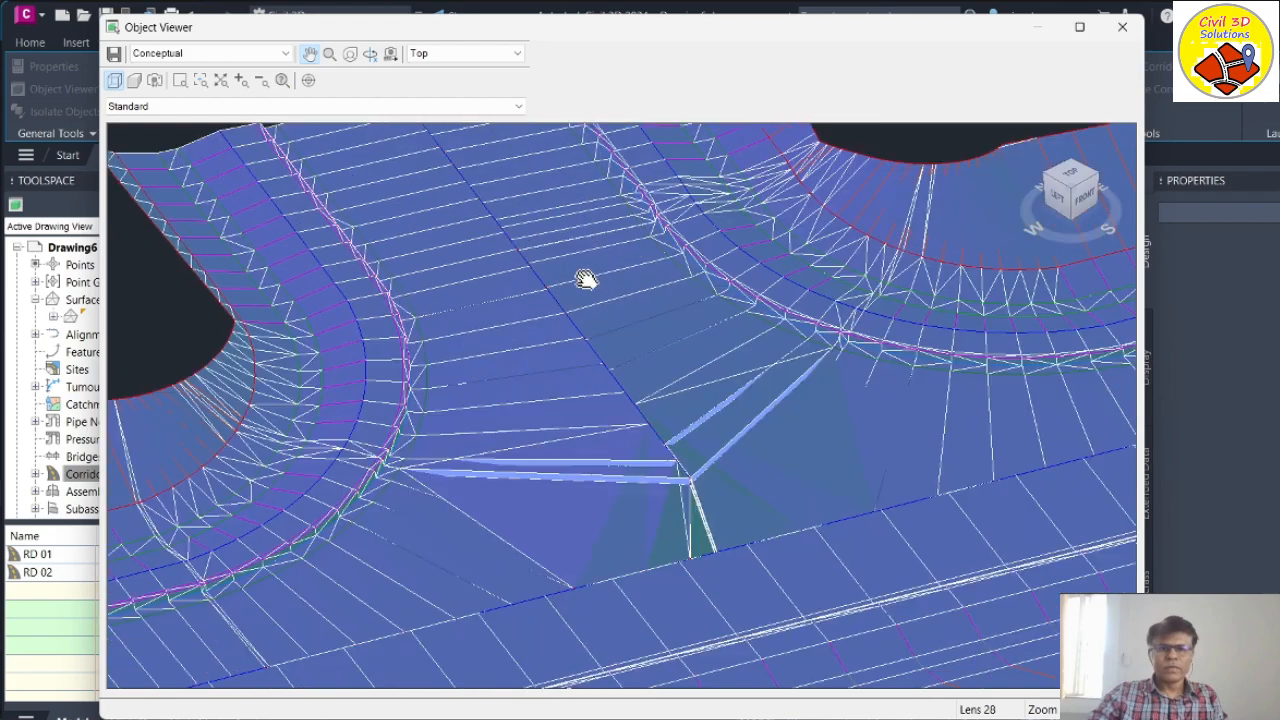
{"action": "left_click_drag", "start_coordinate": [700, 557], "coordinate": [707, 475]}
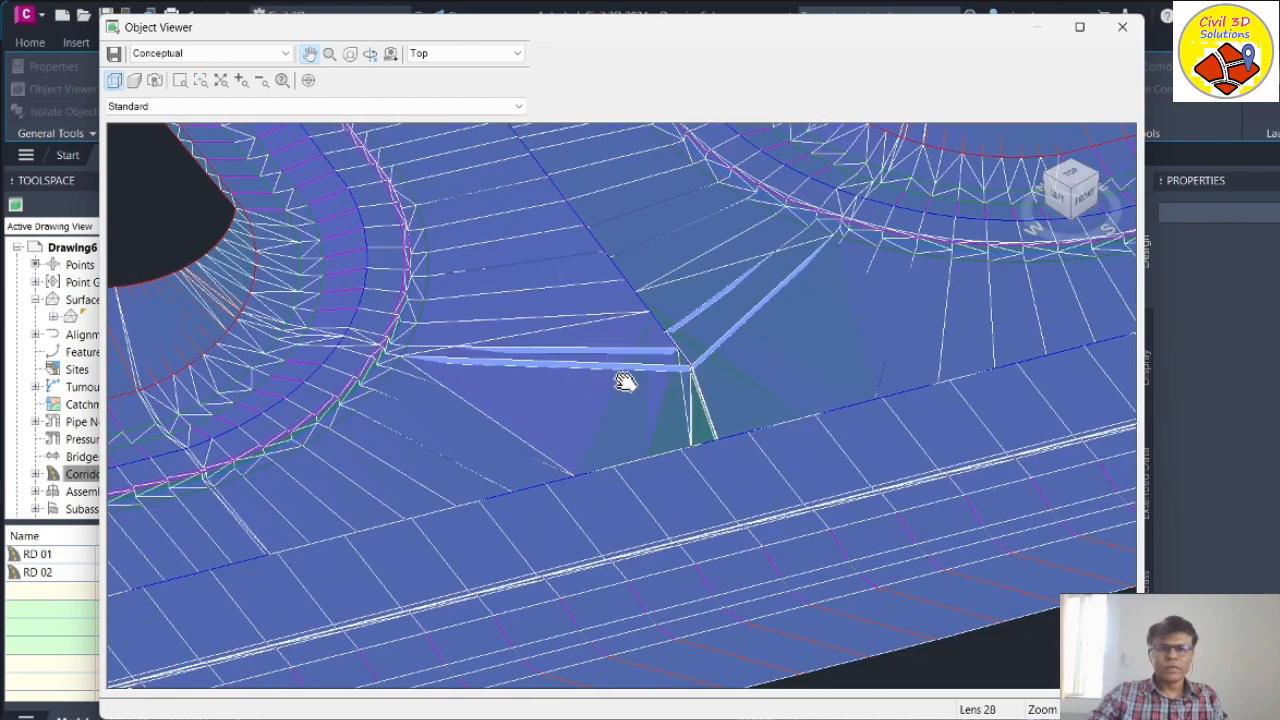
{"action": "scroll", "coordinate": [625, 382], "scroll_direction": "up", "scroll_amount": 4}
{"action": "left_click_drag", "start_coordinate": [600, 401], "coordinate": [809, 423]}
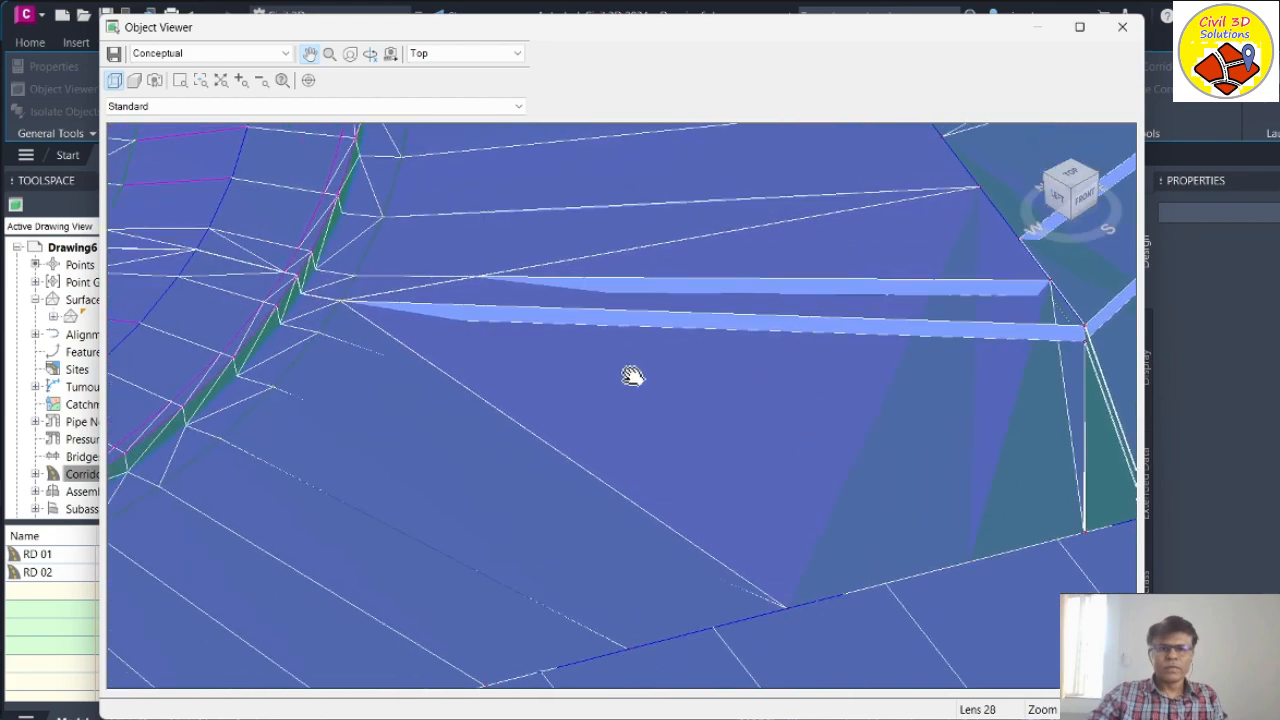
{"action": "scroll", "coordinate": [627, 374], "scroll_direction": "down", "scroll_amount": 5}
{"action": "scroll", "coordinate": [628, 374], "scroll_direction": "up", "scroll_amount": 4}
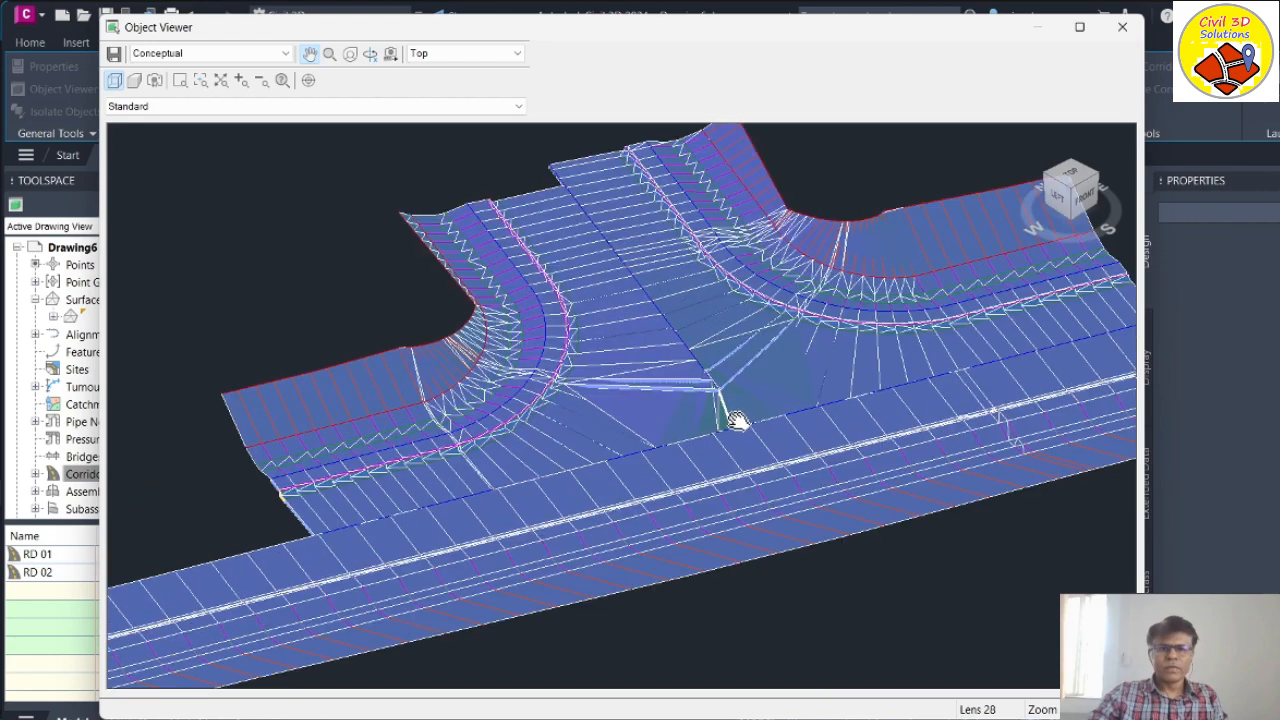
{"action": "scroll", "coordinate": [600, 445], "scroll_direction": "up", "scroll_amount": 5}
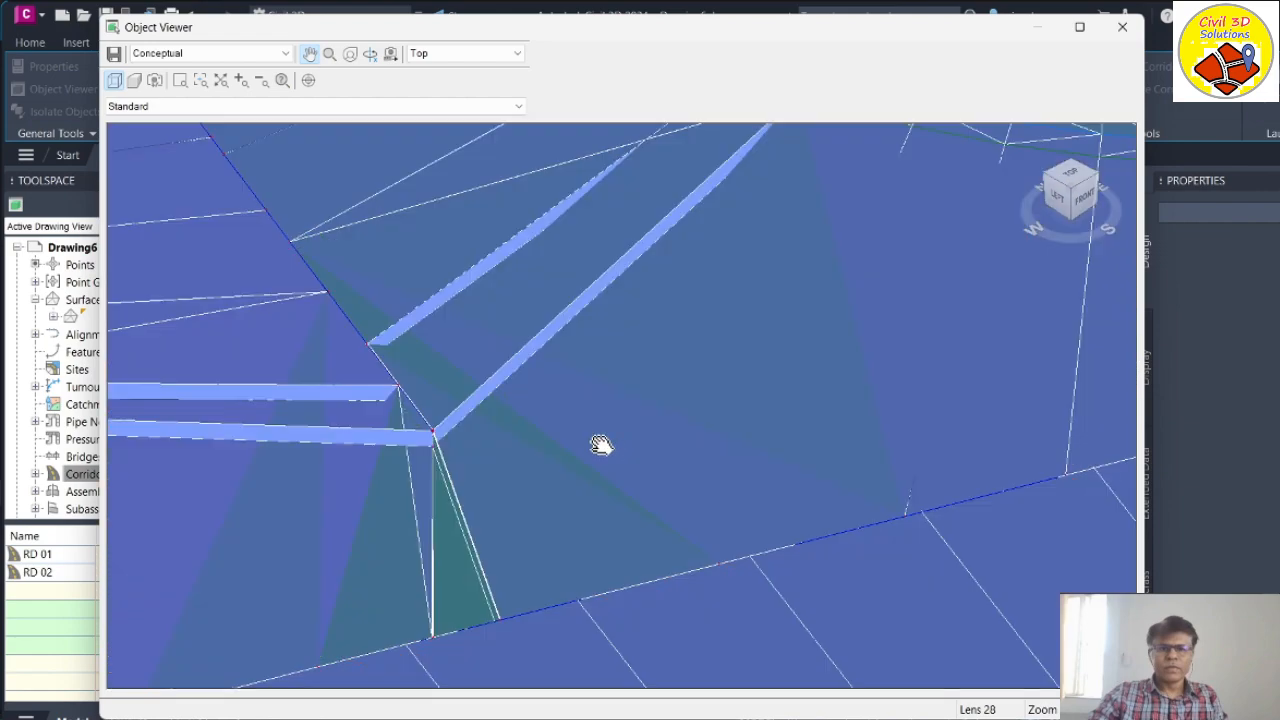
{"action": "scroll", "coordinate": [555, 446], "scroll_direction": "down", "scroll_amount": 3}
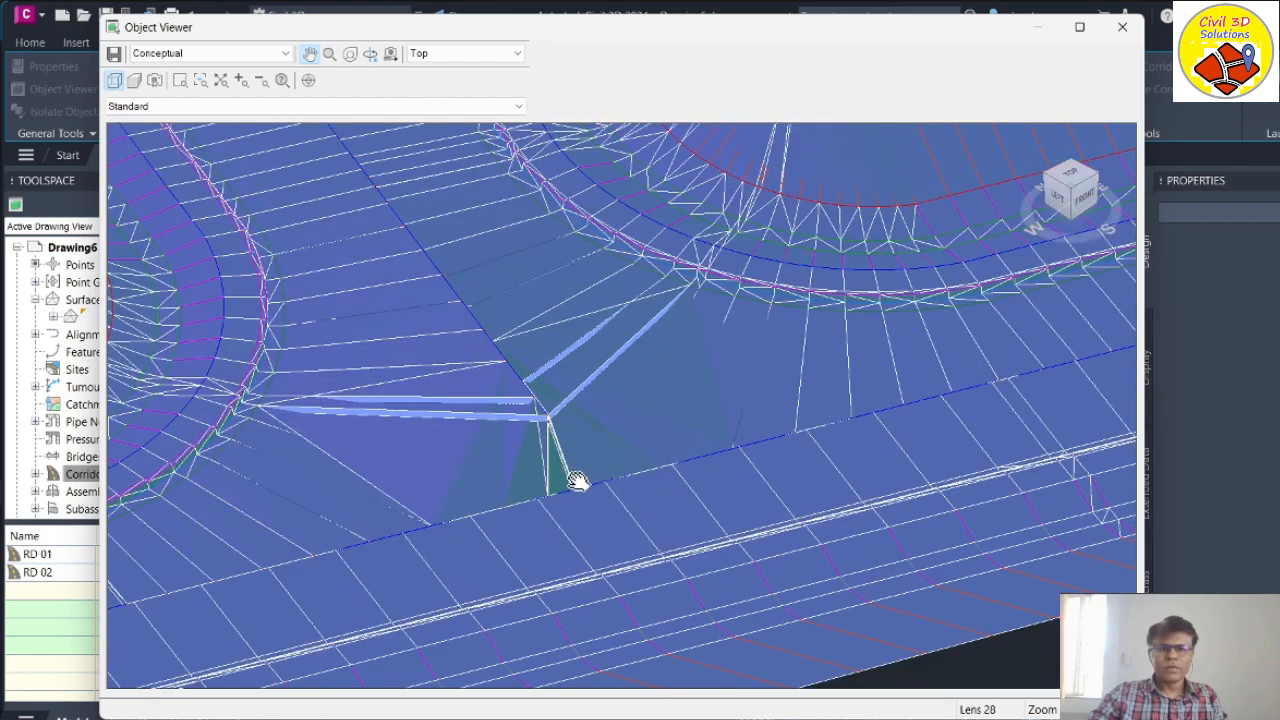
{"action": "scroll", "coordinate": [578, 481], "scroll_direction": "down", "scroll_amount": 2}
{"action": "scroll", "coordinate": [572, 390], "scroll_direction": "up", "scroll_amount": 2}
{"action": "right_click", "coordinate": [567, 388]}
{"action": "left_click", "coordinate": [605, 417]}
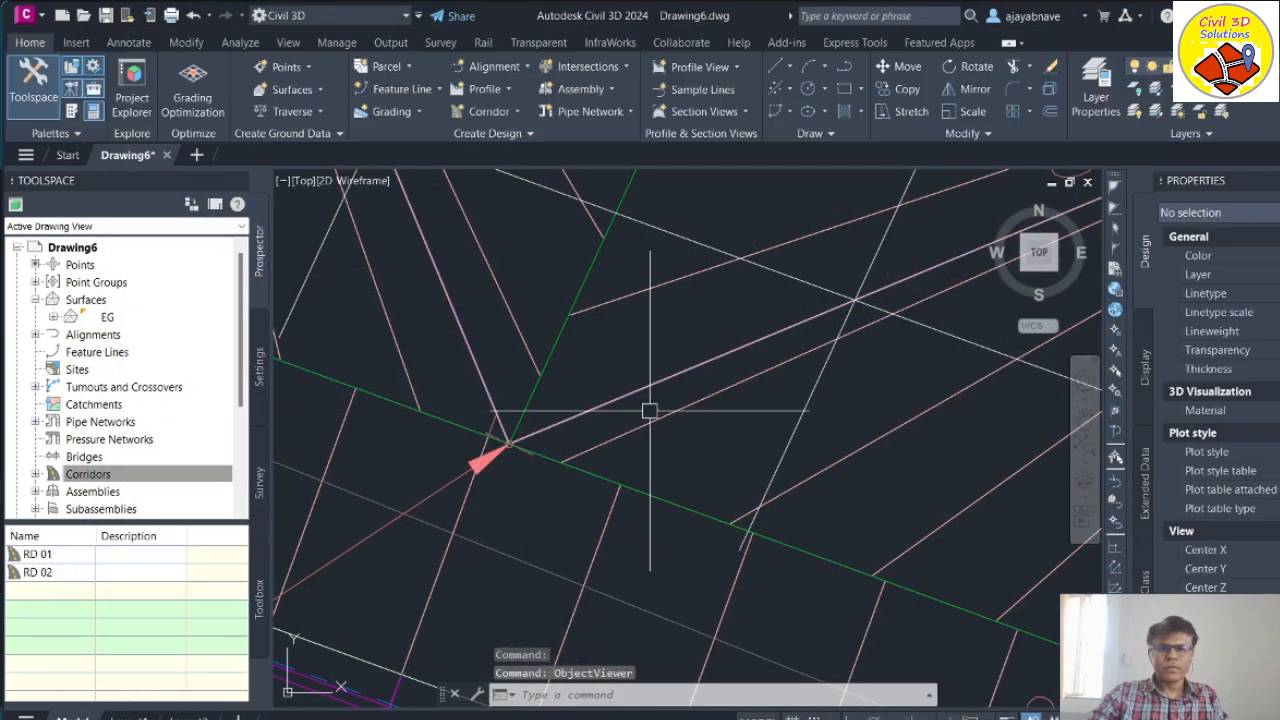
Step: Add manual sections to corridor RD 01 on the JN_NE curb return baseline at stations 0+018.78 and 0+018.56
{"action": "scroll", "coordinate": [638, 511], "scroll_direction": "down", "scroll_amount": 1}
{"action": "scroll", "coordinate": [645, 495], "scroll_direction": "up", "scroll_amount": 3}
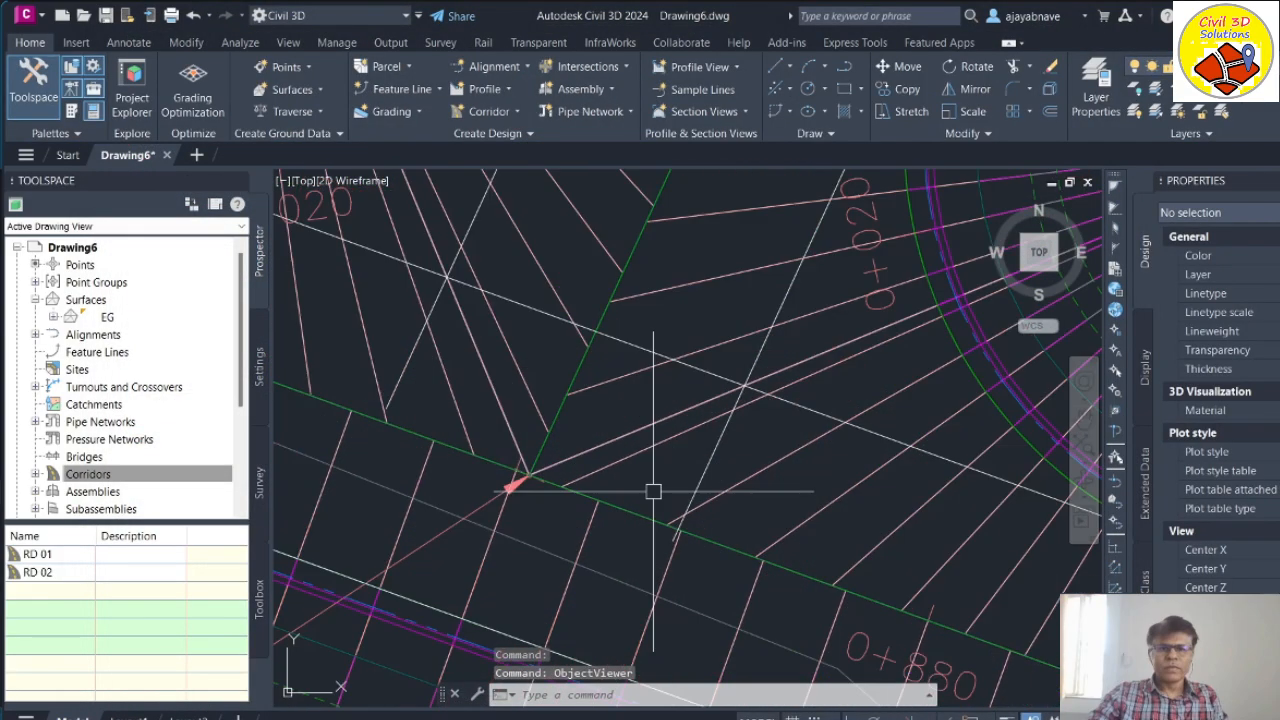
{"action": "left_click", "coordinate": [630, 372]}
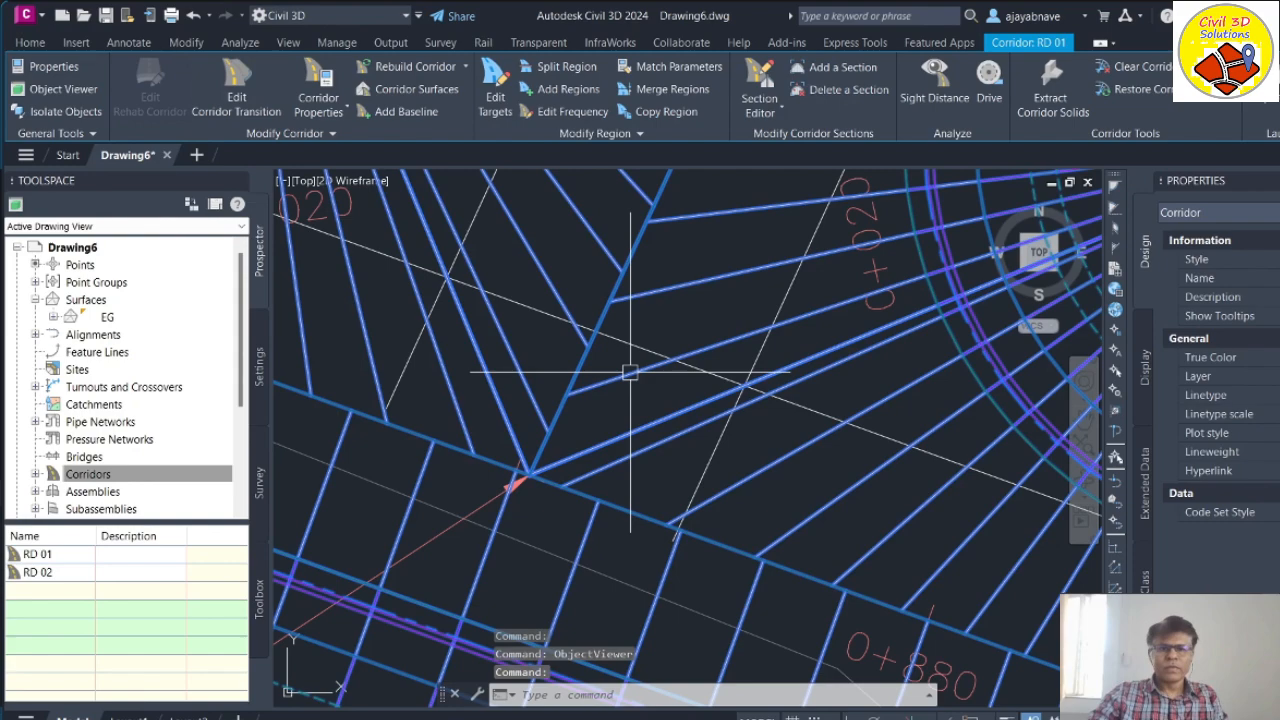
{"action": "left_click", "coordinate": [838, 72]}
{"action": "scroll", "coordinate": [590, 430], "scroll_direction": "up", "scroll_amount": 3}
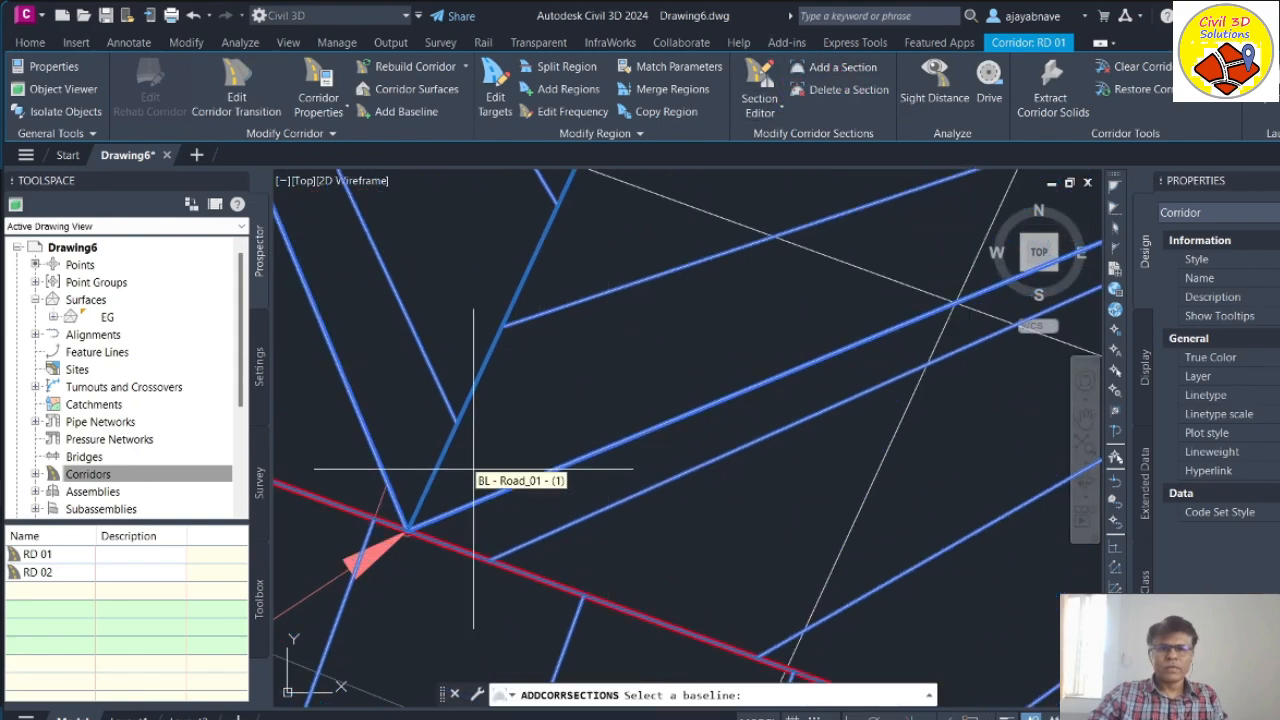
{"action": "scroll", "coordinate": [457, 443], "scroll_direction": "down", "scroll_amount": 3}
{"action": "scroll", "coordinate": [457, 443], "scroll_direction": "down", "scroll_amount": 1}
{"action": "scroll", "coordinate": [537, 346], "scroll_direction": "up", "scroll_amount": 4}
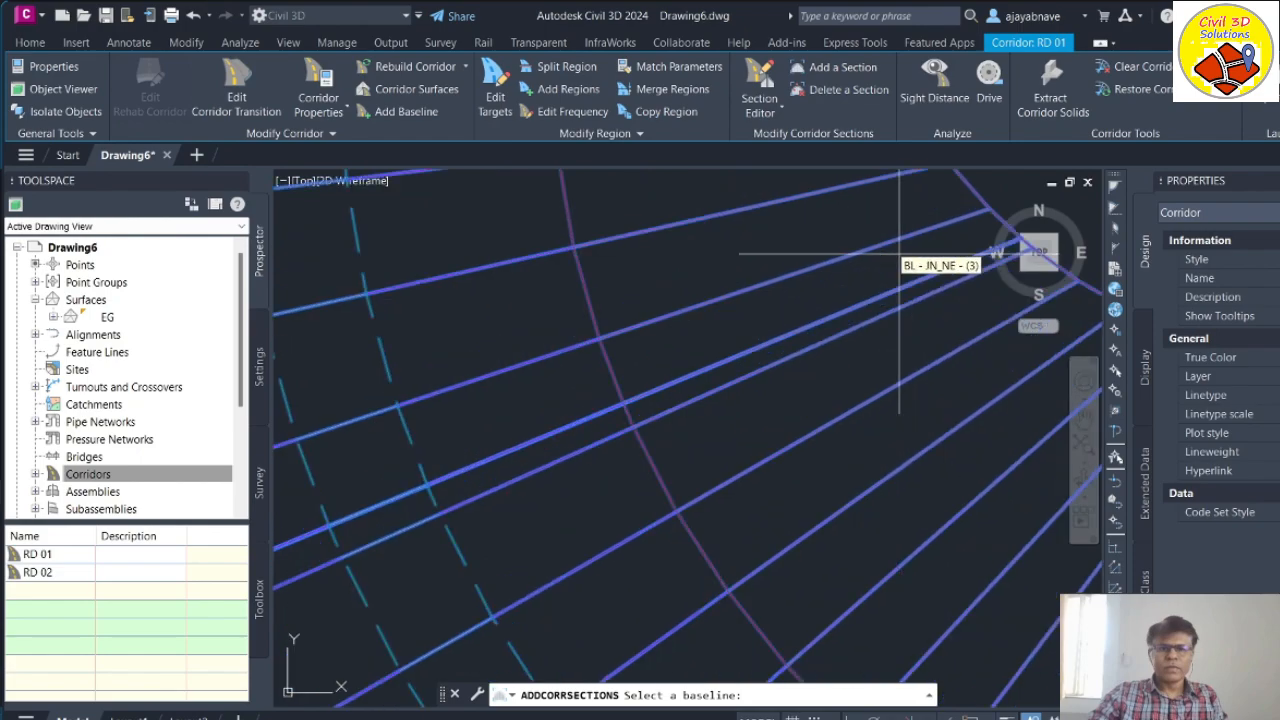
{"action": "scroll", "coordinate": [740, 299], "scroll_direction": "up", "scroll_amount": 2}
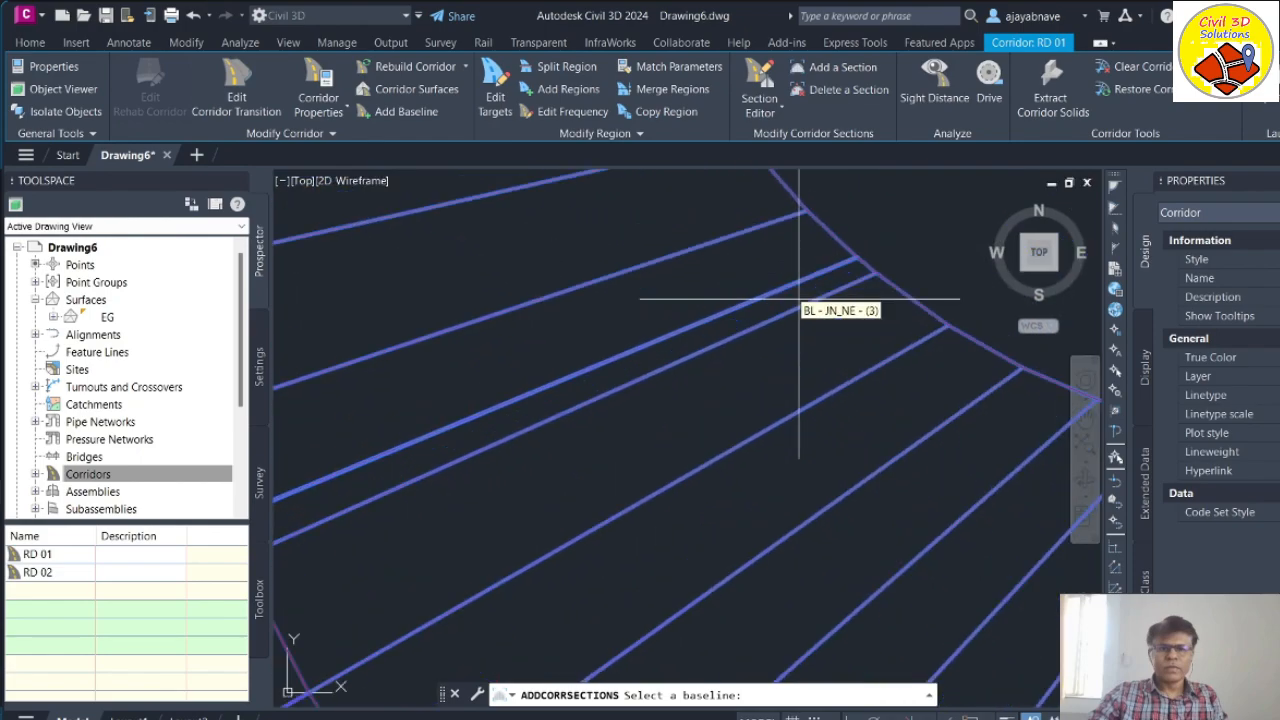
{"action": "left_click", "coordinate": [790, 237]}
{"action": "scroll", "coordinate": [785, 215], "scroll_direction": "down", "scroll_amount": 3}
{"action": "scroll", "coordinate": [600, 275], "scroll_direction": "up", "scroll_amount": 4}
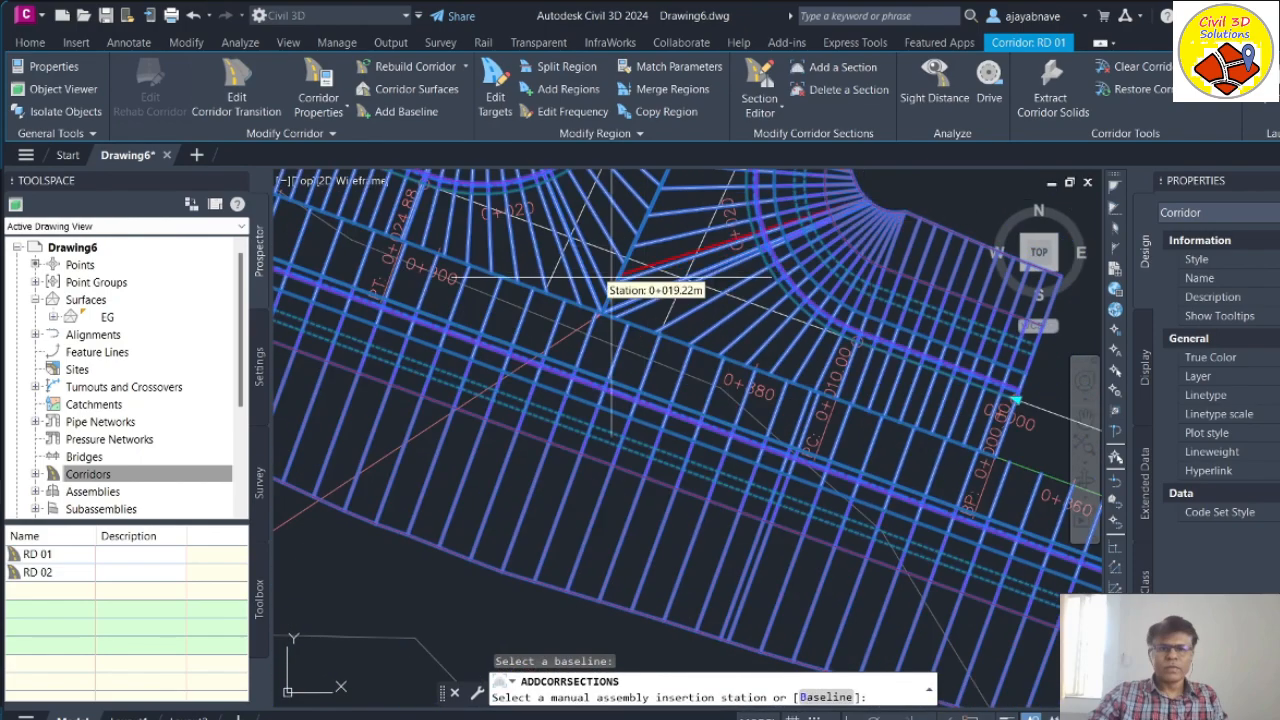
{"action": "scroll", "coordinate": [634, 293], "scroll_direction": "up", "scroll_amount": 2}
{"action": "scroll", "coordinate": [634, 325], "scroll_direction": "down", "scroll_amount": 2}
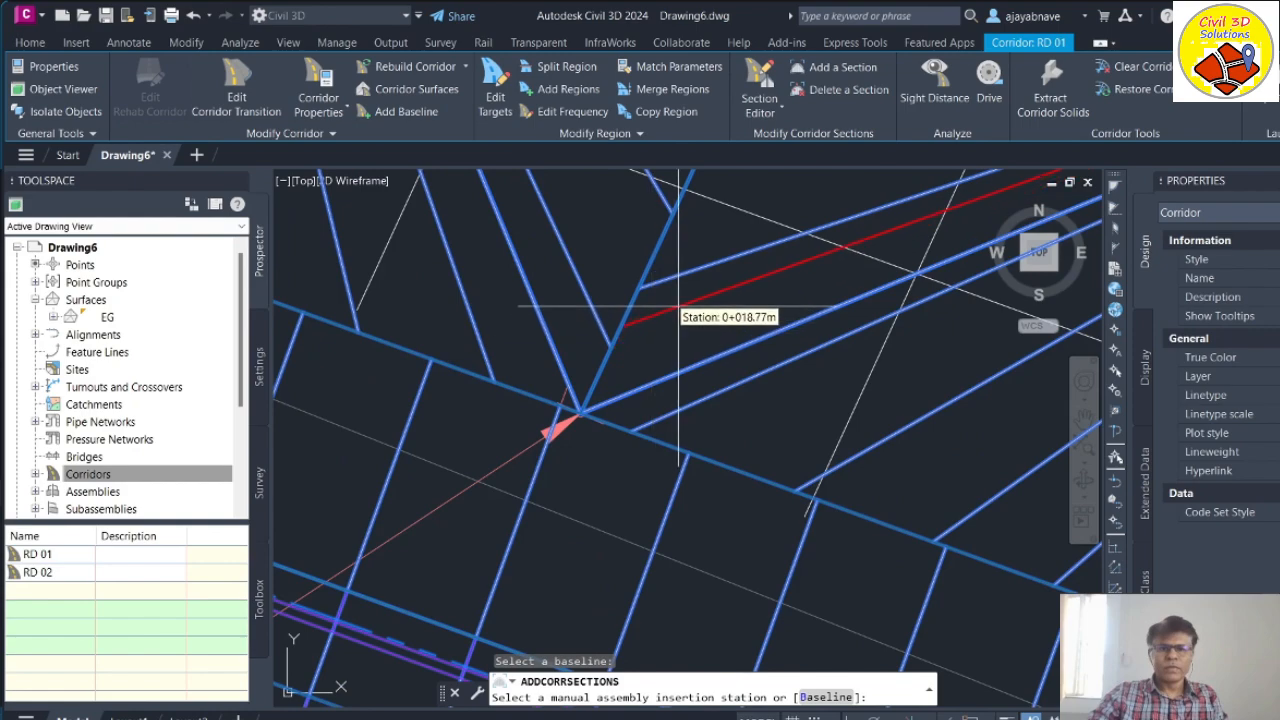
{"action": "left_click", "coordinate": [671, 322]}
{"action": "left_click", "coordinate": [700, 330]}
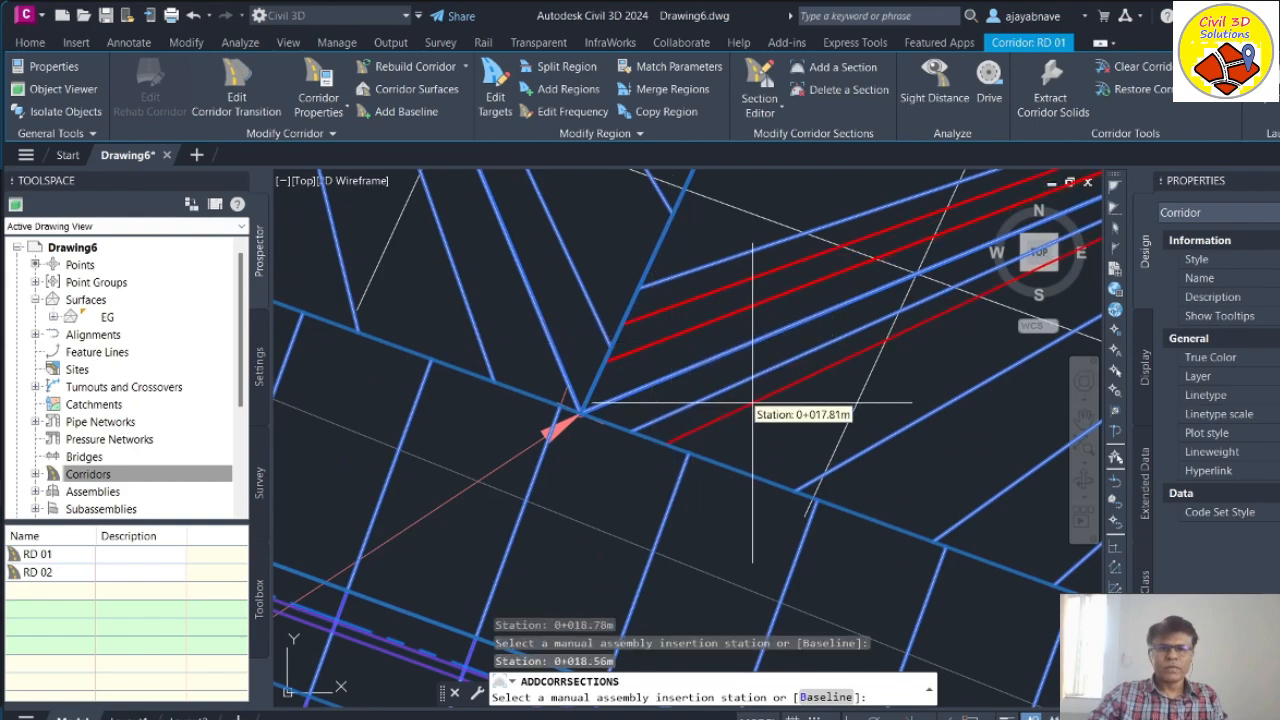
Step: Add JN_NE sections at stations 0+017.81, 0+017.39, 0+016.72, 0+016.34 and 0+015.45
{"action": "left_click", "coordinate": [750, 400]}
{"action": "left_click", "coordinate": [815, 440]}
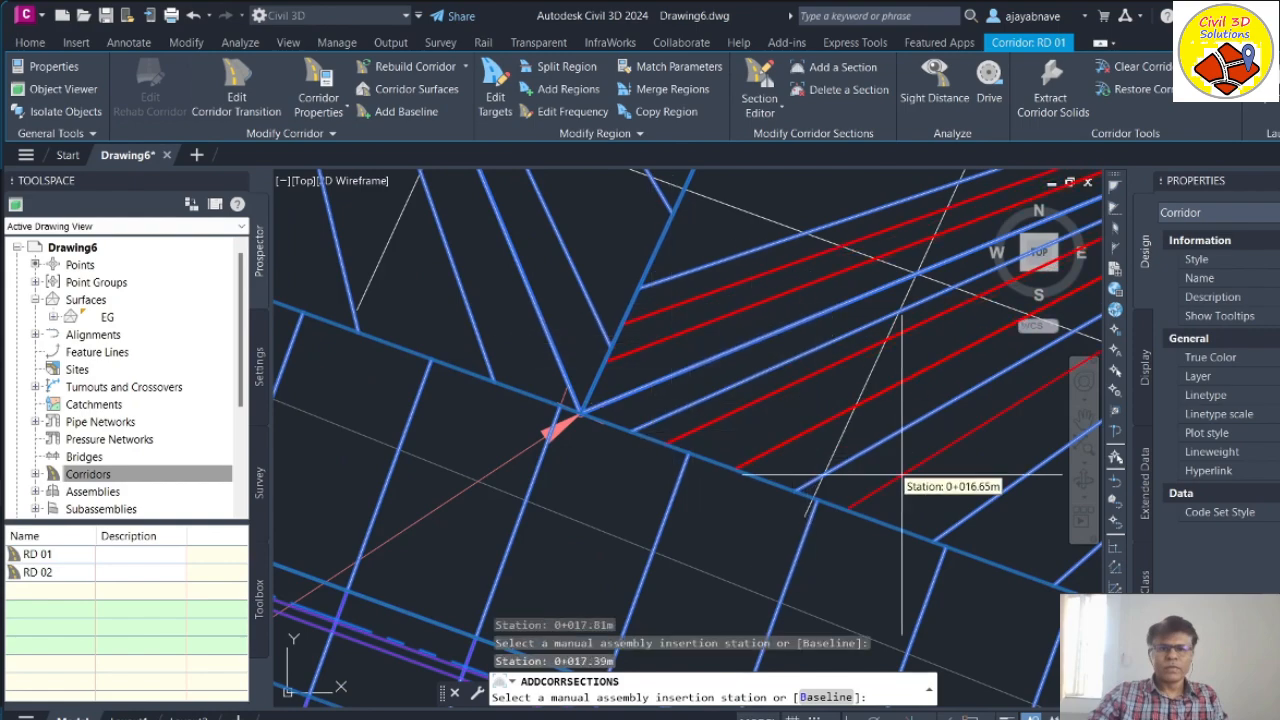
{"action": "scroll", "coordinate": [567, 368], "scroll_direction": "down", "scroll_amount": 2}
{"action": "scroll", "coordinate": [655, 405], "scroll_direction": "up", "scroll_amount": 4}
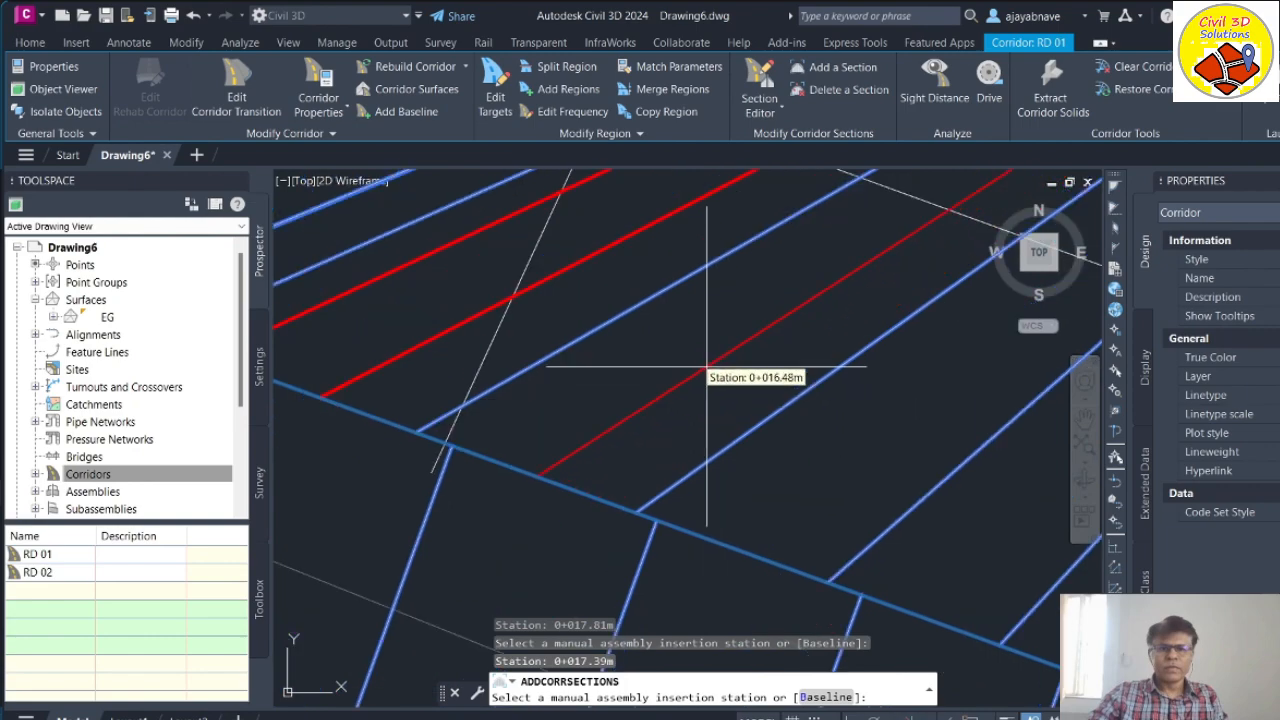
{"action": "left_click", "coordinate": [684, 333]}
{"action": "left_click", "coordinate": [726, 404]}
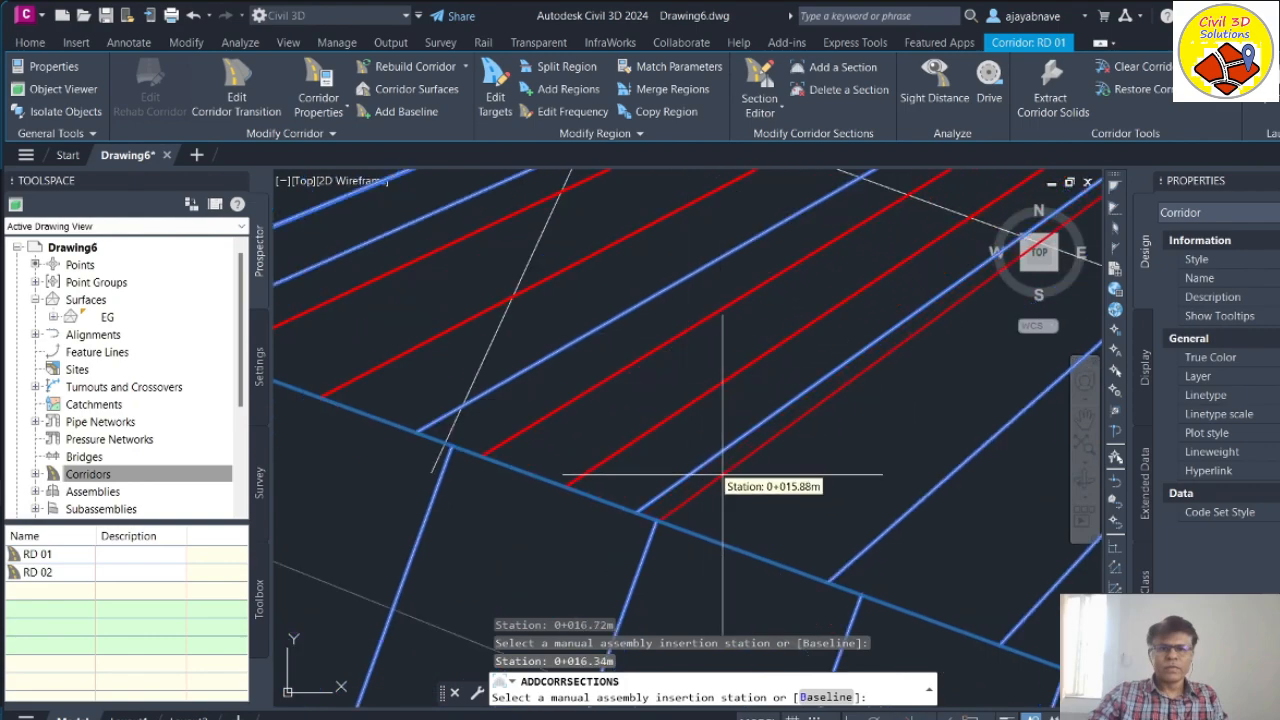
{"action": "left_click", "coordinate": [824, 490]}
Step: Add three JN_NE sections in the gaps towards the side road, including stations 0+020.42 and 0+021.53
{"action": "scroll", "coordinate": [742, 505], "scroll_direction": "down", "scroll_amount": 3}
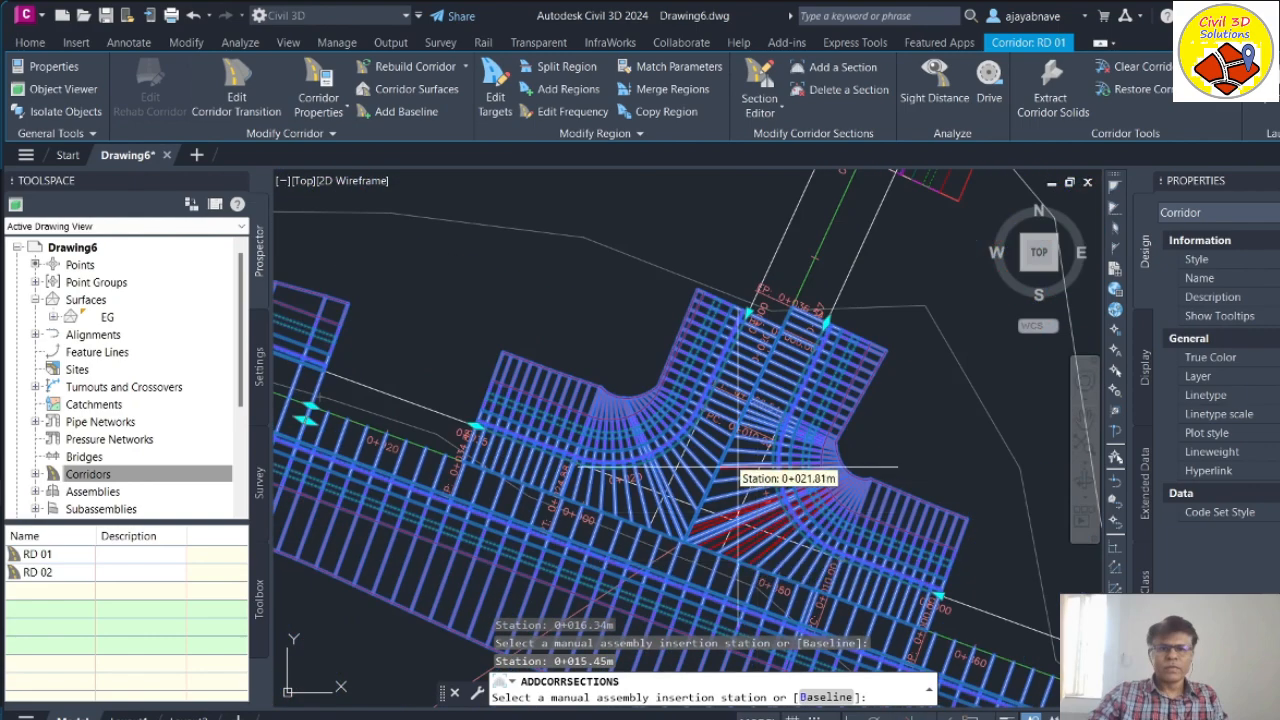
{"action": "scroll", "coordinate": [735, 530], "scroll_direction": "up", "scroll_amount": 5}
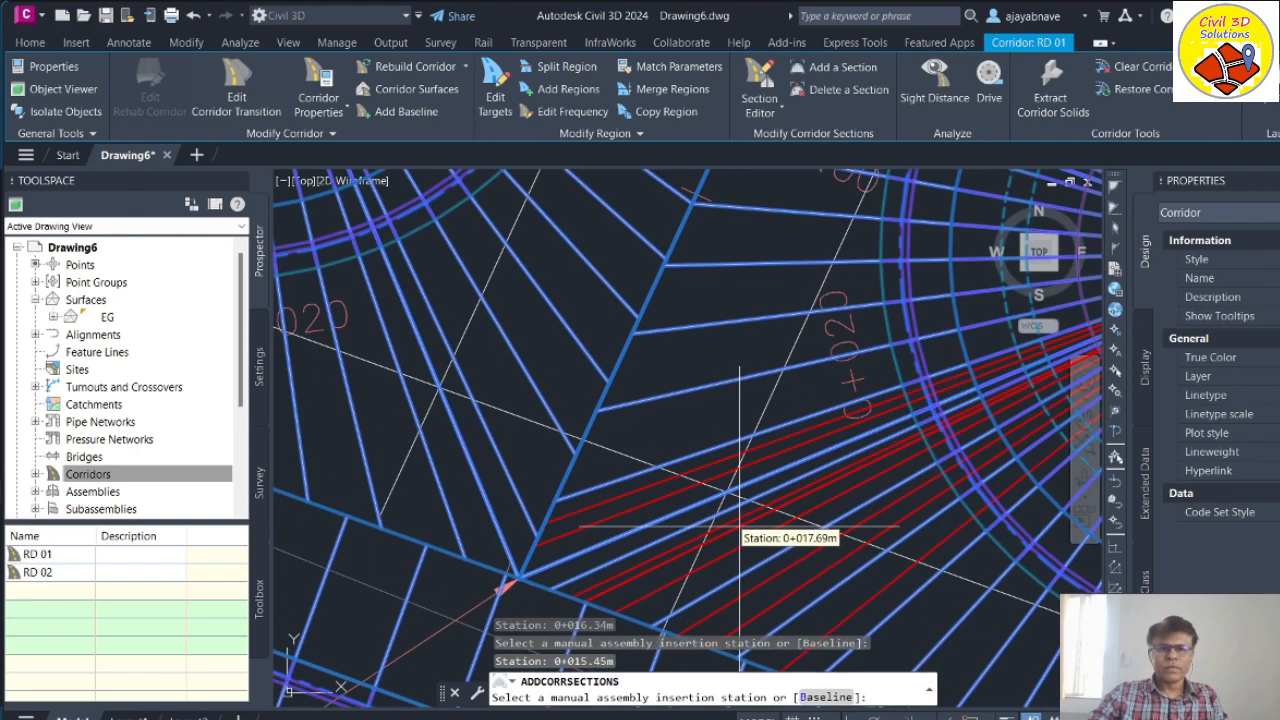
{"action": "left_click", "coordinate": [713, 421]}
{"action": "left_click", "coordinate": [728, 353]}
{"action": "left_click", "coordinate": [748, 289]}
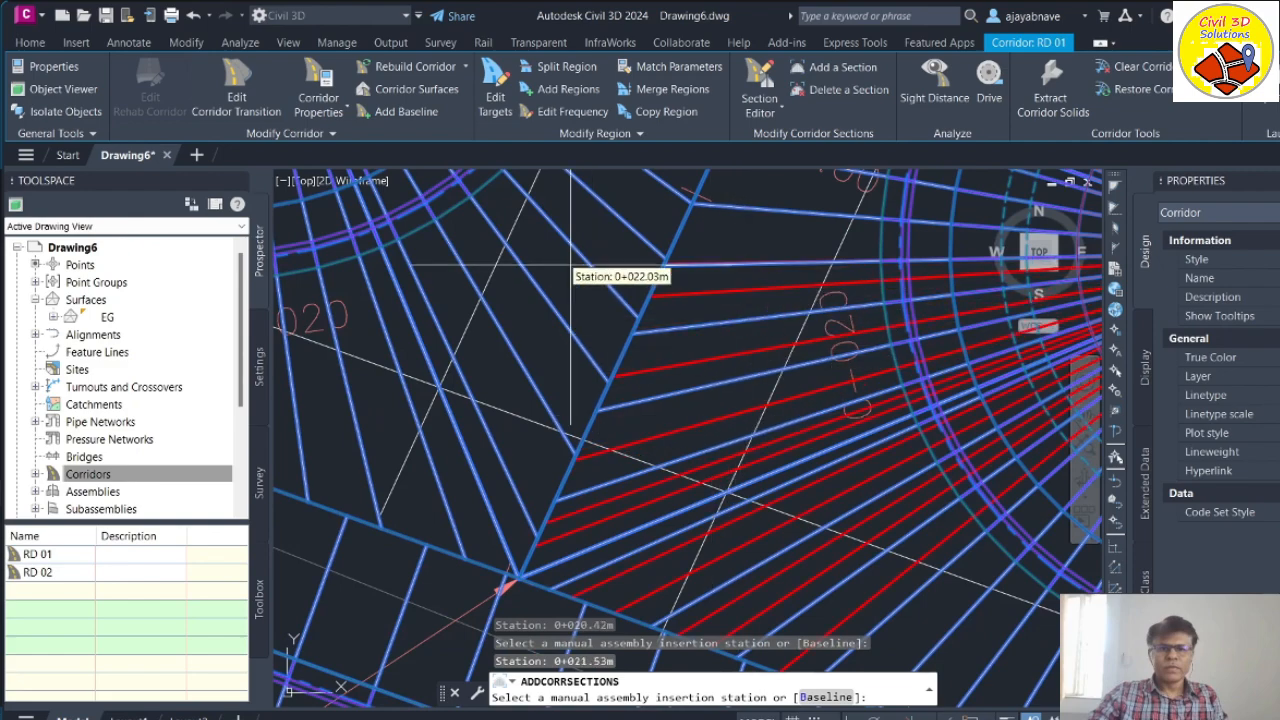
Step: Add JN_NE sections near the 0+880 label at stations 0+014.49 and 0+013.43, and finish adding sections on this baseline
{"action": "scroll", "coordinate": [552, 295], "scroll_direction": "down", "scroll_amount": 5}
{"action": "scroll", "coordinate": [565, 480], "scroll_direction": "up", "scroll_amount": 5}
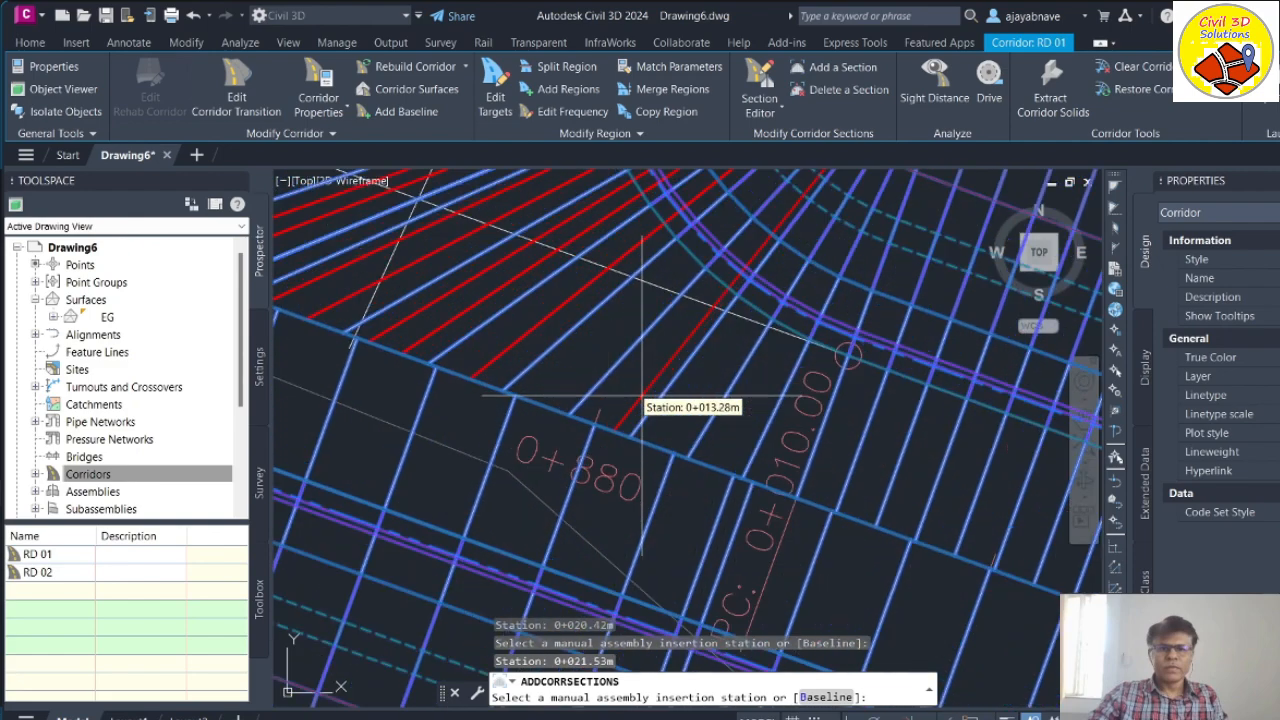
{"action": "left_click", "coordinate": [598, 356]}
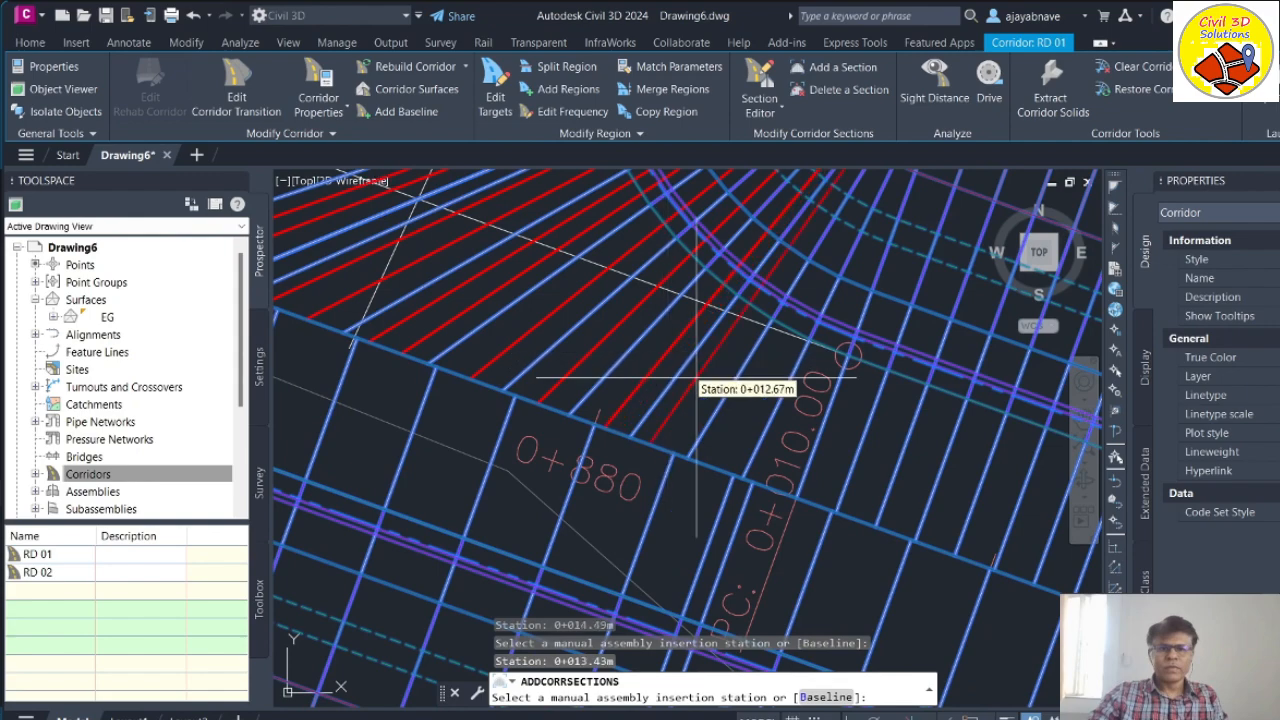
{"action": "scroll", "coordinate": [905, 520], "scroll_direction": "down", "scroll_amount": 3}
{"action": "scroll", "coordinate": [724, 450], "scroll_direction": "up", "scroll_amount": 3}
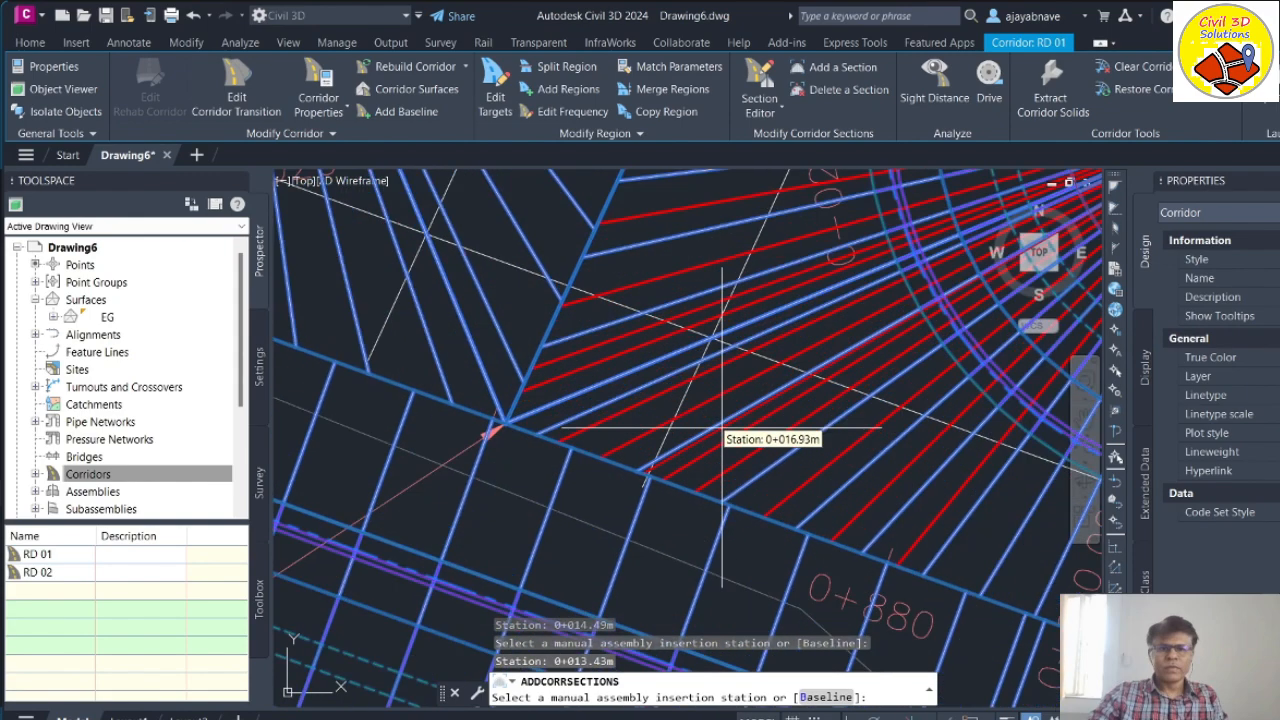
{"action": "scroll", "coordinate": [700, 470], "scroll_direction": "down", "scroll_amount": 3}
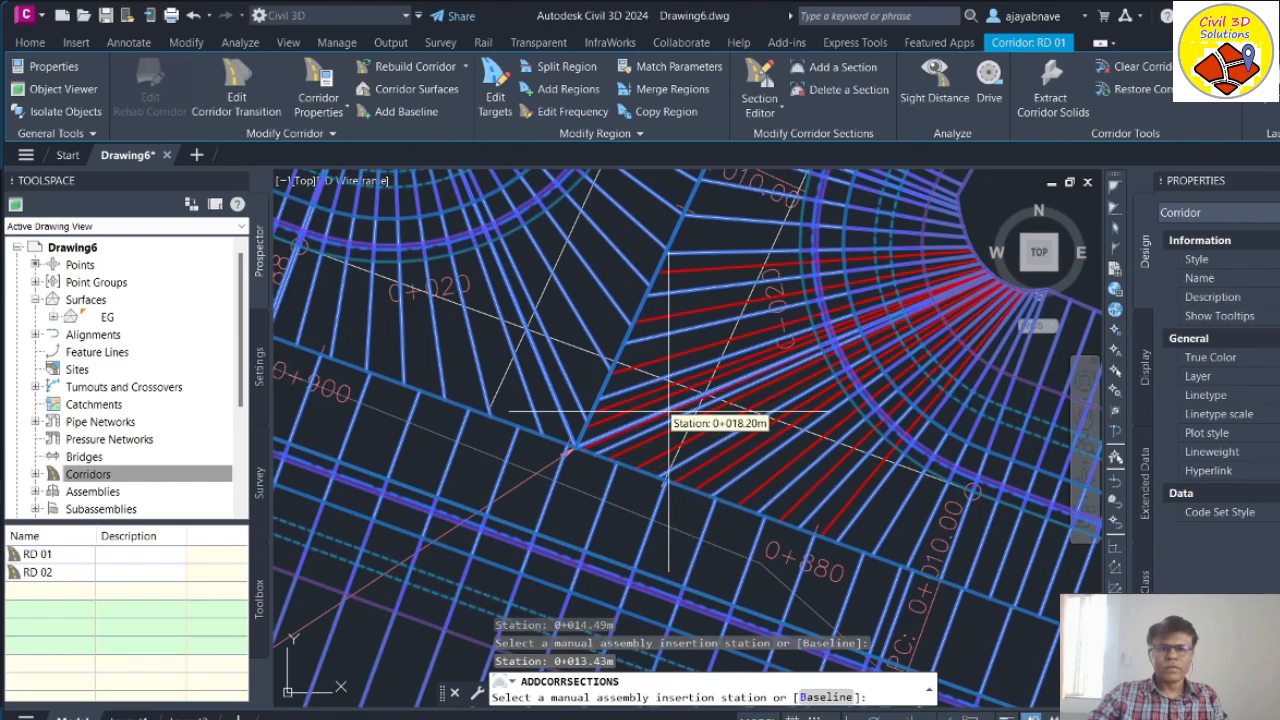
{"action": "scroll", "coordinate": [665, 412], "scroll_direction": "up", "scroll_amount": 3}
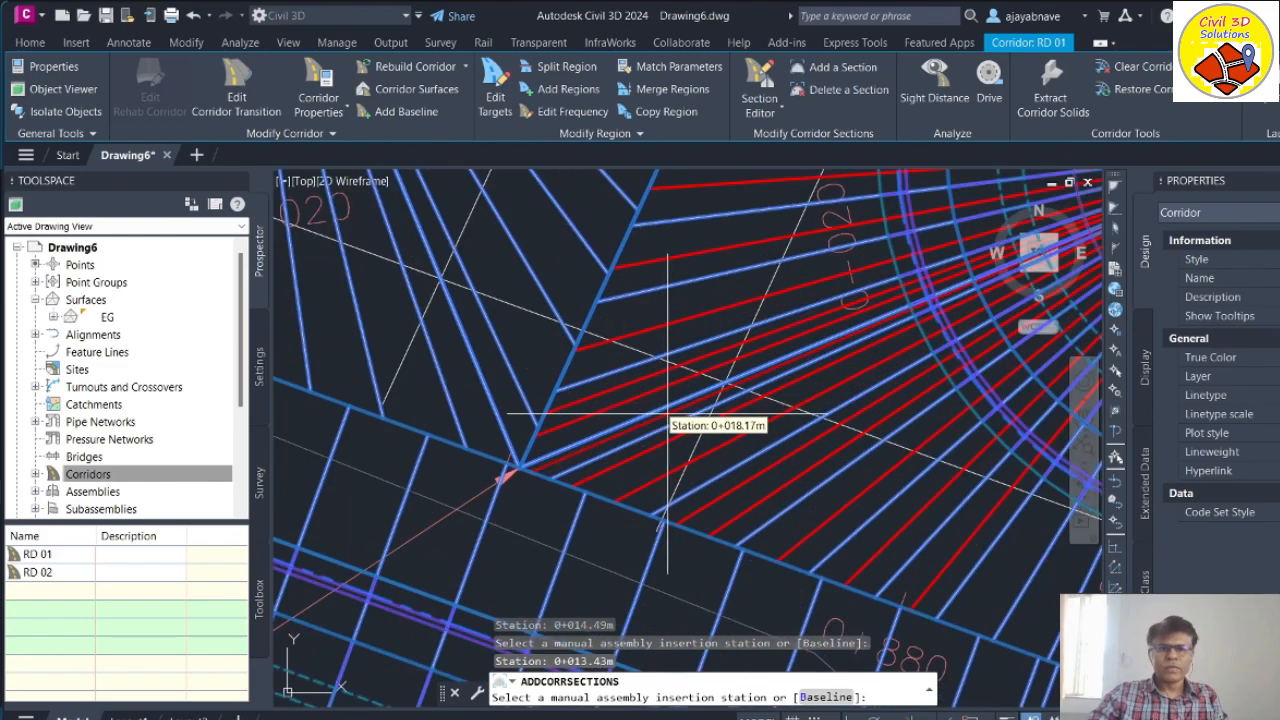
{"action": "key", "text": "Return"}
Step: Add four manual sections on the JN-NW curb return baseline between stations 0+016.52 and 0+013.59, including 0+014.59
{"action": "scroll", "coordinate": [600, 350], "scroll_direction": "down", "scroll_amount": 4}
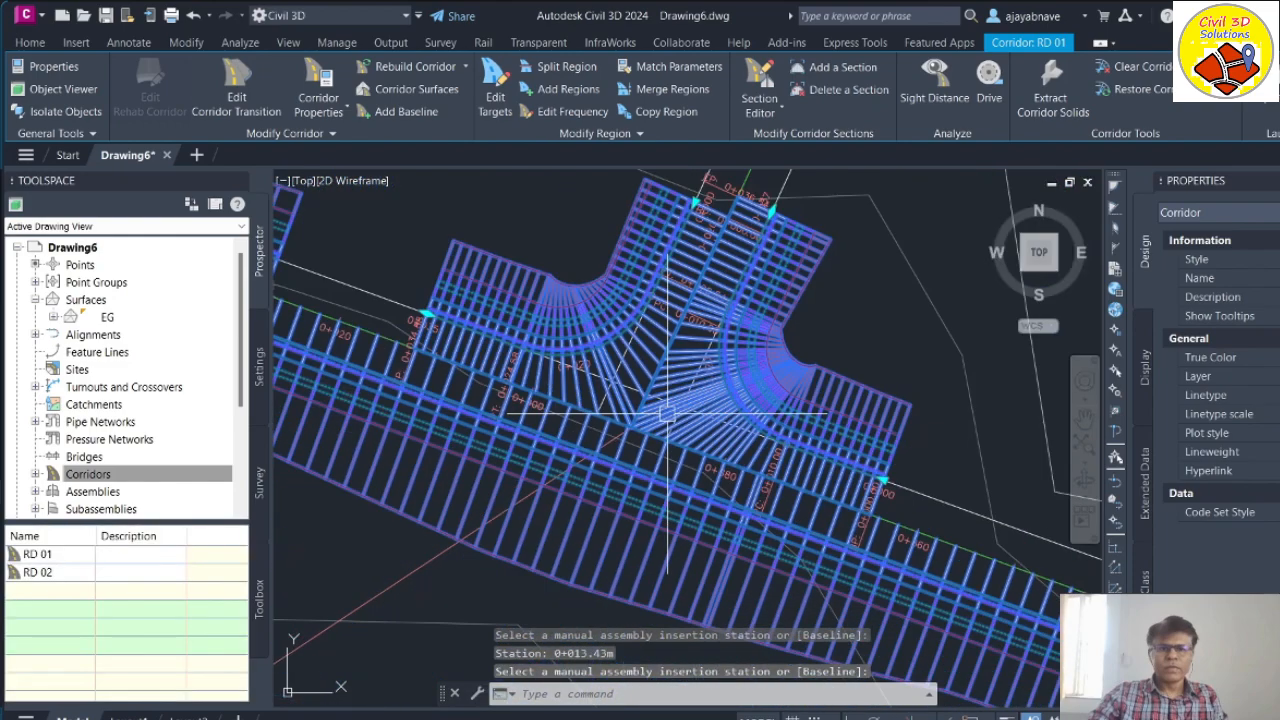
{"action": "scroll", "coordinate": [617, 374], "scroll_direction": "up", "scroll_amount": 4}
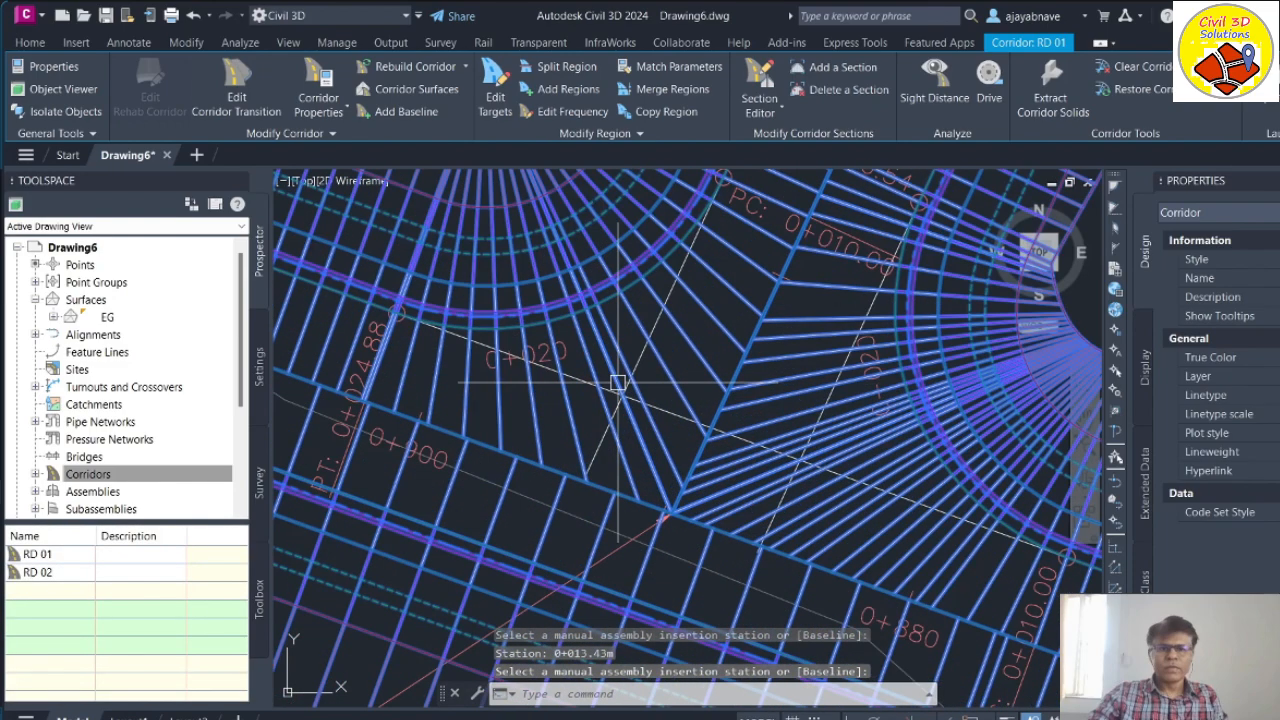
{"action": "left_click", "coordinate": [829, 70]}
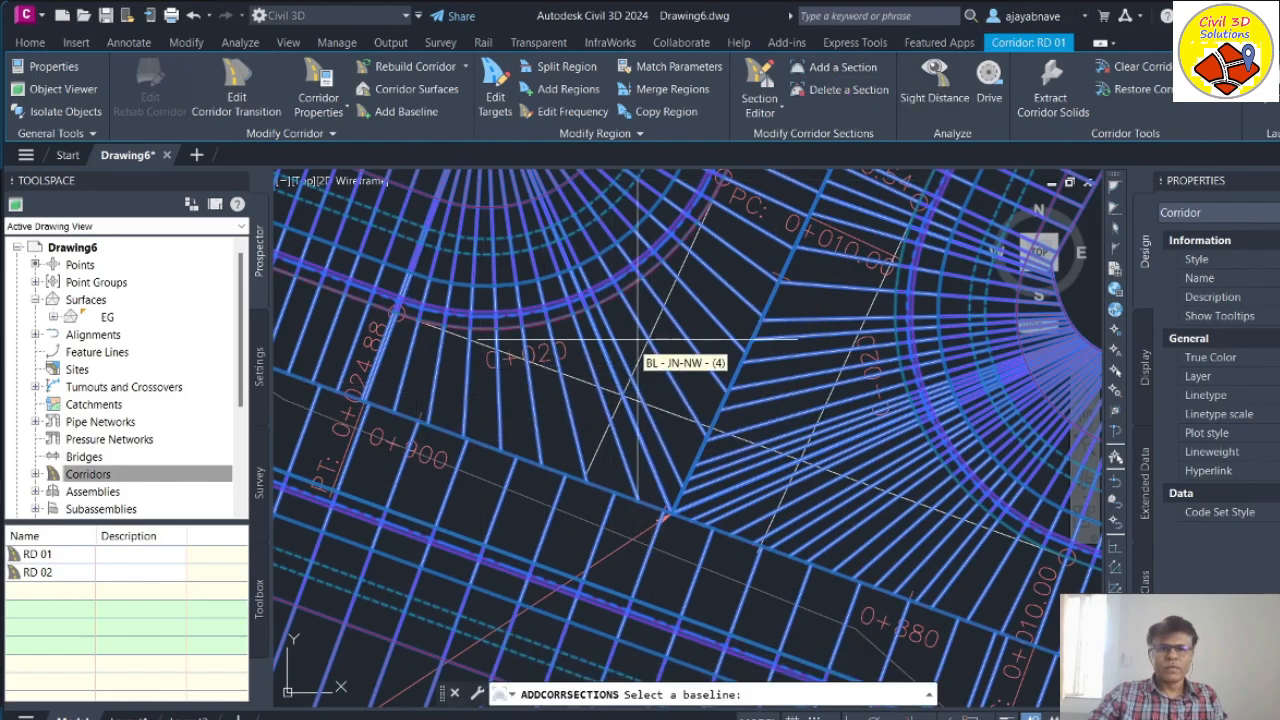
{"action": "scroll", "coordinate": [656, 358], "scroll_direction": "up", "scroll_amount": 3}
{"action": "scroll", "coordinate": [651, 486], "scroll_direction": "down", "scroll_amount": 3}
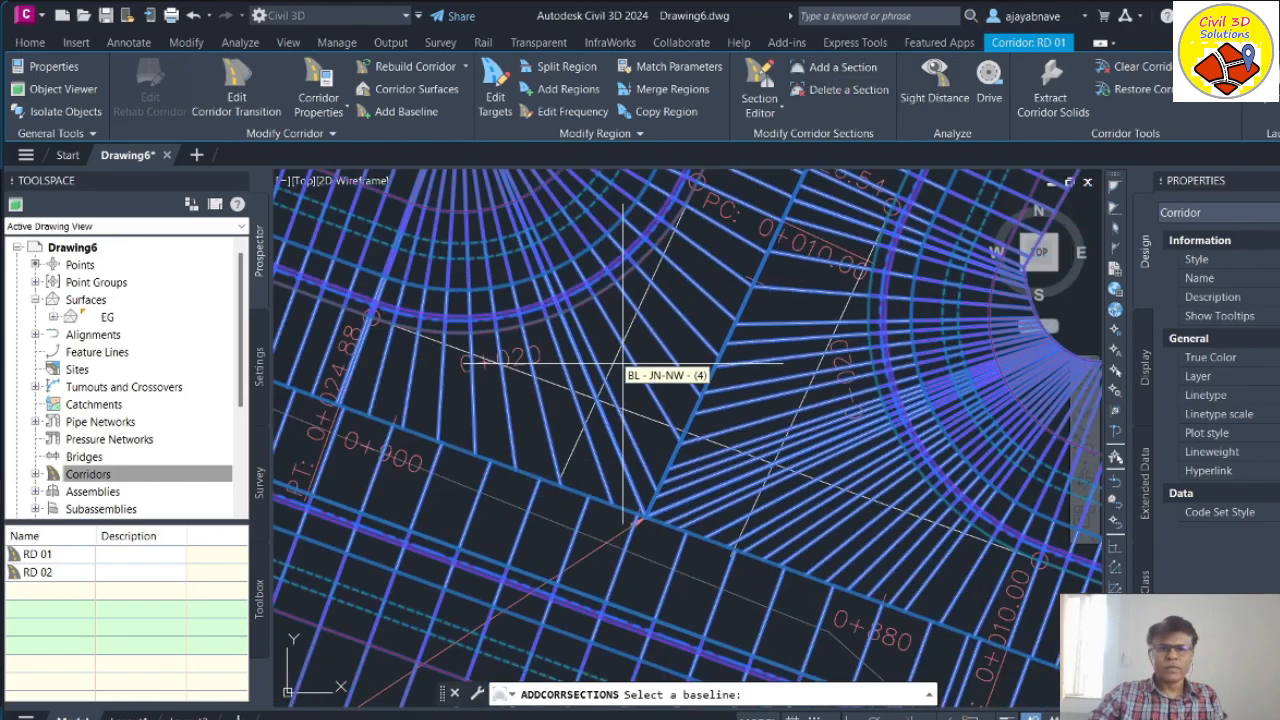
{"action": "scroll", "coordinate": [578, 268], "scroll_direction": "up", "scroll_amount": 5}
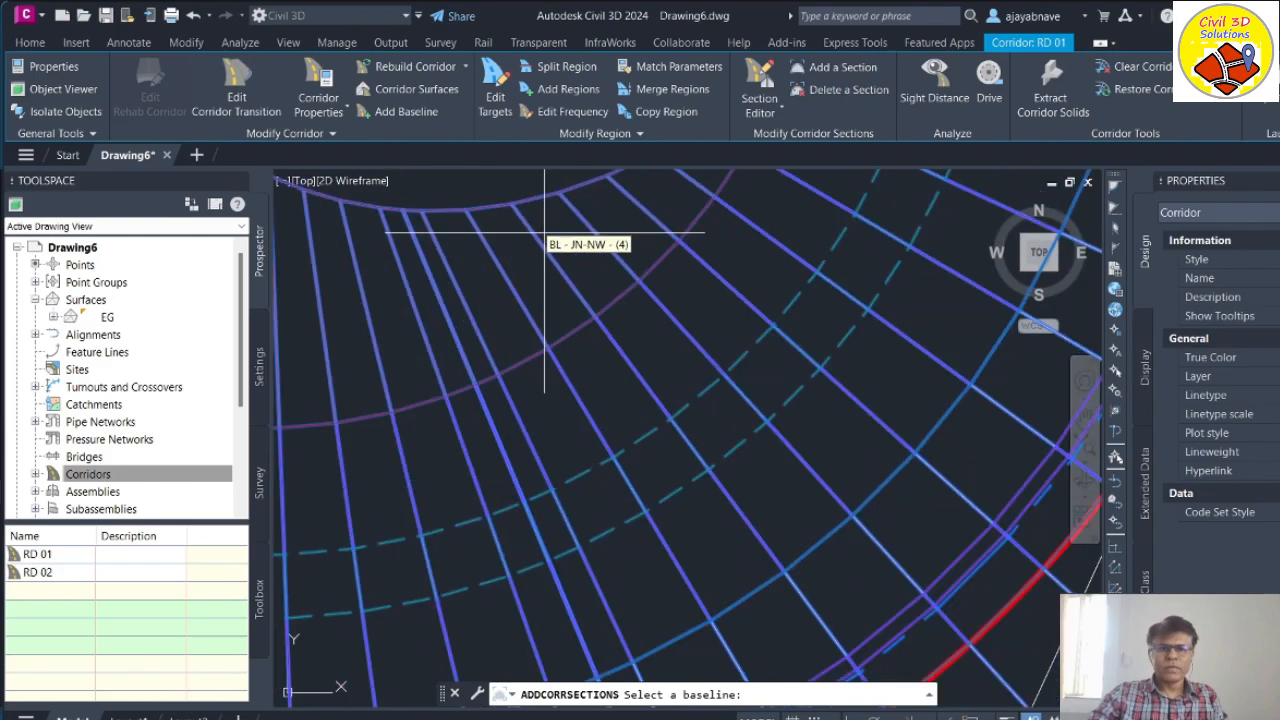
{"action": "left_click", "coordinate": [526, 252]}
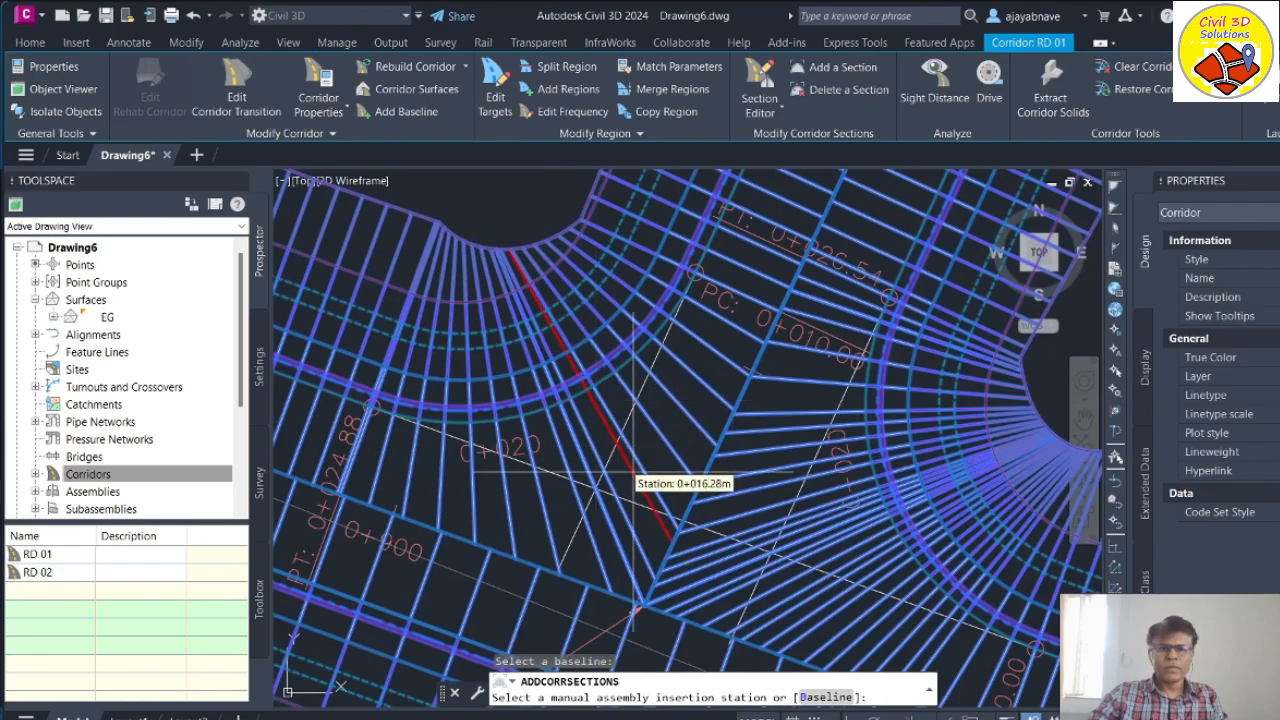
{"action": "scroll", "coordinate": [661, 546], "scroll_direction": "up", "scroll_amount": 5}
{"action": "left_click", "coordinate": [635, 556]}
{"action": "scroll", "coordinate": [635, 556], "scroll_direction": "down", "scroll_amount": 5}
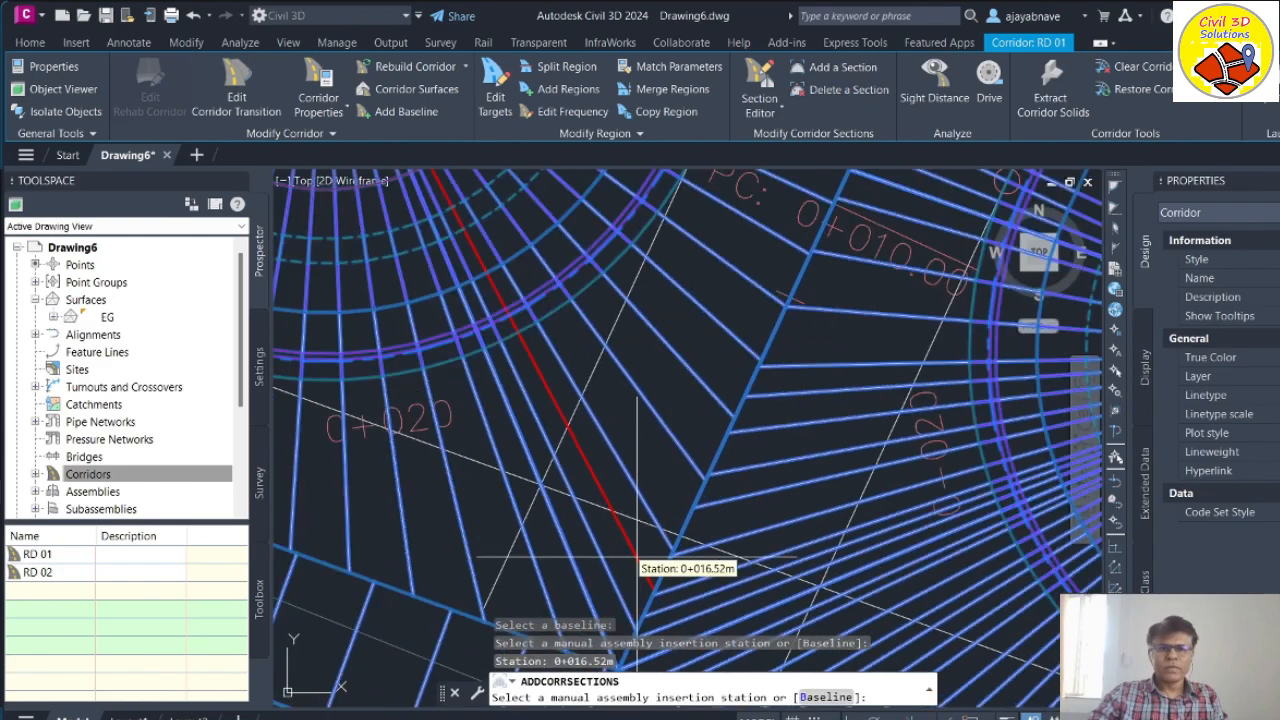
{"action": "left_click", "coordinate": [657, 473]}
{"action": "left_click", "coordinate": [685, 416]}
{"action": "left_click", "coordinate": [721, 368]}
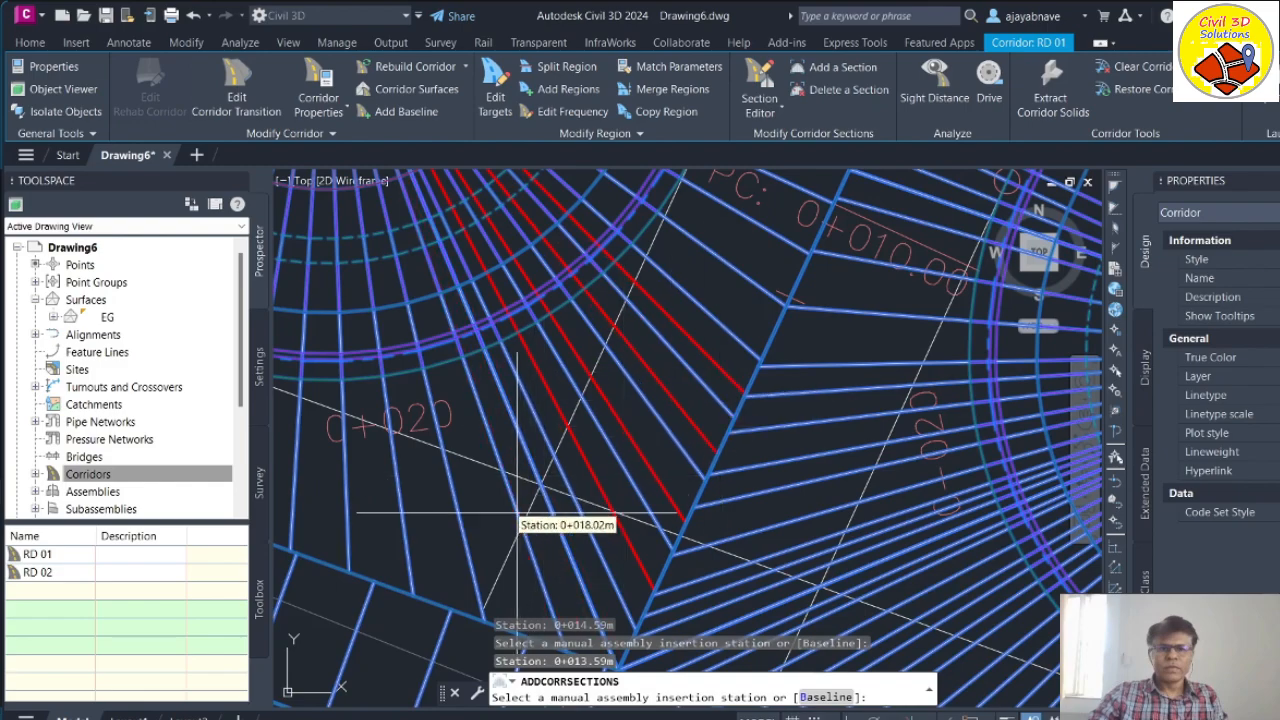
Step: Add JN-NW sections from station 0+018.45 to 0+021.38, including 0+020.47, and finish adding sections
{"action": "scroll", "coordinate": [490, 427], "scroll_direction": "down", "scroll_amount": 5}
{"action": "scroll", "coordinate": [490, 427], "scroll_direction": "up", "scroll_amount": 5}
{"action": "left_click", "coordinate": [505, 516]}
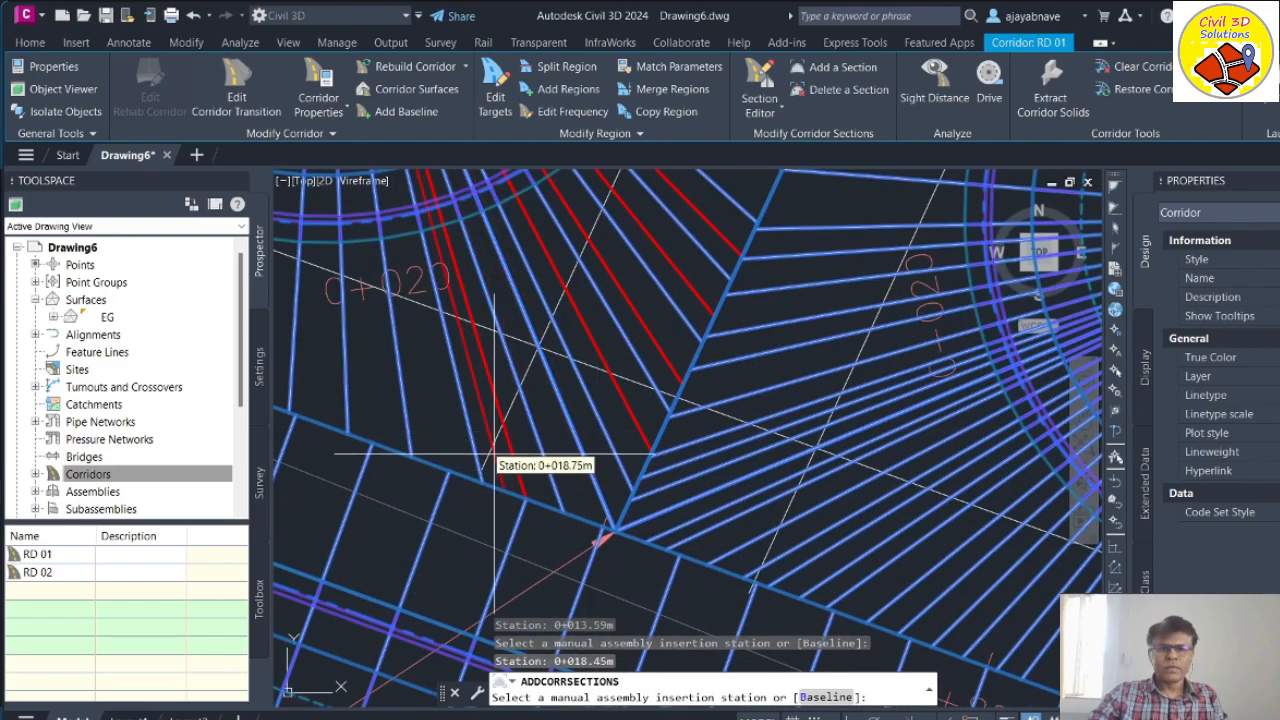
{"action": "left_click", "coordinate": [376, 354]}
{"action": "left_click", "coordinate": [333, 340]}
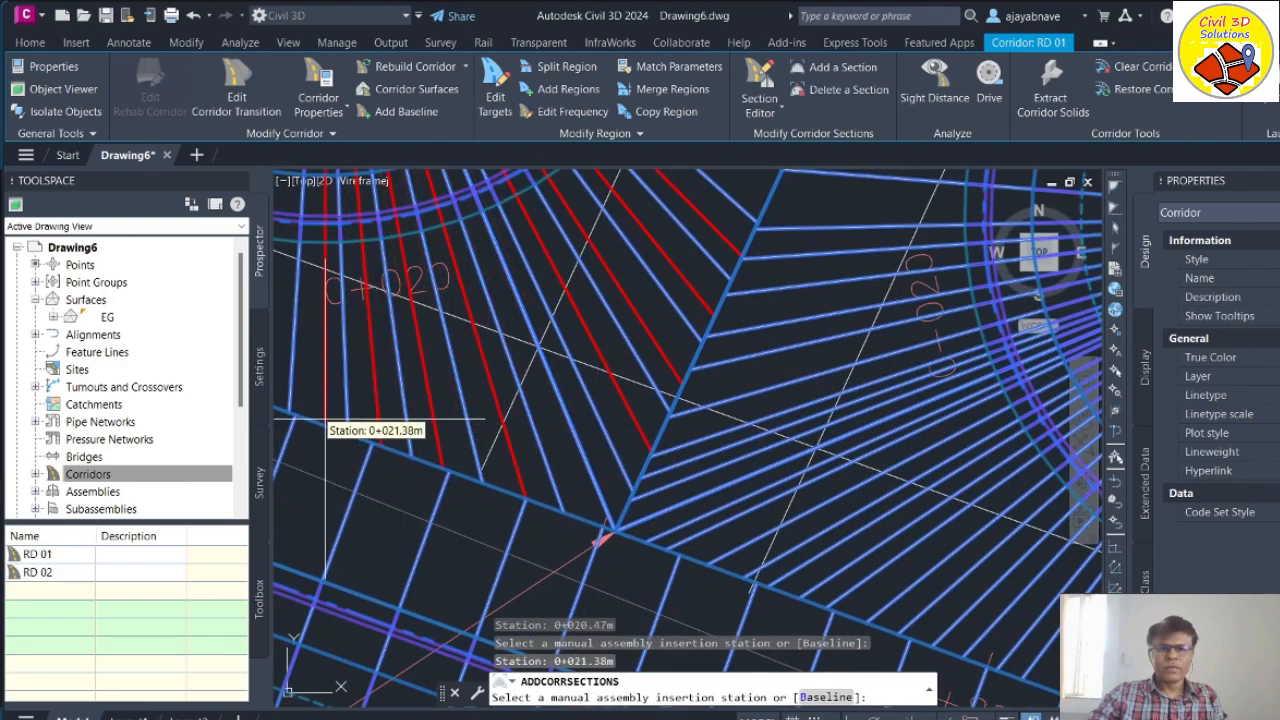
{"action": "scroll", "coordinate": [514, 507], "scroll_direction": "down", "scroll_amount": 5}
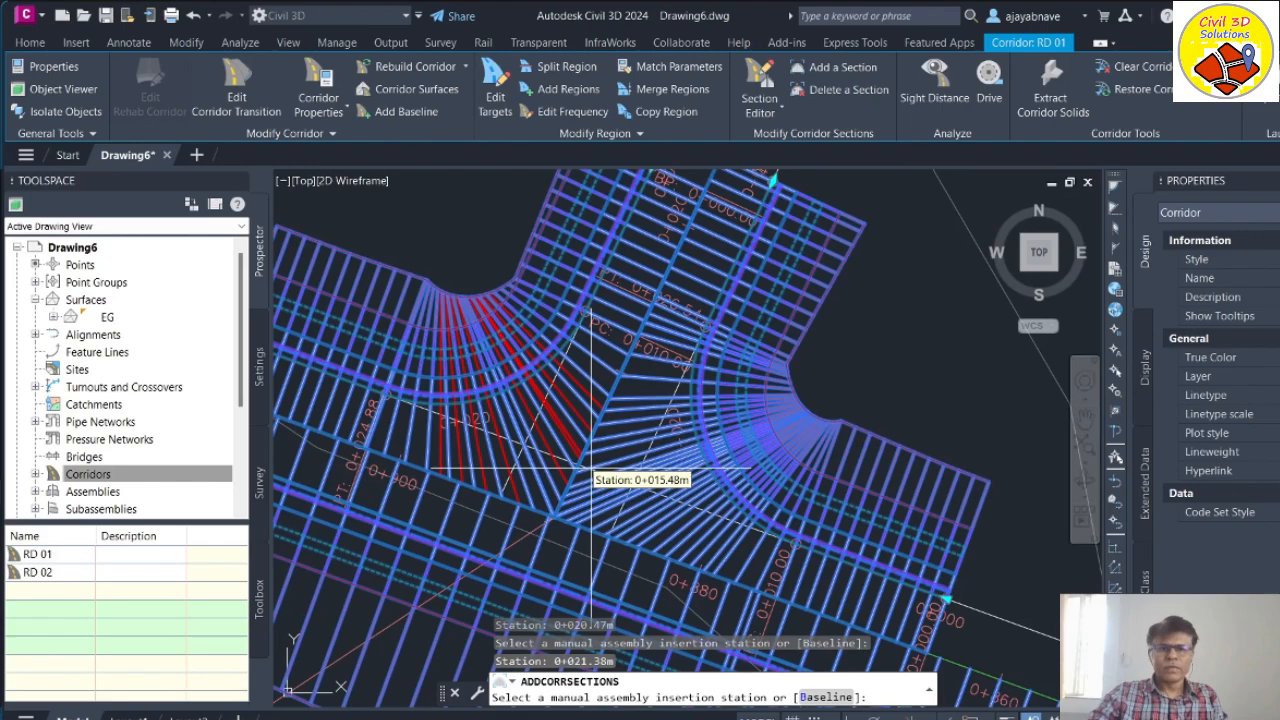
{"action": "key", "text": "Return"}
Step: Deselect corridor RD 01 and rebuild all corridors in the drawing
{"action": "scroll", "coordinate": [520, 485], "scroll_direction": "down", "scroll_amount": 5}
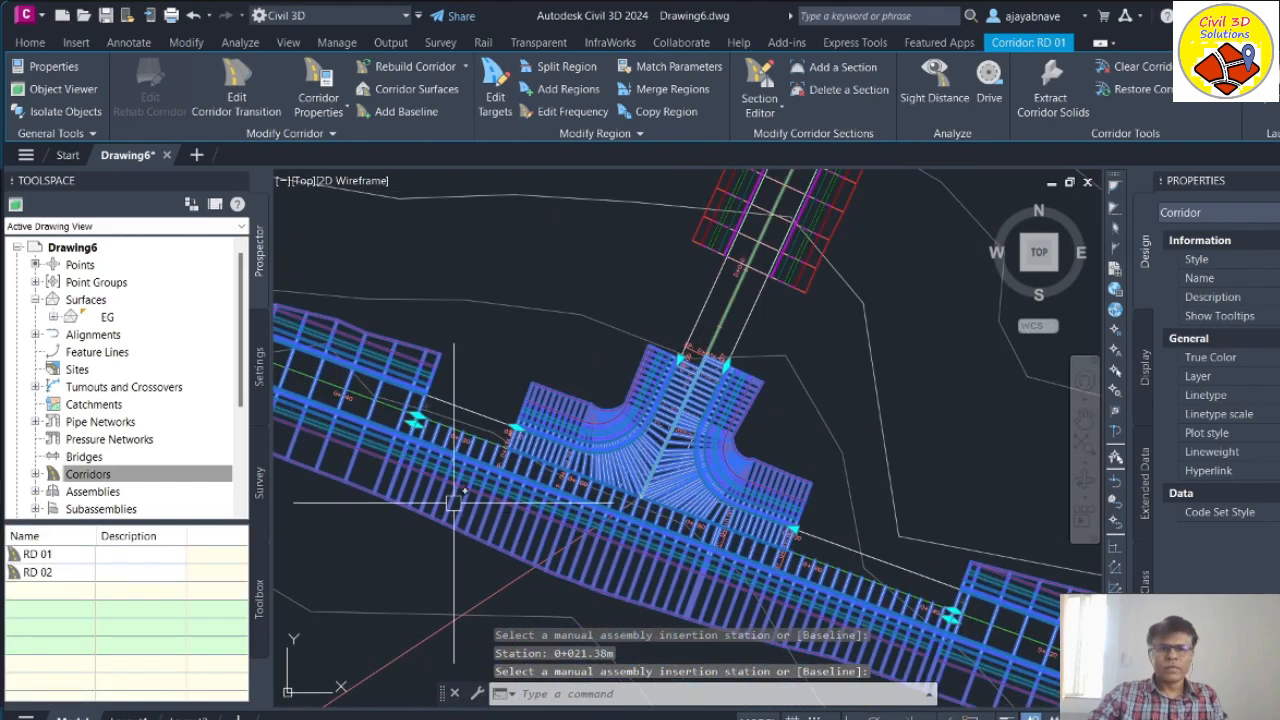
{"action": "scroll", "coordinate": [128, 410], "scroll_direction": "down", "scroll_amount": 3}
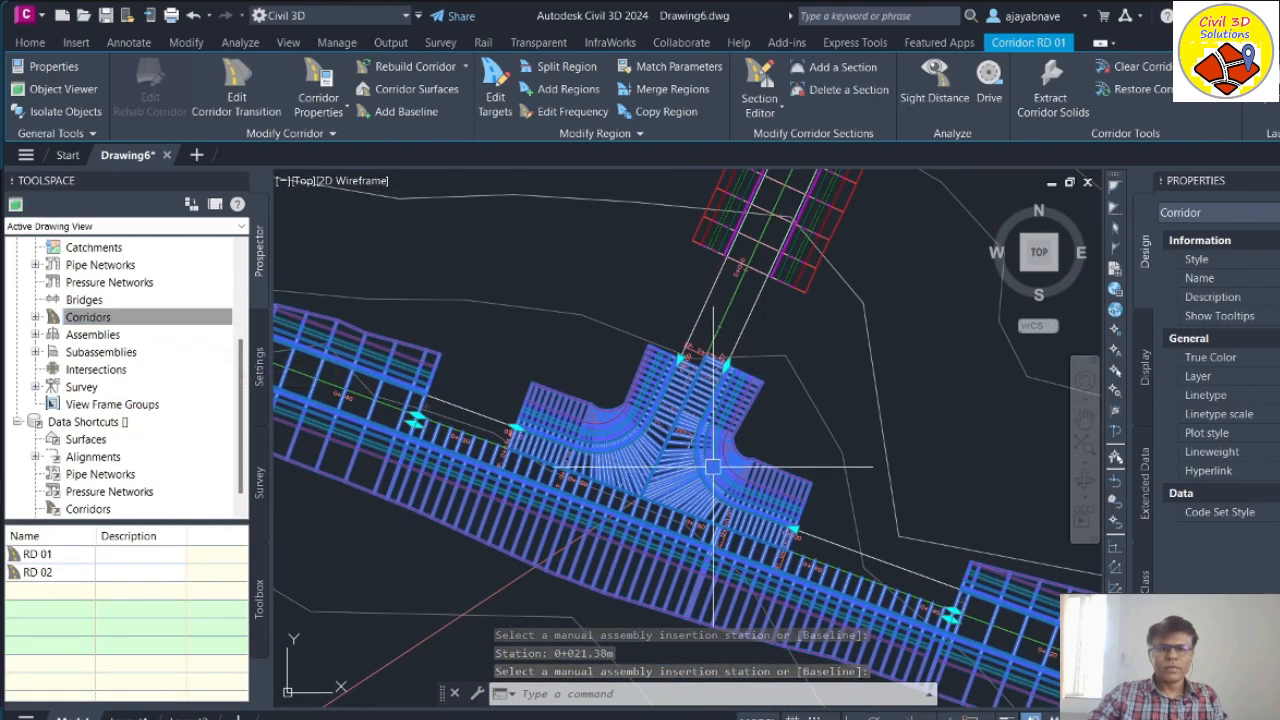
{"action": "right_click", "coordinate": [662, 289]}
{"action": "key", "text": "Escape"}
{"action": "key", "text": "Escape"}
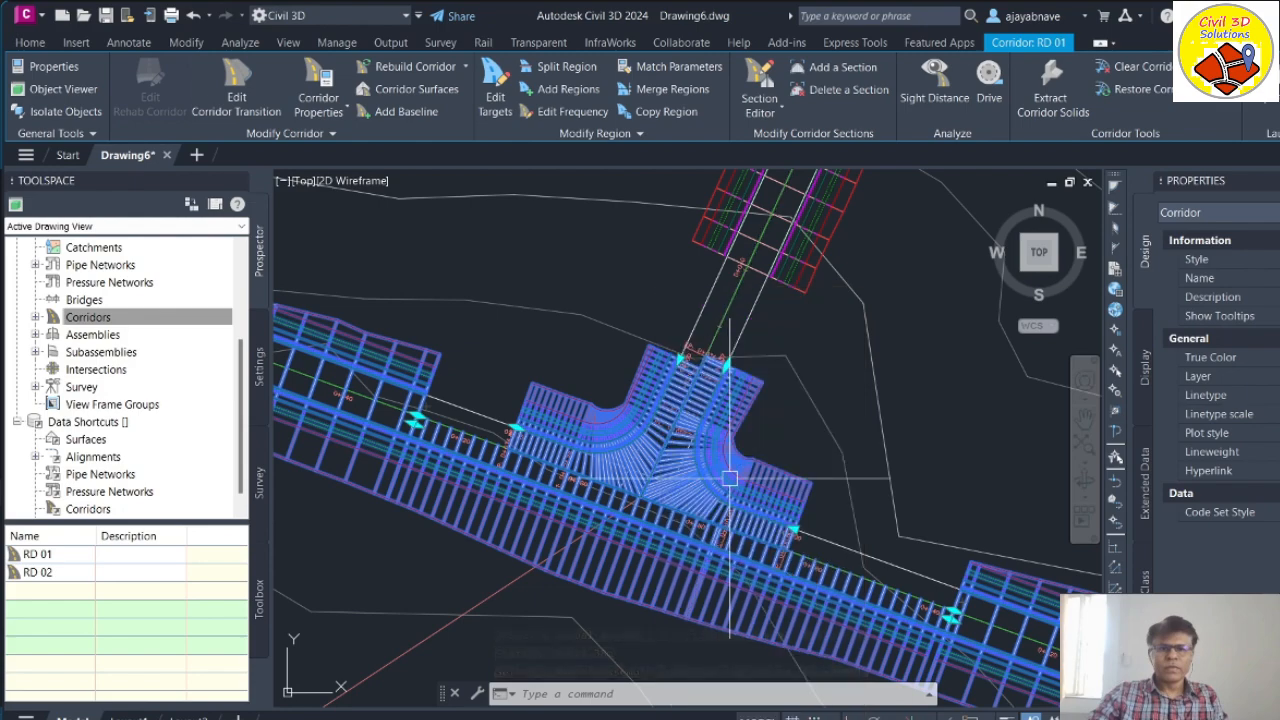
{"action": "left_click", "coordinate": [95, 336]}
{"action": "right_click", "coordinate": [122, 317]}
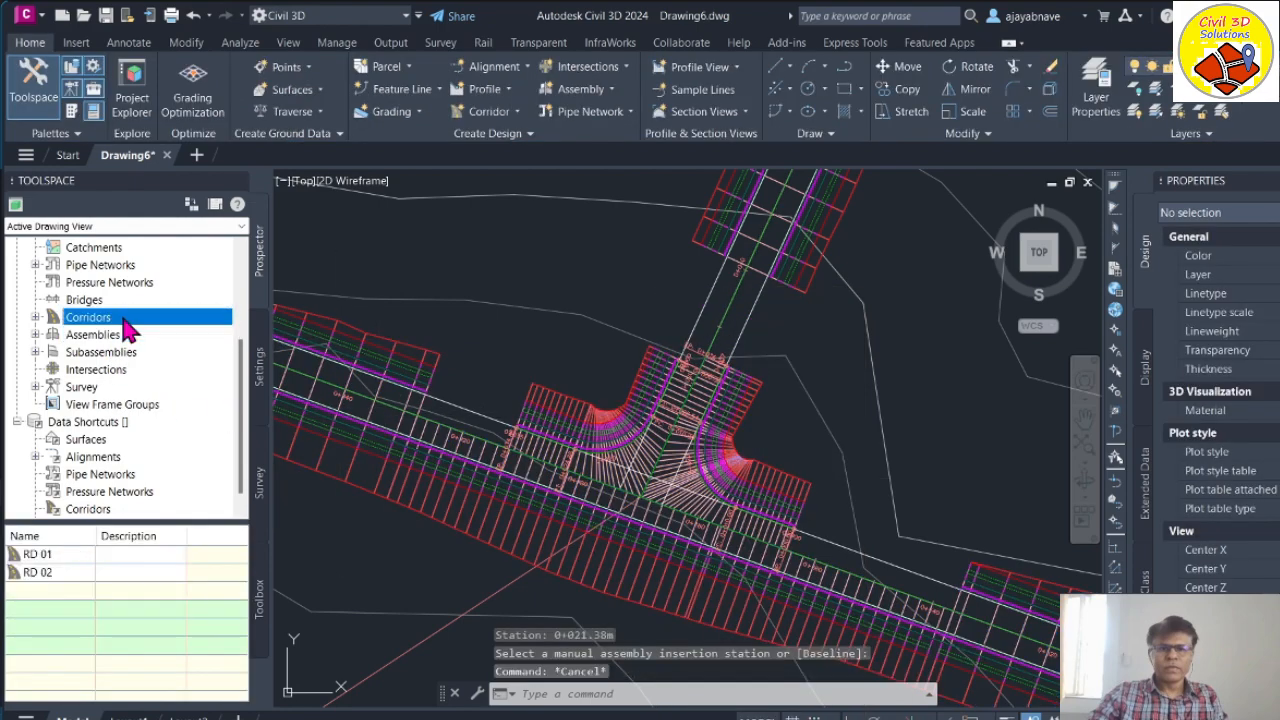
{"action": "left_click", "coordinate": [190, 350]}
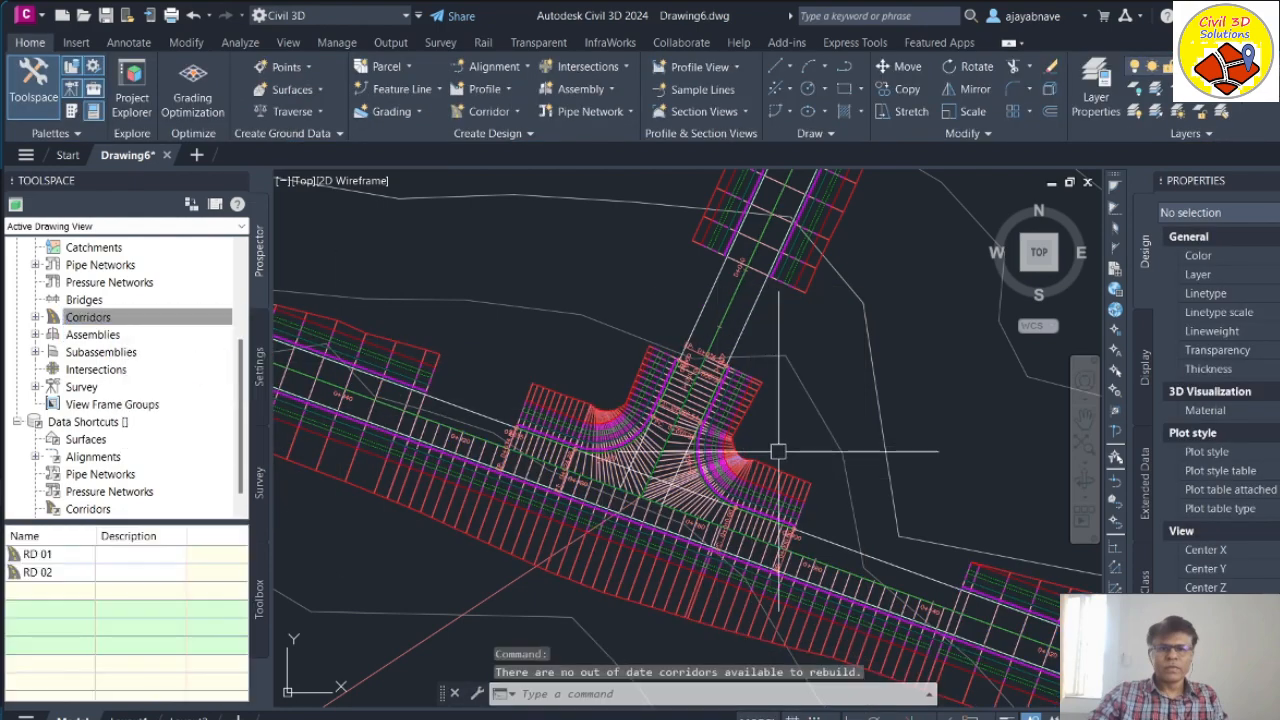
Step: Open corridor RD 01 in the Object Viewer and set its viewpoint to SW Isometric
{"action": "scroll", "coordinate": [690, 470], "scroll_direction": "up", "scroll_amount": 5}
{"action": "left_click", "coordinate": [690, 490]}
{"action": "right_click", "coordinate": [690, 490]}
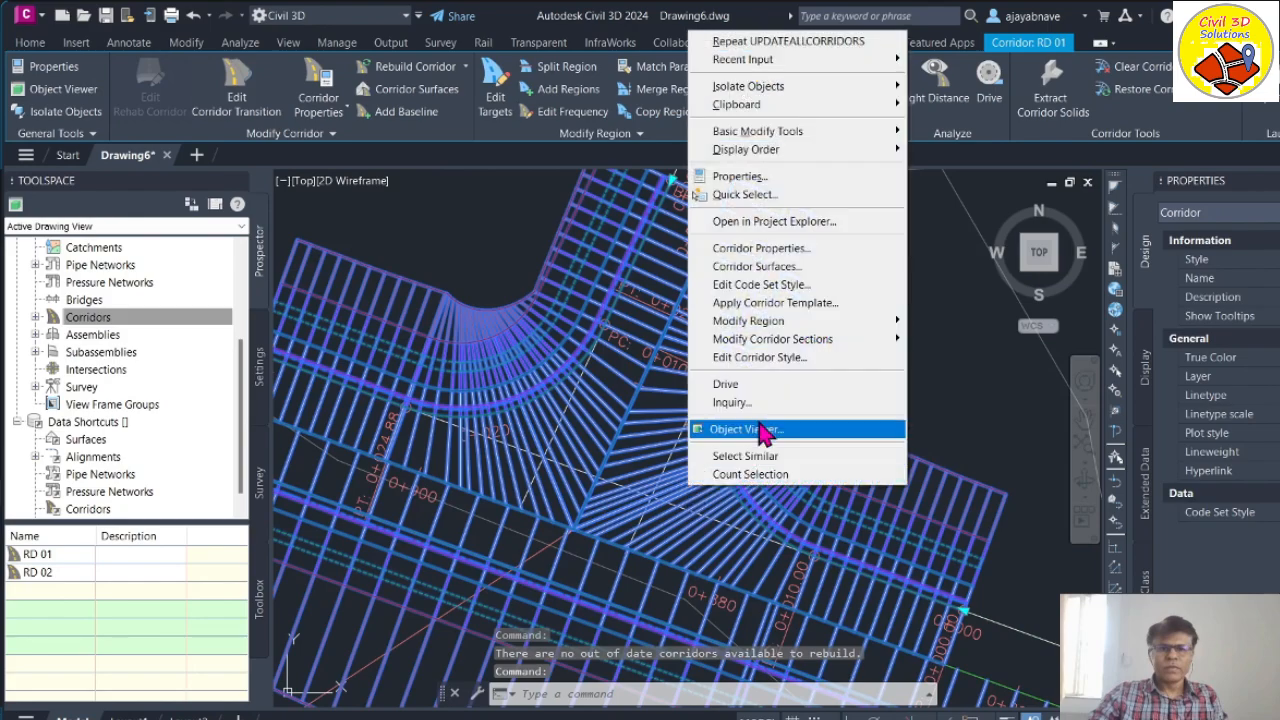
{"action": "left_click", "coordinate": [781, 432]}
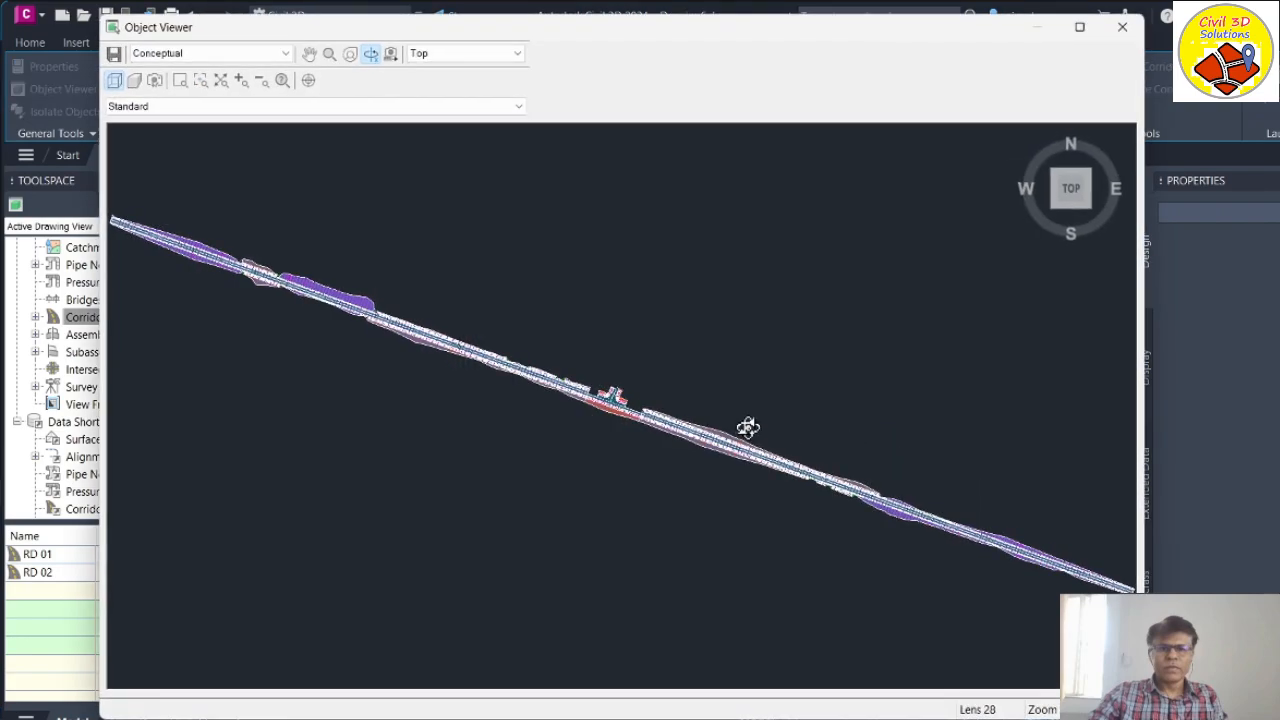
{"action": "left_click", "coordinate": [488, 56]}
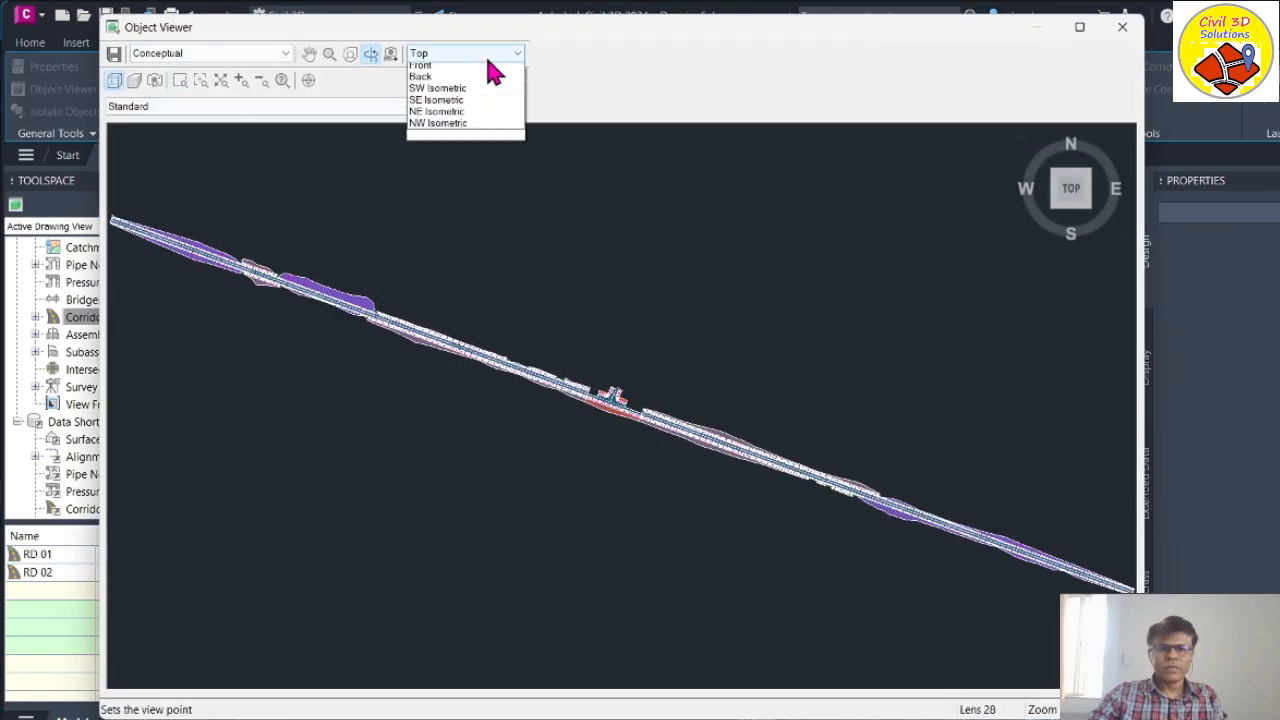
{"action": "left_click", "coordinate": [434, 132]}
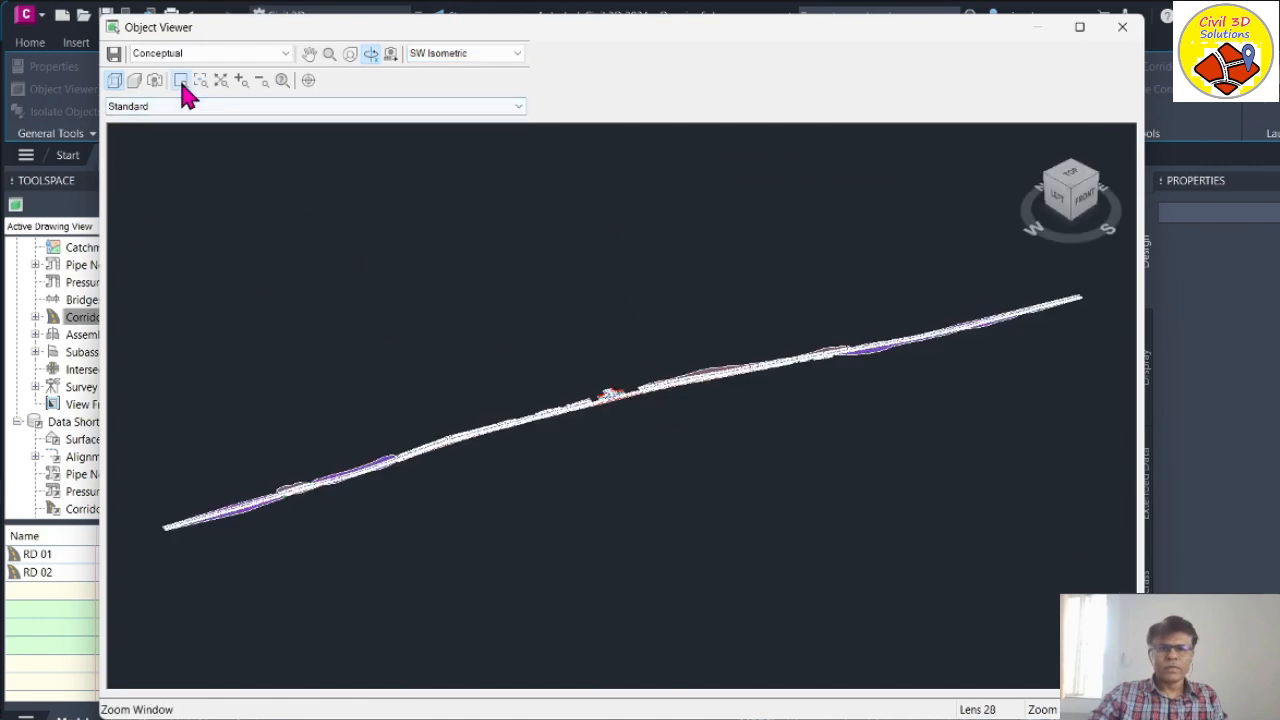
Step: Examine the junction's 3D lane and curb return surface up close in the Object Viewer and close the viewer
{"action": "left_click", "coordinate": [636, 411]}
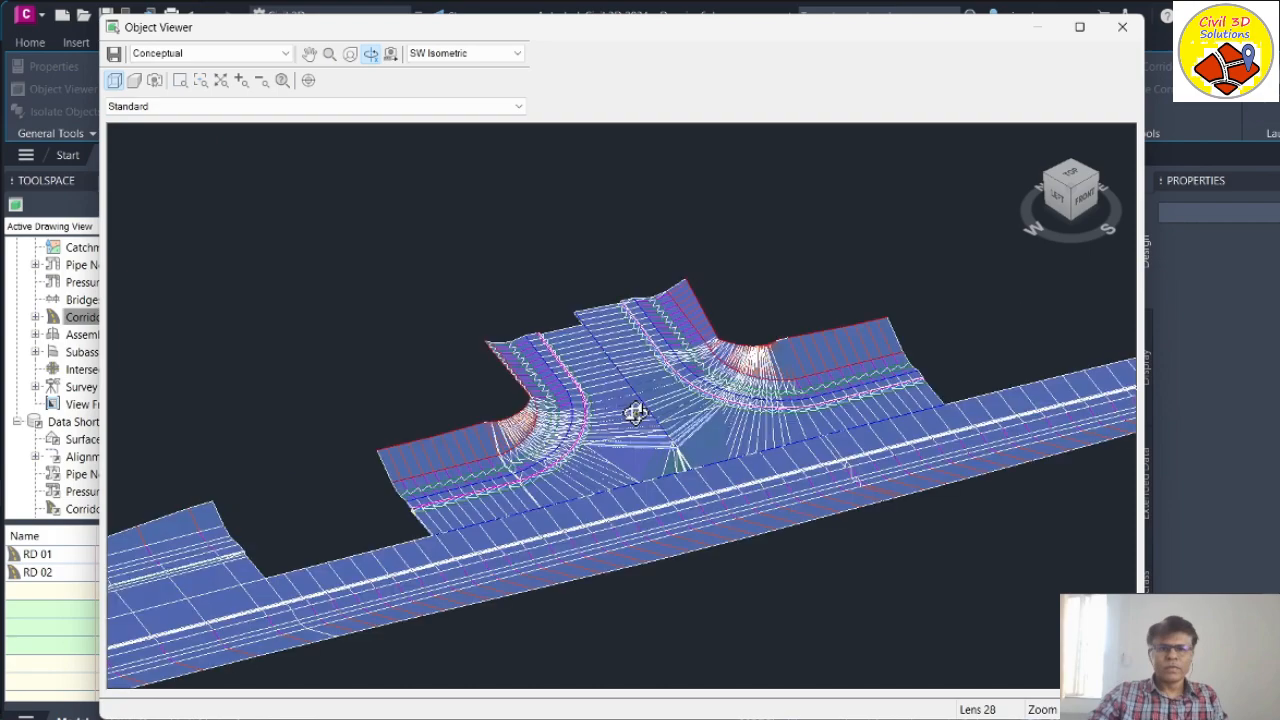
{"action": "scroll", "coordinate": [680, 457], "scroll_direction": "up", "scroll_amount": 4}
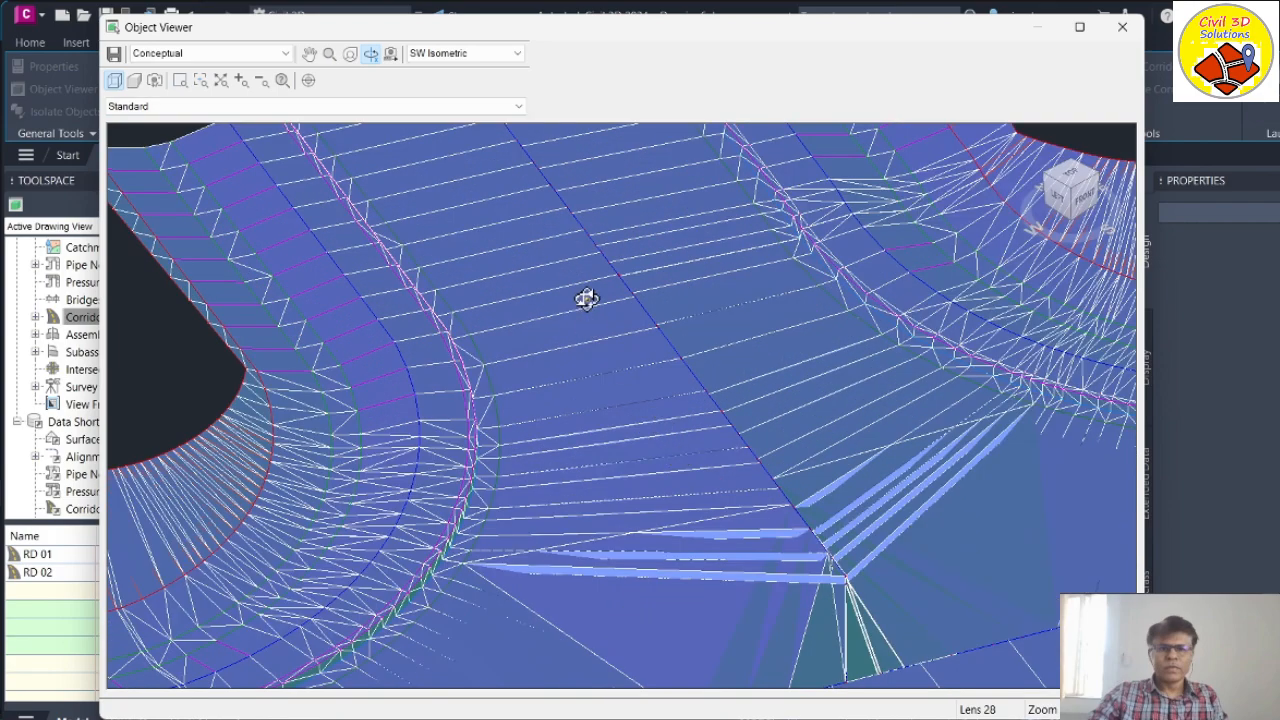
{"action": "scroll", "coordinate": [591, 281], "scroll_direction": "down", "scroll_amount": 2}
{"action": "scroll", "coordinate": [783, 583], "scroll_direction": "up", "scroll_amount": 3}
{"action": "scroll", "coordinate": [585, 305], "scroll_direction": "up", "scroll_amount": 1}
{"action": "scroll", "coordinate": [585, 305], "scroll_direction": "down", "scroll_amount": 1}
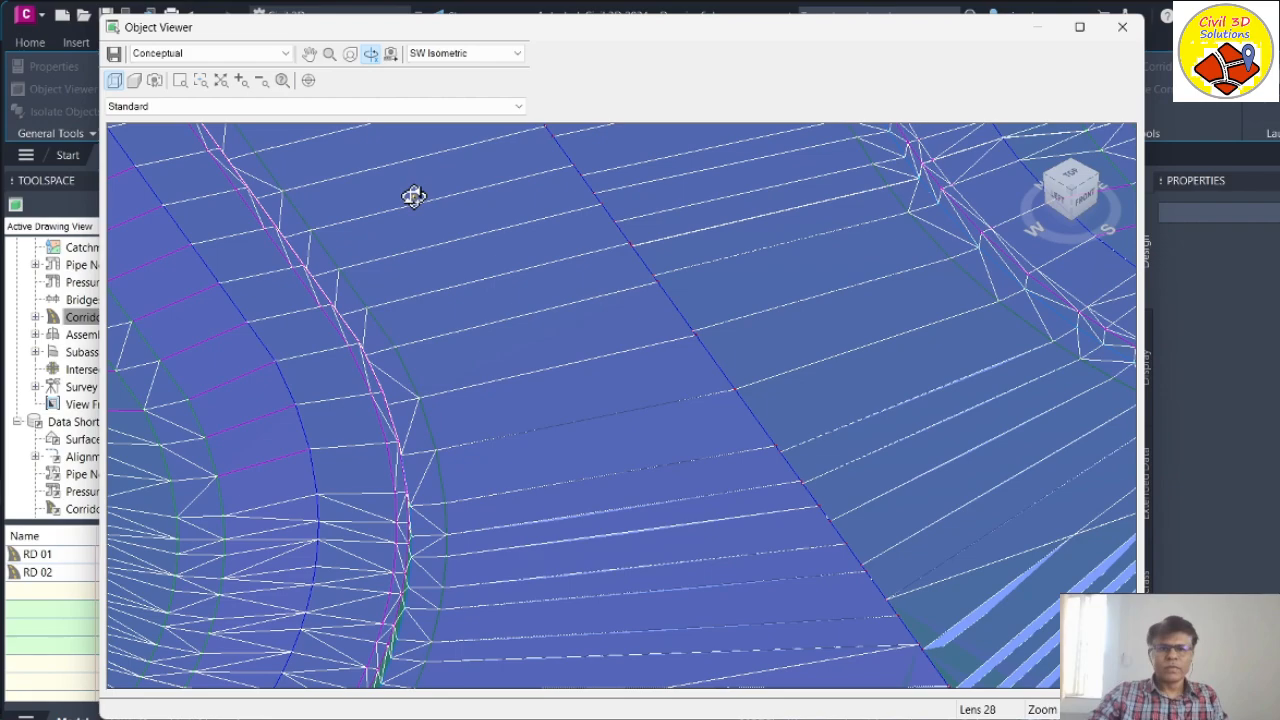
{"action": "scroll", "coordinate": [414, 196], "scroll_direction": "down", "scroll_amount": 5}
{"action": "scroll", "coordinate": [664, 461], "scroll_direction": "up", "scroll_amount": 4}
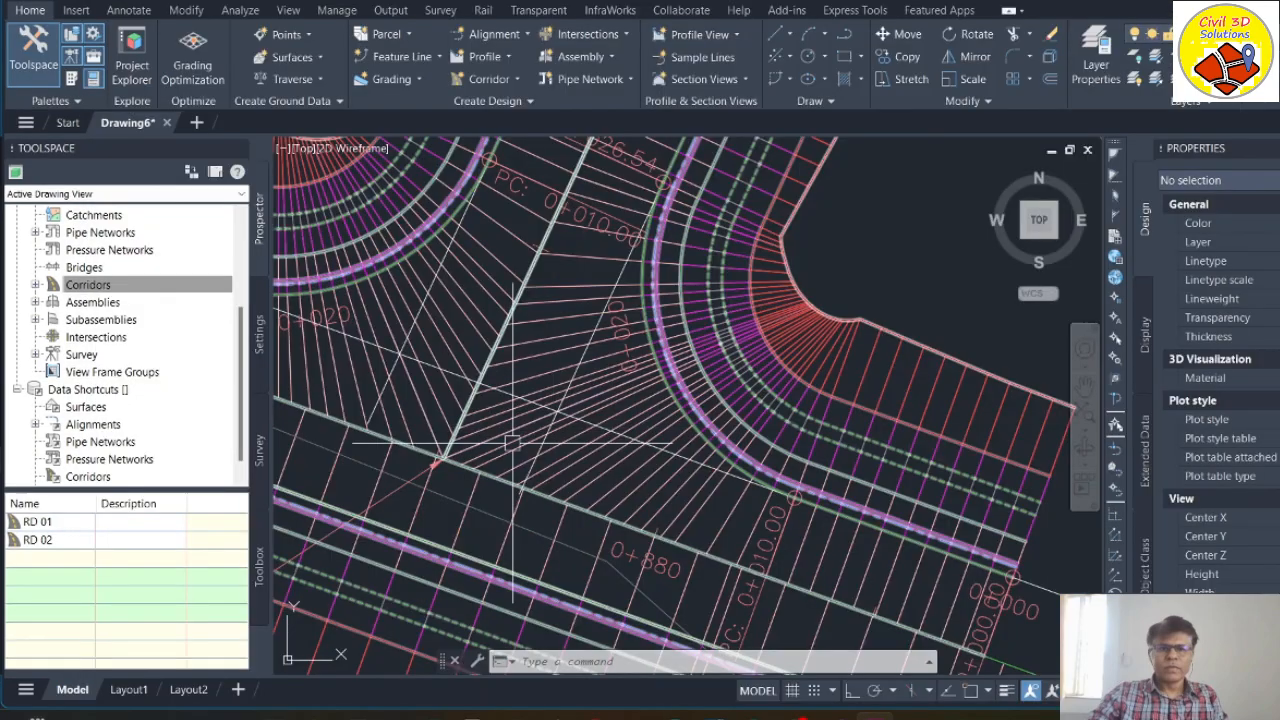
Step: Open the target mapping of the JN_NE baseline's Fillet_A_Left - (2) region in the RD 01 properties and review its transition alignment targets
{"action": "scroll", "coordinate": [512, 443], "scroll_direction": "up", "scroll_amount": 3}
{"action": "scroll", "coordinate": [591, 445], "scroll_direction": "down", "scroll_amount": 5}
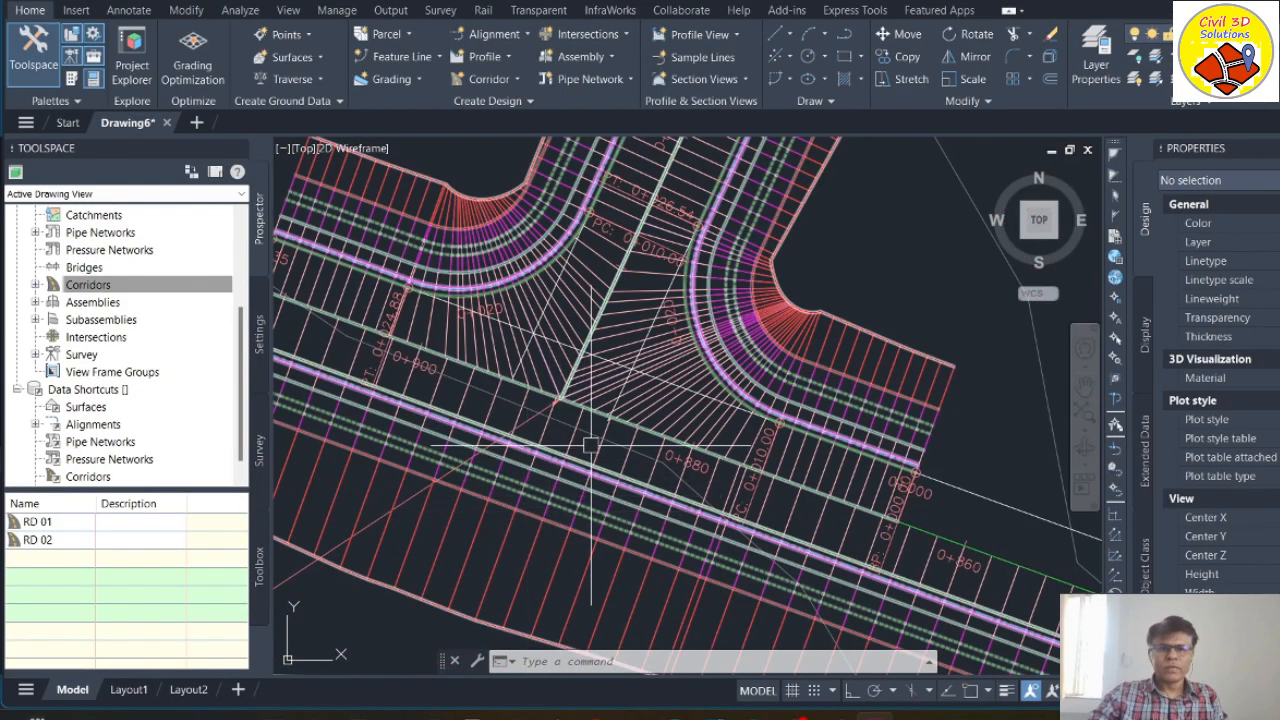
{"action": "scroll", "coordinate": [591, 445], "scroll_direction": "up", "scroll_amount": 4}
{"action": "left_click", "coordinate": [557, 319]}
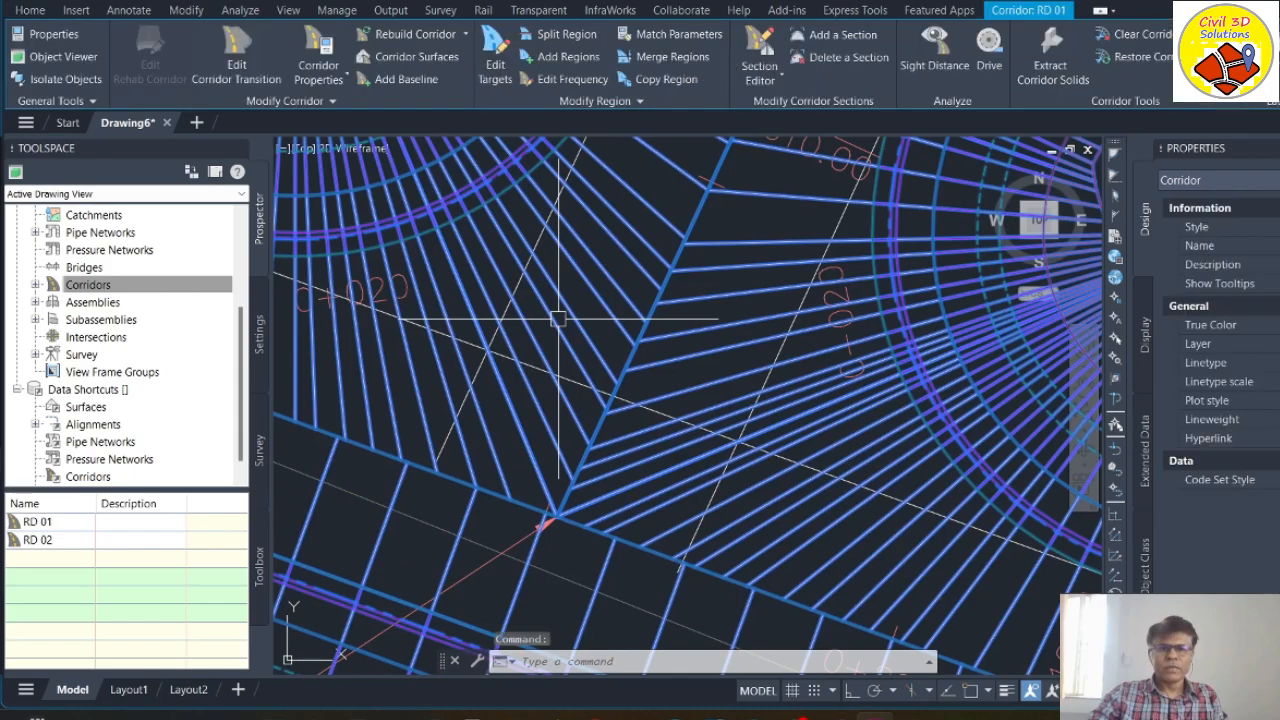
{"action": "right_click", "coordinate": [557, 319]}
{"action": "left_click", "coordinate": [630, 471]}
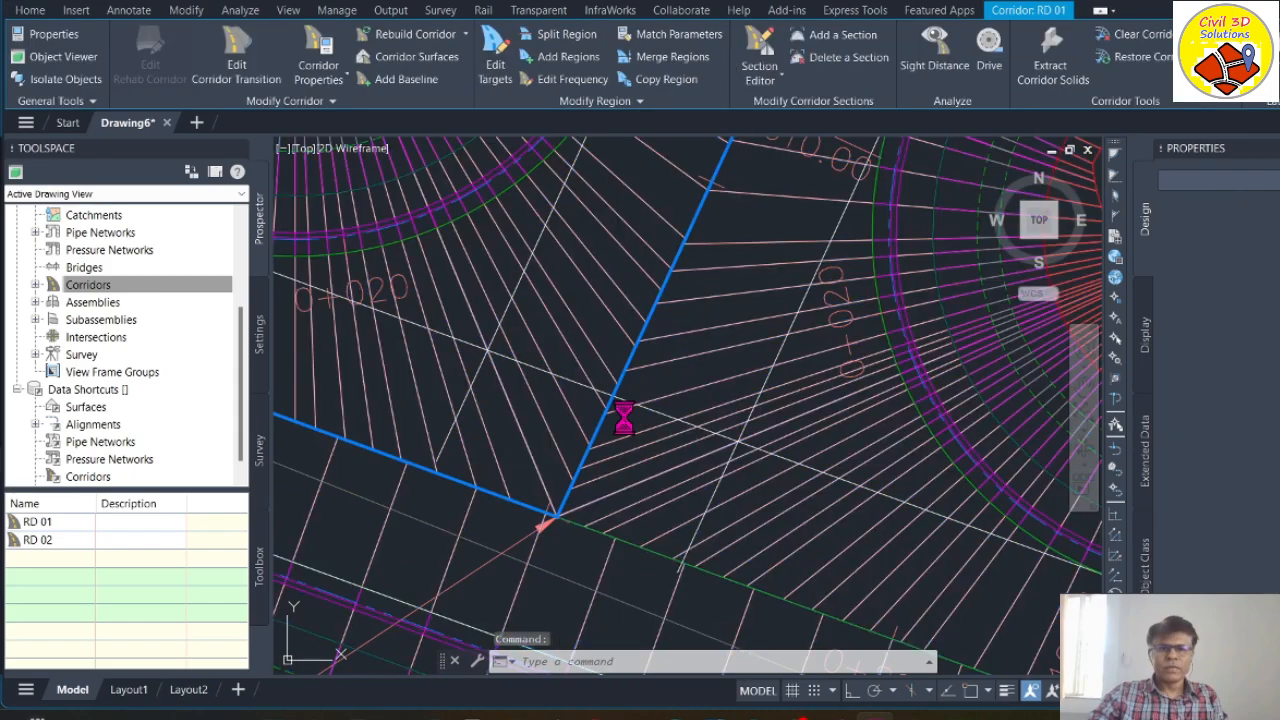
{"action": "left_click", "coordinate": [447, 338]}
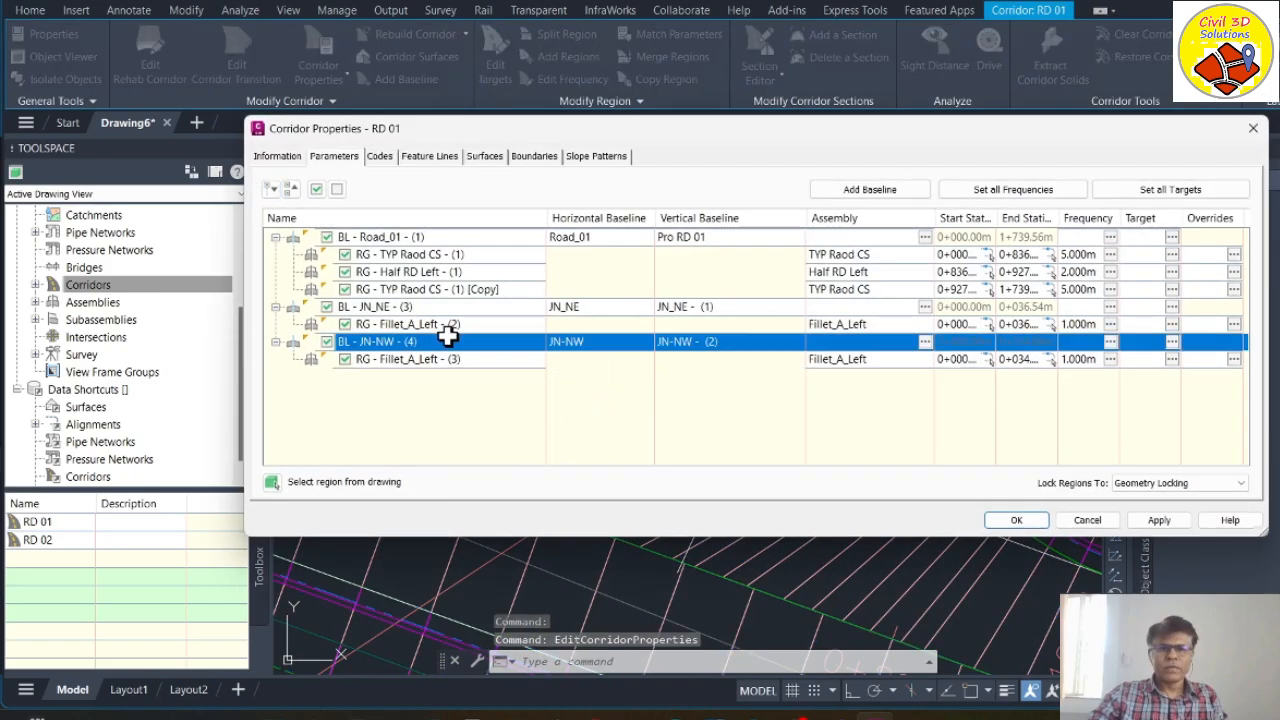
{"action": "left_click", "coordinate": [466, 324]}
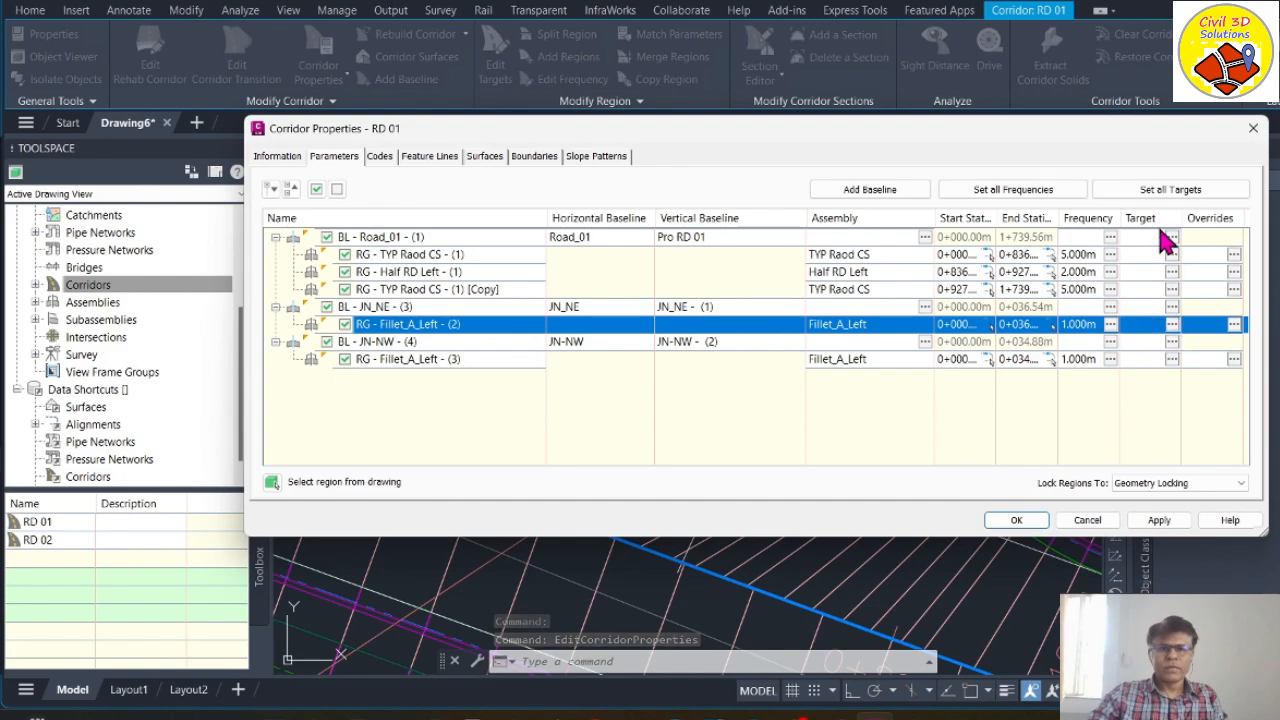
{"action": "left_click", "coordinate": [1172, 326]}
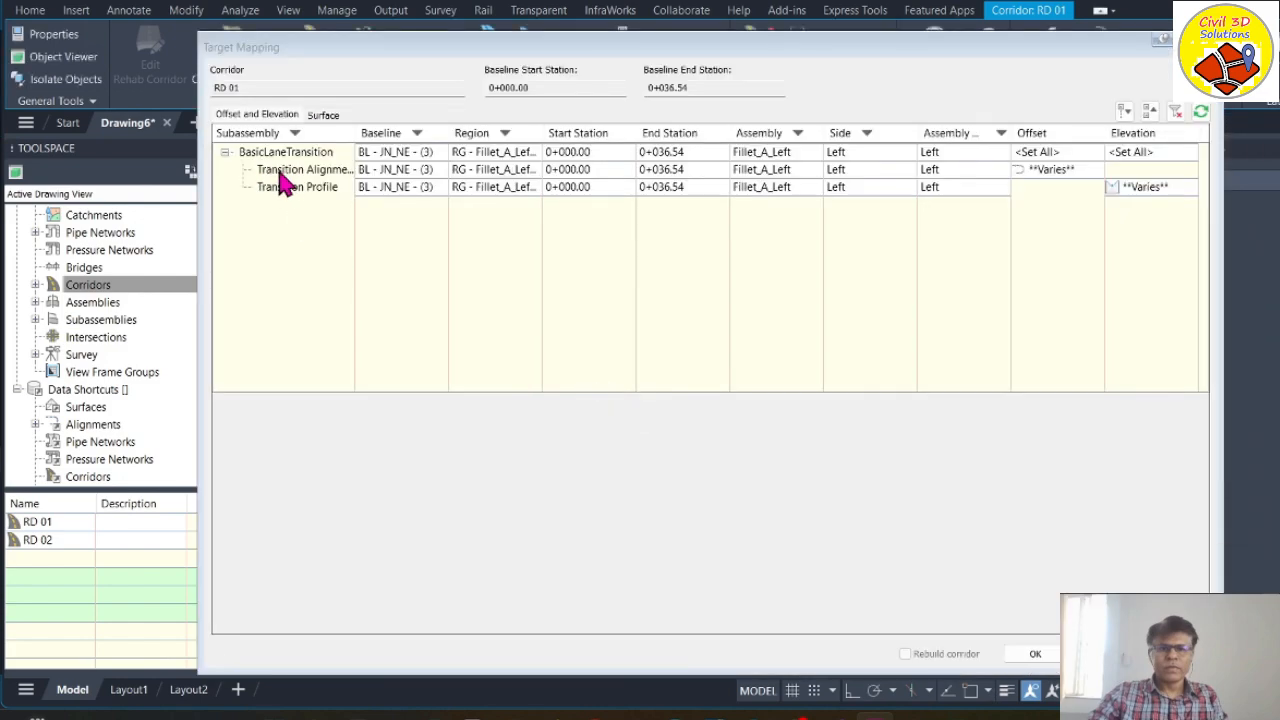
{"action": "left_click", "coordinate": [290, 170]}
{"action": "left_click", "coordinate": [369, 538]}
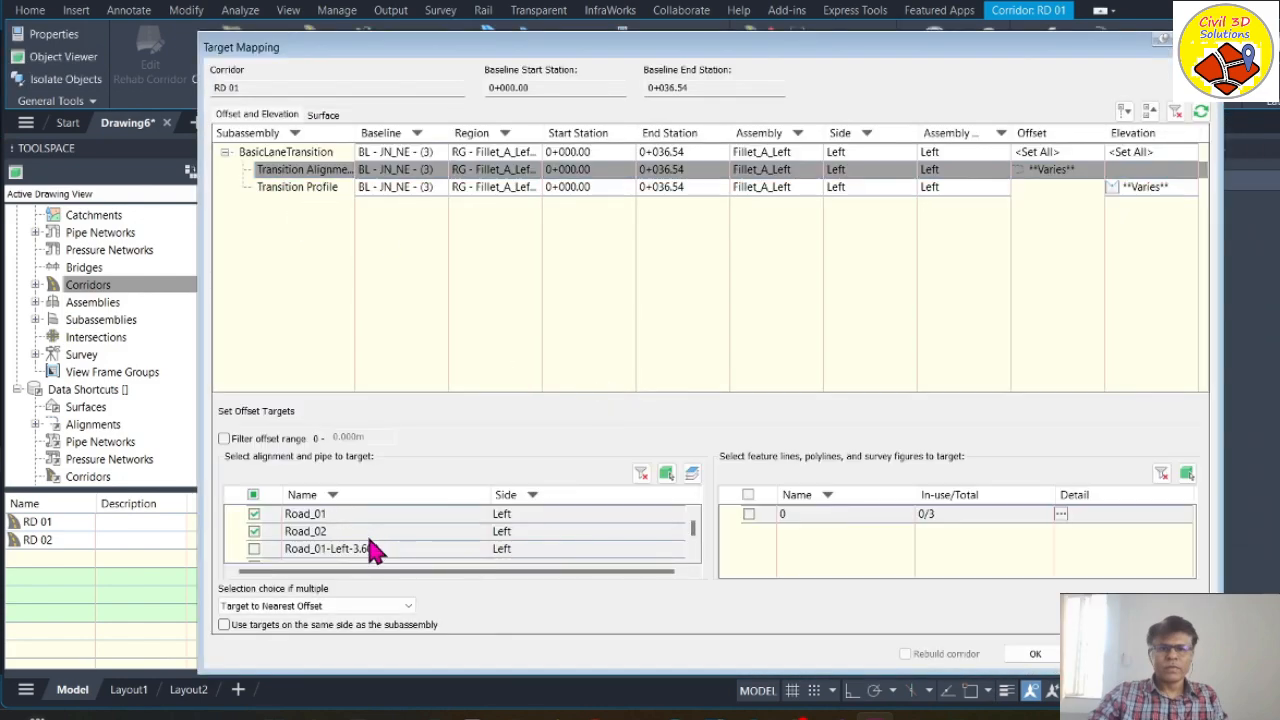
Step: Target the JN_NE transition profile to Pro RD 01 and Prop RD 02, clear its JN-NW - (2) target, and apply the corridor changes
{"action": "left_click", "coordinate": [300, 187]}
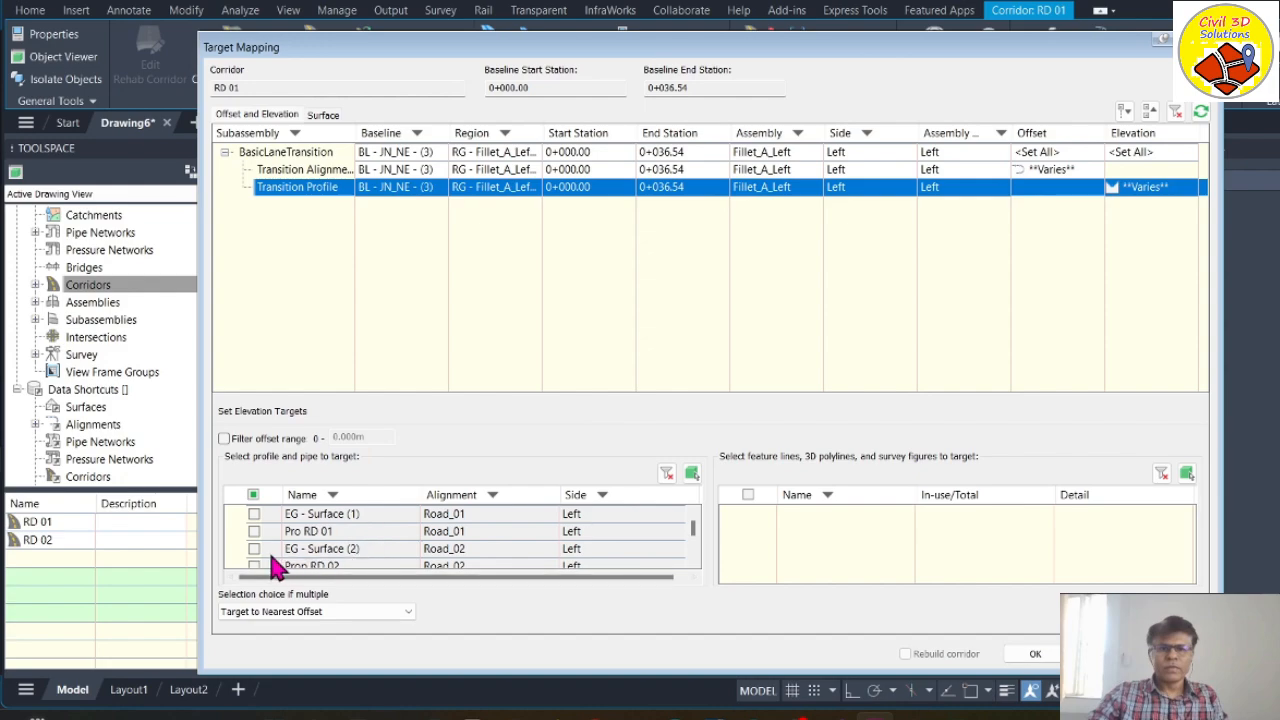
{"action": "left_click", "coordinate": [254, 531]}
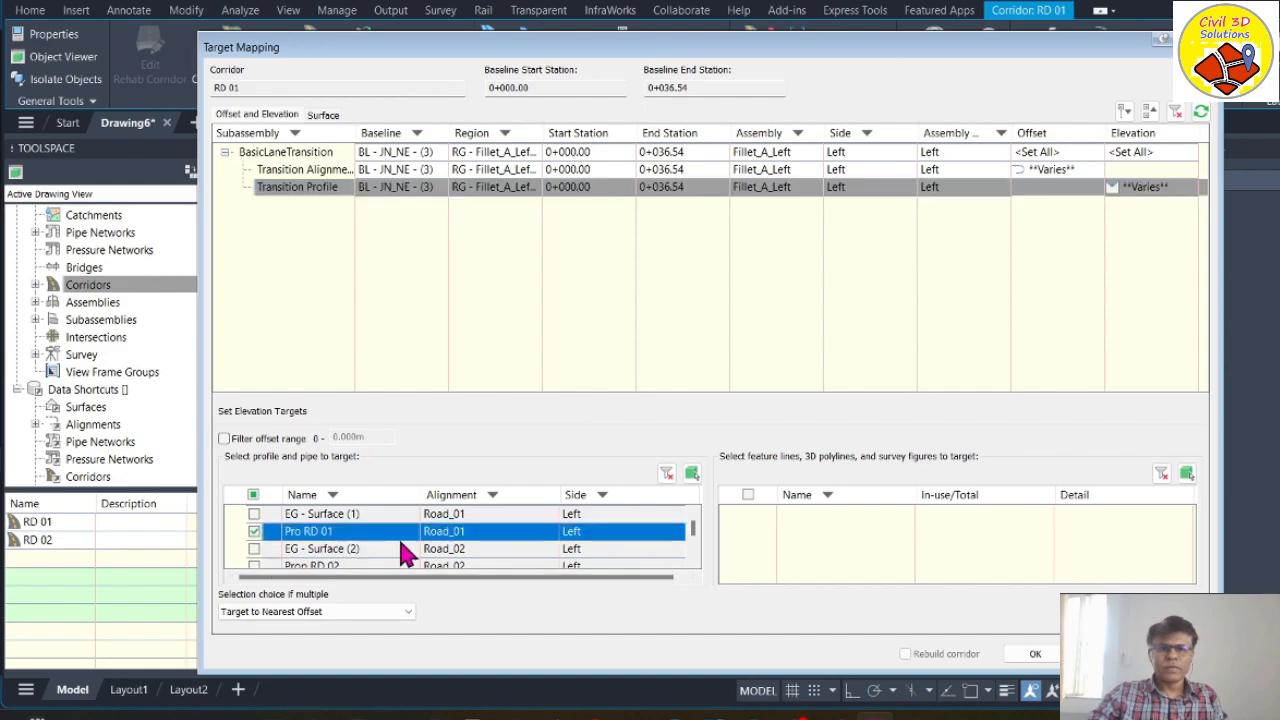
{"action": "scroll", "coordinate": [405, 552], "scroll_direction": "down", "scroll_amount": 1}
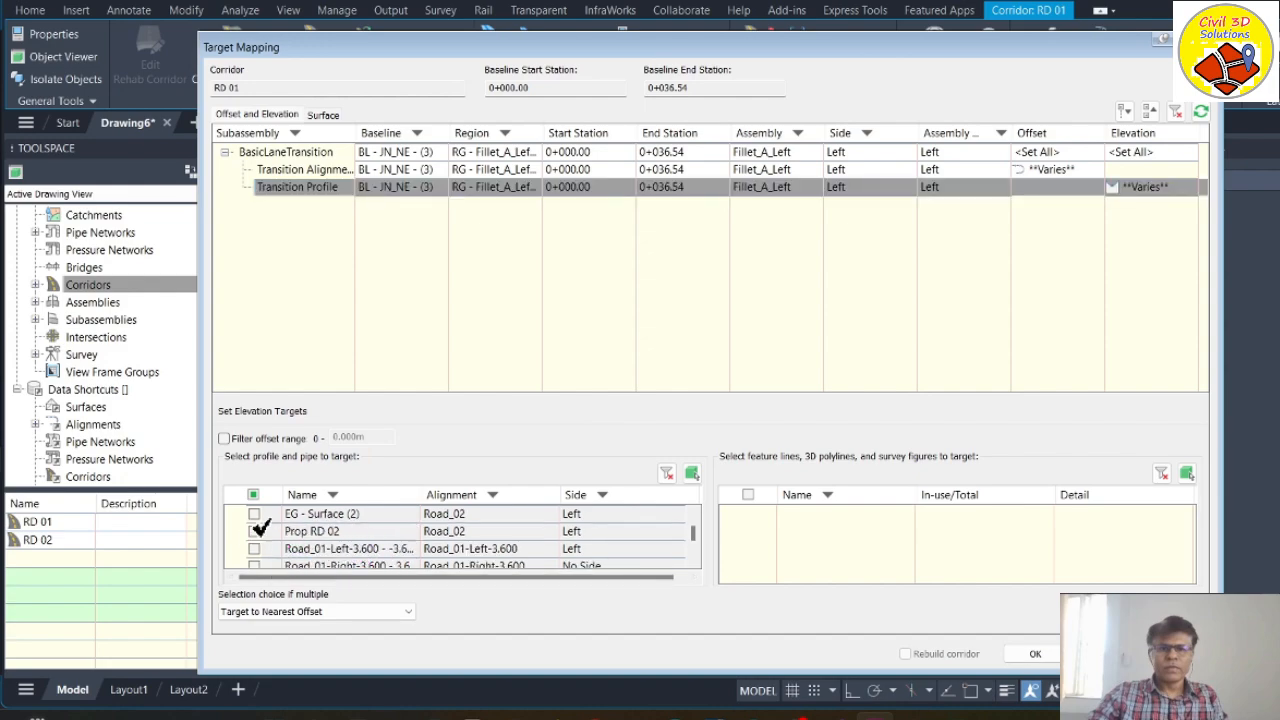
{"action": "left_click", "coordinate": [256, 531]}
{"action": "scroll", "coordinate": [300, 550], "scroll_direction": "down", "scroll_amount": 2}
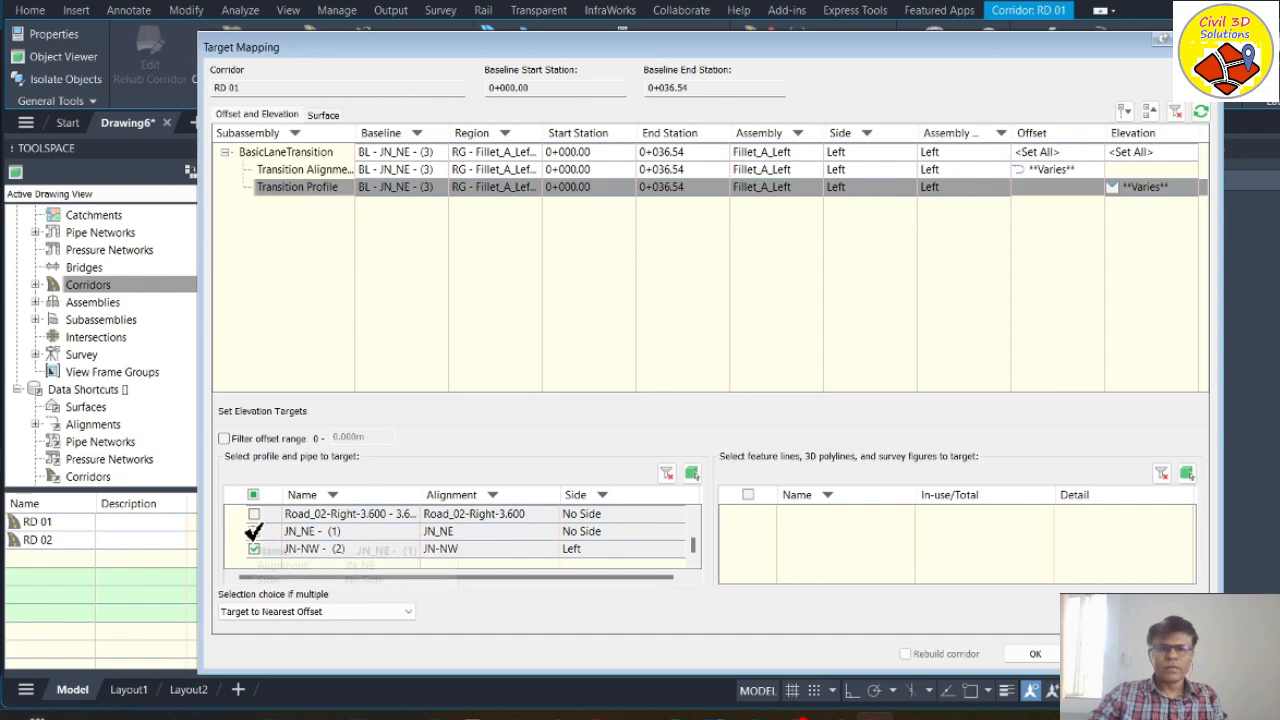
{"action": "left_click", "coordinate": [254, 547]}
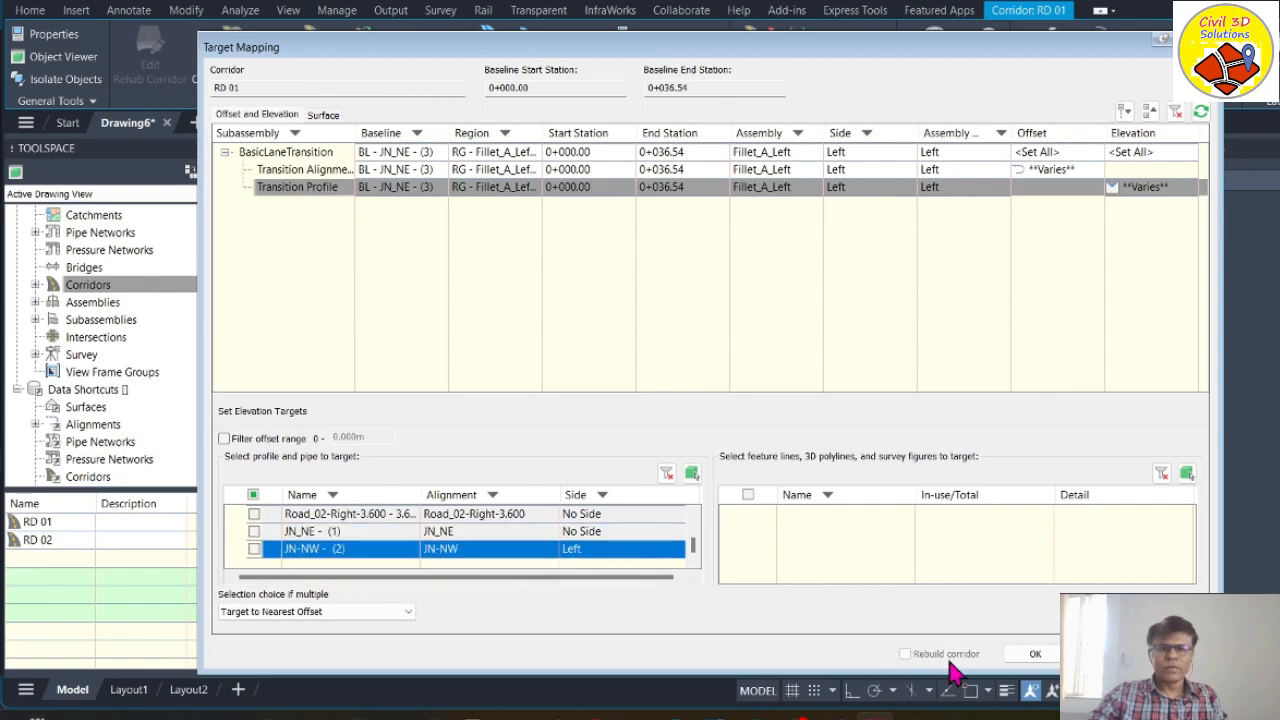
{"action": "left_click", "coordinate": [1012, 656]}
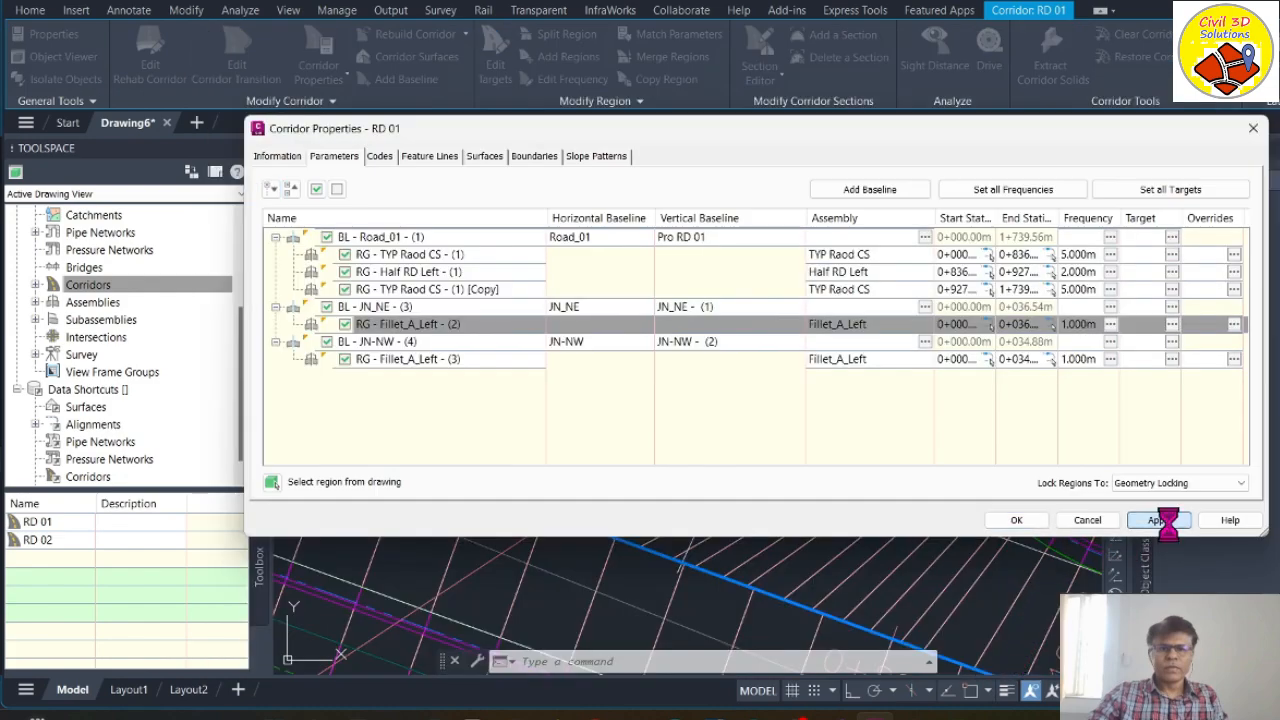
{"action": "left_click", "coordinate": [703, 309]}
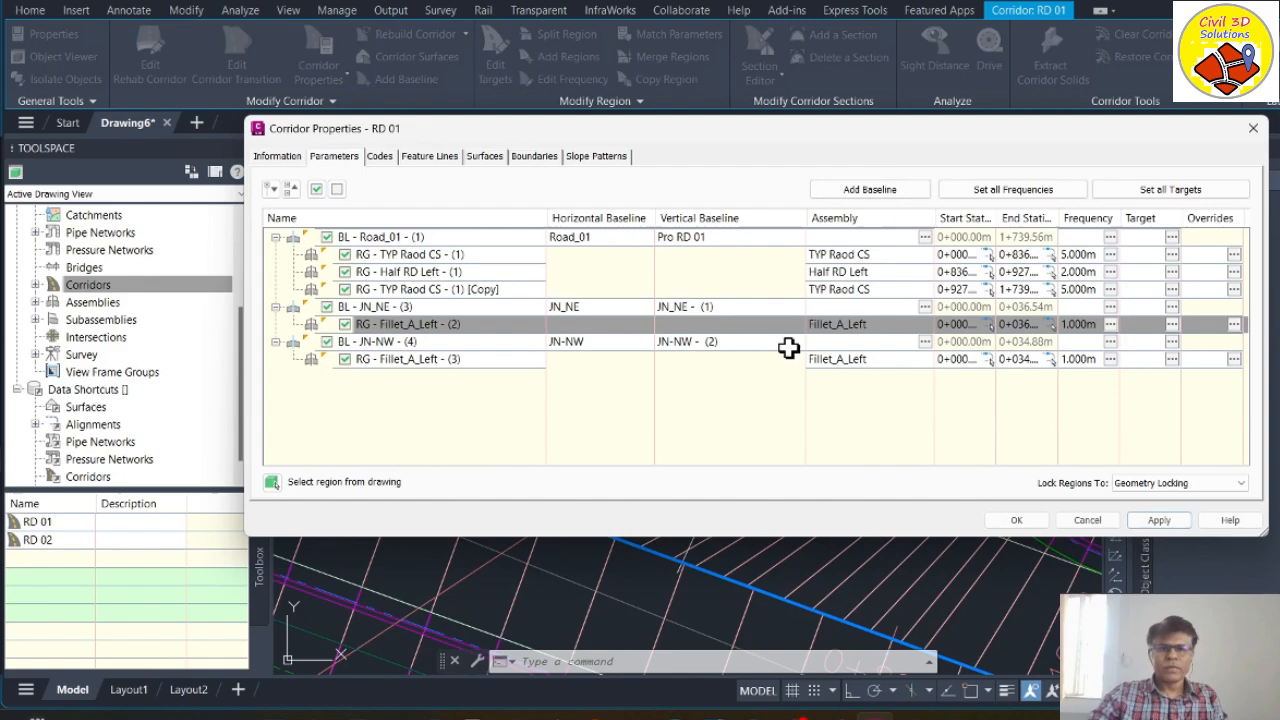
{"action": "left_click", "coordinate": [1016, 521]}
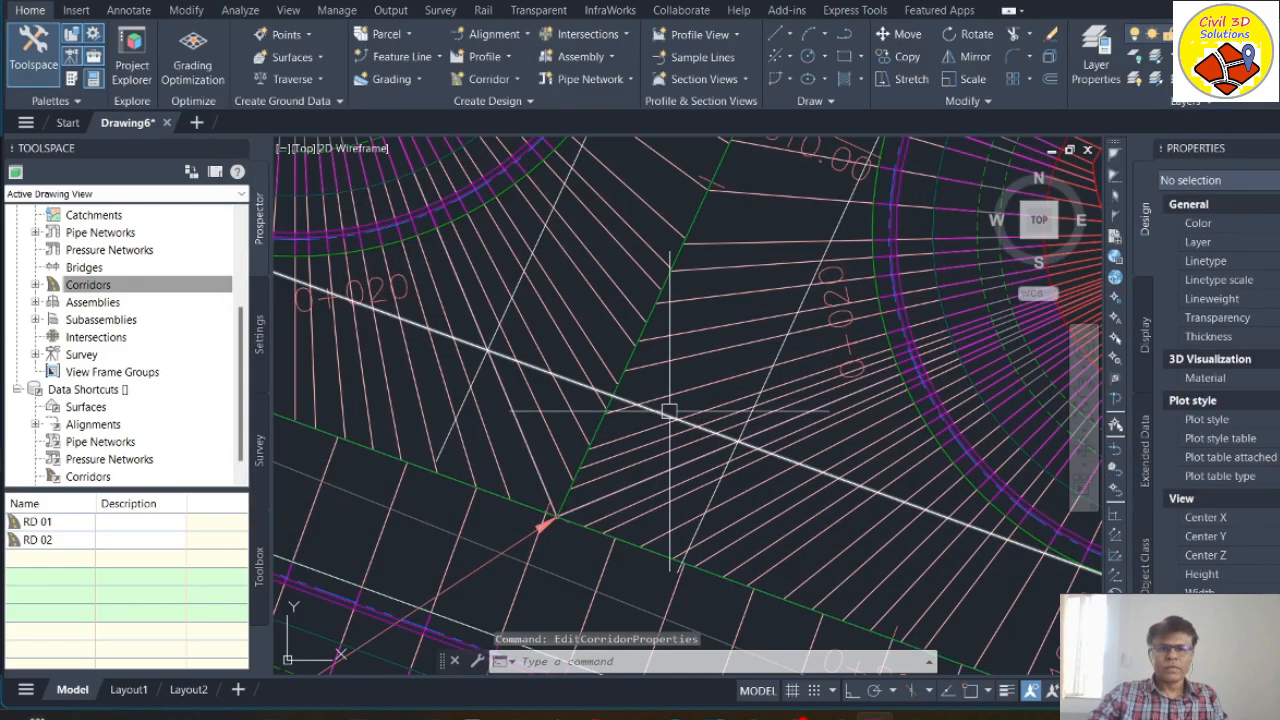
Step: Clear the JN_NE - (1) and JN-NW - (2) elevation targets from the transition profile of the JN-NW baseline's Fillet_A_Left - (3) region
{"action": "left_click", "coordinate": [707, 349]}
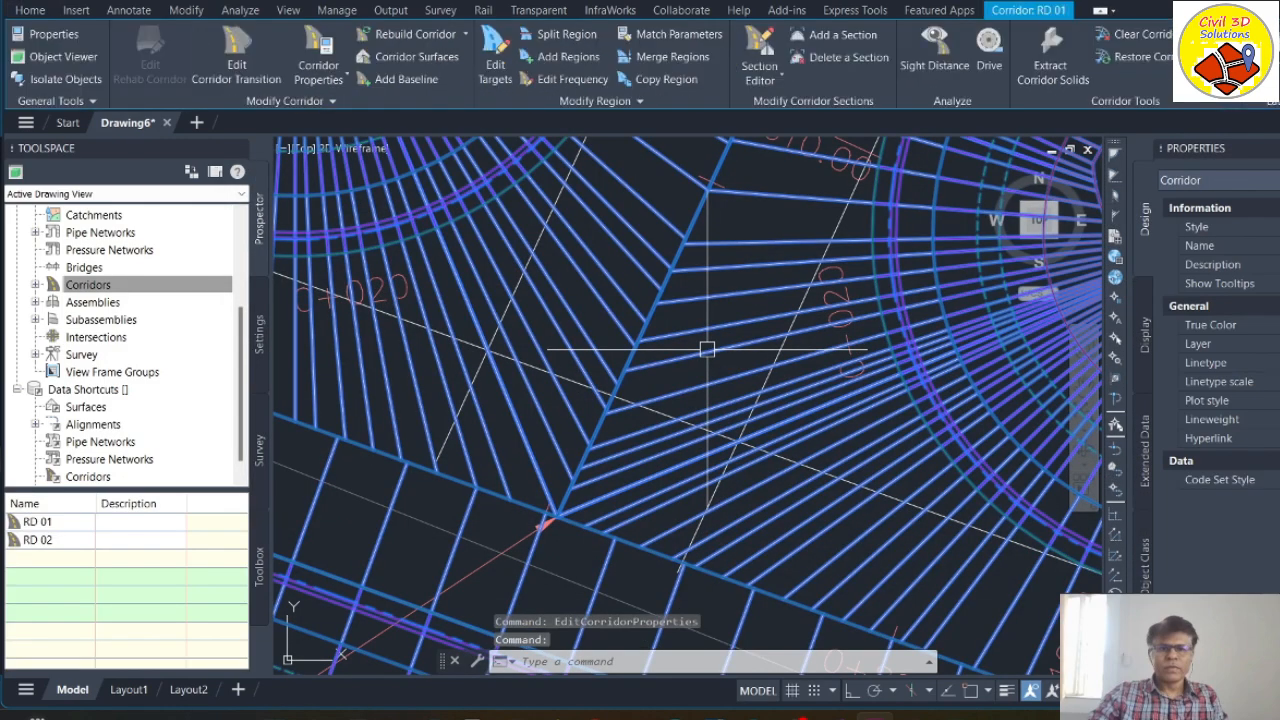
{"action": "right_click", "coordinate": [707, 349]}
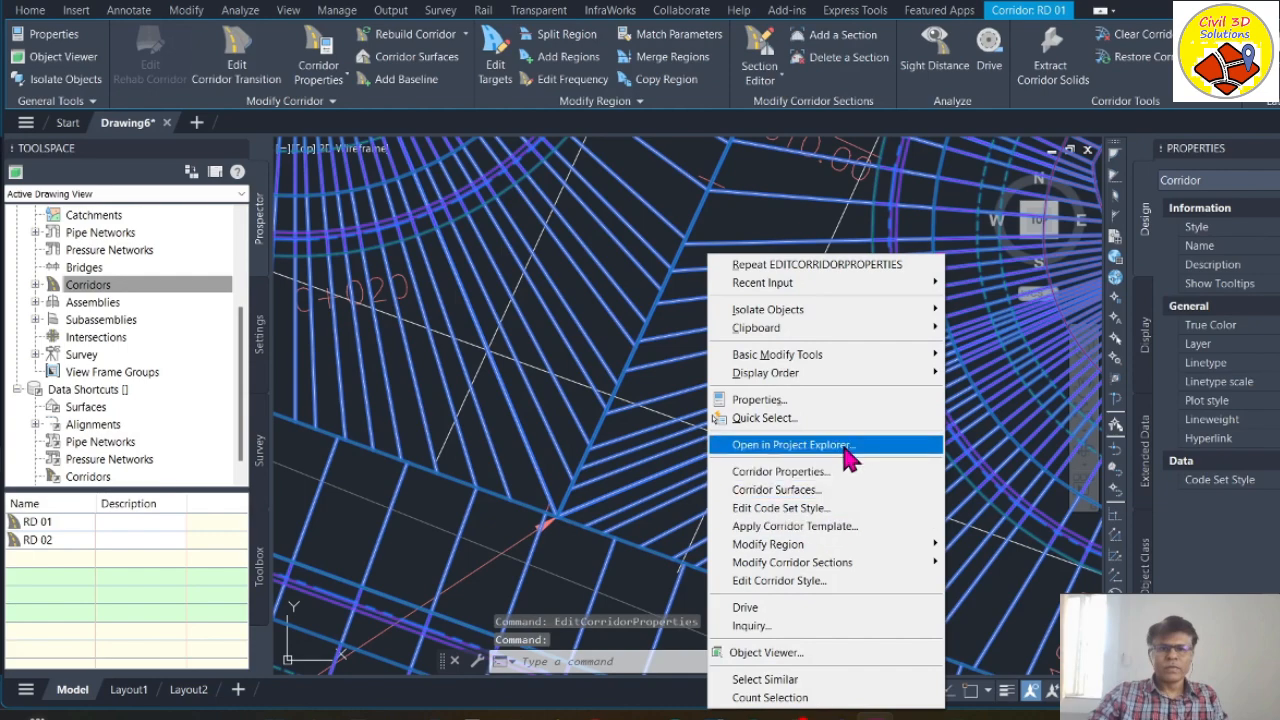
{"action": "left_click", "coordinate": [845, 472]}
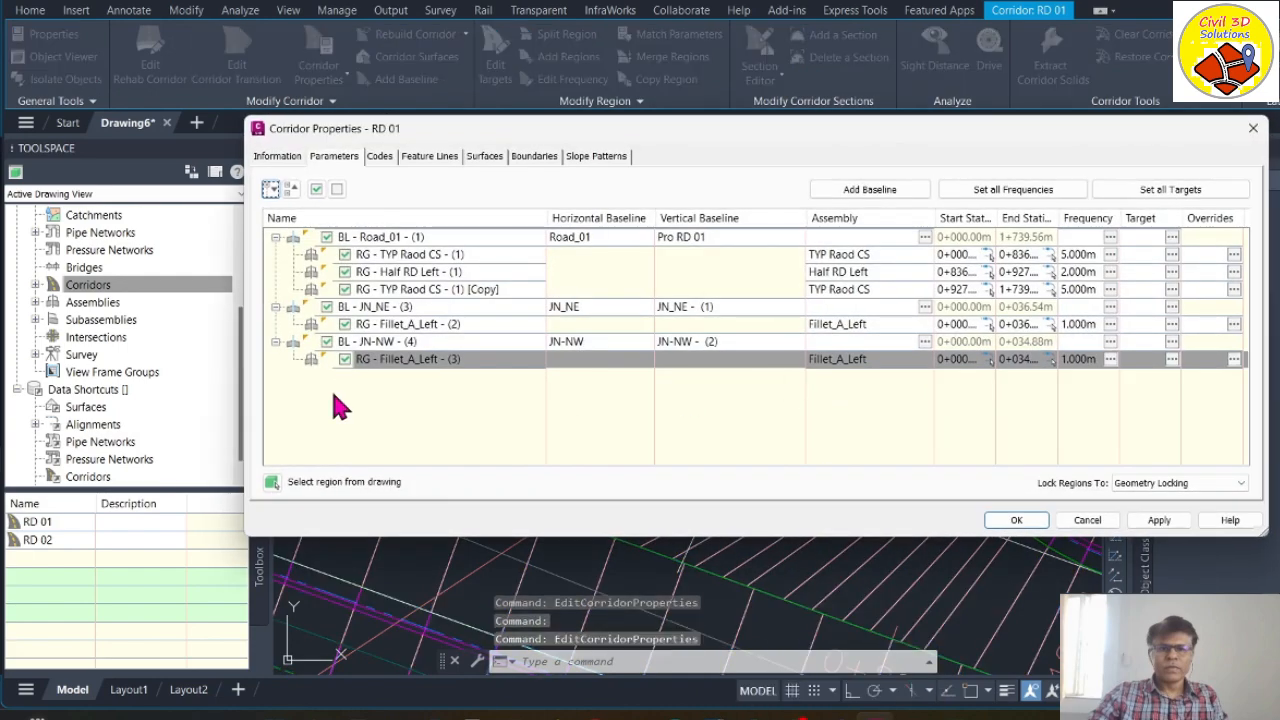
{"action": "left_click", "coordinate": [1176, 362]}
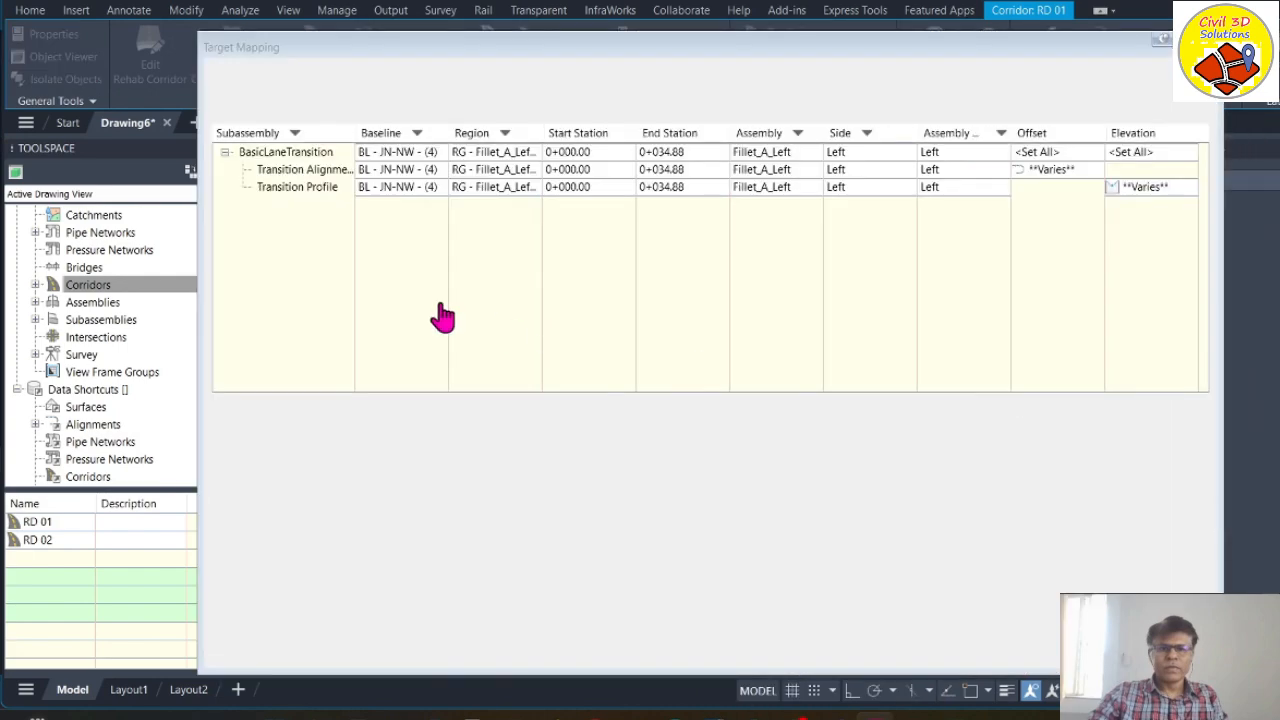
{"action": "left_click", "coordinate": [300, 190]}
{"action": "scroll", "coordinate": [380, 522], "scroll_direction": "down", "scroll_amount": 5}
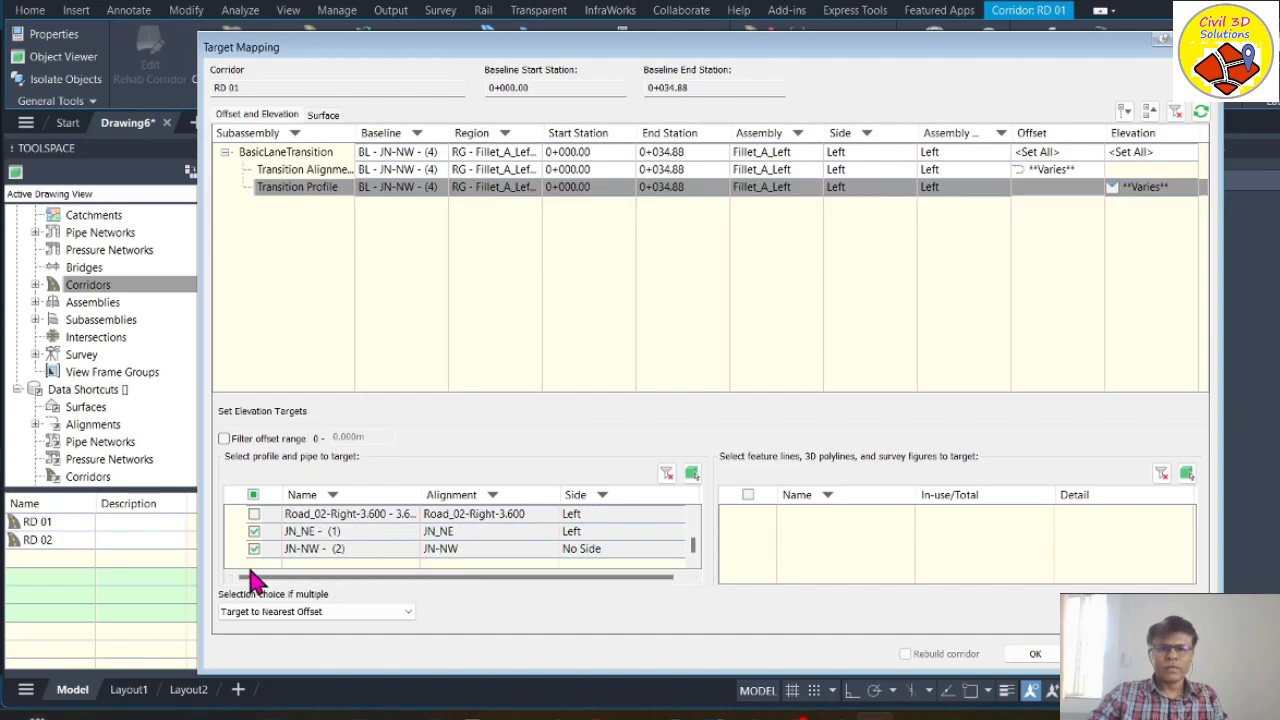
{"action": "left_click", "coordinate": [254, 532]}
{"action": "left_click", "coordinate": [254, 549]}
Step: Set the JN-NW transition profile's elevation targets to Pro RD 01 and Prop RD 02 and accept the target mapping
{"action": "scroll", "coordinate": [393, 546], "scroll_direction": "up", "scroll_amount": 3}
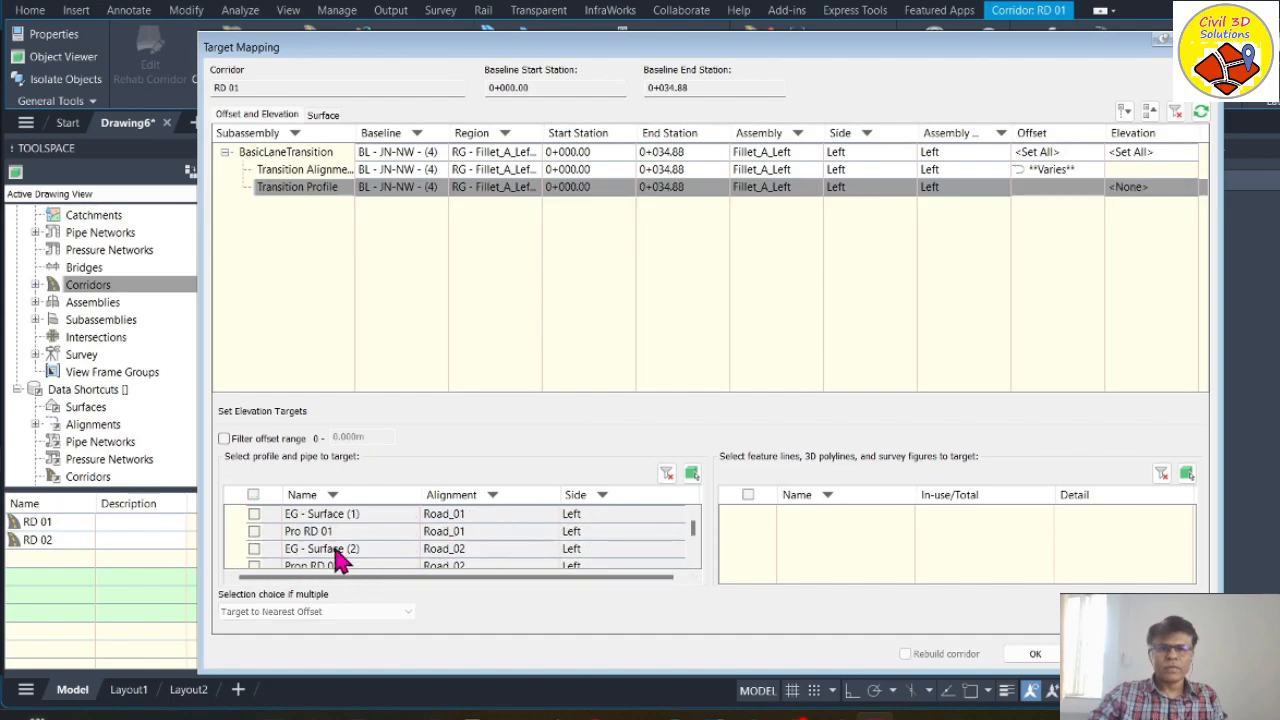
{"action": "left_click", "coordinate": [254, 531]}
{"action": "scroll", "coordinate": [351, 543], "scroll_direction": "down", "scroll_amount": 1}
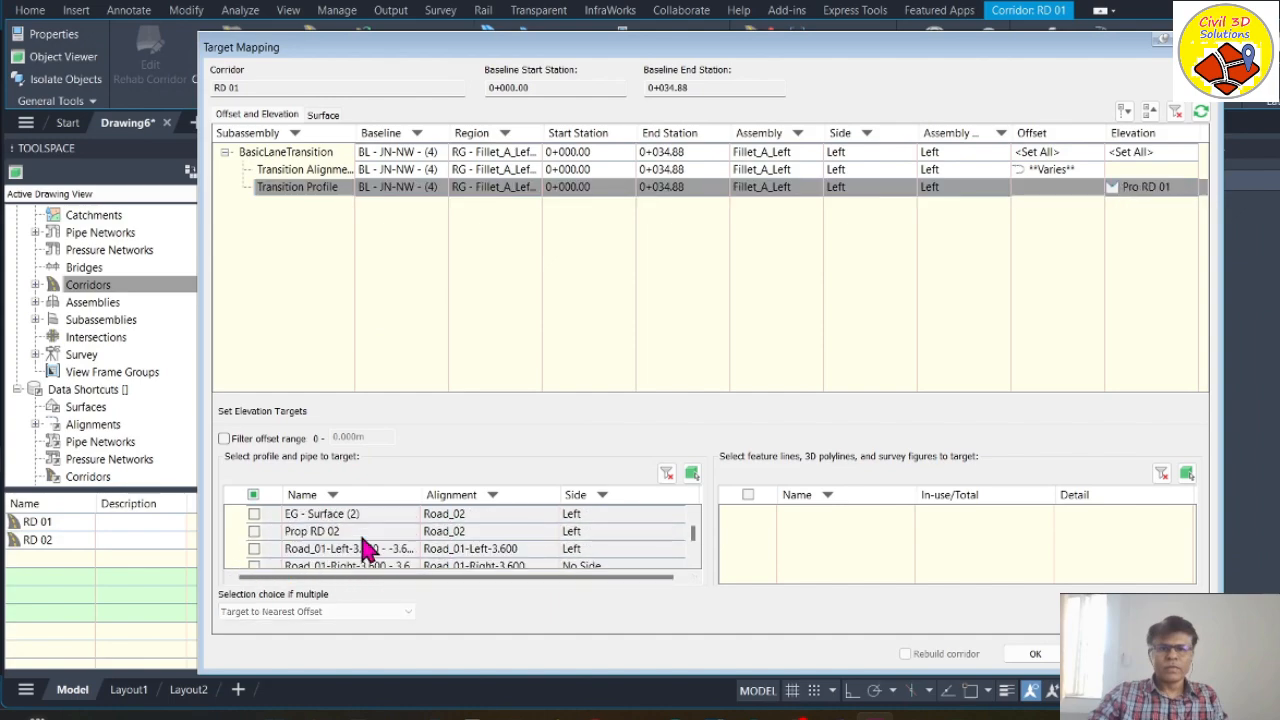
{"action": "left_click", "coordinate": [254, 531]}
{"action": "scroll", "coordinate": [480, 555], "scroll_direction": "down", "scroll_amount": 3}
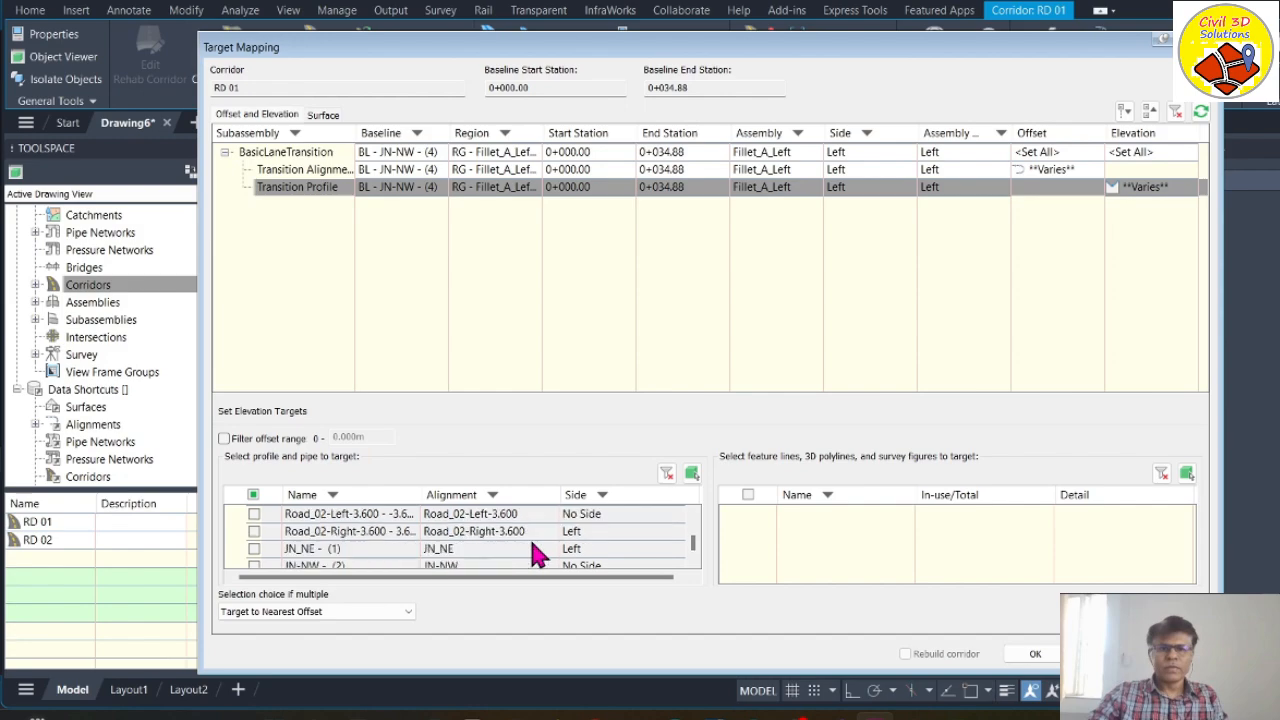
{"action": "scroll", "coordinate": [535, 556], "scroll_direction": "up", "scroll_amount": 3}
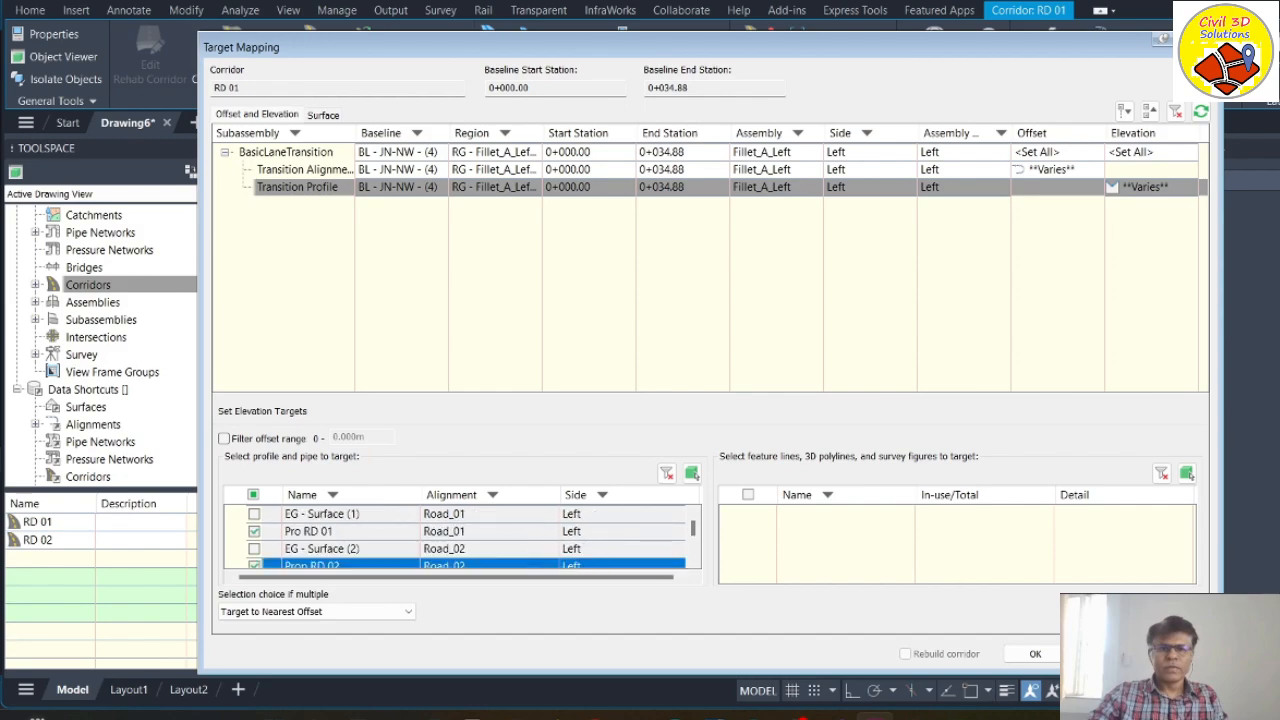
{"action": "left_click", "coordinate": [1035, 653]}
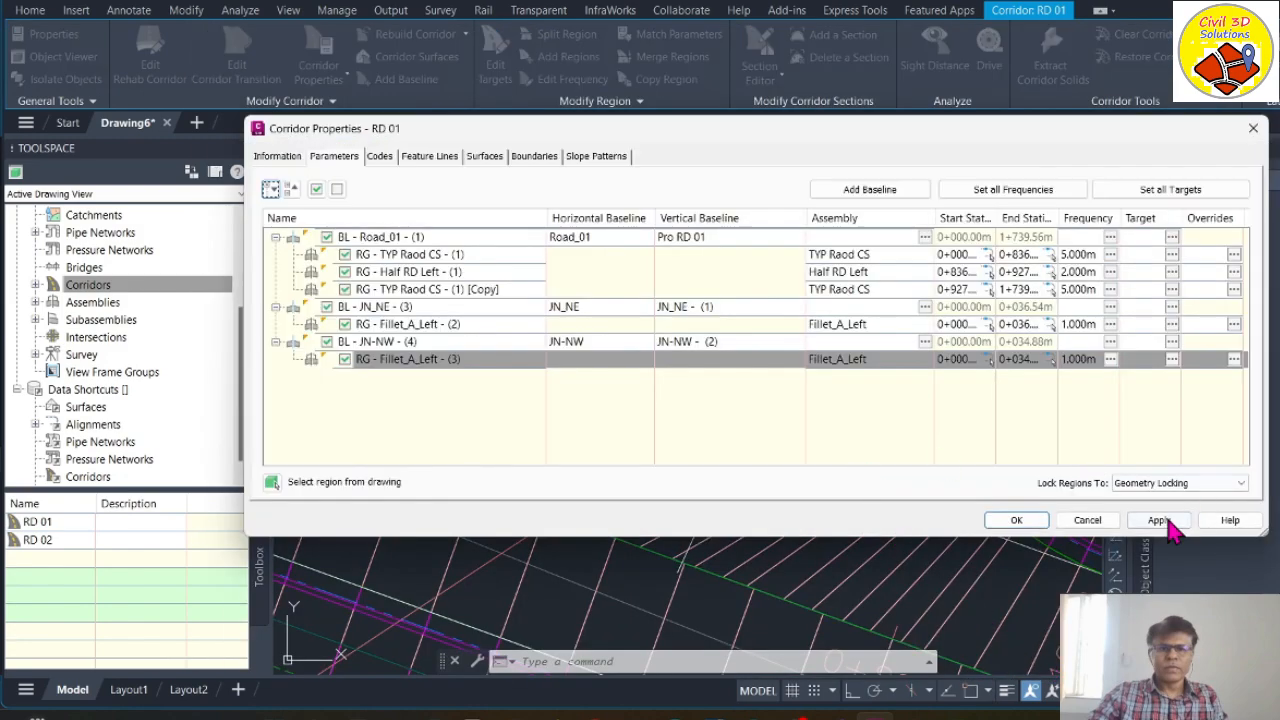
Step: Apply the changed JN-NW targets to corridor RD 01 and close its properties
{"action": "left_click", "coordinate": [1018, 522]}
{"action": "left_click", "coordinate": [657, 315]}
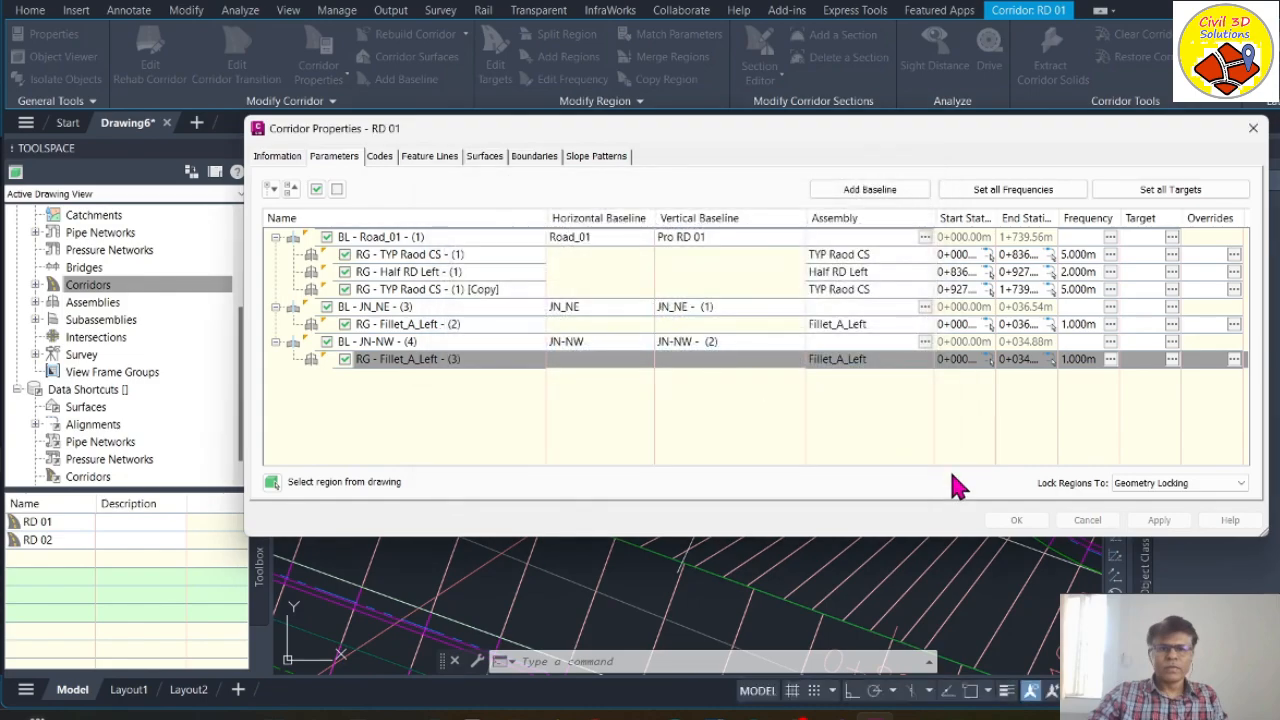
{"action": "left_click", "coordinate": [1016, 520]}
{"action": "scroll", "coordinate": [605, 400], "scroll_direction": "down", "scroll_amount": 2}
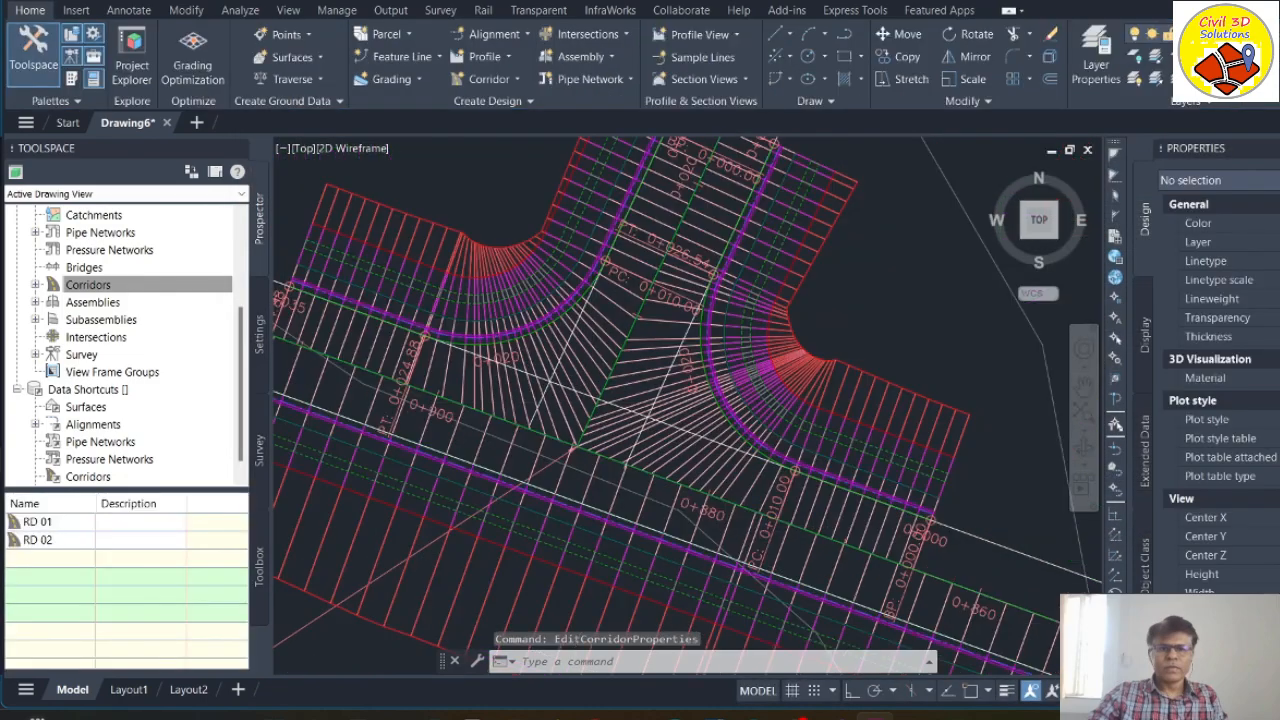
Step: Inspect corridor RD 01's junction surface in the Object Viewer around the meeting point of the two roads, then close the viewer
{"action": "scroll", "coordinate": [600, 420], "scroll_direction": "up", "scroll_amount": 5}
{"action": "left_click", "coordinate": [617, 372]}
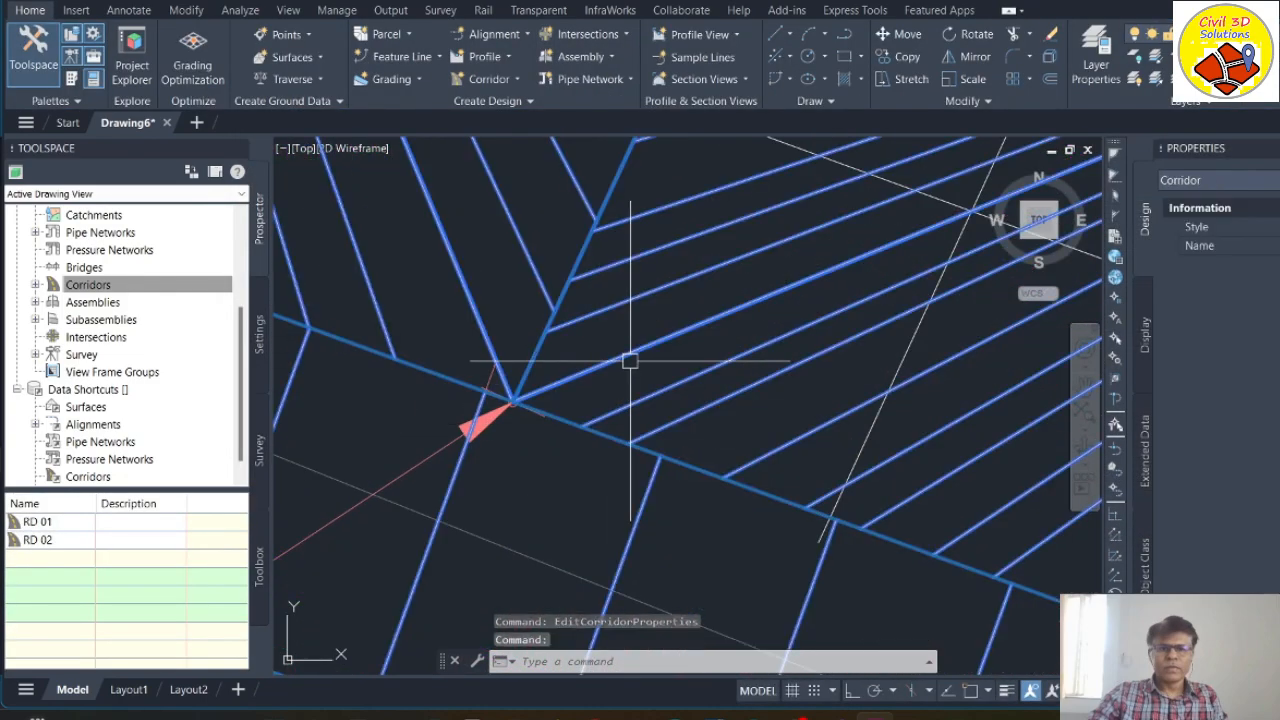
{"action": "right_click", "coordinate": [632, 372]}
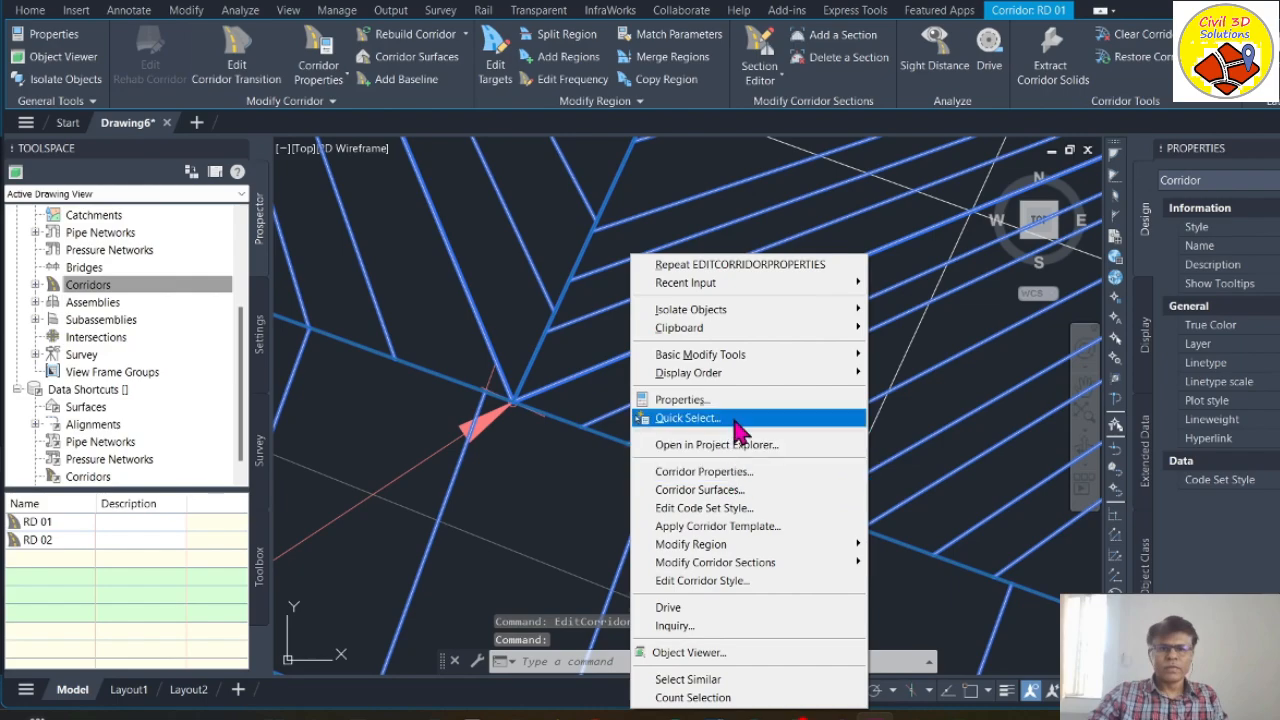
{"action": "left_click", "coordinate": [737, 652]}
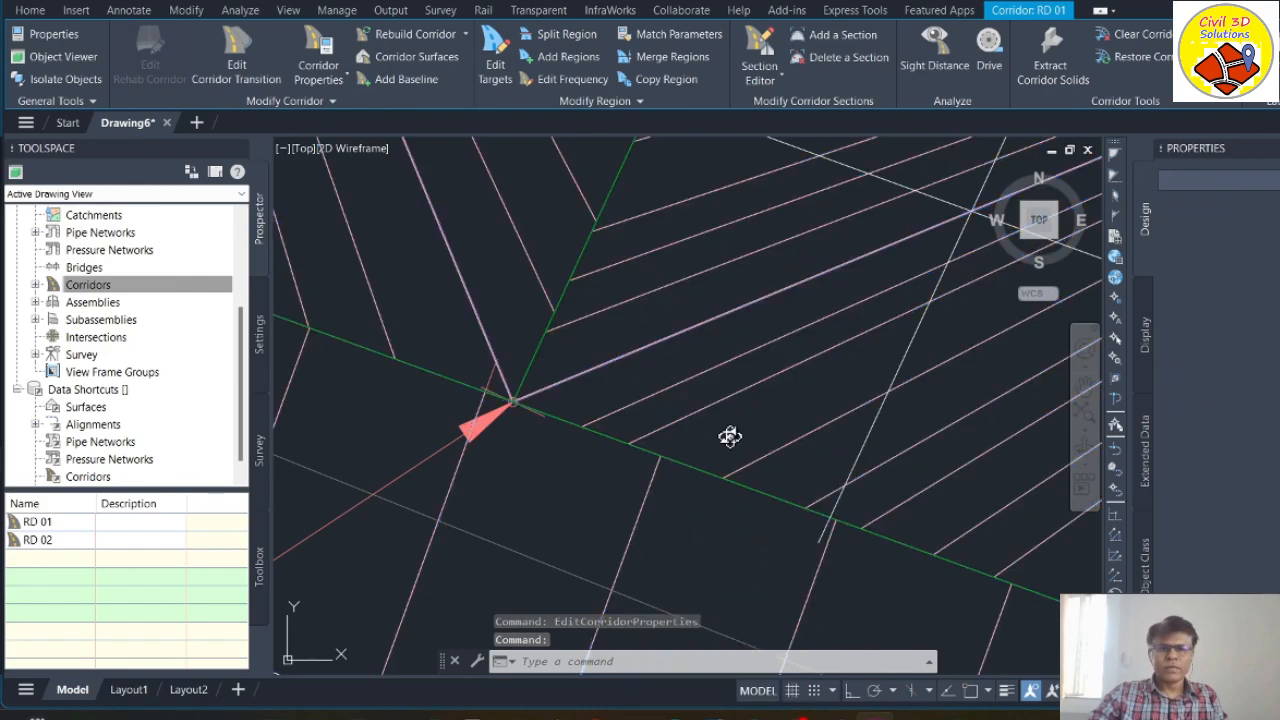
{"action": "scroll", "coordinate": [645, 393], "scroll_direction": "up", "scroll_amount": 6}
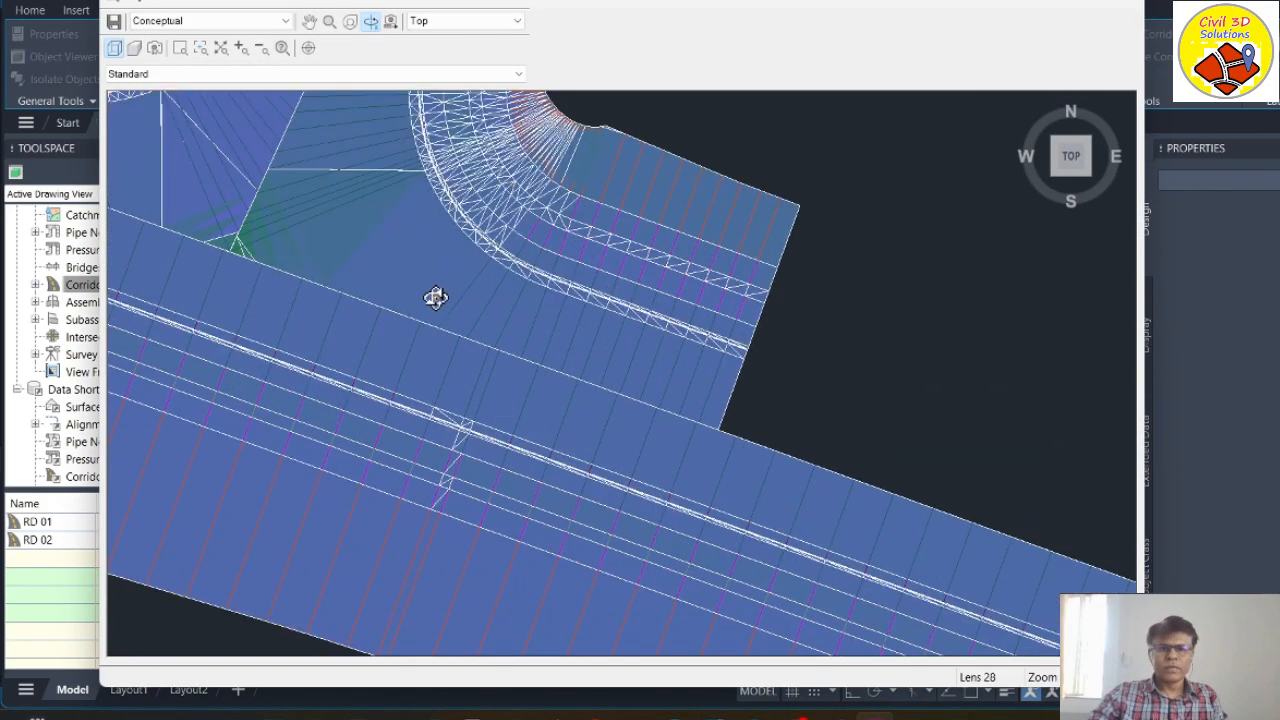
{"action": "middle_click_drag", "start_coordinate": [368, 297], "coordinate": [686, 457]}
{"action": "scroll", "coordinate": [597, 405], "scroll_direction": "up", "scroll_amount": 4}
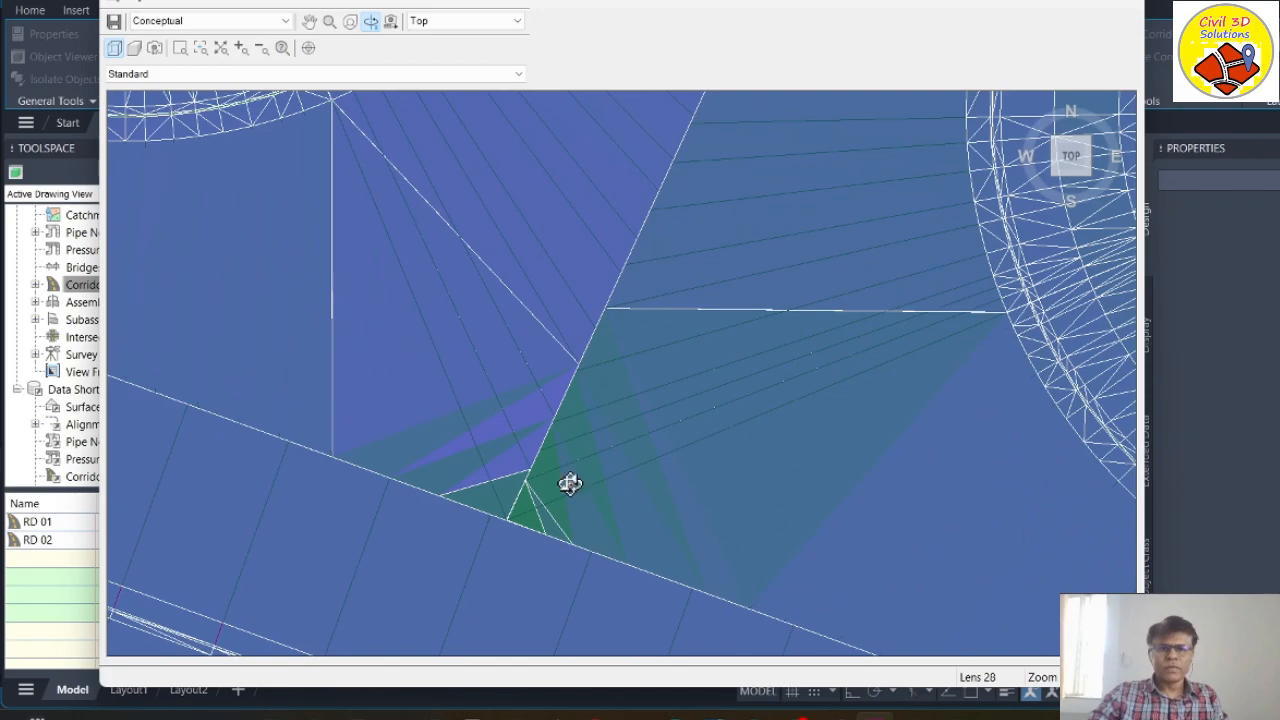
{"action": "scroll", "coordinate": [570, 484], "scroll_direction": "down", "scroll_amount": 10}
{"action": "right_click", "coordinate": [605, 377]}
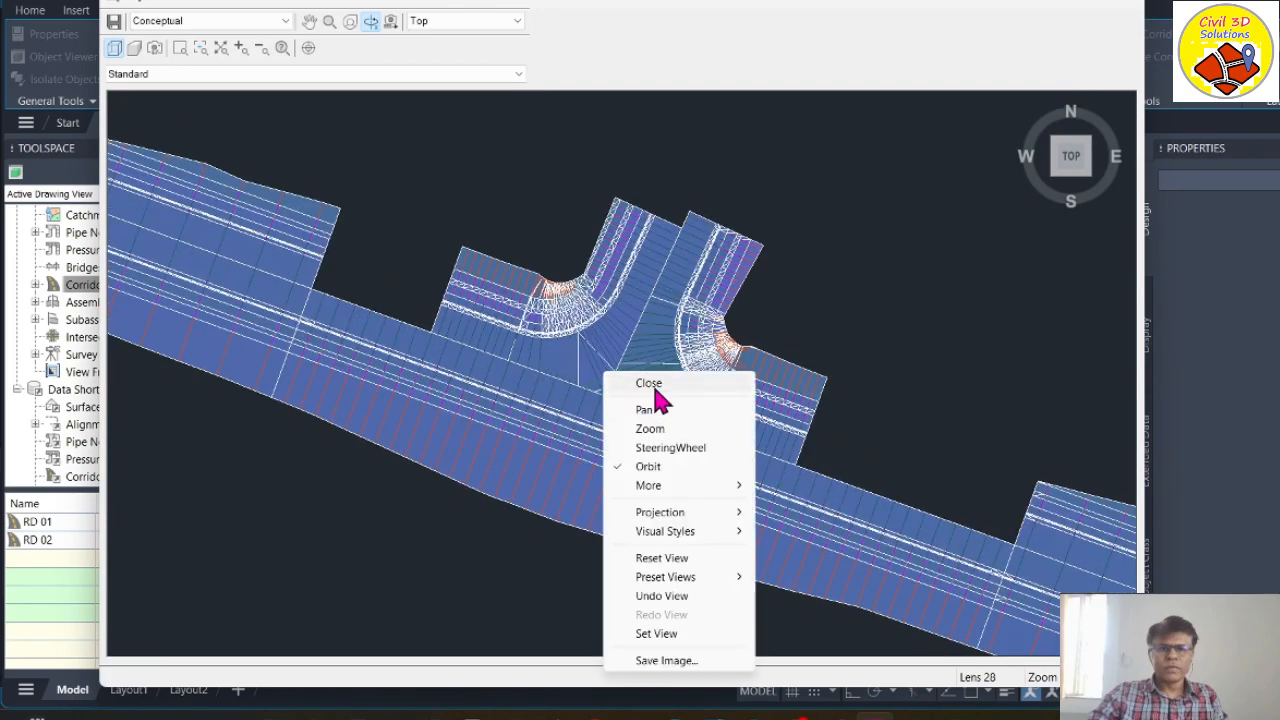
{"action": "left_click", "coordinate": [652, 385]}
Step: Examine the junction in plan and both road profile views, including the elevation label at the side road profile's start
{"action": "scroll", "coordinate": [559, 404], "scroll_direction": "down", "scroll_amount": 5}
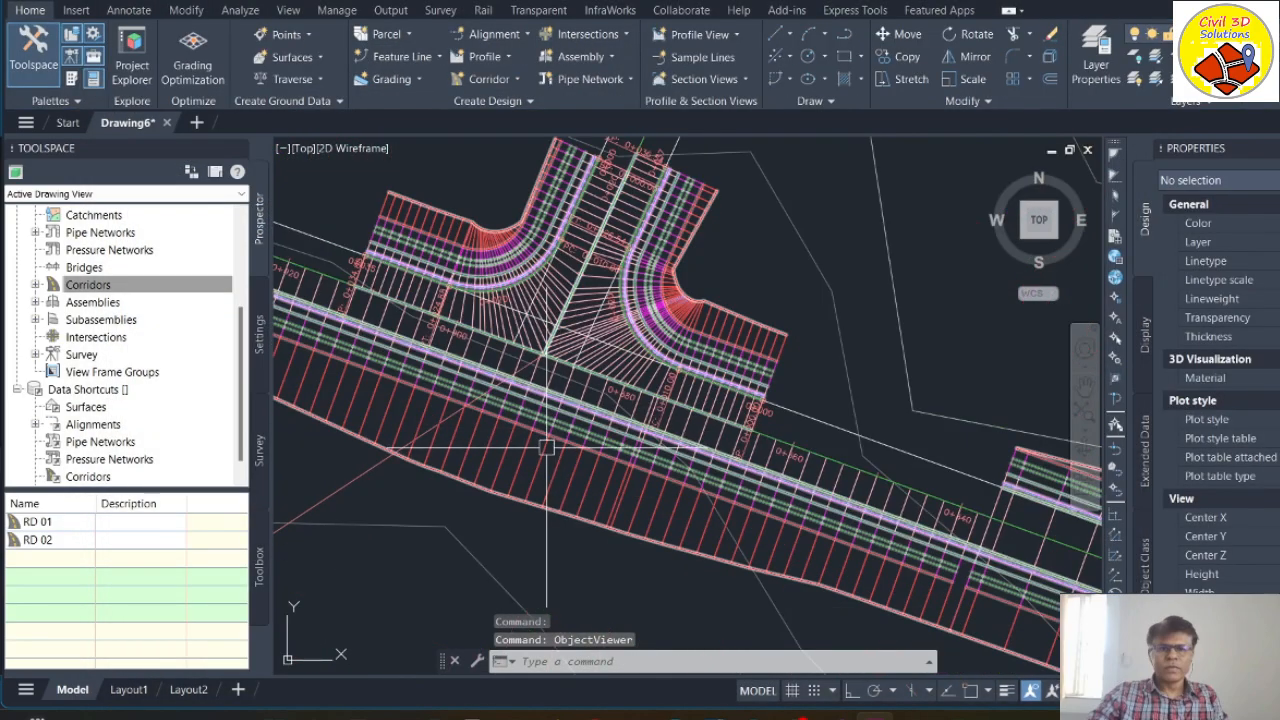
{"action": "scroll", "coordinate": [568, 465], "scroll_direction": "up", "scroll_amount": 2}
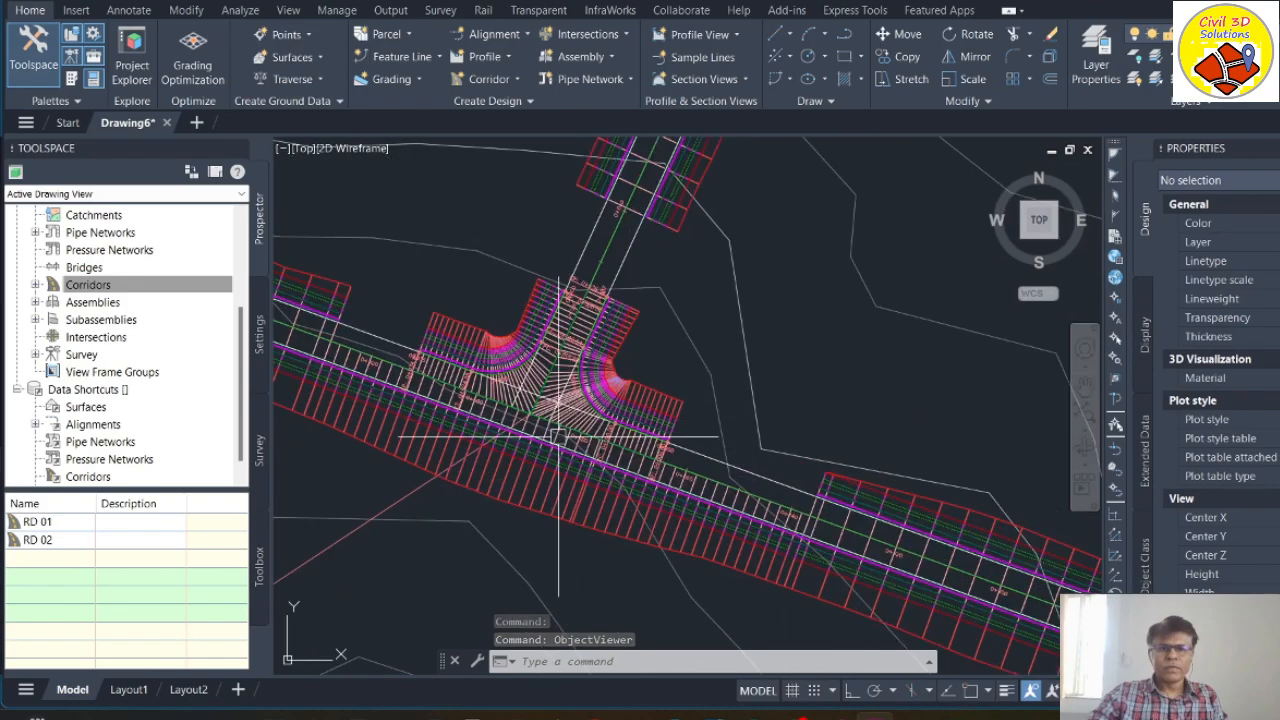
{"action": "scroll", "coordinate": [557, 393], "scroll_direction": "down", "scroll_amount": 8}
{"action": "scroll", "coordinate": [686, 323], "scroll_direction": "up", "scroll_amount": 6}
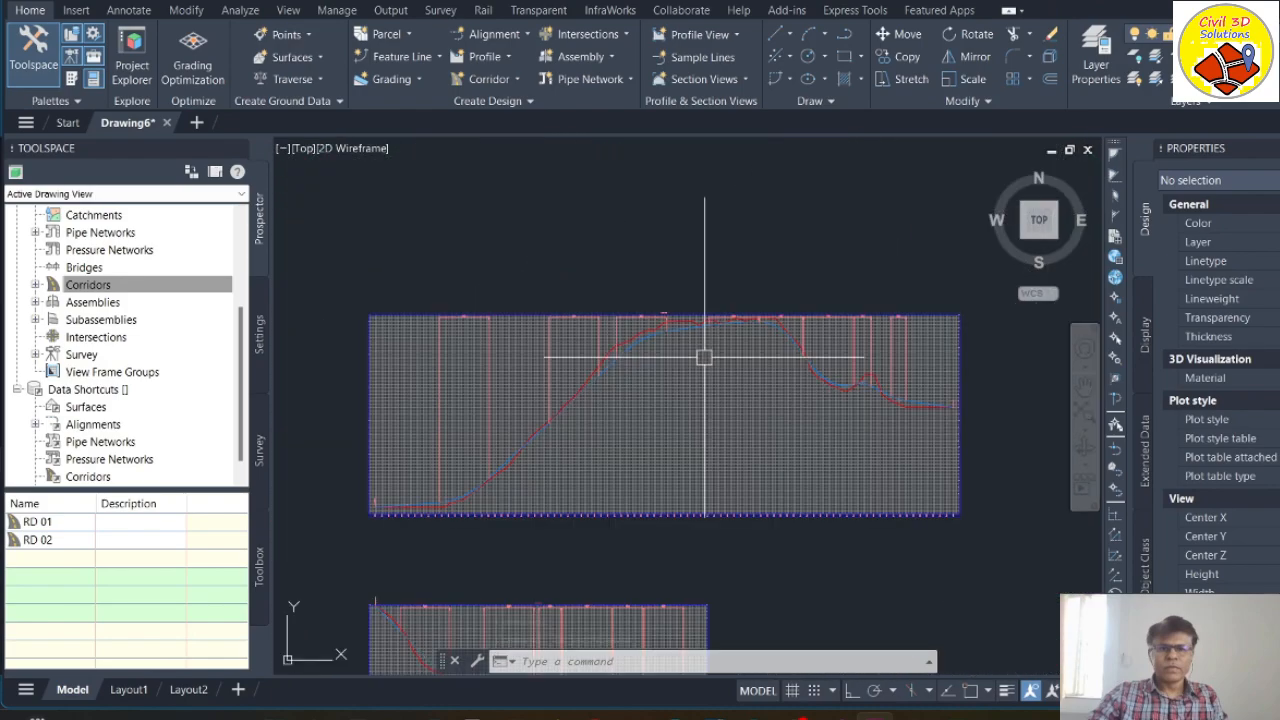
{"action": "scroll", "coordinate": [701, 372], "scroll_direction": "down", "scroll_amount": 7}
{"action": "scroll", "coordinate": [672, 351], "scroll_direction": "up", "scroll_amount": 8}
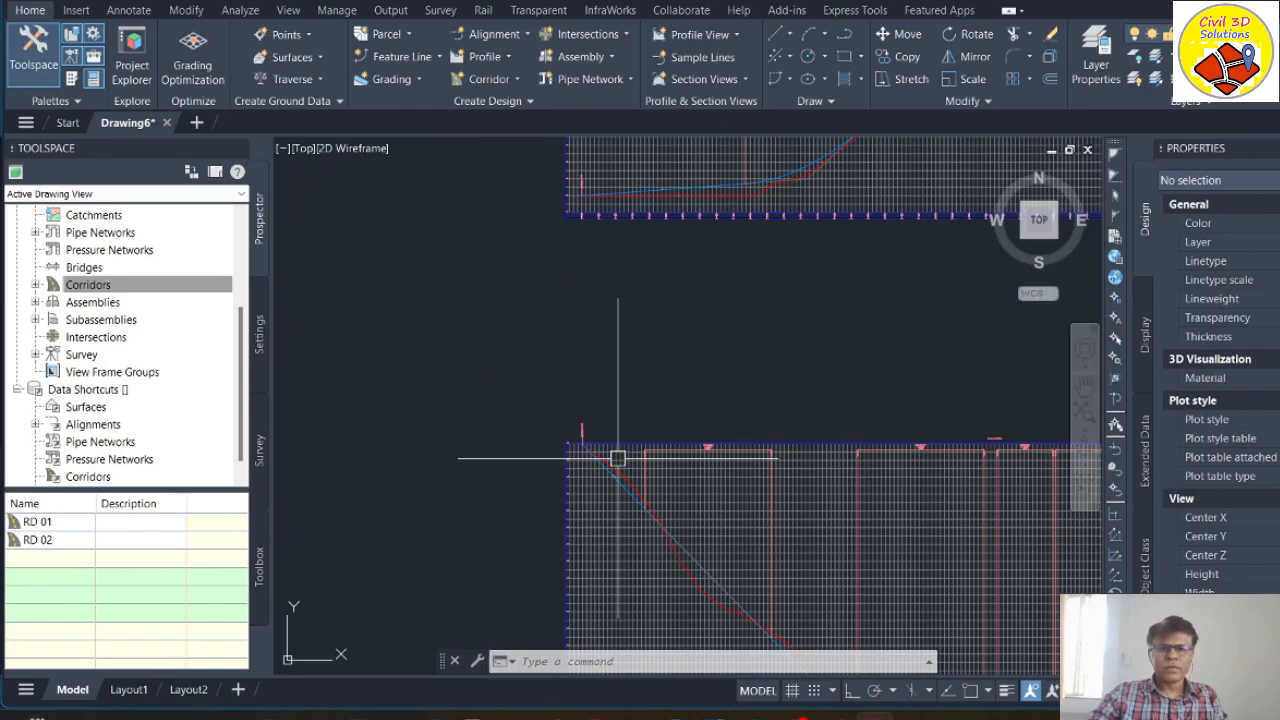
{"action": "scroll", "coordinate": [562, 407], "scroll_direction": "down", "scroll_amount": 6}
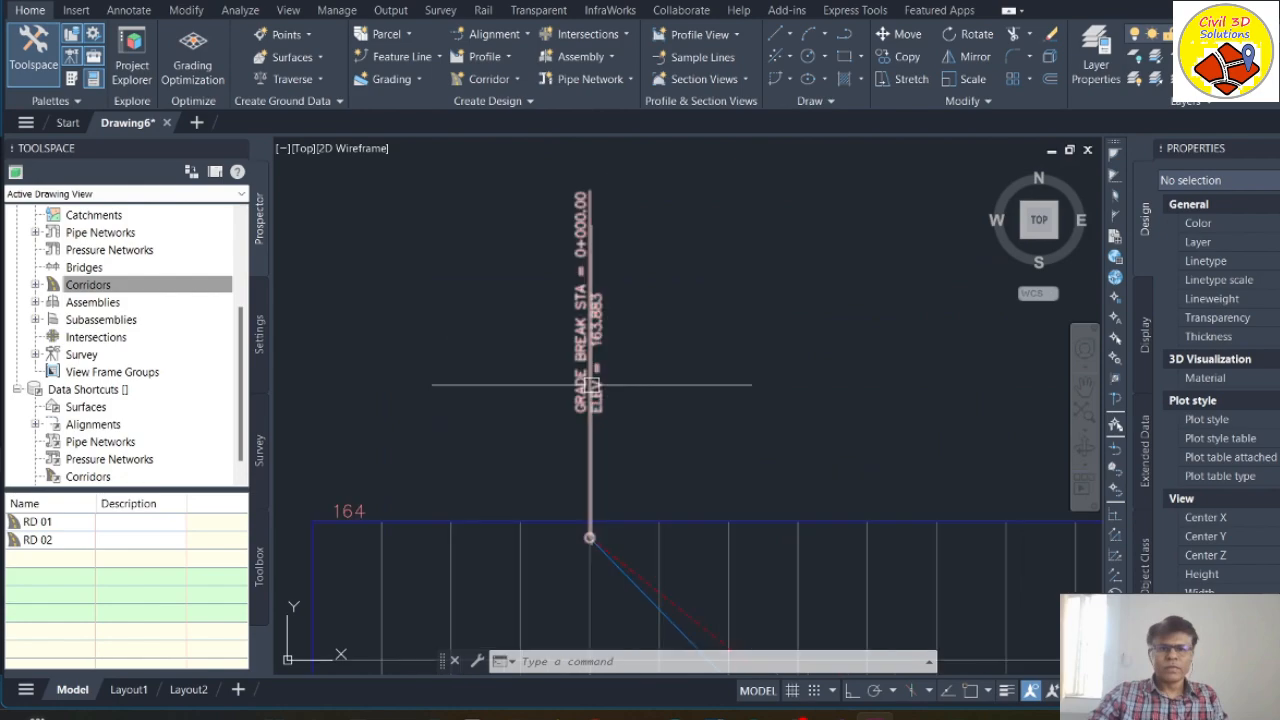
{"action": "scroll", "coordinate": [920, 270], "scroll_direction": "up", "scroll_amount": 5}
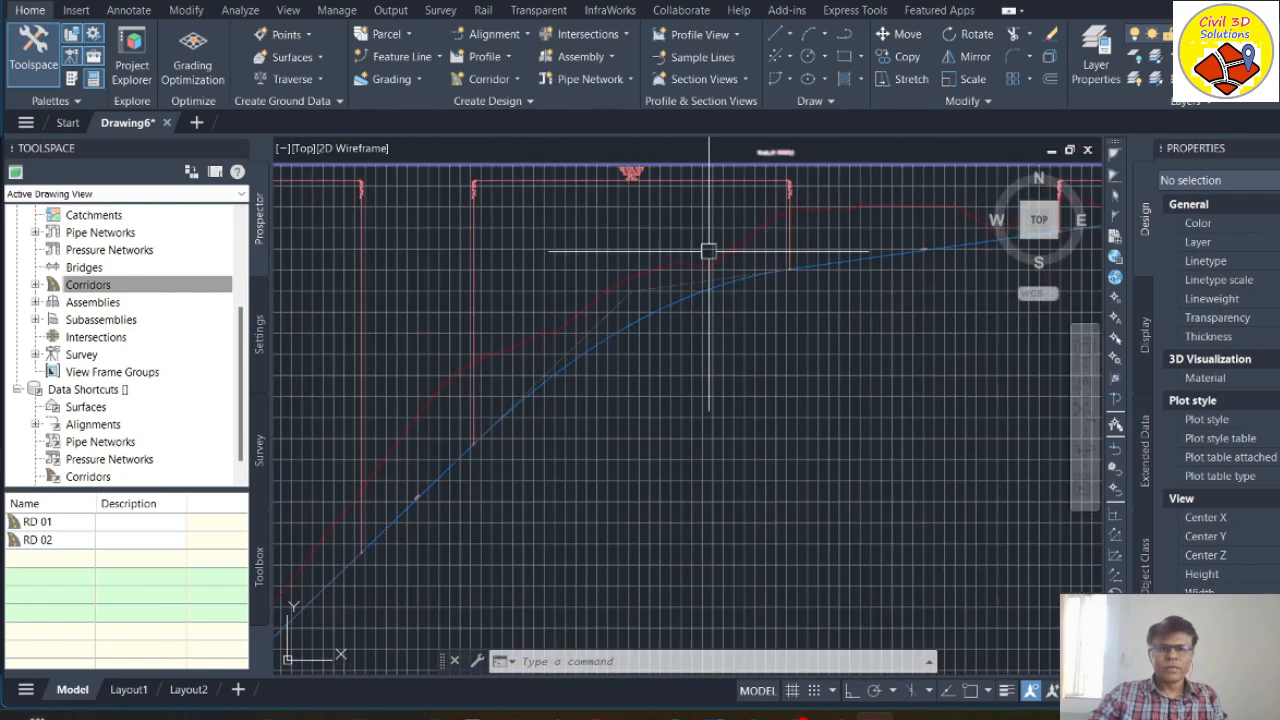
{"action": "scroll", "coordinate": [708, 251], "scroll_direction": "down", "scroll_amount": 8}
{"action": "scroll", "coordinate": [712, 265], "scroll_direction": "up", "scroll_amount": 5}
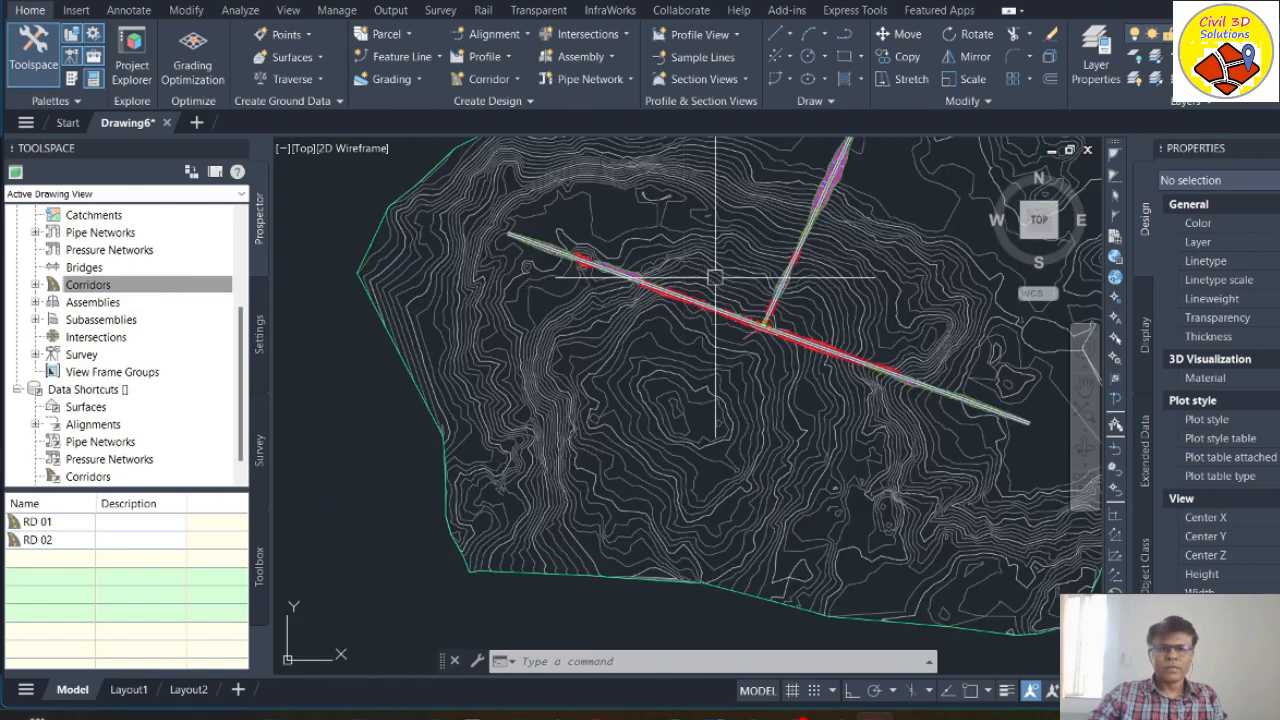
{"action": "scroll", "coordinate": [715, 278], "scroll_direction": "down", "scroll_amount": 3}
{"action": "scroll", "coordinate": [540, 418], "scroll_direction": "up", "scroll_amount": 3}
{"action": "scroll", "coordinate": [536, 448], "scroll_direction": "down", "scroll_amount": 3}
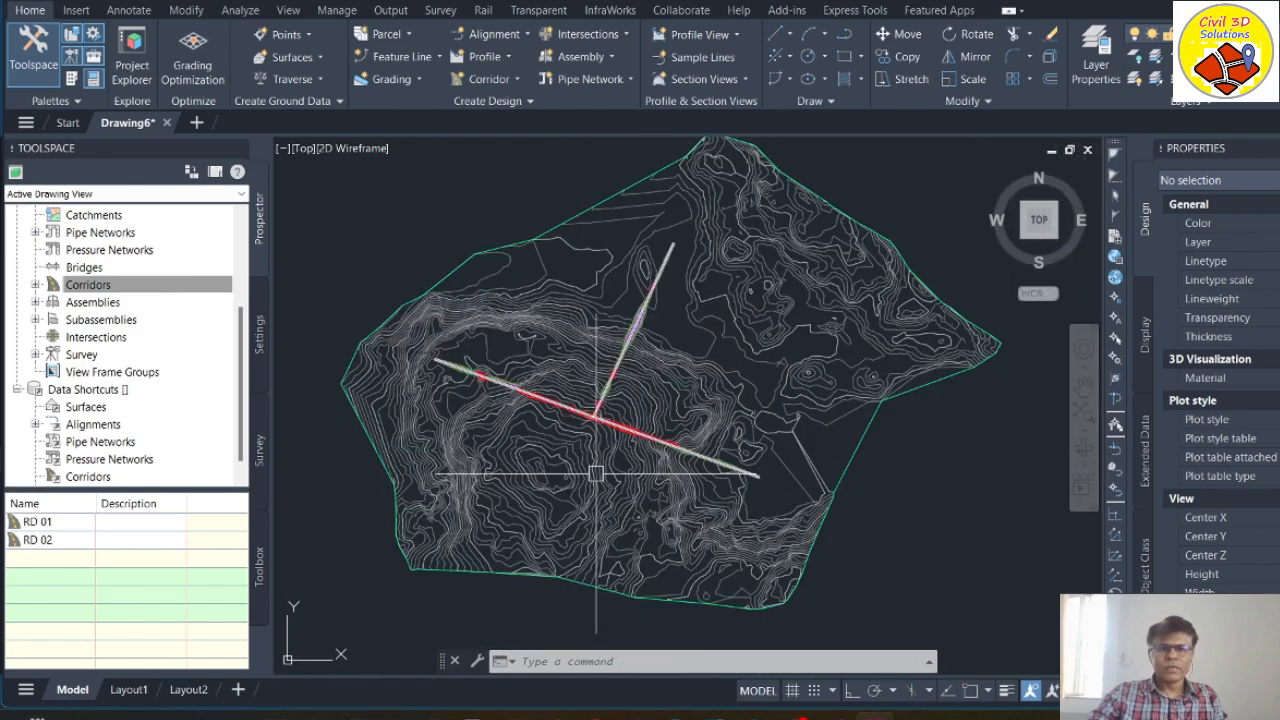
{"action": "scroll", "coordinate": [600, 470], "scroll_direction": "up", "scroll_amount": 5}
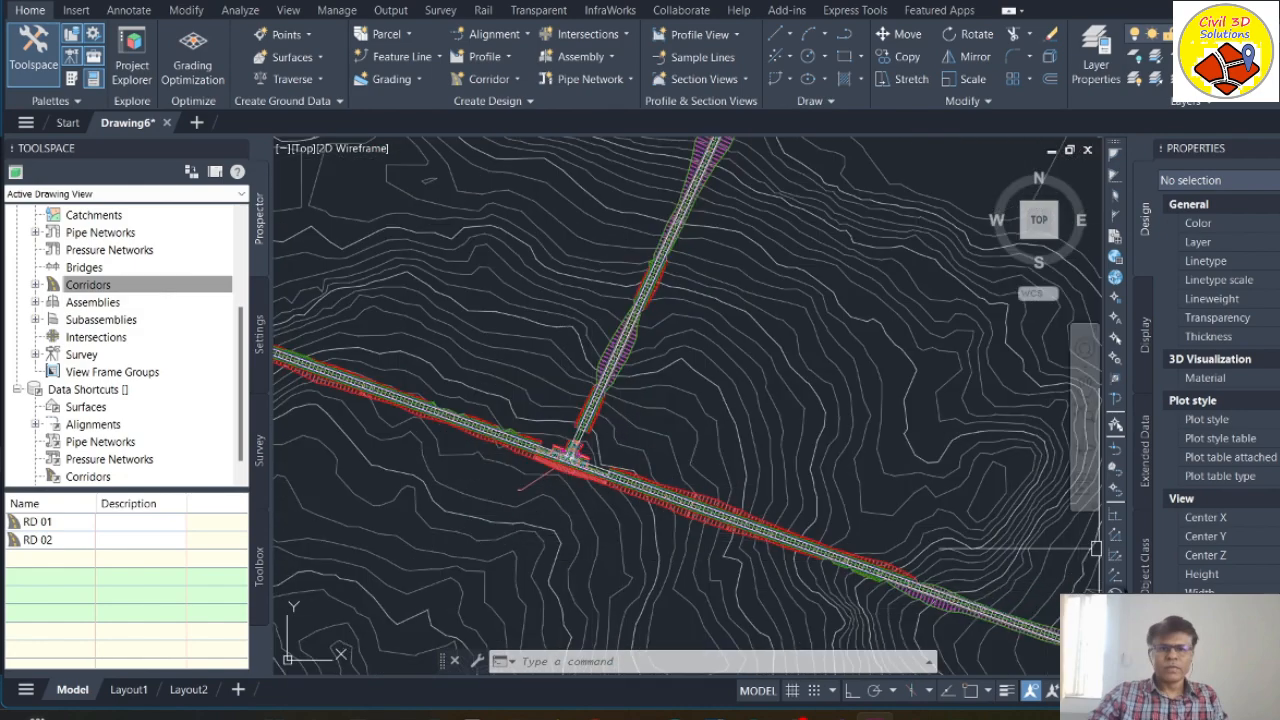
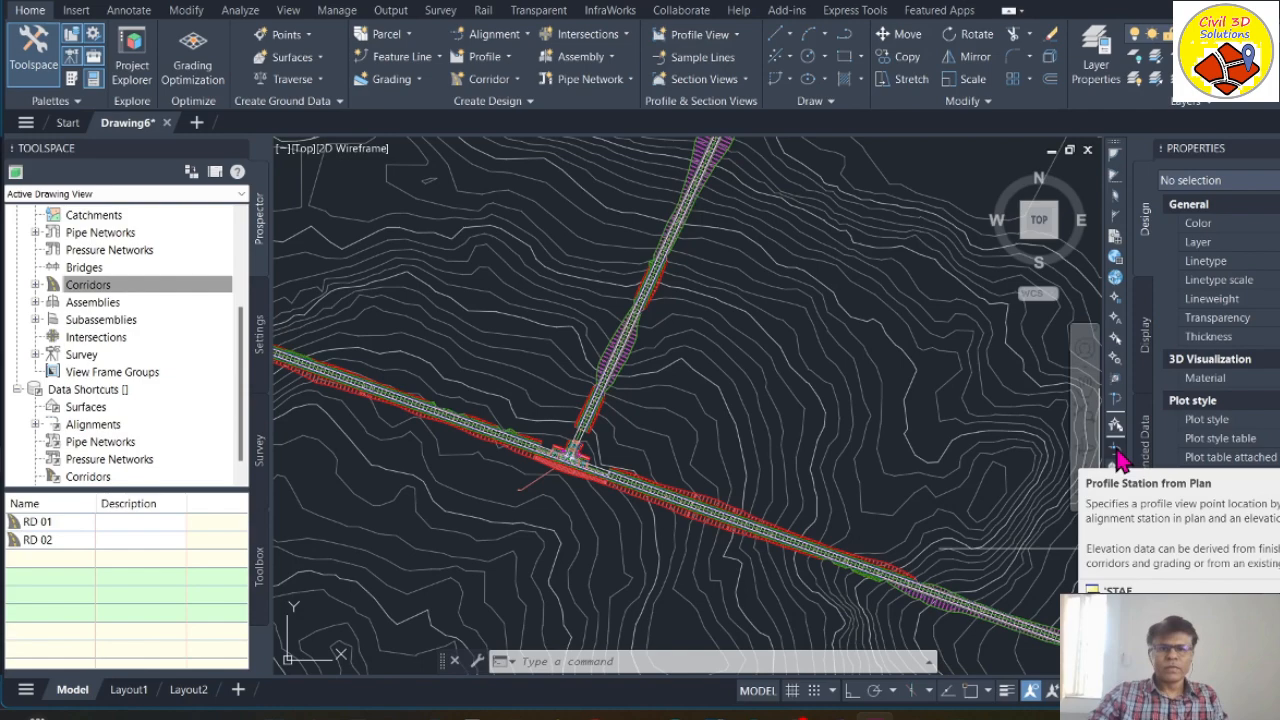
{"action": "left_click", "coordinate": [1118, 455]}
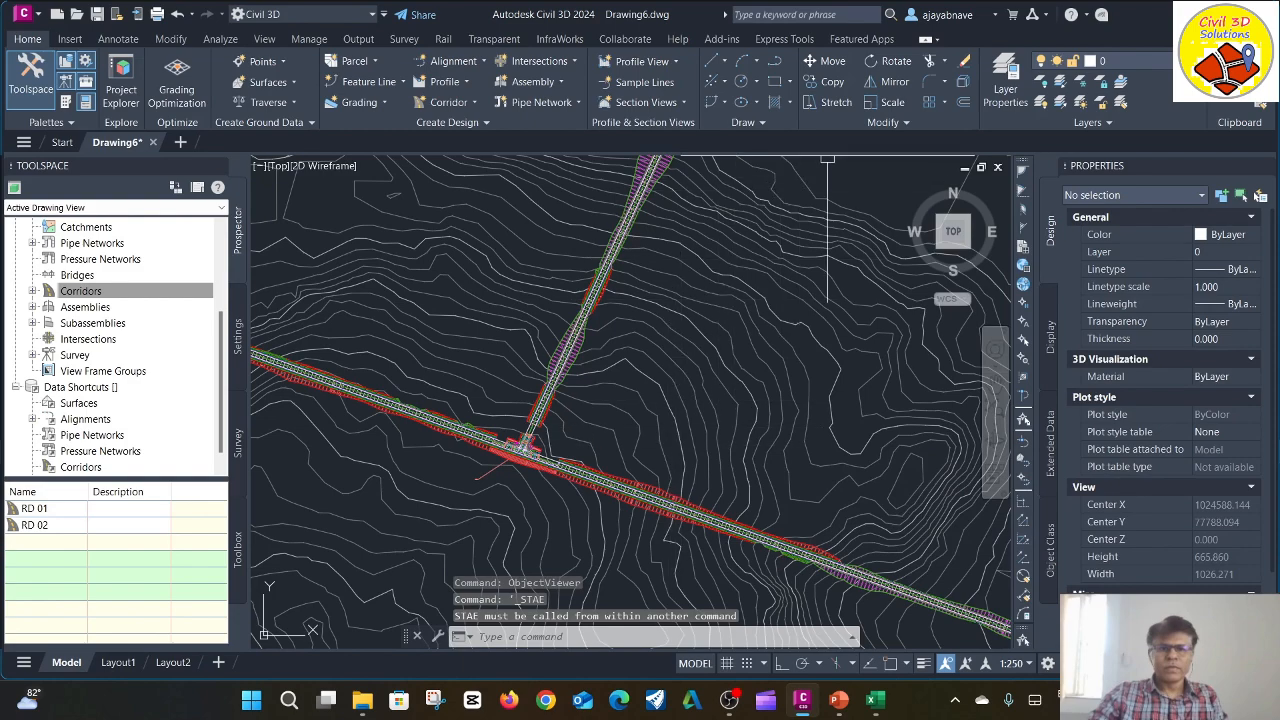
{"action": "key", "text": "Escape"}
{"action": "key", "text": "Escape"}
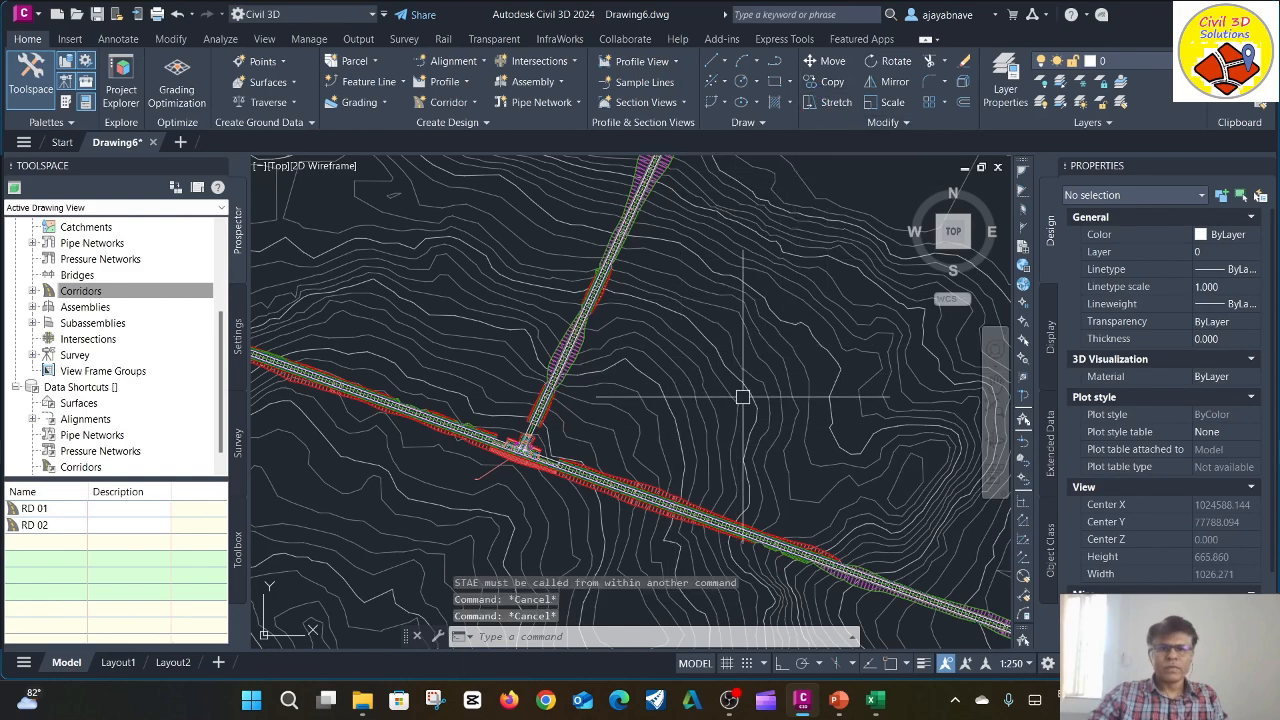
Step: Start a polyline with Profile Station from Plan, using the Road_01 profile view and snapping the station to the road centreline intersection
{"action": "left_click", "coordinate": [774, 62]}
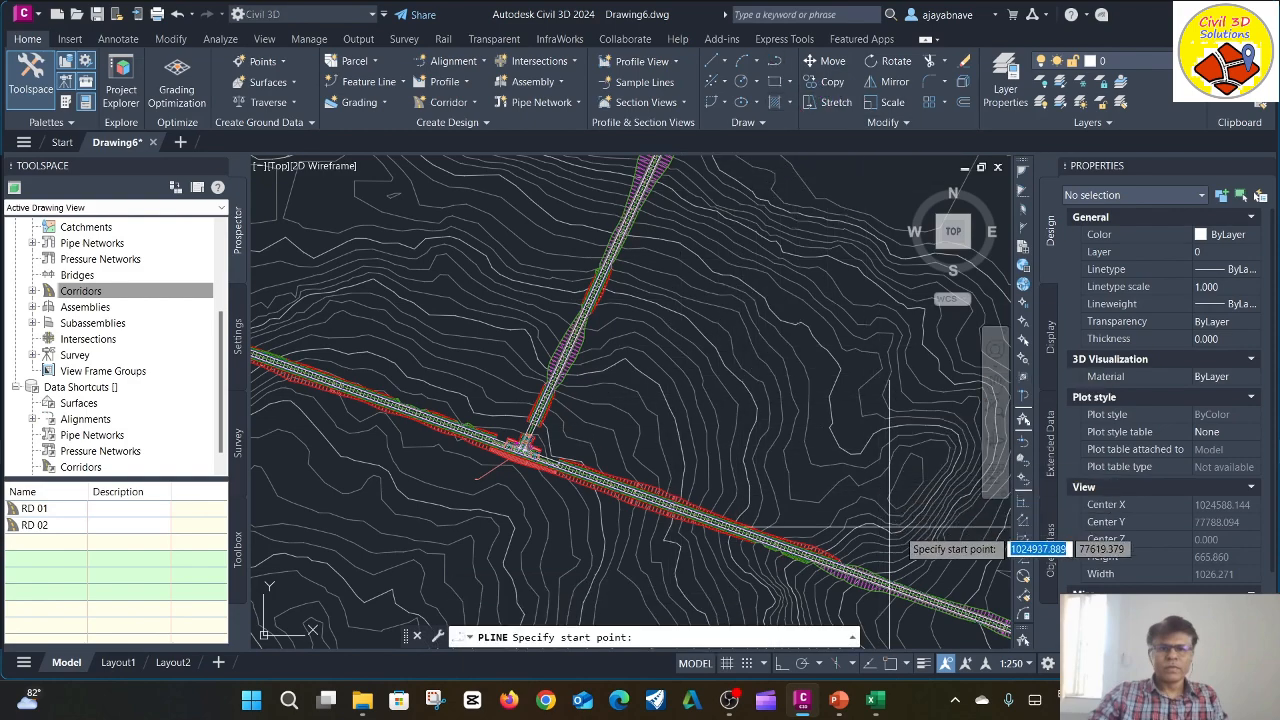
{"action": "left_click", "coordinate": [1025, 448]}
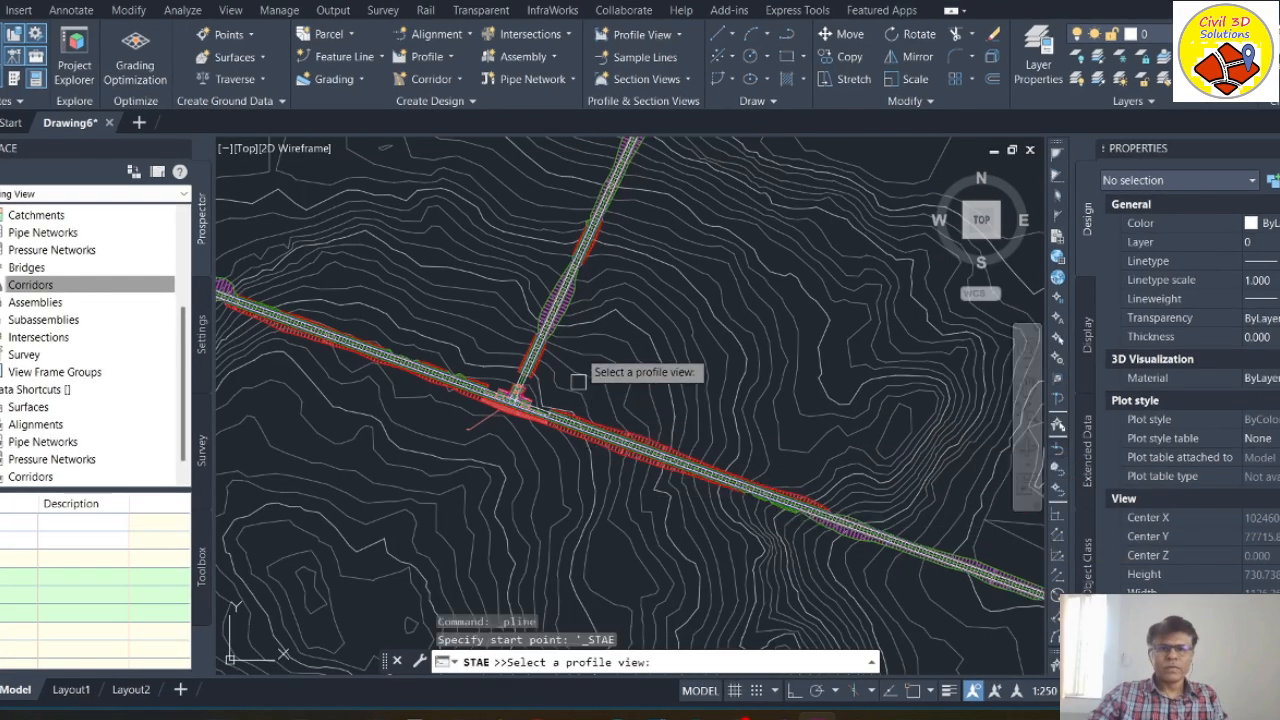
{"action": "scroll", "coordinate": [520, 480], "scroll_direction": "down", "scroll_amount": 8}
{"action": "scroll", "coordinate": [690, 405], "scroll_direction": "up", "scroll_amount": 8}
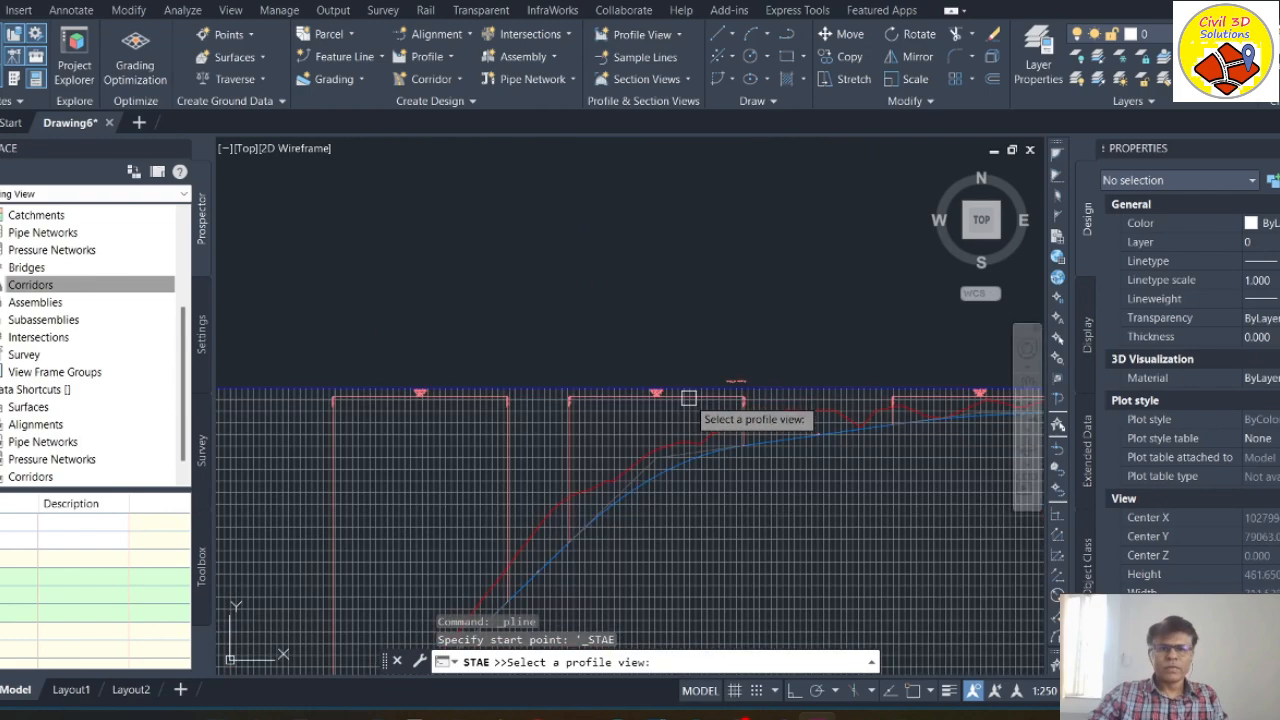
{"action": "left_click", "coordinate": [755, 362]}
{"action": "scroll", "coordinate": [757, 310], "scroll_direction": "down", "scroll_amount": 6}
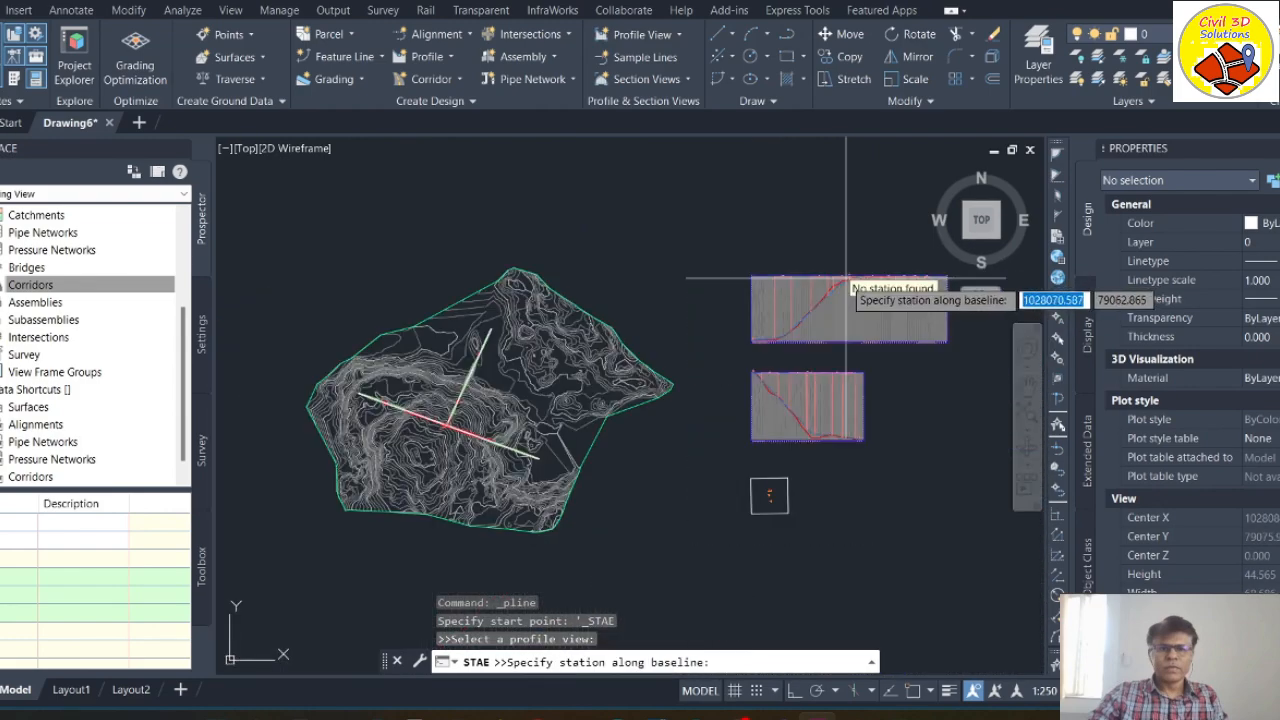
{"action": "scroll", "coordinate": [420, 450], "scroll_direction": "up", "scroll_amount": 10}
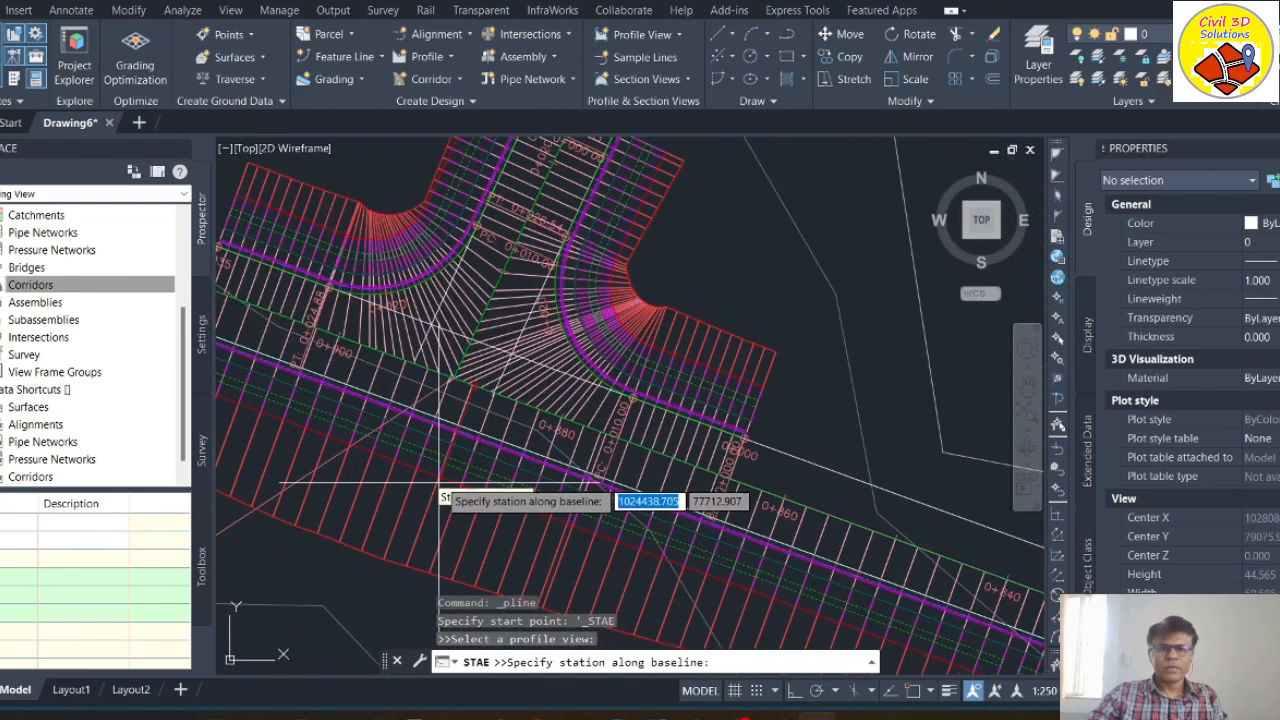
{"action": "scroll", "coordinate": [452, 384], "scroll_direction": "up", "scroll_amount": 4}
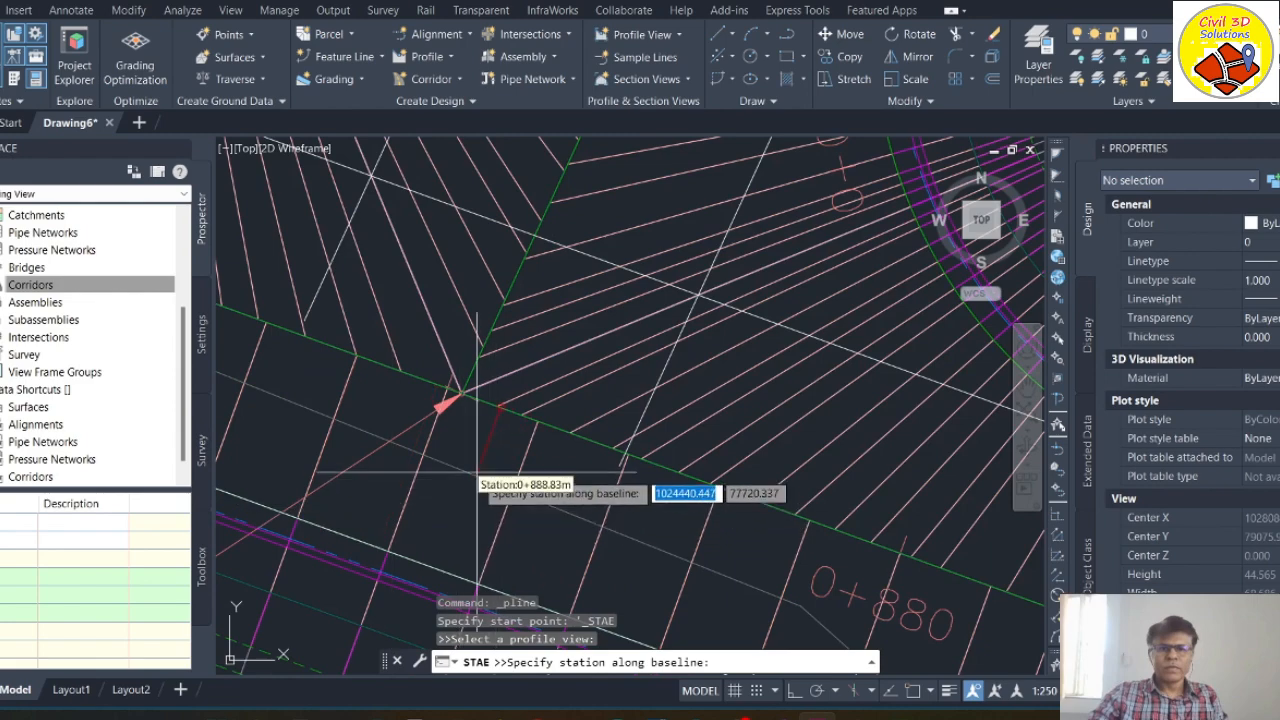
{"action": "type", "text": "in"}
{"action": "type", "text": "t"}
{"action": "key", "text": "Return"}
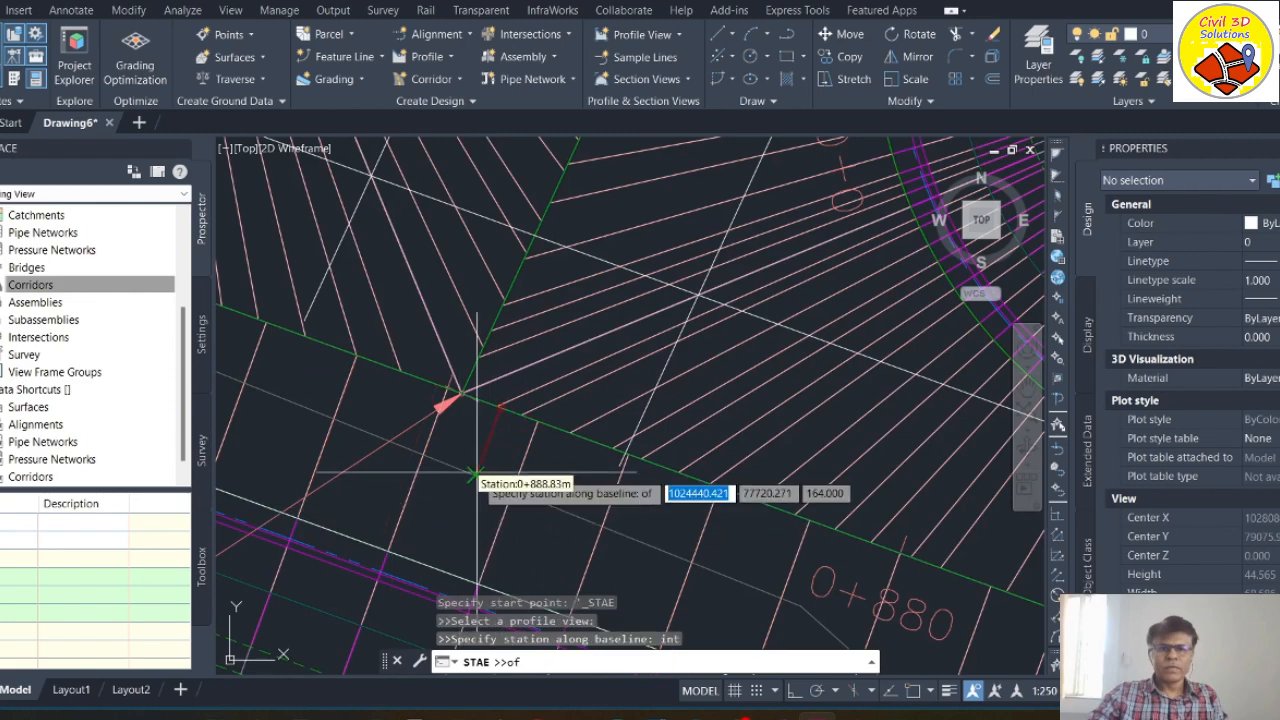
{"action": "left_click", "coordinate": [460, 390]}
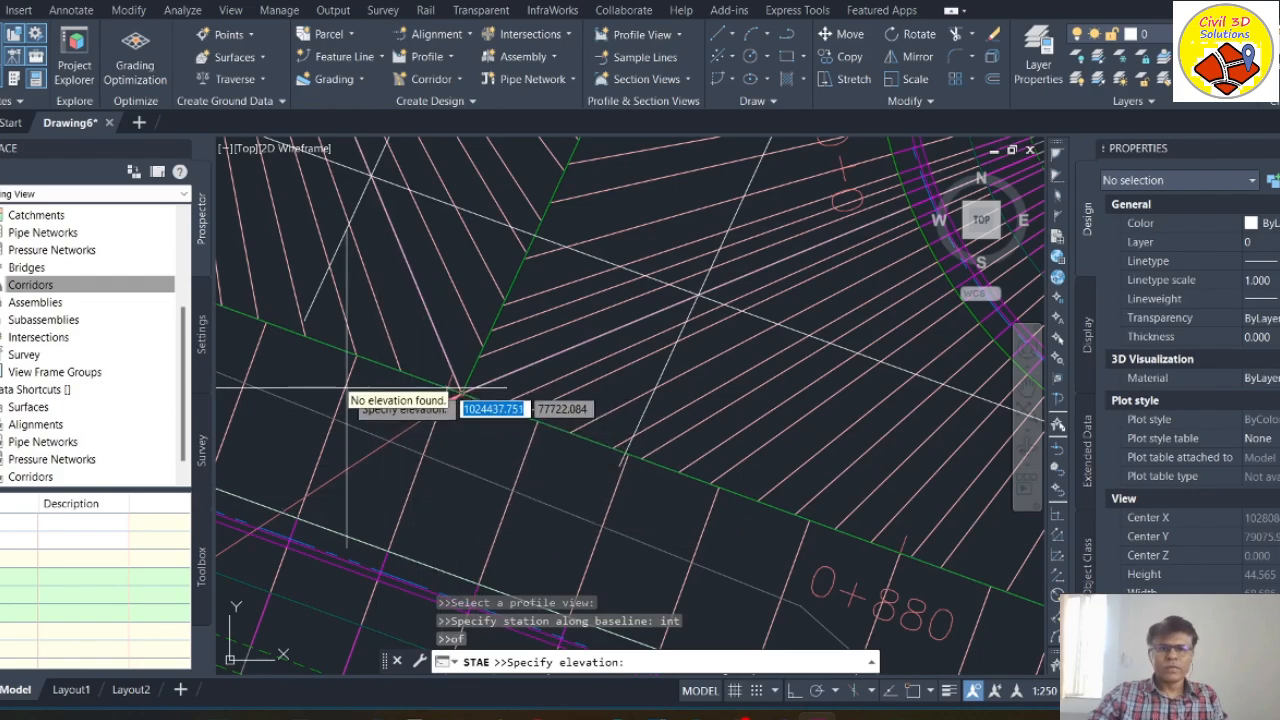
Step: Set the polyline start point's elevation to 146 and leave the repeated station prompt to resume the polyline
{"action": "scroll", "coordinate": [437, 437], "scroll_direction": "down", "scroll_amount": 10}
{"action": "scroll", "coordinate": [600, 330], "scroll_direction": "up", "scroll_amount": 10}
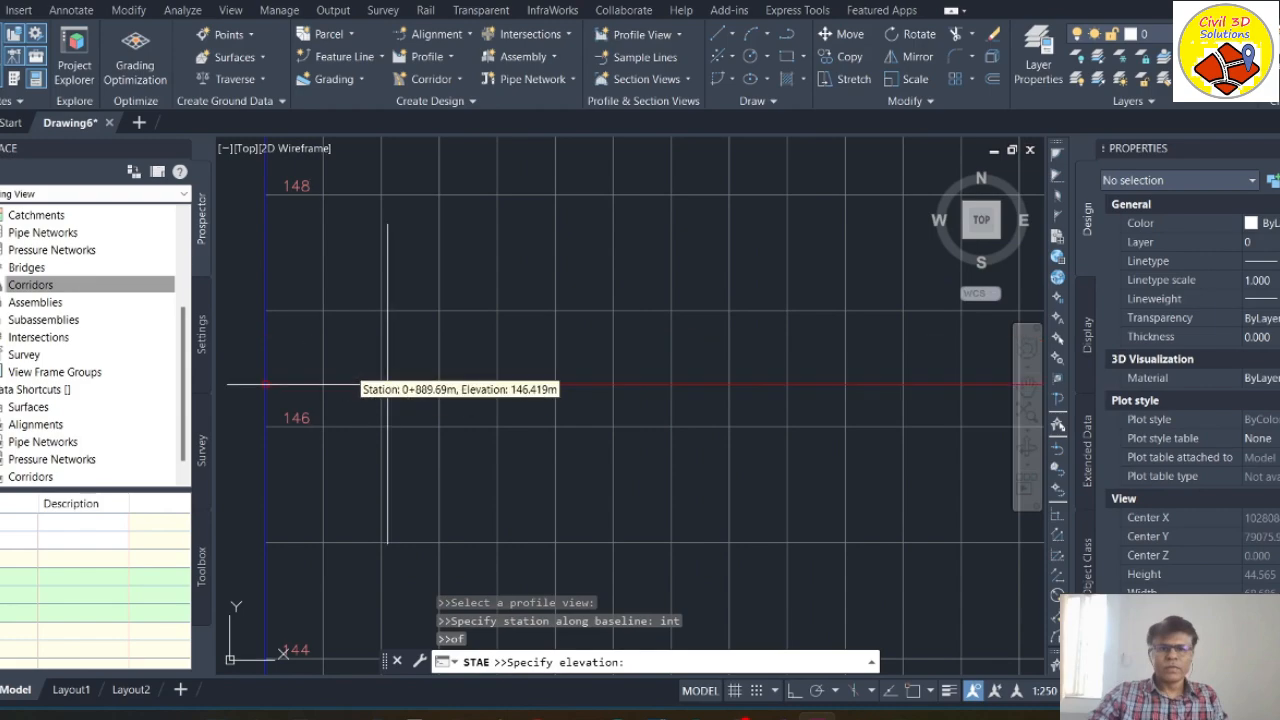
{"action": "key", "text": "Return"}
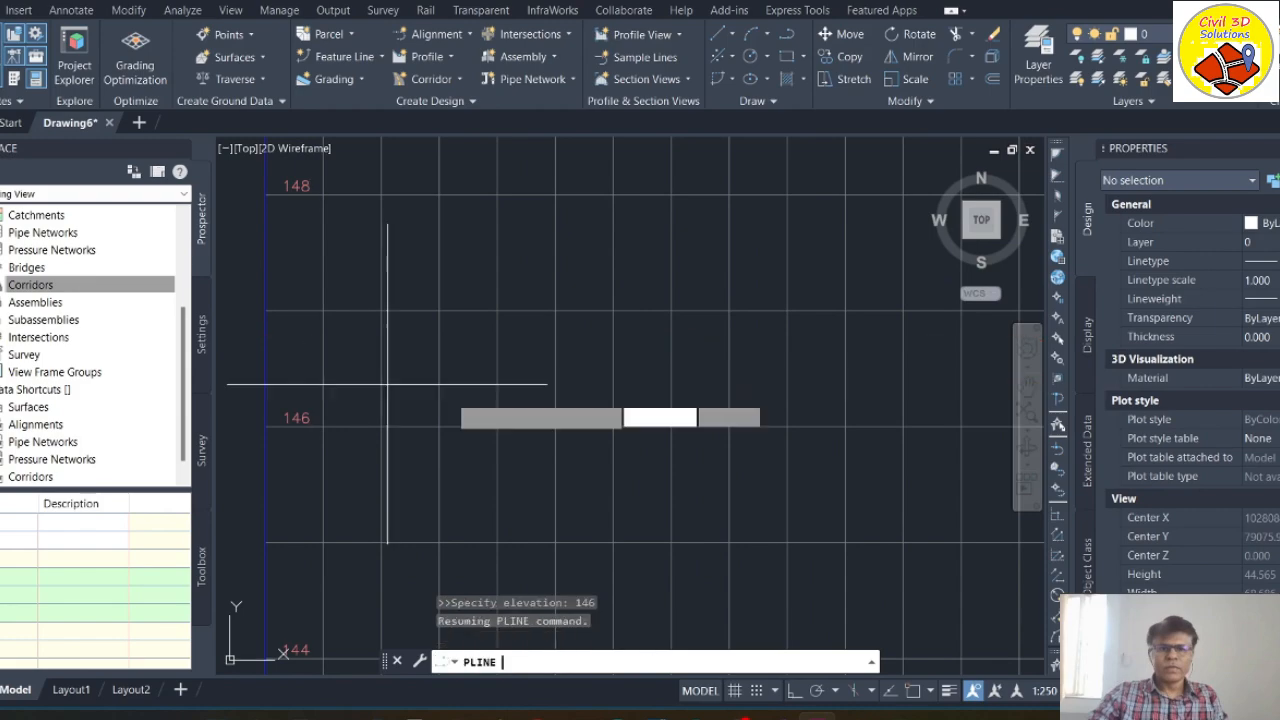
{"action": "scroll", "coordinate": [371, 397], "scroll_direction": "down", "scroll_amount": 2}
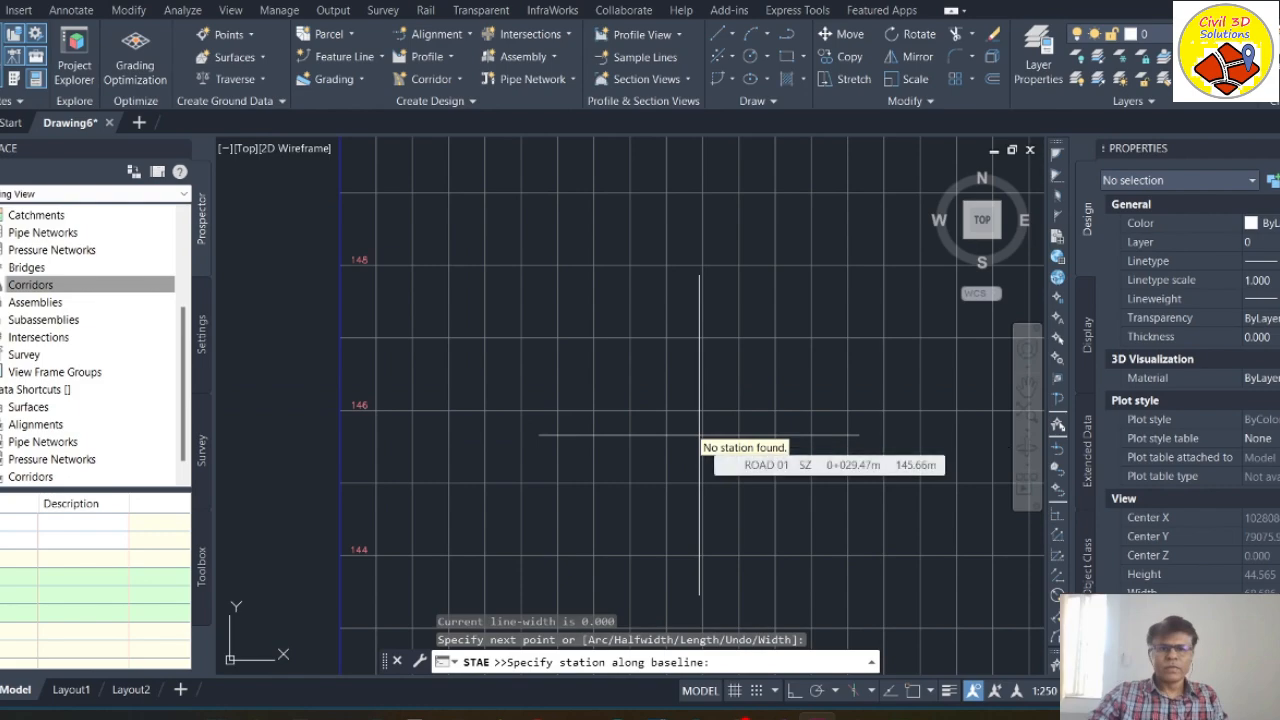
{"action": "scroll", "coordinate": [471, 430], "scroll_direction": "down", "scroll_amount": 3}
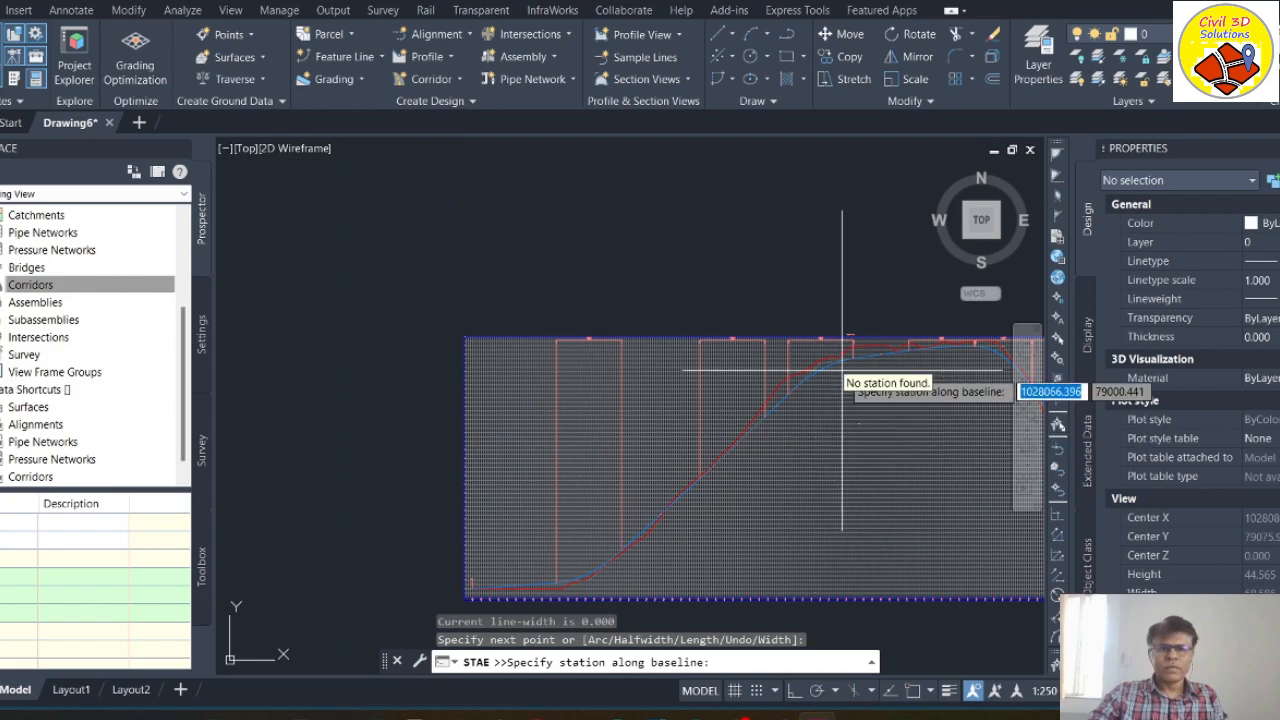
{"action": "key", "text": "Return"}
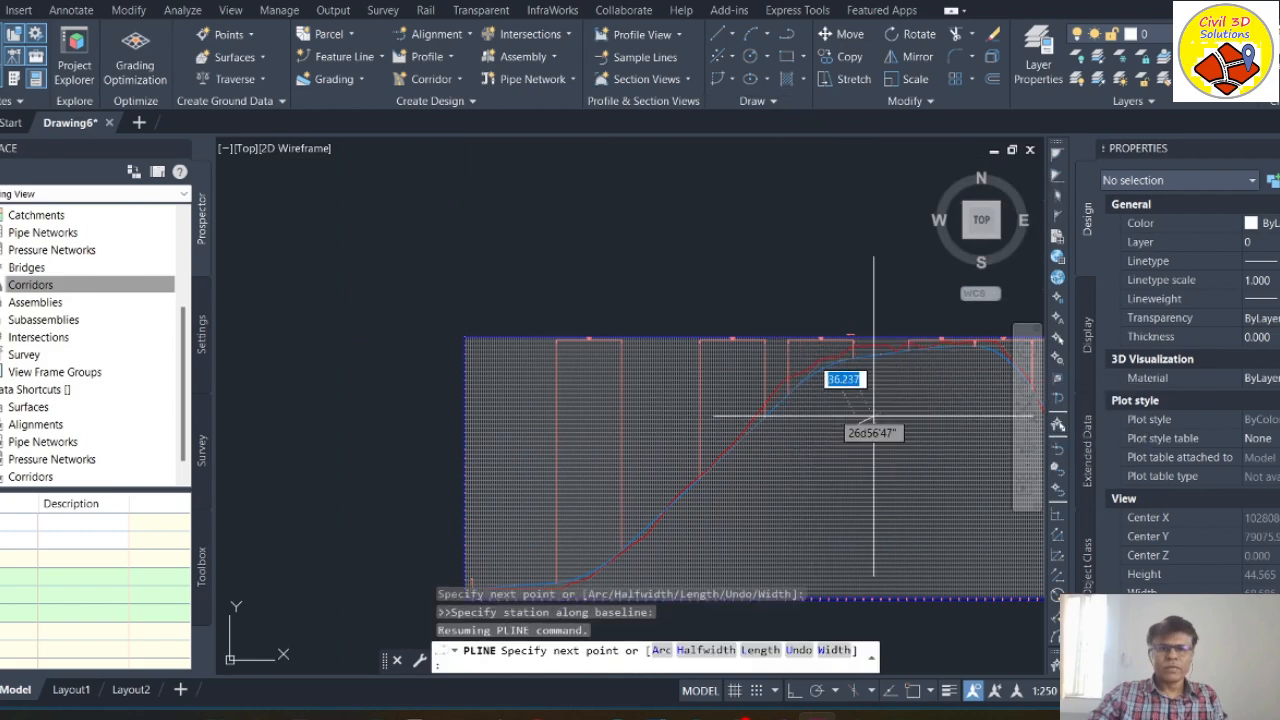
Step: Draw the polyline vertically with Ortho on, from the junction station past the top of the Road_01 profile view, and end it
{"action": "scroll", "coordinate": [800, 400], "scroll_direction": "up", "scroll_amount": 2}
{"action": "scroll", "coordinate": [742, 437], "scroll_direction": "up", "scroll_amount": 1}
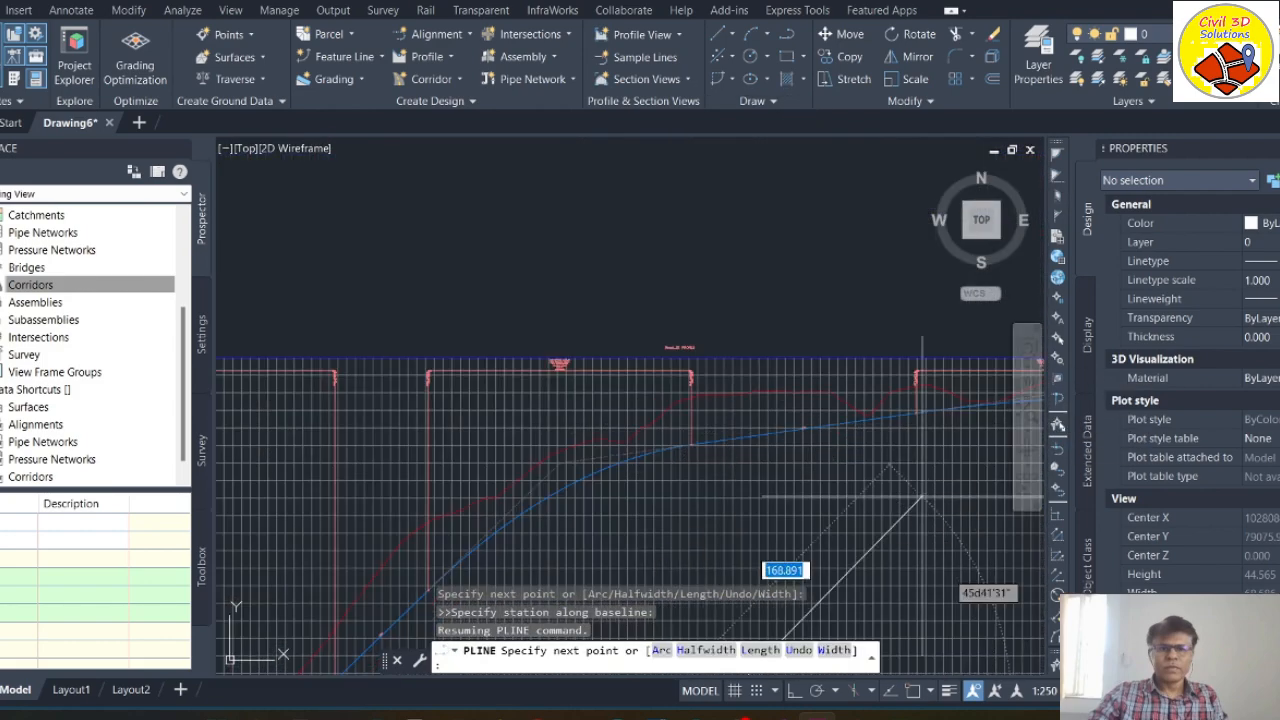
{"action": "left_click", "coordinate": [795, 692]}
{"action": "left_click", "coordinate": [751, 238]}
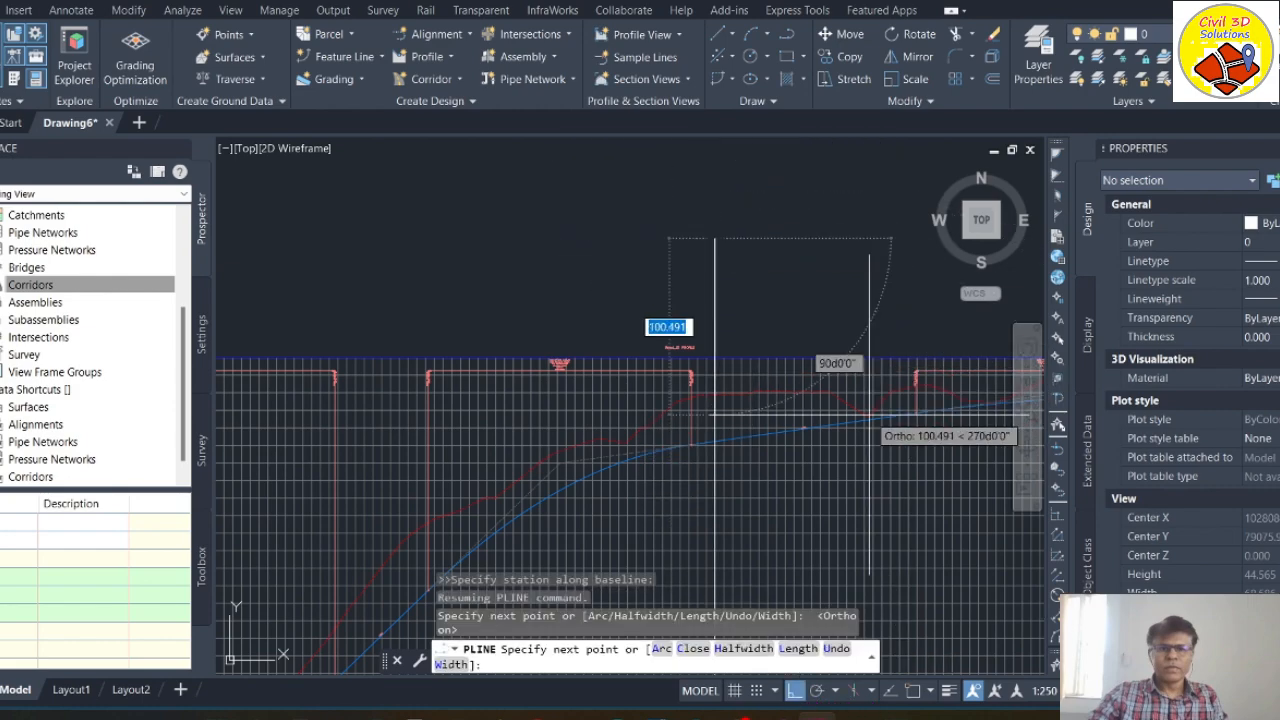
{"action": "key", "text": "Escape"}
{"action": "key", "text": "Escape"}
{"action": "scroll", "coordinate": [757, 443], "scroll_direction": "up", "scroll_amount": 4}
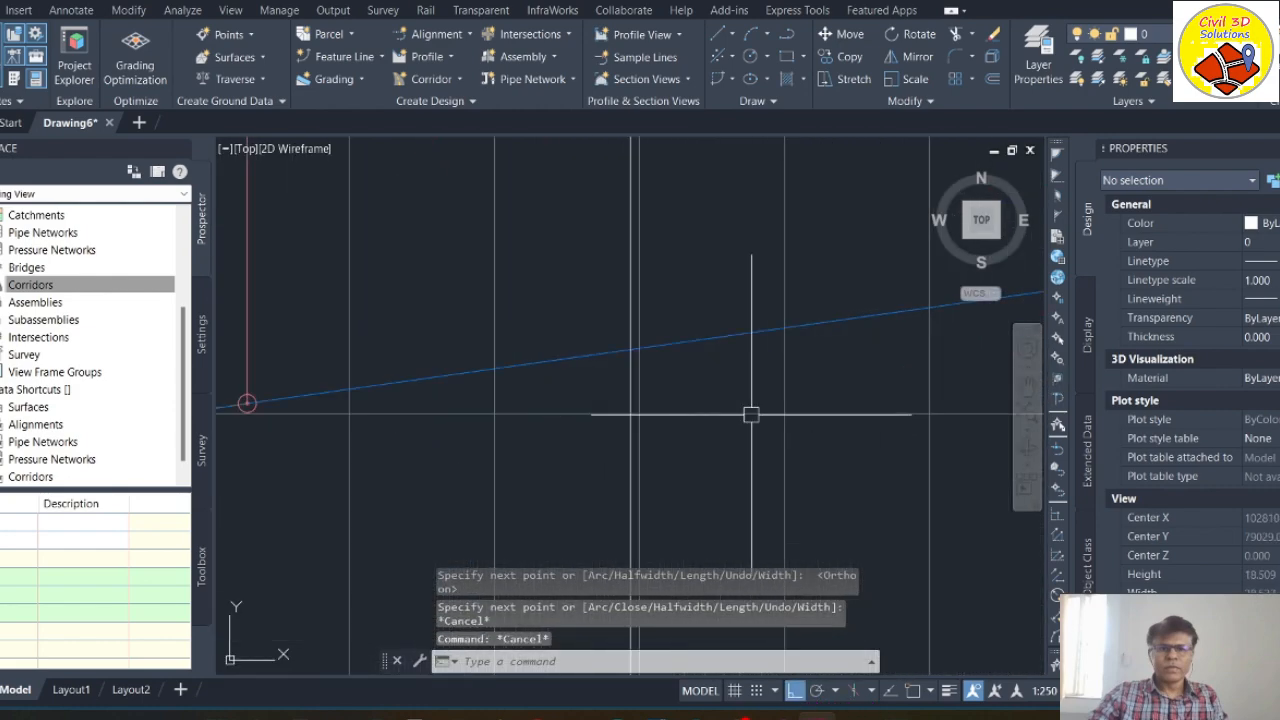
{"action": "scroll", "coordinate": [647, 462], "scroll_direction": "down", "scroll_amount": 6}
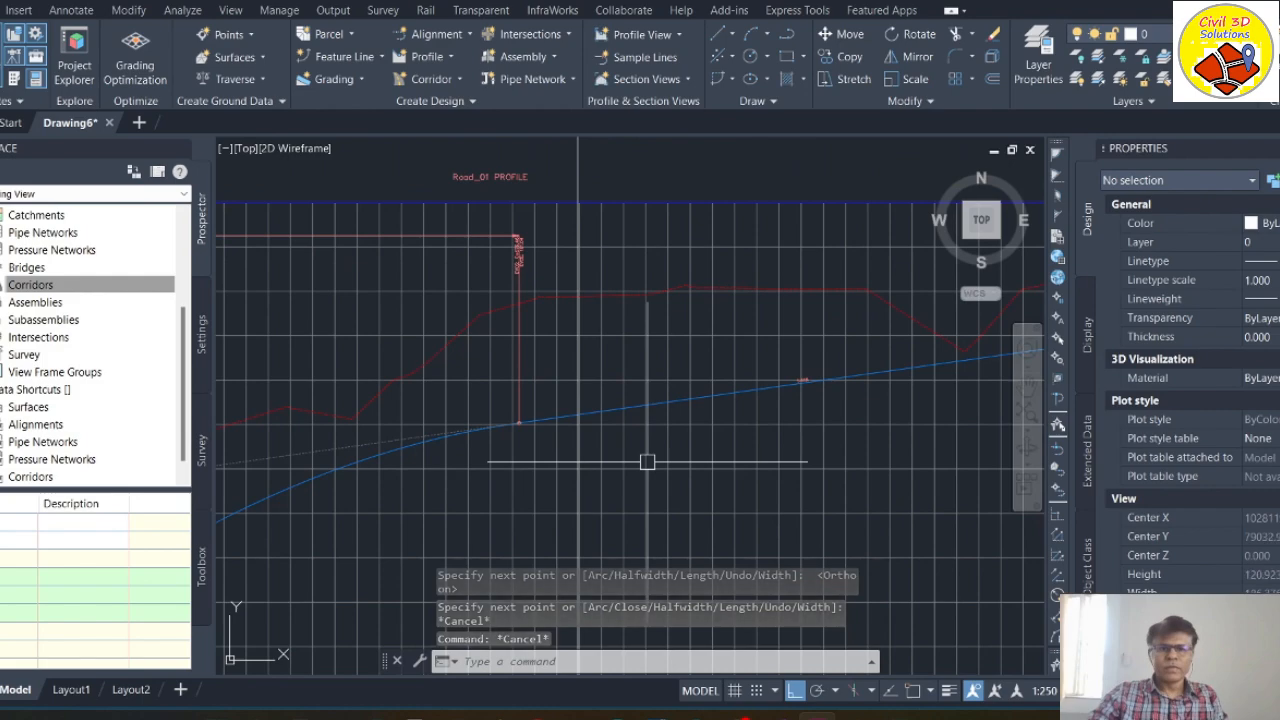
Step: Examine where the vertical junction line crosses the design profile in the Road_01 profile view
{"action": "scroll", "coordinate": [647, 462], "scroll_direction": "up", "scroll_amount": 8}
{"action": "scroll", "coordinate": [619, 390], "scroll_direction": "up", "scroll_amount": 2}
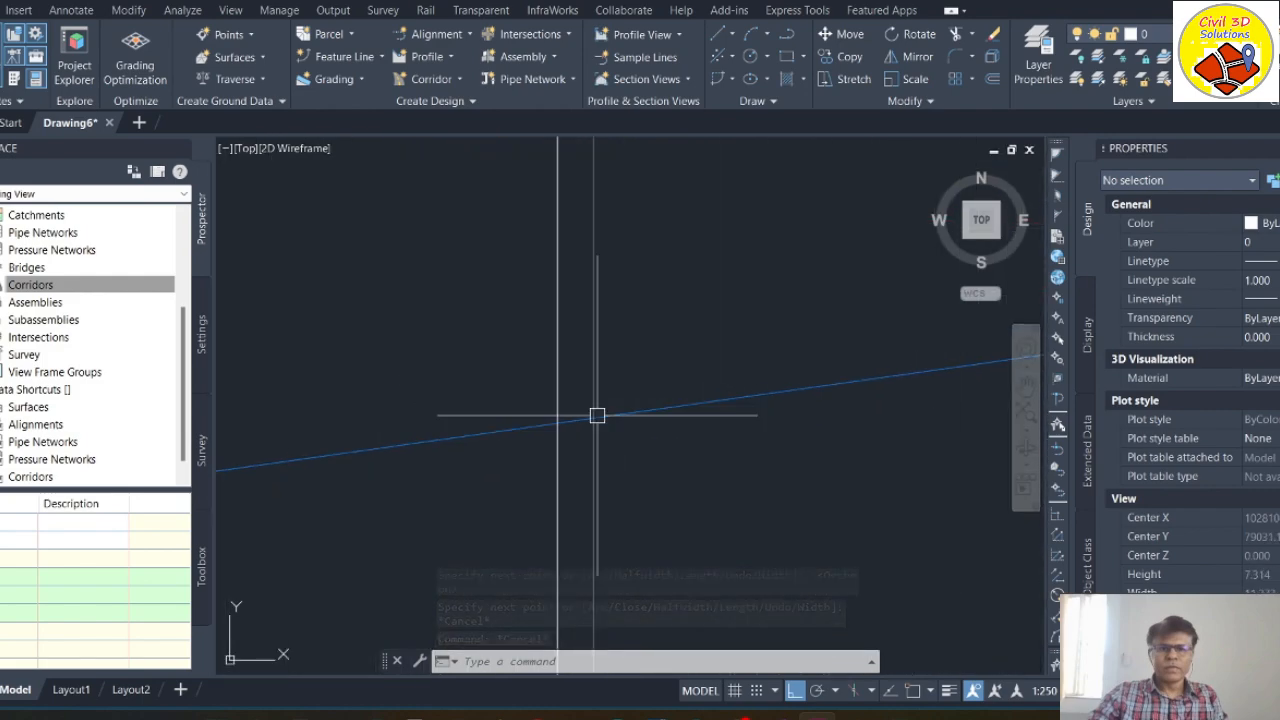
{"action": "scroll", "coordinate": [665, 434], "scroll_direction": "down", "scroll_amount": 3}
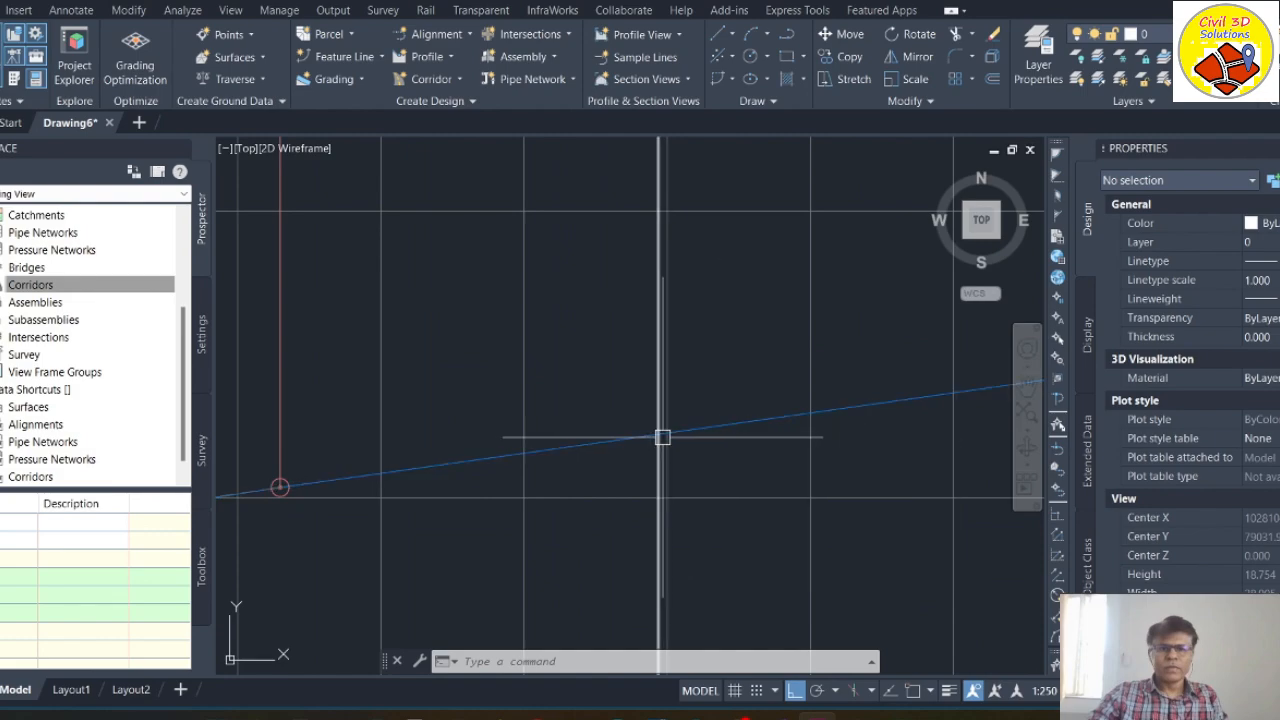
{"action": "scroll", "coordinate": [659, 402], "scroll_direction": "up", "scroll_amount": 3}
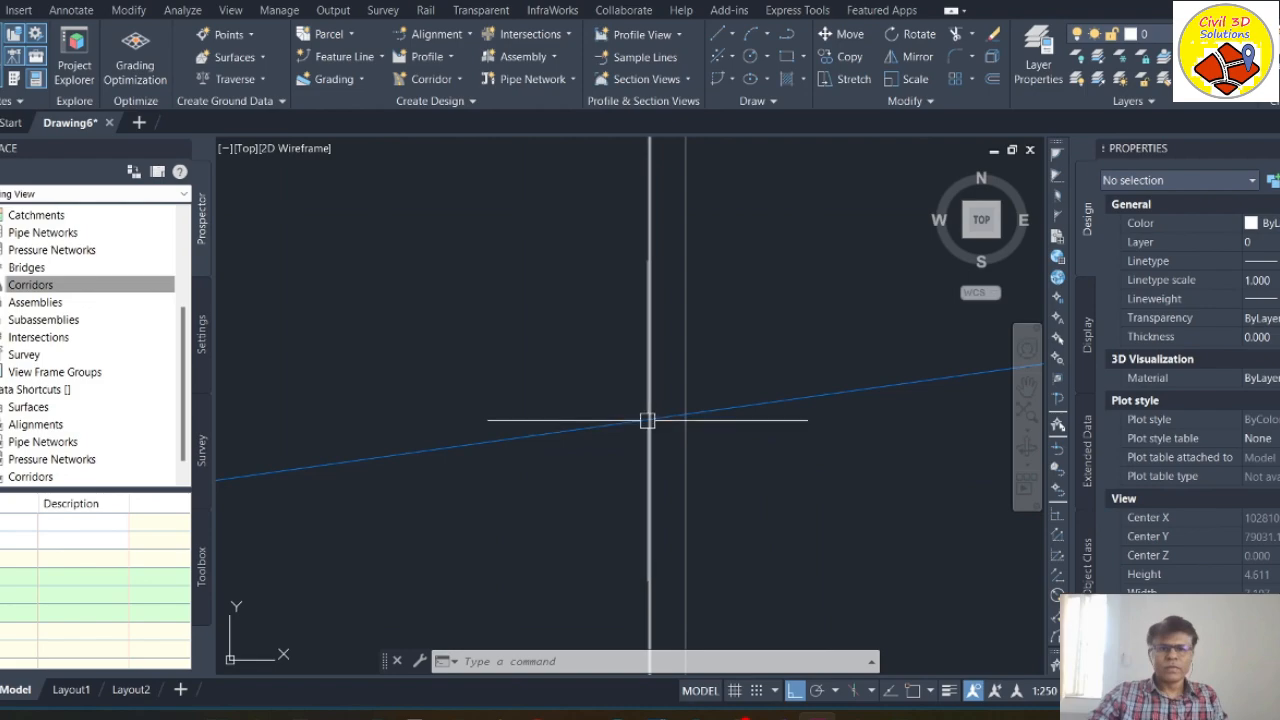
{"action": "scroll", "coordinate": [694, 417], "scroll_direction": "down", "scroll_amount": 10}
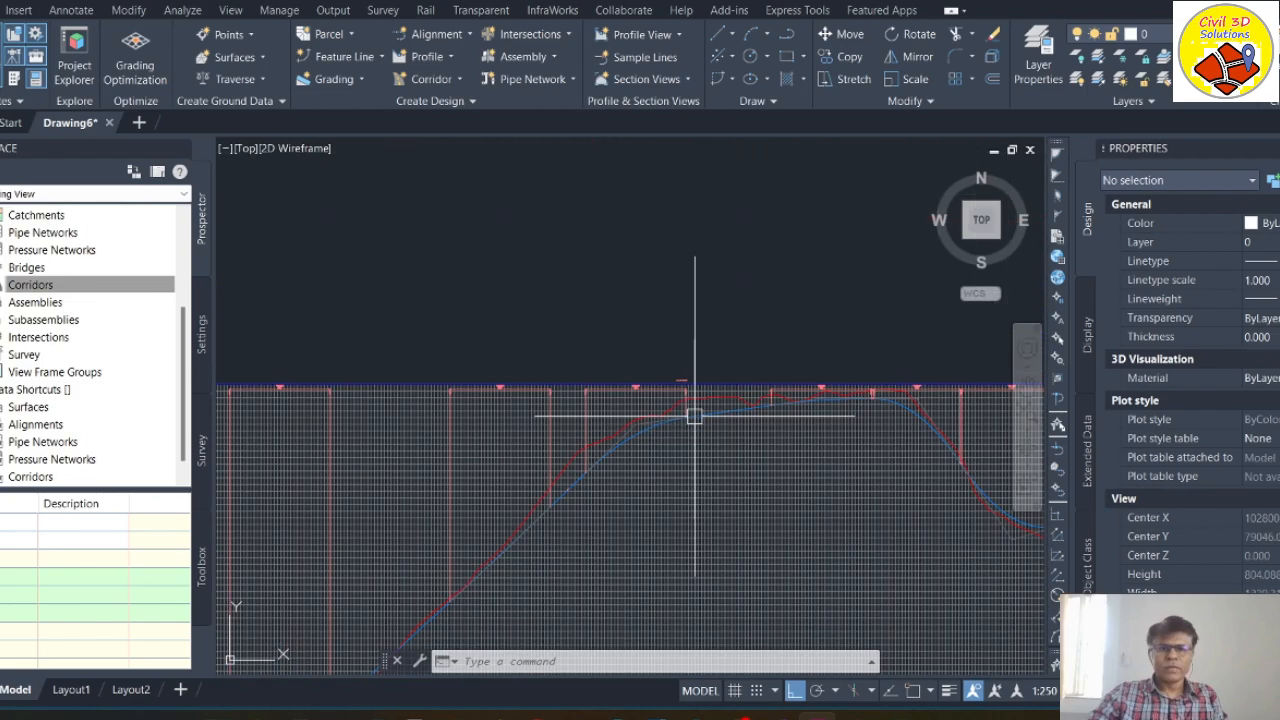
{"action": "scroll", "coordinate": [694, 417], "scroll_direction": "up", "scroll_amount": 8}
{"action": "scroll", "coordinate": [685, 426], "scroll_direction": "down", "scroll_amount": 4}
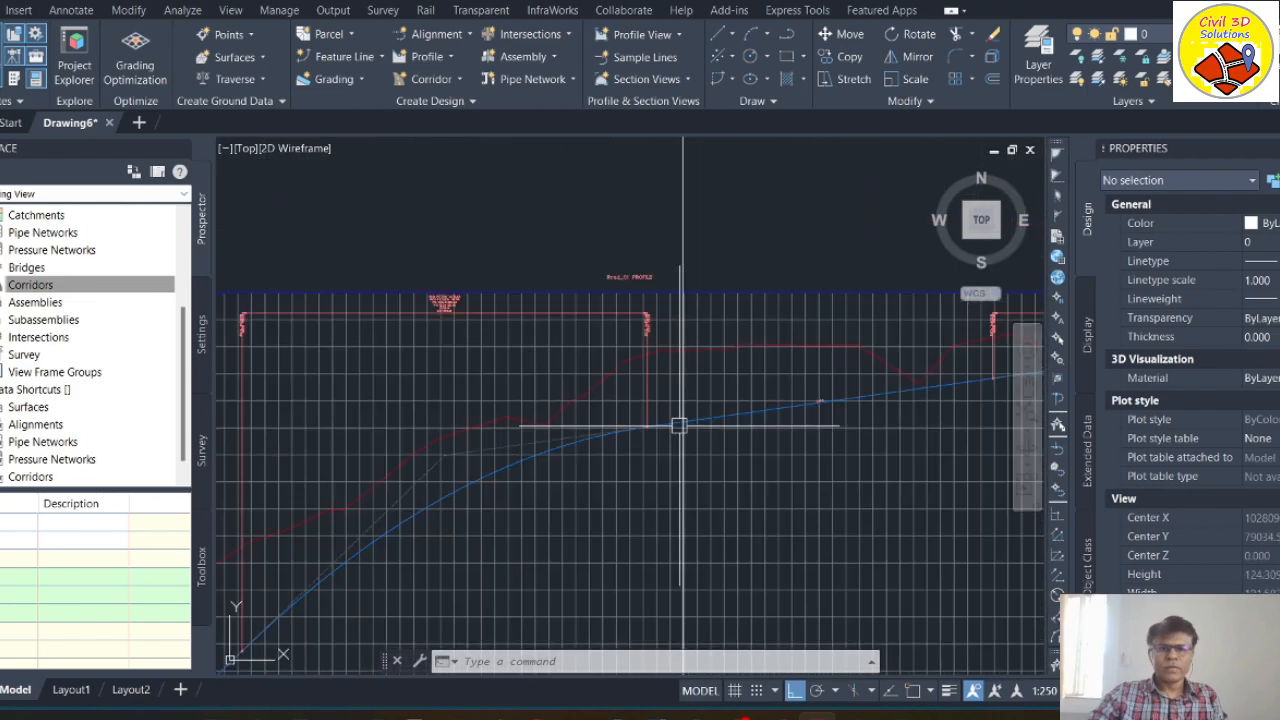
{"action": "scroll", "coordinate": [678, 425], "scroll_direction": "down", "scroll_amount": 6}
{"action": "scroll", "coordinate": [697, 451], "scroll_direction": "up", "scroll_amount": 4}
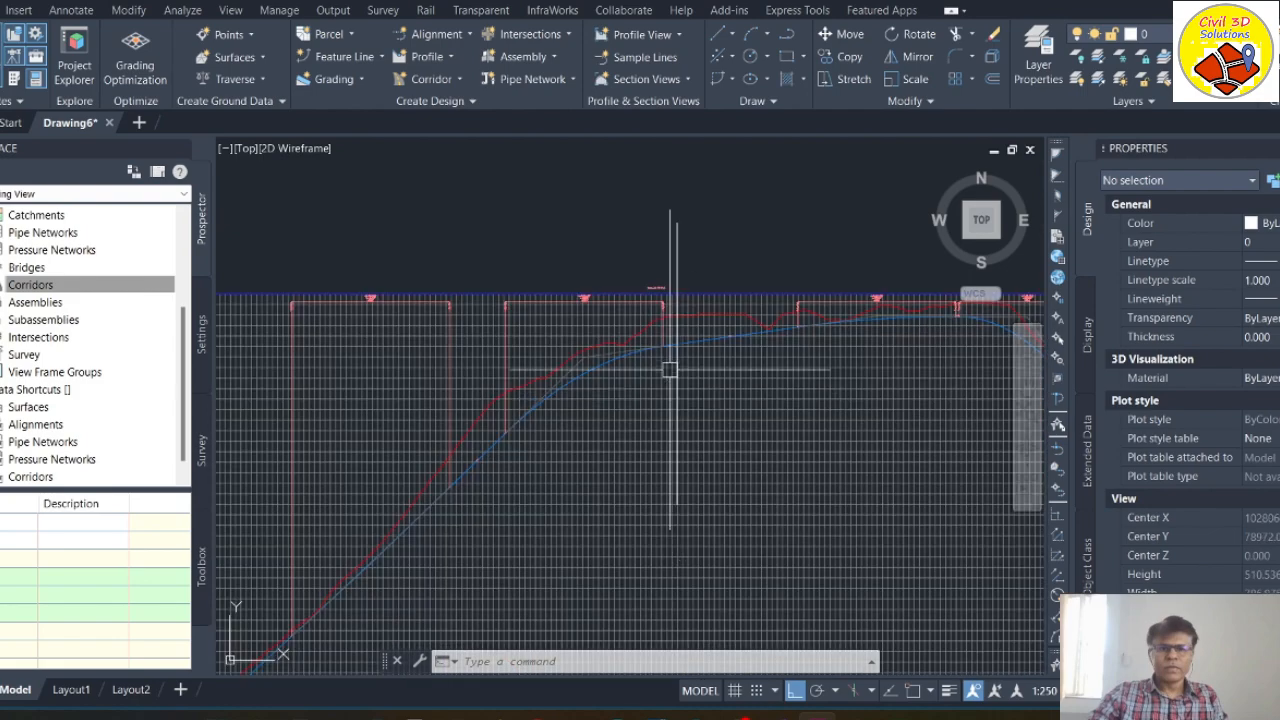
{"action": "scroll", "coordinate": [670, 370], "scroll_direction": "up", "scroll_amount": 8}
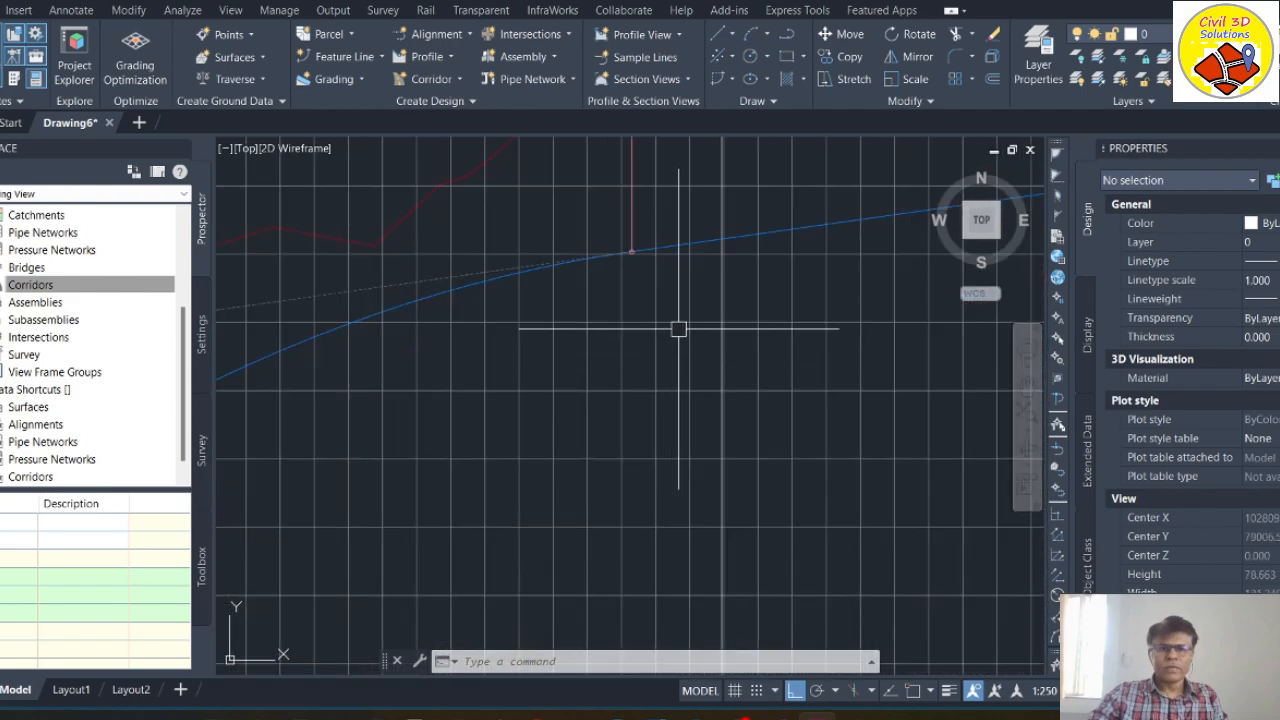
Step: Add a station elevation label to the Road_01 profile view where the vertical junction line crosses the design profile
{"action": "left_click", "coordinate": [779, 240]}
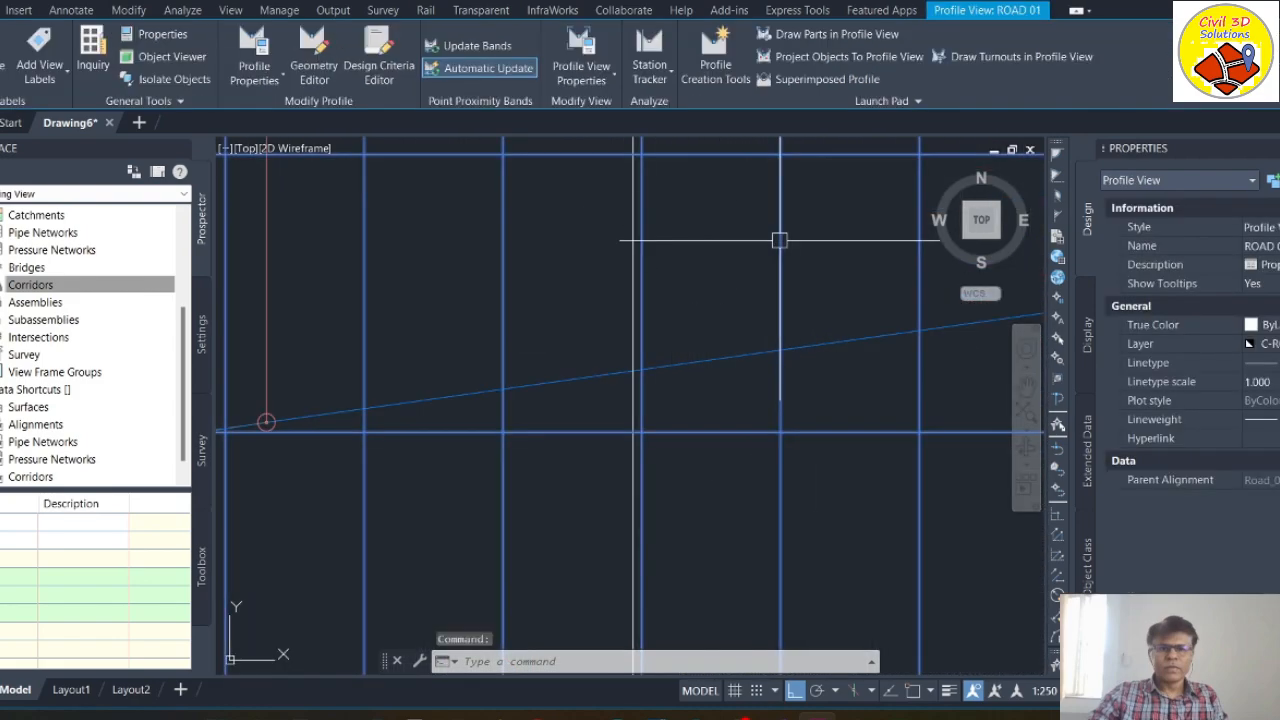
{"action": "left_click", "coordinate": [38, 87]}
{"action": "left_click", "coordinate": [64, 116]}
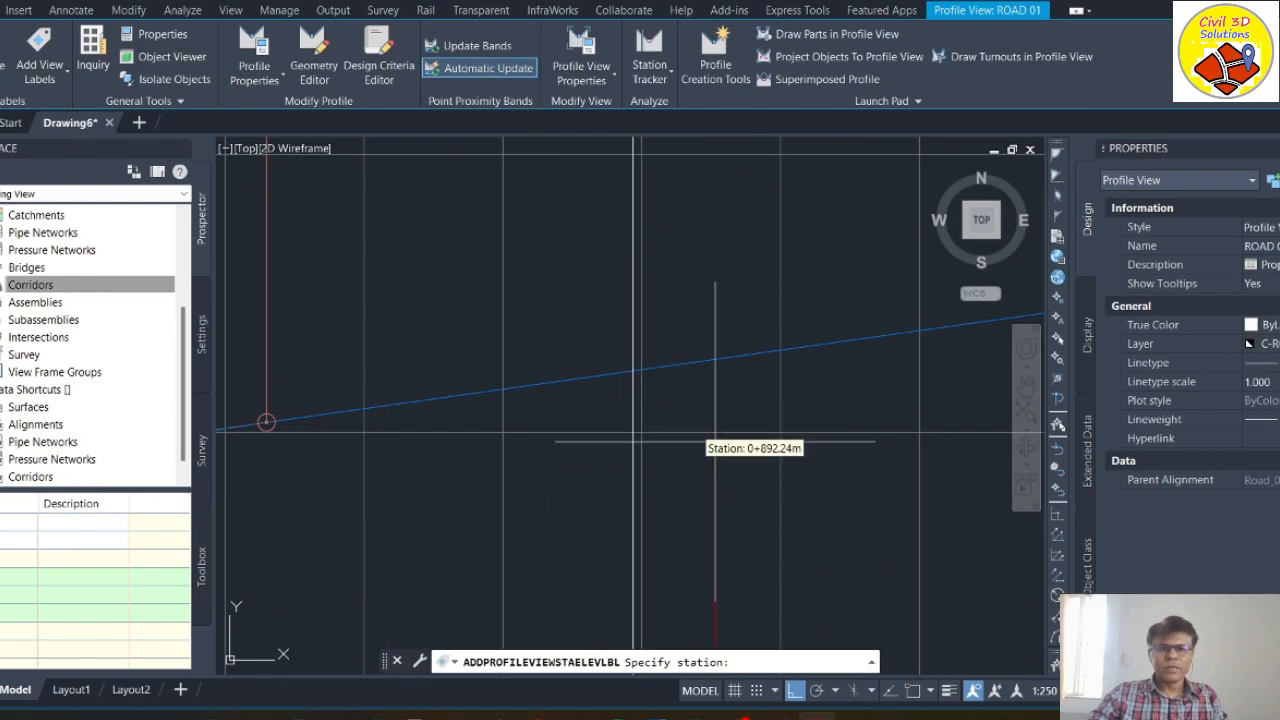
{"action": "scroll", "coordinate": [654, 392], "scroll_direction": "up", "scroll_amount": 2}
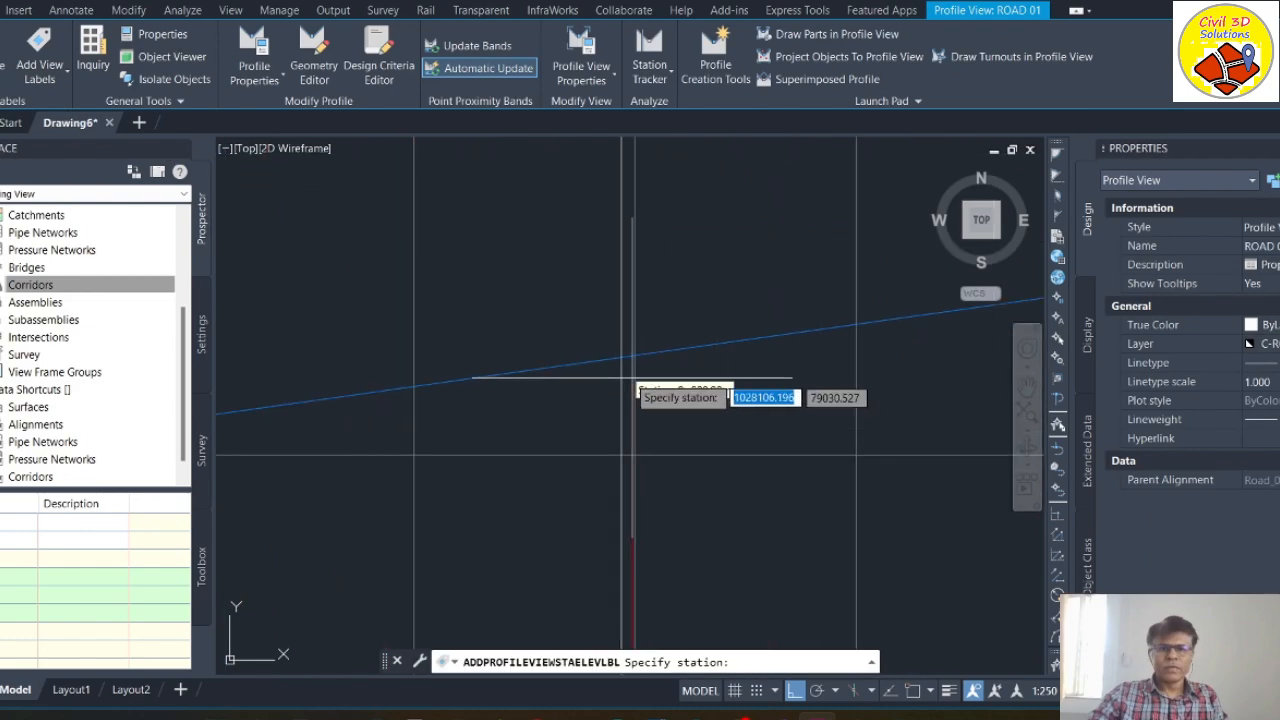
{"action": "left_click", "coordinate": [621, 357]}
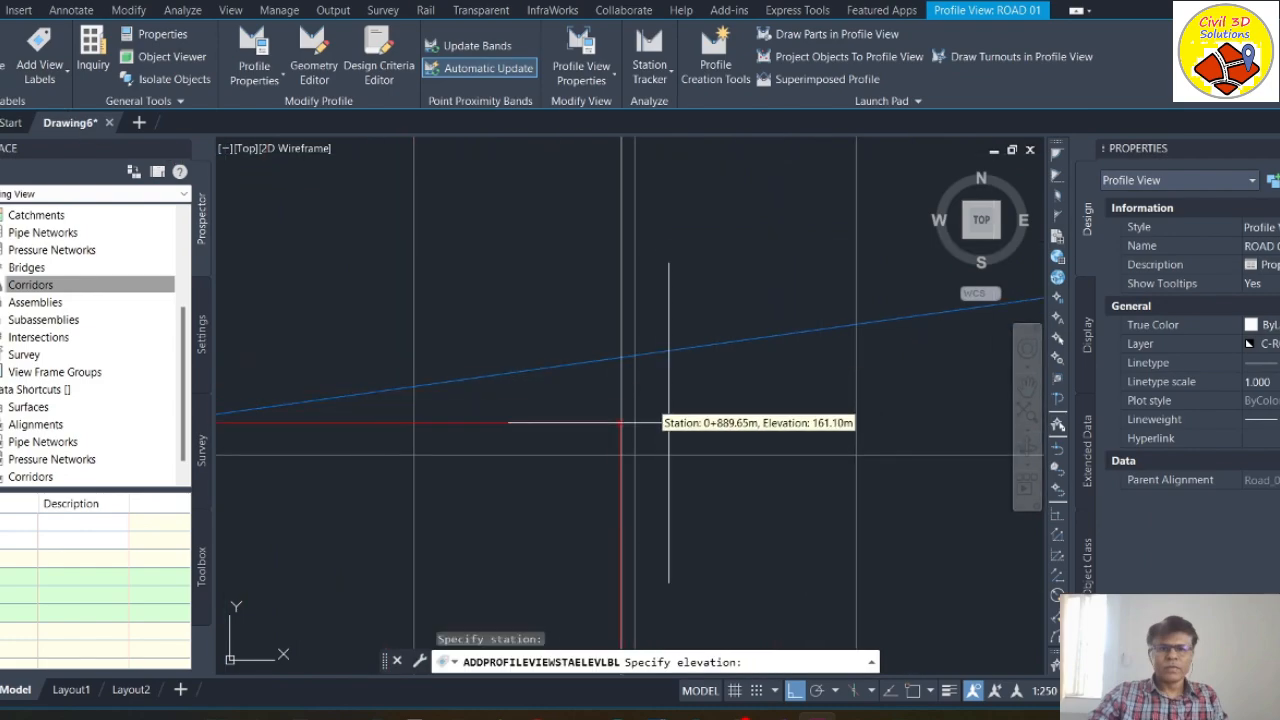
{"action": "left_click", "coordinate": [622, 359]}
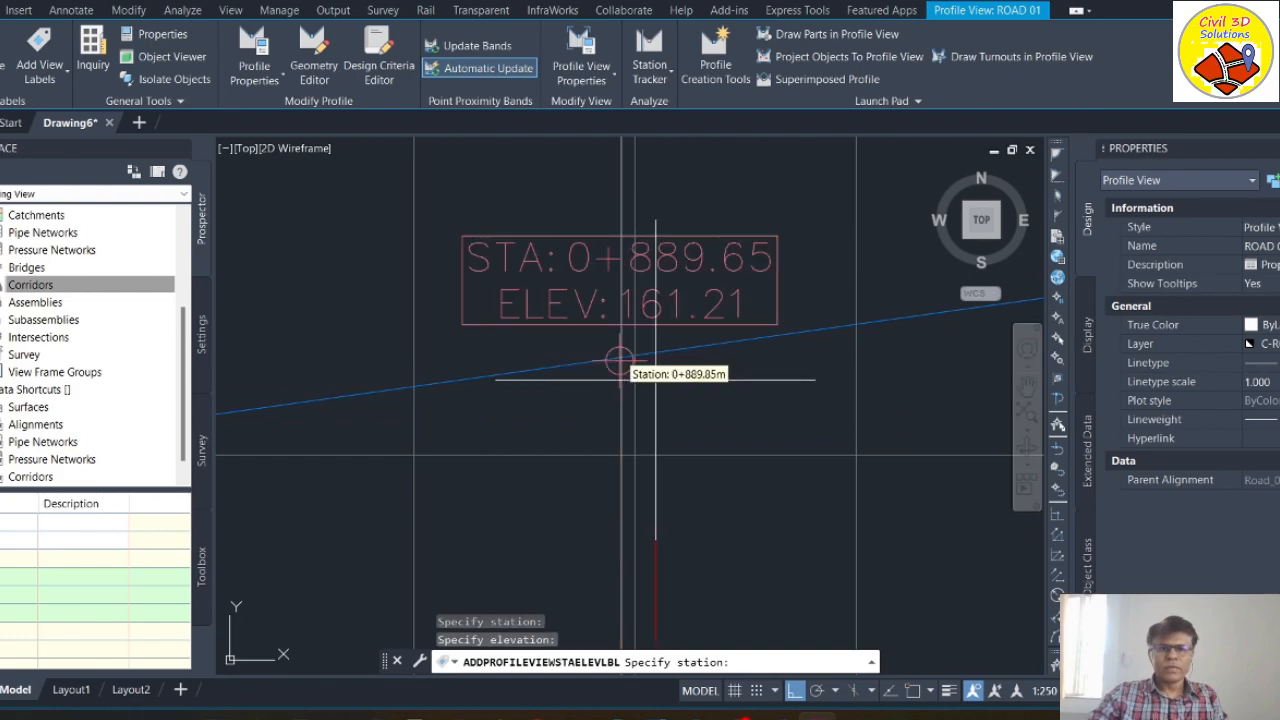
{"action": "scroll", "coordinate": [655, 360], "scroll_direction": "down", "scroll_amount": 2}
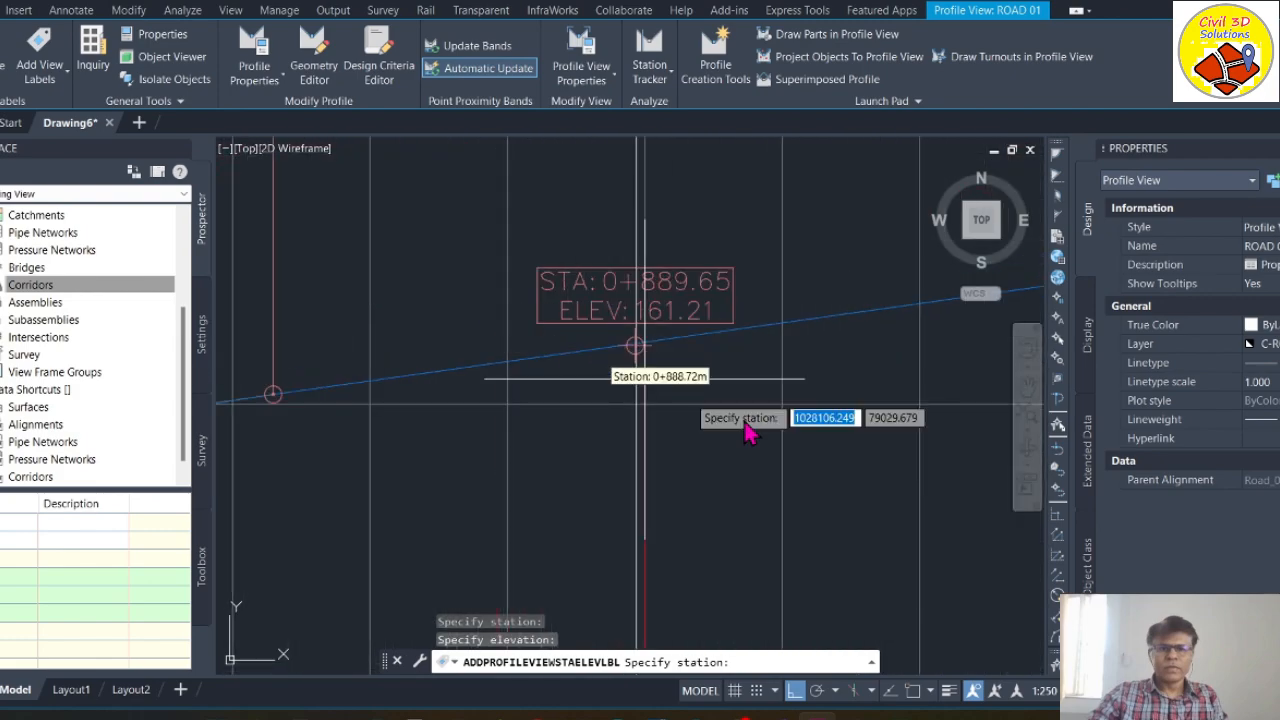
{"action": "key", "text": "Escape"}
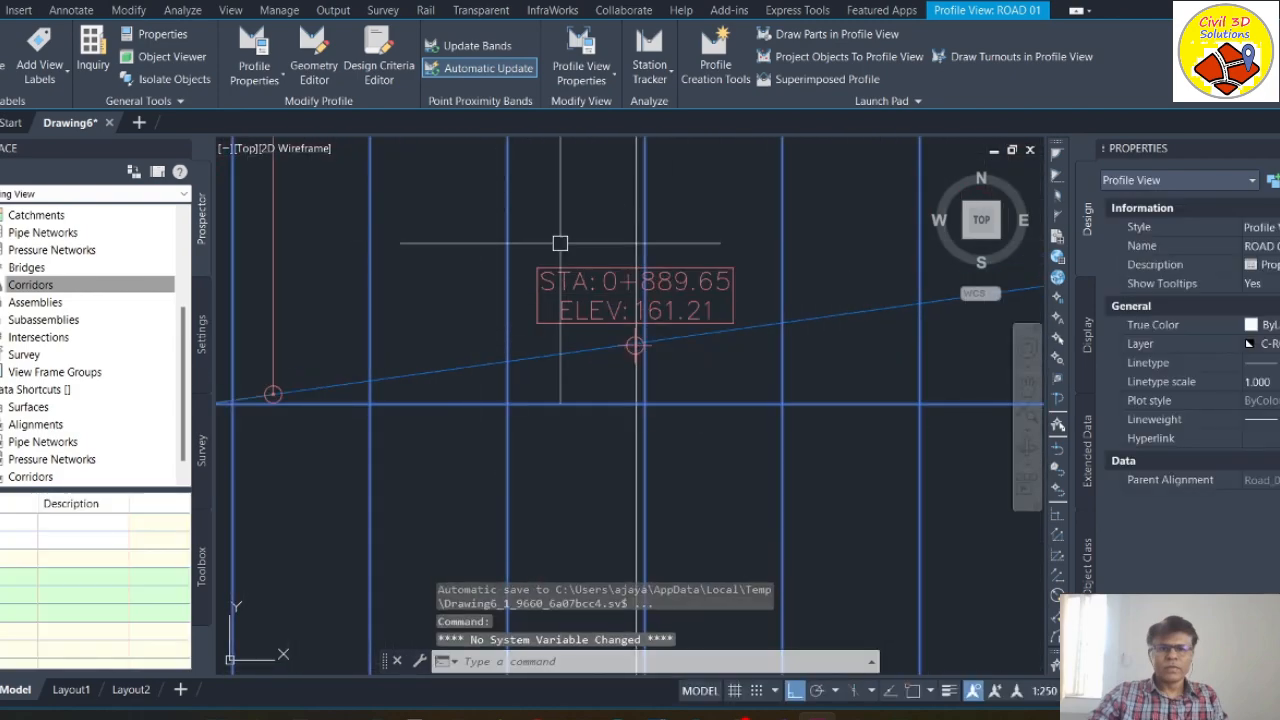
Step: Move the station elevation label up and to the right of the junction point with Ortho off, and clear the selection
{"action": "left_click", "coordinate": [628, 332]}
{"action": "left_click", "coordinate": [634, 331]}
{"action": "scroll", "coordinate": [600, 420], "scroll_direction": "down", "scroll_amount": 4}
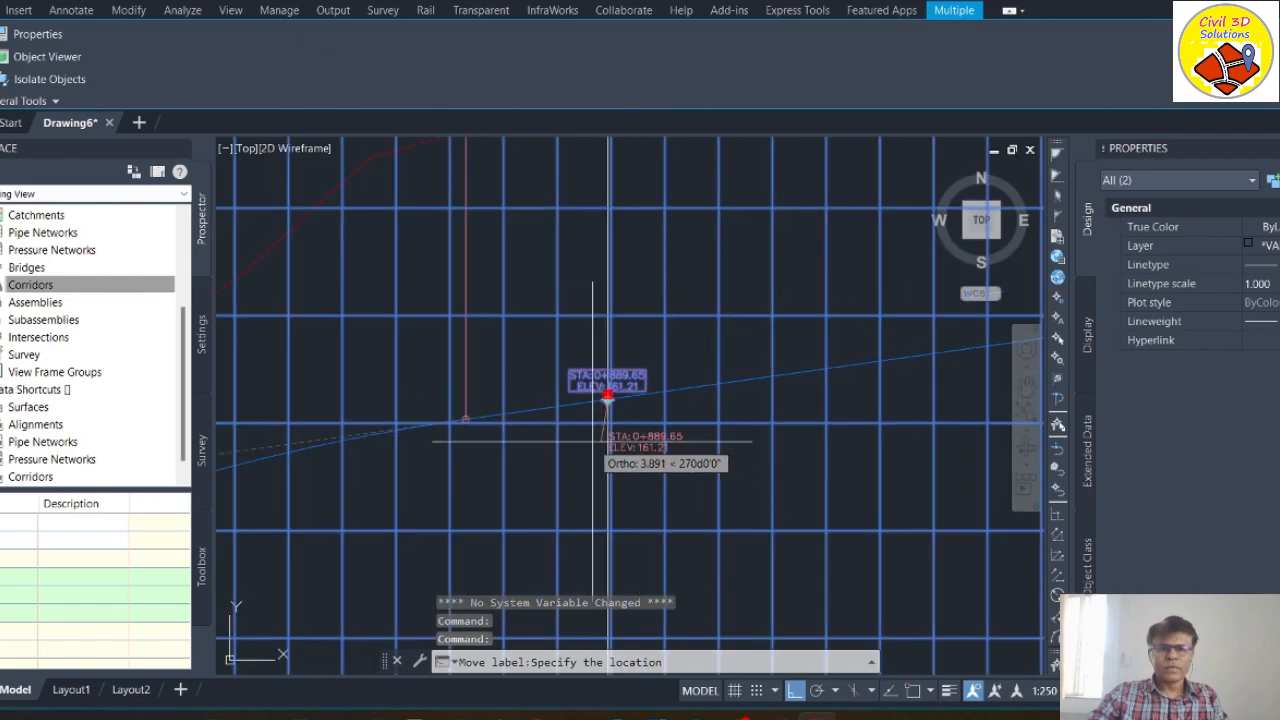
{"action": "key", "text": "F8"}
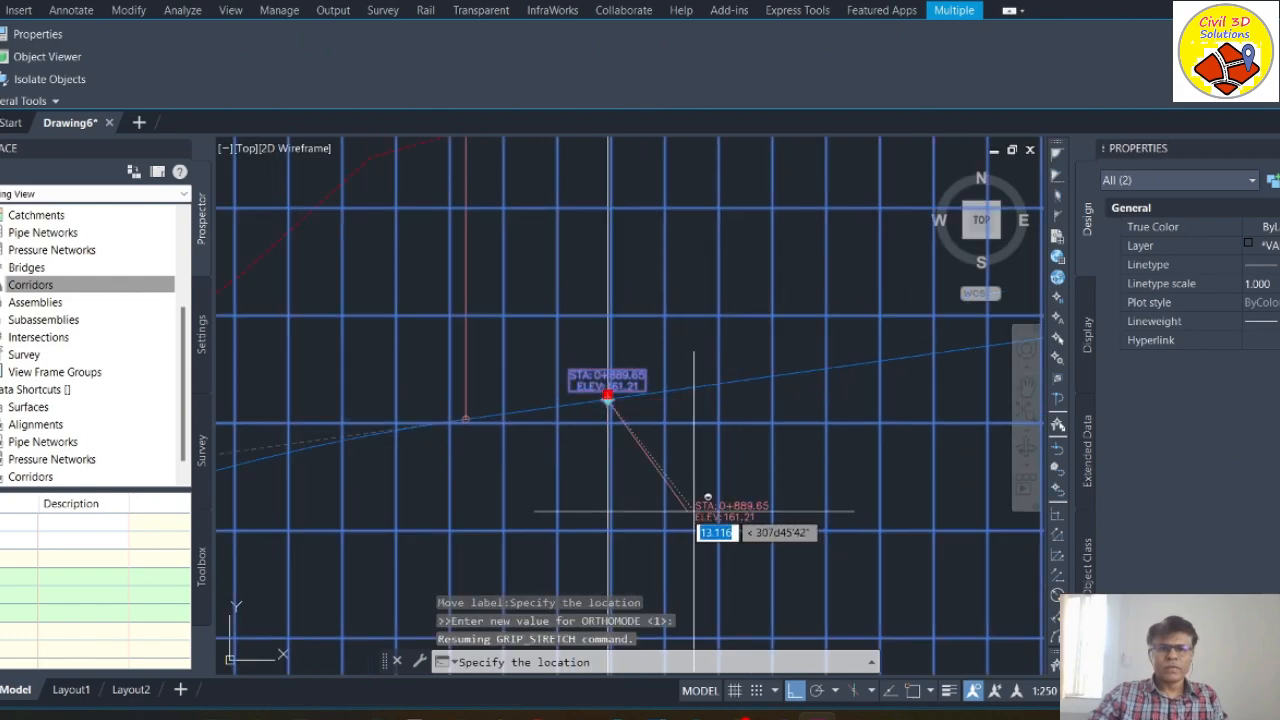
{"action": "left_click", "coordinate": [692, 285]}
{"action": "scroll", "coordinate": [623, 380], "scroll_direction": "up", "scroll_amount": 4}
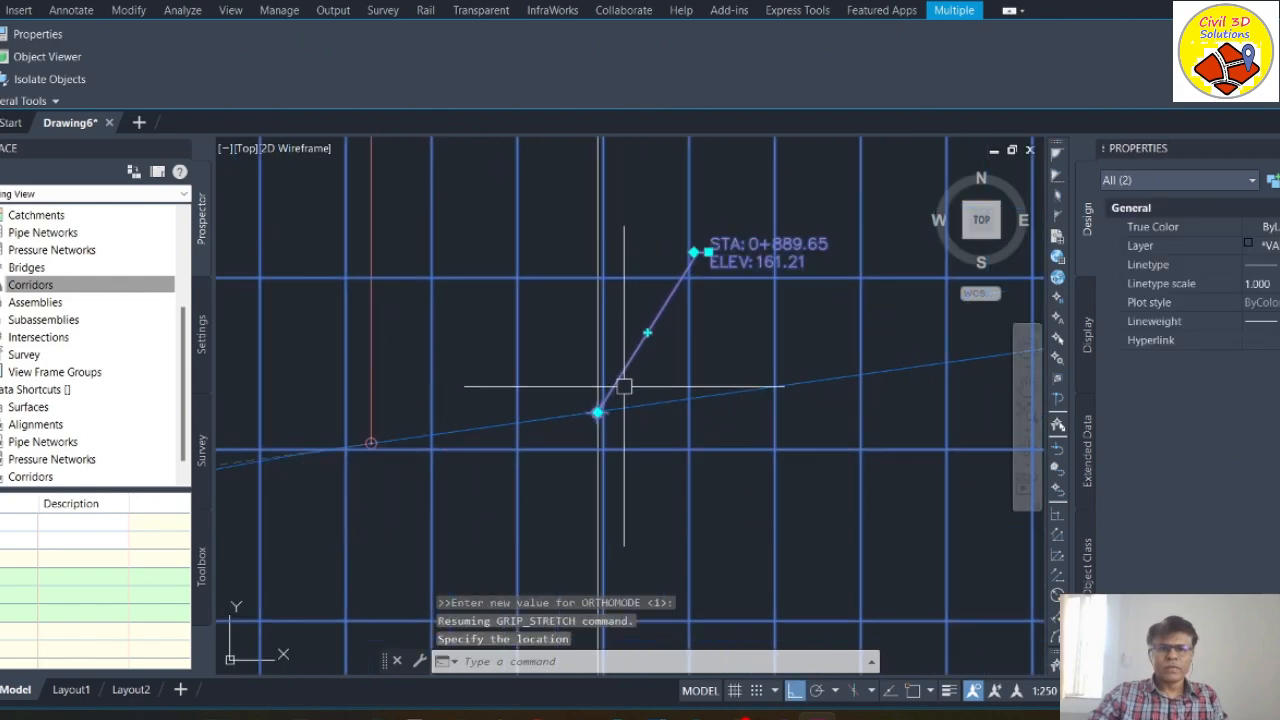
{"action": "key", "text": "Escape"}
{"action": "key", "text": "Escape"}
{"action": "scroll", "coordinate": [538, 510], "scroll_direction": "down", "scroll_amount": 3}
{"action": "scroll", "coordinate": [749, 335], "scroll_direction": "up", "scroll_amount": 3}
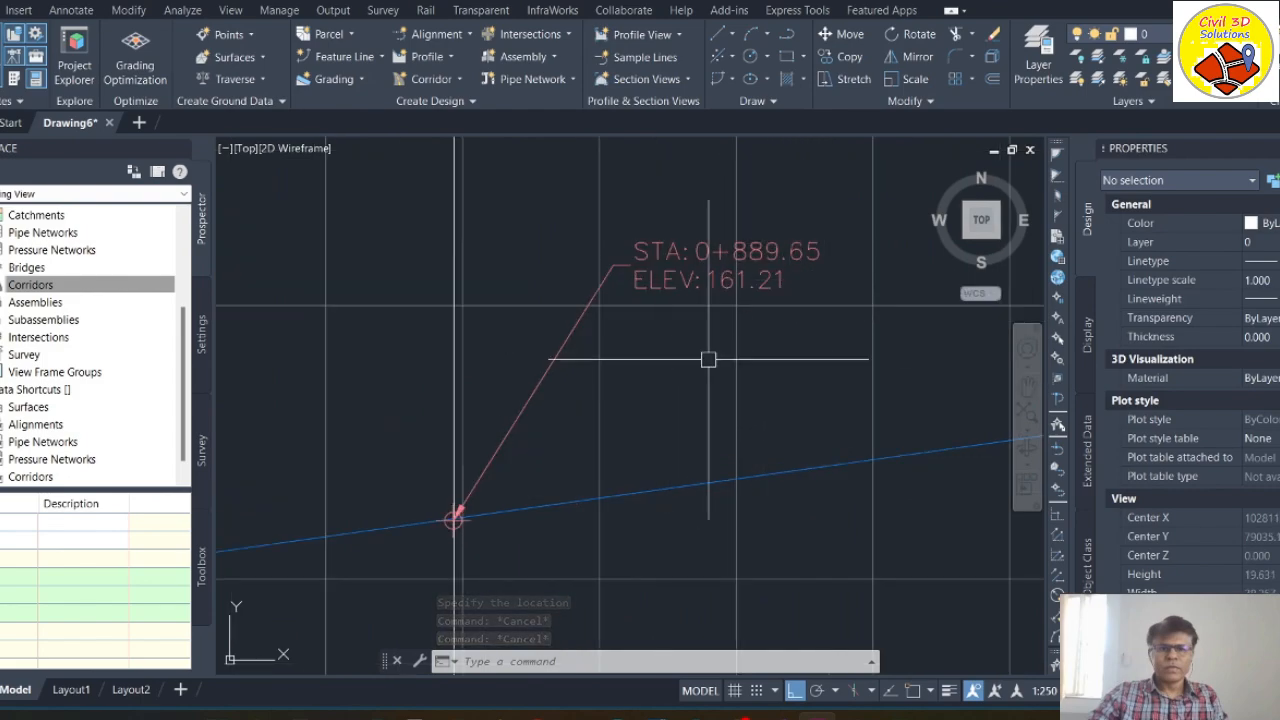
Step: Compare the junction label's elevation in the Road_01 profile view with the grade break label at the side road profile's start
{"action": "scroll", "coordinate": [781, 316], "scroll_direction": "down", "scroll_amount": 20}
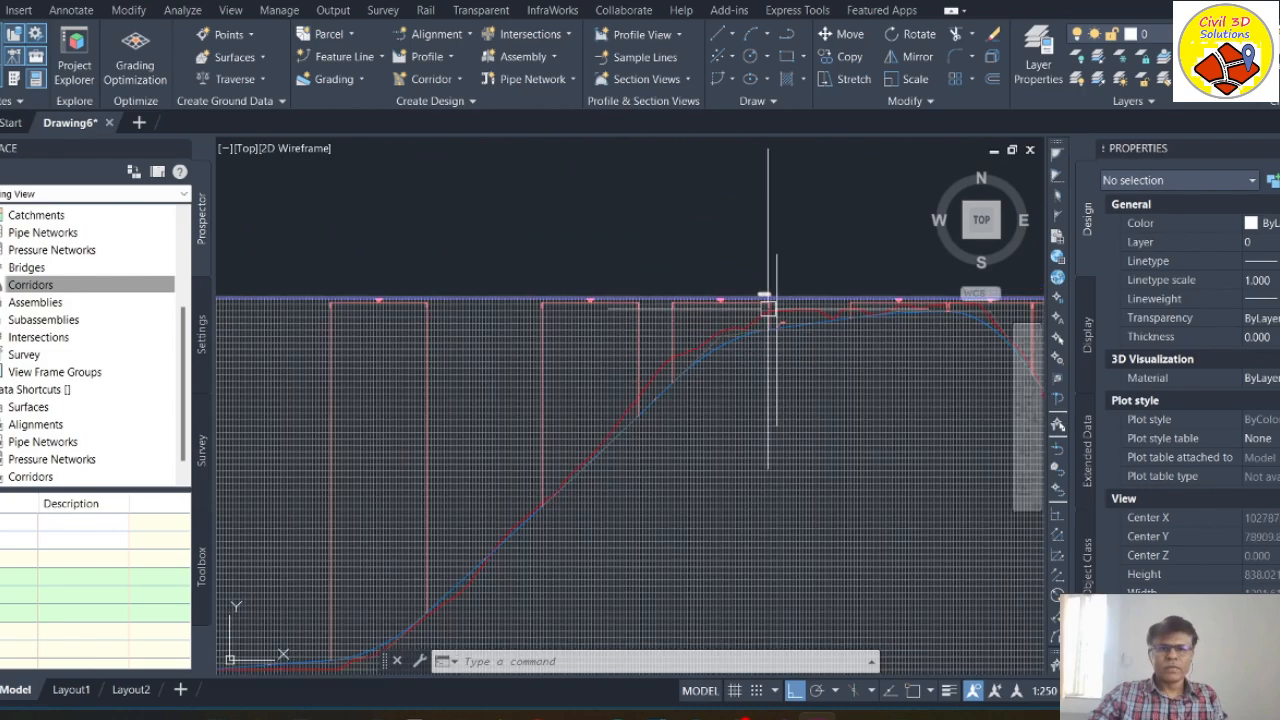
{"action": "scroll", "coordinate": [781, 316], "scroll_direction": "up", "scroll_amount": 10}
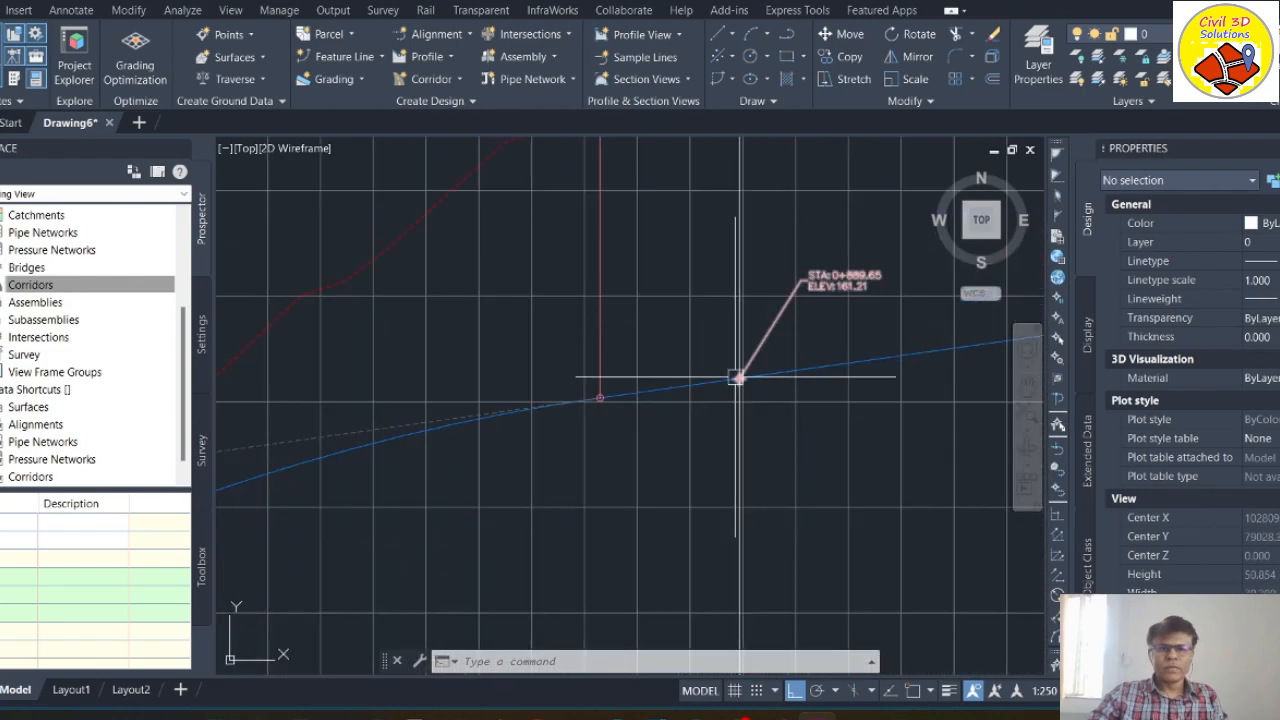
{"action": "scroll", "coordinate": [768, 316], "scroll_direction": "down", "scroll_amount": 4}
{"action": "scroll", "coordinate": [768, 316], "scroll_direction": "down", "scroll_amount": 8}
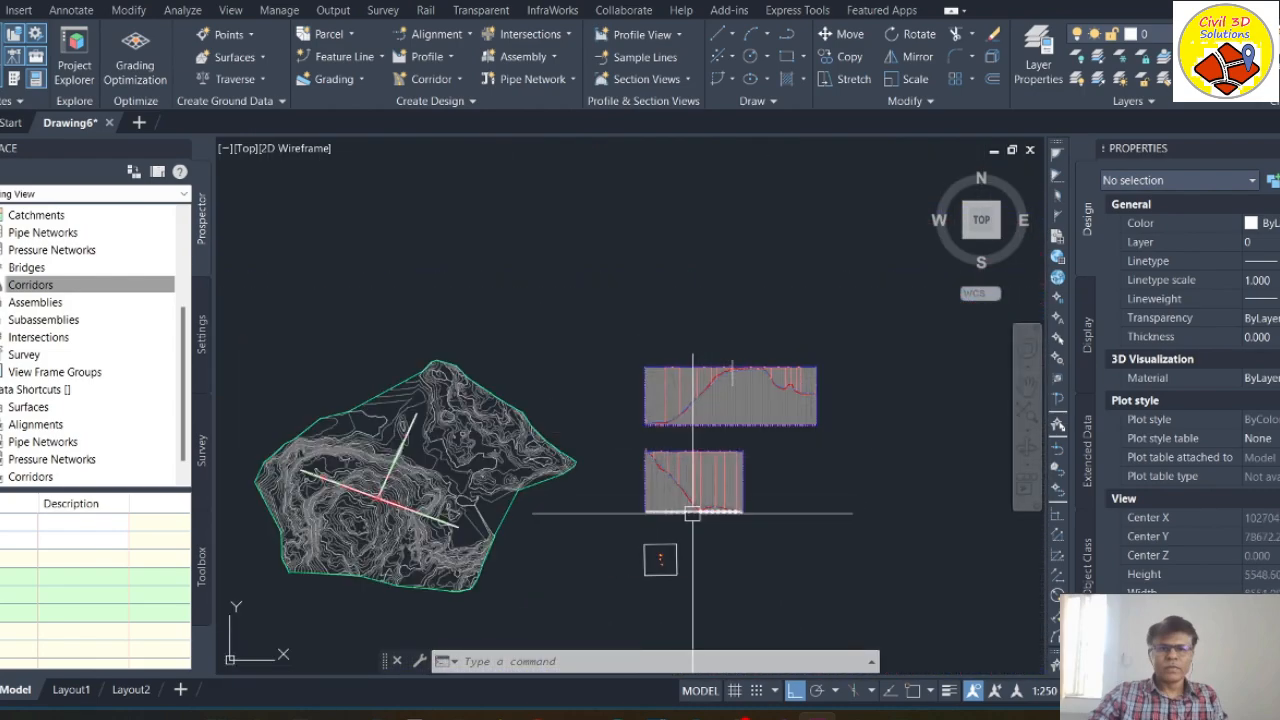
{"action": "scroll", "coordinate": [658, 475], "scroll_direction": "up", "scroll_amount": 8}
{"action": "scroll", "coordinate": [626, 366], "scroll_direction": "up", "scroll_amount": 10}
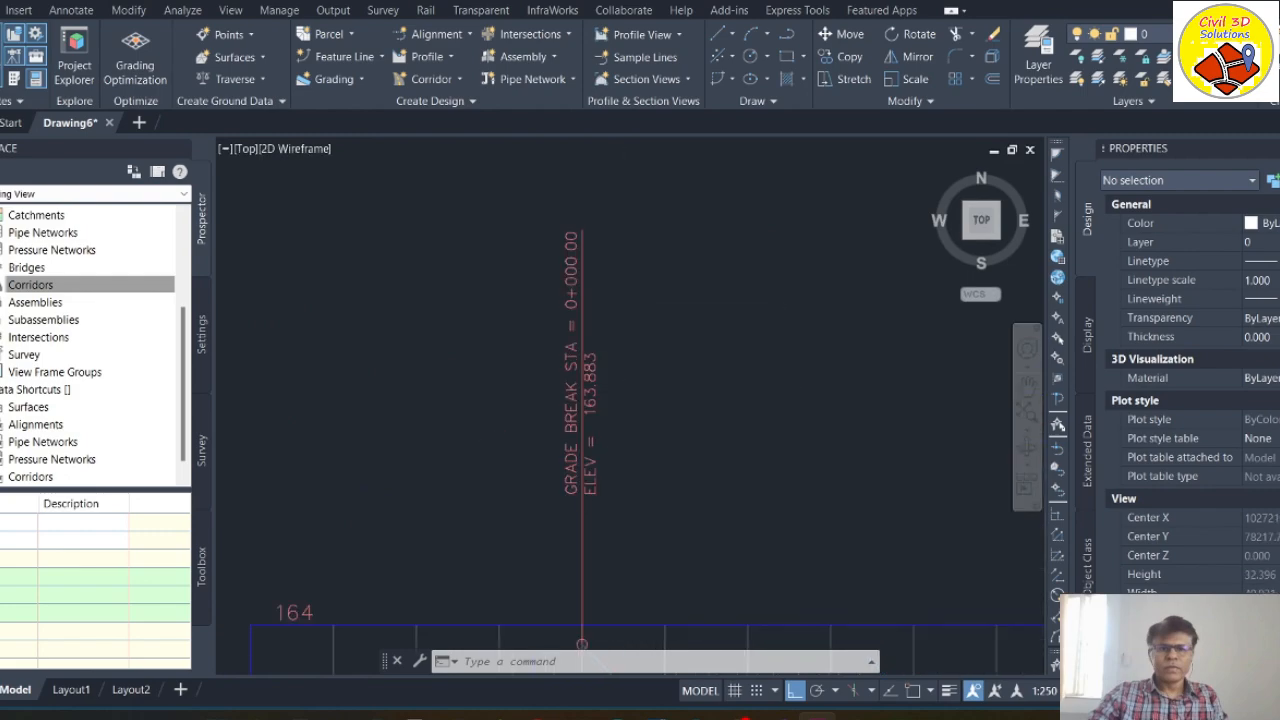
{"action": "scroll", "coordinate": [494, 450], "scroll_direction": "down", "scroll_amount": 12}
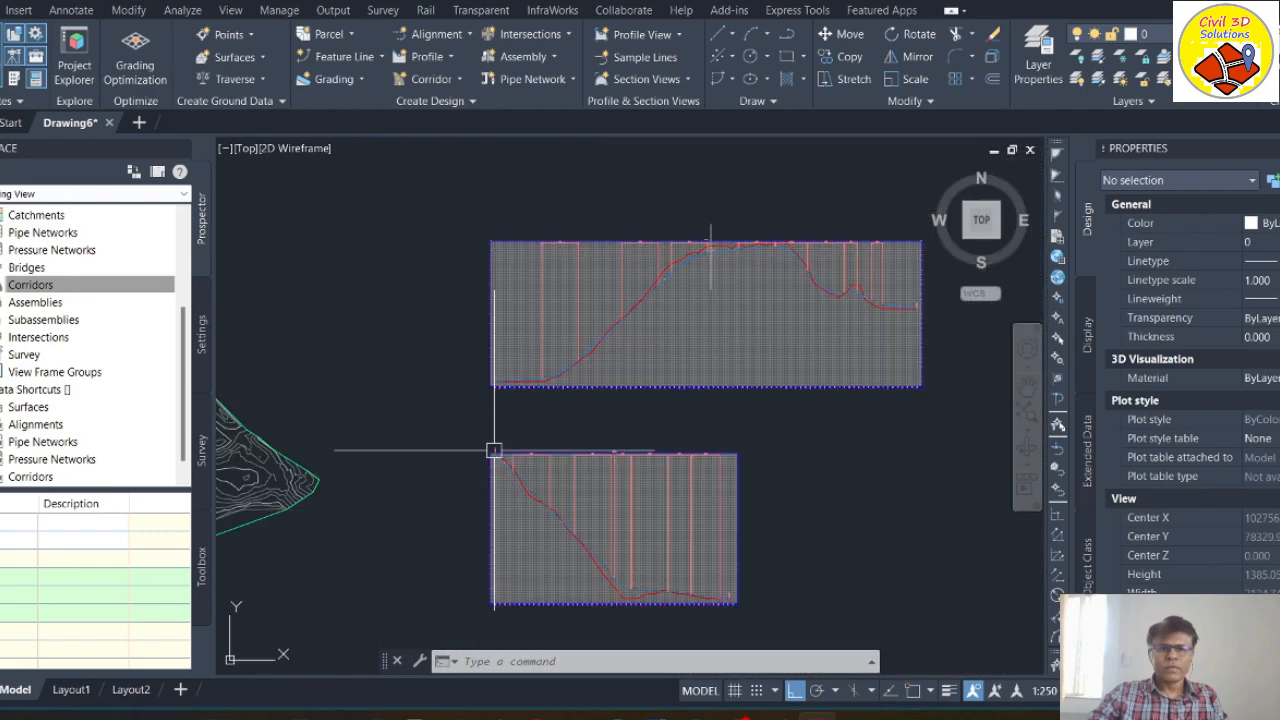
{"action": "scroll", "coordinate": [706, 249], "scroll_direction": "up", "scroll_amount": 10}
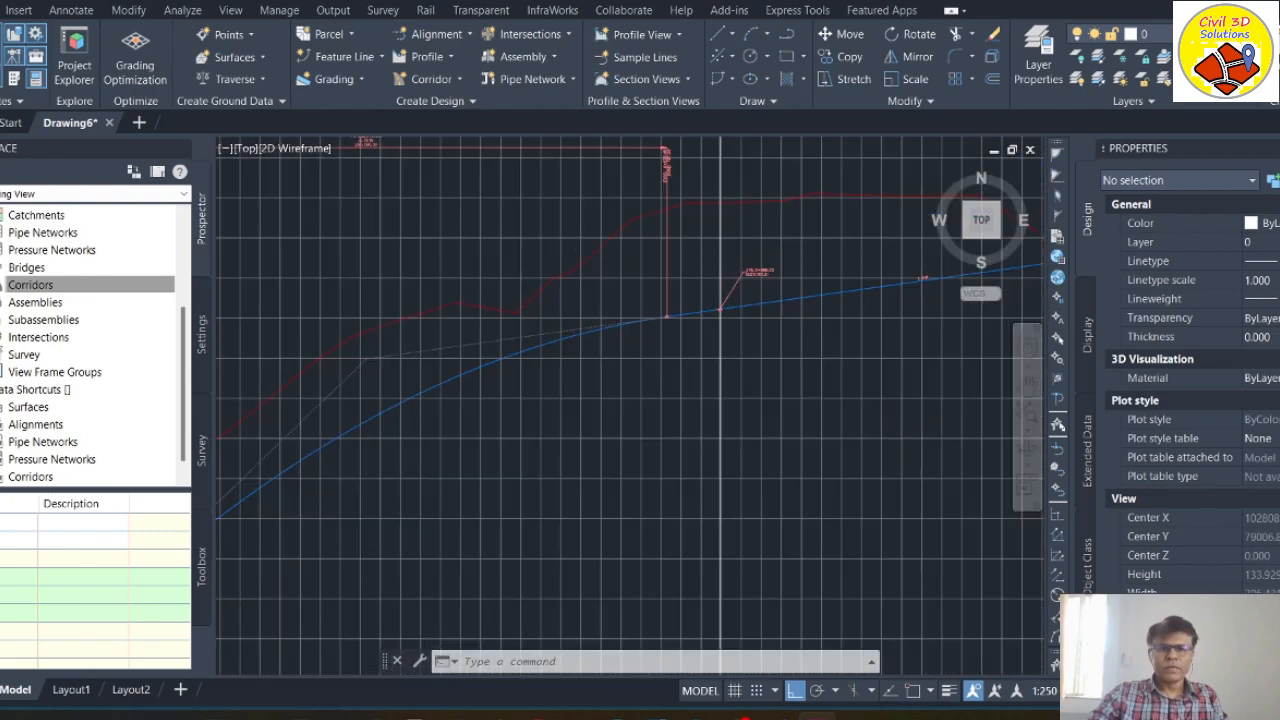
{"action": "scroll", "coordinate": [820, 266], "scroll_direction": "down", "scroll_amount": 10}
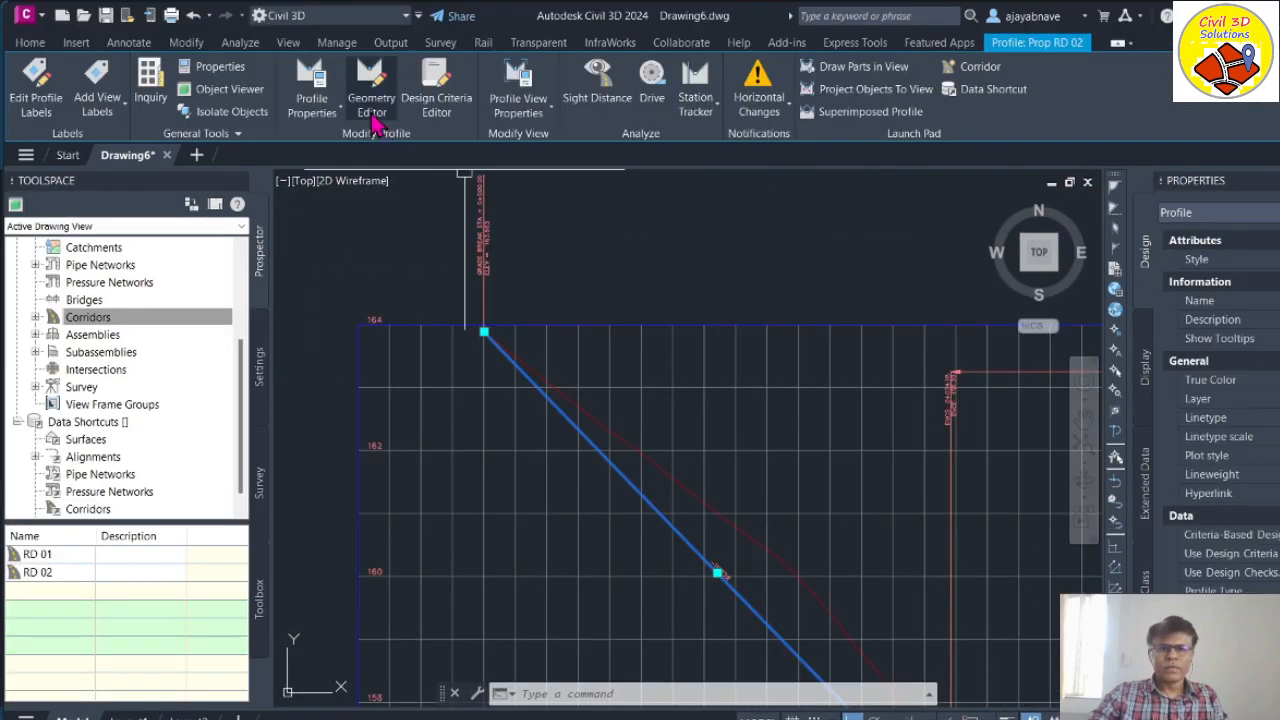
Step: Set the elevation of Prop RD 02's first PVI, at station 0+000, to 161.21 in the Profile Grid View and close the profile editor
{"action": "left_click", "coordinate": [374, 110]}
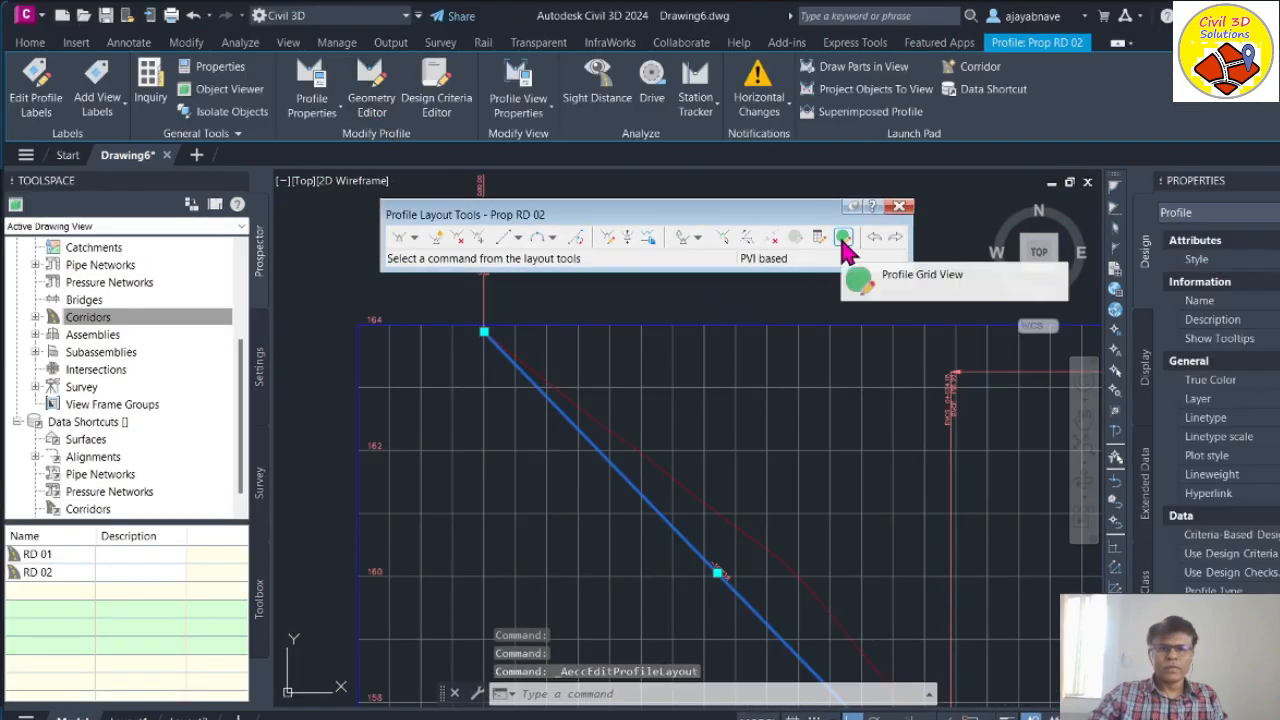
{"action": "left_click", "coordinate": [843, 238]}
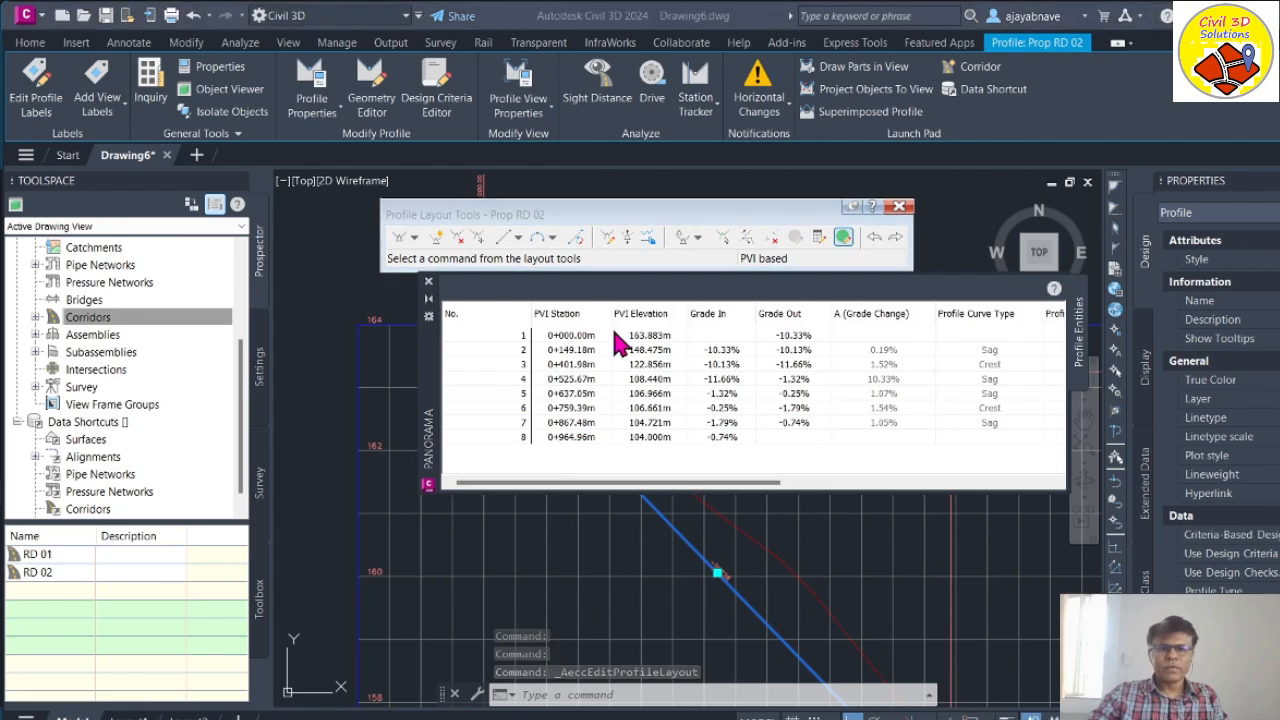
{"action": "left_click", "coordinate": [660, 337]}
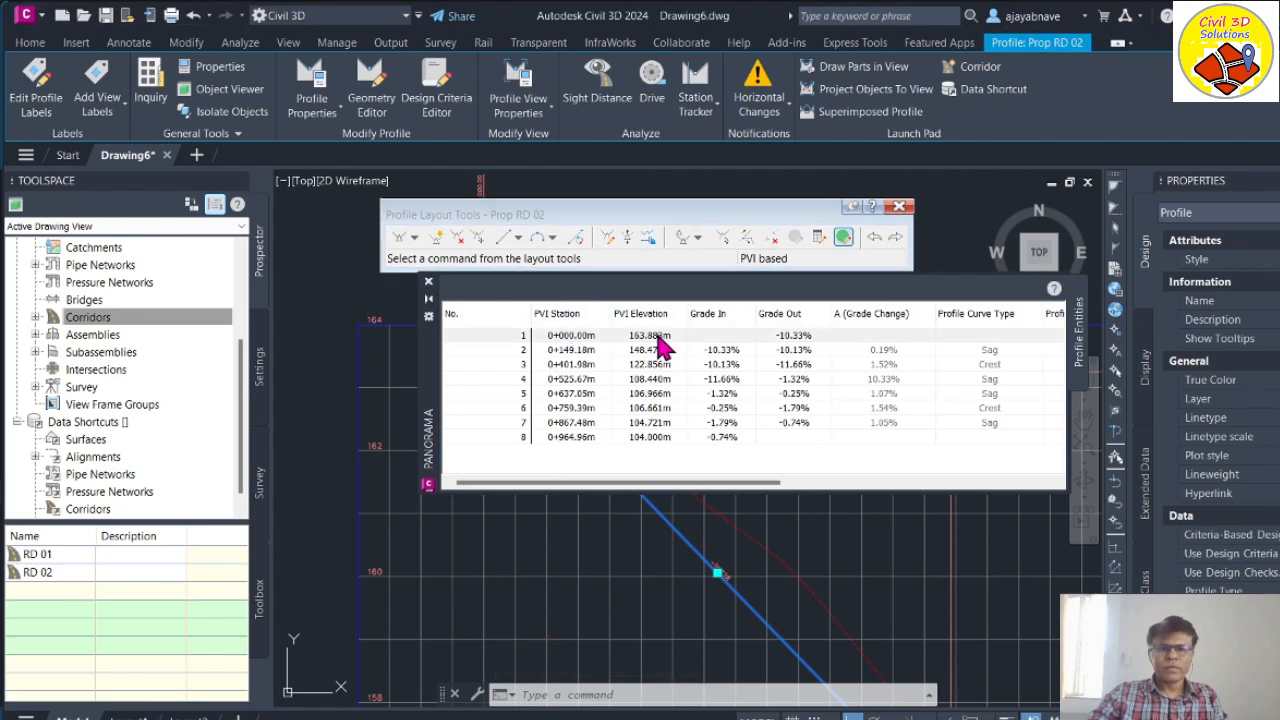
{"action": "left_click", "coordinate": [660, 335]}
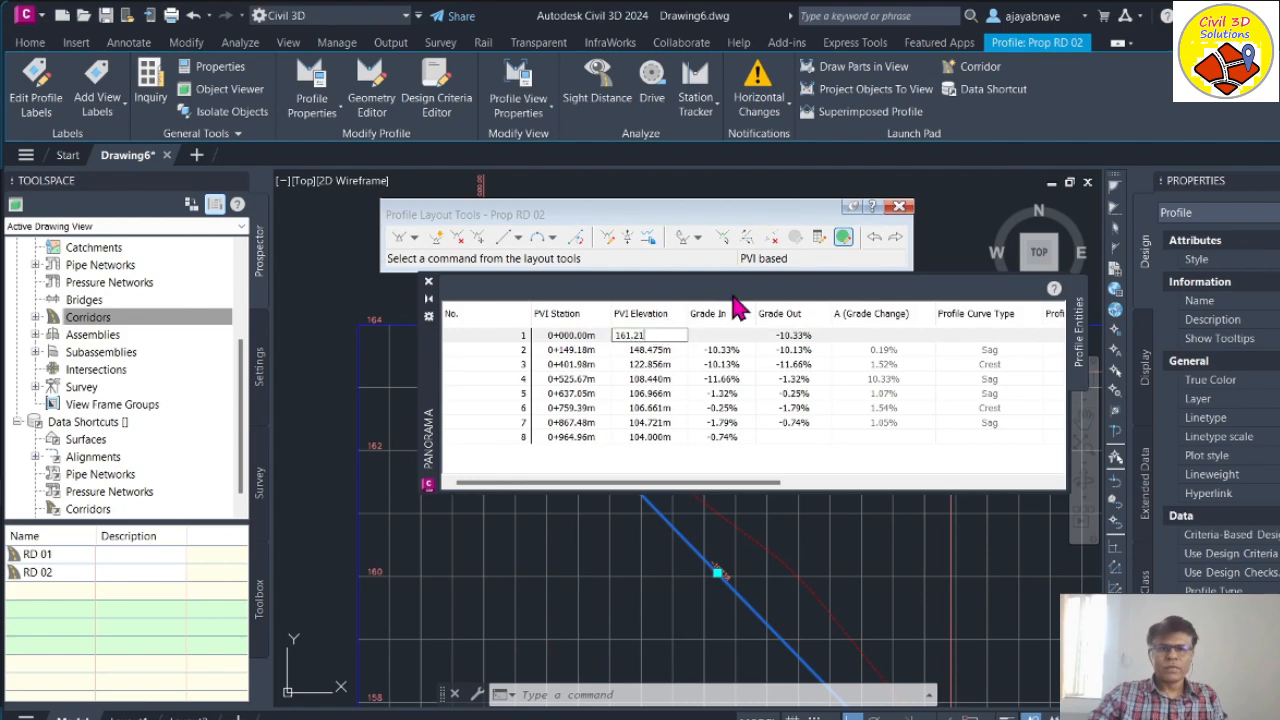
{"action": "key", "text": "Return"}
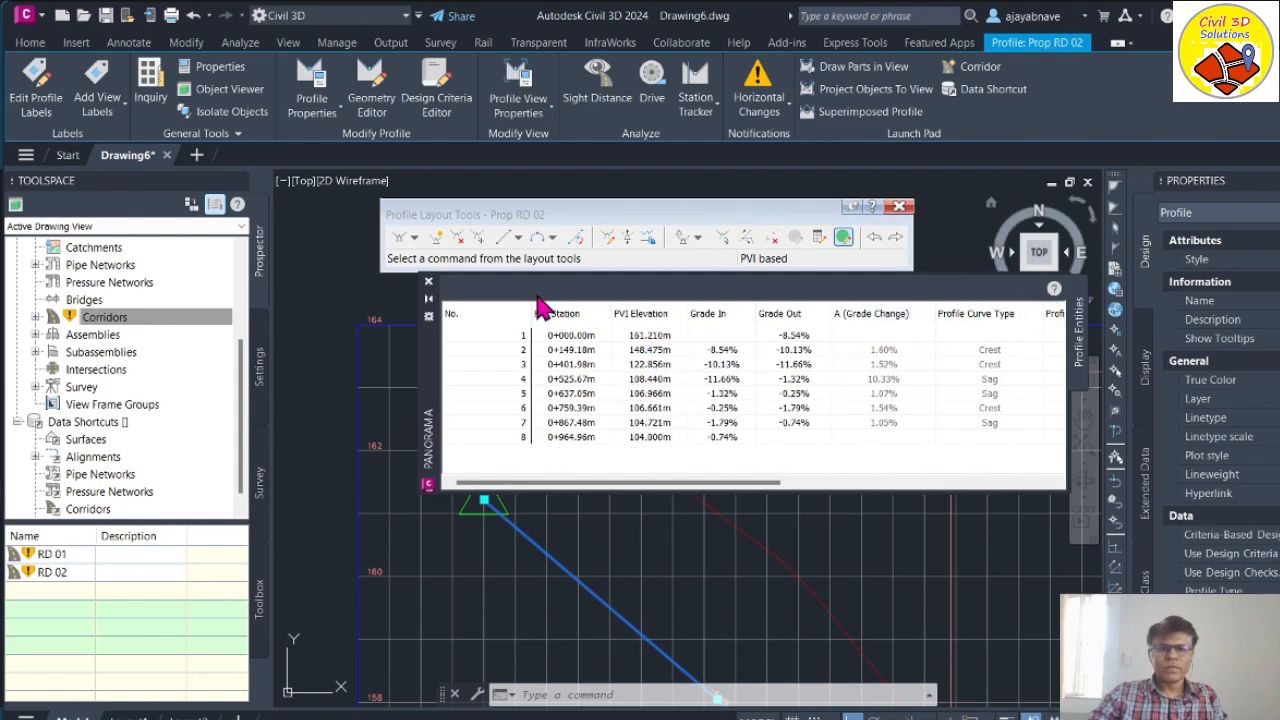
{"action": "left_click", "coordinate": [429, 284]}
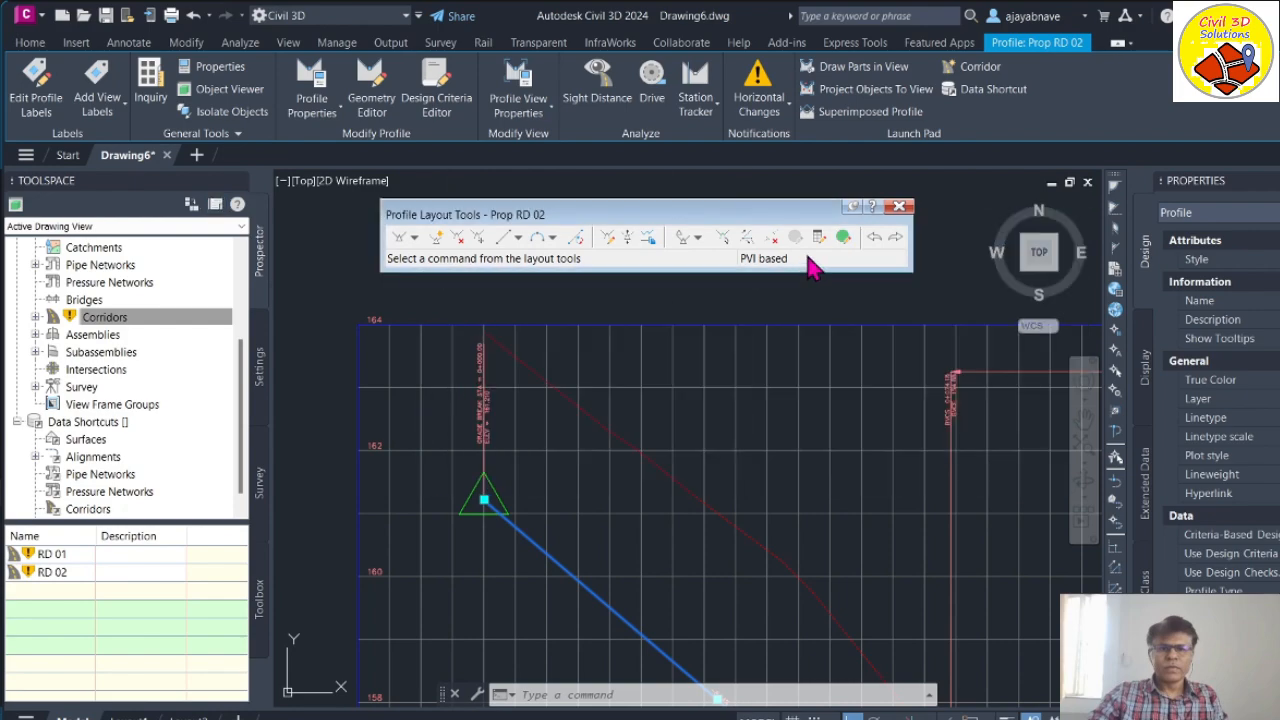
{"action": "left_click", "coordinate": [899, 208]}
Step: Examine the revised start of the side road profile against the junction label in the Road_01 profile view
{"action": "scroll", "coordinate": [679, 491], "scroll_direction": "up", "scroll_amount": 8}
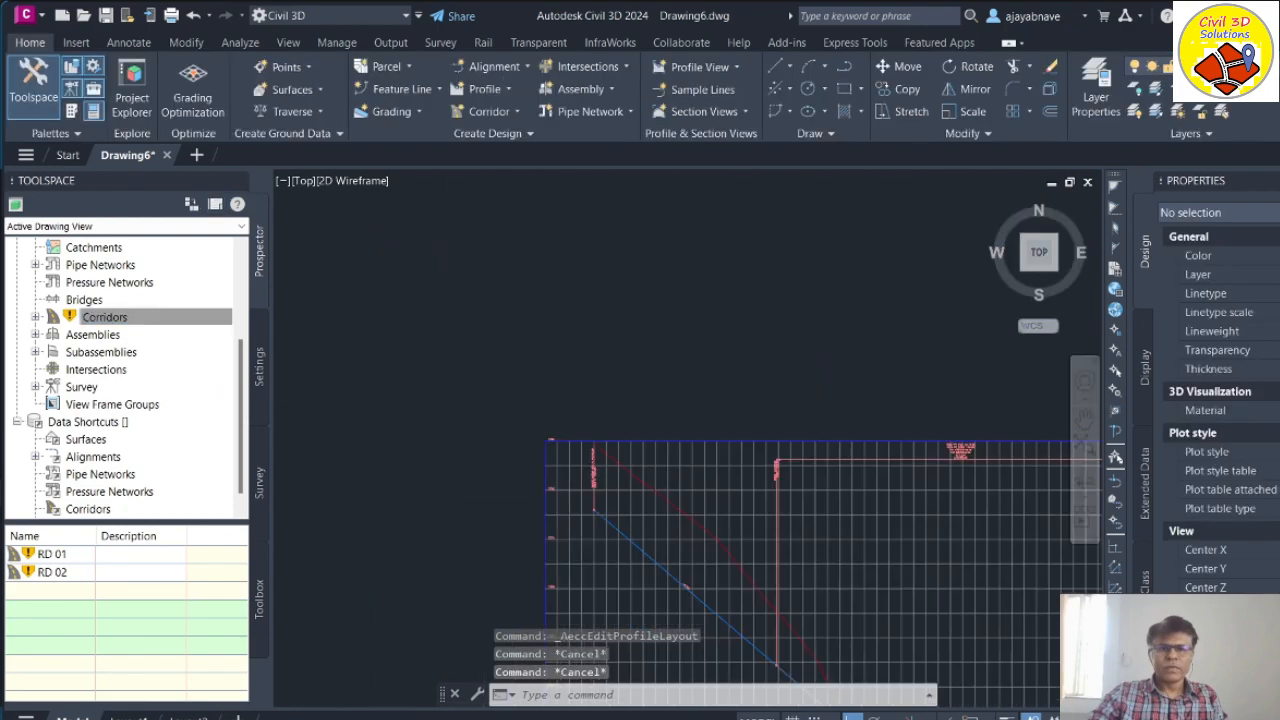
{"action": "scroll", "coordinate": [580, 466], "scroll_direction": "down", "scroll_amount": 8}
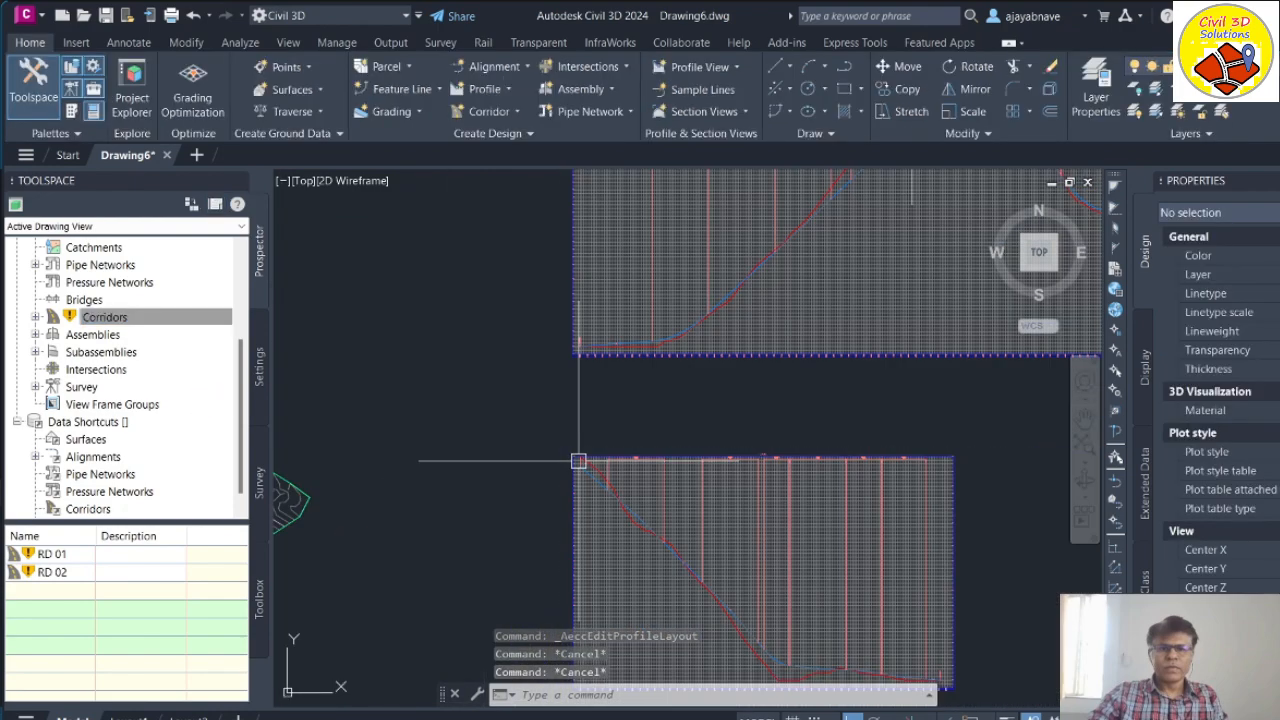
{"action": "scroll", "coordinate": [590, 480], "scroll_direction": "down", "scroll_amount": 3}
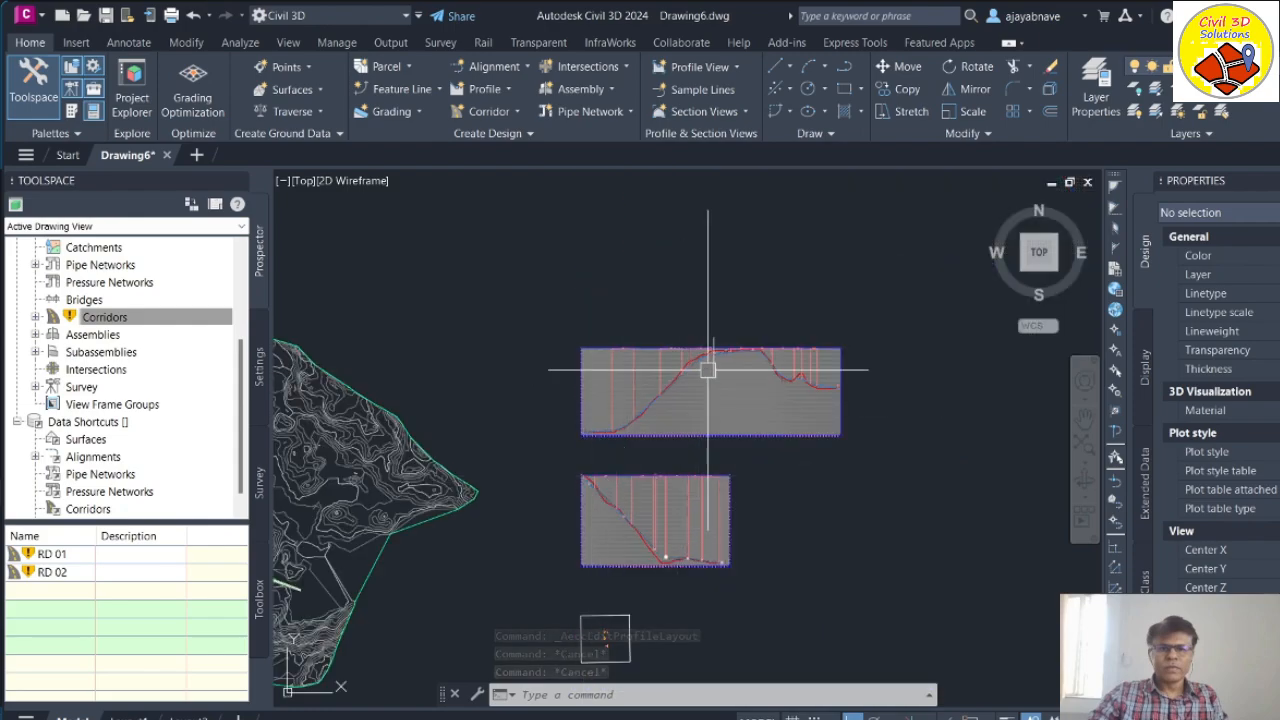
{"action": "scroll", "coordinate": [707, 307], "scroll_direction": "up", "scroll_amount": 6}
{"action": "scroll", "coordinate": [707, 307], "scroll_direction": "up", "scroll_amount": 6}
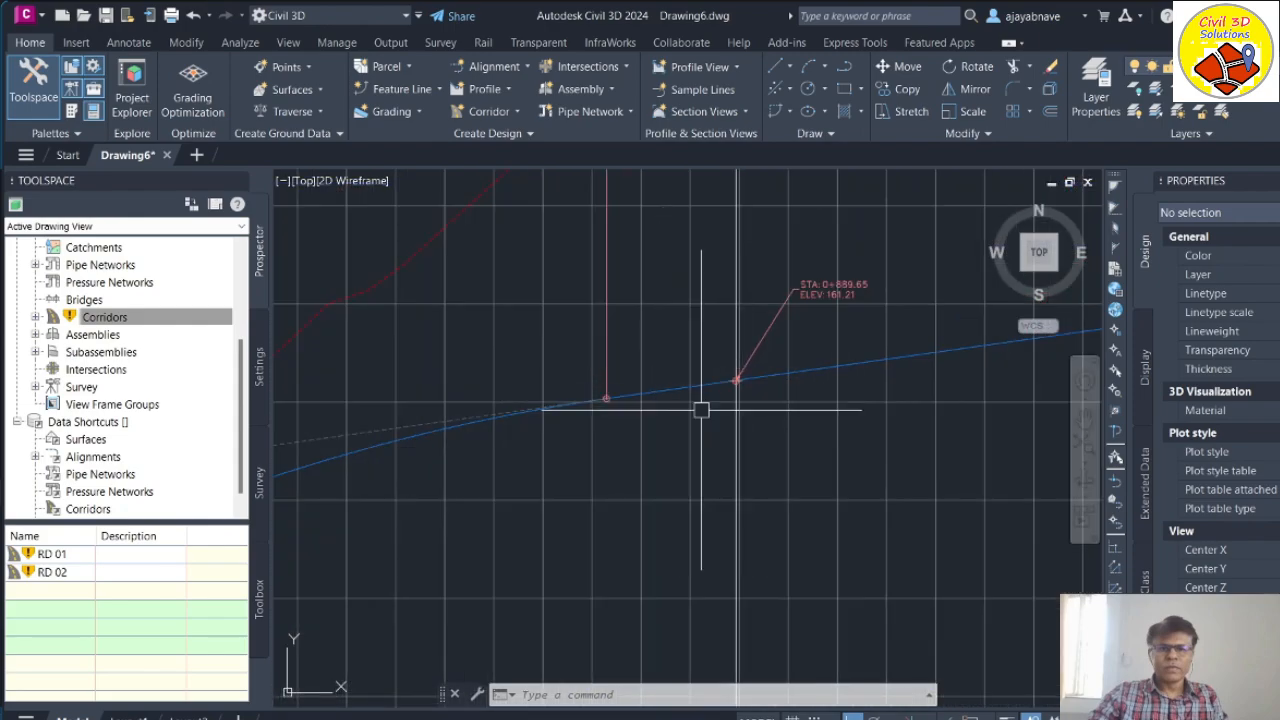
Step: Rebuild all corridors in the drawing and dismiss the event log
{"action": "scroll", "coordinate": [751, 366], "scroll_direction": "up", "scroll_amount": 3}
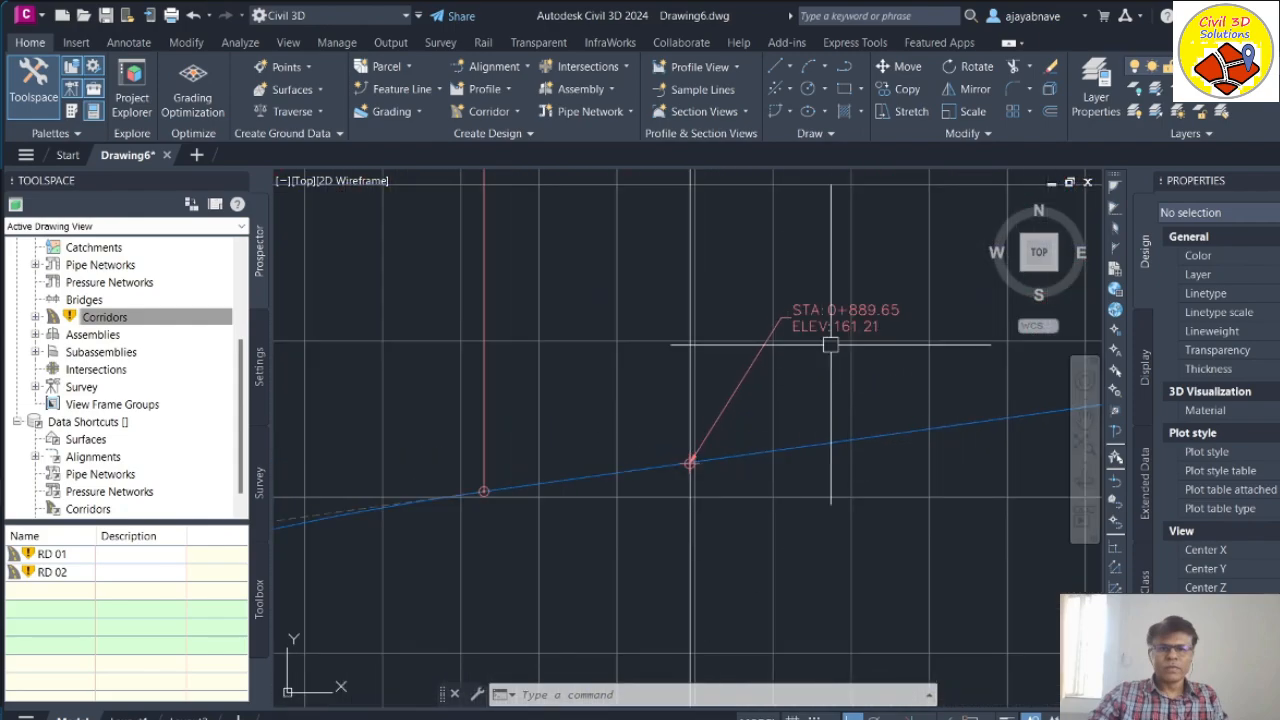
{"action": "scroll", "coordinate": [874, 337], "scroll_direction": "down", "scroll_amount": 10}
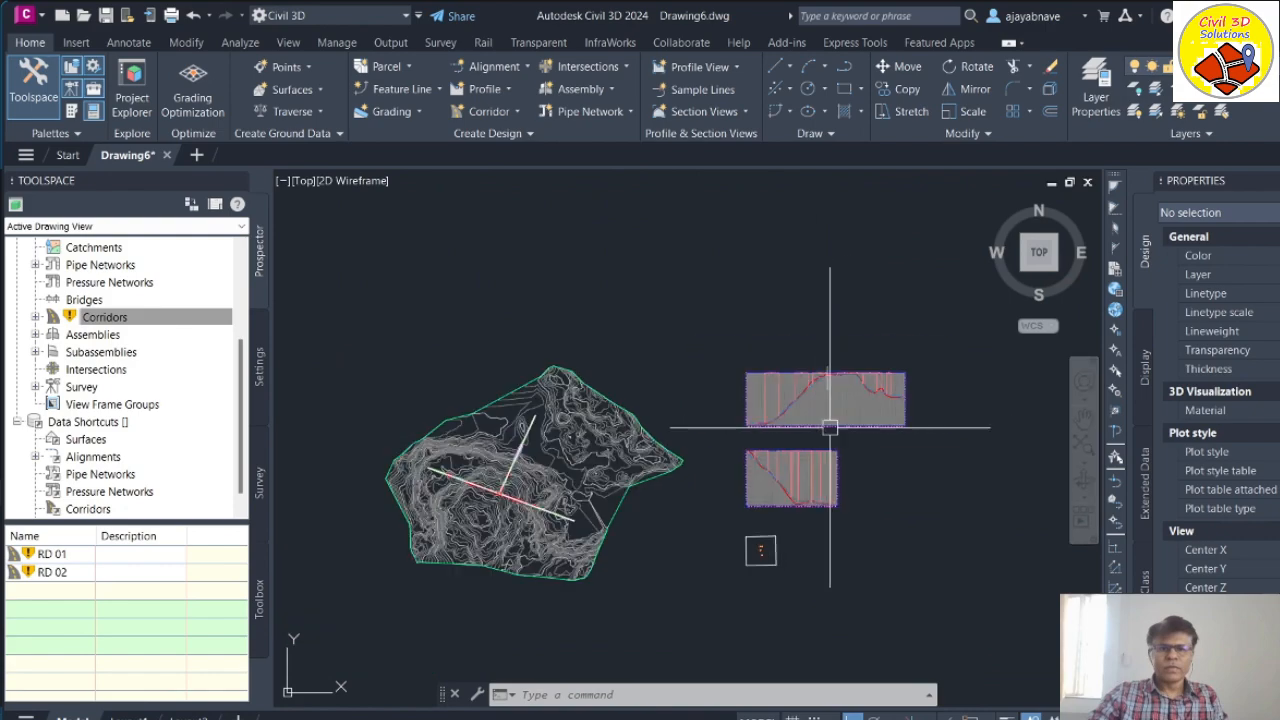
{"action": "scroll", "coordinate": [493, 496], "scroll_direction": "up", "scroll_amount": 6}
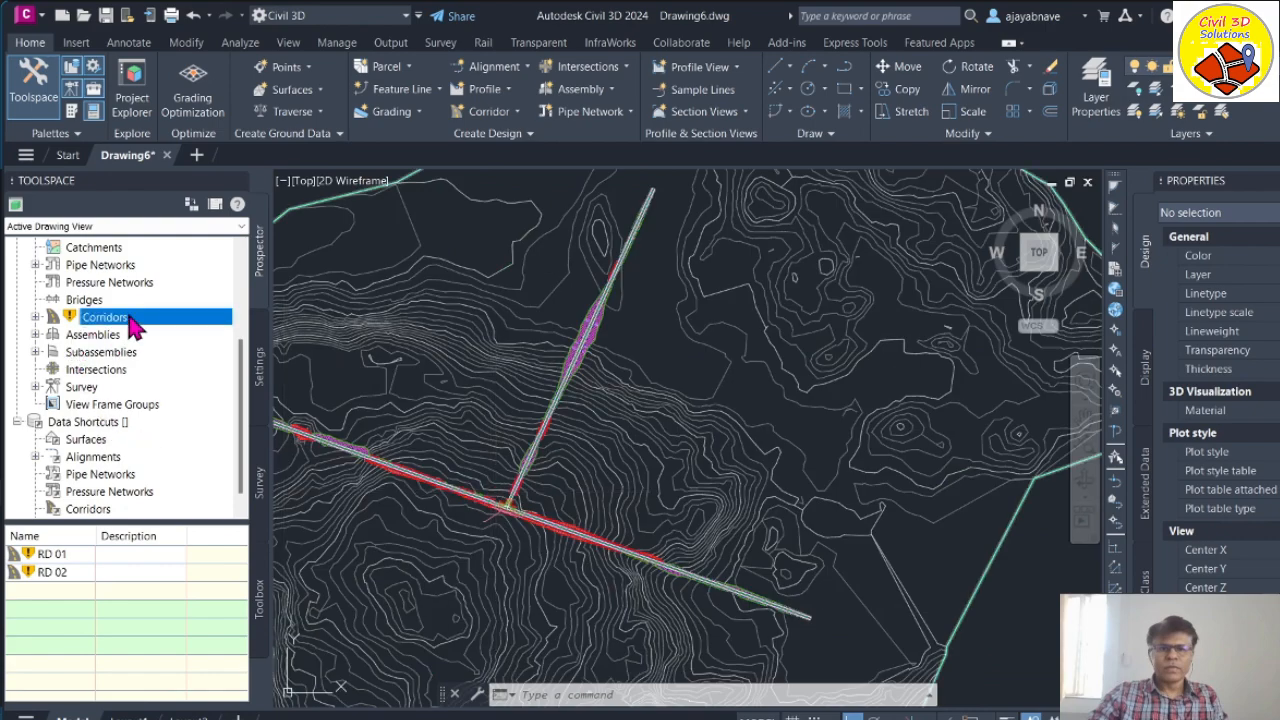
{"action": "right_click", "coordinate": [133, 324]}
{"action": "key", "text": "Escape"}
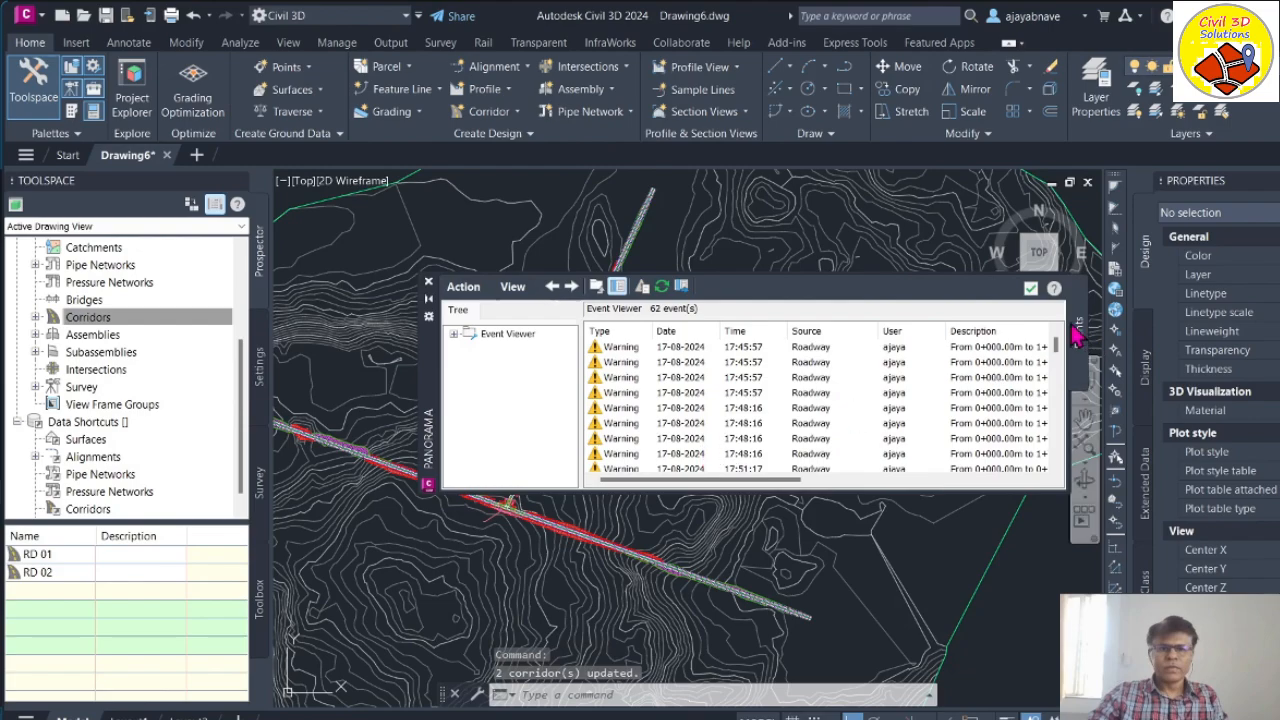
{"action": "left_click", "coordinate": [1031, 289]}
Step: Open corridor RD 01 in the Object Viewer and set the view to SW Isometric
{"action": "scroll", "coordinate": [638, 612], "scroll_direction": "up", "scroll_amount": 6}
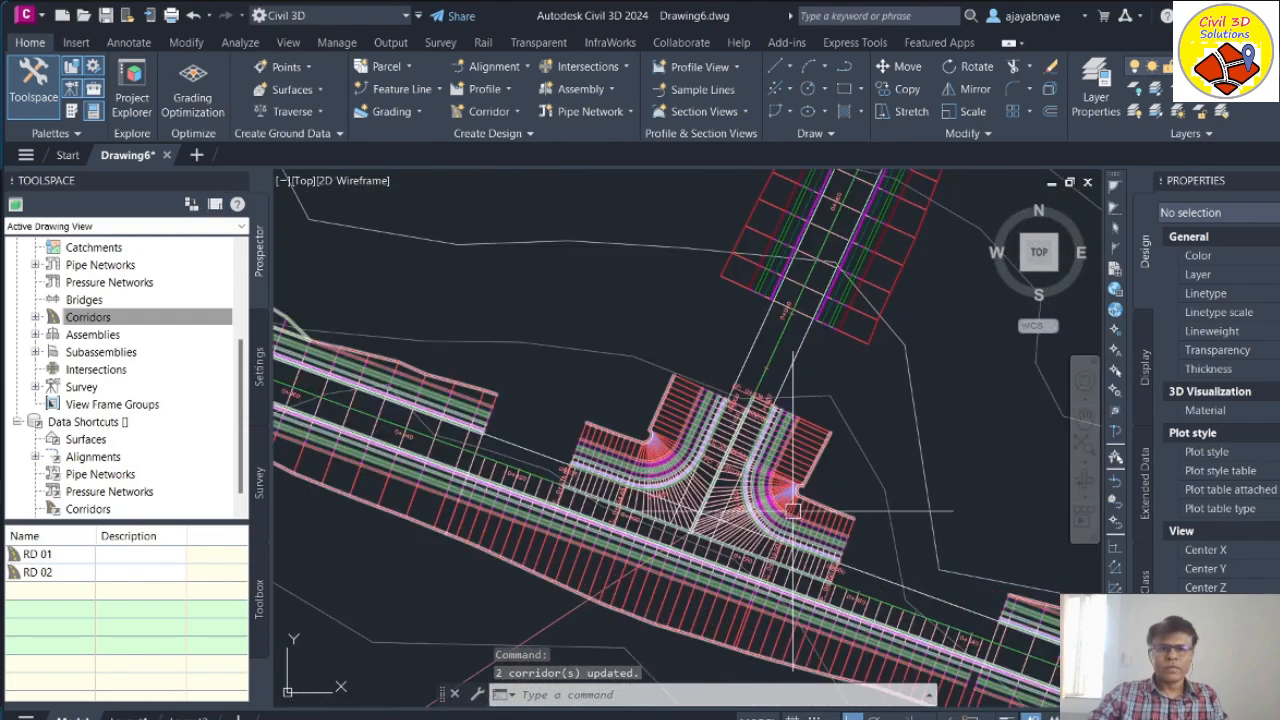
{"action": "scroll", "coordinate": [638, 612], "scroll_direction": "up", "scroll_amount": 5}
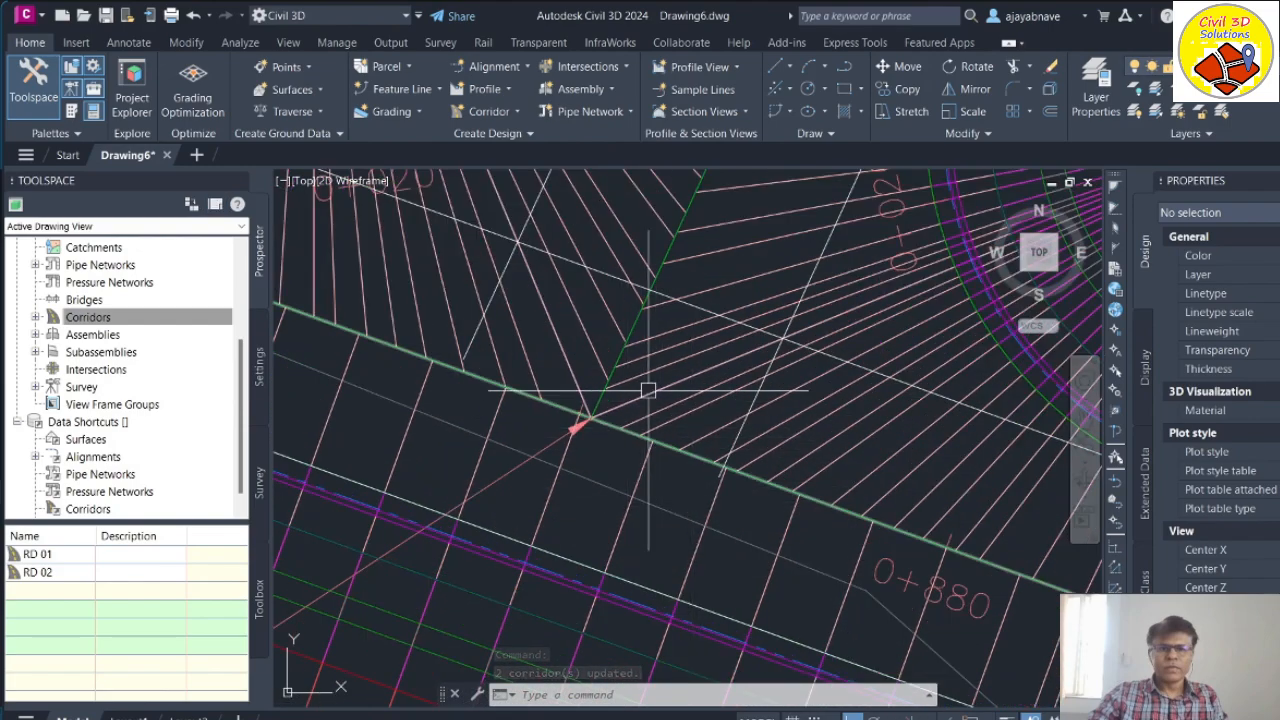
{"action": "left_click", "coordinate": [659, 385]}
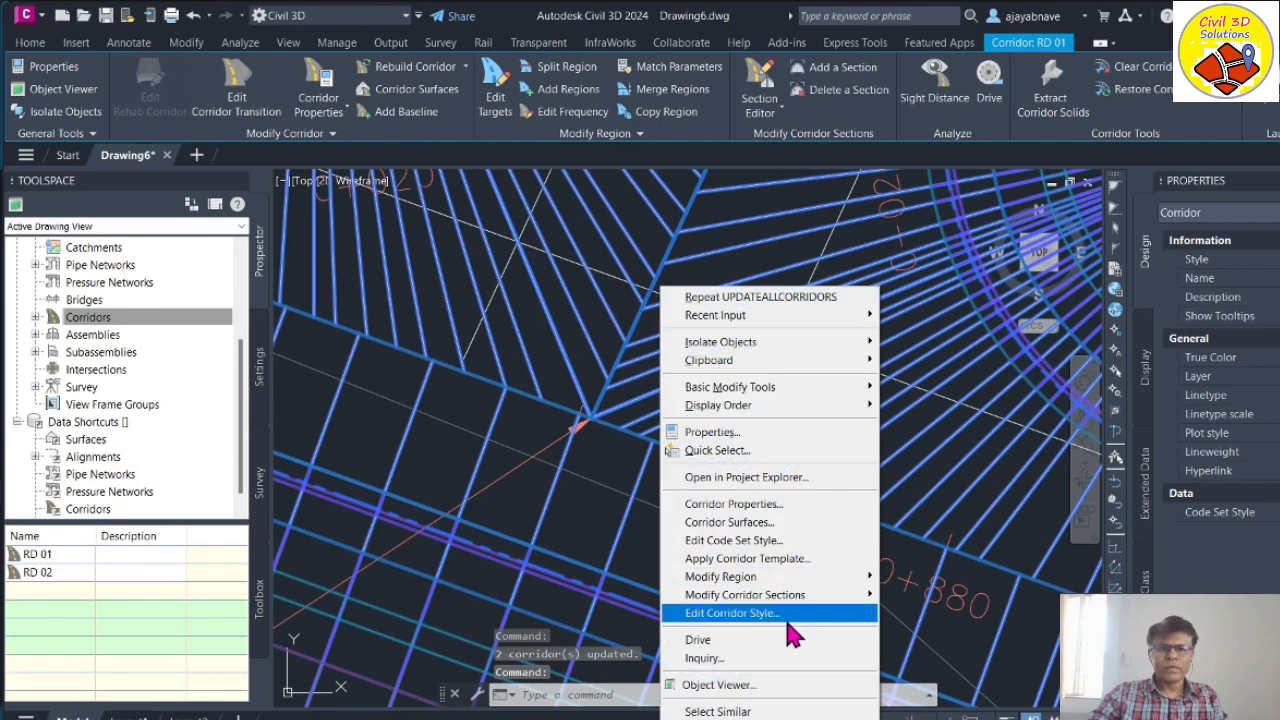
{"action": "left_click", "coordinate": [716, 686]}
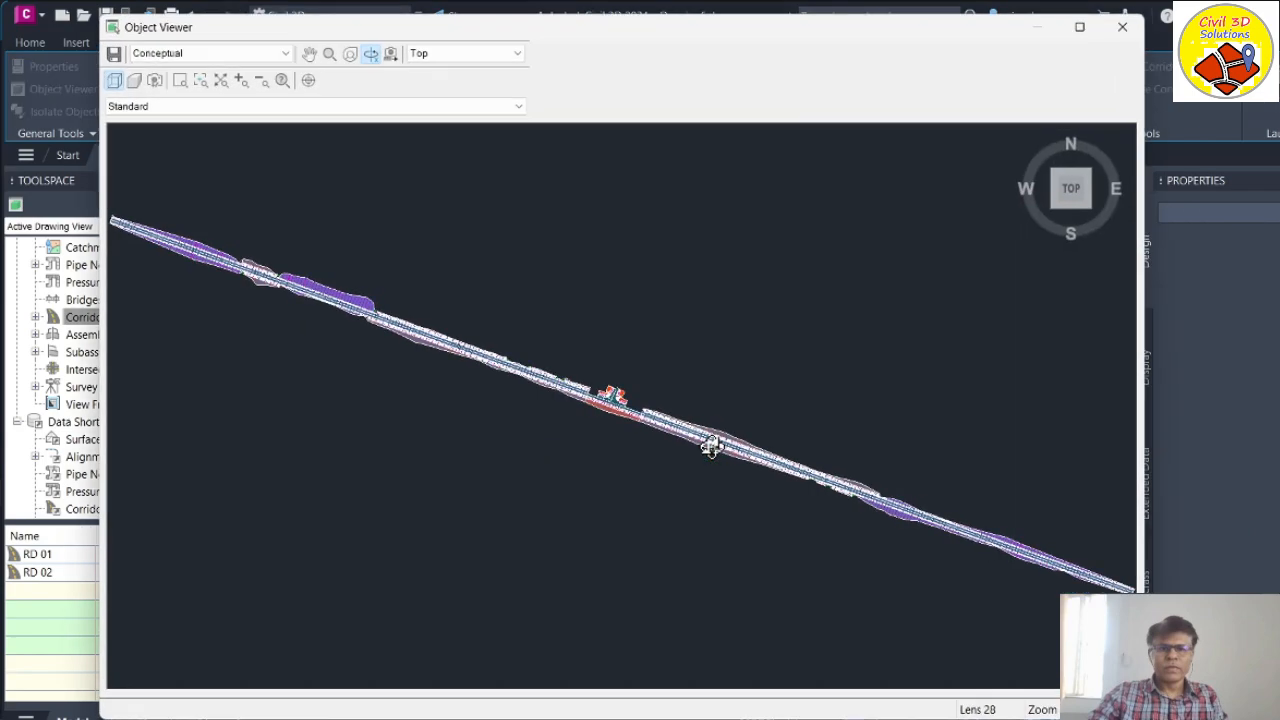
{"action": "left_click", "coordinate": [518, 54]}
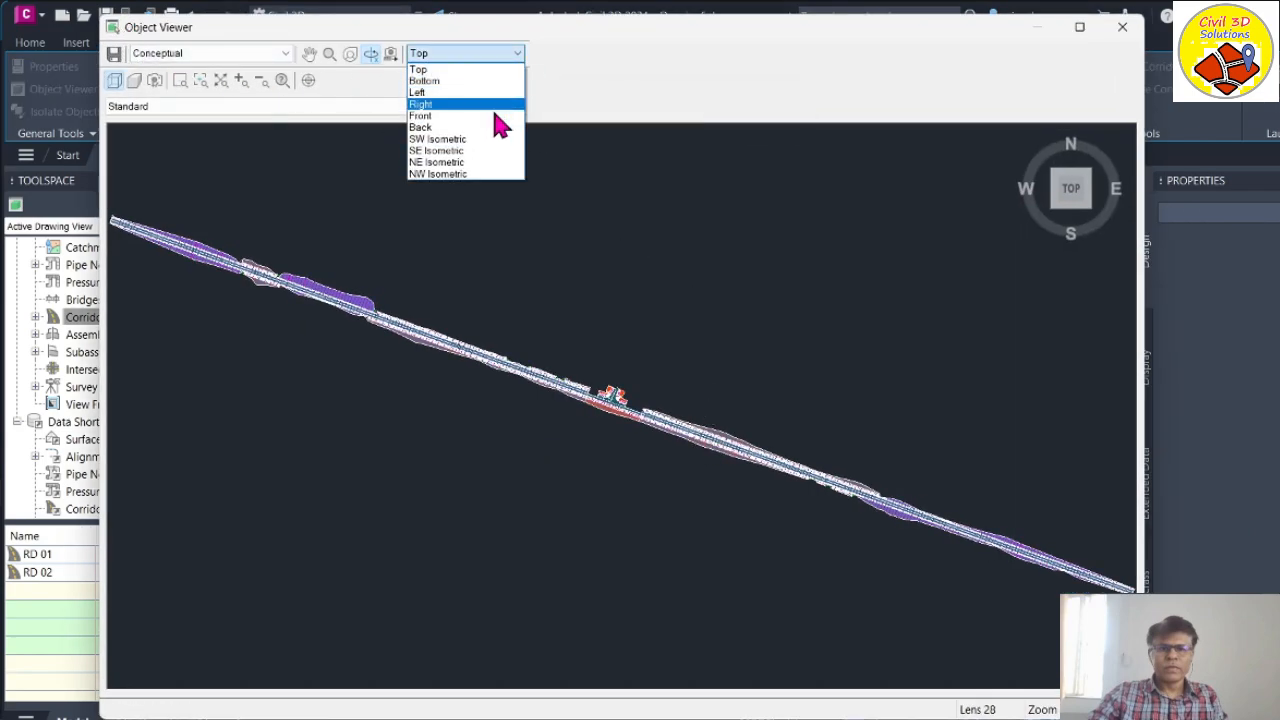
{"action": "left_click", "coordinate": [440, 139]}
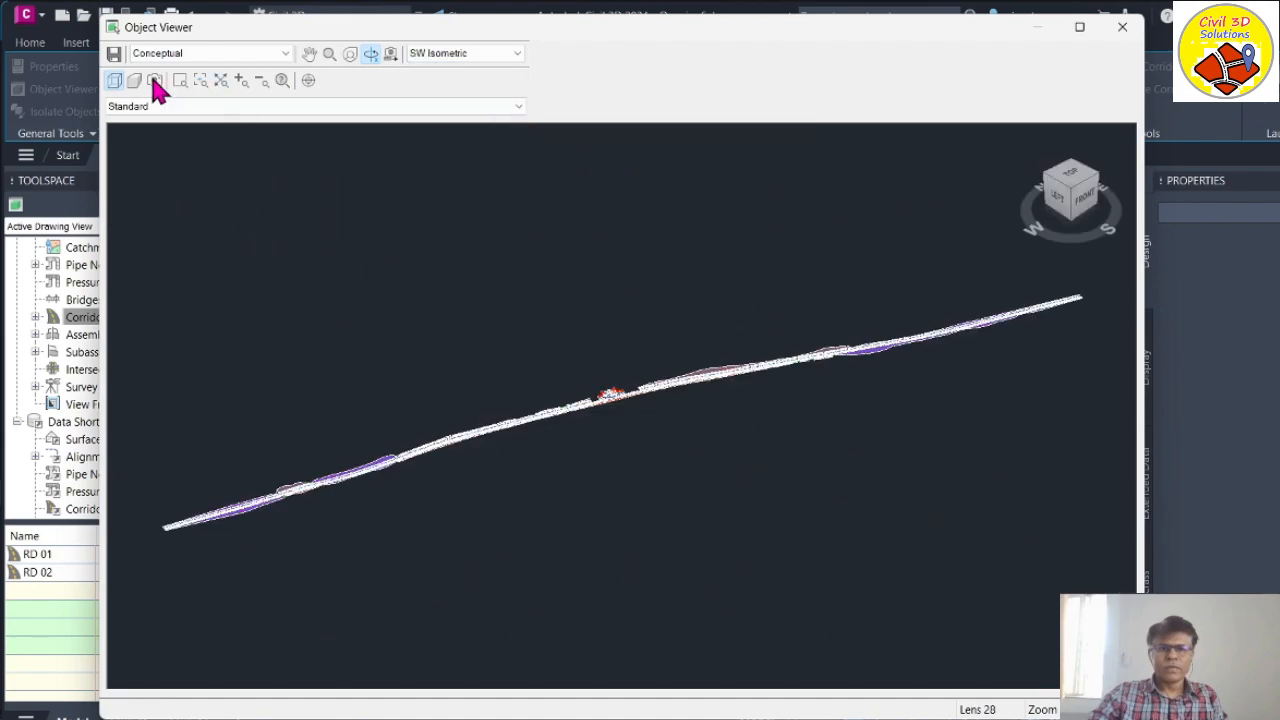
{"action": "left_click", "coordinate": [637, 413]}
Step: Examine in 3D where the side road meets RD 01 at the junction, and close the Object Viewer
{"action": "scroll", "coordinate": [641, 485], "scroll_direction": "up", "scroll_amount": 3}
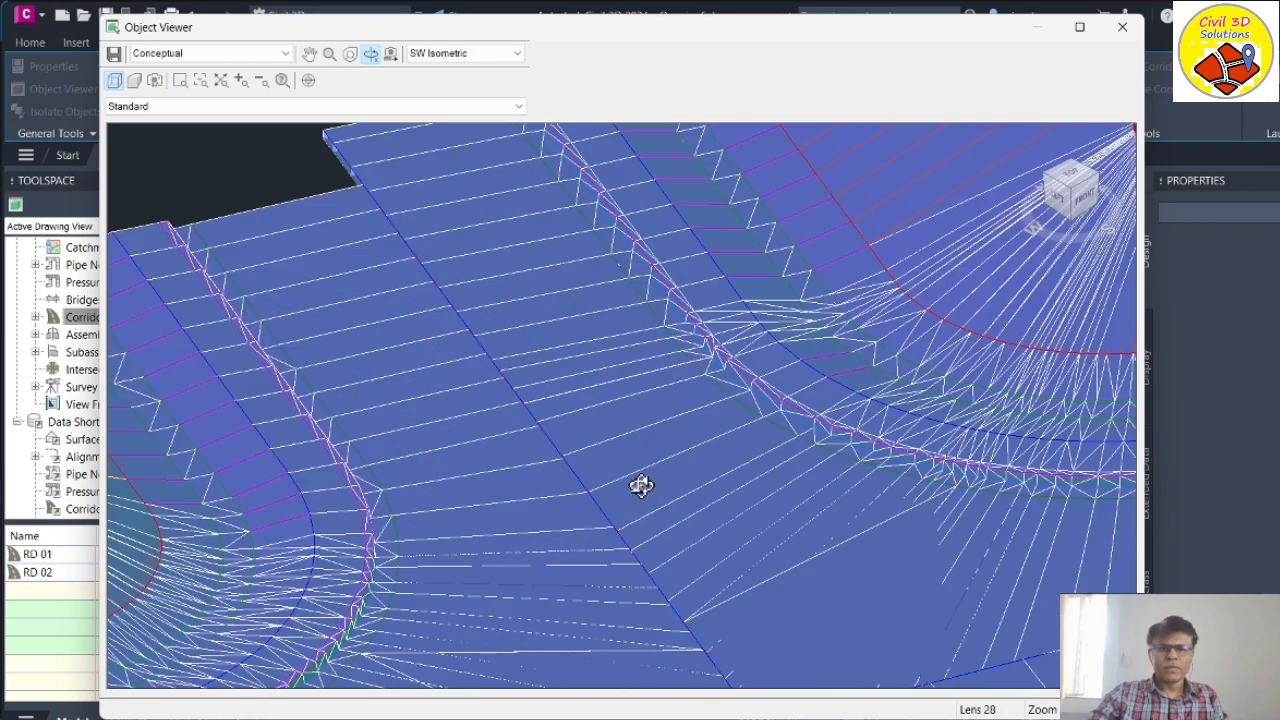
{"action": "scroll", "coordinate": [652, 470], "scroll_direction": "down", "scroll_amount": 4}
{"action": "scroll", "coordinate": [626, 403], "scroll_direction": "up", "scroll_amount": 4}
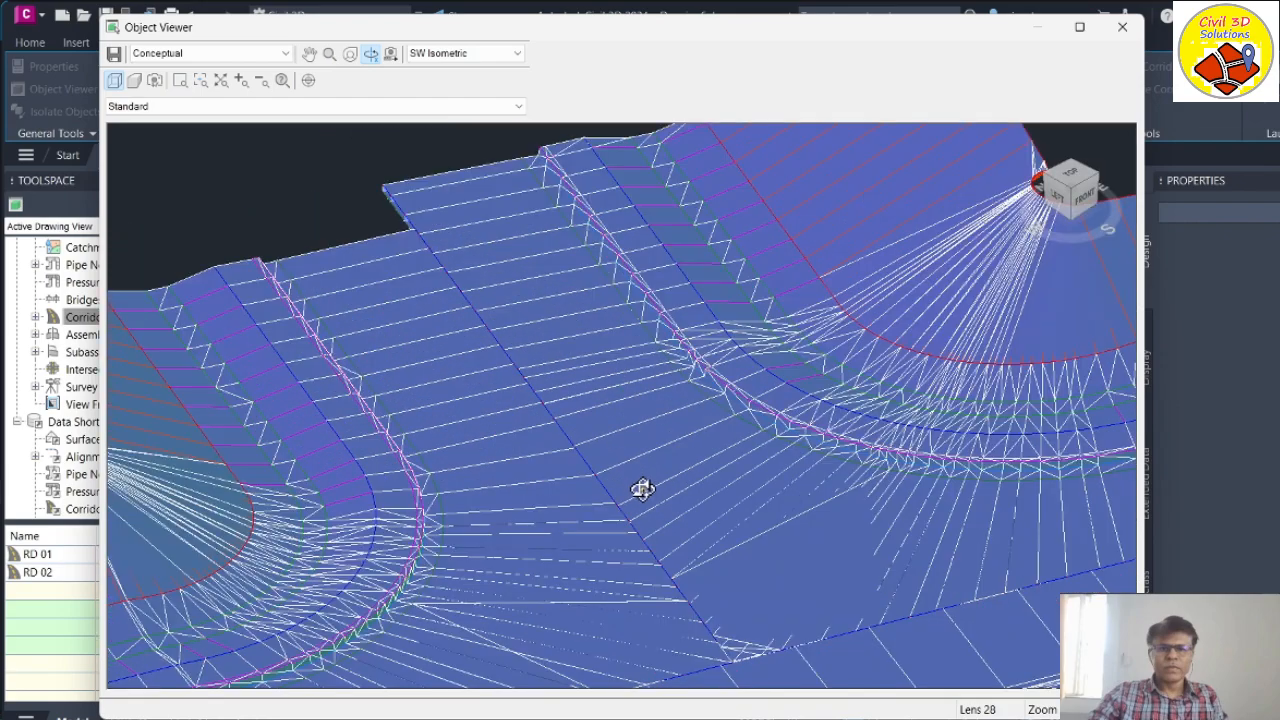
{"action": "middle_click_drag", "start_coordinate": [640, 489], "coordinate": [614, 230]}
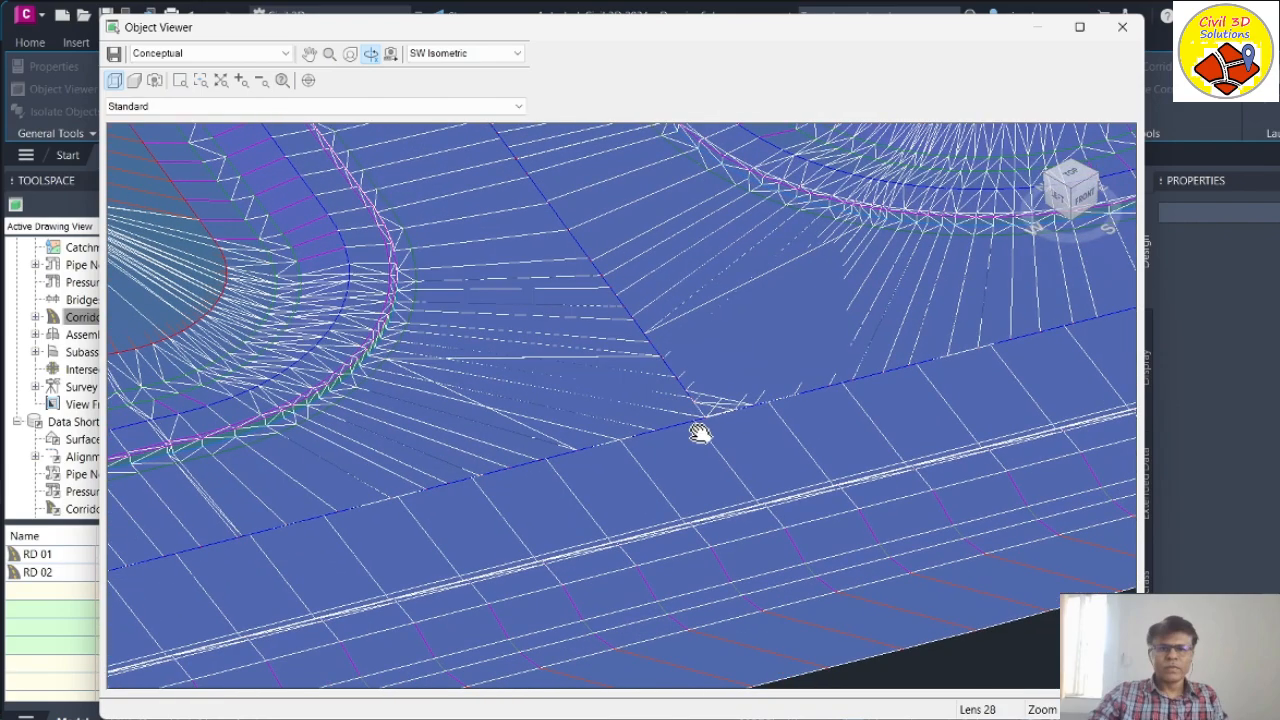
{"action": "scroll", "coordinate": [710, 438], "scroll_direction": "up", "scroll_amount": 3}
{"action": "scroll", "coordinate": [646, 434], "scroll_direction": "down", "scroll_amount": 5}
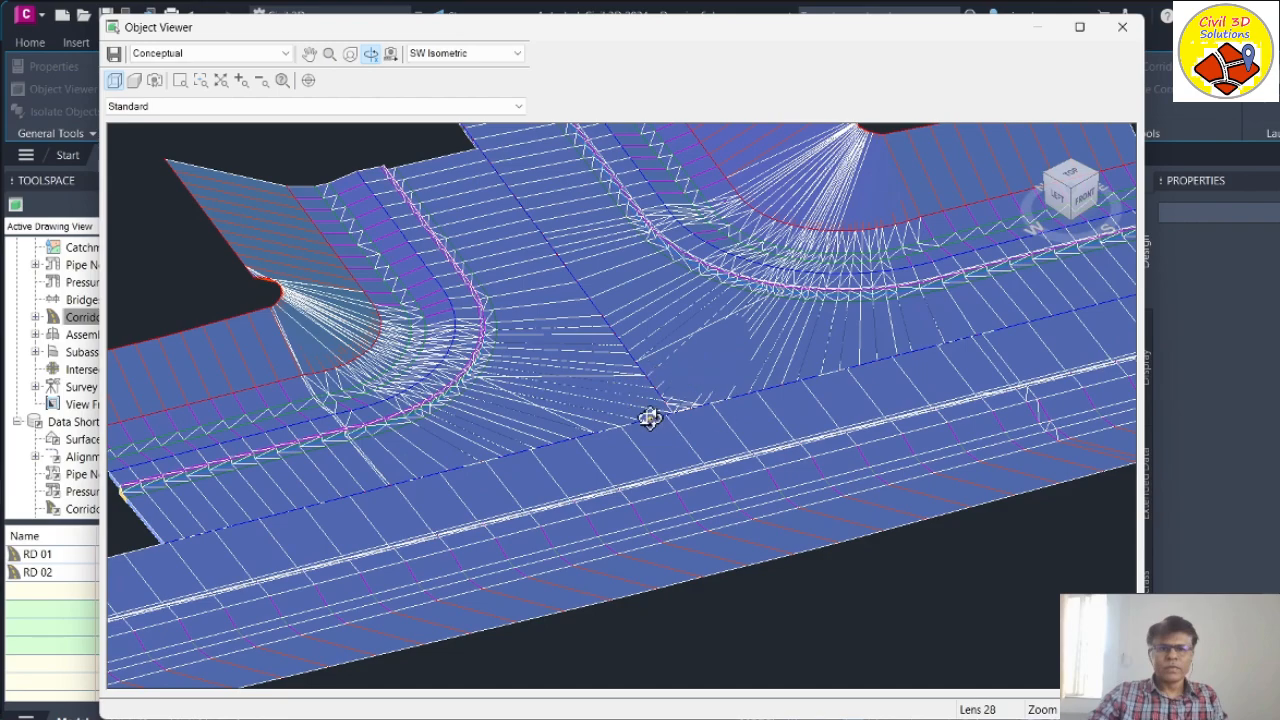
{"action": "scroll", "coordinate": [645, 410], "scroll_direction": "down", "scroll_amount": 3}
{"action": "scroll", "coordinate": [645, 410], "scroll_direction": "up", "scroll_amount": 2}
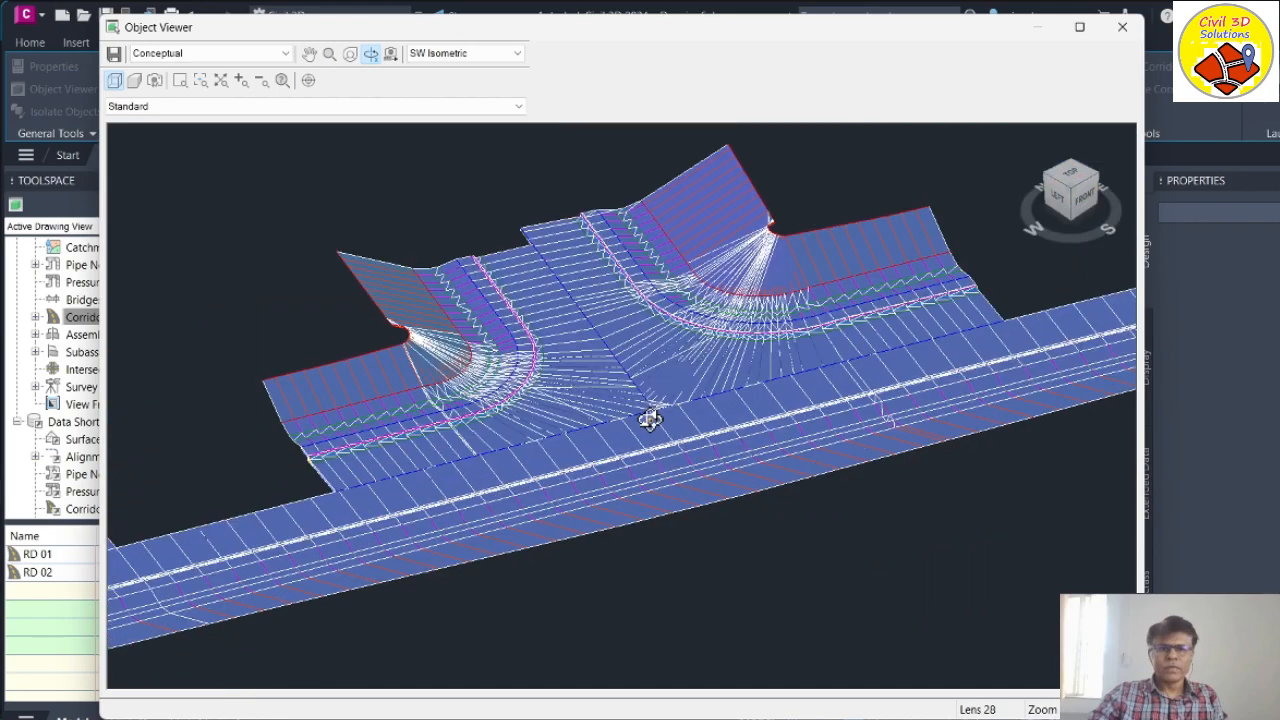
{"action": "right_click", "coordinate": [648, 360]}
{"action": "left_click", "coordinate": [684, 372]}
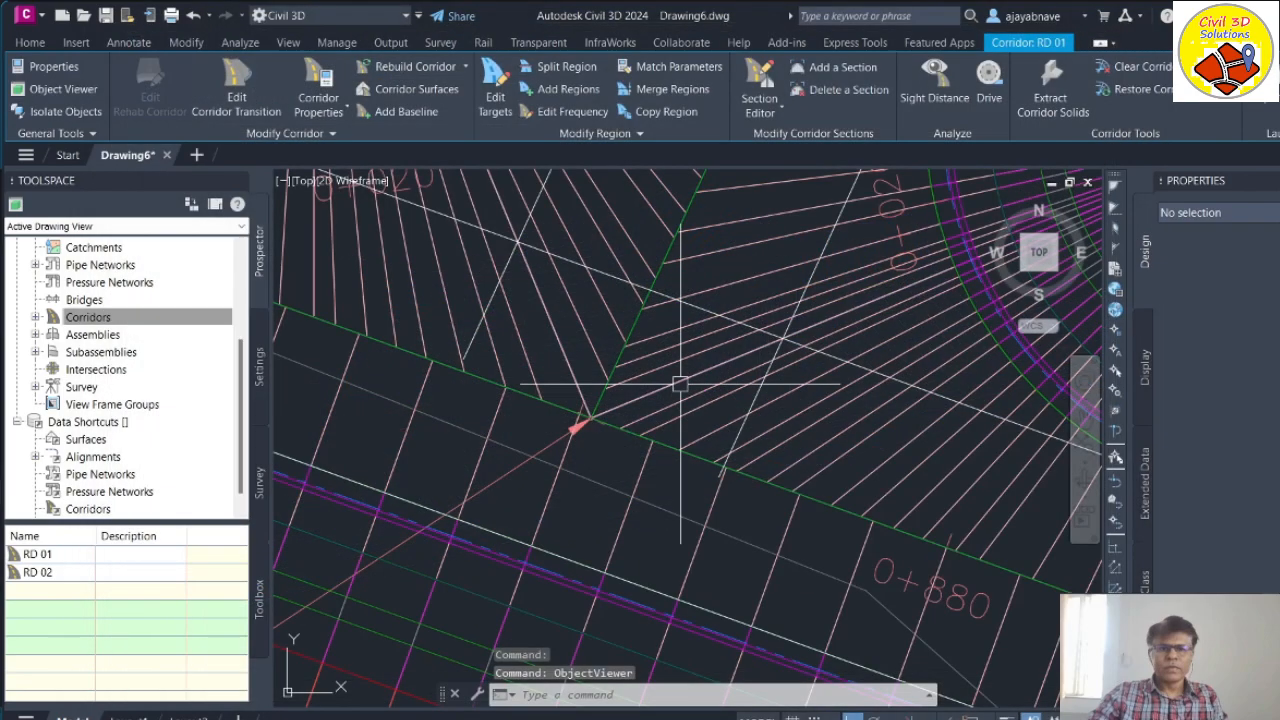
Step: Stretch the end of RD 01's eastern curb return region on the side road to the endpoint of the opposite curb return region
{"action": "scroll", "coordinate": [640, 400], "scroll_direction": "down", "scroll_amount": 6}
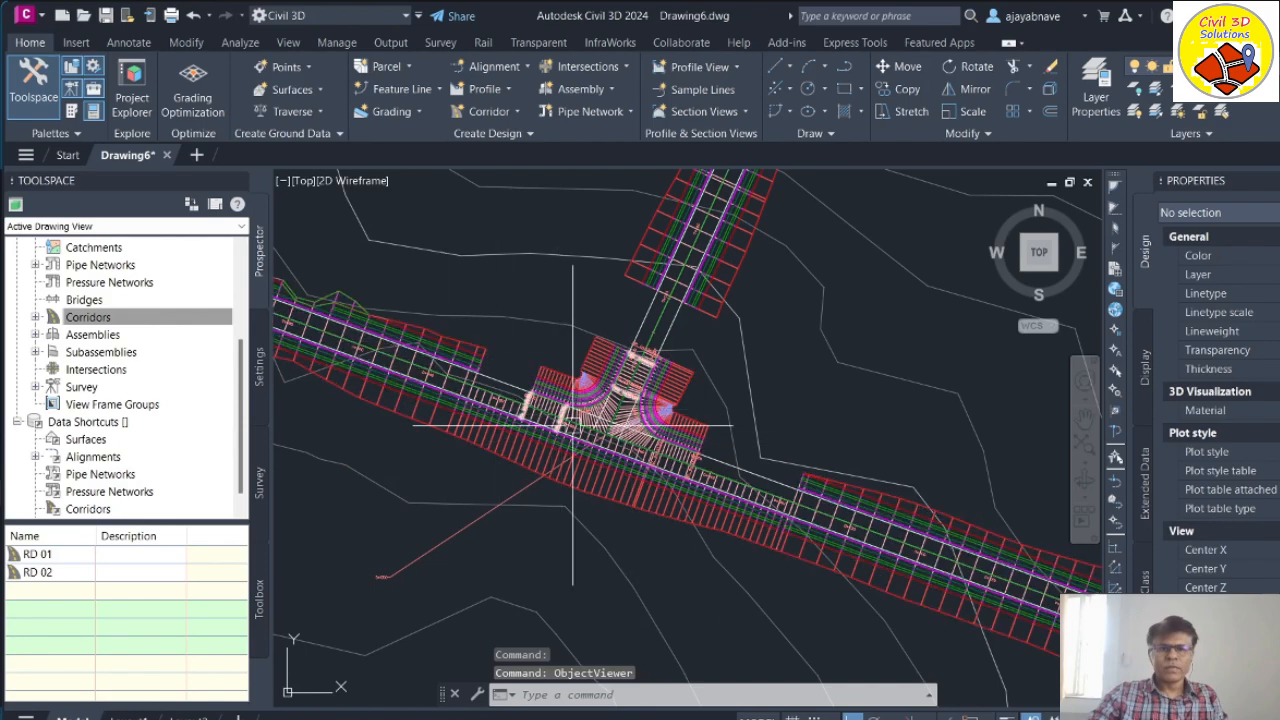
{"action": "scroll", "coordinate": [737, 334], "scroll_direction": "up", "scroll_amount": 2}
{"action": "scroll", "coordinate": [750, 420], "scroll_direction": "up", "scroll_amount": 2}
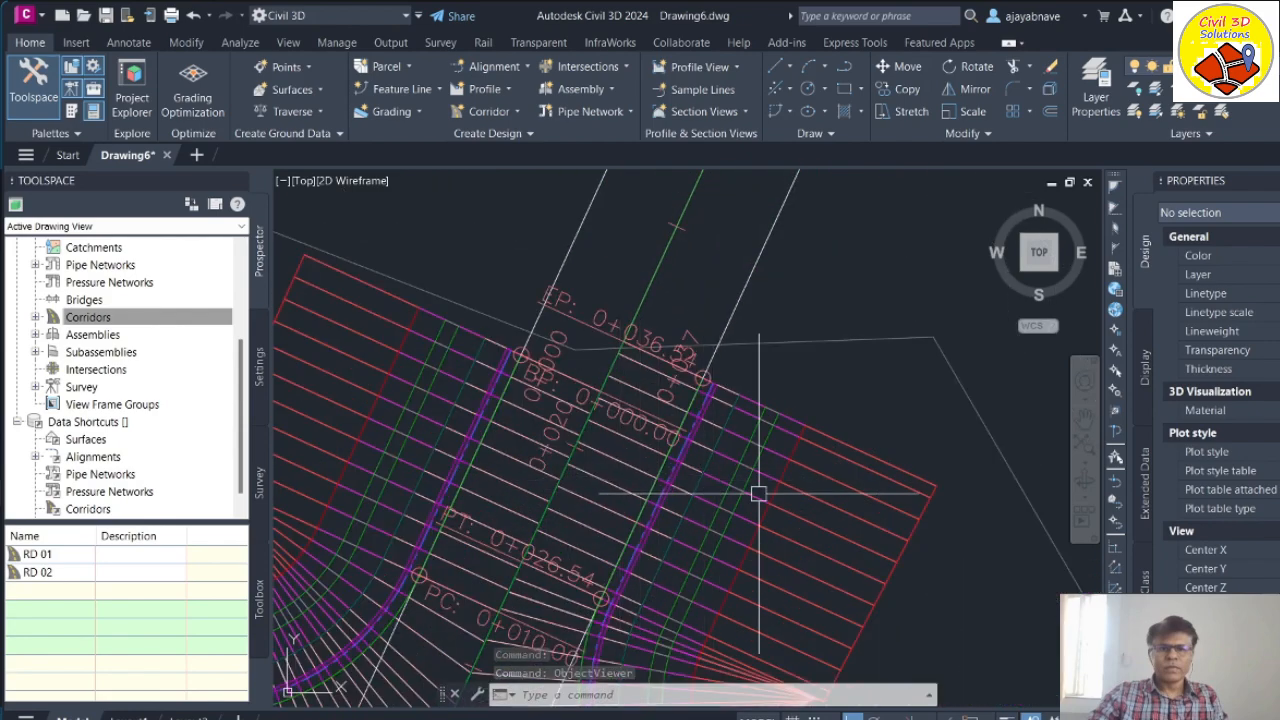
{"action": "left_click", "coordinate": [885, 484]}
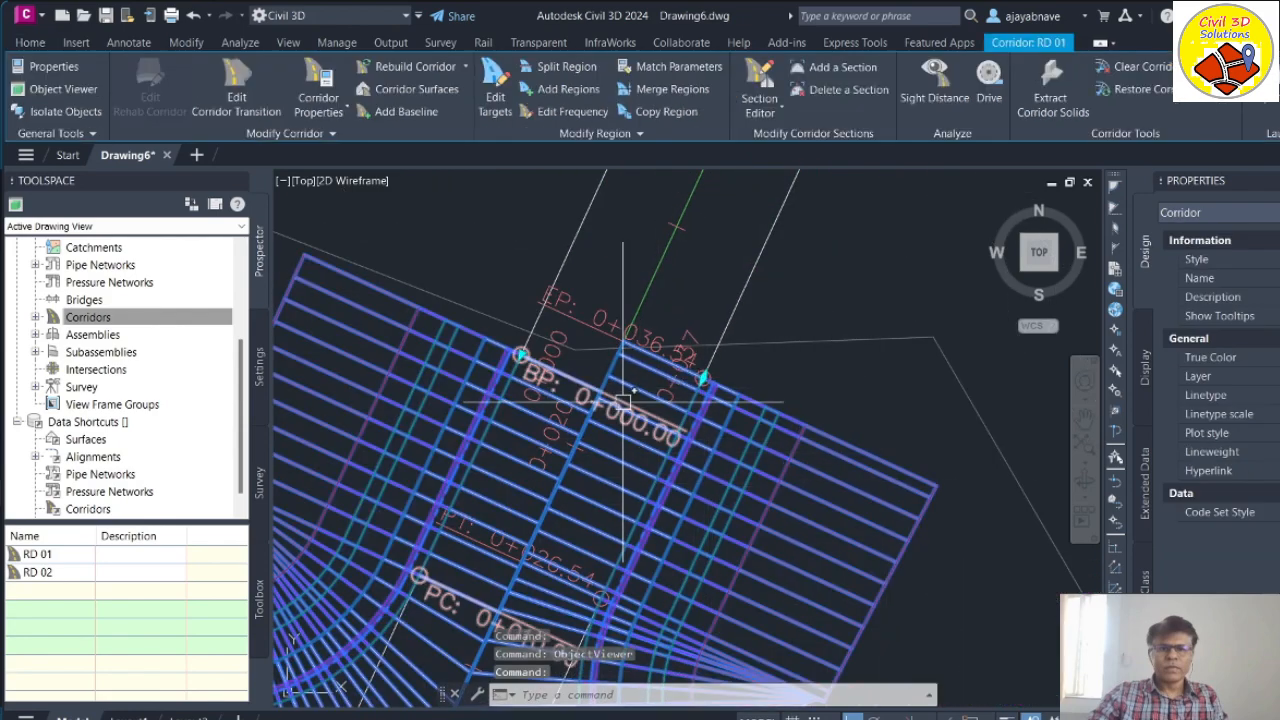
{"action": "scroll", "coordinate": [690, 415], "scroll_direction": "up", "scroll_amount": 2}
{"action": "scroll", "coordinate": [728, 360], "scroll_direction": "up", "scroll_amount": 3}
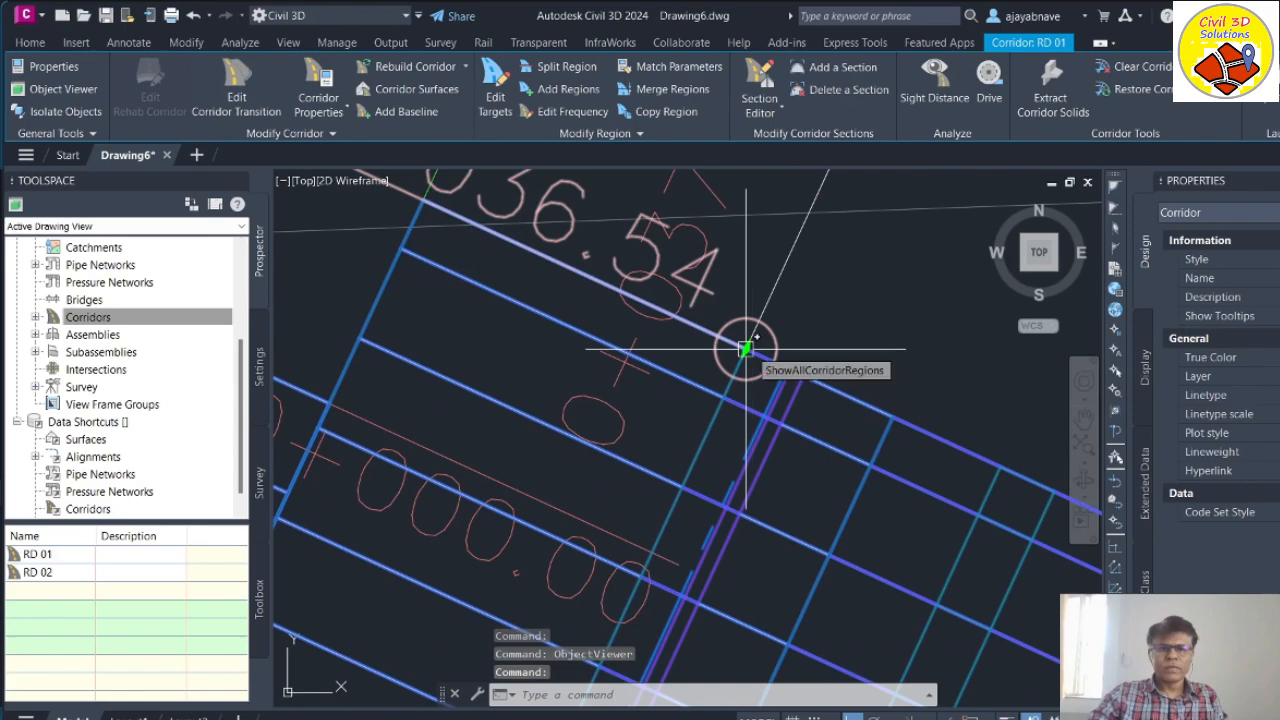
{"action": "left_click", "coordinate": [745, 348]}
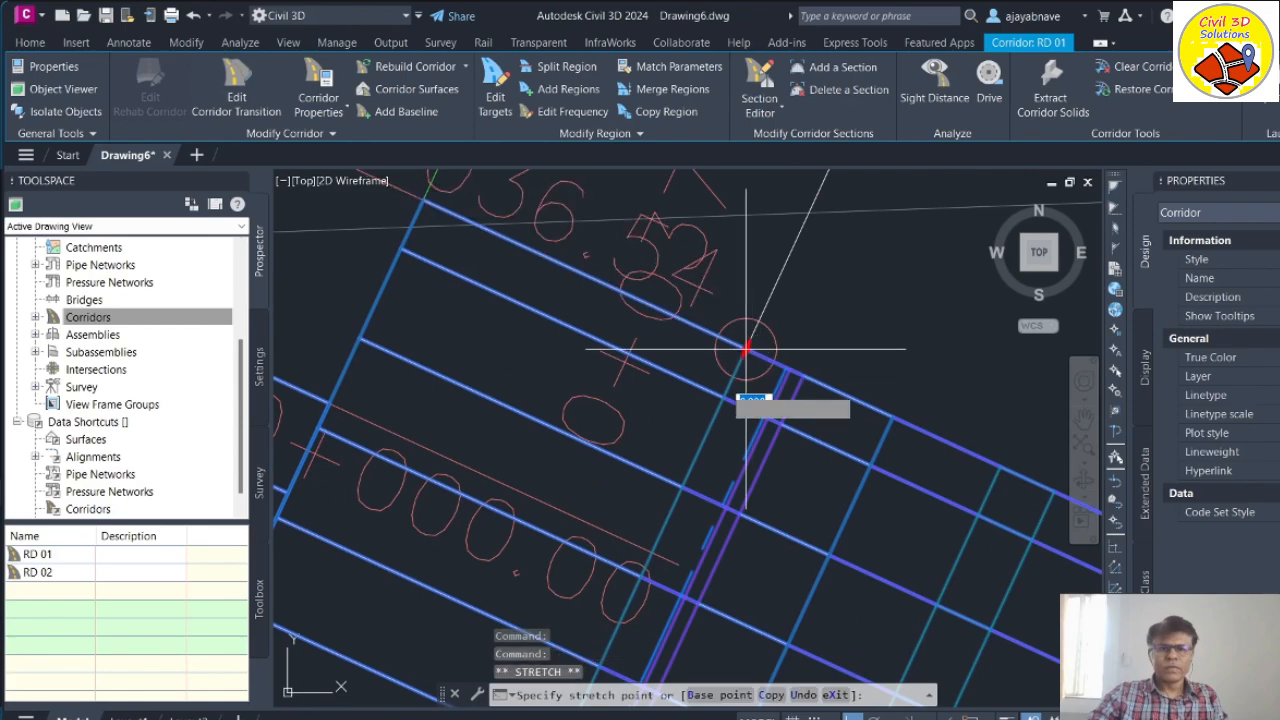
{"action": "scroll", "coordinate": [716, 406], "scroll_direction": "down", "scroll_amount": 2}
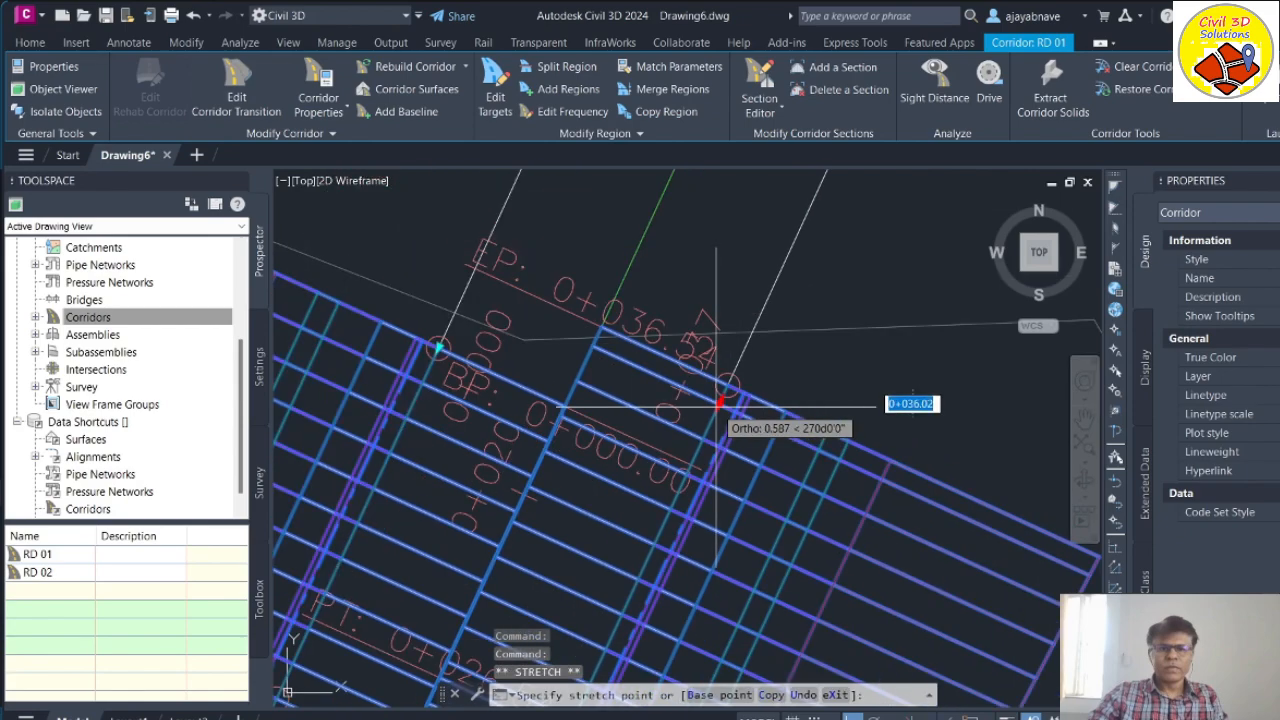
{"action": "type", "text": "end"}
{"action": "key", "text": "Return"}
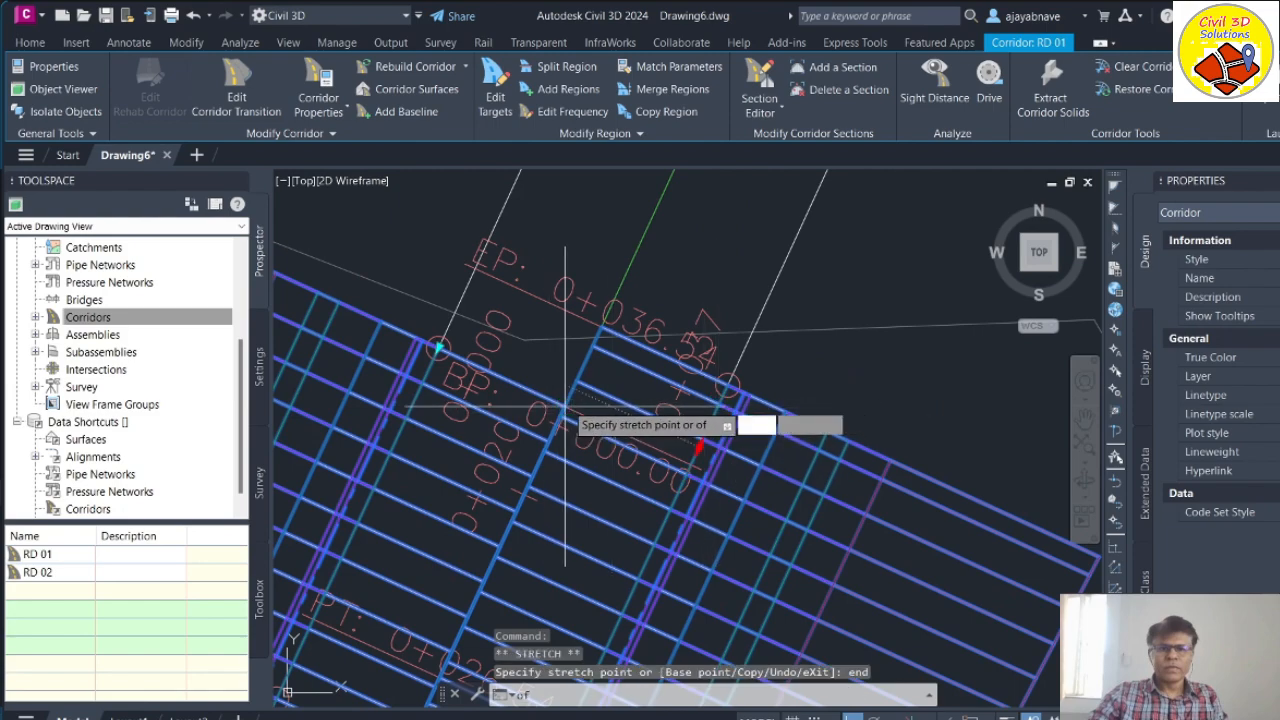
{"action": "scroll", "coordinate": [602, 447], "scroll_direction": "down", "scroll_amount": 4}
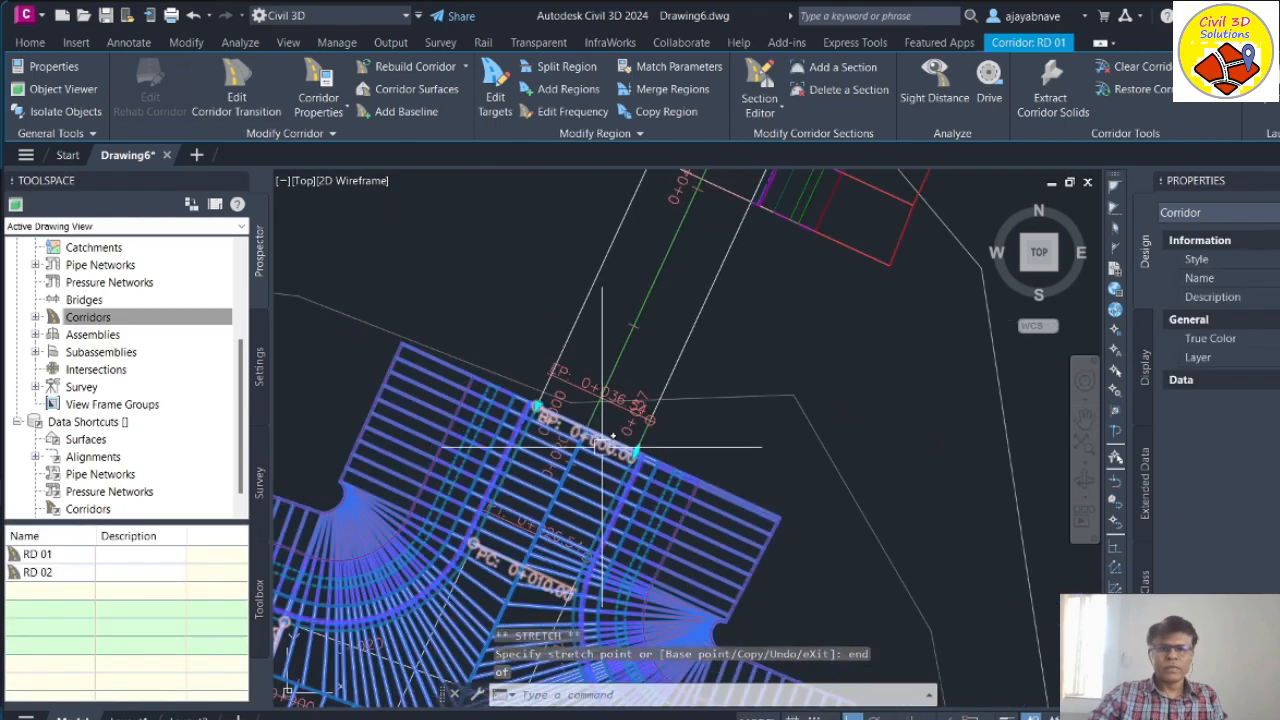
Step: Stretch the start of corridor RD 02 back to the centreline endpoint of RD 01's junction regions and dismiss the event log
{"action": "scroll", "coordinate": [755, 345], "scroll_direction": "down", "scroll_amount": 2}
{"action": "left_click", "coordinate": [796, 328]}
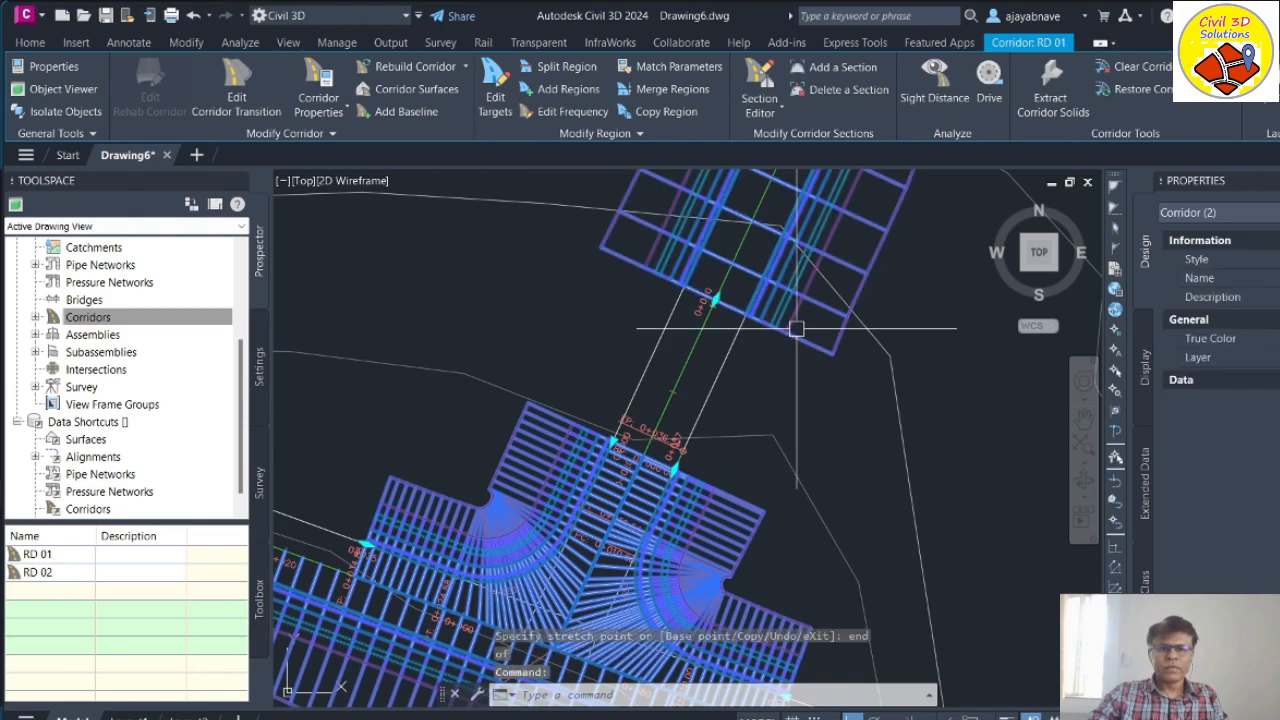
{"action": "left_click", "coordinate": [714, 297]}
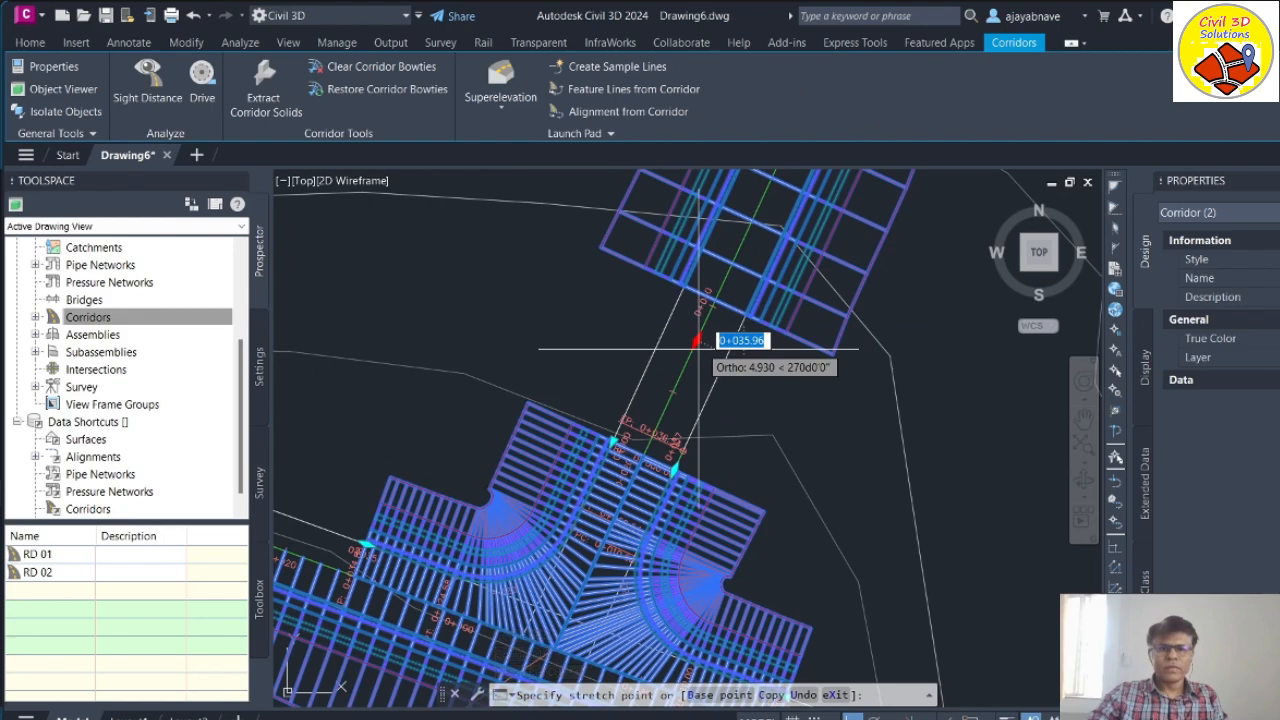
{"action": "type", "text": "end"}
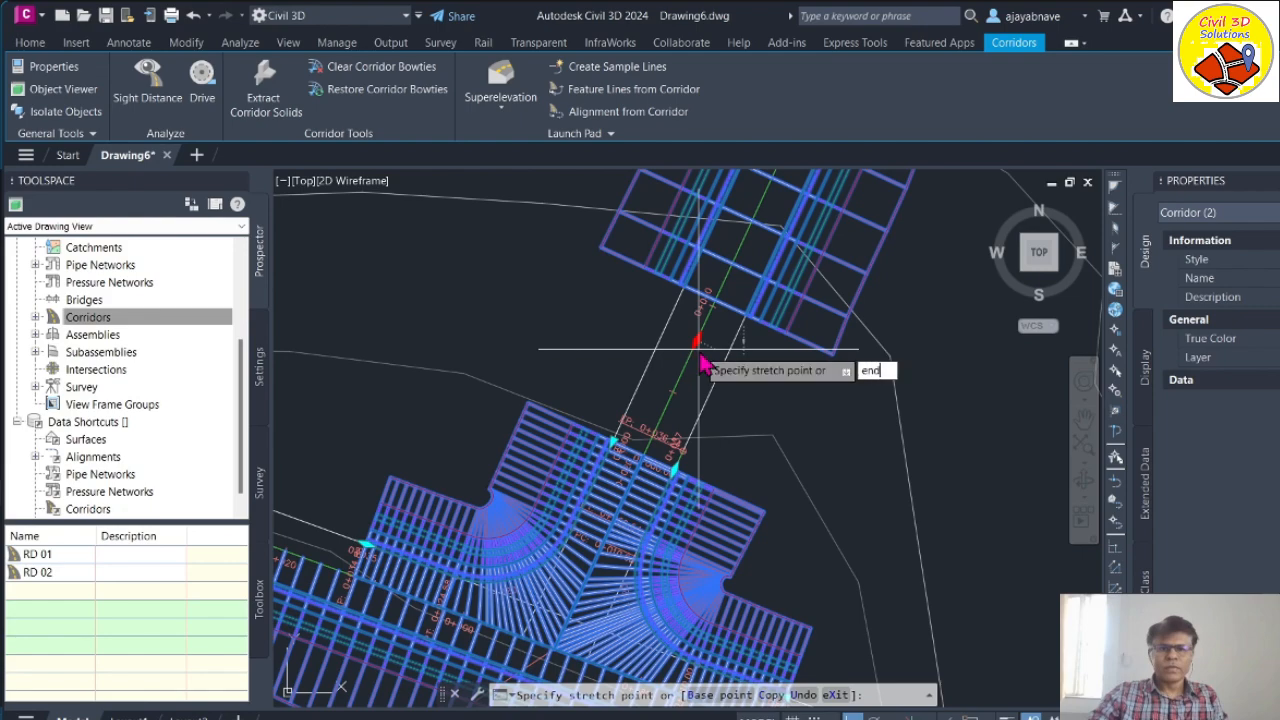
{"action": "key", "text": "Return"}
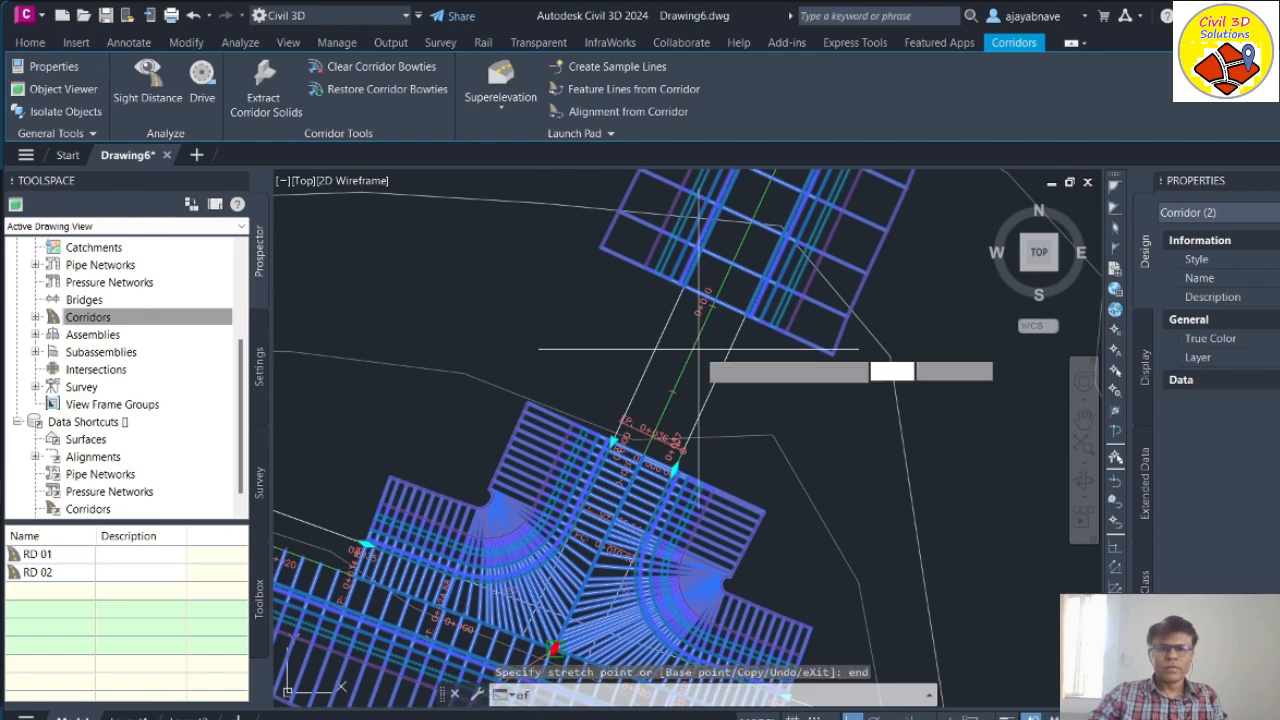
{"action": "left_click", "coordinate": [643, 456]}
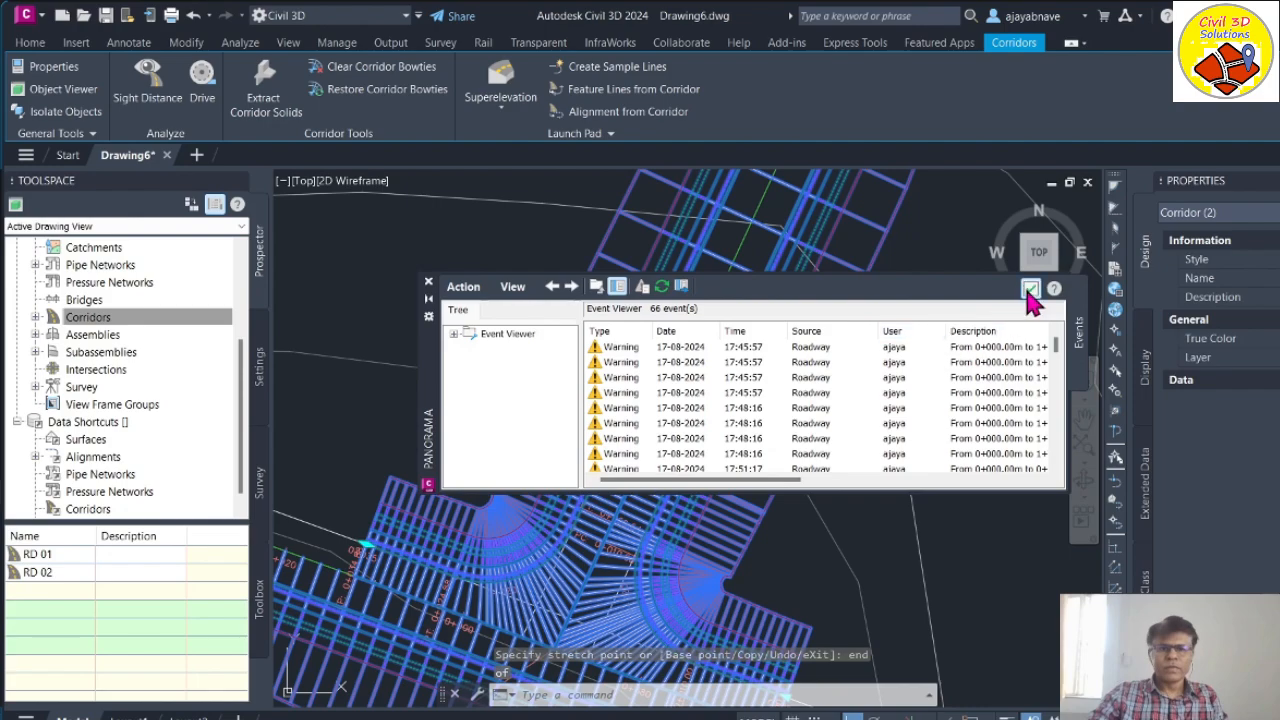
{"action": "left_click", "coordinate": [1030, 290]}
Step: Stretch the start of RD 01's western main-road region to the centreline endpoint beside the western curb return, and dismiss the event log
{"action": "scroll", "coordinate": [670, 482], "scroll_direction": "down", "scroll_amount": 5}
{"action": "scroll", "coordinate": [700, 505], "scroll_direction": "up", "scroll_amount": 6}
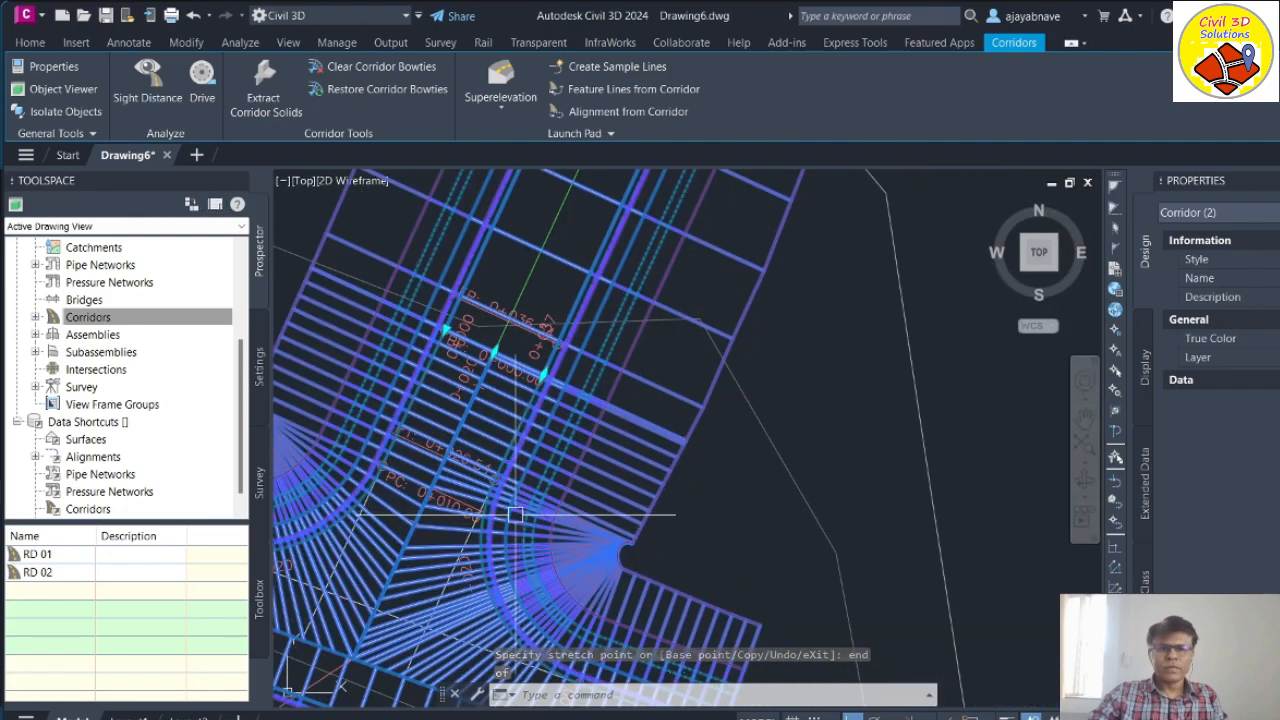
{"action": "scroll", "coordinate": [515, 515], "scroll_direction": "up", "scroll_amount": 5}
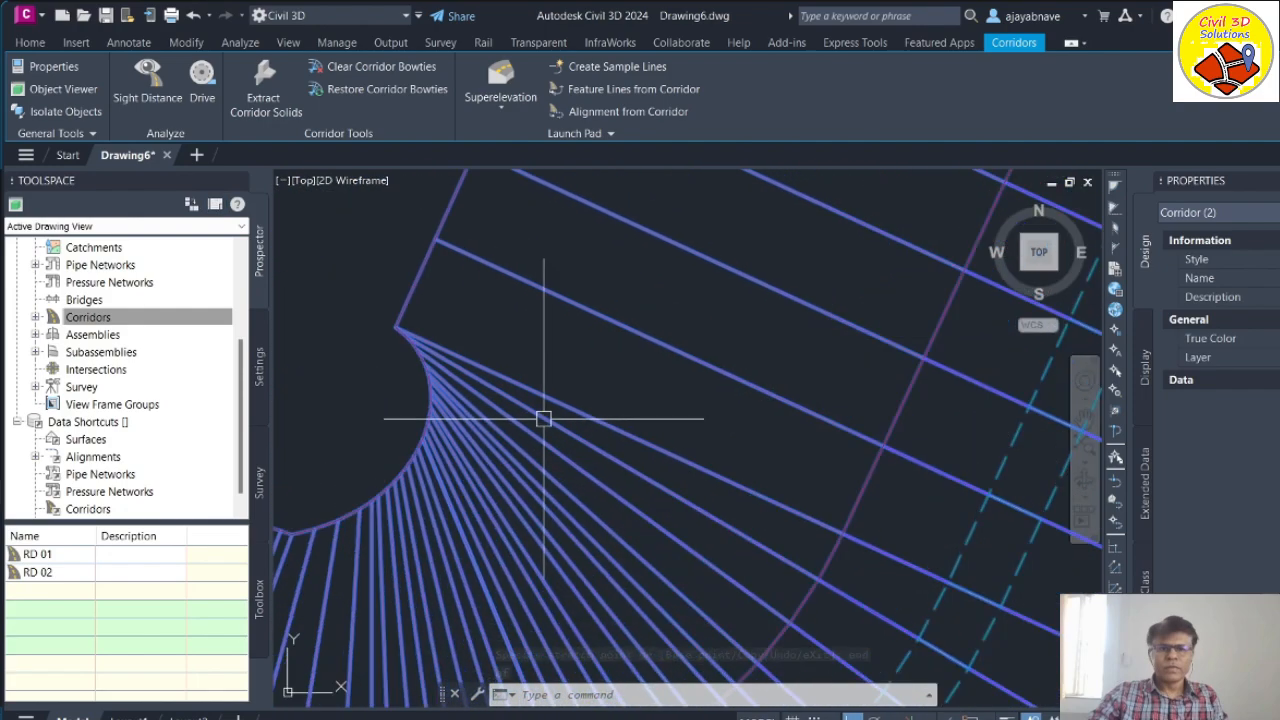
{"action": "scroll", "coordinate": [620, 430], "scroll_direction": "down", "scroll_amount": 5}
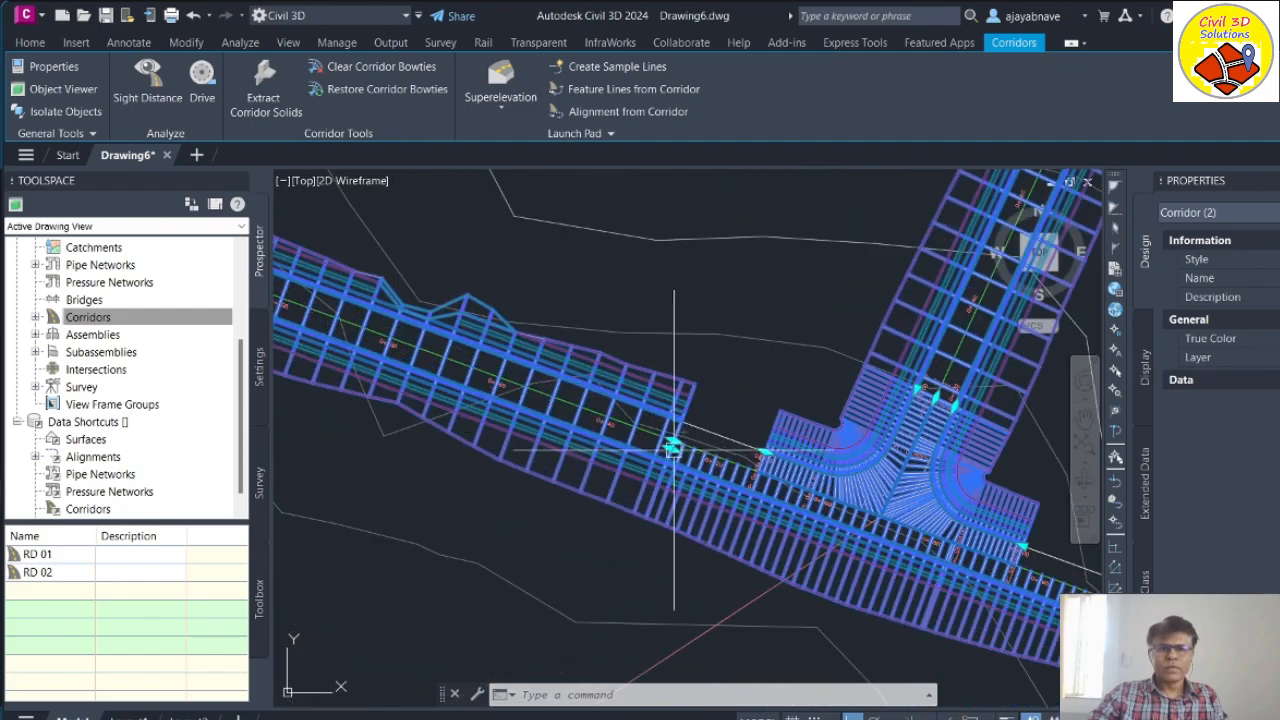
{"action": "scroll", "coordinate": [674, 450], "scroll_direction": "up", "scroll_amount": 3}
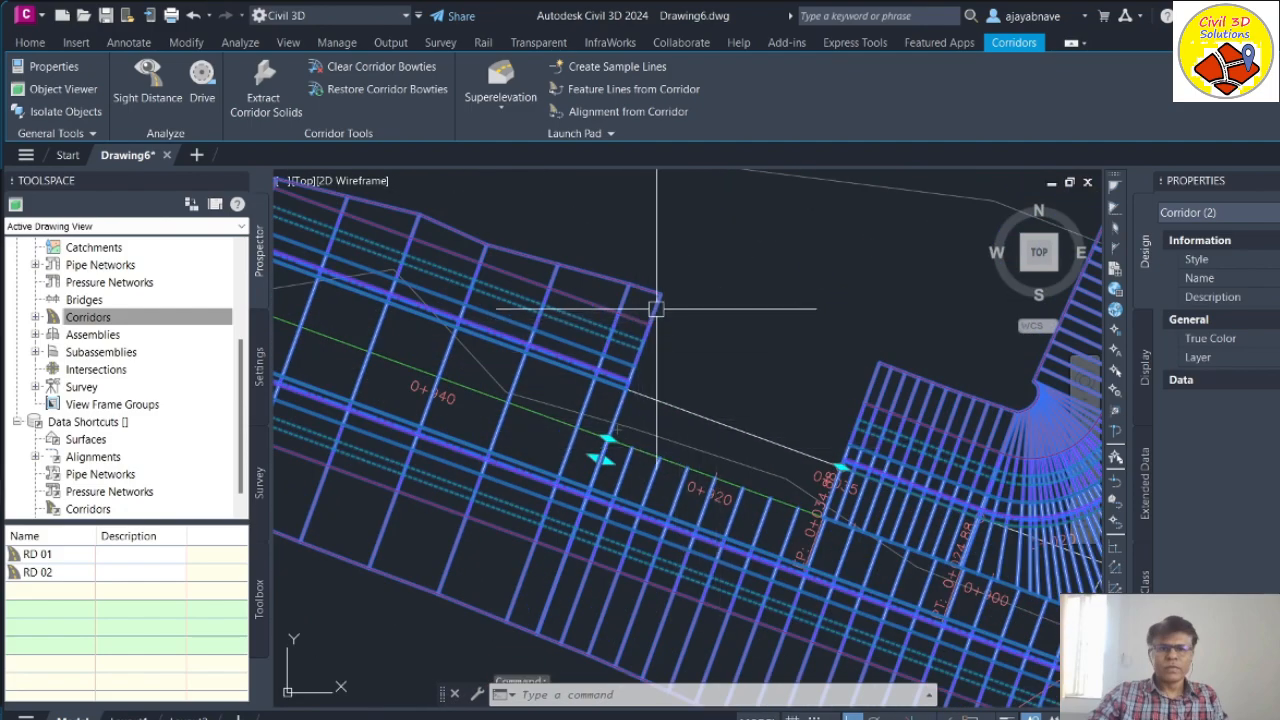
{"action": "left_click", "coordinate": [608, 438]}
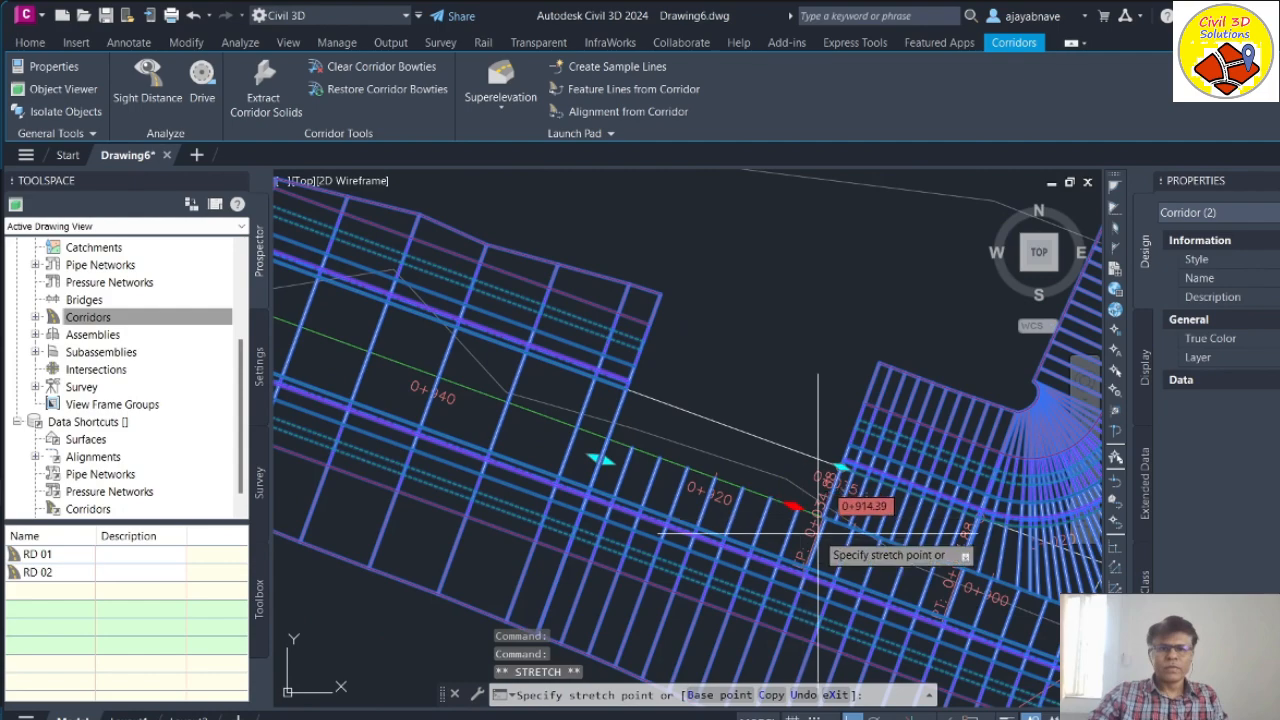
{"action": "type", "text": "end"}
{"action": "key", "text": "Return"}
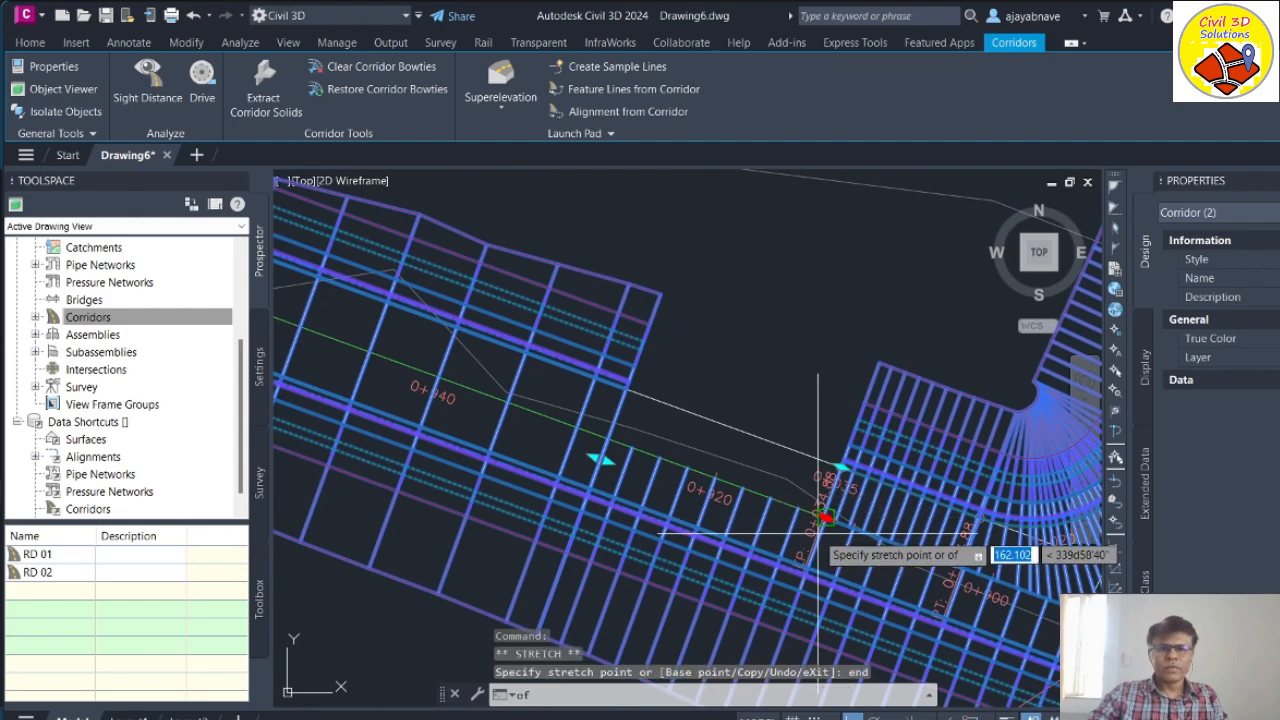
{"action": "left_click", "coordinate": [823, 518]}
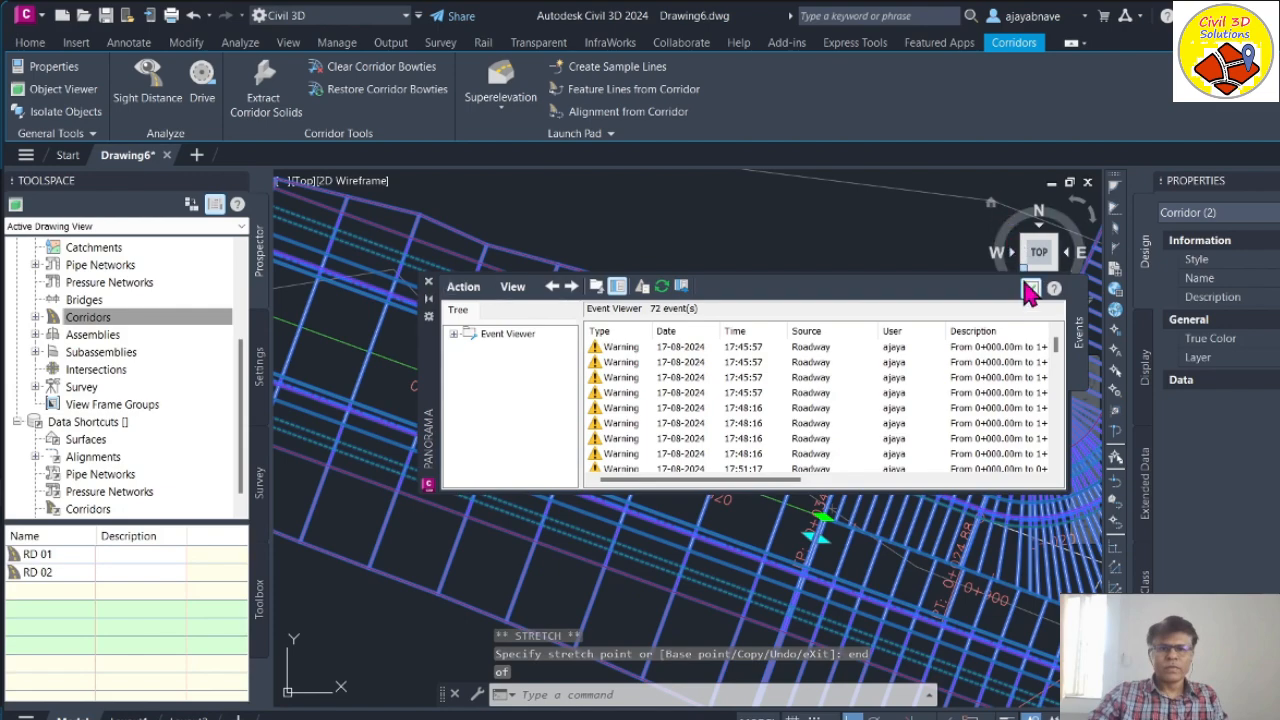
{"action": "left_click", "coordinate": [1030, 289]}
Step: Stretch the end of RD 01's eastern main-road region to the centreline endpoint beside the eastern curb return, dismiss the event log and clear the selection
{"action": "scroll", "coordinate": [655, 440], "scroll_direction": "down", "scroll_amount": 3}
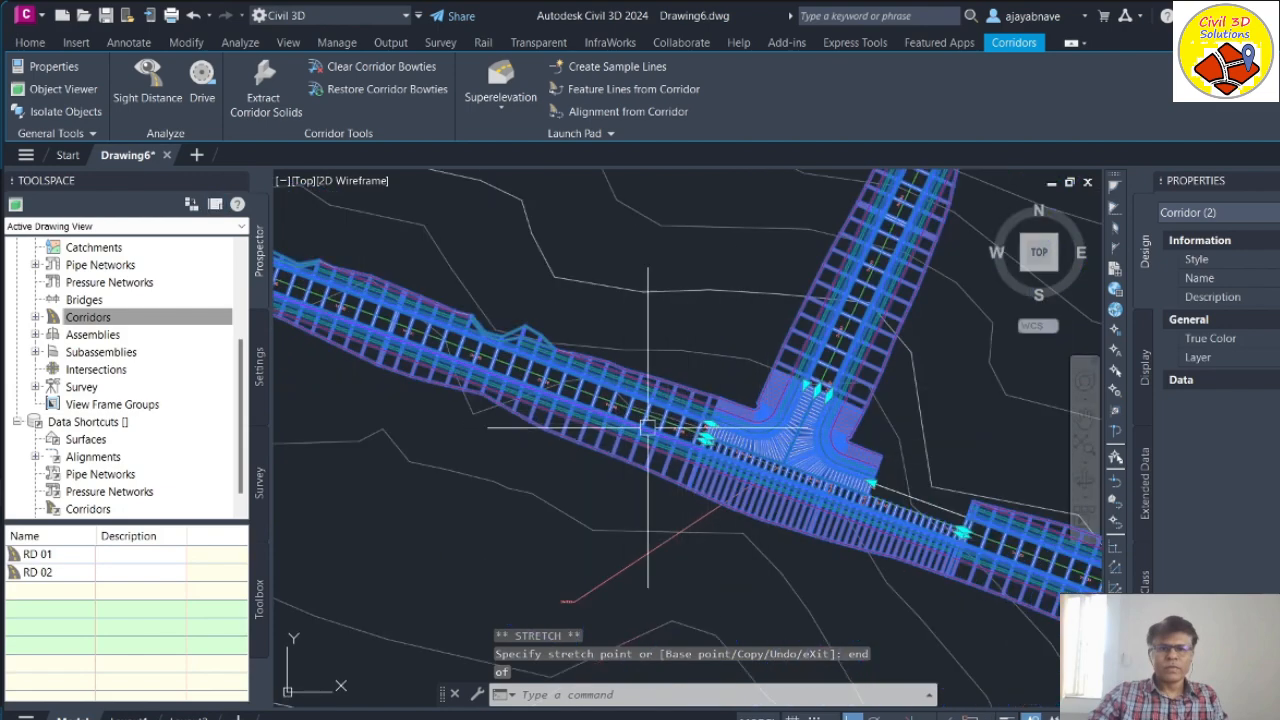
{"action": "scroll", "coordinate": [648, 428], "scroll_direction": "down", "scroll_amount": 2}
{"action": "scroll", "coordinate": [790, 440], "scroll_direction": "up", "scroll_amount": 6}
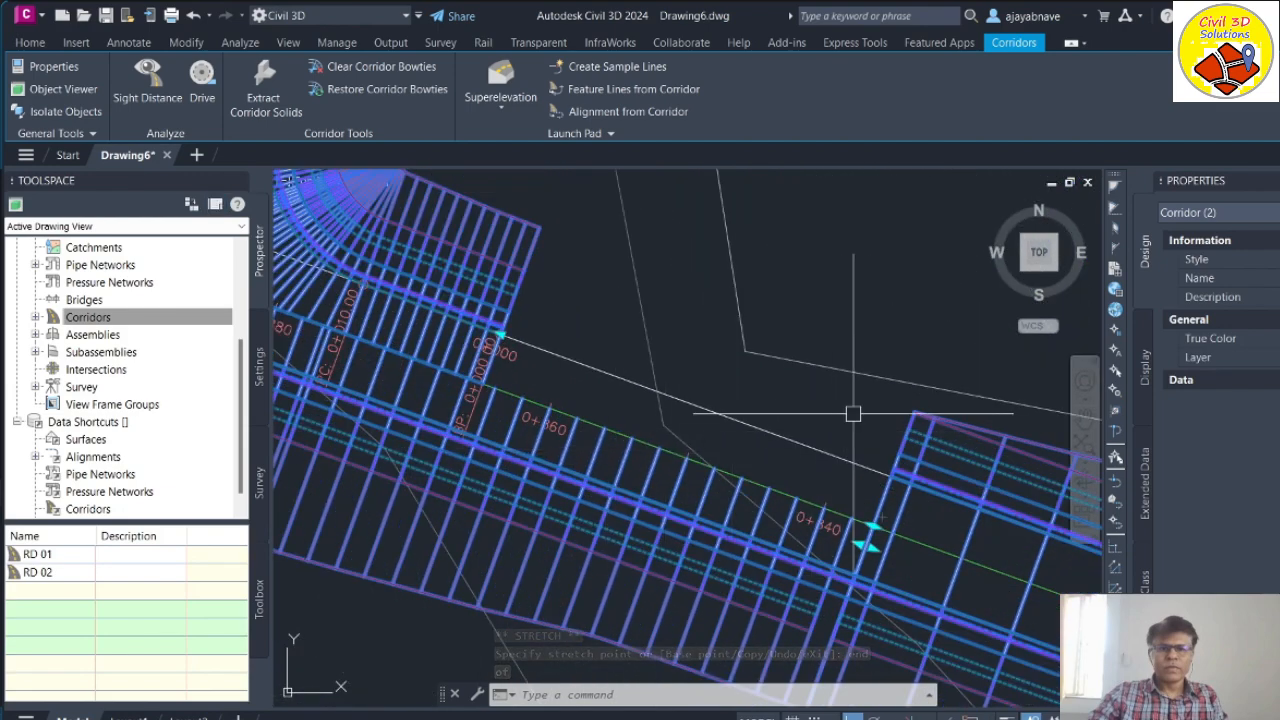
{"action": "scroll", "coordinate": [886, 529], "scroll_direction": "up", "scroll_amount": 2}
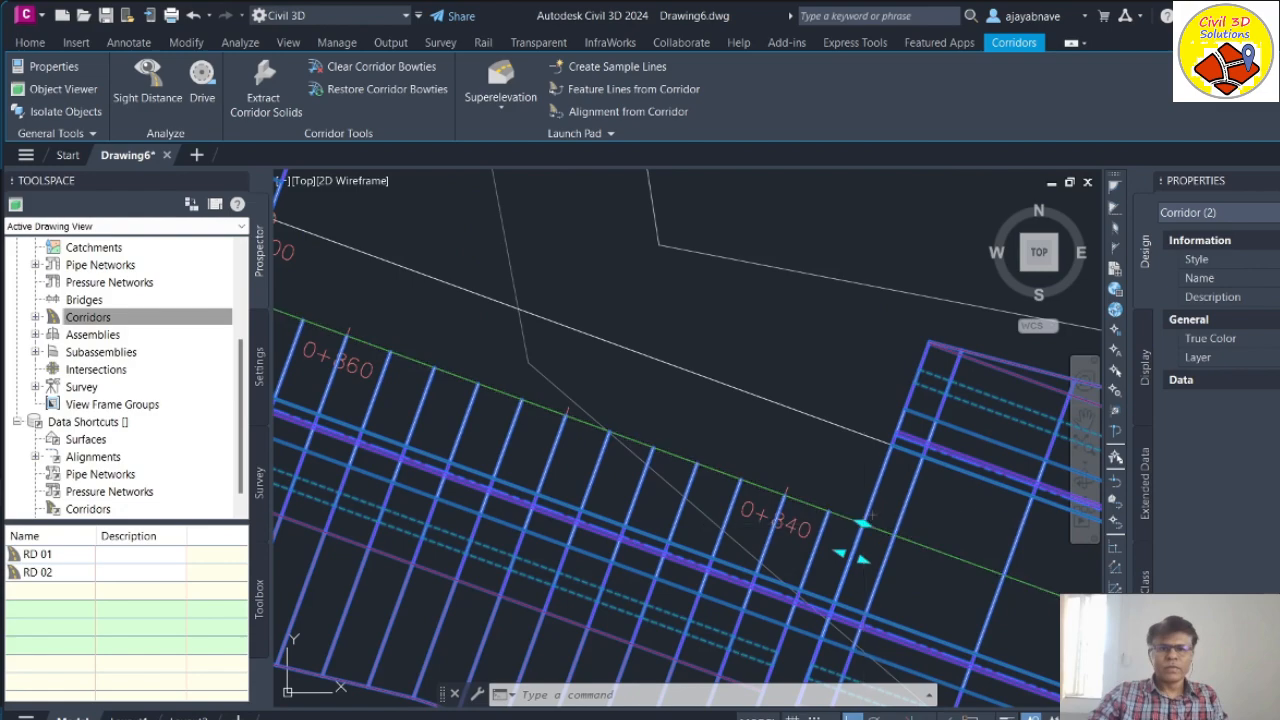
{"action": "left_click", "coordinate": [864, 521]}
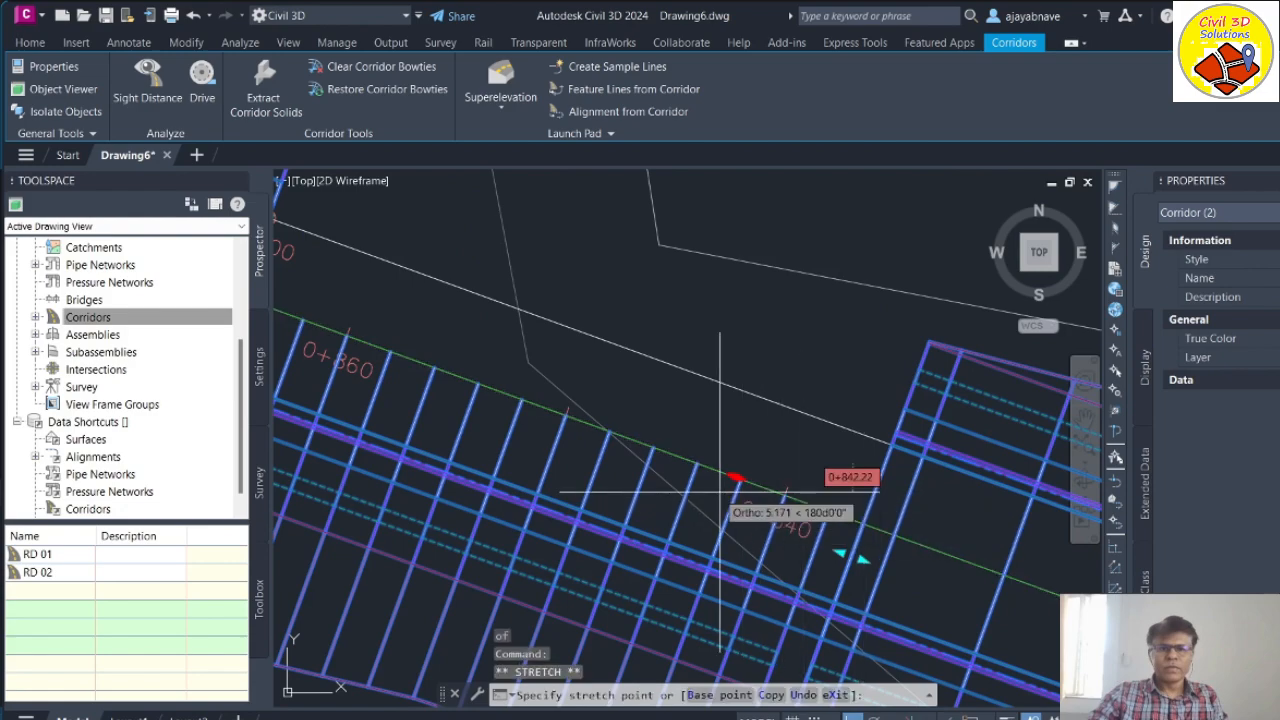
{"action": "scroll", "coordinate": [720, 490], "scroll_direction": "down", "scroll_amount": 3}
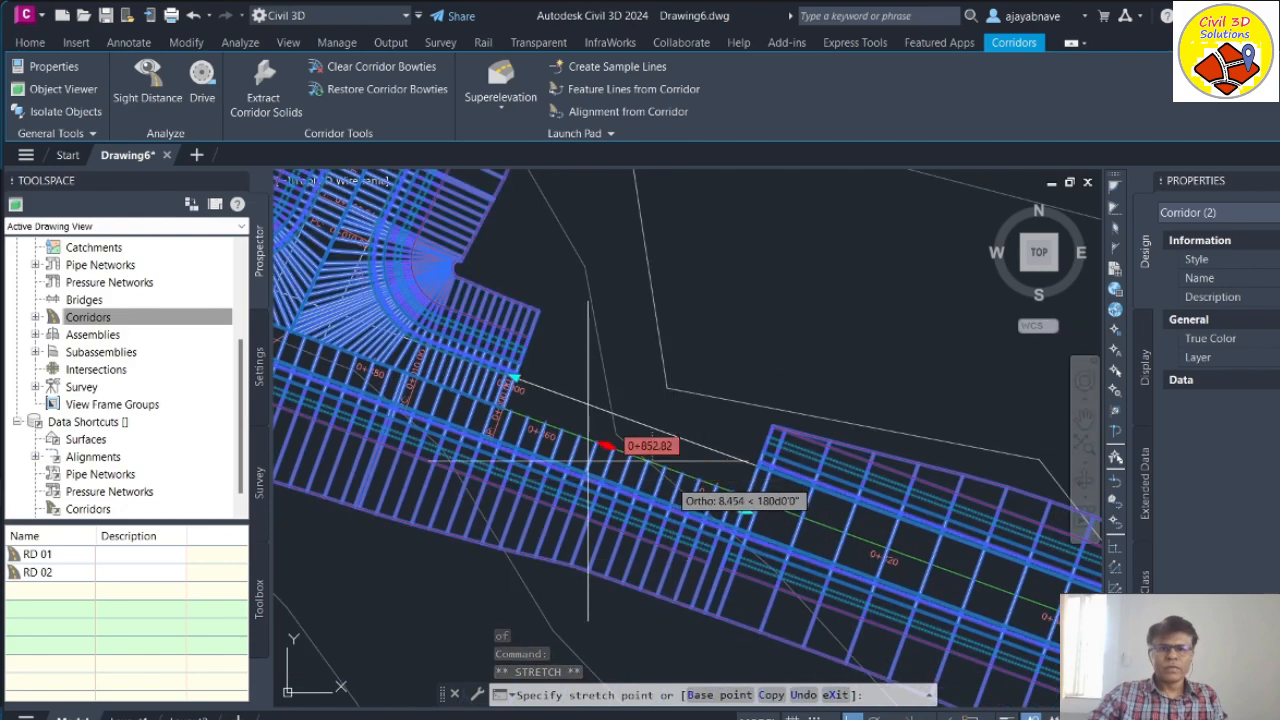
{"action": "type", "text": "end"}
{"action": "key", "text": "Return"}
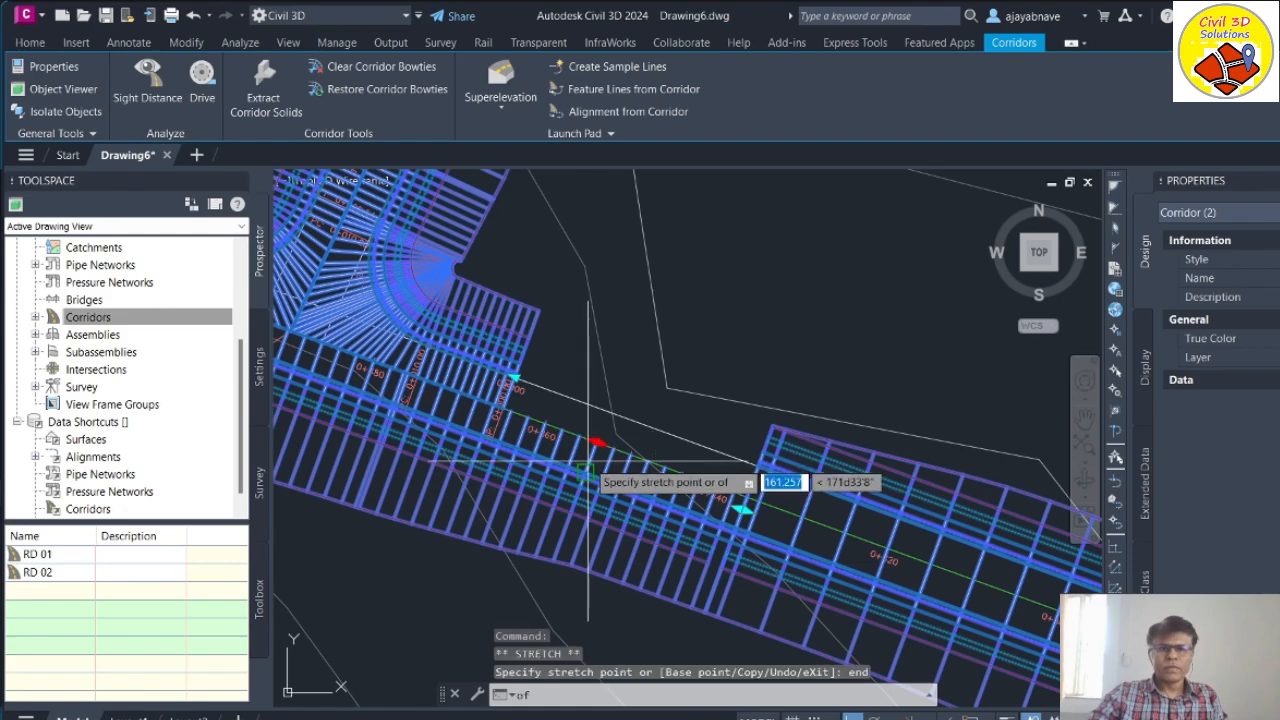
{"action": "left_click", "coordinate": [588, 470]}
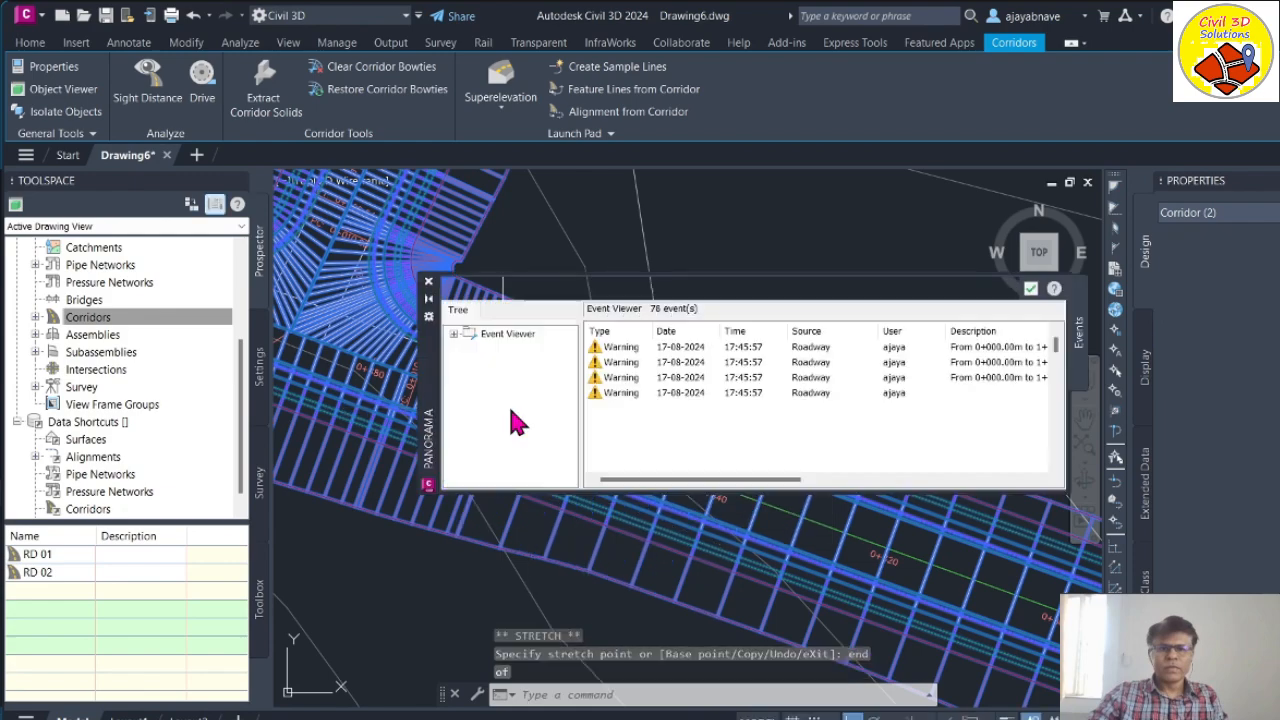
{"action": "left_click", "coordinate": [1030, 288]}
{"action": "scroll", "coordinate": [806, 547], "scroll_direction": "down", "scroll_amount": 2}
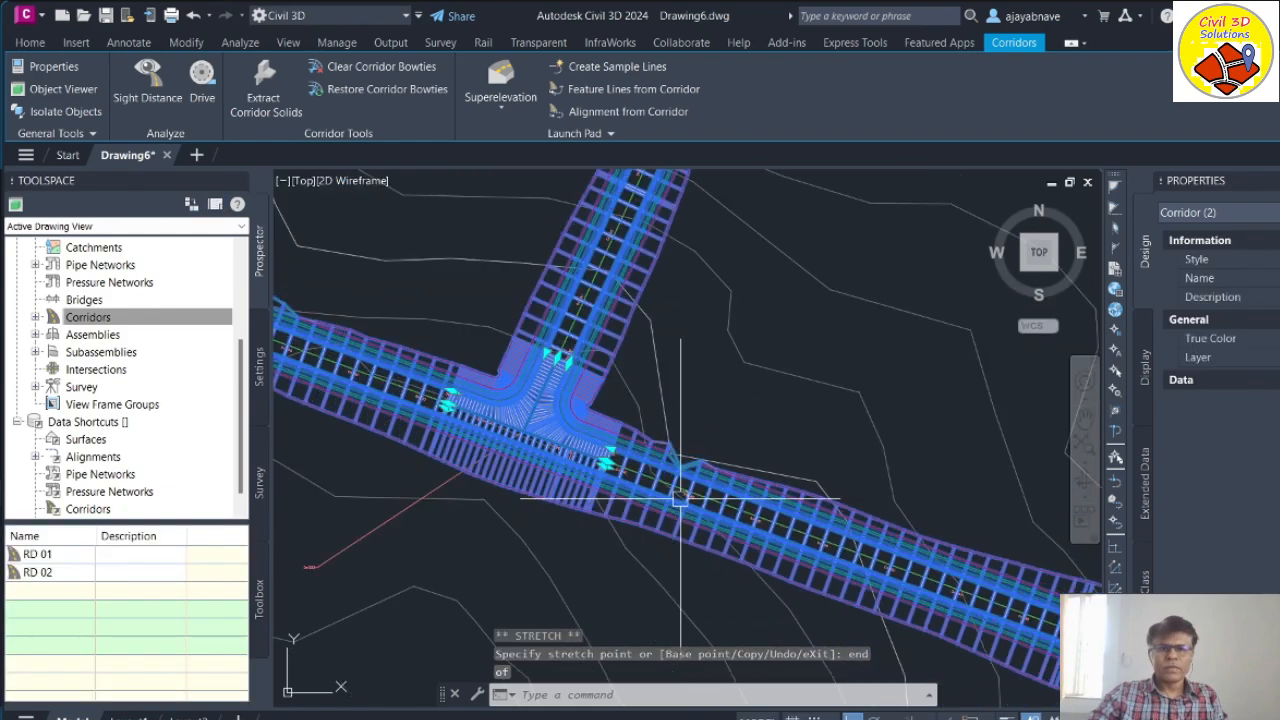
{"action": "scroll", "coordinate": [560, 520], "scroll_direction": "up", "scroll_amount": 2}
{"action": "scroll", "coordinate": [612, 462], "scroll_direction": "down", "scroll_amount": 4}
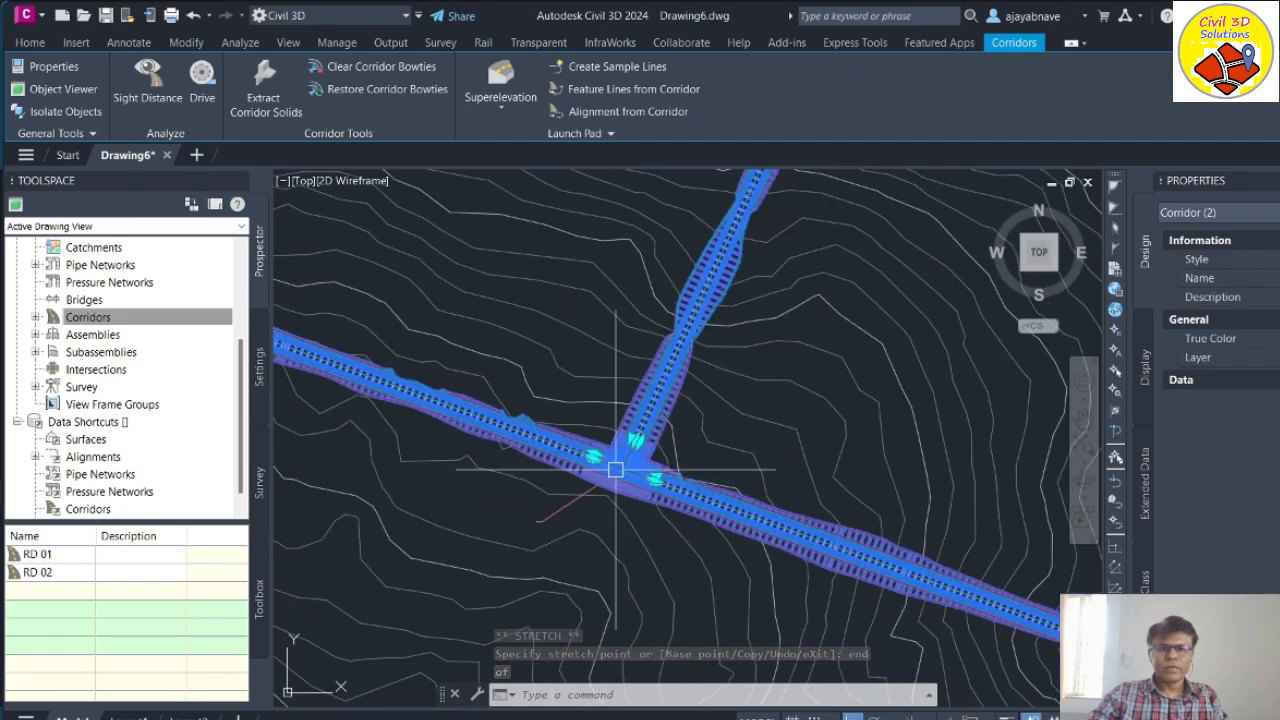
{"action": "scroll", "coordinate": [602, 467], "scroll_direction": "up", "scroll_amount": 2}
{"action": "key", "text": "Escape"}
{"action": "key", "text": "Escape"}
Step: Open corridors RD 01 and RD 02 together in the Object Viewer and set a southeast isometric view
{"action": "scroll", "coordinate": [700, 445], "scroll_direction": "up", "scroll_amount": 2}
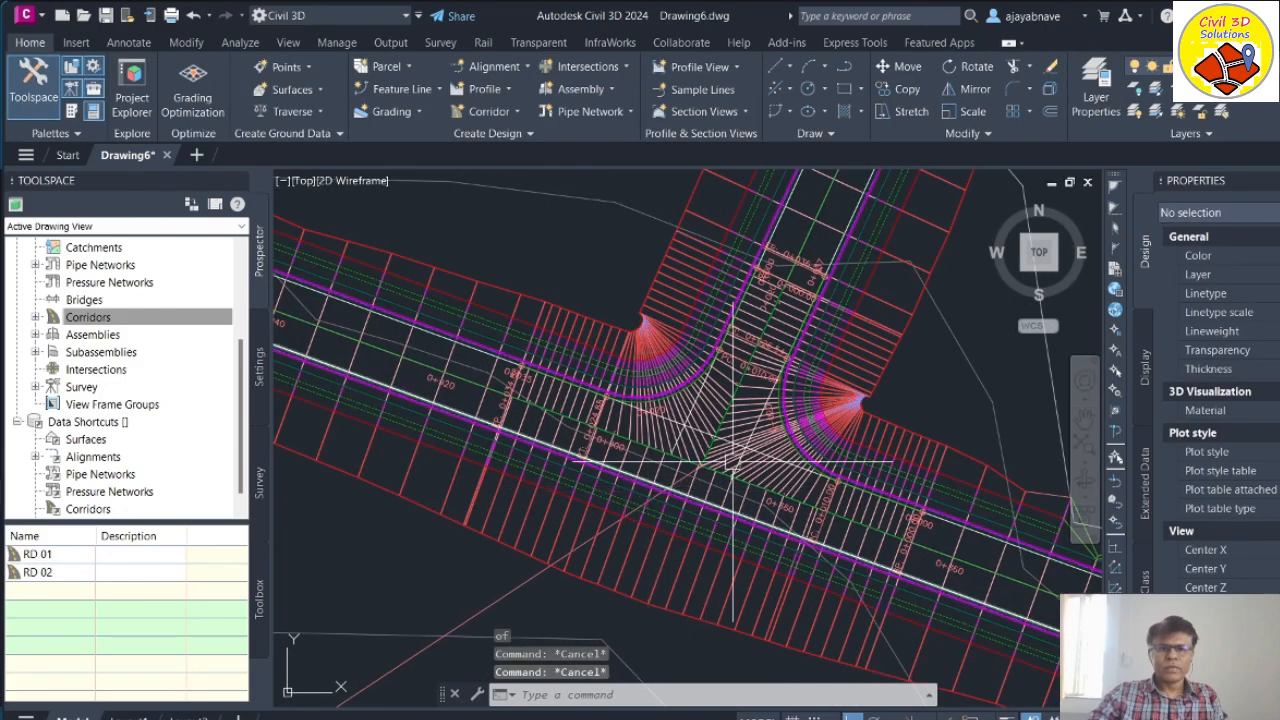
{"action": "scroll", "coordinate": [735, 436], "scroll_direction": "up", "scroll_amount": 3}
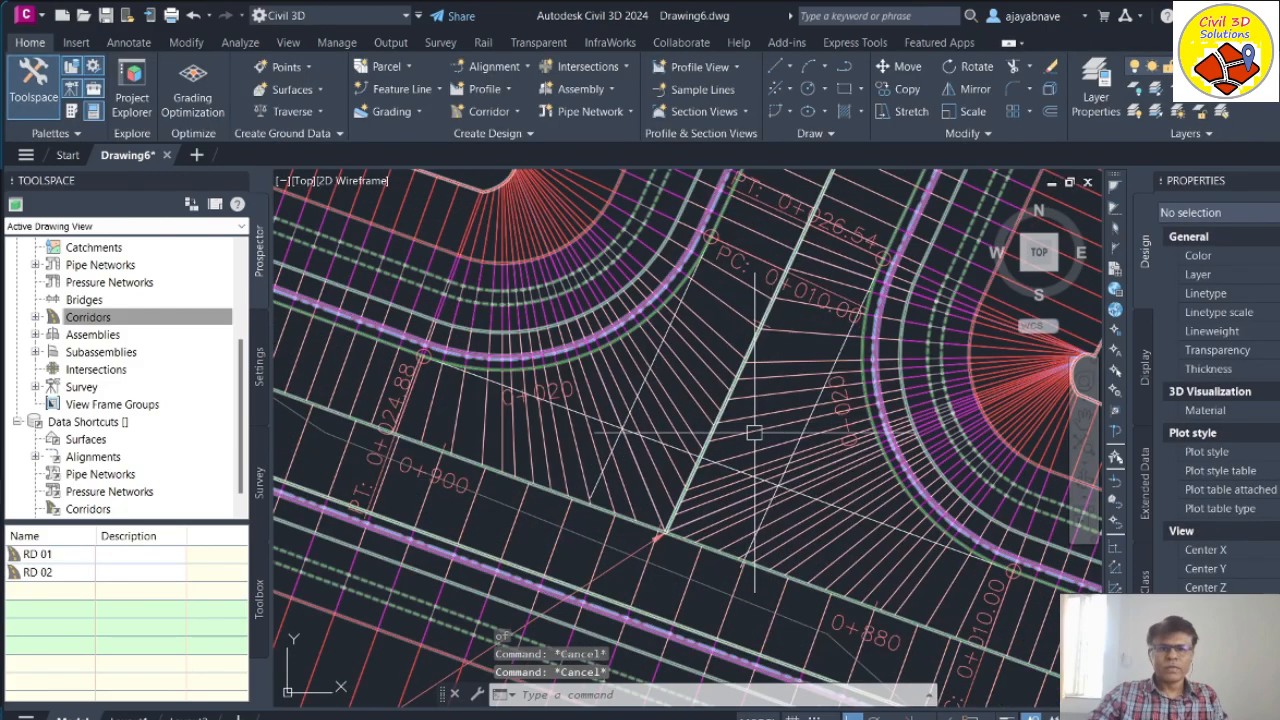
{"action": "left_click", "coordinate": [720, 467]}
{"action": "scroll", "coordinate": [720, 467], "scroll_direction": "down", "scroll_amount": 4}
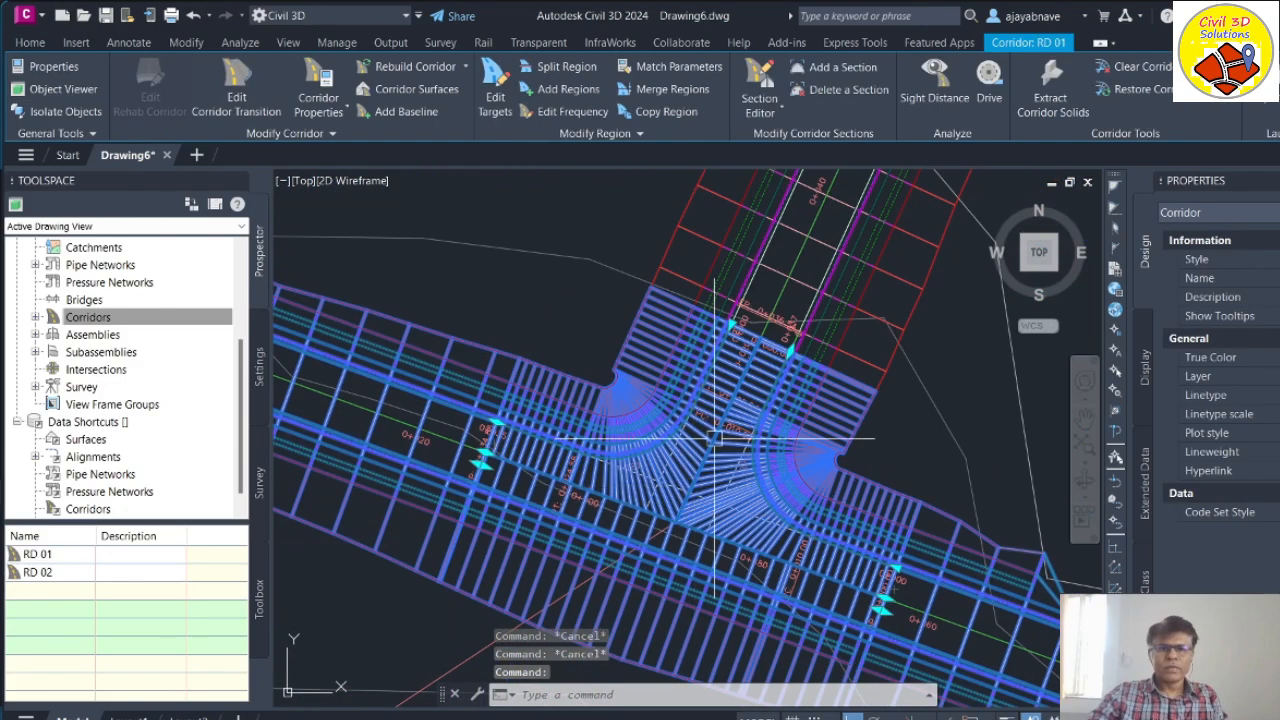
{"action": "left_click", "coordinate": [720, 190]}
{"action": "right_click", "coordinate": [720, 192]}
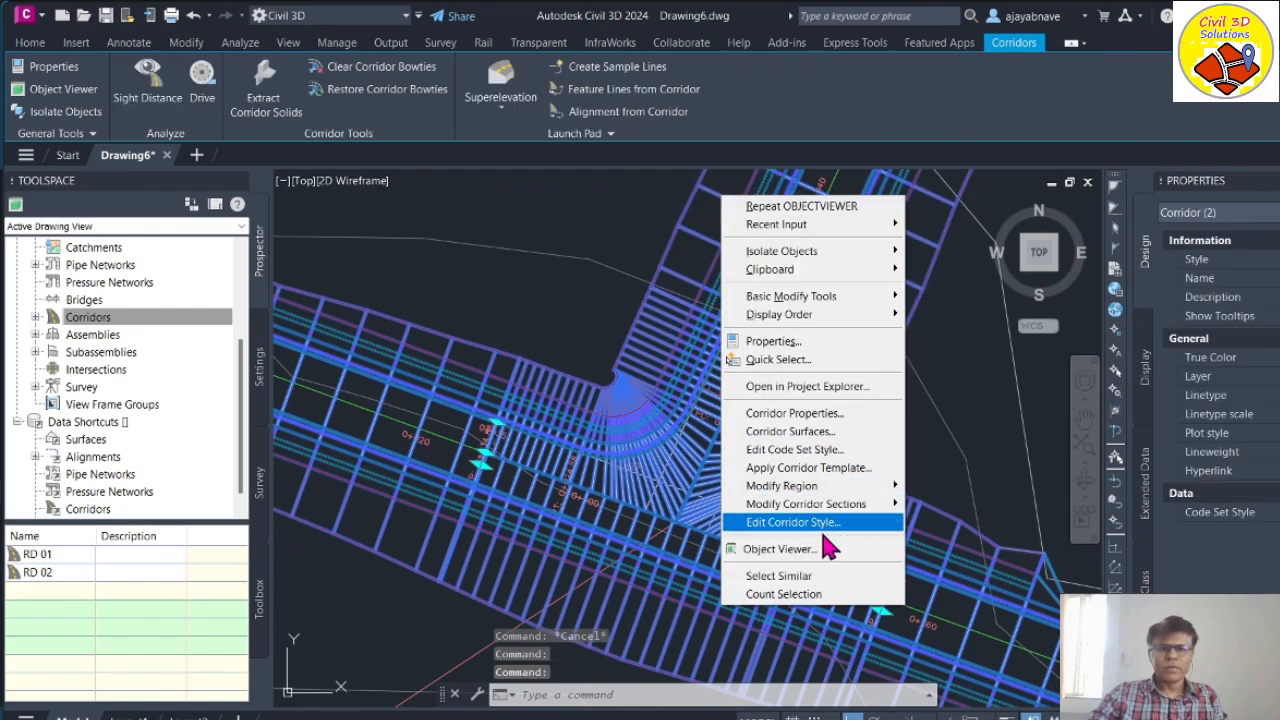
{"action": "left_click", "coordinate": [822, 563]}
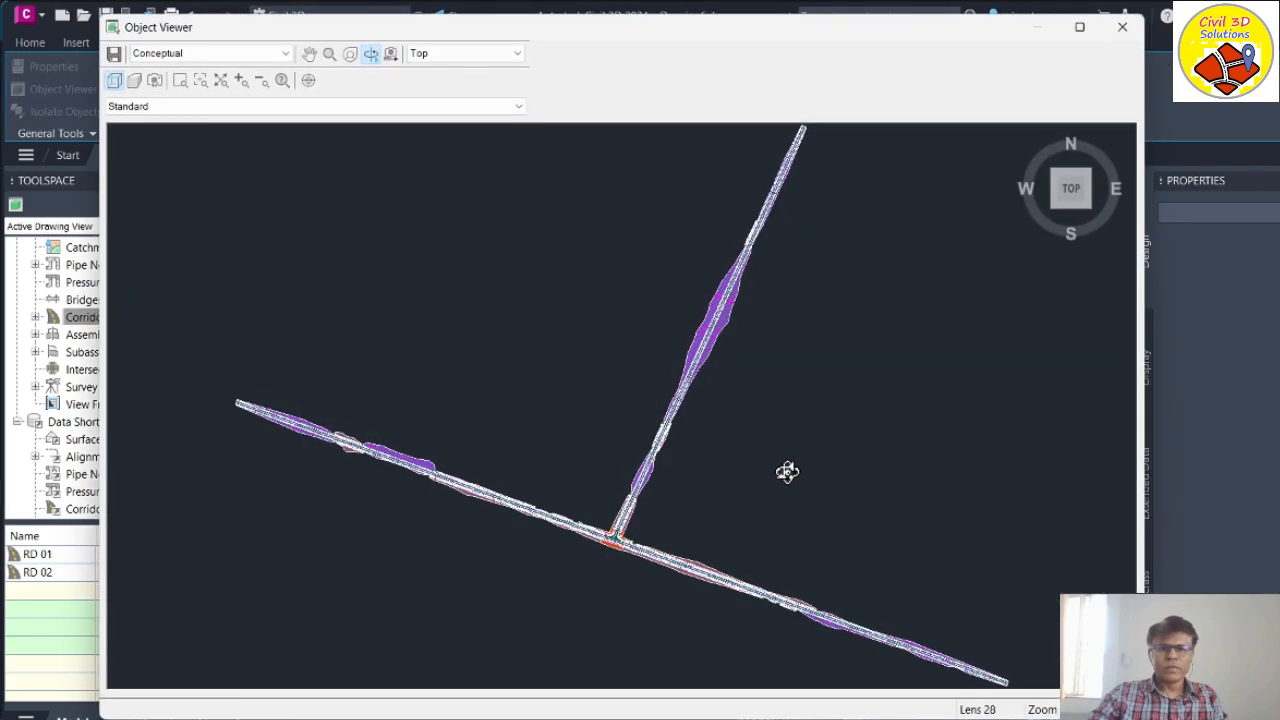
{"action": "left_click", "coordinate": [1087, 200]}
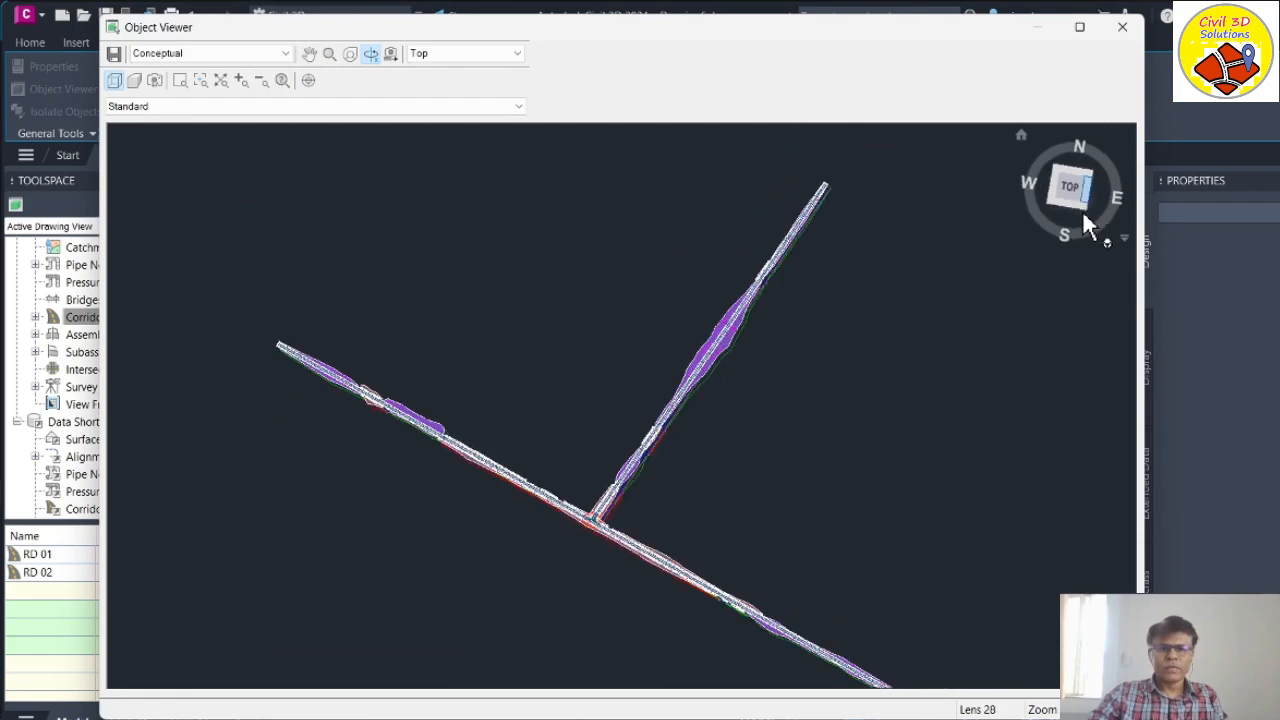
{"action": "left_click", "coordinate": [1058, 205]}
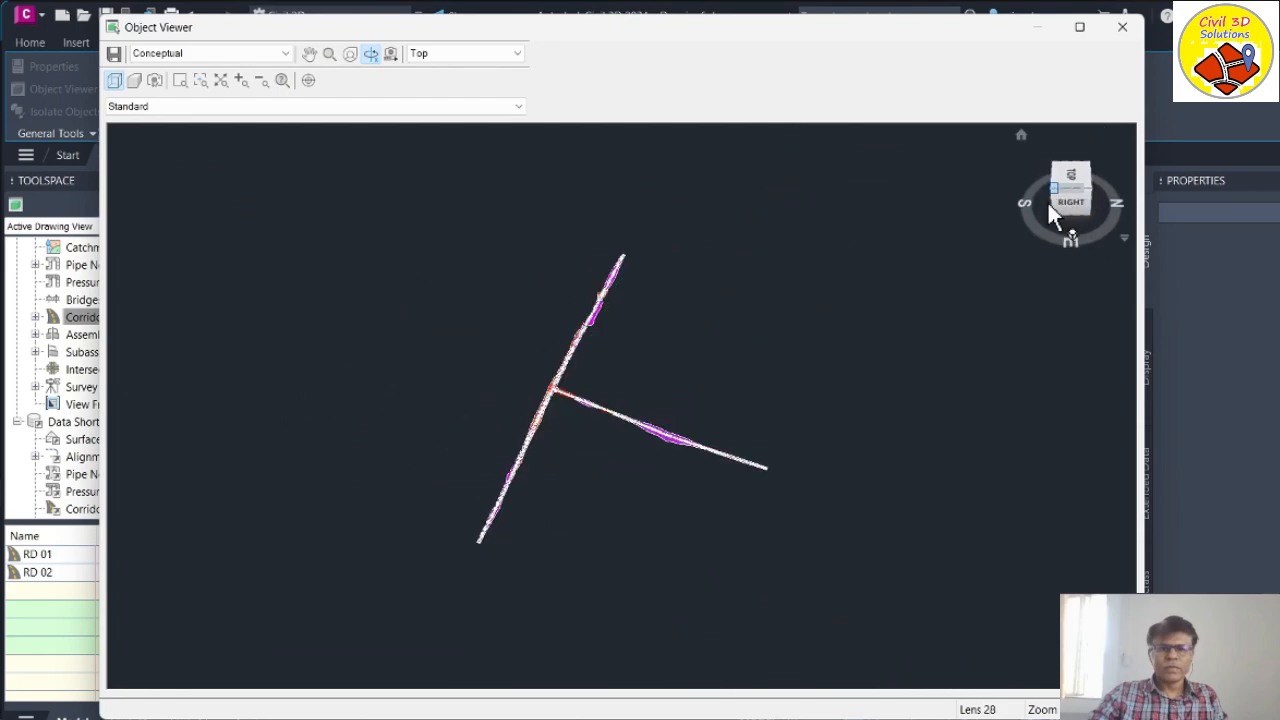
Step: Examine in 3D how the curb returns and corridor regions connect at the junction, and close the Object Viewer
{"action": "left_click", "coordinate": [181, 82]}
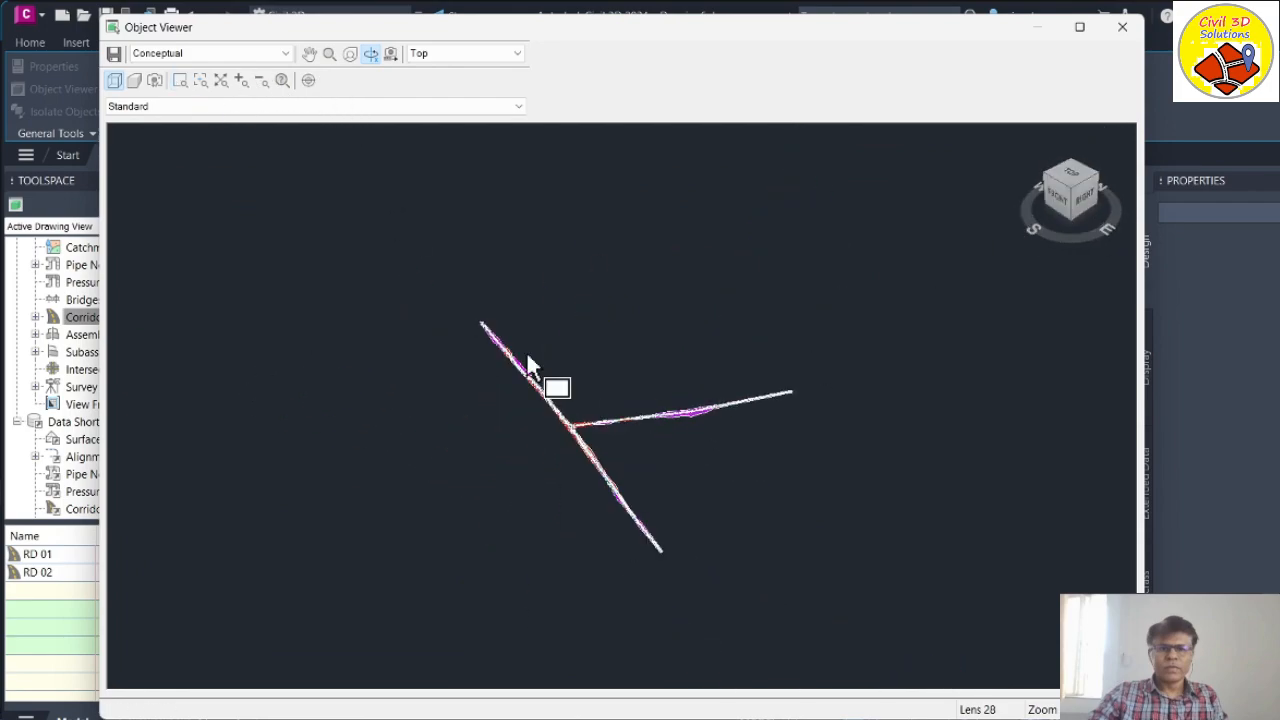
{"action": "left_click", "coordinate": [597, 436]}
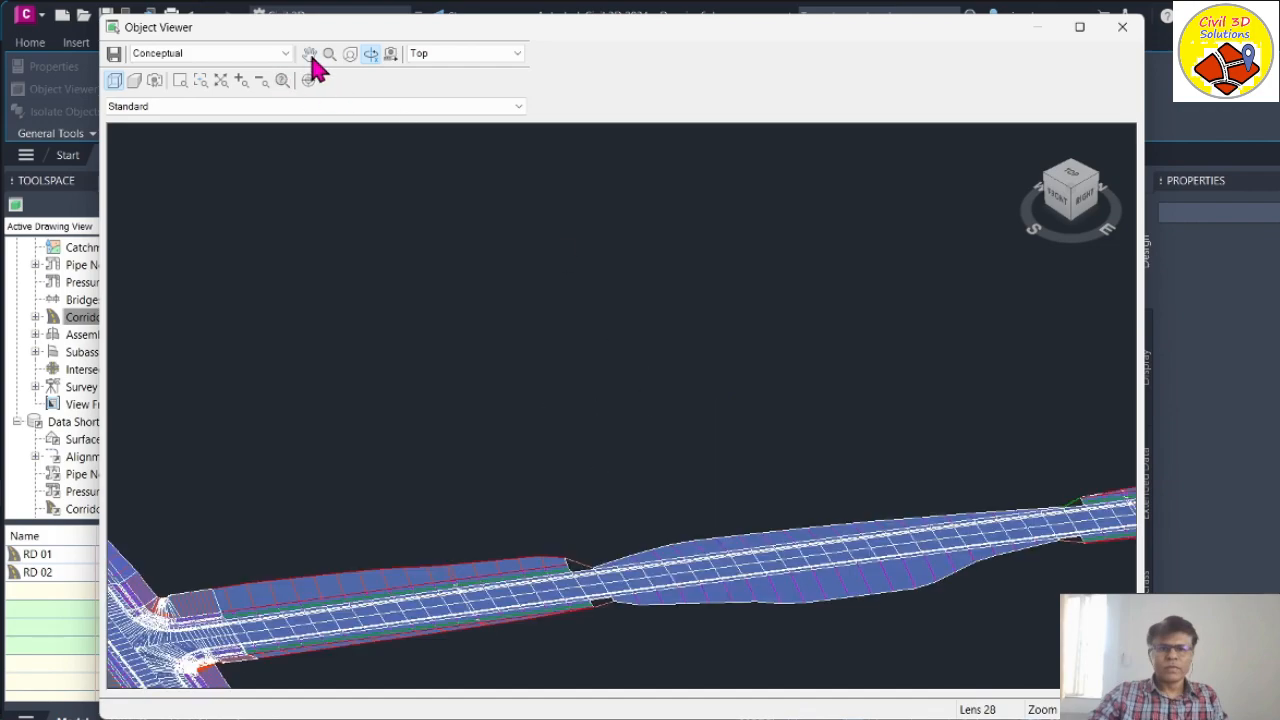
{"action": "left_click_drag", "start_coordinate": [340, 457], "coordinate": [751, 280]}
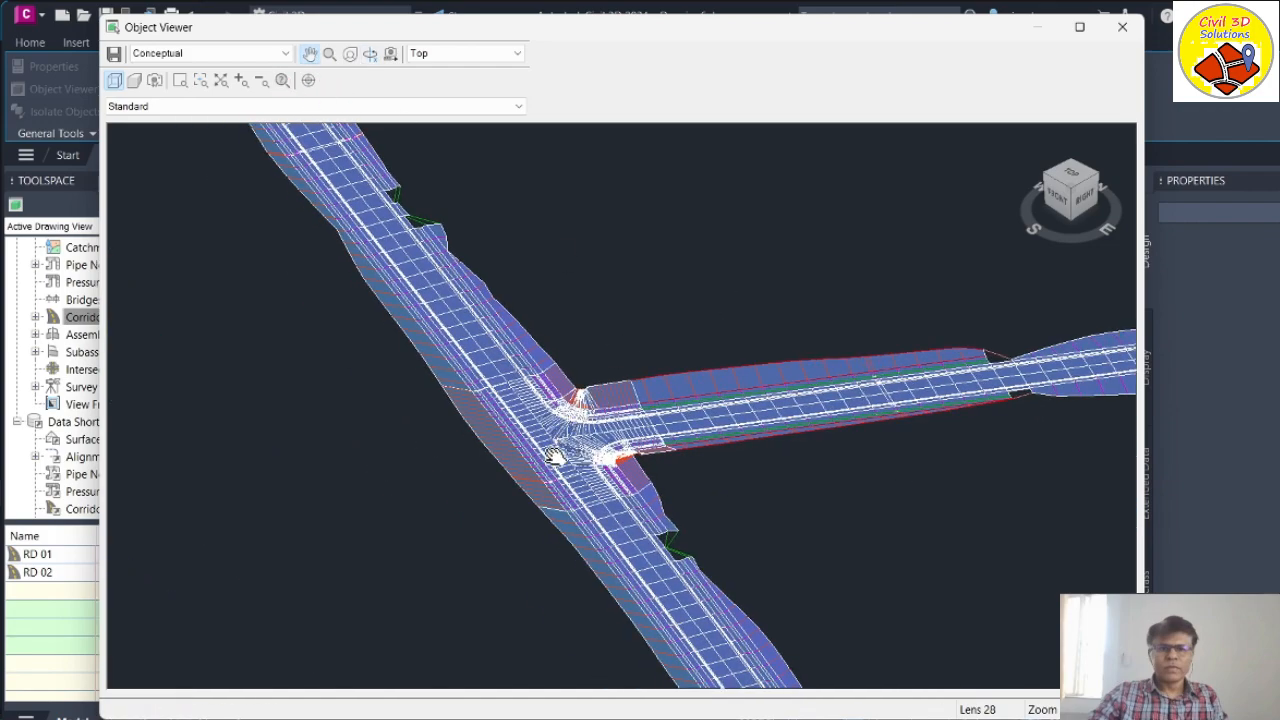
{"action": "scroll", "coordinate": [561, 460], "scroll_direction": "up", "scroll_amount": 5}
{"action": "left_click_drag", "start_coordinate": [496, 452], "coordinate": [651, 315]}
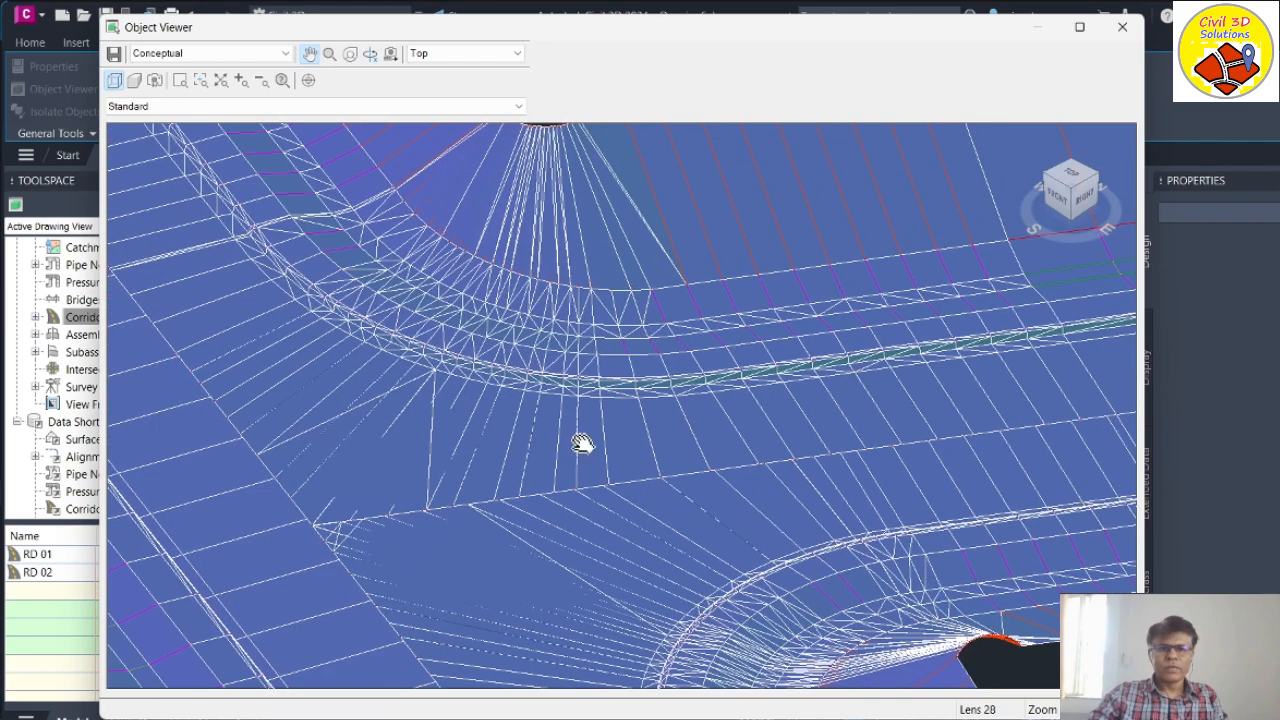
{"action": "scroll", "coordinate": [582, 444], "scroll_direction": "down", "scroll_amount": 5}
{"action": "scroll", "coordinate": [569, 486], "scroll_direction": "down", "scroll_amount": 4}
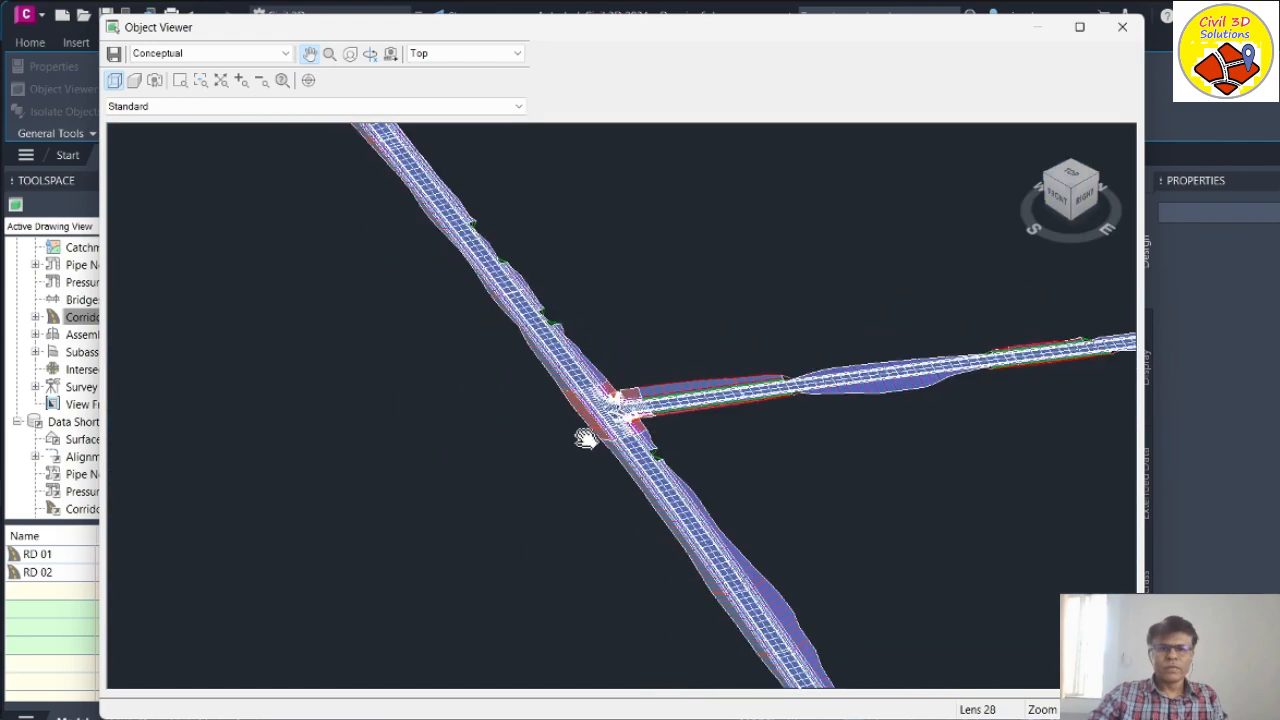
{"action": "scroll", "coordinate": [585, 440], "scroll_direction": "up", "scroll_amount": 5}
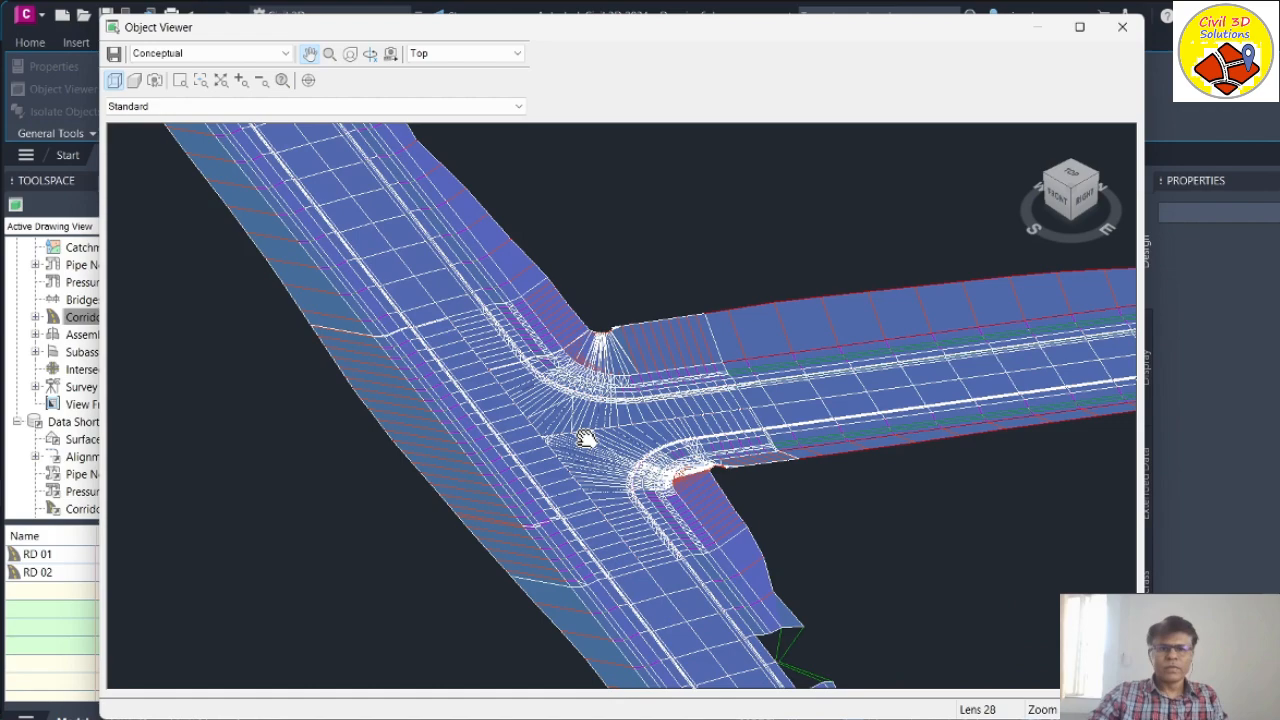
{"action": "scroll", "coordinate": [585, 440], "scroll_direction": "down", "scroll_amount": 4}
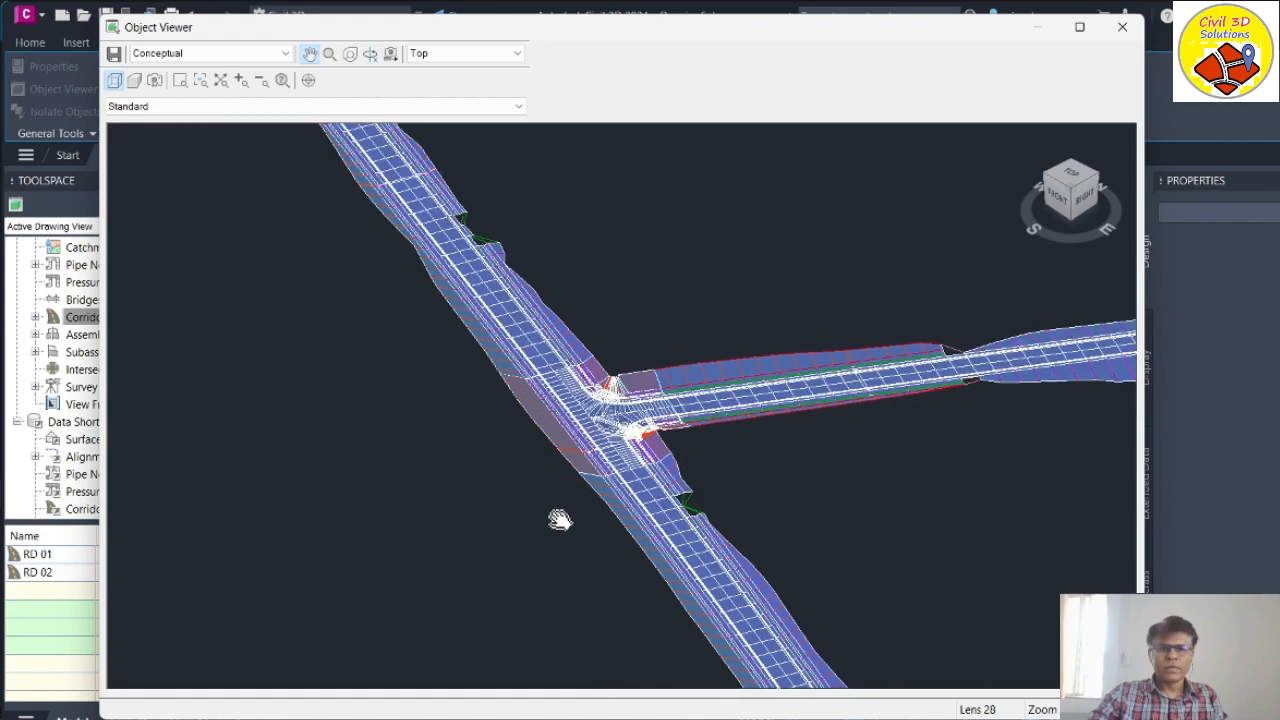
{"action": "scroll", "coordinate": [559, 520], "scroll_direction": "down", "scroll_amount": 3}
{"action": "scroll", "coordinate": [596, 414], "scroll_direction": "up", "scroll_amount": 5}
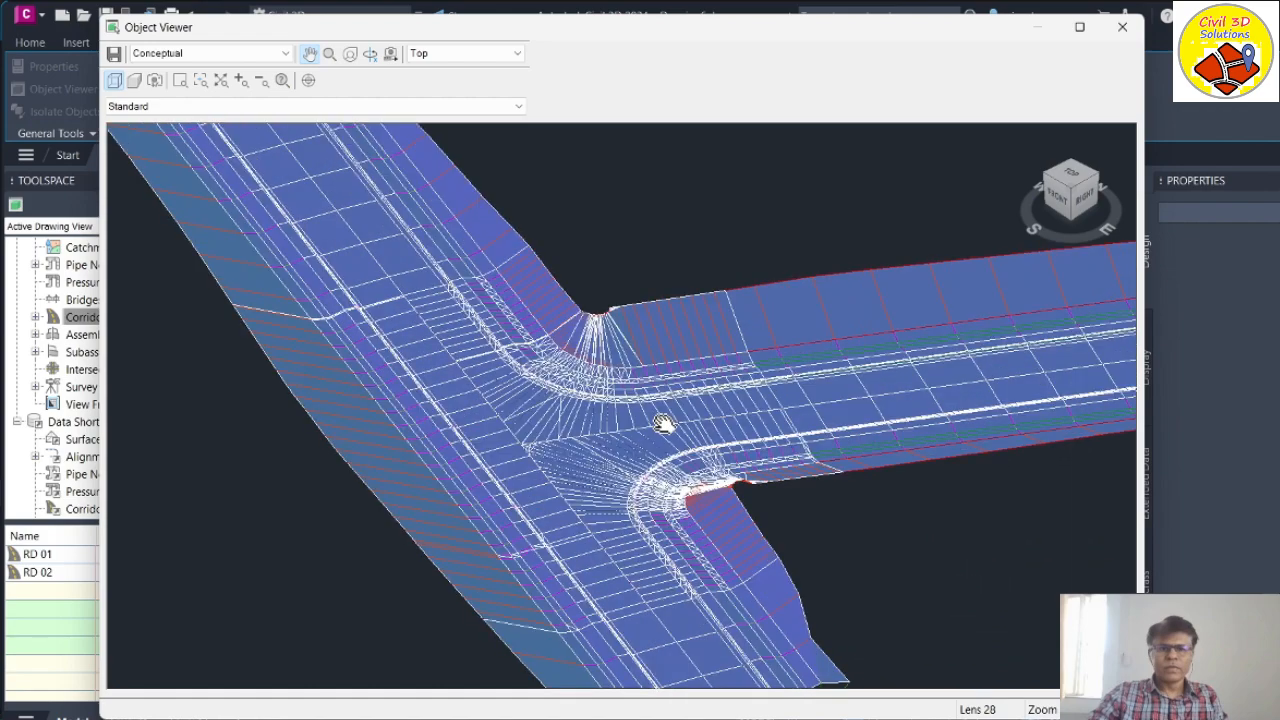
{"action": "scroll", "coordinate": [505, 522], "scroll_direction": "down", "scroll_amount": 4}
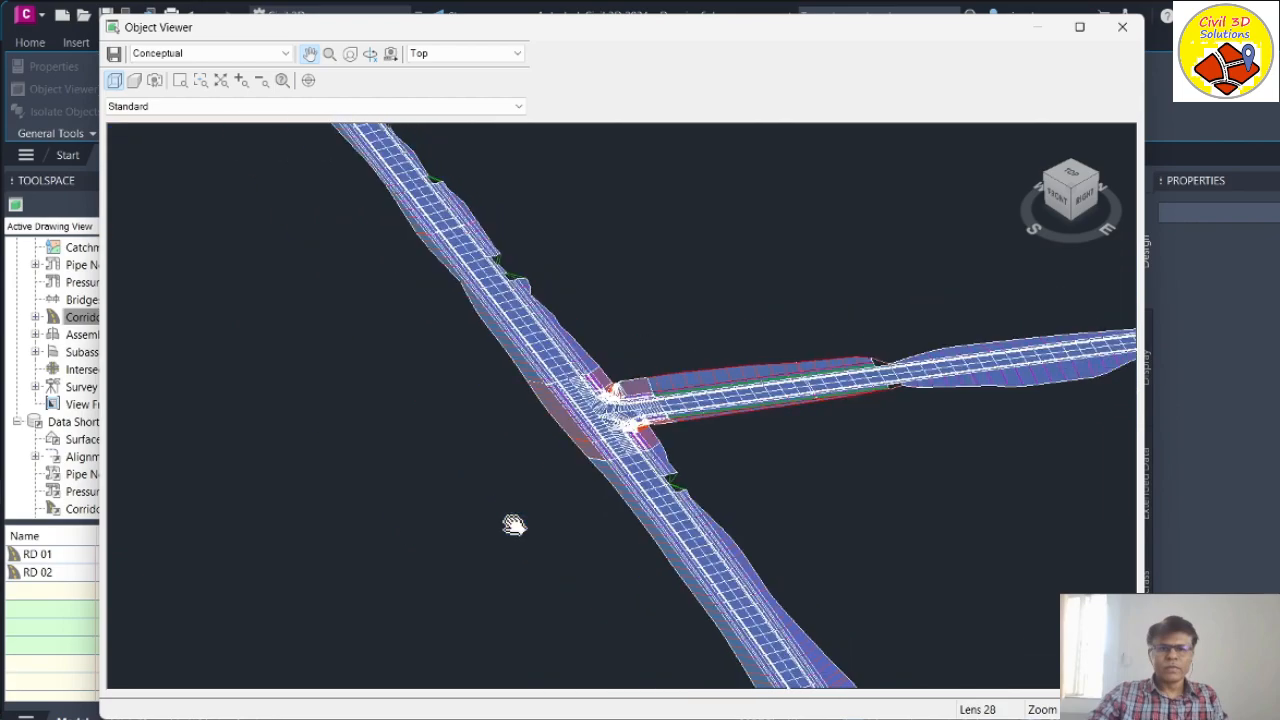
{"action": "scroll", "coordinate": [623, 423], "scroll_direction": "up", "scroll_amount": 3}
{"action": "scroll", "coordinate": [565, 415], "scroll_direction": "up", "scroll_amount": 2}
{"action": "scroll", "coordinate": [564, 415], "scroll_direction": "up", "scroll_amount": 2}
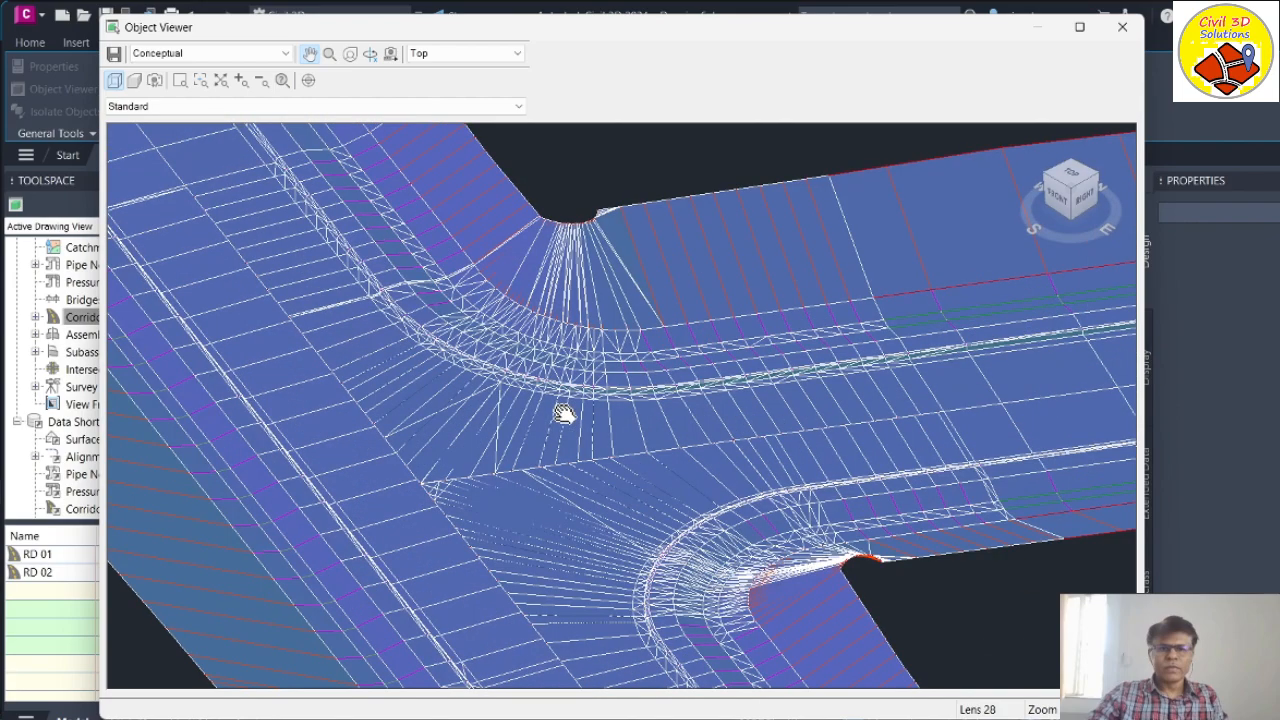
{"action": "scroll", "coordinate": [564, 415], "scroll_direction": "down", "scroll_amount": 2}
{"action": "right_click", "coordinate": [580, 463]}
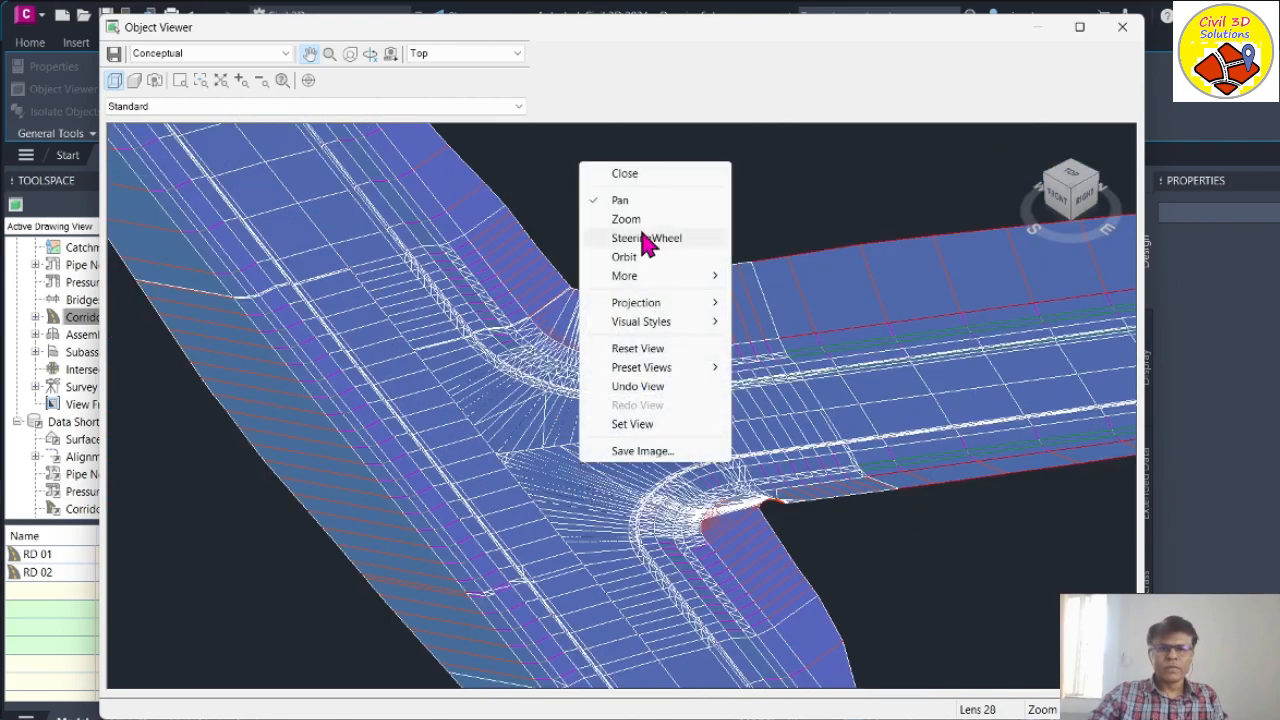
{"action": "left_click", "coordinate": [628, 173]}
{"action": "scroll", "coordinate": [580, 401], "scroll_direction": "down", "scroll_amount": 8}
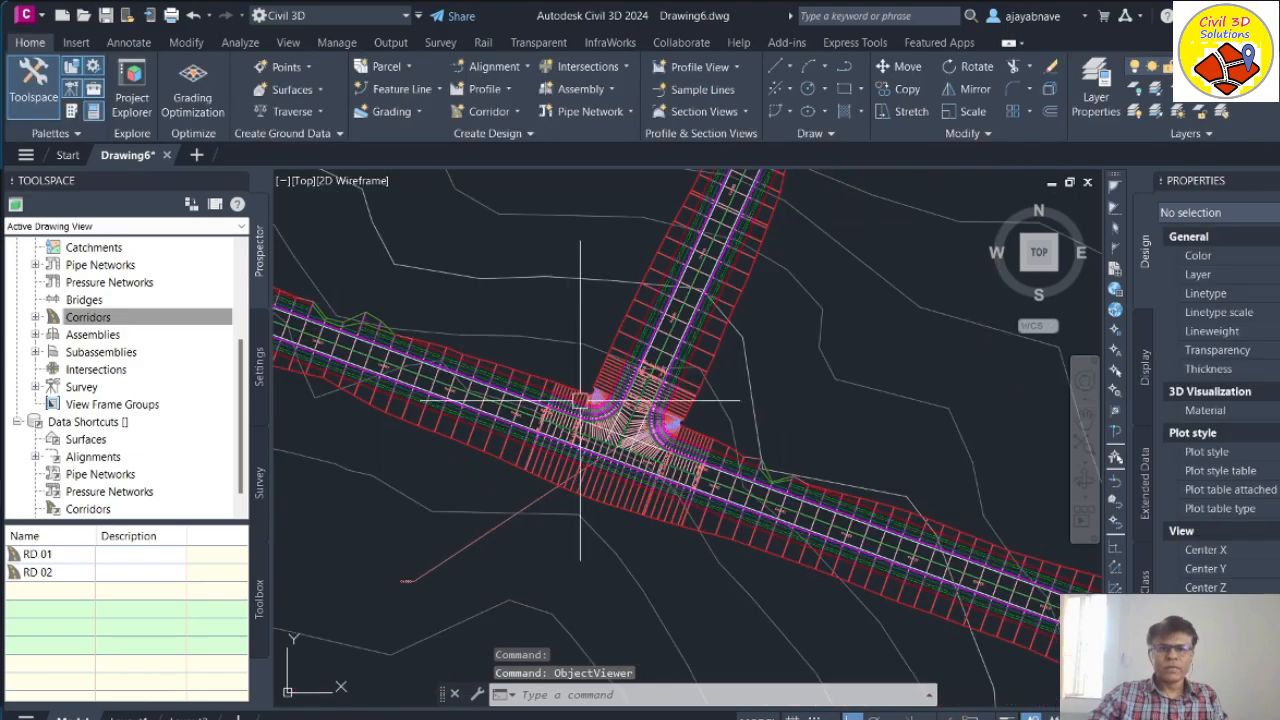
Step: Create a corridor surface for RD 01 and add link data with the code Top to it
{"action": "scroll", "coordinate": [618, 455], "scroll_direction": "up", "scroll_amount": 6}
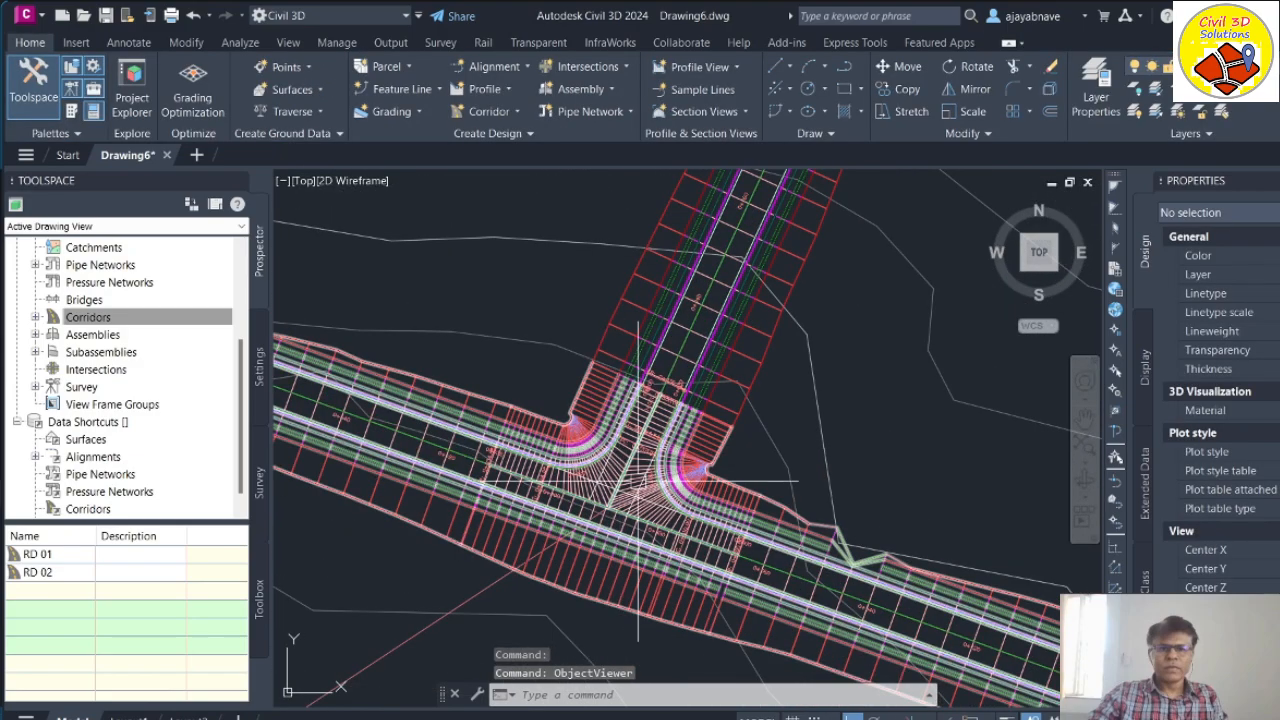
{"action": "left_click", "coordinate": [636, 590]}
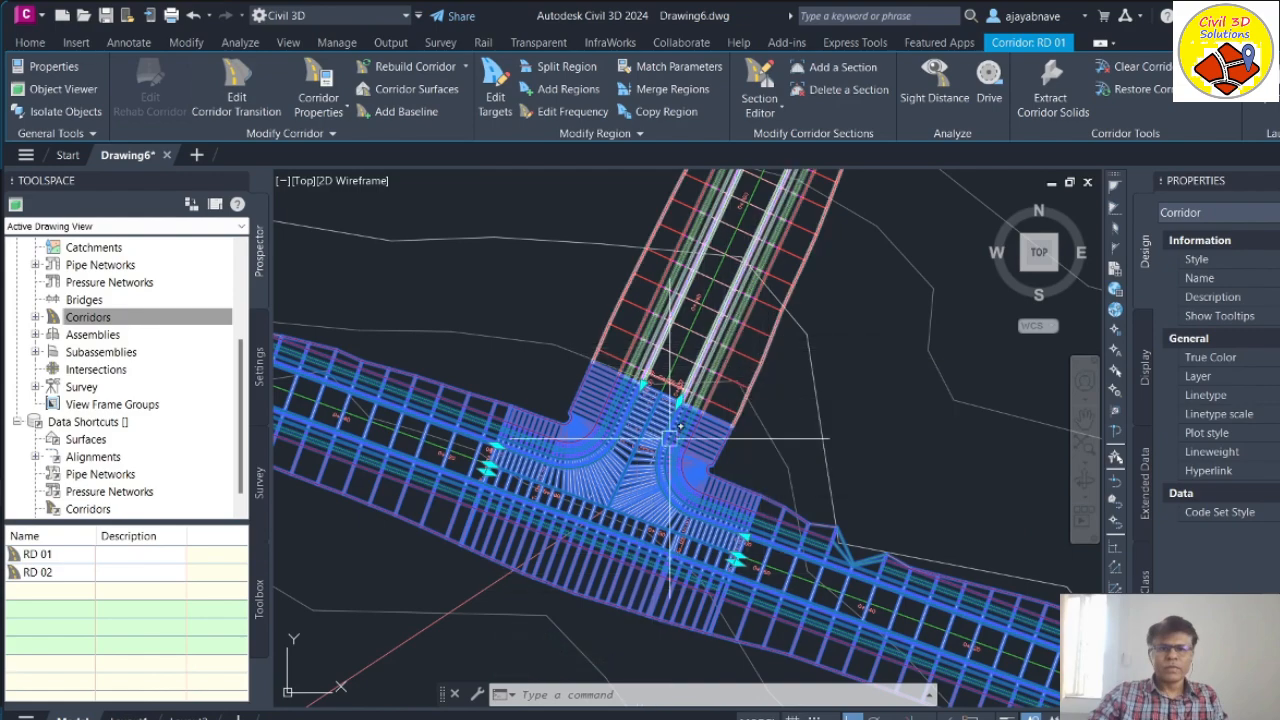
{"action": "right_click", "coordinate": [593, 561]}
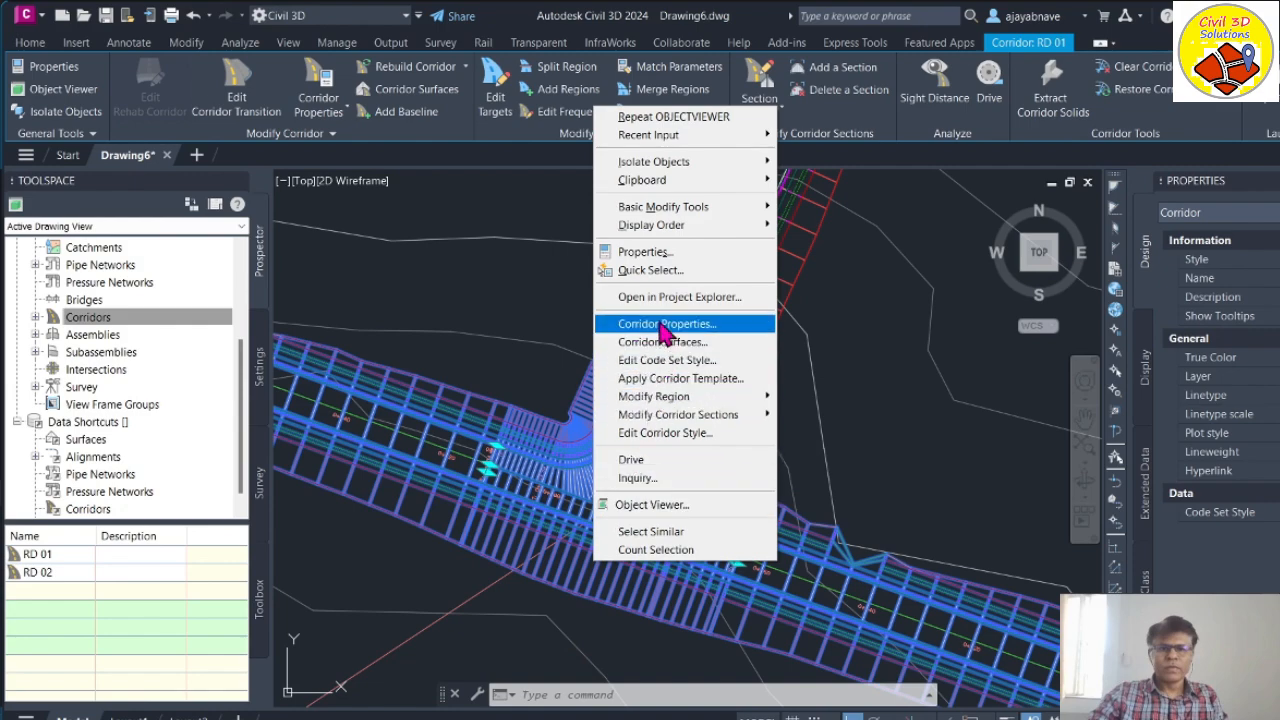
{"action": "key", "text": "Escape"}
{"action": "left_click", "coordinate": [418, 90]}
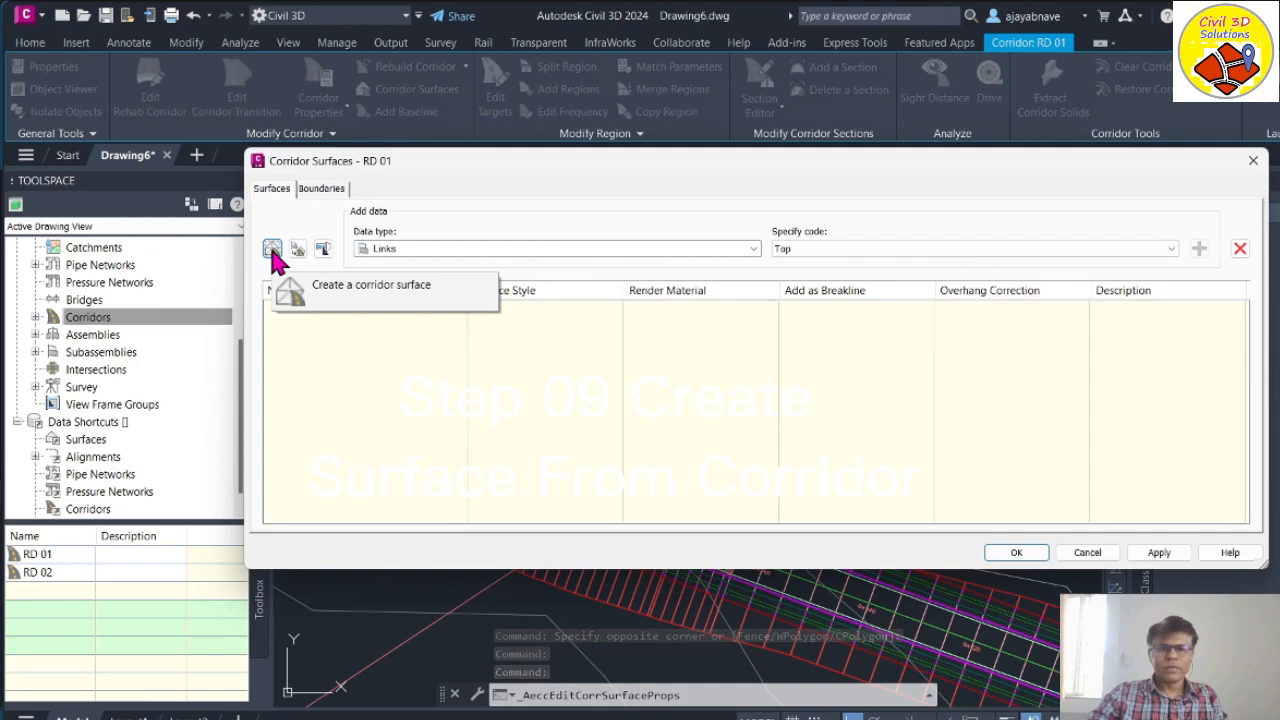
{"action": "left_click", "coordinate": [272, 250]}
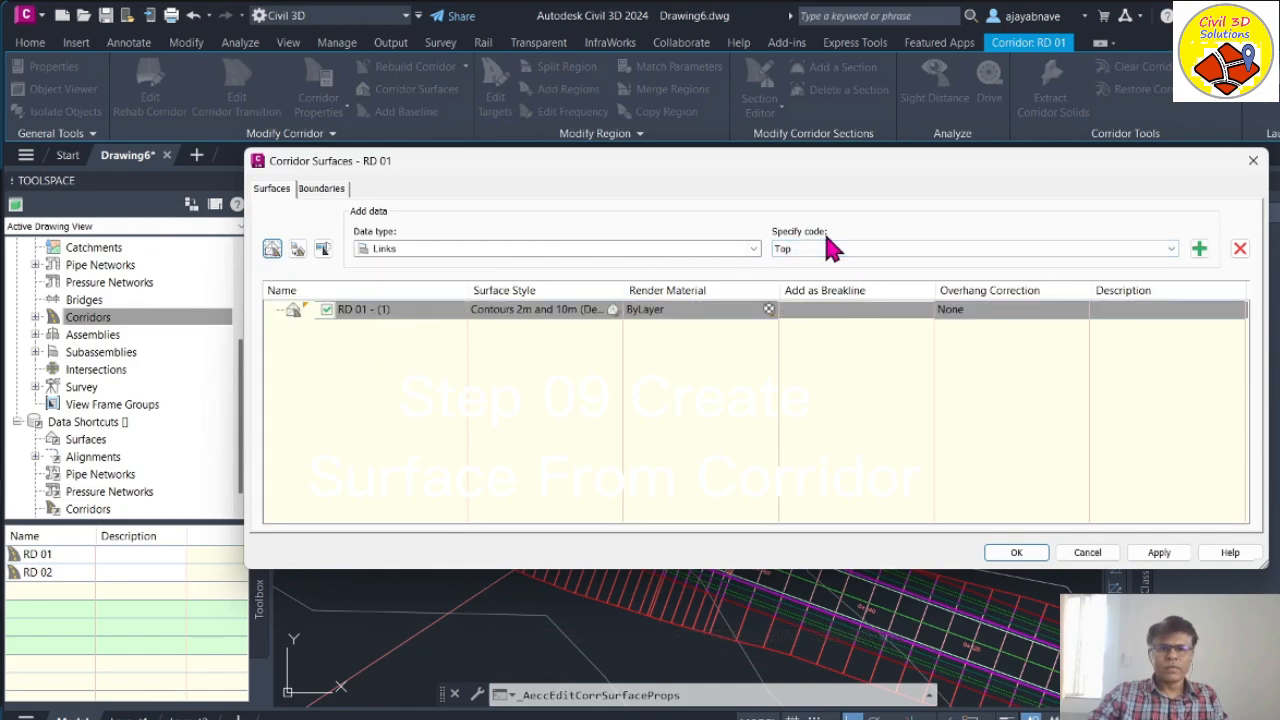
{"action": "left_click", "coordinate": [1199, 249]}
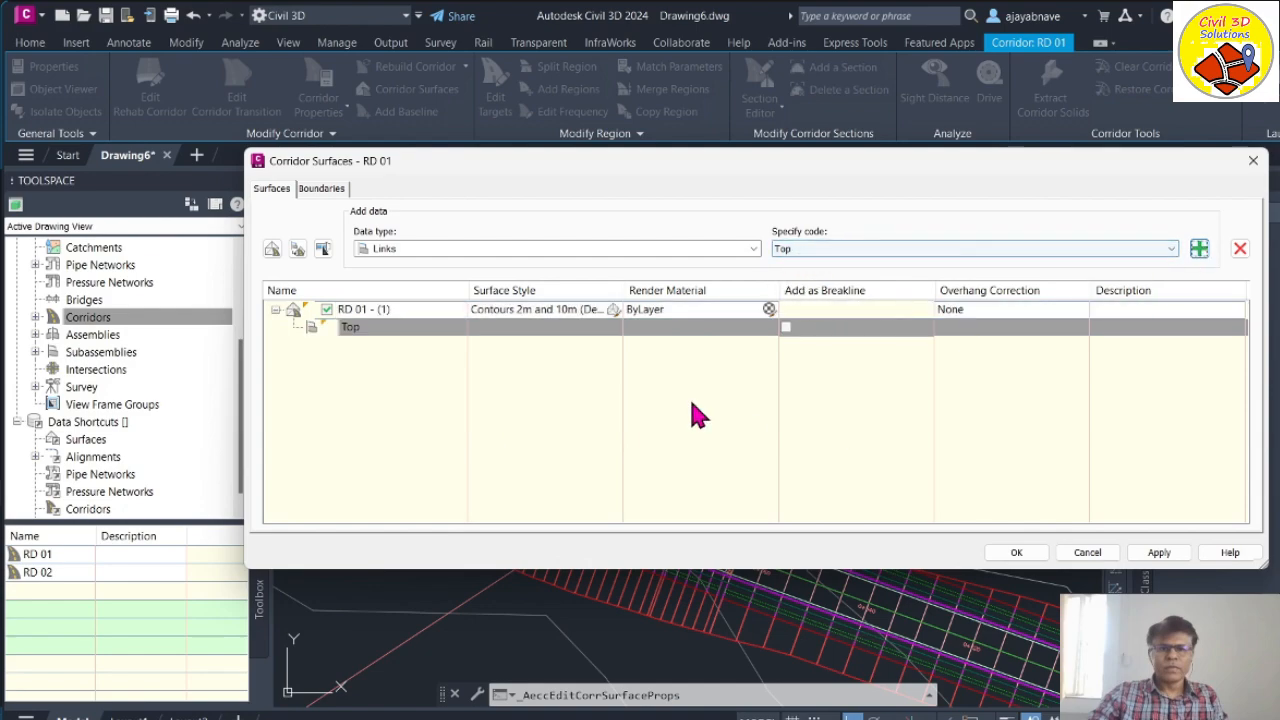
Step: Set the corridor extents as outer boundary of the RD 01 surface and rebuild the corridor
{"action": "left_click", "coordinate": [321, 189]}
{"action": "right_click", "coordinate": [418, 244]}
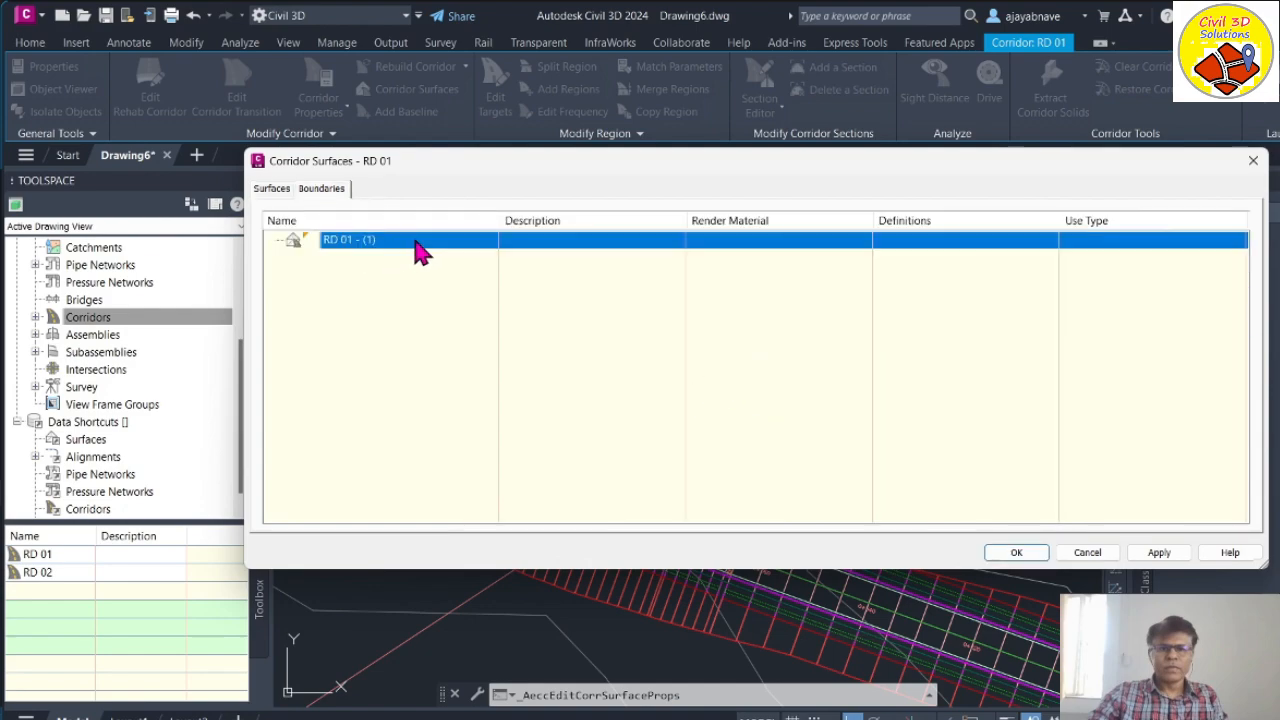
{"action": "left_click", "coordinate": [549, 249]}
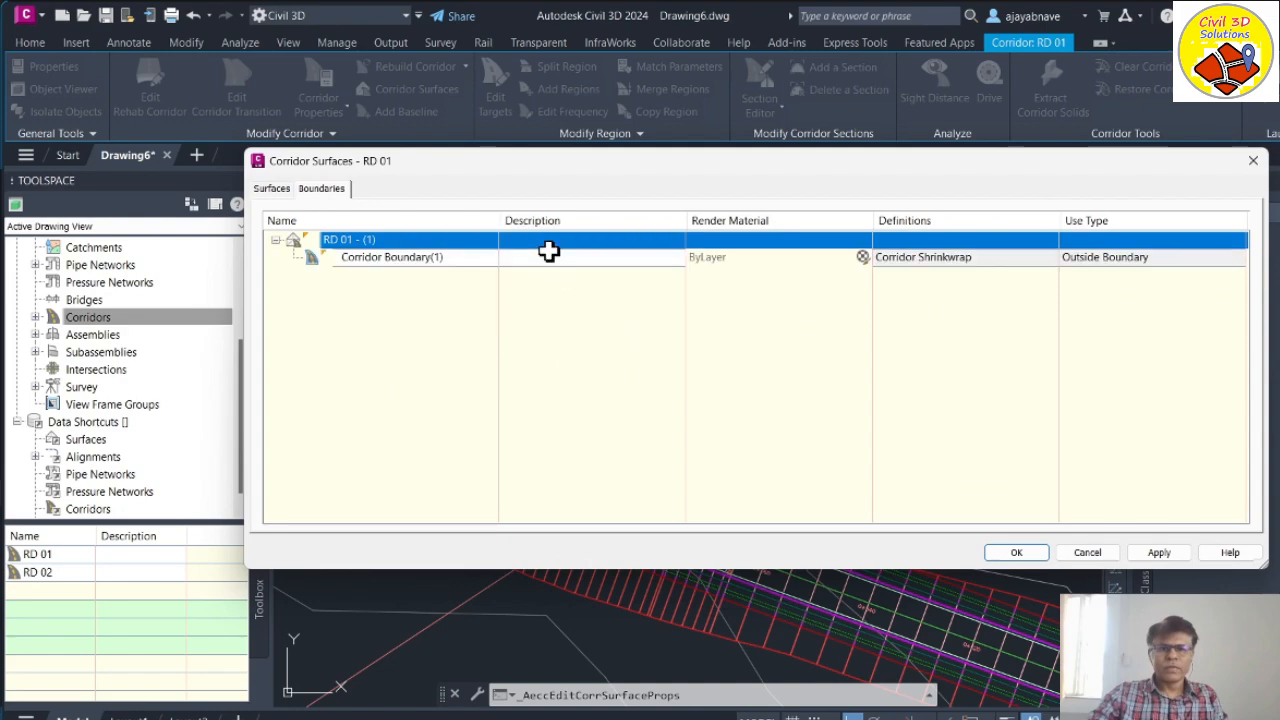
{"action": "left_click", "coordinate": [271, 189]}
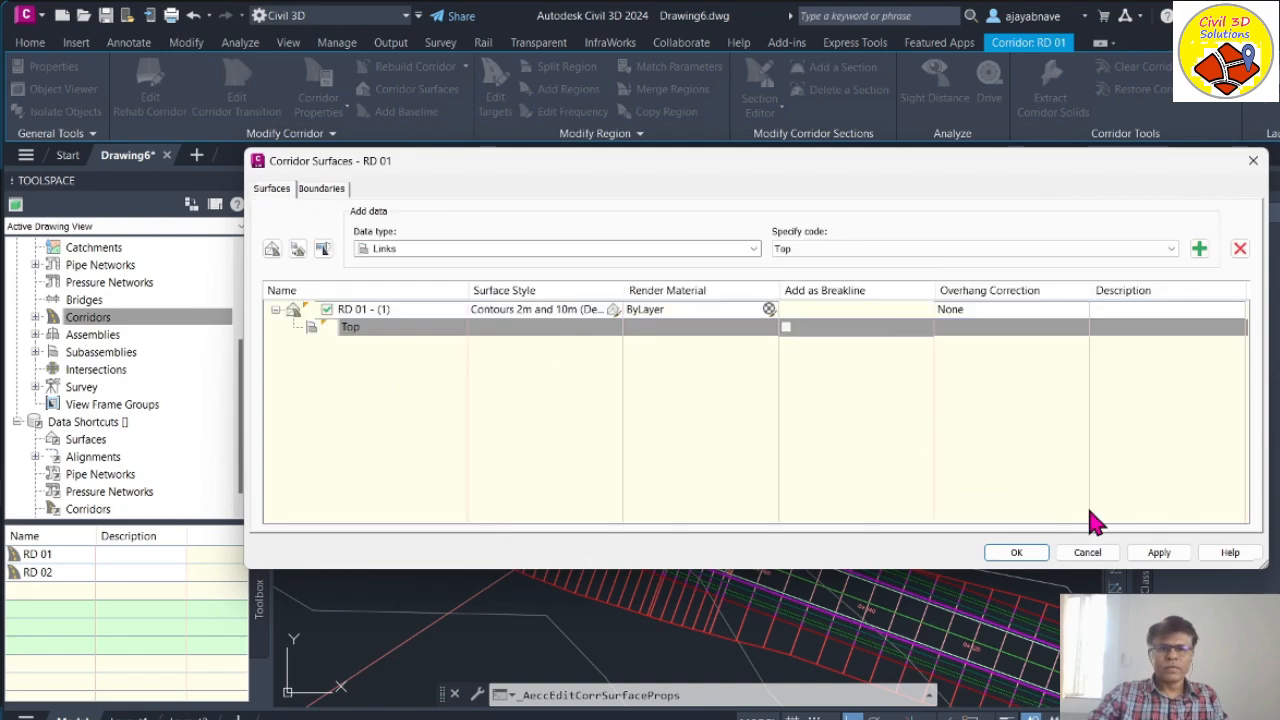
{"action": "left_click", "coordinate": [1159, 553]}
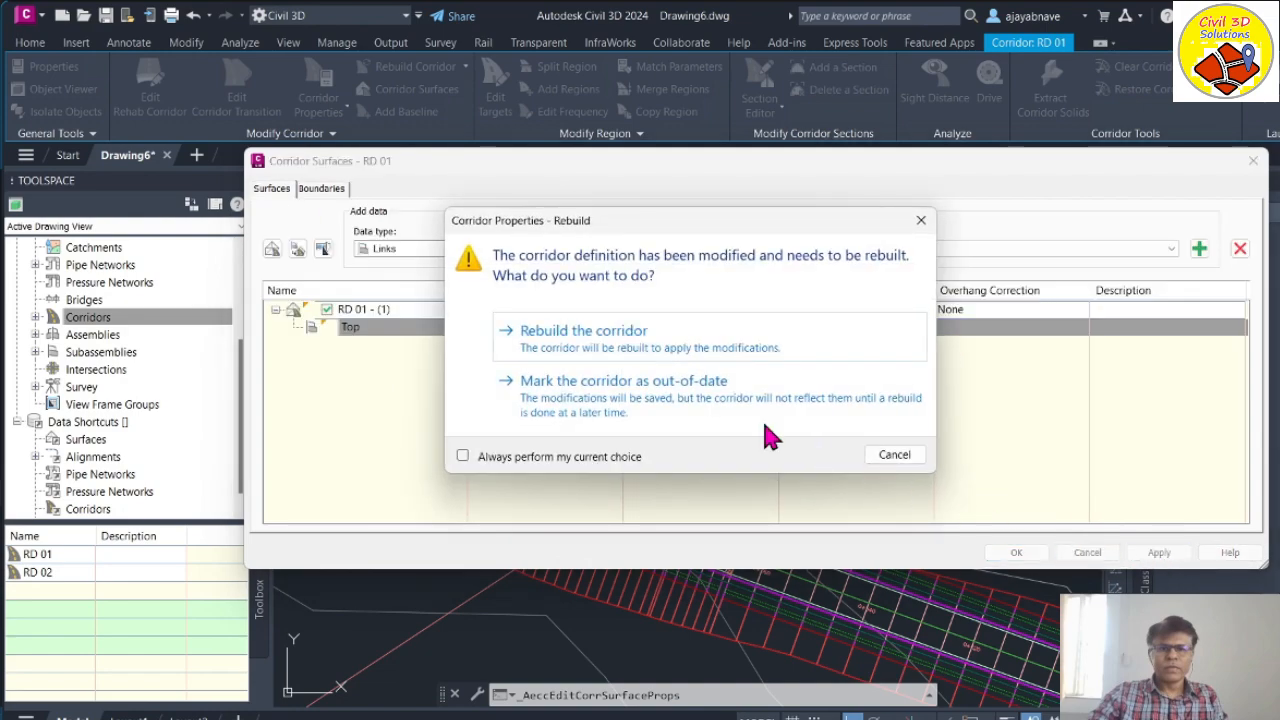
{"action": "left_click", "coordinate": [597, 352]}
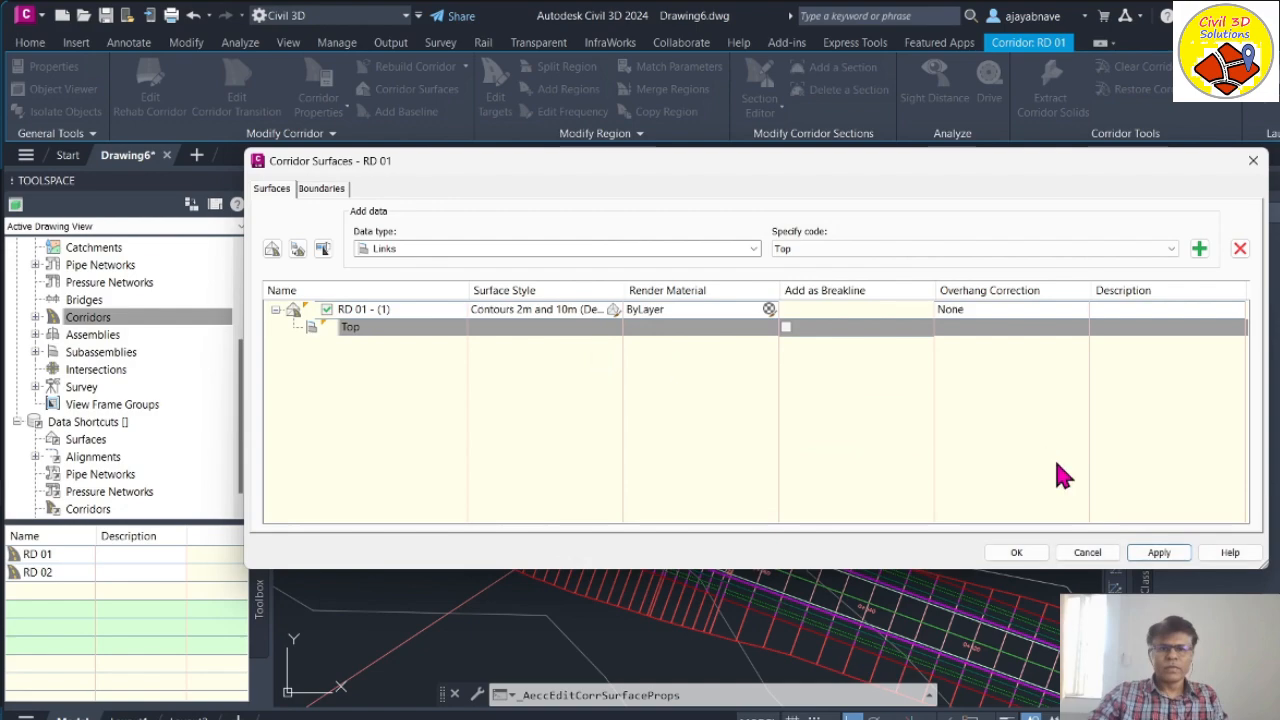
{"action": "left_click", "coordinate": [1017, 553]}
{"action": "key", "text": "Escape"}
{"action": "scroll", "coordinate": [400, 360], "scroll_direction": "up", "scroll_amount": 3}
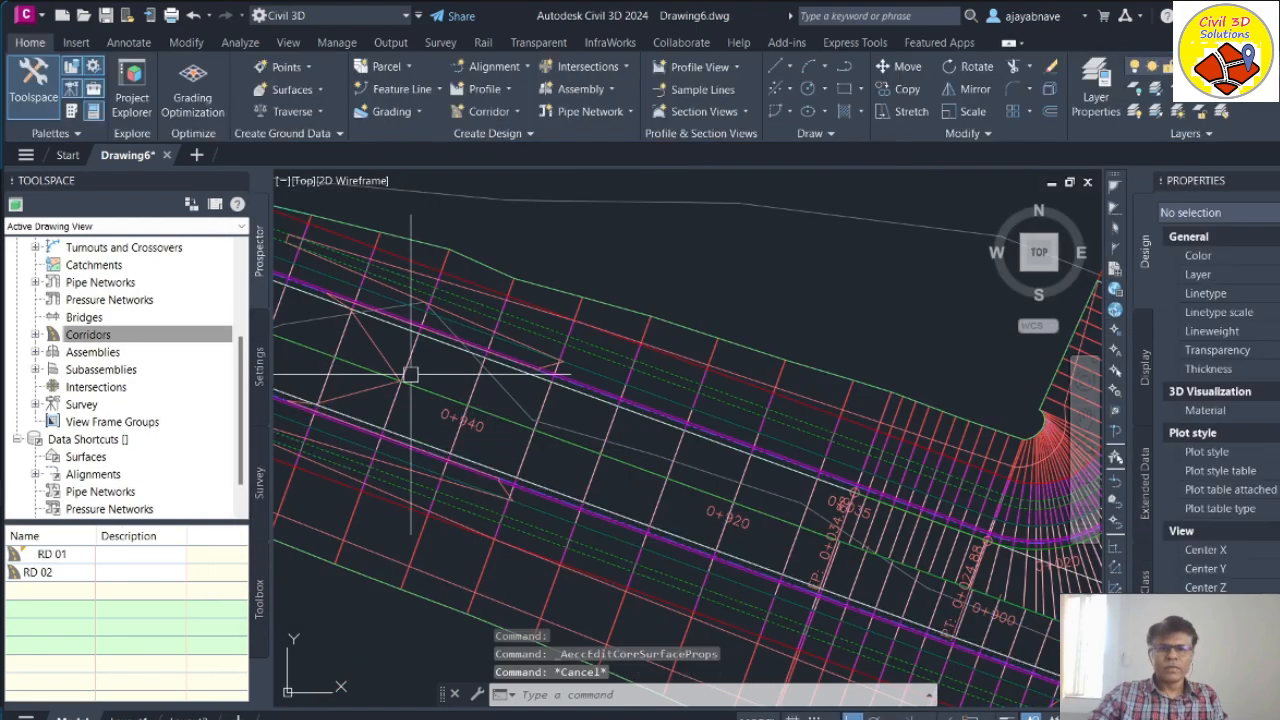
{"action": "mouse_move", "coordinate": [383, 349]}
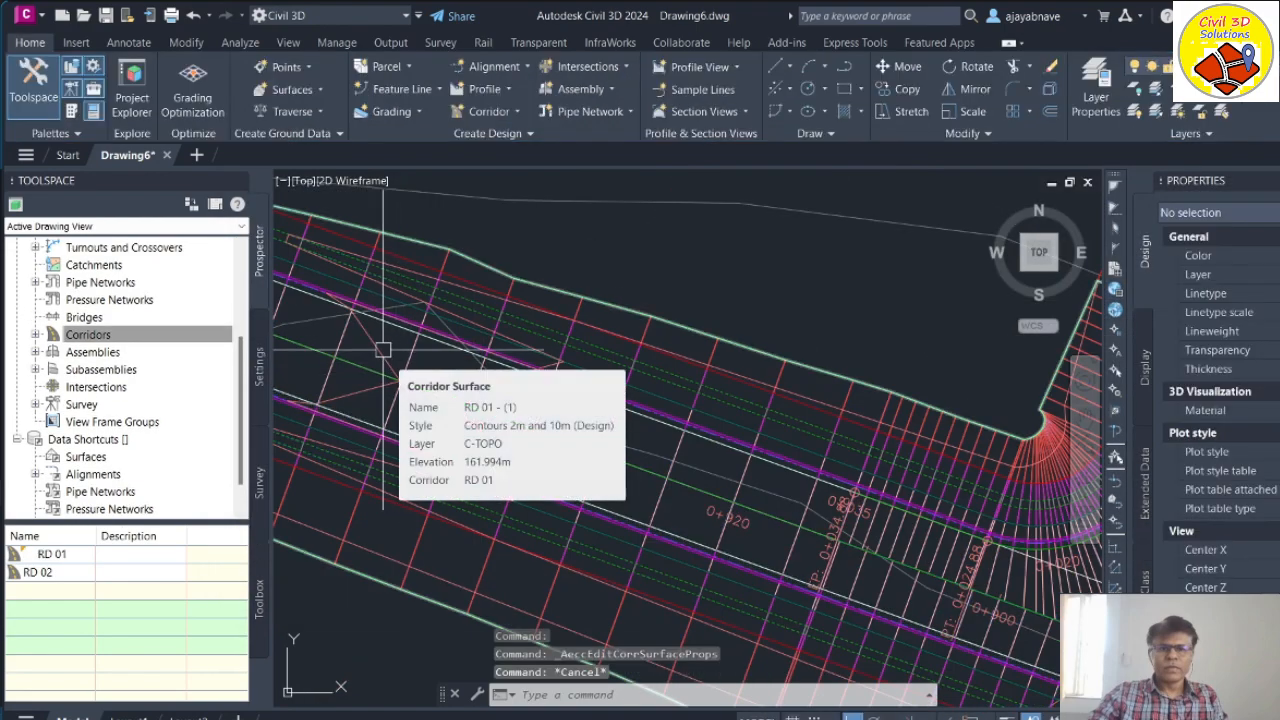
{"action": "key", "text": "Escape"}
Step: Create a corridor surface for RD 02 and add link data with the code Top to it
{"action": "scroll", "coordinate": [571, 540], "scroll_direction": "down", "scroll_amount": 6}
{"action": "scroll", "coordinate": [630, 450], "scroll_direction": "up", "scroll_amount": 6}
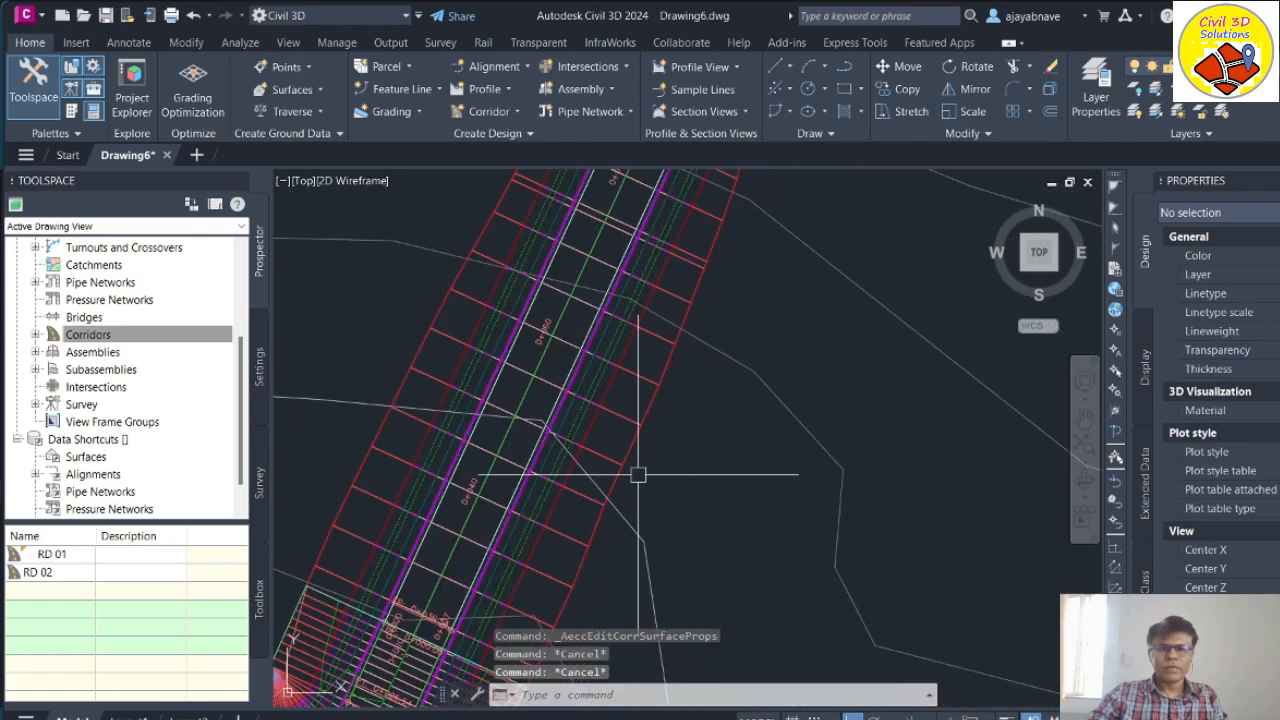
{"action": "left_click", "coordinate": [619, 419]}
{"action": "left_click", "coordinate": [414, 89]}
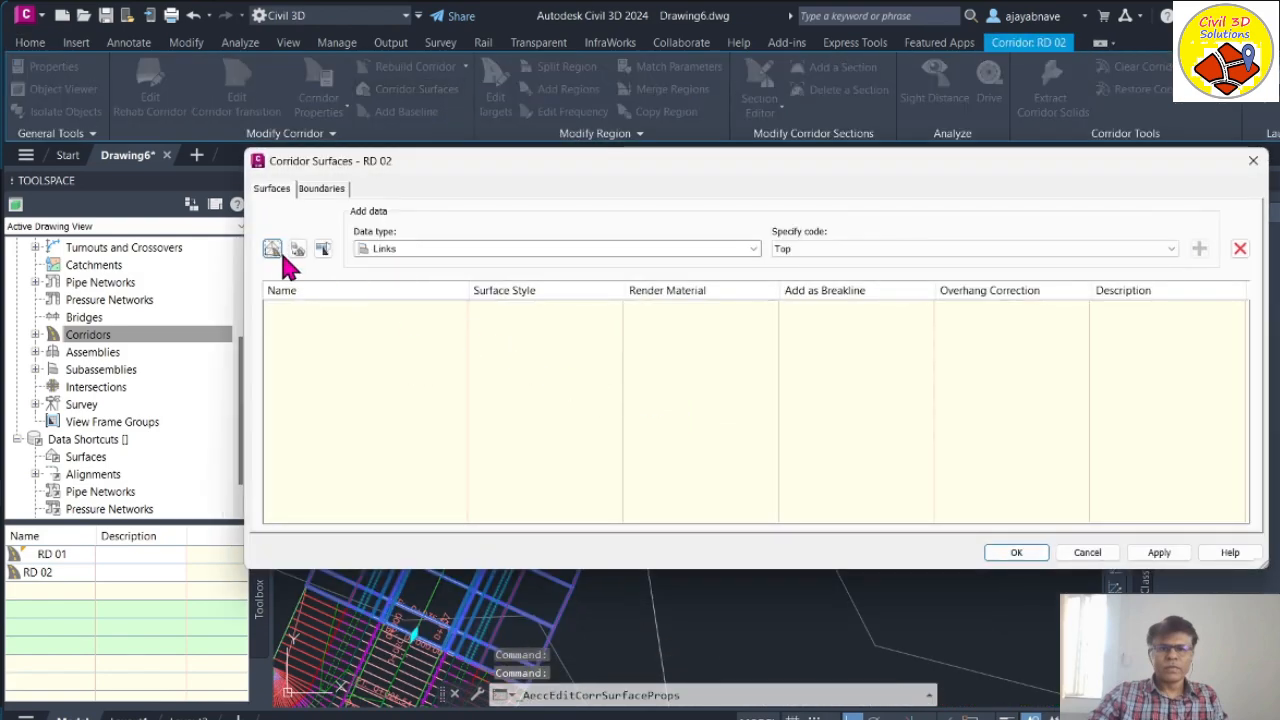
{"action": "left_click", "coordinate": [276, 250]}
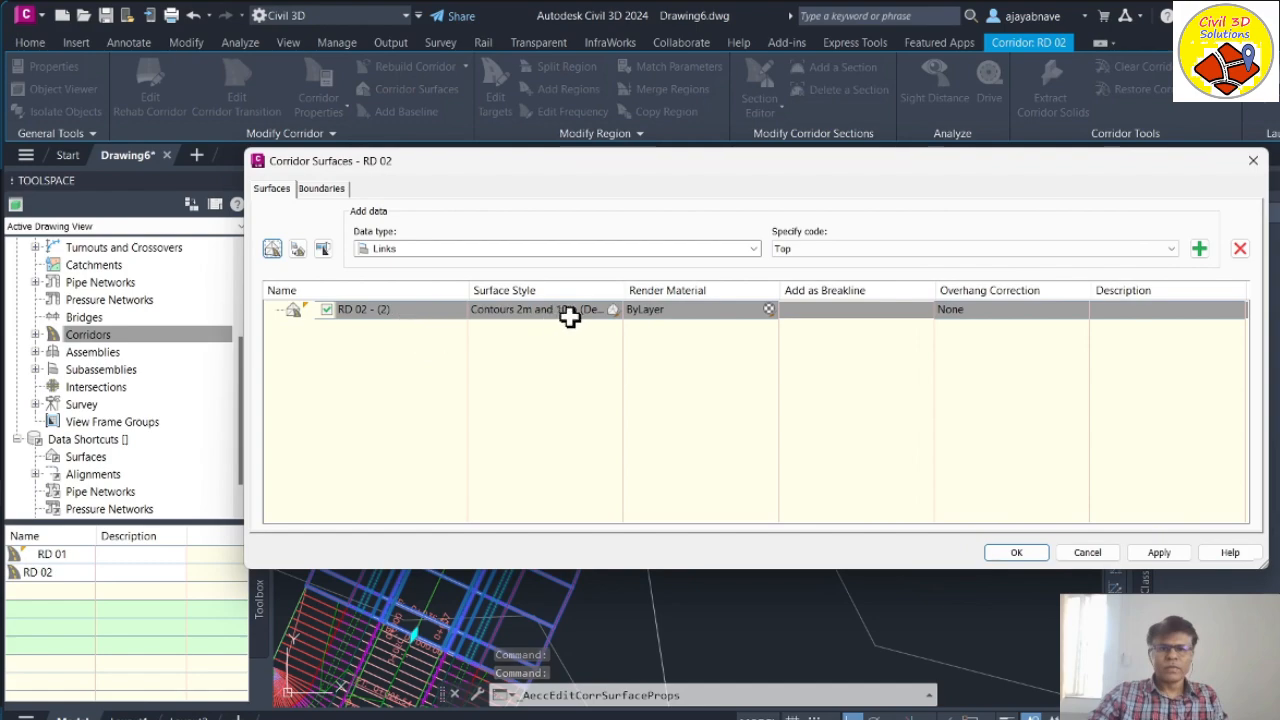
{"action": "left_click", "coordinate": [823, 255]}
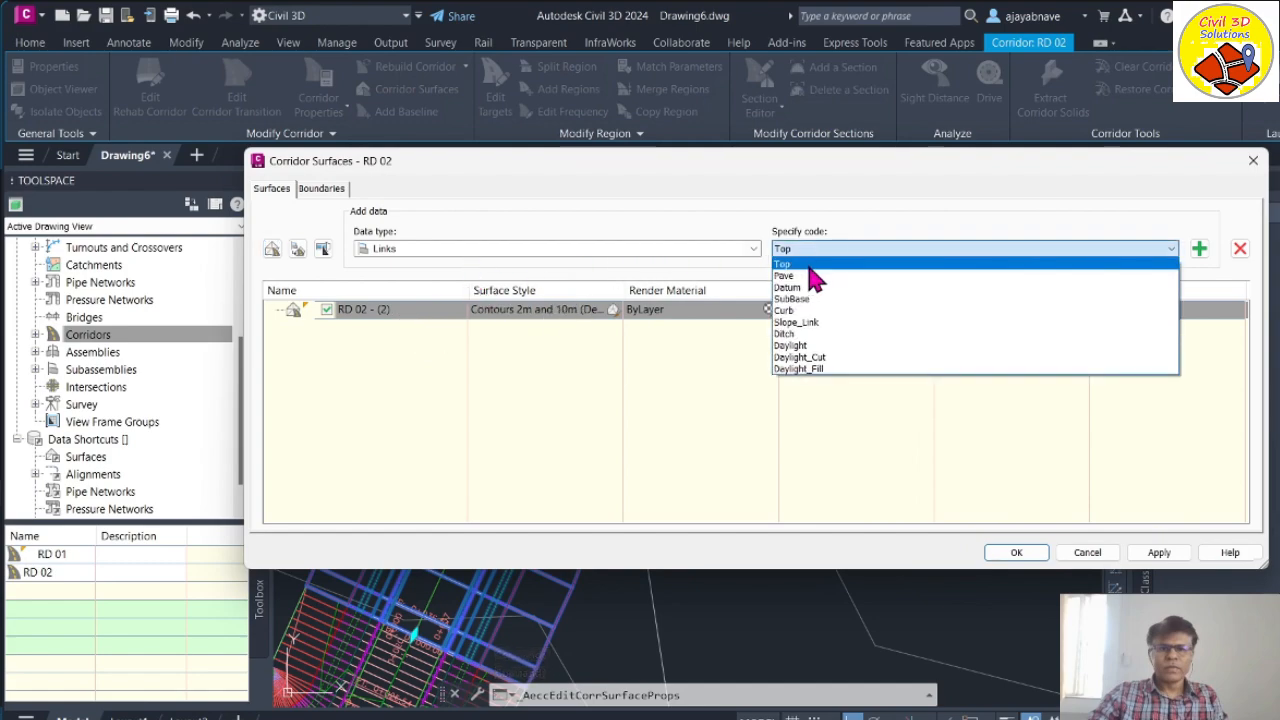
{"action": "left_click", "coordinate": [795, 265]}
{"action": "left_click", "coordinate": [1199, 249]}
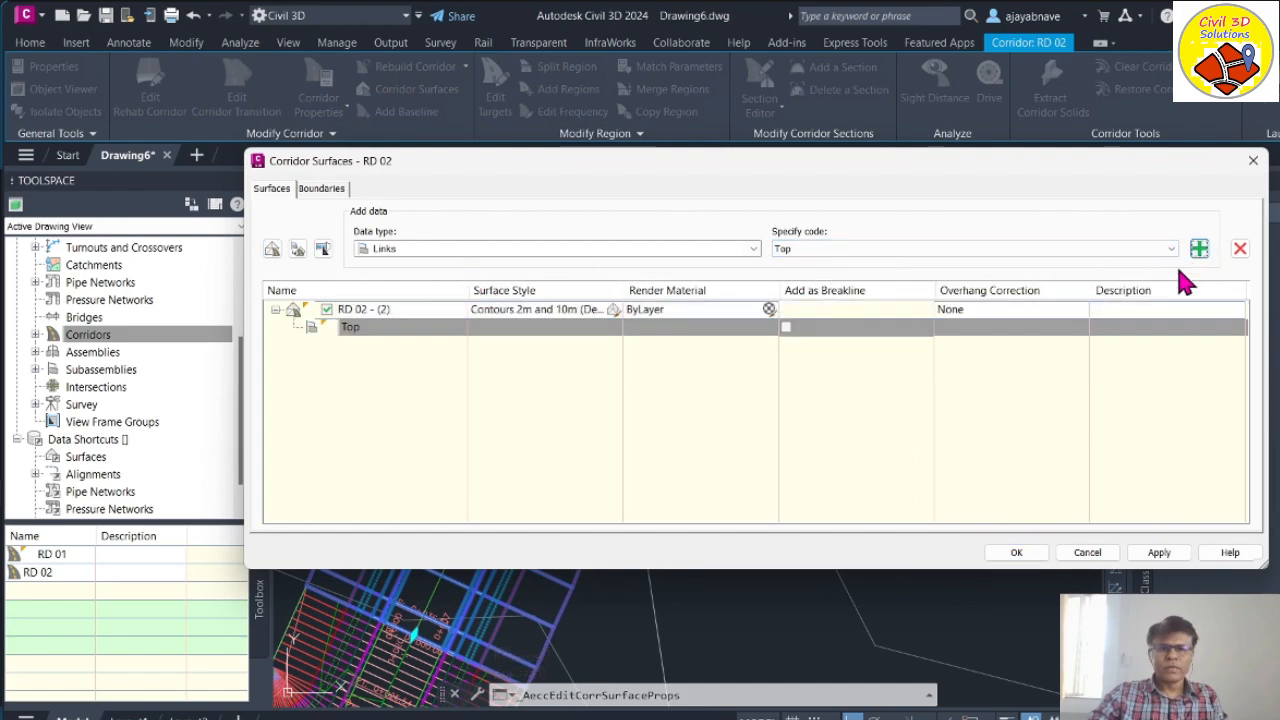
Step: Set the corridor extents as outer boundary of the RD 02 surface, rebuild the corridor and clear the selection
{"action": "left_click", "coordinate": [321, 188]}
{"action": "left_click", "coordinate": [400, 242]}
{"action": "right_click", "coordinate": [400, 242]}
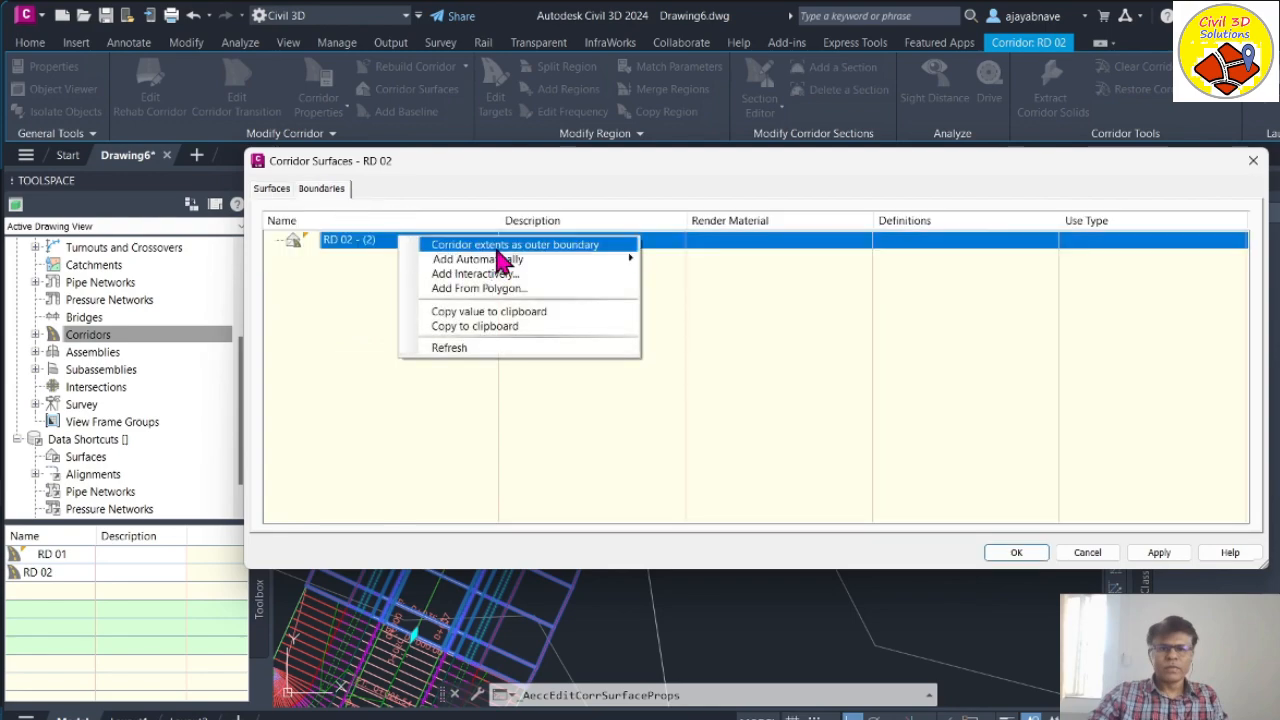
{"action": "left_click", "coordinate": [499, 246]}
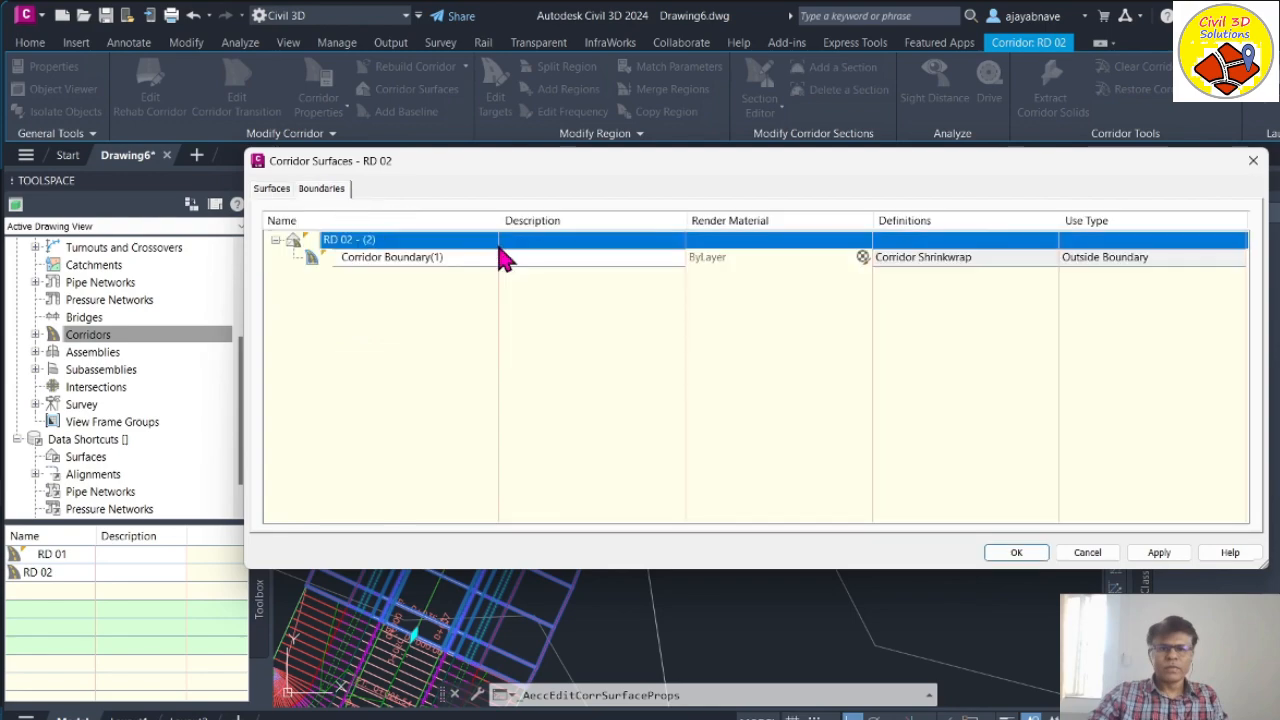
{"action": "left_click", "coordinate": [272, 189]}
{"action": "left_click", "coordinate": [1159, 552]}
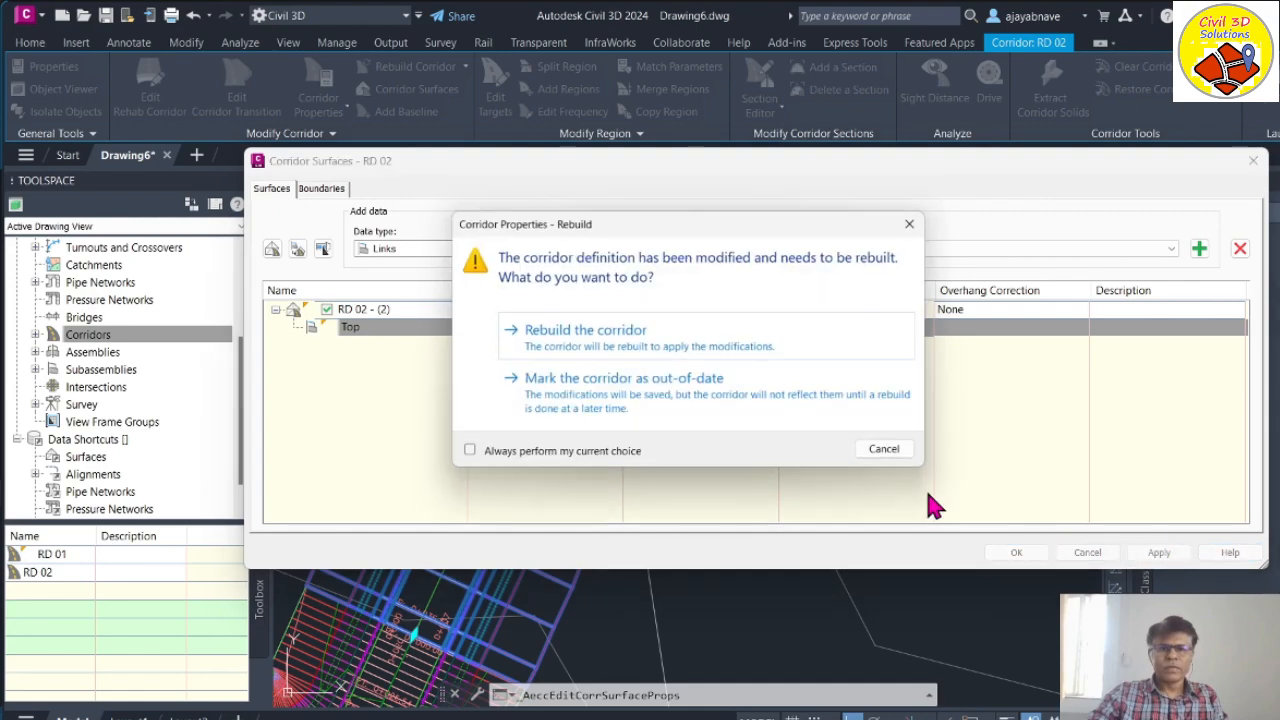
{"action": "left_click", "coordinate": [617, 356]}
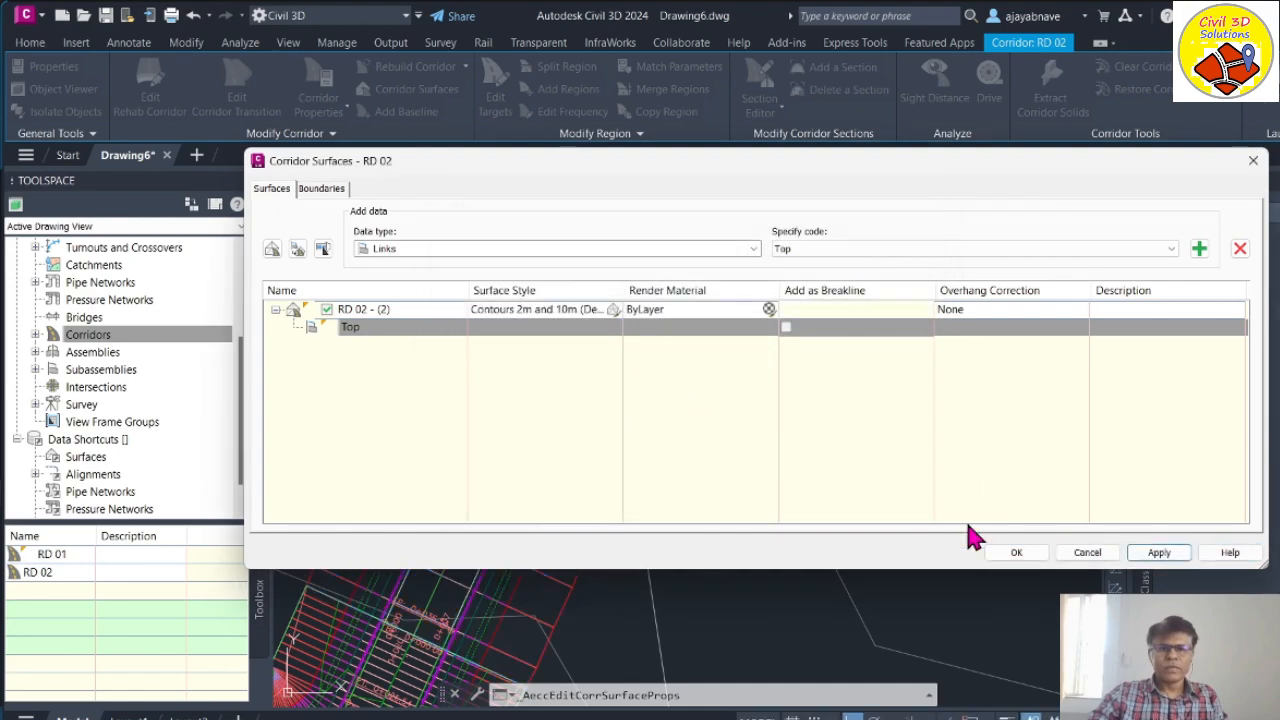
{"action": "left_click", "coordinate": [1003, 550]}
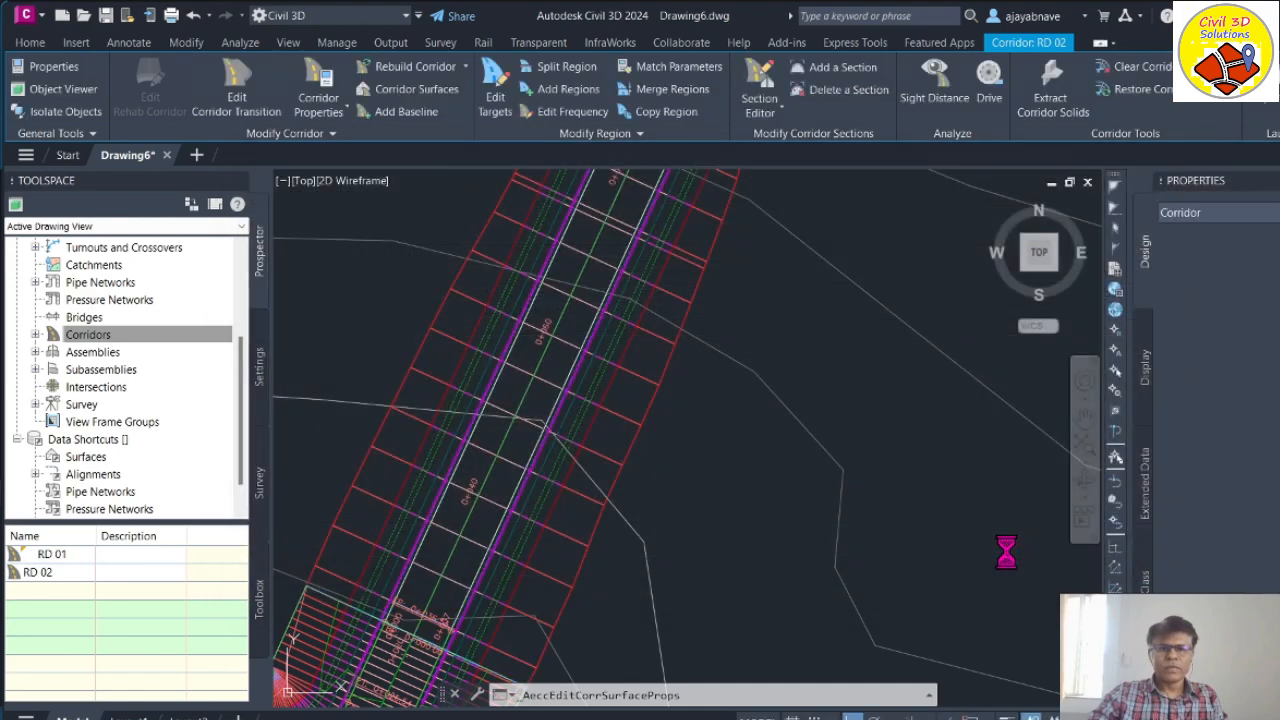
{"action": "left_click", "coordinate": [1006, 549]}
{"action": "scroll", "coordinate": [673, 361], "scroll_direction": "down", "scroll_amount": 4}
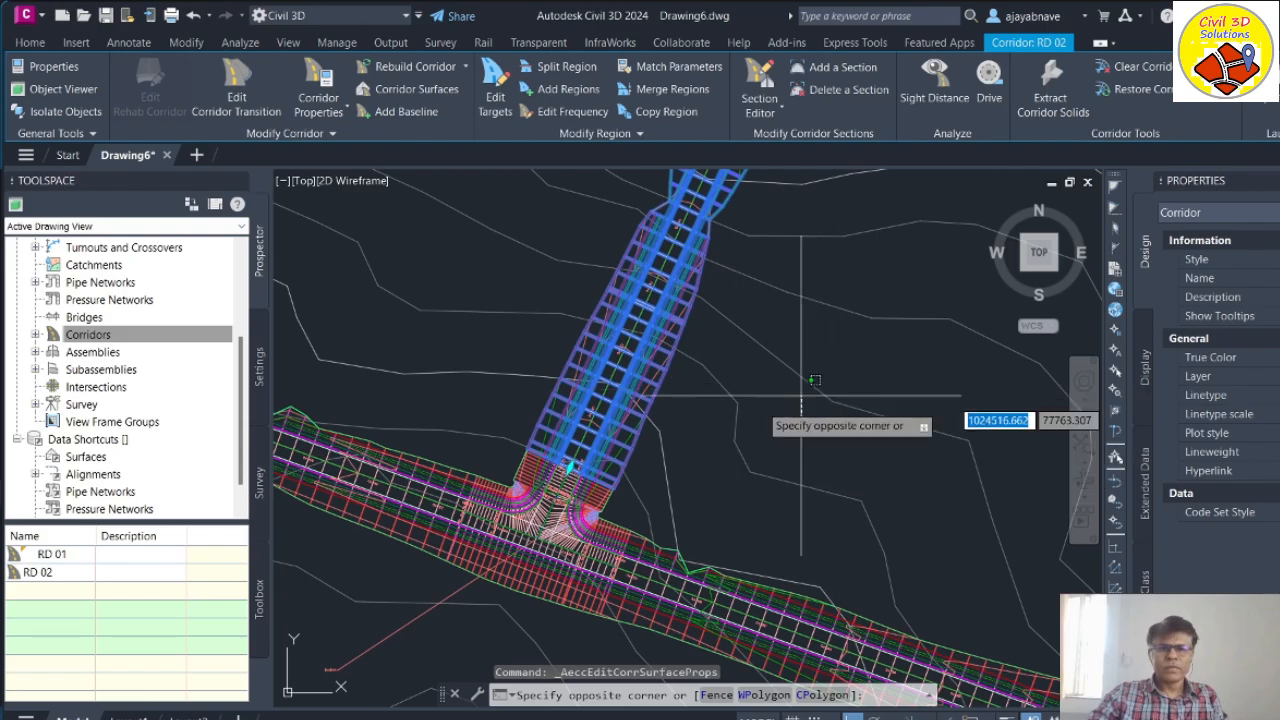
{"action": "scroll", "coordinate": [671, 386], "scroll_direction": "up", "scroll_amount": 4}
{"action": "key", "text": "Escape"}
{"action": "key", "text": "Escape"}
Step: Freeze the station label layer C-ROAD-TEXT and the corridor layer C-ROAD-CORR by picking objects on the main road
{"action": "scroll", "coordinate": [635, 385], "scroll_direction": "down", "scroll_amount": 4}
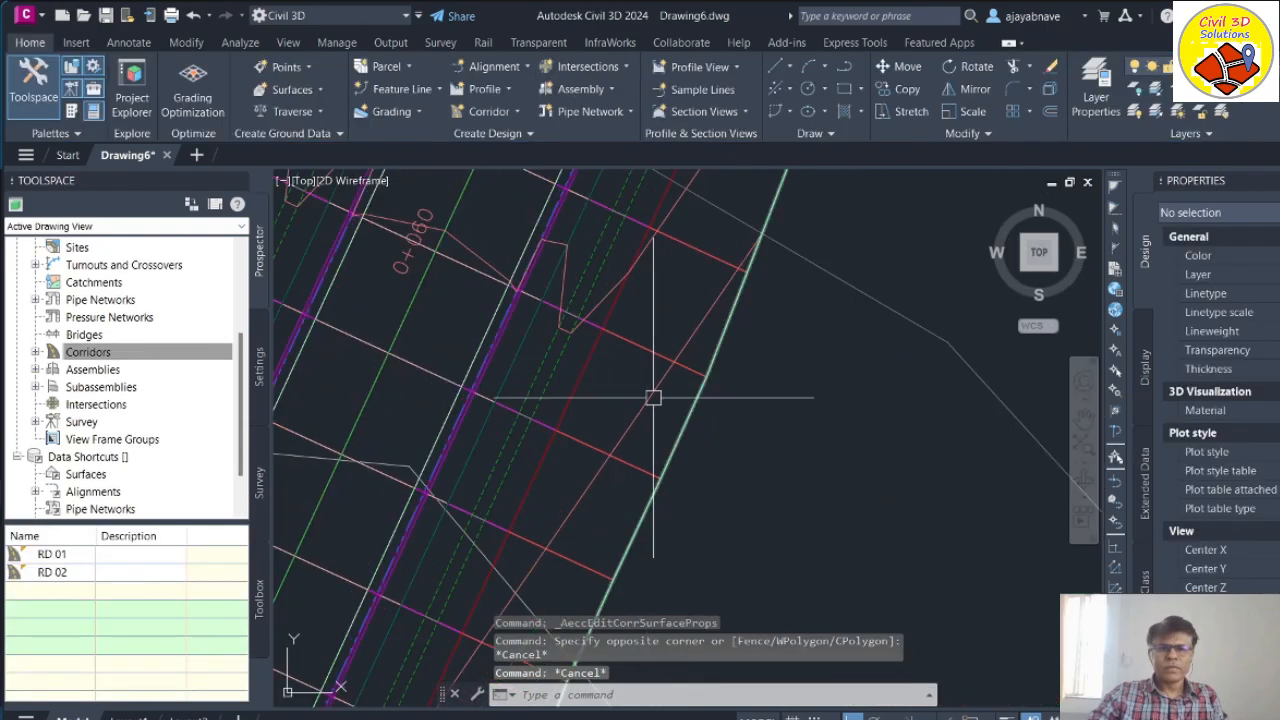
{"action": "scroll", "coordinate": [900, 388], "scroll_direction": "up", "scroll_amount": 4}
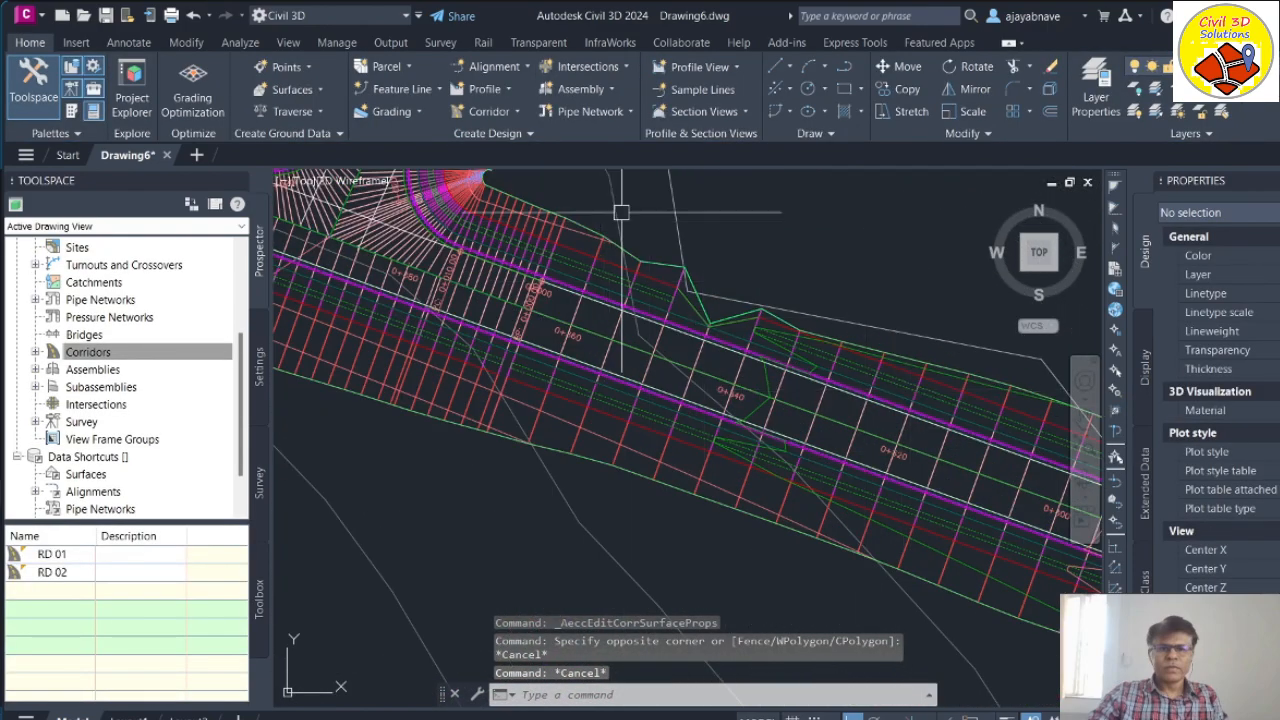
{"action": "scroll", "coordinate": [691, 374], "scroll_direction": "down", "scroll_amount": 5}
{"action": "scroll", "coordinate": [673, 309], "scroll_direction": "up", "scroll_amount": 3}
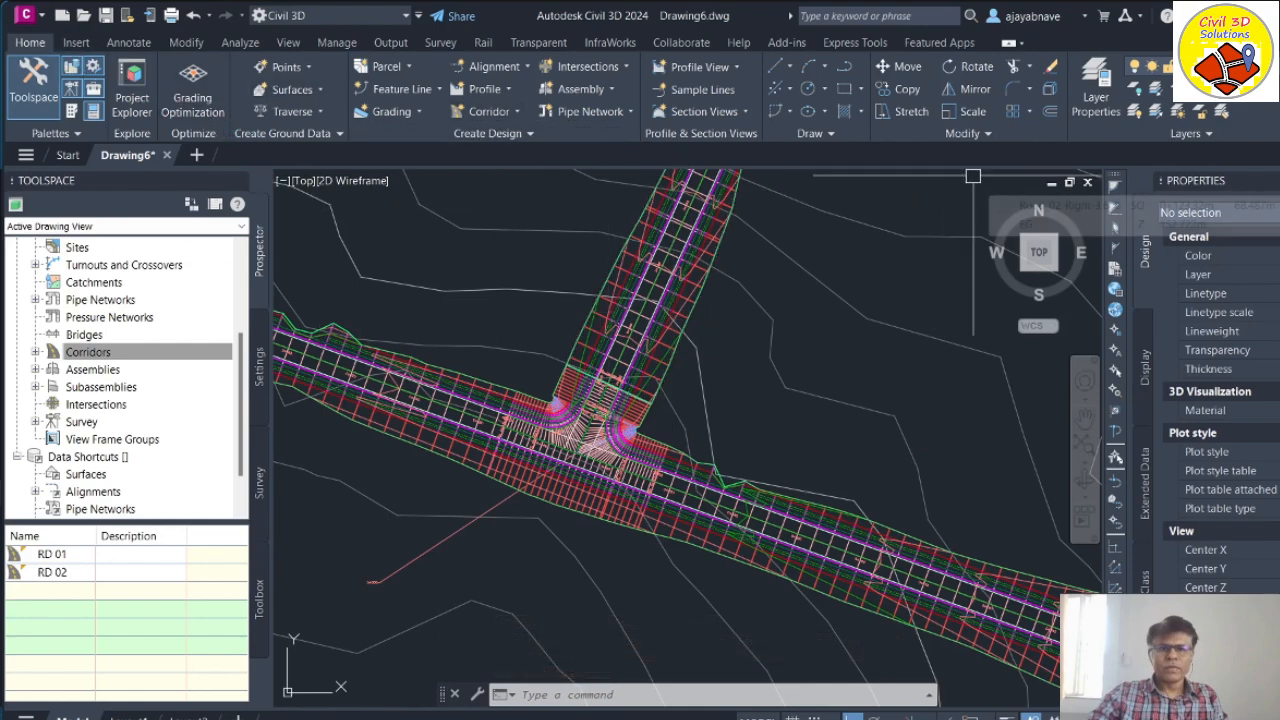
{"action": "left_click", "coordinate": [1180, 108]}
{"action": "scroll", "coordinate": [682, 476], "scroll_direction": "up", "scroll_amount": 3}
{"action": "scroll", "coordinate": [718, 470], "scroll_direction": "up", "scroll_amount": 2}
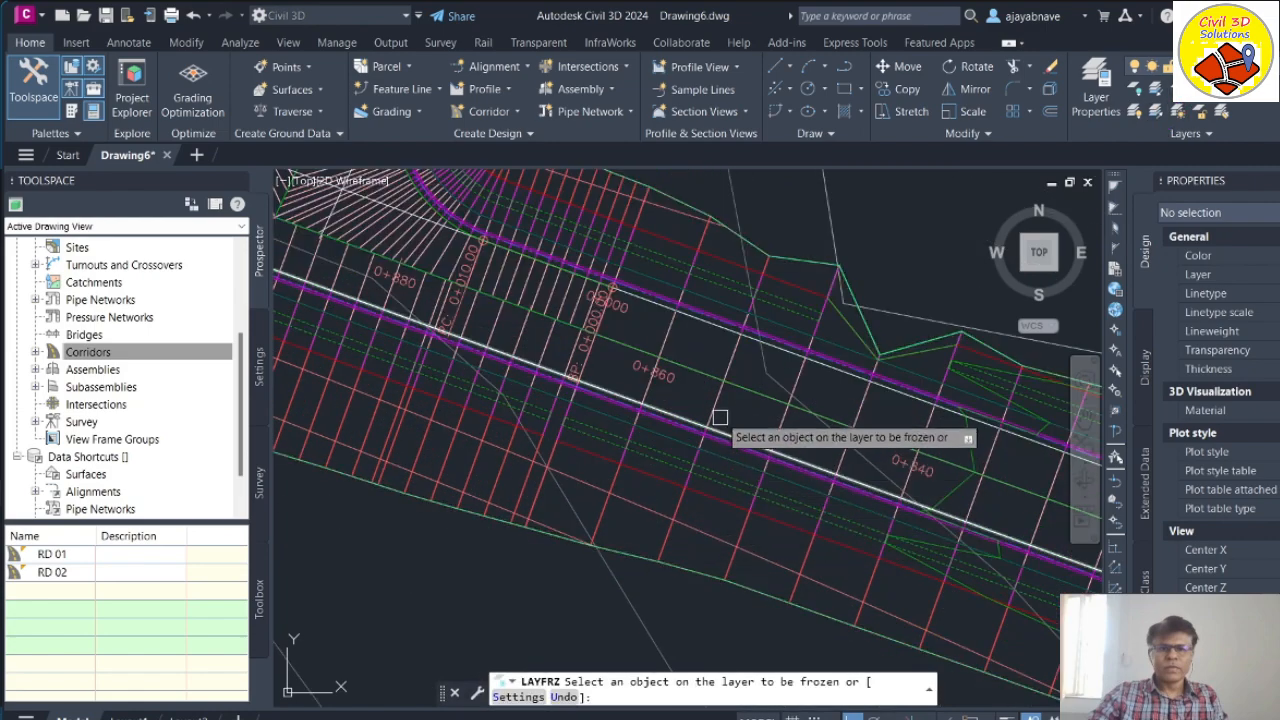
{"action": "scroll", "coordinate": [720, 417], "scroll_direction": "up", "scroll_amount": 3}
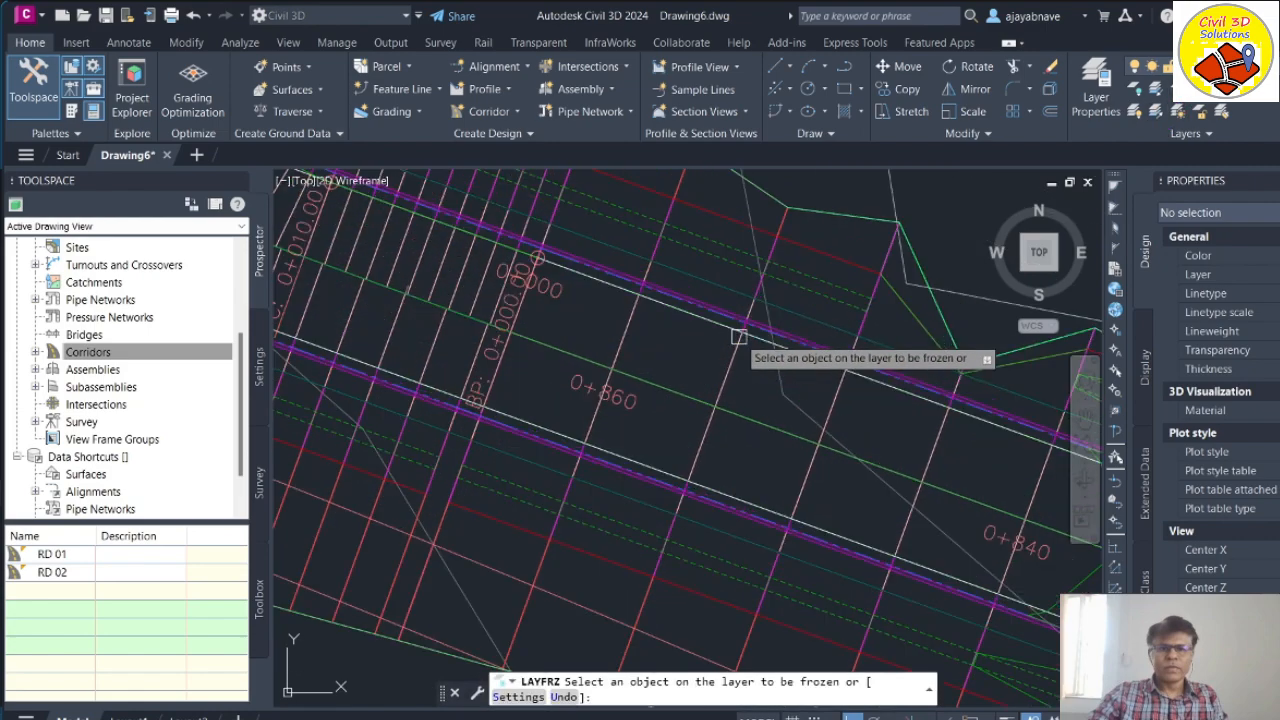
{"action": "left_click", "coordinate": [615, 398]}
{"action": "left_click", "coordinate": [724, 376]}
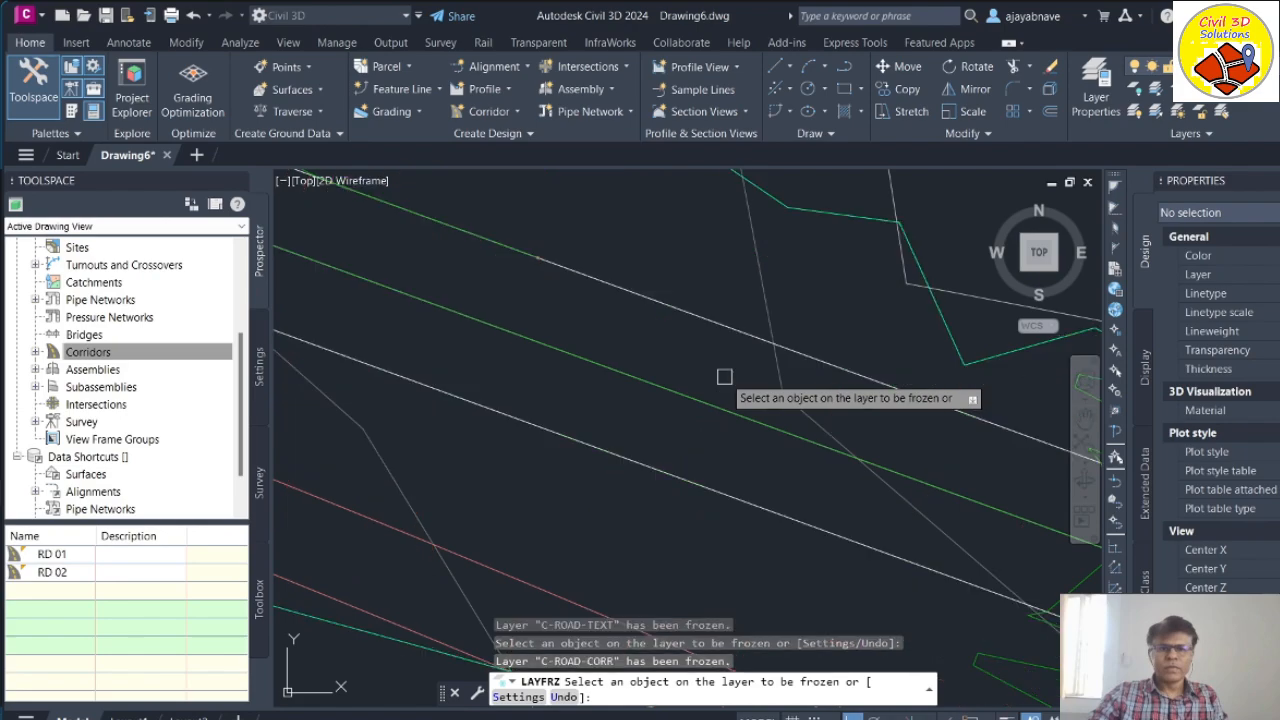
{"action": "scroll", "coordinate": [735, 430], "scroll_direction": "down", "scroll_amount": 5}
{"action": "scroll", "coordinate": [719, 536], "scroll_direction": "down", "scroll_amount": 3}
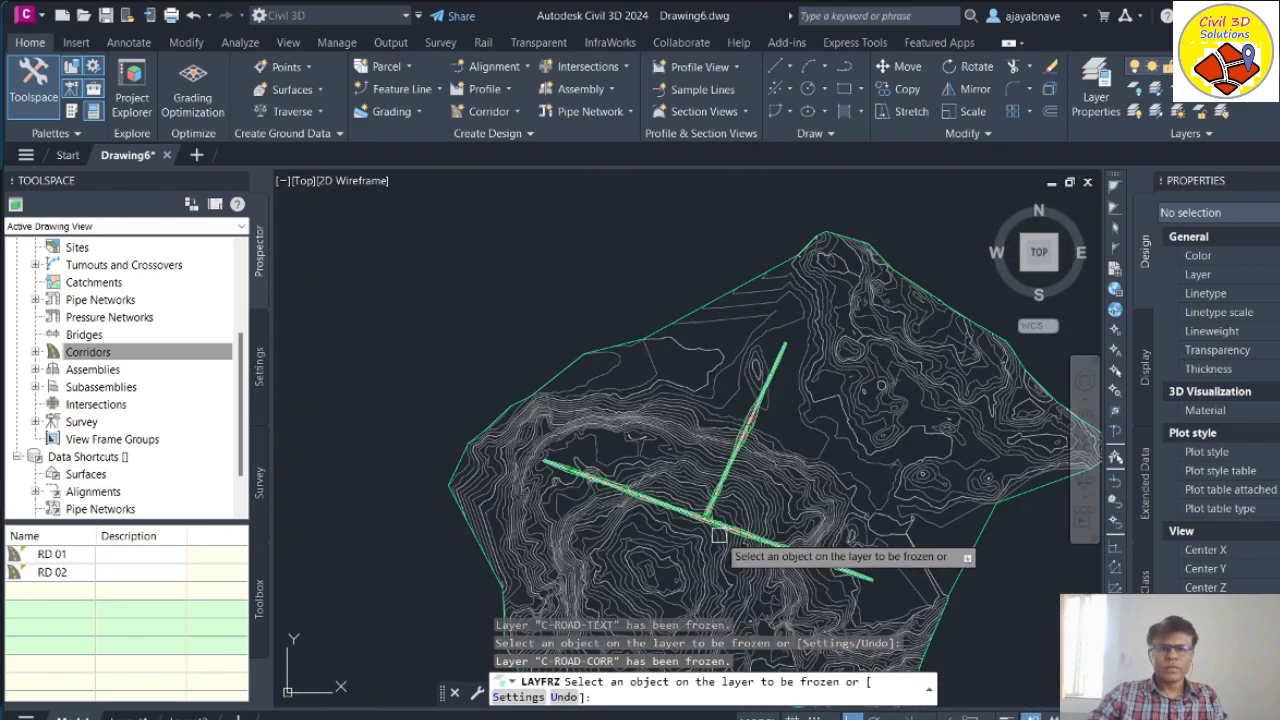
{"action": "scroll", "coordinate": [719, 536], "scroll_direction": "up", "scroll_amount": 6}
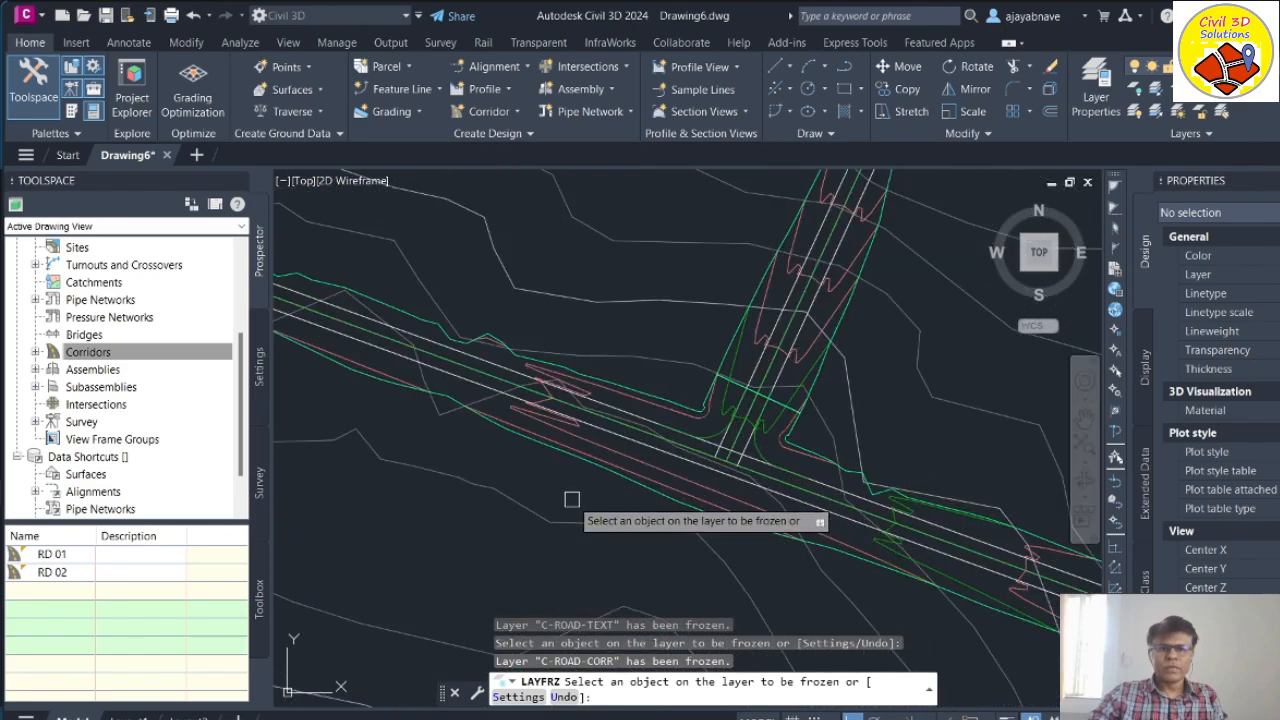
{"action": "key", "text": "Escape"}
Step: Exit layer freezing and open the RD 01 and RD 02 corridor surfaces together in the Object Viewer
{"action": "scroll", "coordinate": [803, 374], "scroll_direction": "up", "scroll_amount": 3}
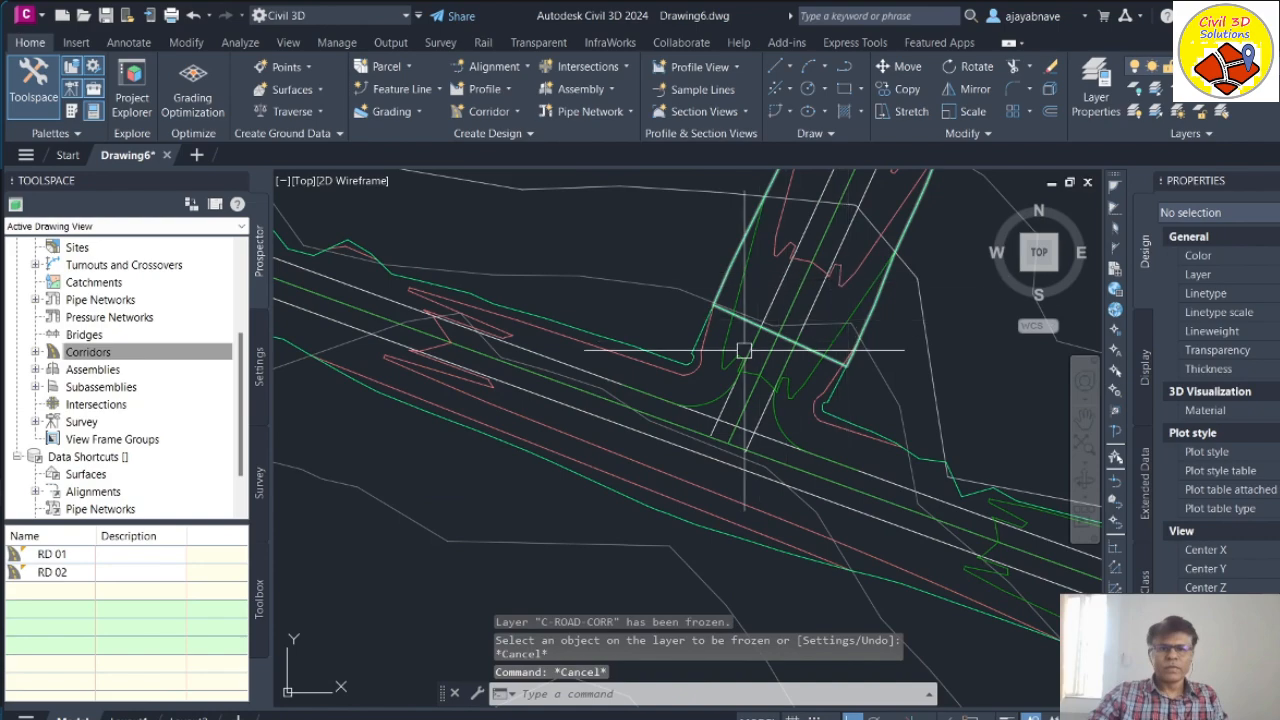
{"action": "scroll", "coordinate": [744, 350], "scroll_direction": "up", "scroll_amount": 2}
{"action": "left_click", "coordinate": [680, 290]}
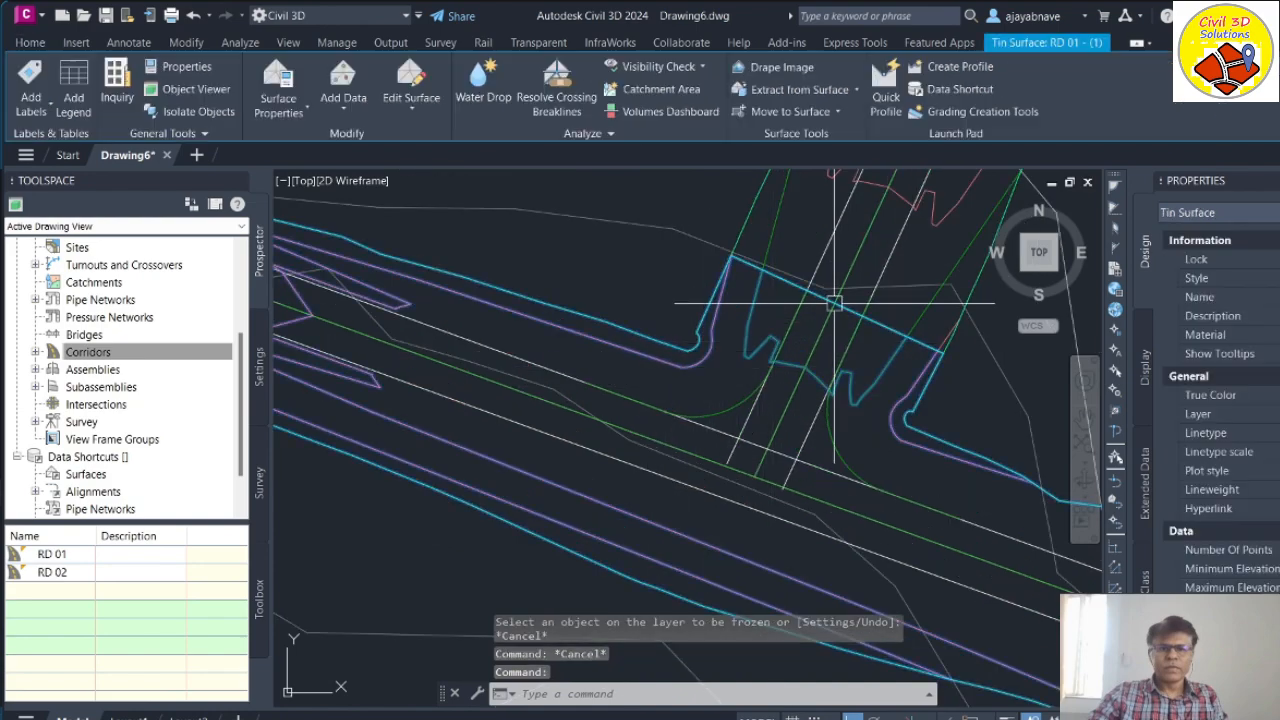
{"action": "left_click", "coordinate": [930, 210]}
{"action": "right_click", "coordinate": [930, 210]}
{"action": "left_click", "coordinate": [988, 432]}
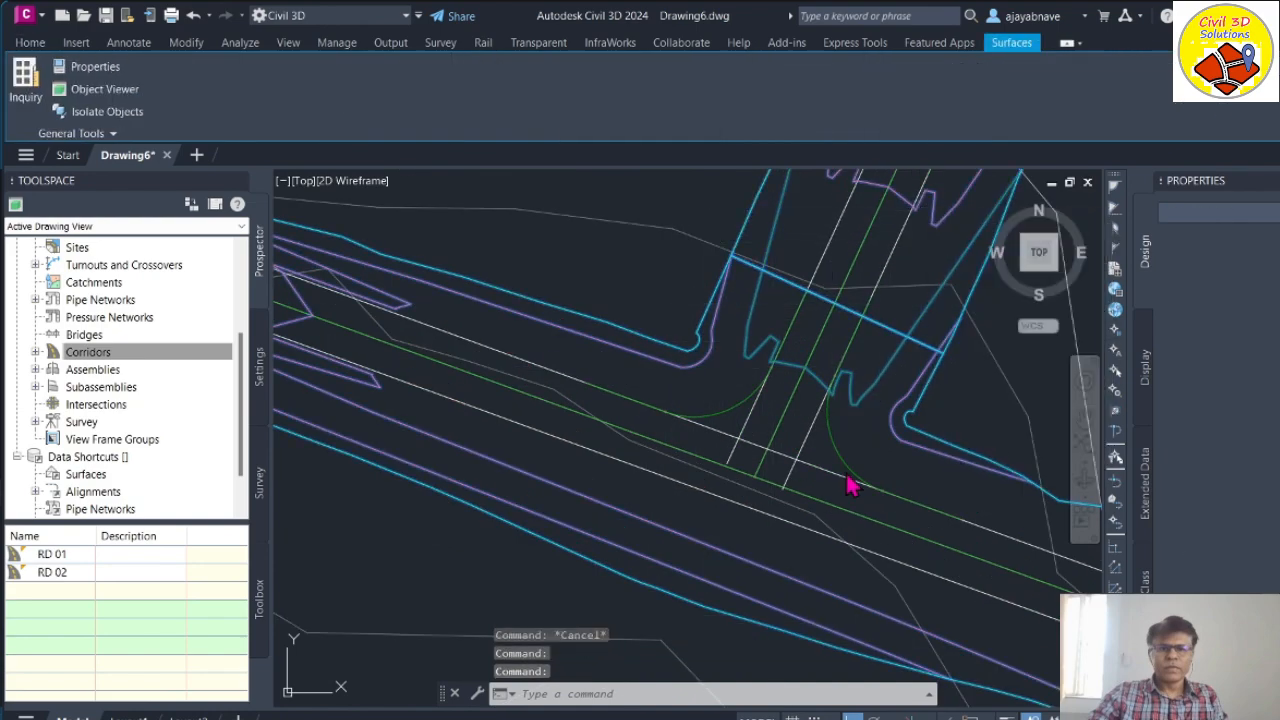
Step: Switch the viewer to the top-front-right isometric view and centre it enlarged on the road junction
{"action": "scroll", "coordinate": [598, 537], "scroll_direction": "up", "scroll_amount": 4}
{"action": "scroll", "coordinate": [650, 525], "scroll_direction": "down", "scroll_amount": 4}
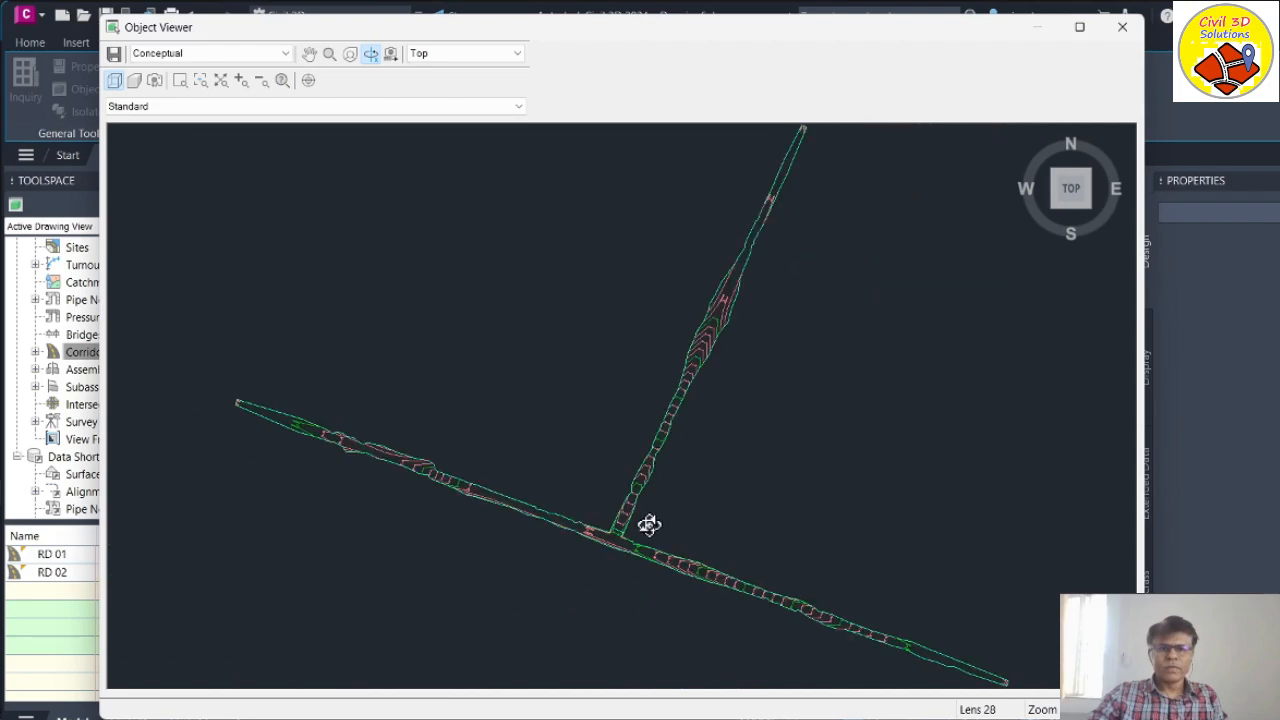
{"action": "middle_click_drag", "start_coordinate": [649, 525], "coordinate": [666, 374]}
{"action": "scroll", "coordinate": [622, 388], "scroll_direction": "up", "scroll_amount": 3}
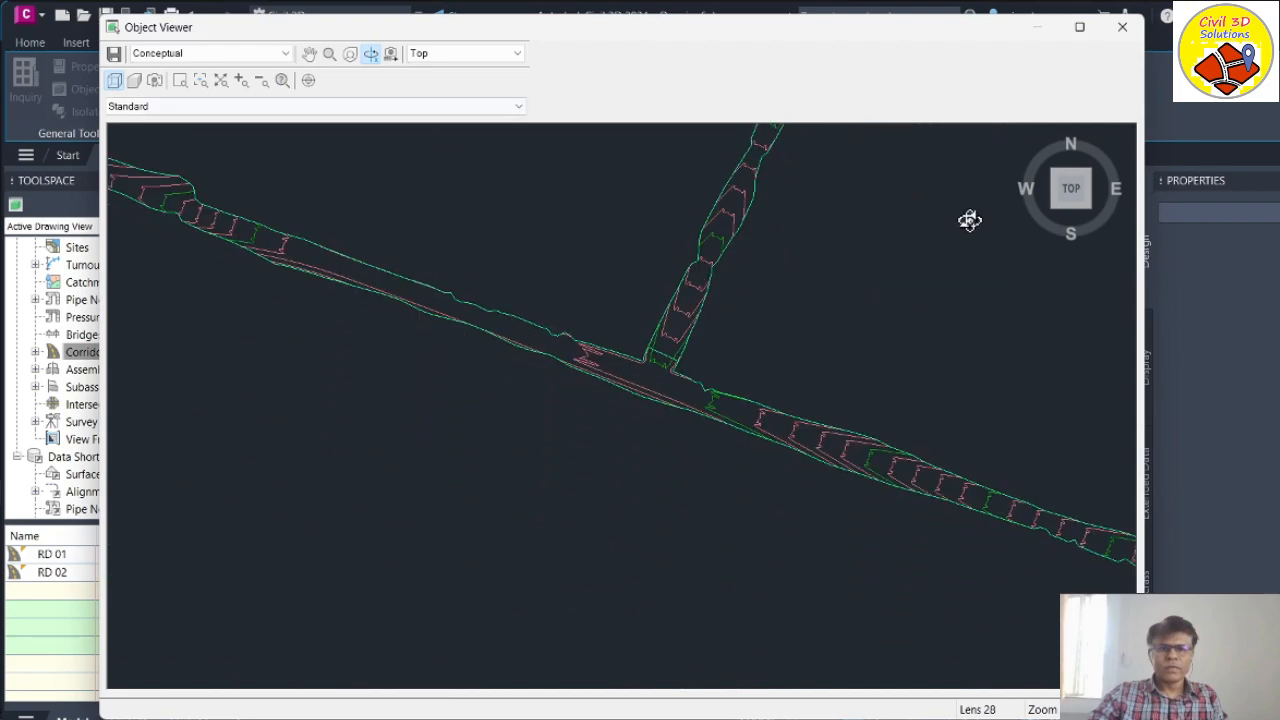
{"action": "left_click", "coordinate": [1088, 206]}
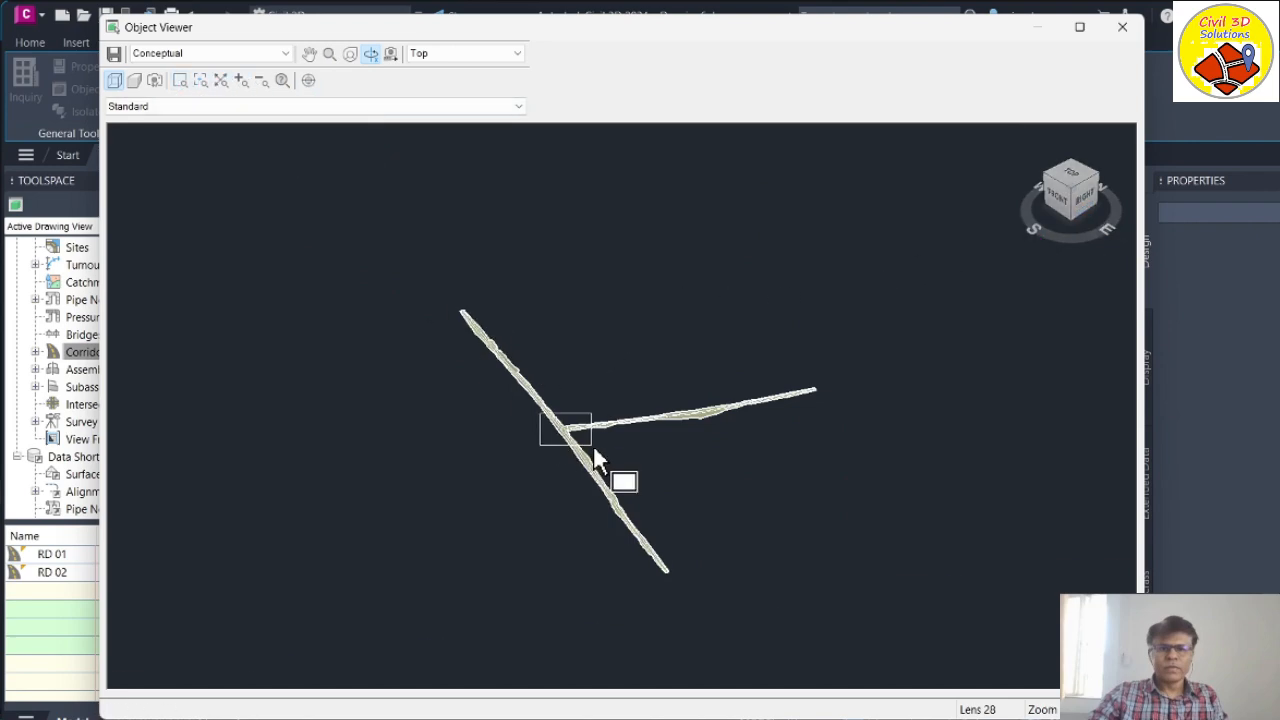
{"action": "left_click_drag", "start_coordinate": [593, 448], "coordinate": [592, 451]}
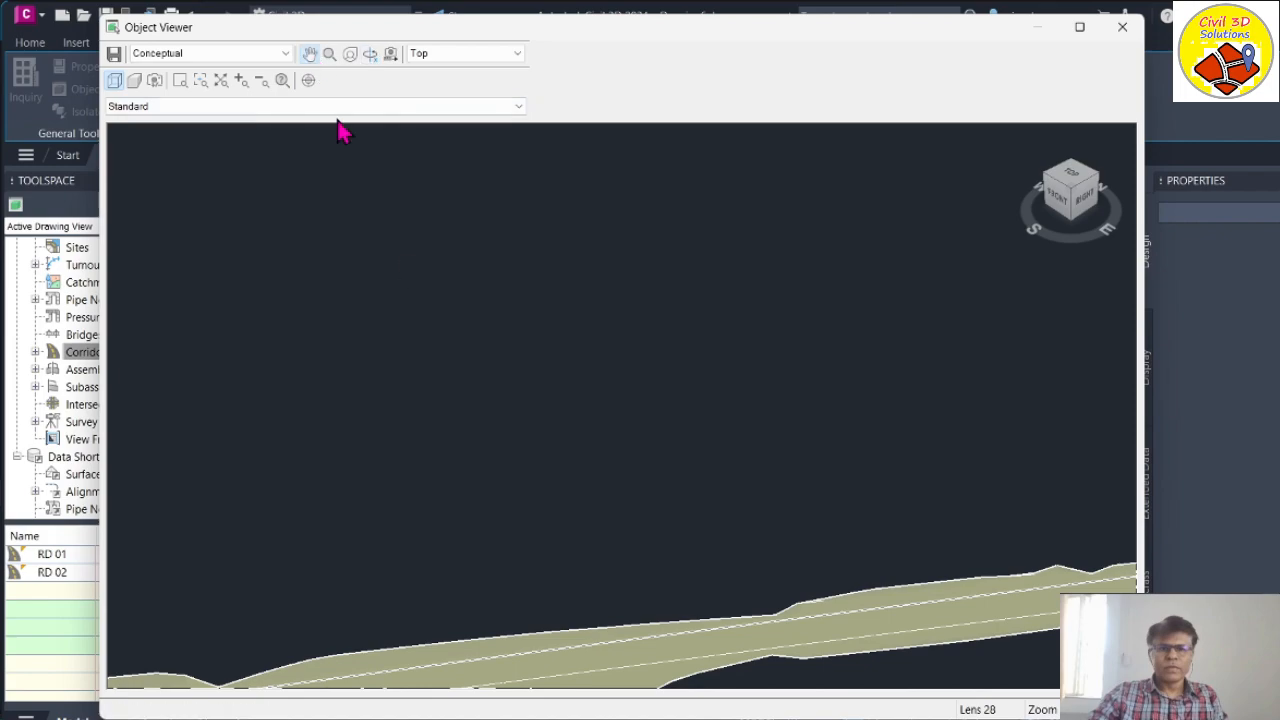
{"action": "left_click_drag", "start_coordinate": [474, 526], "coordinate": [722, 222]}
{"action": "left_click_drag", "start_coordinate": [342, 486], "coordinate": [941, 463]}
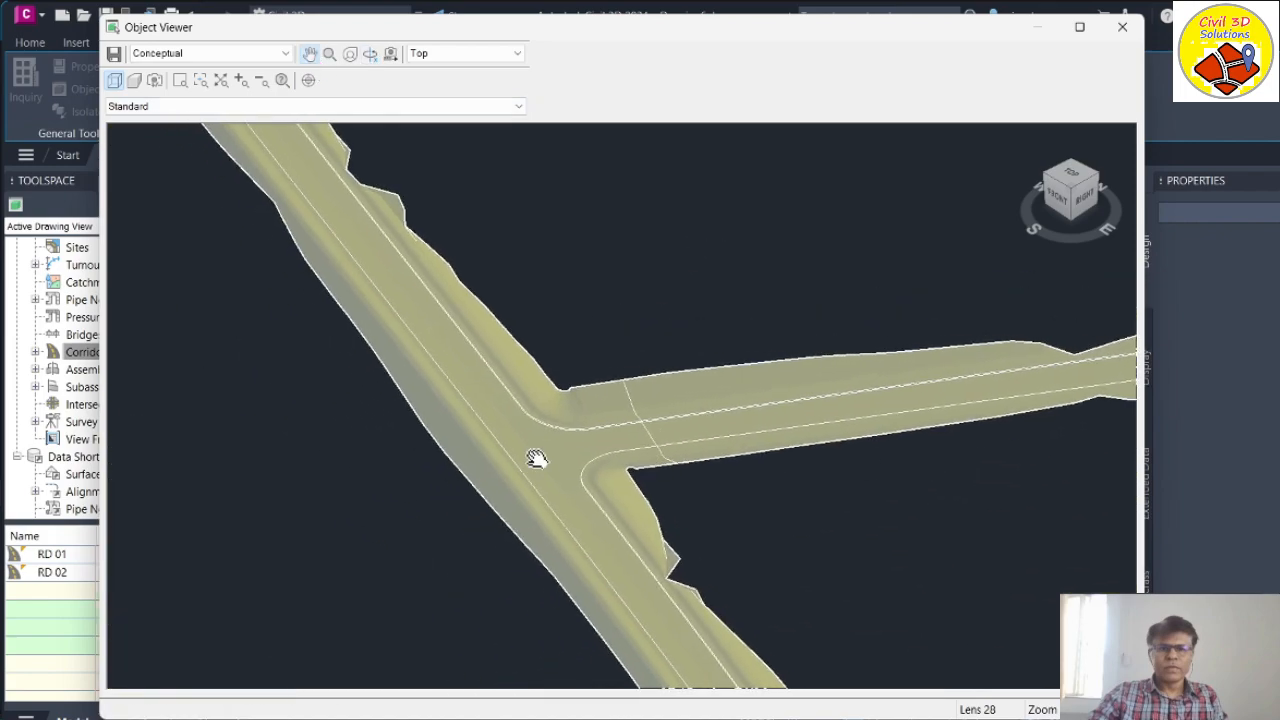
Step: Examine how the two shaded corridor surfaces meet at the junction and its curb returns, and close the Object Viewer
{"action": "scroll", "coordinate": [537, 458], "scroll_direction": "up", "scroll_amount": 5}
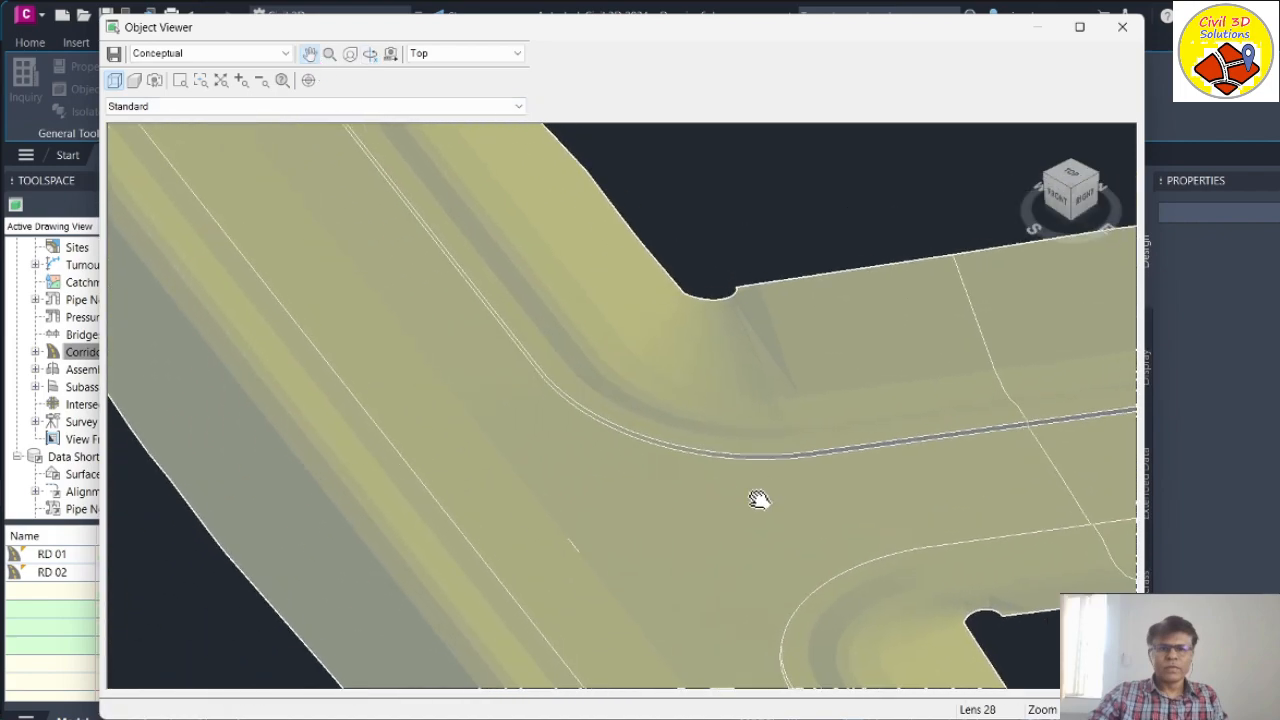
{"action": "scroll", "coordinate": [665, 423], "scroll_direction": "down", "scroll_amount": 5}
{"action": "scroll", "coordinate": [655, 462], "scroll_direction": "up", "scroll_amount": 3}
{"action": "scroll", "coordinate": [630, 445], "scroll_direction": "down", "scroll_amount": 4}
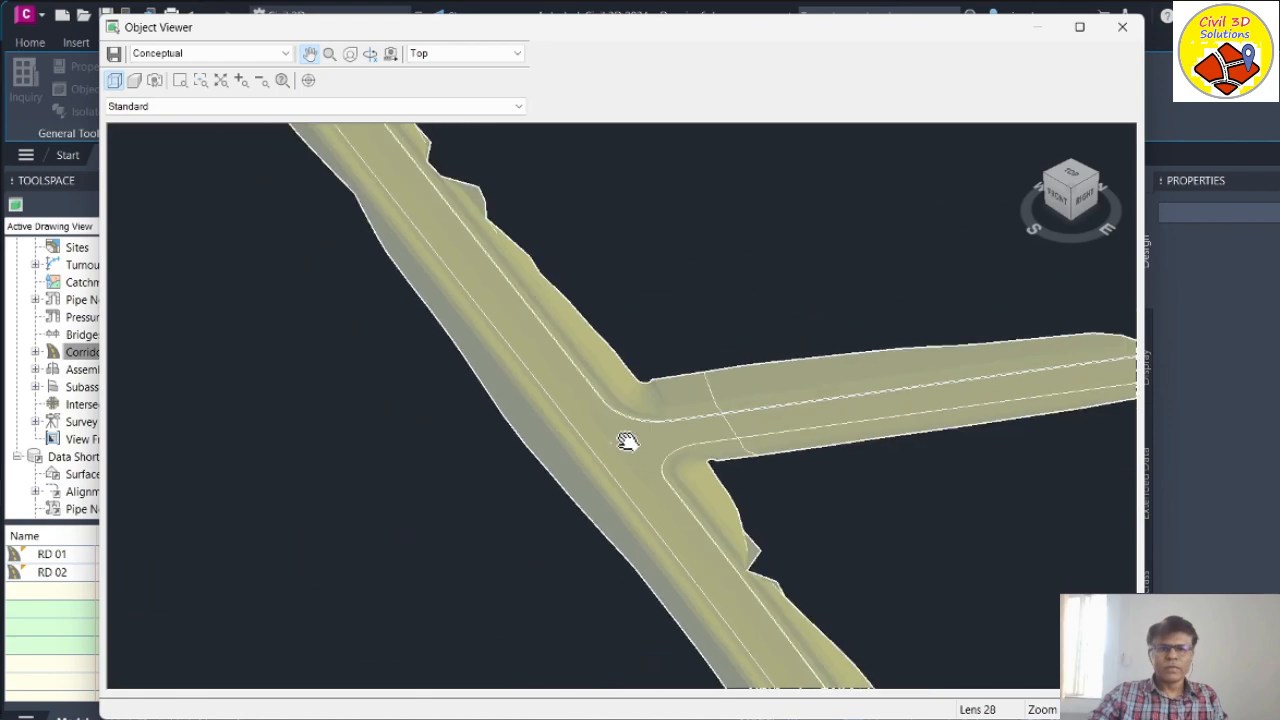
{"action": "scroll", "coordinate": [627, 442], "scroll_direction": "up", "scroll_amount": 5}
{"action": "scroll", "coordinate": [627, 442], "scroll_direction": "down", "scroll_amount": 3}
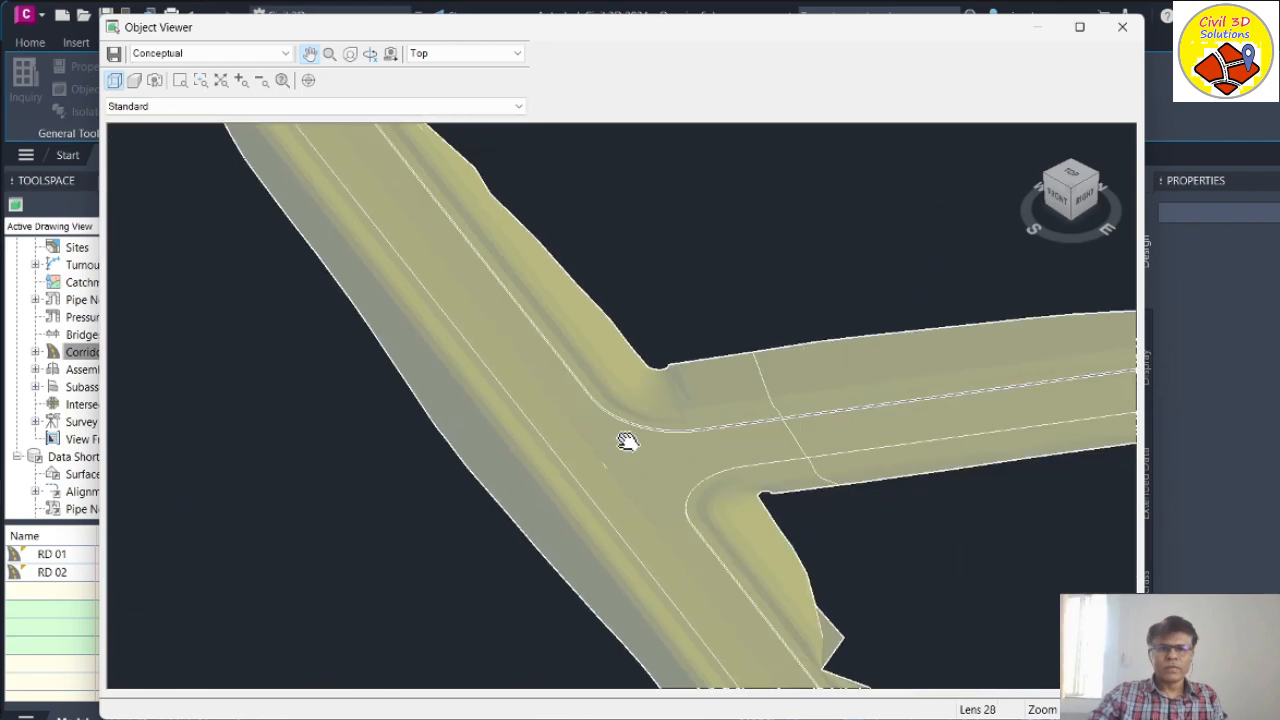
{"action": "scroll", "coordinate": [627, 442], "scroll_direction": "down", "scroll_amount": 2}
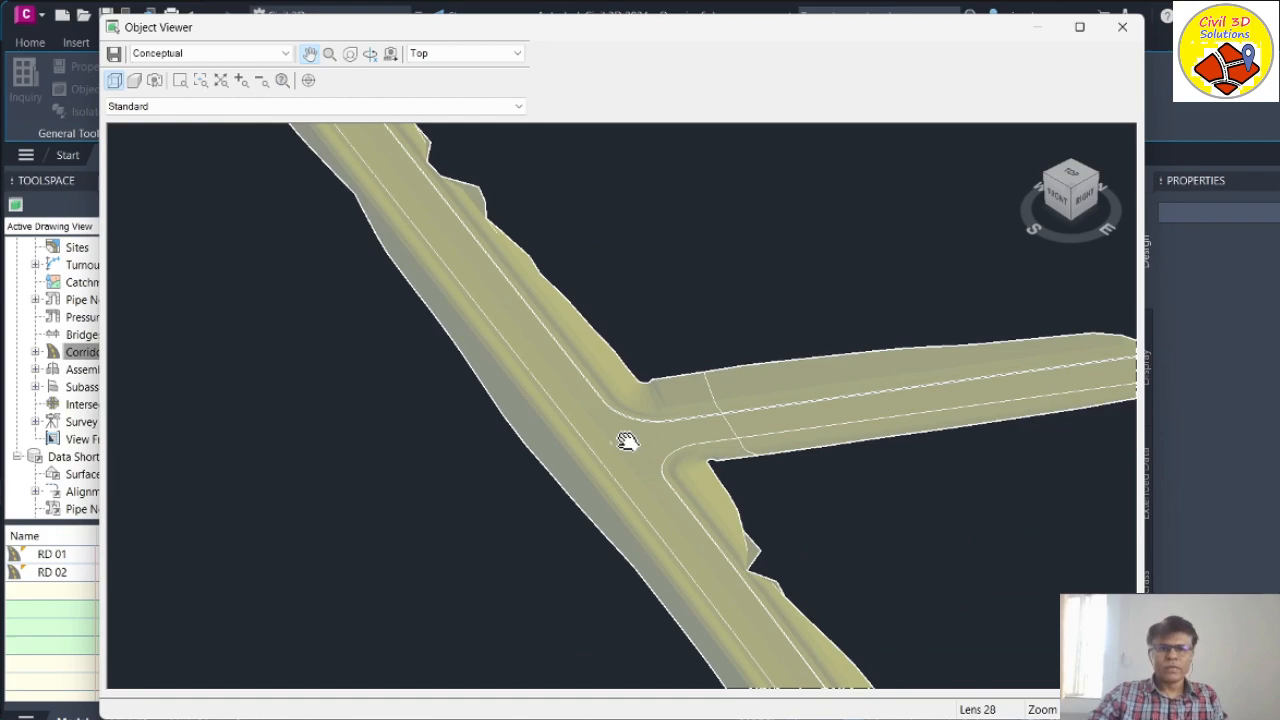
{"action": "scroll", "coordinate": [622, 440], "scroll_direction": "up", "scroll_amount": 2}
{"action": "scroll", "coordinate": [622, 440], "scroll_direction": "down", "scroll_amount": 4}
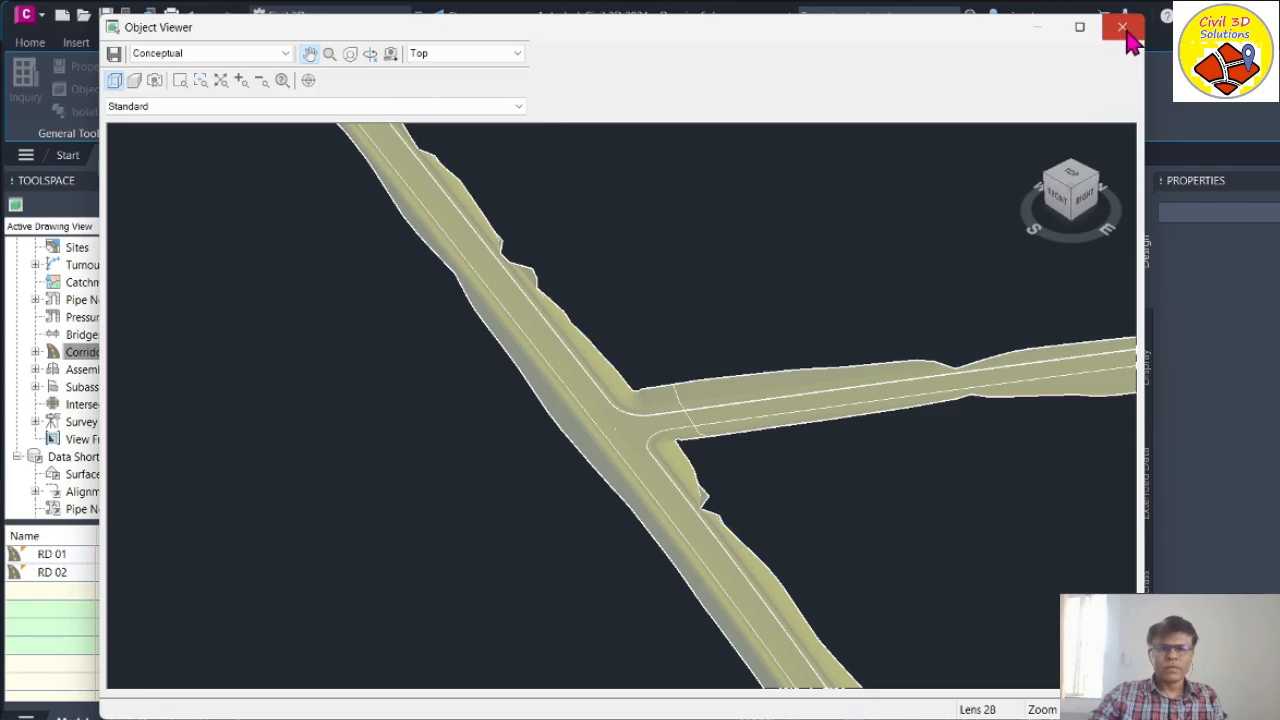
{"action": "left_click", "coordinate": [1124, 30]}
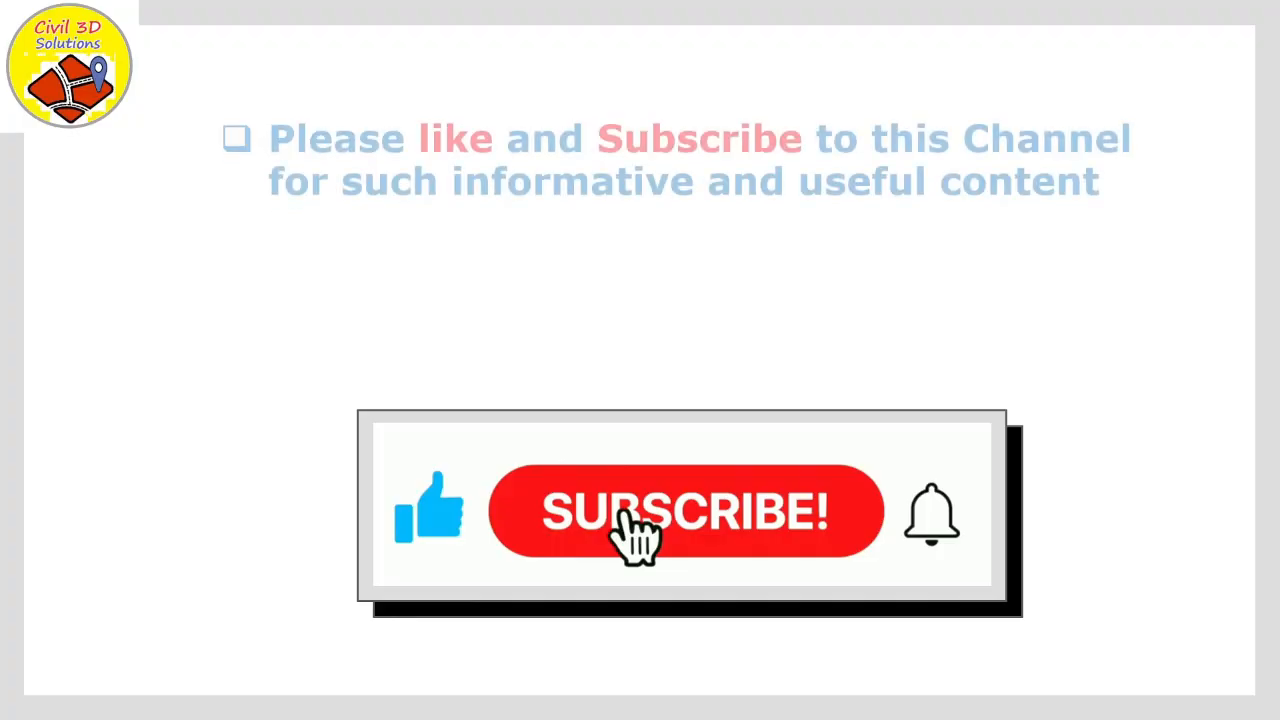